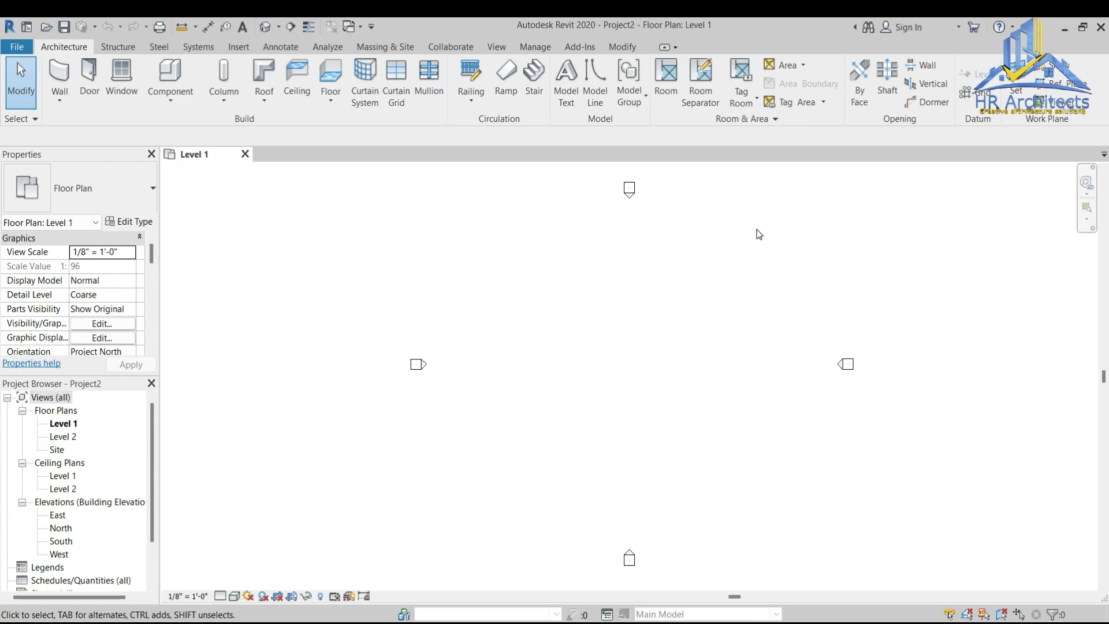
Step: Change the visual style of the Level 1 floor plan view
scroll(758, 234, up, 5)
scroll(595, 315, down, 4)
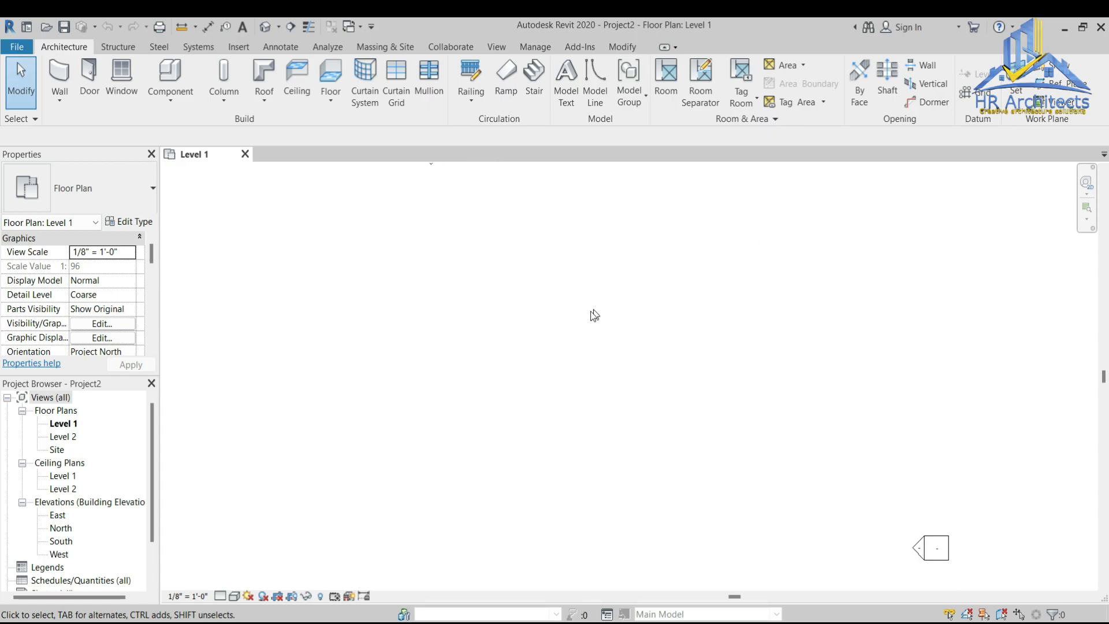
click(233, 599)
click(257, 508)
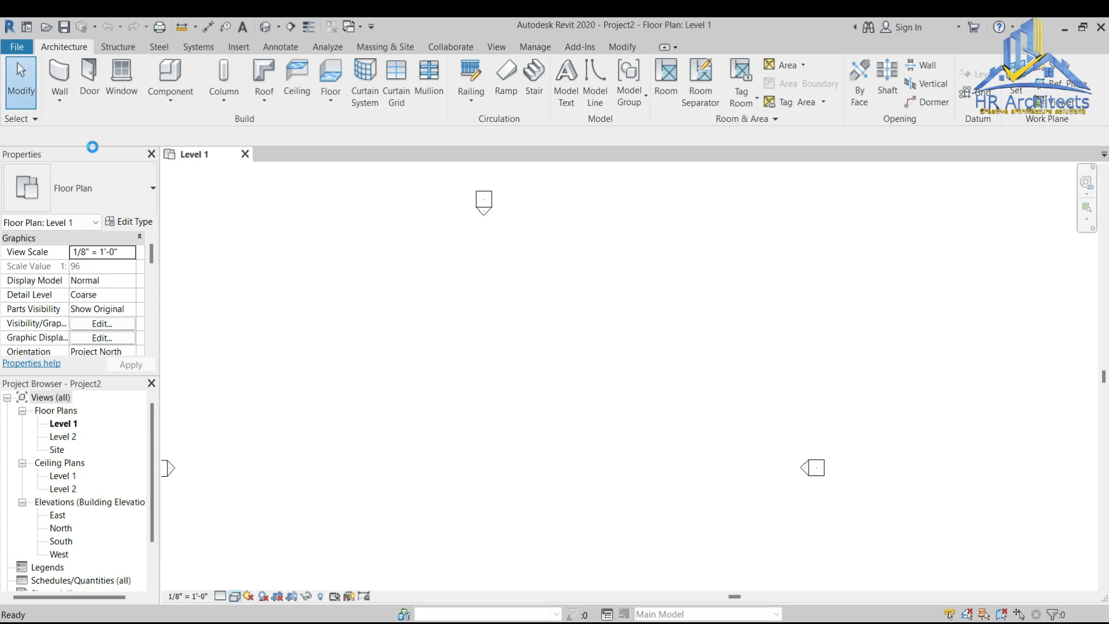
Step: Start a wall and duplicate the Generic - 8" basic wall type under the name 9" wall
click(60, 81)
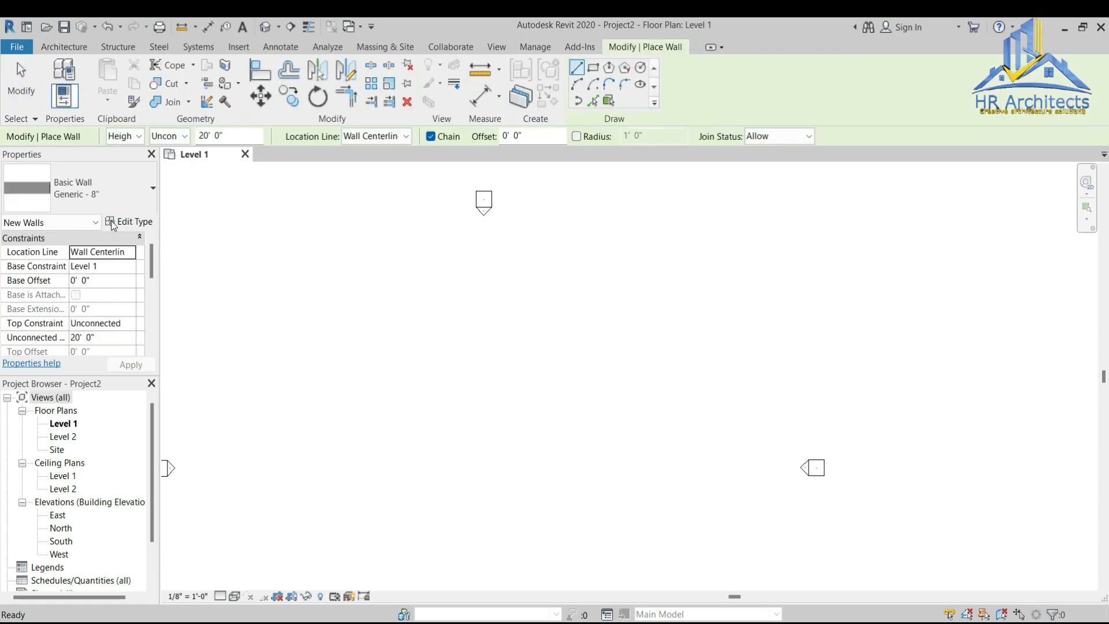
click(145, 223)
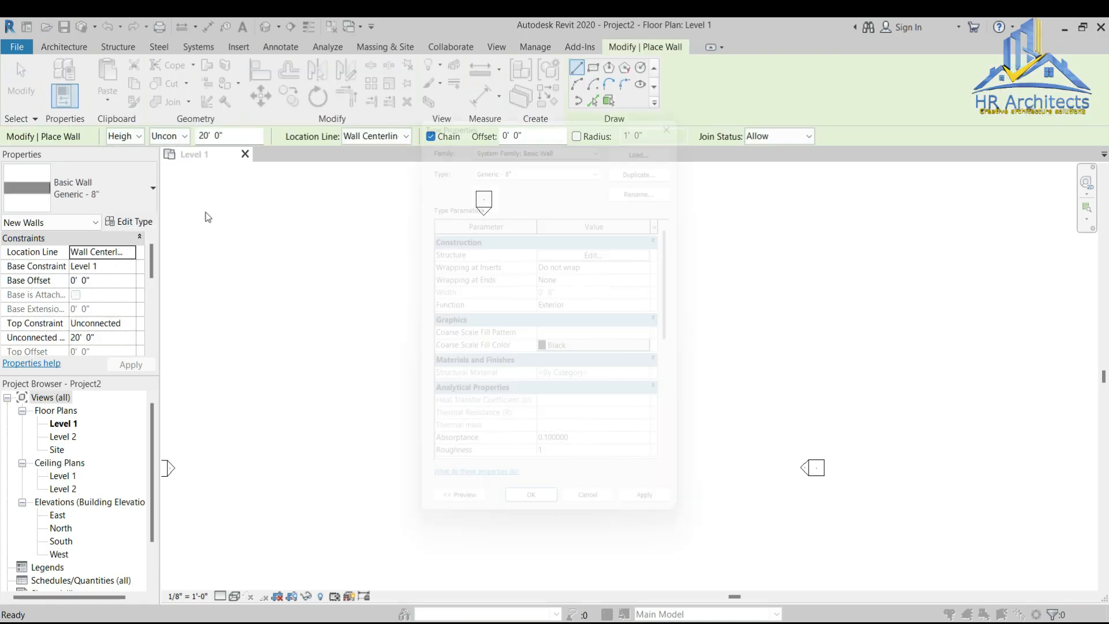
click(639, 160)
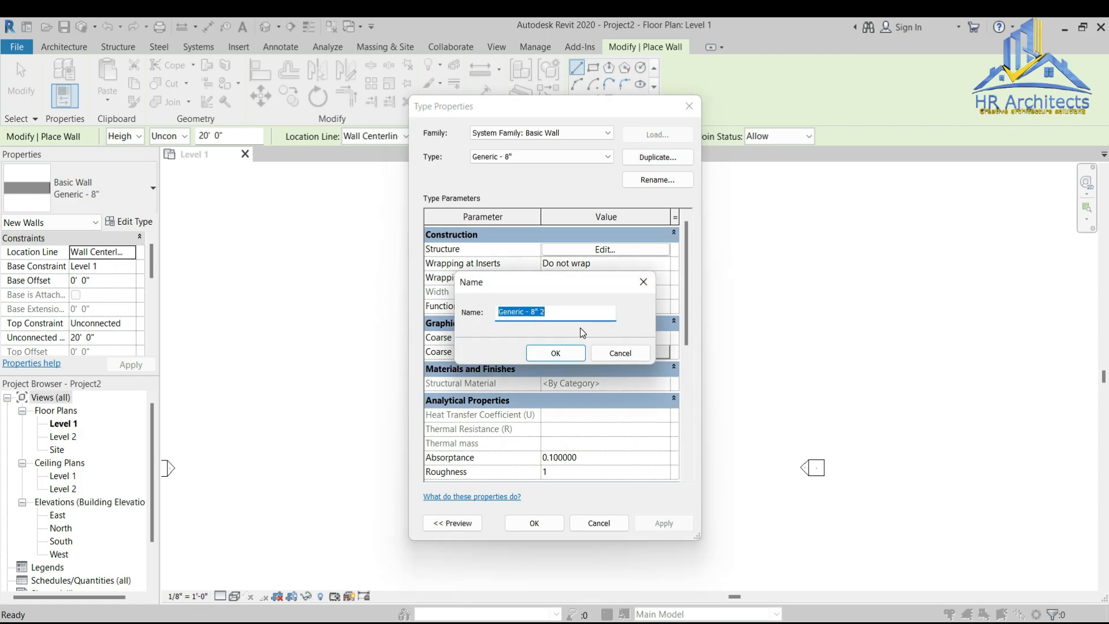
text(9" wall)
click(555, 353)
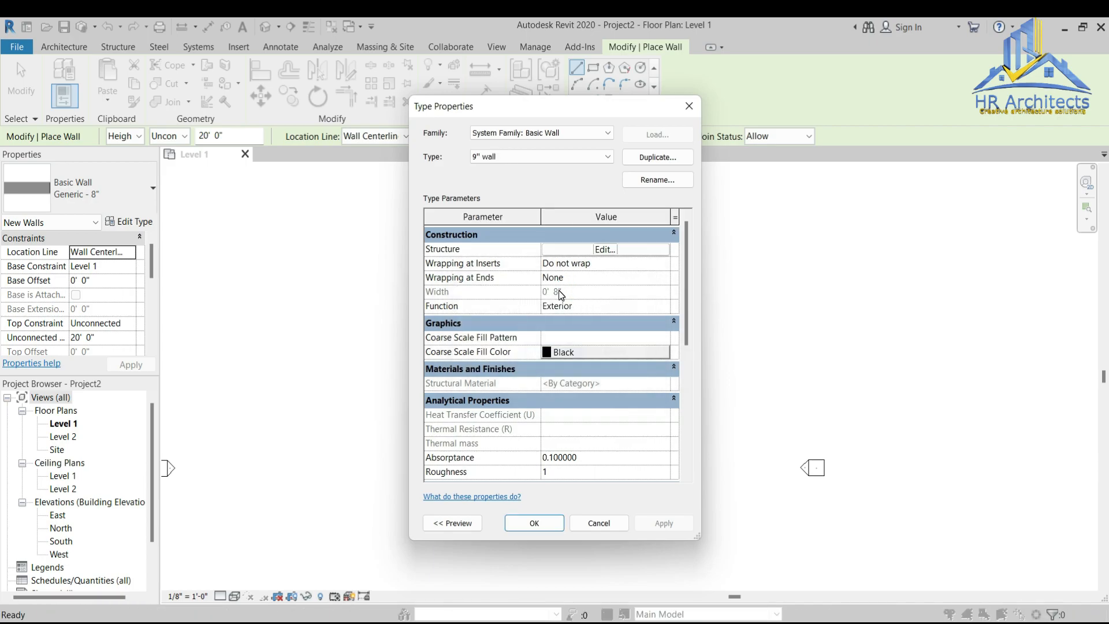
Step: Set the thickness of the structure layer to 9" in the new wall type's assembly and accept the type properties
click(605, 249)
click(566, 260)
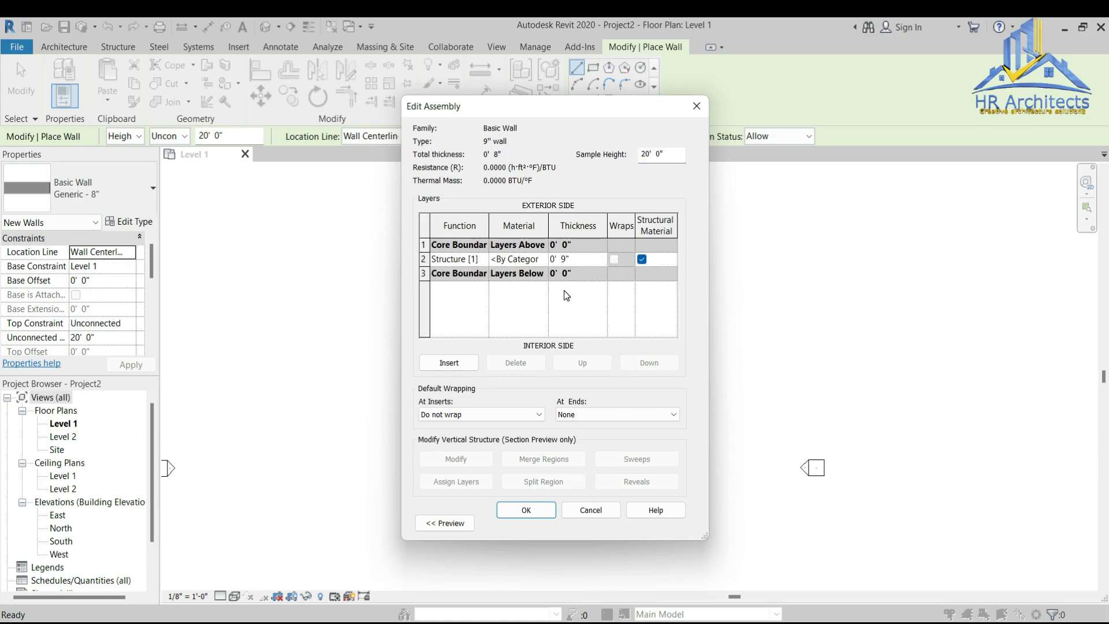
click(534, 510)
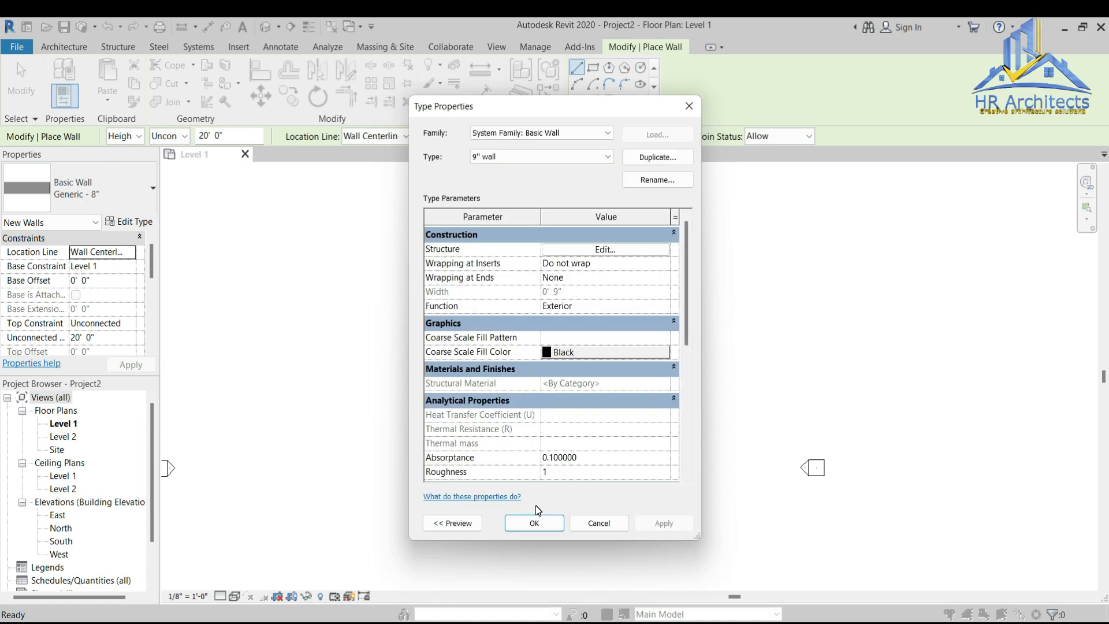
click(534, 522)
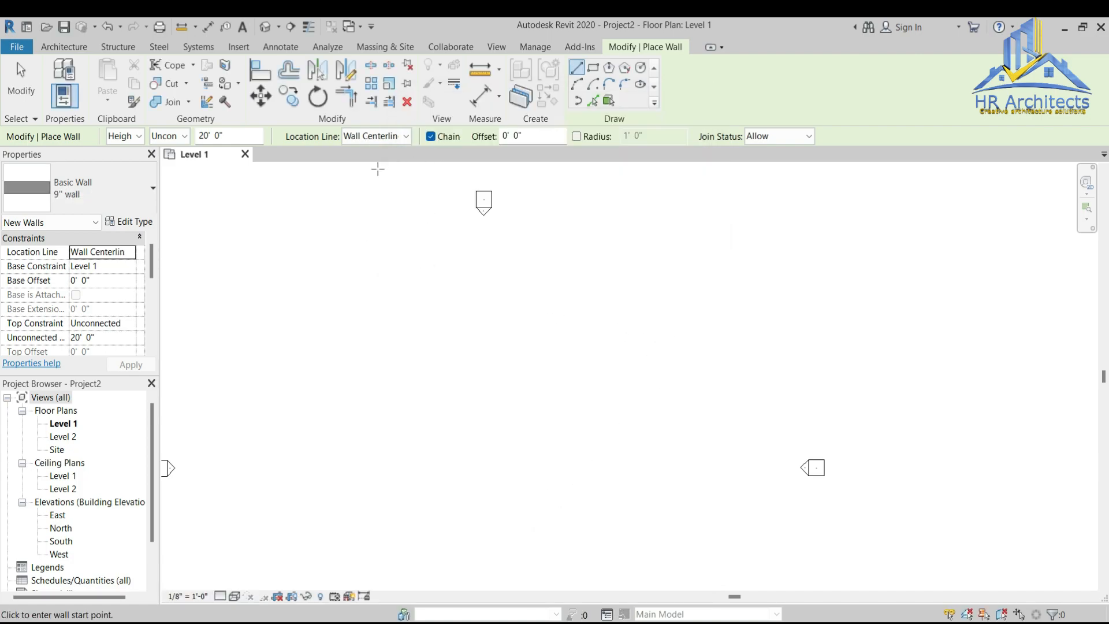
Step: Set the new wall's location line to Finish Face: Exterior and its height up to Level 2
click(390, 137)
click(378, 175)
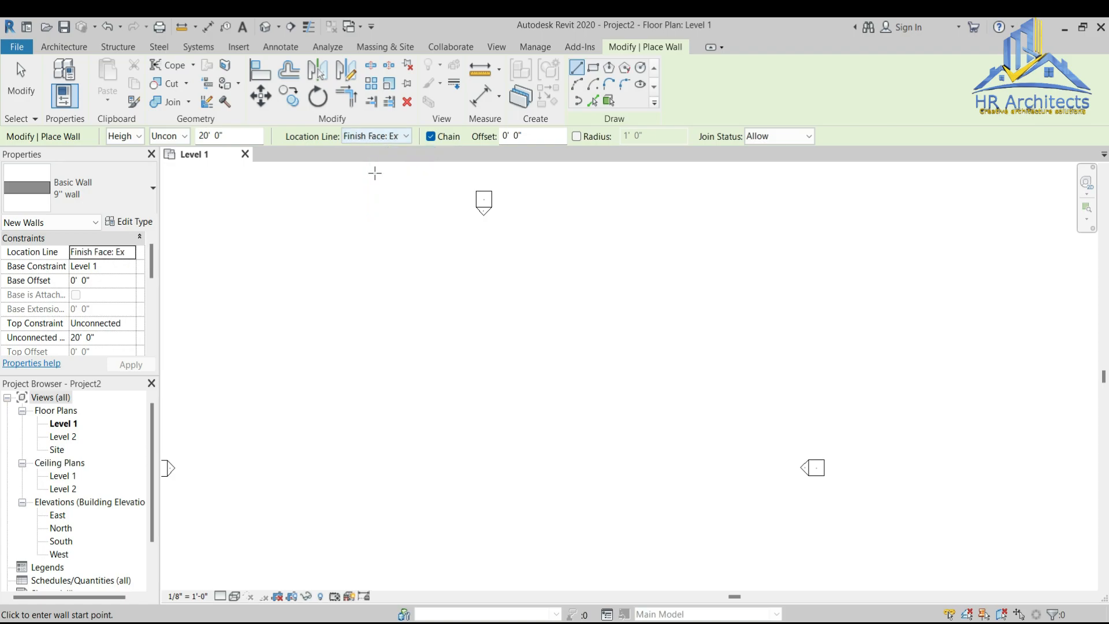
click(169, 136)
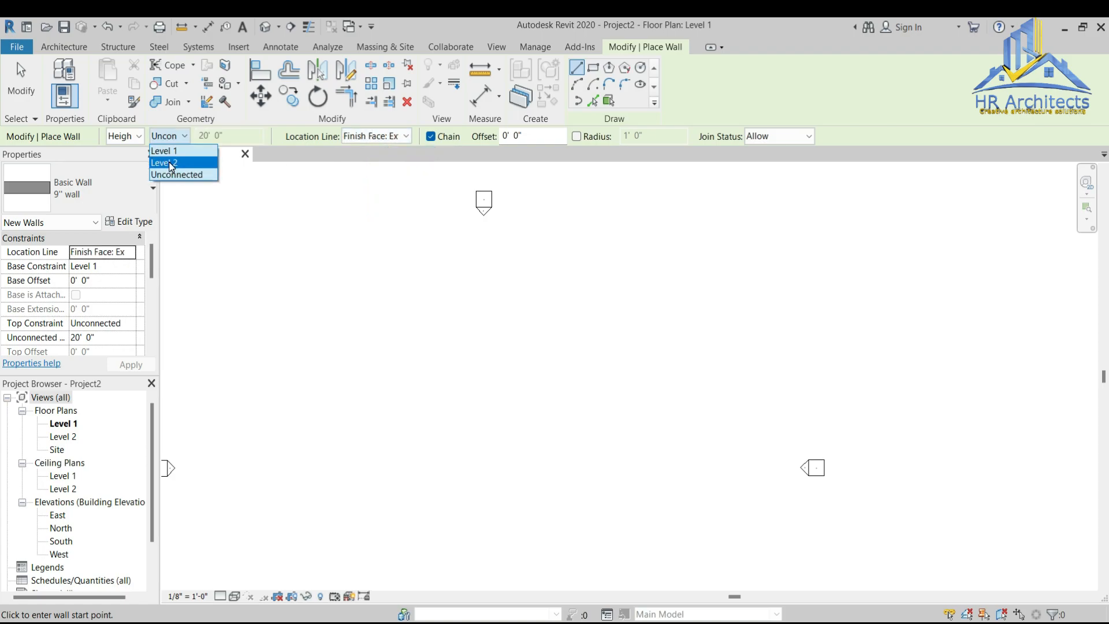
click(172, 165)
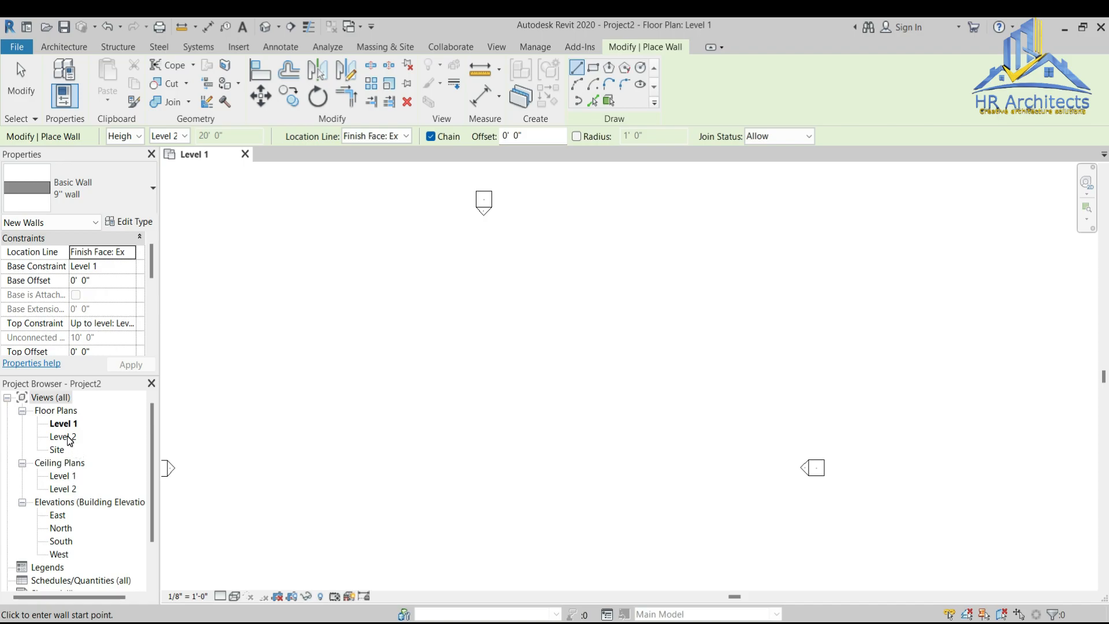
Step: Open the East elevation and set the elevation of Level 2 to 12'
double_click(59, 515)
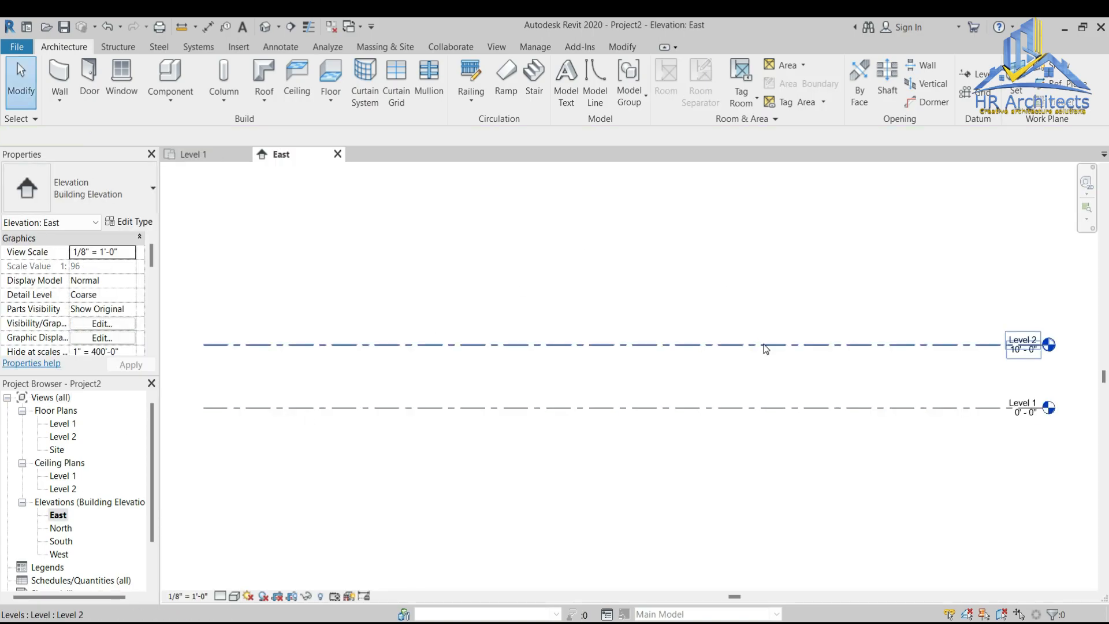
scroll(987, 363, up, 5)
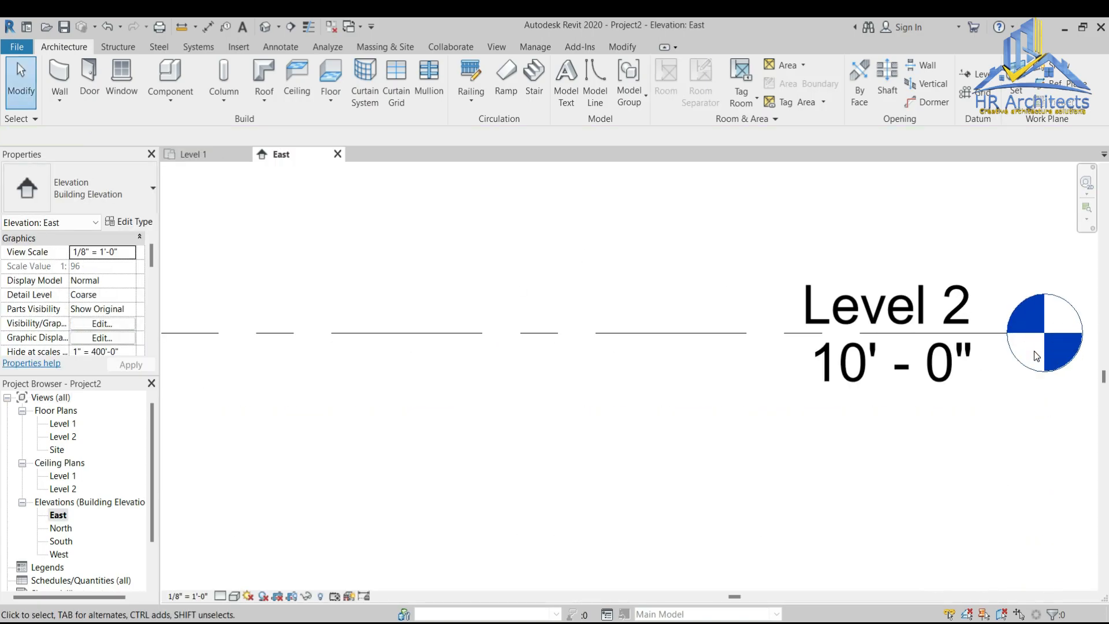
click(842, 374)
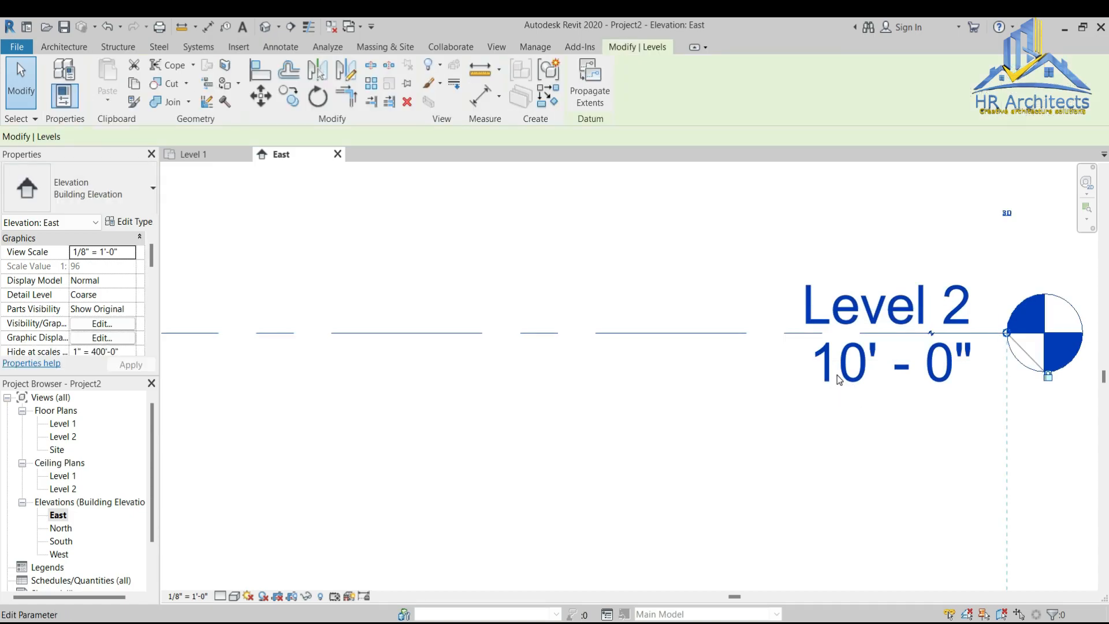
click(837, 376)
text(12)
key(Return)
scroll(837, 375, down, 2)
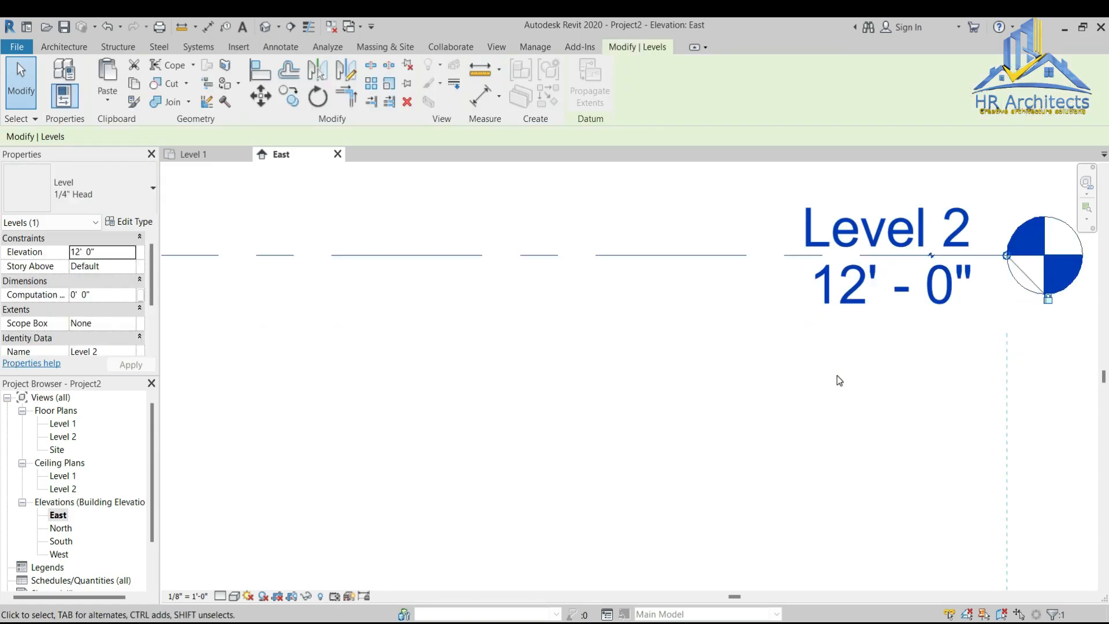
scroll(845, 382, down, 2)
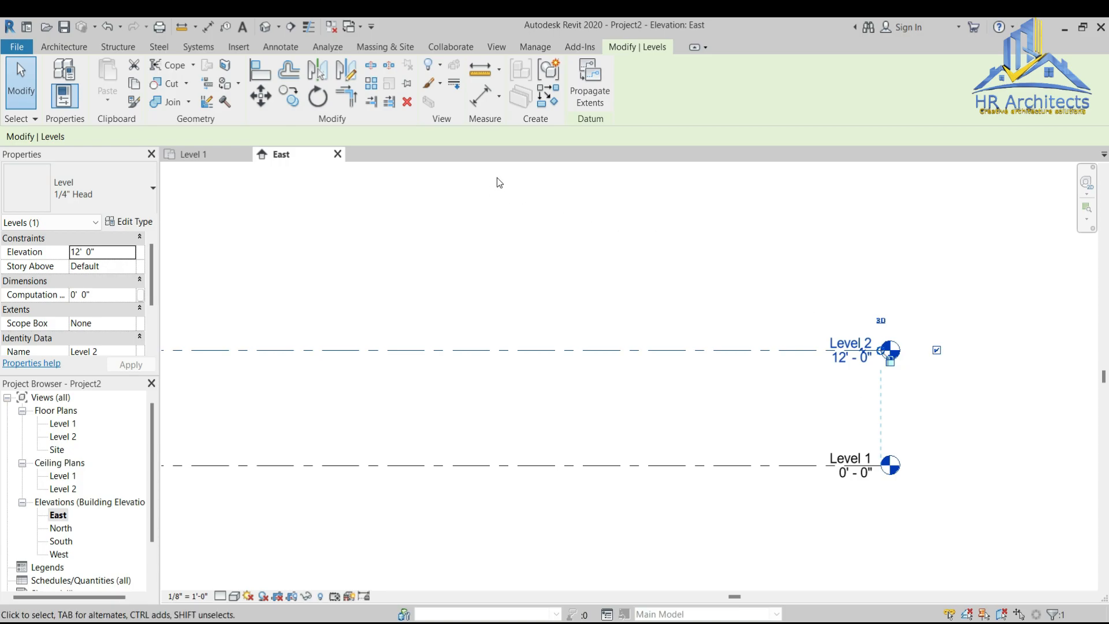
Step: Draw a third level line about 16' 6" above Level 2, aligned with the ends of the existing levels
click(552, 100)
scroll(834, 247, down, 4)
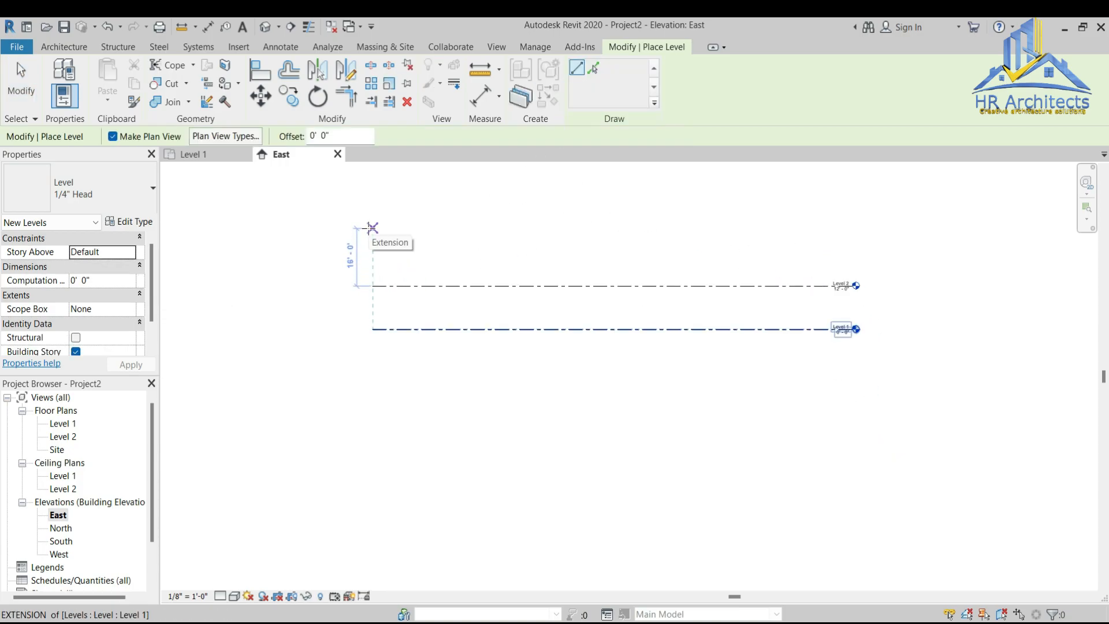
click(373, 227)
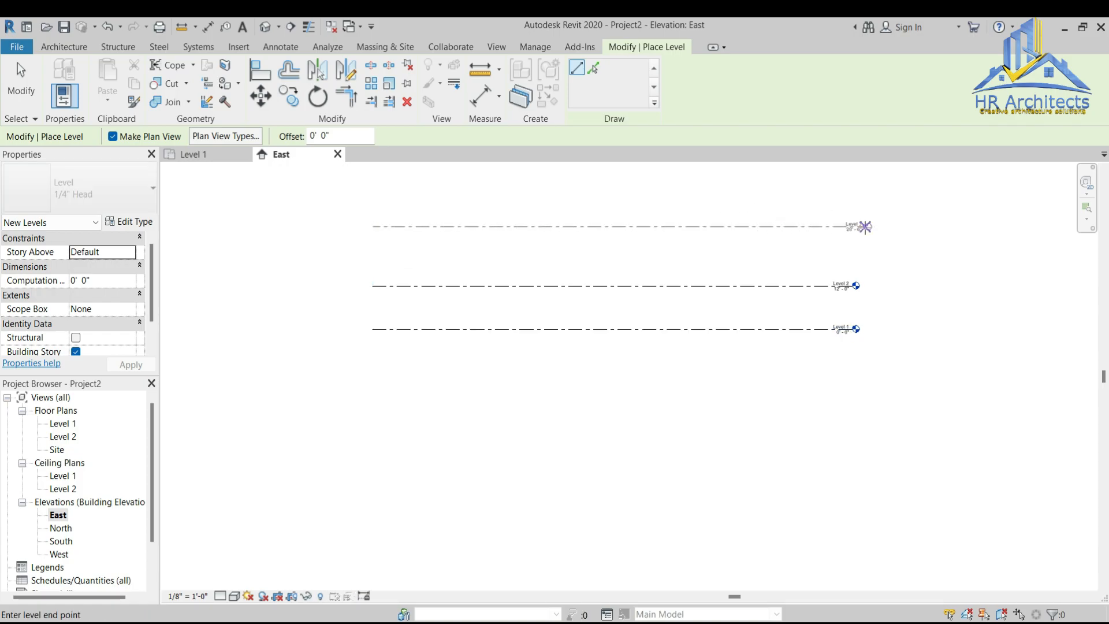
click(853, 227)
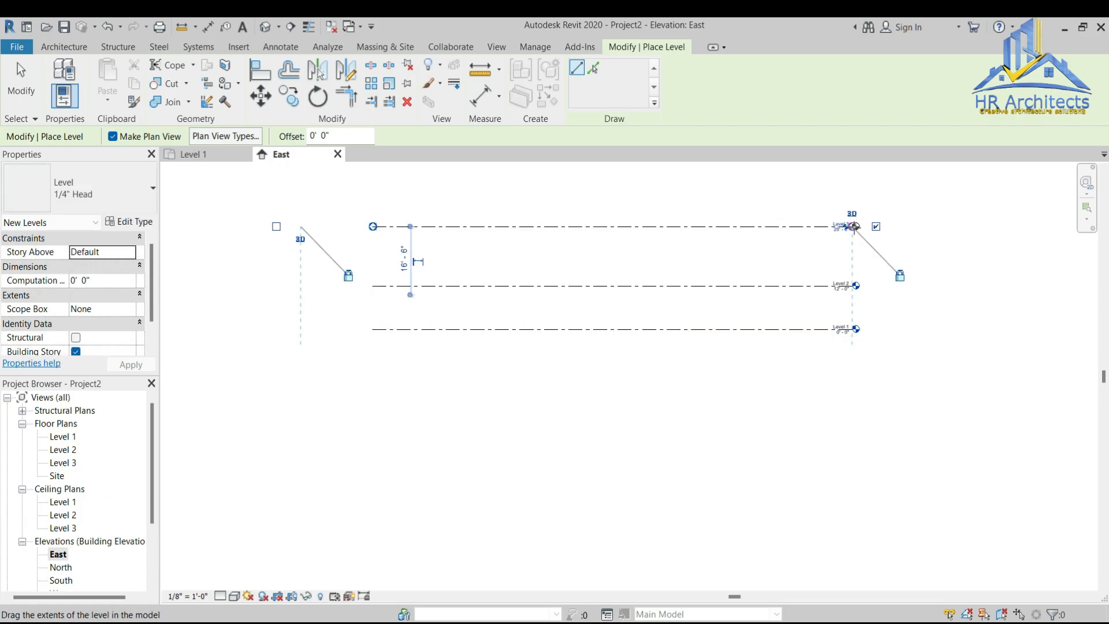
scroll(853, 227, up, 5)
key(Escape)
key(Escape)
scroll(832, 209, up, 3)
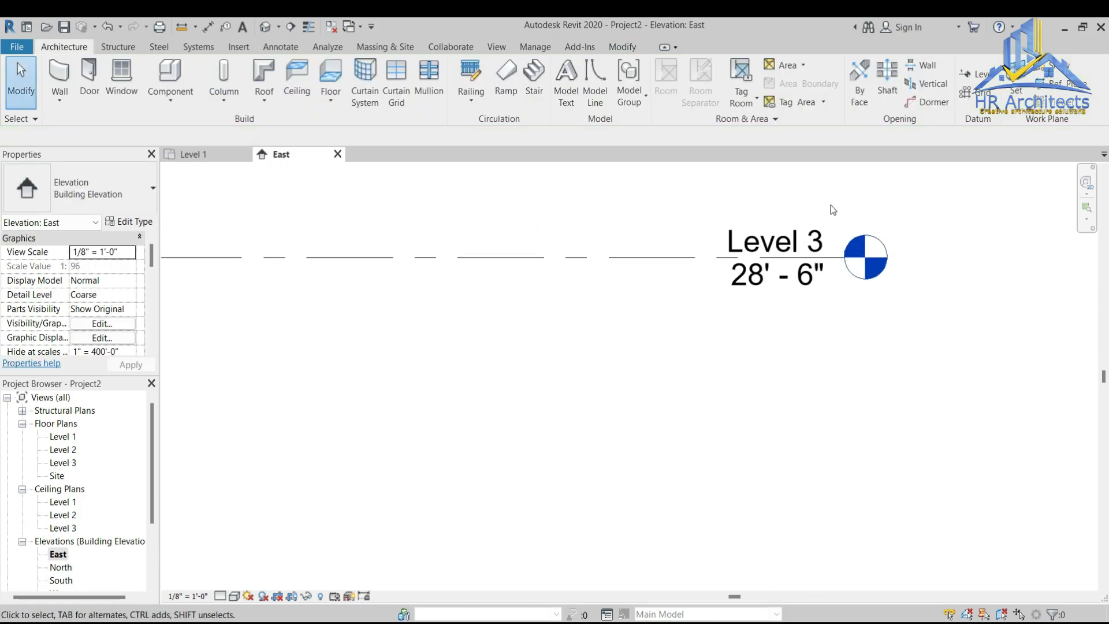
Step: Set the elevation of Level 3 to 25'
click(747, 287)
click(754, 286)
text(25')
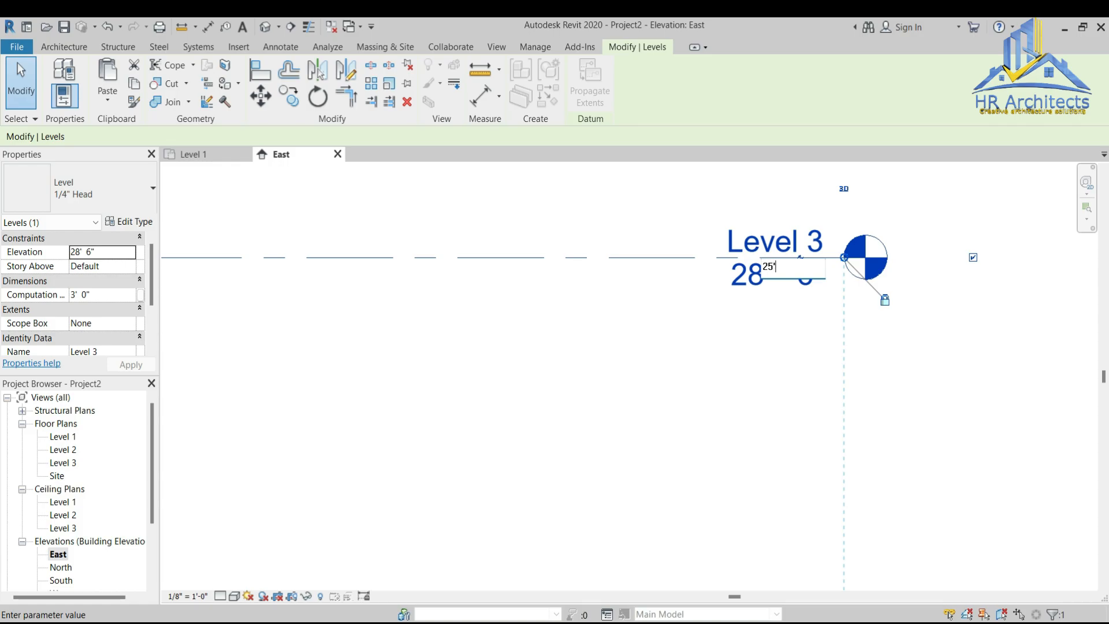
key(Return)
scroll(756, 290, down, 5)
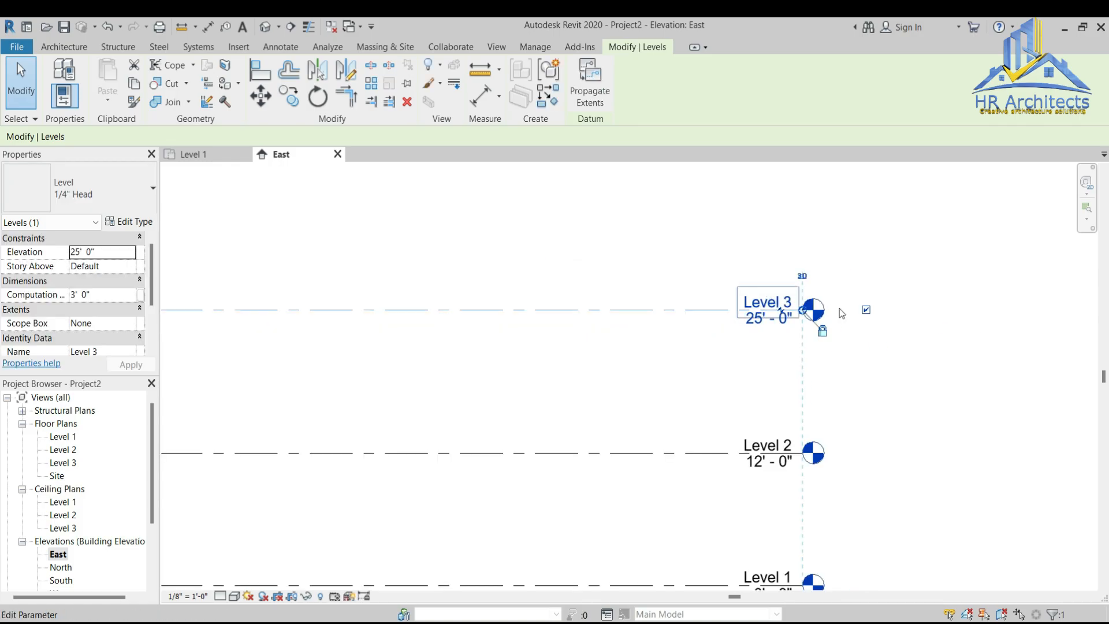
key(Escape)
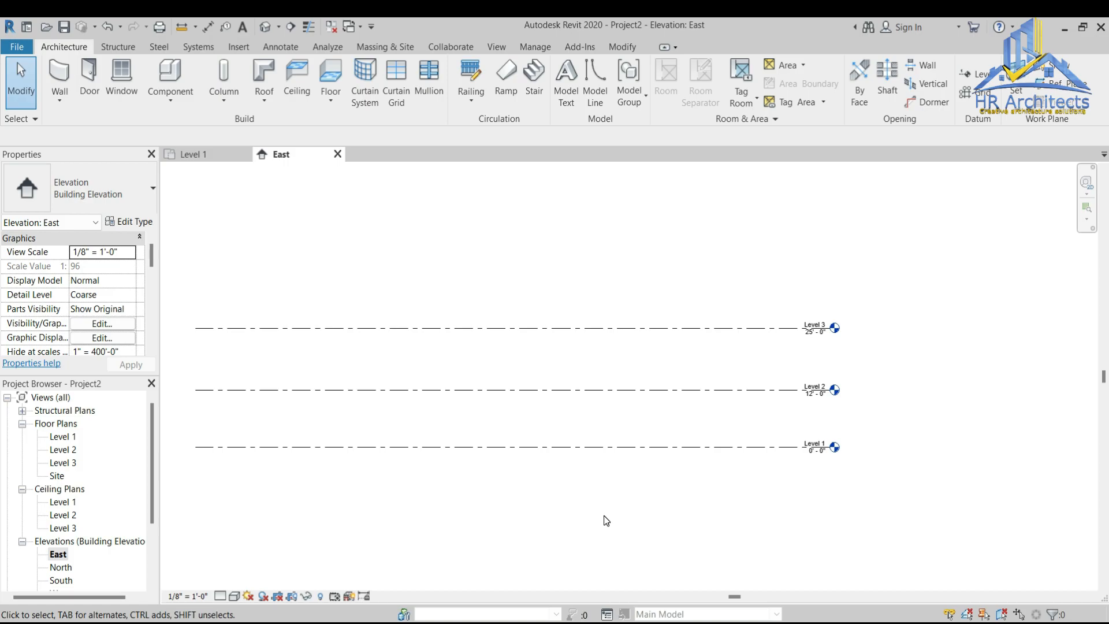
Step: Save the project to the Desktop as Project2
key(ctrl+s)
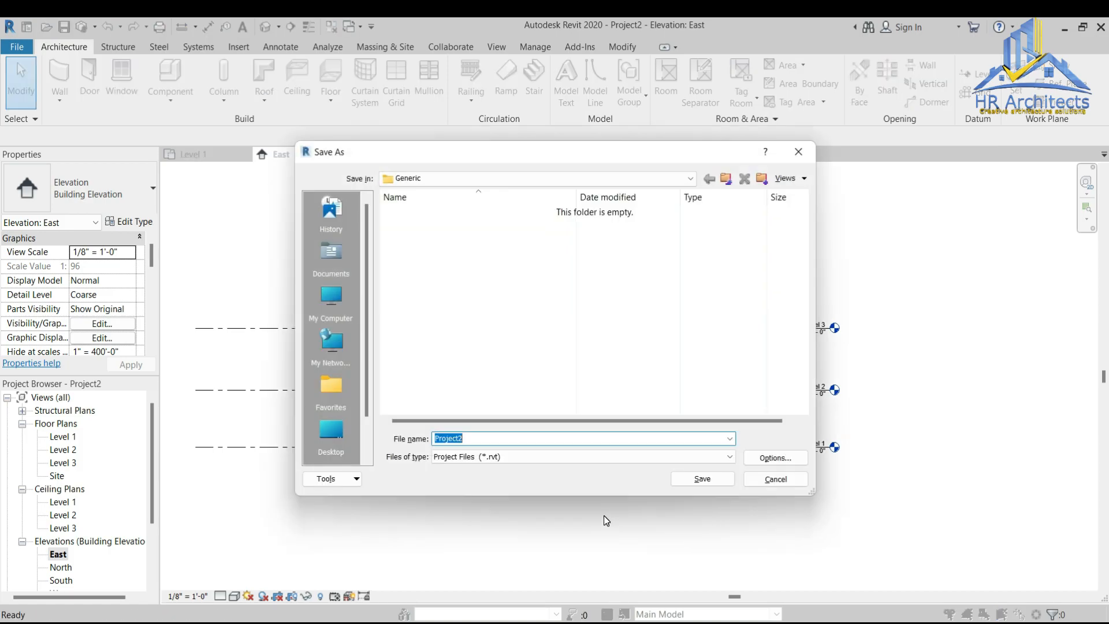
click(327, 439)
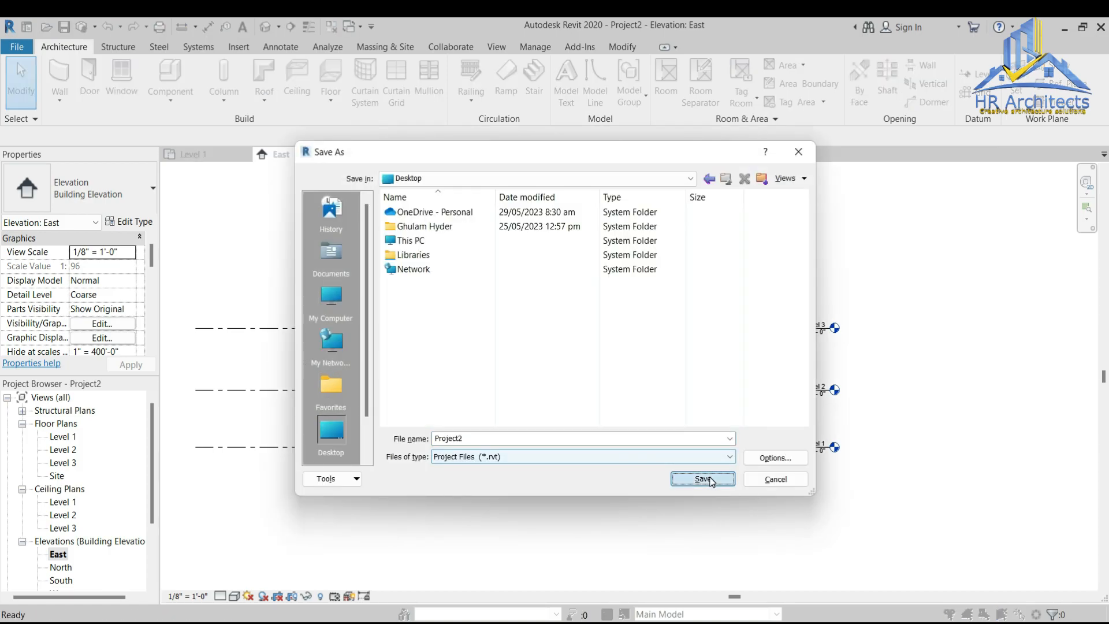
click(705, 479)
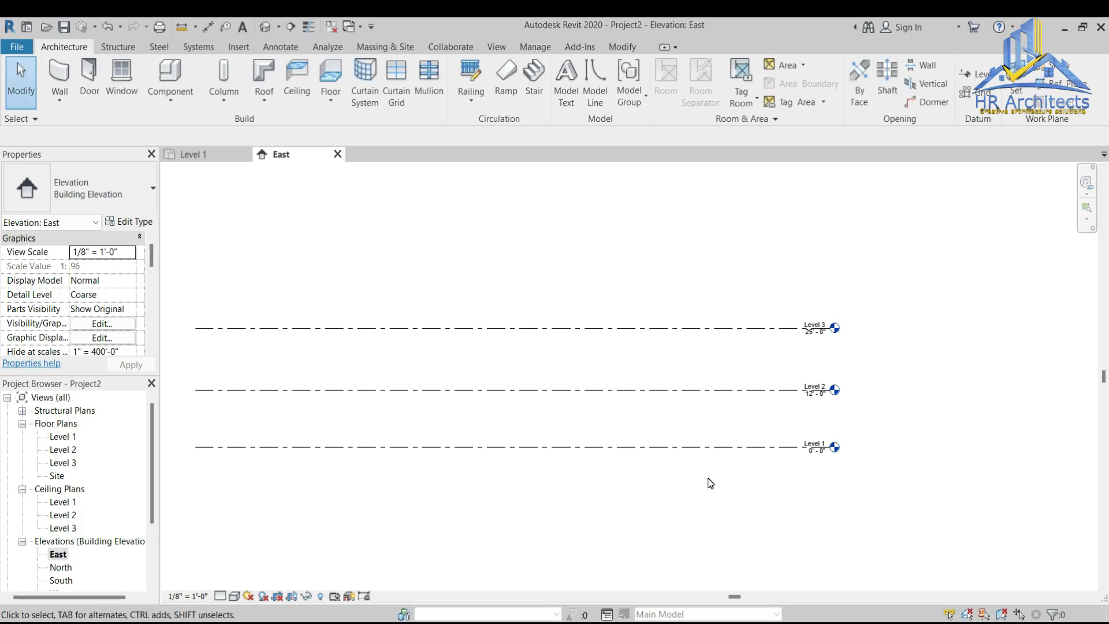
Step: Draw a fourth level line above Level 3 at an elevation of about 36' 6", aligned with the other levels' ends
click(623, 328)
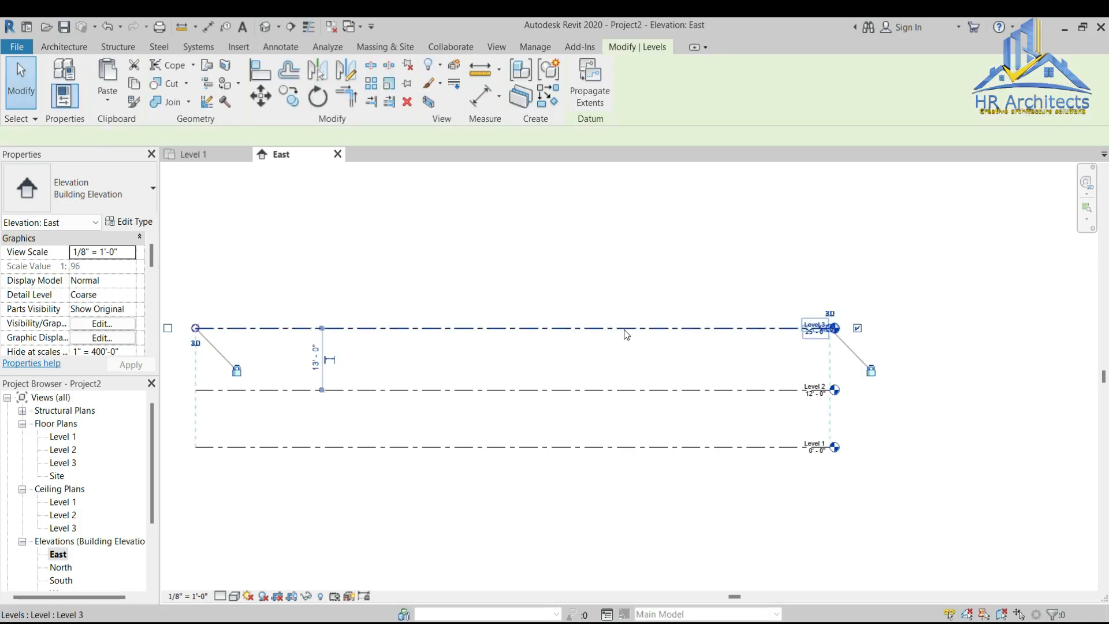
click(550, 101)
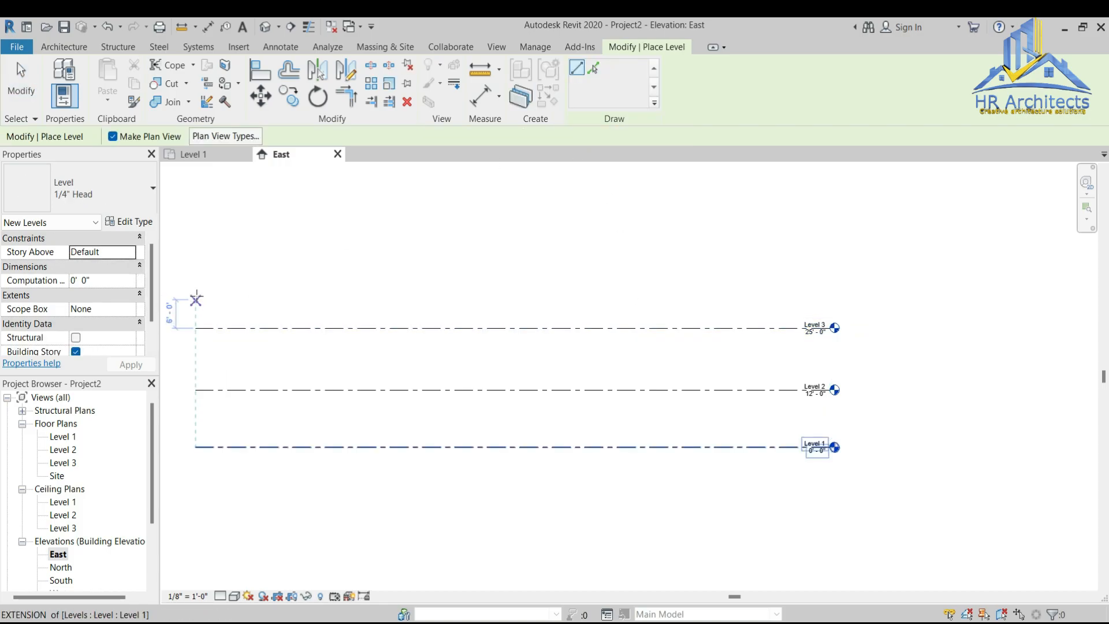
click(196, 273)
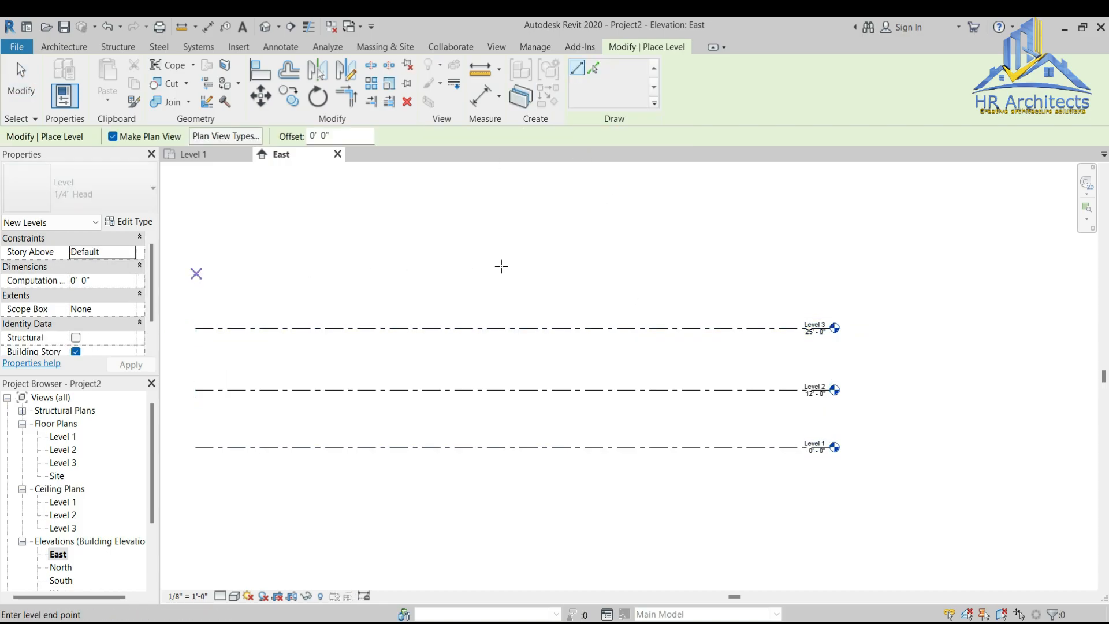
click(832, 273)
key(Escape)
key(Escape)
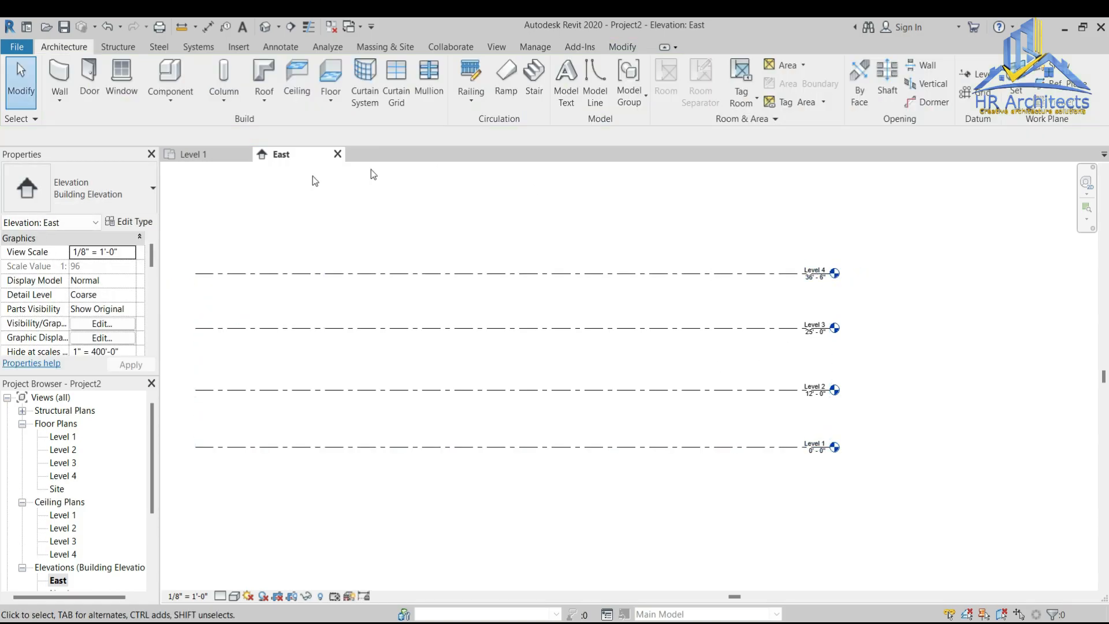
Step: On the Level 1 floor plan, draw a 15' horizontal 9" wall running west from a point near the east elevation marker
click(215, 154)
scroll(725, 289, down, 2)
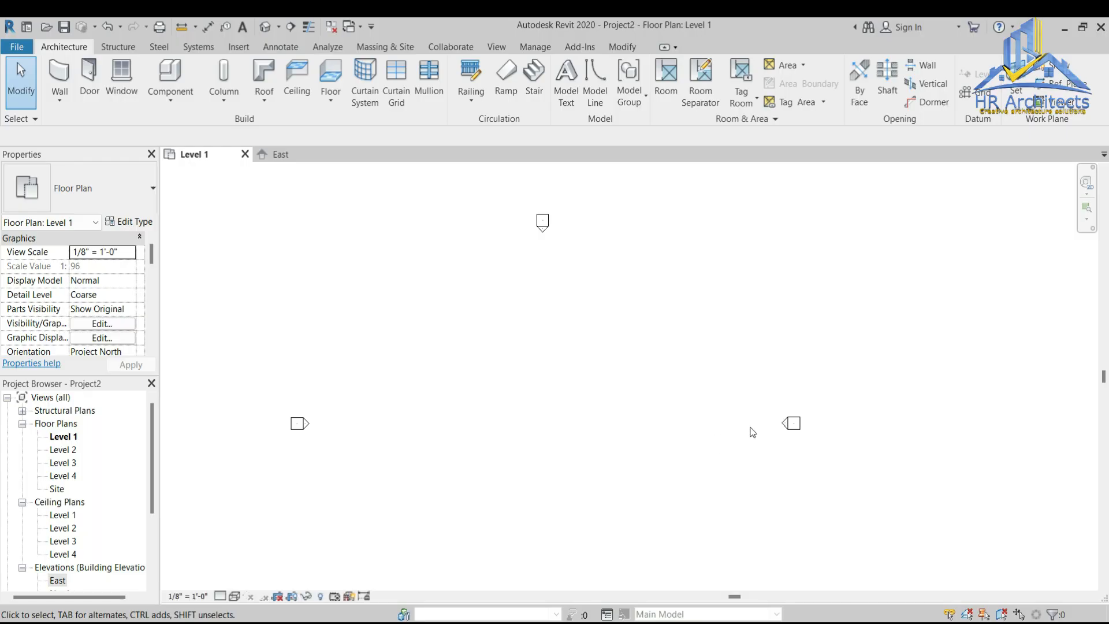
click(60, 78)
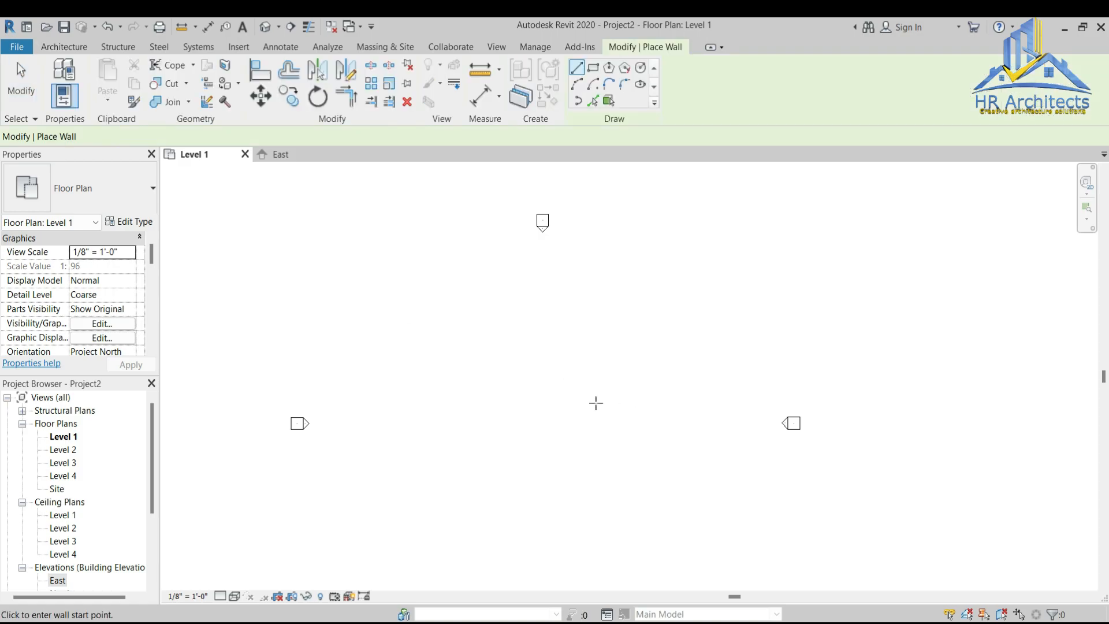
scroll(604, 397, up, 2)
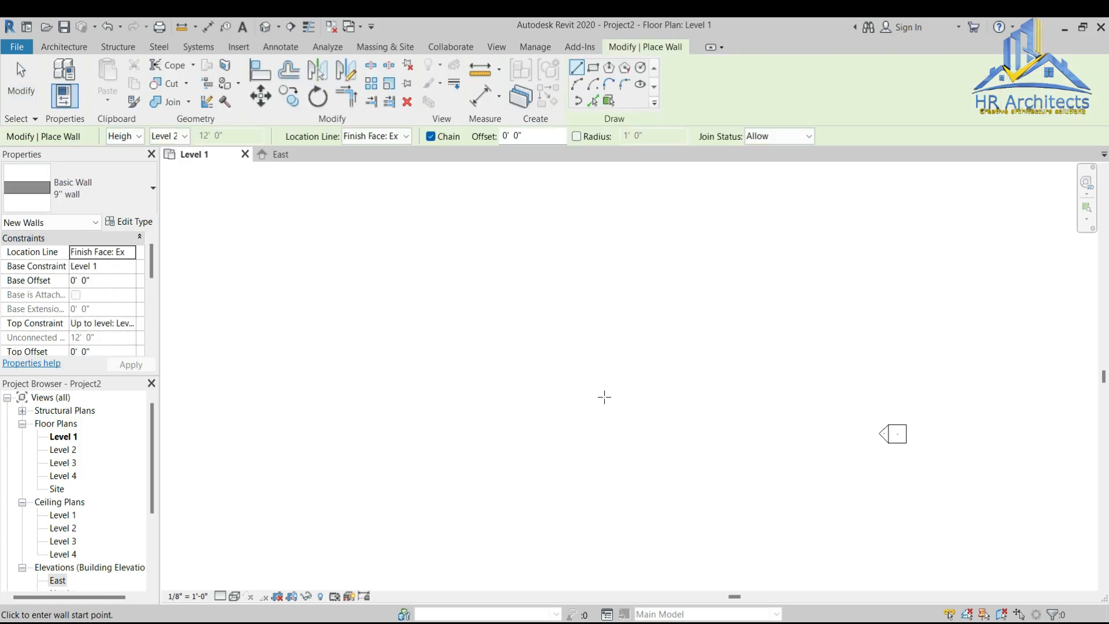
click(699, 412)
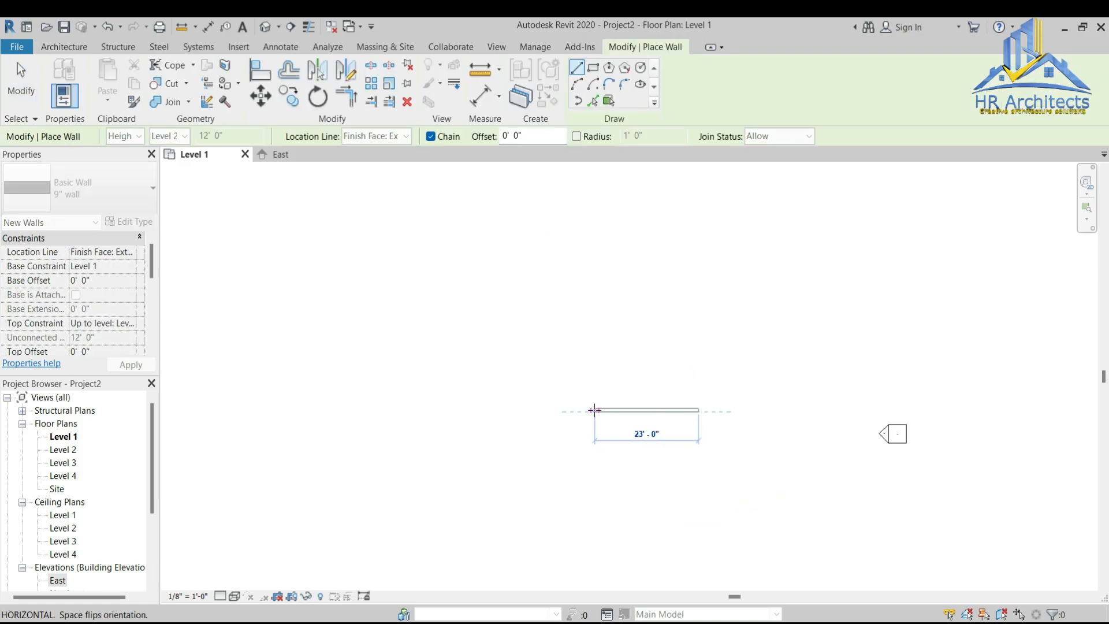
text(15)
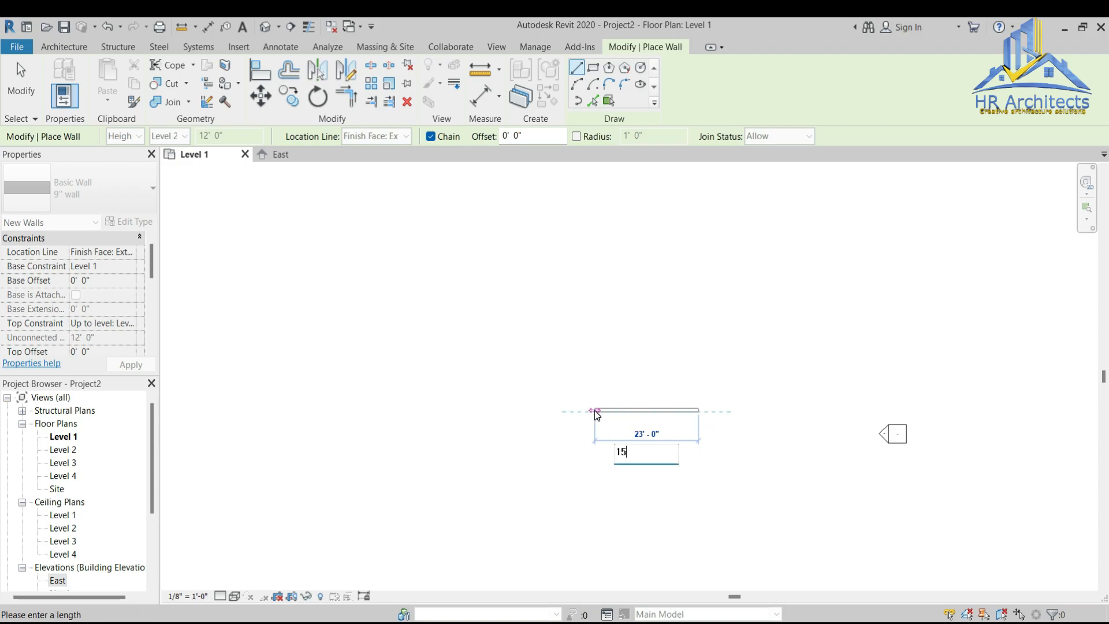
key(Return)
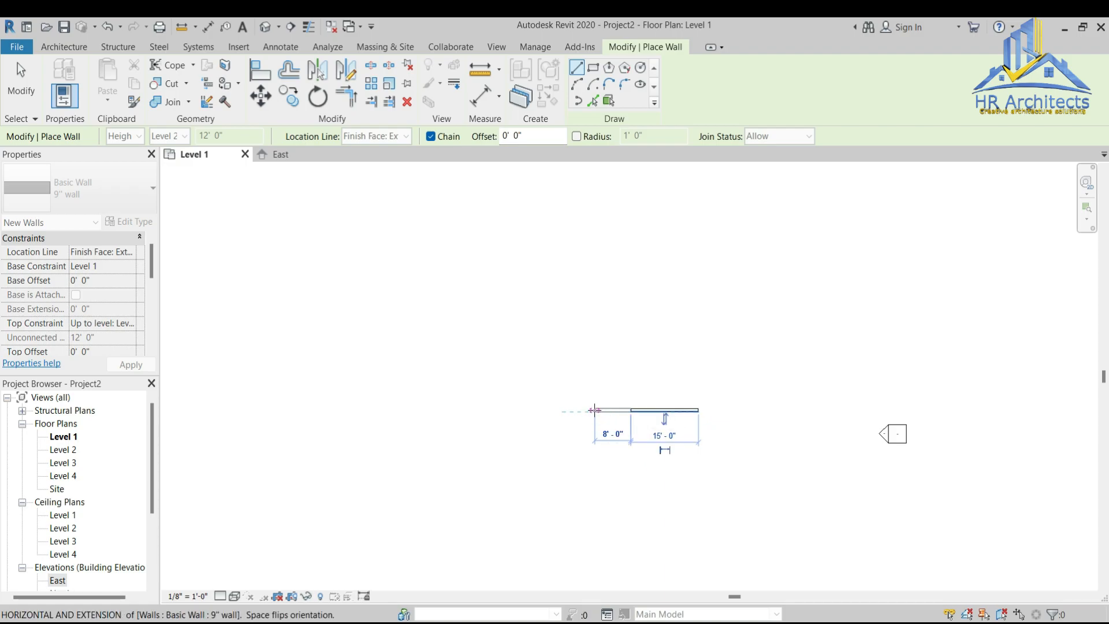
Step: Continue the wall chain with a 12' wall running south from the west end of the 15' wall
scroll(629, 425, up, 2)
scroll(630, 425, up, 1)
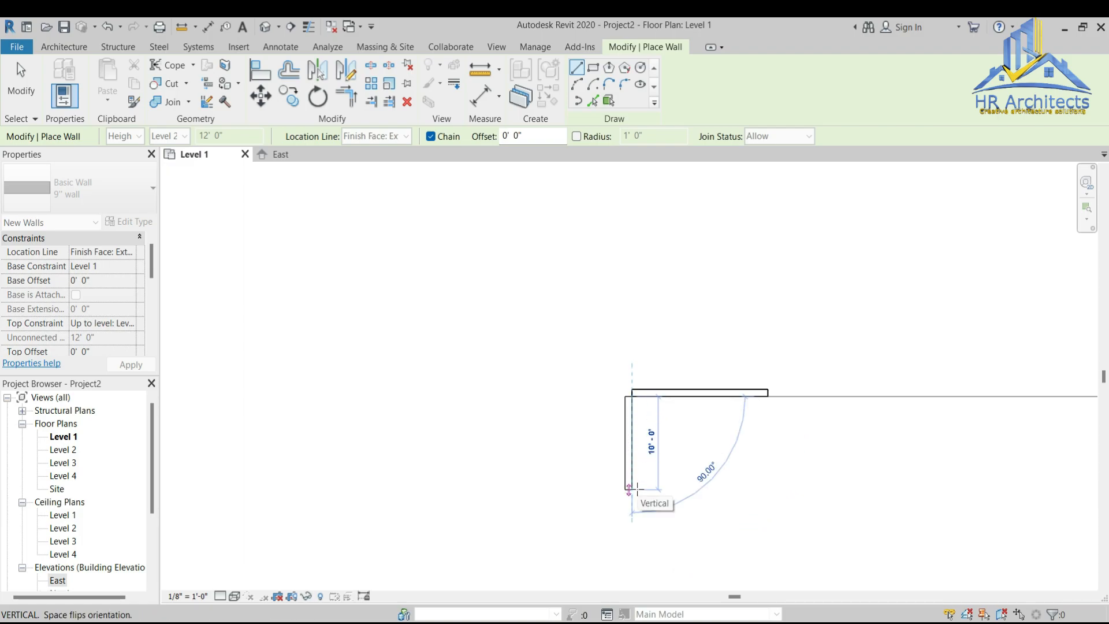
text(12)
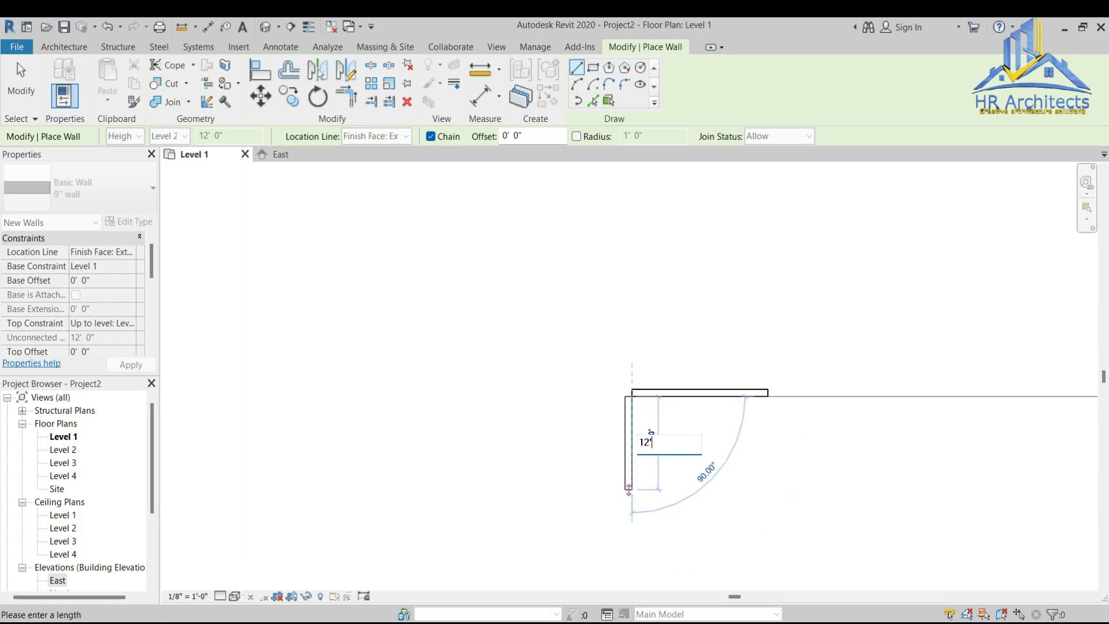
text(')
key(Return)
Step: Continue the wall chain with a 40' wall running west, followed by a 50' wall running north
scroll(645, 474, down, 3)
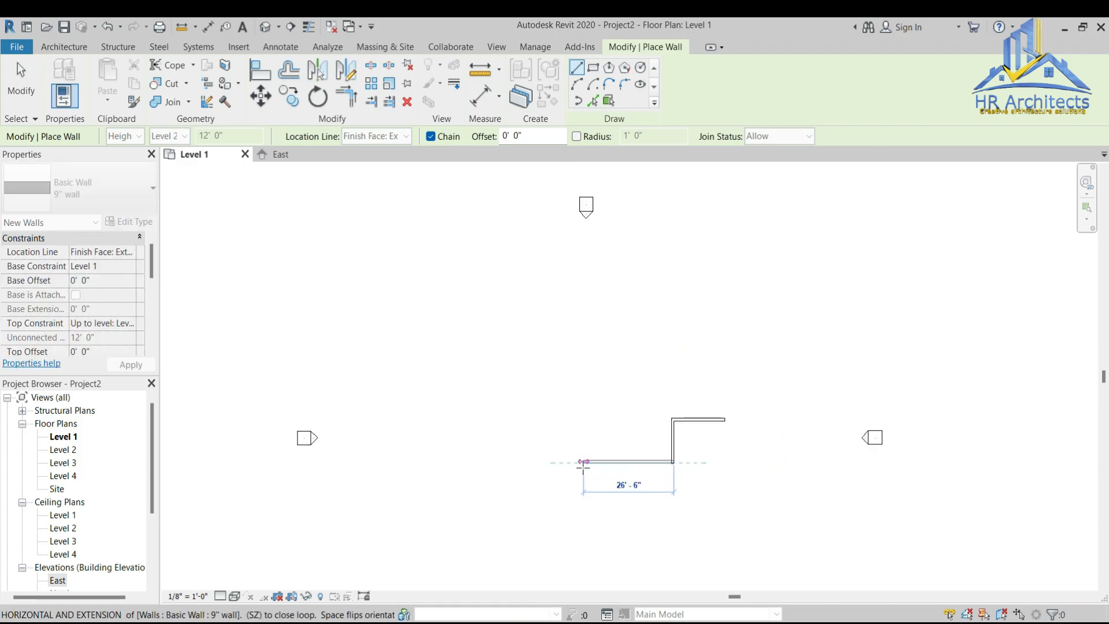
text(40')
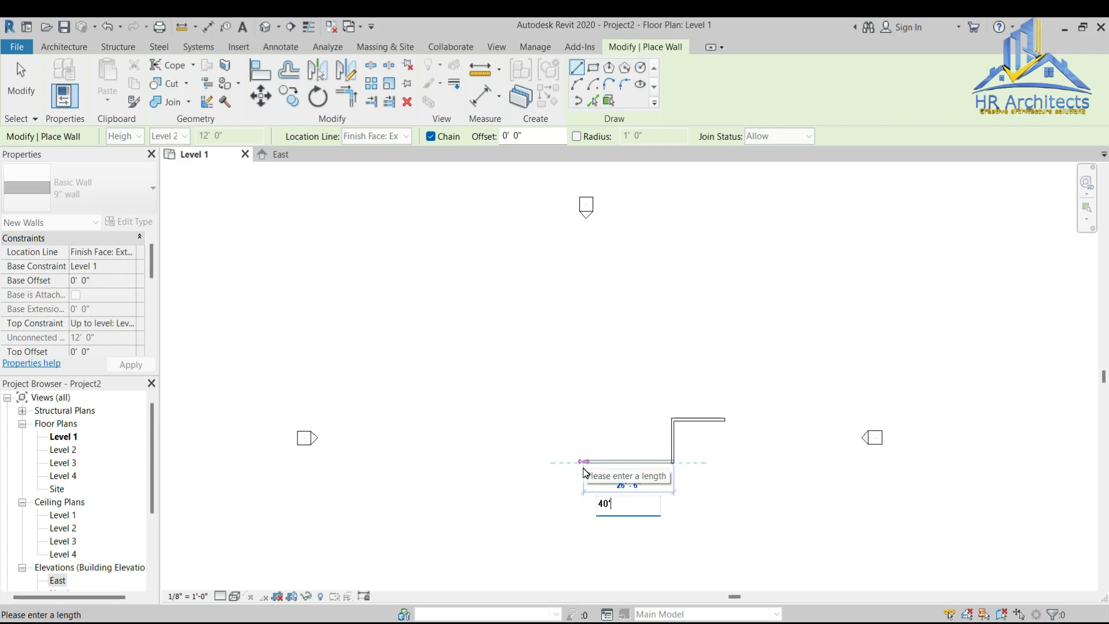
key(Return)
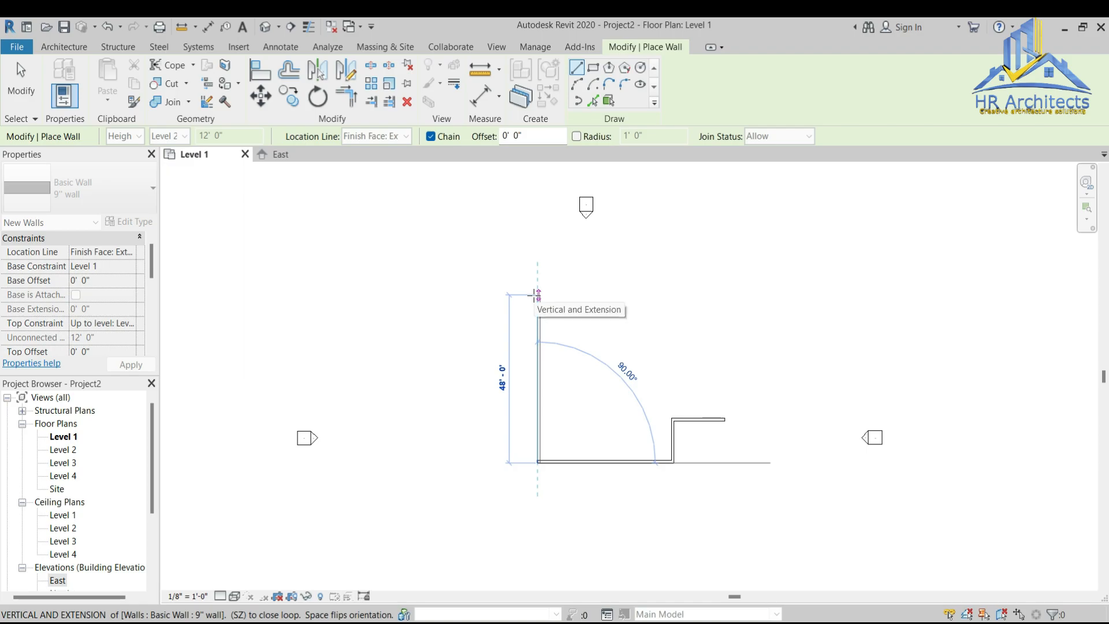
text(50)
key(Return)
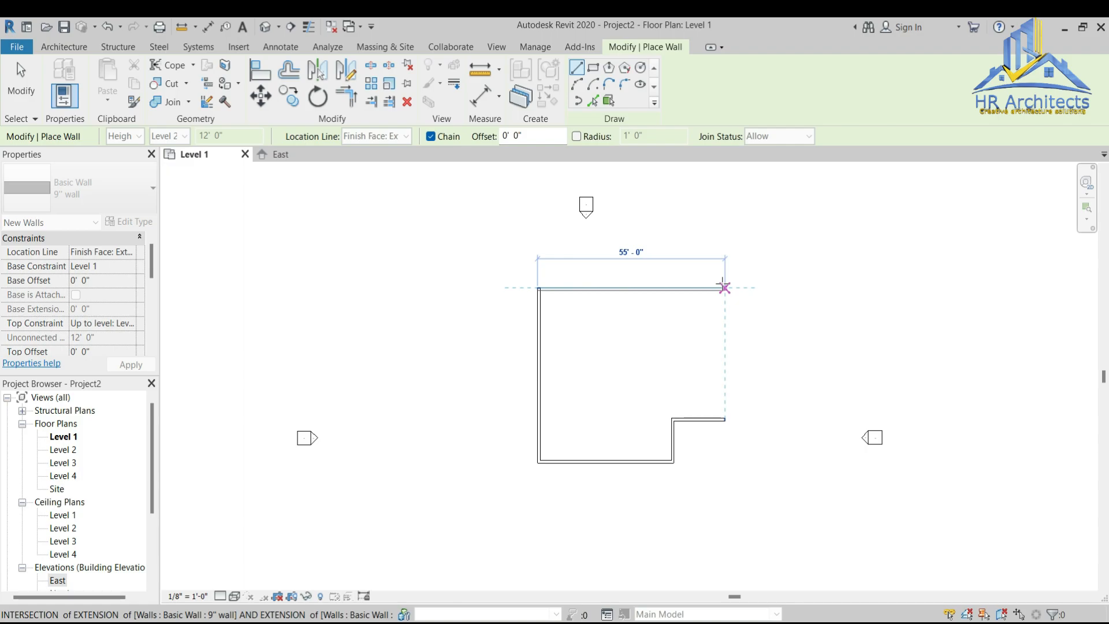
Step: Close the wall outline with a 55' north wall and an east wall down to the free end of the 15' wall
click(723, 287)
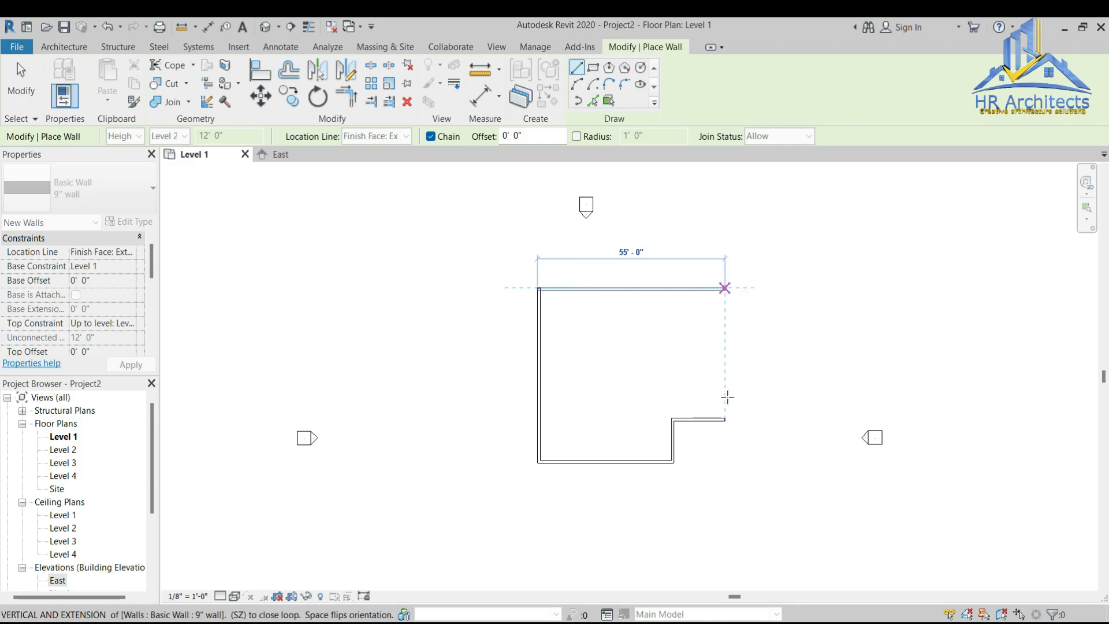
click(723, 418)
key(Escape)
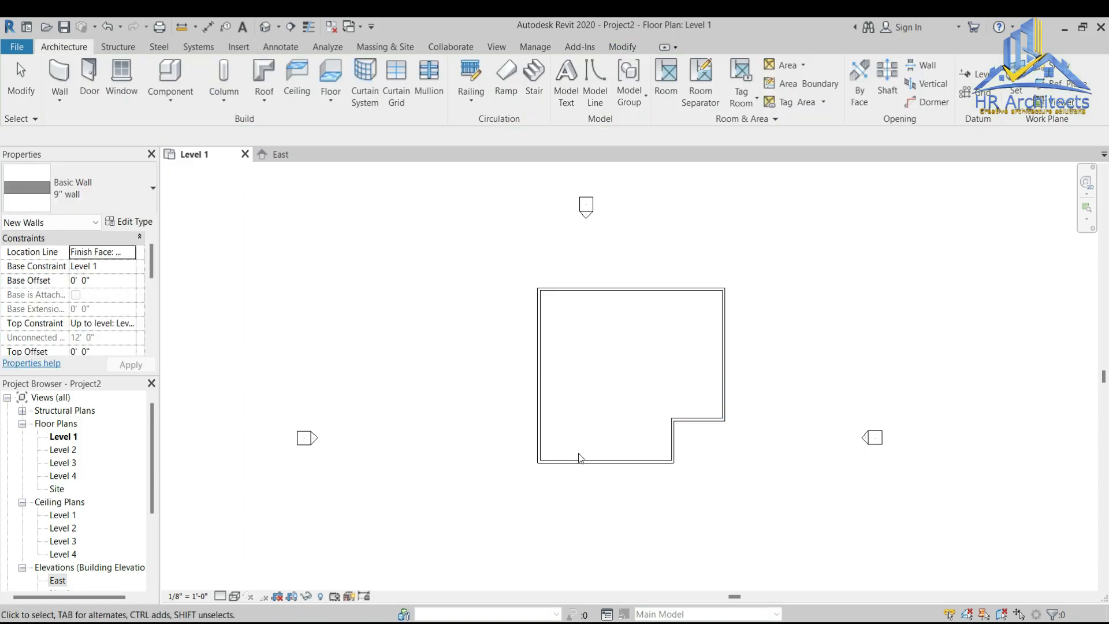
Step: Shorten the south wall from its west end to about 31' 6", leaving a gap of about 7' 9" to the west wall
scroll(580, 462, up, 4)
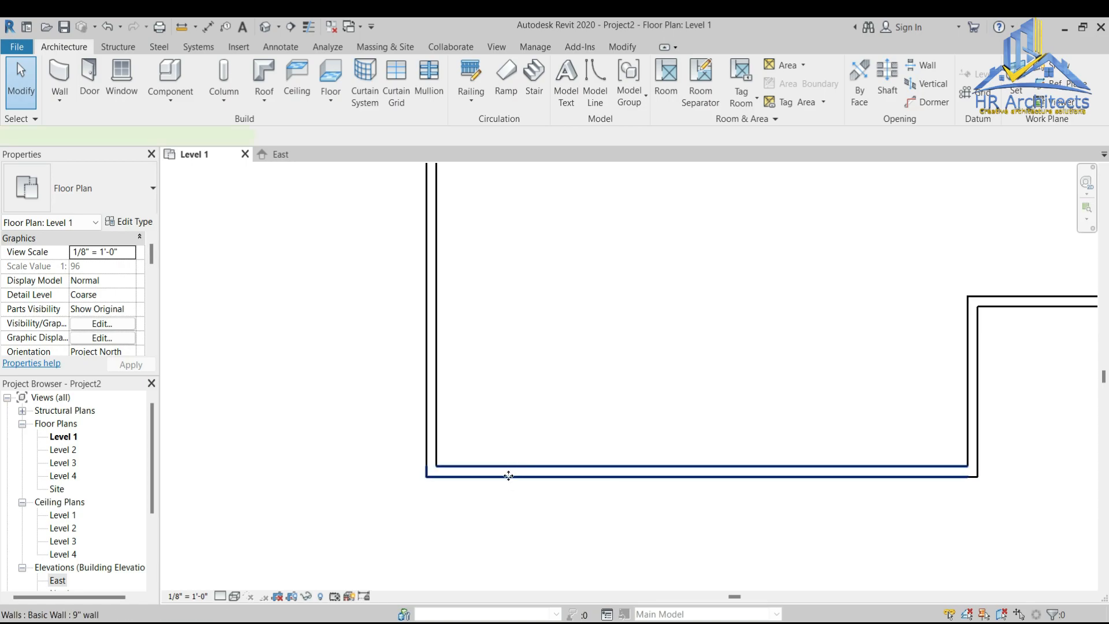
click(508, 476)
drag(431, 476, 538, 477)
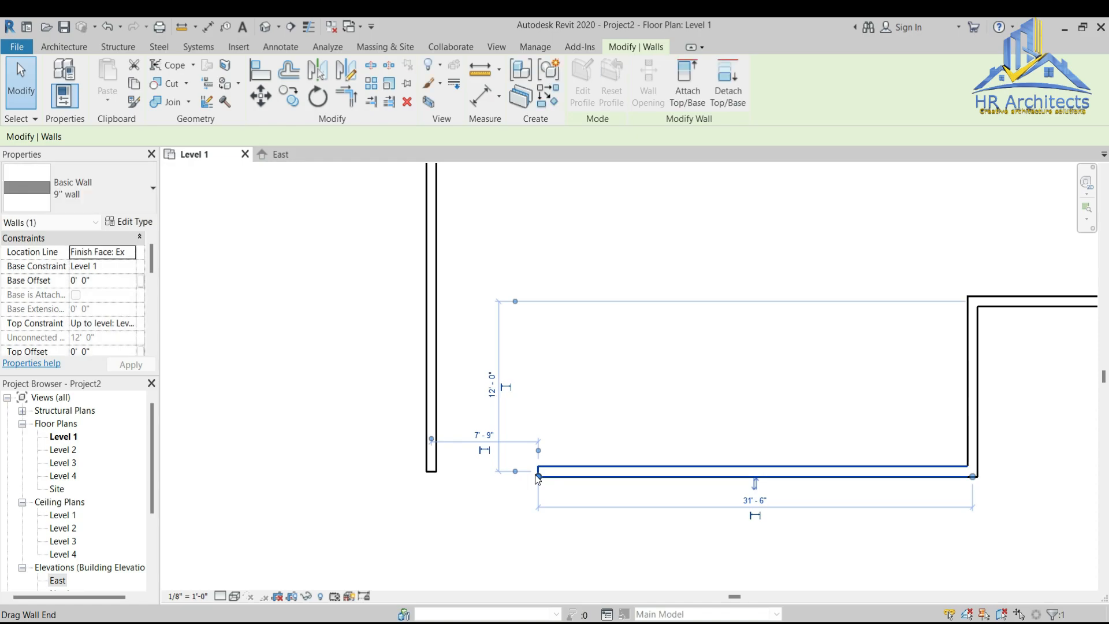
Step: Draw a 1' wall south from the shortened wall's end and a wall about 8' 1 1/2" west to the west wall's outer line
key(w)
key(a)
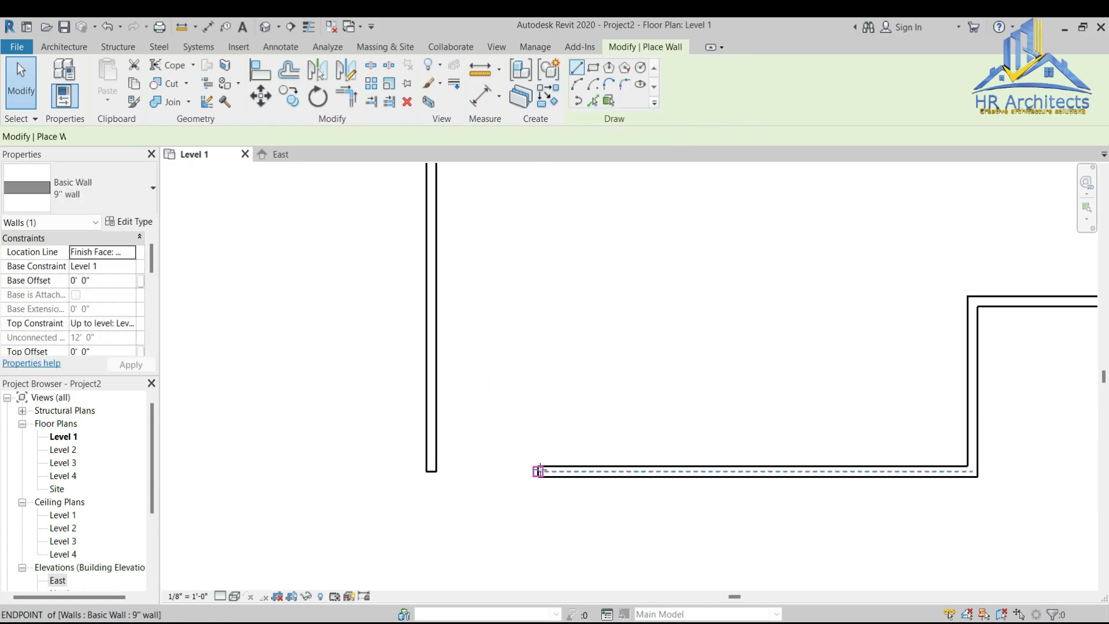
click(537, 476)
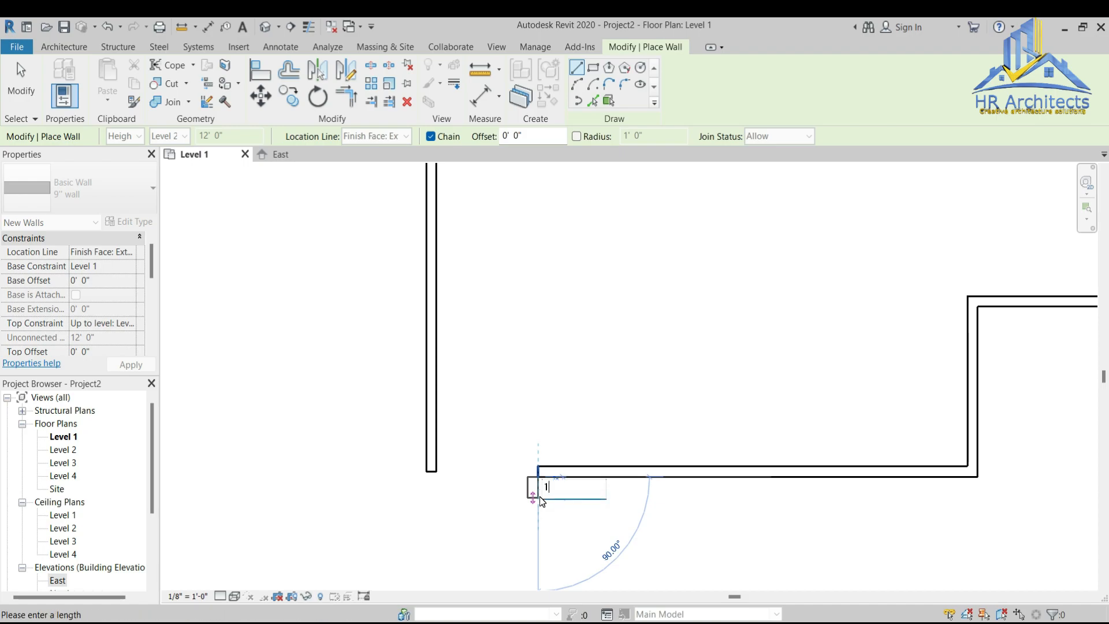
click(537, 491)
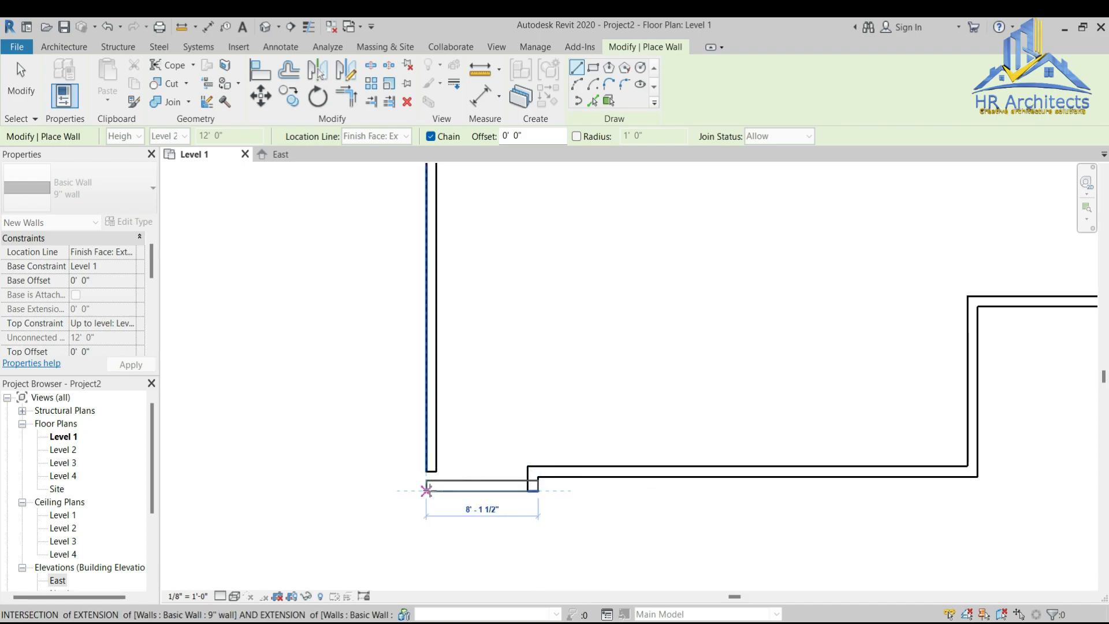
click(426, 491)
key(Escape)
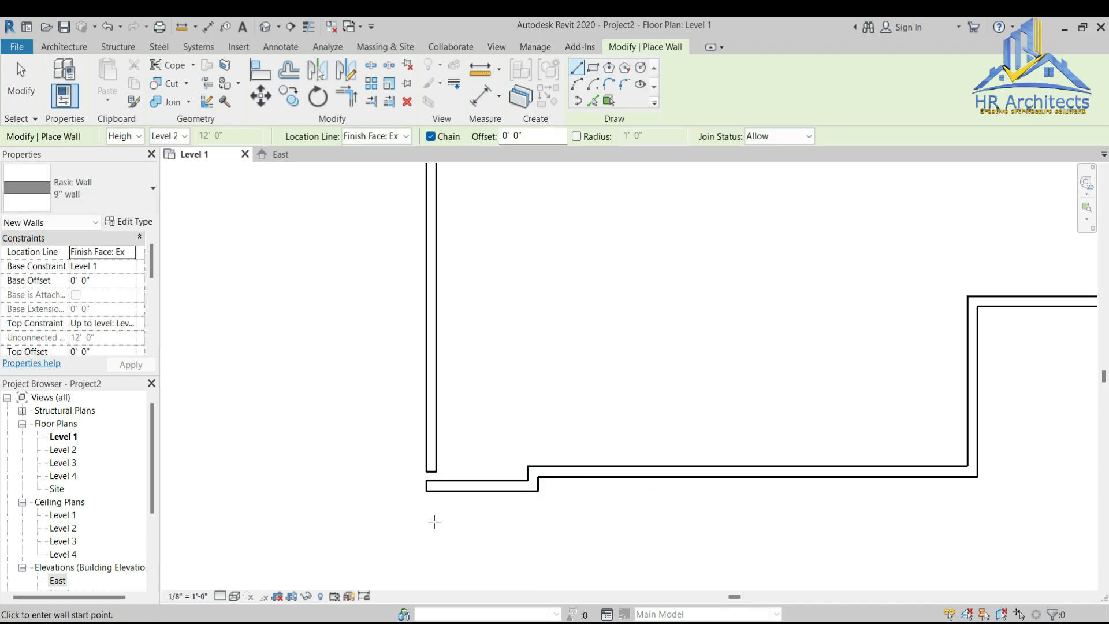
key(Escape)
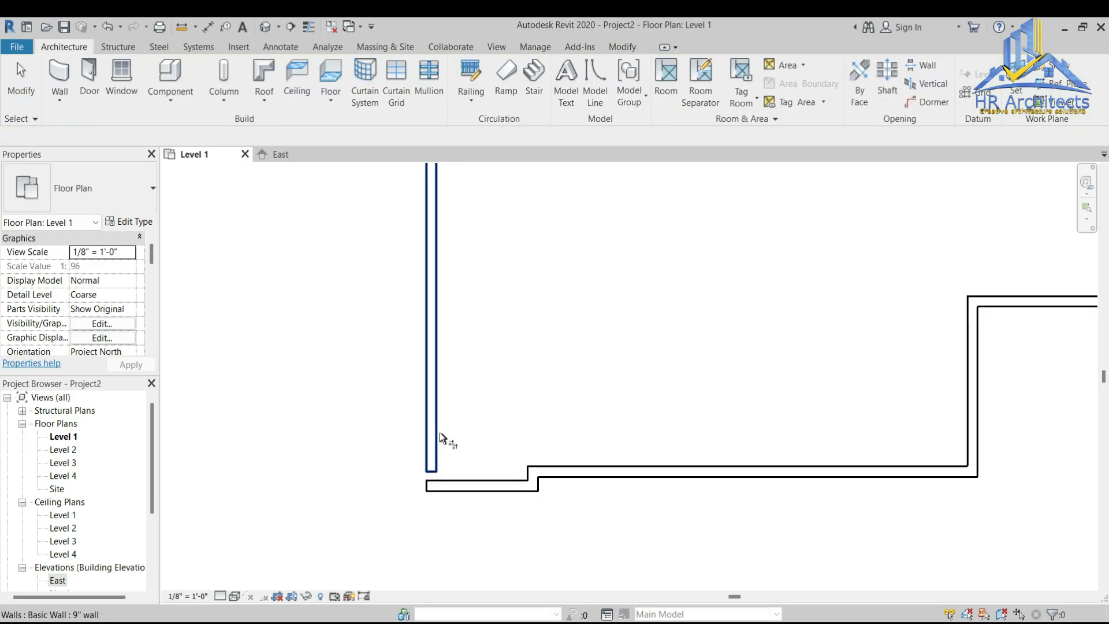
Step: Trim/extend the west wall and the new short south wall to meet in a corner
click(452, 485)
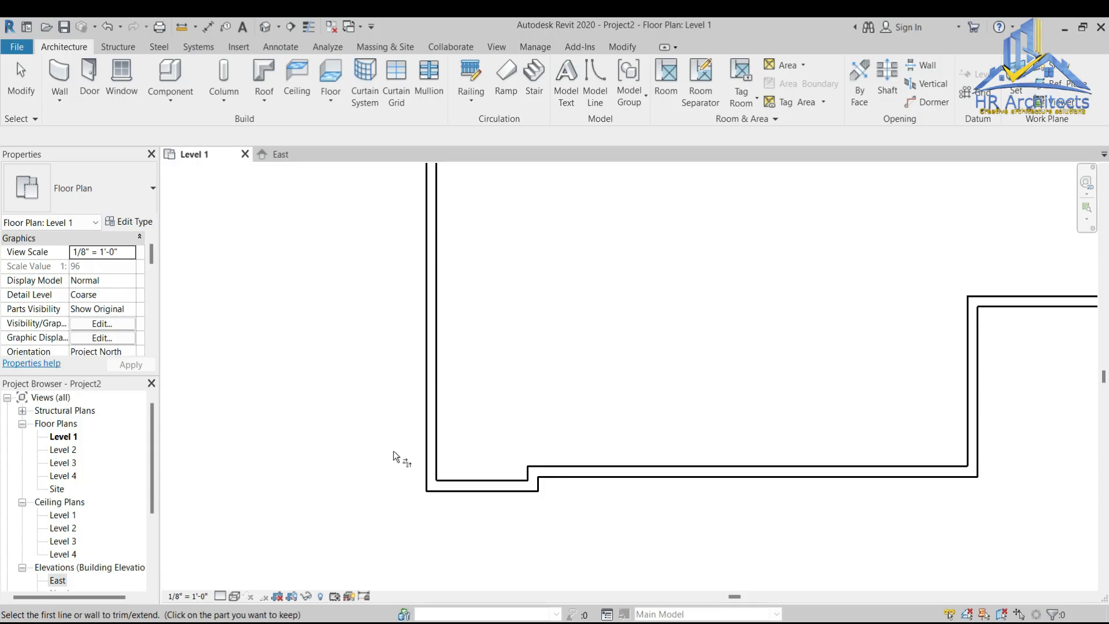
scroll(381, 474, down, 2)
scroll(557, 346, up, 2)
key(Escape)
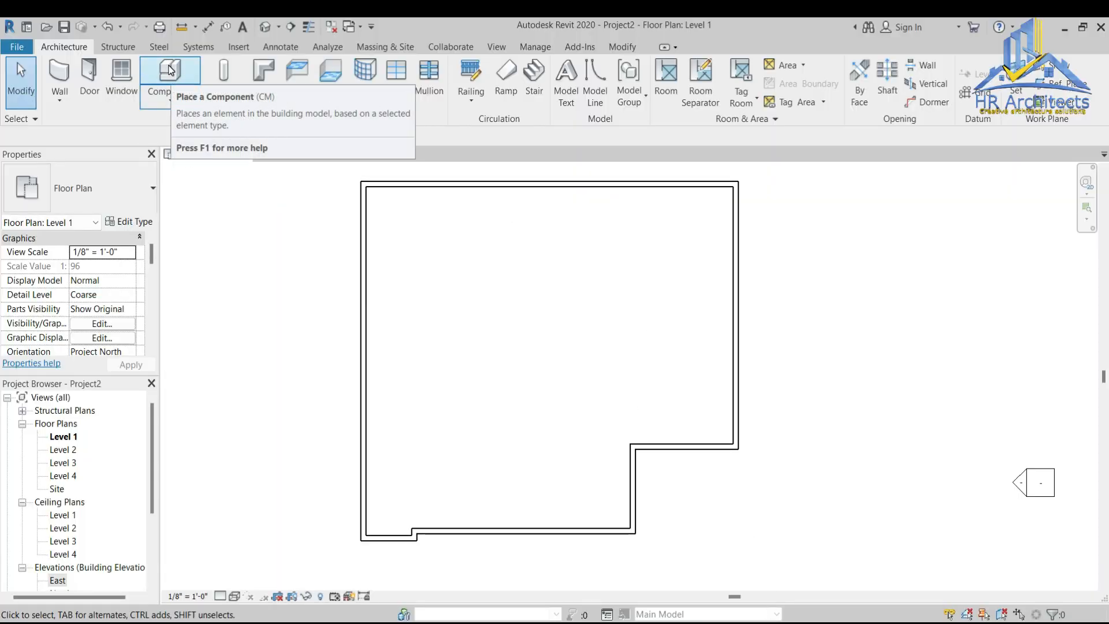
Step: Place a Door Assembly Sgl 1810mm Opening with 926 Leaf in the 15' wall, 7' 6" from each end, opening outward
click(90, 78)
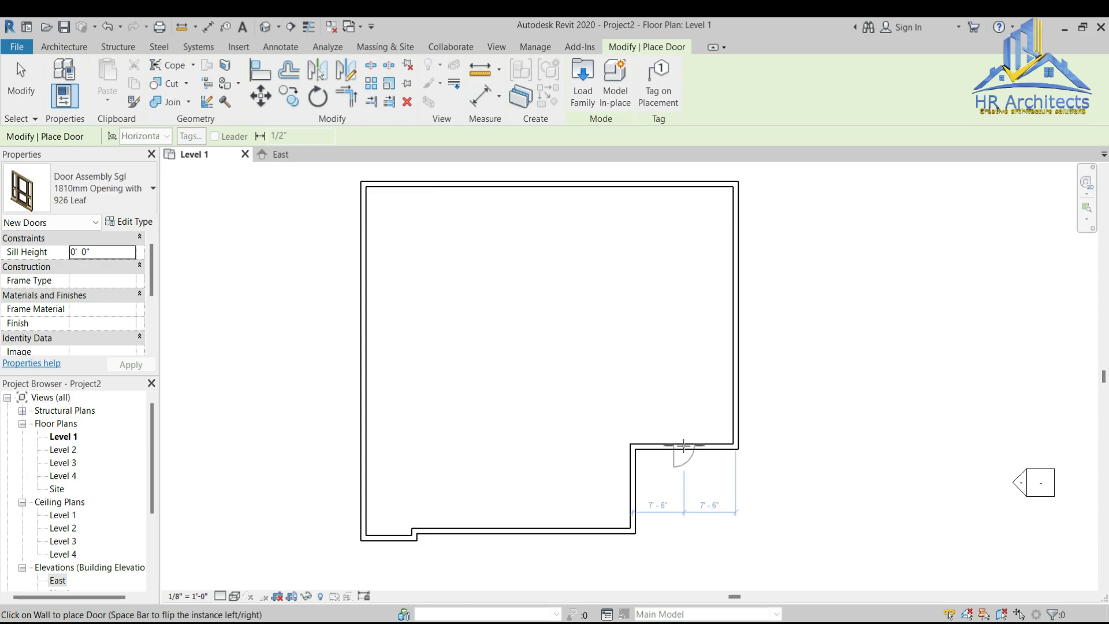
click(683, 445)
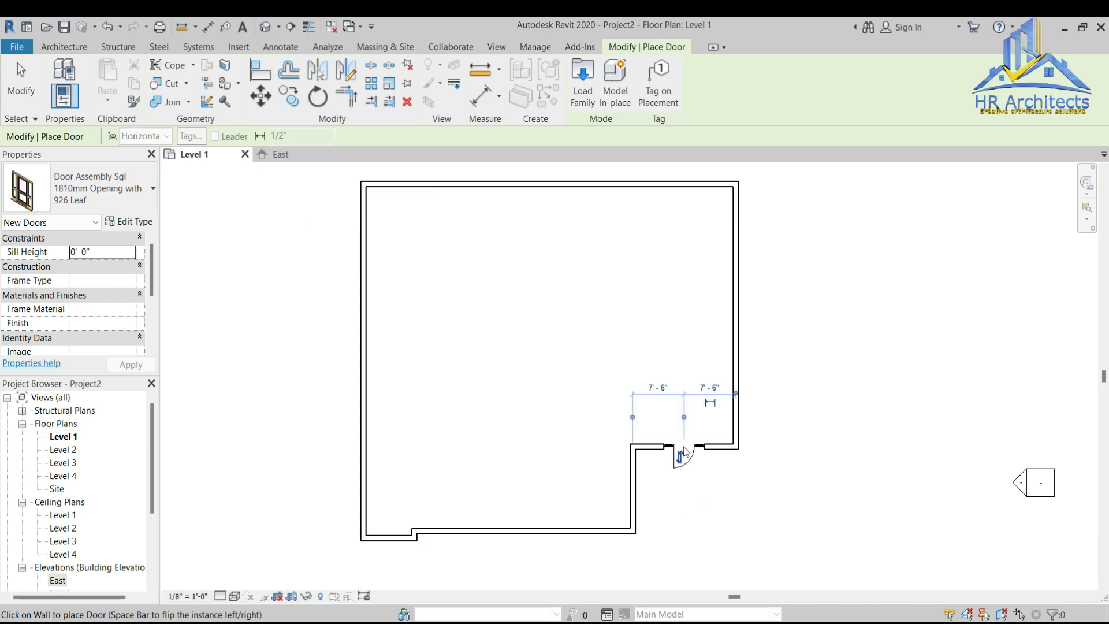
key(Escape)
key(Escape)
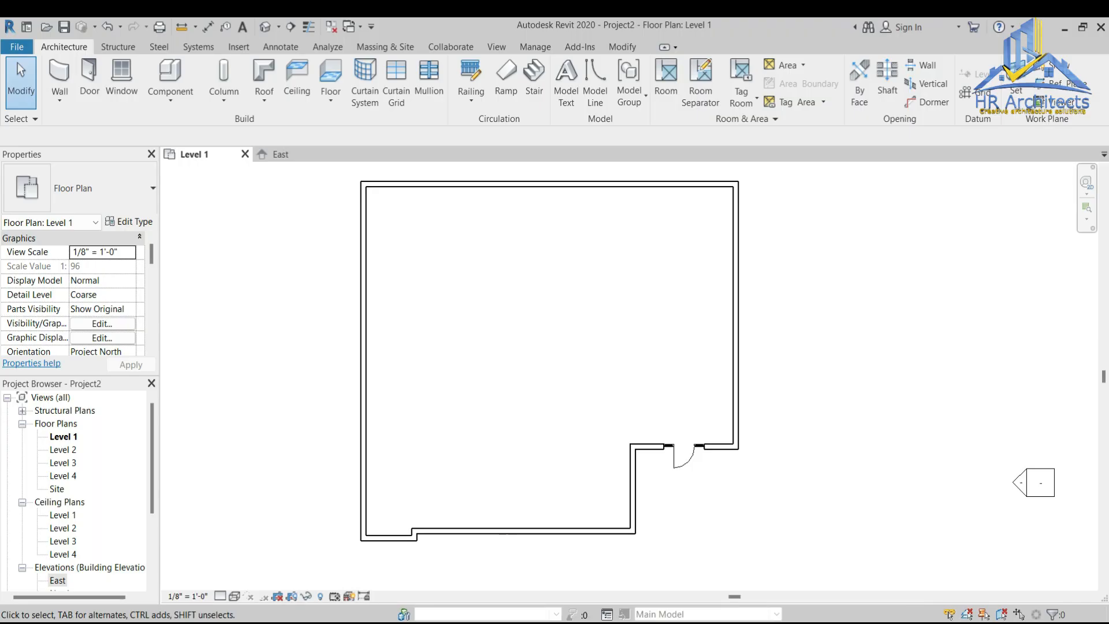
Step: Load the Awning Casement double window family from the blocks folder for placement
click(122, 75)
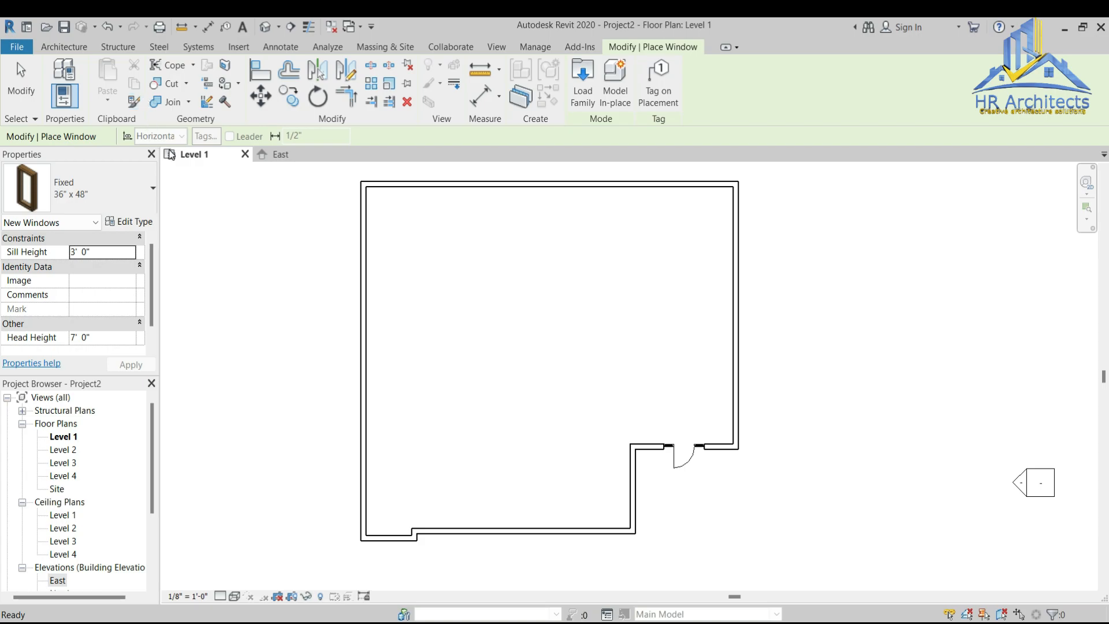
click(582, 81)
click(430, 227)
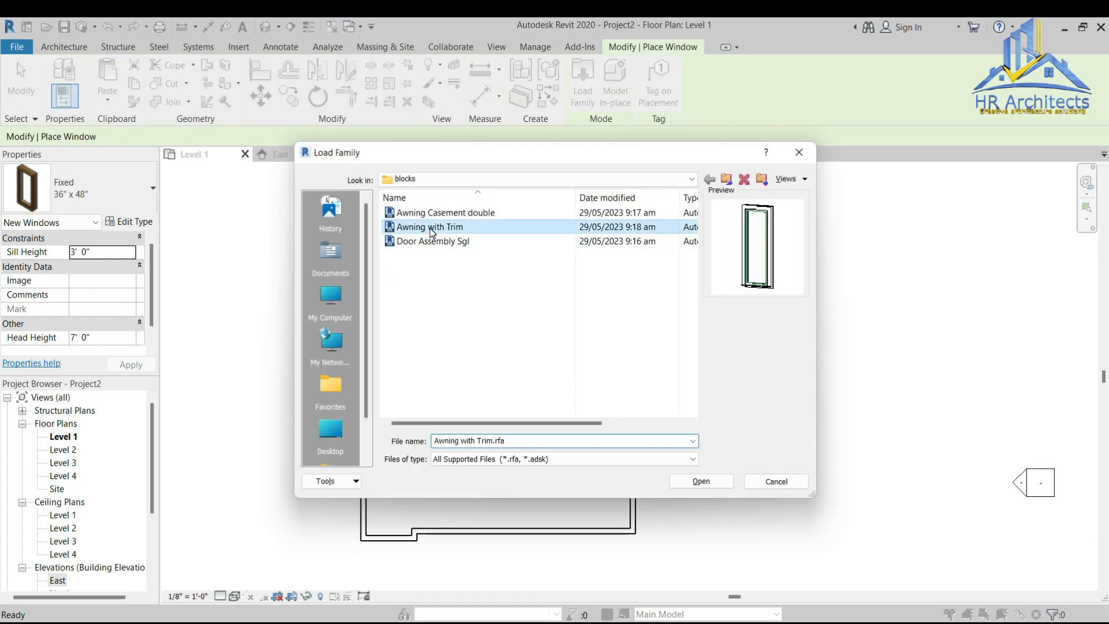
click(434, 214)
click(704, 482)
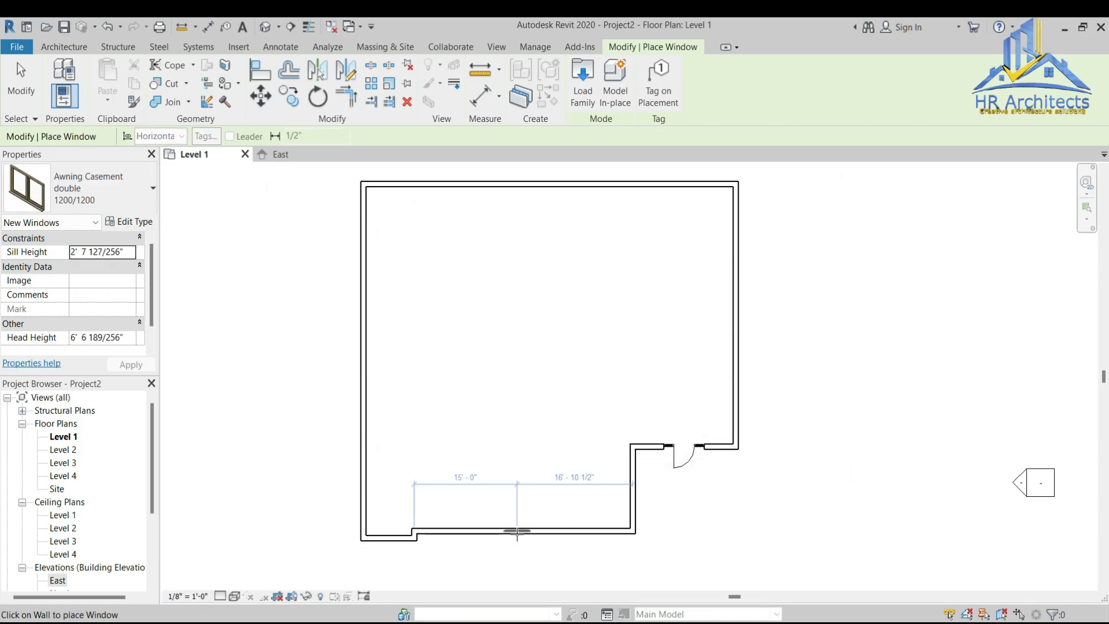
Step: Place an Awning Casement double 1200/1200 window in the long south wall, 15' east of the jog
click(516, 535)
key(Escape)
key(Escape)
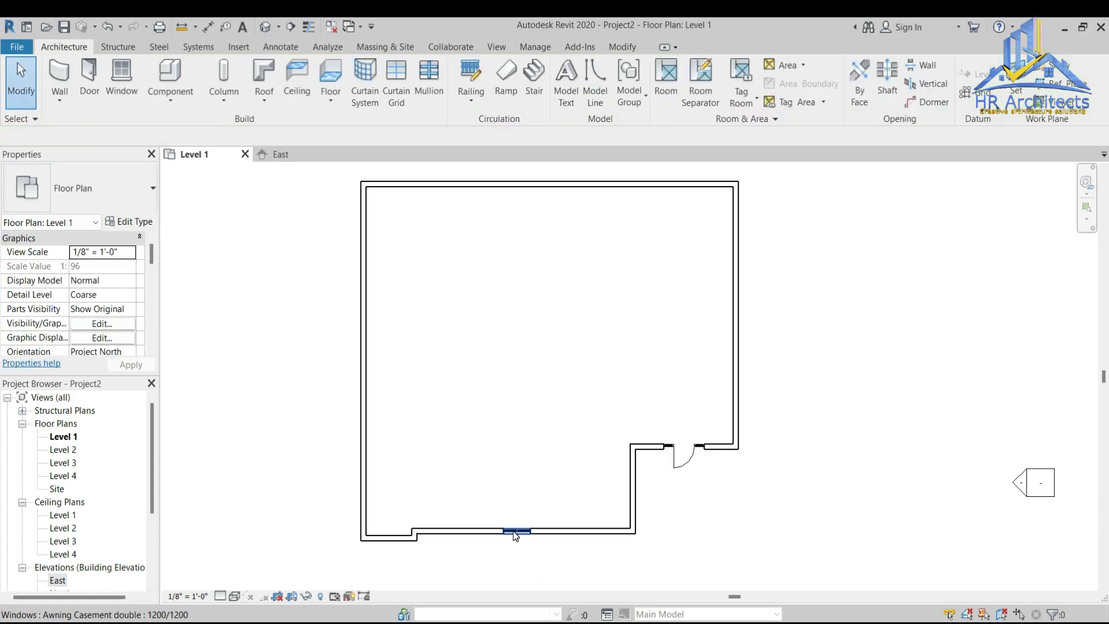
Step: Set the awning window type's height and width to 8', and move the window west along its wall to about 6' from the jog
click(516, 533)
click(129, 222)
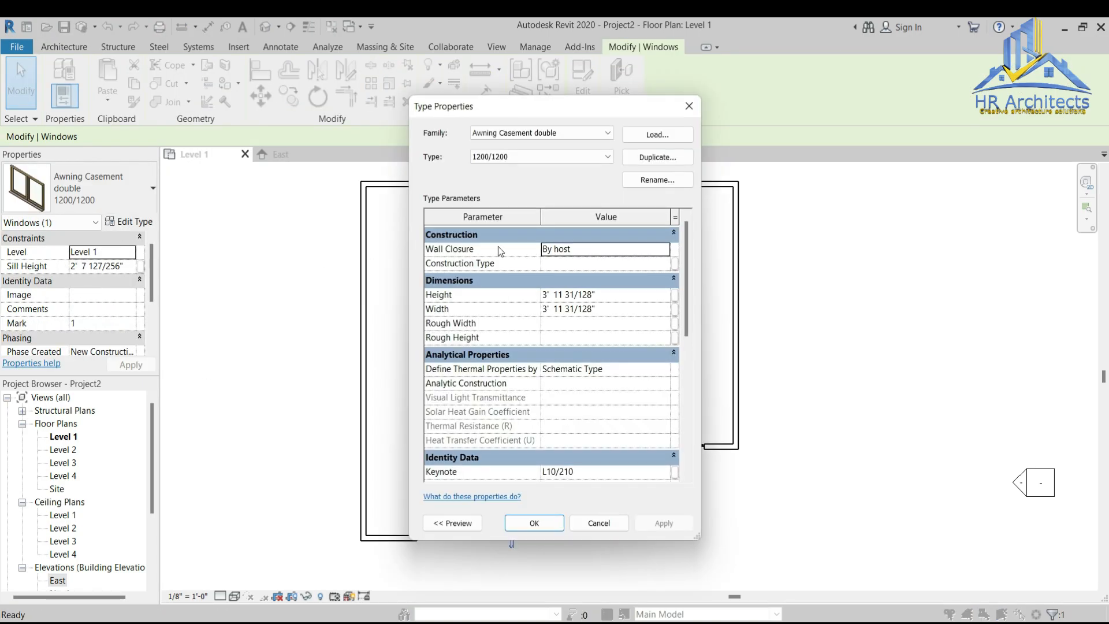
click(607, 294)
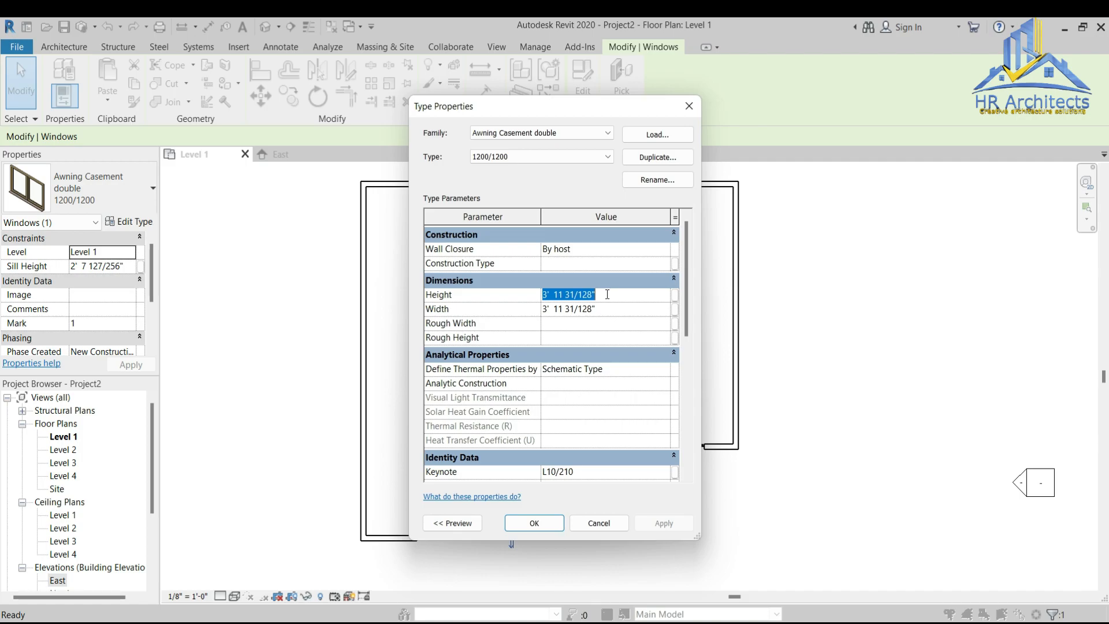
text(8')
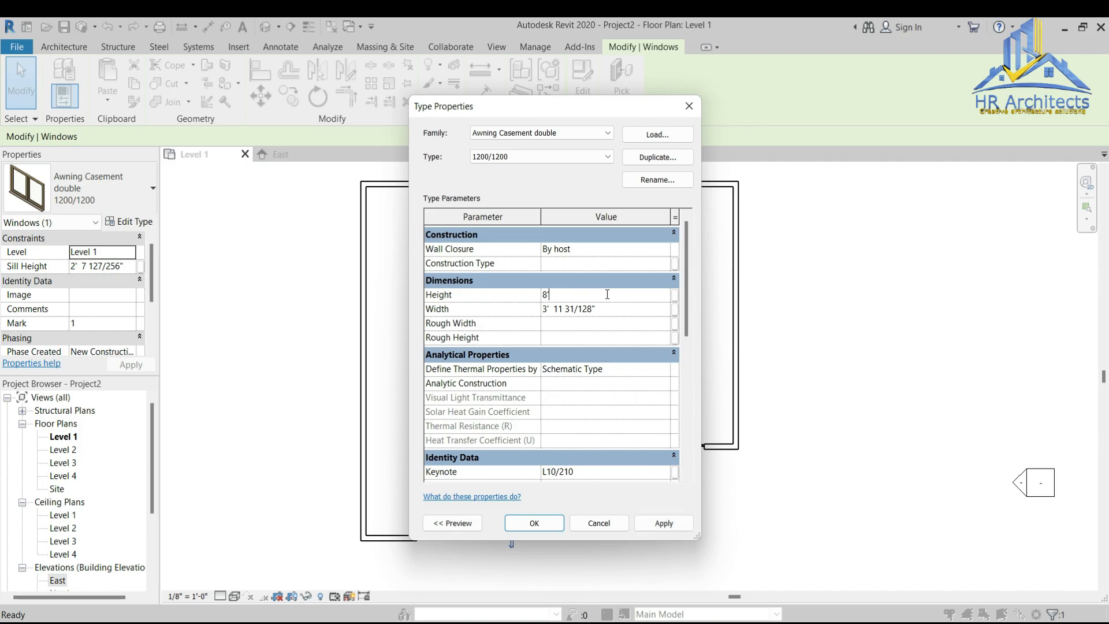
key(Return)
click(613, 316)
text(8)
click(664, 523)
click(527, 523)
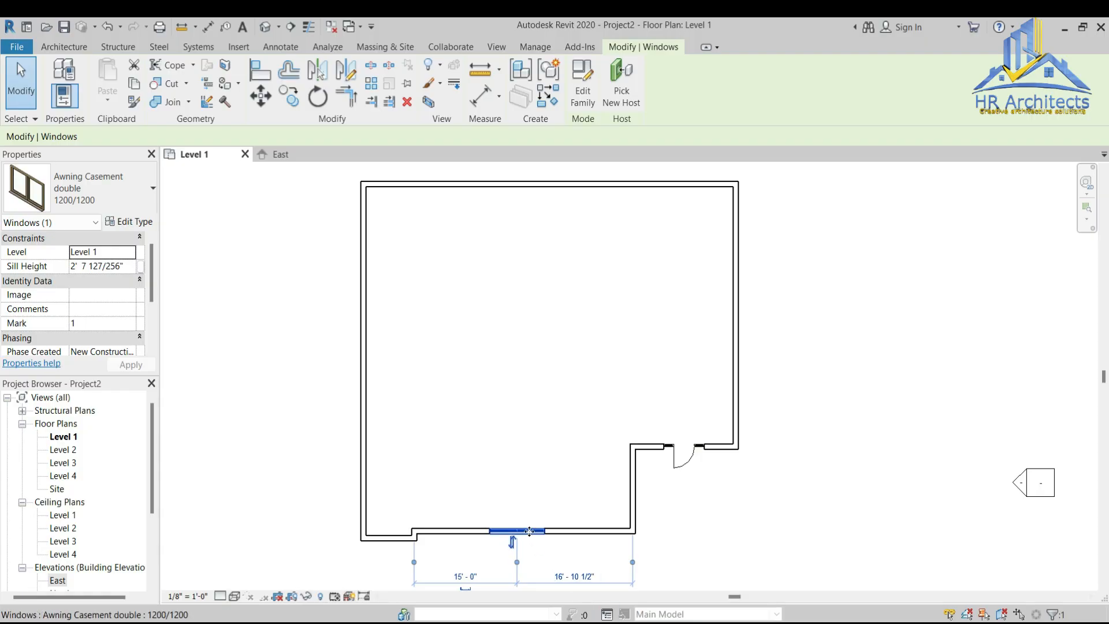
drag(529, 532, 469, 538)
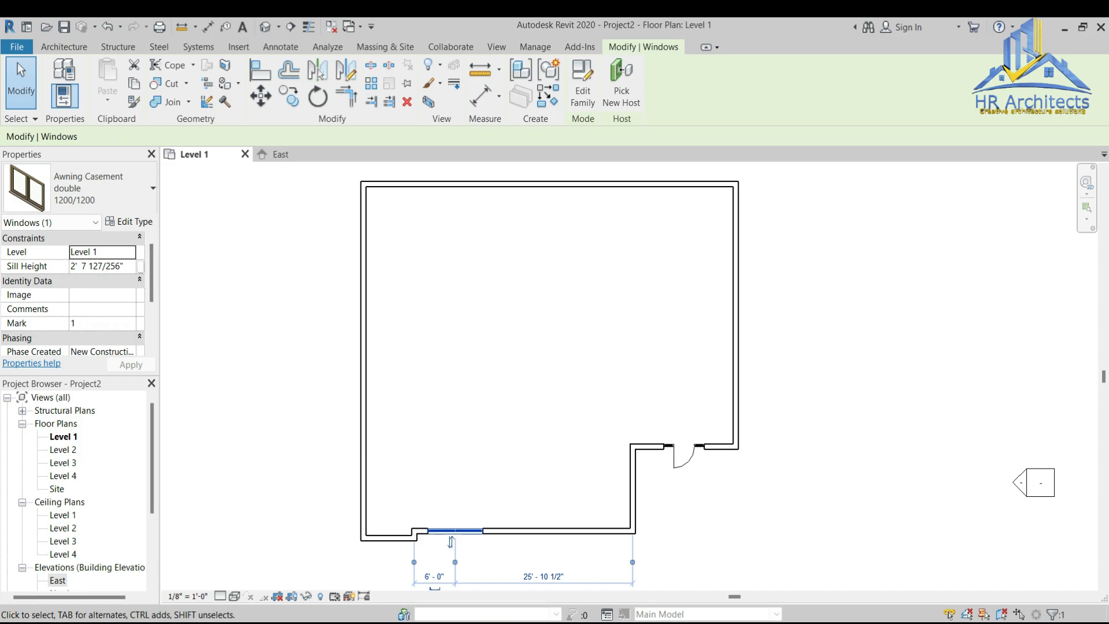
Step: Open the Level 2 floor plan and set its visual style to Wireframe
key(Escape)
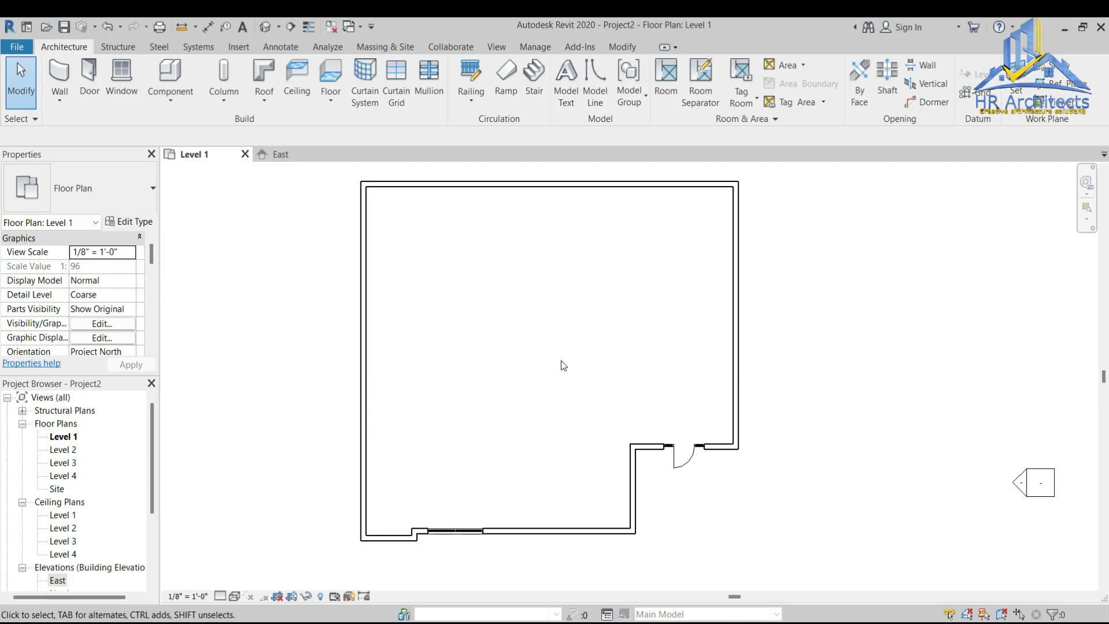
double_click(61, 450)
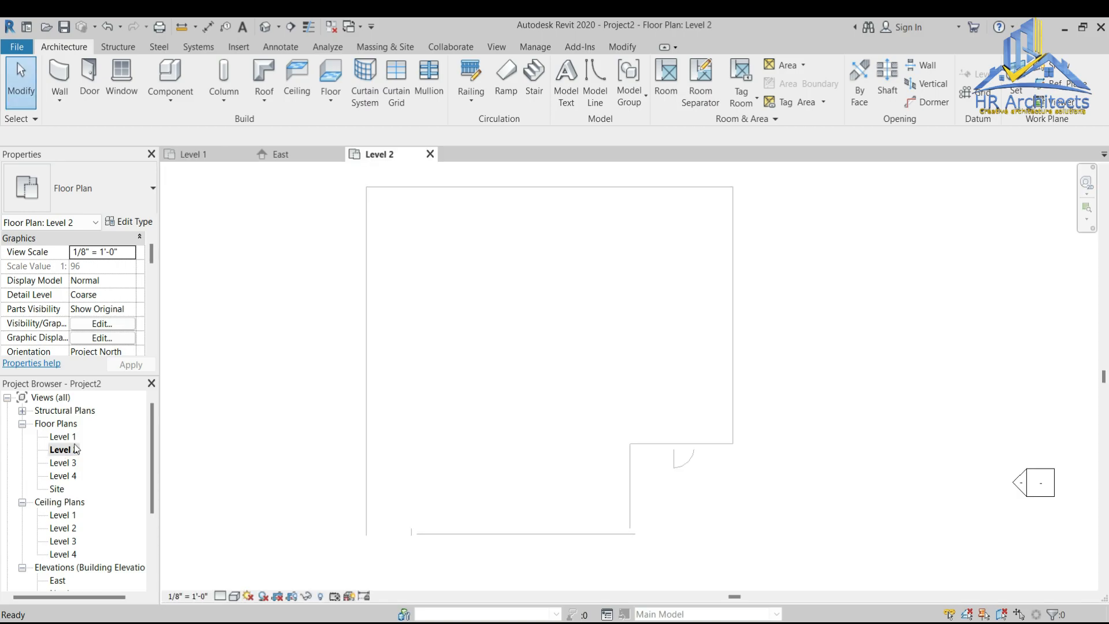
click(235, 597)
click(259, 508)
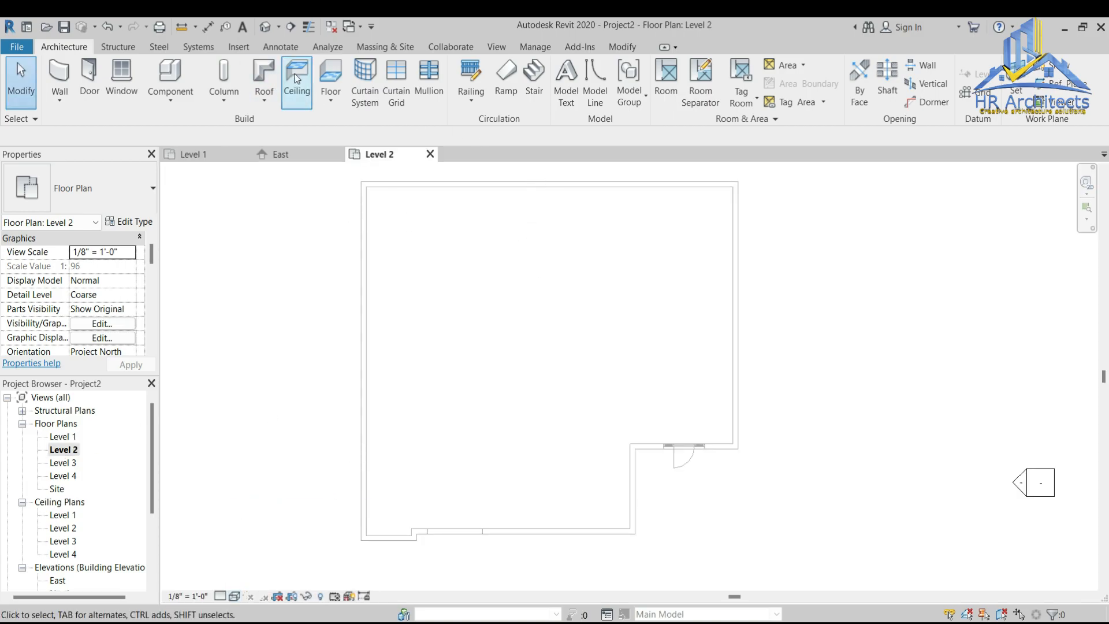
Step: Start a Level 2 floor and trace its boundary by picking the outer faces of all the exterior walls below
click(330, 78)
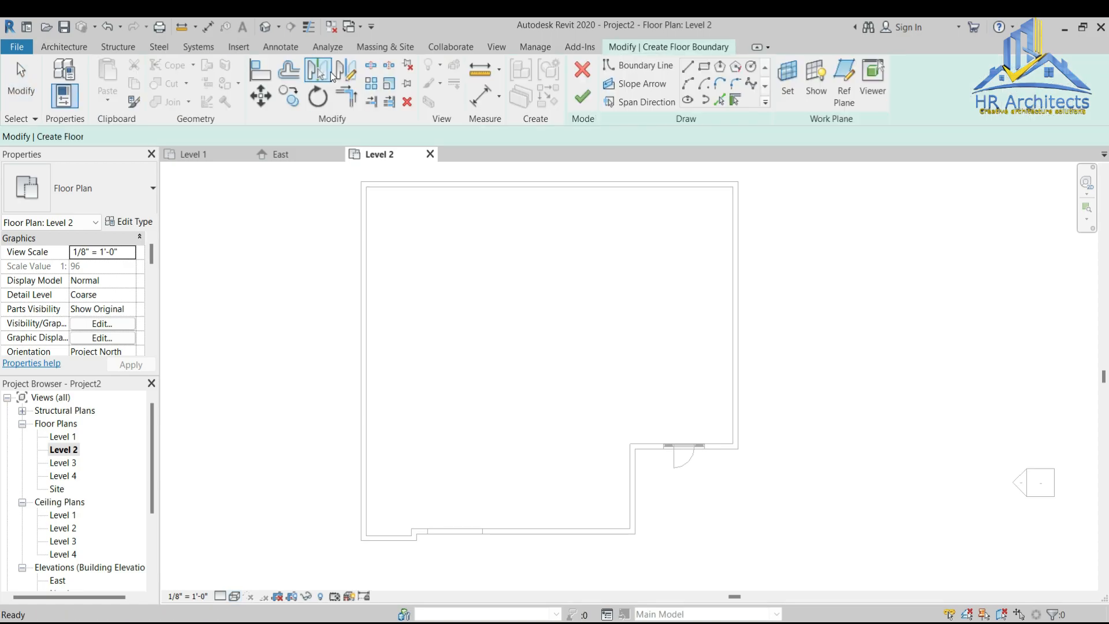
click(719, 99)
click(677, 186)
click(365, 265)
click(733, 277)
click(699, 448)
click(637, 489)
click(573, 539)
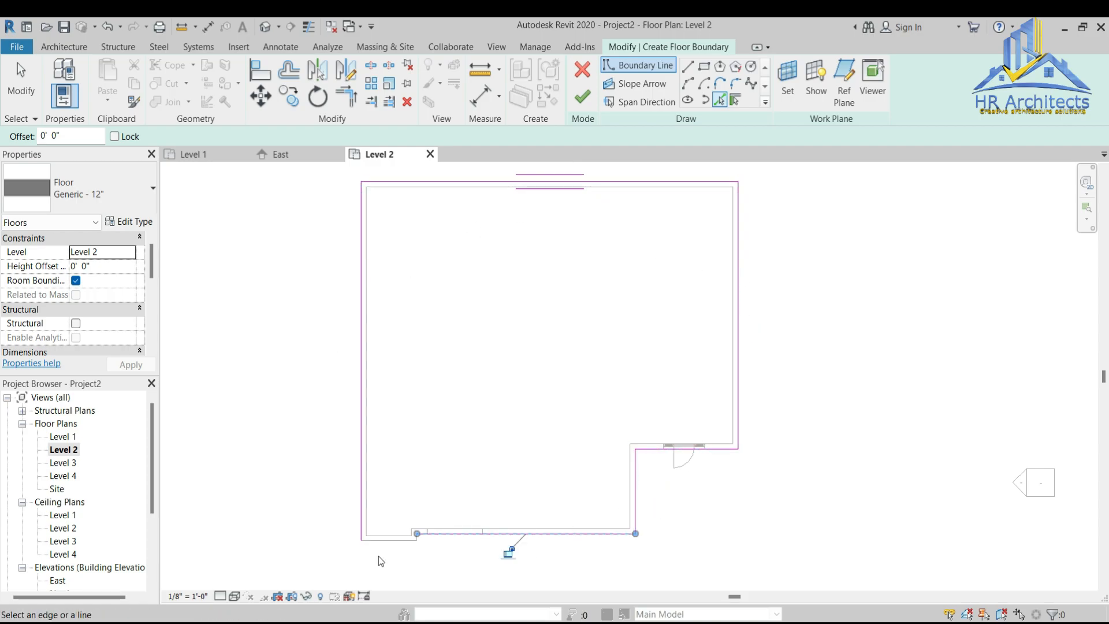
scroll(420, 543, up, 4)
click(347, 536)
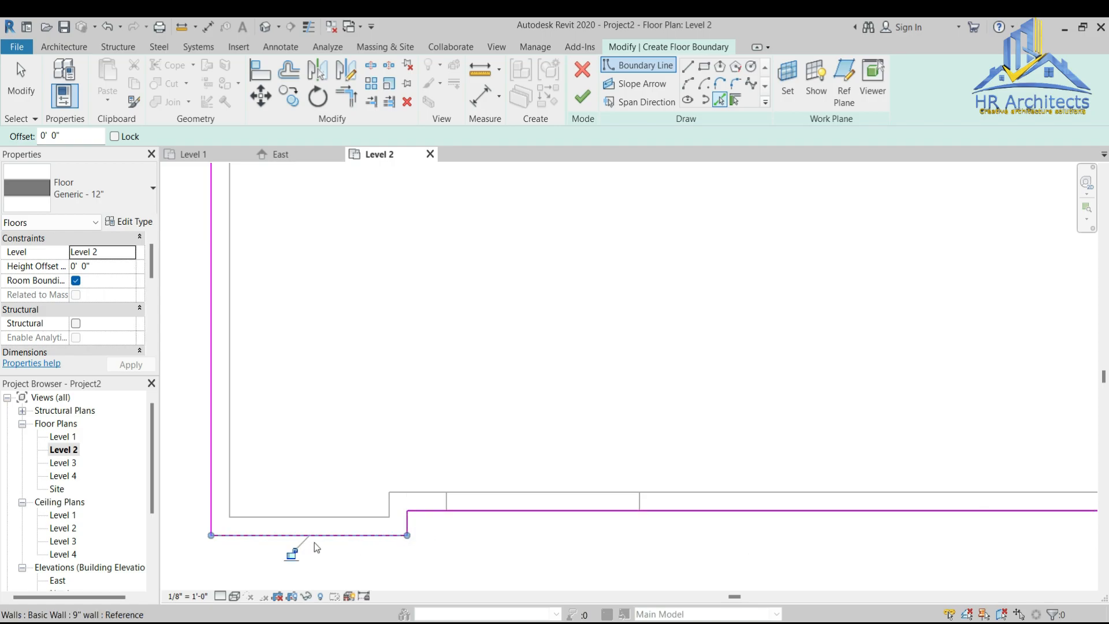
scroll(349, 542, down, 4)
scroll(349, 543, down, 2)
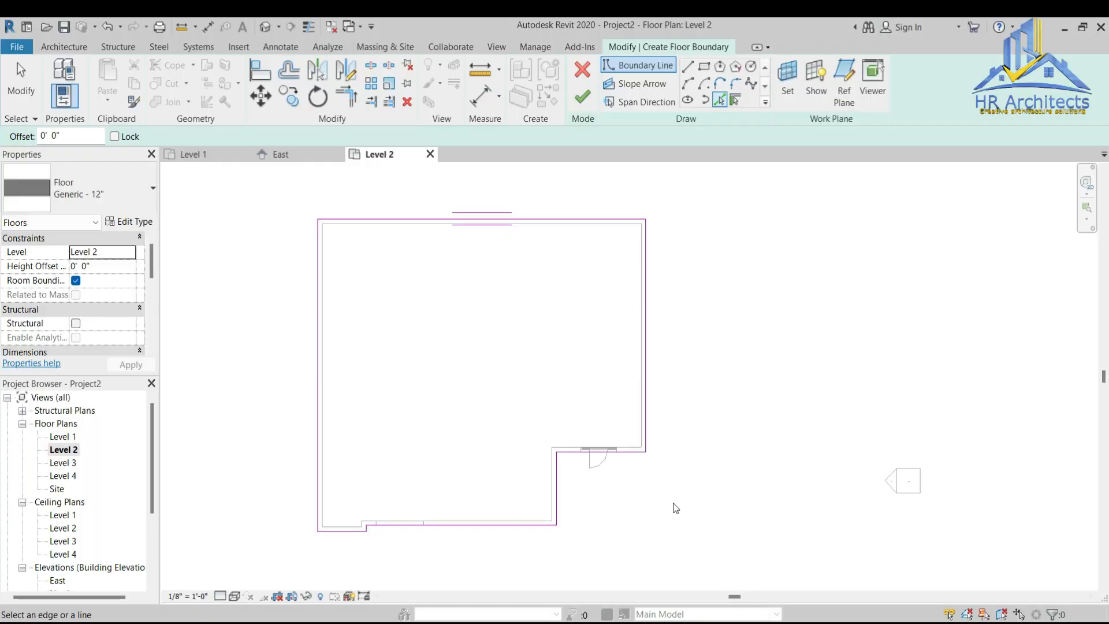
key(Escape)
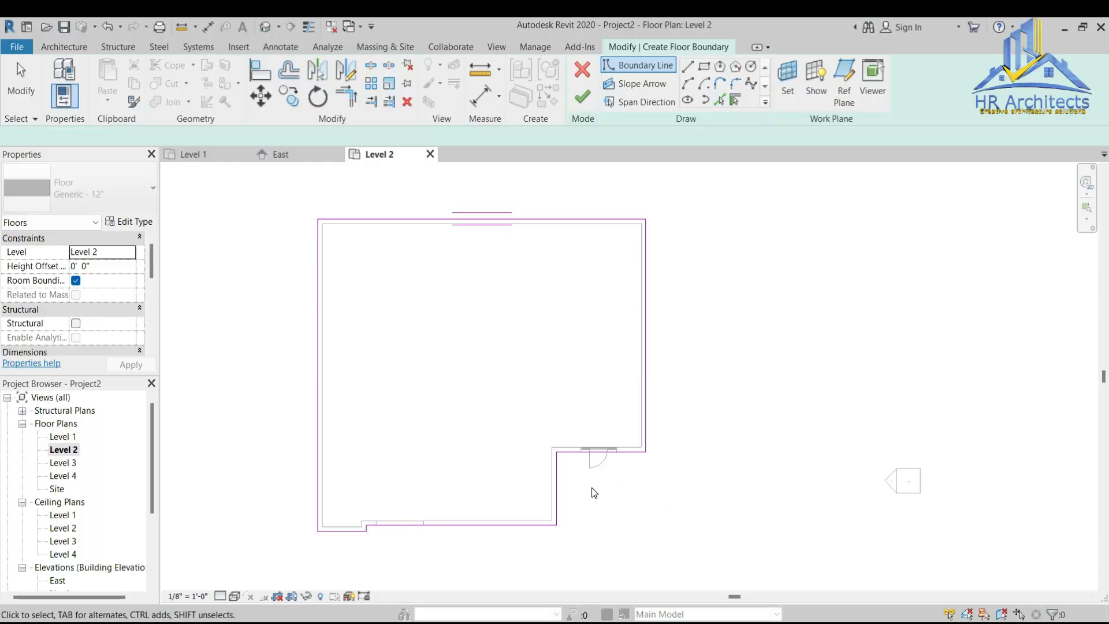
Step: Move the 15' boundary line at the door recess south so it lies 2' 0" beyond the long south boundary line
scroll(631, 426, up, 2)
click(631, 424)
scroll(632, 424, down, 1)
drag(631, 425, 627, 517)
scroll(626, 518, up, 1)
scroll(626, 518, up, 4)
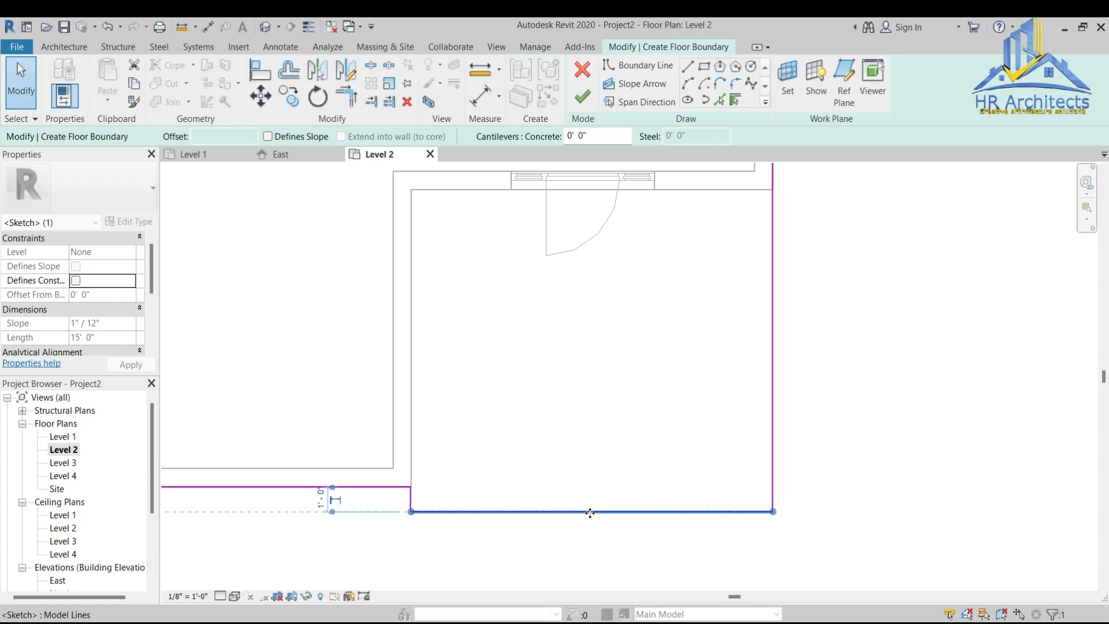
click(323, 502)
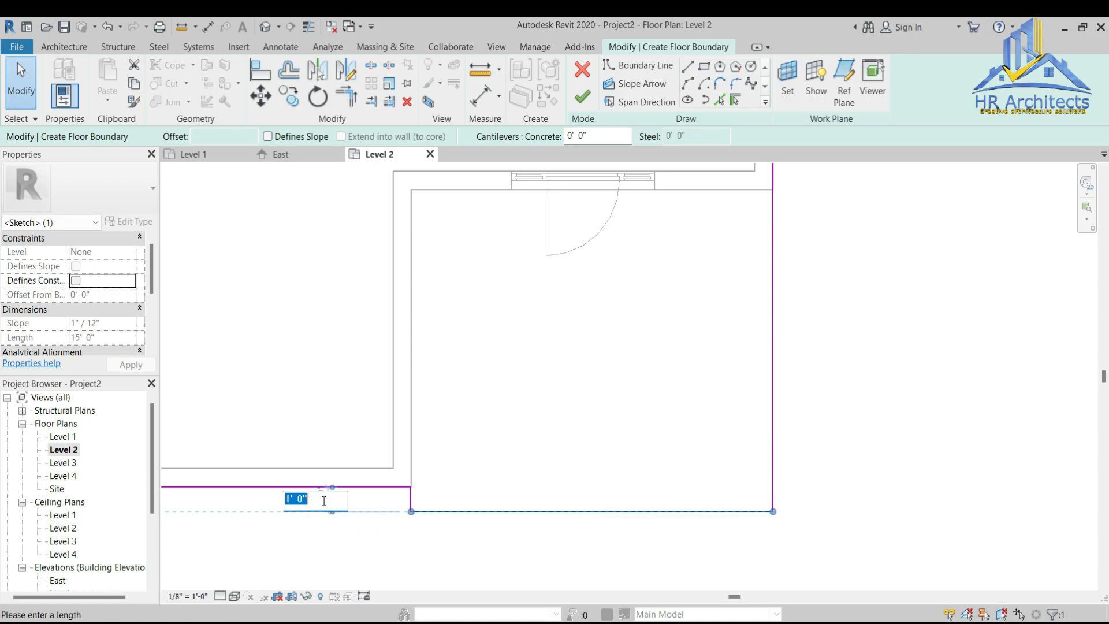
text(2")
key(Return)
key(Return)
key(Return)
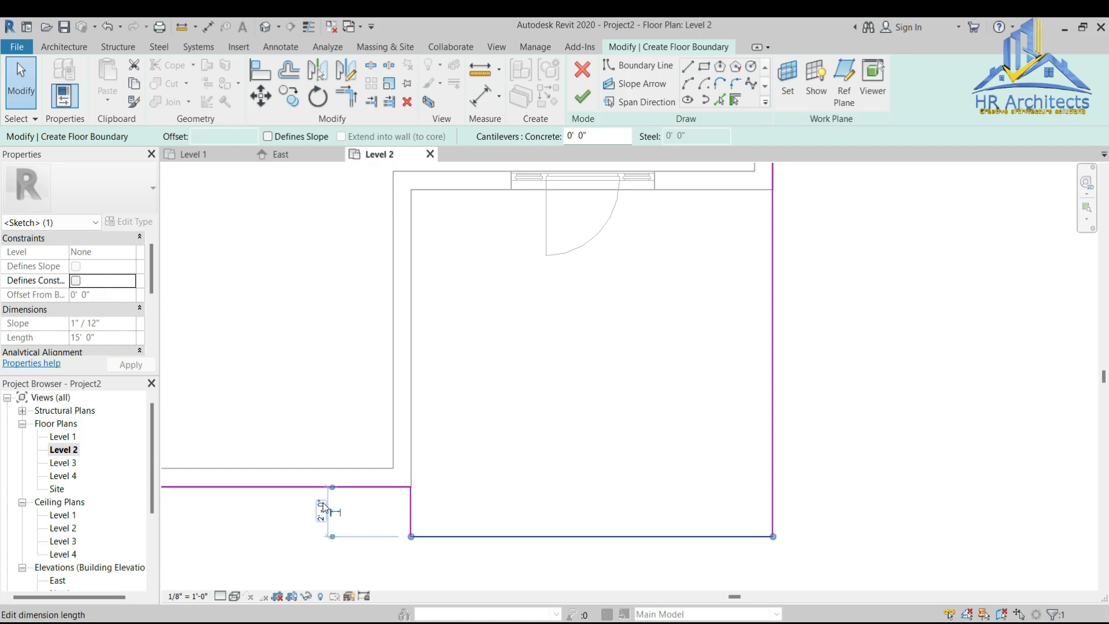
scroll(584, 457, down, 4)
scroll(641, 462, down, 2)
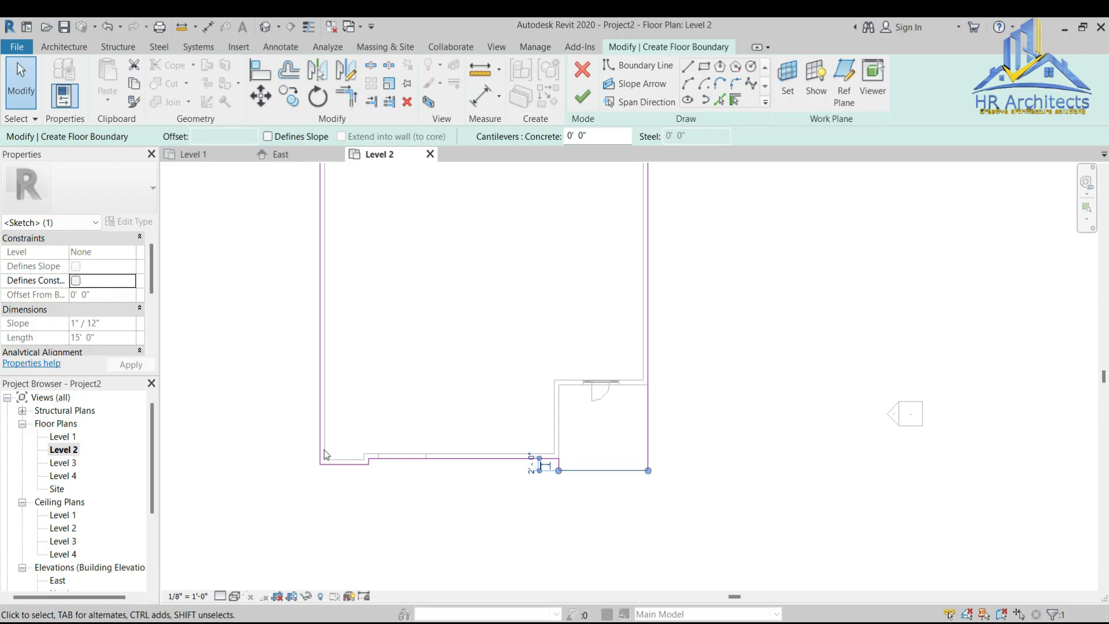
Step: Extend the short jog line beside the window south to a length of 2' 0", level with the porch edge
scroll(347, 456, up, 5)
click(341, 452)
drag(342, 460, 341, 481)
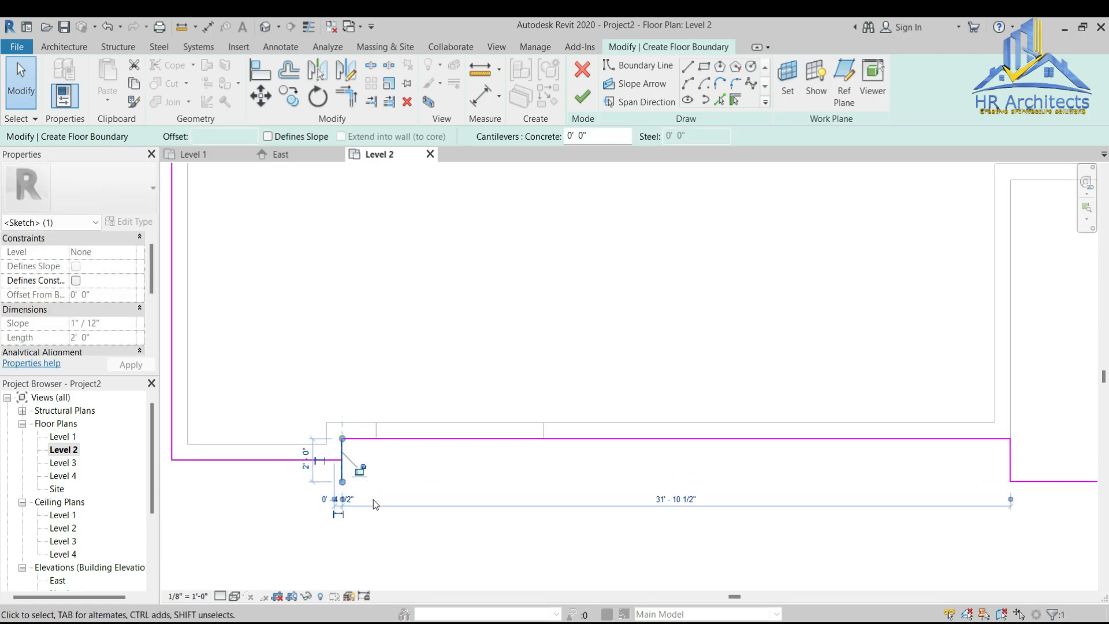
Step: Draw a 2' 0" boundary line south from the wall just east of the window and connect its end to the extended jog line
click(687, 67)
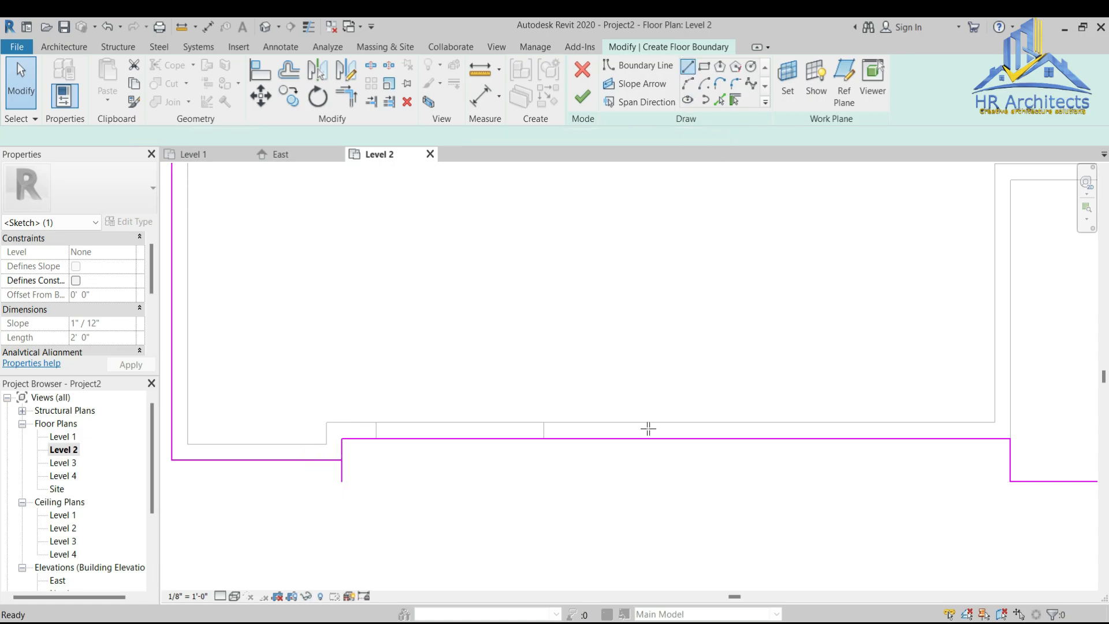
click(571, 439)
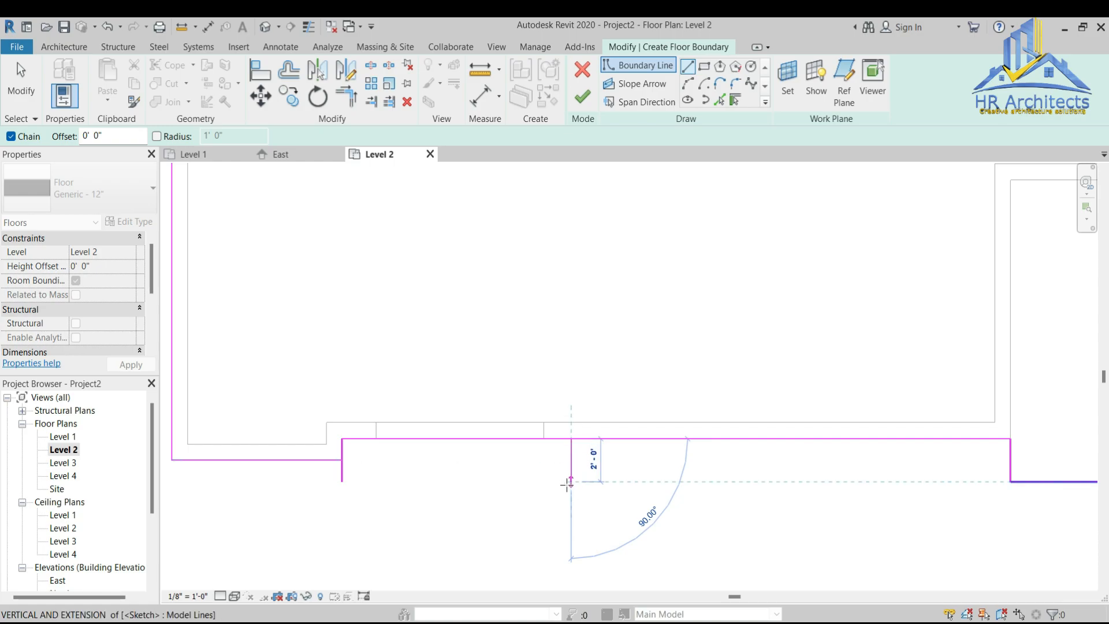
click(571, 481)
key(Escape)
key(Escape)
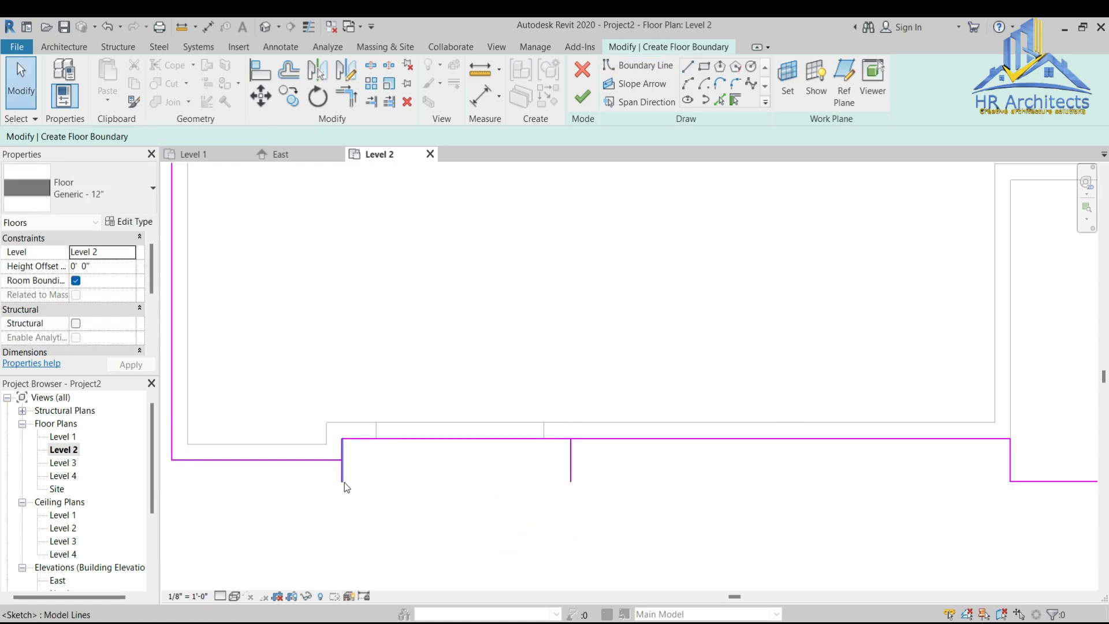
key(l)
key(i)
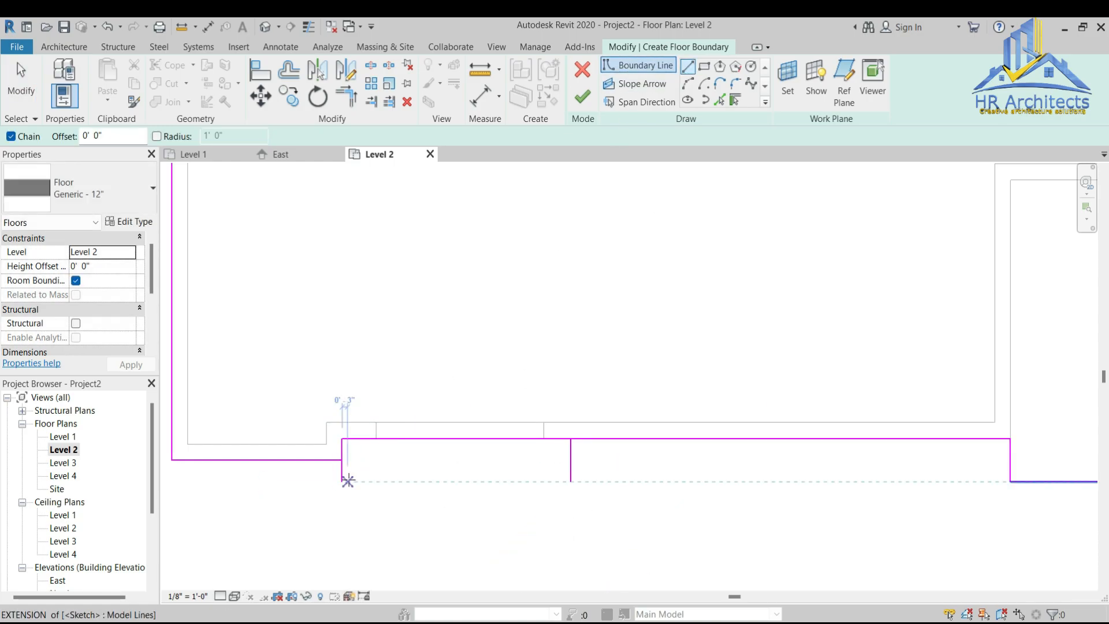
click(341, 481)
click(571, 482)
scroll(396, 458, up, 2)
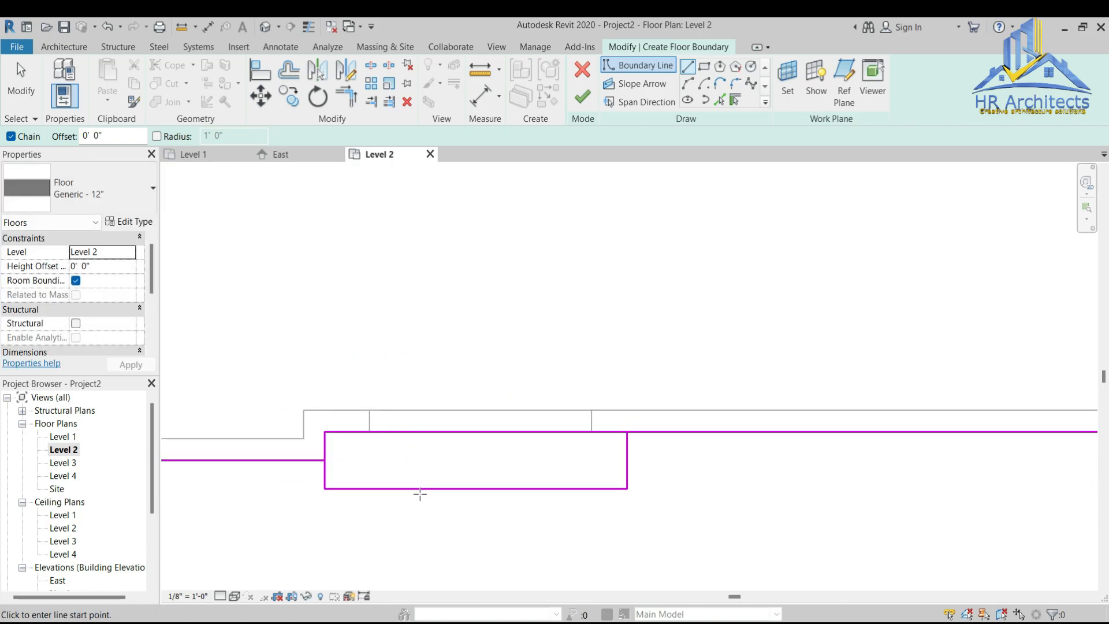
Step: Trim the boundary lines around the window projection so they form one continuous outline with the south edge
key(t)
key(r)
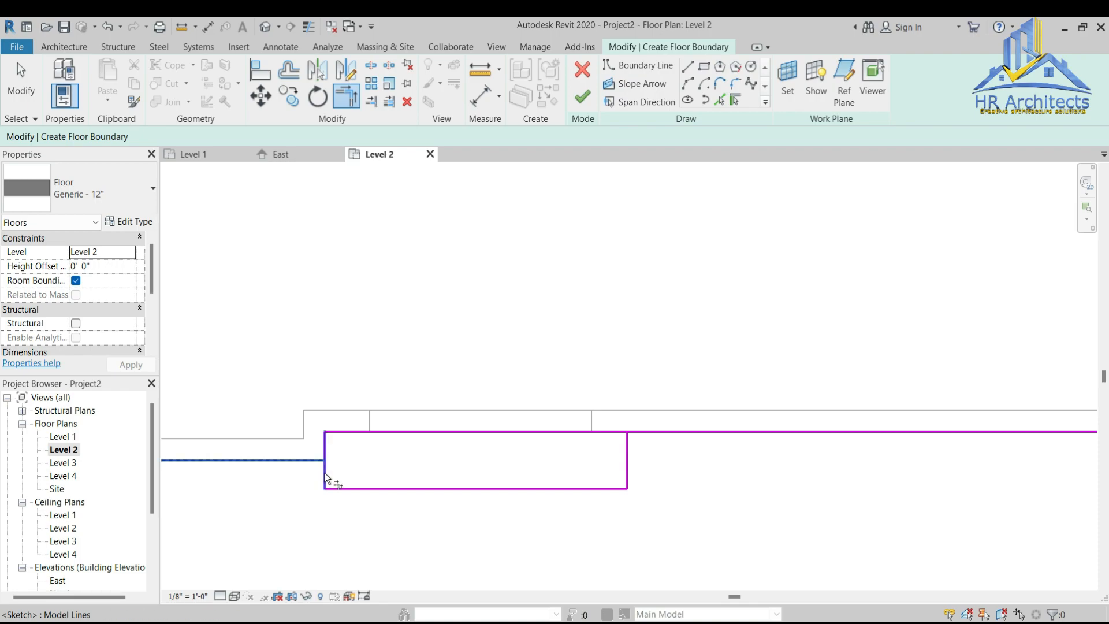
click(633, 435)
click(628, 471)
key(Escape)
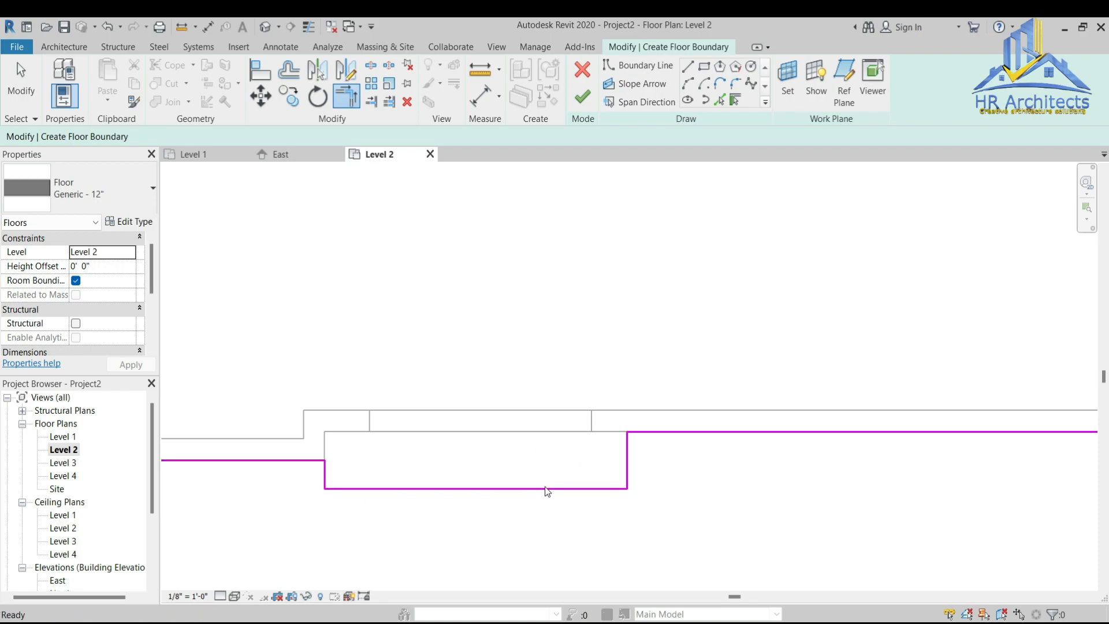
Step: Finish the Level 2 floor sketch and deselect the new floor
scroll(552, 502, down, 2)
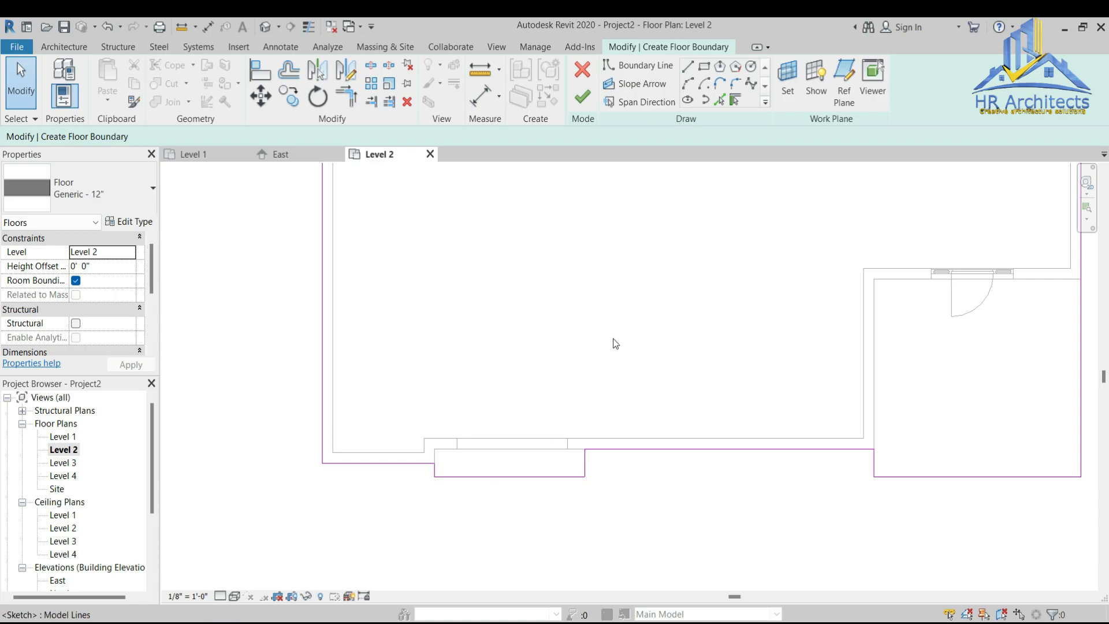
scroll(404, 467, down, 1)
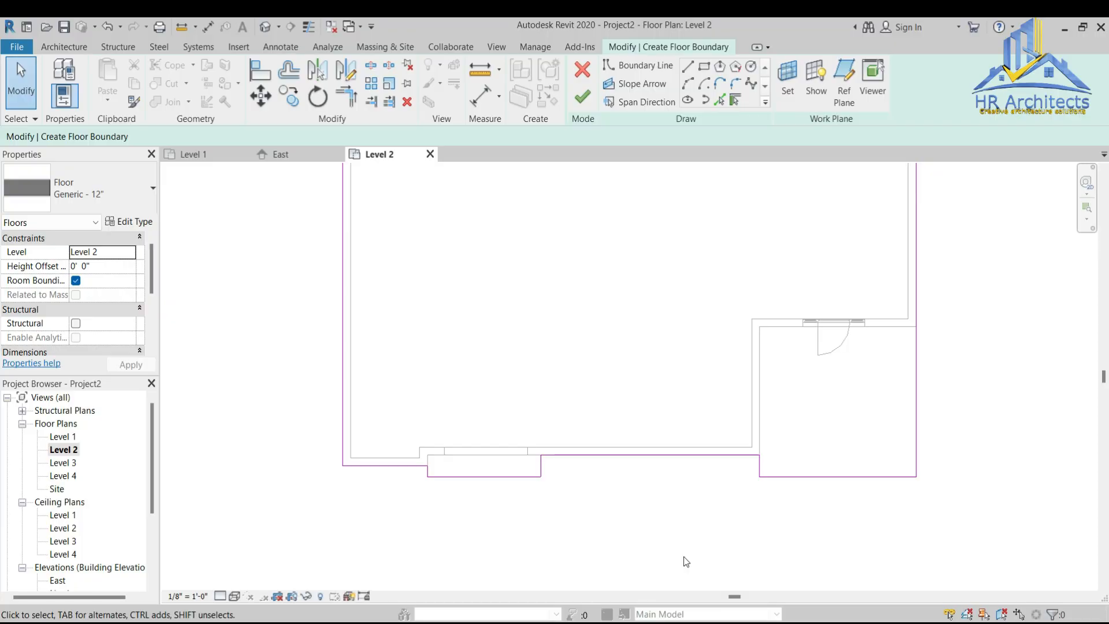
click(582, 98)
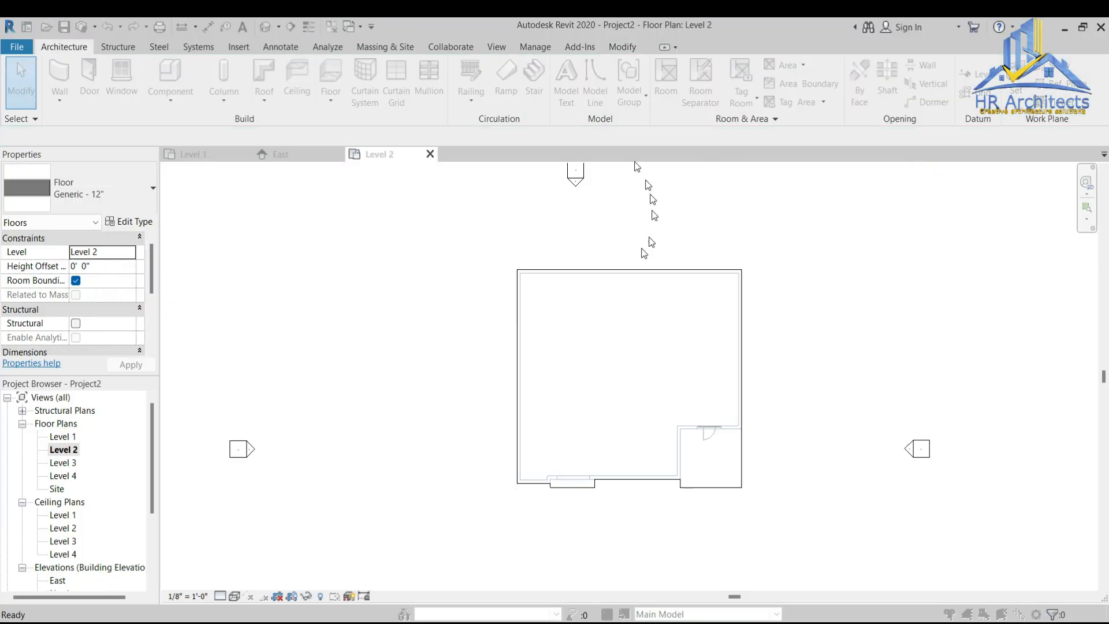
scroll(640, 424, up, 4)
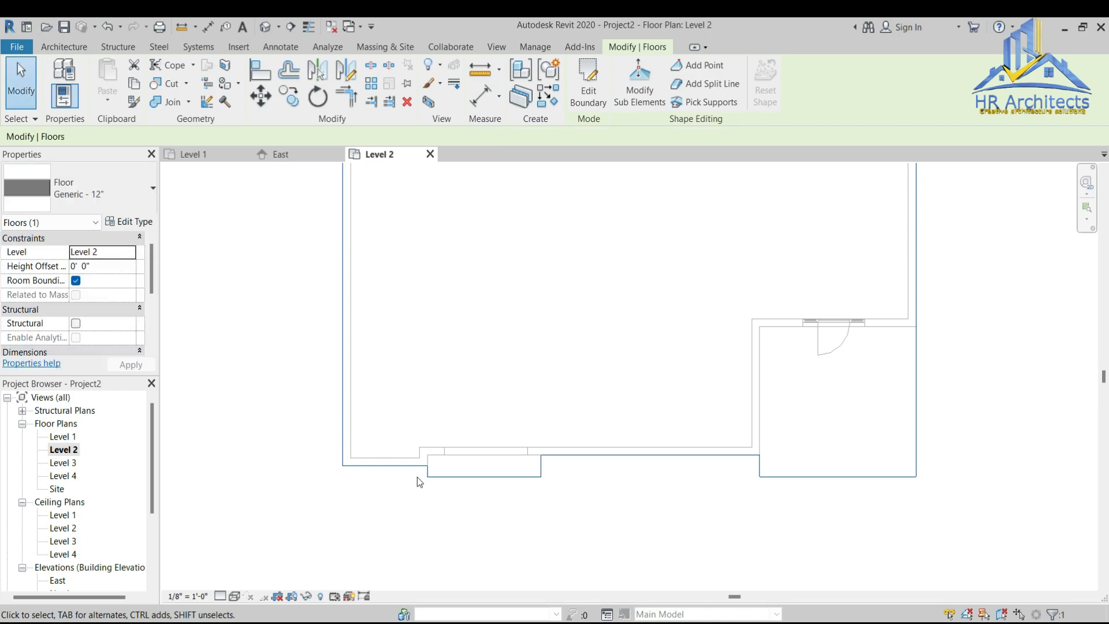
scroll(431, 527, down, 3)
click(315, 517)
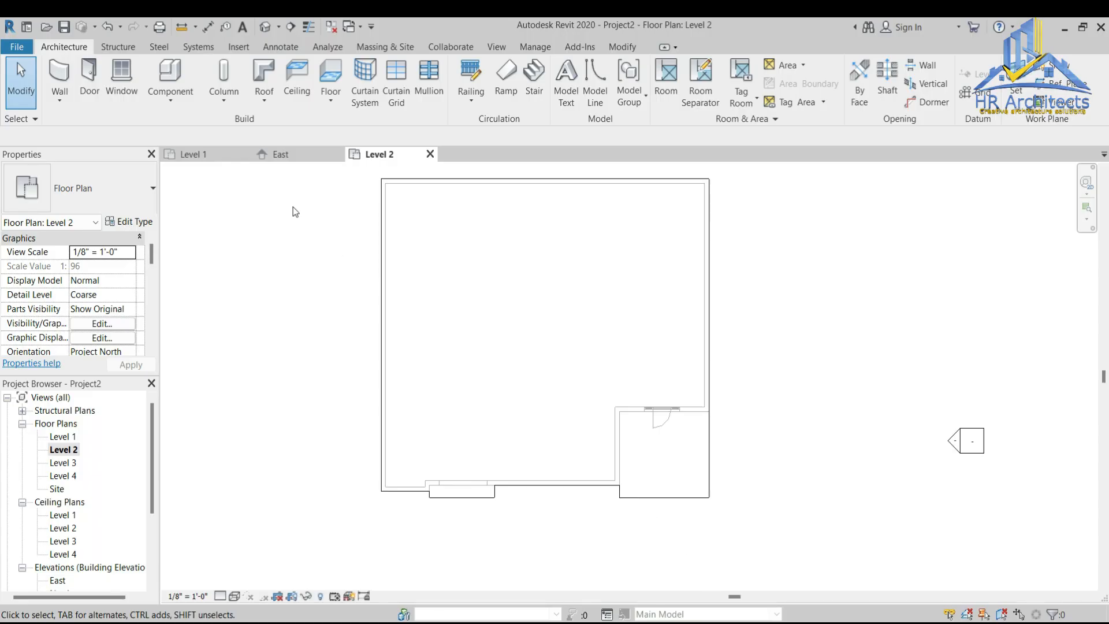
Step: Copy all Level 1 walls with their door and window and paste them into the Level 2 plan aligned to the current view
click(219, 155)
scroll(654, 542, down, 1)
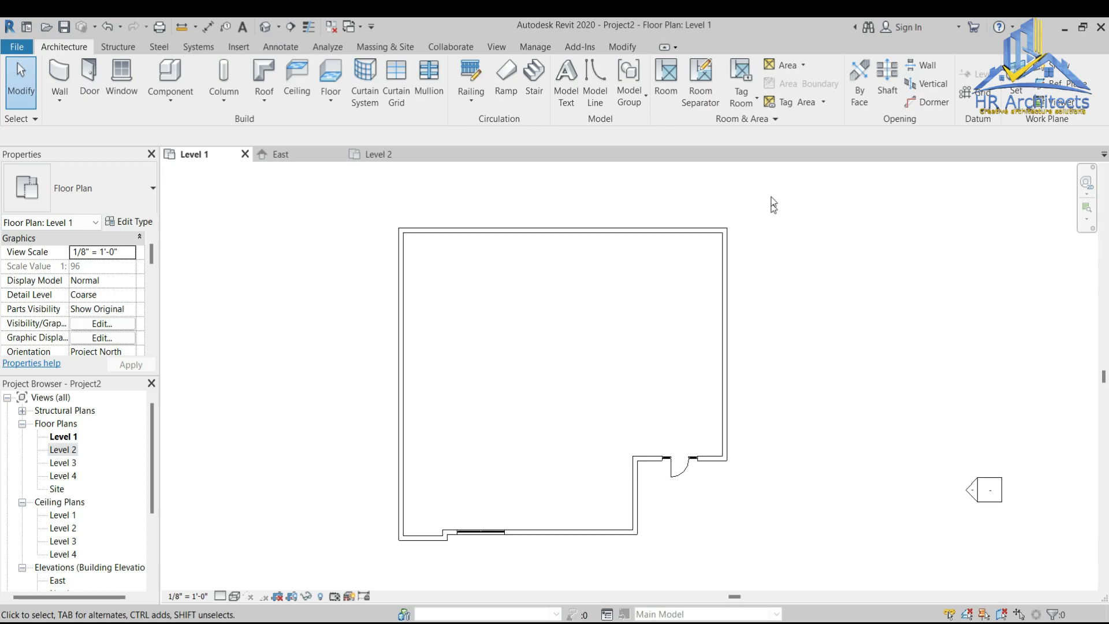
drag(756, 219, 318, 561)
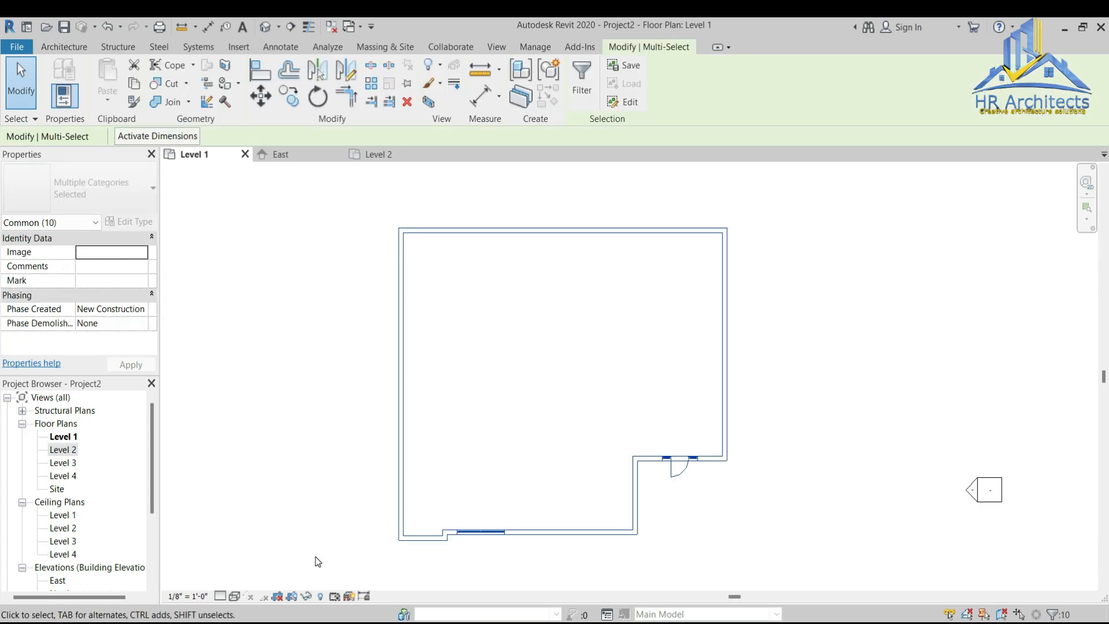
click(137, 85)
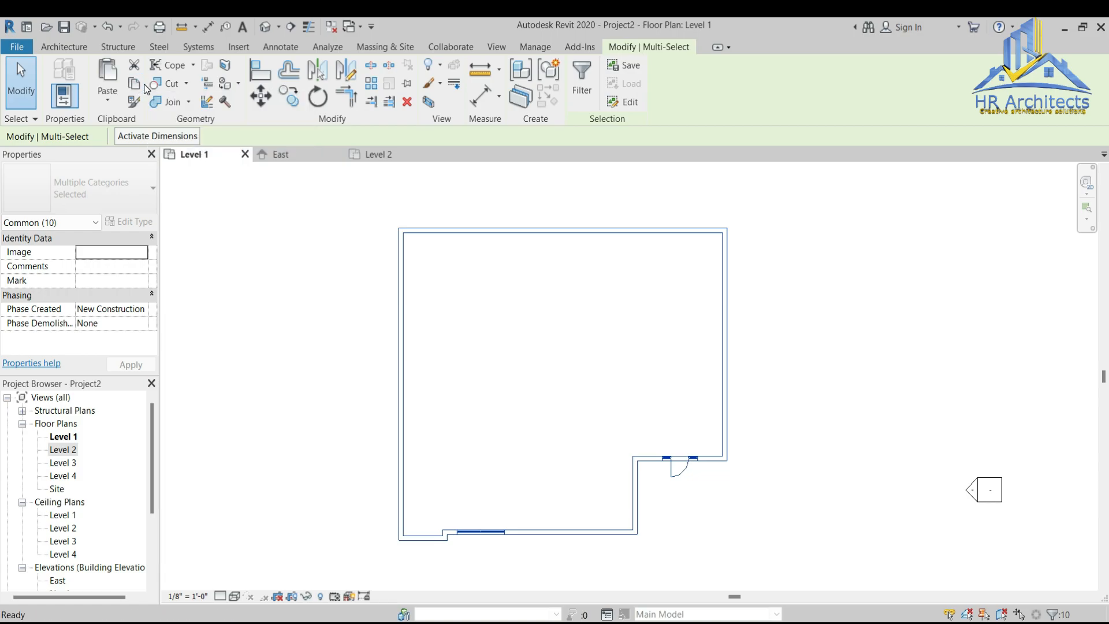
click(381, 154)
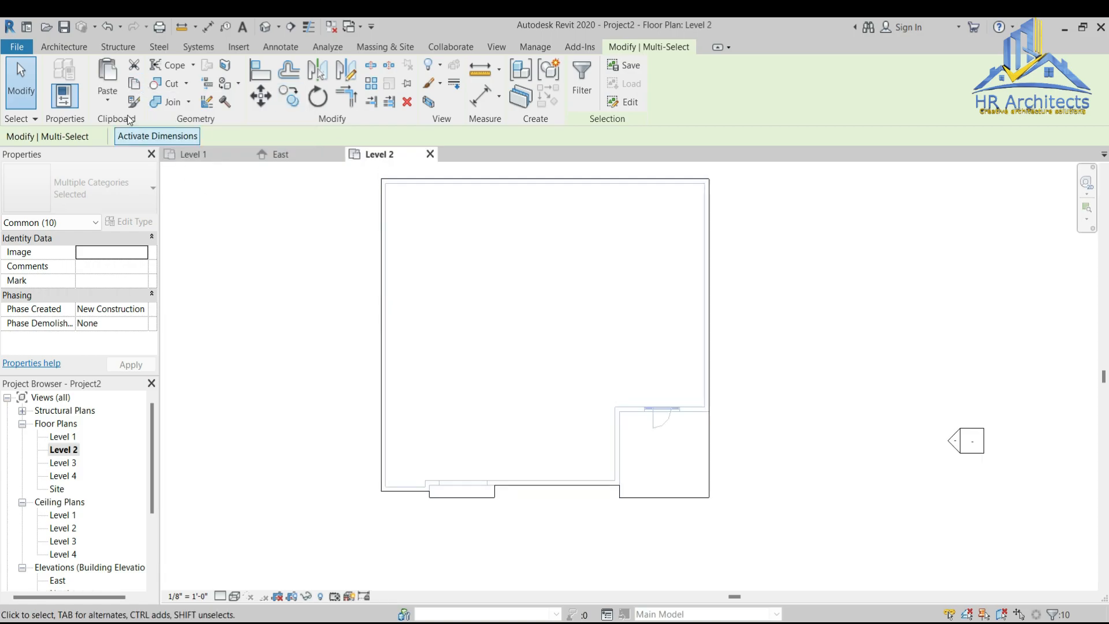
click(107, 98)
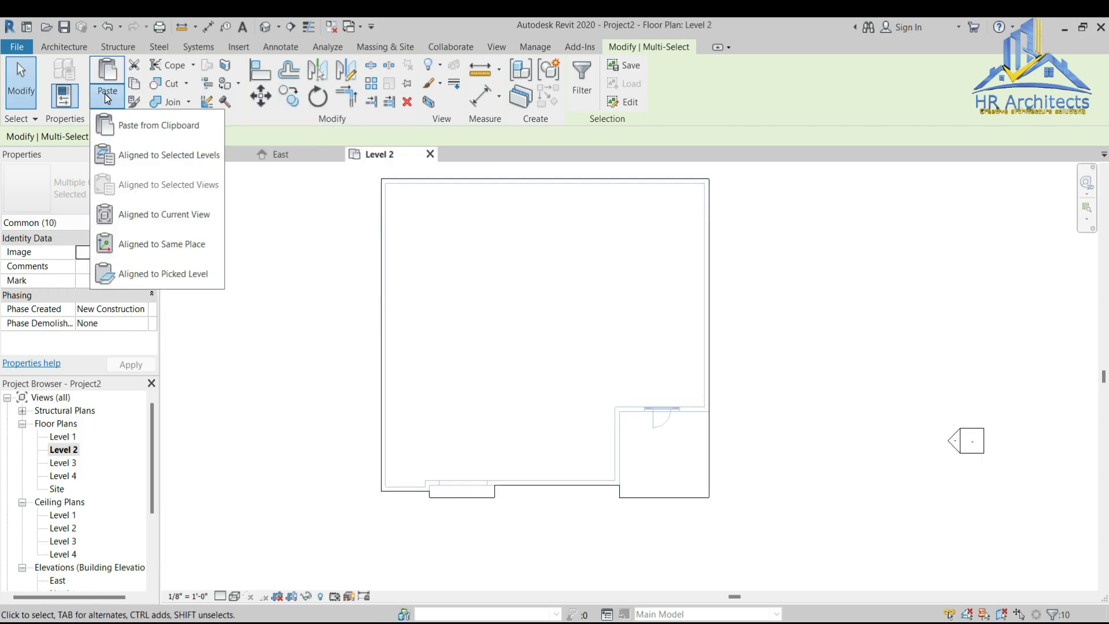
click(185, 213)
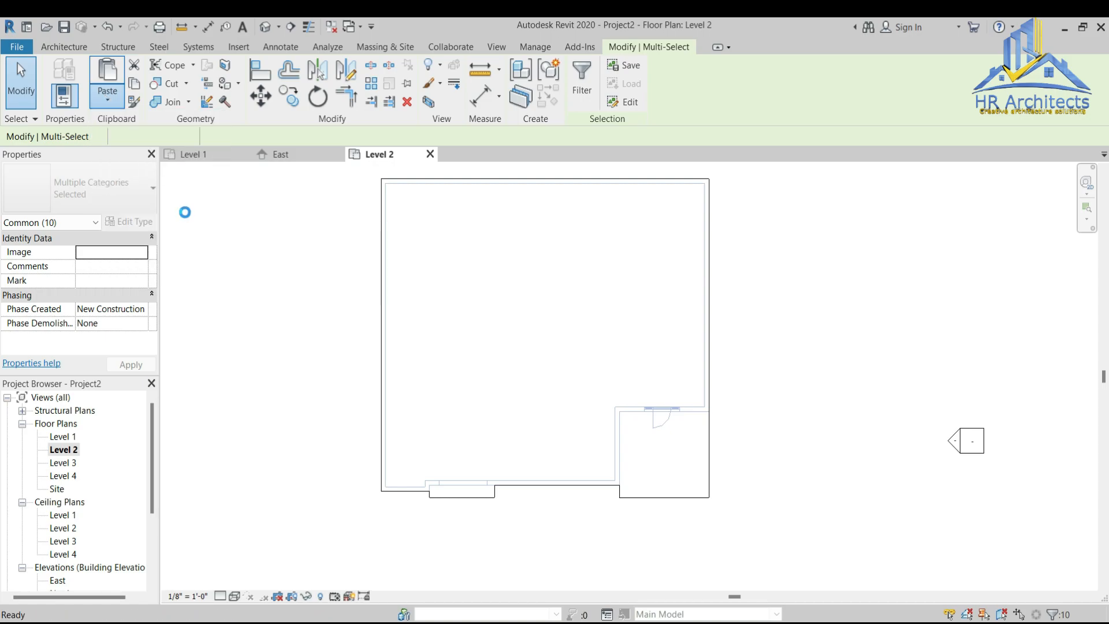
click(548, 534)
scroll(535, 518, down, 2)
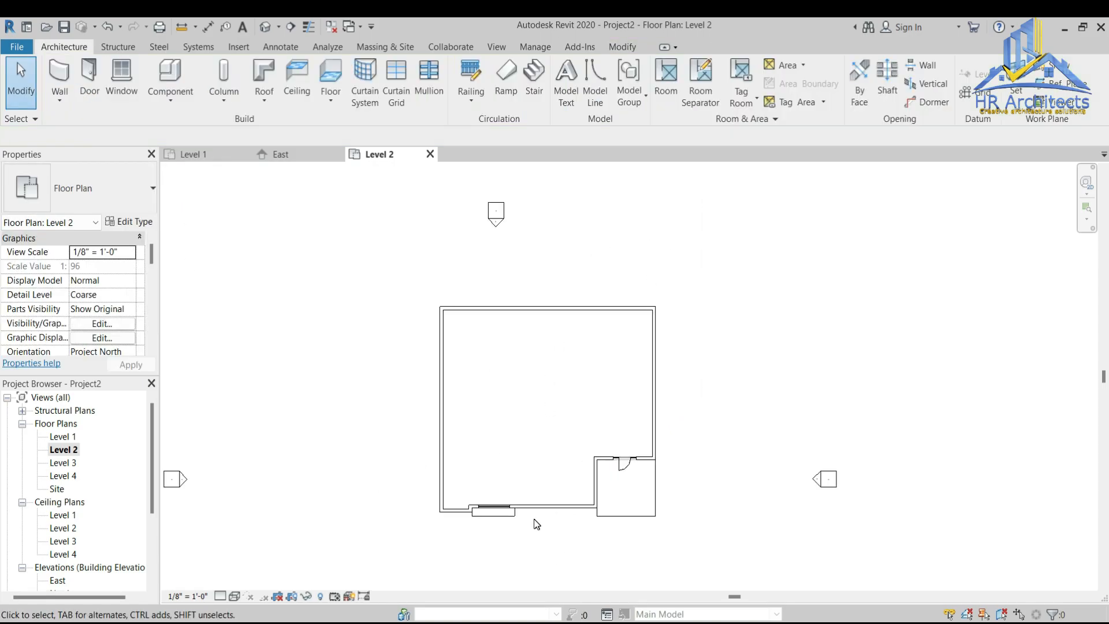
Step: Open the default 3D view, set its visual style to Shaded, and inspect the two-storey building up close
scroll(551, 538, up, 1)
click(261, 29)
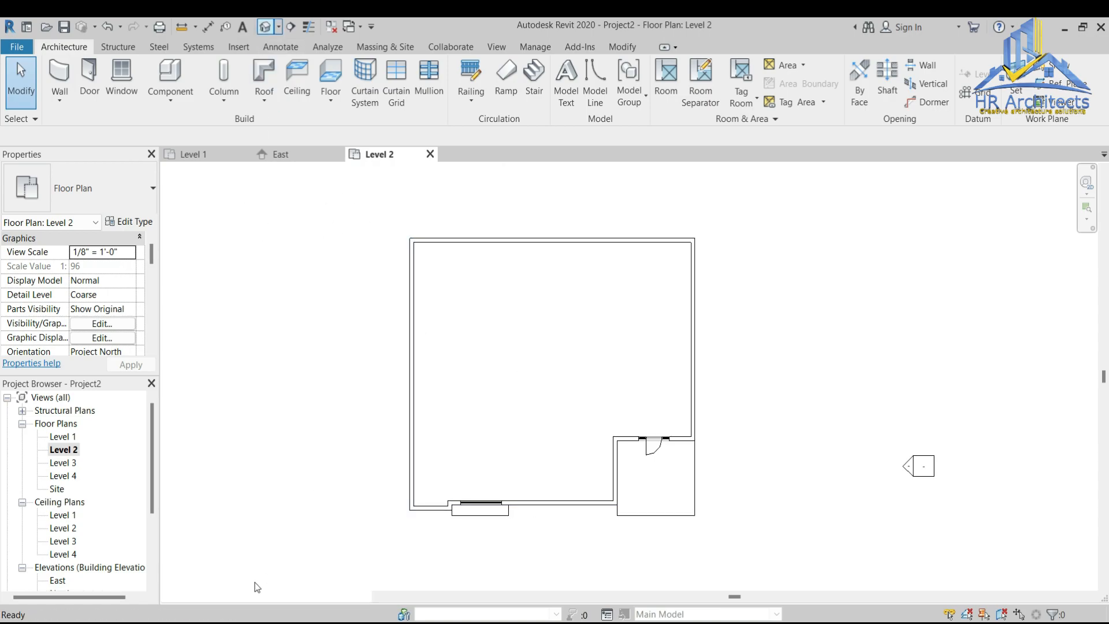
click(235, 596)
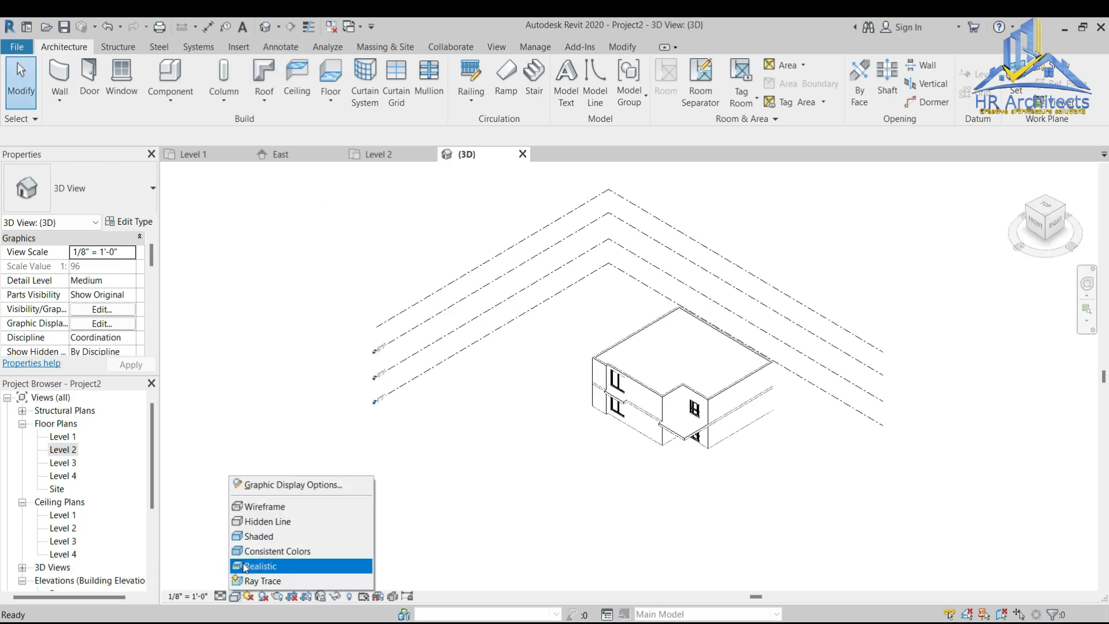
click(265, 535)
scroll(715, 389, up, 5)
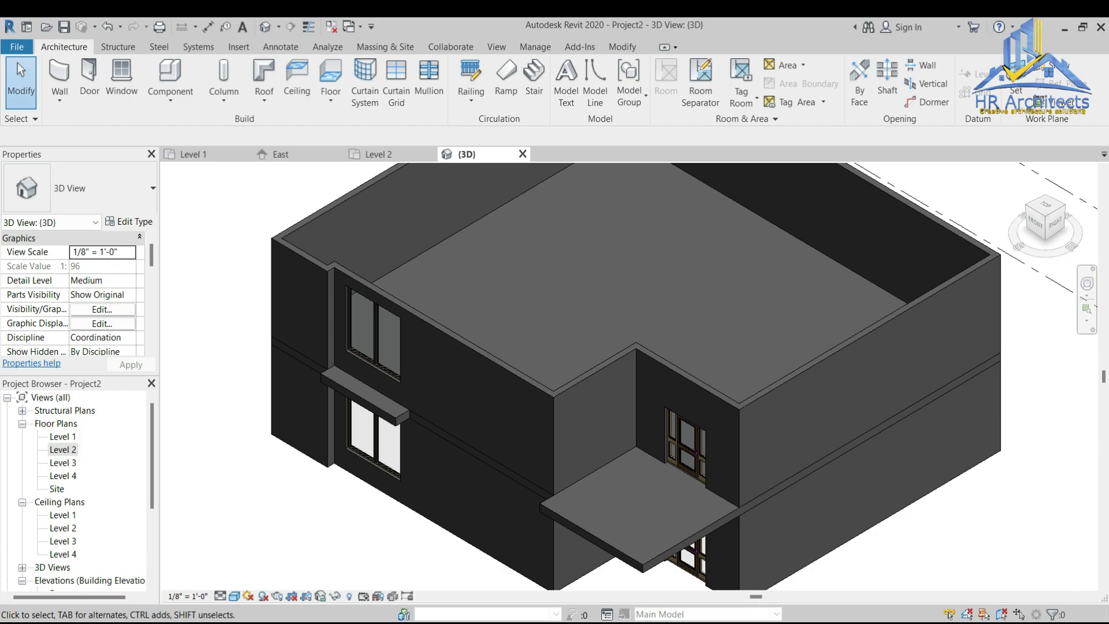
Step: In the Level 1 plan, move the east wall to 20' from the inner face of the entrance recess wall, detaching its targets
click(190, 155)
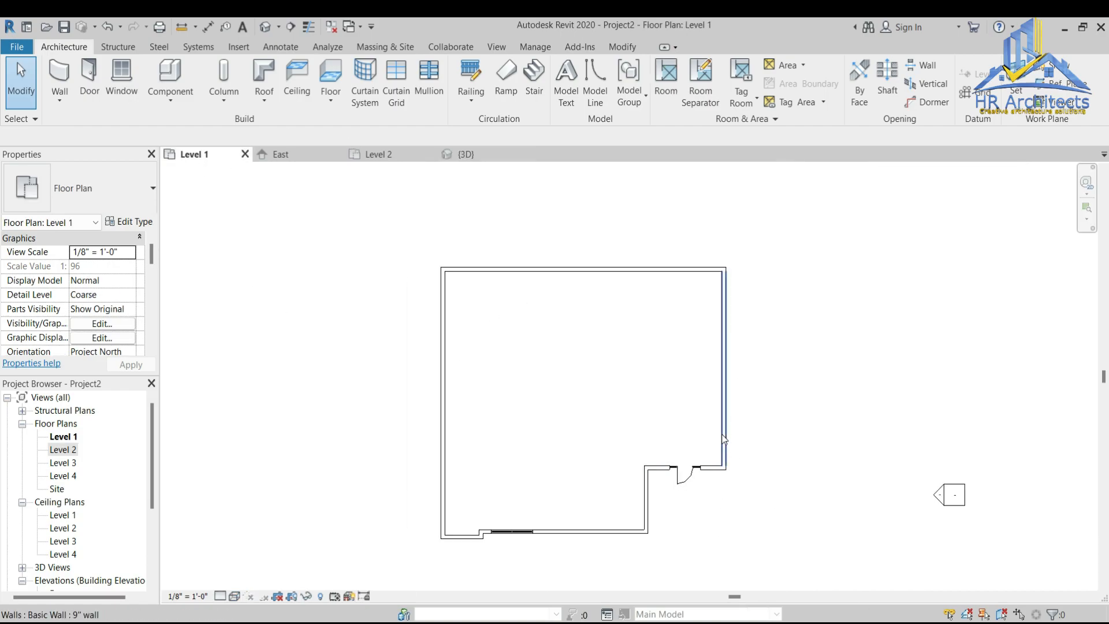
scroll(724, 440, up, 2)
click(724, 404)
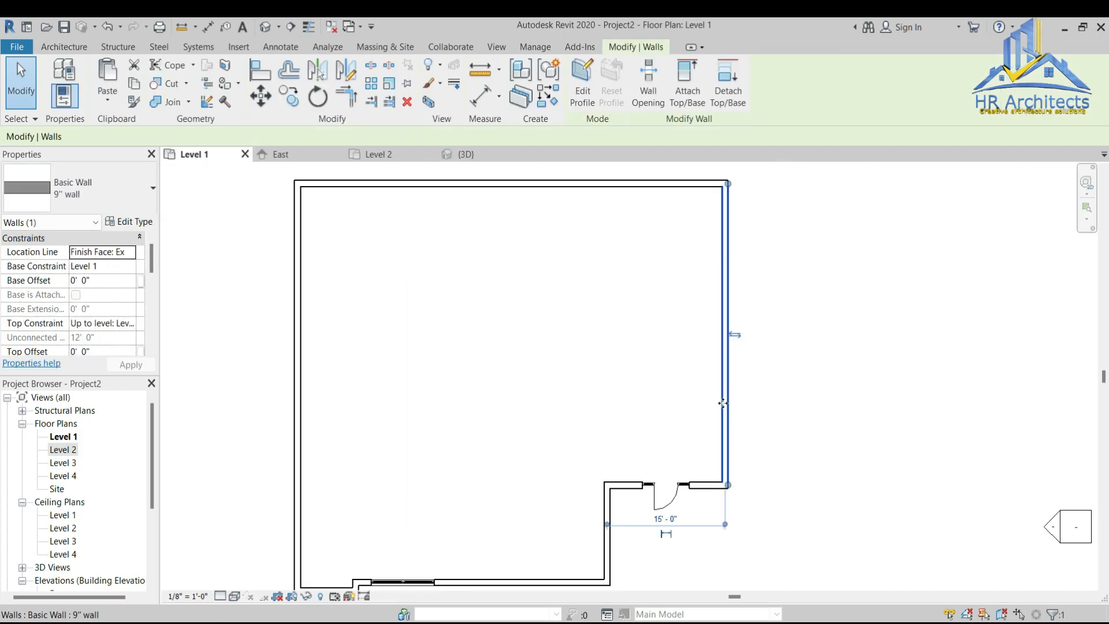
click(606, 524)
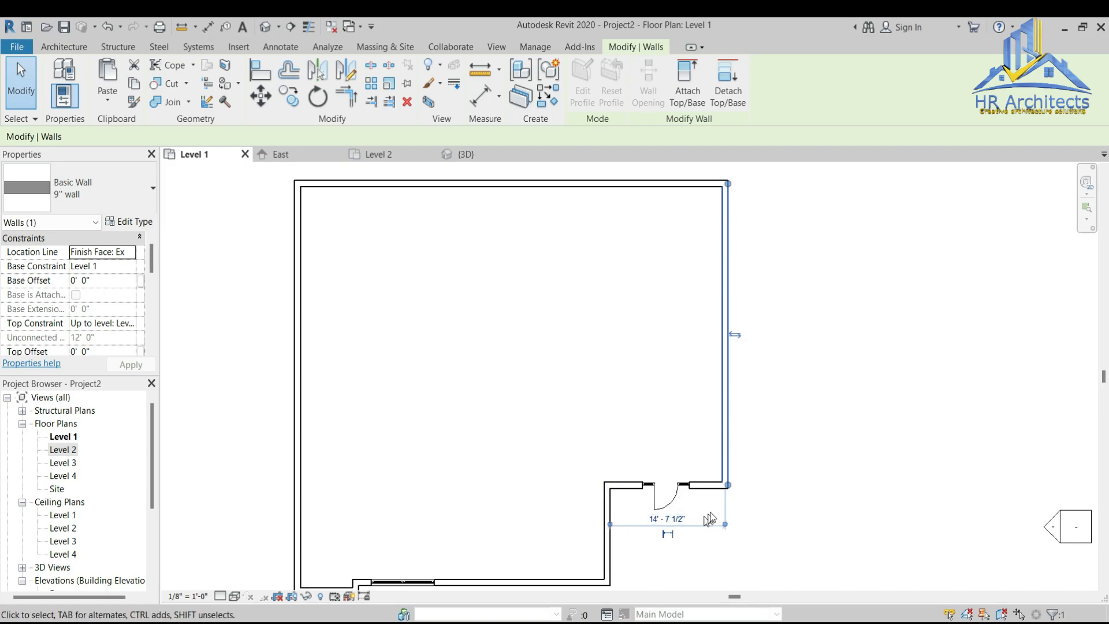
scroll(705, 521, up, 3)
click(625, 524)
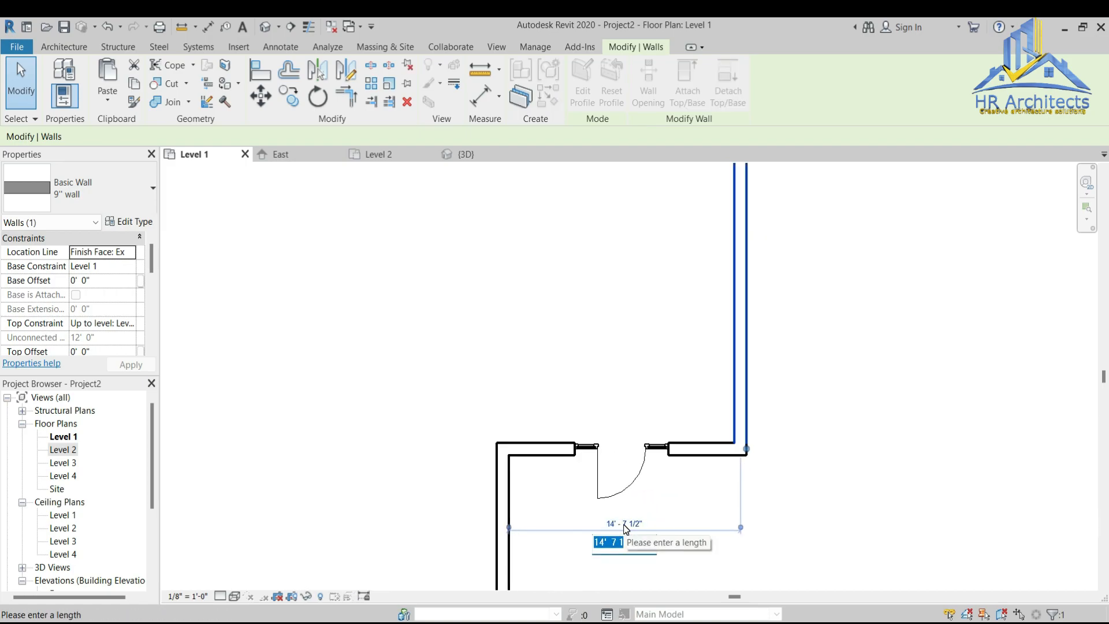
text(20)
key(Return)
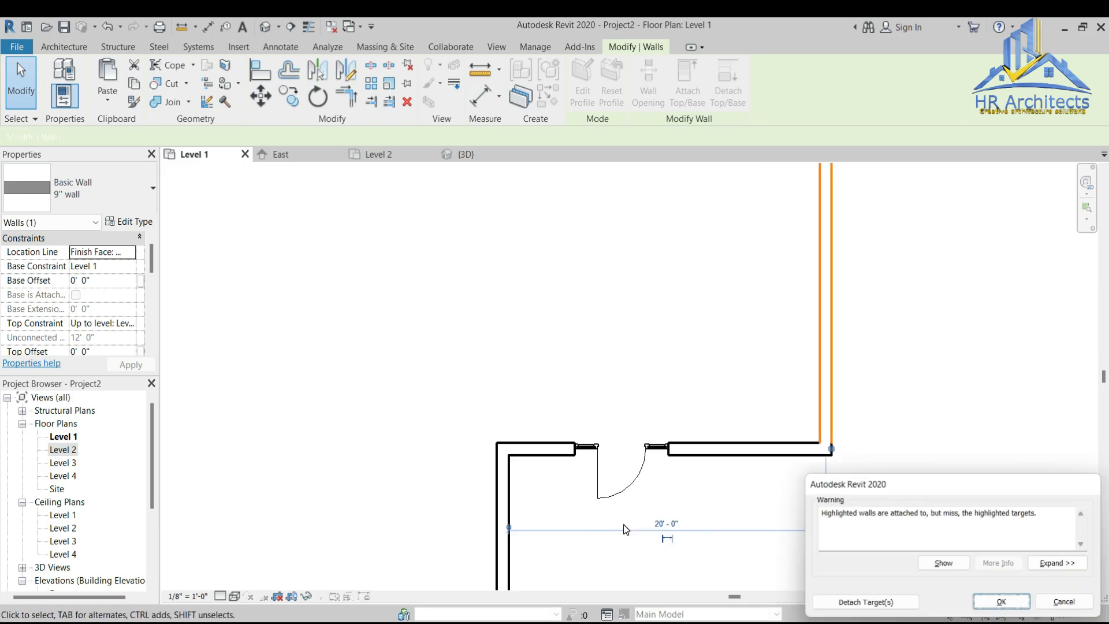
click(865, 605)
scroll(693, 518, down, 3)
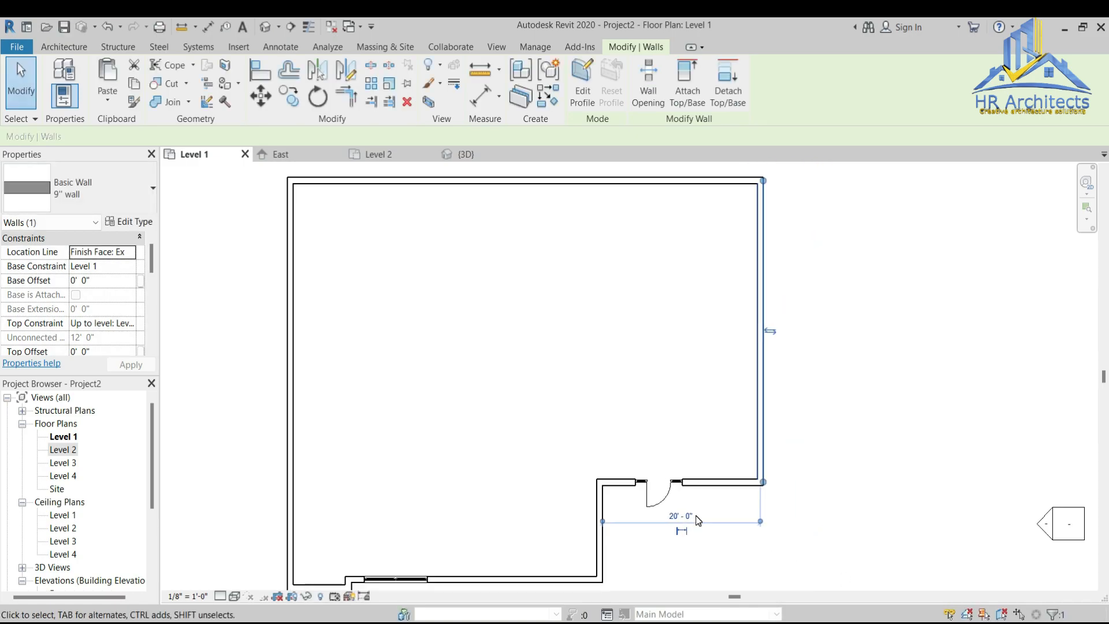
Step: Move the Level 1 entrance door along its wall so its centre sits about 10' from the east wall
scroll(672, 563, up, 3)
click(653, 481)
ctrl+drag(653, 481, 698, 477)
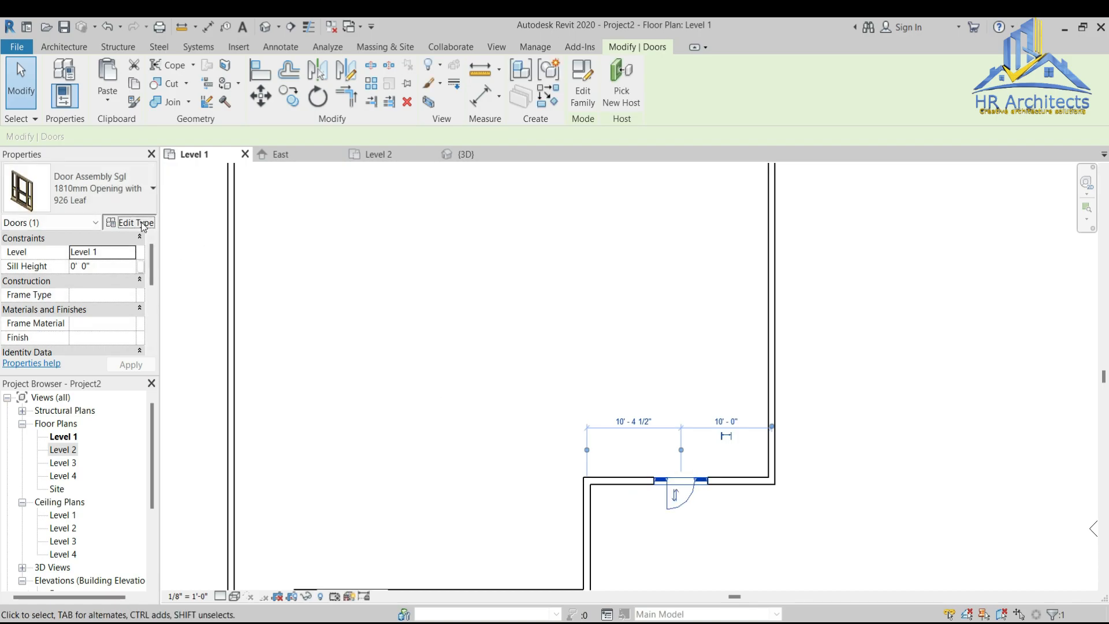
Step: Set the Width type parameter of the entrance door to 7' and deselect the door
click(133, 221)
scroll(583, 314, down, 8)
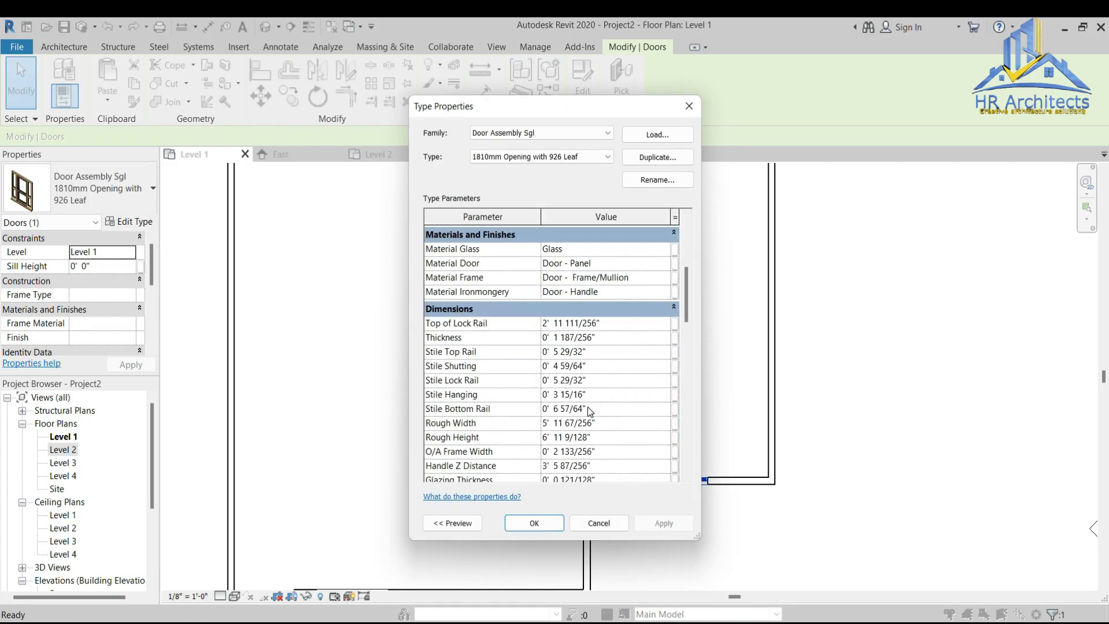
scroll(534, 416, down, 4)
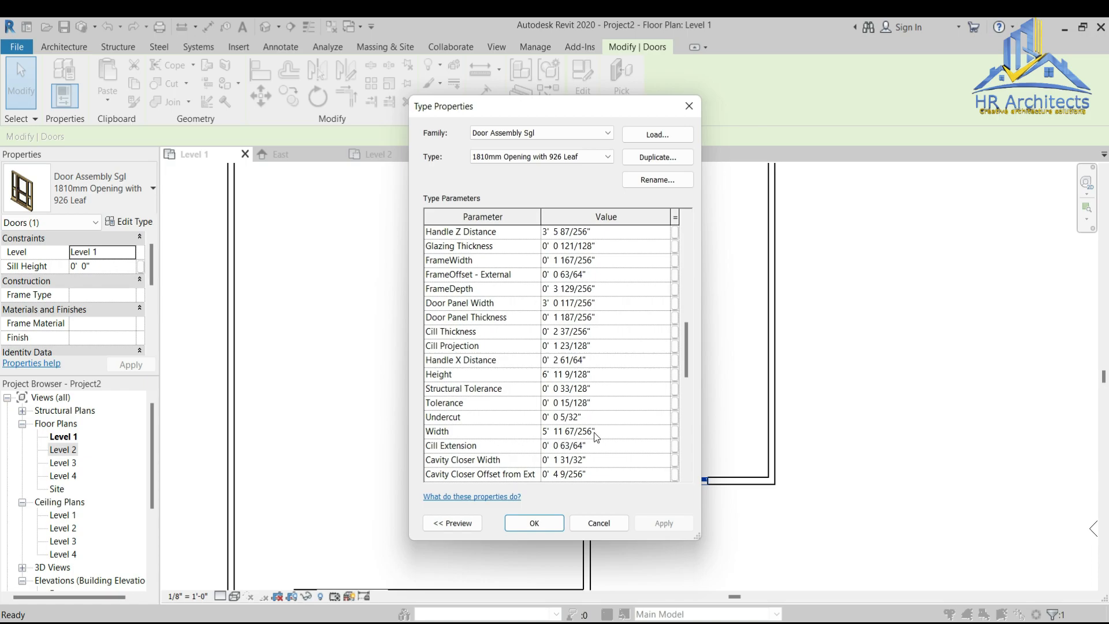
click(518, 431)
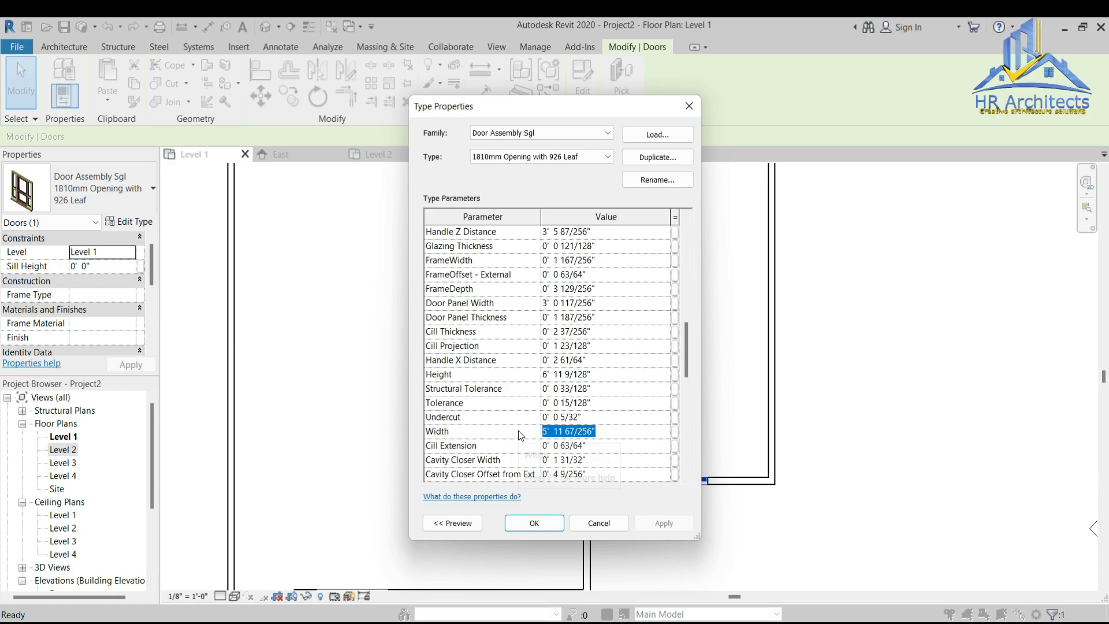
text(7)
click(550, 522)
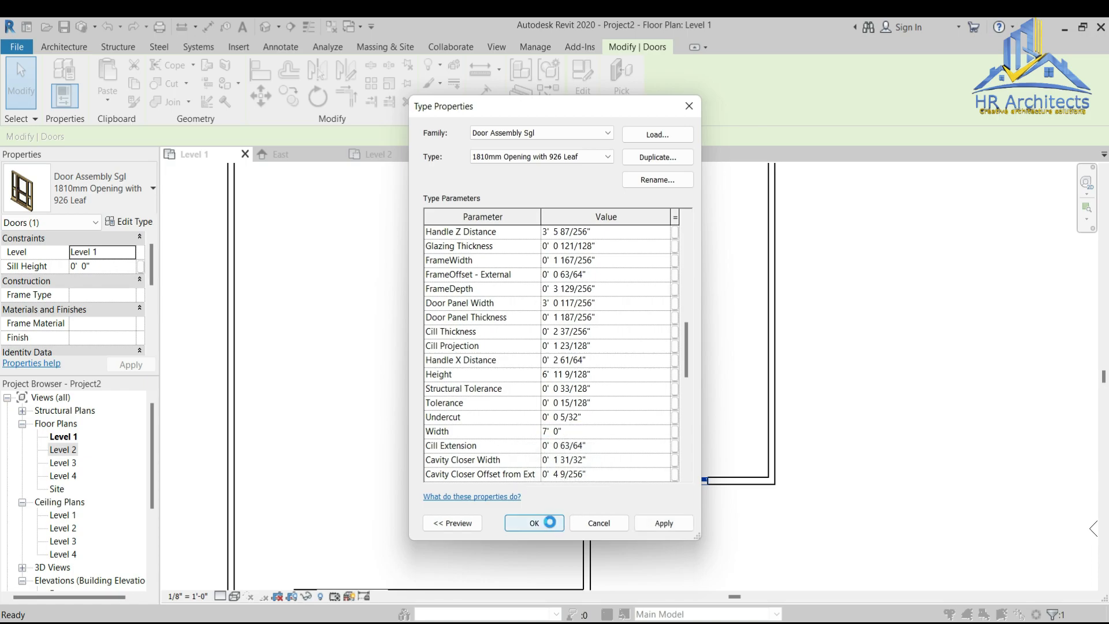
click(739, 543)
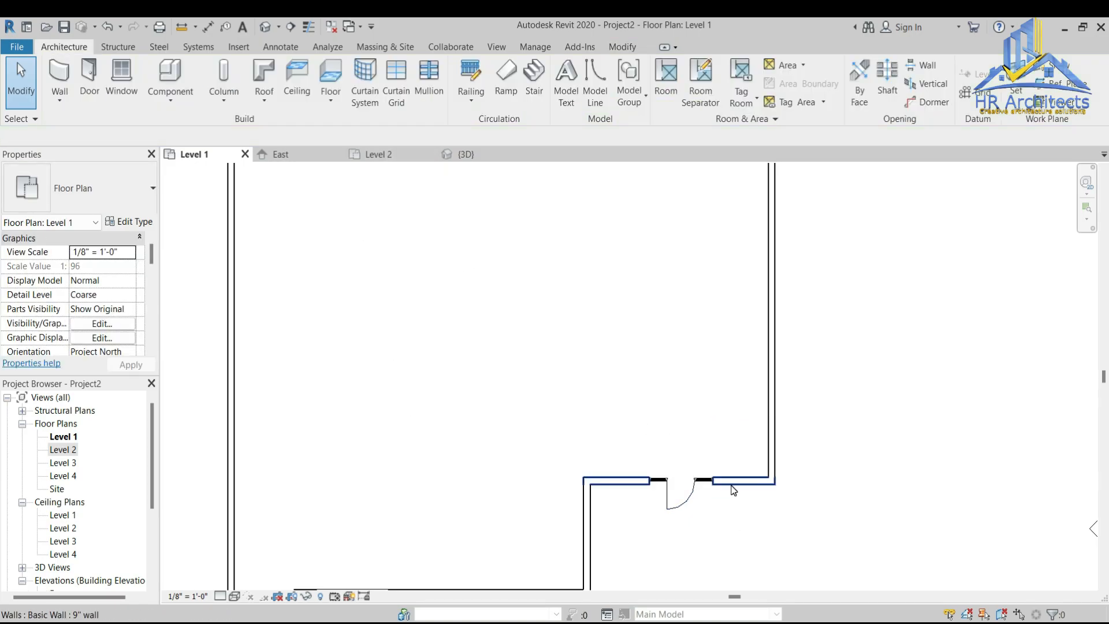
Step: In the Level 2 plan, move the east wall outward to line up with the Level 1 wall beneath it
click(388, 156)
scroll(684, 402, up, 2)
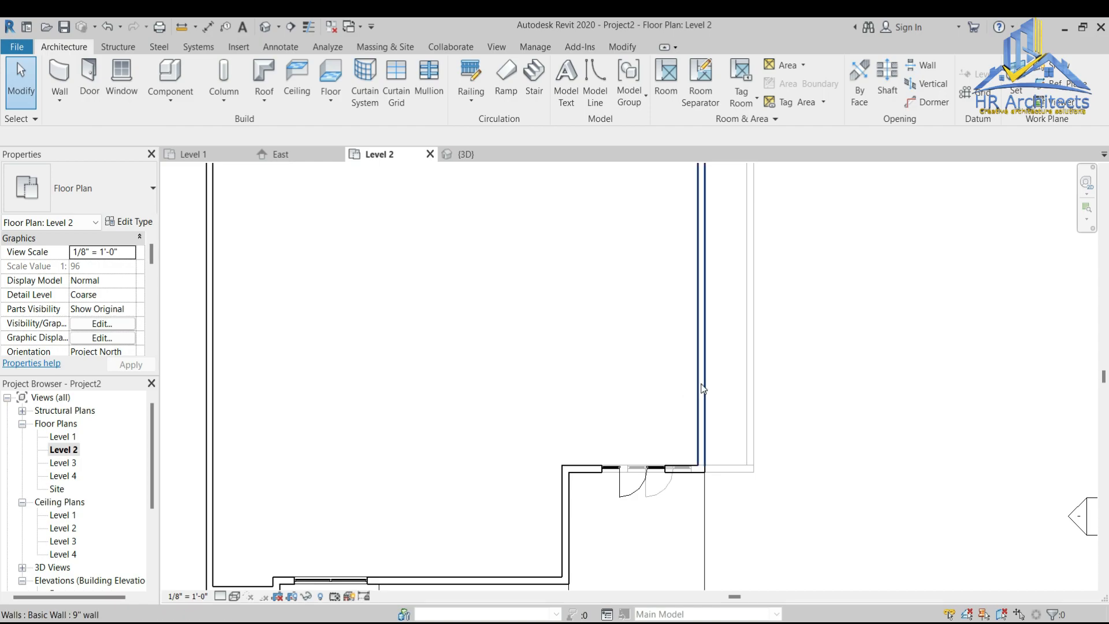
click(693, 392)
scroll(696, 398, down, 2)
drag(699, 398, 726, 396)
scroll(742, 436, up, 3)
scroll(751, 456, down, 1)
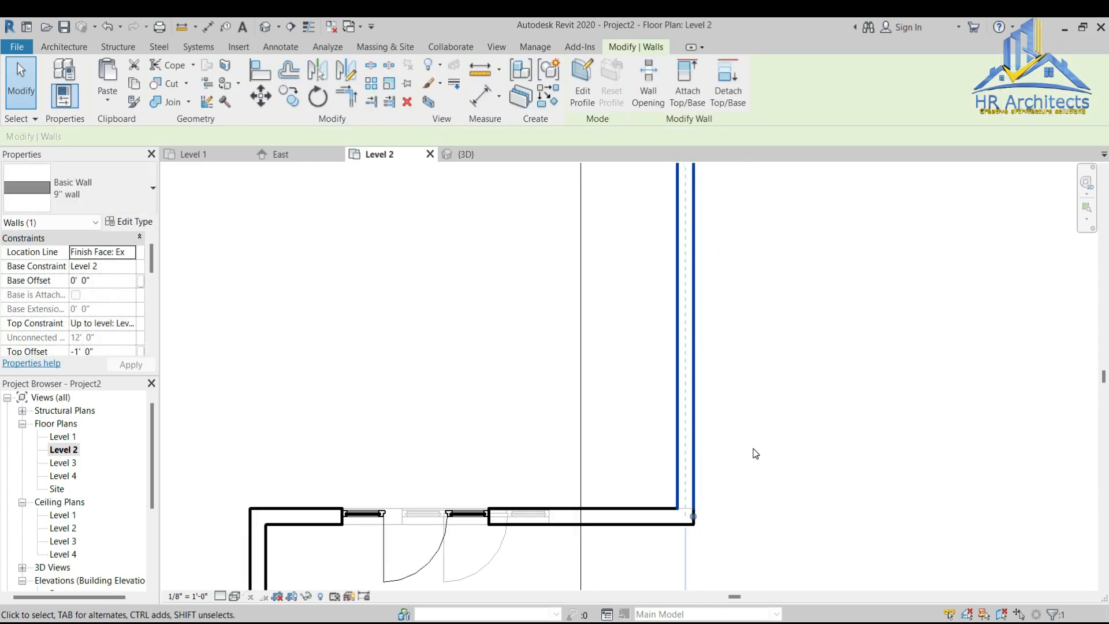
Step: Move the Level 2 door along its wall to about 10' 6" from the recess corner, over the Level 1 door
scroll(755, 439, down, 2)
click(633, 465)
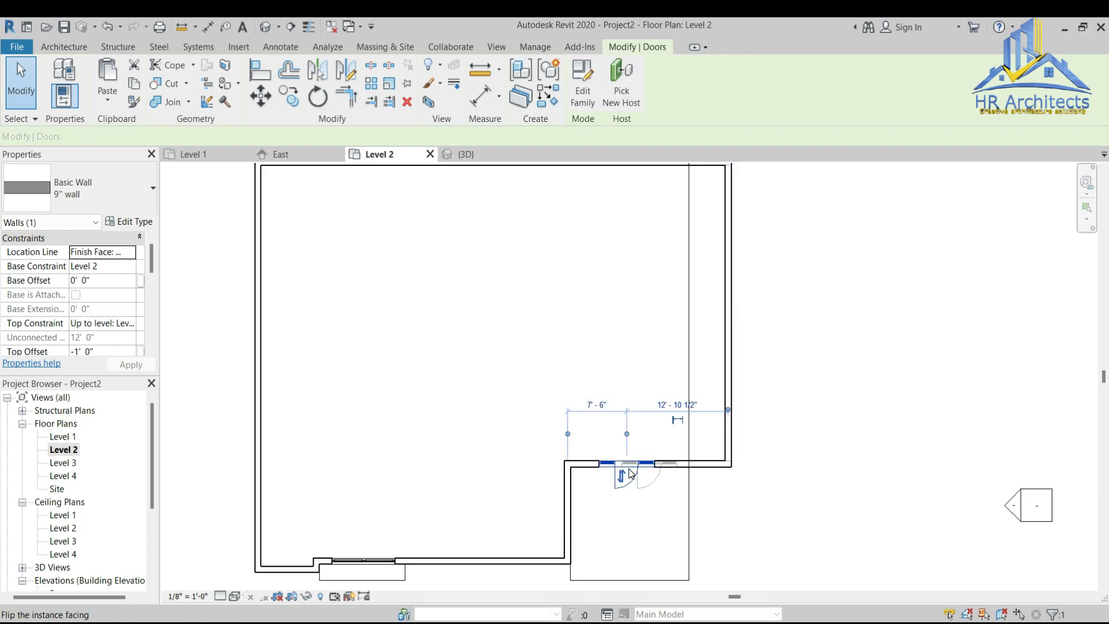
drag(632, 466, 634, 466)
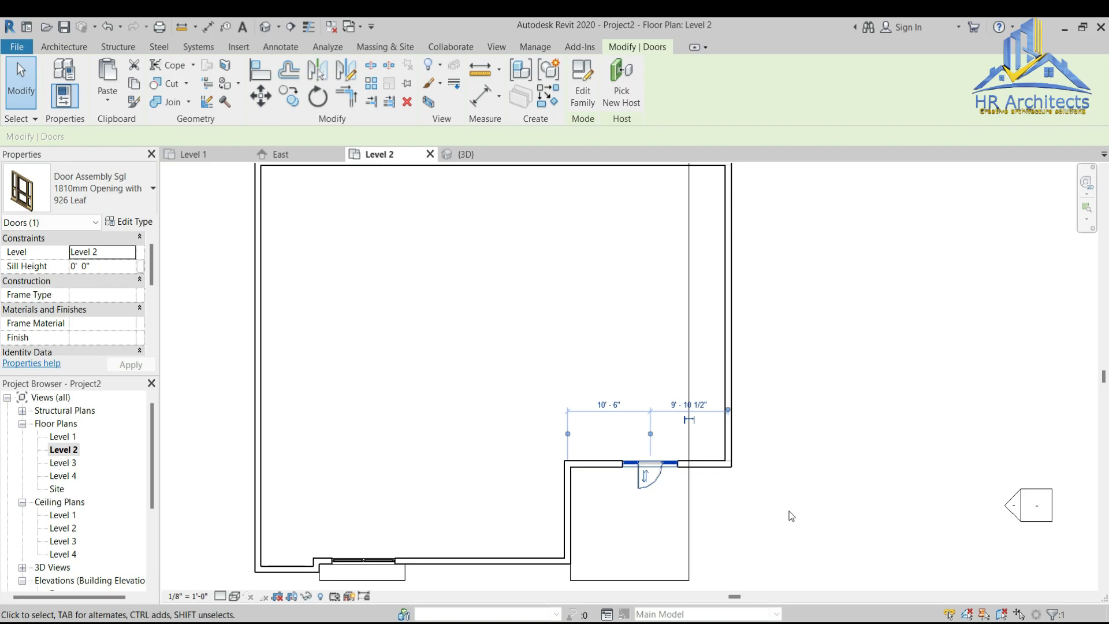
click(797, 514)
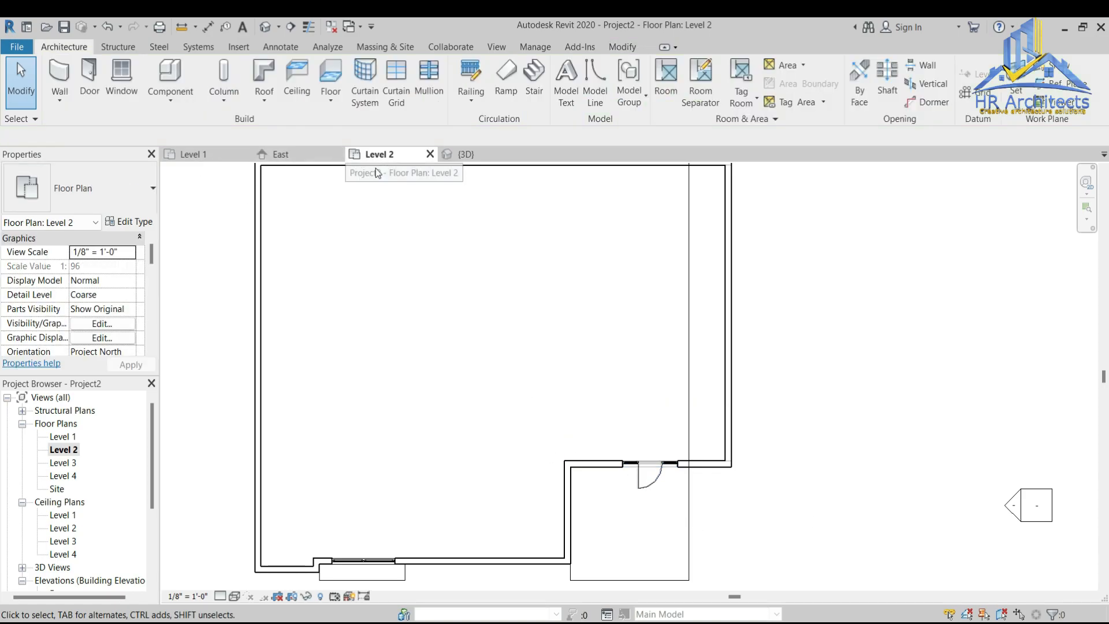
Step: Edit the Level 2 floor boundary and move its east line out to the outer face of the relocated wall
click(689, 504)
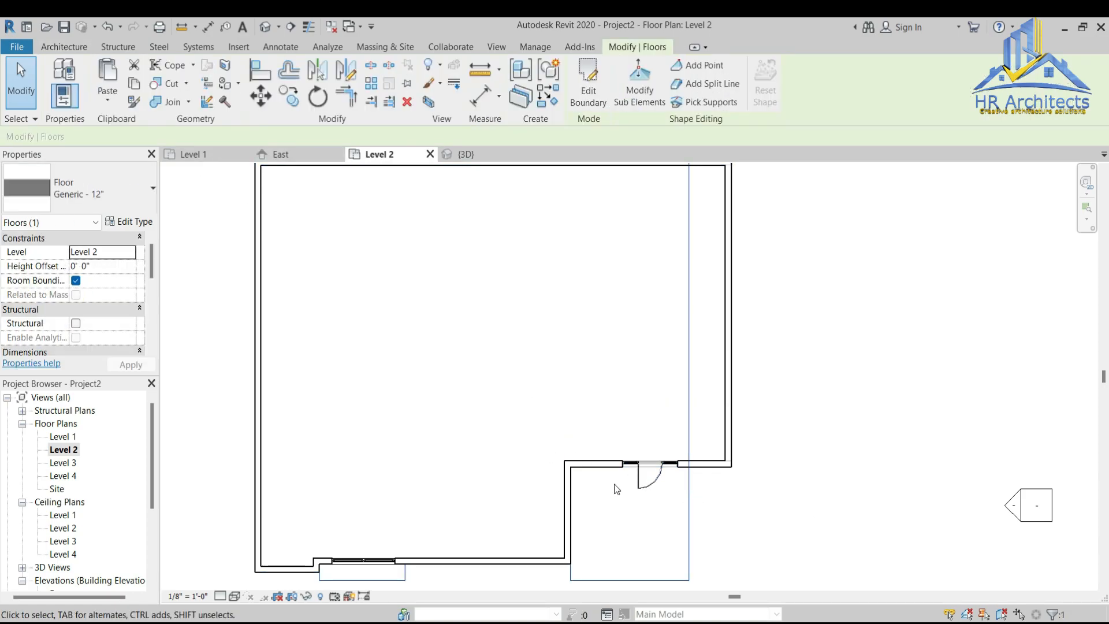
double_click(689, 496)
scroll(689, 497, down, 3)
scroll(683, 480, up, 2)
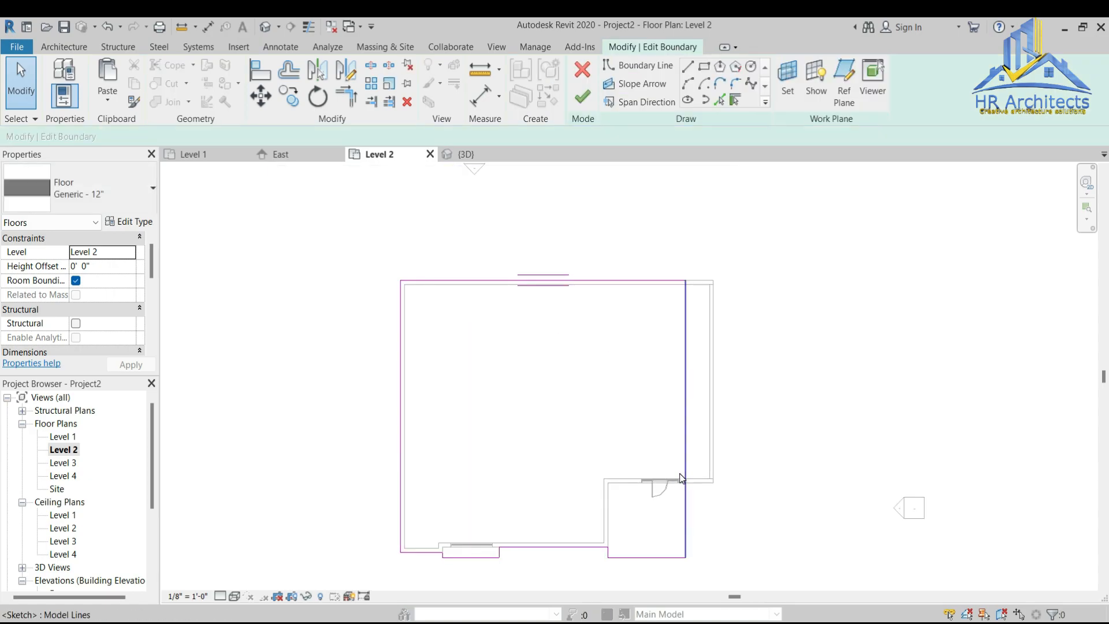
drag(687, 426, 714, 415)
scroll(711, 464, up, 4)
scroll(641, 382, down, 3)
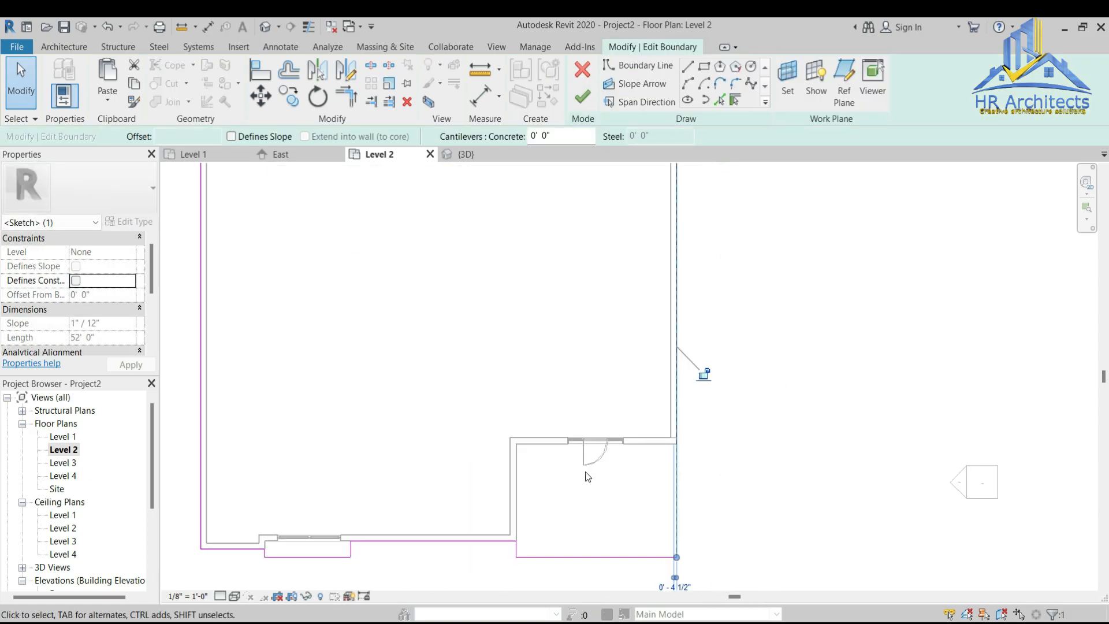
Step: Finish the Level 2 floor boundary edit, attach the walls below to the floor's bottom, and deselect the floor
click(582, 97)
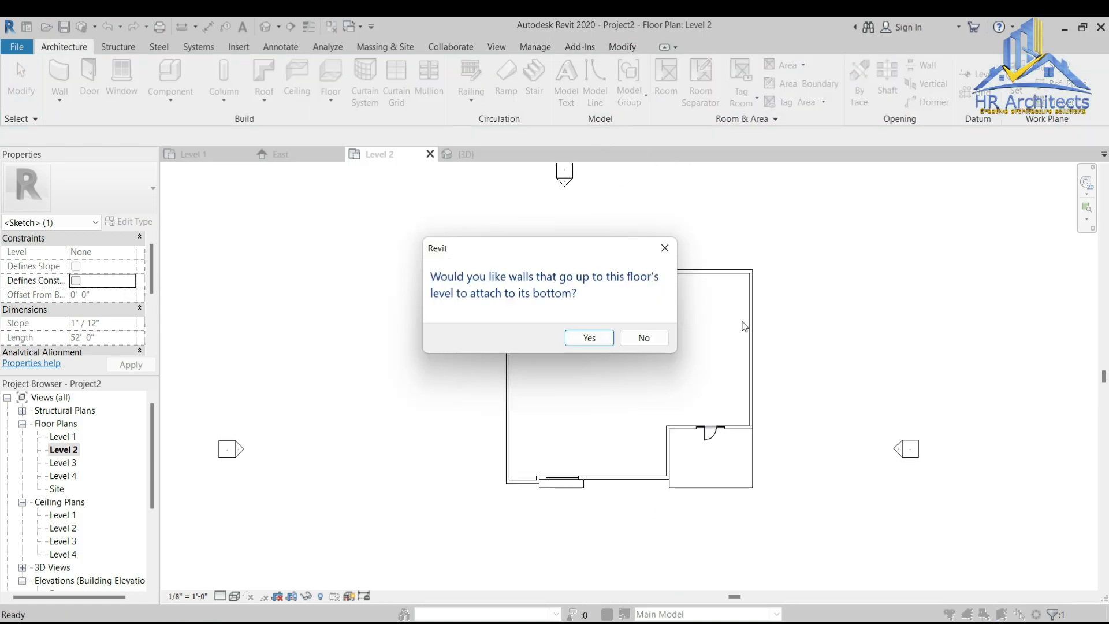
click(585, 337)
click(408, 473)
Step: Inspect the widened building, its doors and the floor projections in the 3D view
click(468, 154)
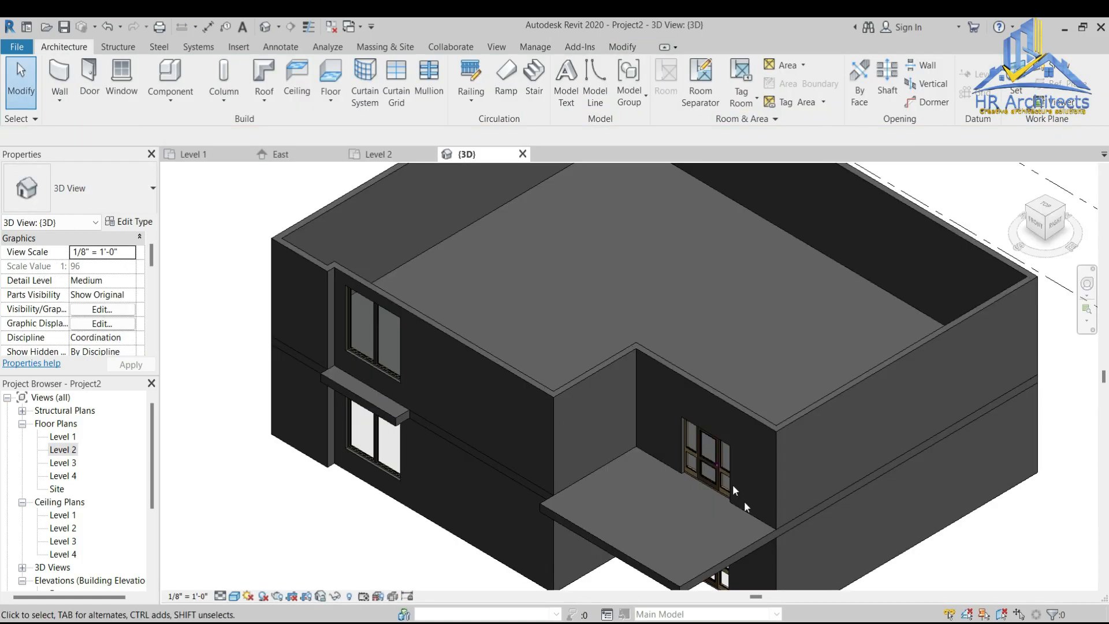
scroll(606, 410, down, 2)
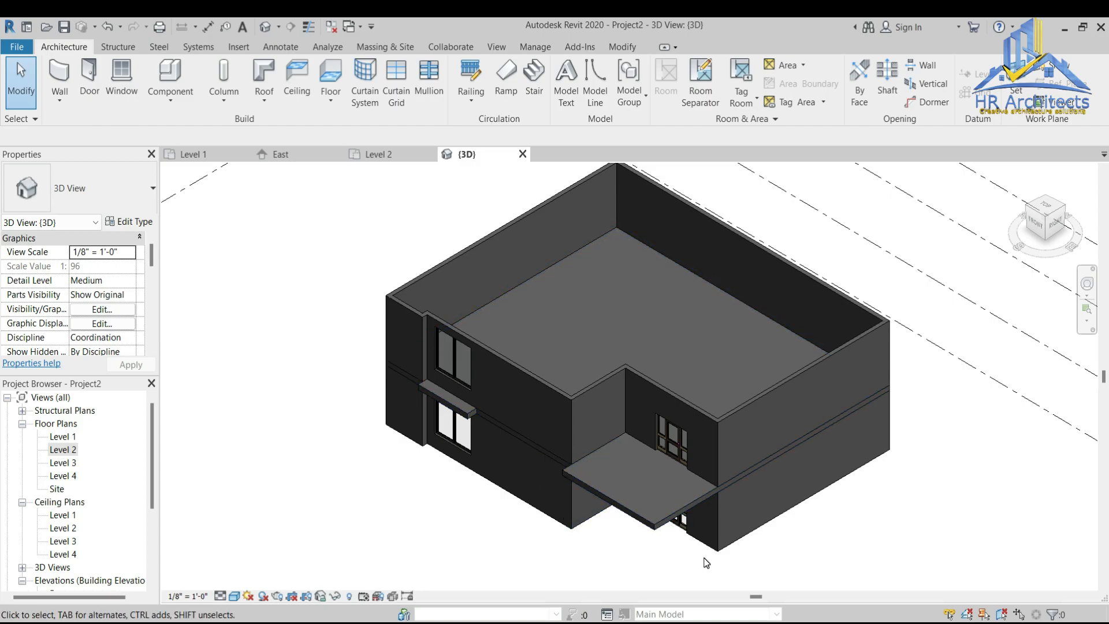
scroll(603, 563, up, 2)
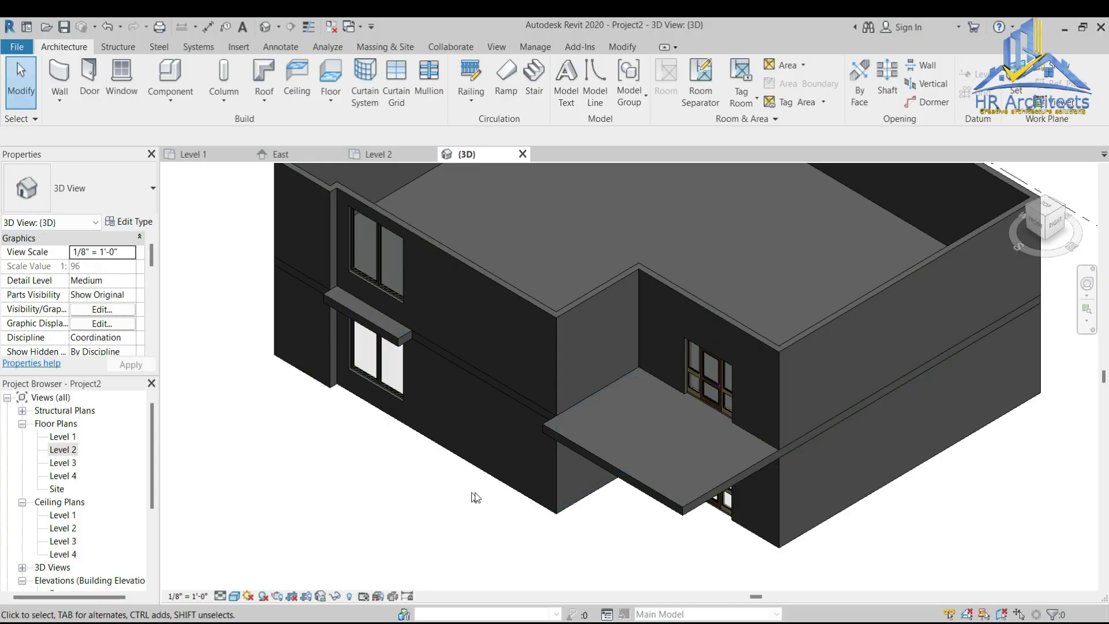
scroll(788, 462, down, 2)
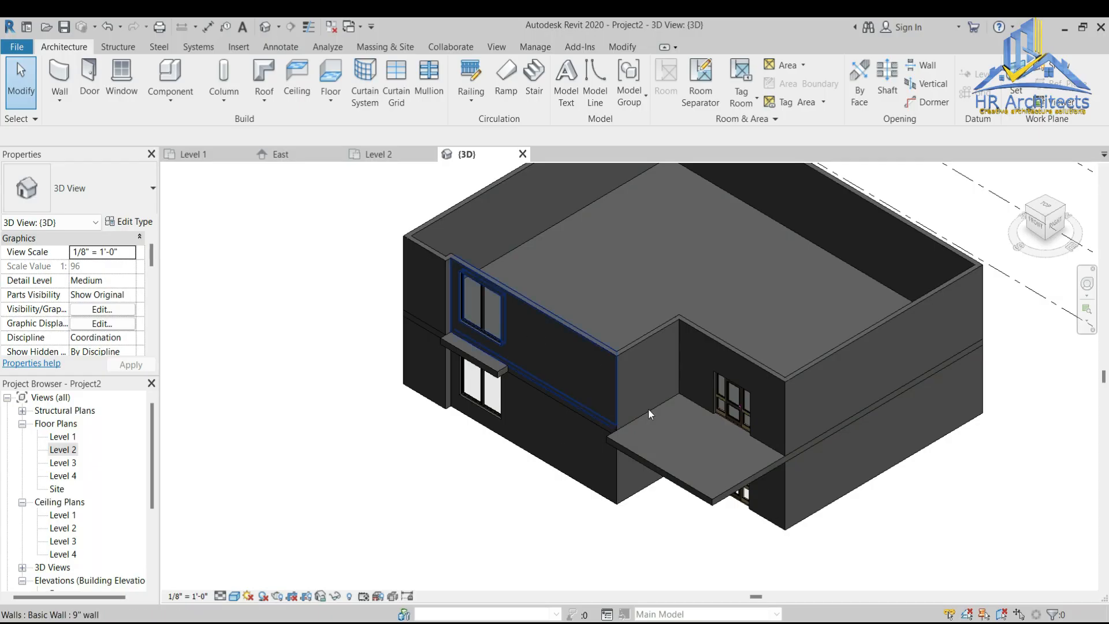
Step: Select the Level 2 floor, open the Level 3 floor plan and set that plan's visual style to Wireframe
click(373, 154)
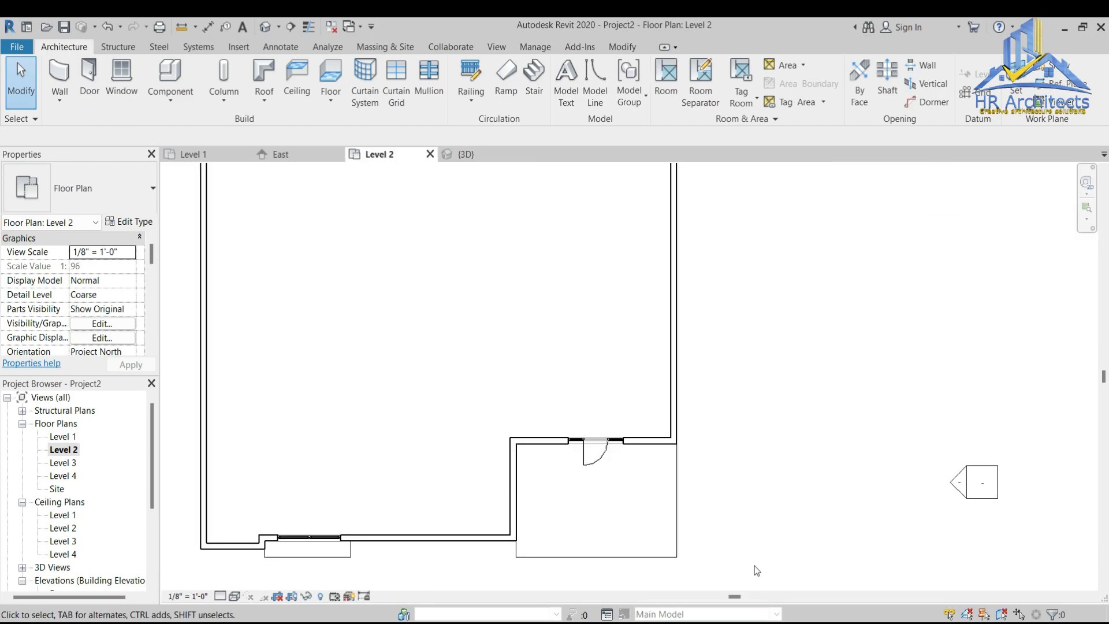
click(642, 560)
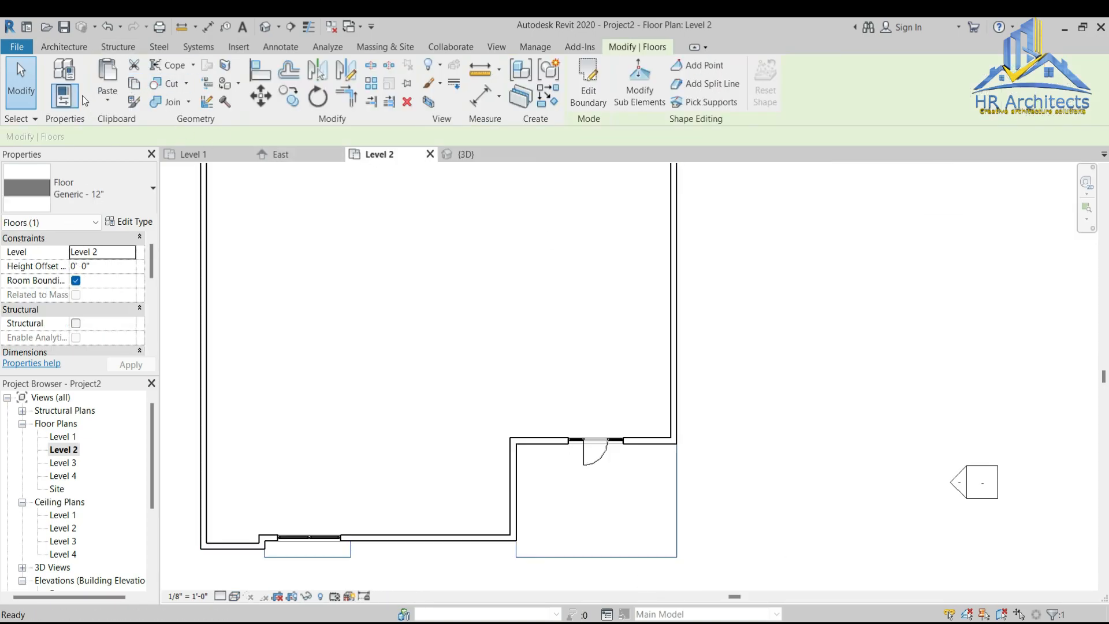
double_click(63, 463)
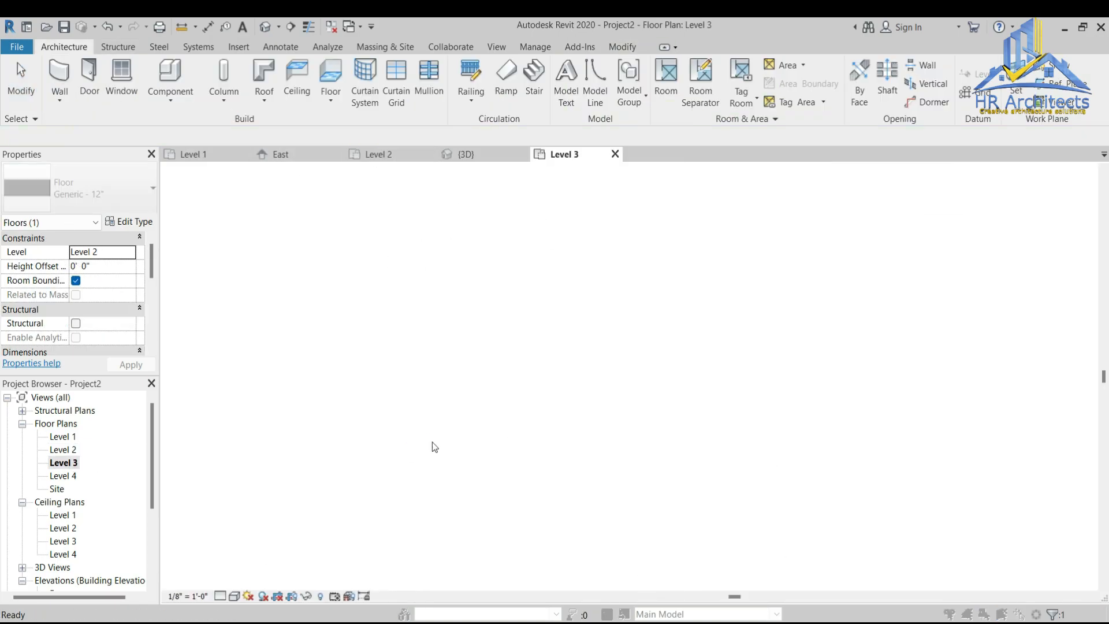
click(528, 297)
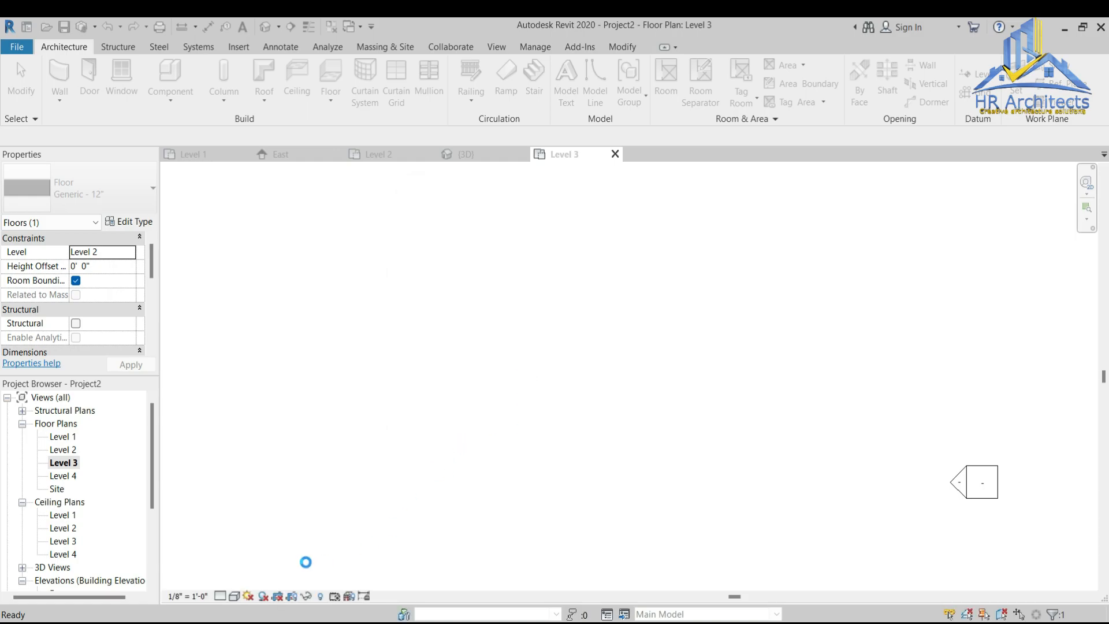
click(234, 595)
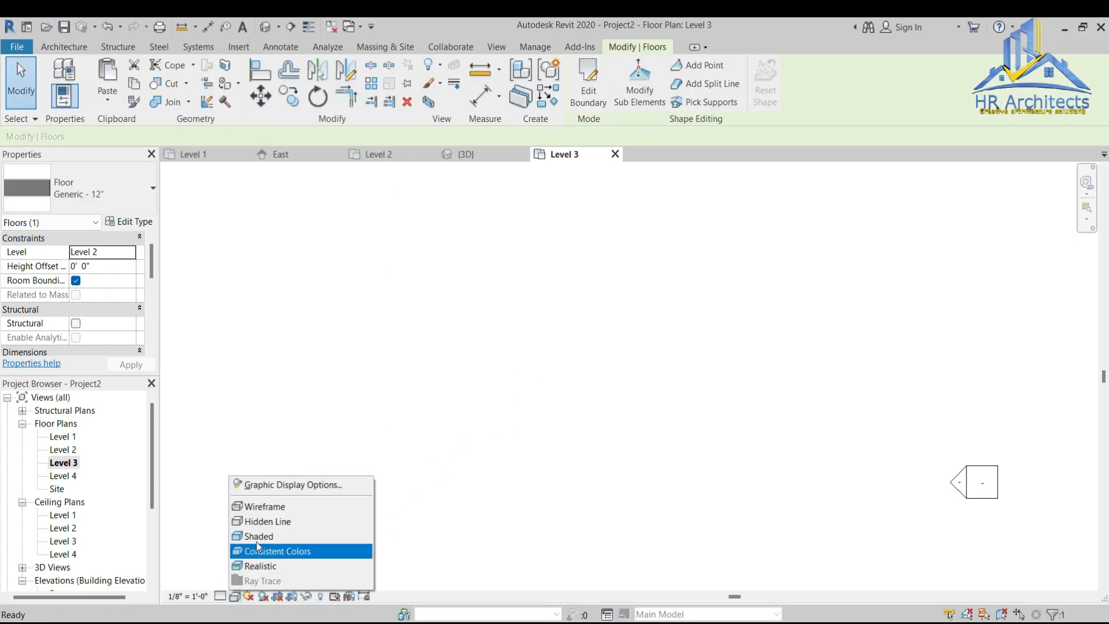
click(268, 507)
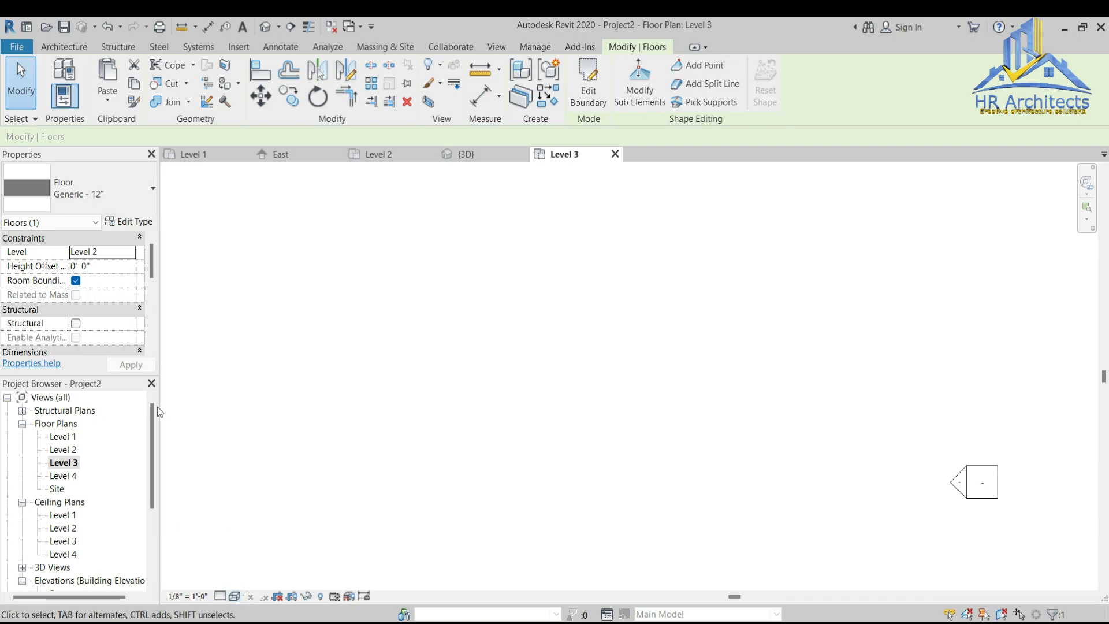
Step: Dock the Project Browser on the opposite side of the drawing area so Properties gets its full height
scroll(89, 427, down, 3)
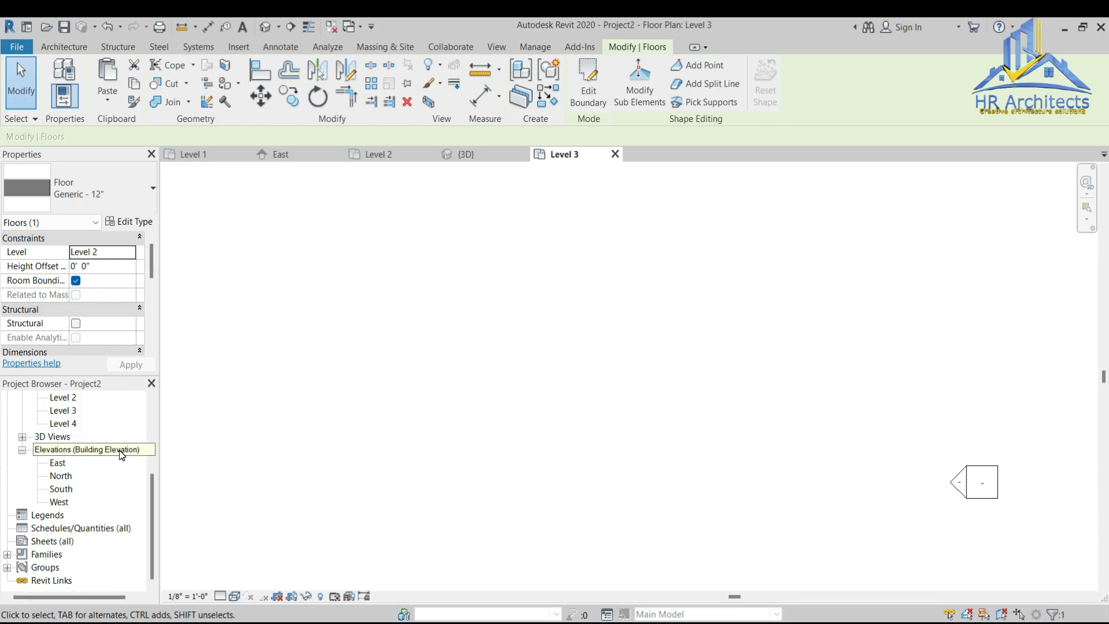
scroll(98, 427, up, 1)
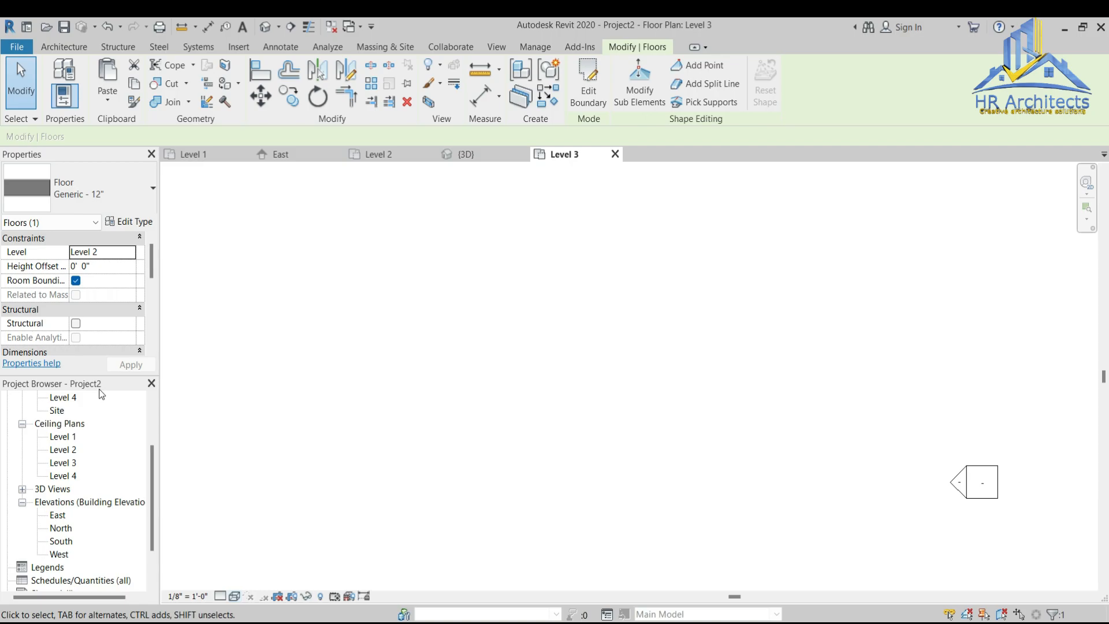
drag(58, 384, 1102, 176)
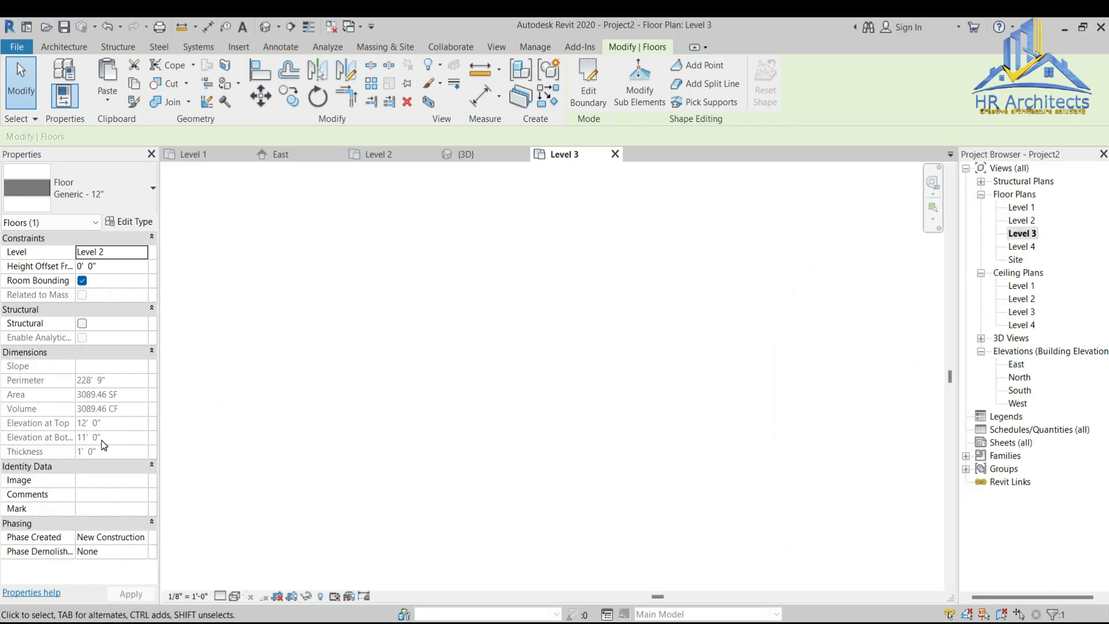
Step: Deselect the floor and set the Level 3 plan's underlay base level to Level 1
click(295, 425)
scroll(83, 543, down, 2)
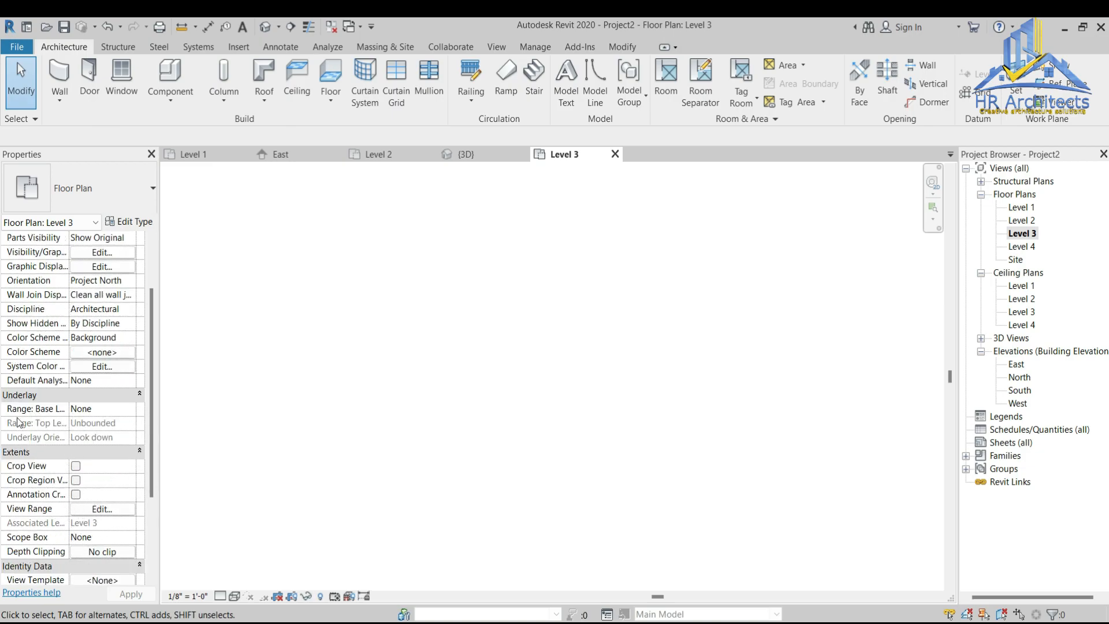
click(129, 408)
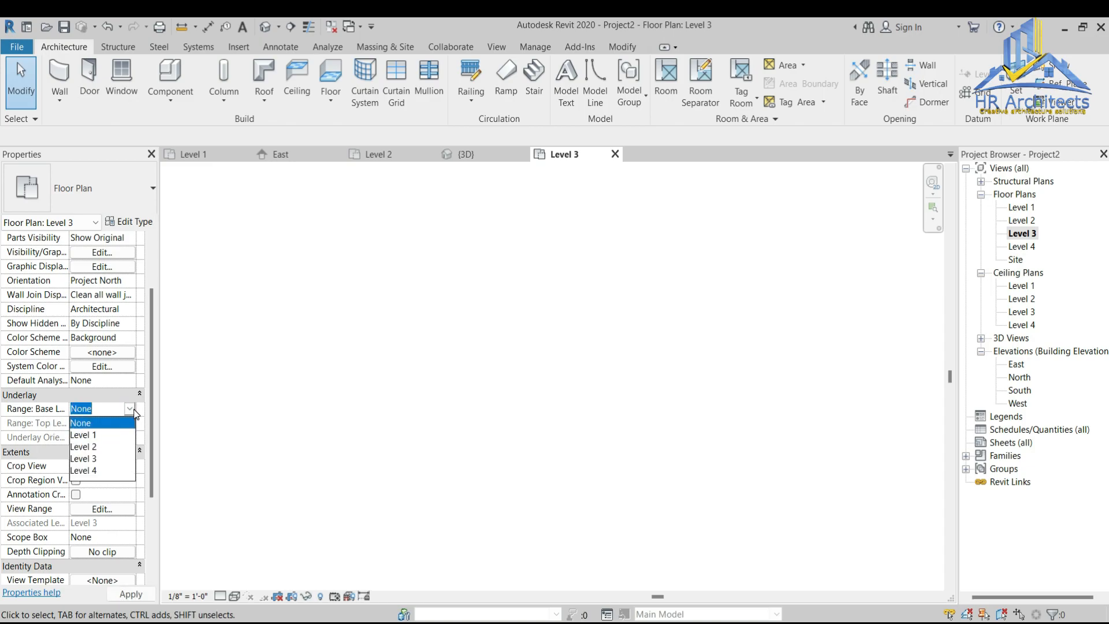
click(84, 435)
click(129, 595)
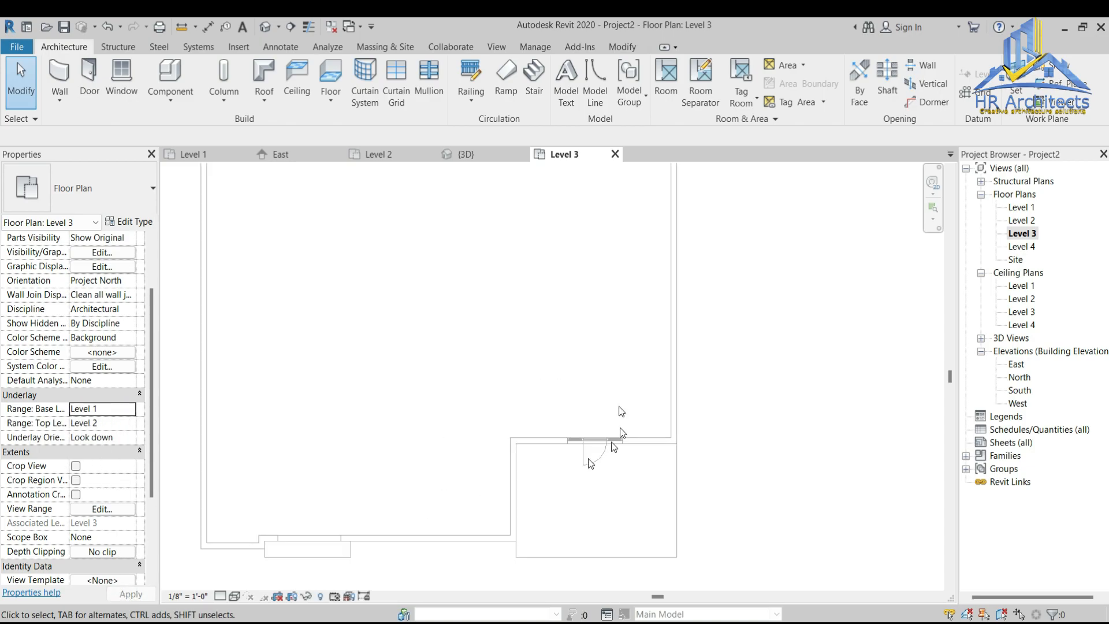
scroll(601, 445, down, 3)
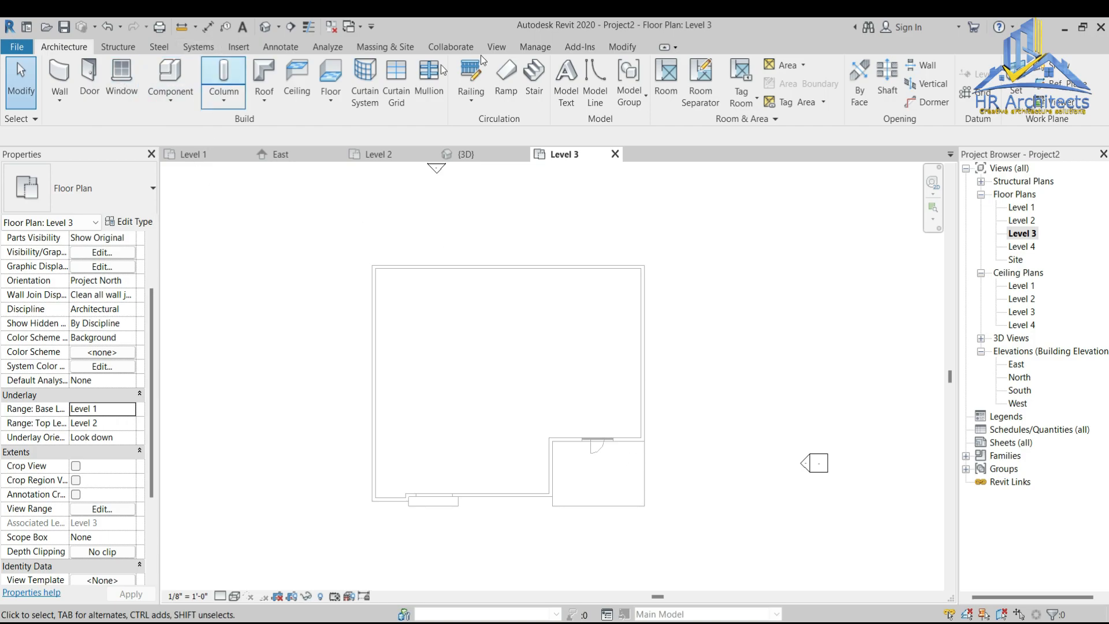
Step: Paste the copied floor into the Level 3 plan aligned to the current view, and deselect it
click(622, 47)
click(108, 101)
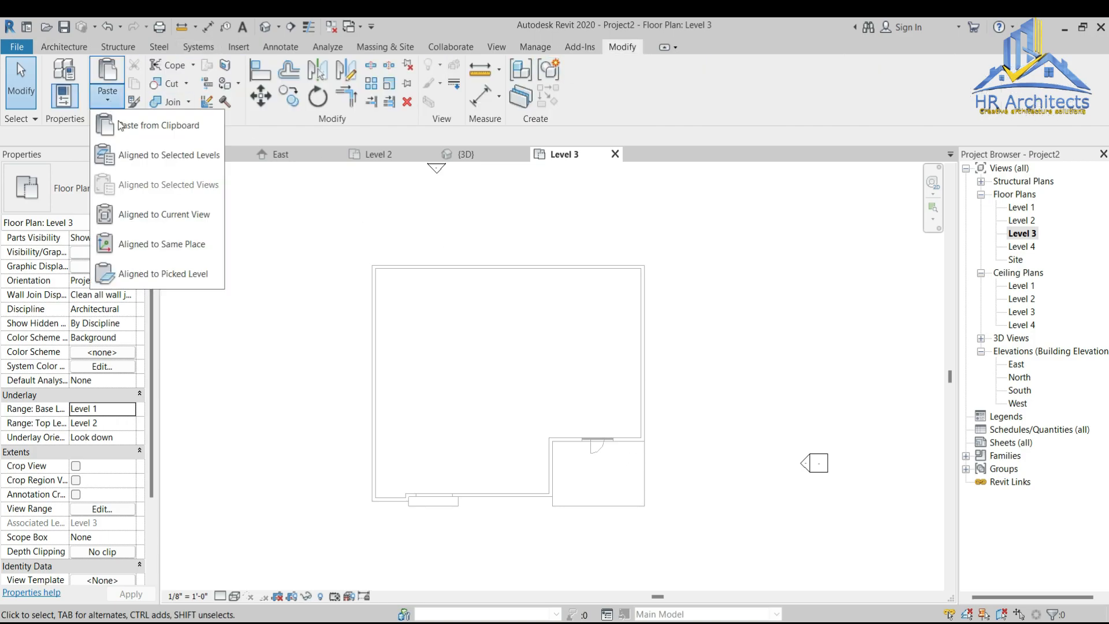
click(146, 214)
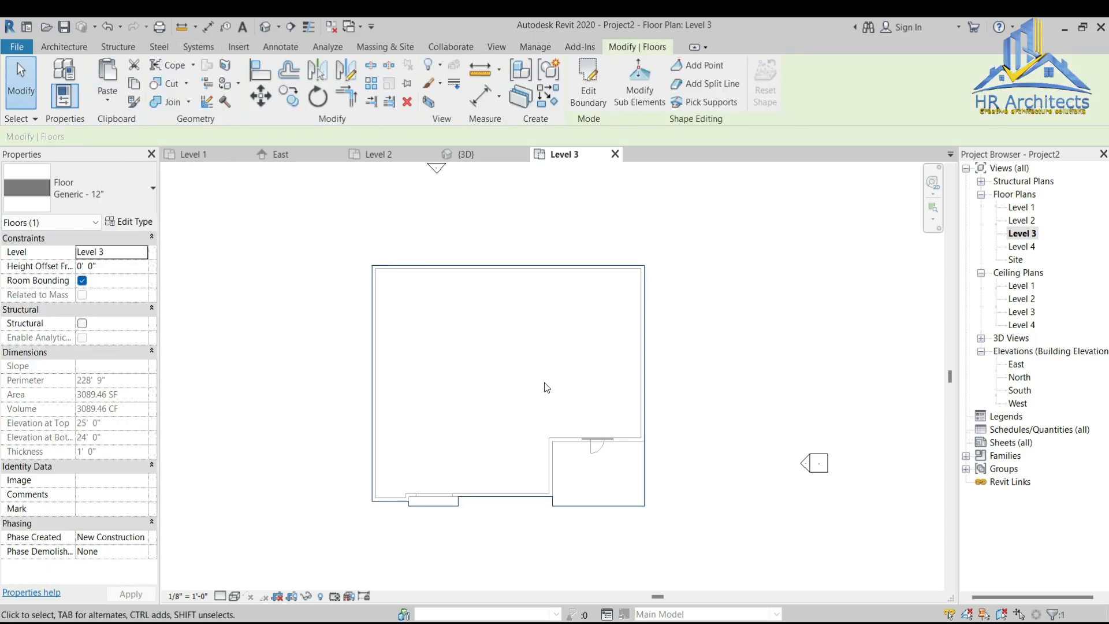
click(680, 404)
Step: Select the Level 3 floor in the 3D view, edit its boundary in the Level 3 plan and delete the projection lines over the window
click(465, 155)
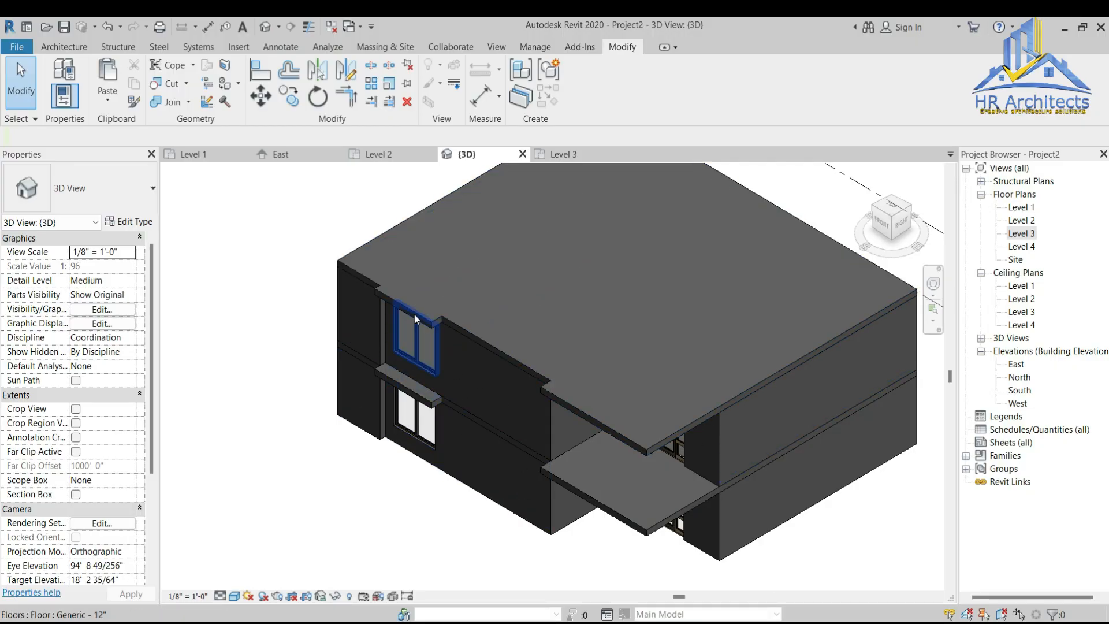
scroll(414, 312, up, 5)
click(414, 313)
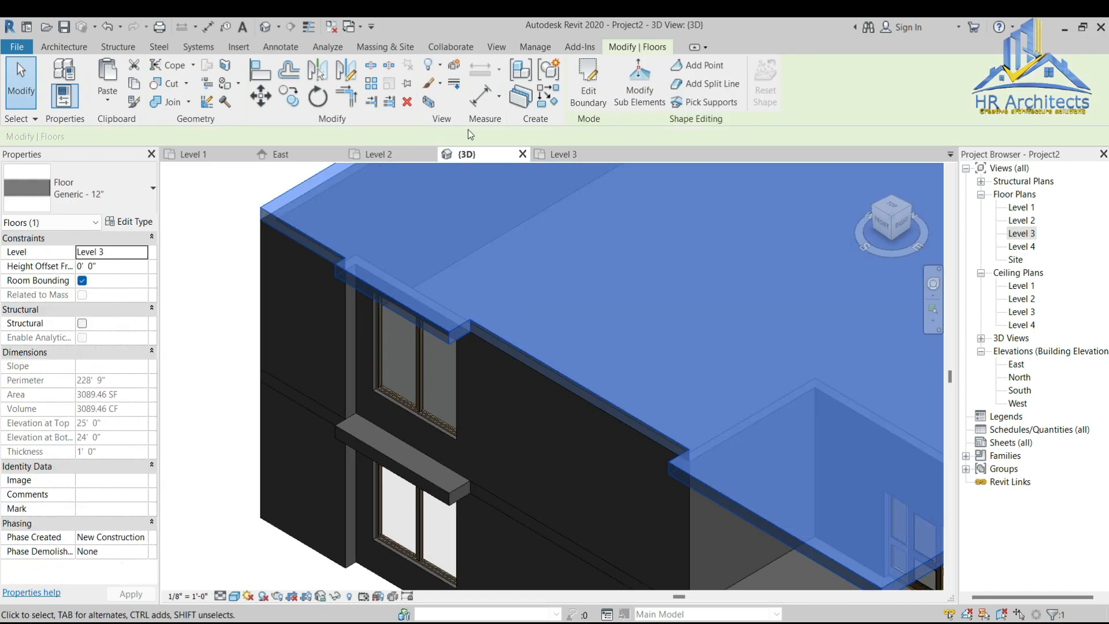
click(544, 154)
scroll(494, 519, up, 3)
scroll(306, 500, up, 4)
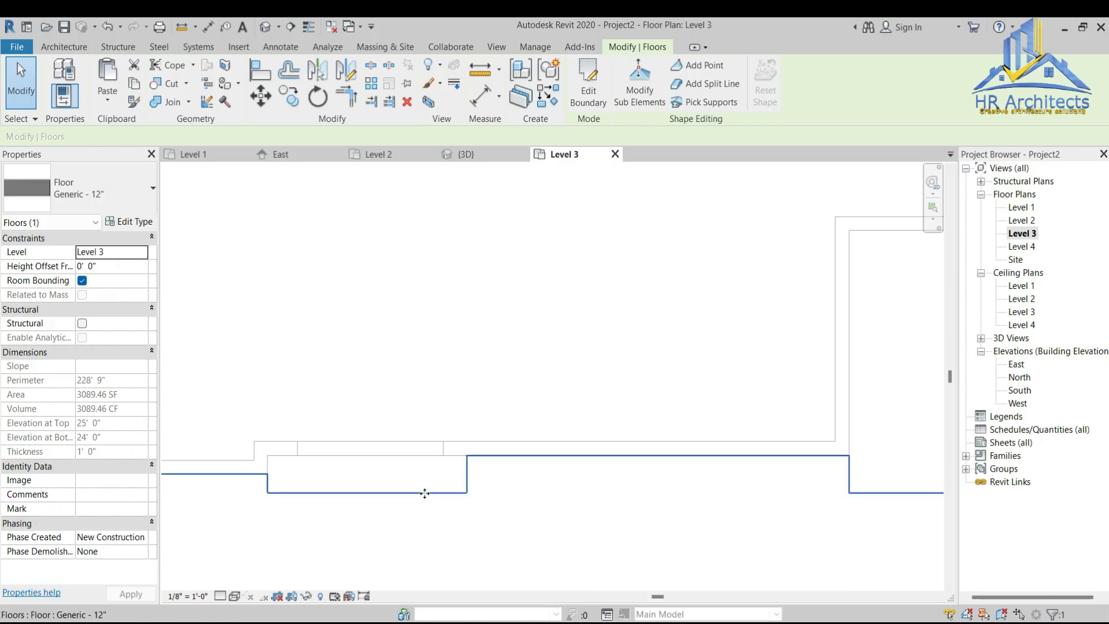
double_click(425, 492)
click(425, 492)
key(Delete)
click(467, 487)
key(Delete)
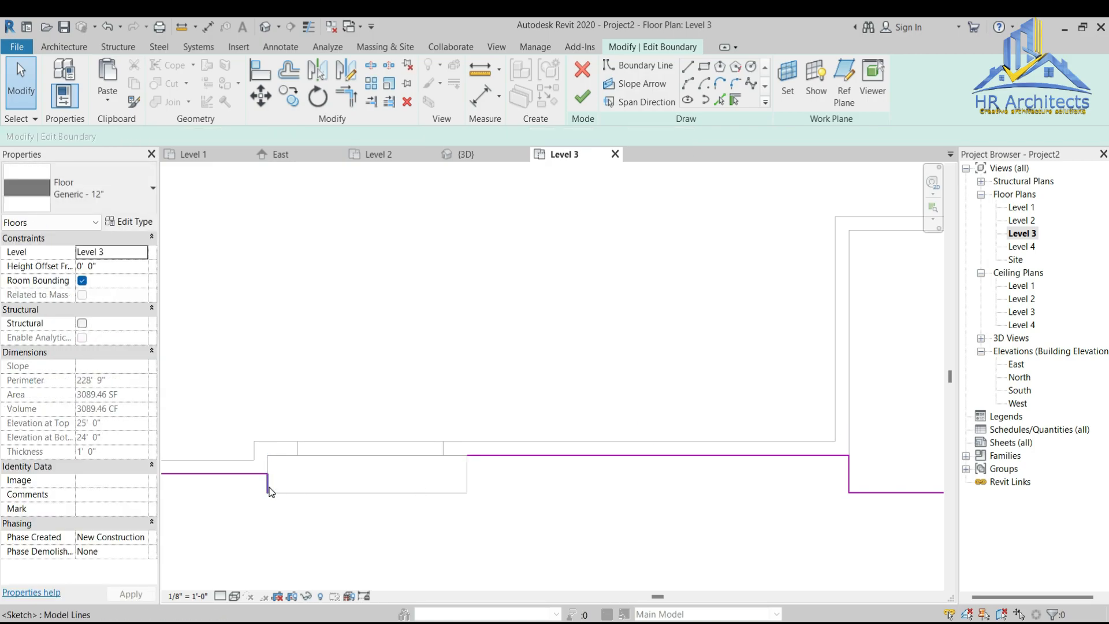
Step: Extend the front boundary line to the edge of the deleted projection and close the outline with a short vertical line
click(457, 455)
drag(467, 455, 268, 455)
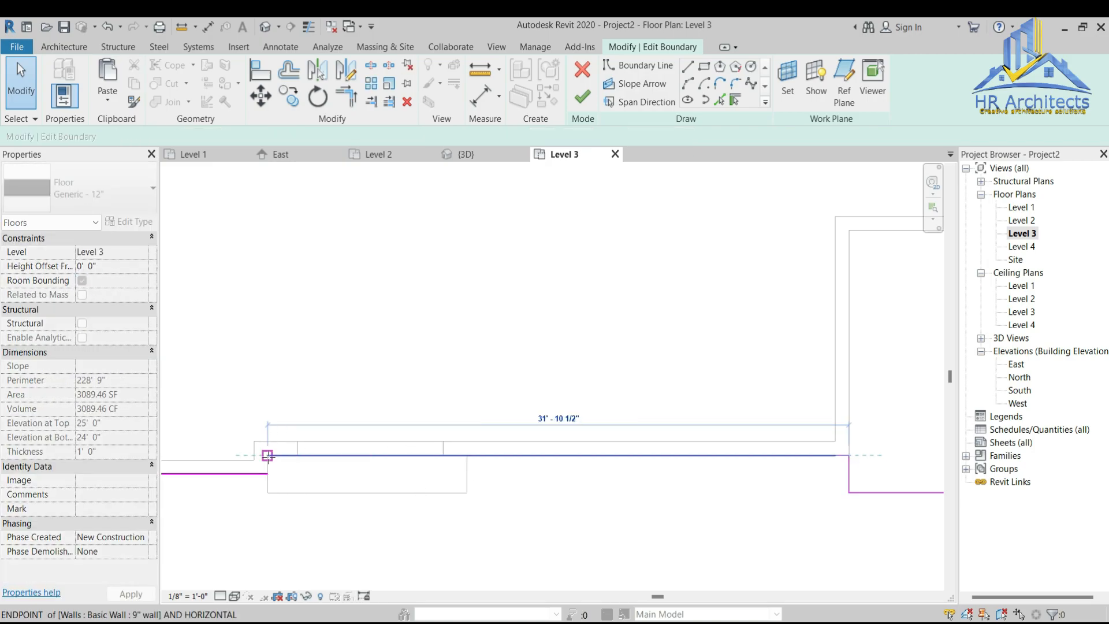
click(687, 67)
scroll(258, 467, up, 3)
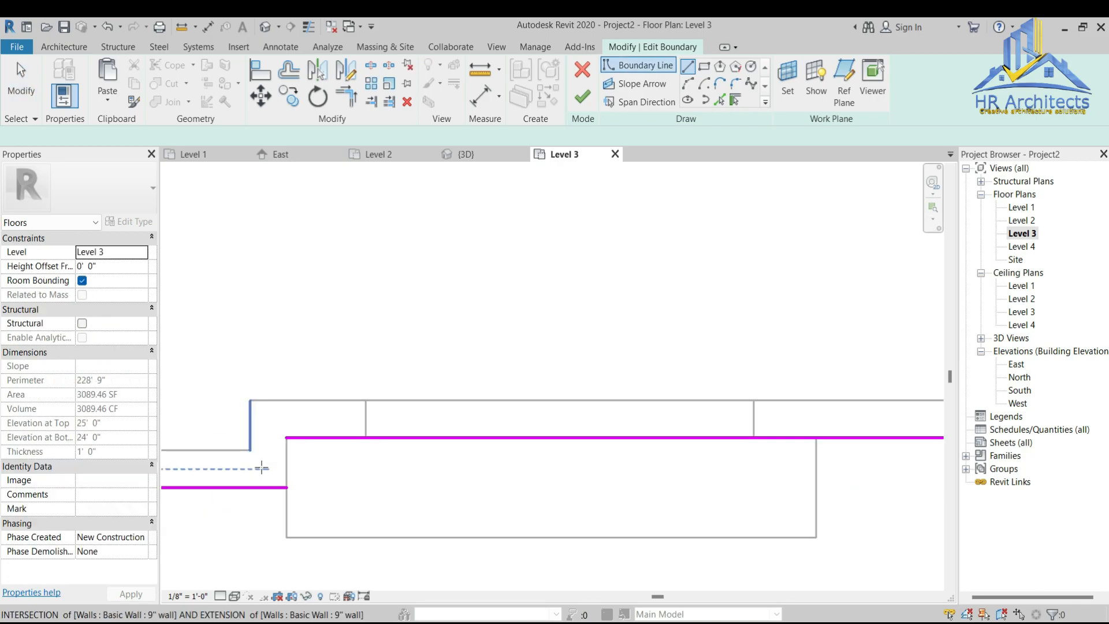
click(287, 487)
click(287, 438)
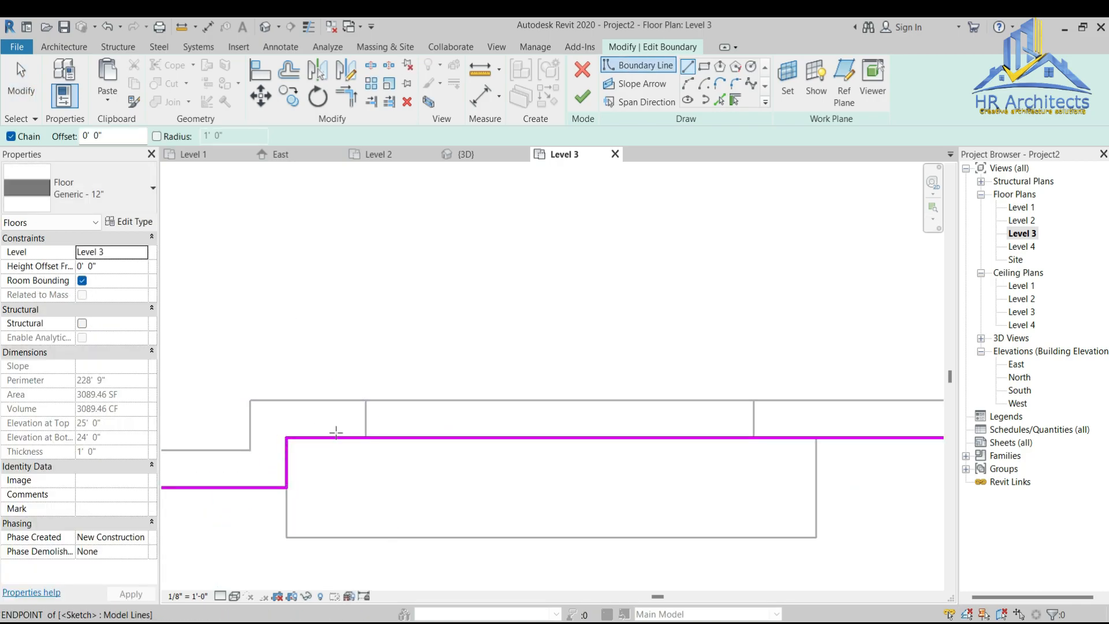
Step: Sketch a rectangular opening about 18'-6" by 6'-6" in the floor section in front of the door
scroll(401, 354, down, 6)
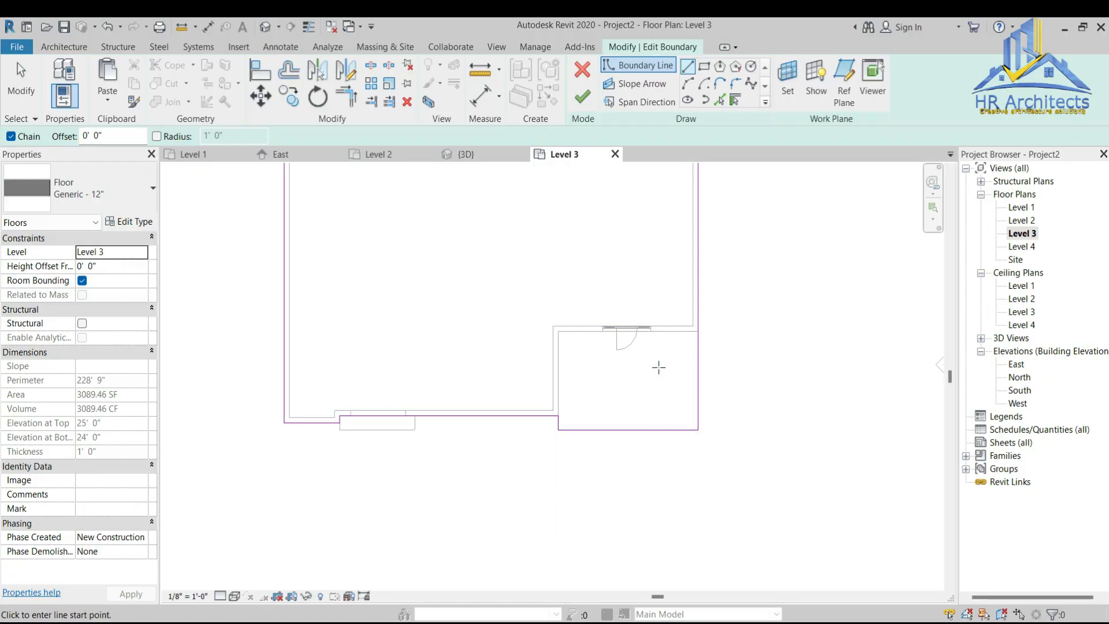
scroll(653, 393, up, 3)
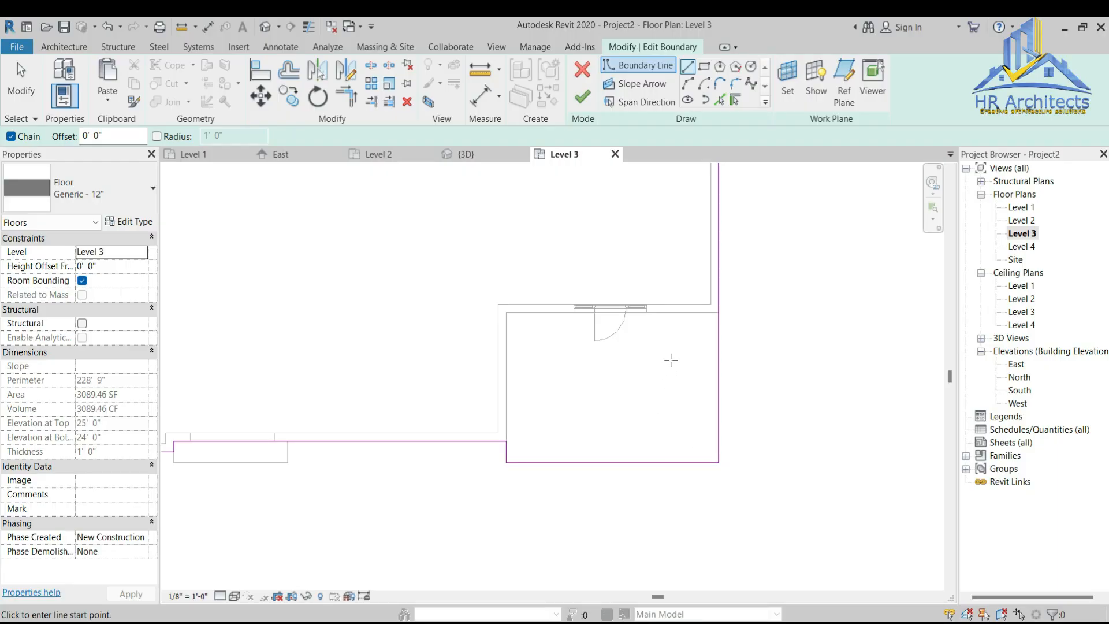
scroll(670, 360, up, 2)
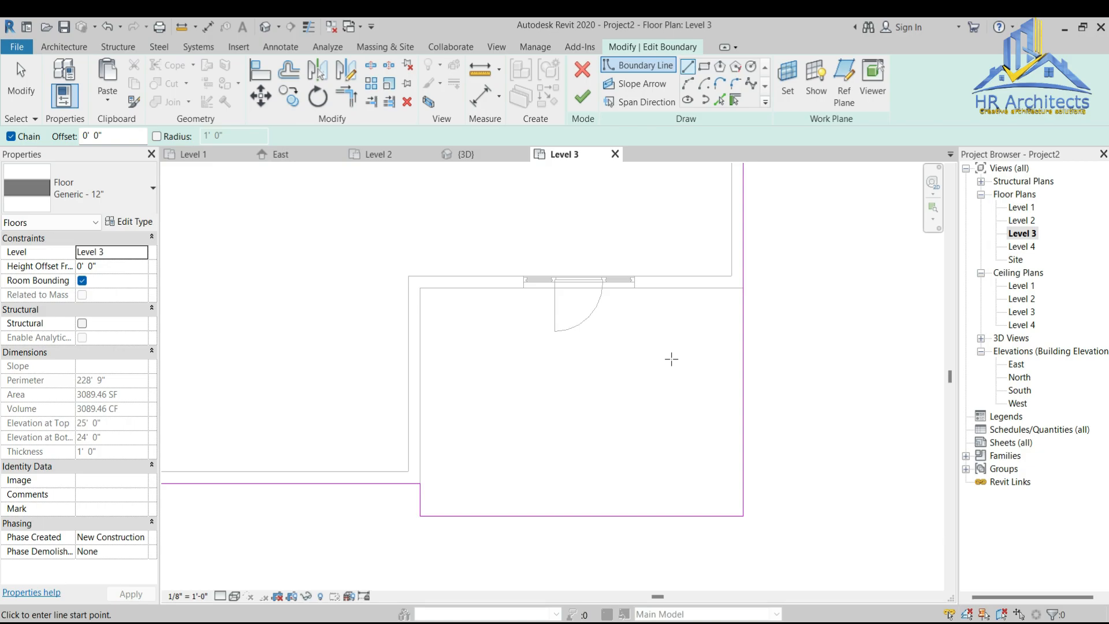
click(703, 67)
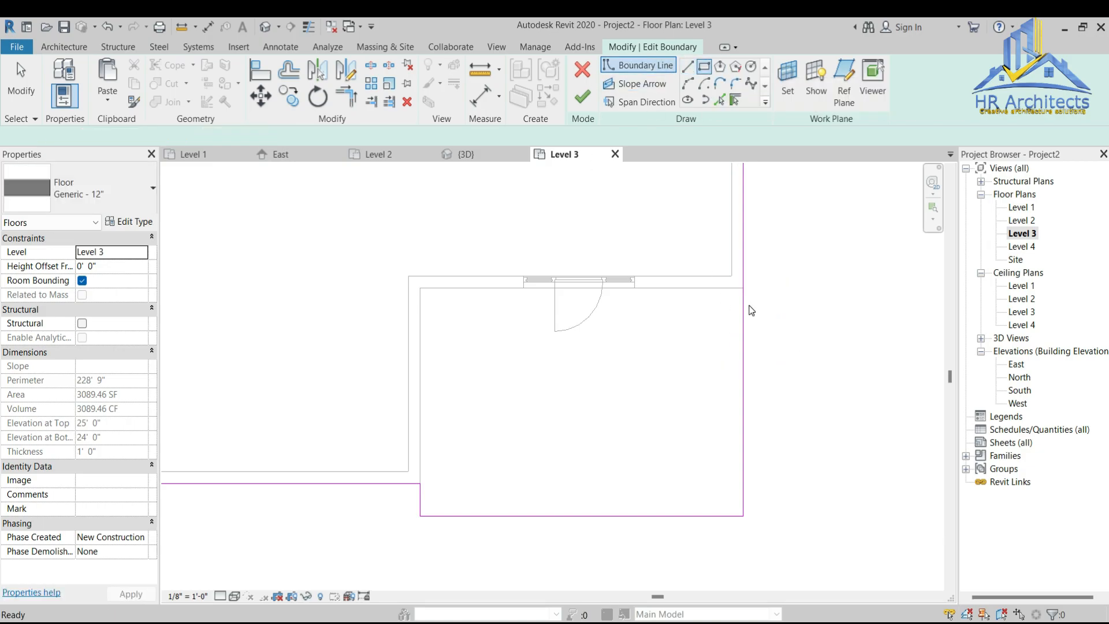
click(727, 318)
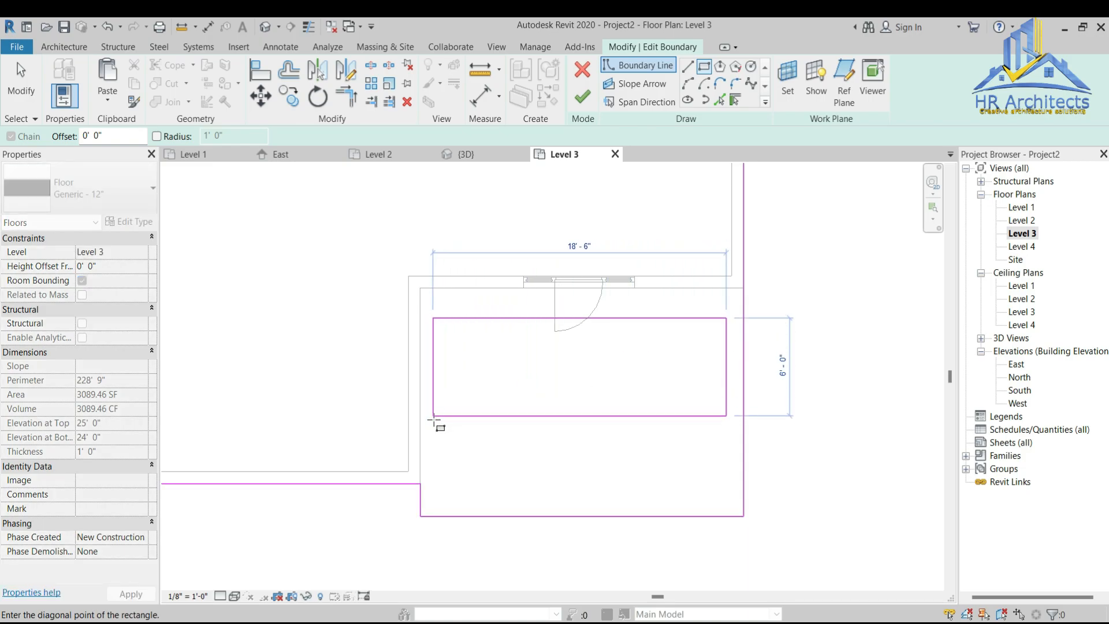
click(433, 423)
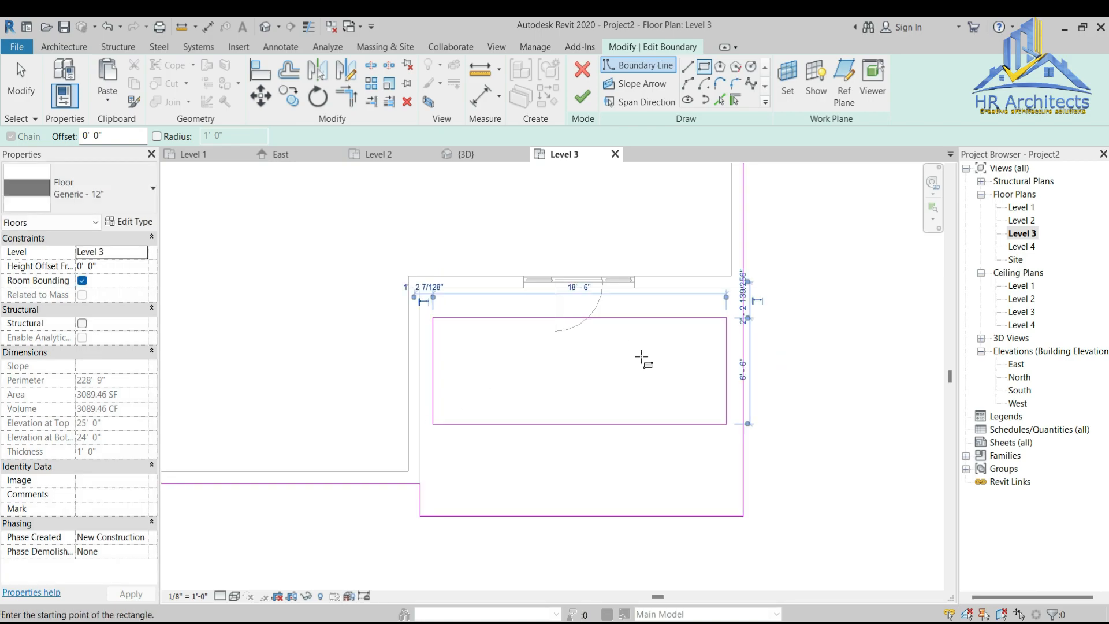
Step: Sketch a narrow slat rectangle about 0'-8" by 5'-6" inside the opening, near its right end
scroll(697, 343, up, 2)
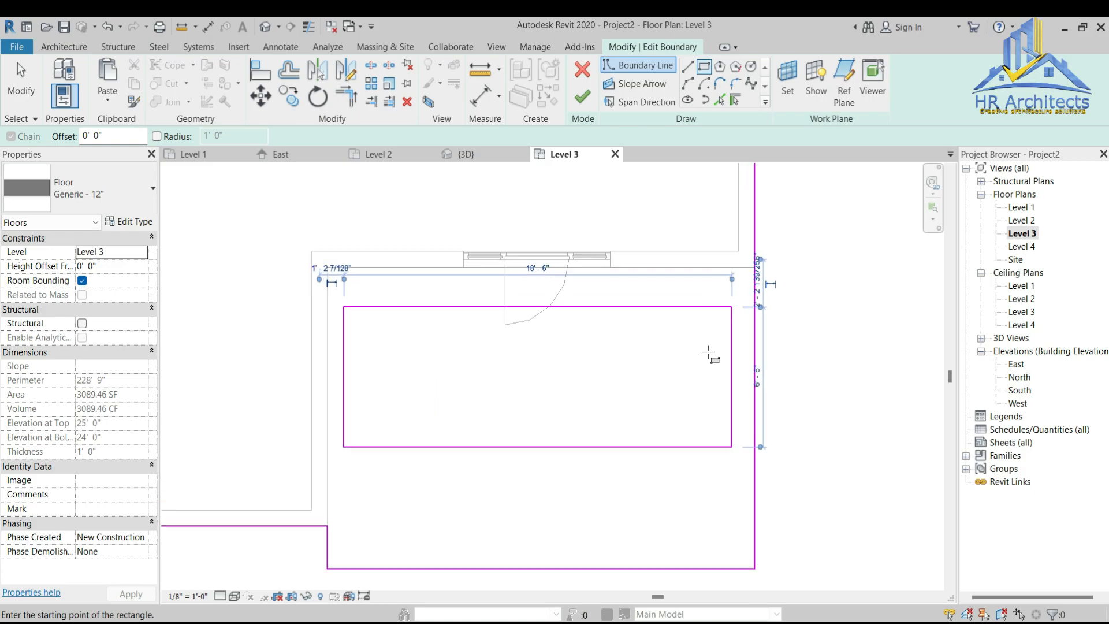
click(716, 311)
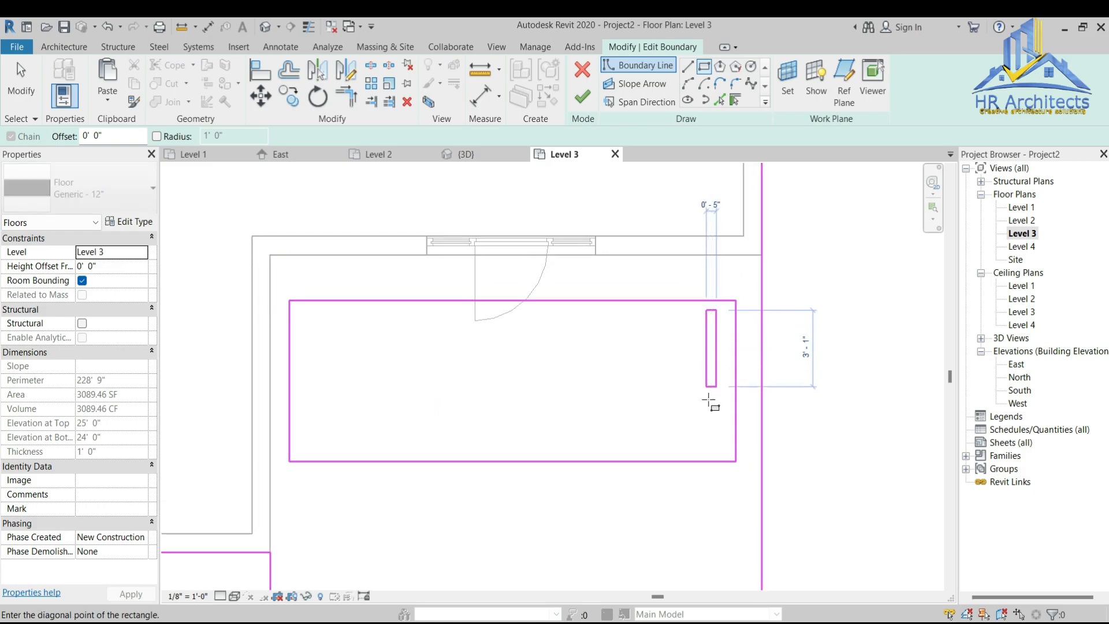
click(700, 446)
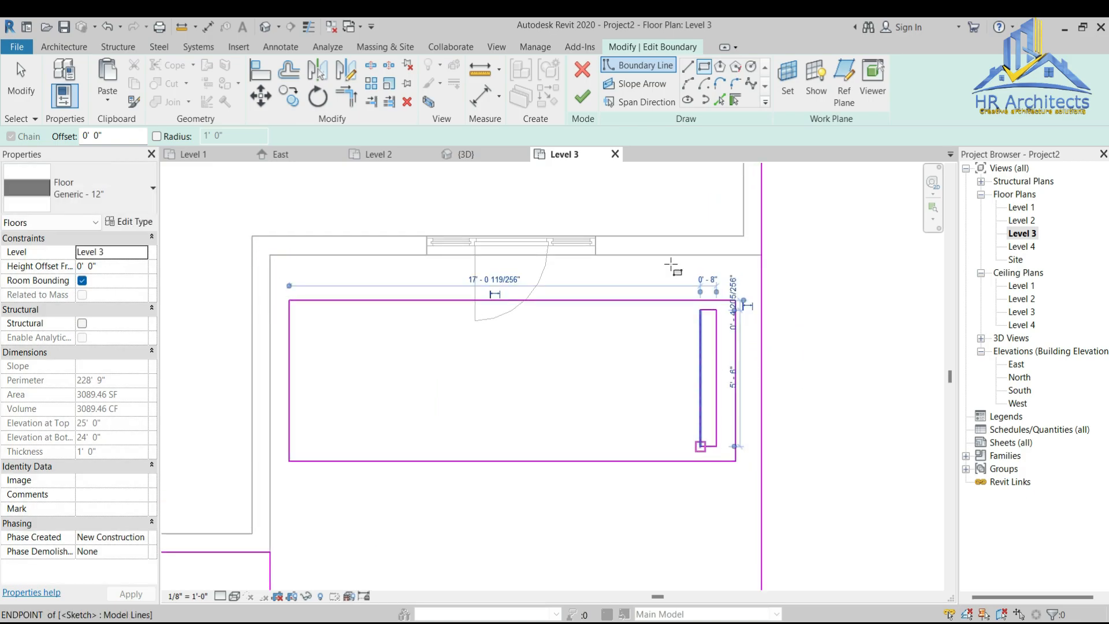
key(Escape)
Step: Copy the slat rectangle nine times in a row across the opening, spaced about 1'-9" apart
mouse_move(722, 309)
mouse_down()
mouse_move(673, 440)
mouse_move(674, 465)
mouse_up()
click(289, 98)
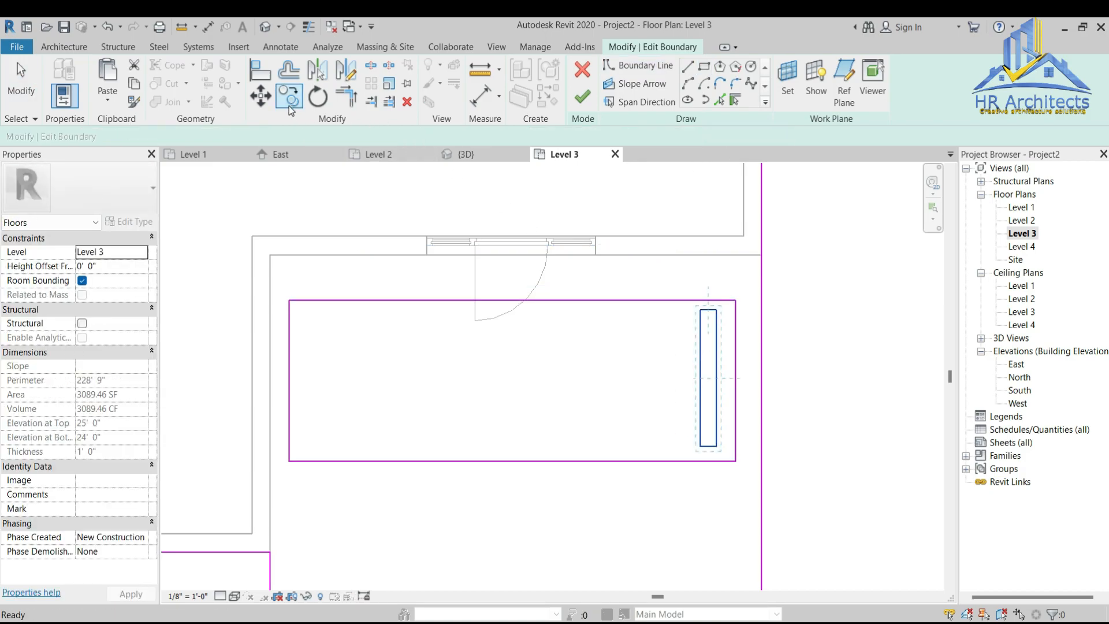
click(708, 447)
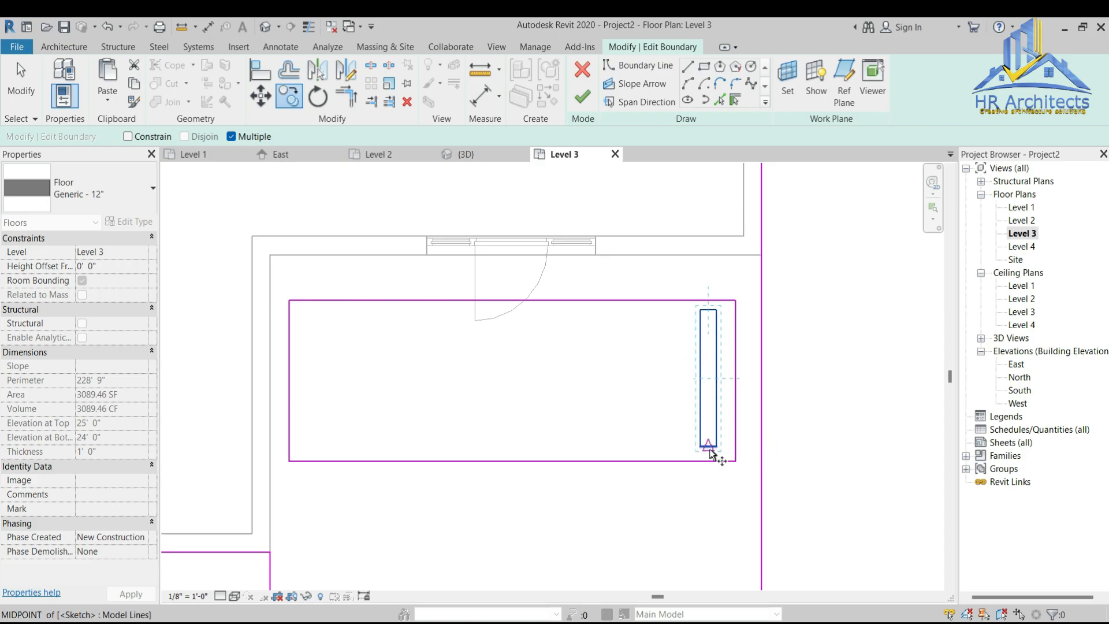
click(667, 447)
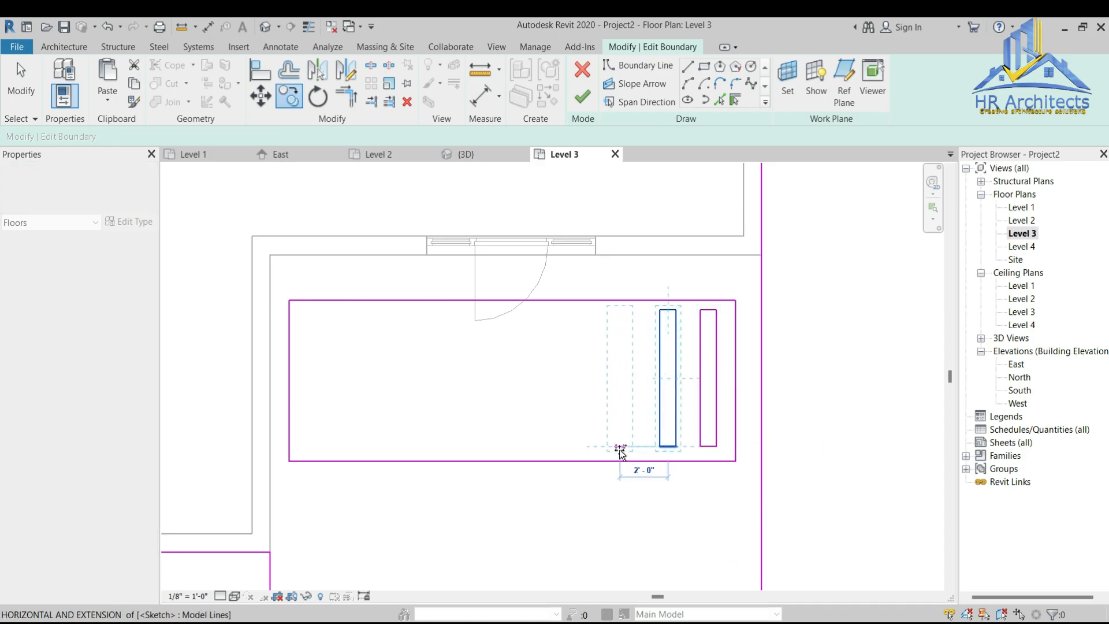
click(626, 447)
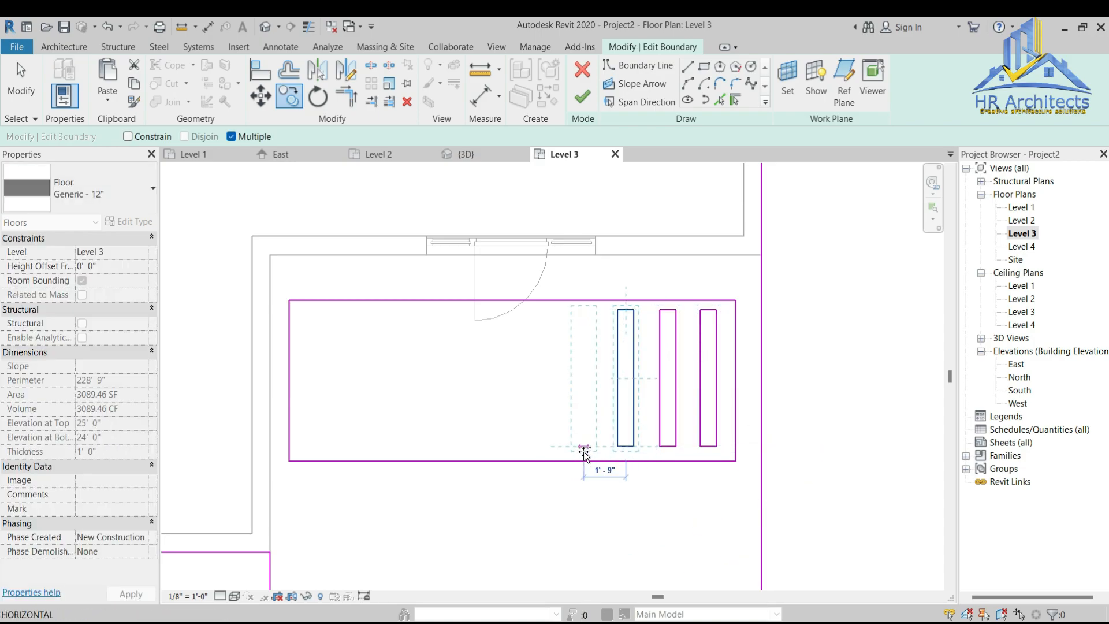
click(584, 448)
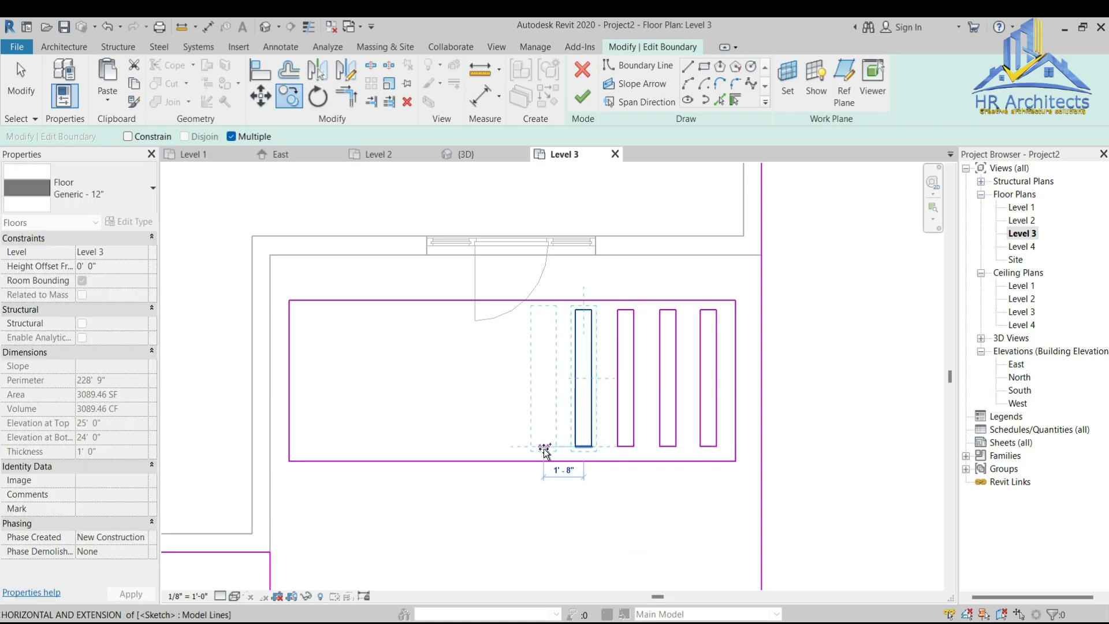
click(501, 449)
click(459, 448)
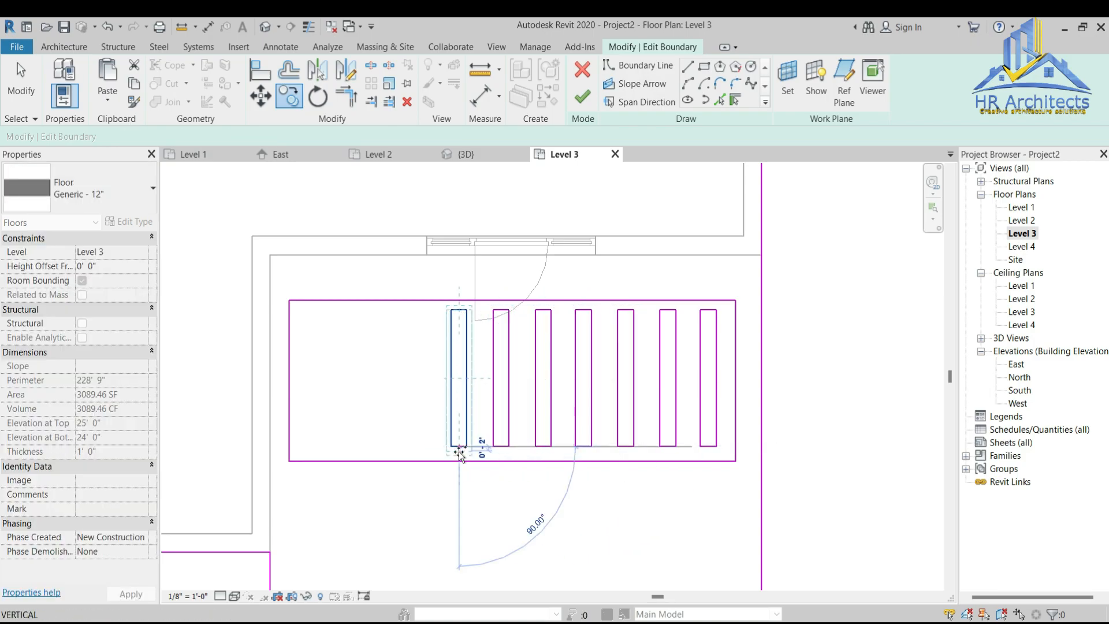
click(419, 448)
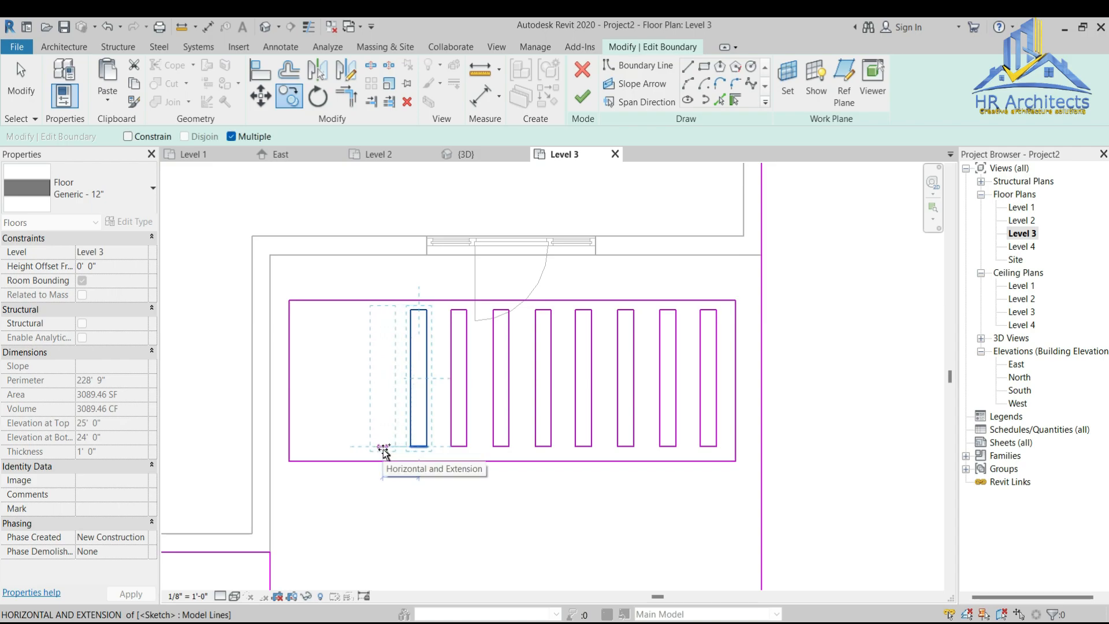
click(375, 448)
click(334, 448)
key(Escape)
key(Escape)
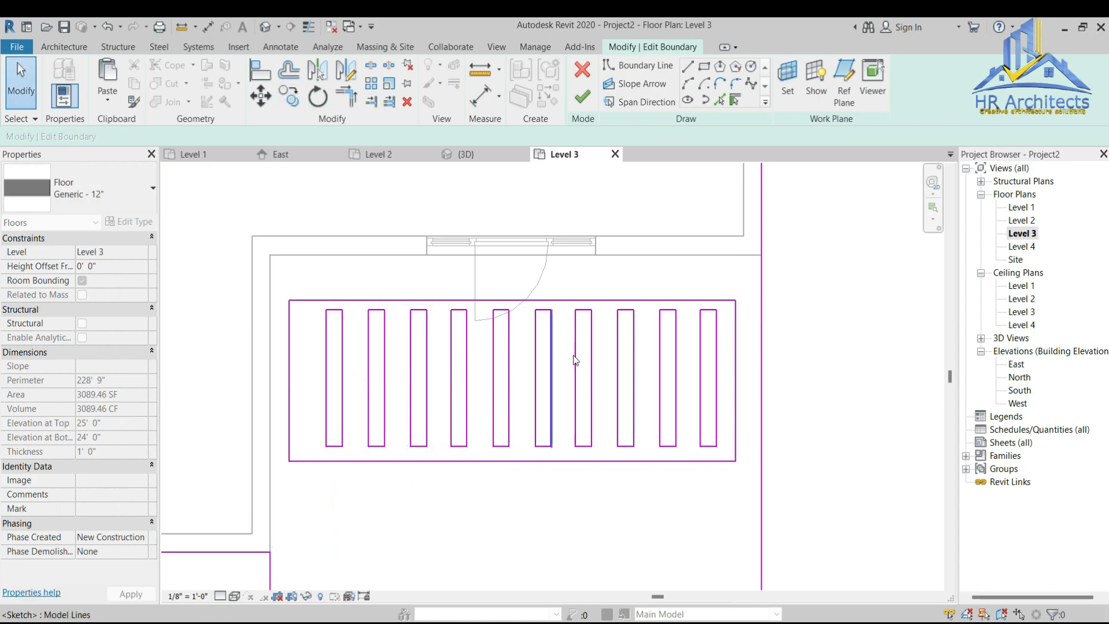
Step: Shift all ten slat rectangles slightly left inside the opening and finish the floor boundary edit
drag(729, 300, 729, 353)
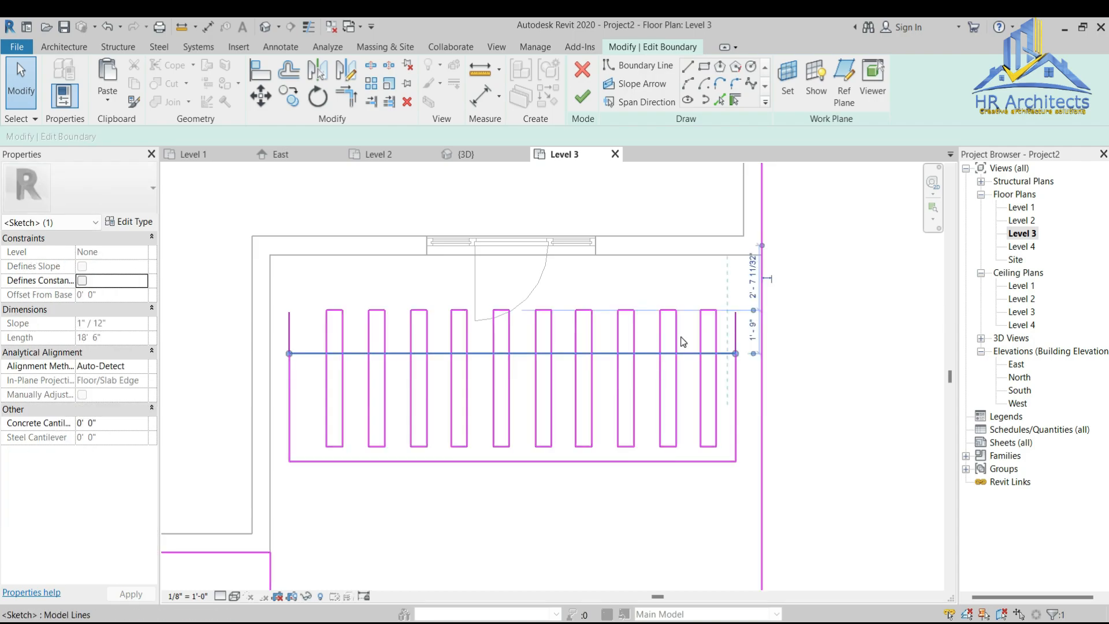
key(ctrl+z)
drag(725, 306, 325, 455)
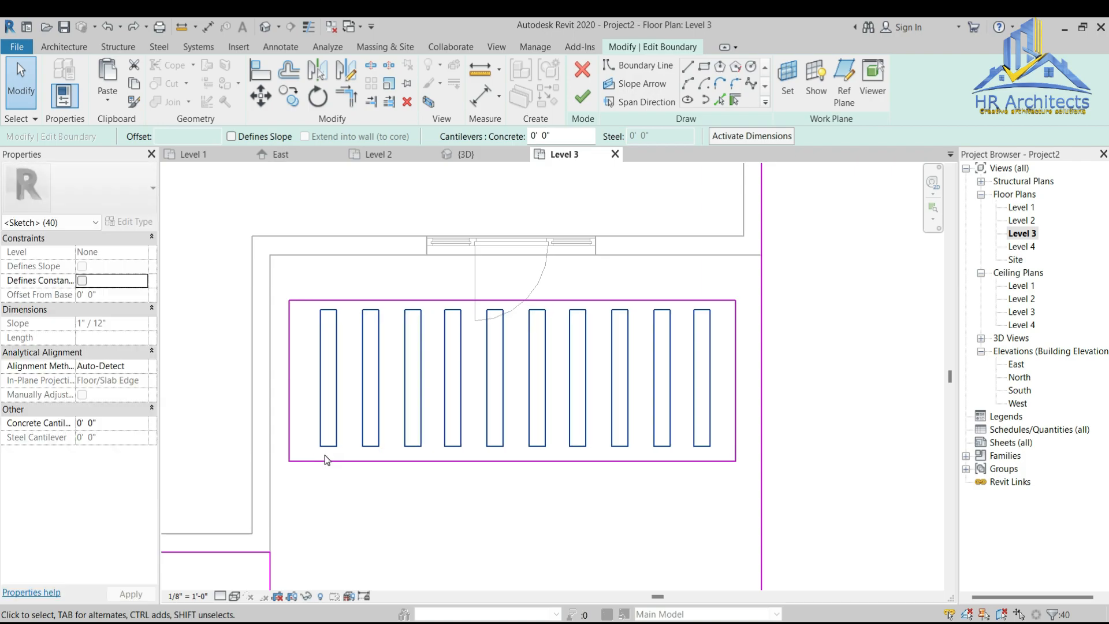
click(581, 98)
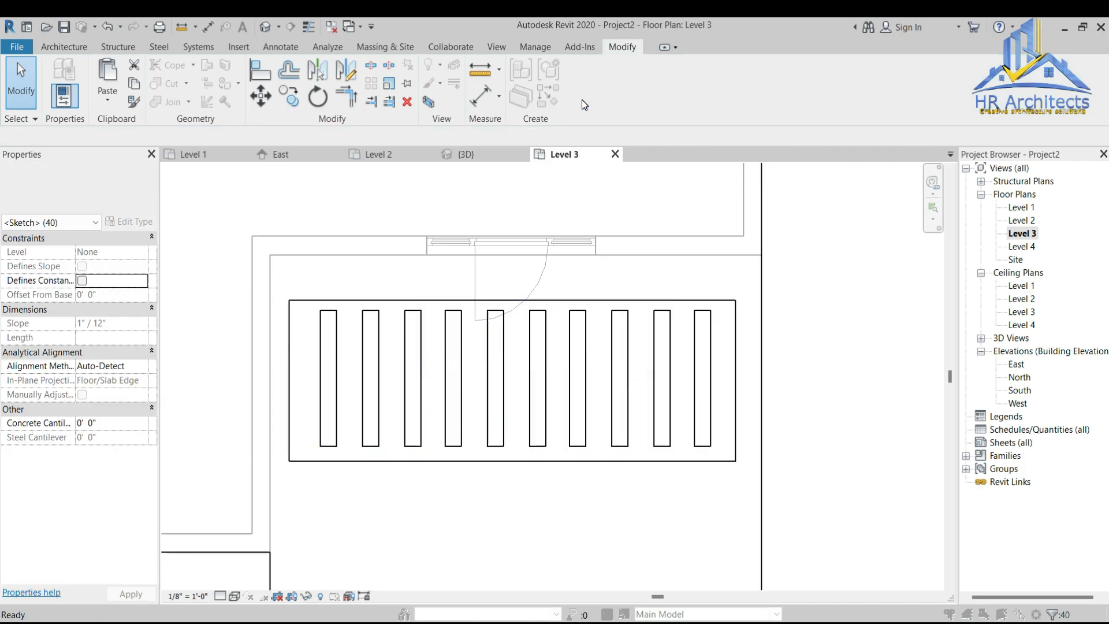
Step: Examine the slatted opening in the Level 3 floor from above in the 3D view
click(589, 336)
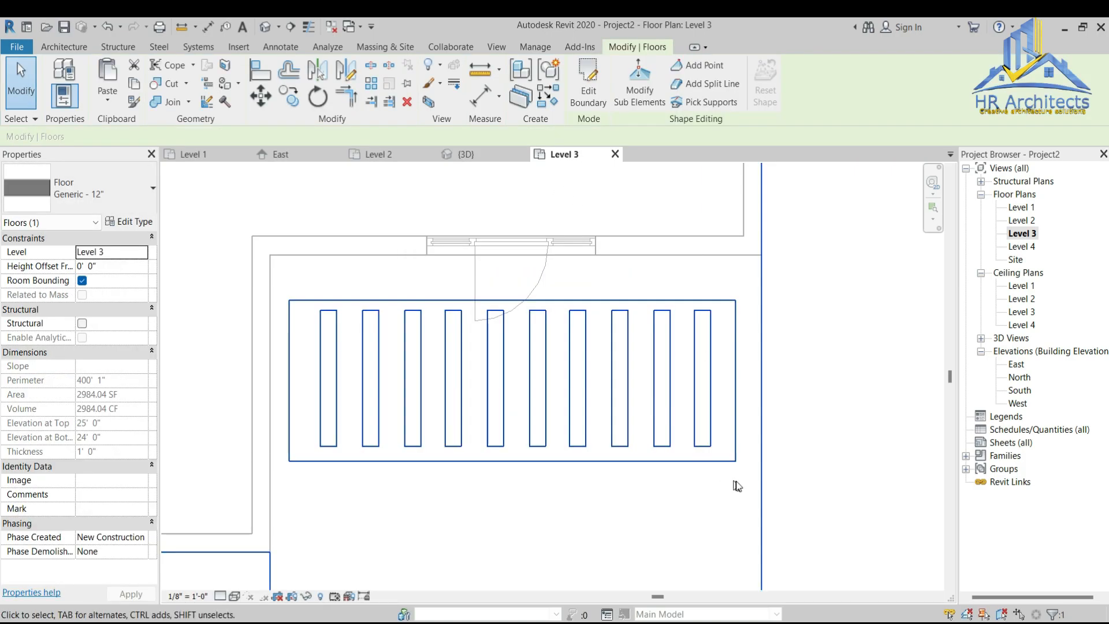
click(486, 157)
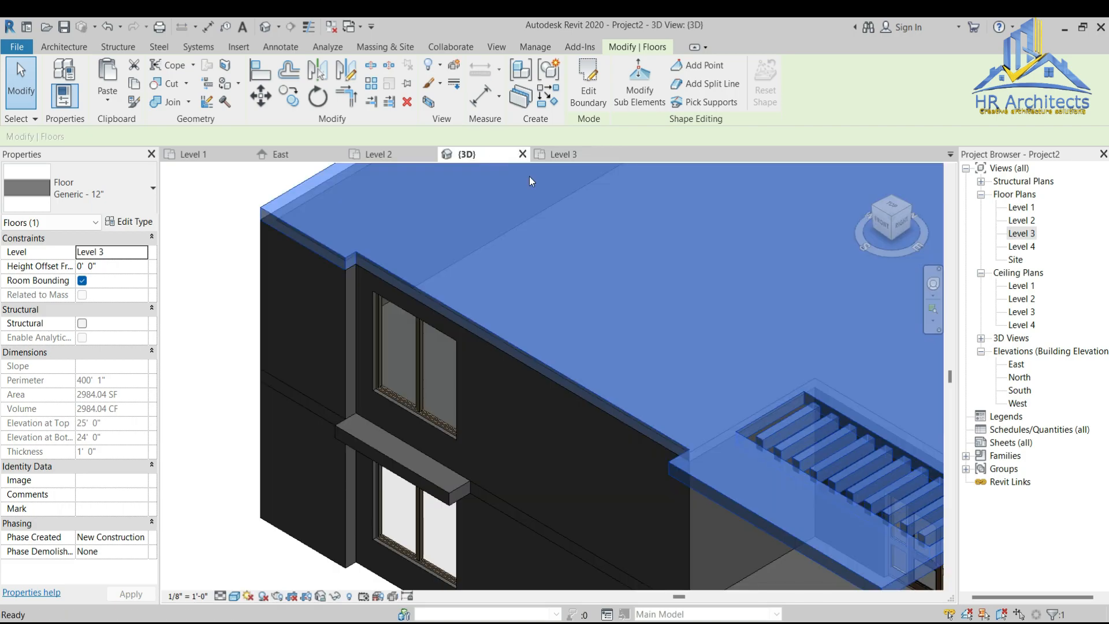
key(Escape)
scroll(736, 466, up, 3)
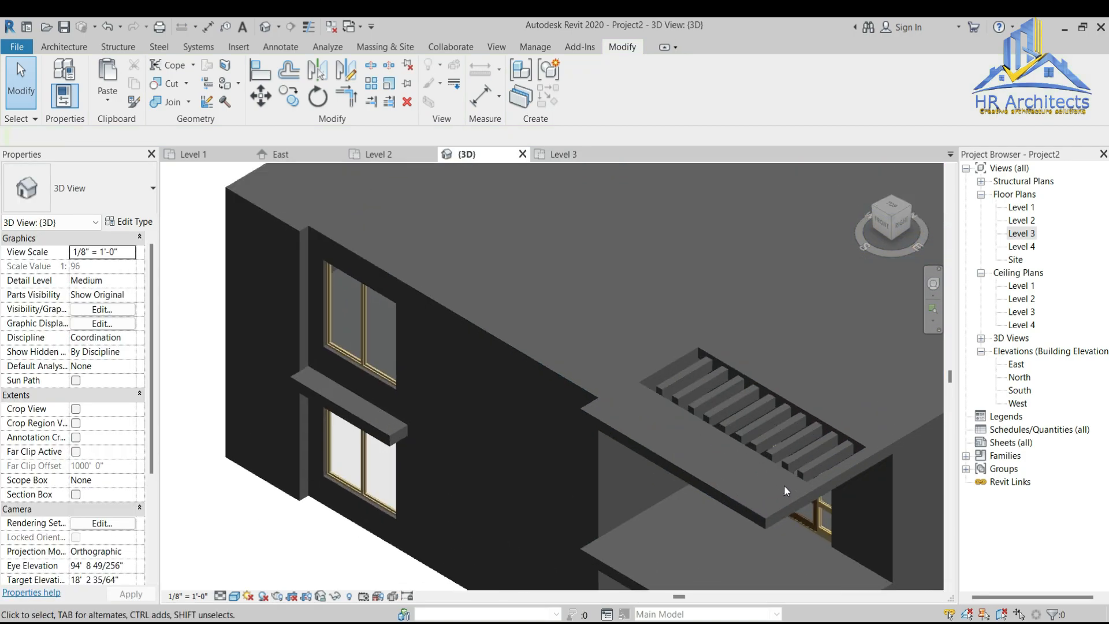
scroll(856, 475, up, 3)
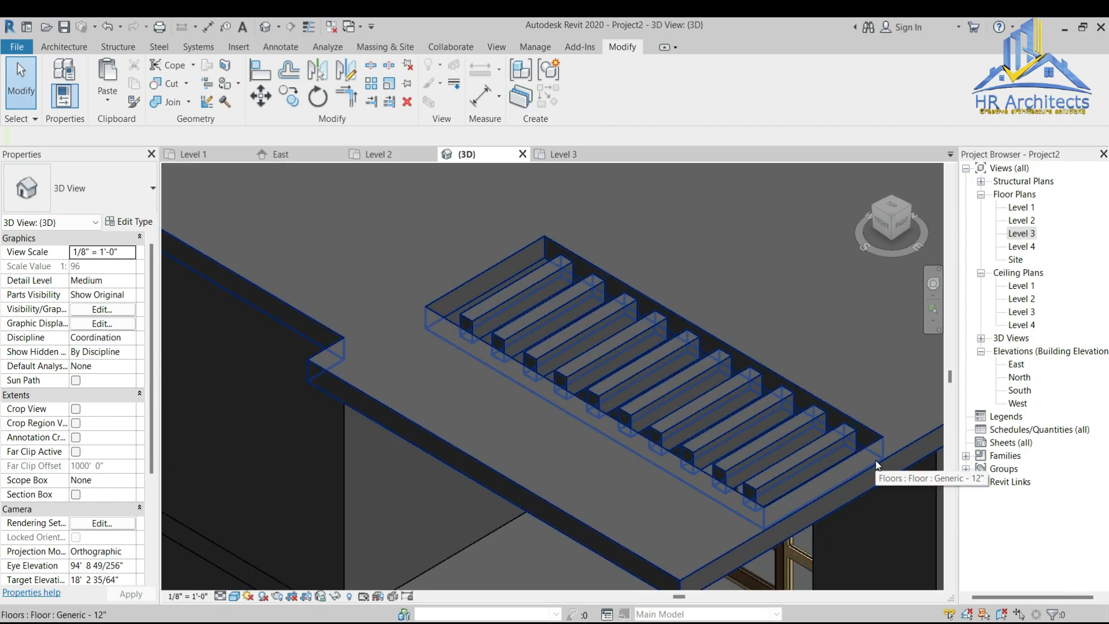
drag(882, 237, 800, 292)
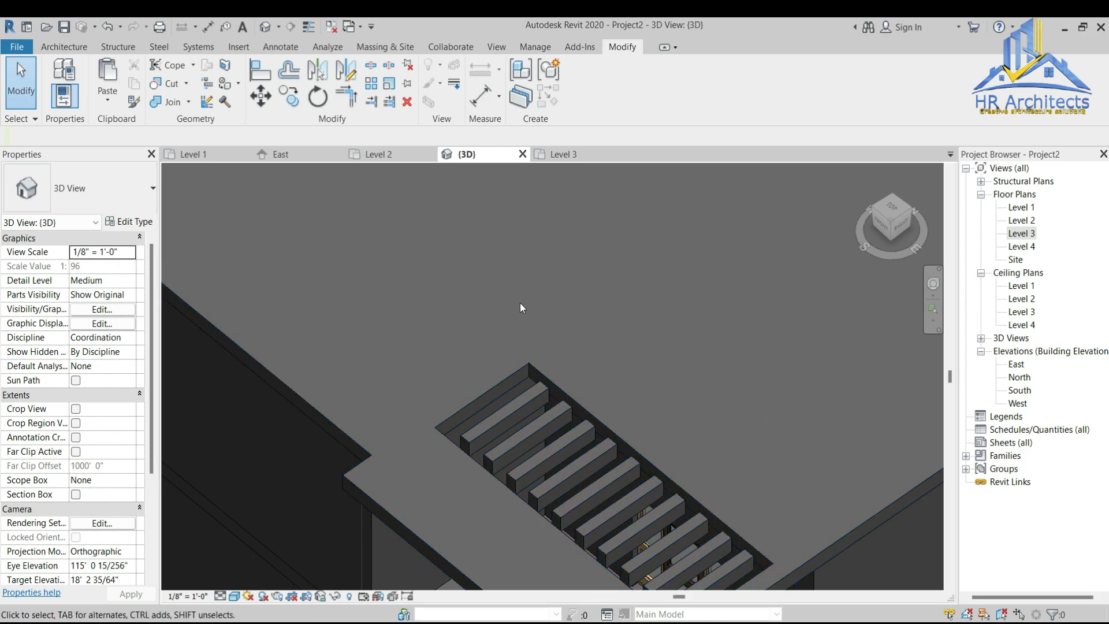
Step: Open the Level 3 floor's boundary sketch for editing in the Level 3 plan
click(553, 156)
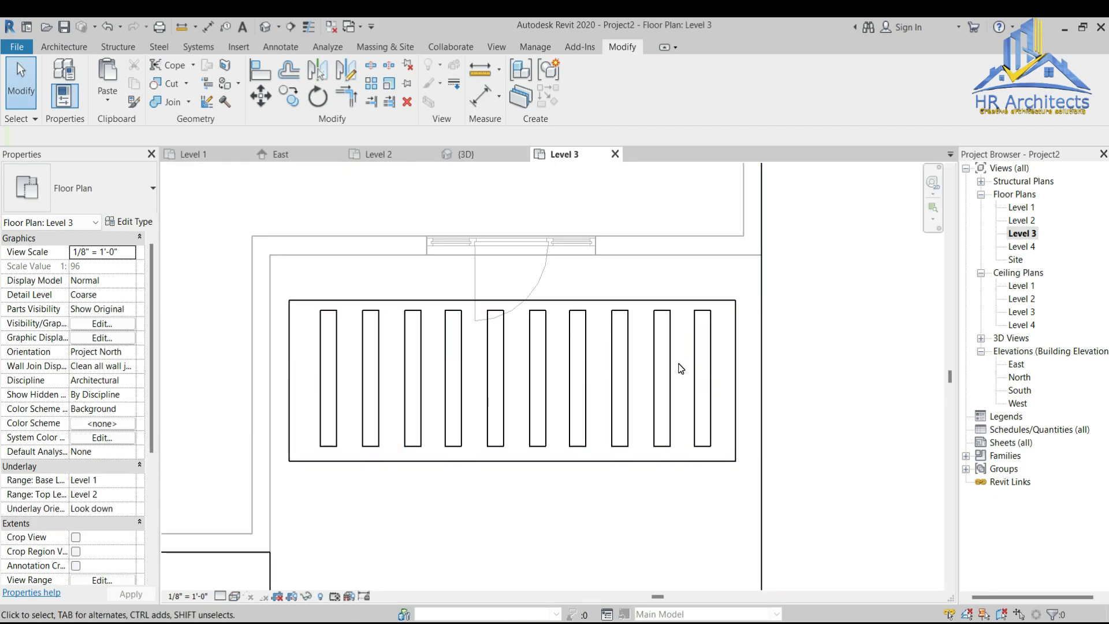
double_click(715, 354)
scroll(711, 363, up, 3)
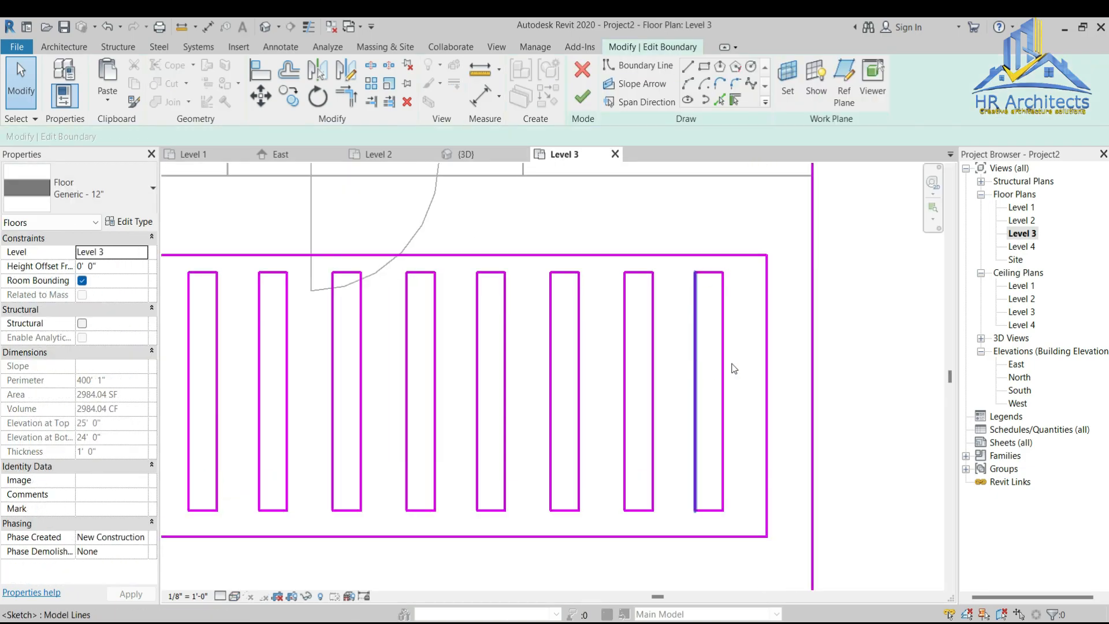
Step: Try to remove the rightmost slat's short edges and stretch its long sides to the opening's edges, finishing the boundary
click(709, 272)
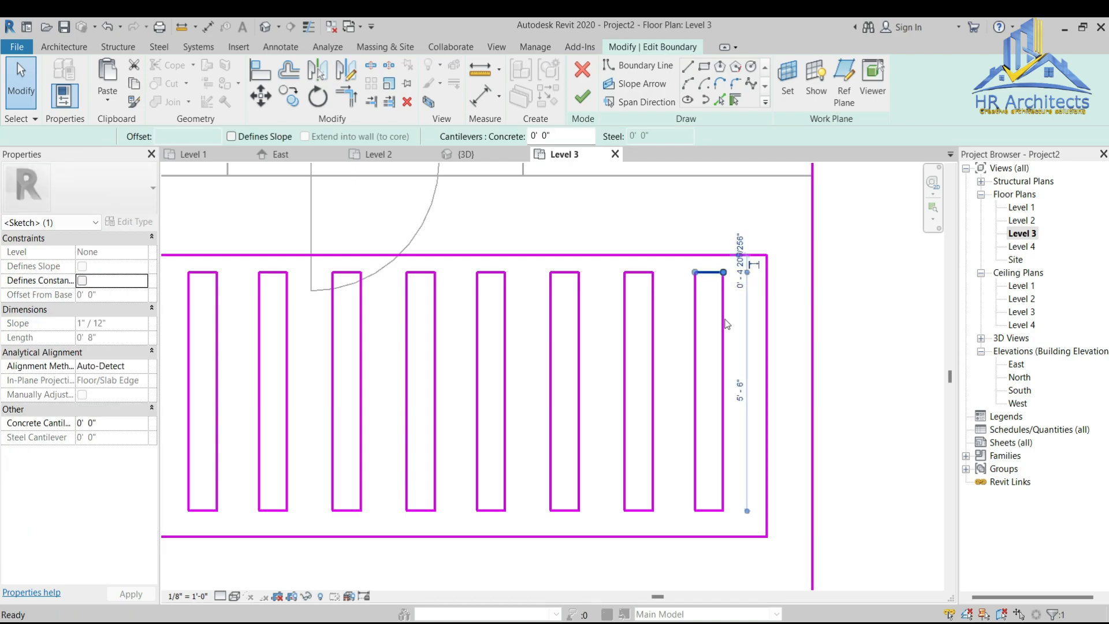
key(Delete)
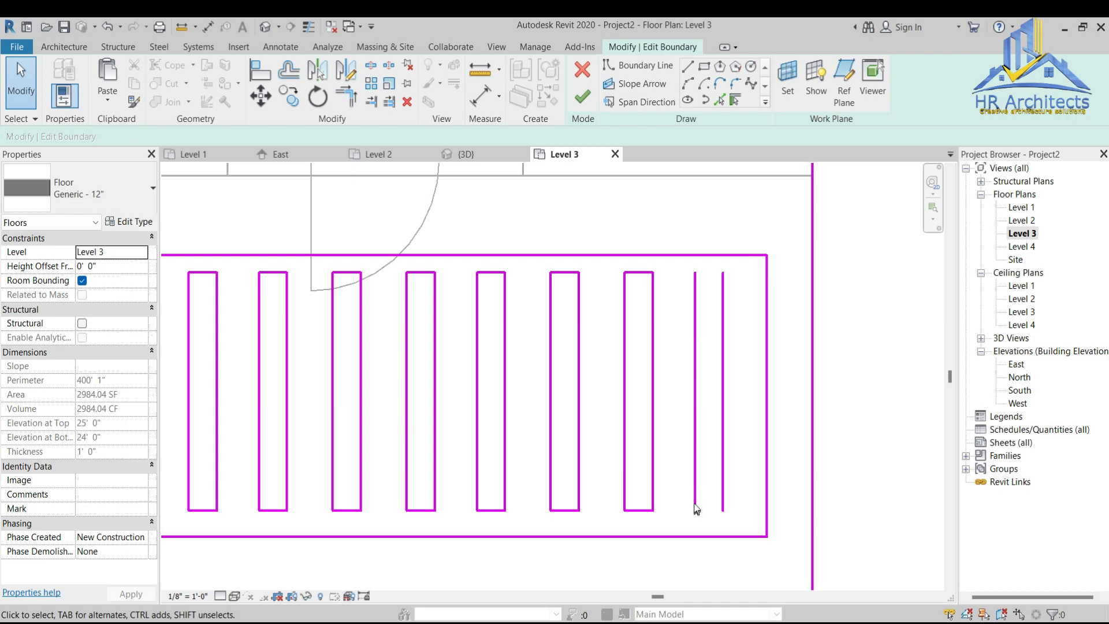
click(695, 506)
mouse_move(695, 510)
mouse_down()
mouse_move(695, 536)
mouse_move(723, 536)
mouse_up()
click(722, 508)
mouse_move(723, 271)
mouse_down()
mouse_move(723, 254)
mouse_move(695, 255)
mouse_up()
click(695, 301)
click(571, 97)
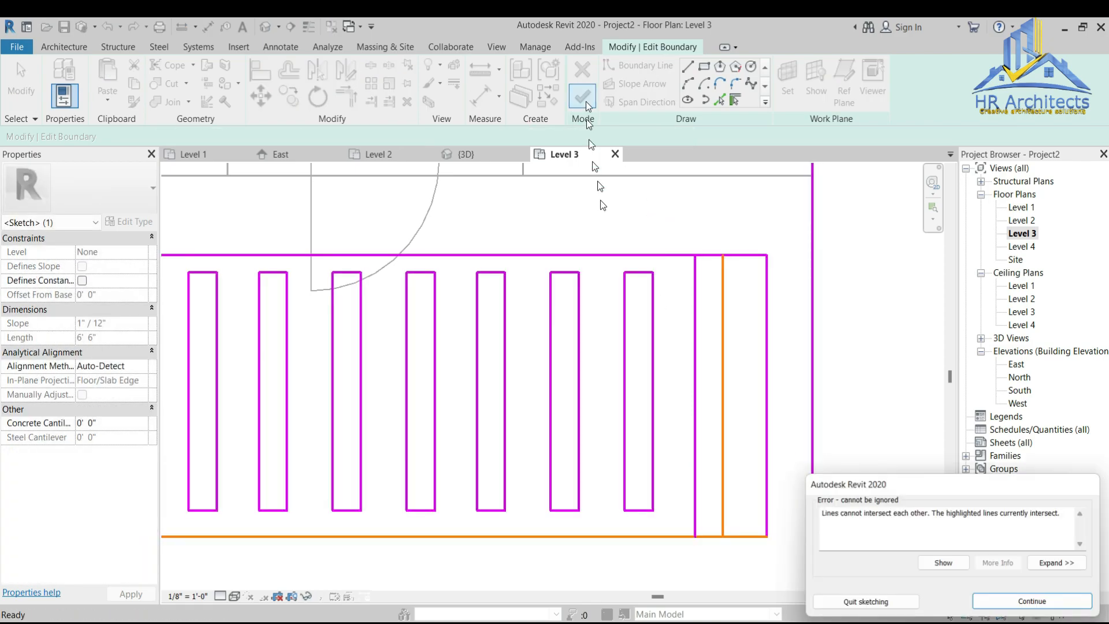
click(864, 594)
Step: Delete all ten slat outlines inside the rectangular opening and finish the floor boundary edit
scroll(745, 373, down, 2)
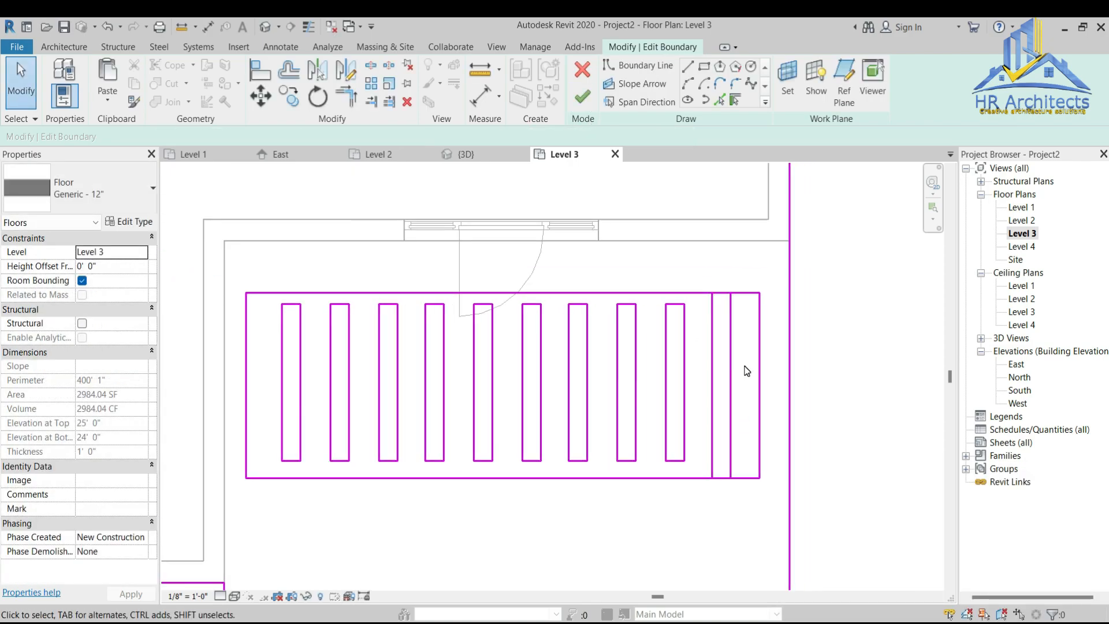
mouse_move(741, 315)
mouse_down()
mouse_move(296, 441)
mouse_move(288, 453)
mouse_up()
key(Delete)
drag(293, 349, 294, 350)
key(Delete)
drag(704, 429, 280, 473)
key(Delete)
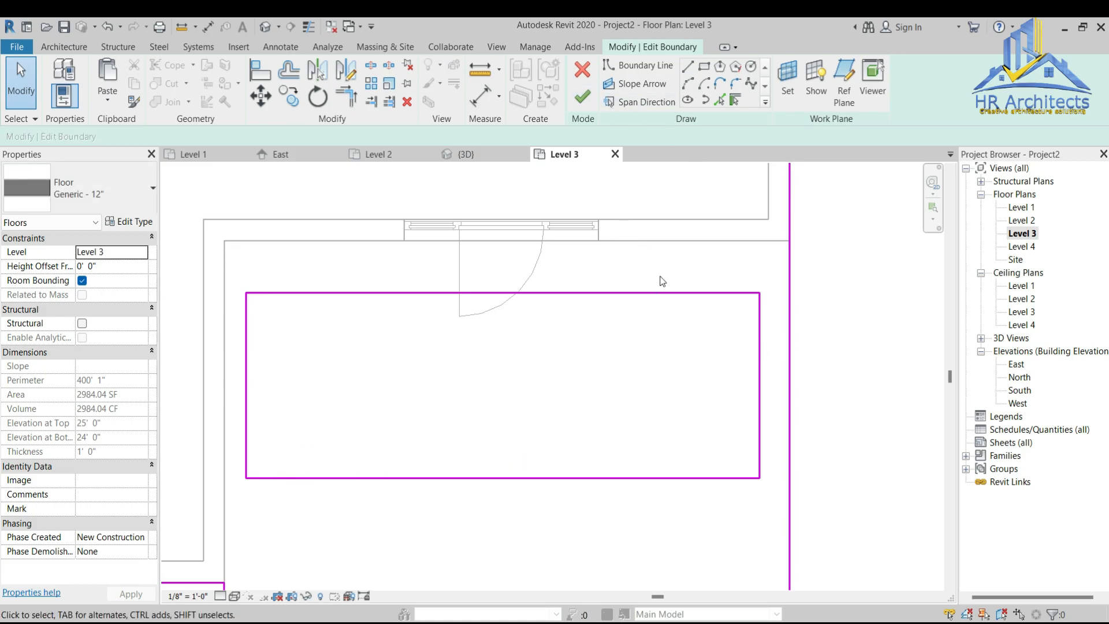
click(583, 97)
click(653, 338)
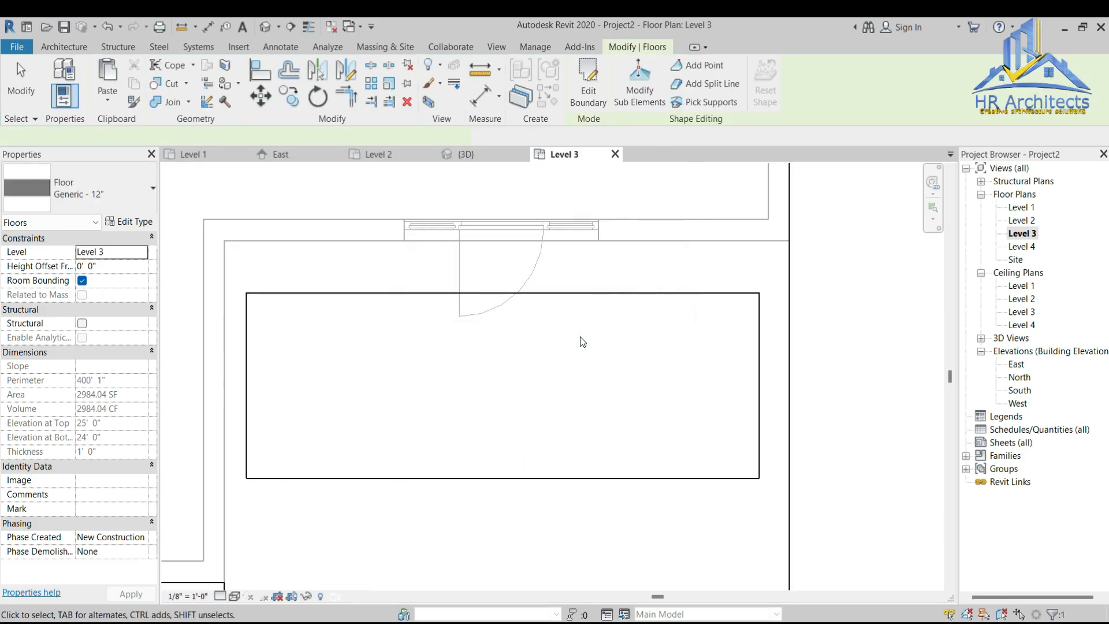
click(876, 385)
Step: Examine the emptied floor opening in the 3D view, looking at its long inner face from the front
click(488, 160)
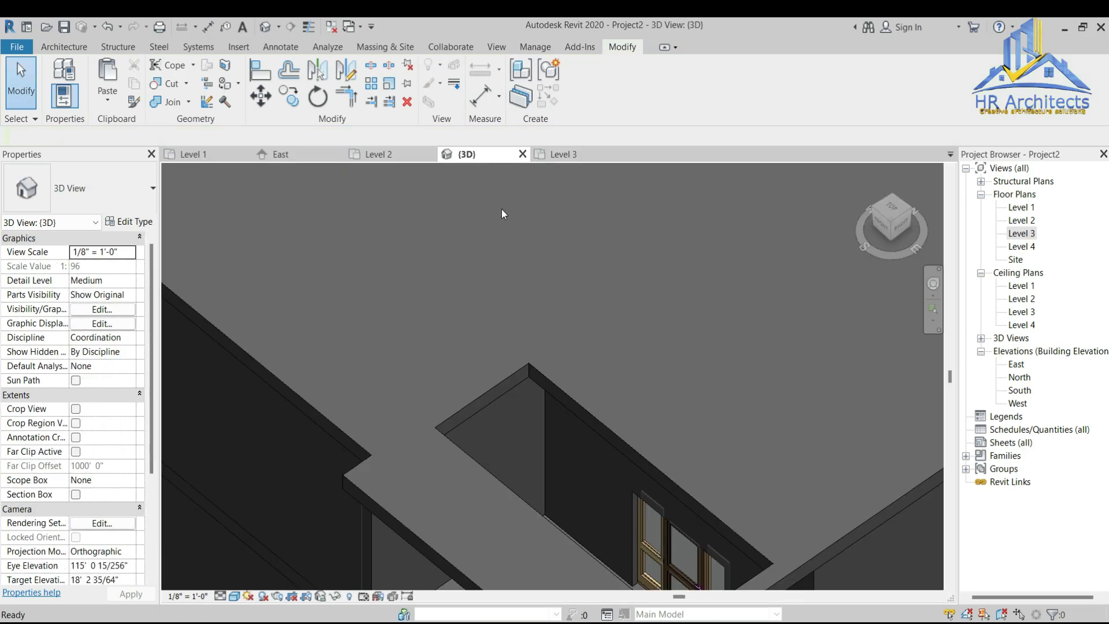
scroll(622, 448, up, 5)
scroll(622, 447, down, 6)
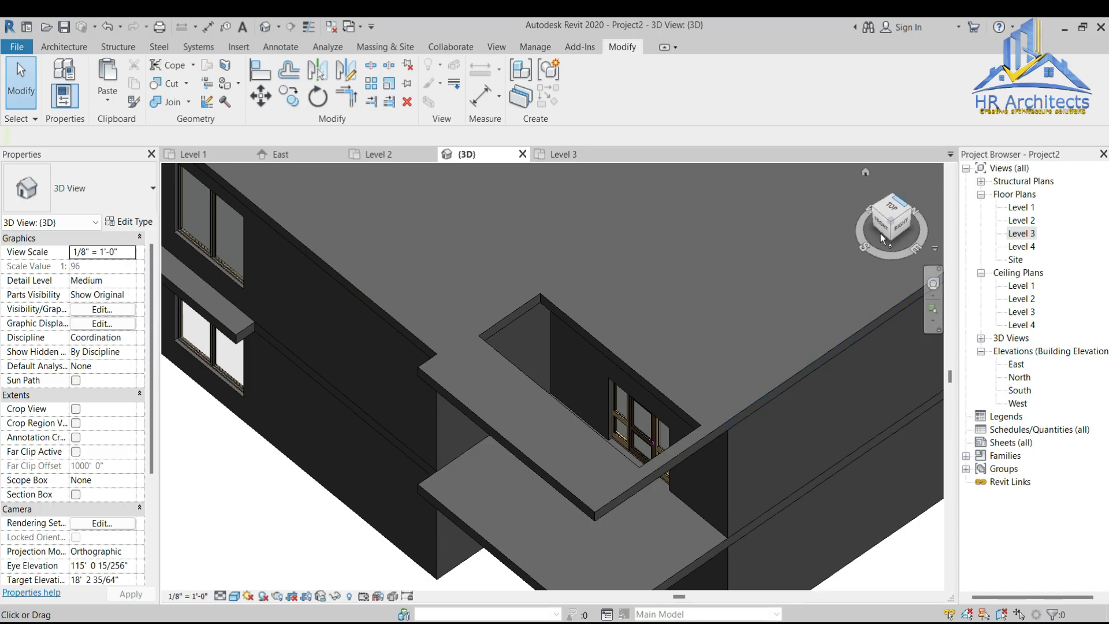
drag(898, 225, 923, 212)
scroll(728, 399, down, 3)
scroll(716, 309, up, 5)
scroll(642, 338, down, 2)
scroll(843, 368, up, 4)
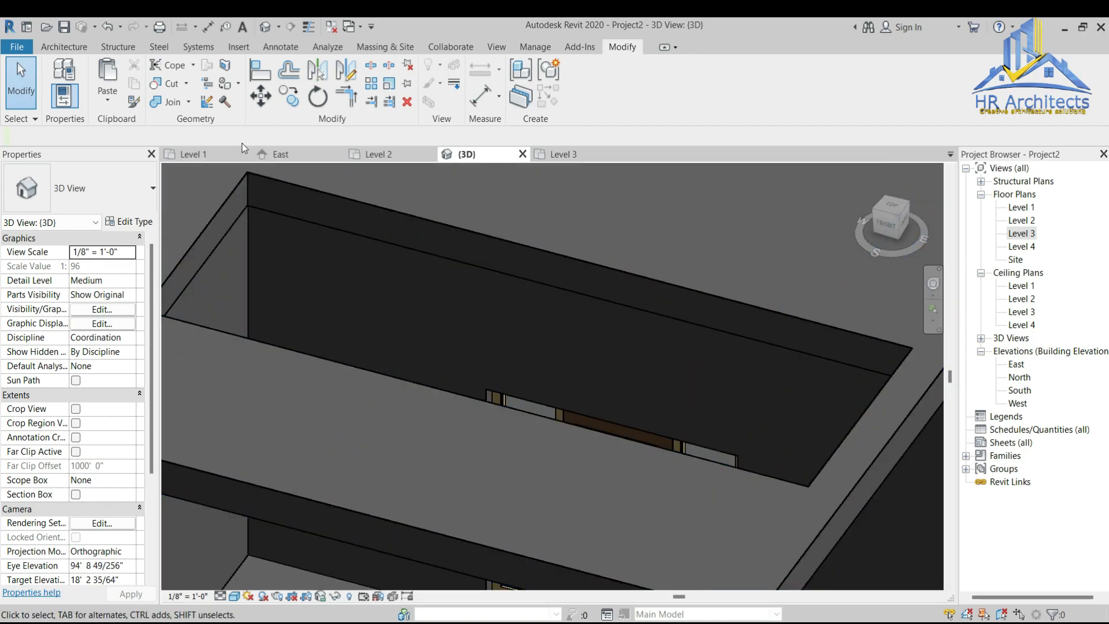
Step: Create an in-place component in the Generic Models category and start an extrusion
click(60, 48)
click(170, 103)
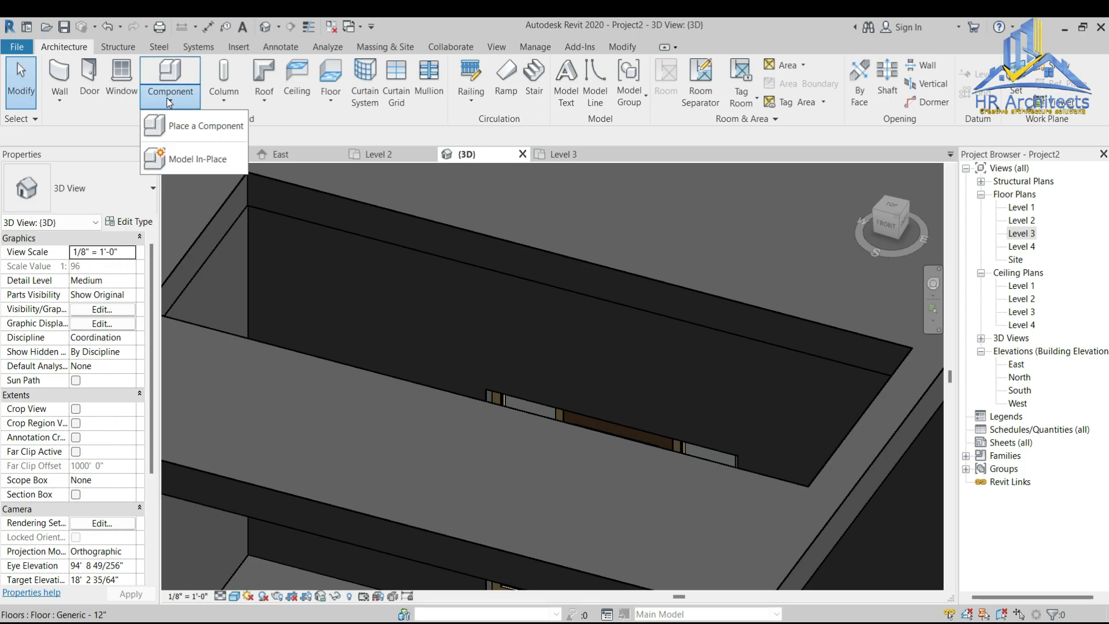
click(181, 125)
key(Escape)
click(170, 103)
click(177, 154)
click(477, 264)
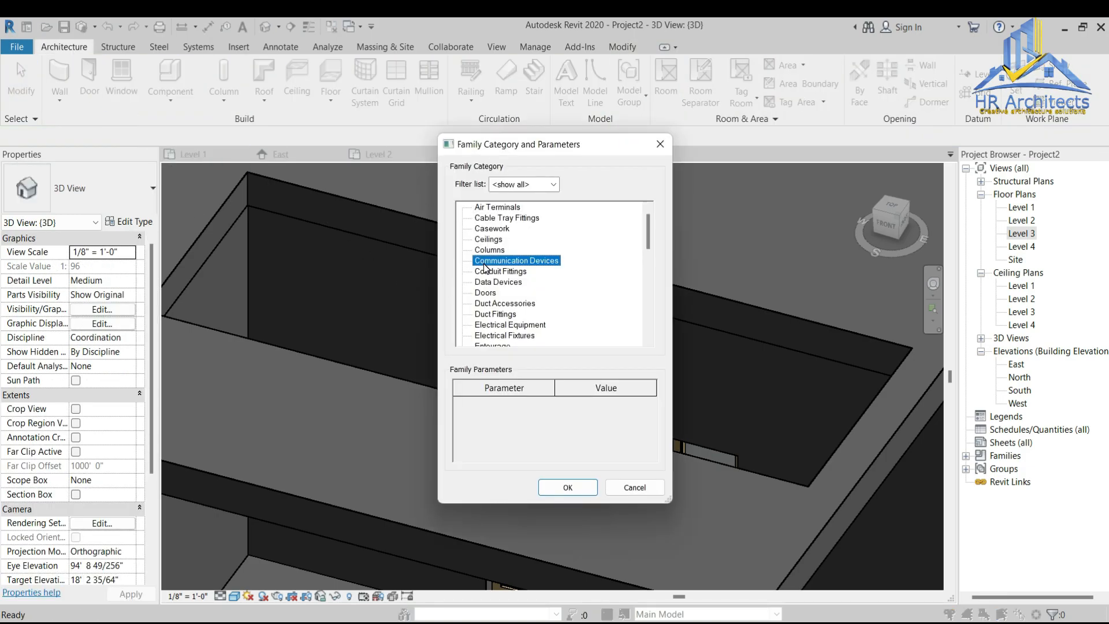
key(g)
click(557, 485)
click(545, 354)
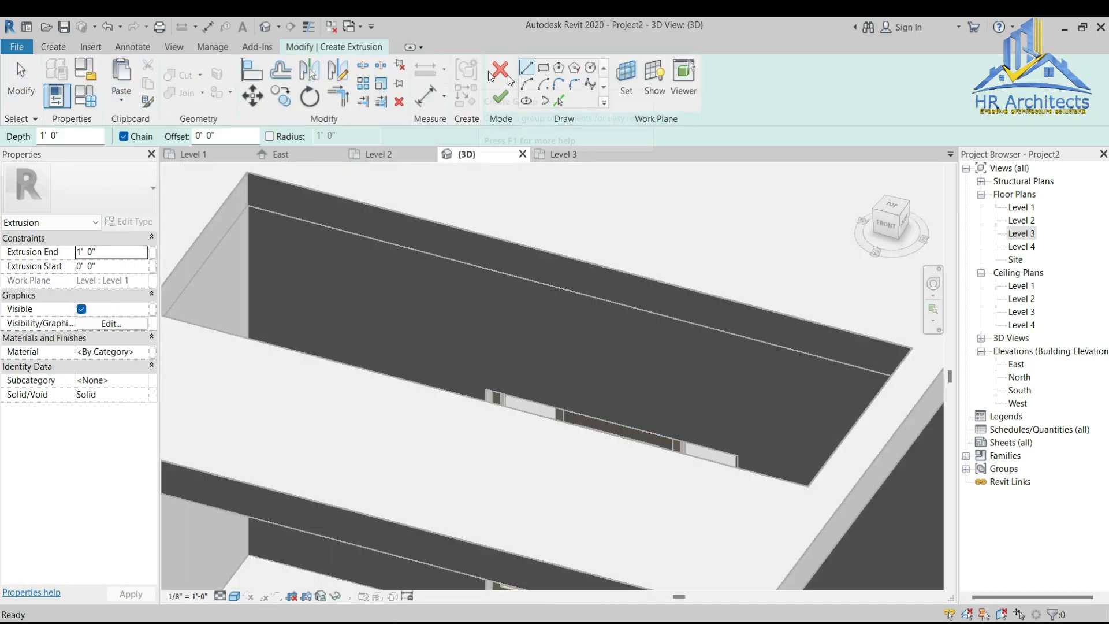
Step: Set the extrusion's work plane by picking the floor opening's long inner face on the door side
click(626, 81)
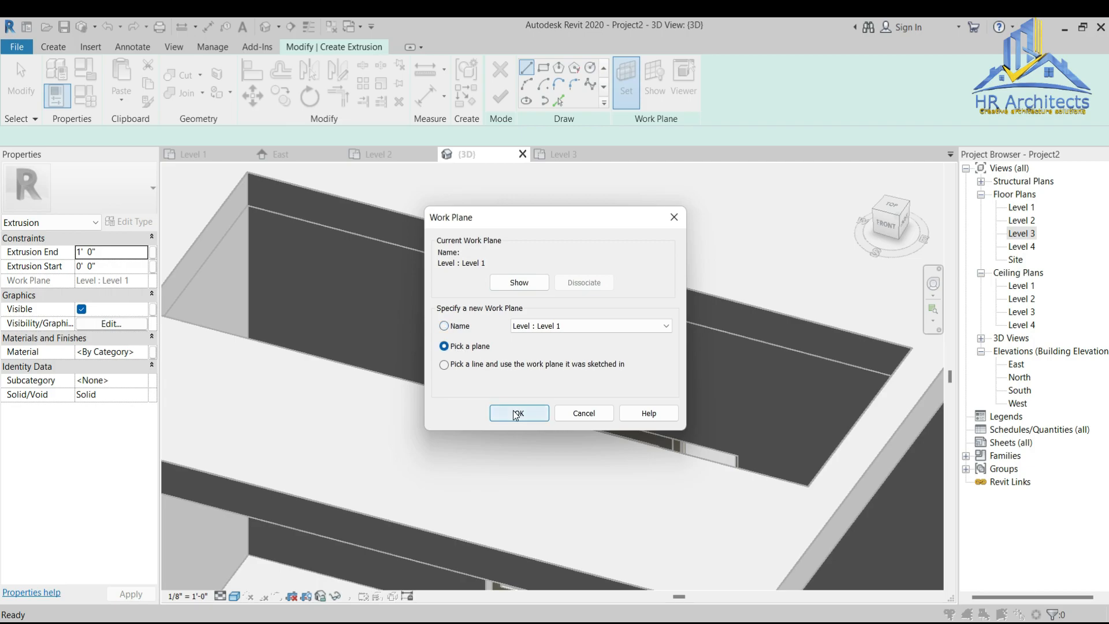
click(517, 413)
click(448, 231)
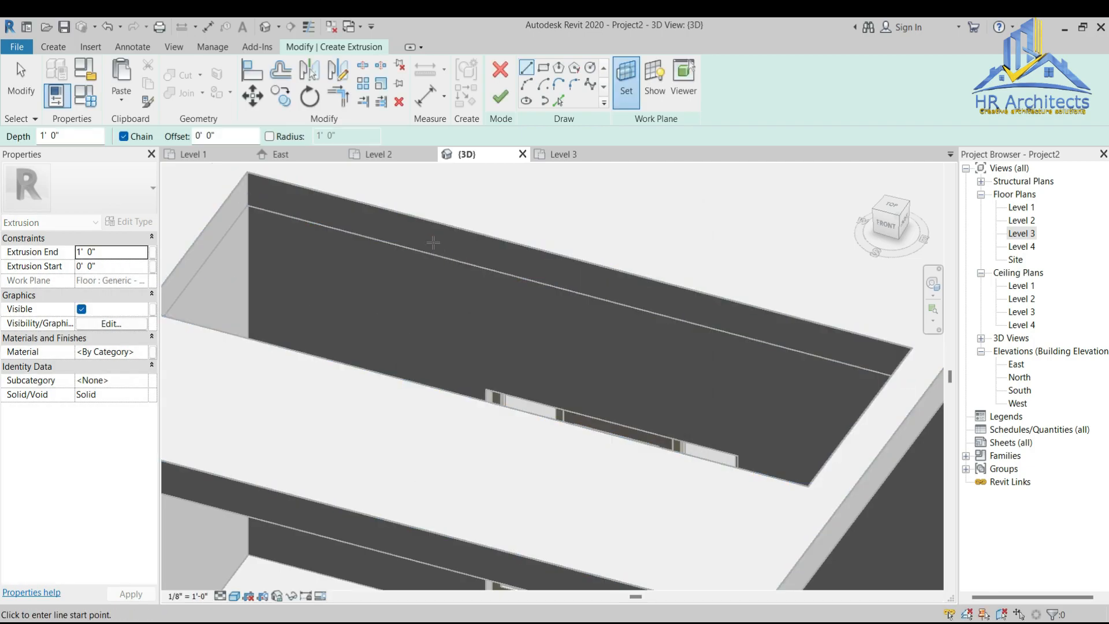
Step: Sketch a rectangle about 0'-9" wide near the left end of the opening's inner face and finish the extrusion with 1'-0" depth
click(543, 68)
scroll(292, 176, up, 3)
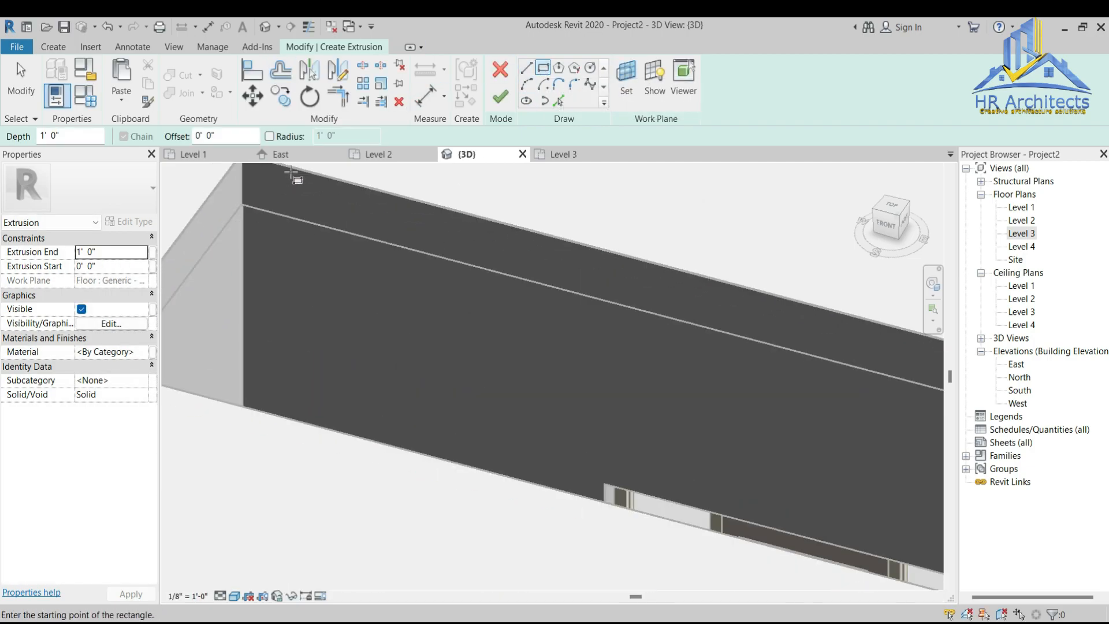
click(291, 173)
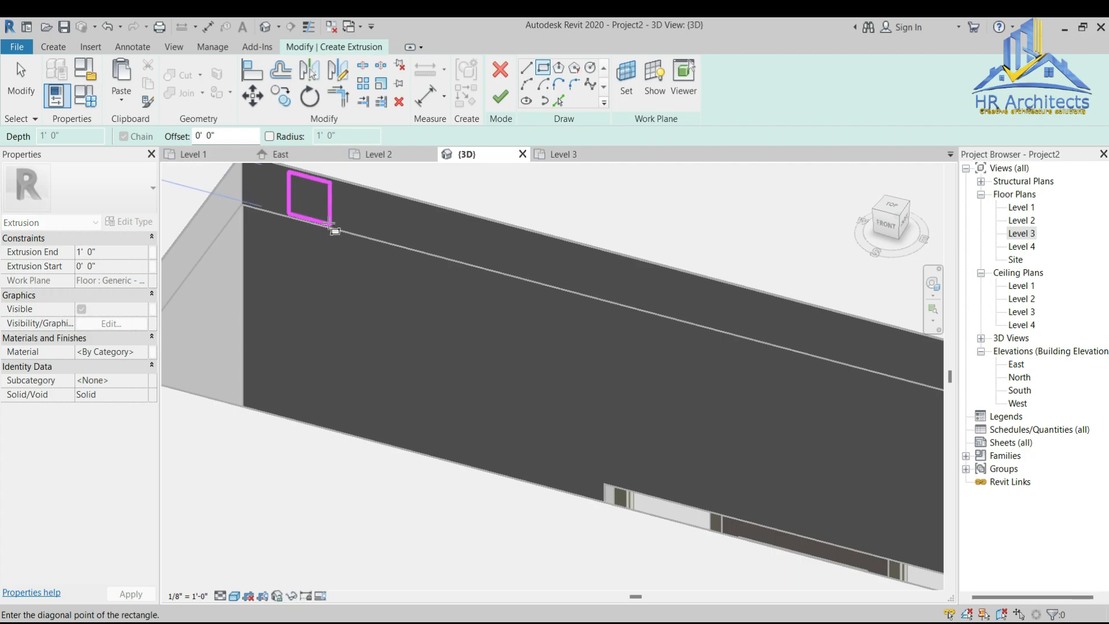
click(332, 225)
key(Escape)
key(Escape)
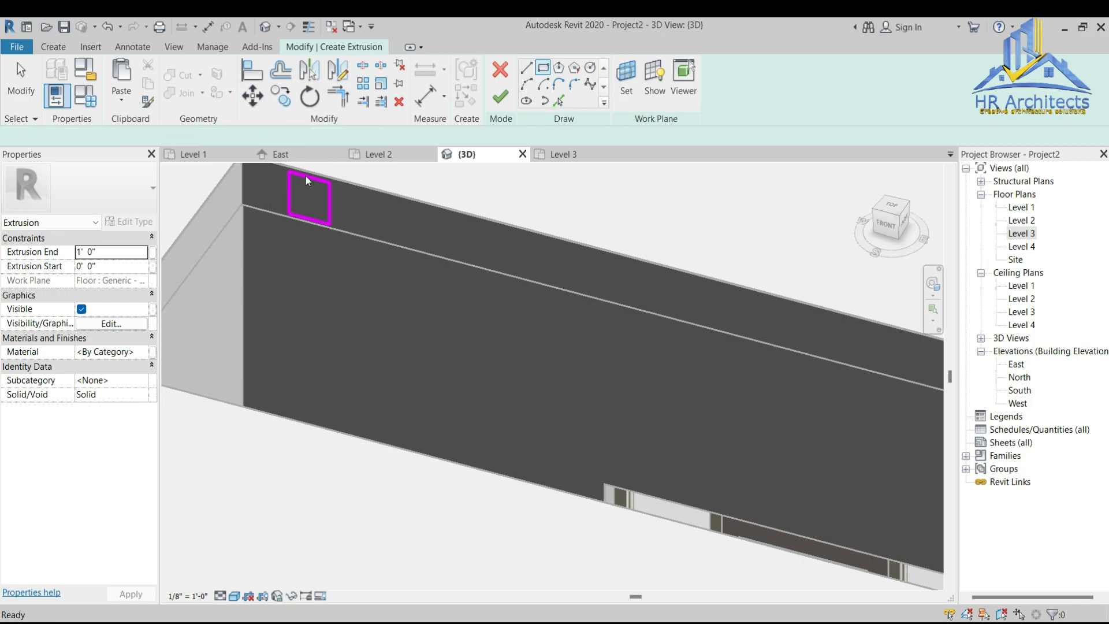
click(306, 175)
middle_drag(308, 197, 352, 203)
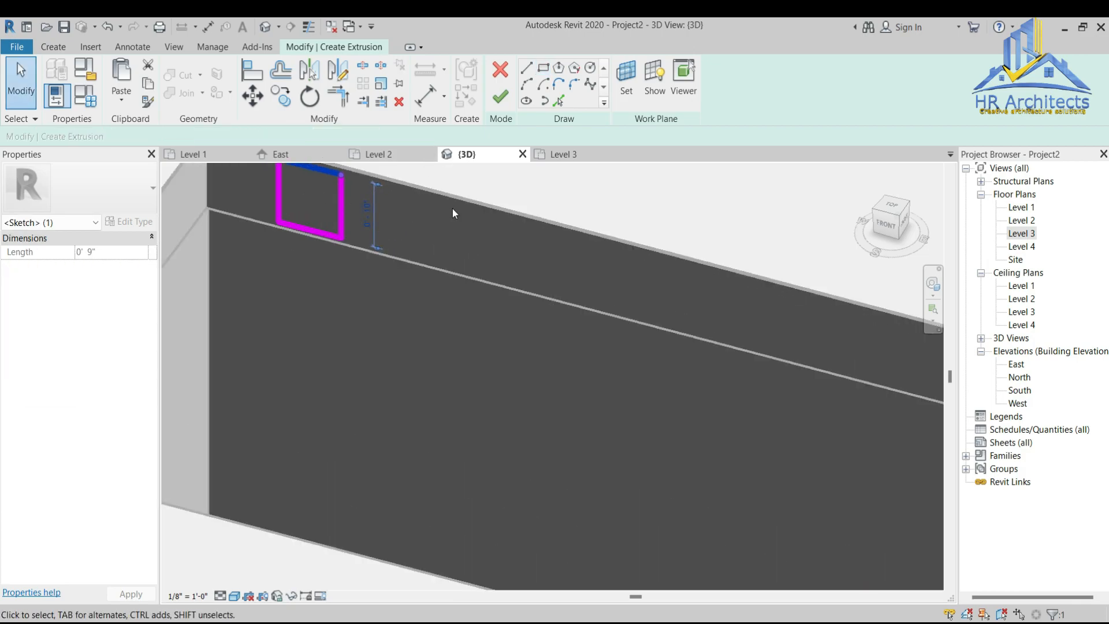
click(500, 97)
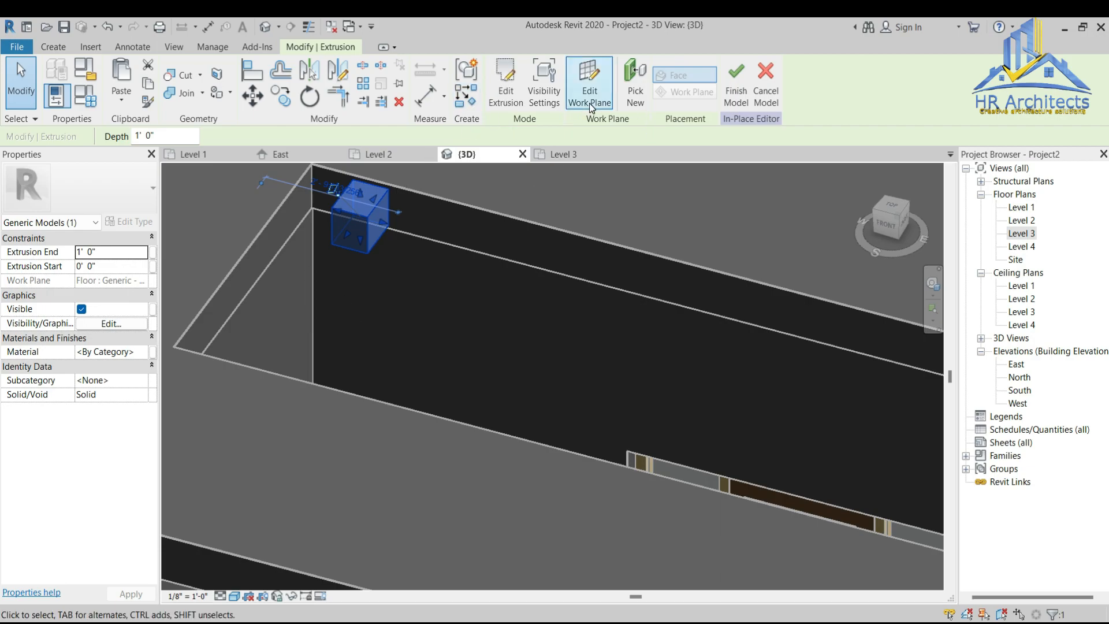
Step: Edit the extrusion sketch and copy its rectangle ten times along the inner face, constrained in line and roughly 1'-6" apart
click(505, 83)
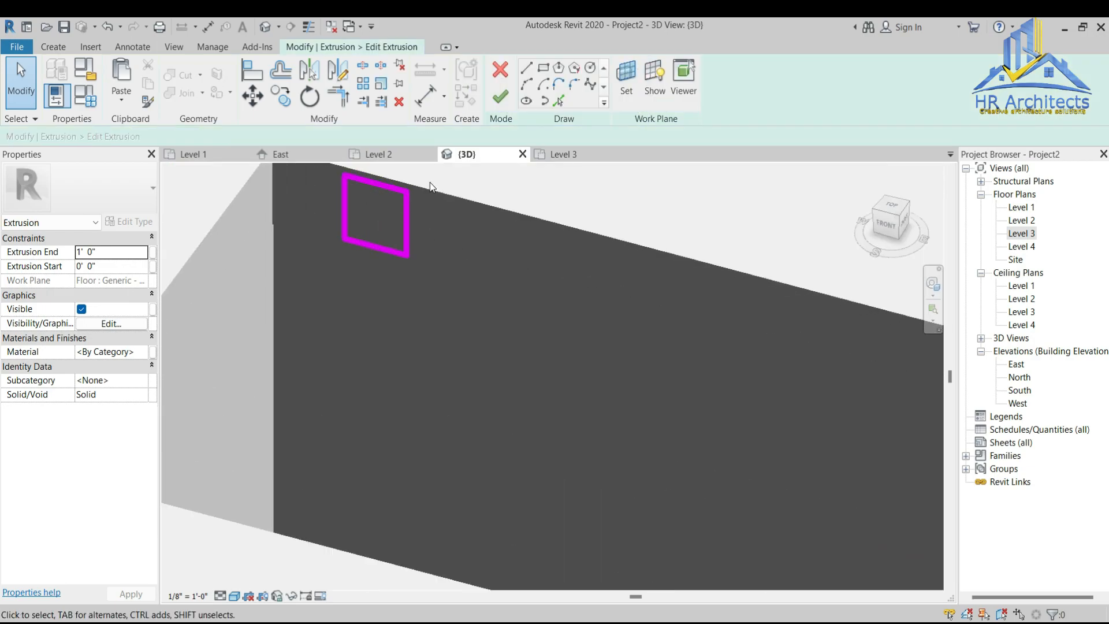
drag(303, 277, 301, 279)
click(280, 96)
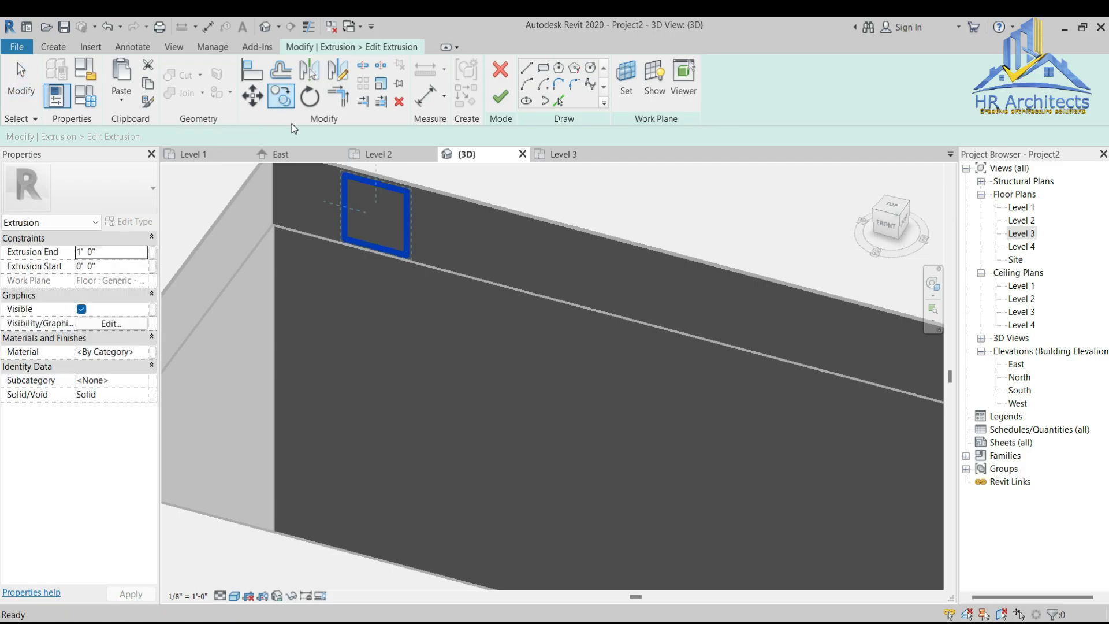
scroll(366, 196, down, 5)
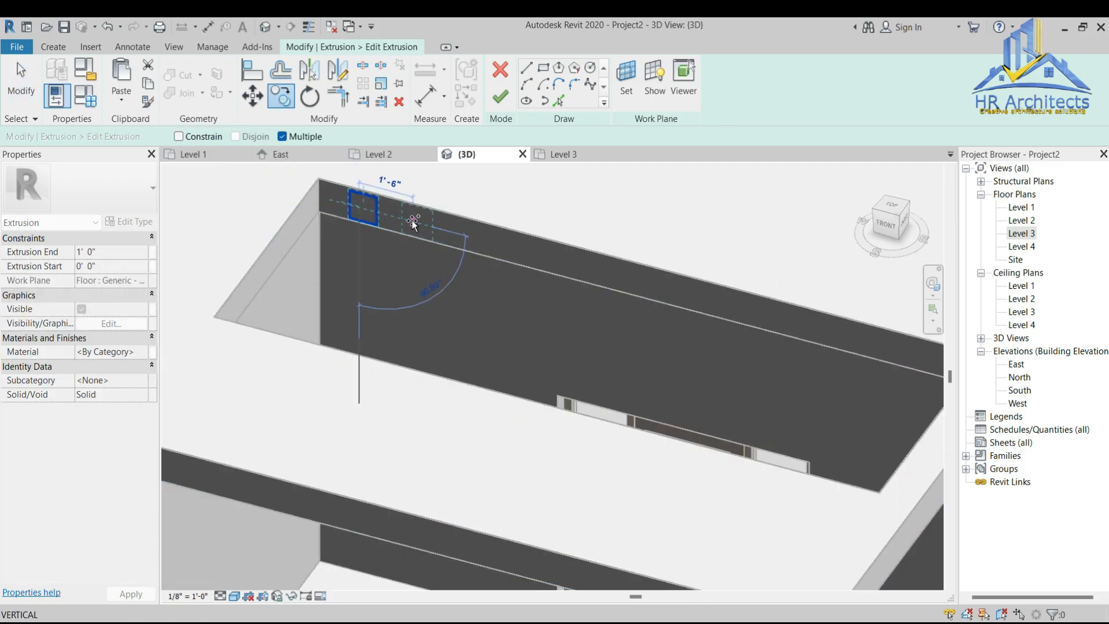
click(178, 137)
click(420, 221)
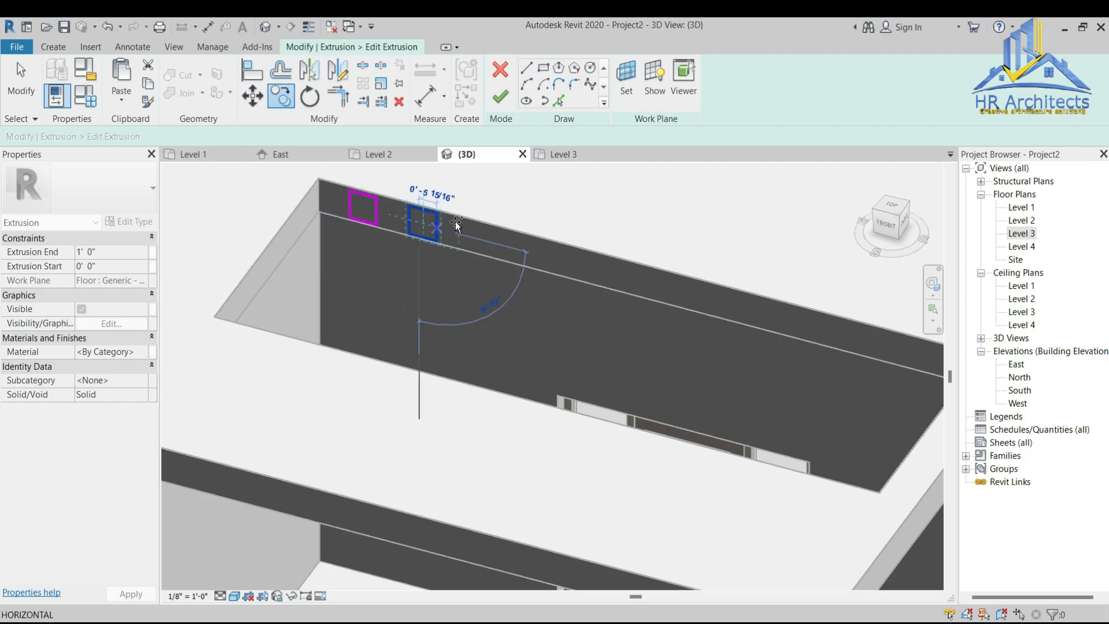
click(492, 240)
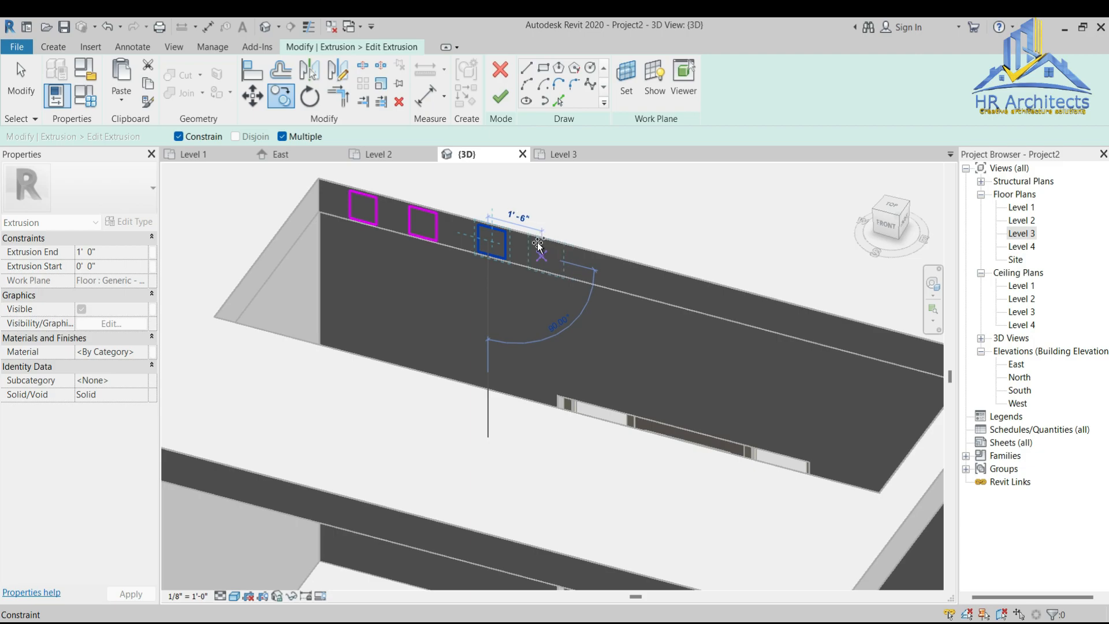
click(546, 248)
click(601, 263)
click(656, 279)
click(708, 293)
click(766, 308)
click(823, 318)
click(883, 339)
scroll(884, 338, down, 1)
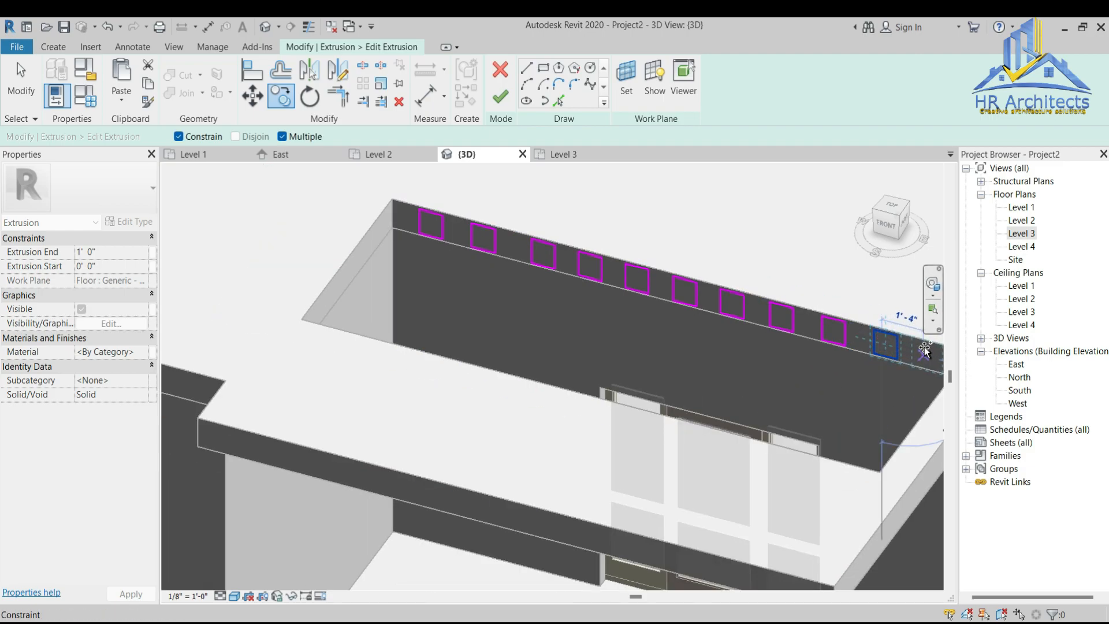
key(Escape)
scroll(636, 358, down, 3)
key(Escape)
Step: Nudge the two leftmost rectangles right along the face to even out their spacing with the rest of the row
scroll(675, 337, up, 3)
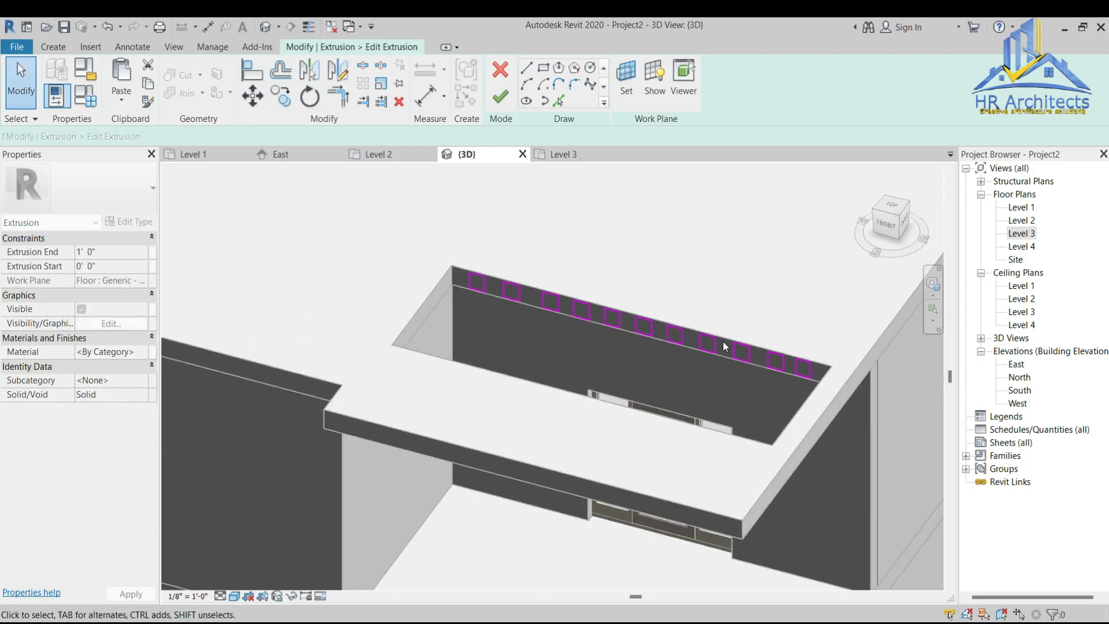
scroll(723, 340, up, 2)
drag(425, 231, 314, 297)
key(Right)
key(Right)
key(Right)
key(Right)
key(Right)
key(Right)
key(Right)
key(Right)
key(Right)
key(Right)
mouse_move(390, 227)
mouse_down()
mouse_move(391, 243)
mouse_move(347, 287)
mouse_up()
key(Right)
key(Right)
key(Right)
key(Right)
key(Right)
key(Right)
key(Right)
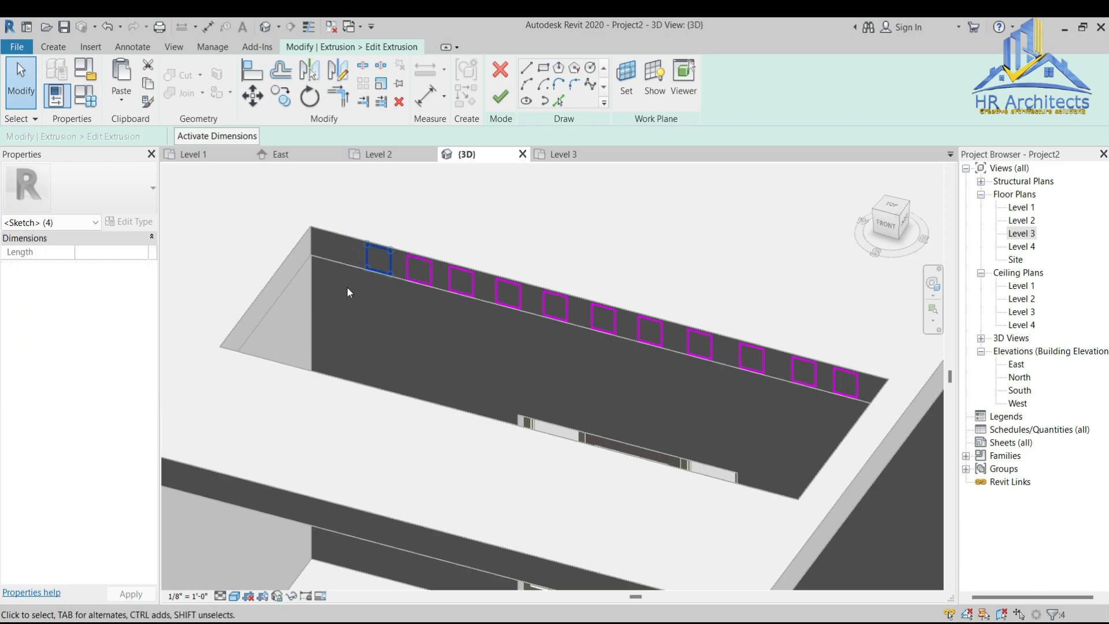
Step: Copy the leftmost rectangle once more into the gap beside the opening's left corner
click(281, 96)
click(377, 264)
click(341, 256)
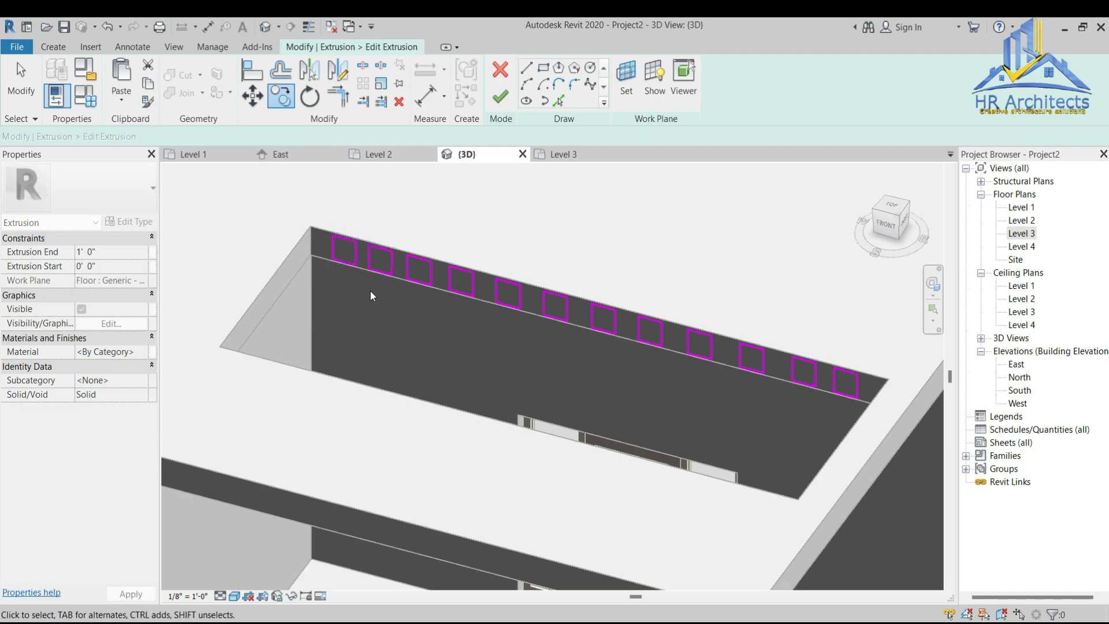
Step: Finish the extrusion sketch and stretch the pergola slats across the floor opening to its opposite face, with an extrusion end of 6'-6"
scroll(375, 300, down, 2)
scroll(504, 277, up, 1)
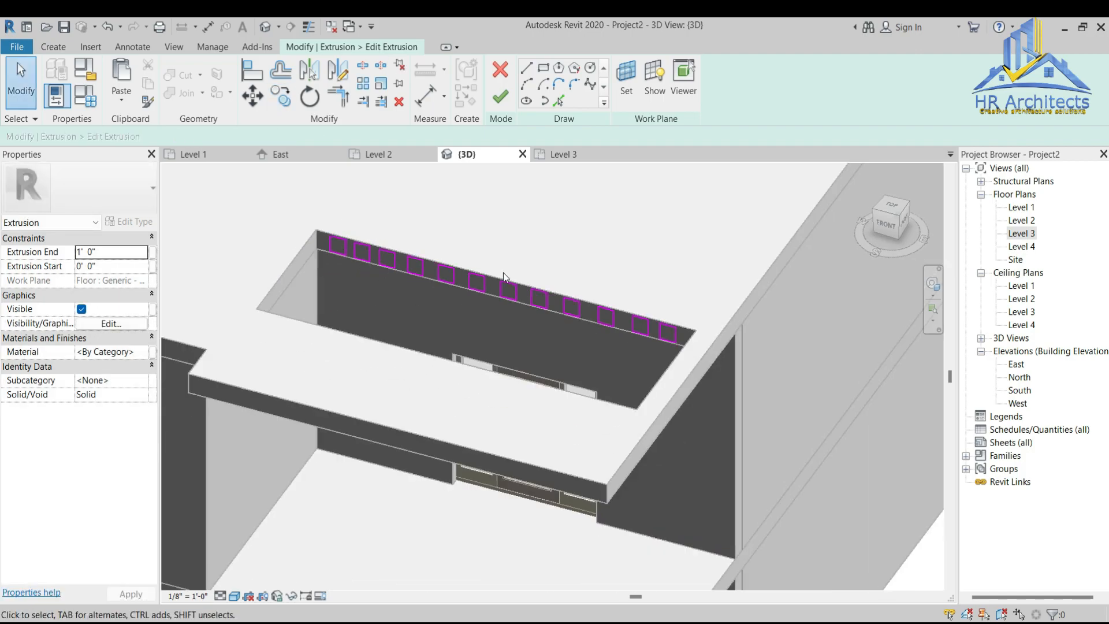
click(500, 101)
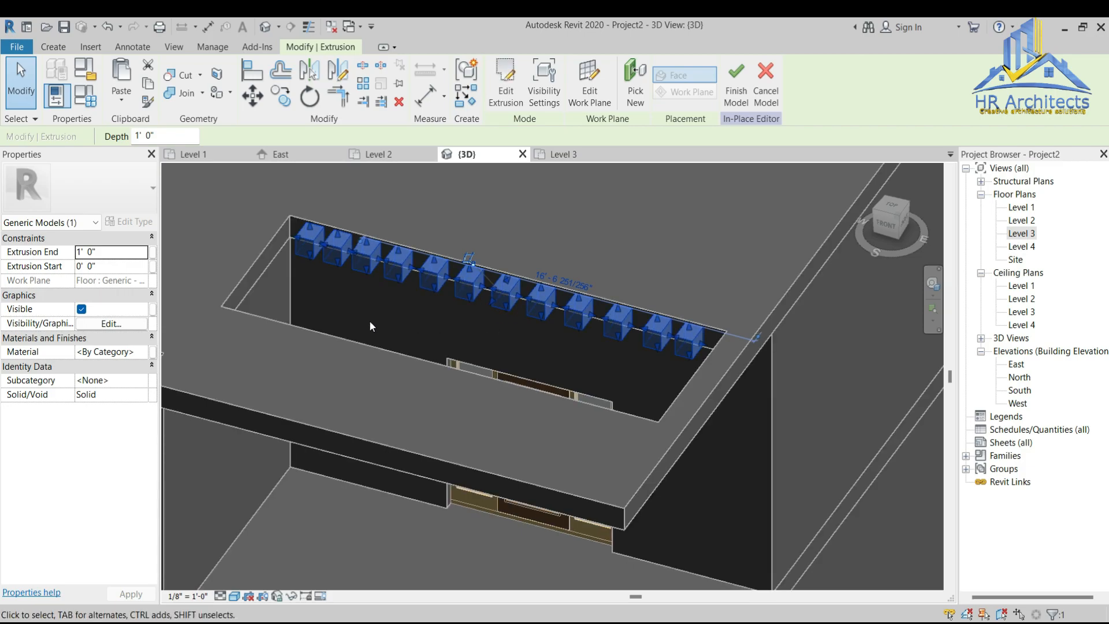
key(Escape)
click(511, 289)
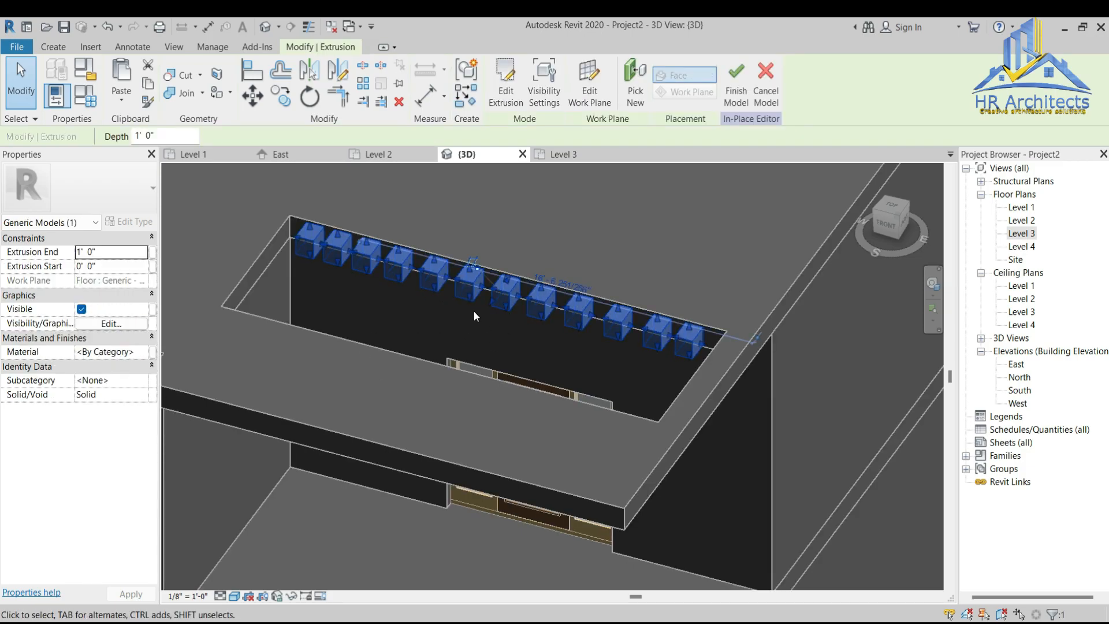
click(890, 206)
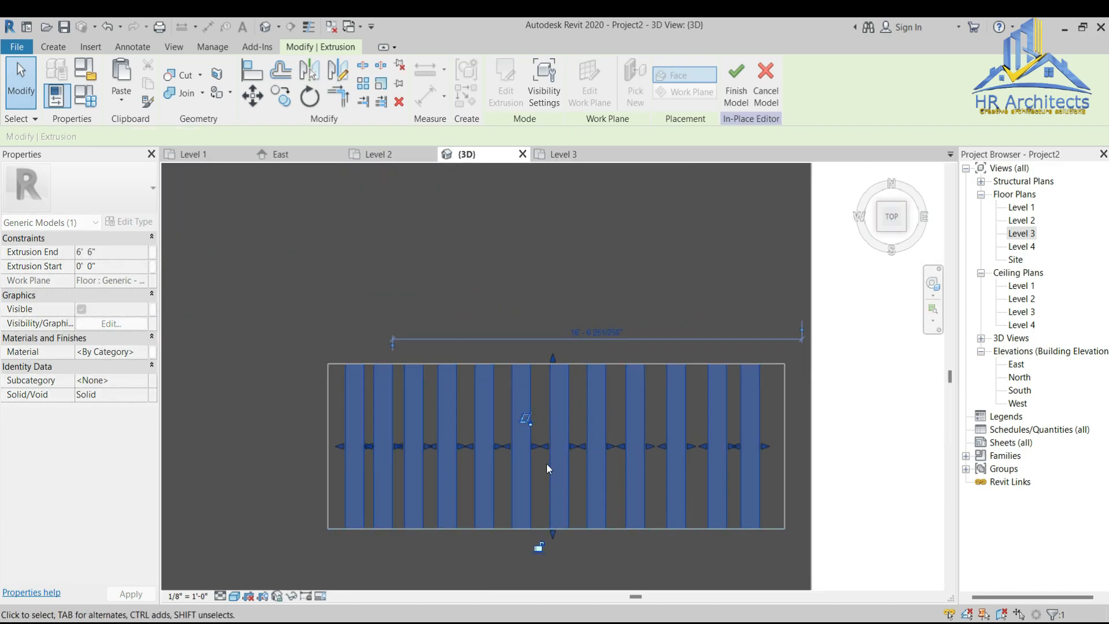
click(539, 543)
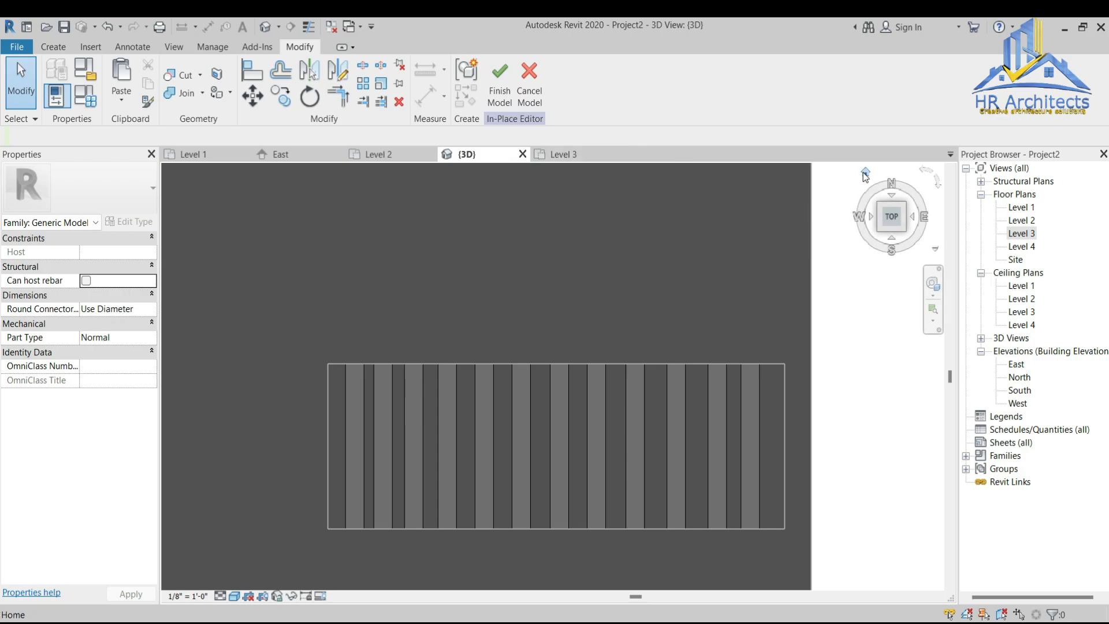
Step: Finish the in-place pergola slat model
click(864, 173)
scroll(615, 405, up, 5)
scroll(615, 405, up, 3)
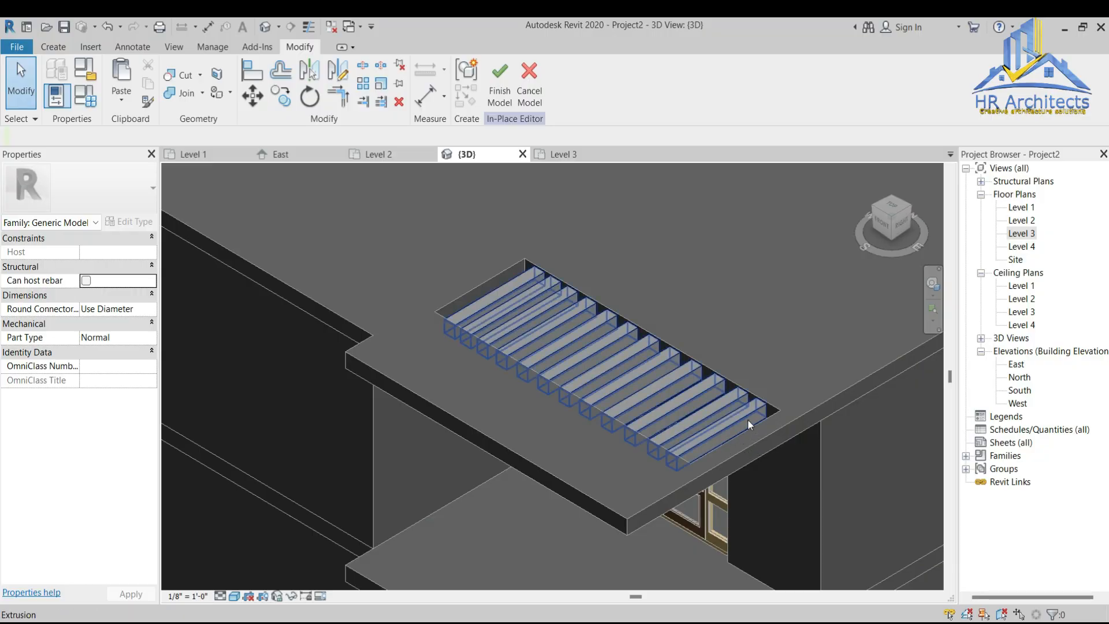
click(498, 85)
scroll(613, 470, down, 5)
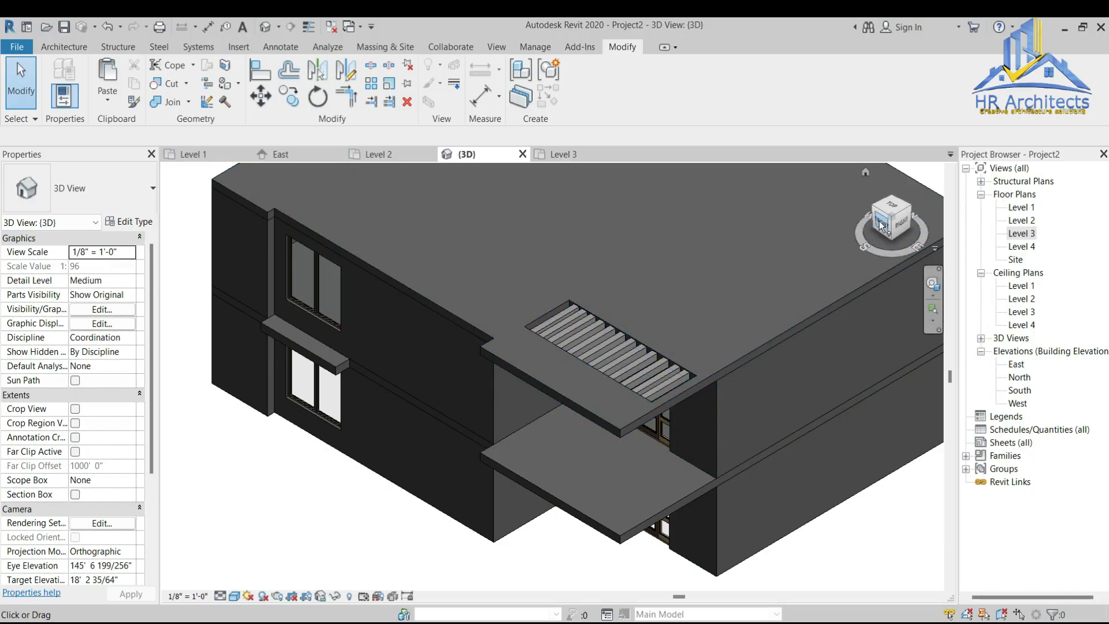
Step: Create an in-place component in the Generic Models category, accept the name Generic Models 2, and start an extrusion
click(875, 233)
scroll(590, 405, up, 8)
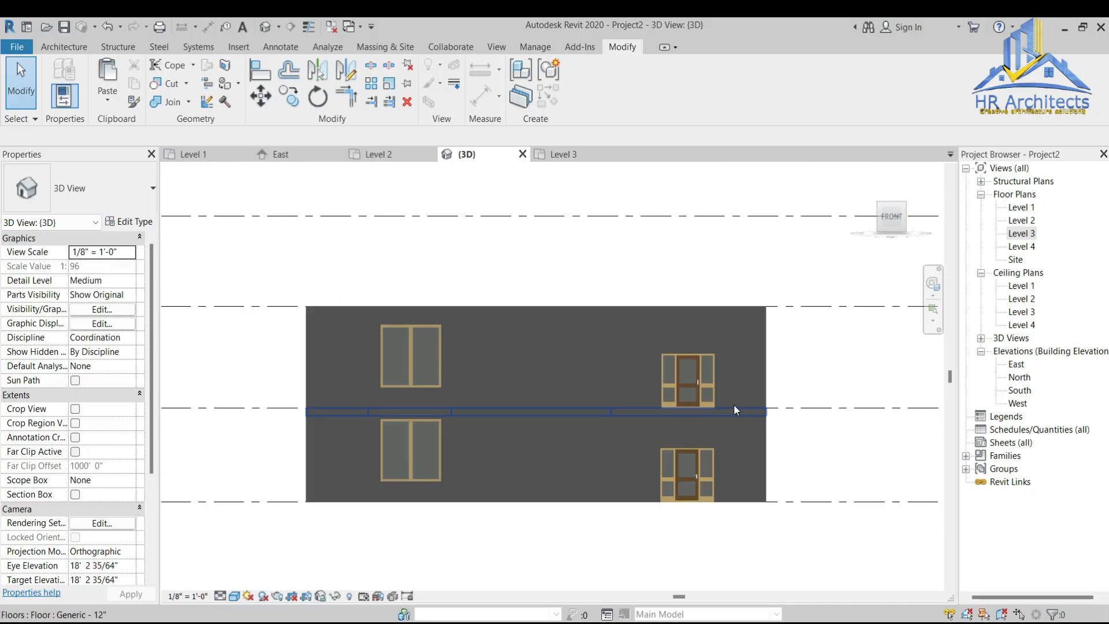
middle_drag(566, 369, 678, 353)
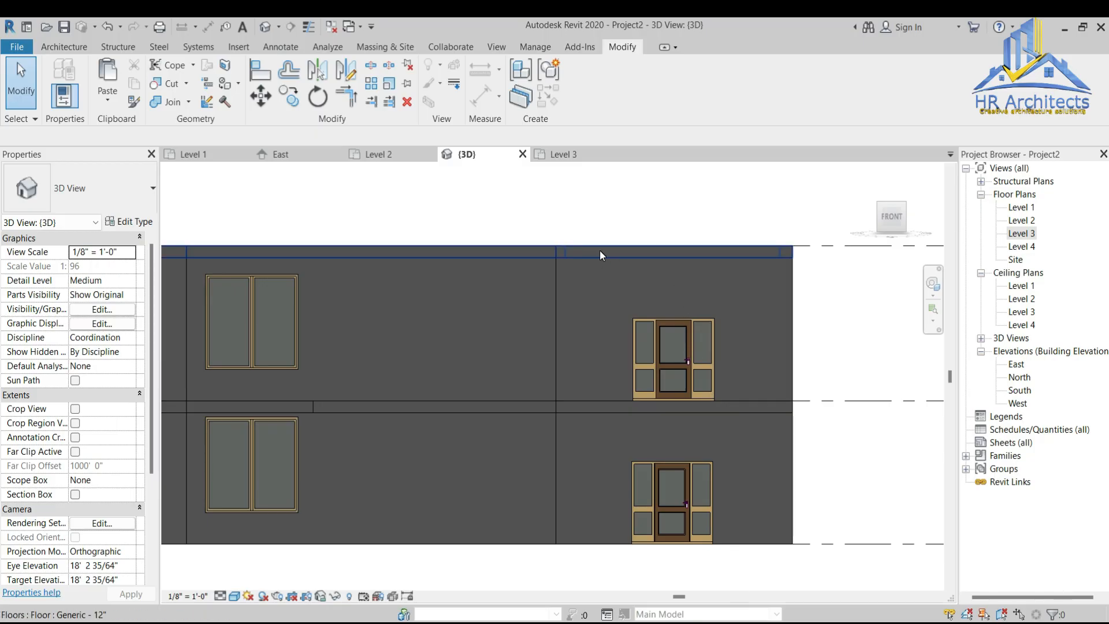
click(60, 45)
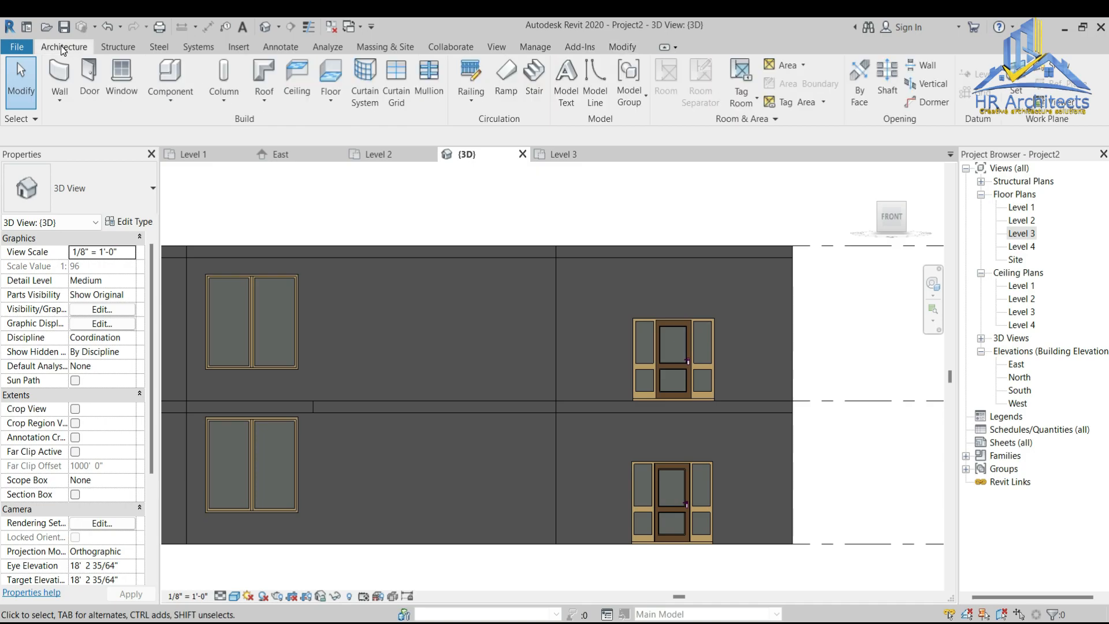
click(170, 97)
click(180, 165)
click(499, 262)
key(g)
click(549, 488)
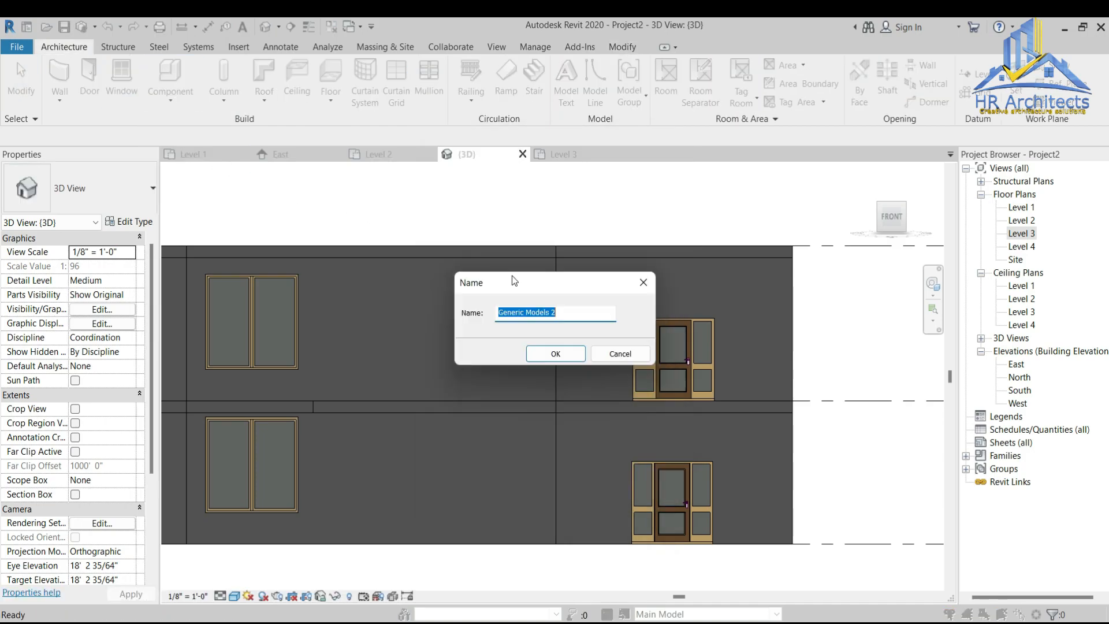
click(550, 352)
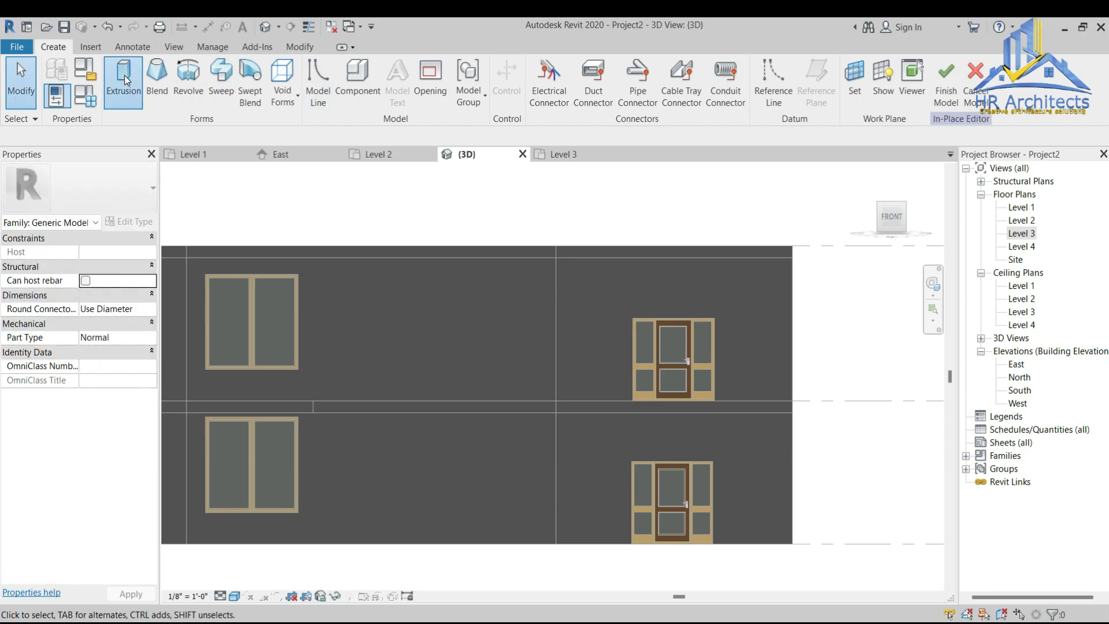
click(123, 75)
click(624, 76)
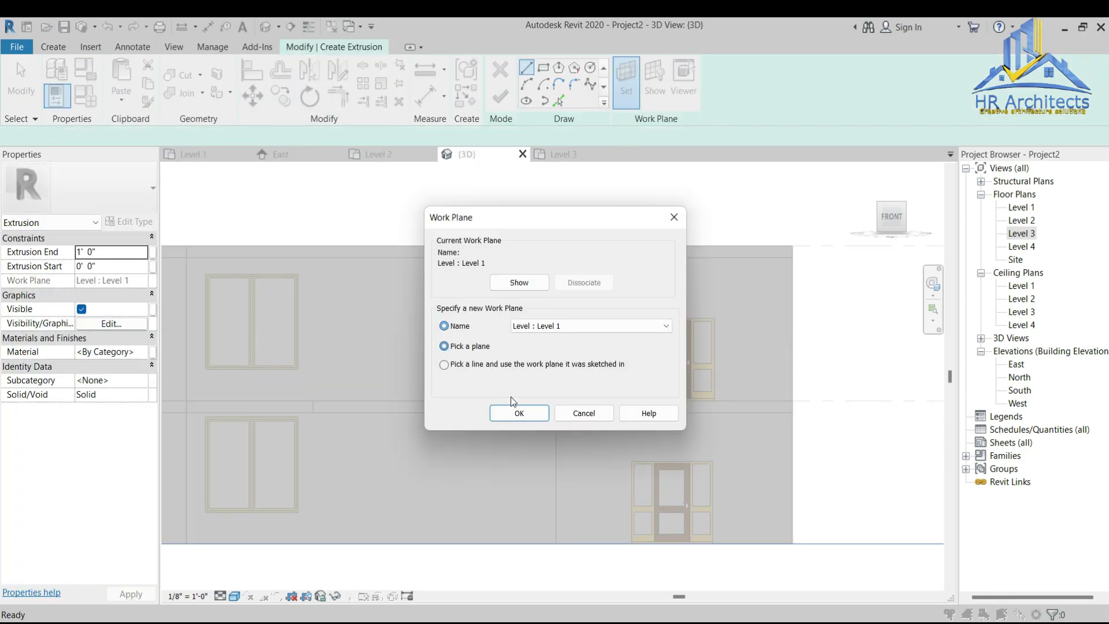
click(520, 413)
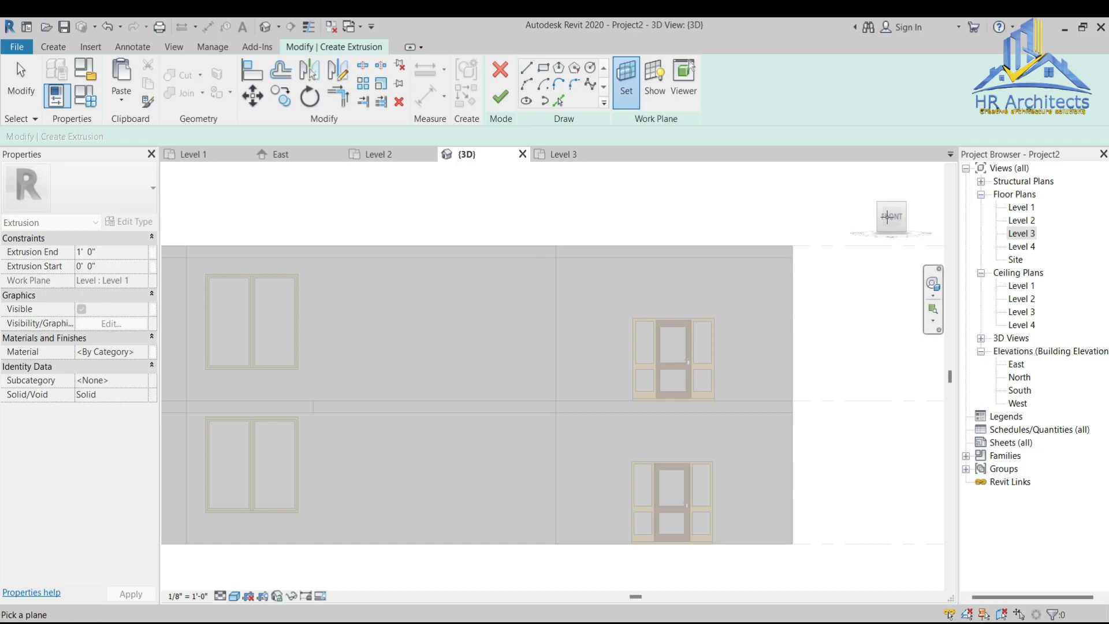
key(Escape)
Step: Set the extrusion's work plane to the front face of the Level 3 floor slab, beside the balcony projection
shift+middle_drag(259, 327, 324, 309)
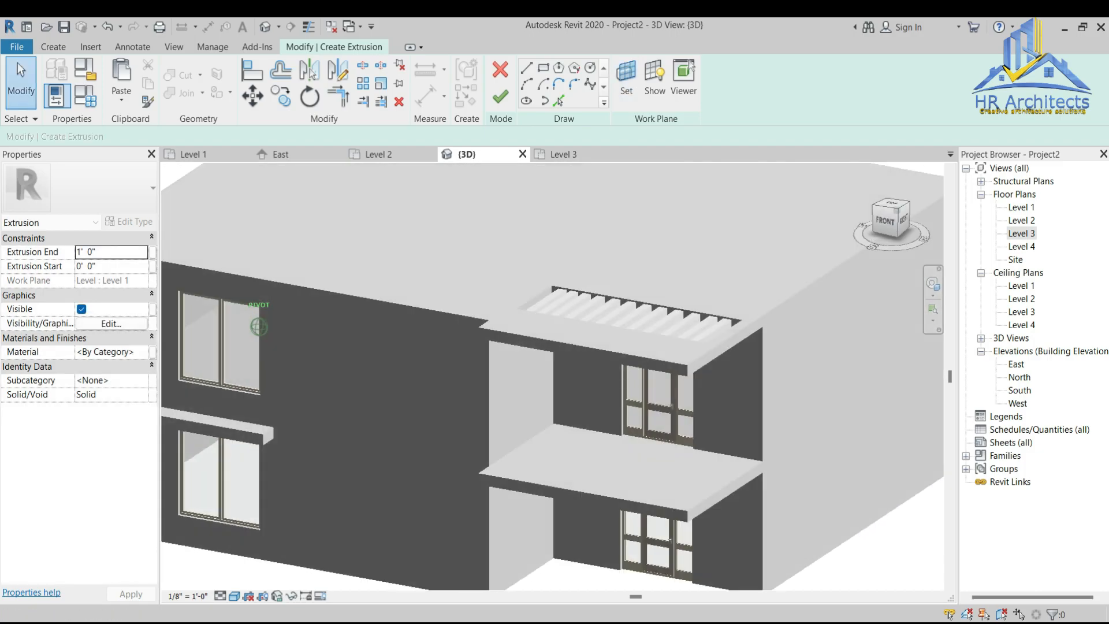
click(621, 75)
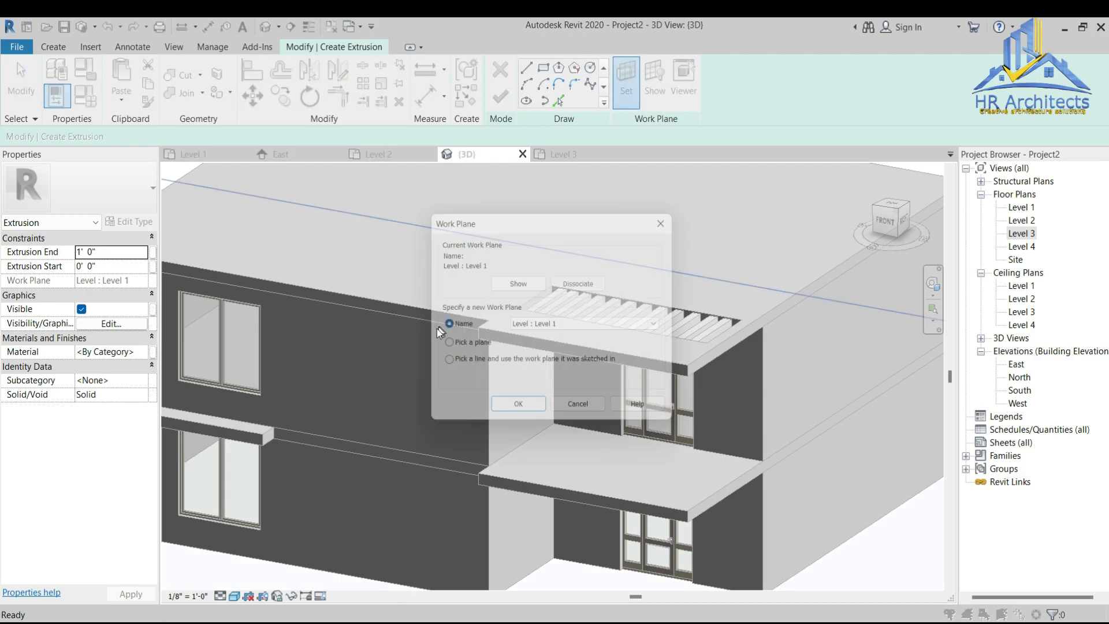
click(477, 344)
click(513, 413)
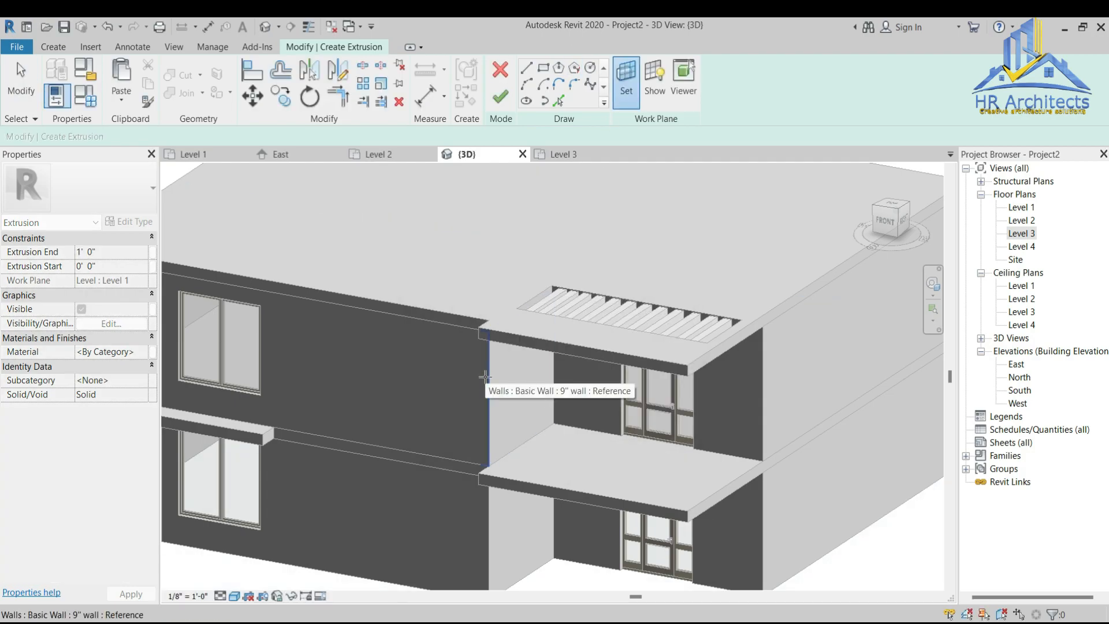
scroll(487, 389, up, 4)
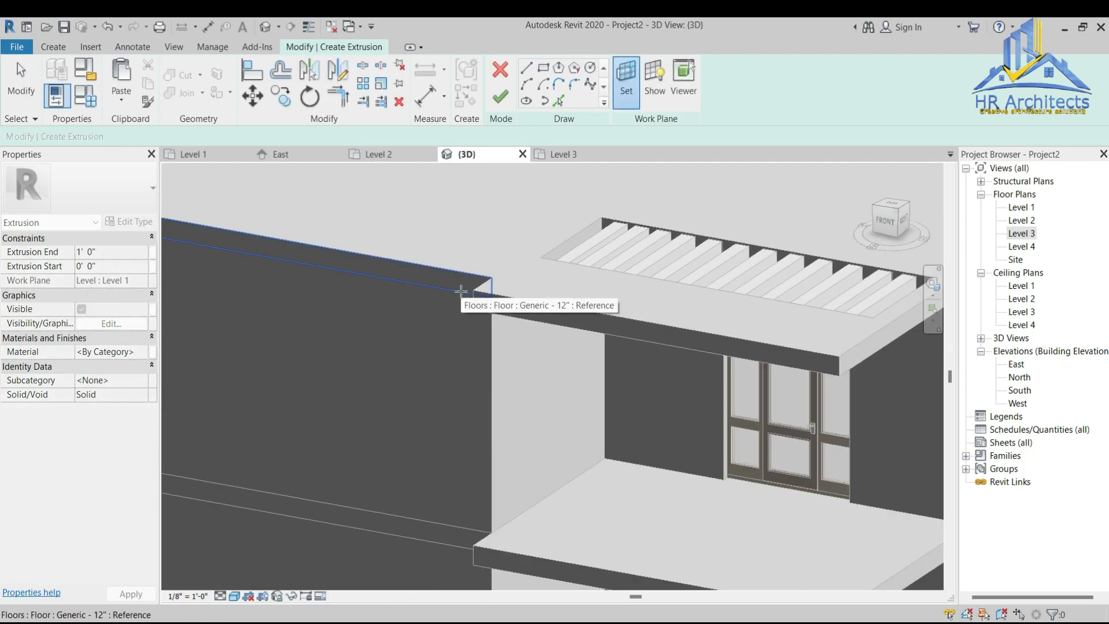
click(461, 291)
Step: Sketch a 25'-0" tall rectangle on the front facade from Level 1 to Level 3, with one side on the wall corner beside the doors
drag(885, 223, 888, 229)
click(889, 228)
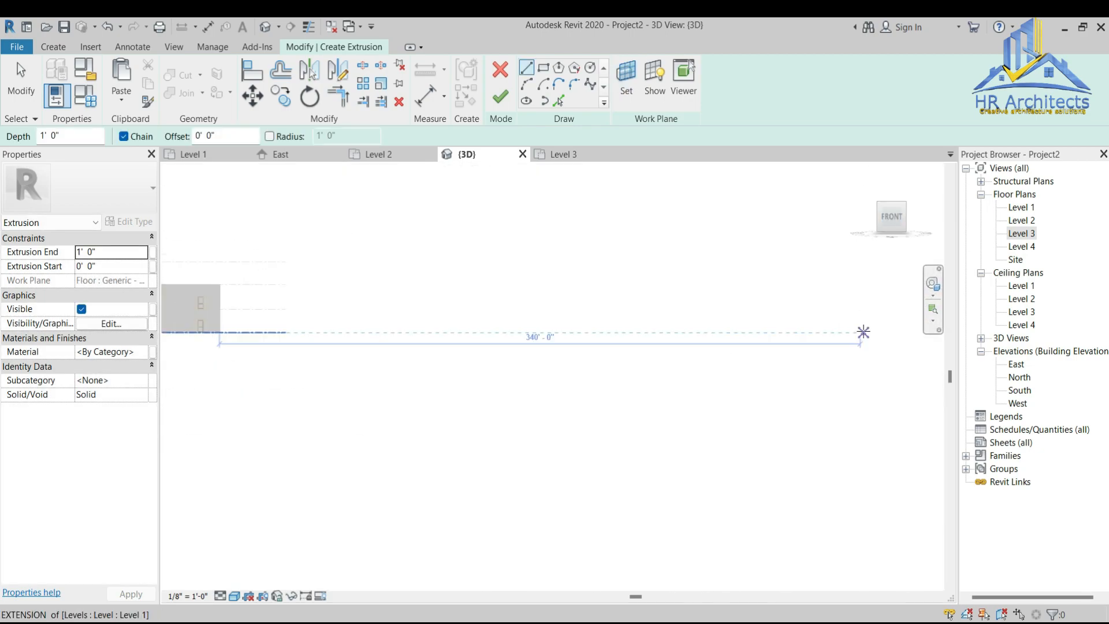
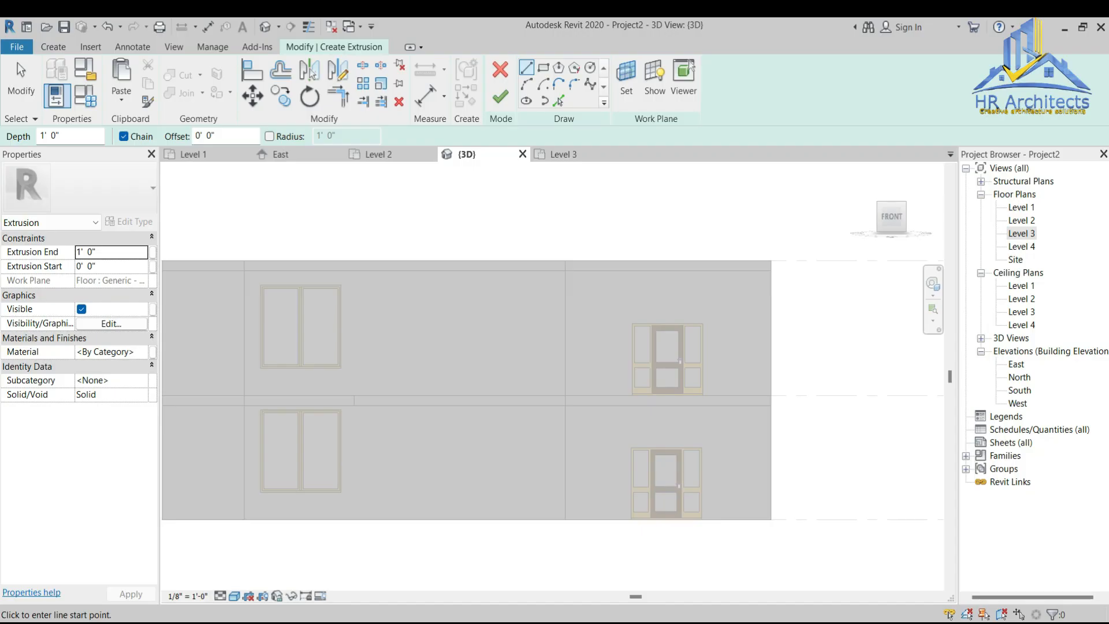
click(565, 515)
key(Escape)
click(543, 68)
click(565, 518)
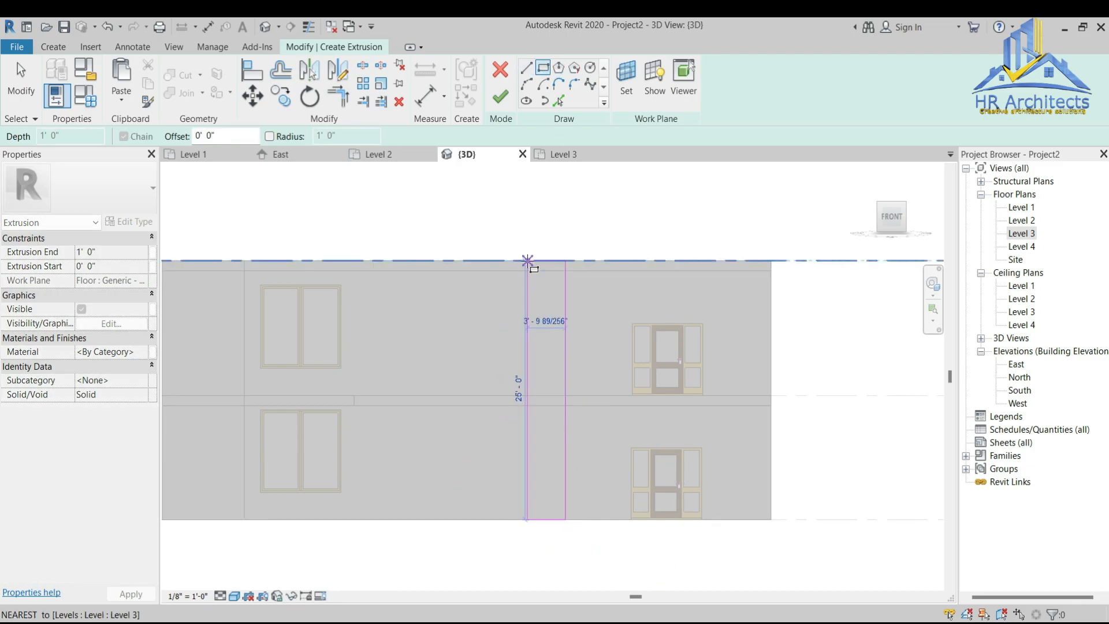
click(497, 260)
key(Escape)
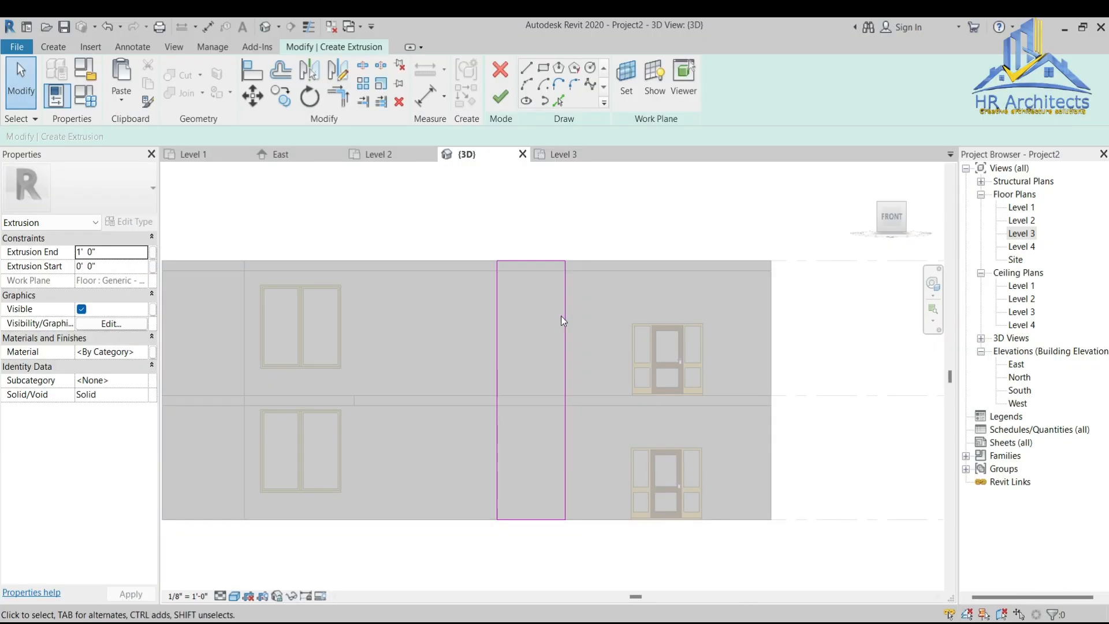
Step: Set the sketched rectangle's width to 8'-0" by moving the side nearer the windows
scroll(494, 347, up, 3)
click(499, 348)
click(530, 199)
text(8)
key(Return)
scroll(533, 324, down, 3)
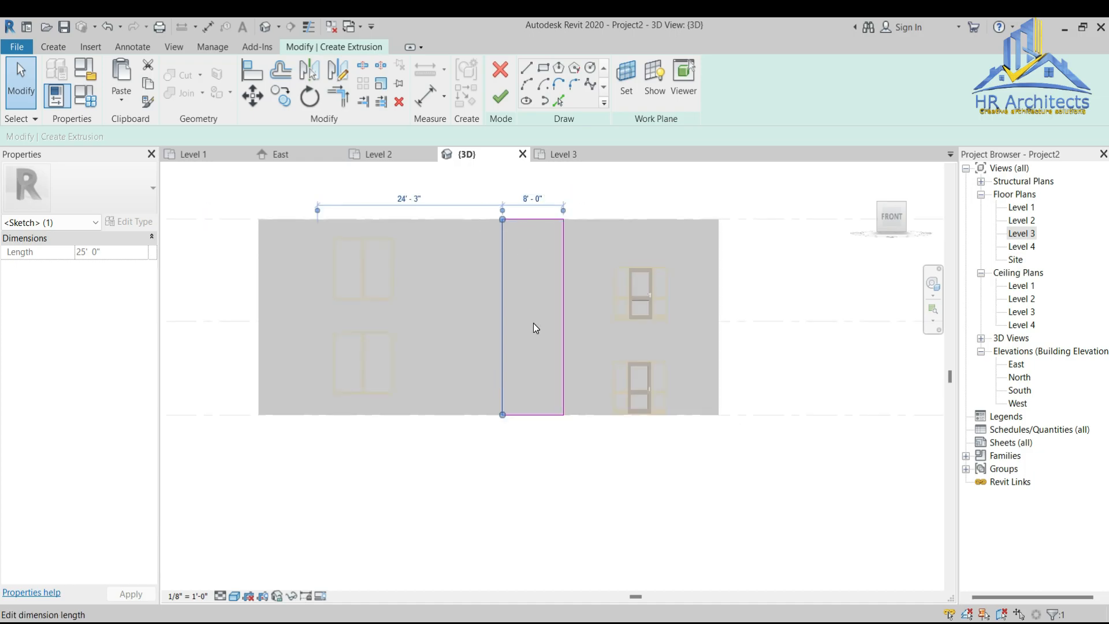
Step: Finish the rectangle's extrusion with a depth of 1'-0"
scroll(564, 210, up, 1)
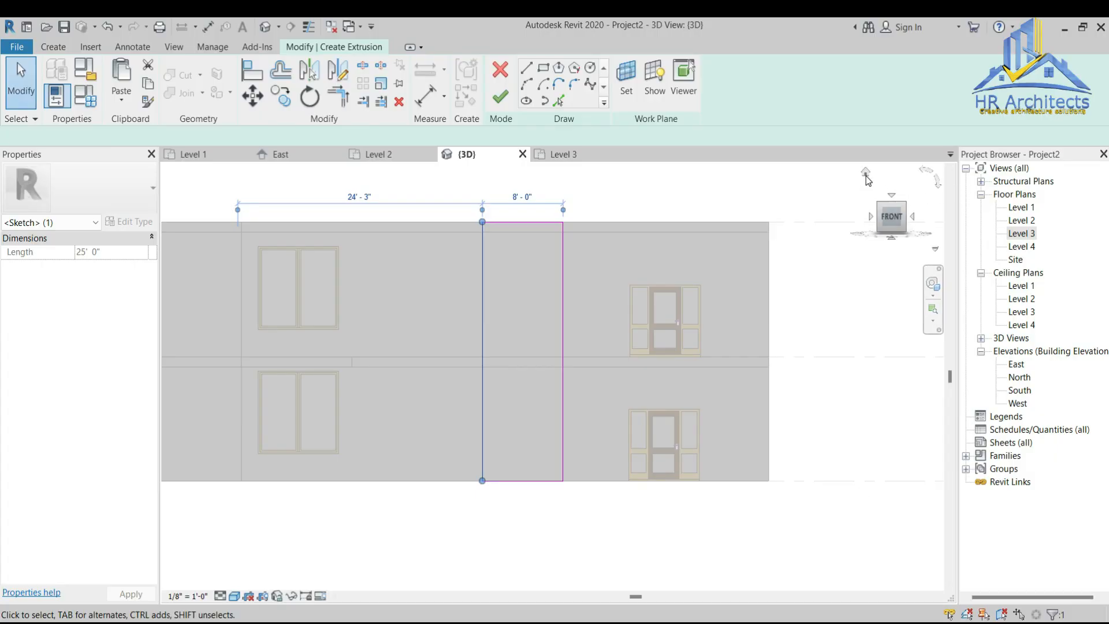
click(868, 181)
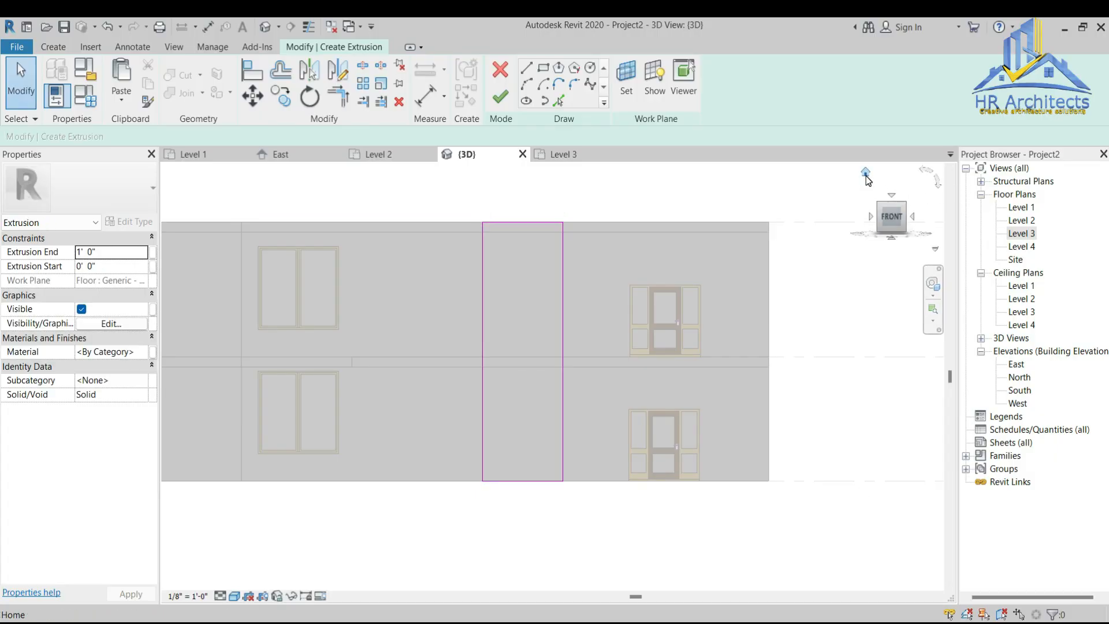
click(866, 172)
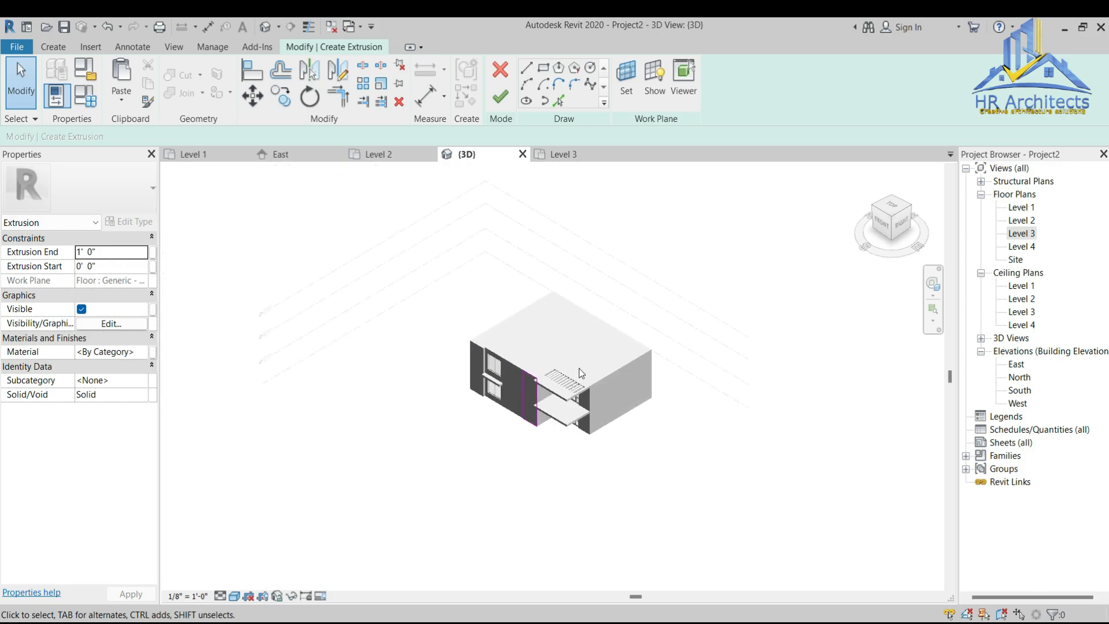
scroll(574, 408, up, 6)
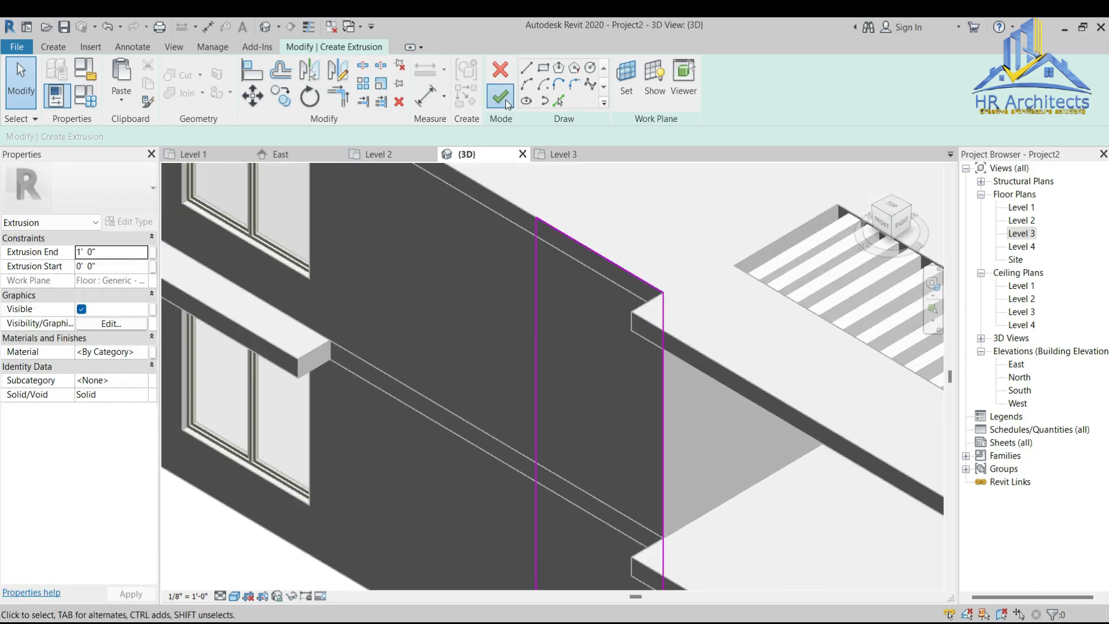
click(500, 97)
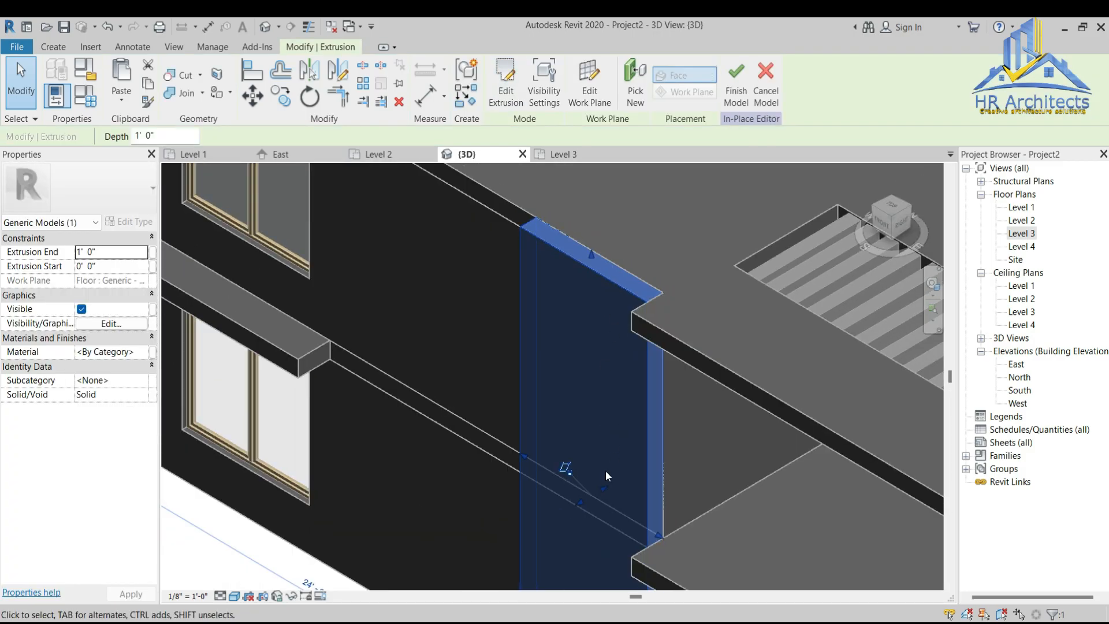
Step: Stretch the extrusion's outer face in plan until it is flush with the projecting floor slab's edge, 2'-0" deep
drag(894, 213, 850, 286)
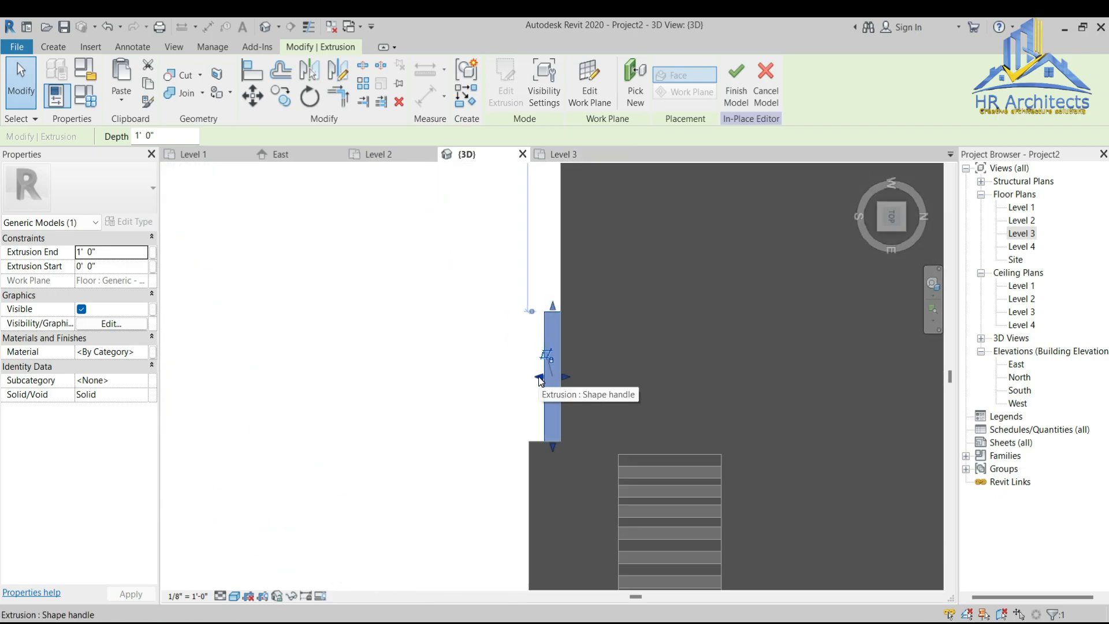
drag(539, 377, 528, 380)
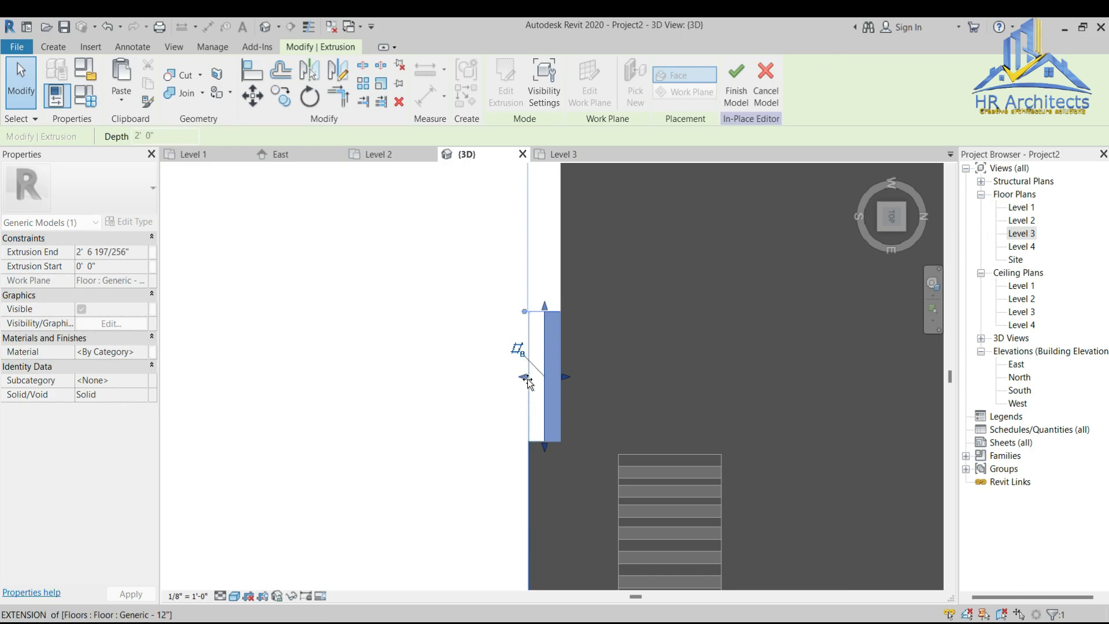
click(601, 367)
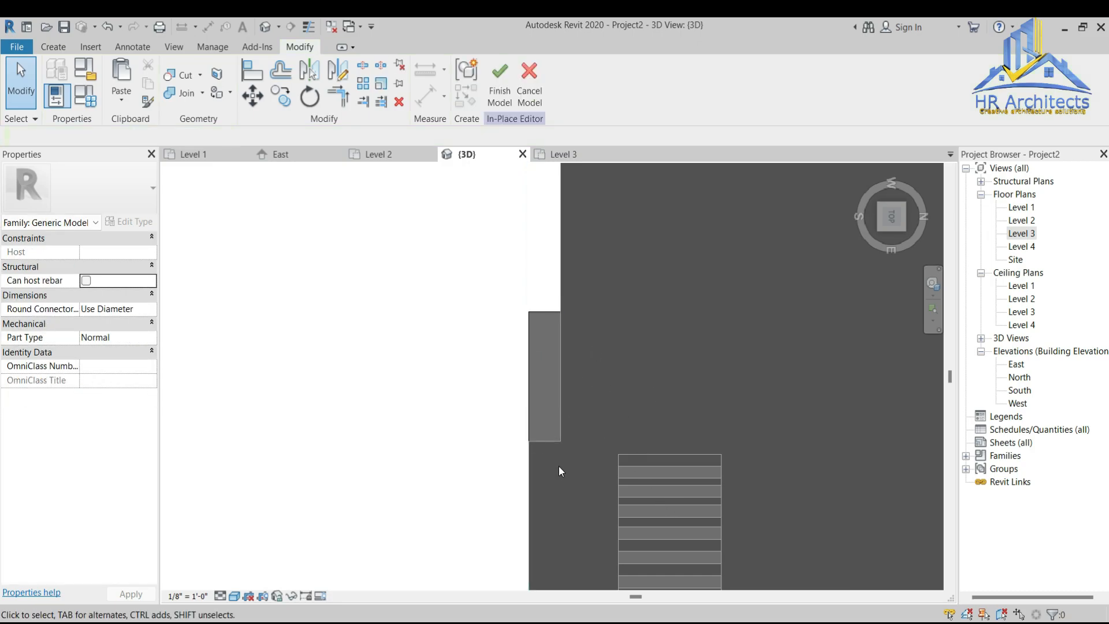
Step: Examine how the facade block meets the balcony slabs and front wall from above and in an isometric view
scroll(548, 432, up, 5)
scroll(399, 402, down, 3)
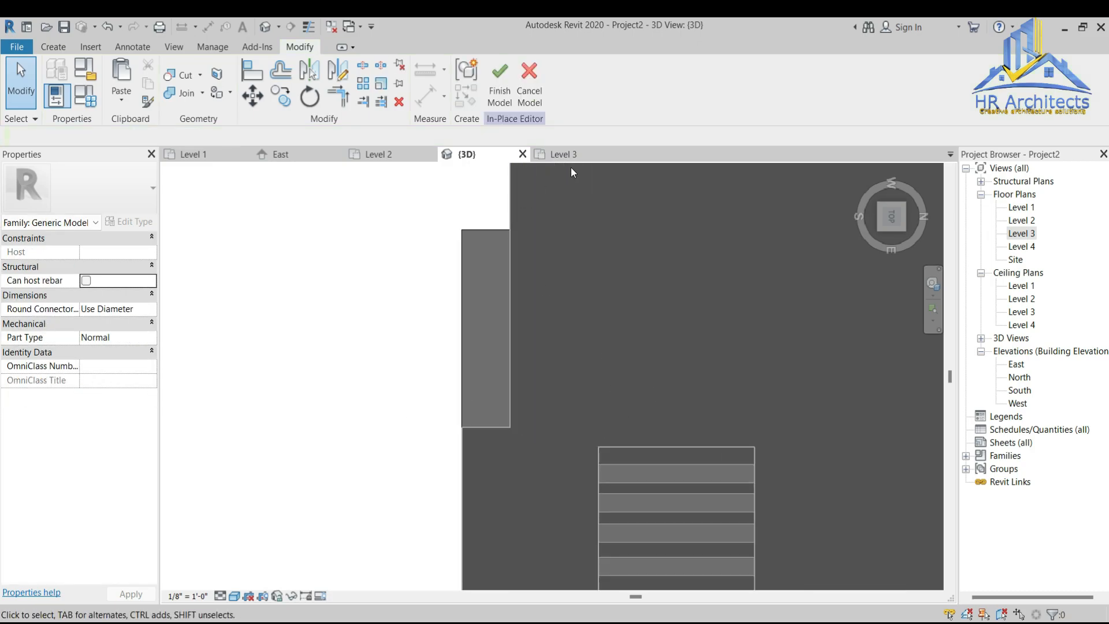
click(865, 171)
scroll(574, 429, up, 5)
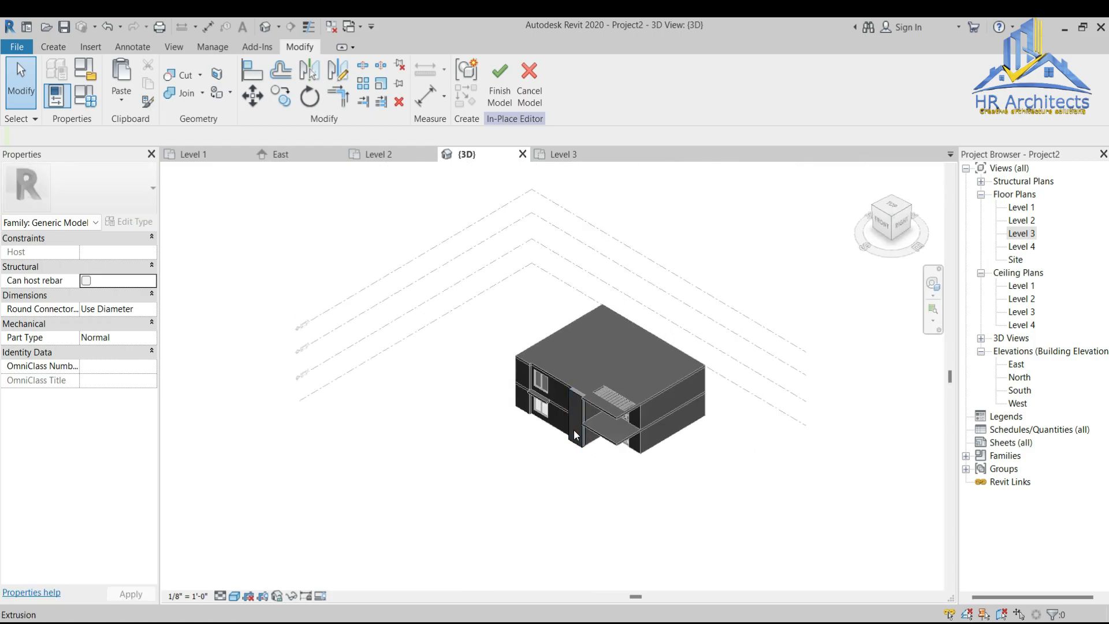
scroll(574, 430, up, 3)
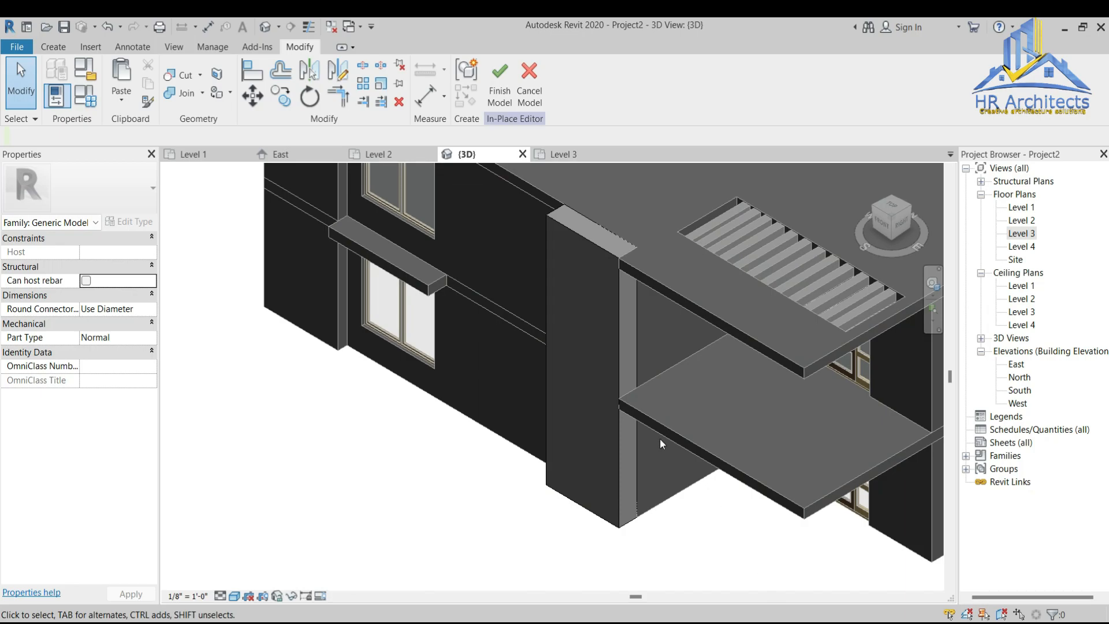
scroll(601, 247, up, 2)
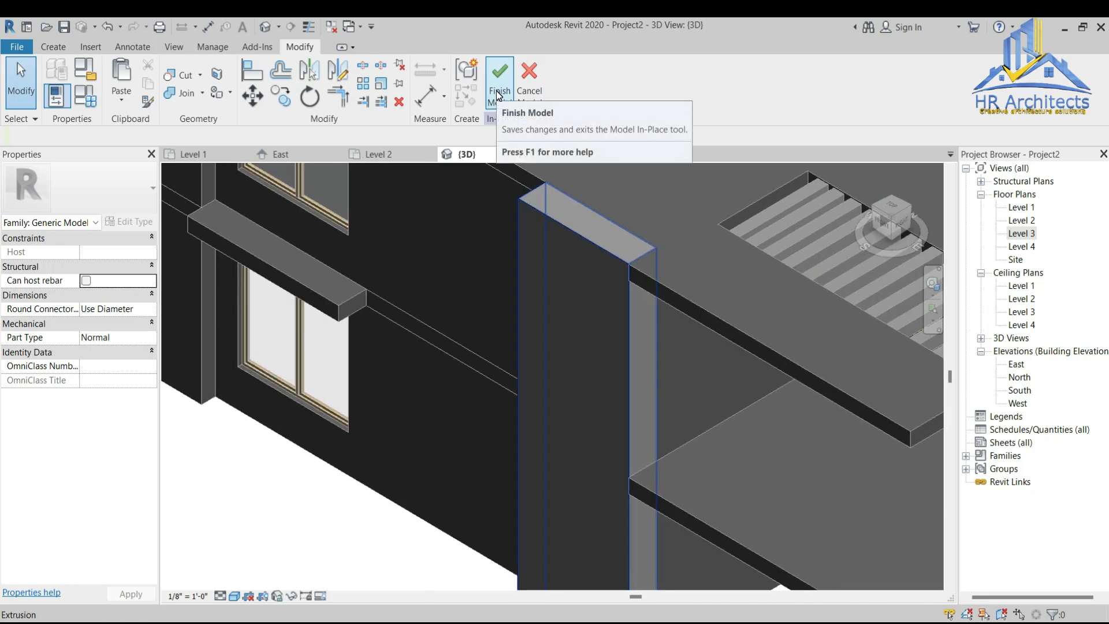
Step: Start a void extrusion in the front view, using the facade block's front face as its work plane
click(882, 219)
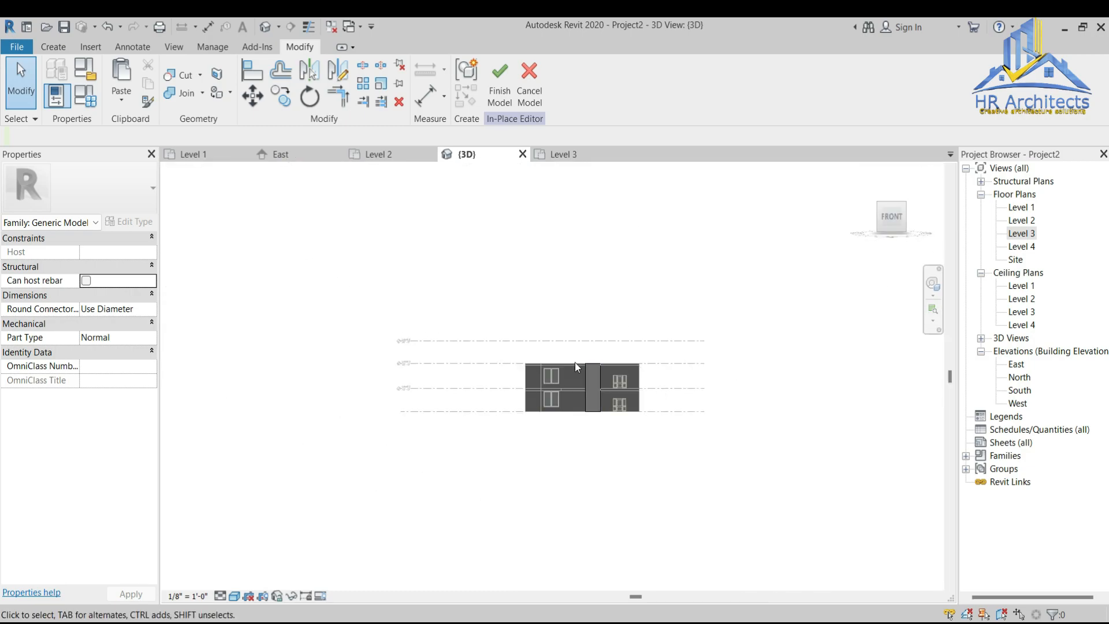
scroll(596, 386, up, 5)
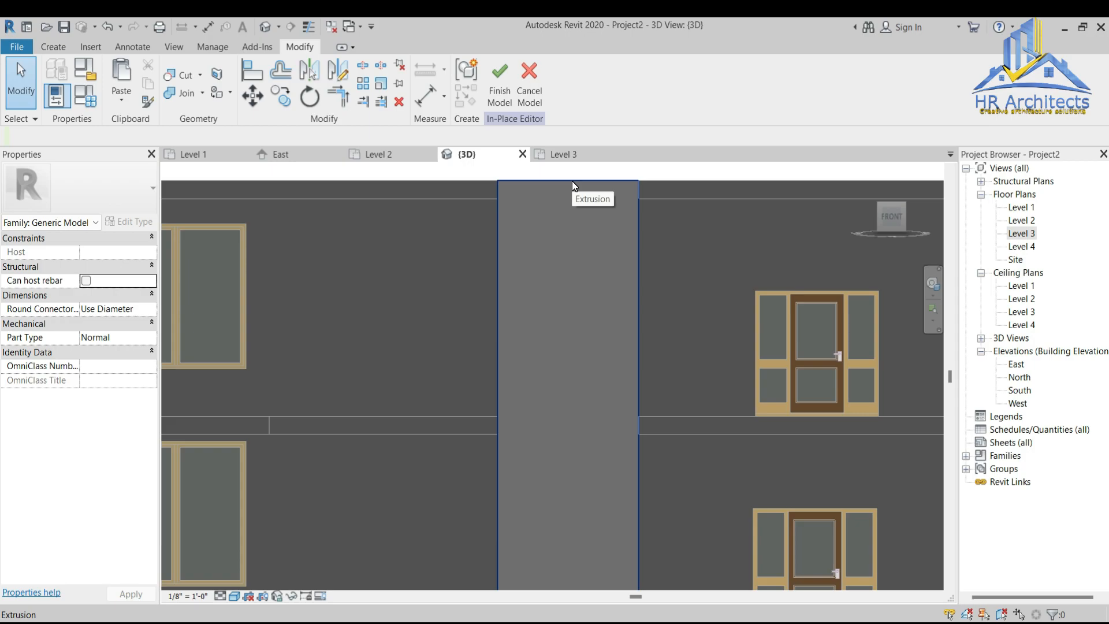
click(52, 46)
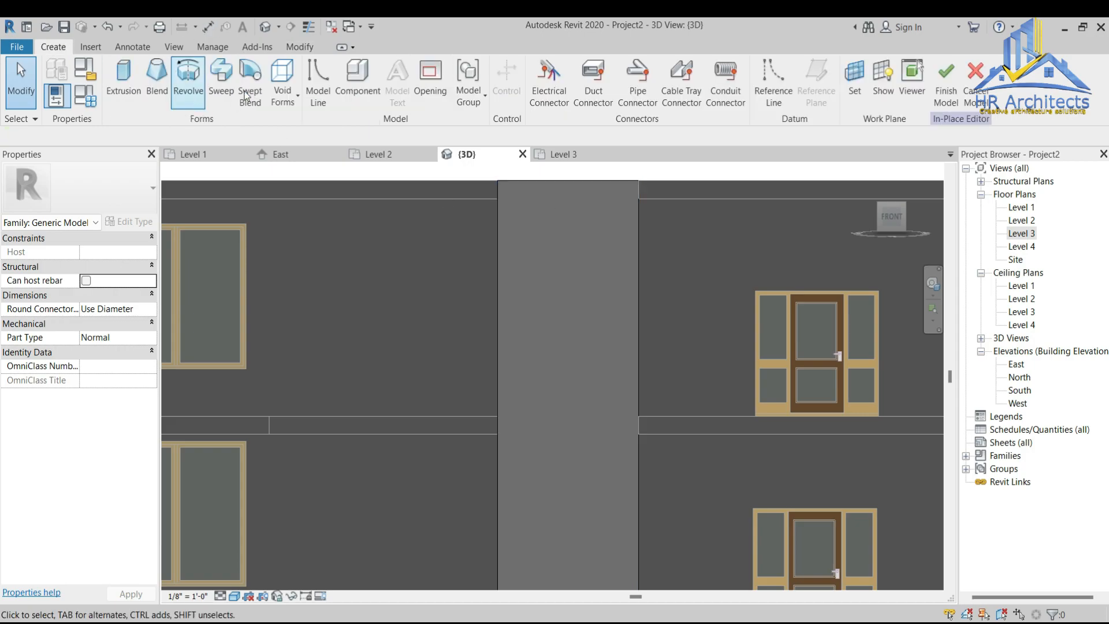
click(286, 87)
click(313, 130)
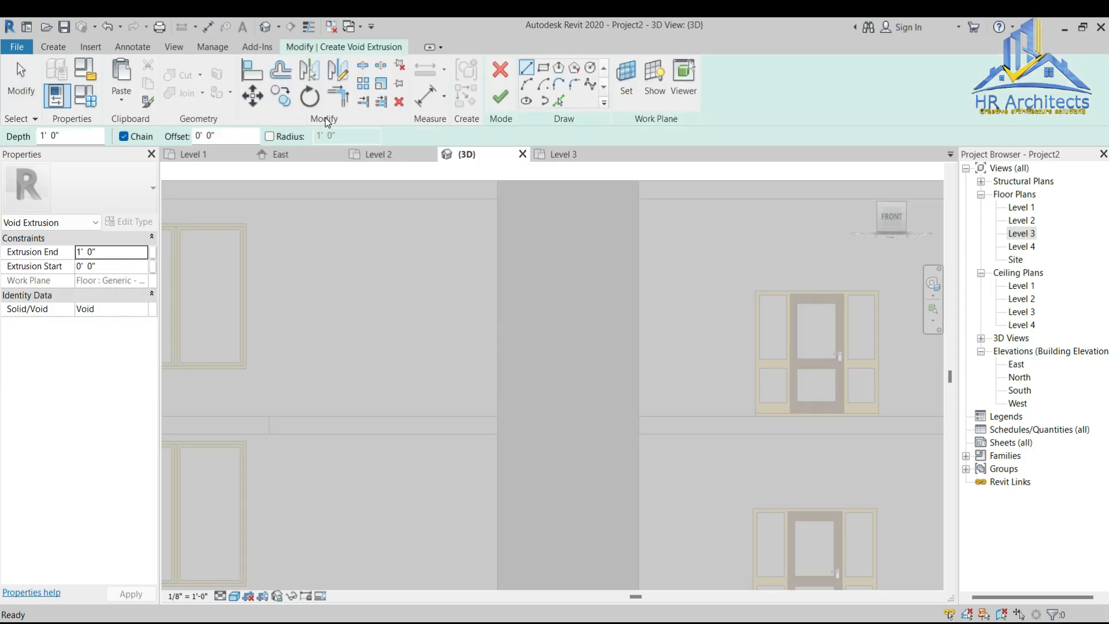
click(625, 81)
click(478, 346)
click(519, 412)
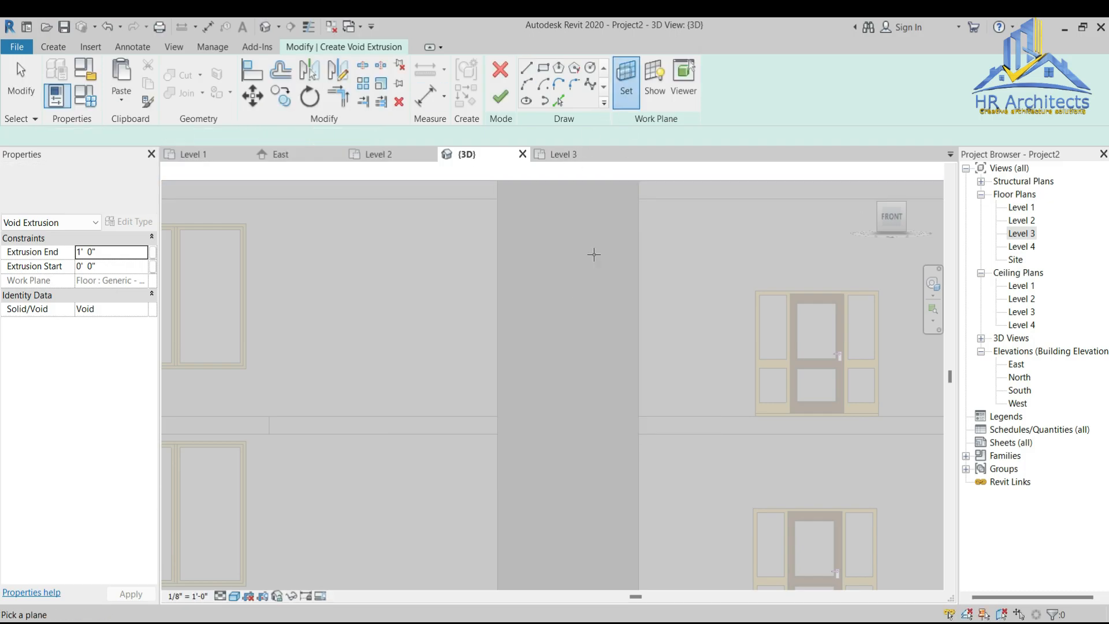
click(630, 178)
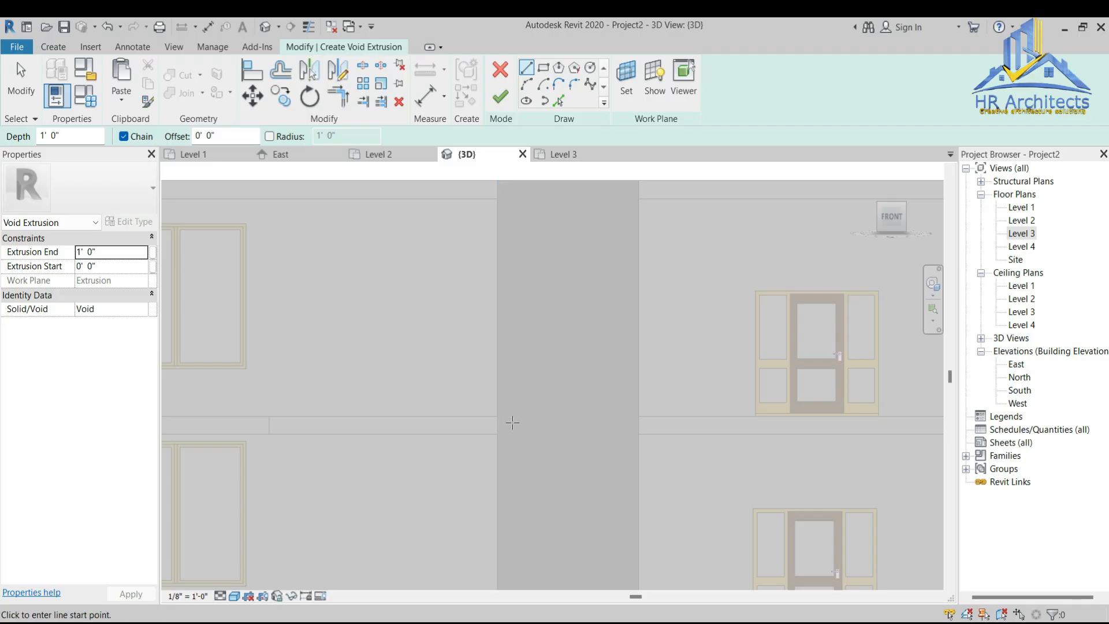
Step: Sketch three separate diagonal lines across the facade block's front face, each rising from its window-side edge towards the doors
click(587, 180)
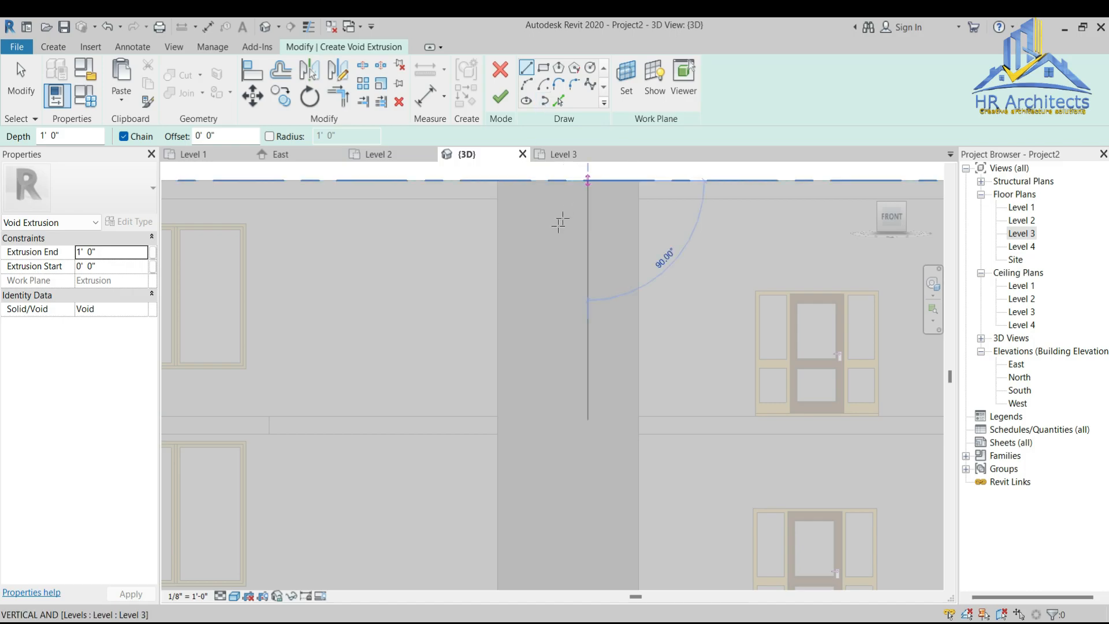
click(497, 408)
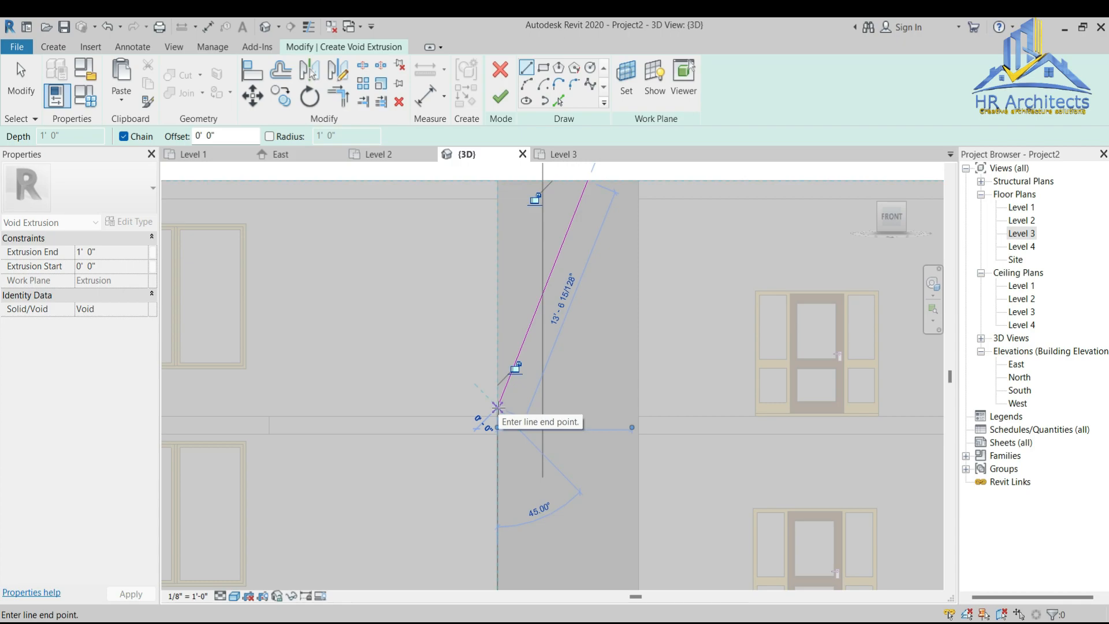
key(Escape)
scroll(631, 330, down, 2)
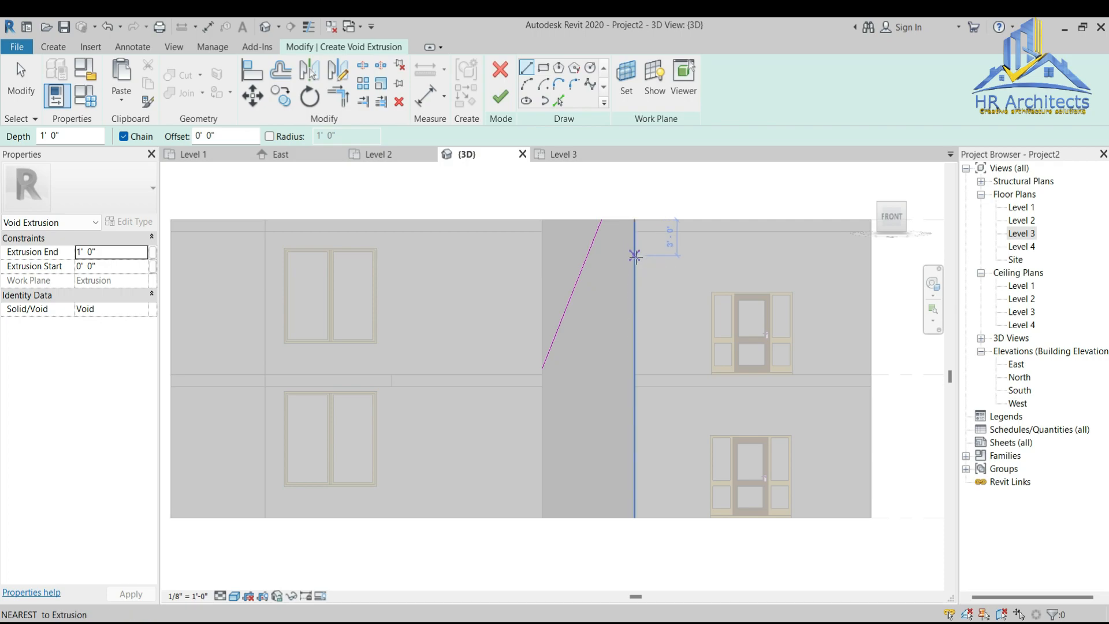
click(634, 263)
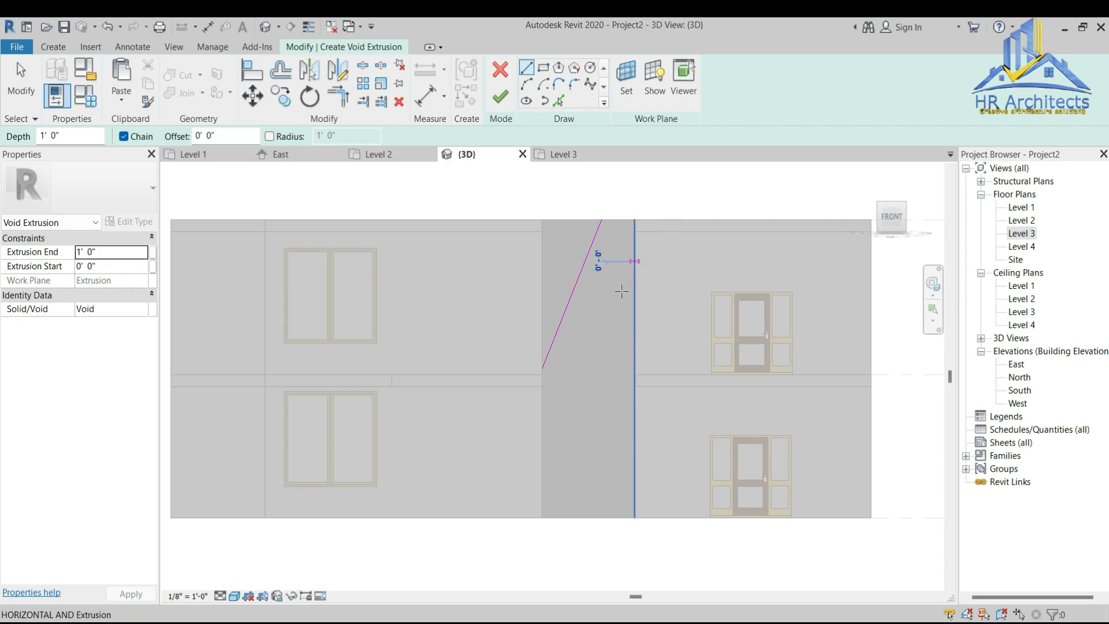
click(540, 411)
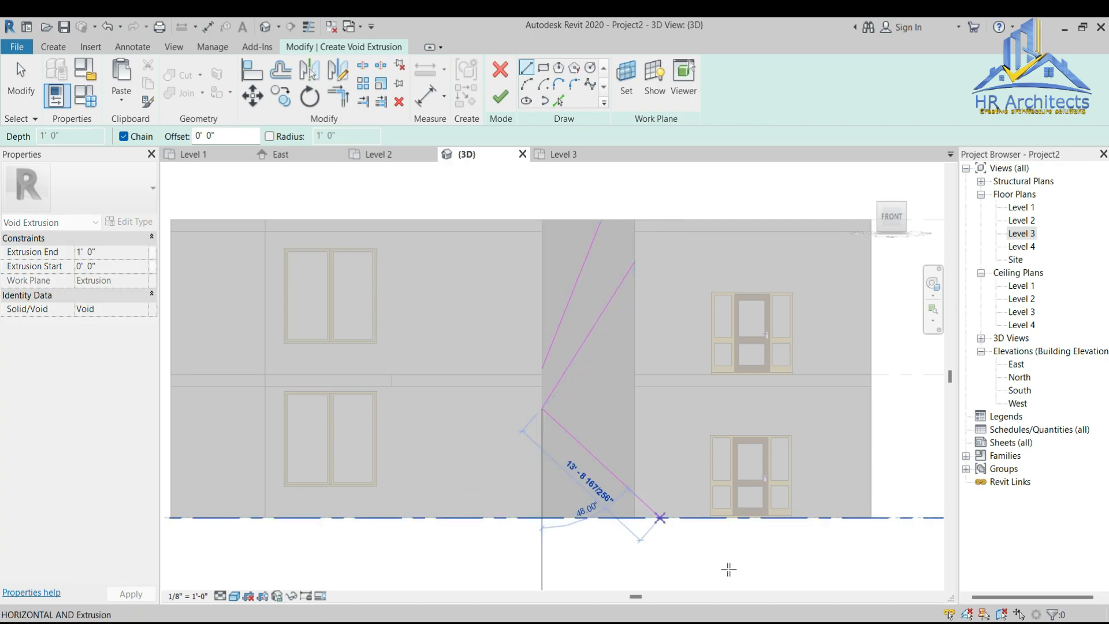
key(Escape)
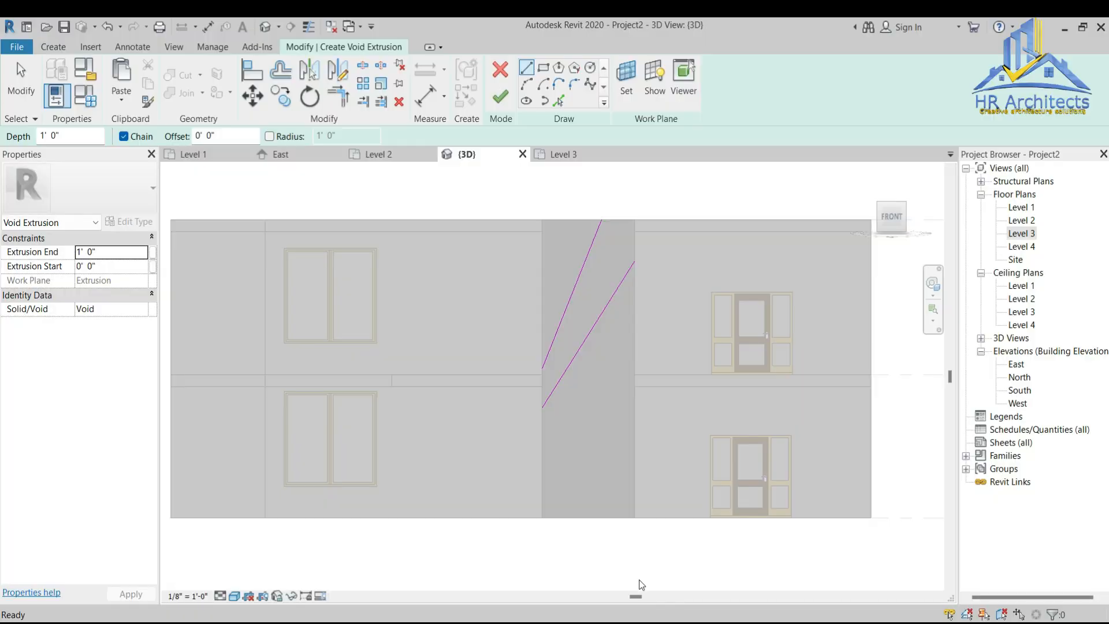
click(634, 375)
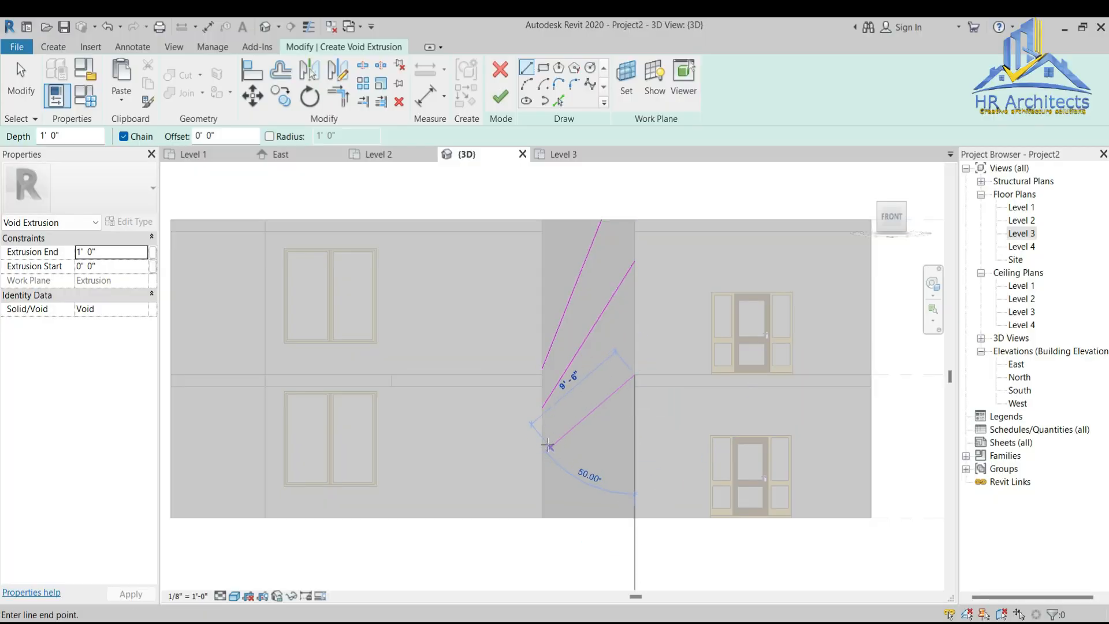
click(542, 469)
key(Escape)
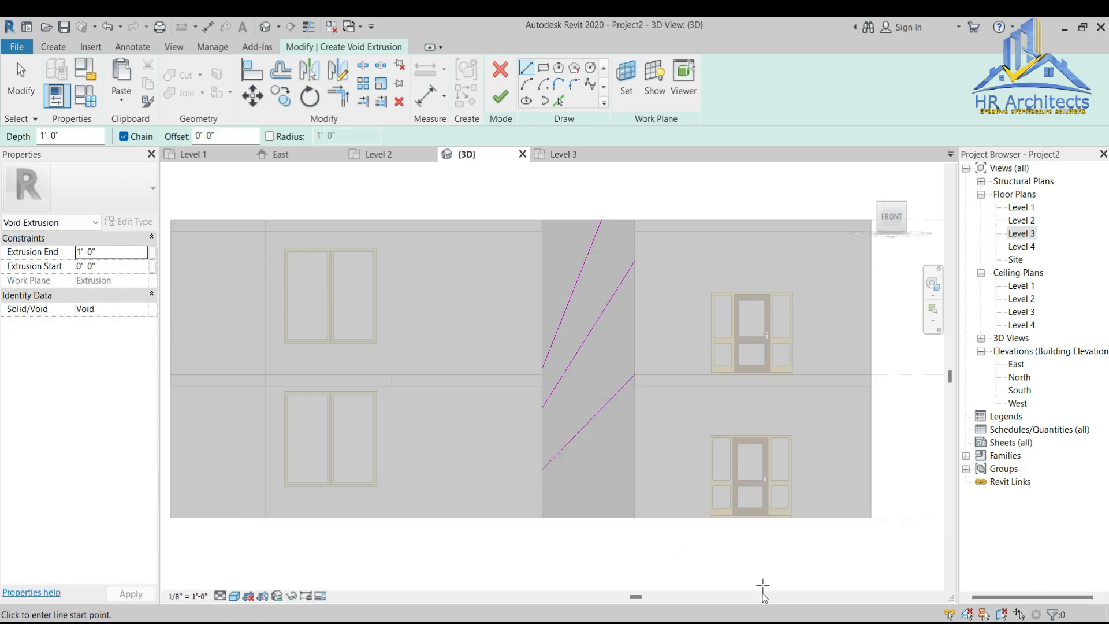
Step: Sketch three opposing diagonals that descend towards the door-side edge and cross the first set, the lowest ending just above Level 1
key(alt+Tab)
key(alt+Tab)
scroll(607, 260, up, 2)
click(547, 200)
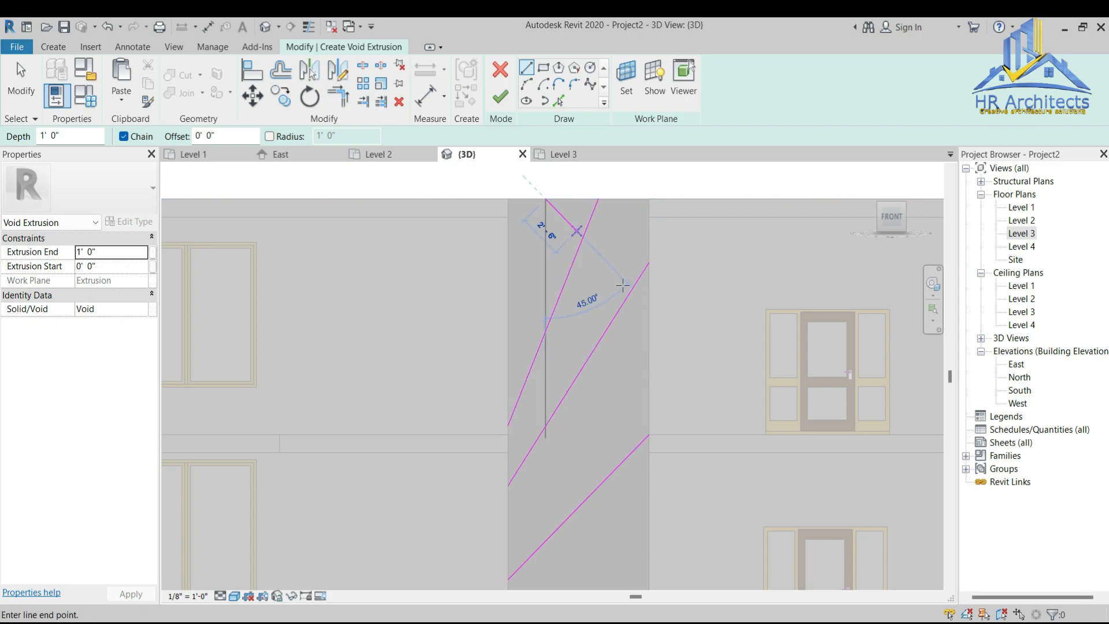
key(Escape)
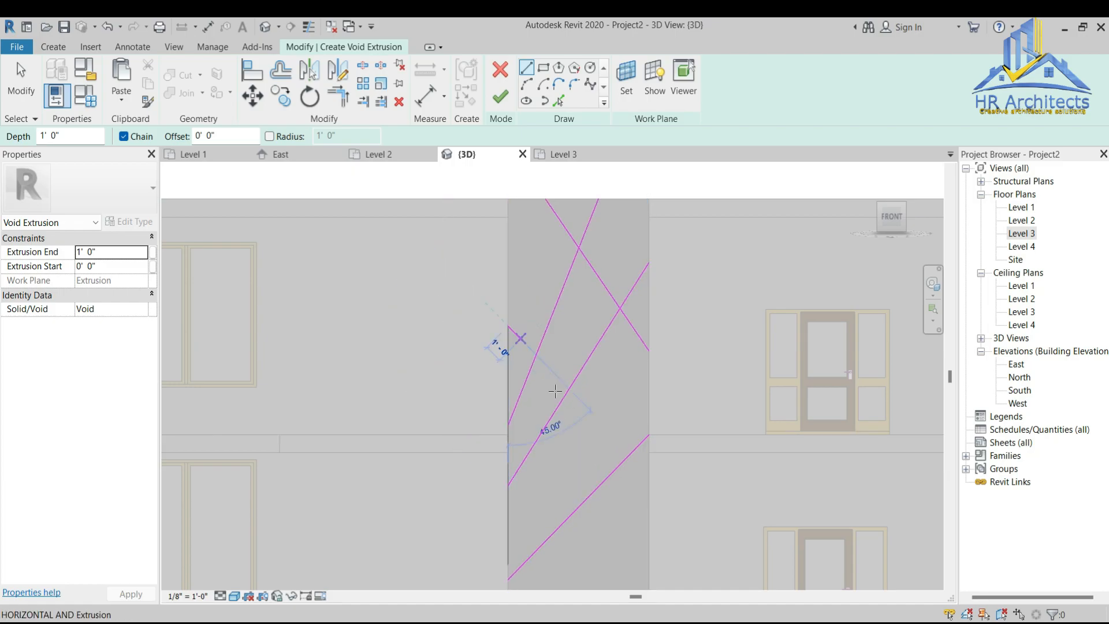
click(649, 500)
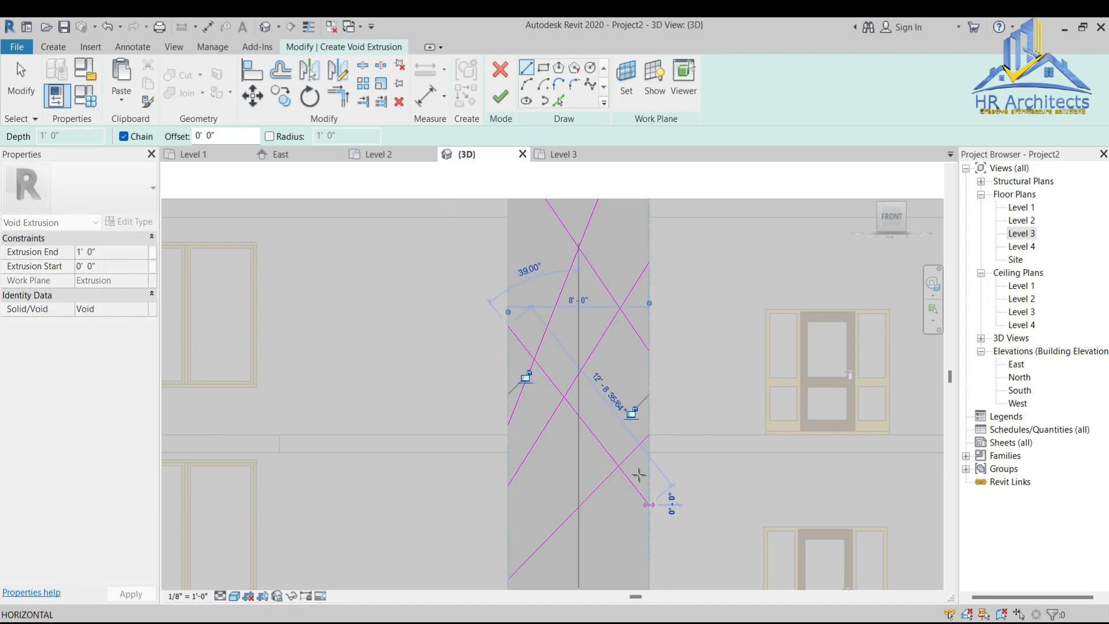
scroll(589, 349, down, 2)
key(Escape)
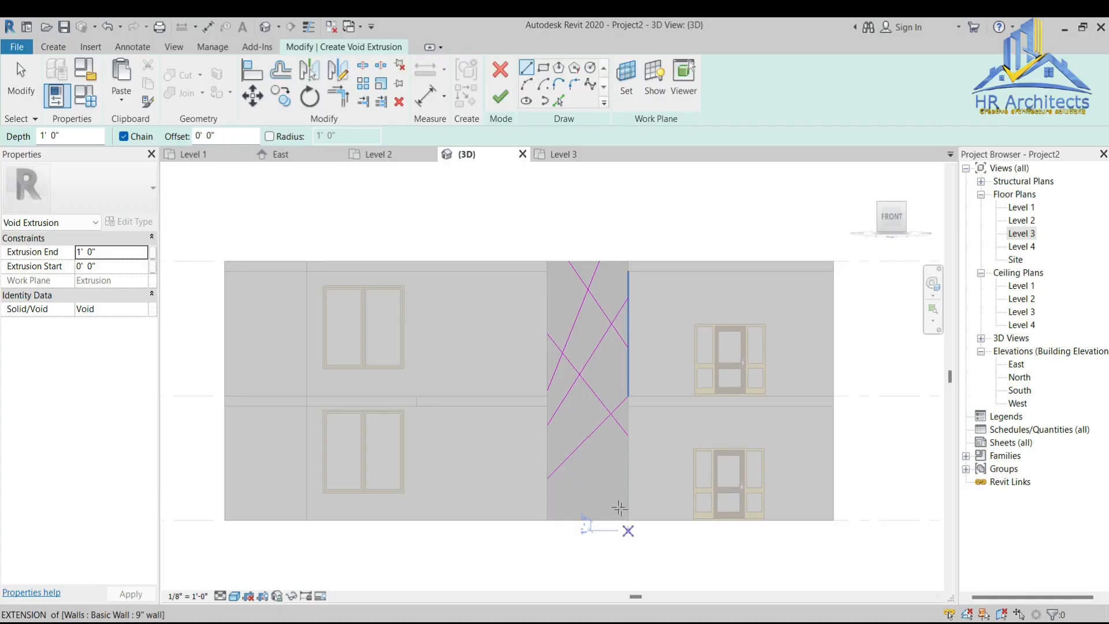
scroll(619, 507, up, 2)
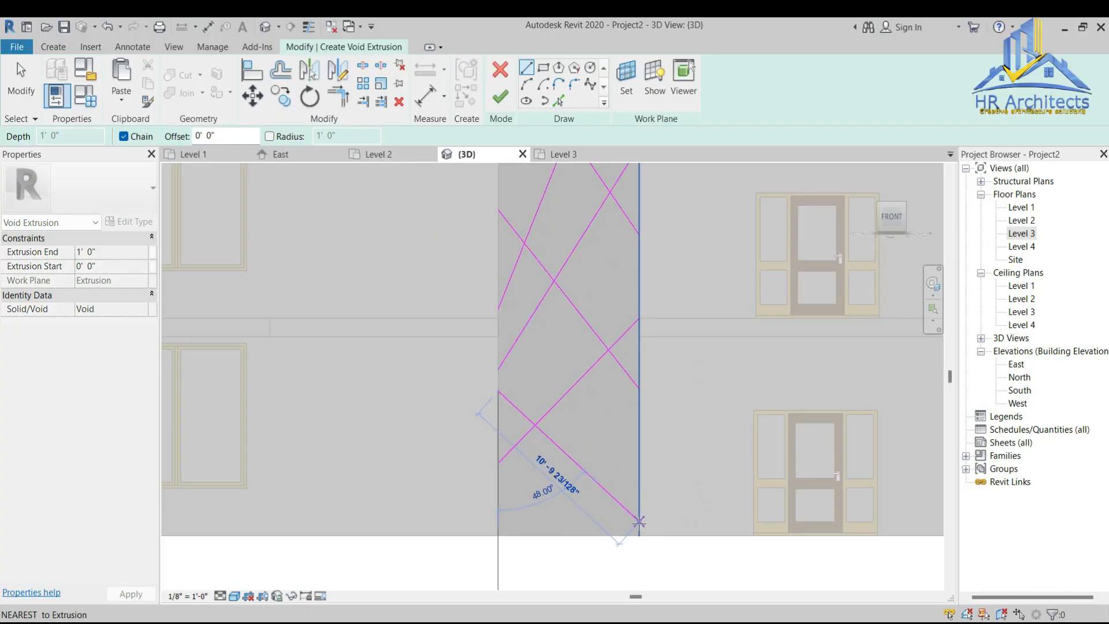
key(Escape)
scroll(578, 346, down, 2)
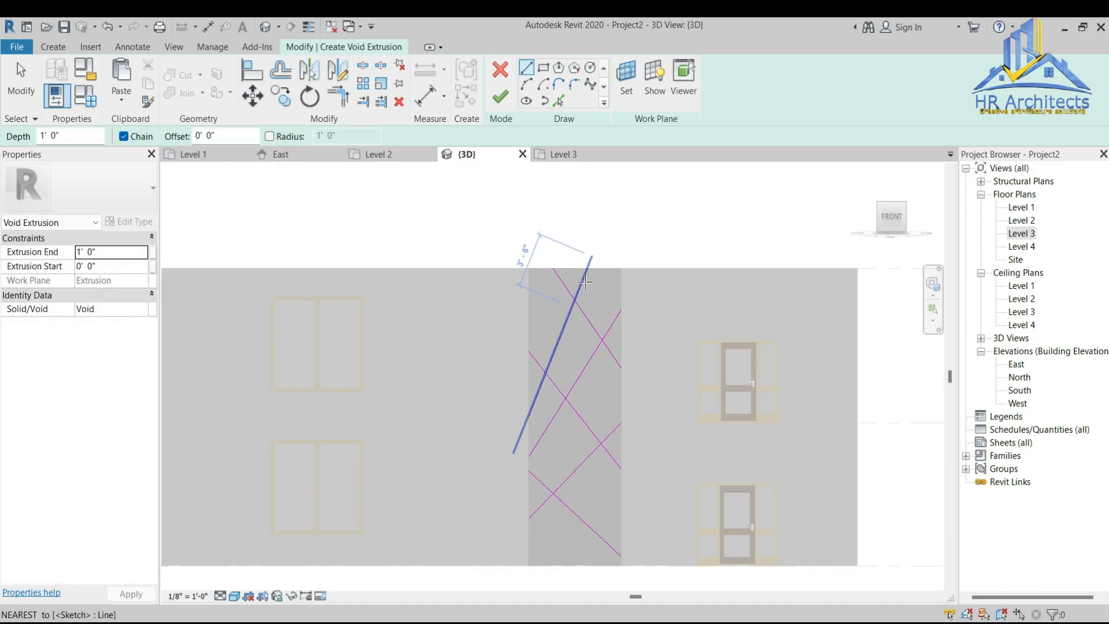
Step: Offset copies of the two diagonals meeting the block's top edge and the next rising diagonal by 3"
scroll(585, 282, up, 5)
key(Escape)
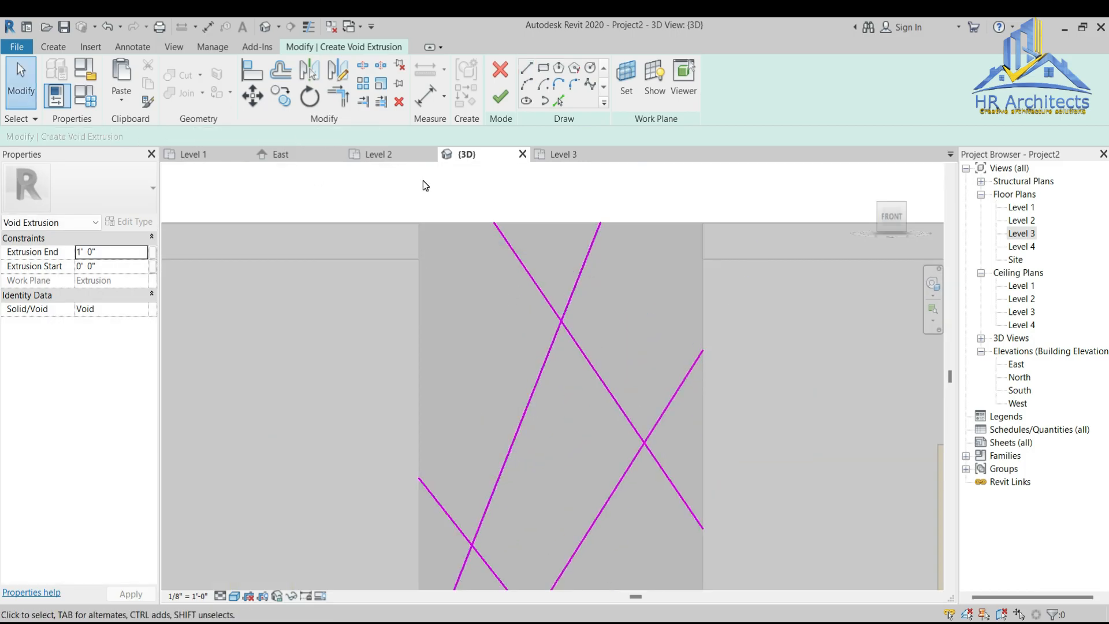
key(o)
key(f)
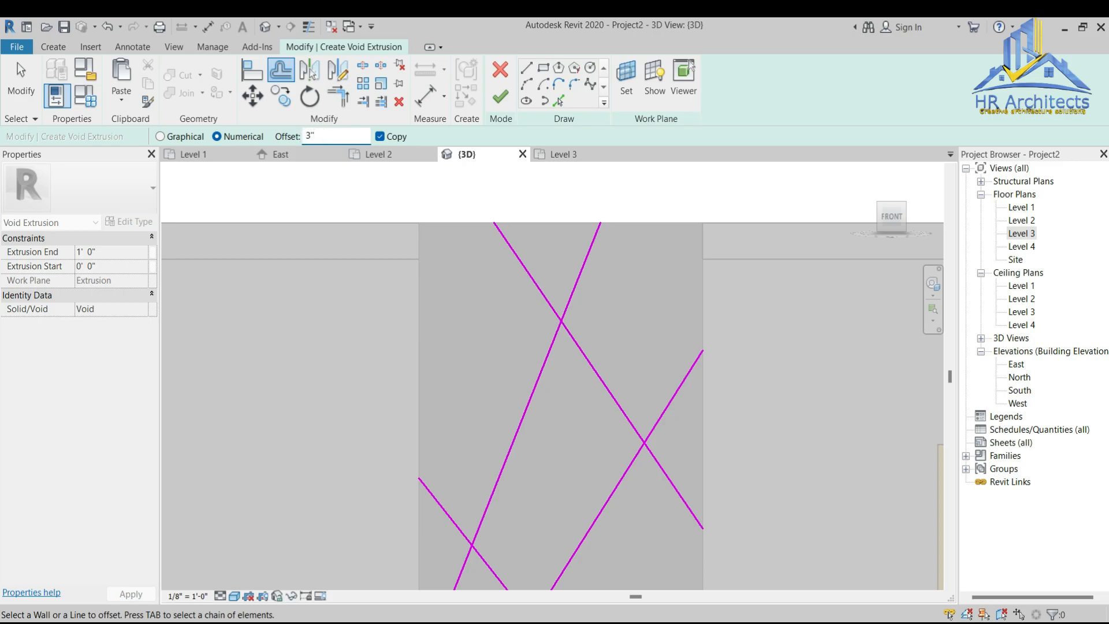
scroll(551, 296, up, 3)
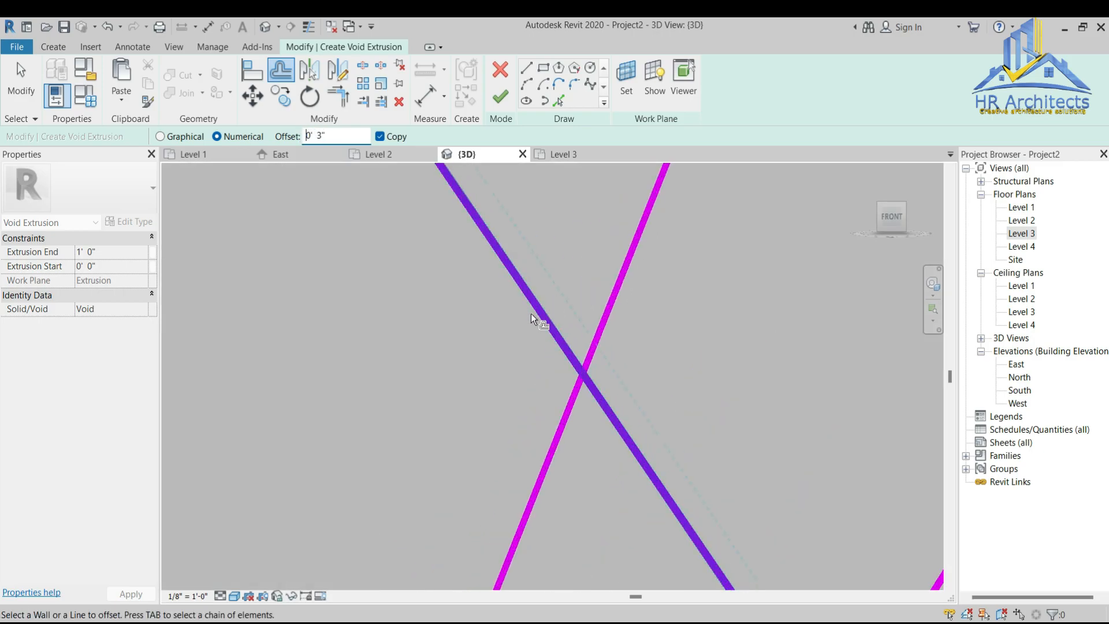
click(536, 313)
scroll(537, 315, down, 3)
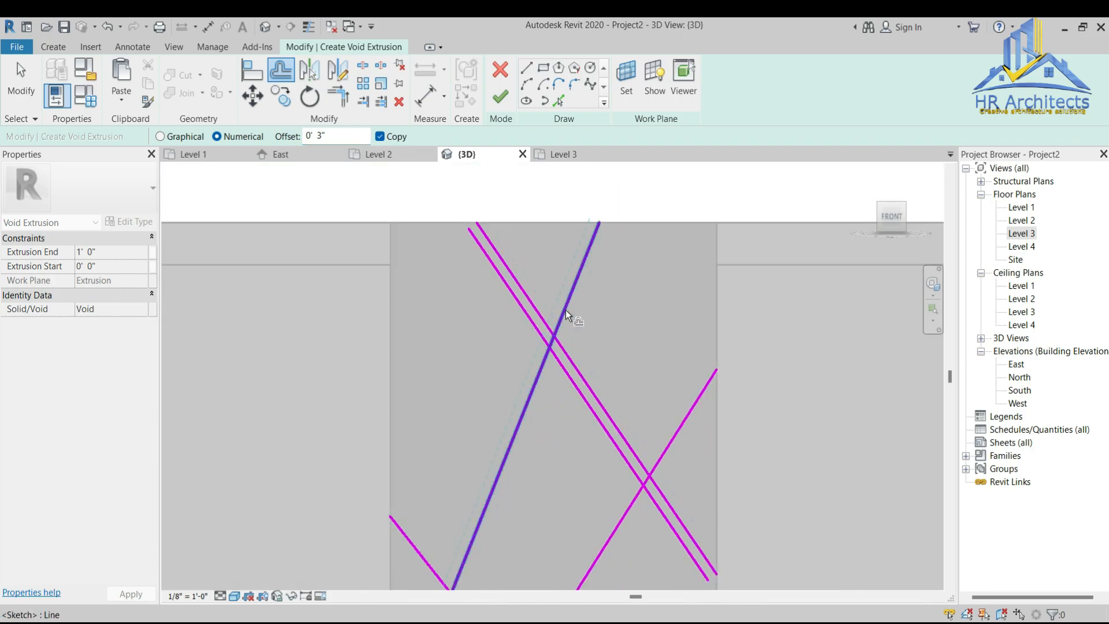
click(566, 308)
click(677, 431)
Step: Offset copies of the three remaining lower diagonals by 3" so that every groove has a parallel pair of lines
scroll(553, 487, down, 2)
scroll(486, 548, up, 3)
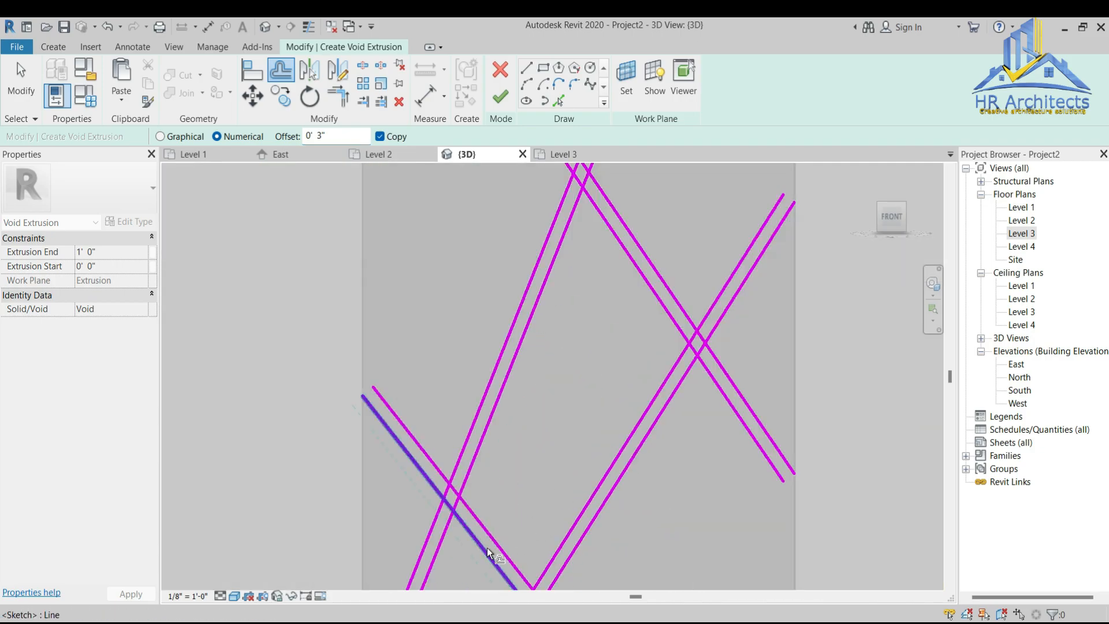
scroll(525, 353, down, 3)
scroll(546, 516, up, 2)
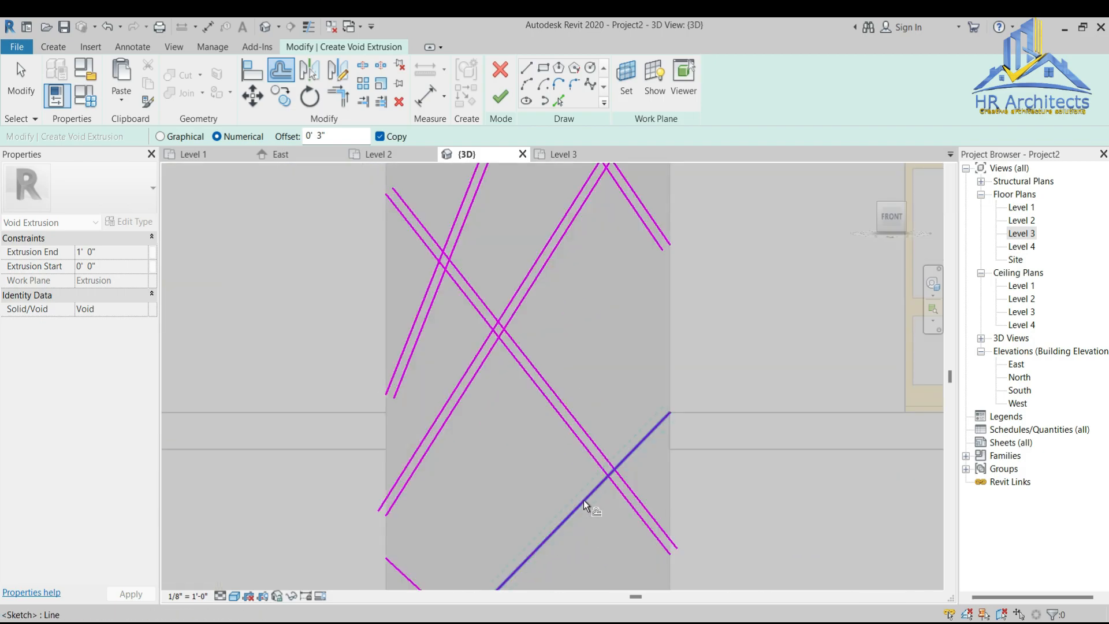
click(408, 575)
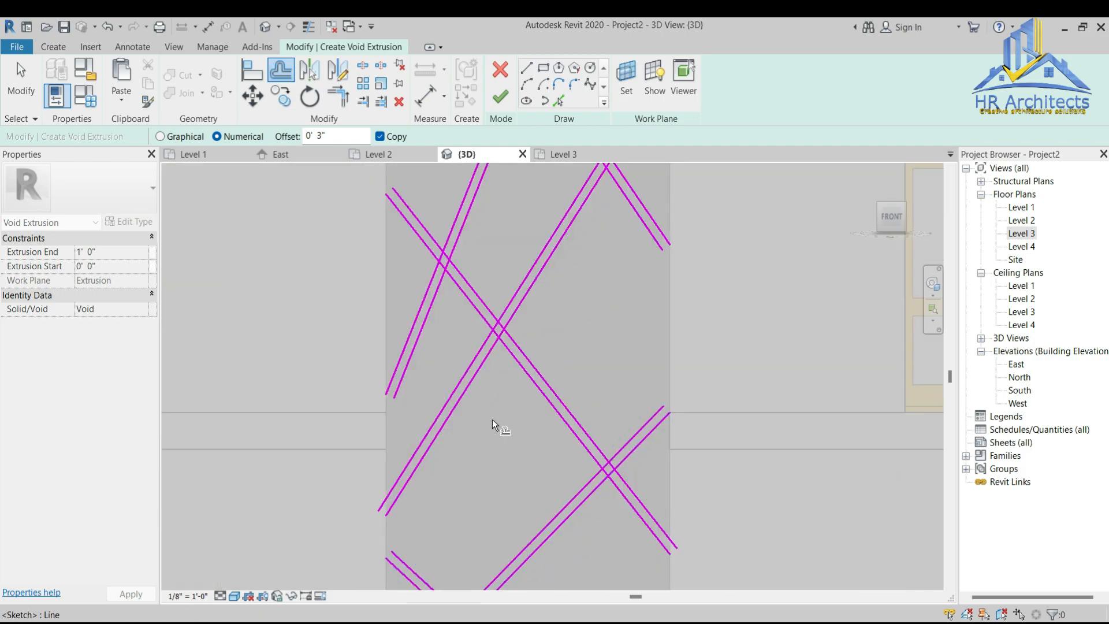
scroll(475, 431, down, 3)
scroll(532, 498, up, 2)
scroll(514, 268, up, 4)
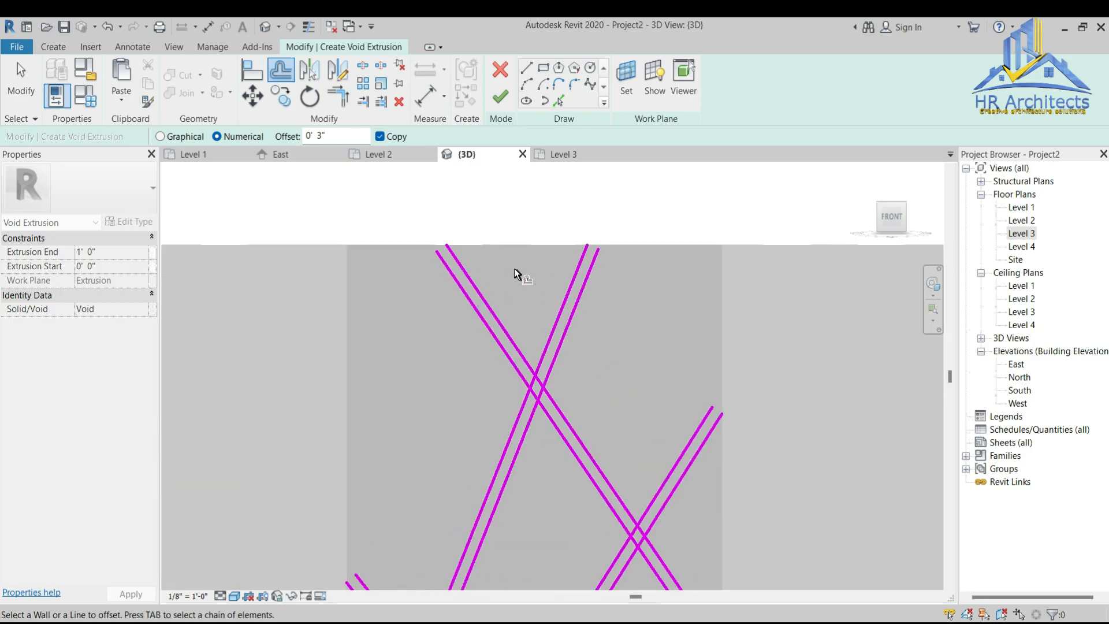
key(Escape)
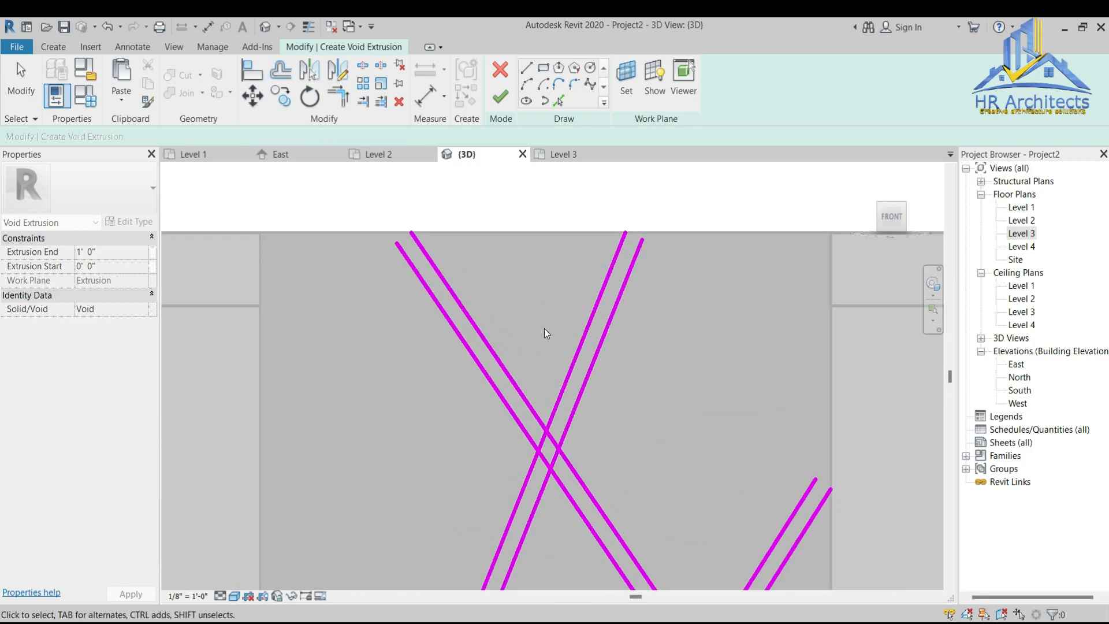
Step: Extend the upper ends of the two topmost offset lines to the block's top edge
scroll(403, 243, up, 3)
click(401, 258)
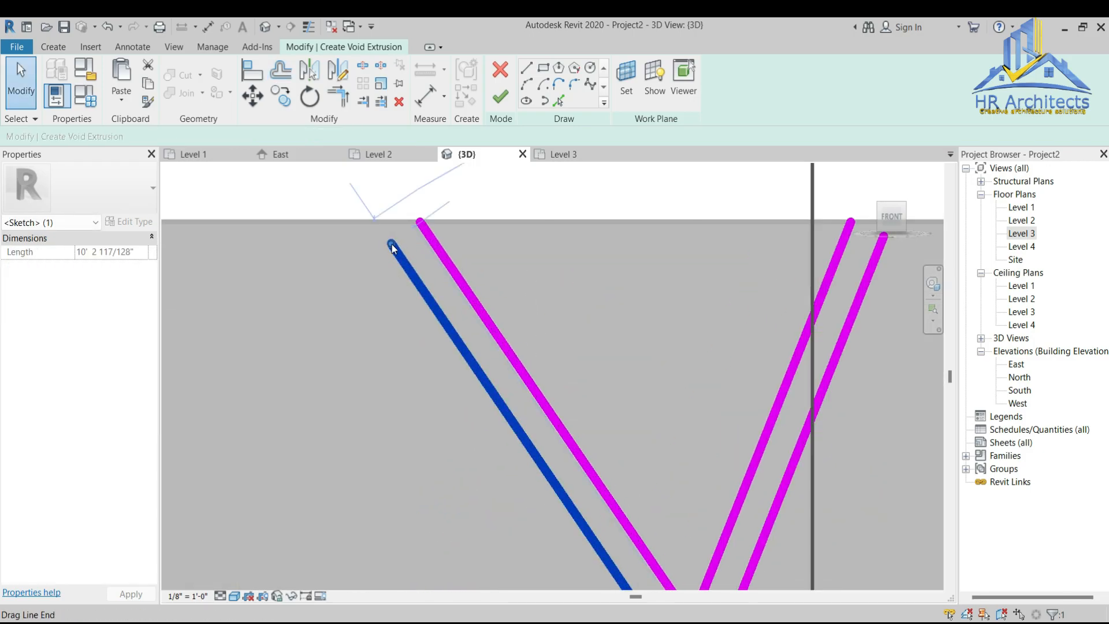
mouse_move(391, 290)
shift+middle_down()
mouse_move(742, 271)
mouse_move(675, 266)
shift+middle_up()
click(716, 250)
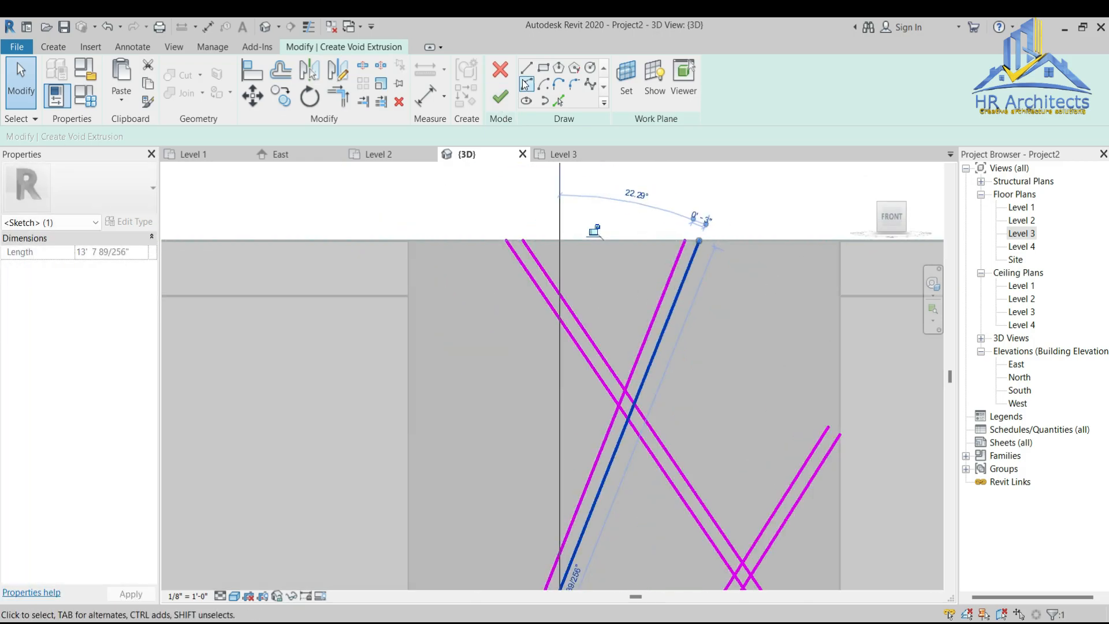
Step: Close the upper ends of the two topmost diagonal grooves with short lines along the block's top edge
key(l)
key(i)
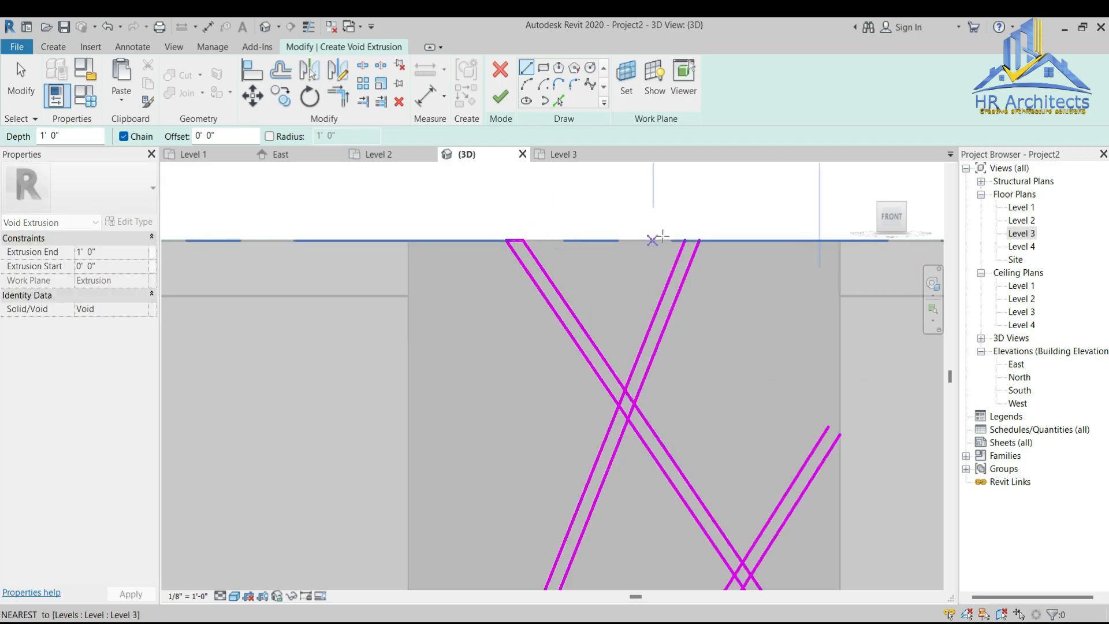
click(684, 240)
key(Escape)
mouse_move(685, 240)
shift+middle_down()
mouse_move(614, 215)
mouse_move(708, 349)
mouse_move(728, 344)
shift+middle_up()
key(Escape)
key(Escape)
Step: Extend the shorter line of the second rising groove to the block's door-side edge and close that end with a vertical line
click(728, 342)
drag(732, 340, 754, 294)
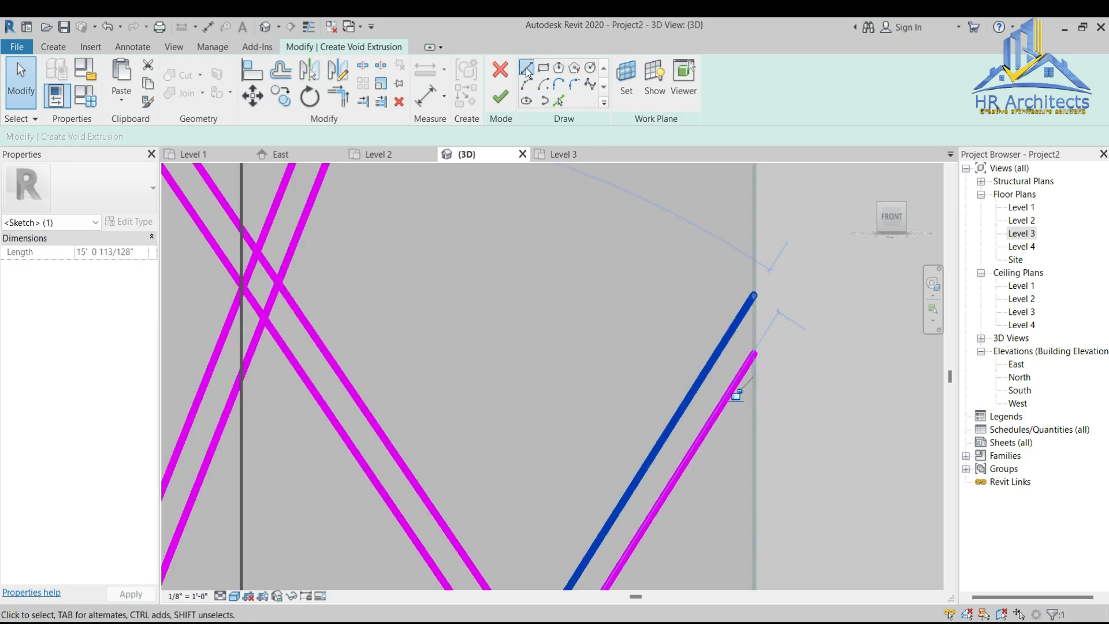
key(l)
key(i)
click(754, 355)
click(754, 295)
scroll(635, 358, down, 4)
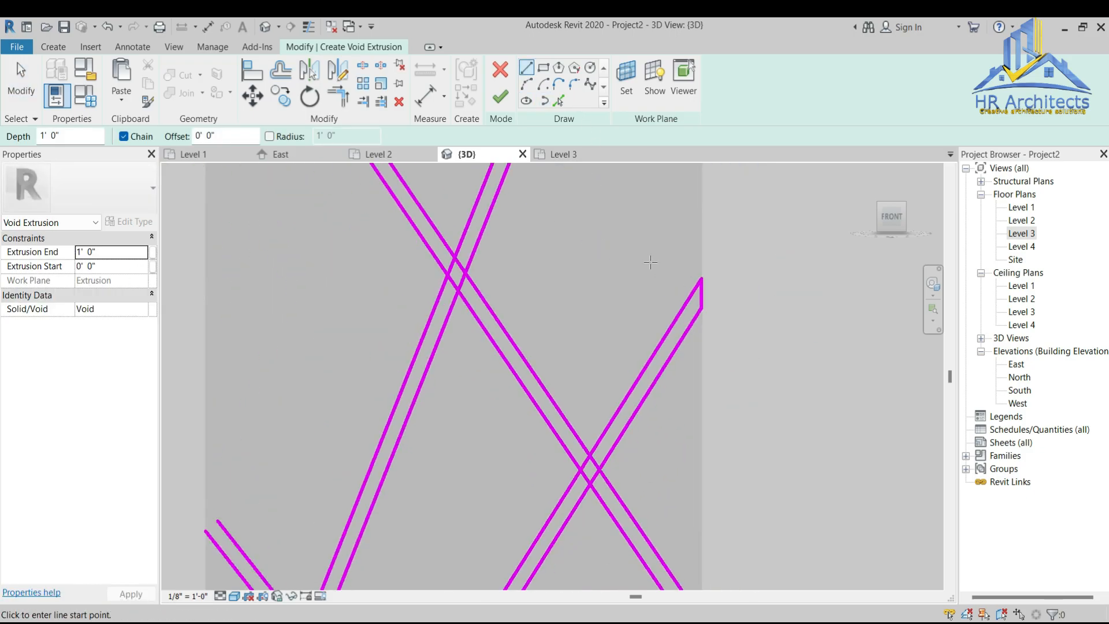
Step: Close the upper end of the middle descending groove with a vertical line on the edge away from the door, extending its offset line to meet it
scroll(358, 440, up, 4)
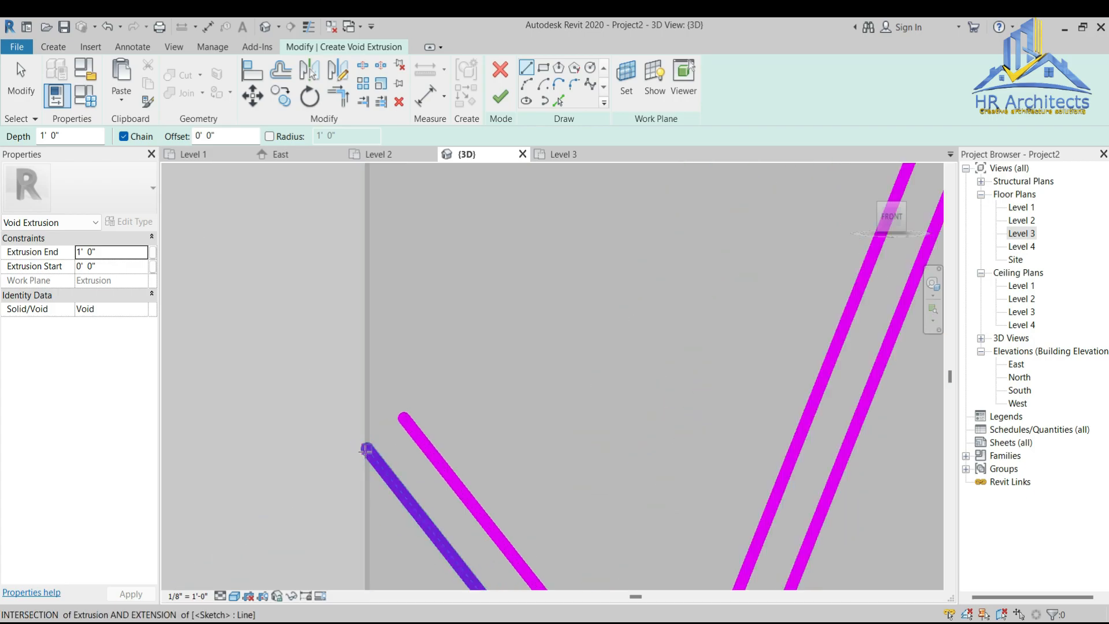
click(365, 449)
click(365, 368)
key(Escape)
key(Escape)
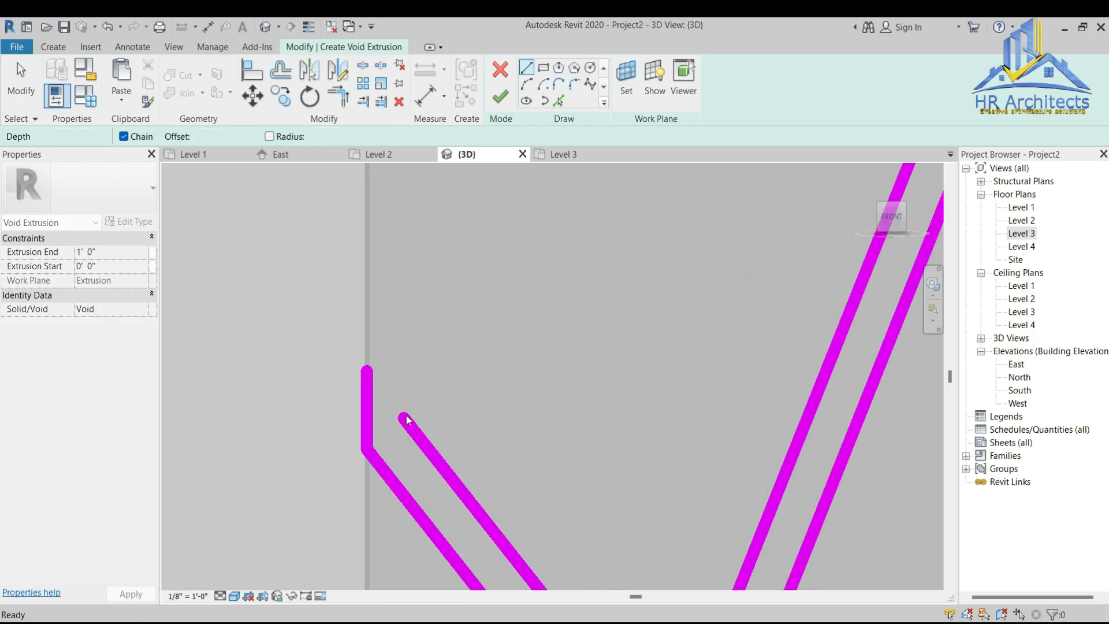
click(411, 424)
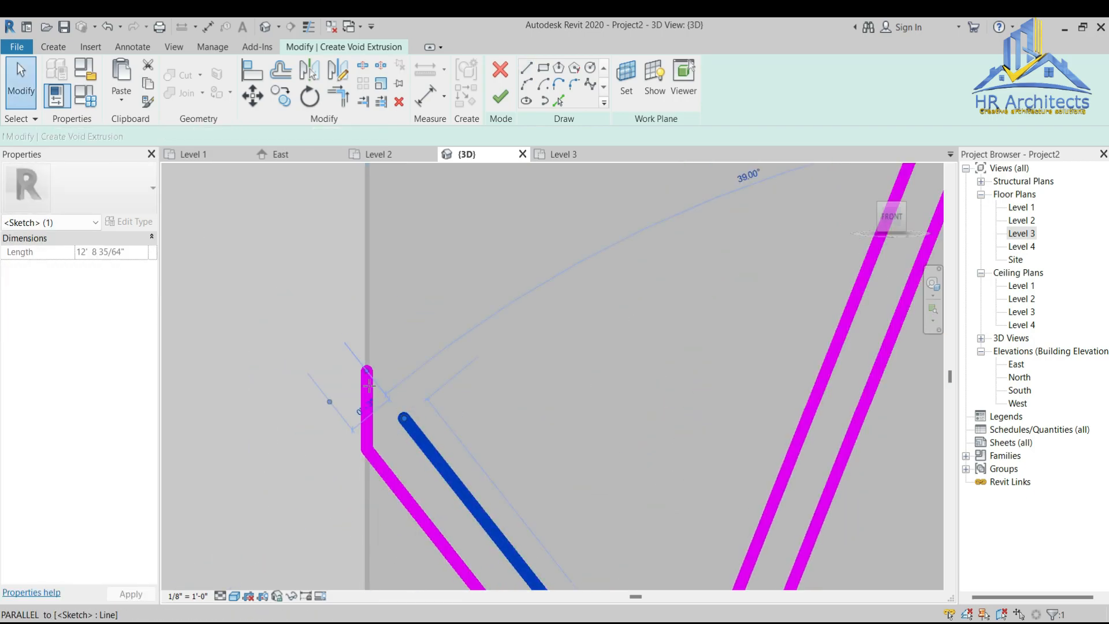
key(Escape)
Step: Extend the shorter line of the topmost descending groove to the door-side edge and close its lower end with a vertical line
scroll(364, 350, down, 3)
scroll(635, 376, down, 1)
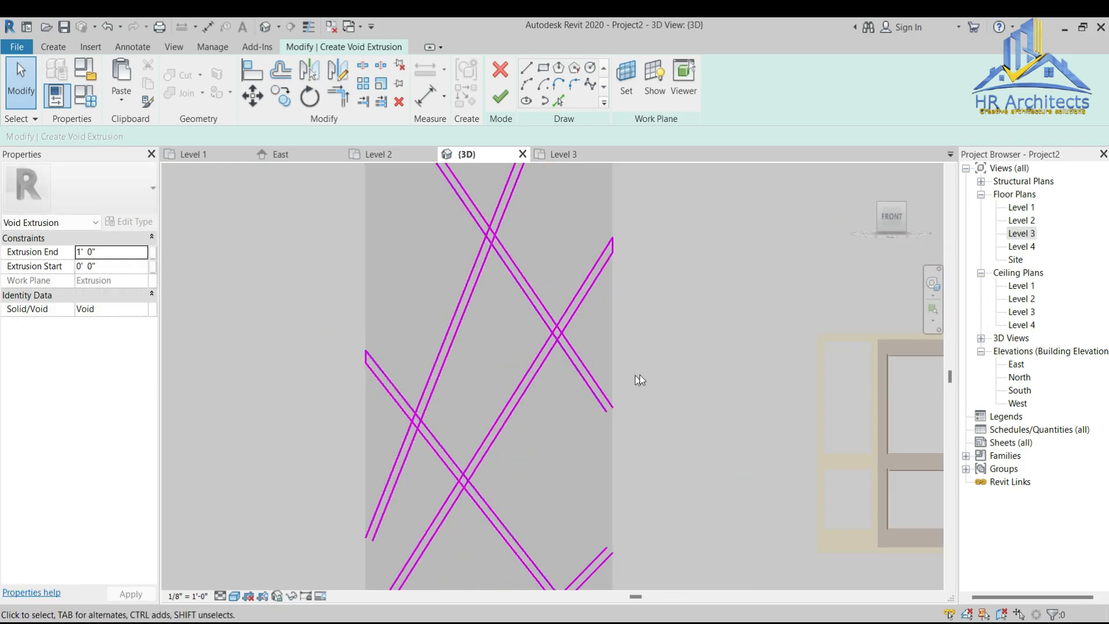
scroll(564, 404, up, 4)
click(601, 443)
mouse_move(600, 443)
mouse_down()
mouse_move(628, 484)
mouse_move(626, 450)
mouse_up()
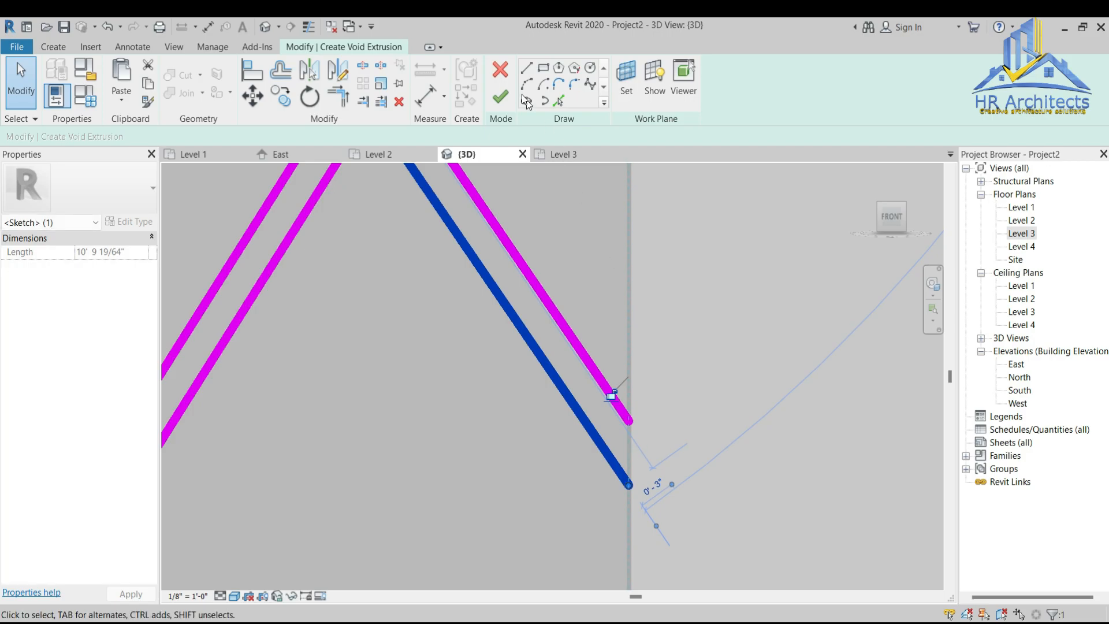
click(628, 421)
click(629, 485)
Step: Extend the shorter line of the steepest rising groove down to the edge away from the door and close its lower end vertically
scroll(564, 307, down, 4)
scroll(308, 509, up, 4)
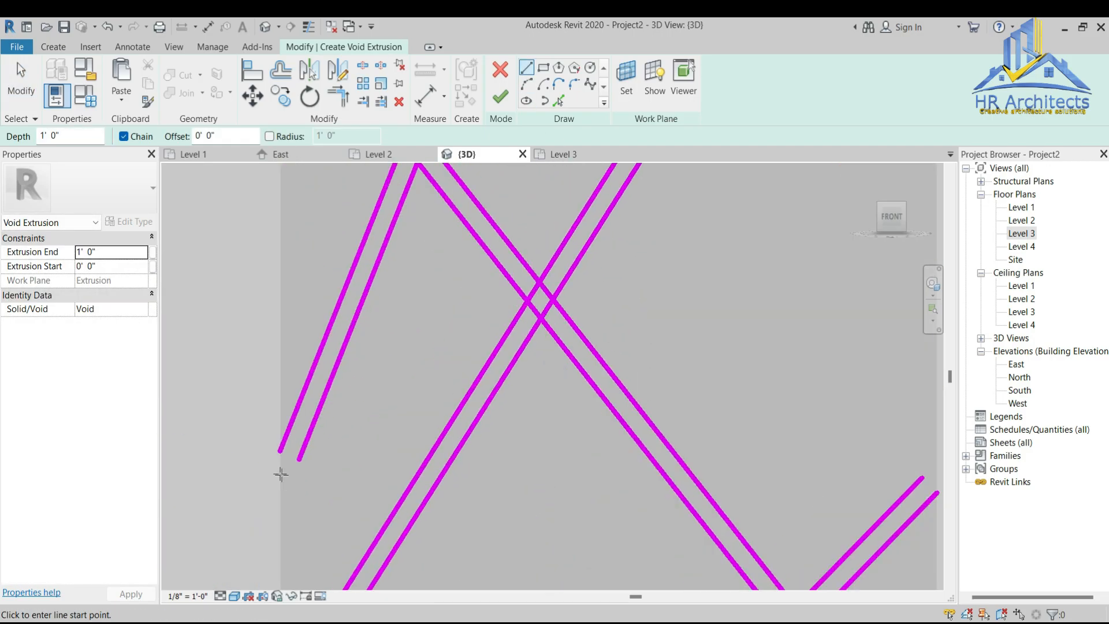
key(Escape)
click(327, 414)
mouse_move(310, 448)
mouse_down()
mouse_move(275, 517)
mouse_move(281, 532)
mouse_up()
key(l)
key(i)
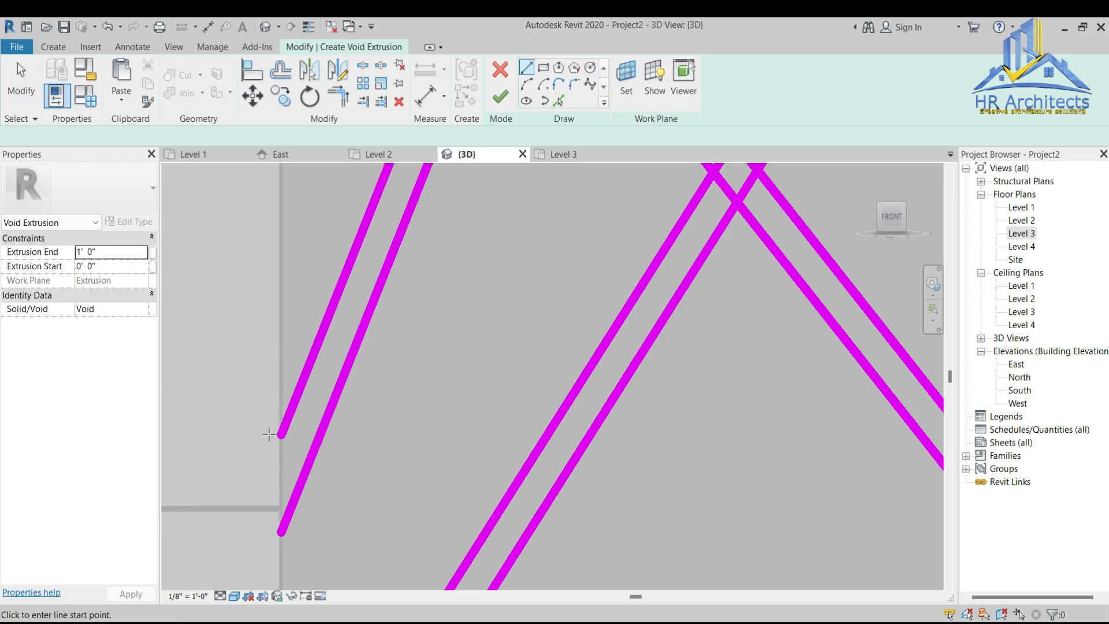
click(281, 435)
click(282, 531)
Step: Close the lower end of the second rising groove with a vertical line on the block edge and trim the overshooting line to it
scroll(281, 530, down, 5)
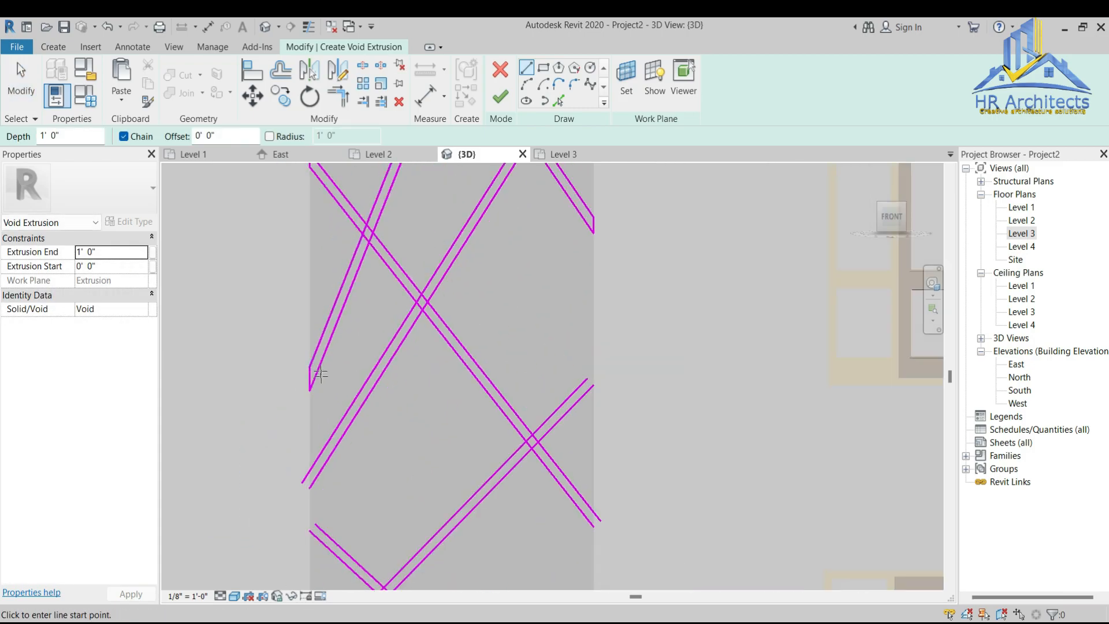
scroll(321, 381, up, 5)
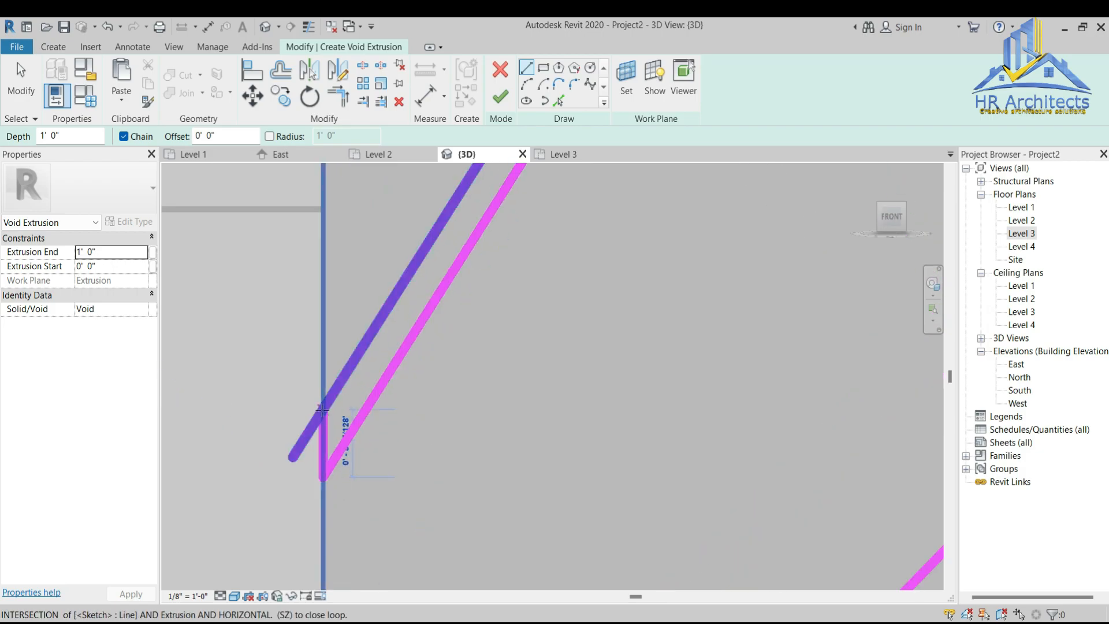
key(t)
key(r)
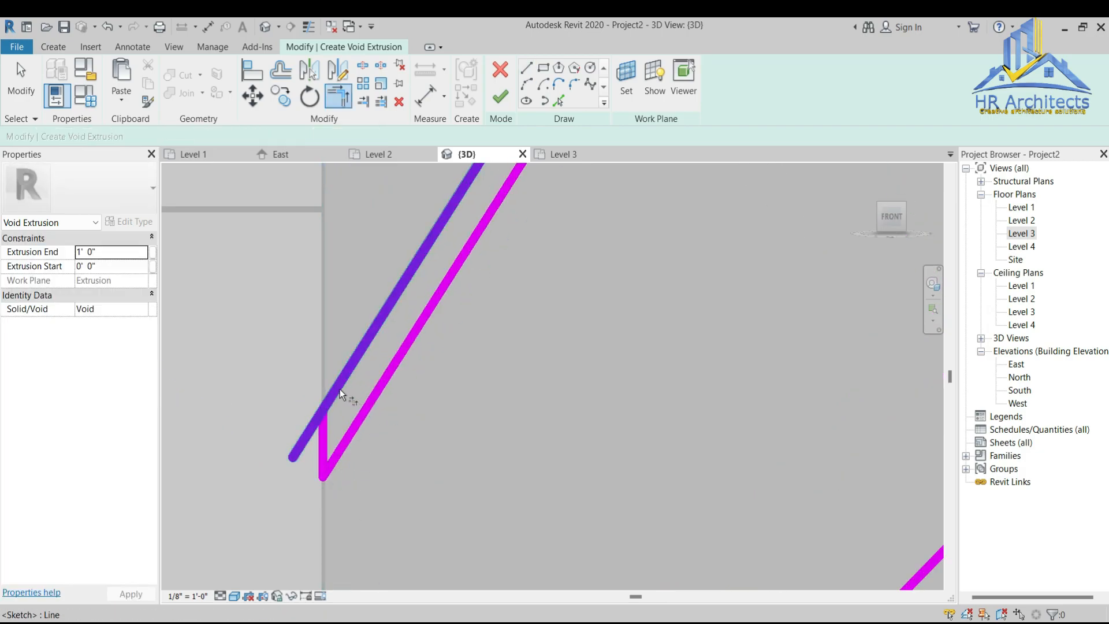
click(324, 445)
Step: Extend the offset line of the lowest descending groove to the edge away from the door and close its upper end vertically
scroll(318, 464, down, 3)
scroll(344, 497, up, 3)
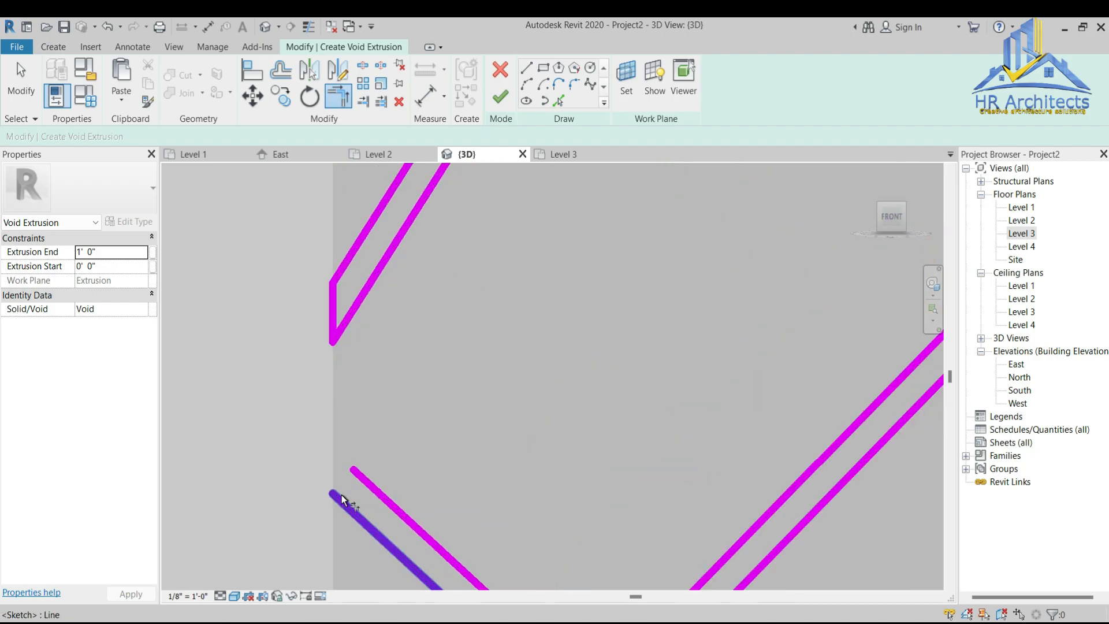
key(Escape)
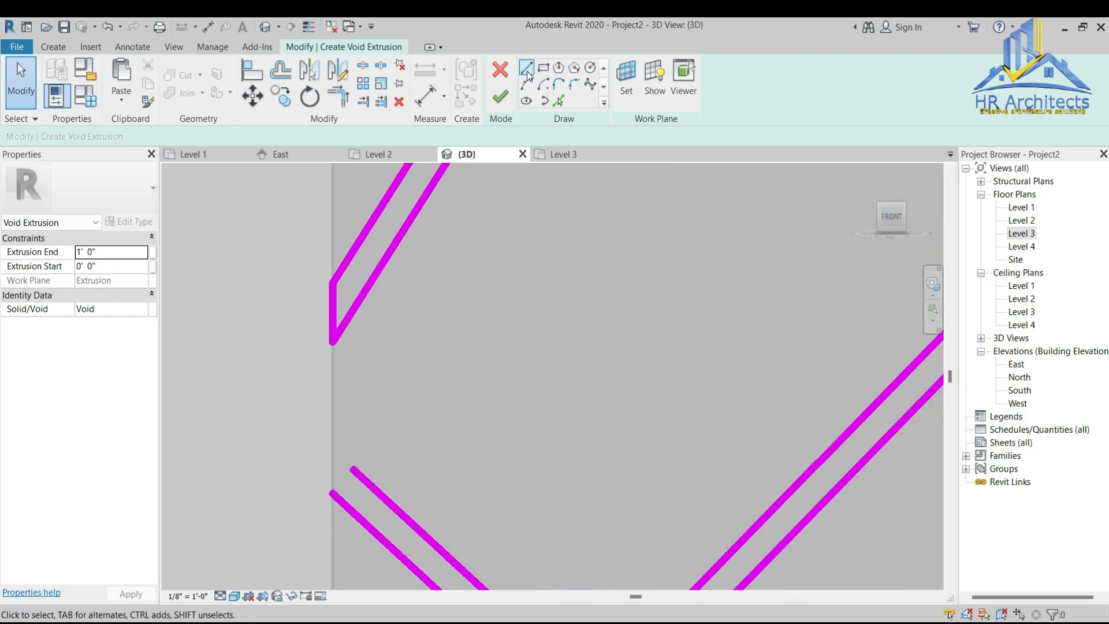
click(366, 496)
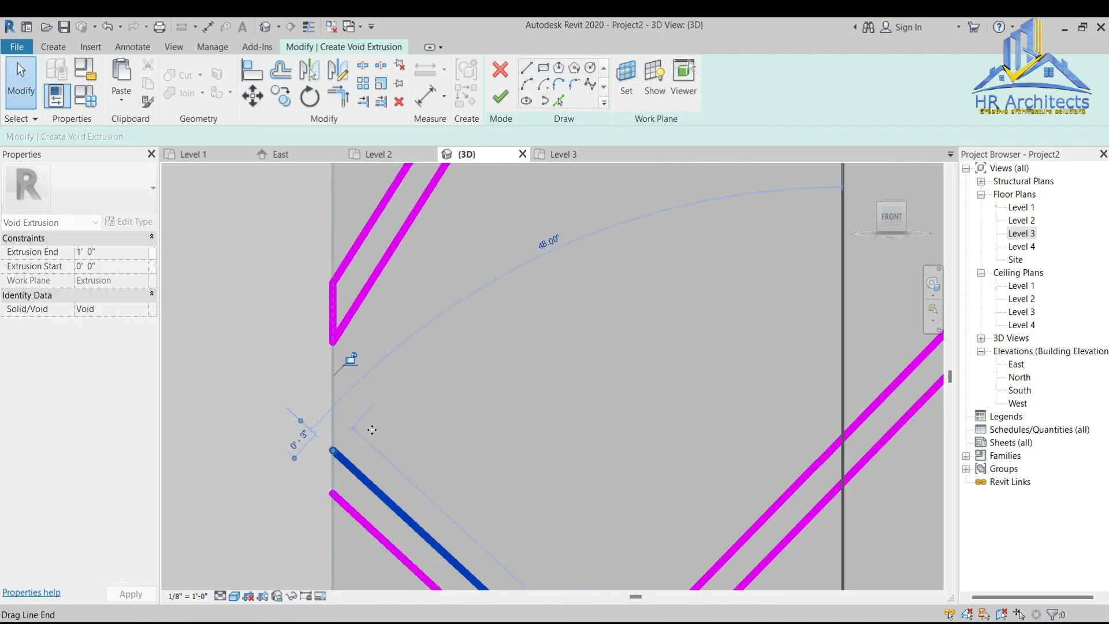
click(525, 69)
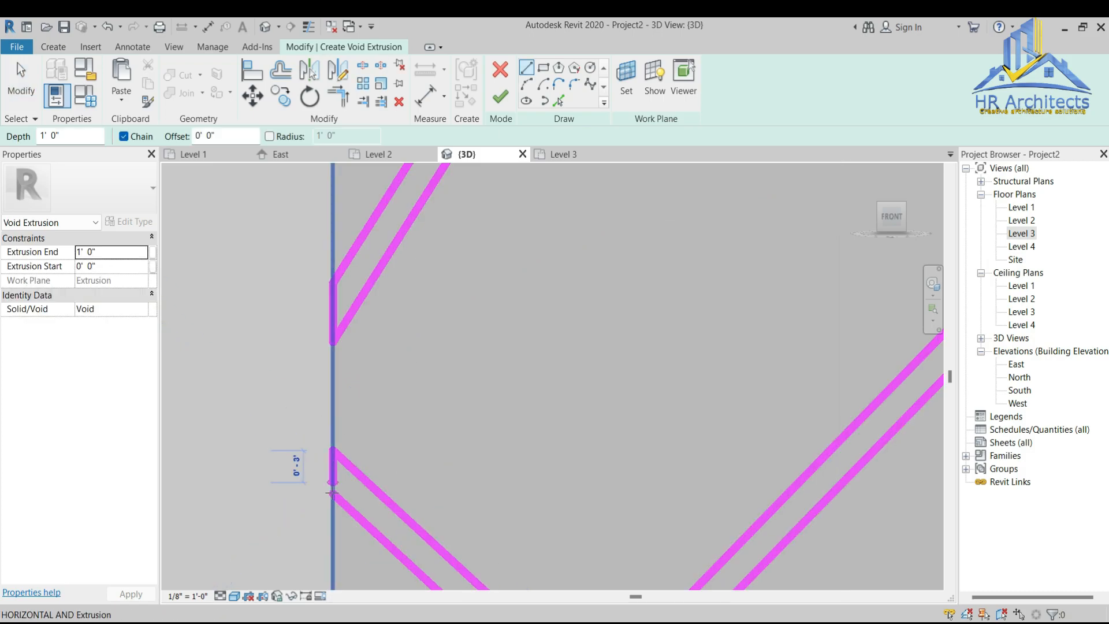
Step: Close the lower end of the lowest rising groove with a vertical line on the block edge and trim off the overshooting line
scroll(333, 490, down, 3)
scroll(335, 532, up, 5)
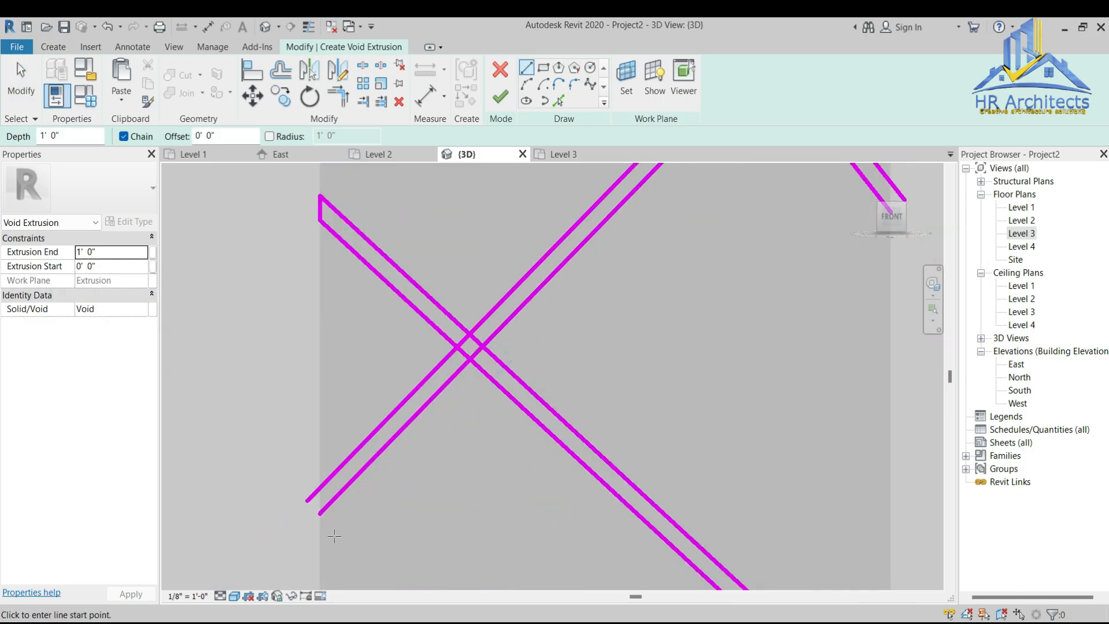
click(296, 477)
click(296, 404)
key(Escape)
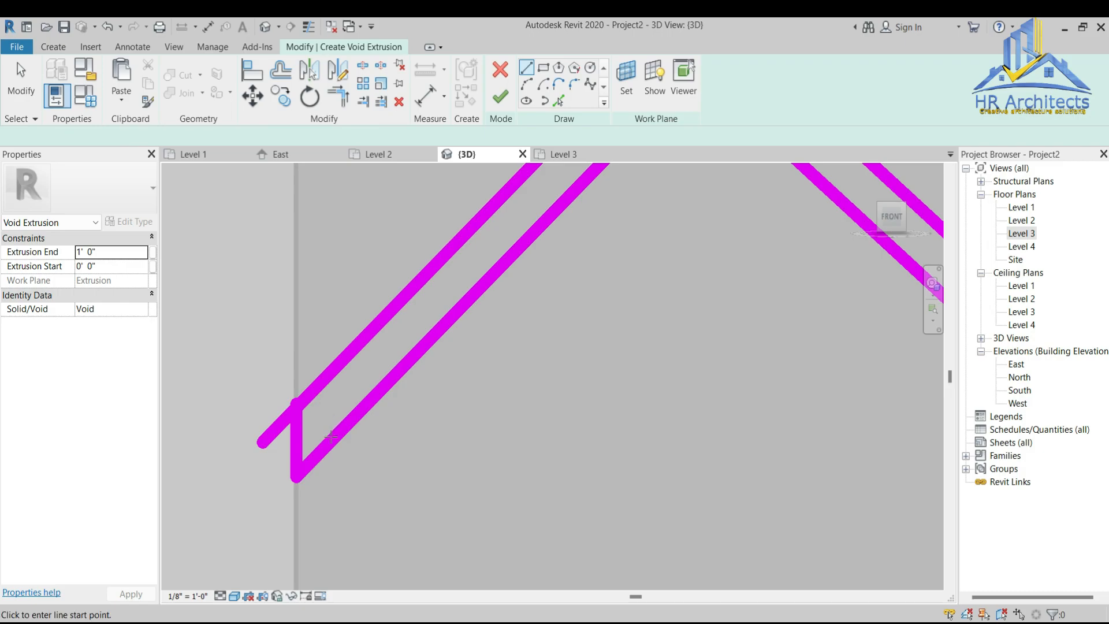
key(Escape)
key(t)
key(r)
scroll(300, 445, down, 3)
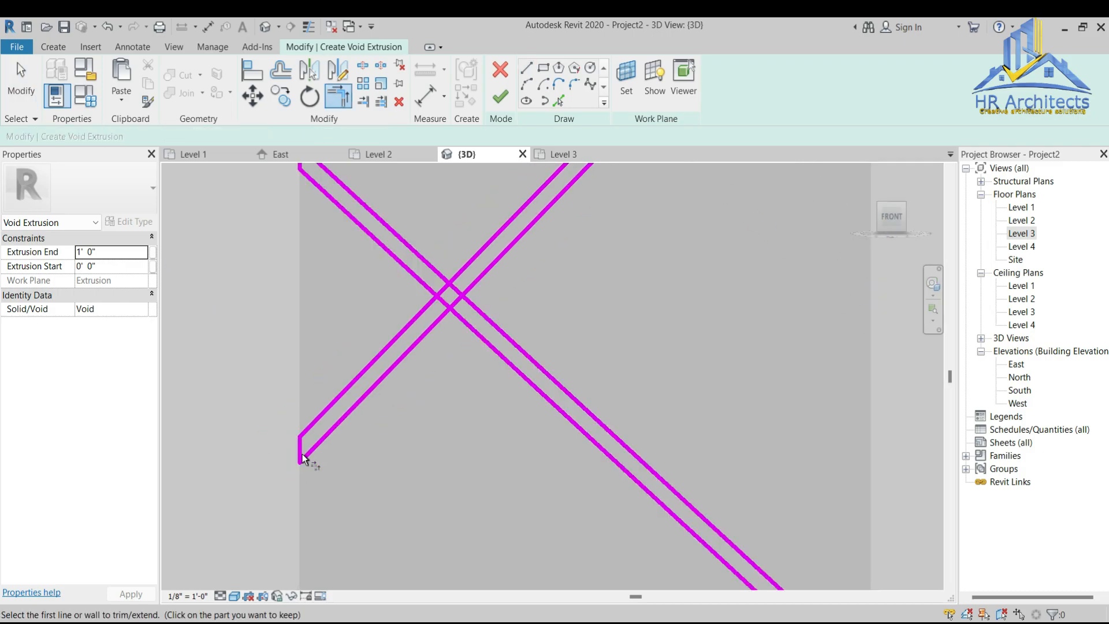
Step: Close the lower end of the middle descending groove with a vertical line on the door-side edge and trim off the overshooting line
scroll(524, 338, down, 2)
scroll(525, 332, up, 5)
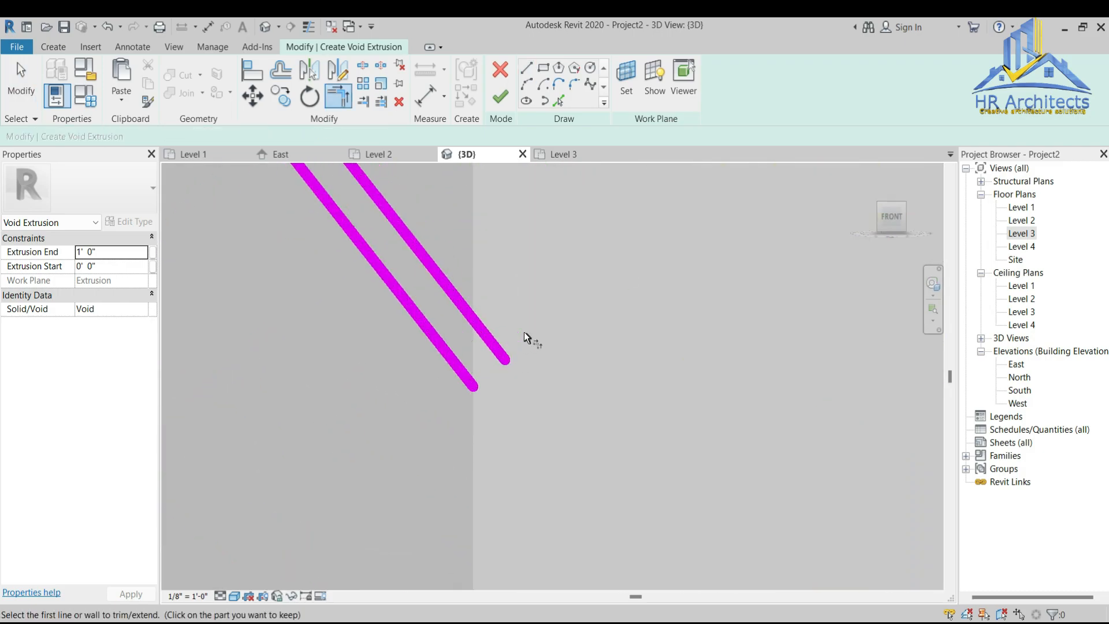
click(526, 67)
click(446, 416)
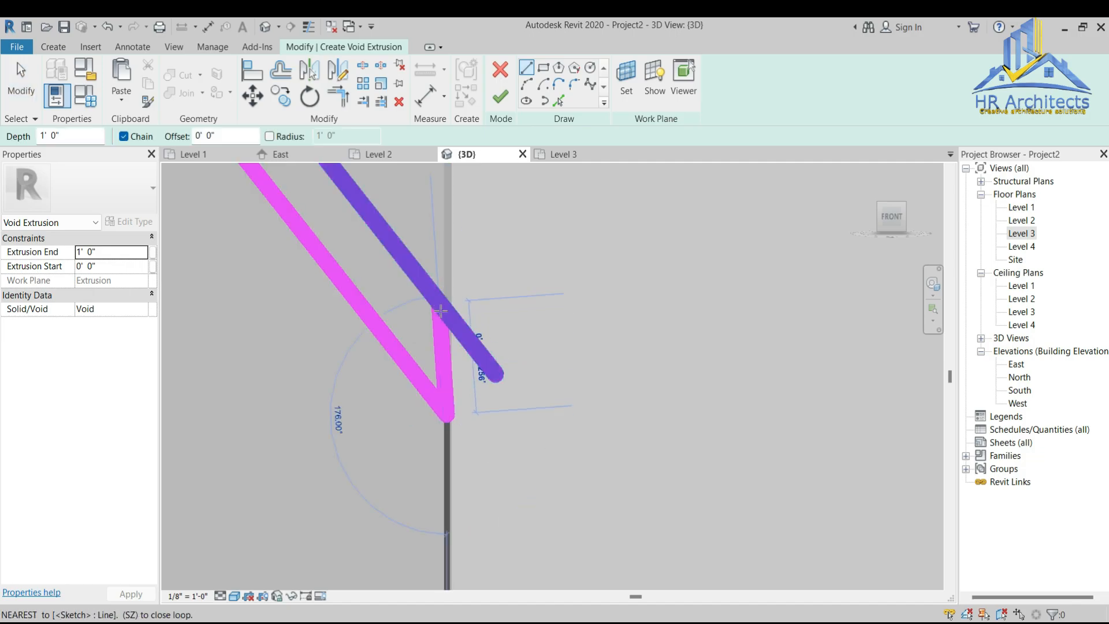
click(445, 311)
key(Escape)
key(t)
key(r)
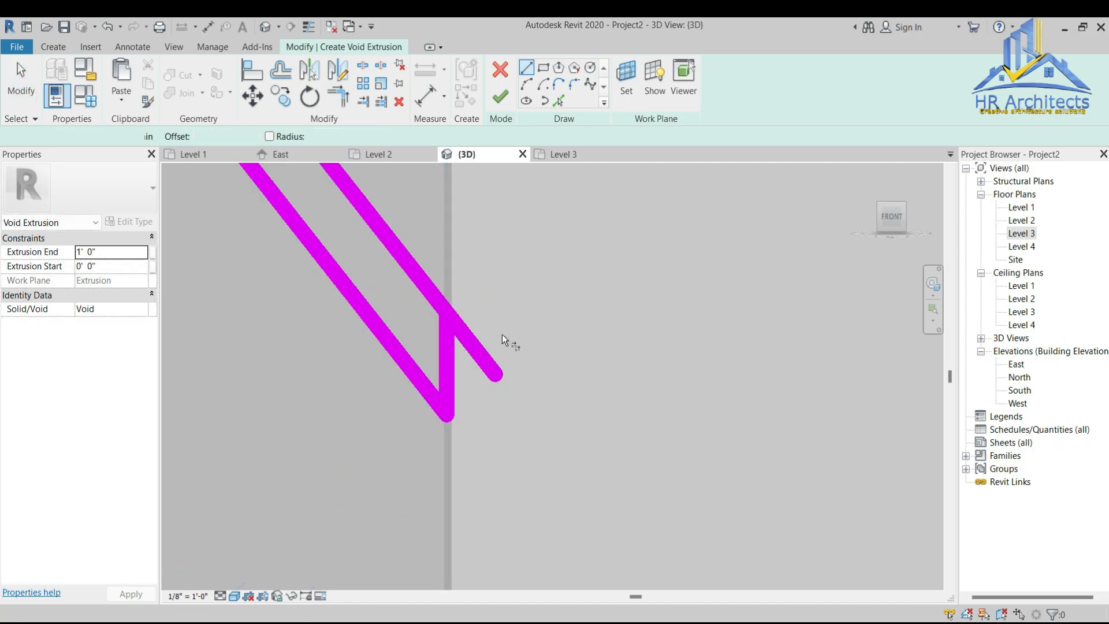
click(449, 355)
click(457, 300)
Step: Close the lower end of the lowest descending groove with a vertical line on the door-side edge and trim off the overshooting line
scroll(462, 306, down, 4)
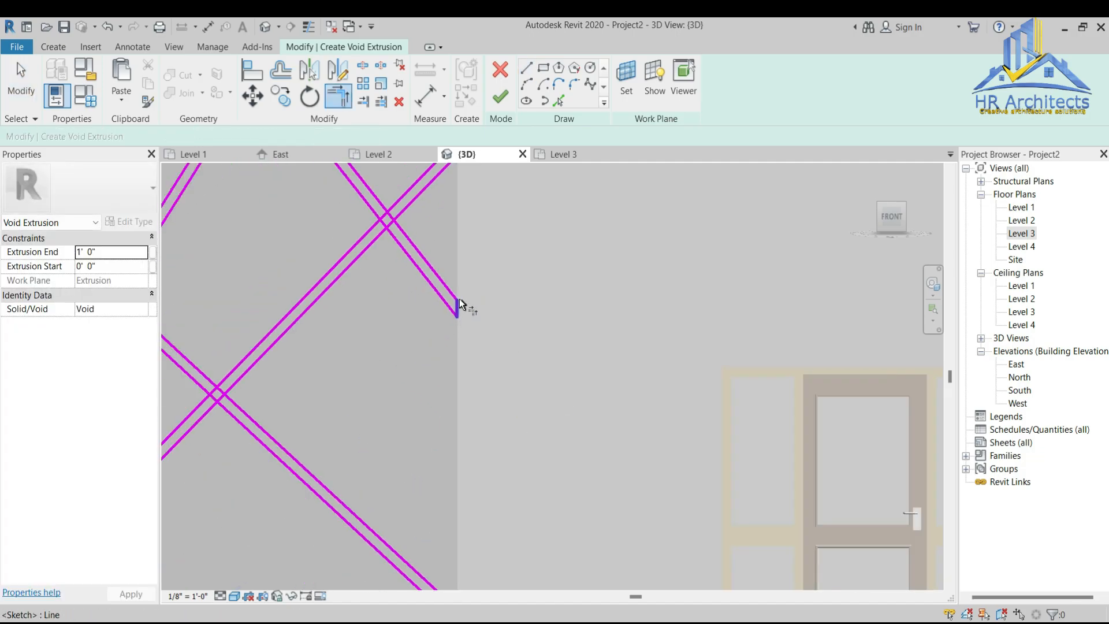
scroll(459, 483, up, 5)
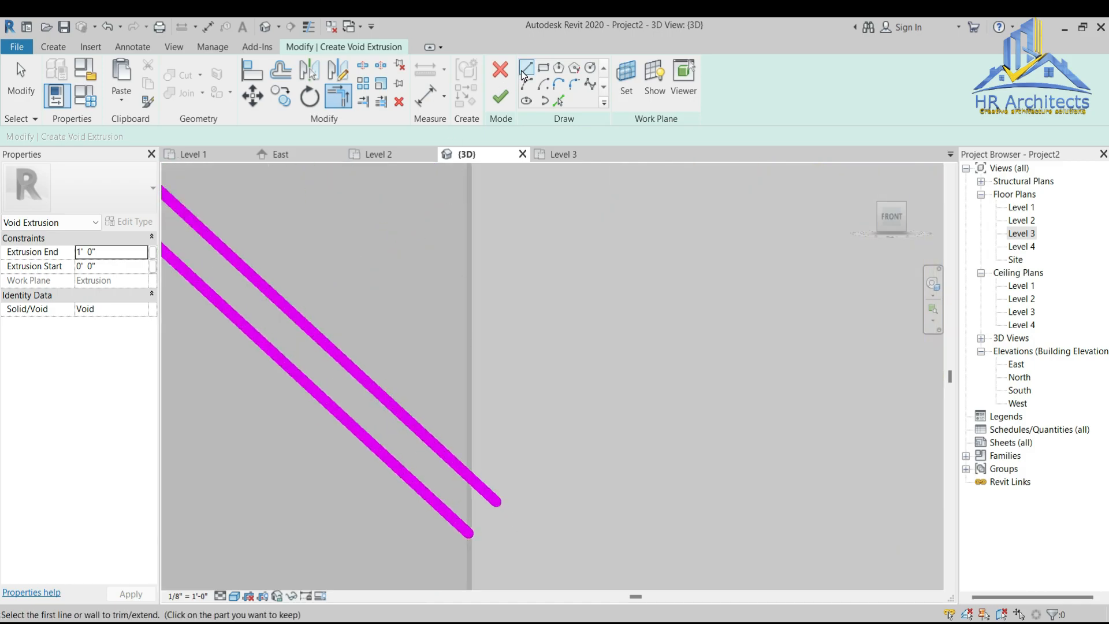
click(524, 69)
scroll(468, 509, up, 3)
click(460, 559)
click(460, 439)
key(t)
key(r)
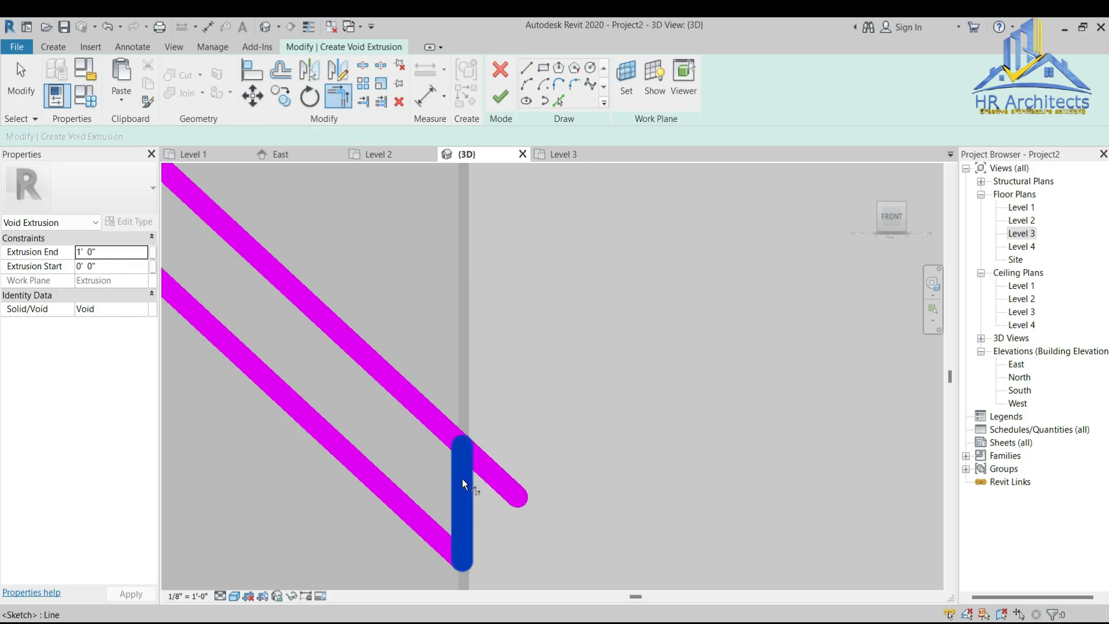
click(444, 422)
click(459, 470)
Step: Close the upper end of the lowest rising groove with a vertical line on the door-side edge and extend its shorter line to meet it
scroll(479, 494, down, 6)
scroll(477, 330, up, 6)
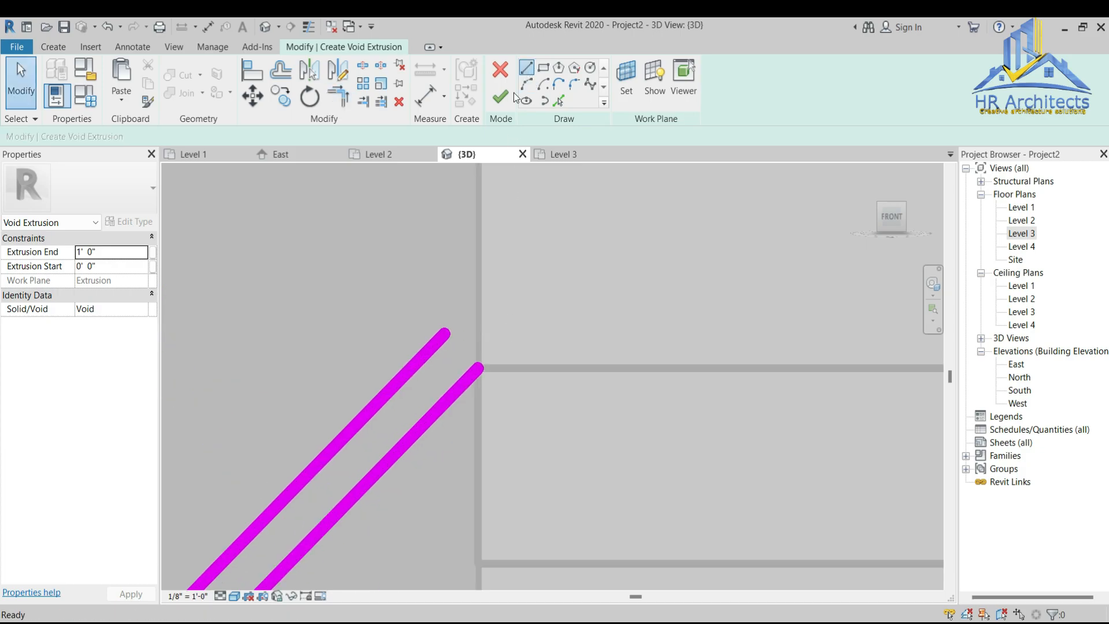
key(l)
key(i)
click(479, 368)
click(478, 294)
click(434, 347)
drag(447, 327, 479, 300)
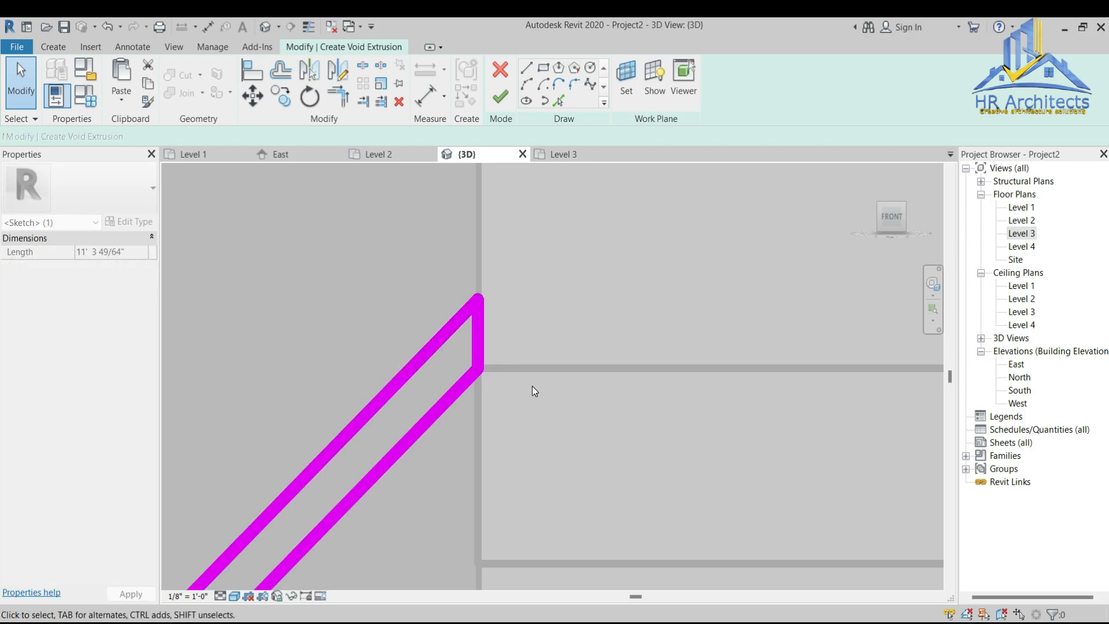
Step: Trim the closing line and the extended line of the lowest rising groove to a corner at the door-side edge
key(t)
key(r)
click(478, 338)
click(459, 325)
click(477, 325)
scroll(497, 426, down, 5)
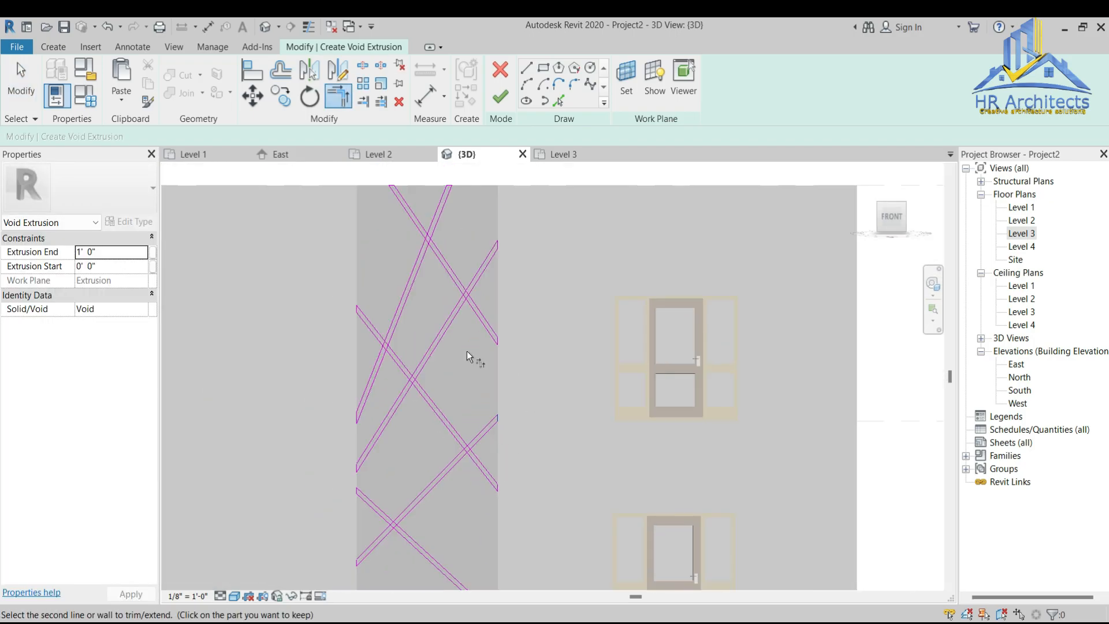
scroll(409, 217, up, 5)
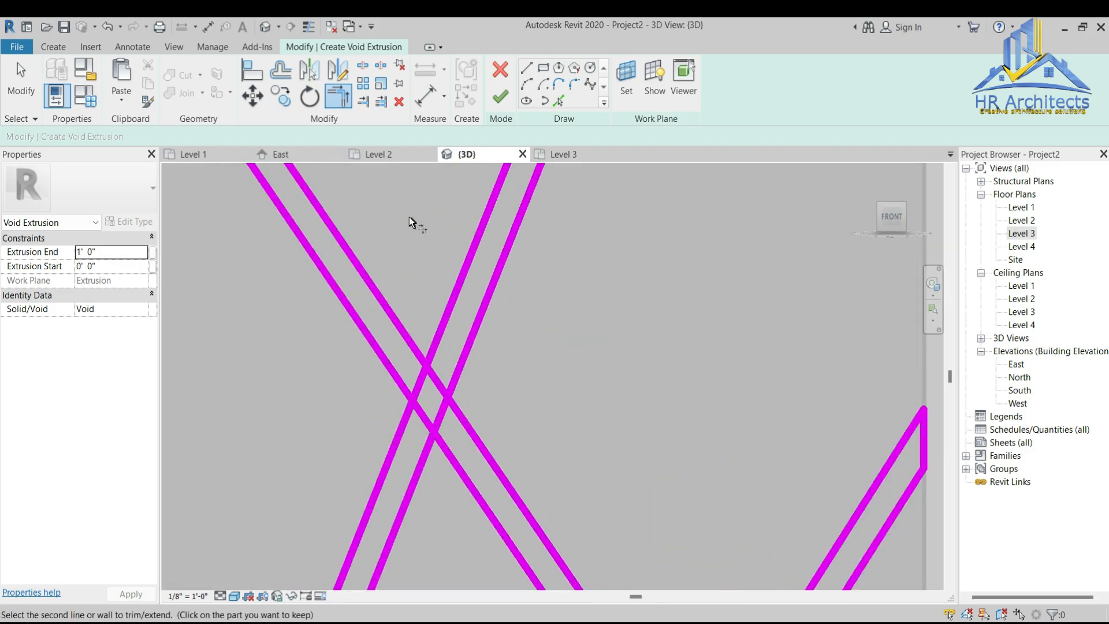
key(Escape)
key(Escape)
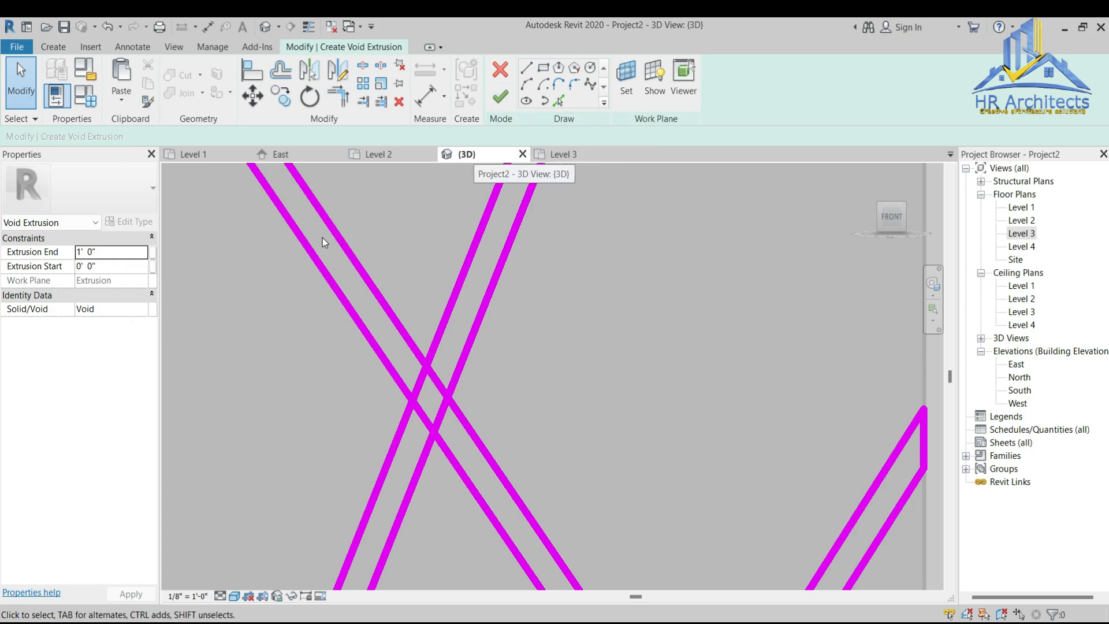
Step: Split the upper line of the steepest rising groove inside the topmost crossing, and trim its lower part to a corner with the outer descending line
click(361, 67)
scroll(415, 363, down, 2)
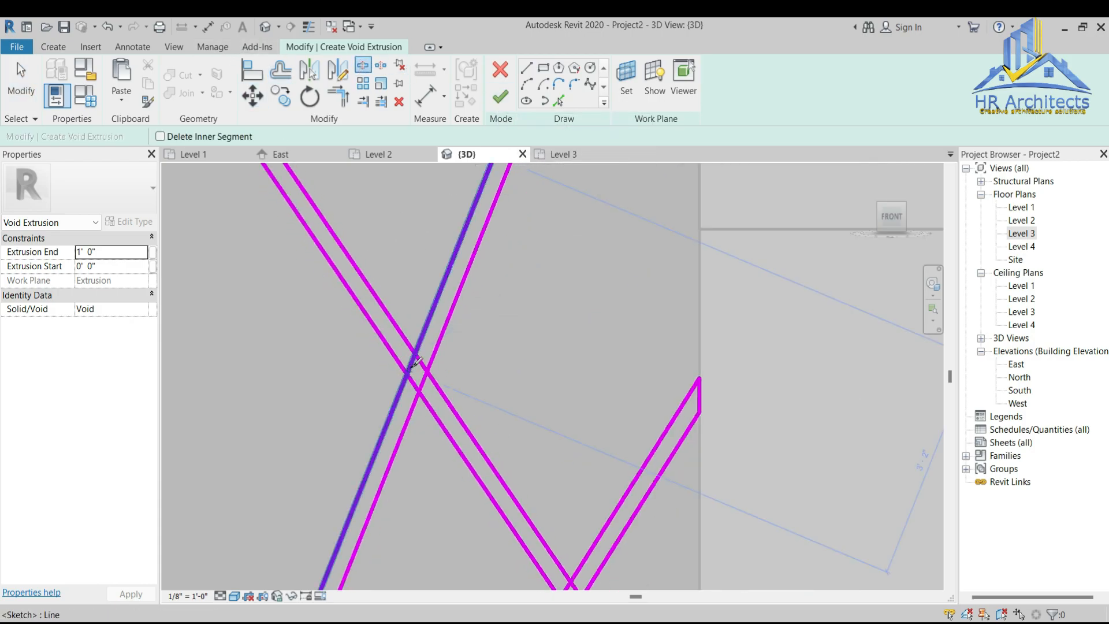
scroll(414, 363, up, 2)
click(413, 357)
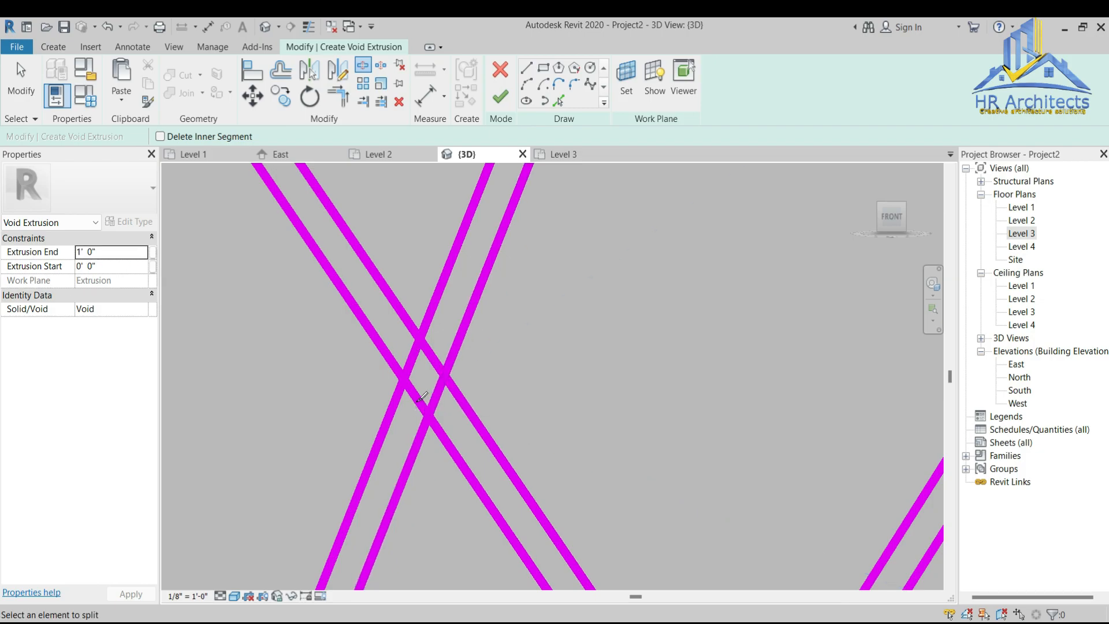
key(Escape)
key(t)
key(r)
click(394, 399)
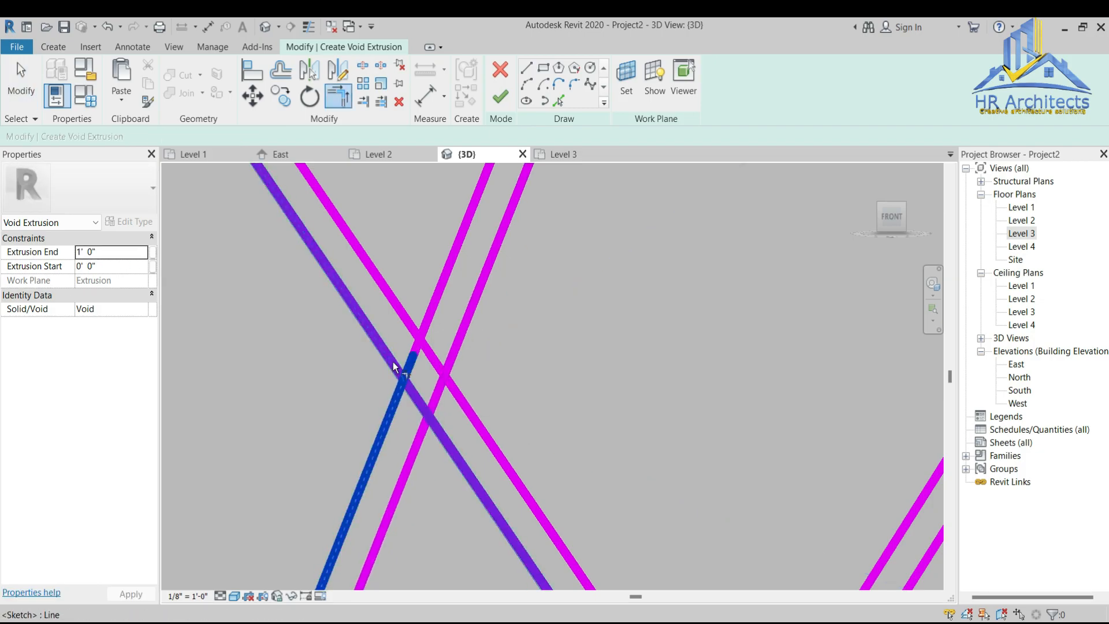
click(394, 366)
scroll(435, 469, down, 2)
scroll(450, 436, up, 2)
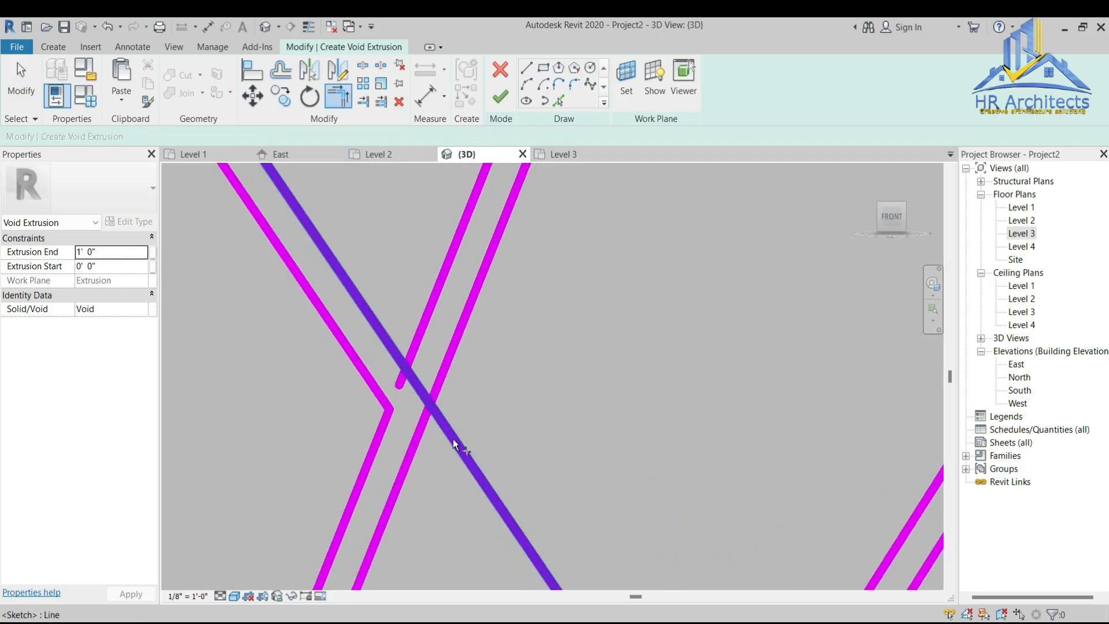
Step: Try splitting the upper descending line inside the topmost crossing and trimming it to a corner with the upper part of the steepest rising groove
click(415, 383)
key(Escape)
key(t)
key(r)
click(425, 339)
click(361, 303)
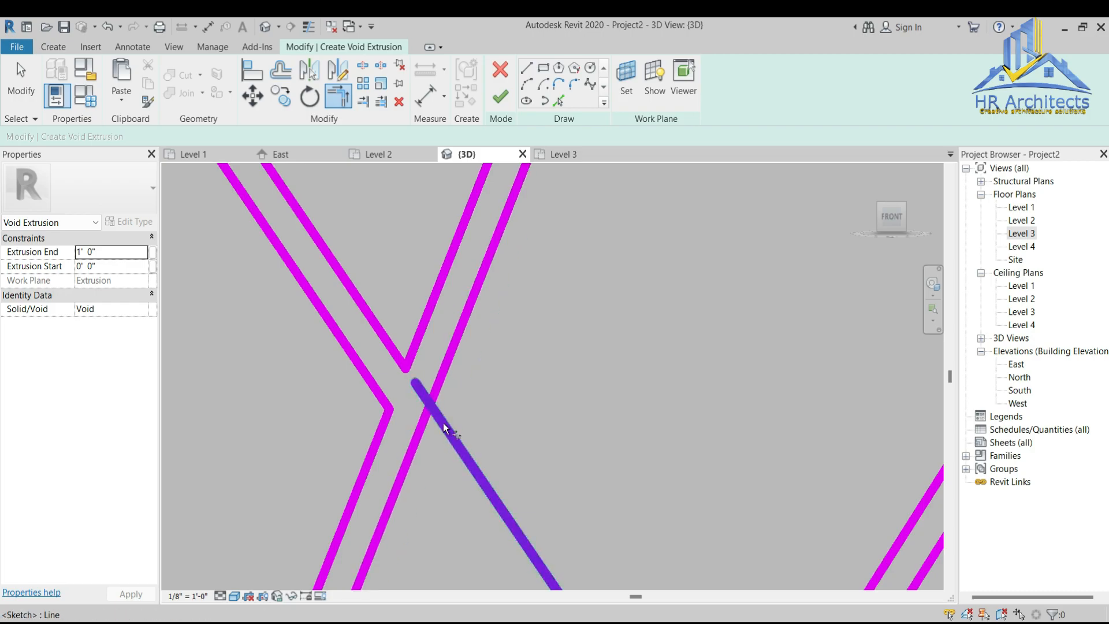
scroll(462, 387, down, 5)
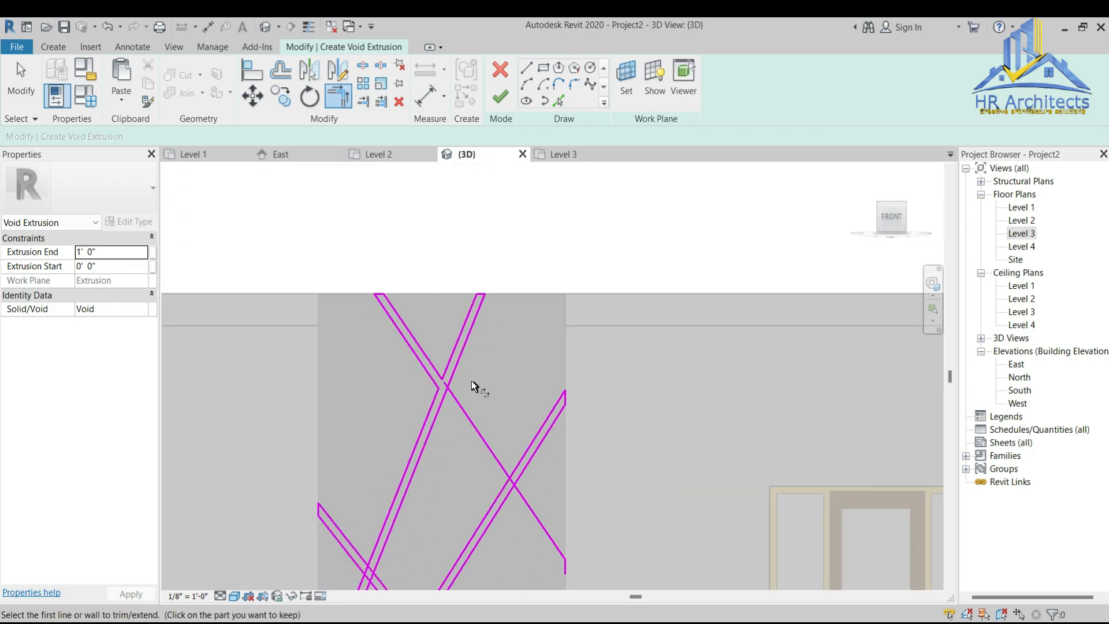
key(Escape)
scroll(471, 383, up, 5)
scroll(479, 343, down, 5)
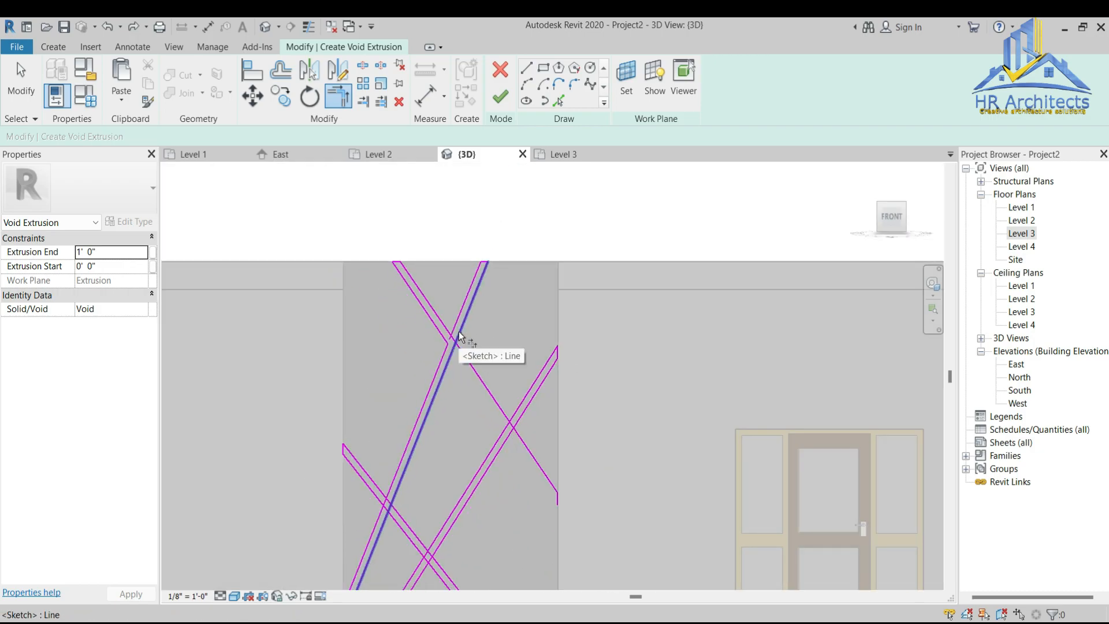
Step: Draw the missing lower line of the topmost descending groove, from its door-side closing line up to the steepest rising groove
key(t)
key(r)
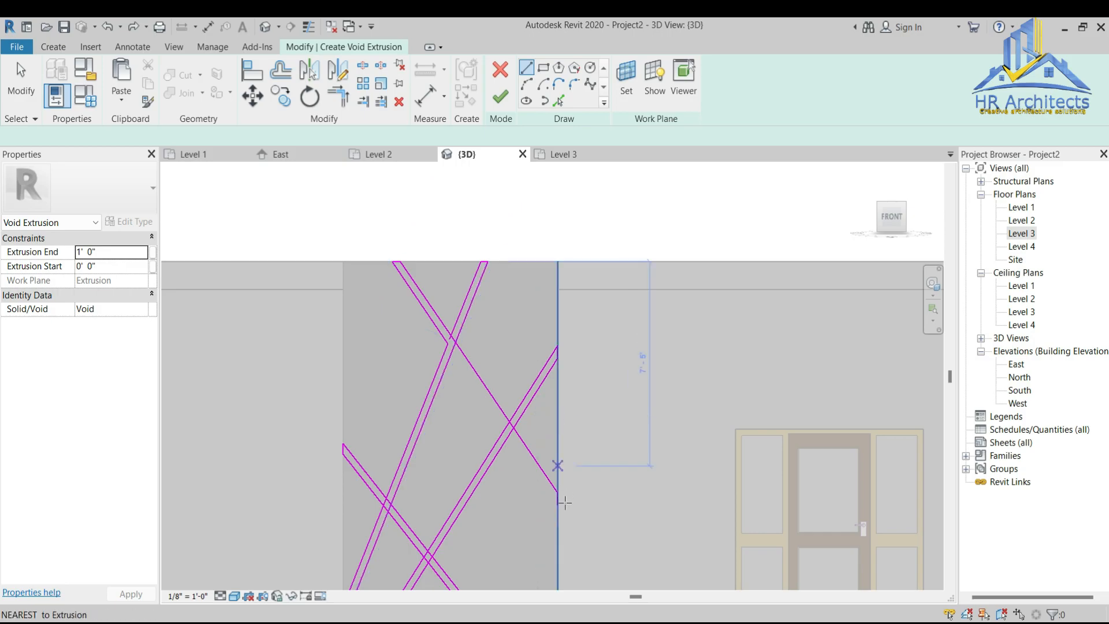
click(557, 504)
scroll(449, 356, up, 5)
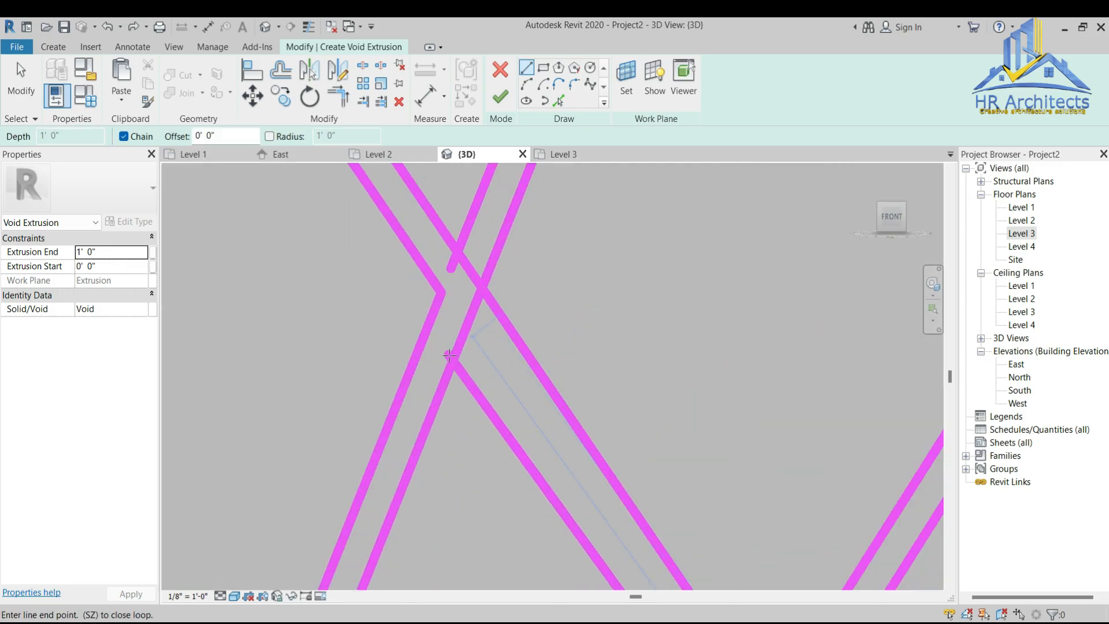
click(467, 327)
key(Escape)
key(Escape)
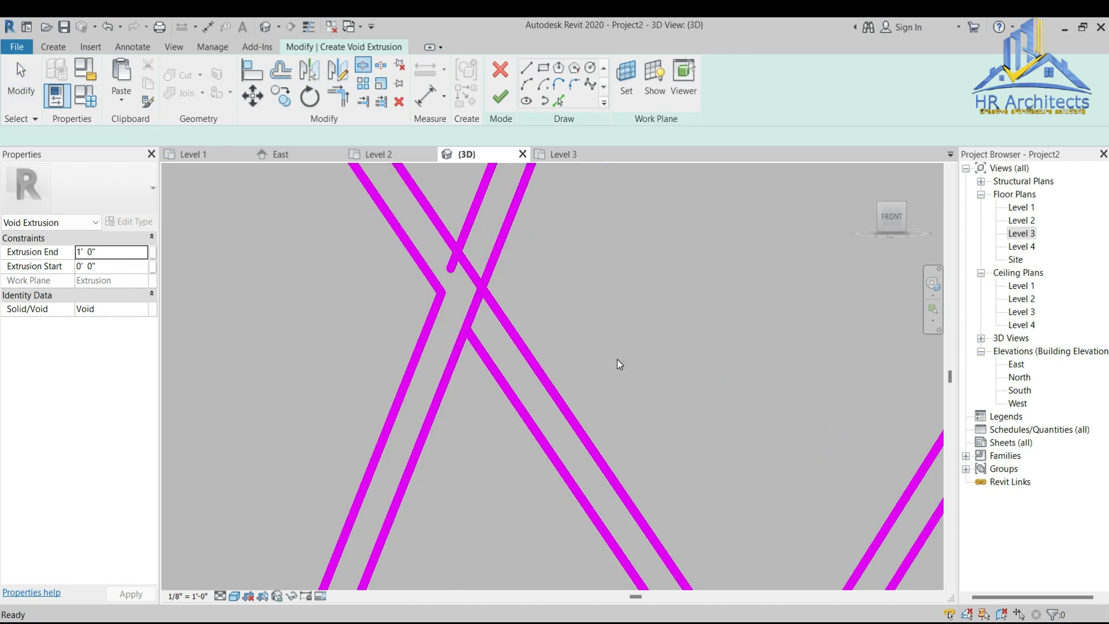
Step: Trim the remaining line pairs at the topmost crossing to corners so the two grooves open into each other
key(t)
key(r)
click(441, 396)
click(494, 373)
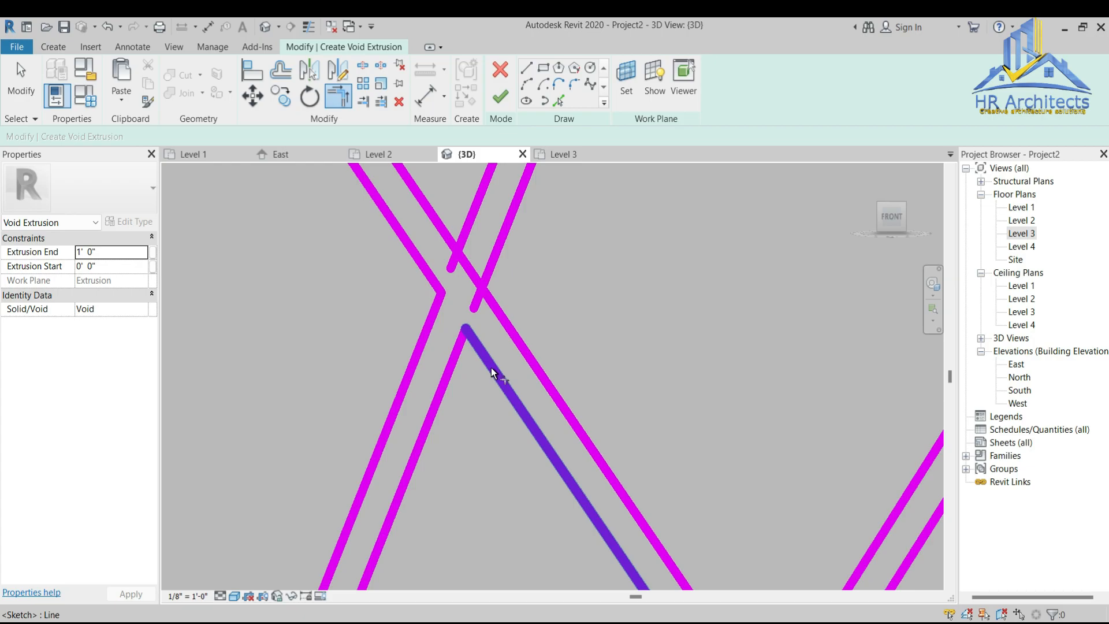
click(498, 249)
click(499, 311)
click(439, 219)
click(469, 217)
Step: Split the groove lines inside the crossing of the topmost descending groove and the rising groove ending on the door-side edge
scroll(511, 360, down, 4)
scroll(584, 457, up, 5)
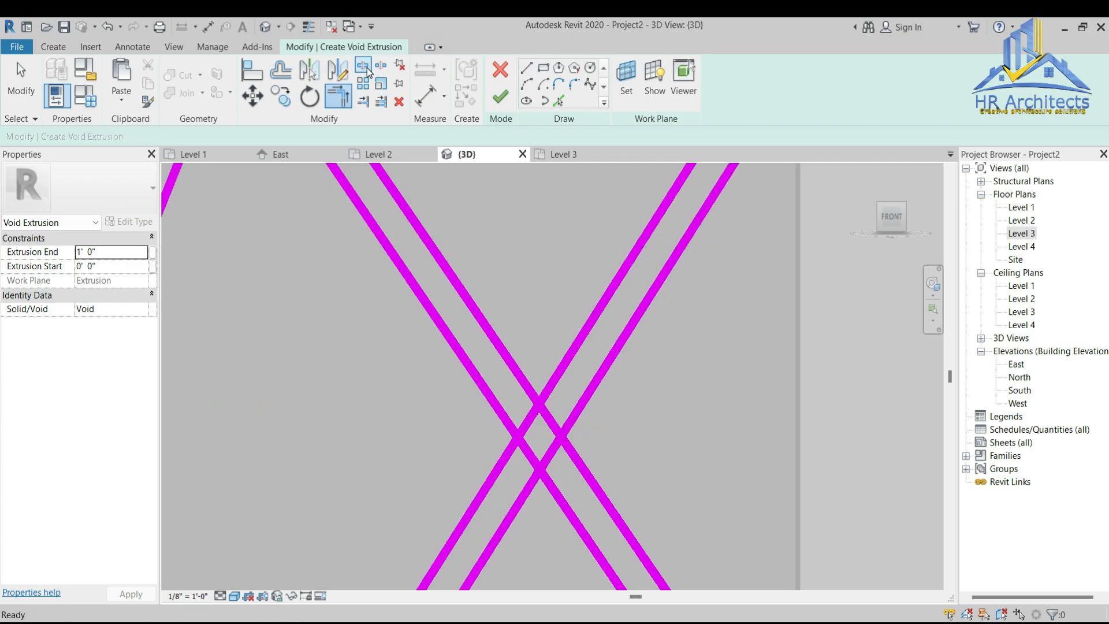
click(365, 67)
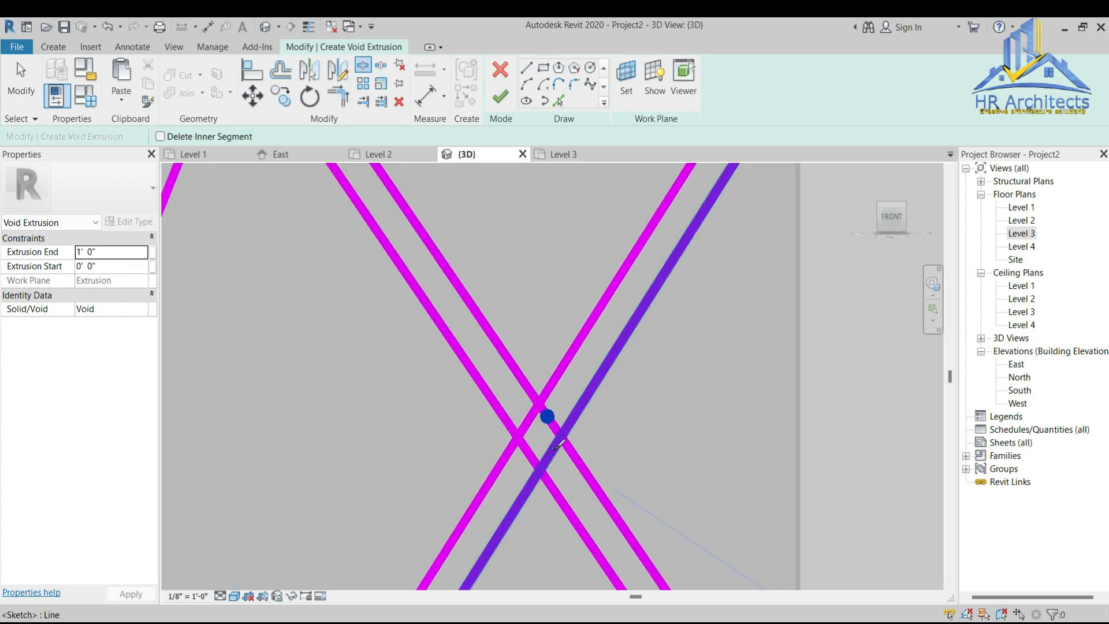
click(553, 449)
click(527, 453)
key(Escape)
Step: Trim the split lines at the topmost descending groove's second crossing to four open corners
key(t)
key(r)
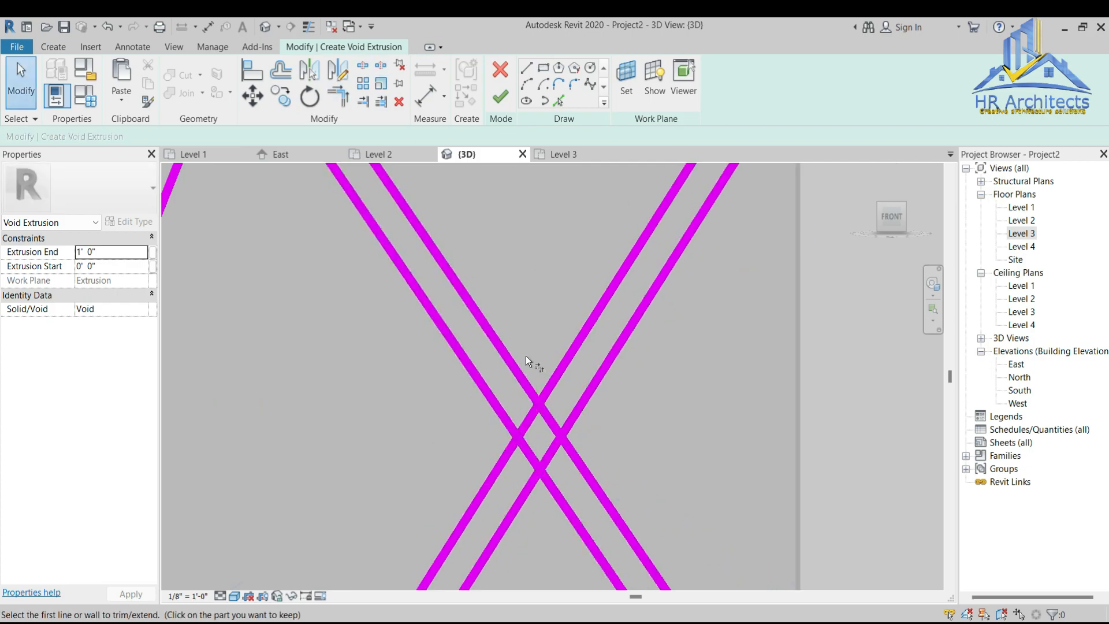
click(523, 364)
click(558, 378)
click(580, 406)
click(582, 449)
click(581, 451)
click(567, 430)
click(555, 489)
click(508, 427)
click(511, 452)
Step: Split the outer rising line and the upper descending line inside the crossing of the steepest rising groove and the second descending groove
scroll(500, 357, down, 5)
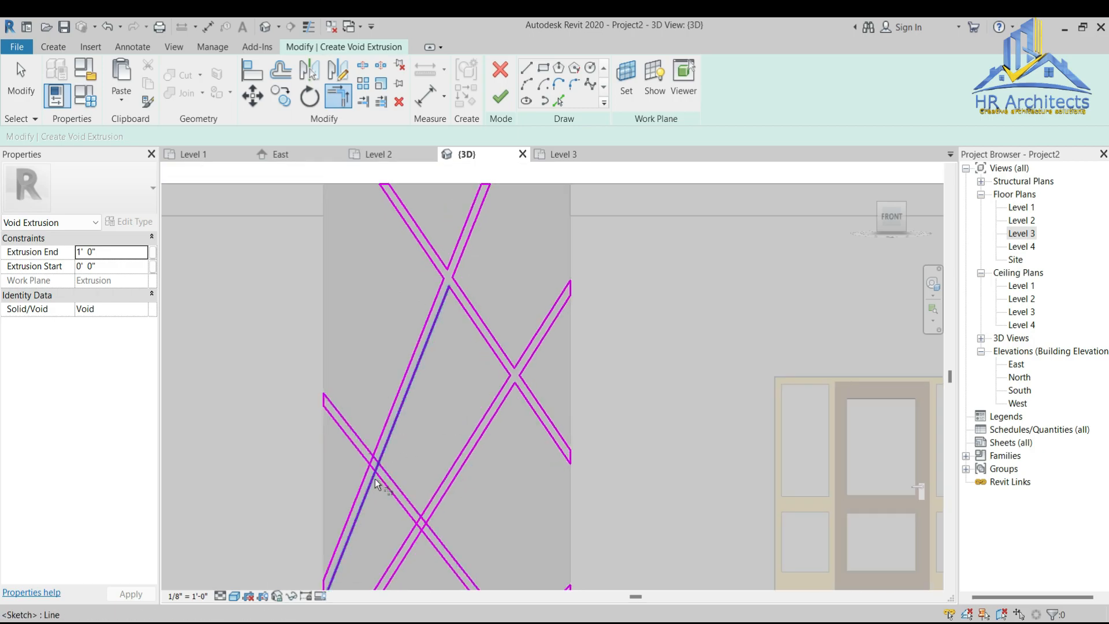
scroll(376, 478, up, 4)
click(369, 69)
scroll(430, 456, up, 3)
click(284, 389)
click(306, 376)
Step: Split the second descending groove's lower line inside its crossing with the steepest rising groove
key(t)
key(r)
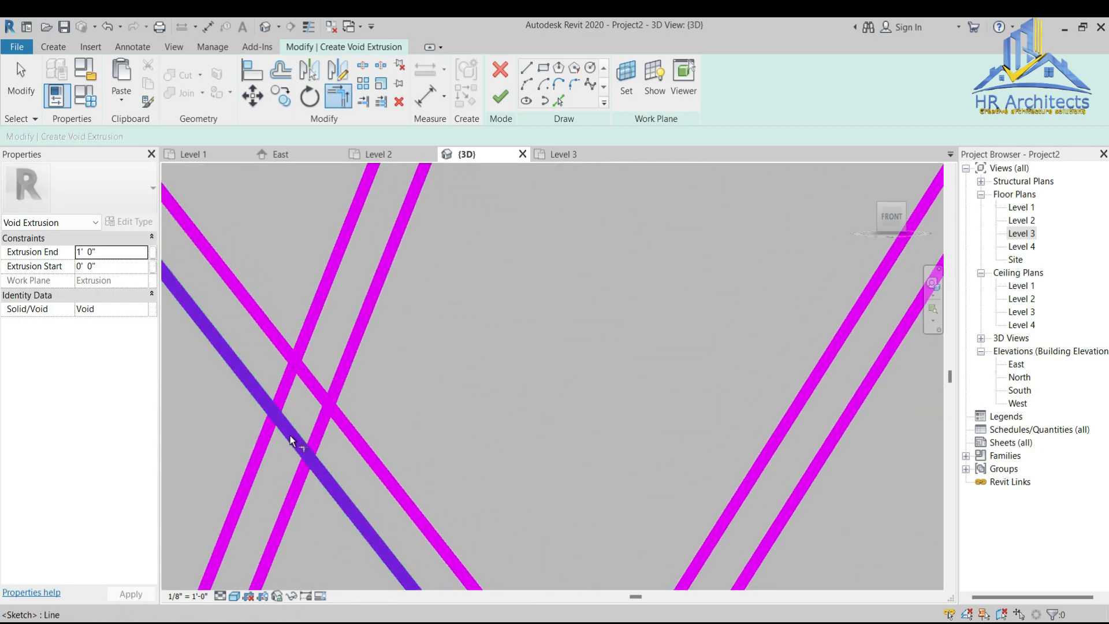
click(294, 441)
key(Escape)
key(Escape)
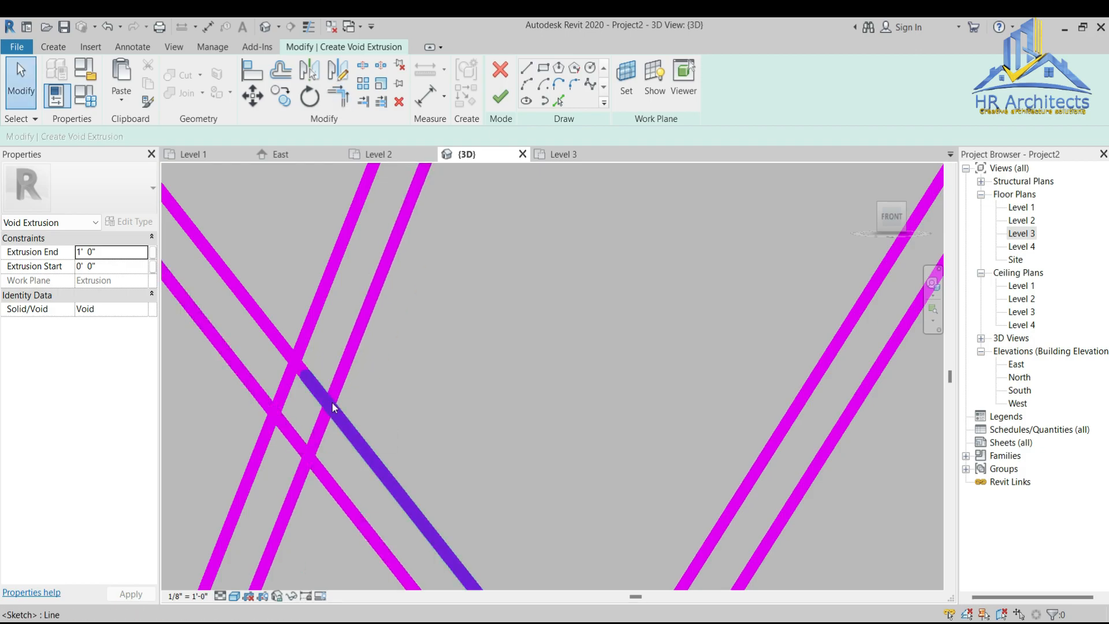
key(s)
key(l)
click(291, 435)
key(Escape)
Step: Trim the lines at the crossing of the steepest rising groove and the second descending groove to four open corners
key(t)
key(r)
click(304, 315)
click(273, 327)
click(279, 431)
click(340, 398)
click(346, 423)
click(328, 482)
Step: Split the groove lines inside the crossing of the second descending groove and the second rising groove
scroll(341, 341, down, 5)
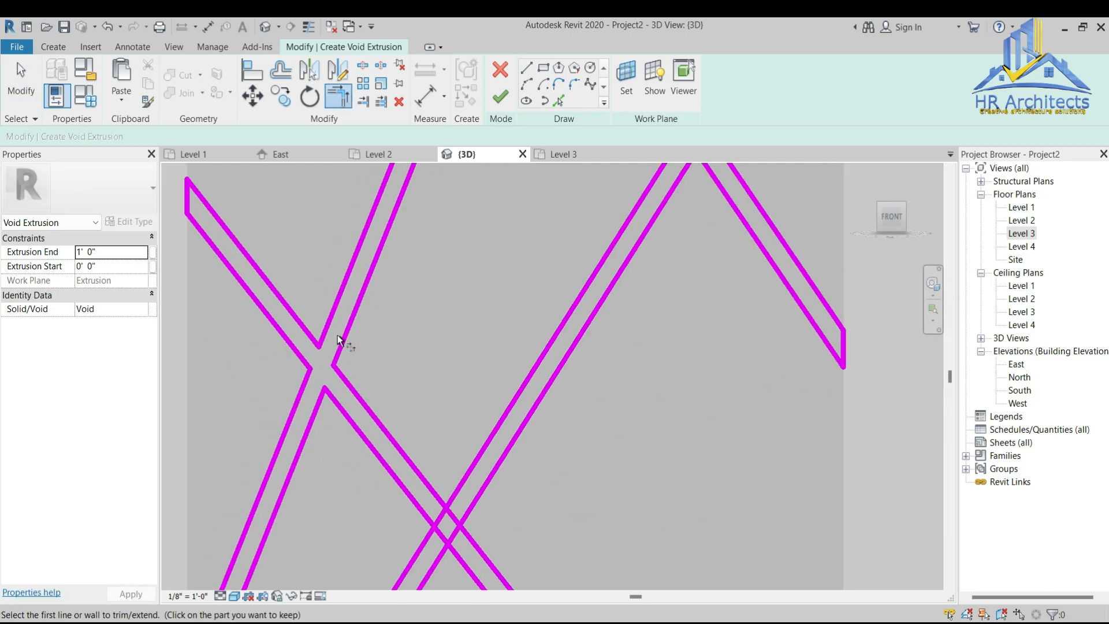
scroll(381, 390, up, 4)
click(363, 65)
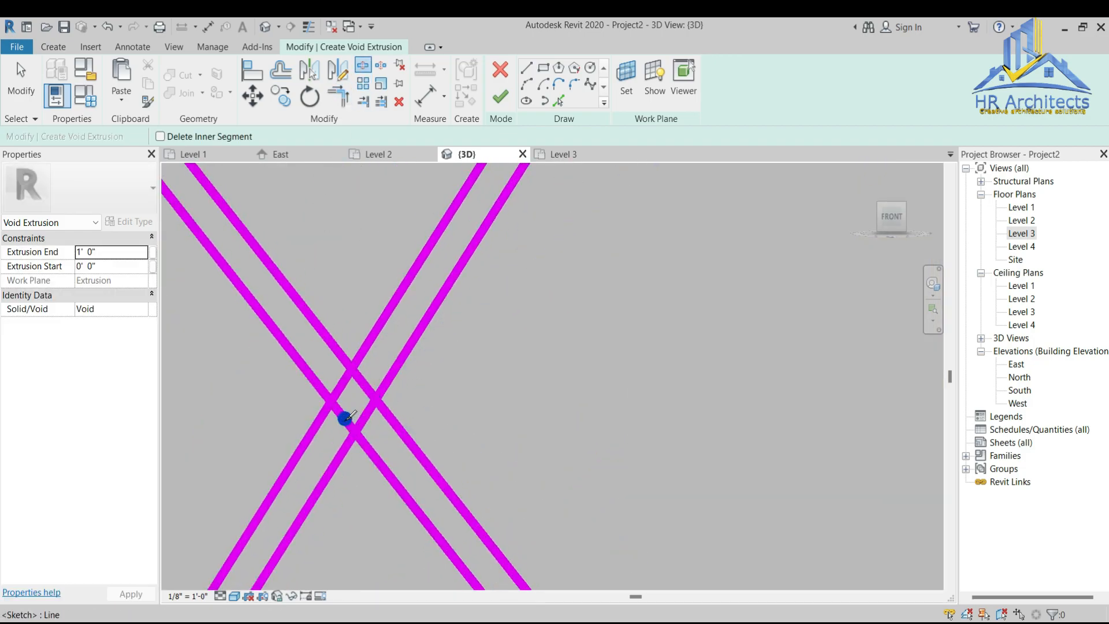
click(357, 413)
scroll(347, 376, down, 2)
key(Escape)
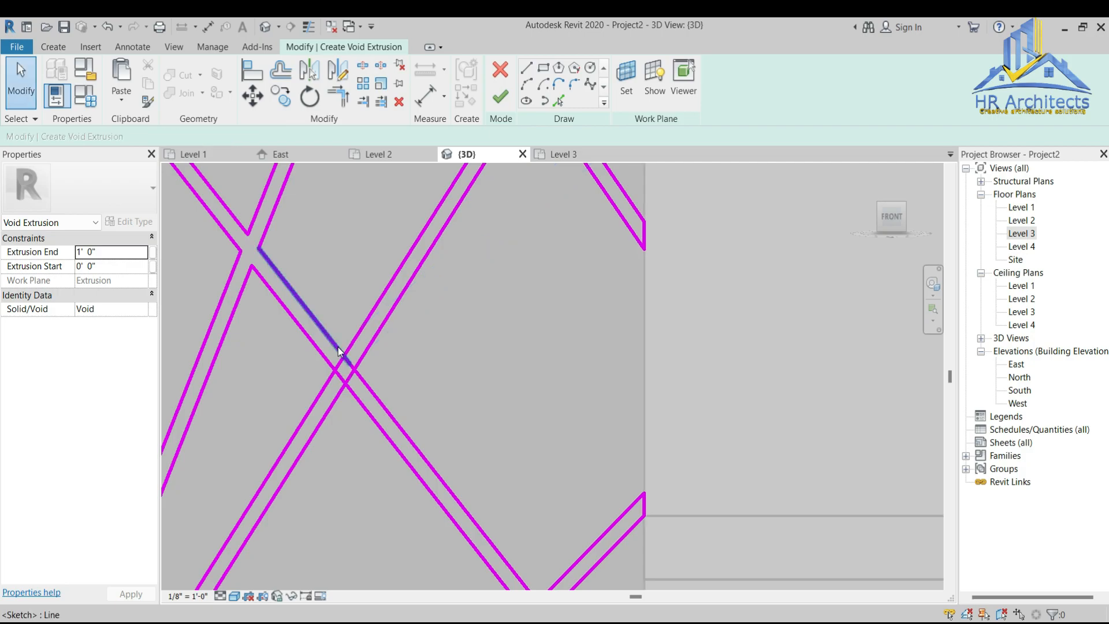
Step: Trim the lines at the crossing of the second descending and second rising grooves to four open corners
key(t)
key(r)
click(363, 338)
click(332, 345)
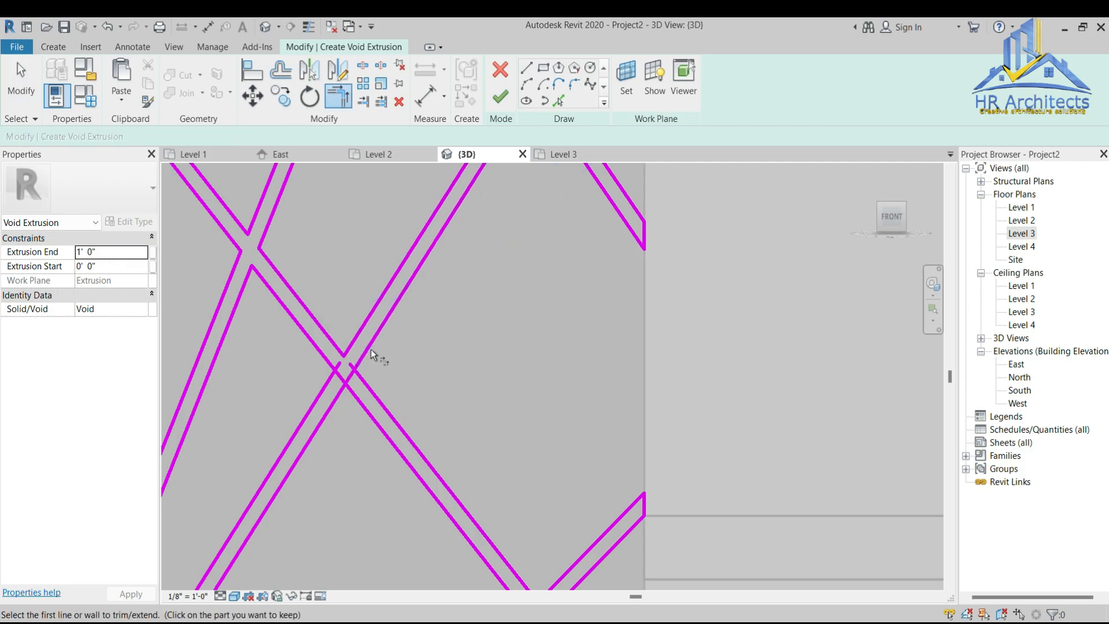
click(365, 370)
click(373, 385)
click(350, 399)
click(338, 393)
Step: Split the groove lines inside the second descending groove's crossing with the third rising groove near the door-side edge
scroll(371, 366, down, 3)
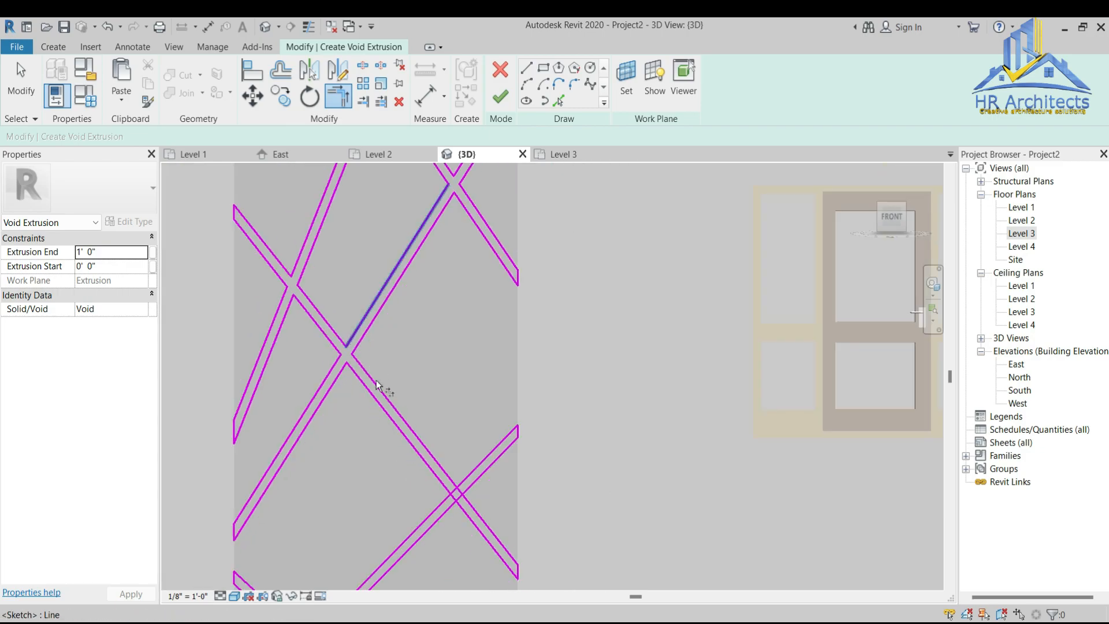
scroll(461, 503, up, 5)
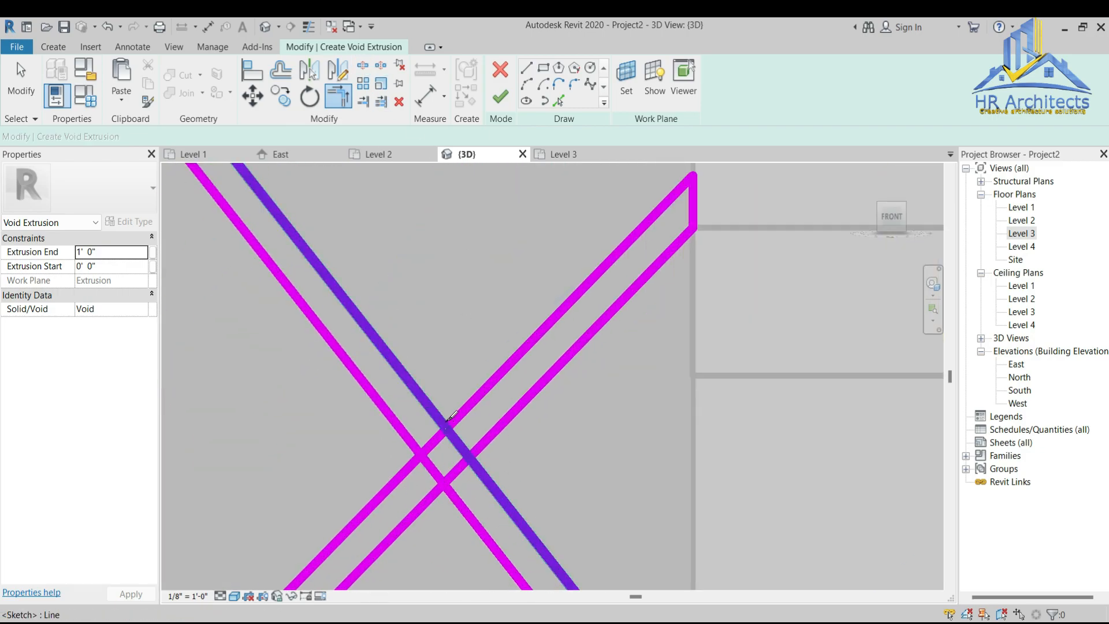
click(362, 65)
click(430, 463)
key(Escape)
Step: Trim the lines at the crossing of the second descending and third rising grooves to four open corners
key(t)
key(r)
click(458, 421)
click(439, 417)
click(405, 473)
click(410, 439)
click(462, 506)
click(478, 453)
click(478, 416)
Step: Split the groove lines inside the crossing of the third rising groove and the descending groove below it
scroll(480, 404, down, 4)
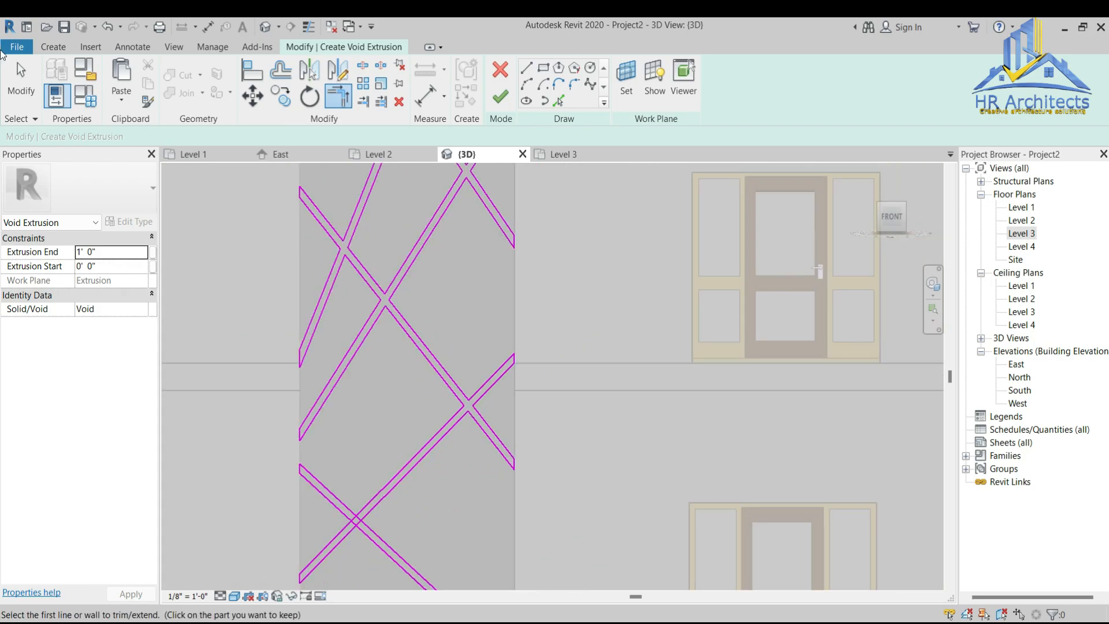
scroll(353, 545, up, 5)
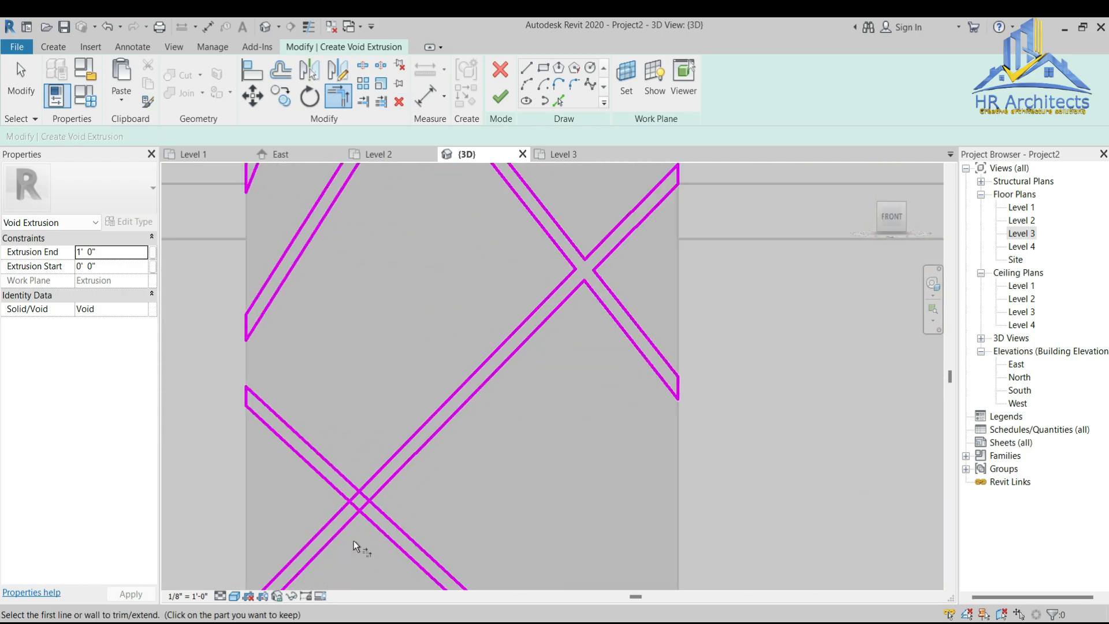
click(363, 65)
scroll(361, 457, up, 3)
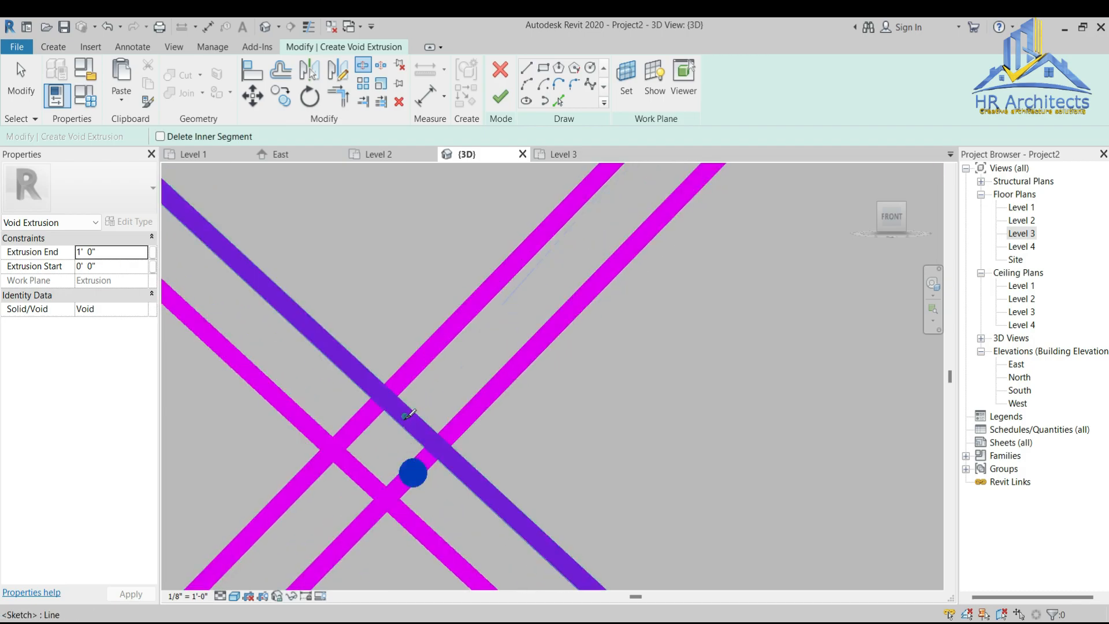
Step: Trim the overlapping diagonal lines at the strip crossing into an open X junction and finish the void extrusion sketch
key(Escape)
key(t)
key(r)
click(435, 344)
click(366, 369)
click(476, 409)
click(444, 455)
click(305, 424)
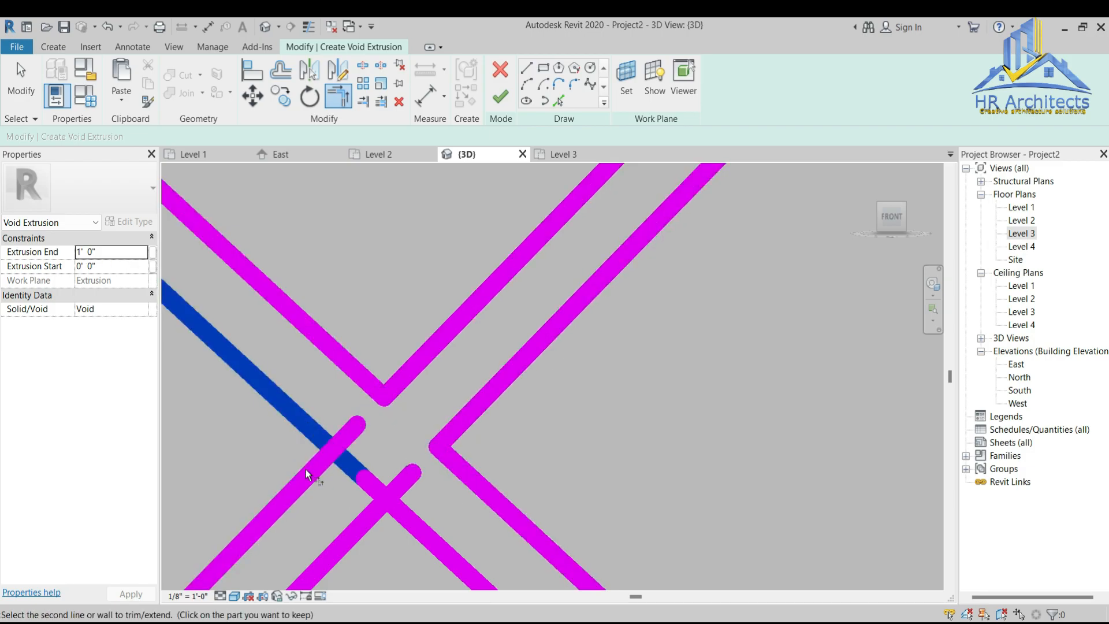
click(327, 461)
click(354, 532)
click(417, 525)
scroll(459, 410, down, 5)
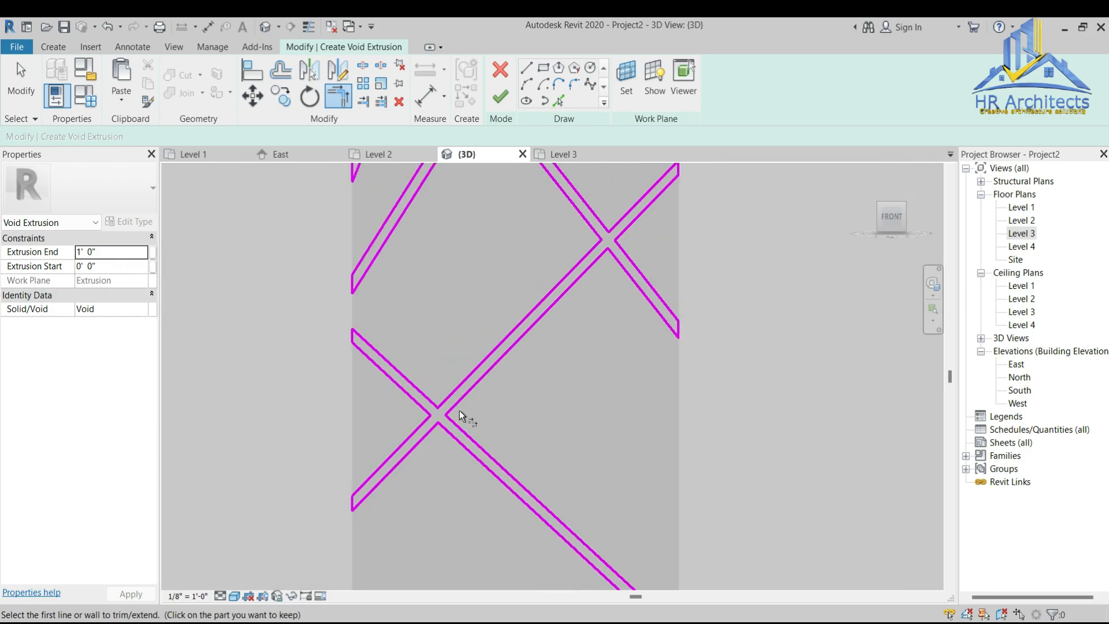
click(497, 99)
Step: Inspect the depth of the diagonal void cuts in the wall panel from the right side and from an angled view
mouse_move(930, 246)
shift+middle_down()
mouse_move(832, 298)
mouse_move(540, 358)
shift+middle_up()
scroll(539, 355, up, 2)
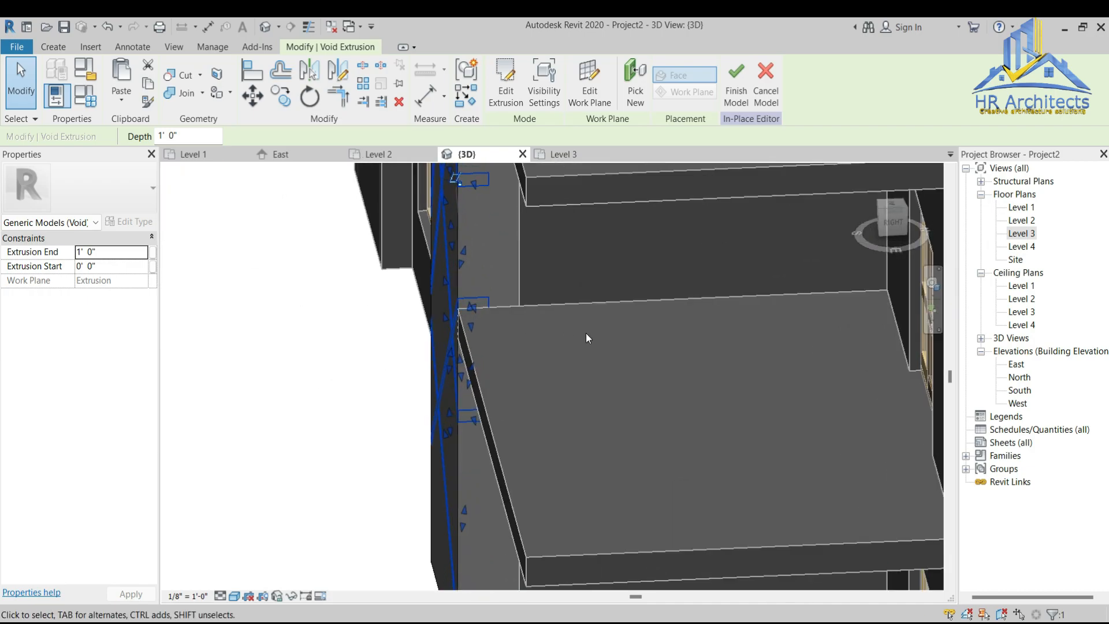
click(892, 223)
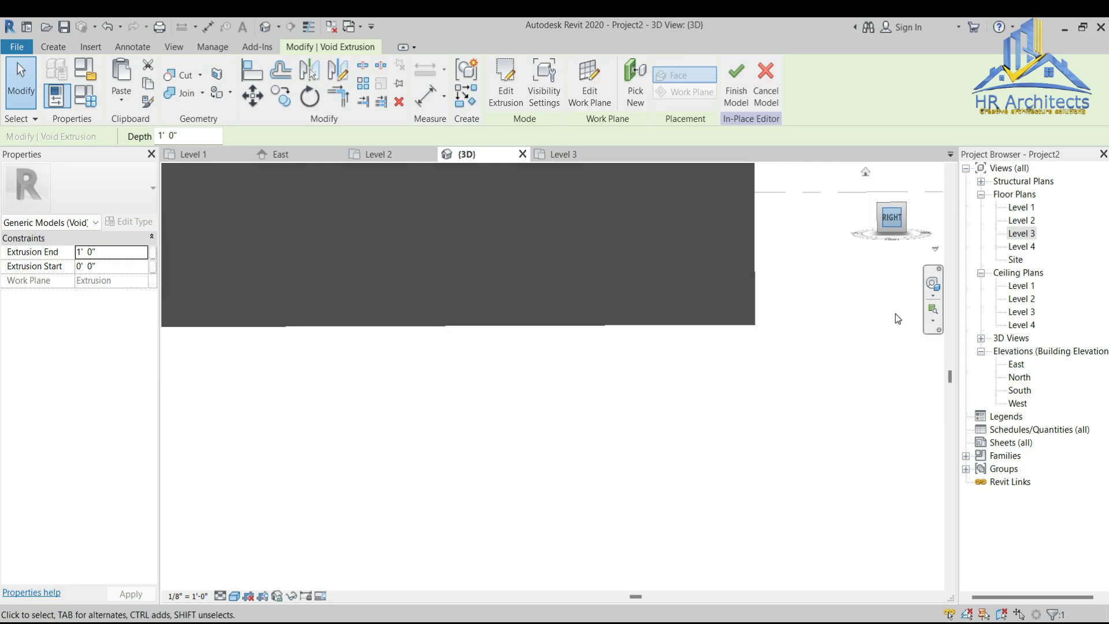
scroll(584, 305, up, 3)
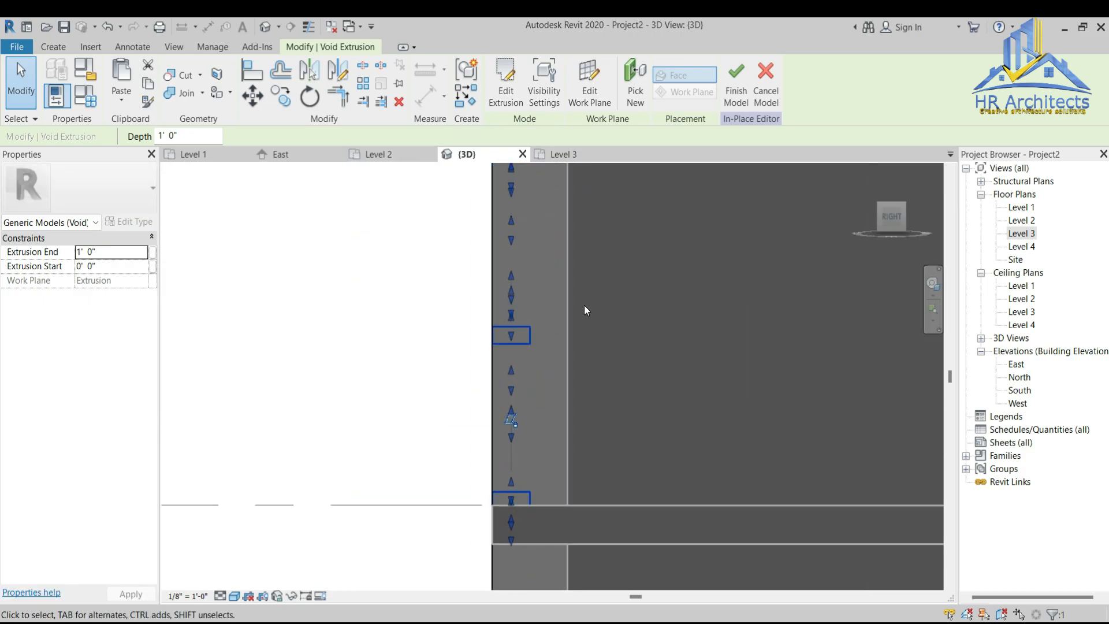
scroll(485, 290, down, 2)
scroll(514, 382, down, 2)
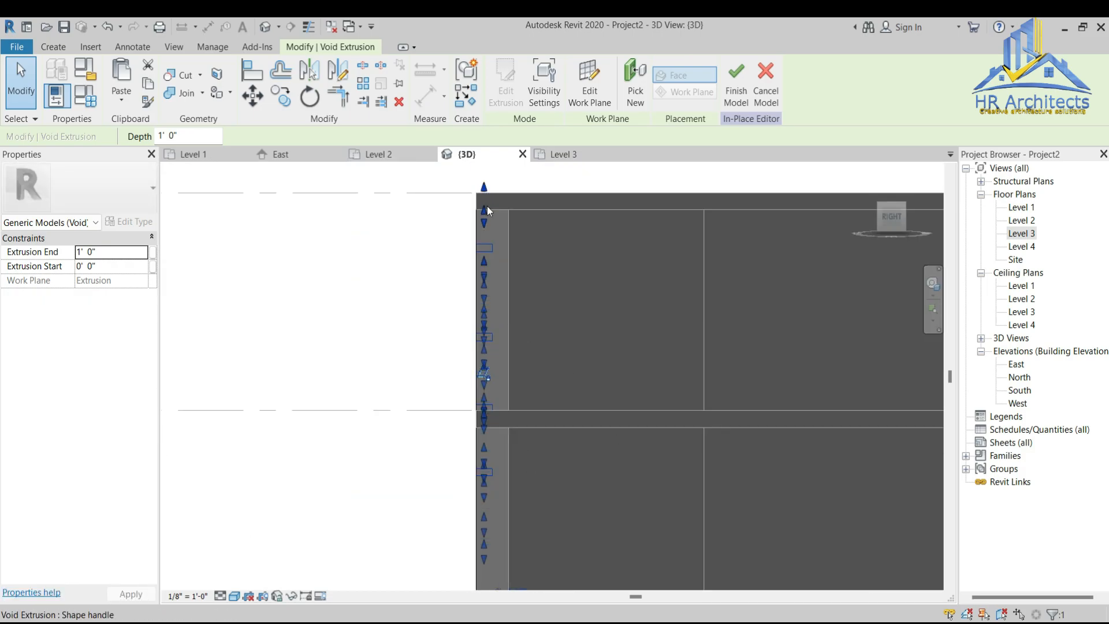
click(473, 253)
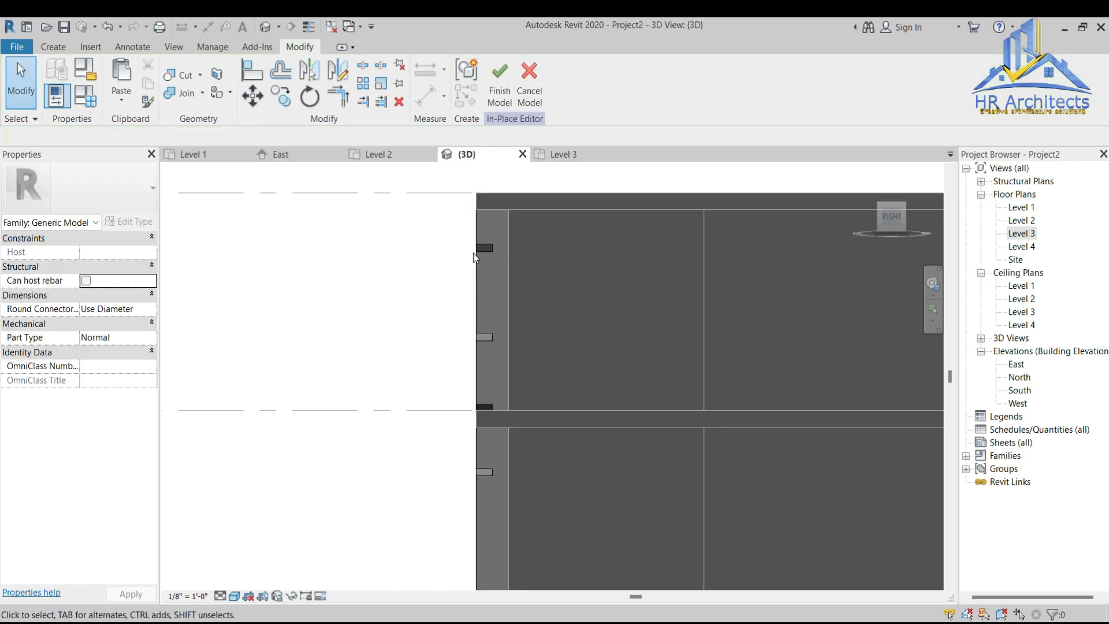
drag(893, 218, 924, 234)
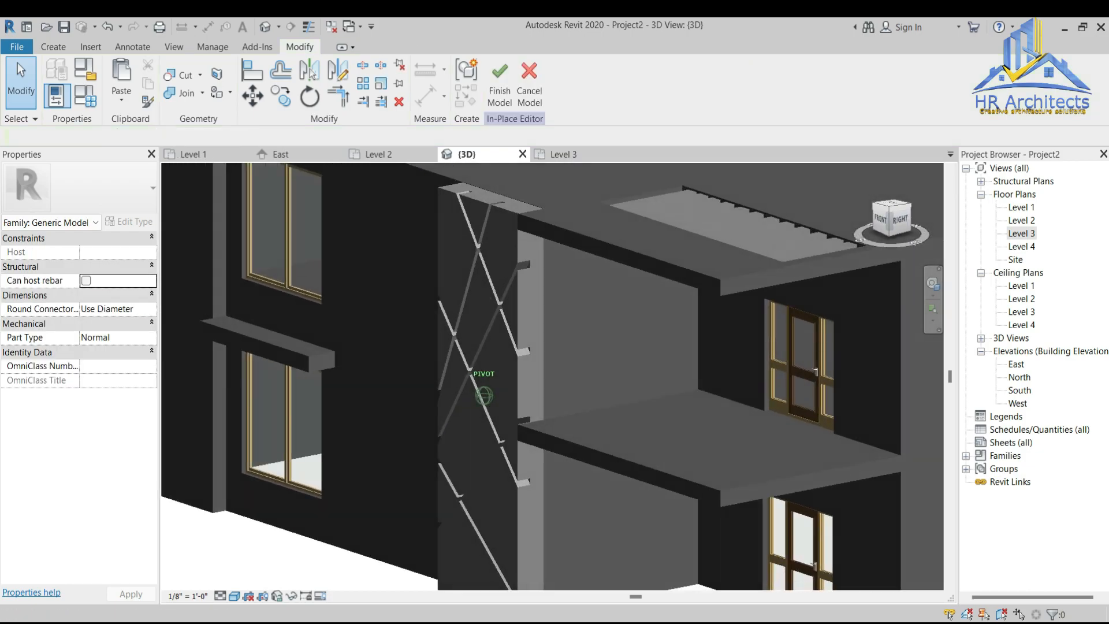
scroll(510, 368, up, 3)
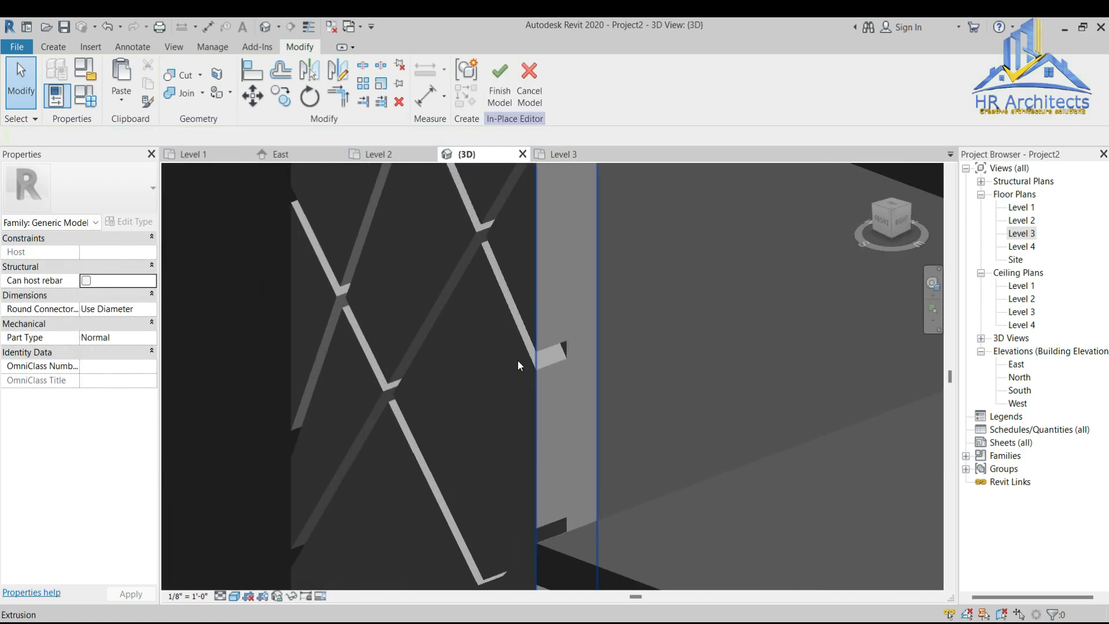
click(523, 364)
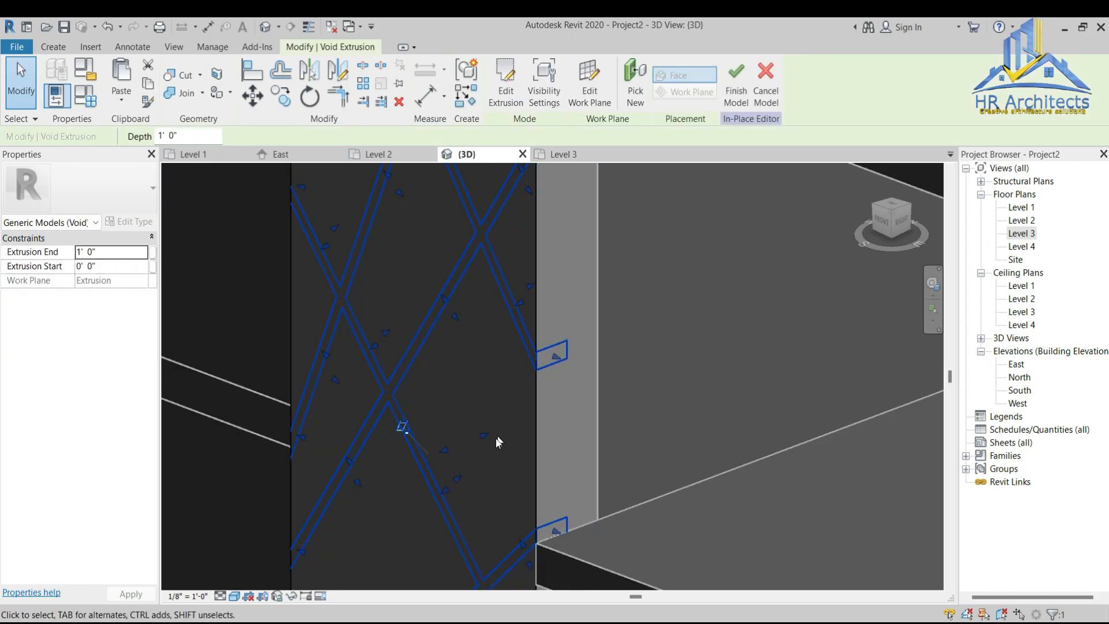
drag(485, 442, 467, 441)
key(Escape)
scroll(599, 330, down, 4)
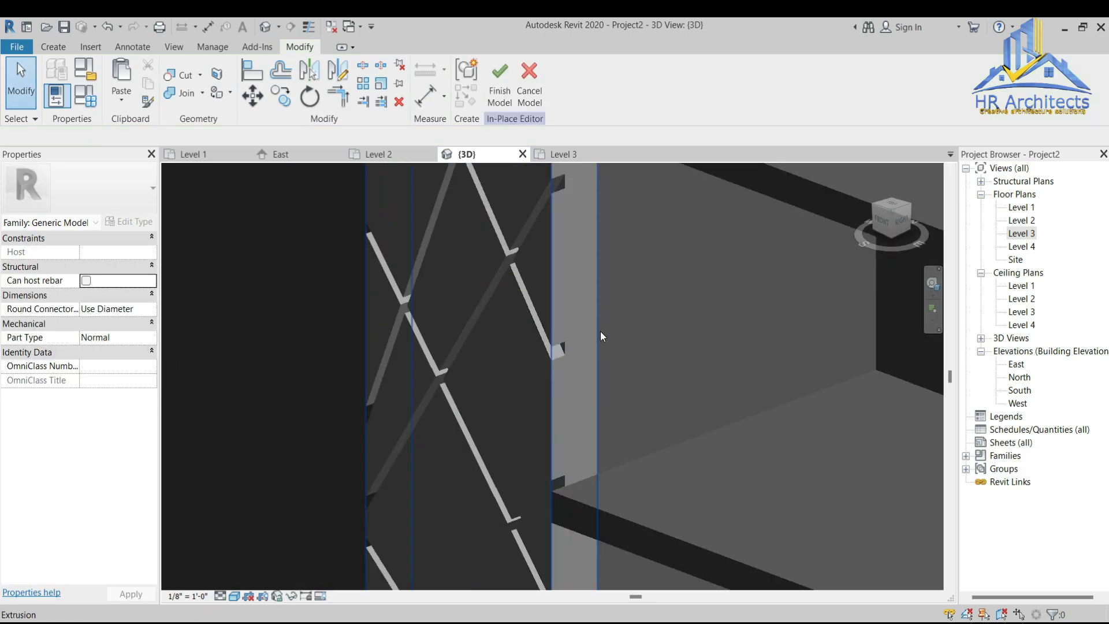
Step: Check the cut pattern from the front, dismiss the save dialog and finish the in-place model
click(882, 223)
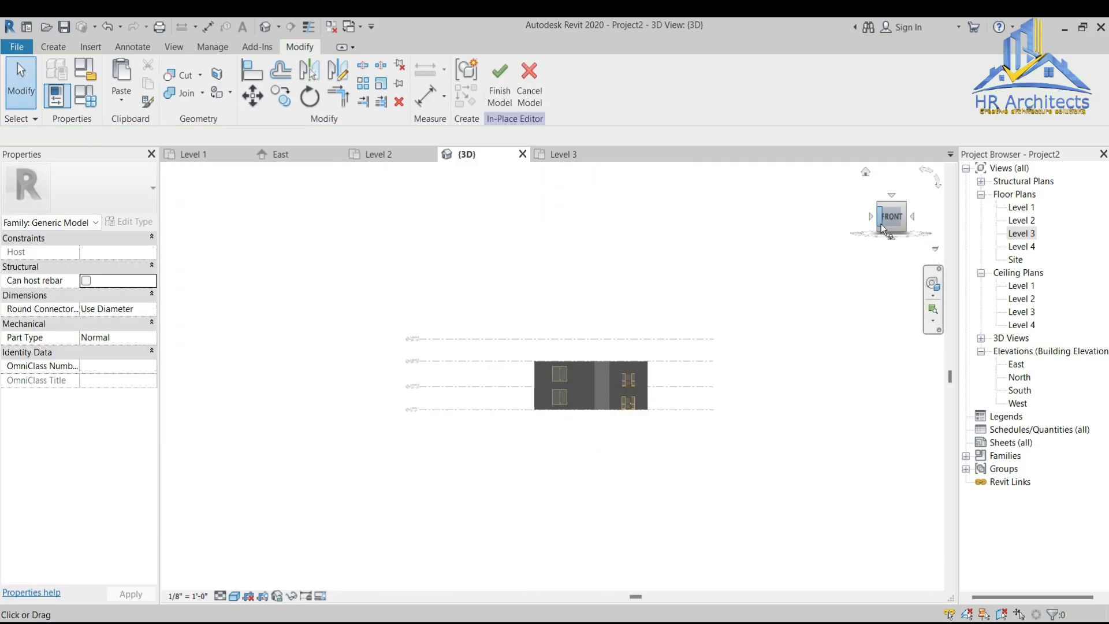
scroll(608, 397, up, 10)
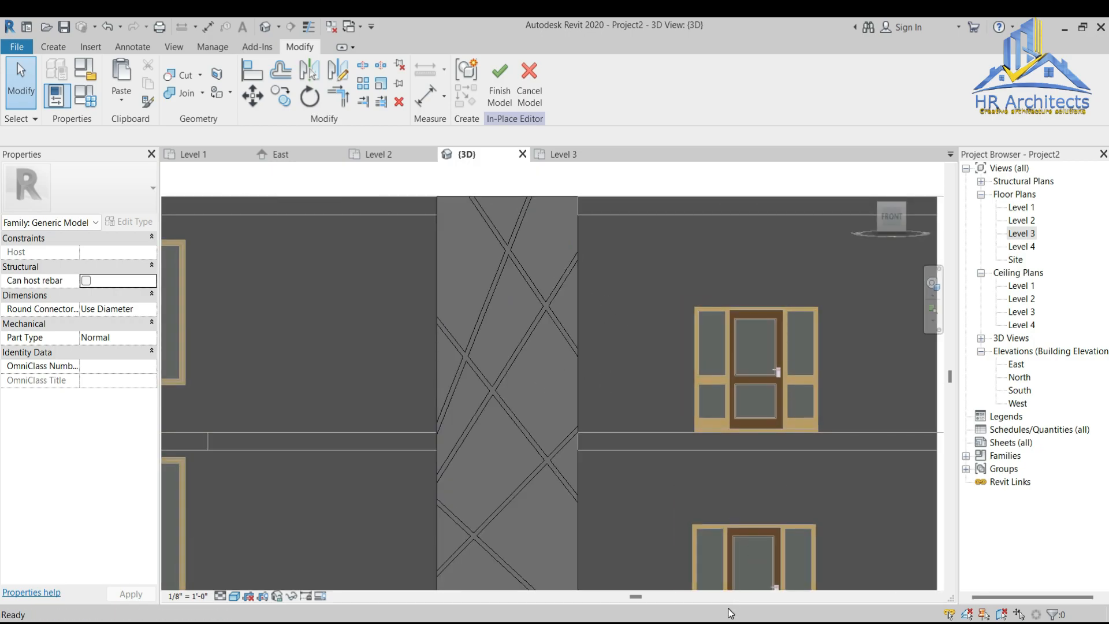
click(655, 347)
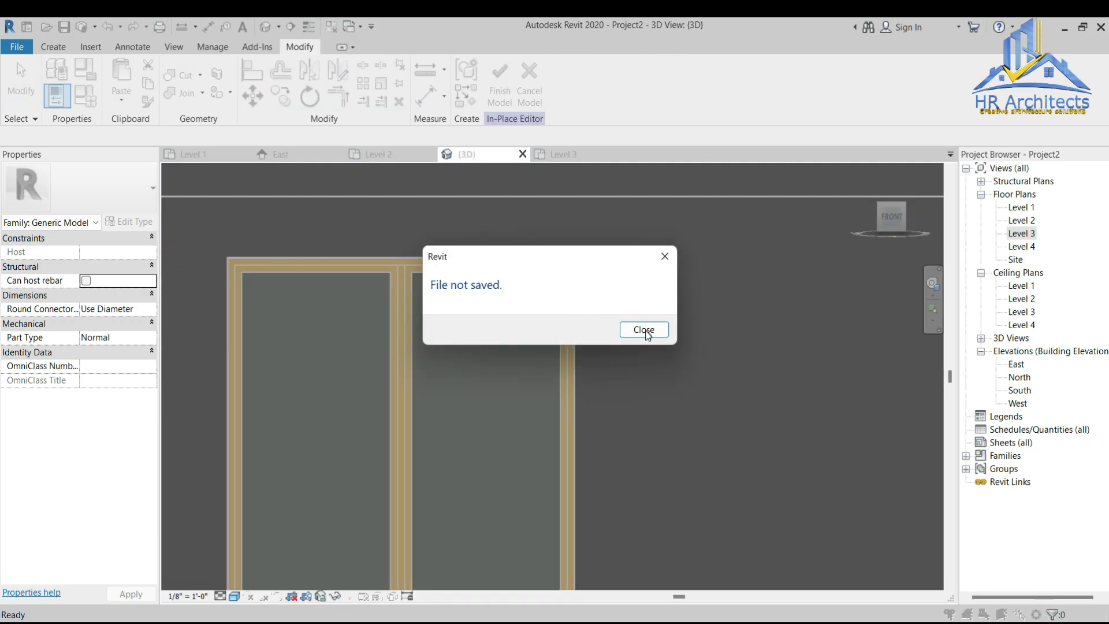
click(644, 330)
scroll(499, 285, down, 6)
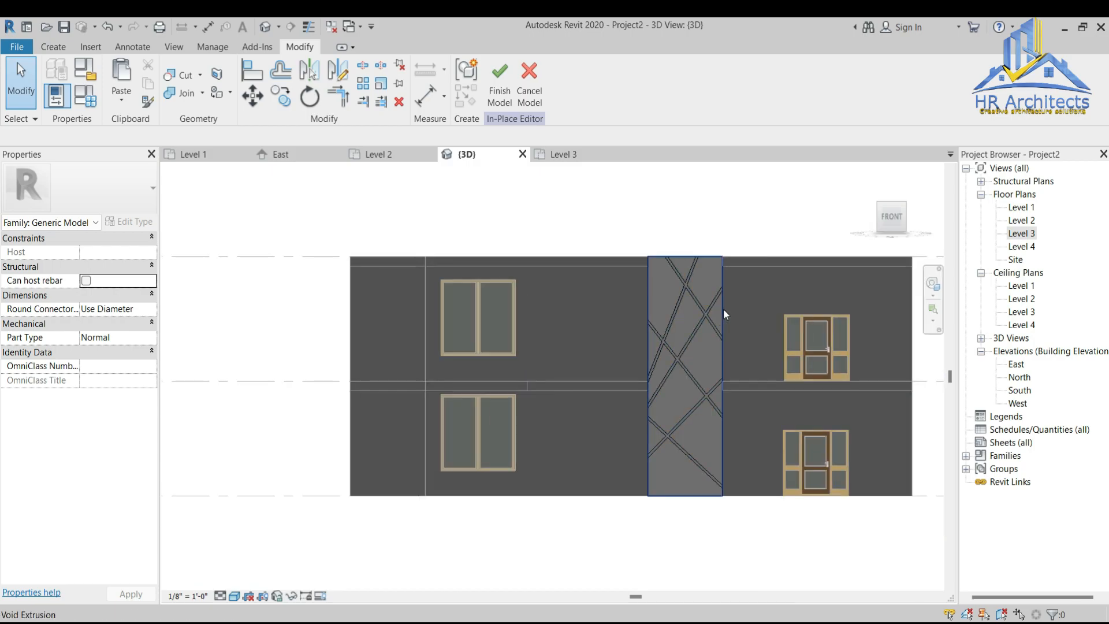
scroll(725, 312, up, 3)
click(500, 87)
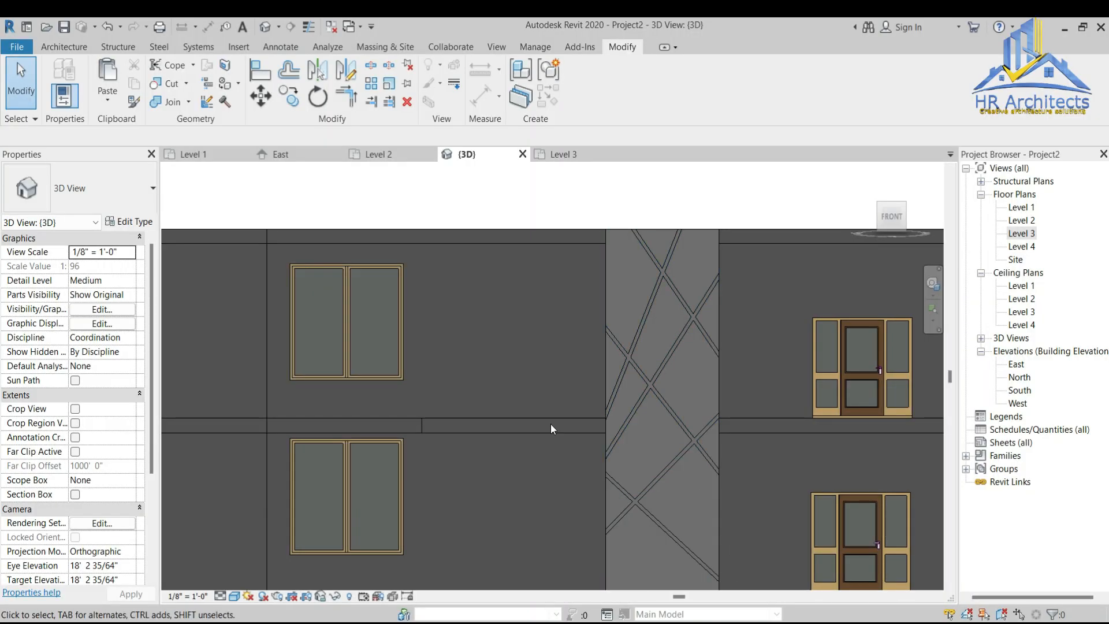
Step: On the Level 2 plan, extend the 9" side wall past the door wall to the balcony floor's outer corner
scroll(457, 484, down, 2)
click(633, 423)
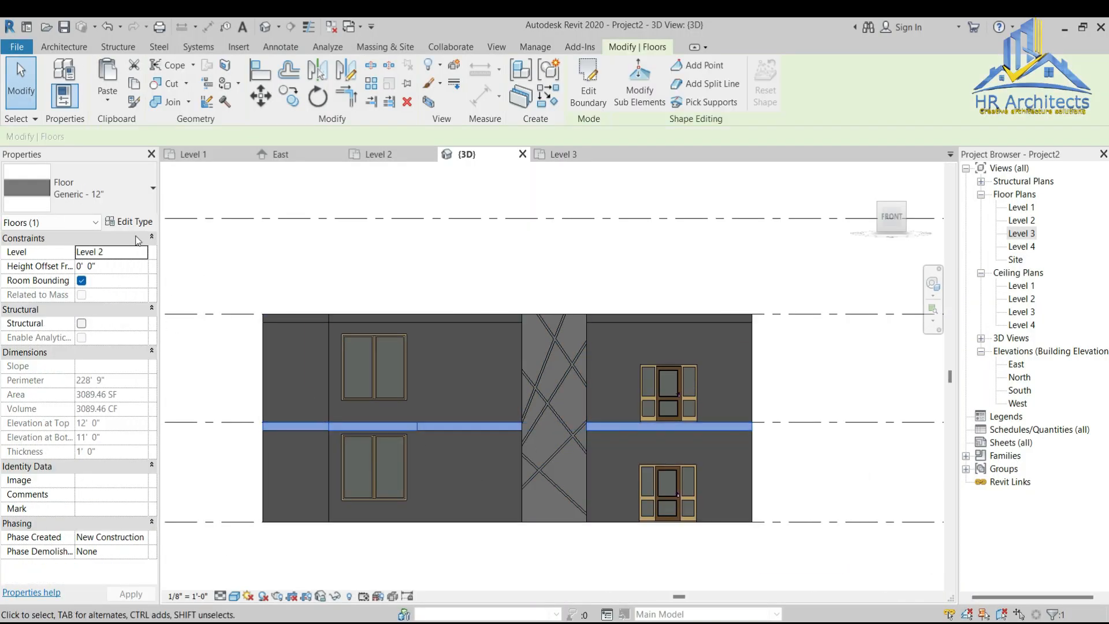
click(379, 154)
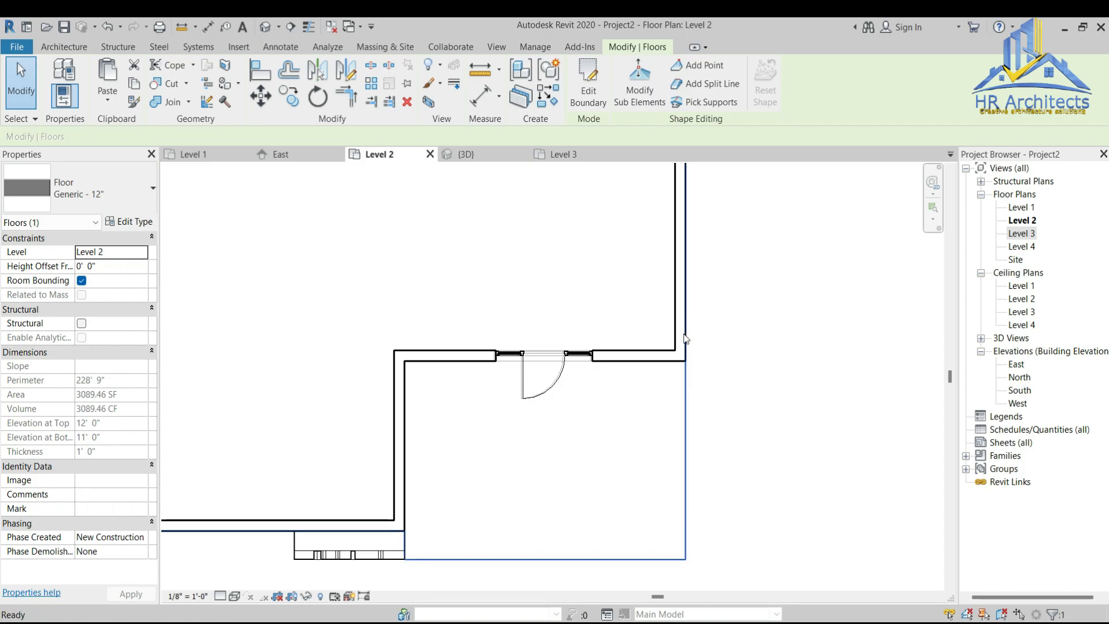
key(Escape)
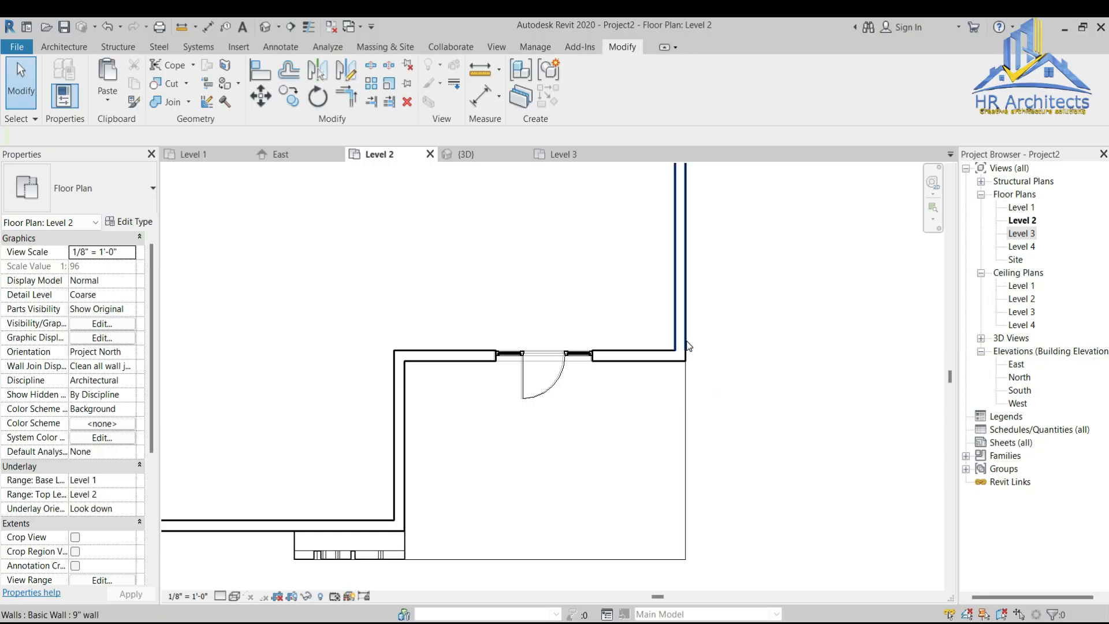
click(681, 347)
drag(685, 355, 685, 559)
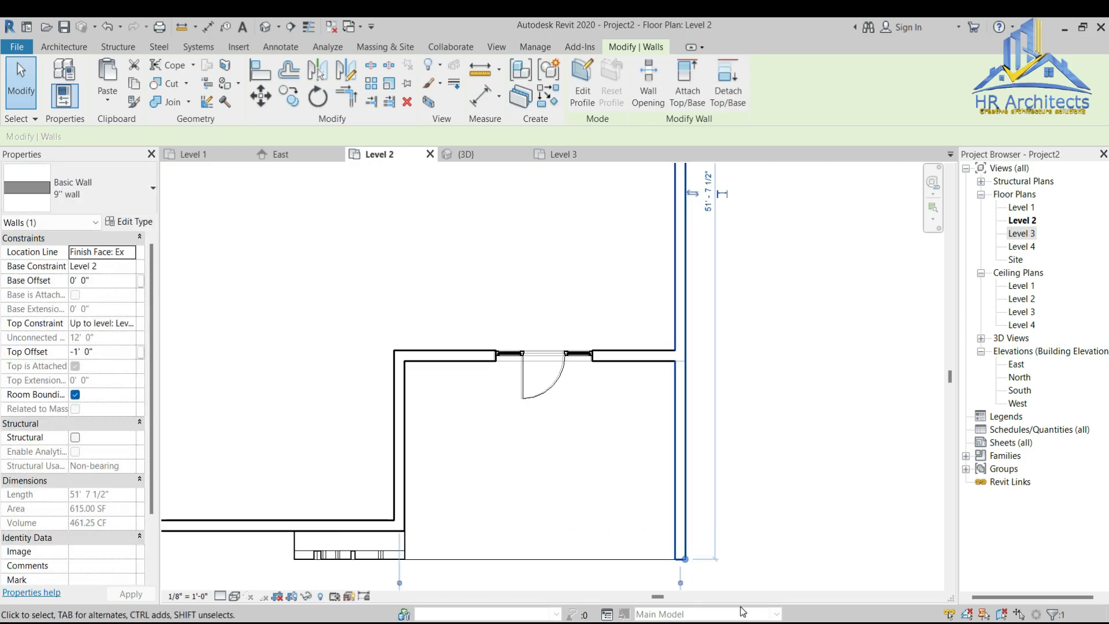
Step: Pull the extended side wall's end back from the balcony corner to a wall length of about 49' 11"
click(575, 417)
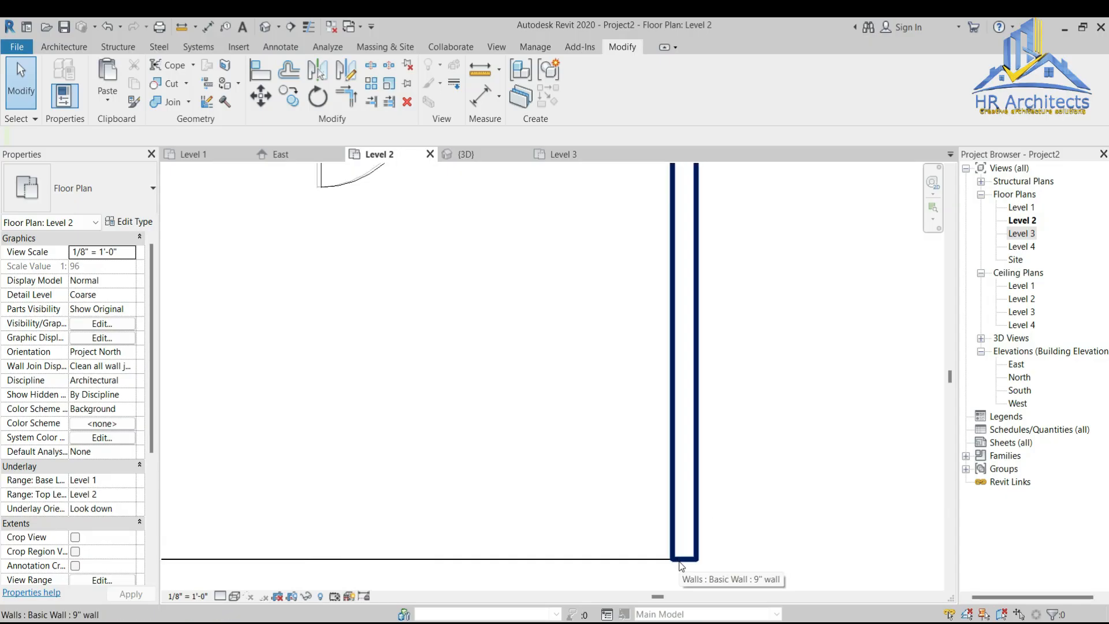
click(697, 563)
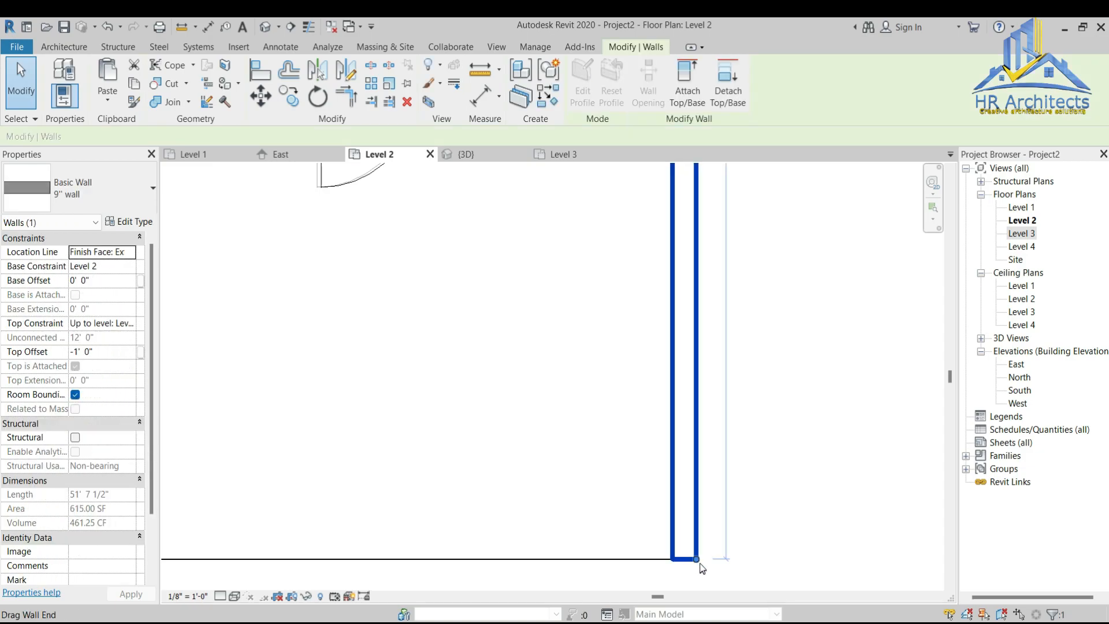
drag(696, 557, 700, 495)
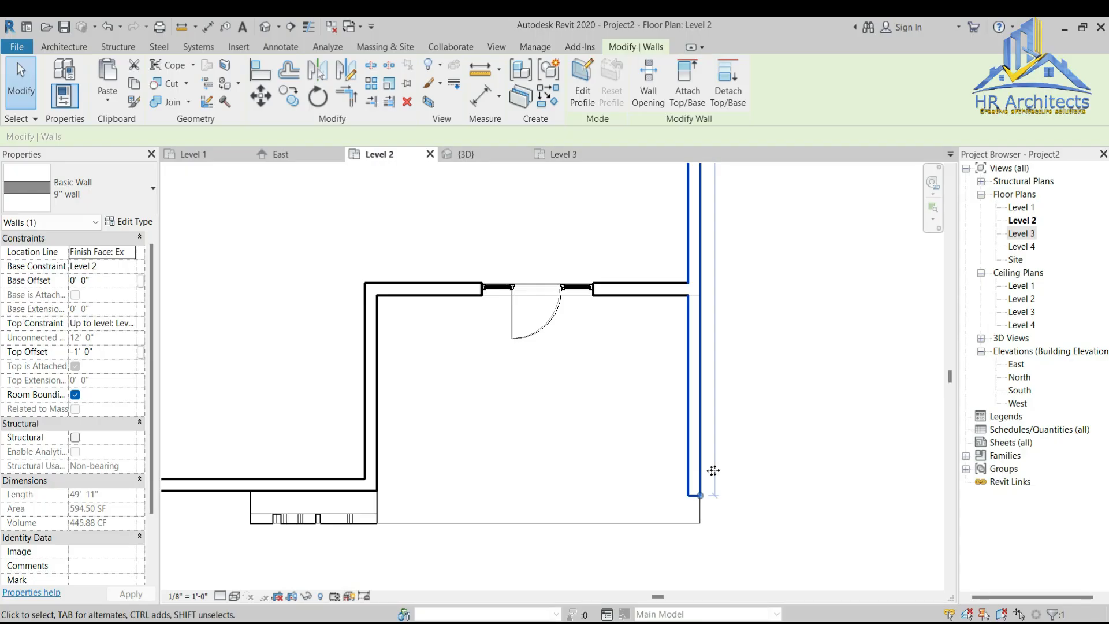
Step: Draw a 2' long 9" wall from the window wall to the window slab's outer corner on the side nearest the balcony
scroll(397, 494, up, 3)
scroll(435, 487, up, 2)
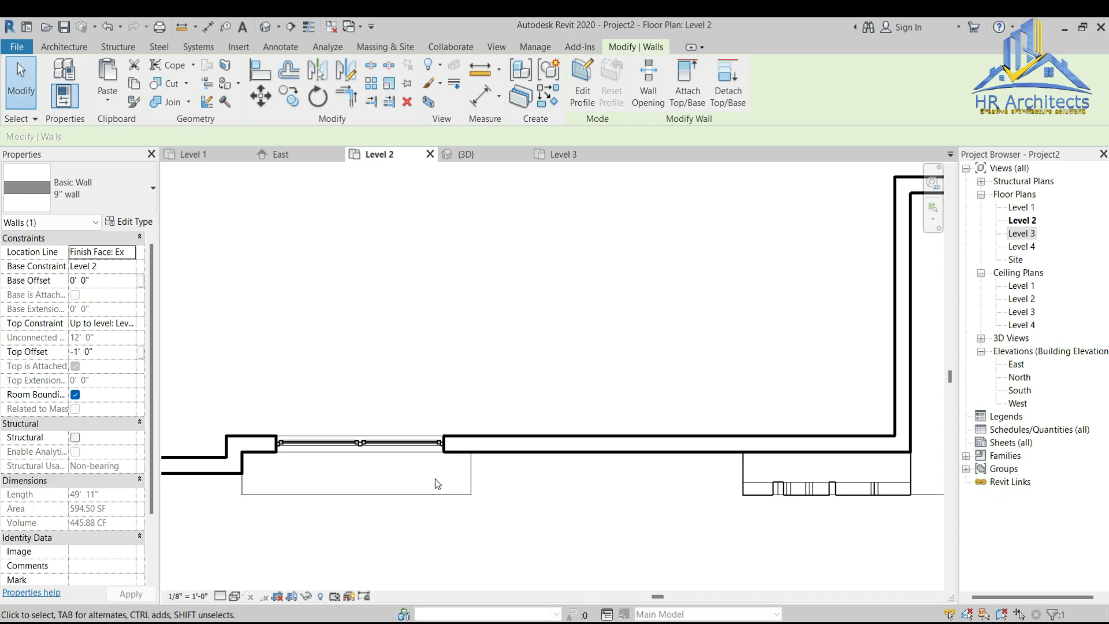
click(495, 451)
key(Escape)
key(w)
key(a)
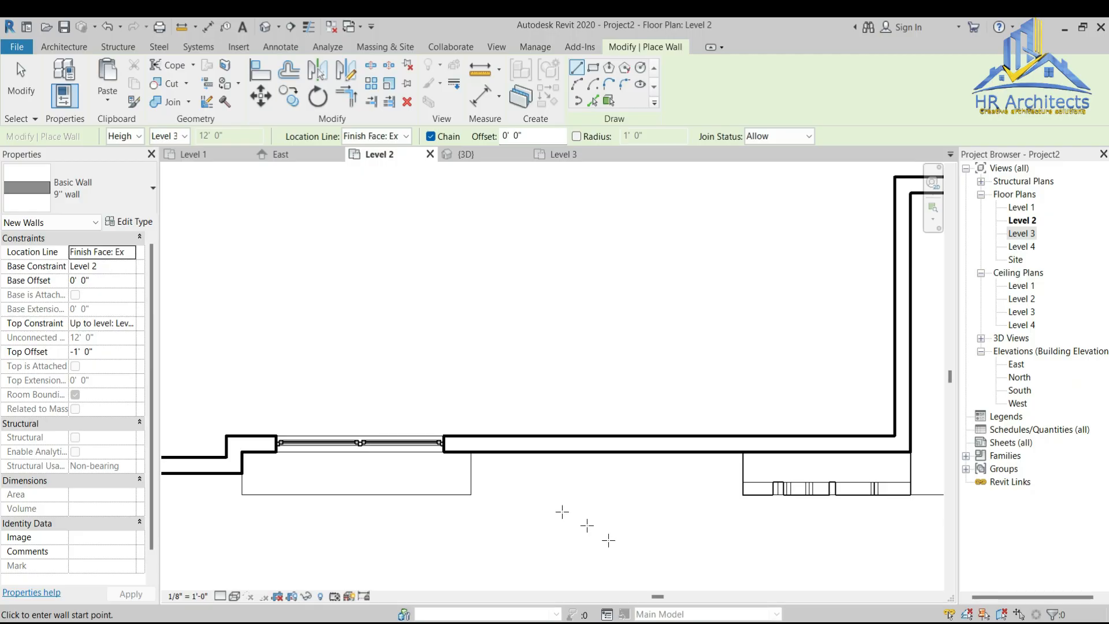
scroll(463, 427, up, 2)
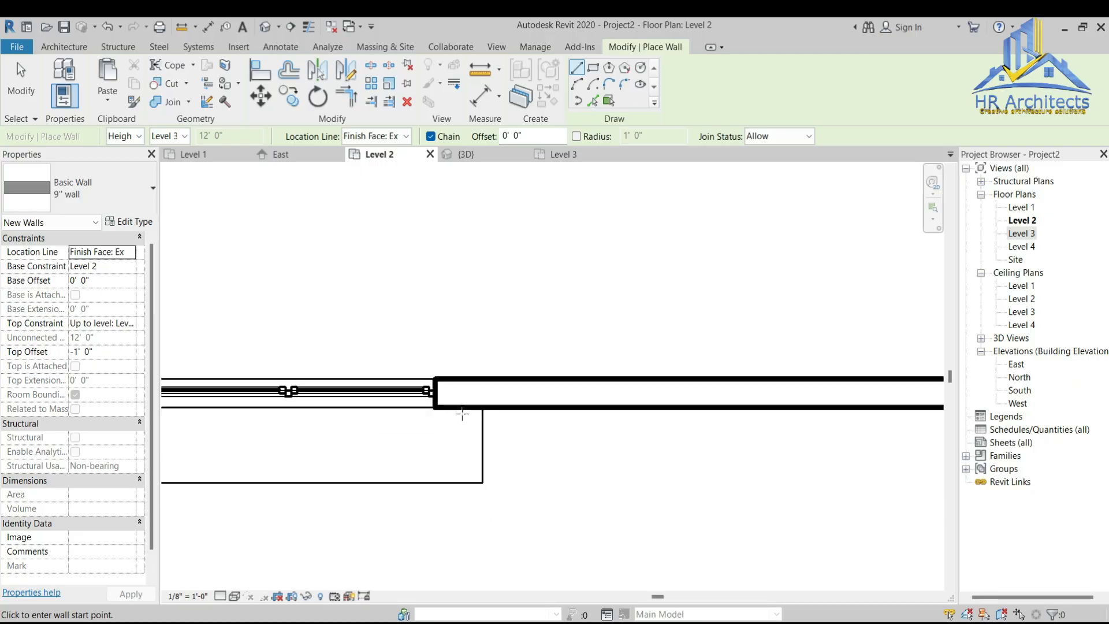
click(483, 406)
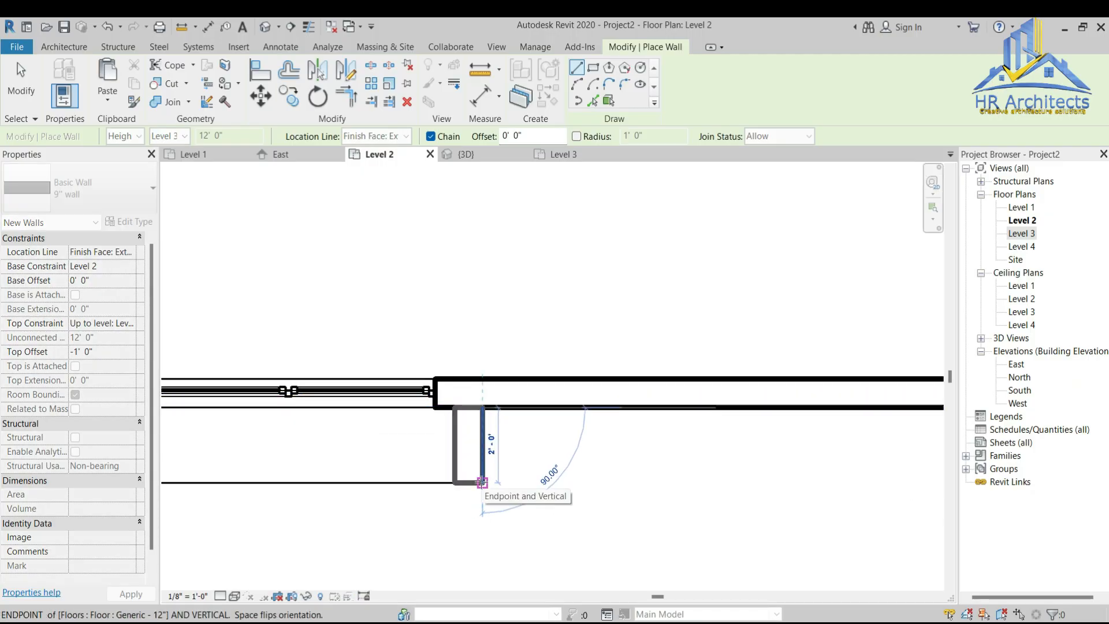
click(483, 482)
key(Escape)
Step: Try to move the short return wall at the other end of the window slab, and undo the move
scroll(551, 466, down, 3)
scroll(341, 457, up, 3)
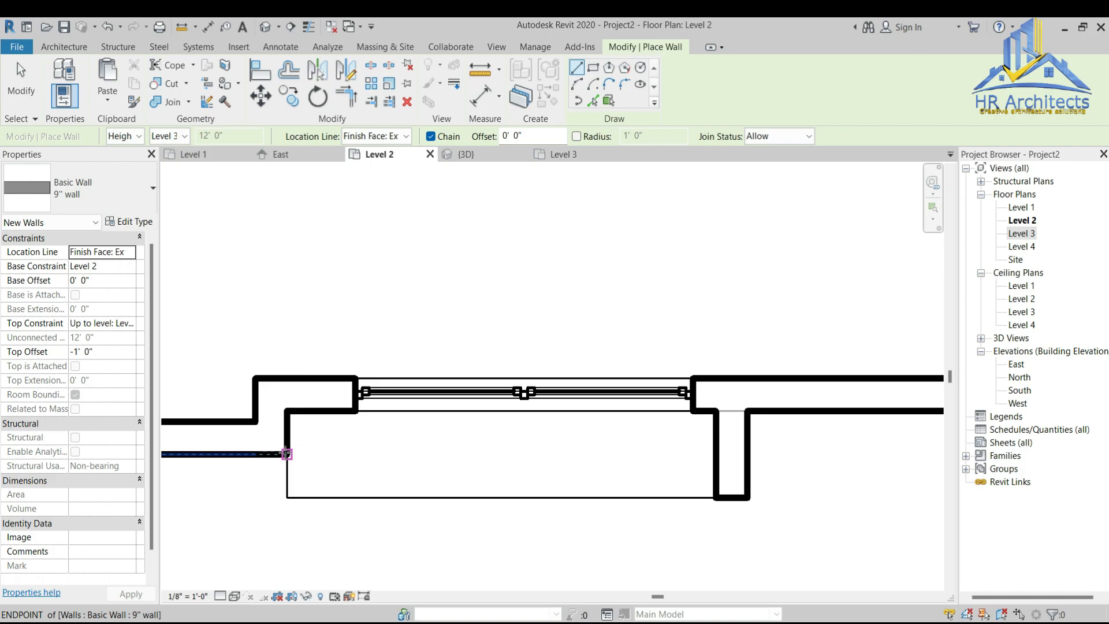
scroll(286, 453, up, 2)
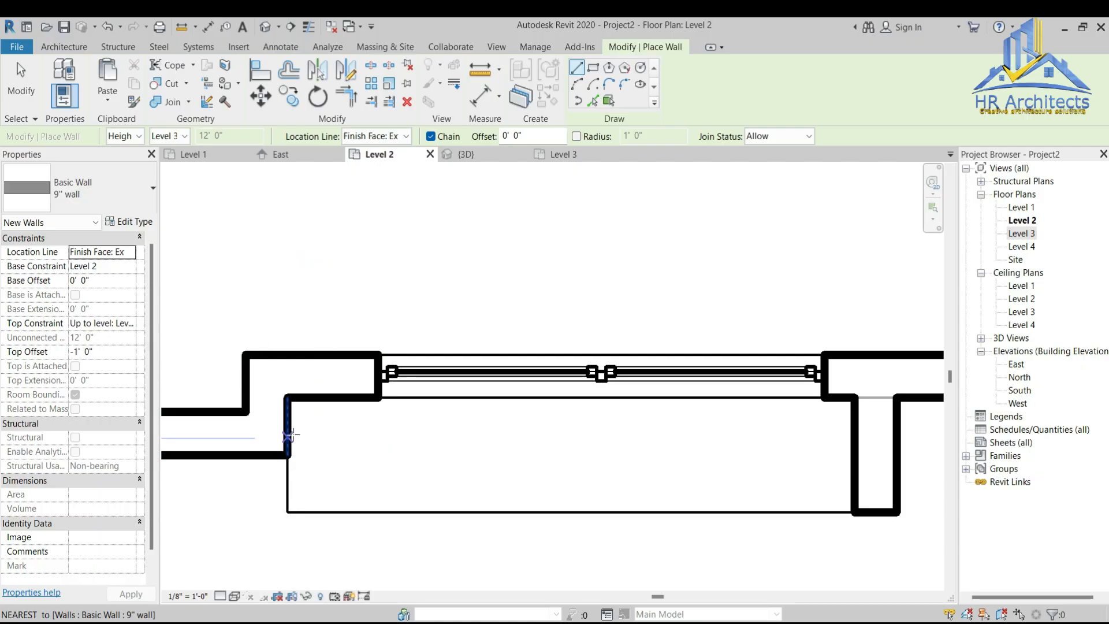
key(Escape)
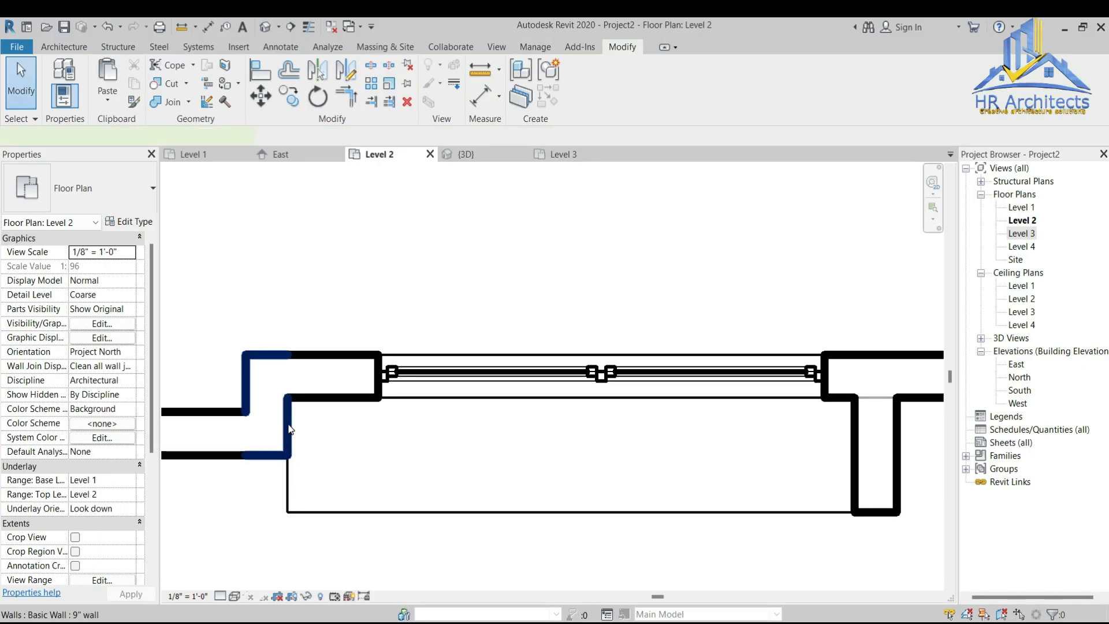
click(288, 427)
drag(289, 427, 309, 460)
key(ctrl+z)
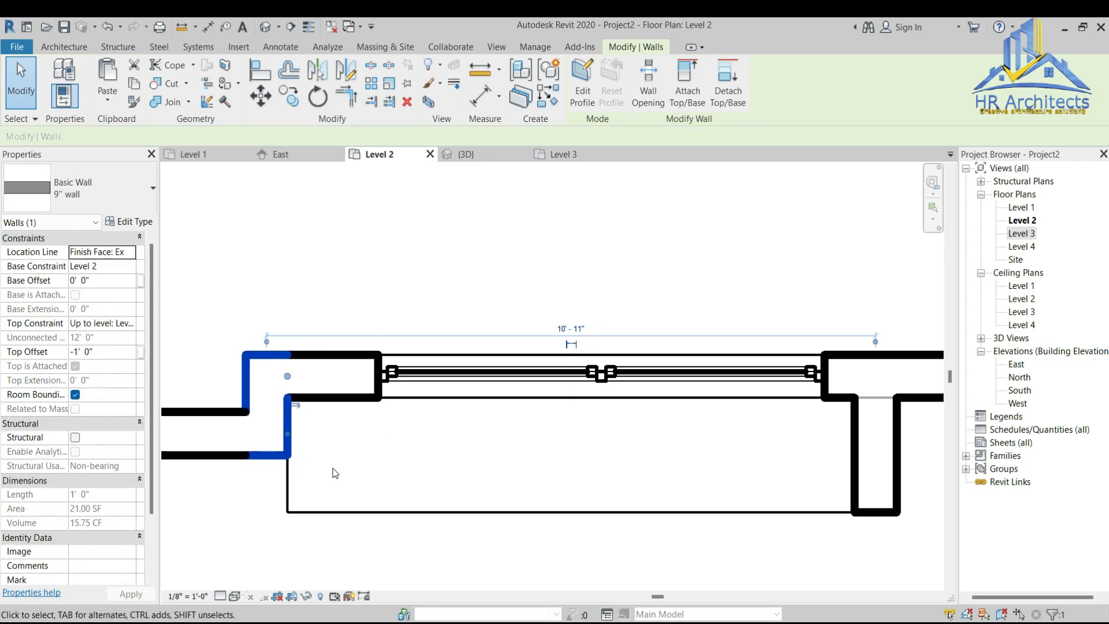
Step: Draw a matching 9" wall from the return wall's corner to the window slab's outer corner, with its thickness over the slab
click(547, 97)
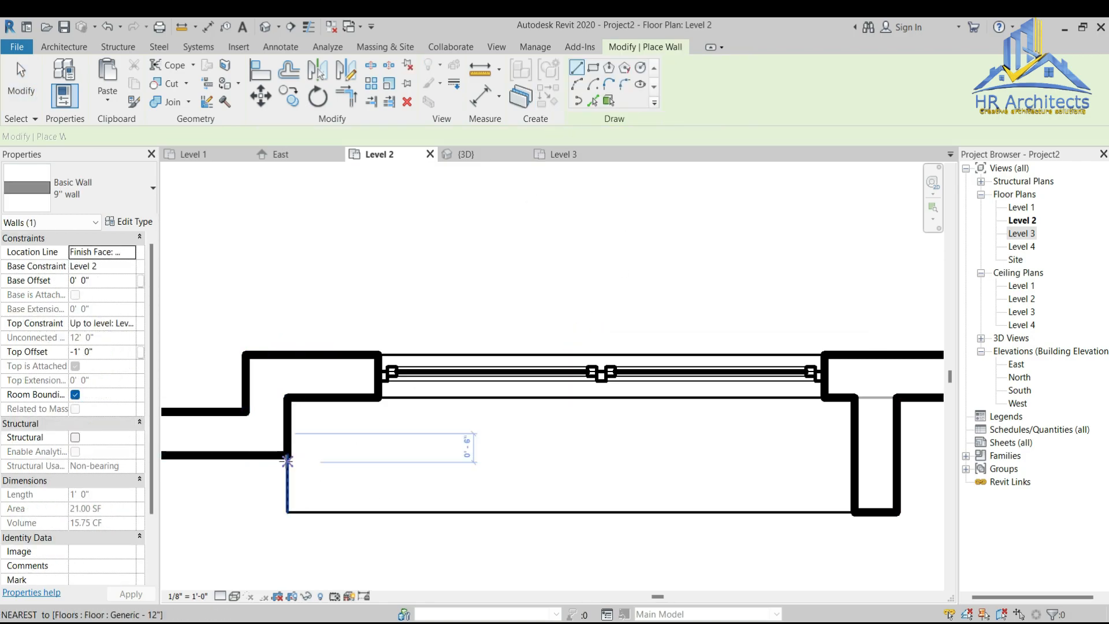
click(288, 456)
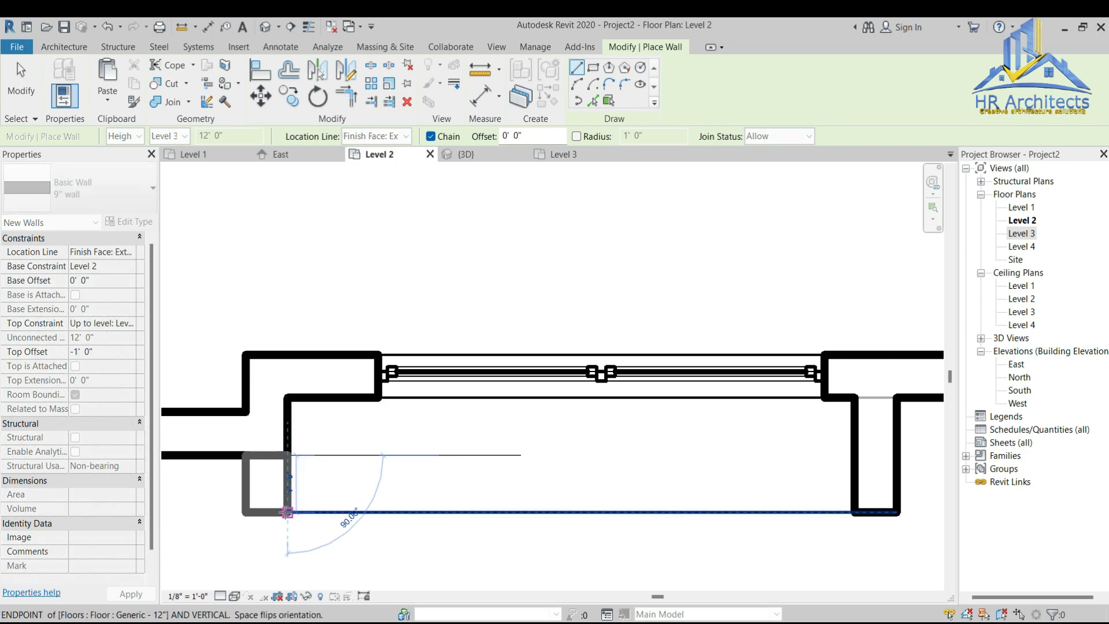
click(287, 513)
key(Escape)
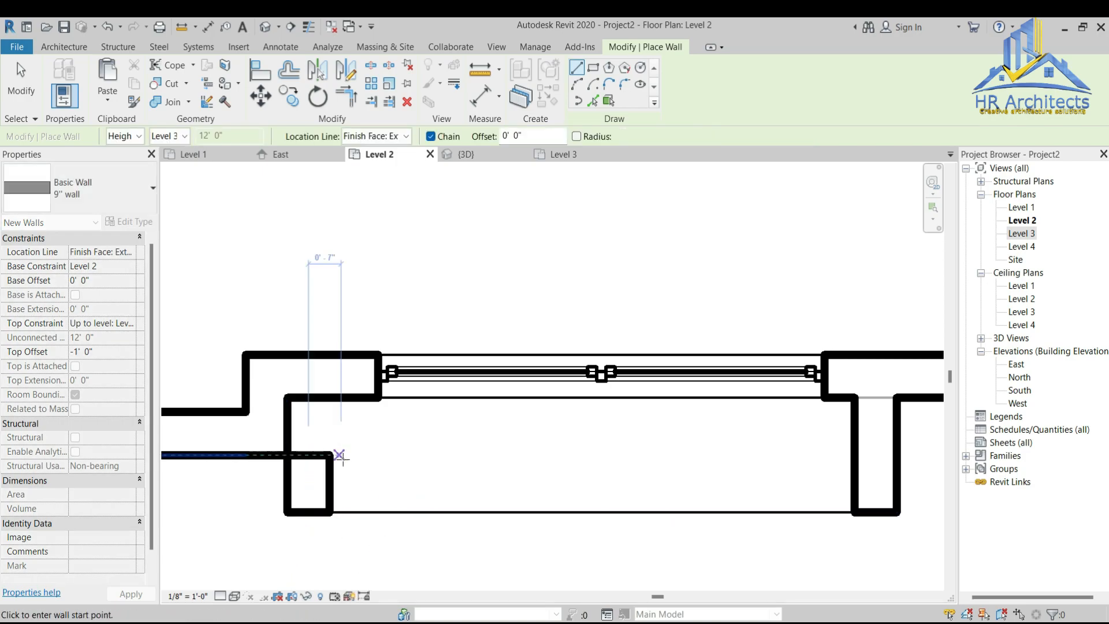
key(Escape)
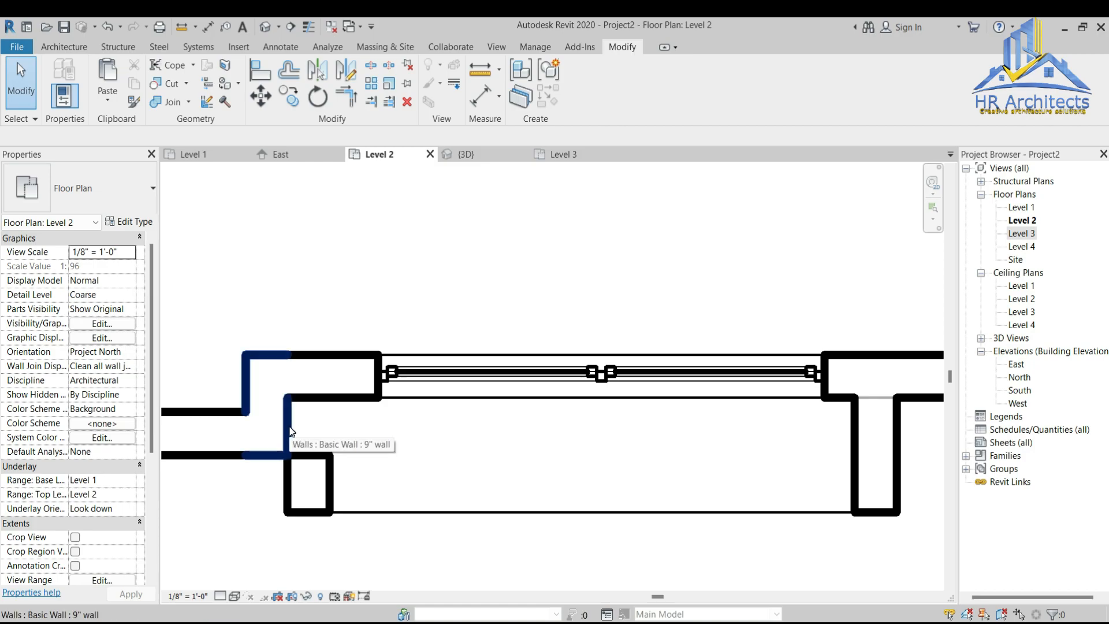
Step: Flip the short 9" wall beside the window slab to its other side and join its end to the return wall
click(284, 484)
key(space)
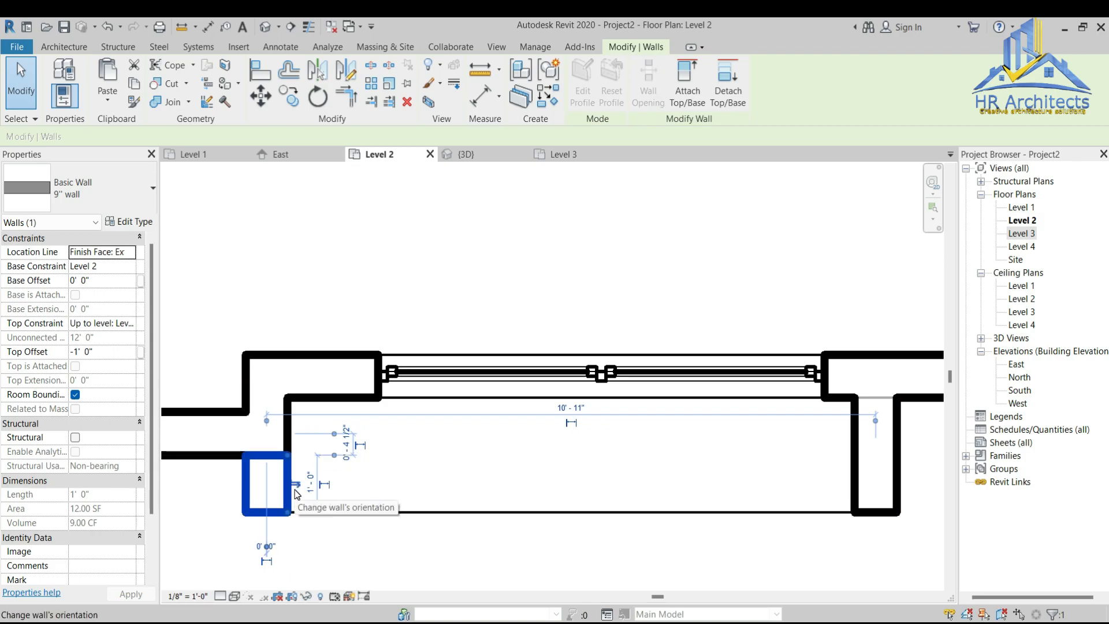
key(Delete)
click(289, 458)
drag(287, 458, 317, 493)
click(346, 470)
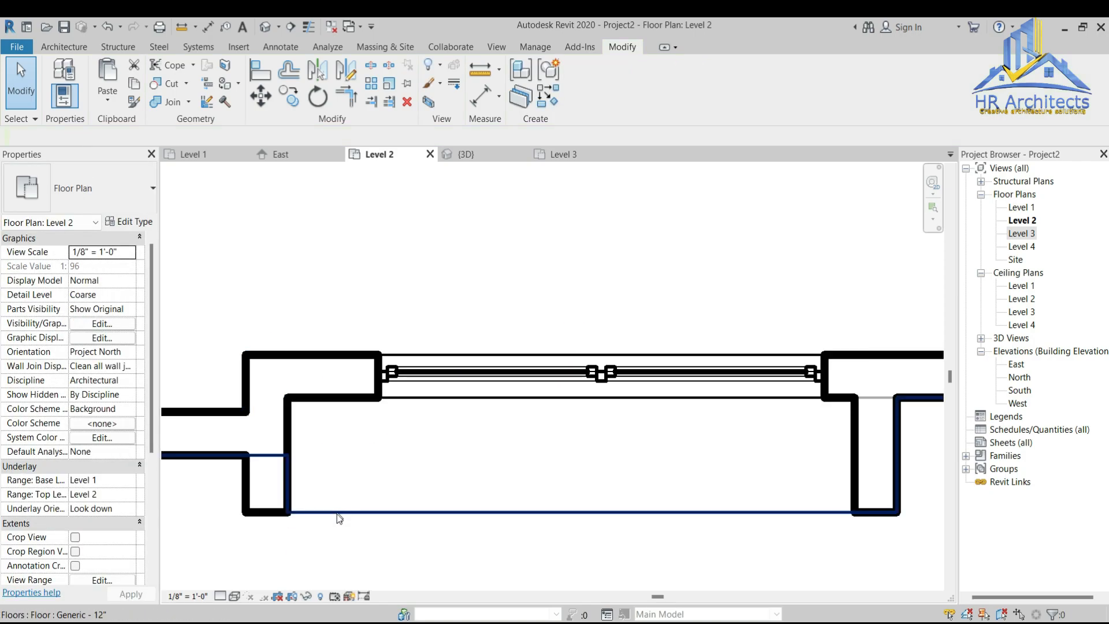
Step: Move the window slab's short boundary edge out to the flipped wall's outer face, and attach the walls below to the floor
double_click(337, 514)
drag(287, 486, 245, 485)
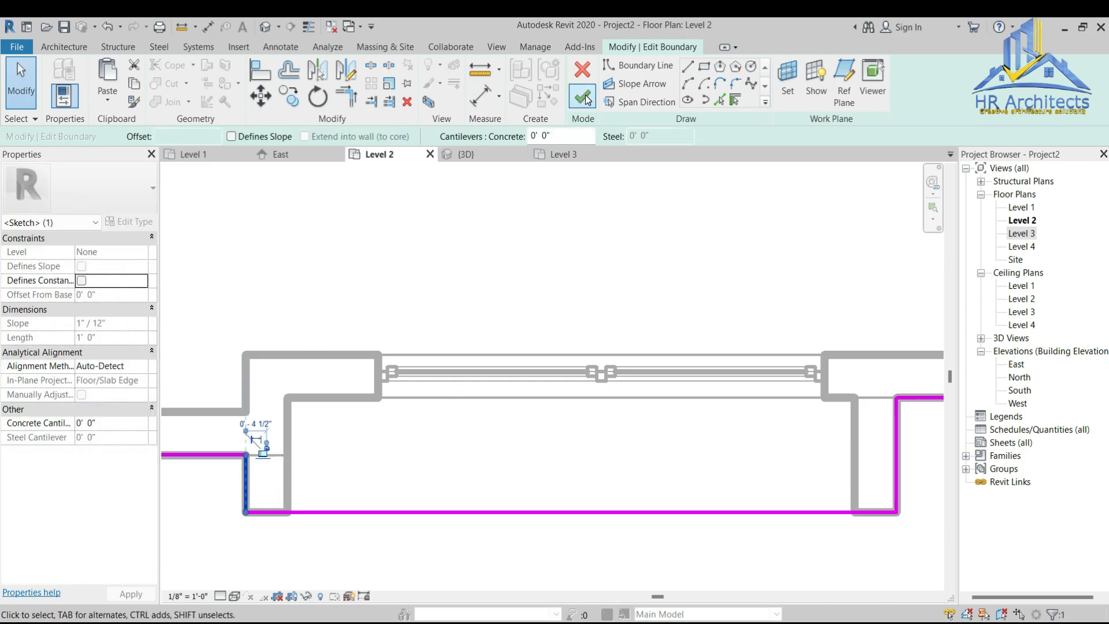
click(584, 96)
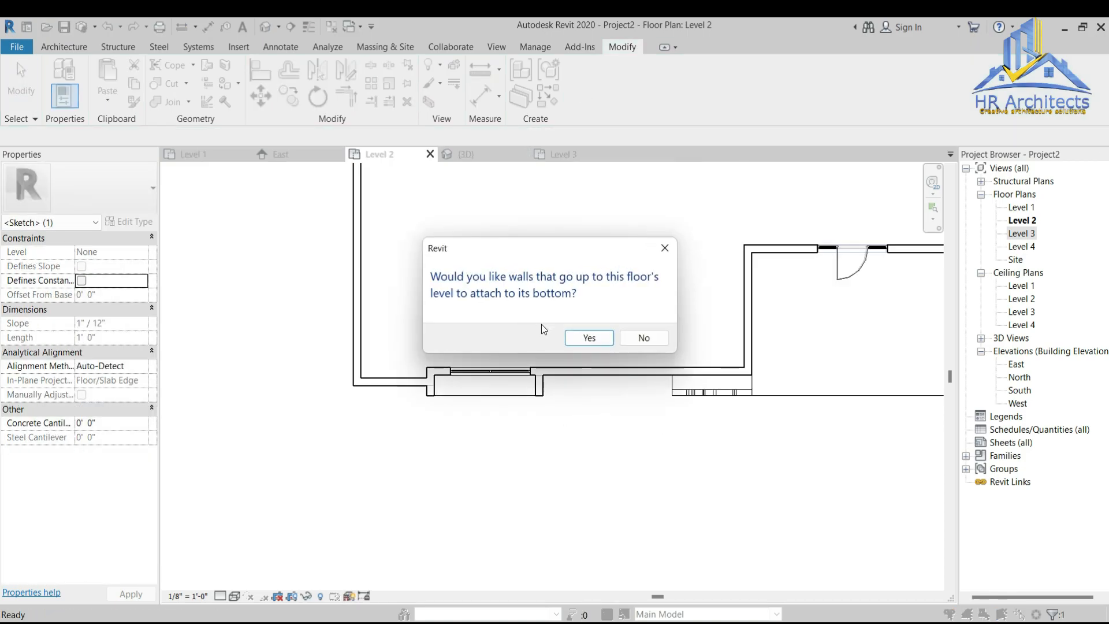
click(587, 334)
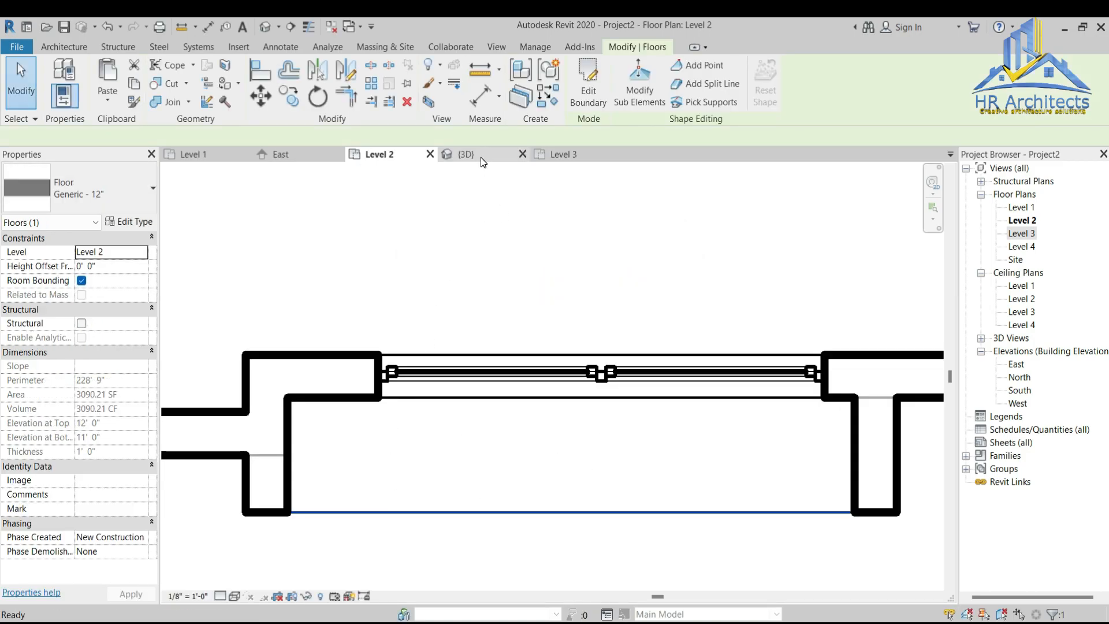
Step: In the 3D view, delete the two projecting 9" walls on either side of the upper window
click(481, 157)
click(865, 174)
scroll(546, 369, up, 8)
key(Escape)
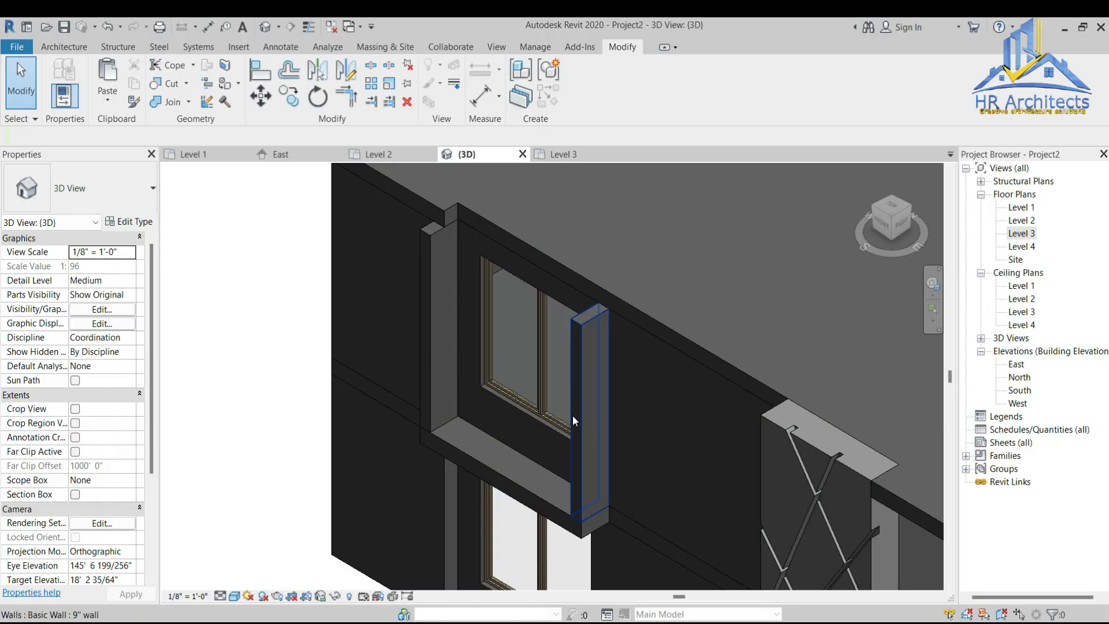
click(573, 414)
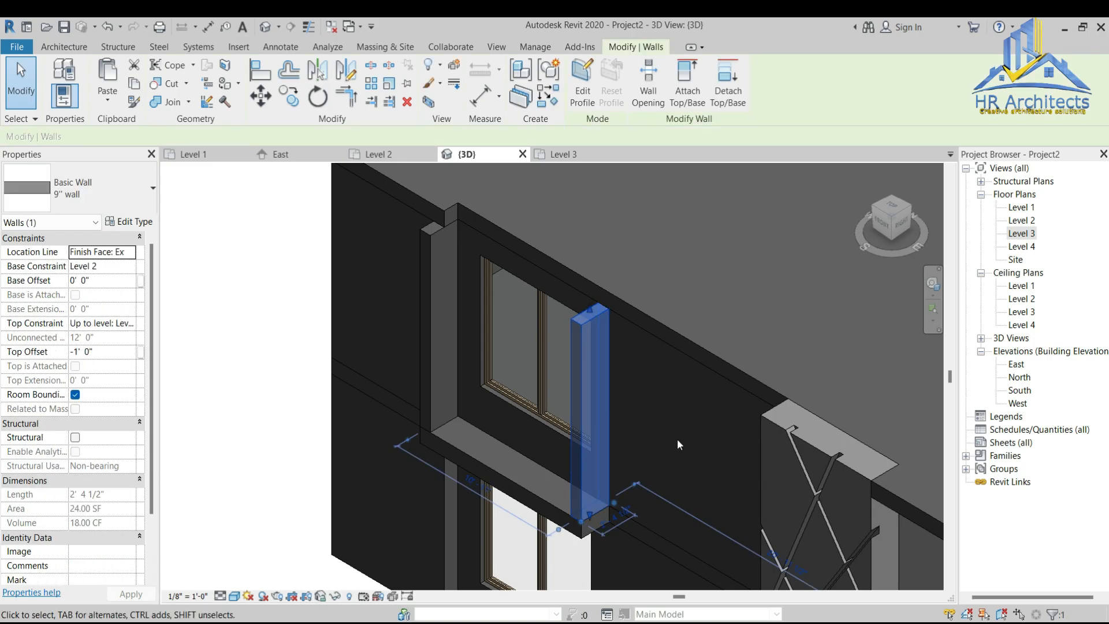
key(Delete)
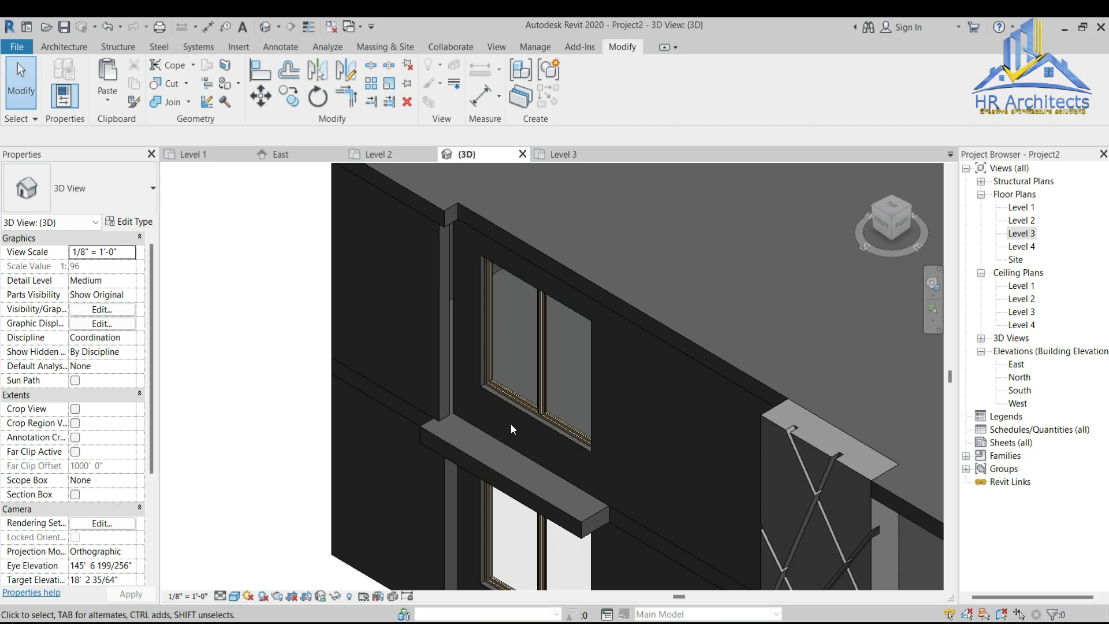
Step: Undo the recent edits around the upper window back through the slab widening, and remove the remaining projecting side wall
key(ctrl+z)
key(ctrl+z)
key(ctrl+z)
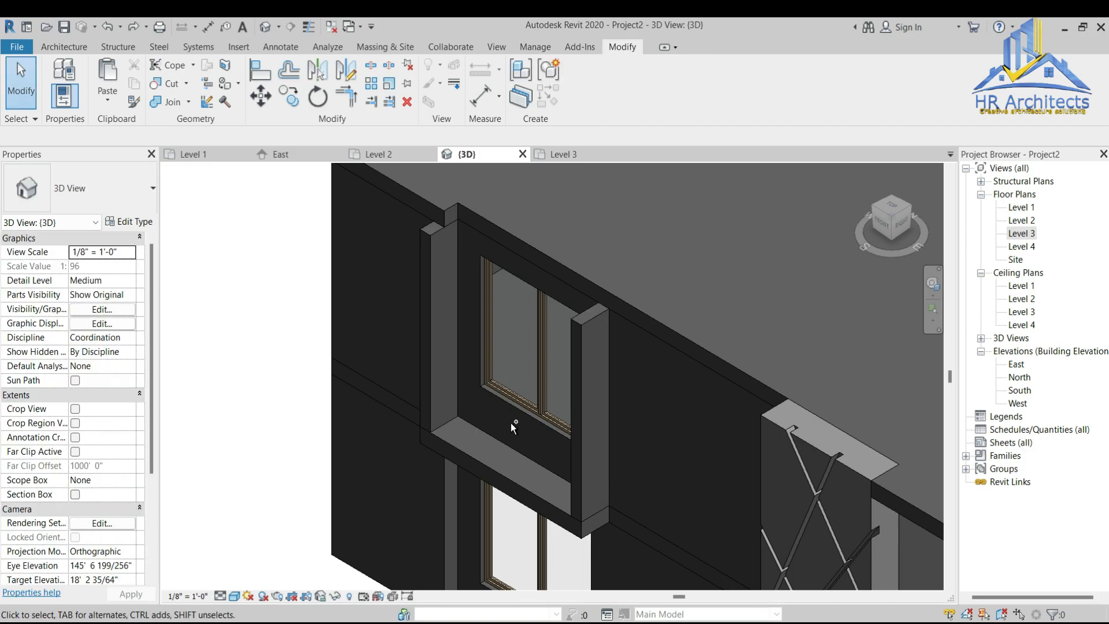
key(ctrl+z)
key(ctrl+z)
key(ctrl+z)
key(ctrl+z)
key(ctrl+z)
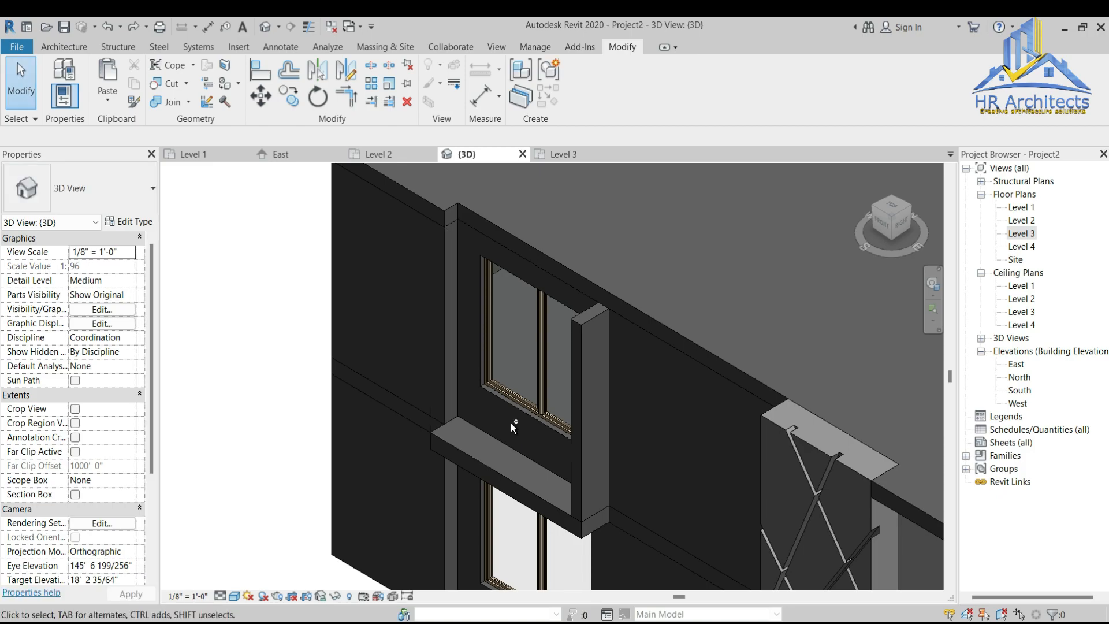
key(ctrl+z)
key(ctrl+z)
key(ctrl+z)
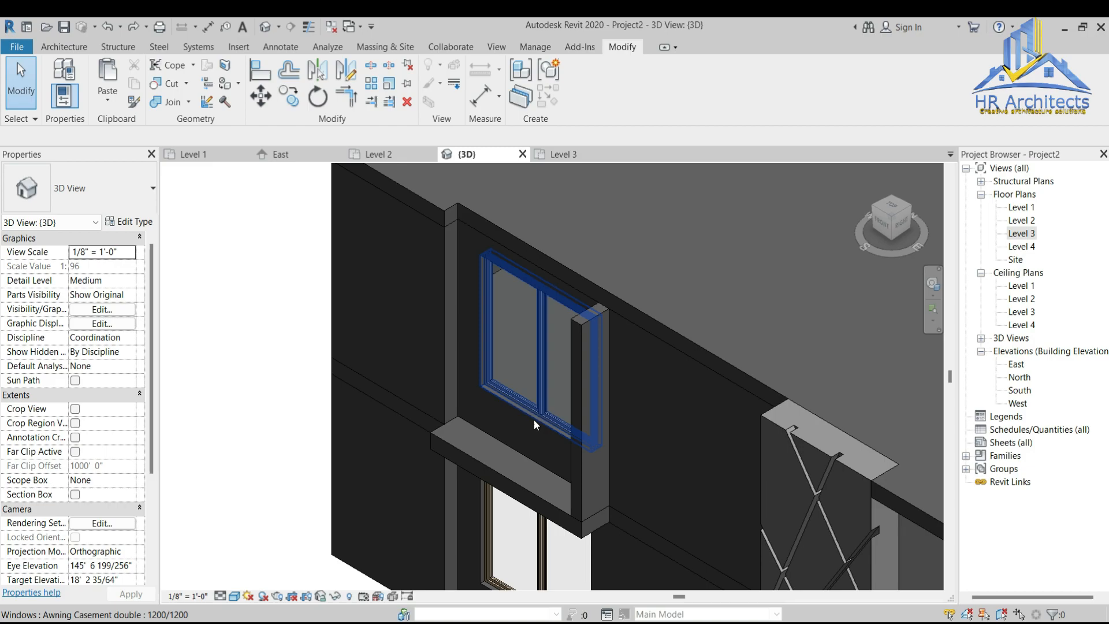
key(Escape)
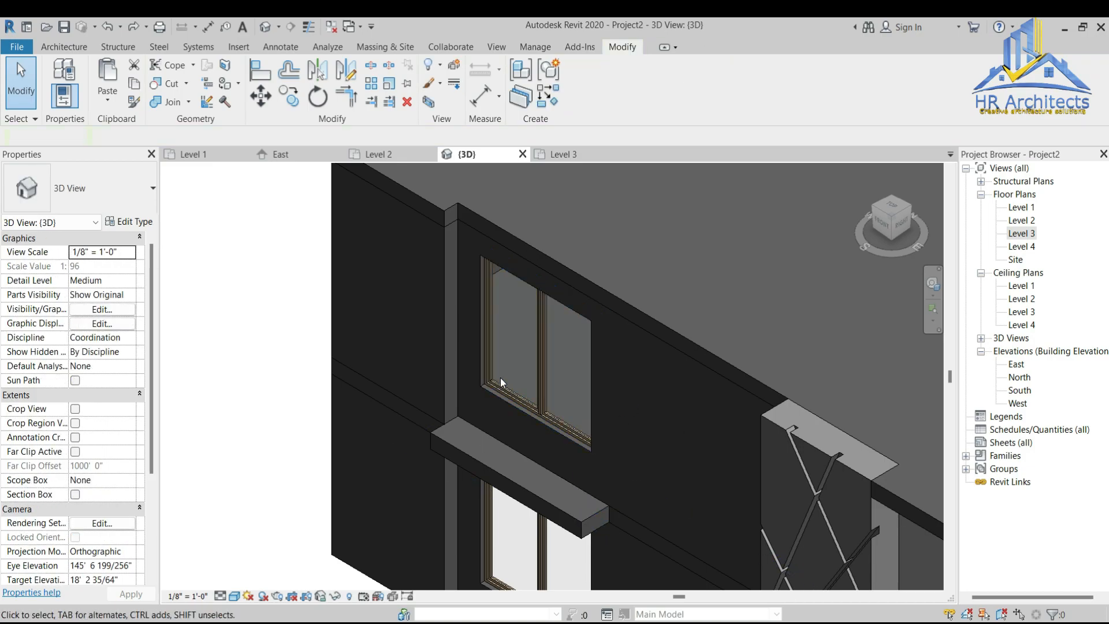
Step: Pull the projecting Level 2 slab edge below the upper window back flush with the wall line, deleting the too-short boundary lines and attaching the walls below
scroll(501, 378, down, 2)
scroll(518, 445, up, 2)
click(531, 446)
double_click(532, 446)
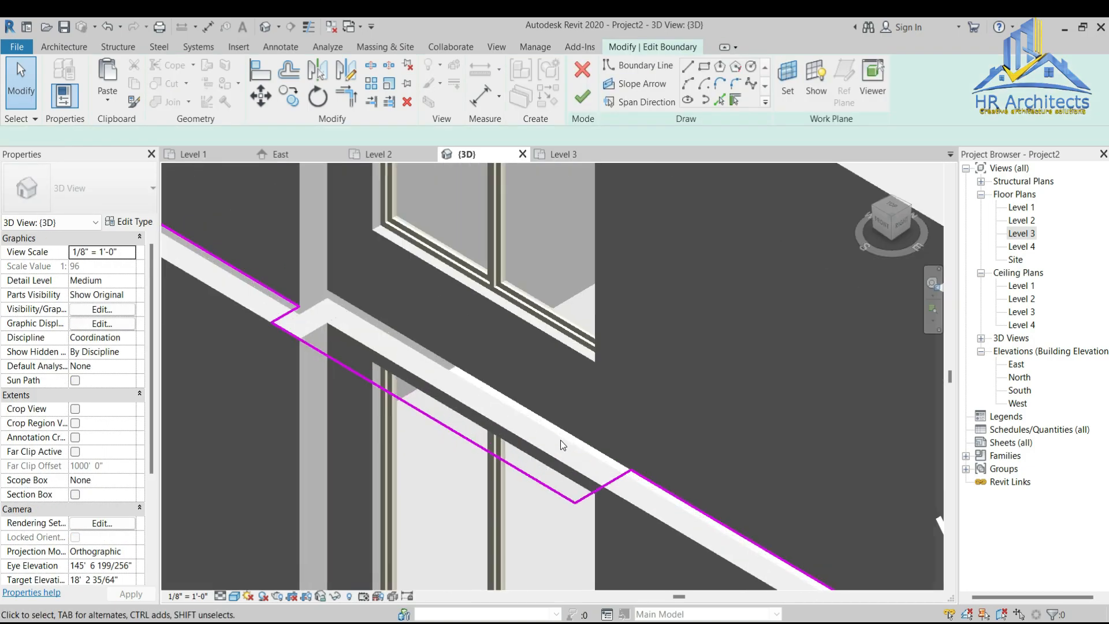
click(581, 439)
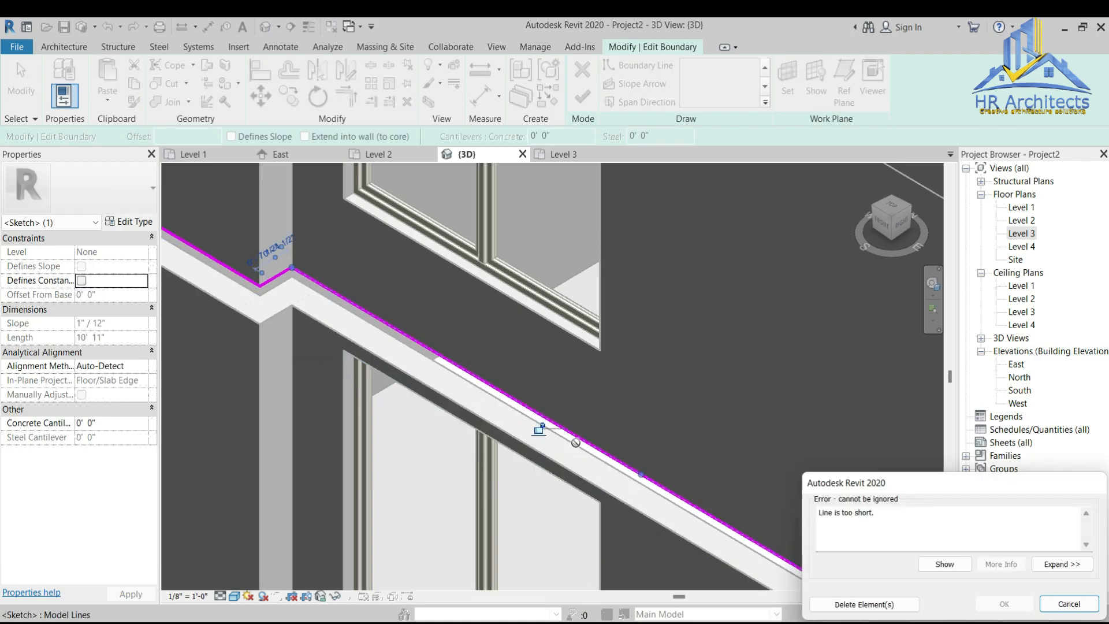
click(859, 602)
scroll(477, 519, down, 2)
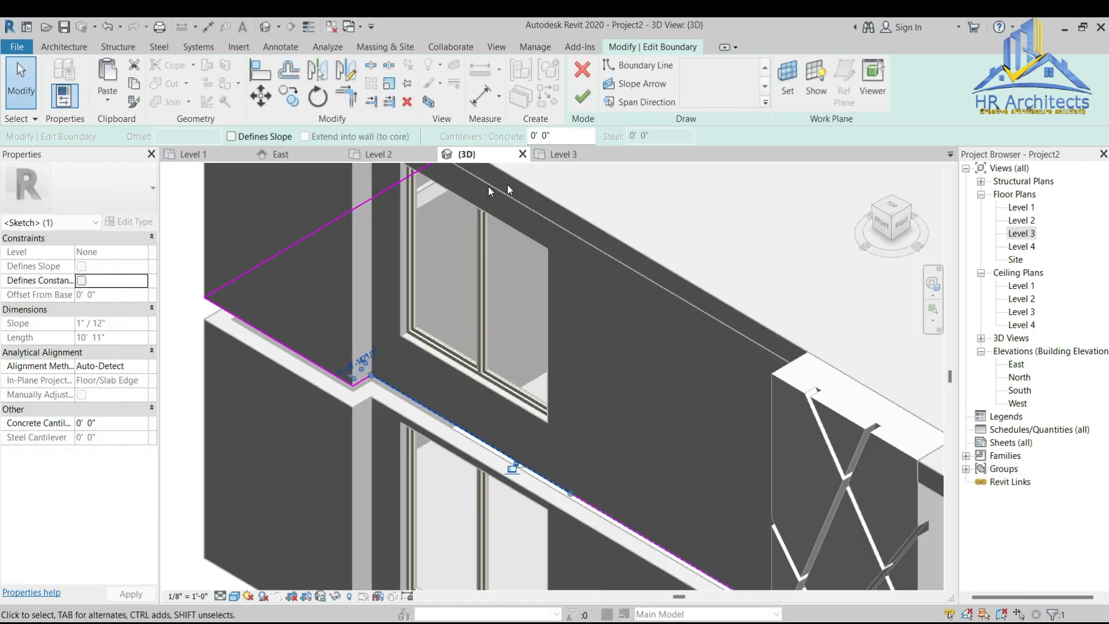
click(582, 97)
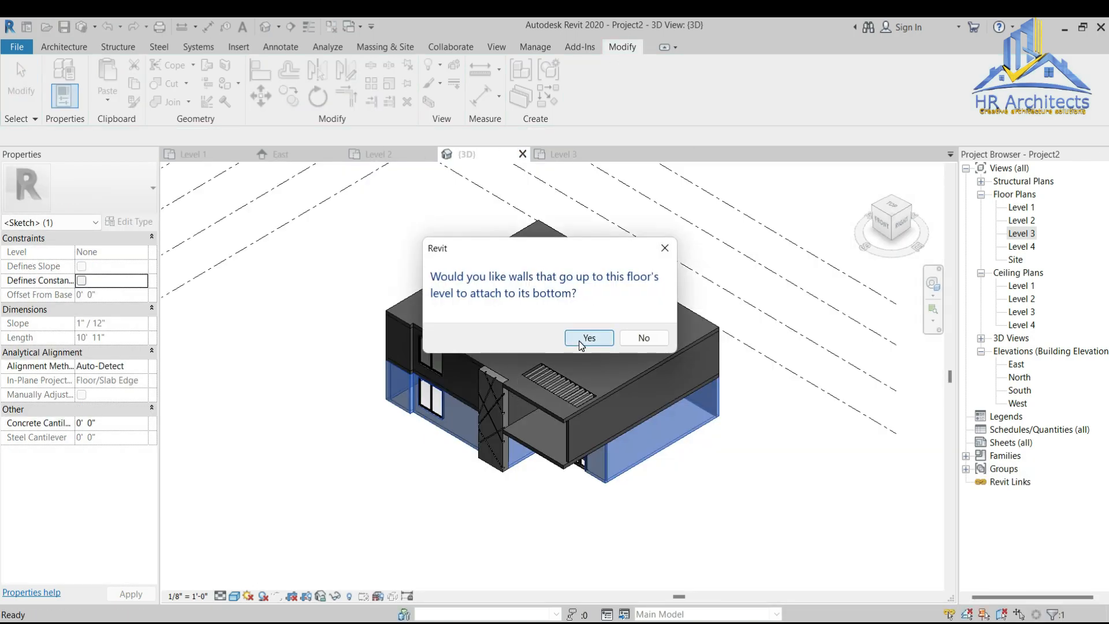
click(589, 340)
key(Escape)
scroll(435, 349, down, 4)
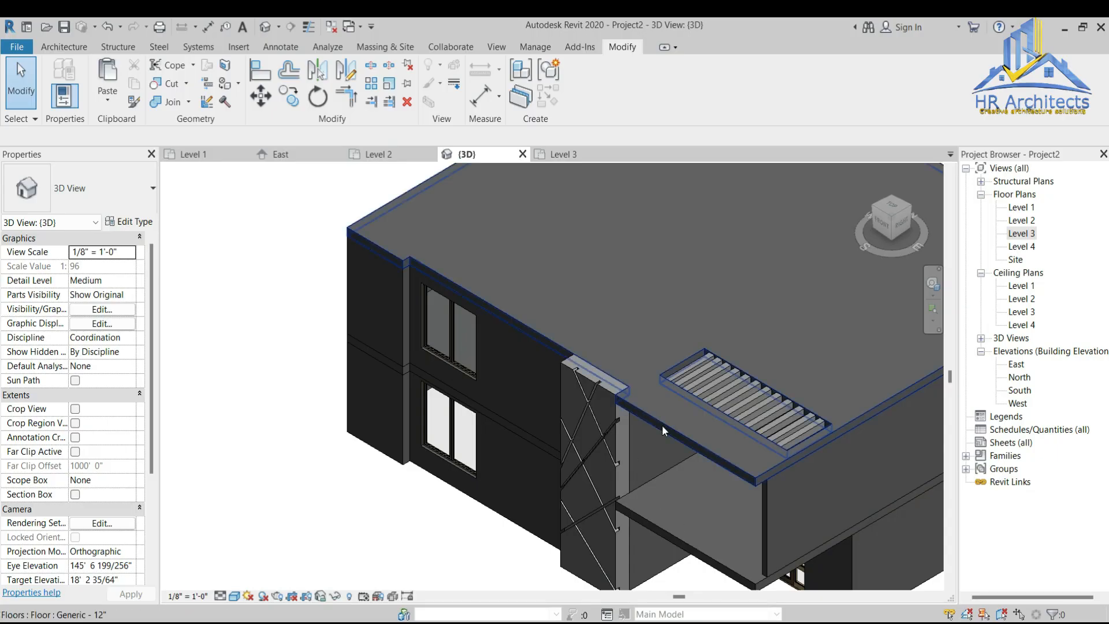
Step: On the Level 3 plan, set up a new 9" wall with an Unconnected top constraint and a 3' height
click(661, 425)
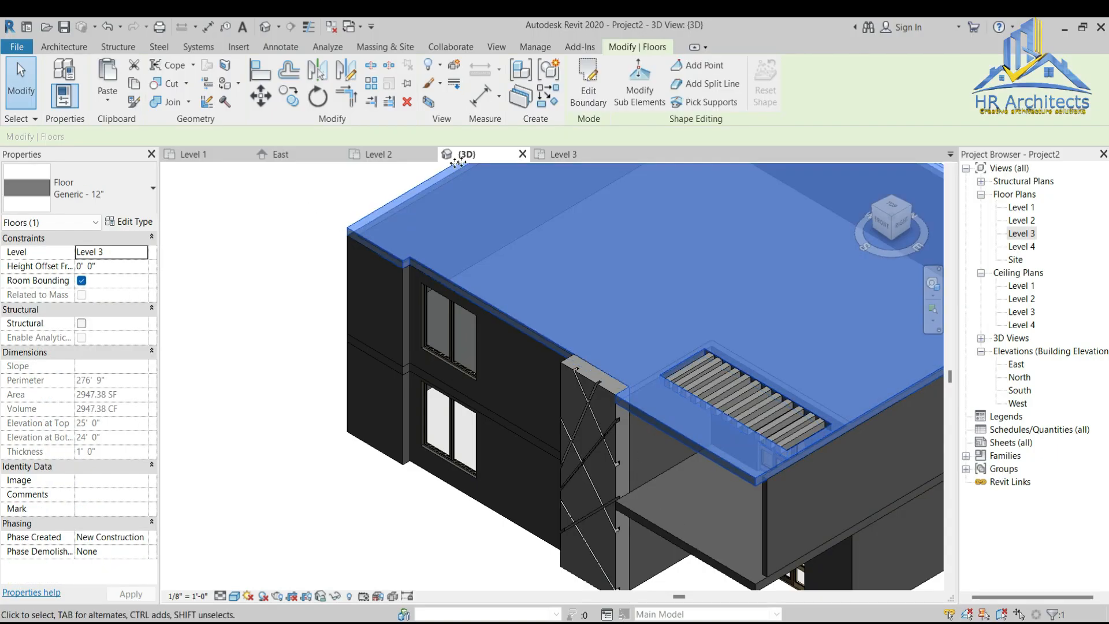
click(559, 154)
scroll(565, 408, down, 2)
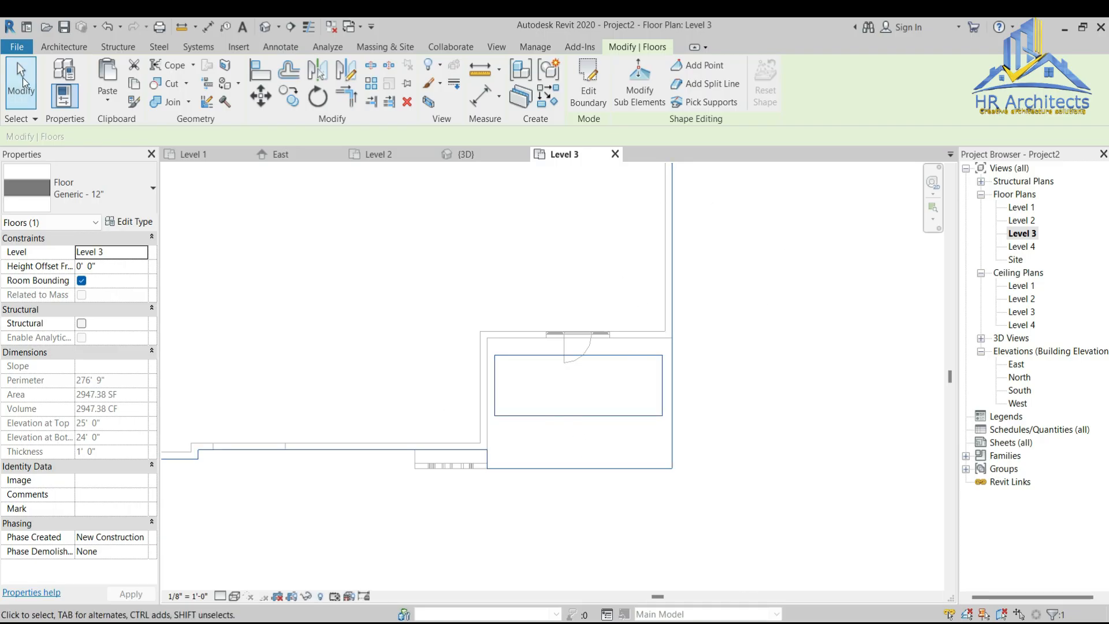
click(57, 45)
click(67, 73)
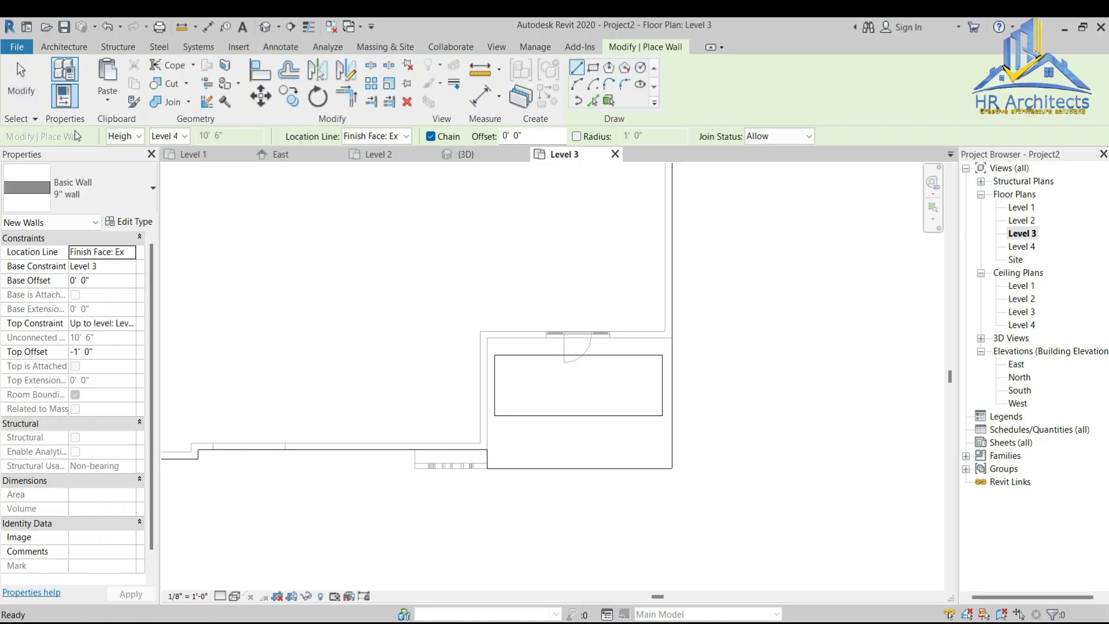
click(134, 329)
click(115, 340)
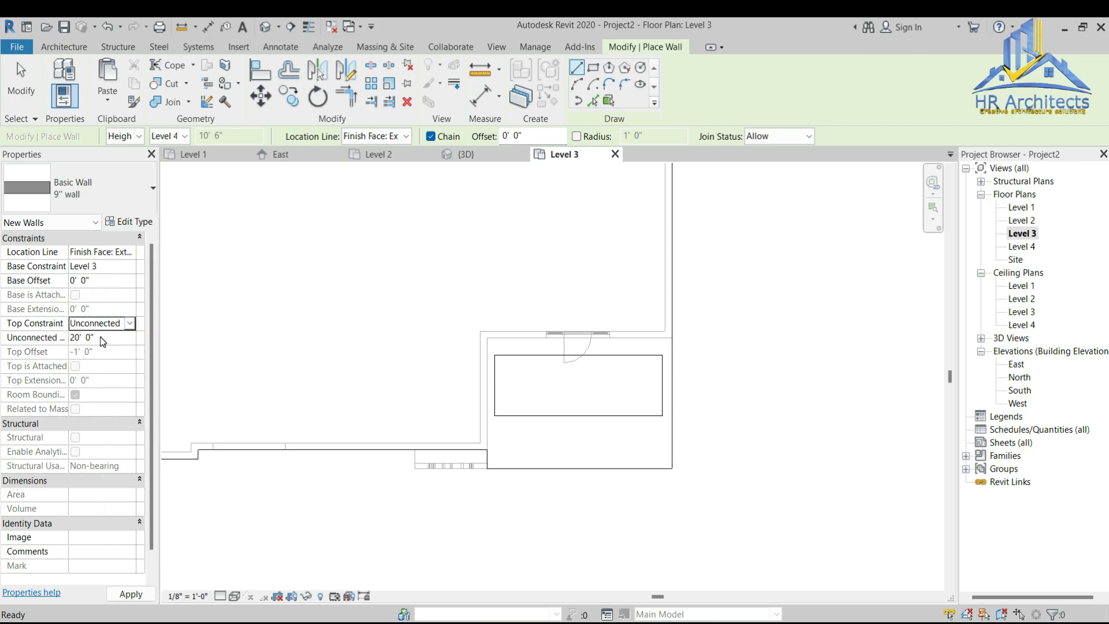
click(101, 342)
text(3')
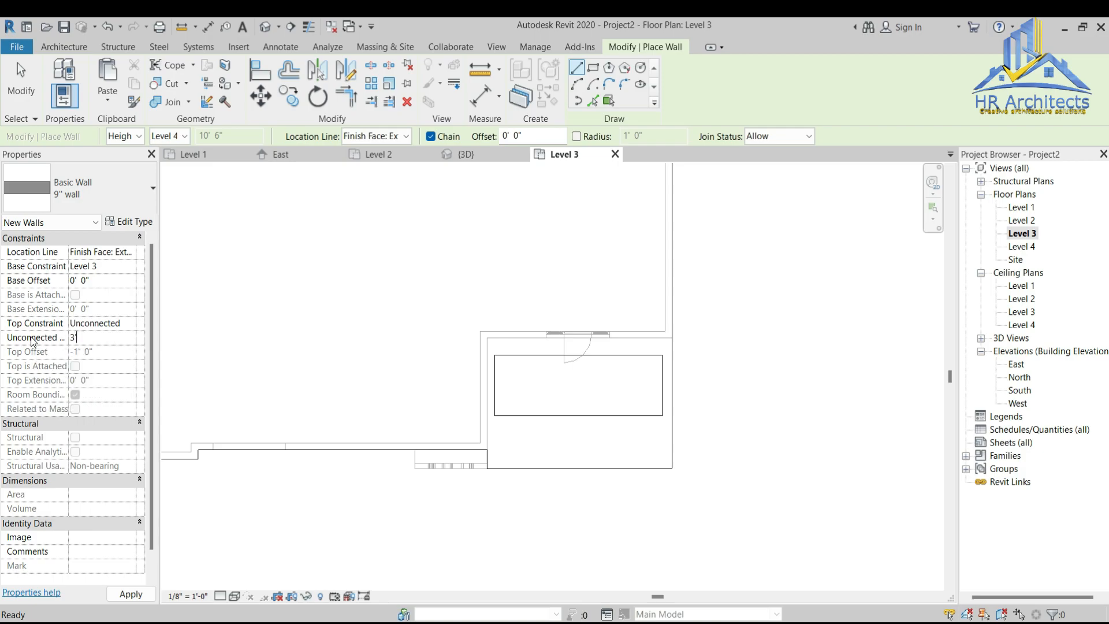
click(131, 594)
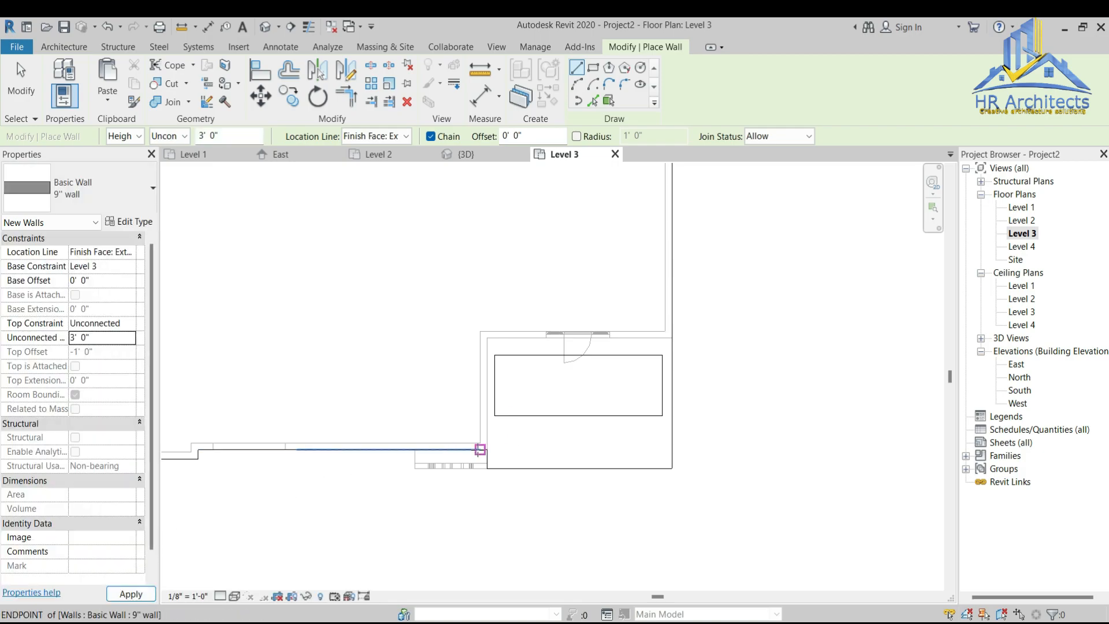
Step: Draw the parapet wall along the roof slab's outer edges, from the balcony's inner front corner around the house to the balcony door wall
click(487, 449)
scroll(403, 443, down, 2)
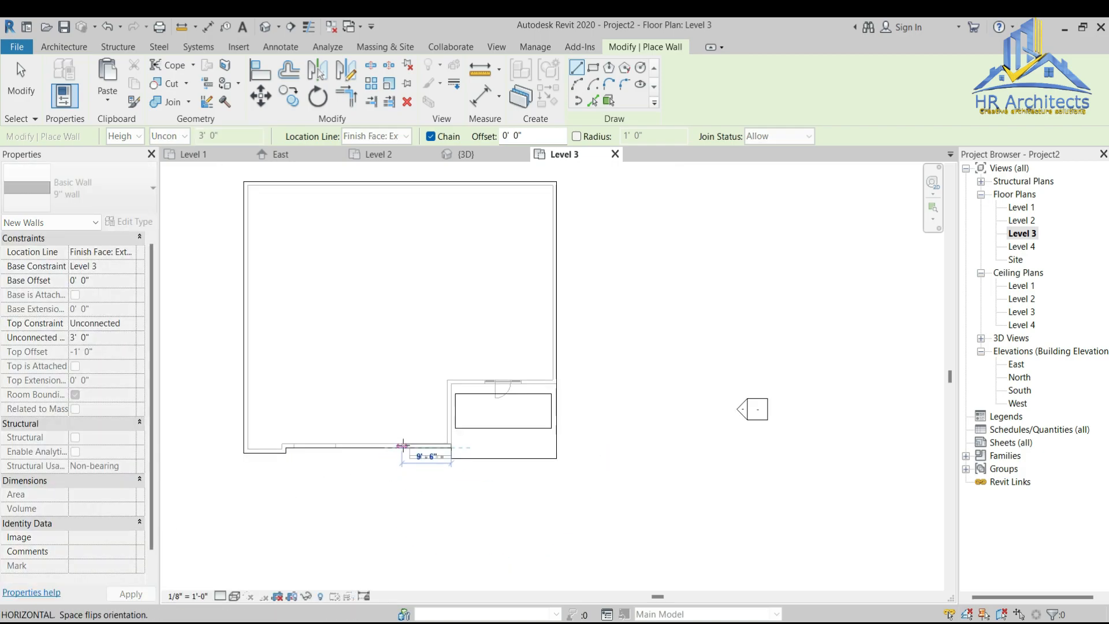
scroll(294, 447, up, 4)
click(261, 473)
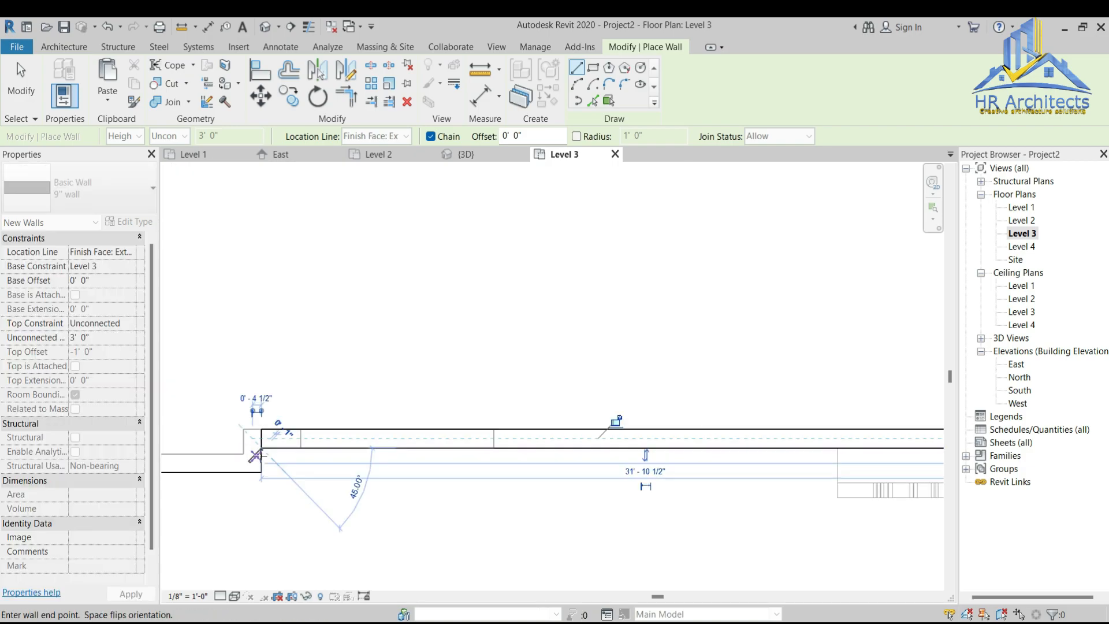
scroll(261, 472, down, 3)
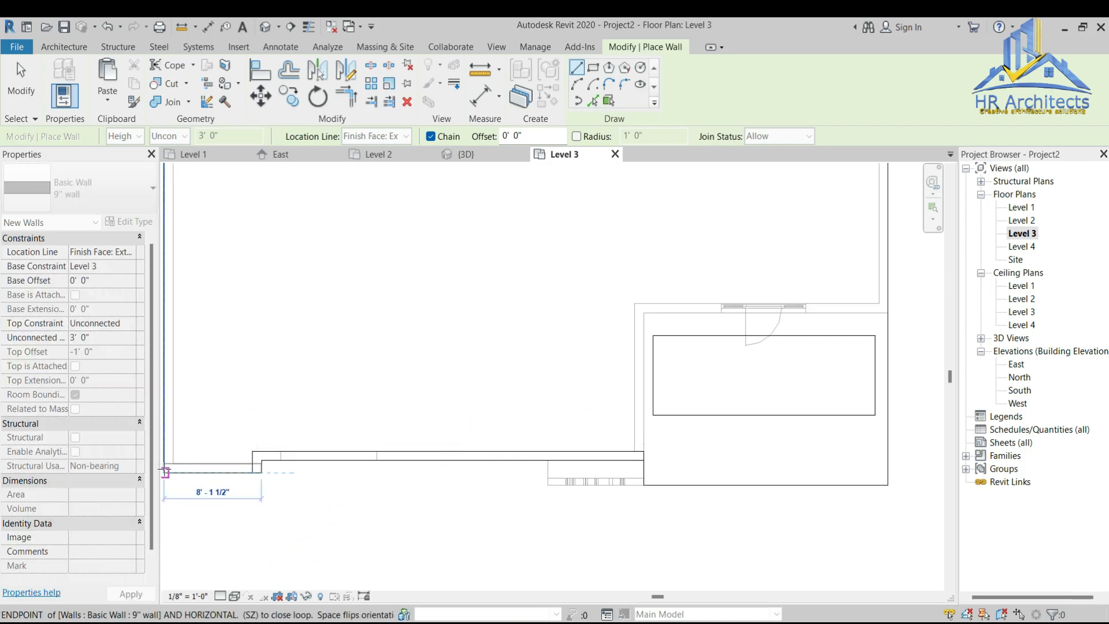
scroll(217, 289, up, 5)
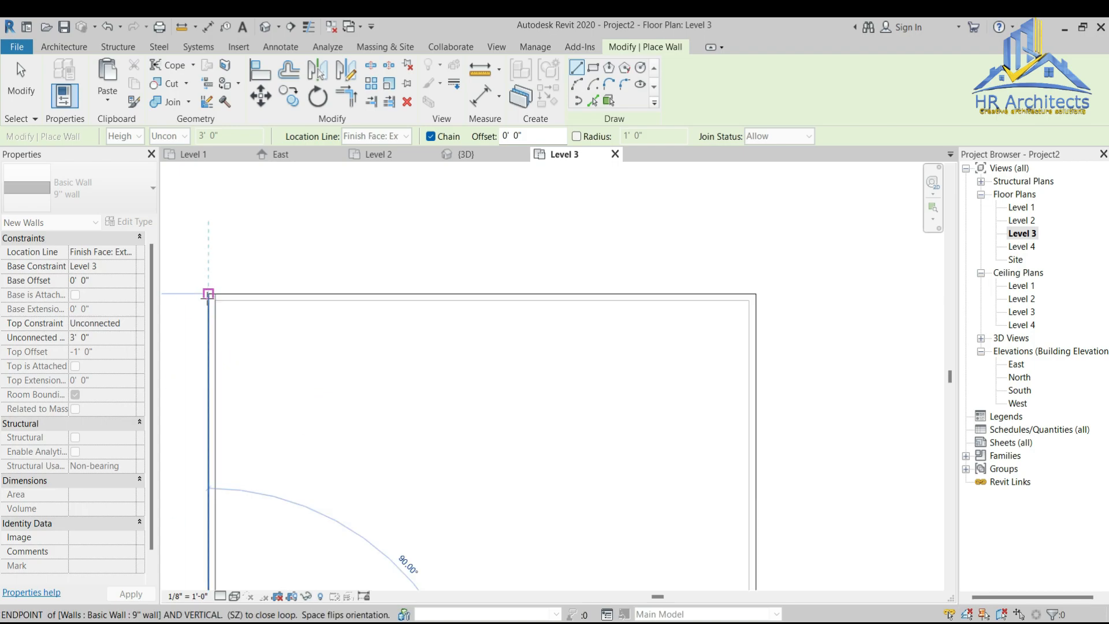
click(213, 285)
scroll(213, 284, down, 4)
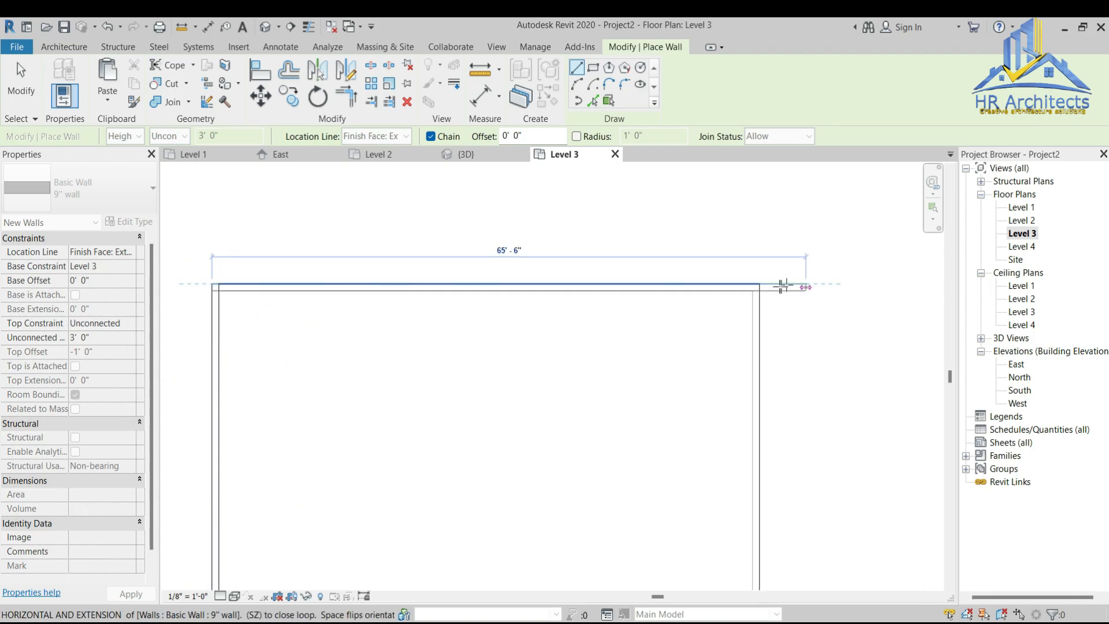
click(759, 284)
scroll(768, 289, down, 4)
scroll(757, 455, up, 3)
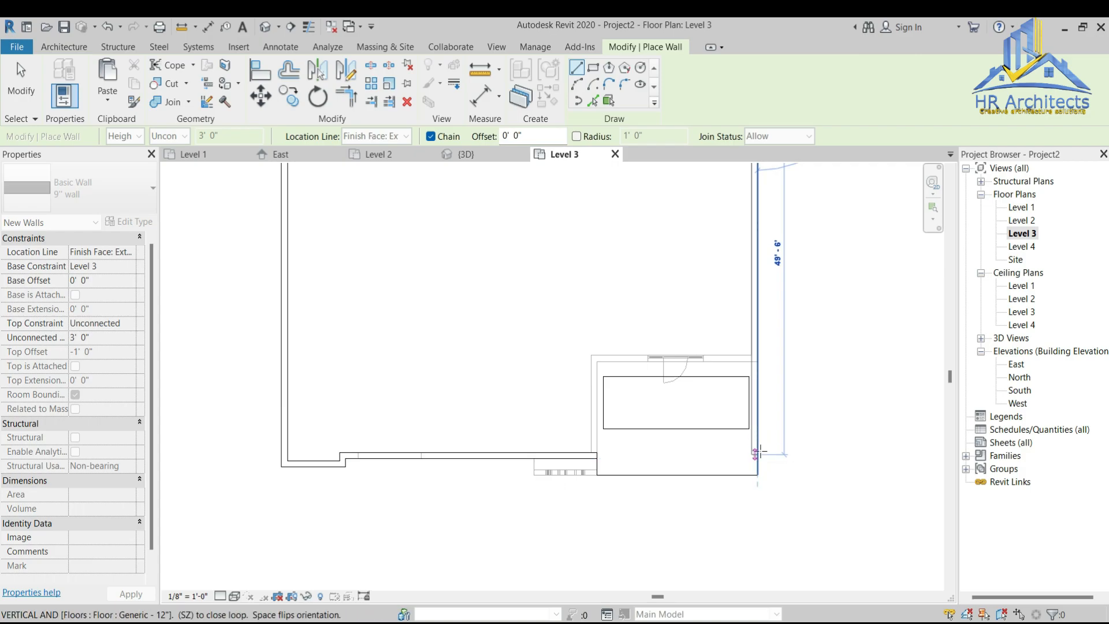
click(757, 361)
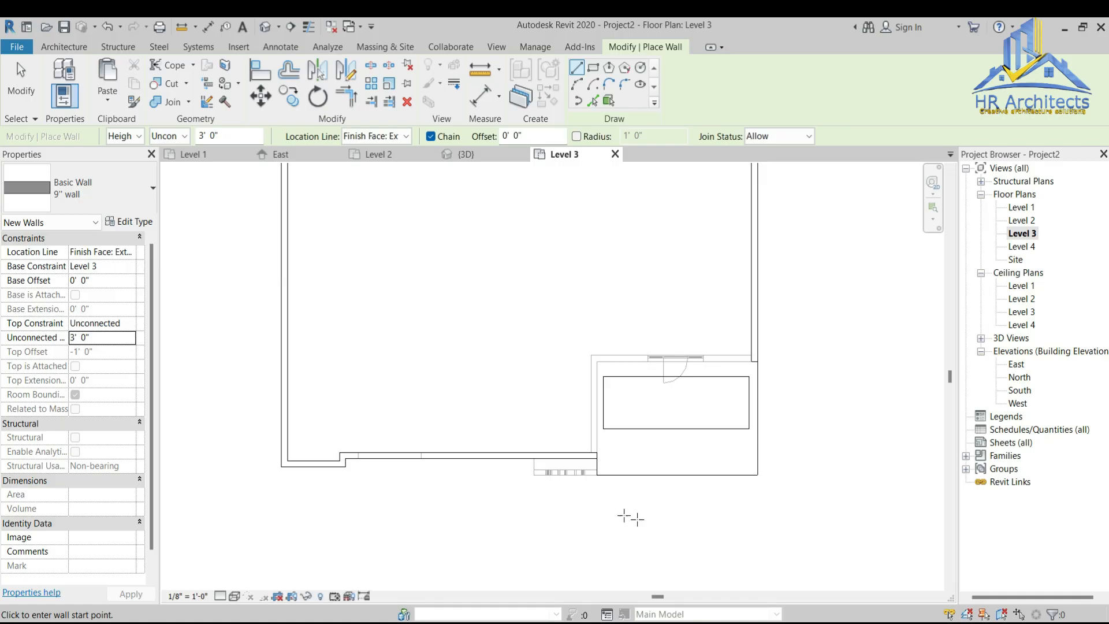
Step: Set the new 9" wall's top constraint to Up to level: Level 4
scroll(627, 517, down, 2)
scroll(589, 383, up, 2)
scroll(607, 447, up, 2)
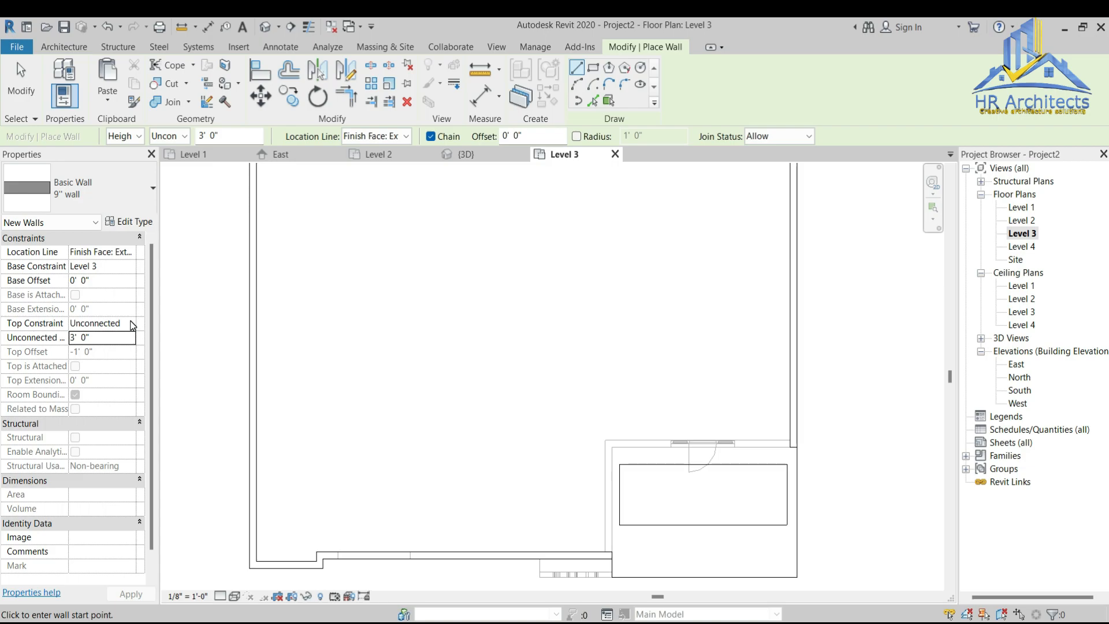
key(Escape)
click(63, 77)
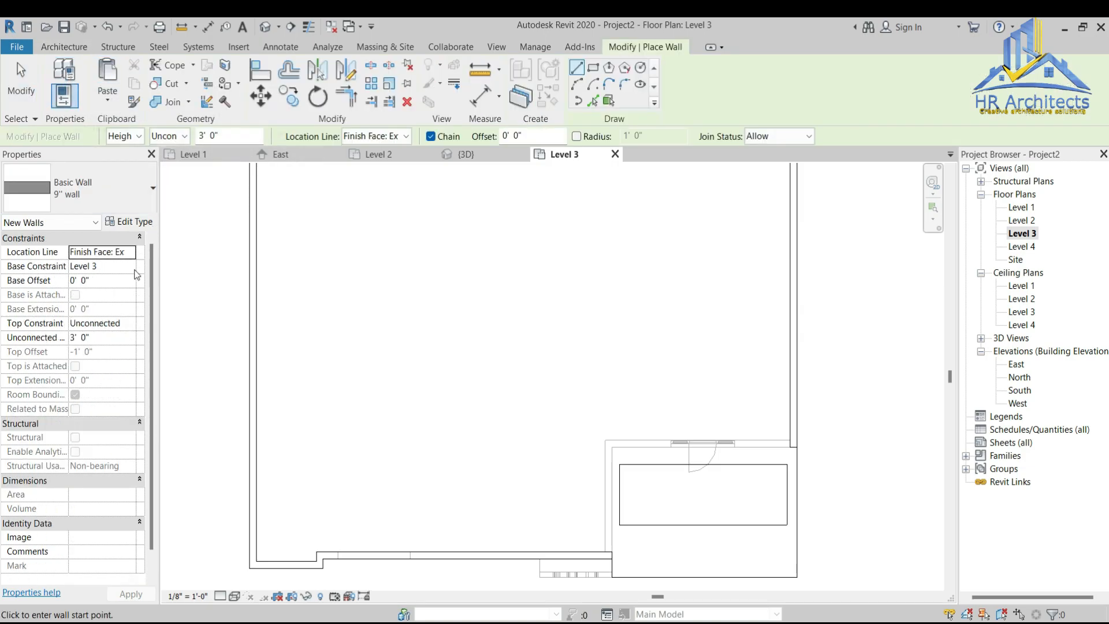
click(132, 328)
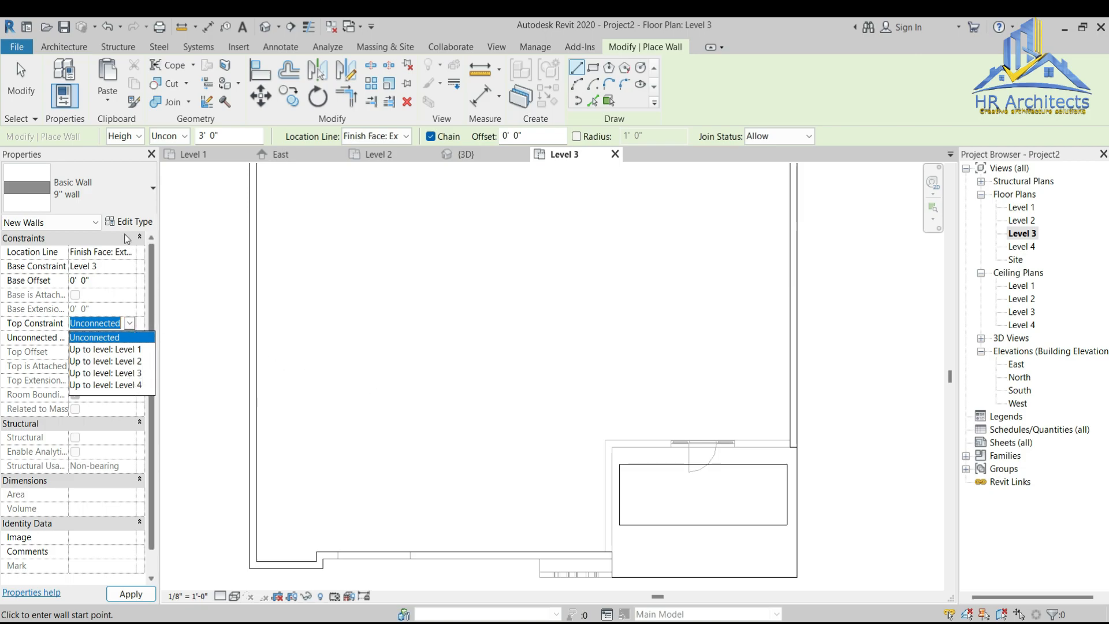
key(Escape)
click(131, 323)
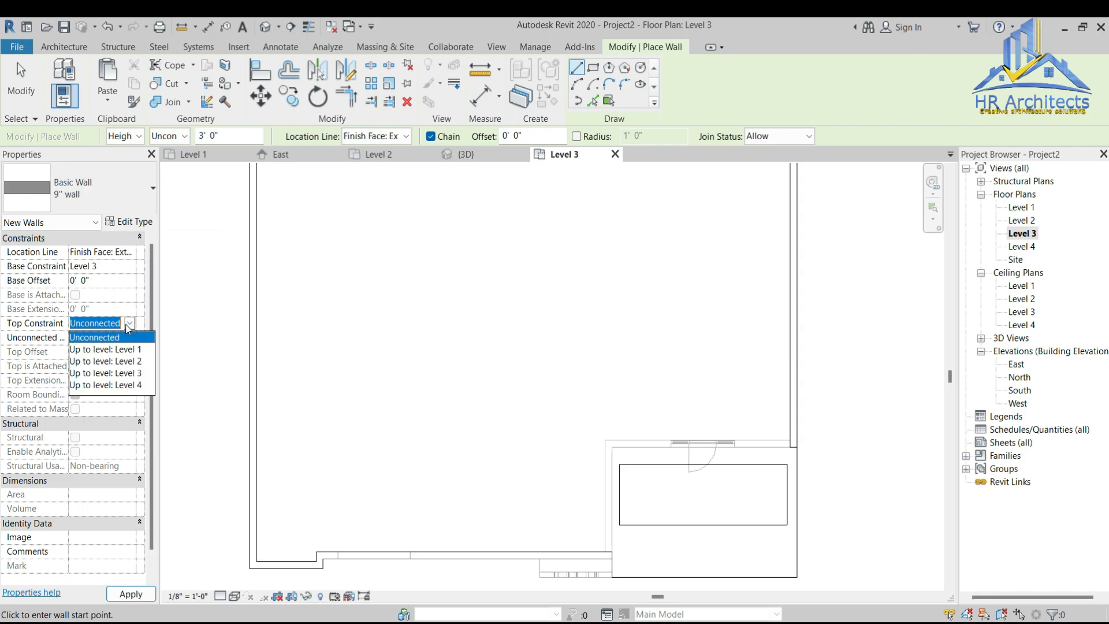
click(134, 386)
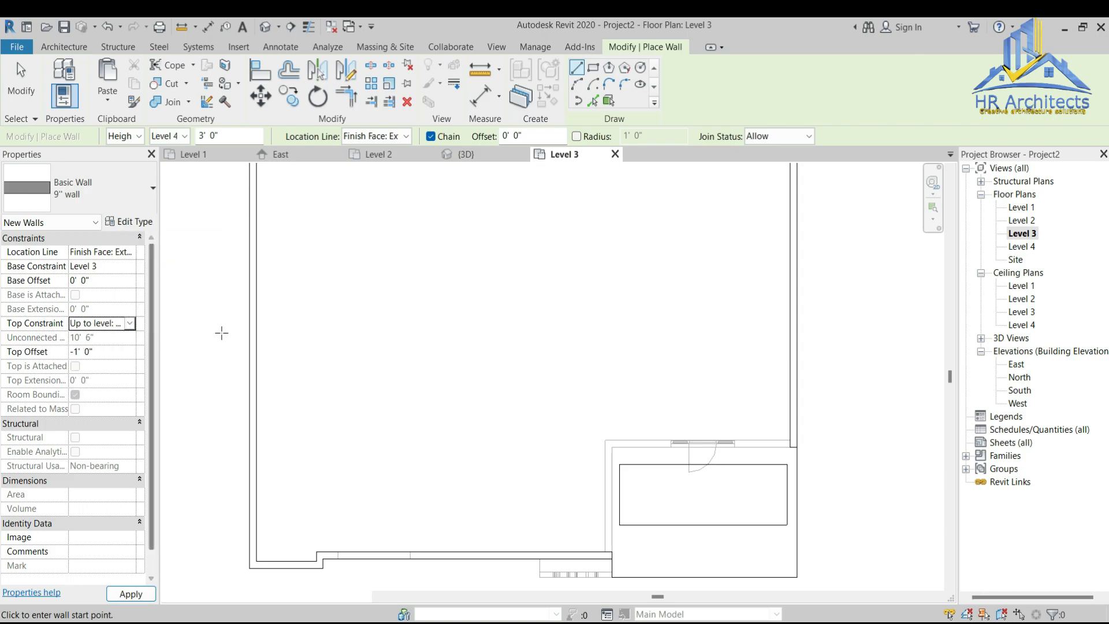
Step: Draw a rectangular enclosure of walls, about 18'-6" wide by 19' deep, in the middle of the roof on the Level 3 plan
click(493, 154)
scroll(432, 502, down, 2)
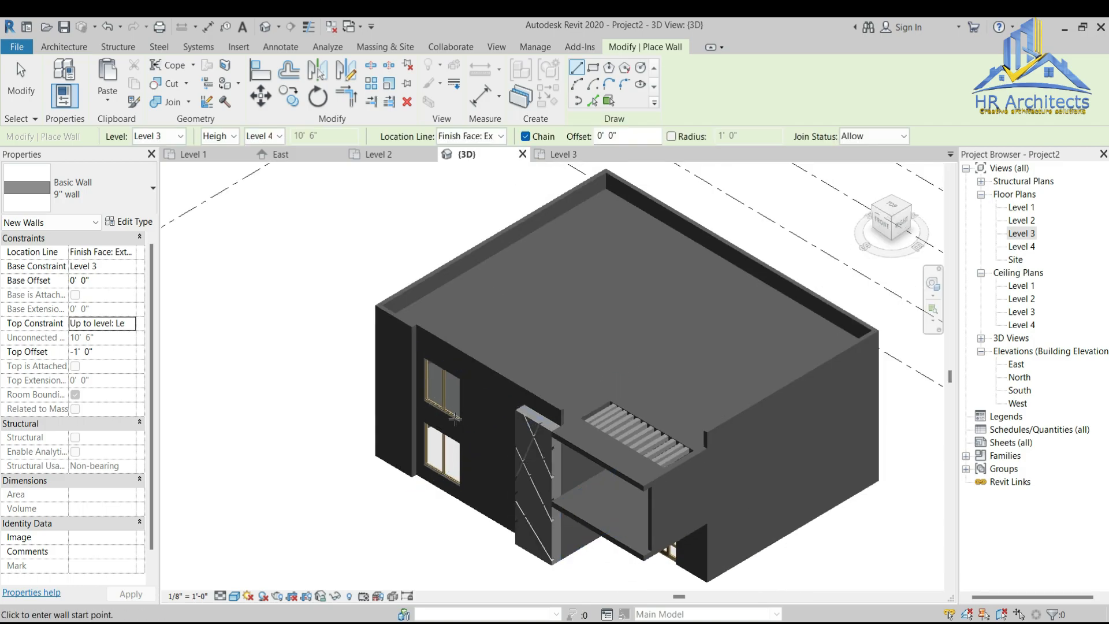
click(550, 156)
scroll(470, 462, down, 1)
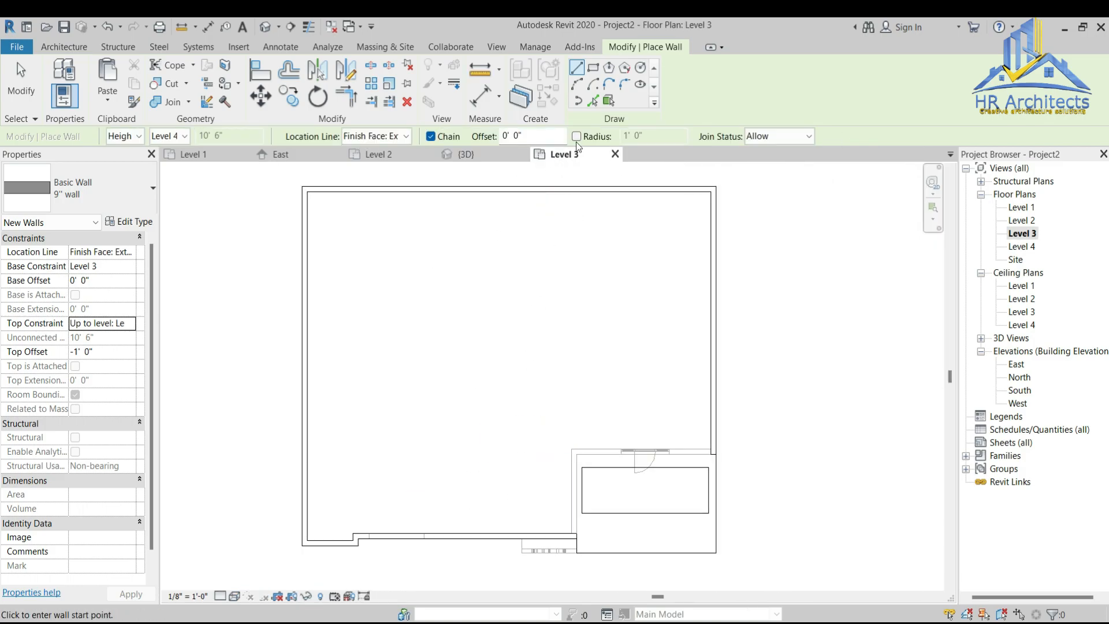
click(593, 68)
click(436, 310)
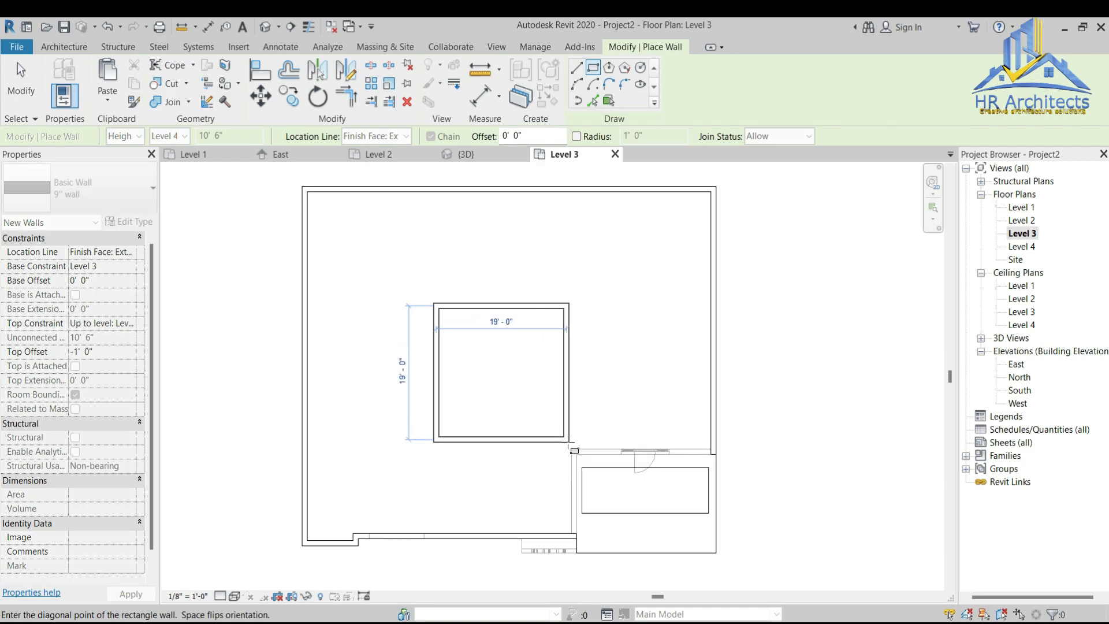
click(569, 442)
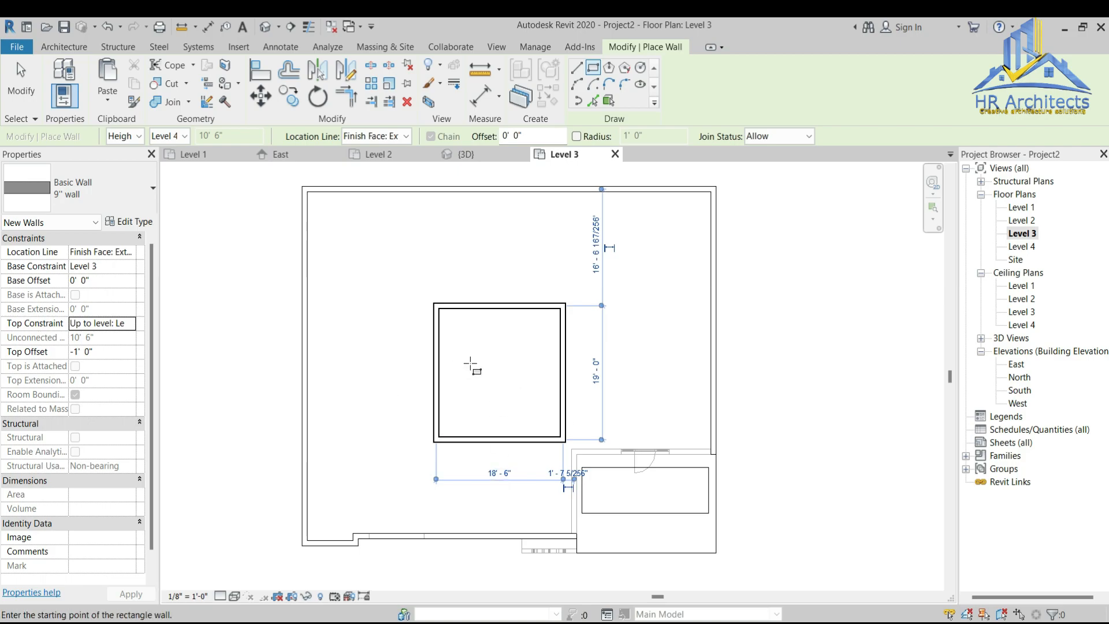
key(Escape)
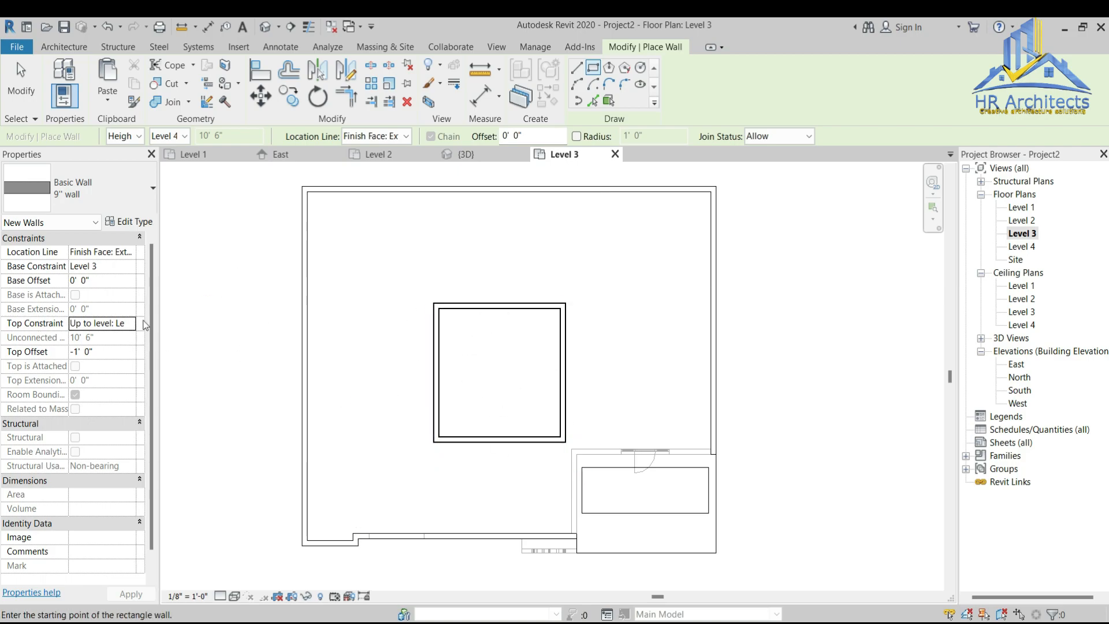
key(Escape)
Step: Open the Level 4 floor plan and set its underlay range from base Level 1 to top Level 4
double_click(1020, 247)
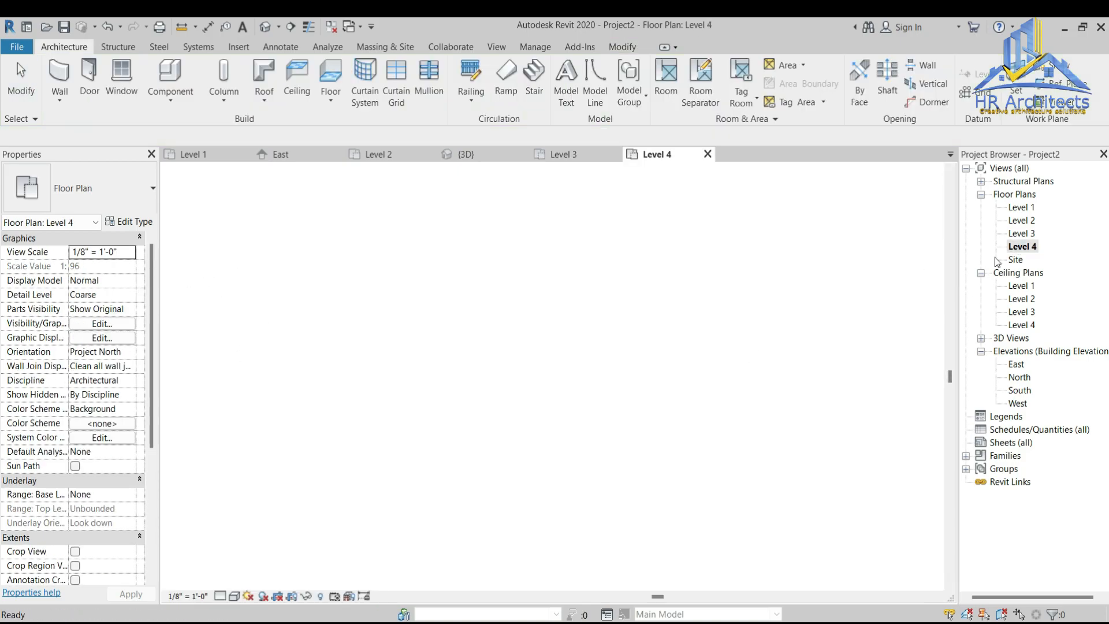
click(125, 493)
click(105, 518)
click(234, 595)
click(272, 505)
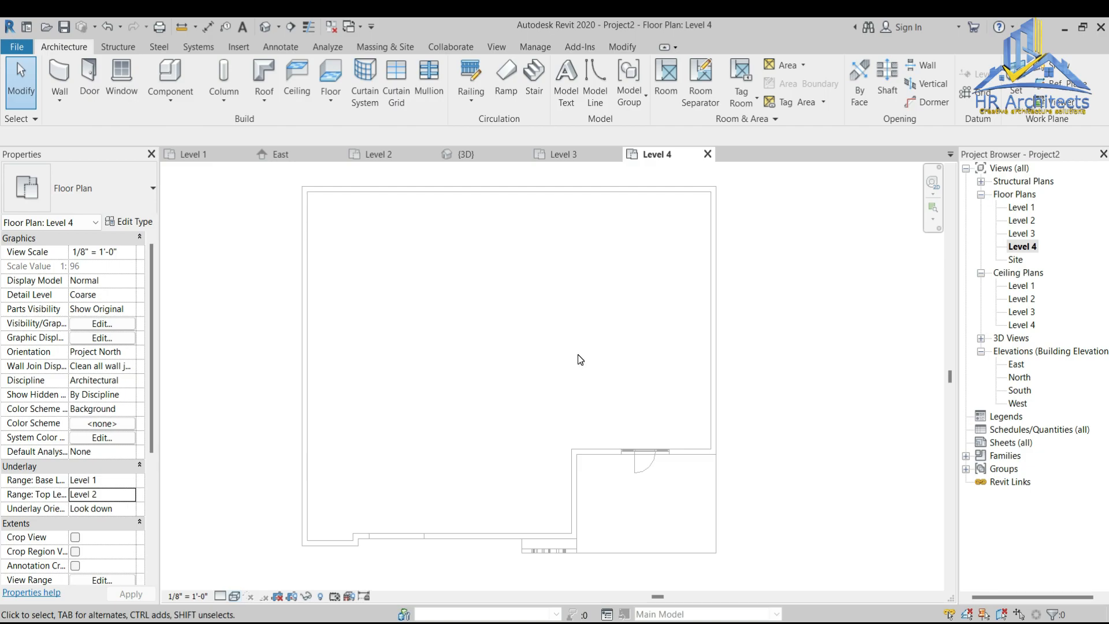
click(129, 495)
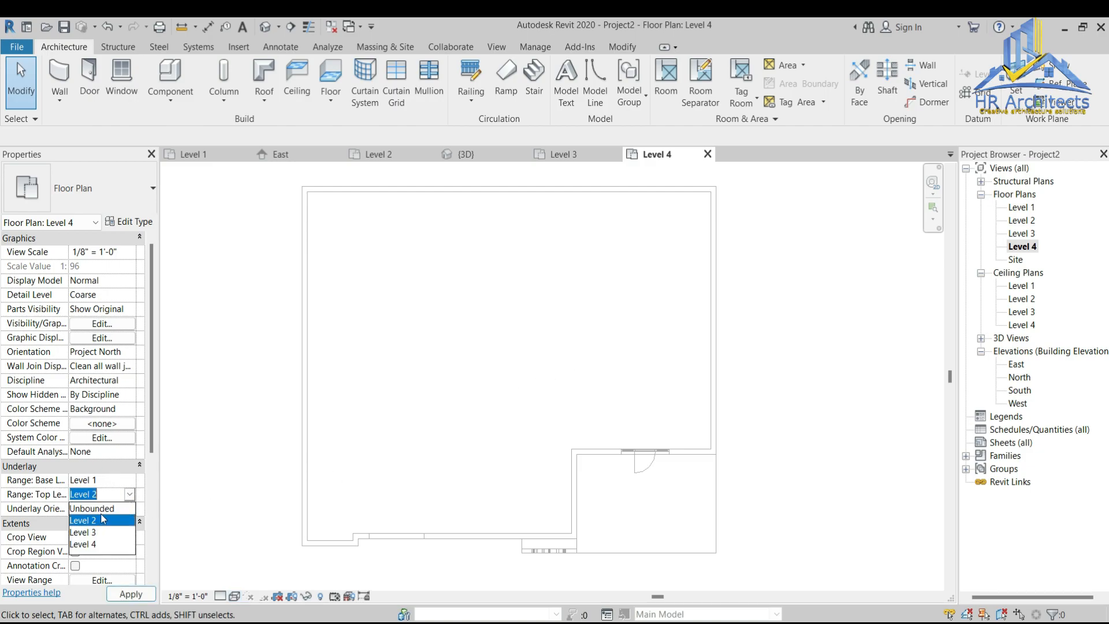
click(90, 532)
click(133, 595)
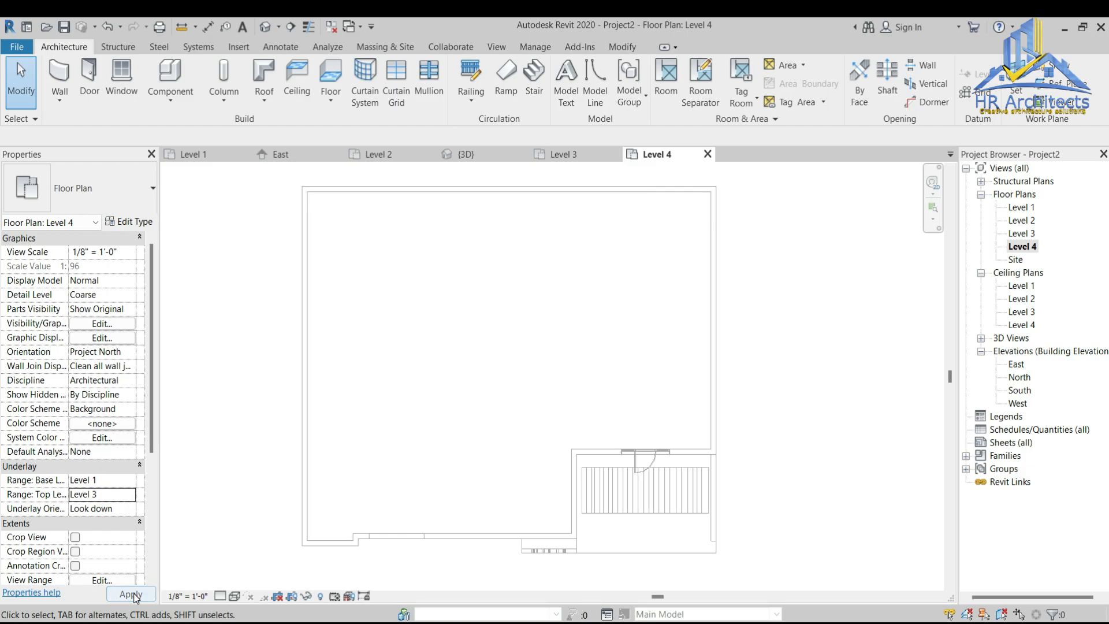
click(129, 494)
click(94, 546)
click(138, 595)
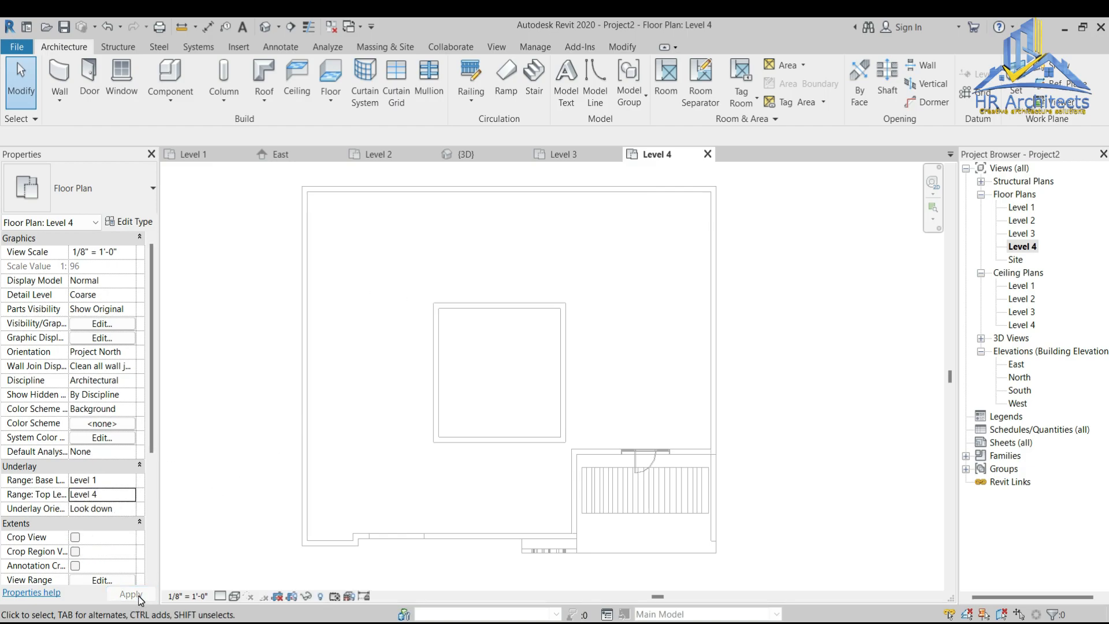
Step: Start a Generic - 12" floor on Level 4, trying boundary lines directly on two rooftop room walls and deleting them
click(331, 74)
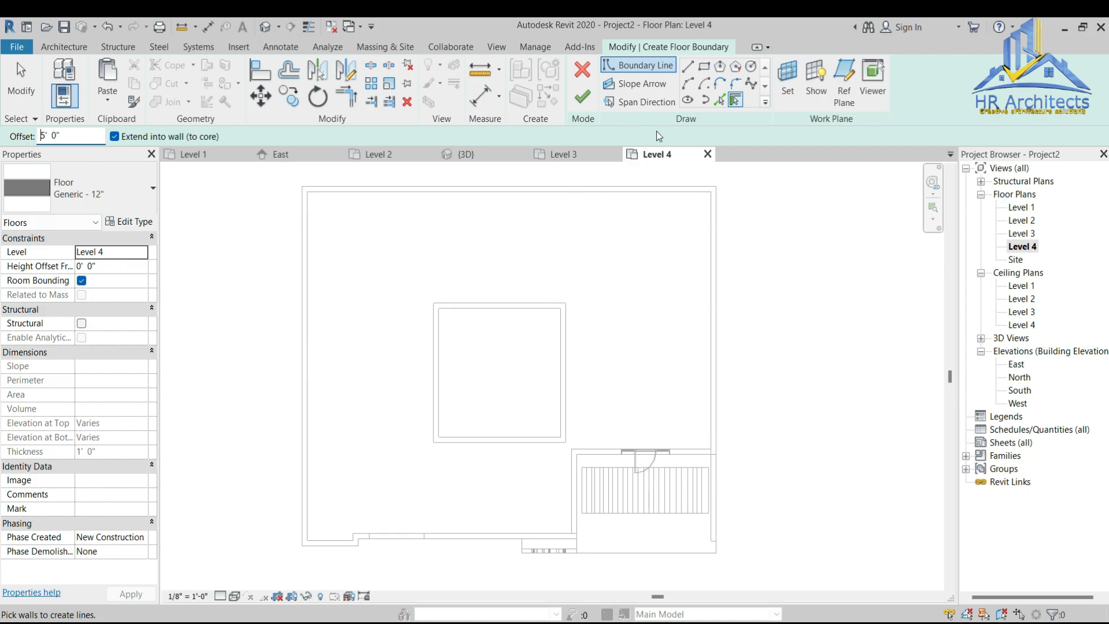
click(719, 99)
click(526, 303)
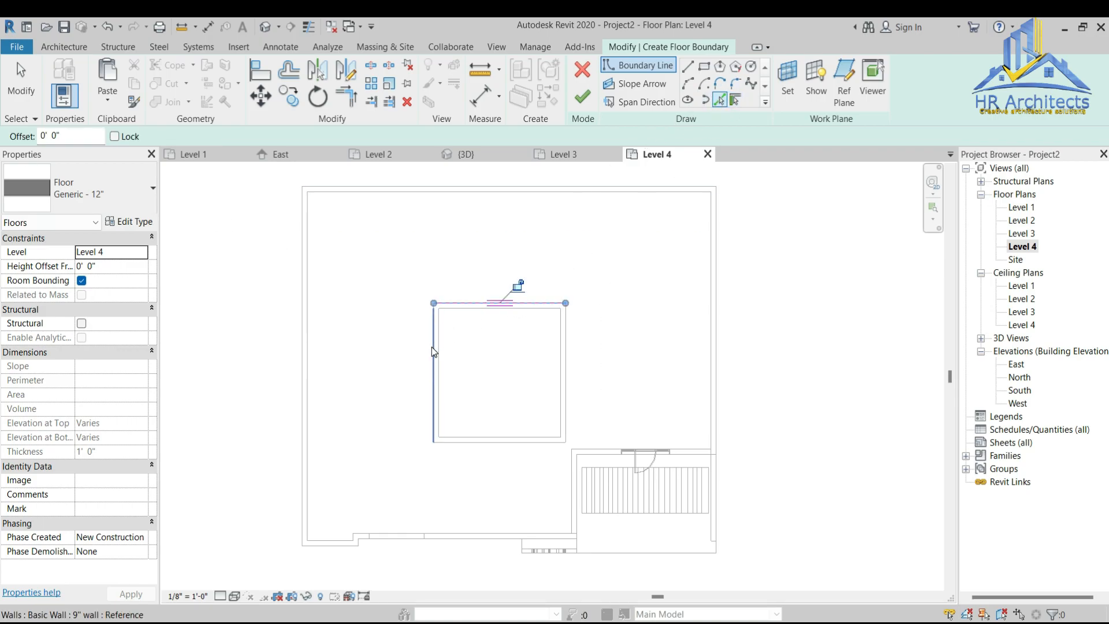
click(433, 346)
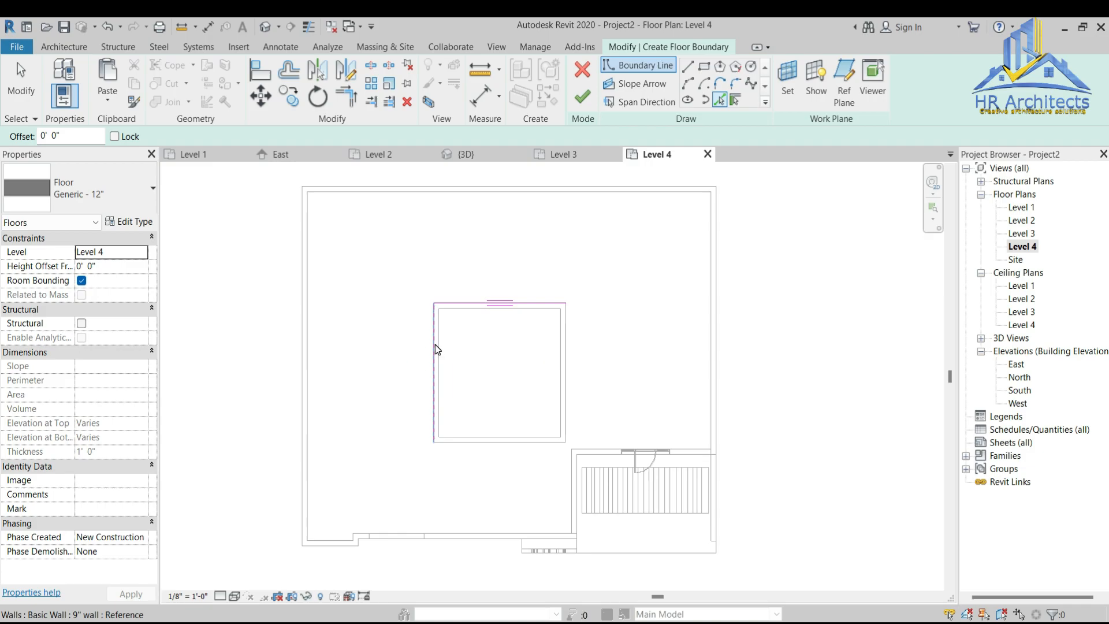
key(Escape)
click(479, 304)
key(Delete)
click(434, 348)
key(Delete)
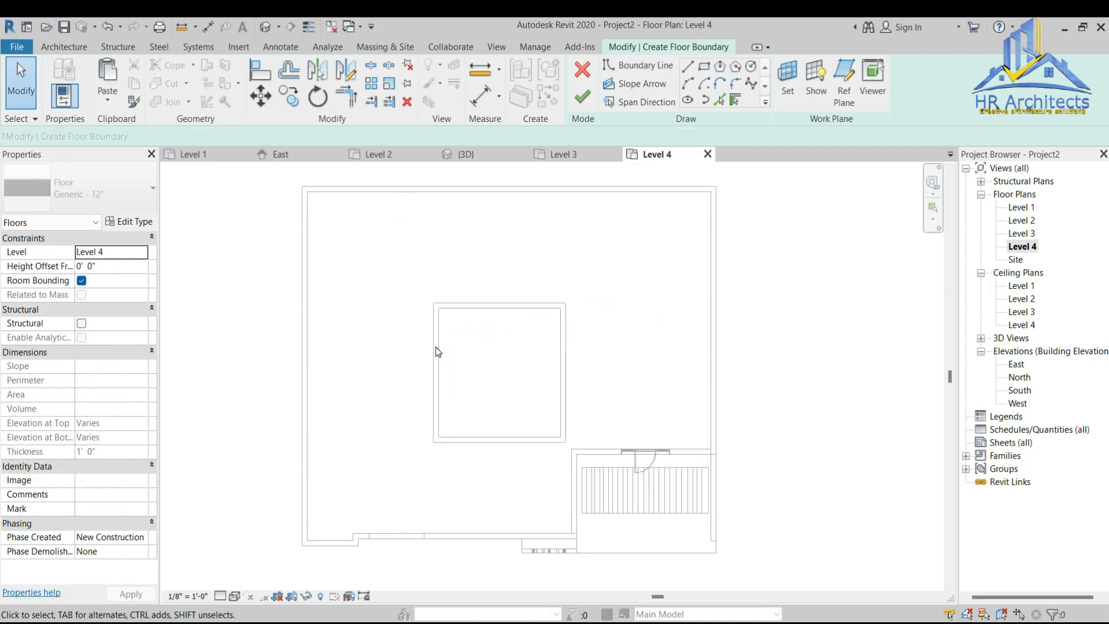
Step: Create the Level 4 floor with its boundary offset 5' outward from all four rooftop room walls, attaching the walls to its bottom
click(719, 100)
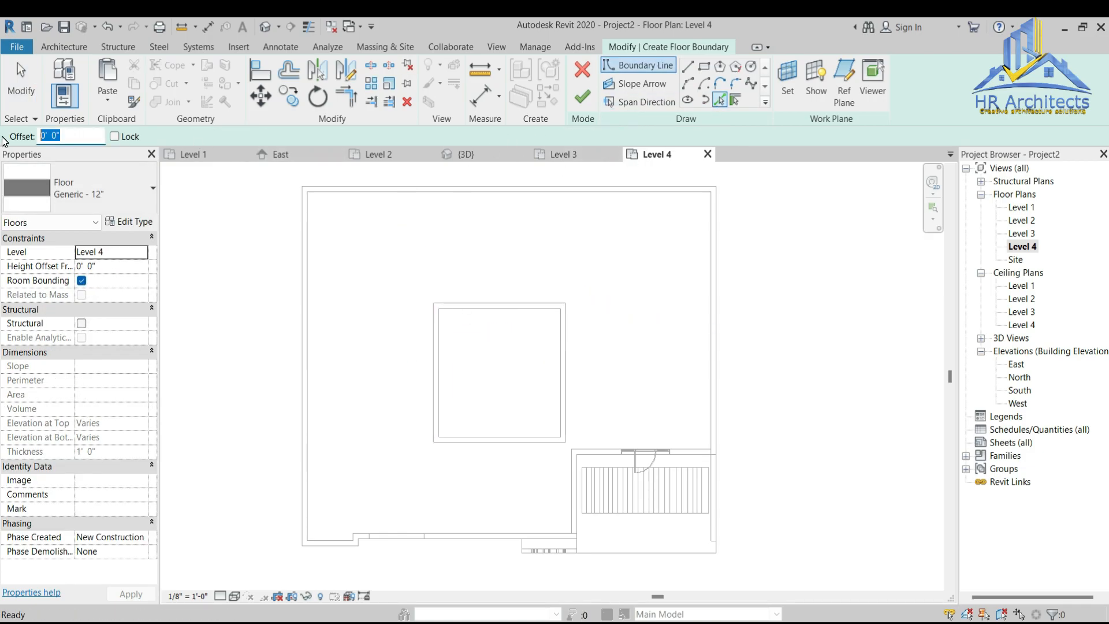
text(5)
click(475, 304)
click(433, 316)
click(566, 329)
click(512, 443)
click(582, 98)
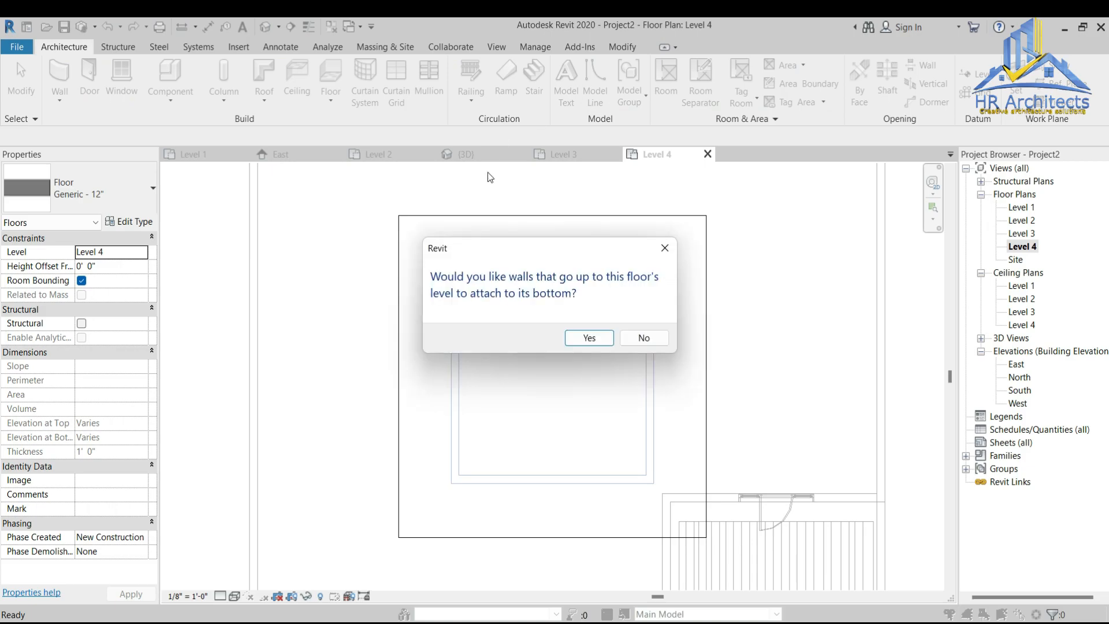
click(590, 338)
scroll(594, 327, down, 2)
click(679, 353)
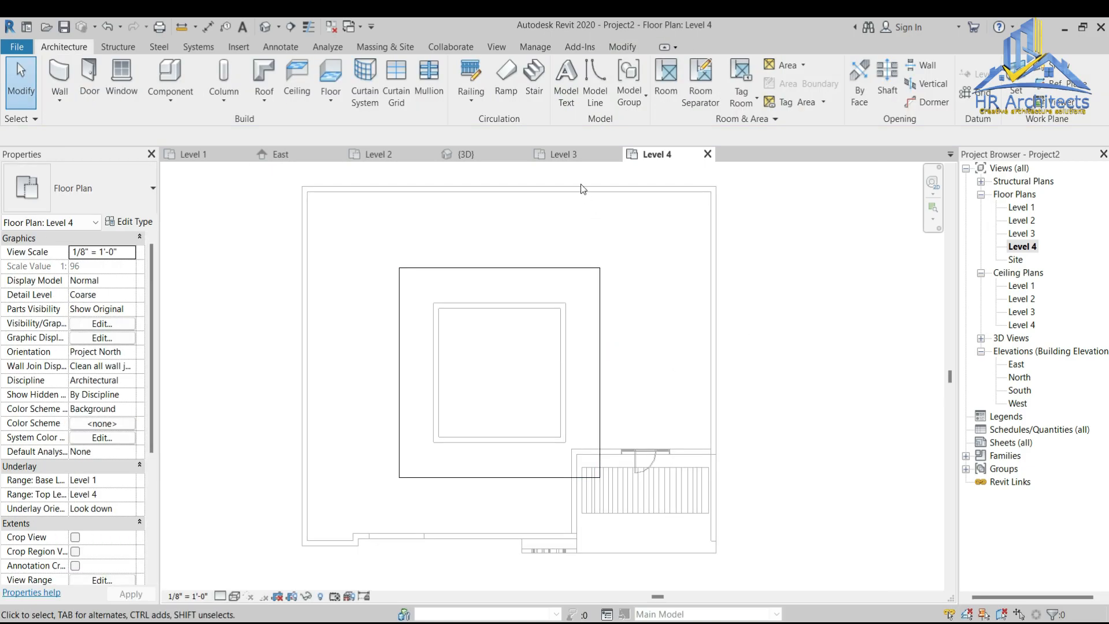
Step: On the Level 3 plan, place an Awning Casement double 1200/1200 window near the middle of the rooftop room's front wall
click(484, 156)
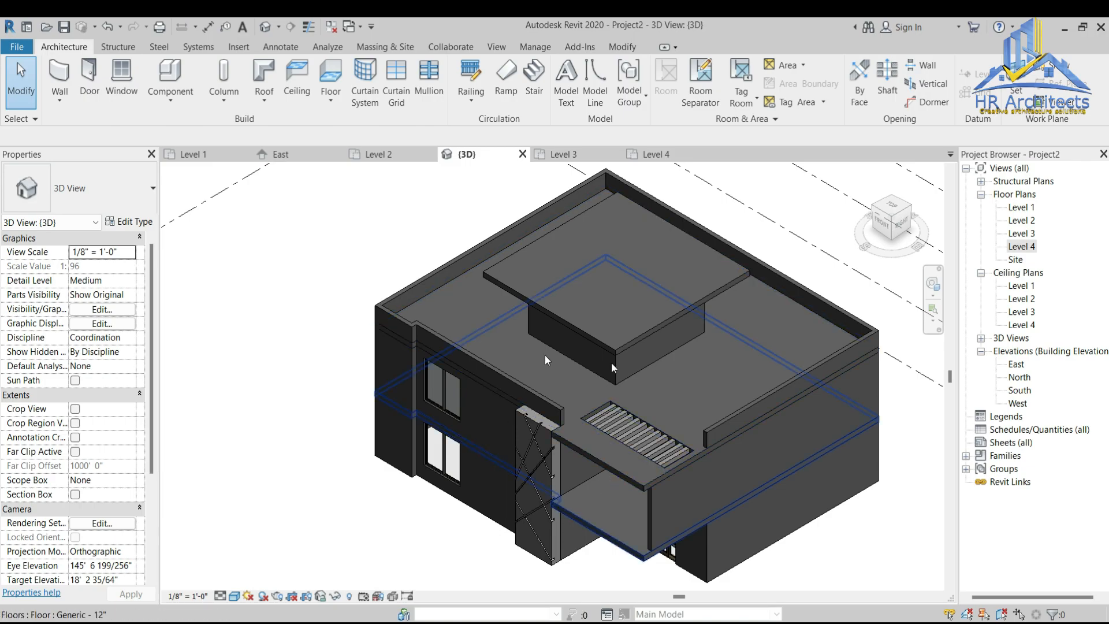
click(573, 156)
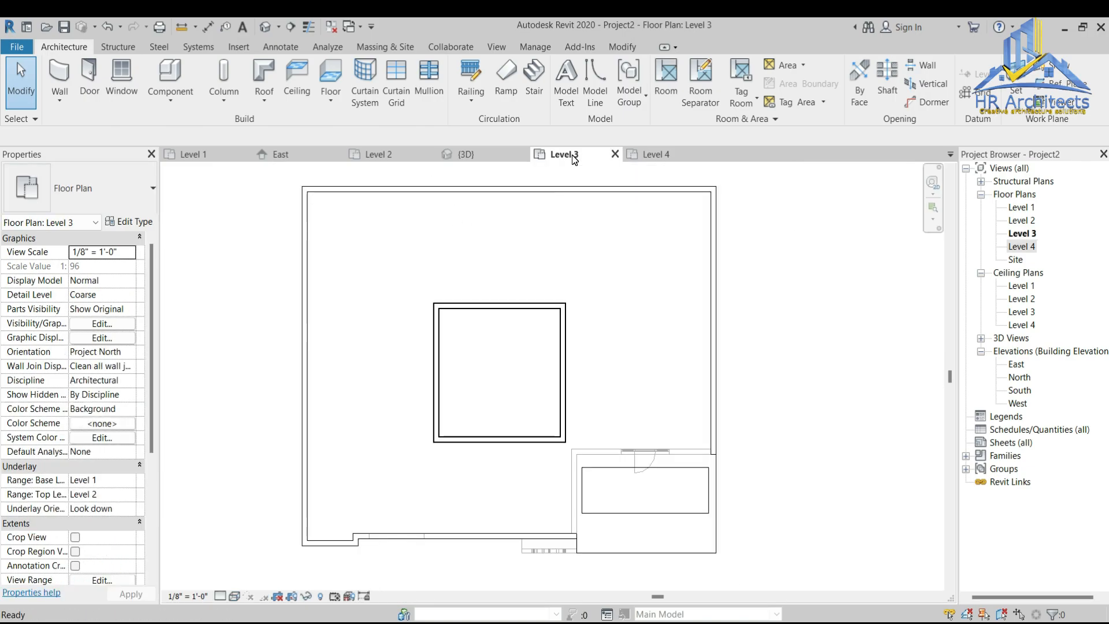
click(121, 78)
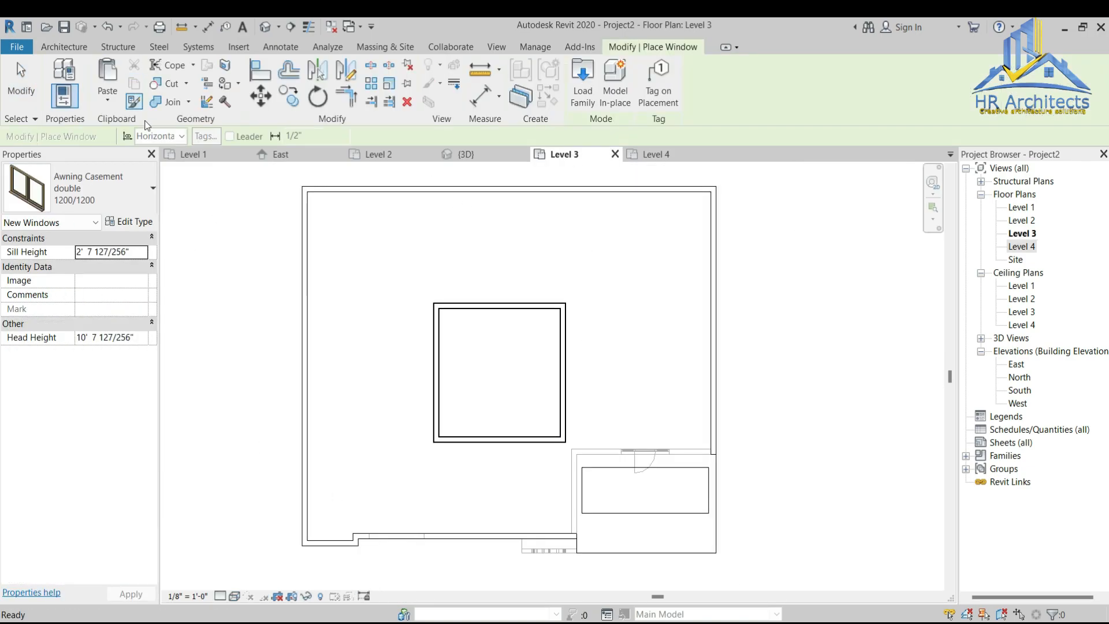
click(501, 442)
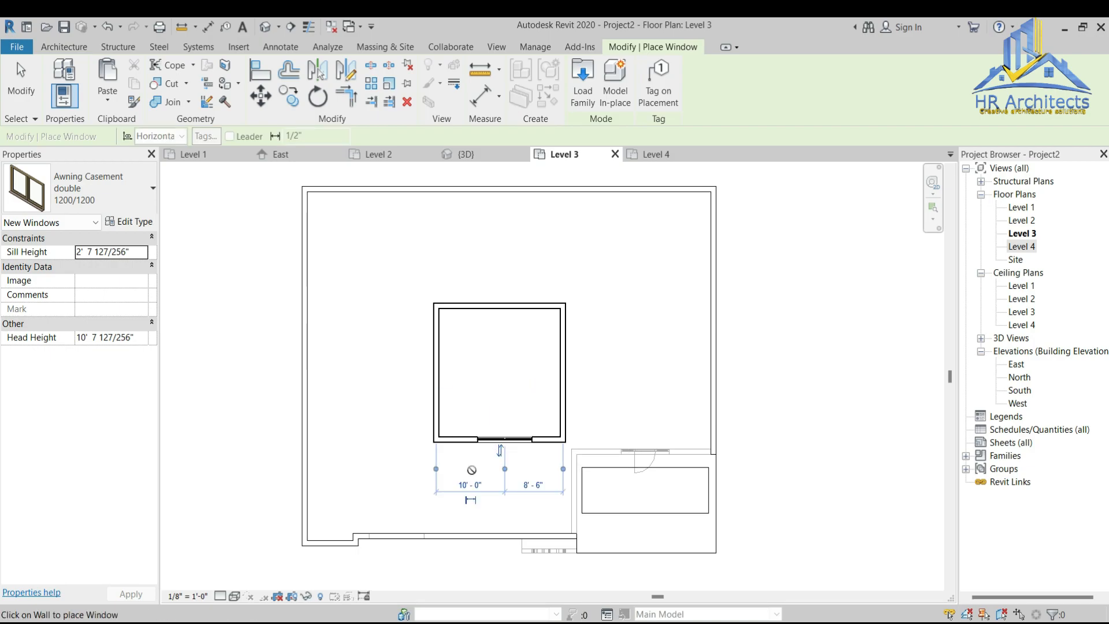
key(Escape)
key(Escape)
scroll(468, 556, up, 2)
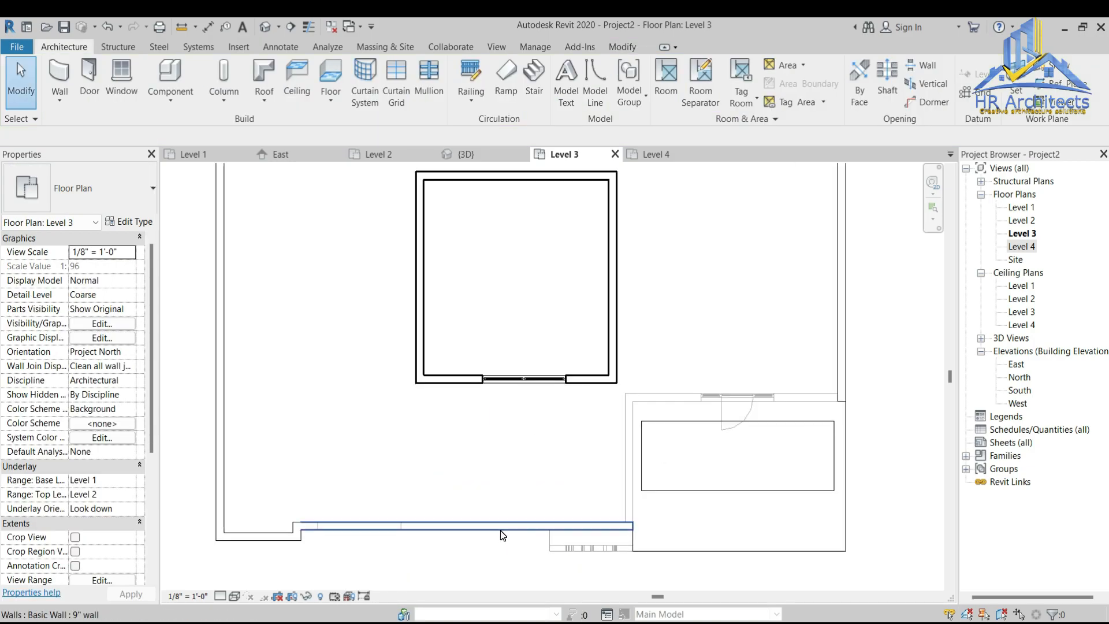
Step: Turn the 3D view to the front facade and create an in-place component in the Generic Models category
click(460, 155)
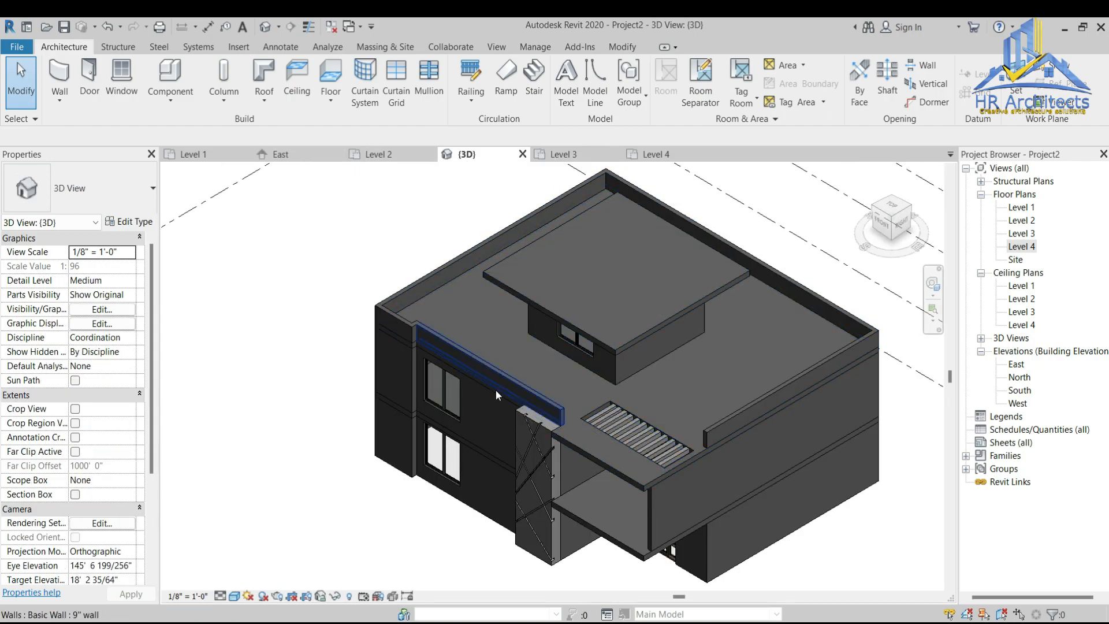
scroll(573, 411, up, 2)
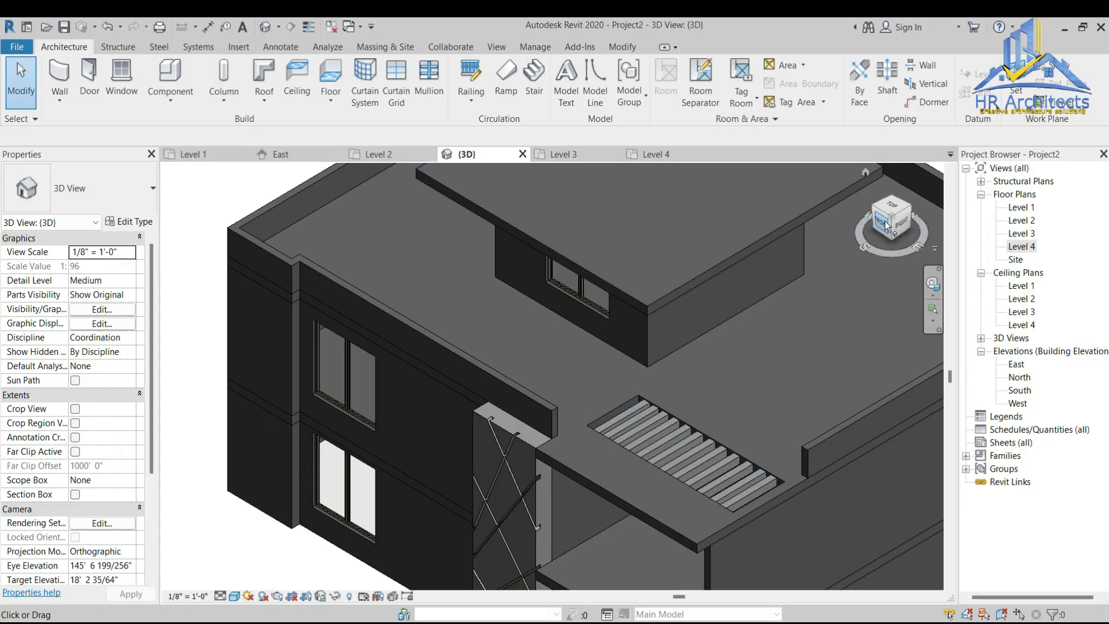
click(887, 226)
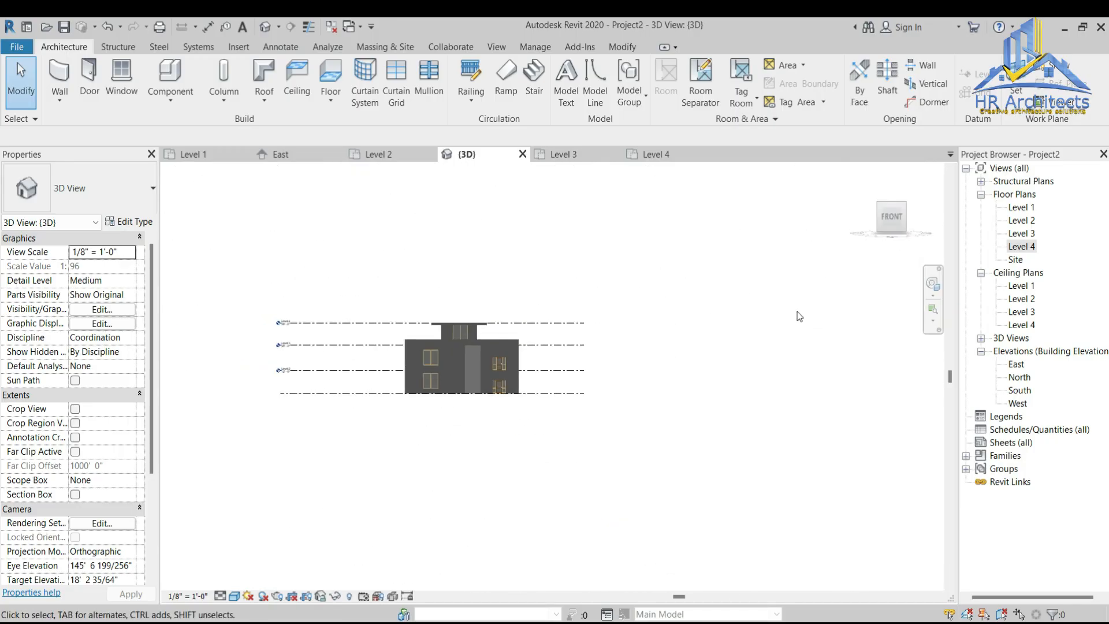
scroll(550, 376, up, 5)
scroll(567, 417, up, 2)
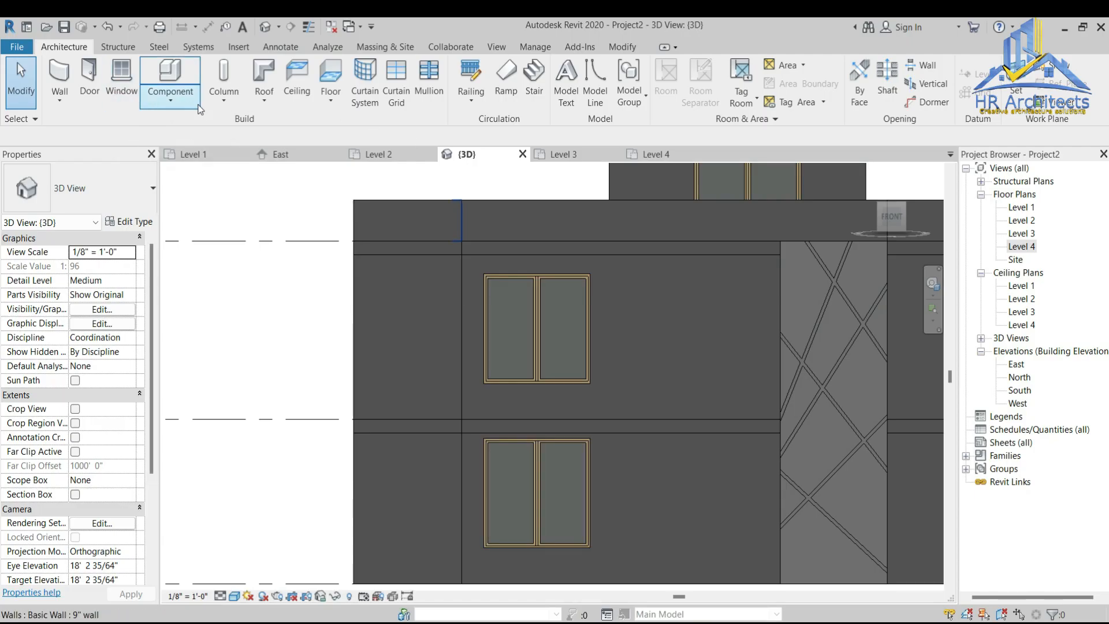
click(170, 99)
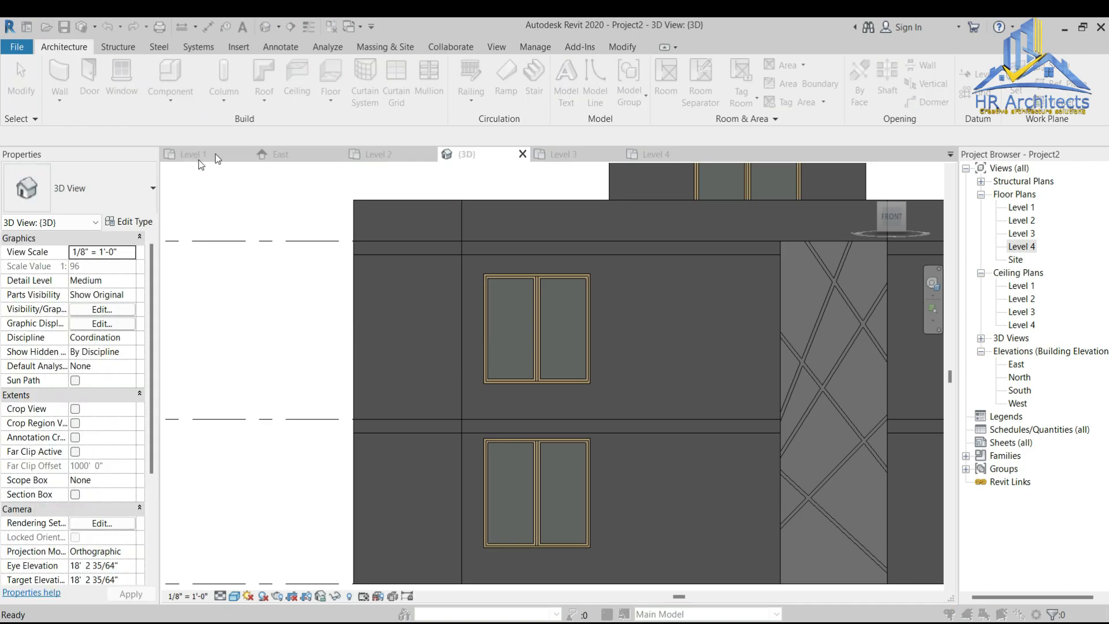
key(g)
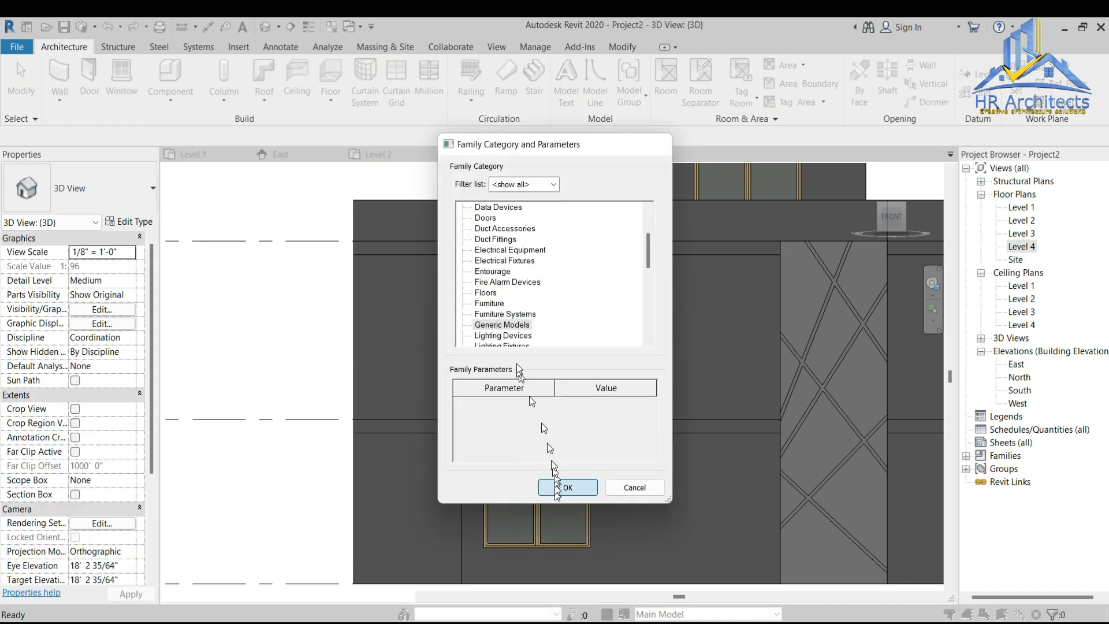
click(567, 487)
click(563, 354)
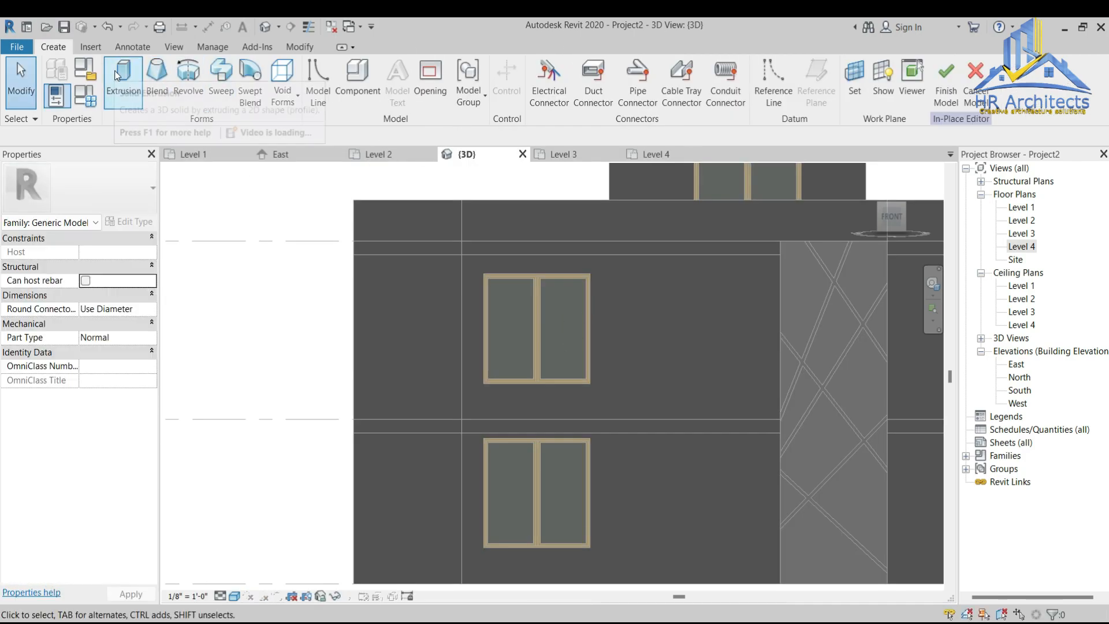
Step: Start an extrusion in the in-place component with the front 9" wall picked as its work plane
click(124, 78)
click(624, 81)
click(442, 346)
click(519, 412)
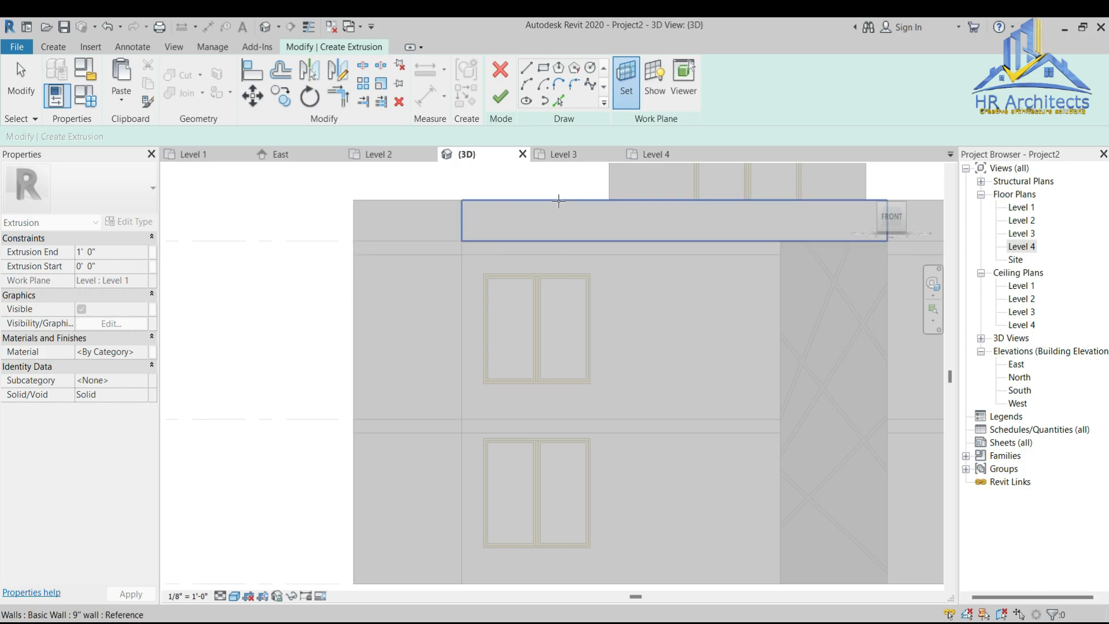
click(522, 252)
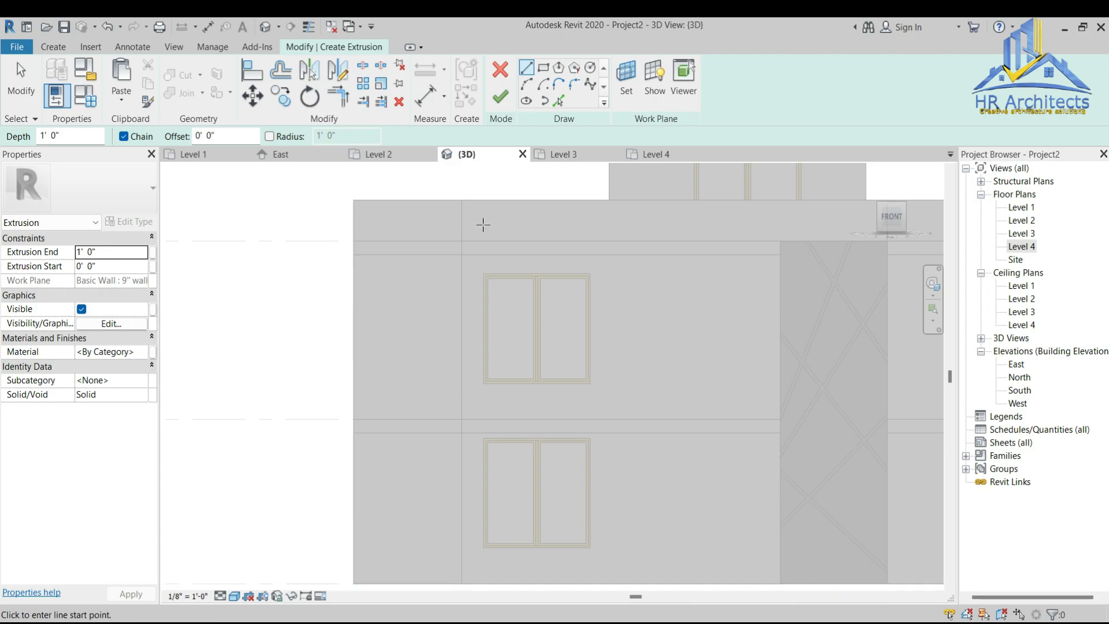
click(488, 278)
key(Escape)
click(469, 221)
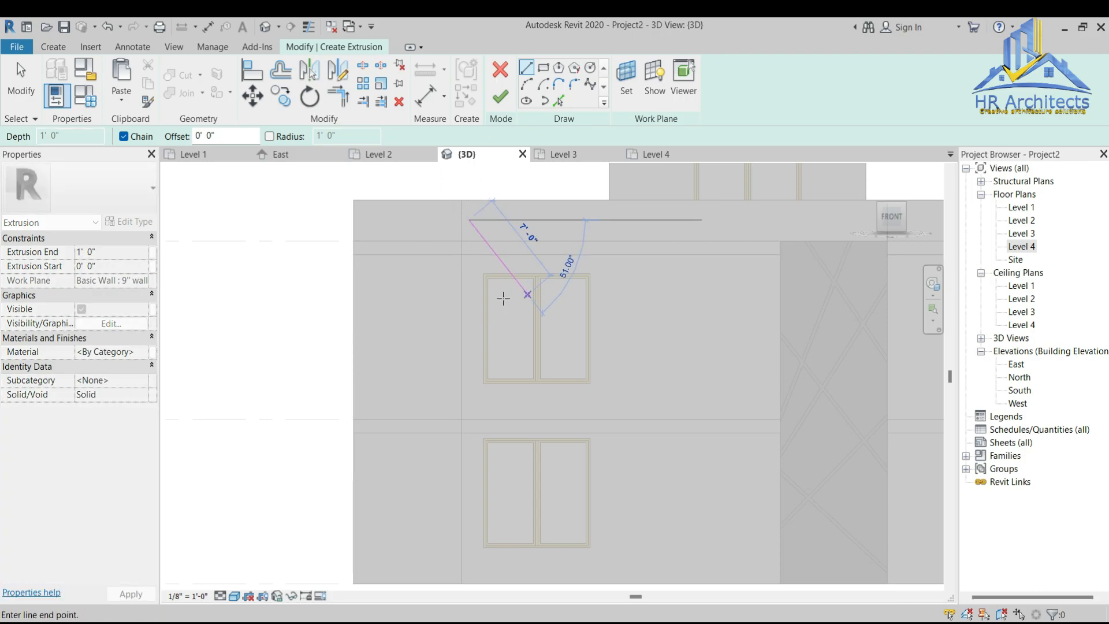
key(Escape)
key(Escape)
Step: Sketch a rectangle about 14'-3" wide and 15'-5" high around the upper-floor window, and finish the extrusion
click(543, 68)
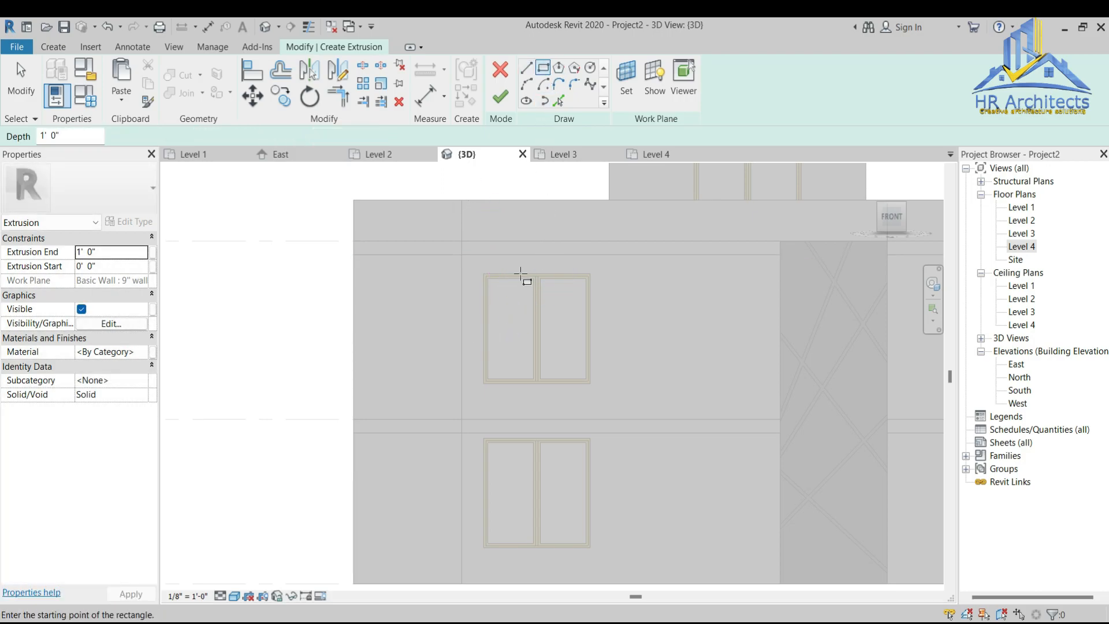
click(468, 222)
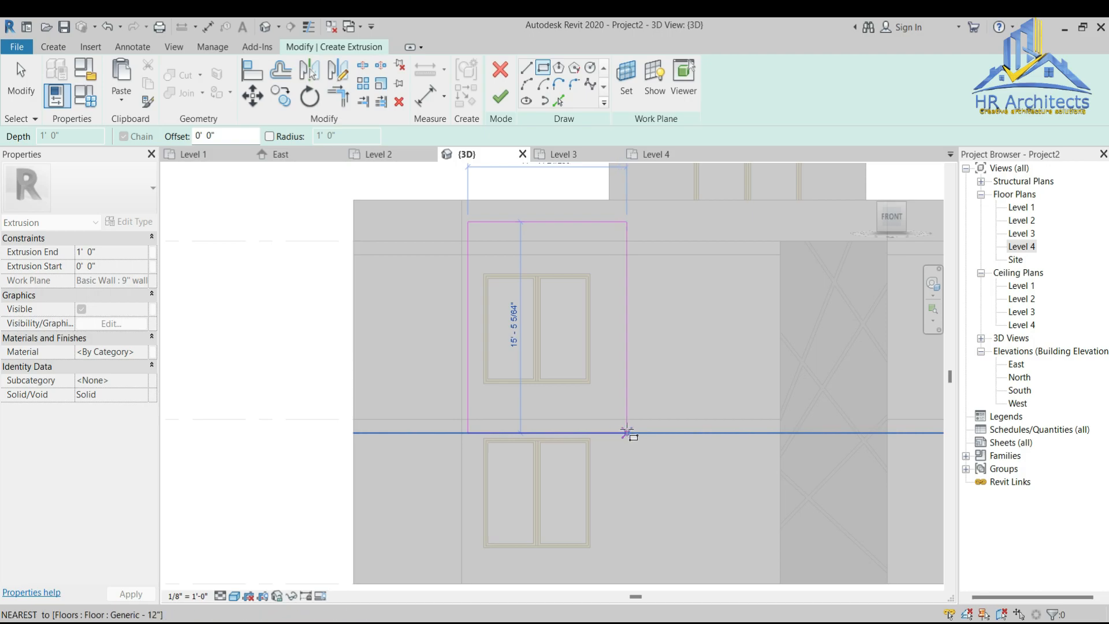
click(659, 432)
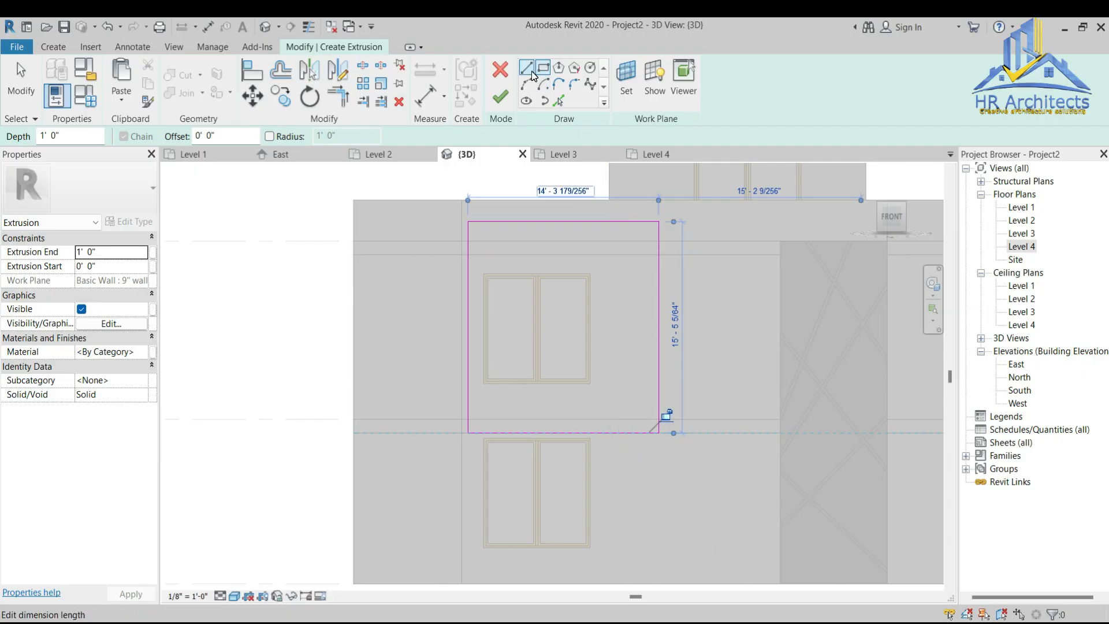
click(55, 136)
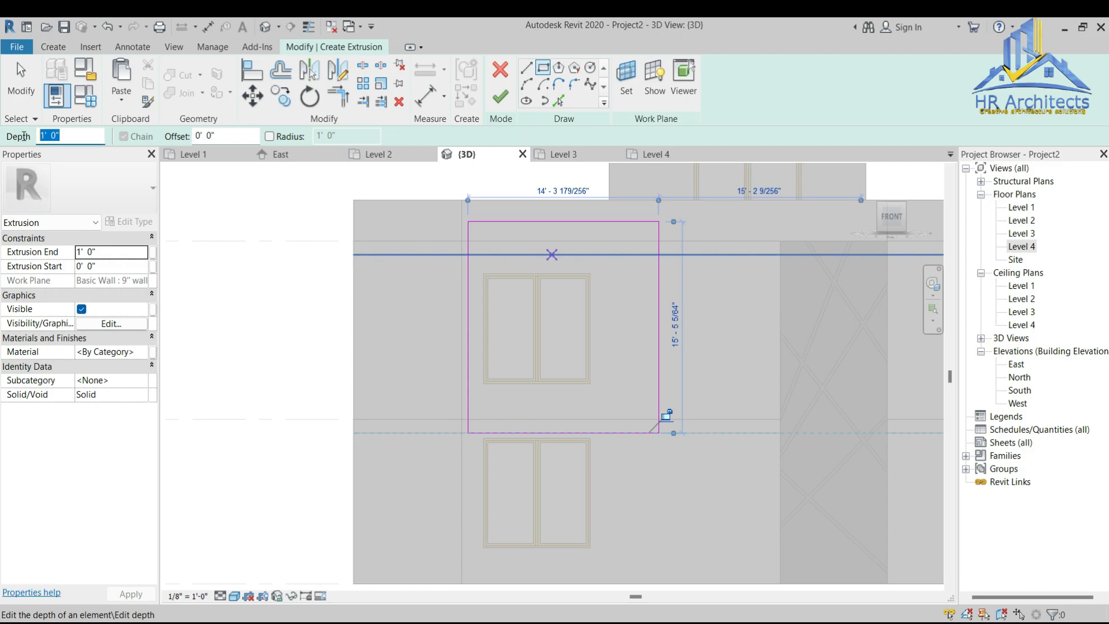
click(234, 134)
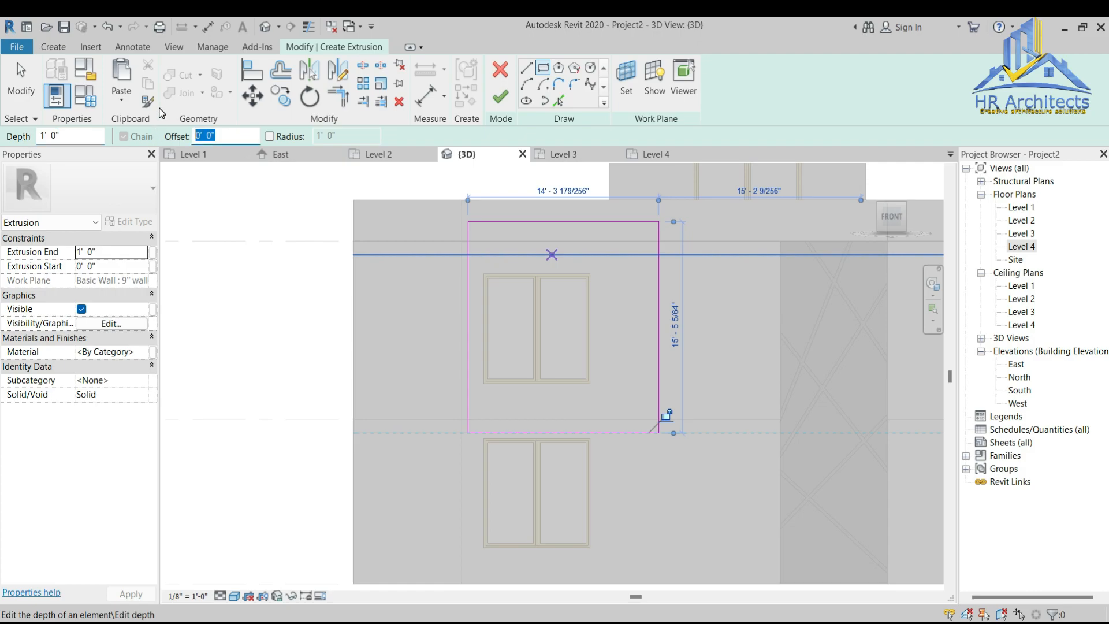
text(1)
click(500, 97)
Step: Edit the extrusion's sketch to add an inner rectangle offset 1' inside the outer one, and finish the frame
double_click(573, 228)
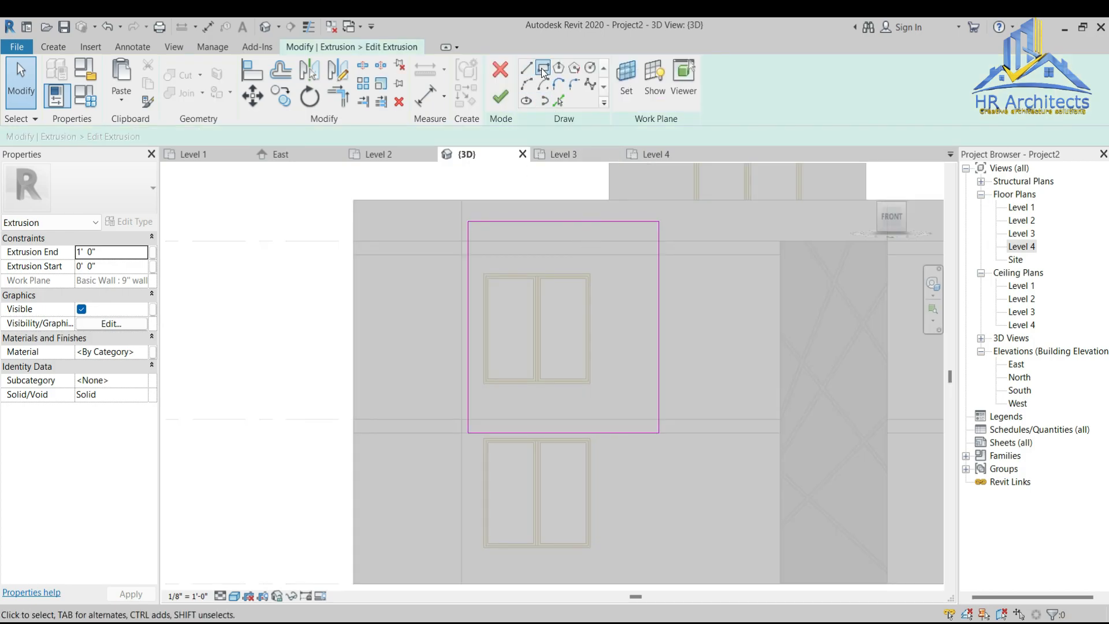
click(543, 67)
drag(249, 139, 167, 134)
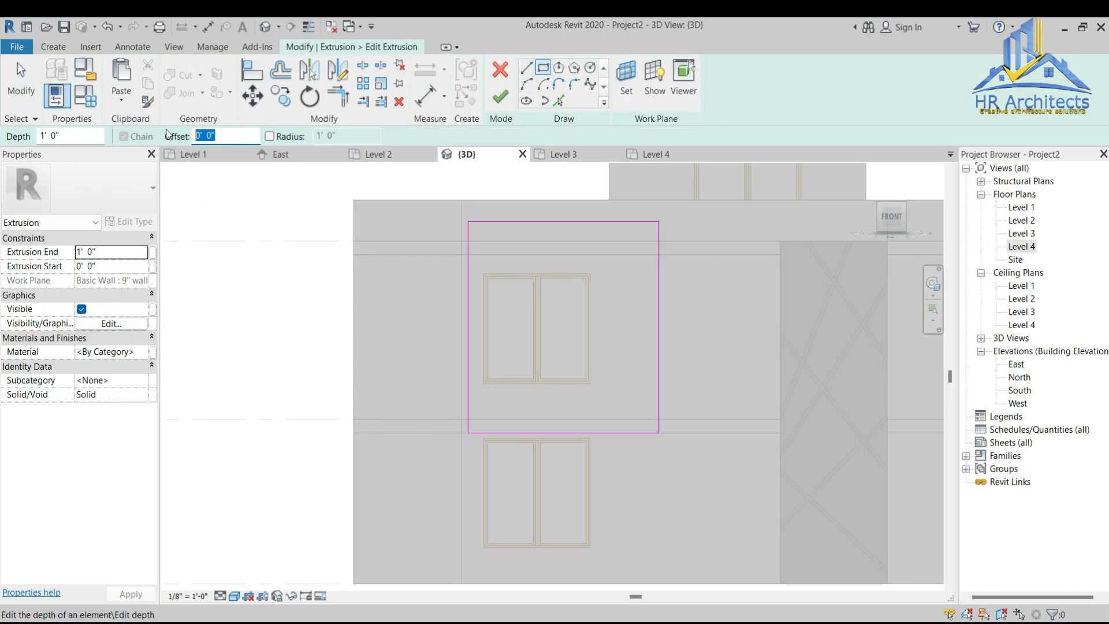
text(1)
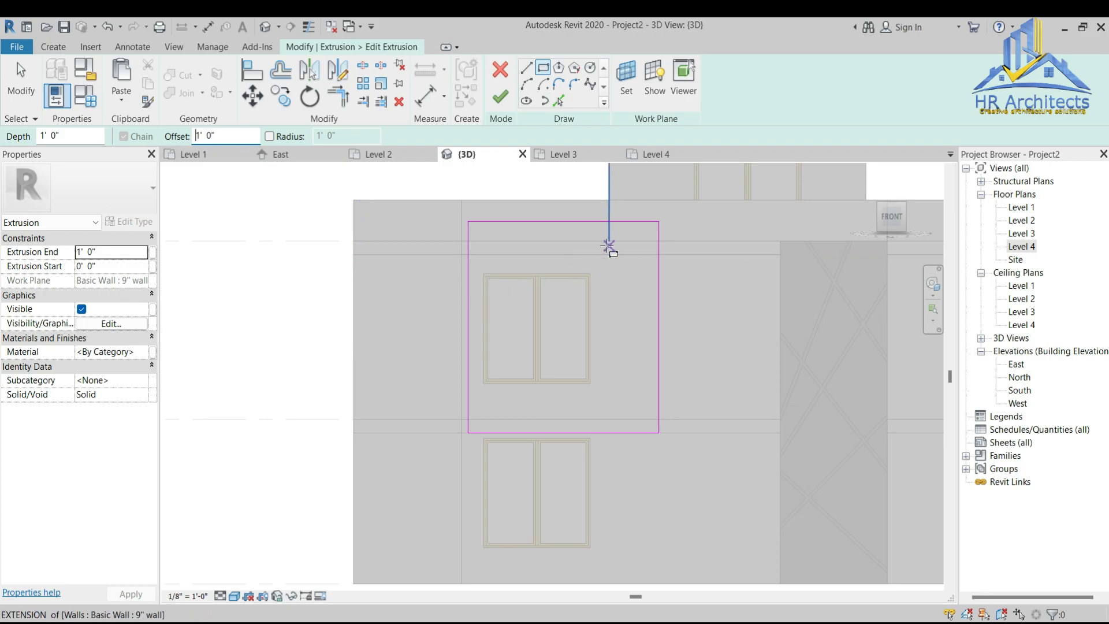
click(659, 221)
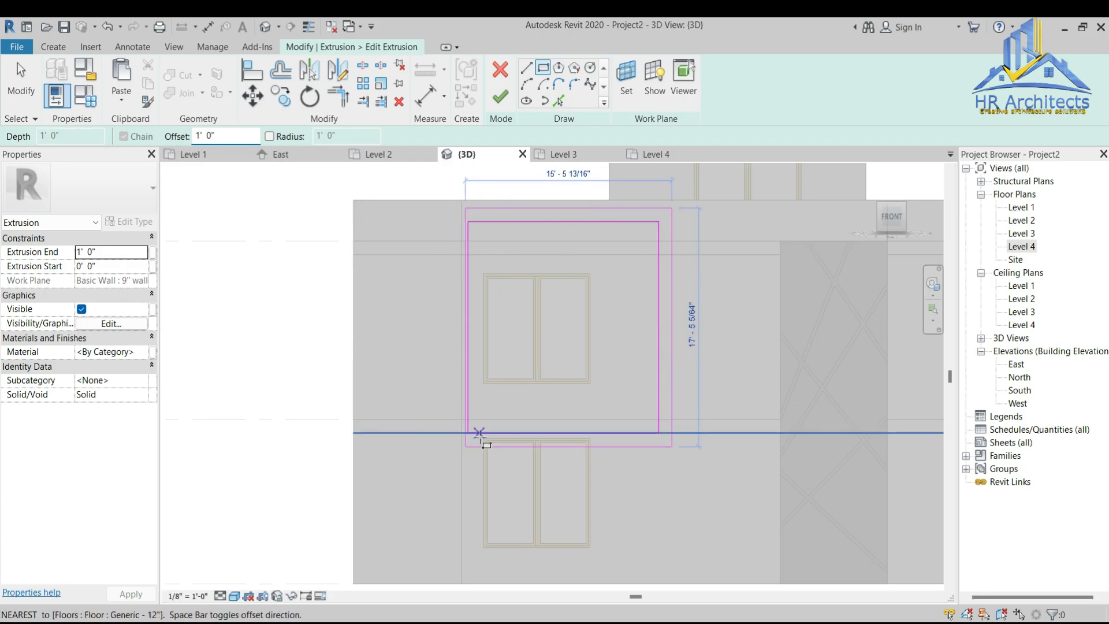
key(space)
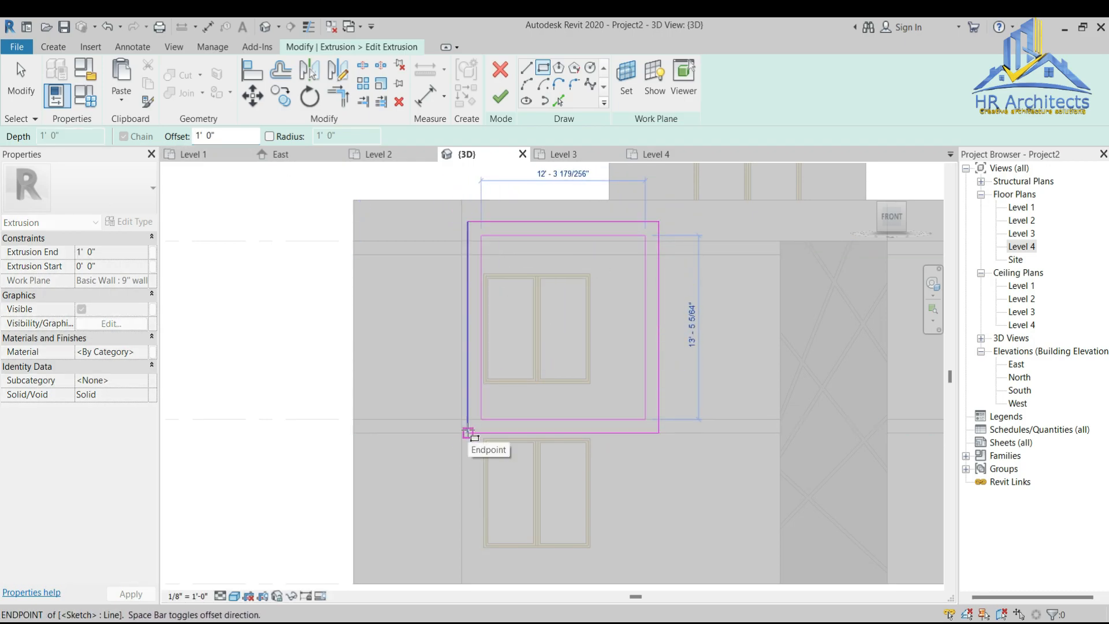
click(468, 432)
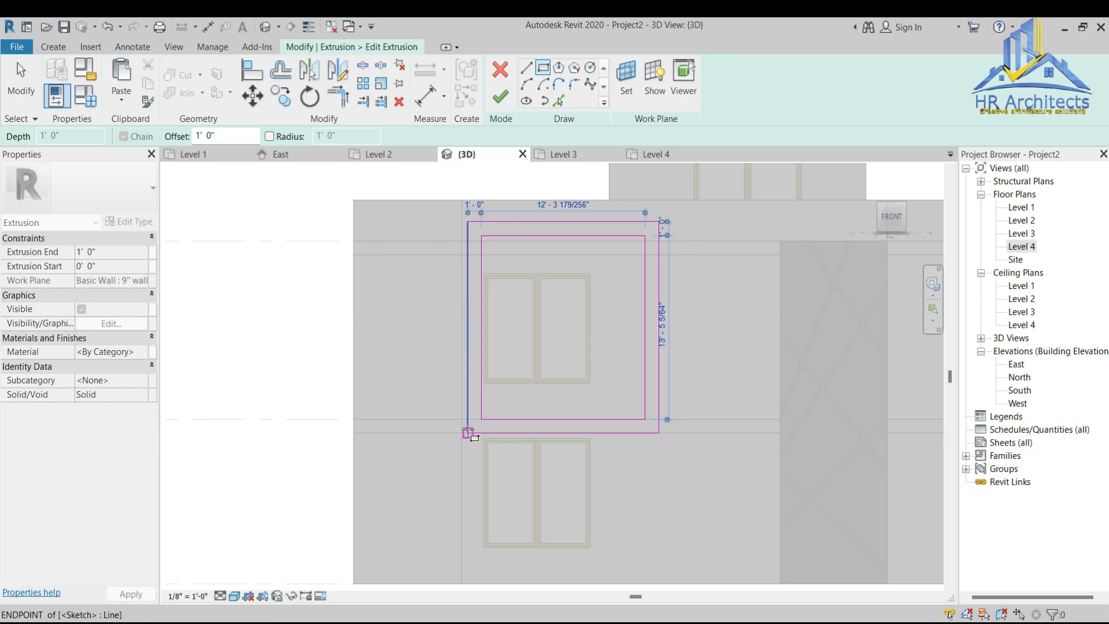
click(505, 104)
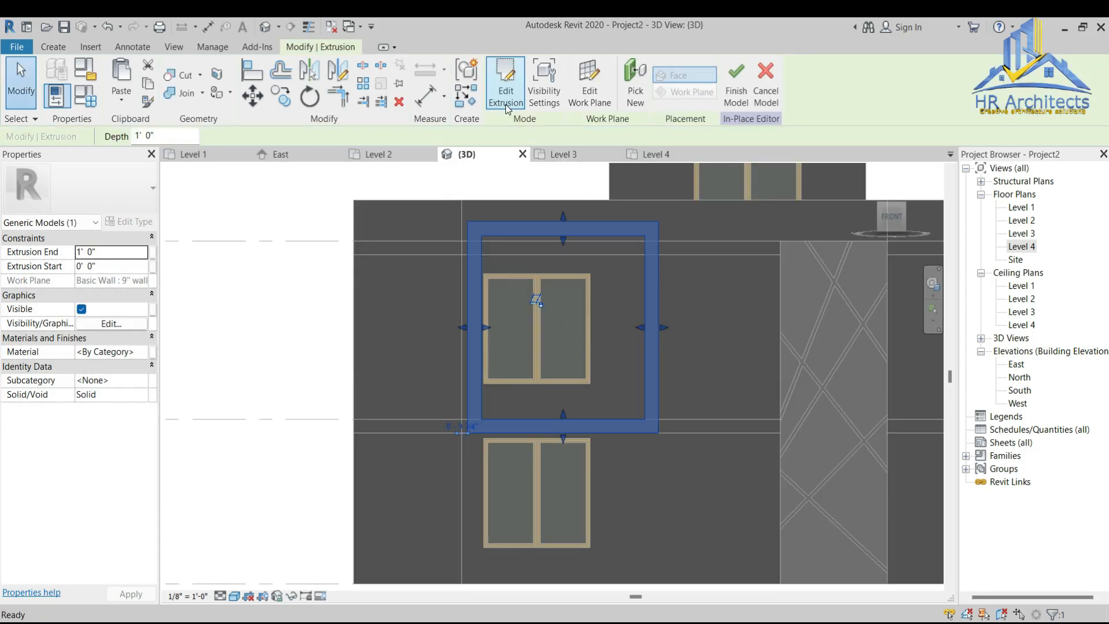
Step: Set the depth of the frame extrusion around the upper window to 2.5'
drag(892, 218, 821, 255)
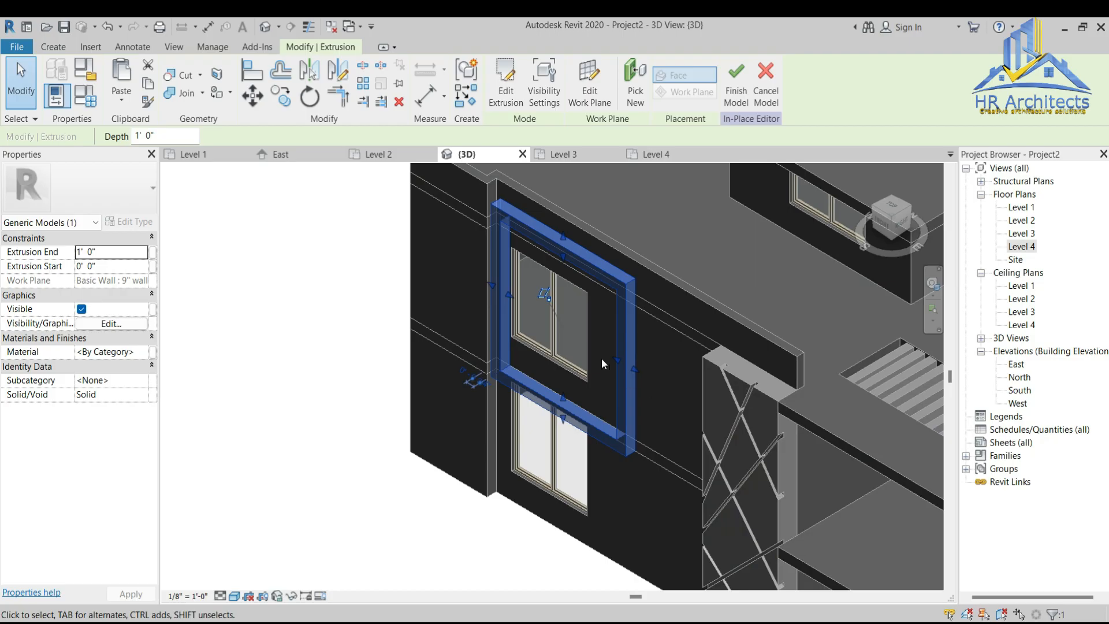
click(884, 224)
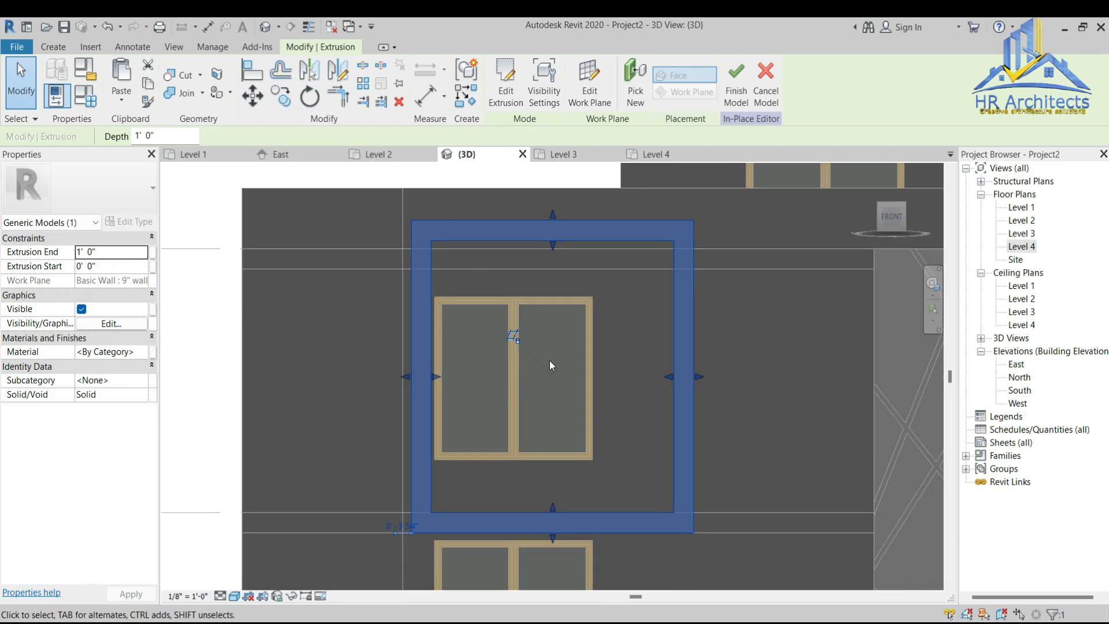
click(902, 205)
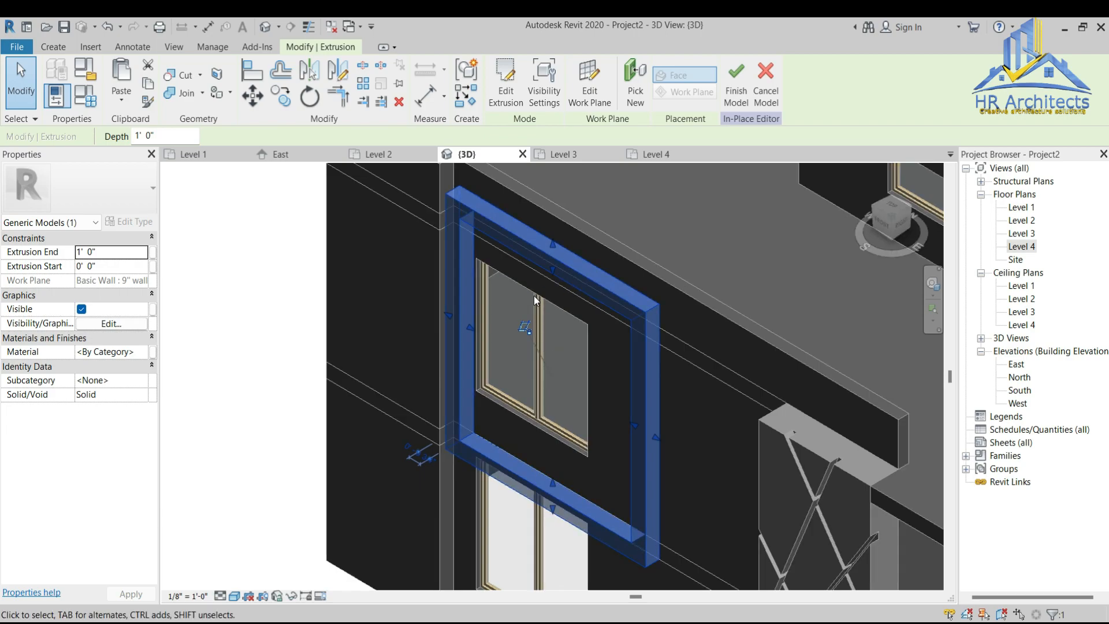
drag(164, 137, 97, 137)
click(138, 135)
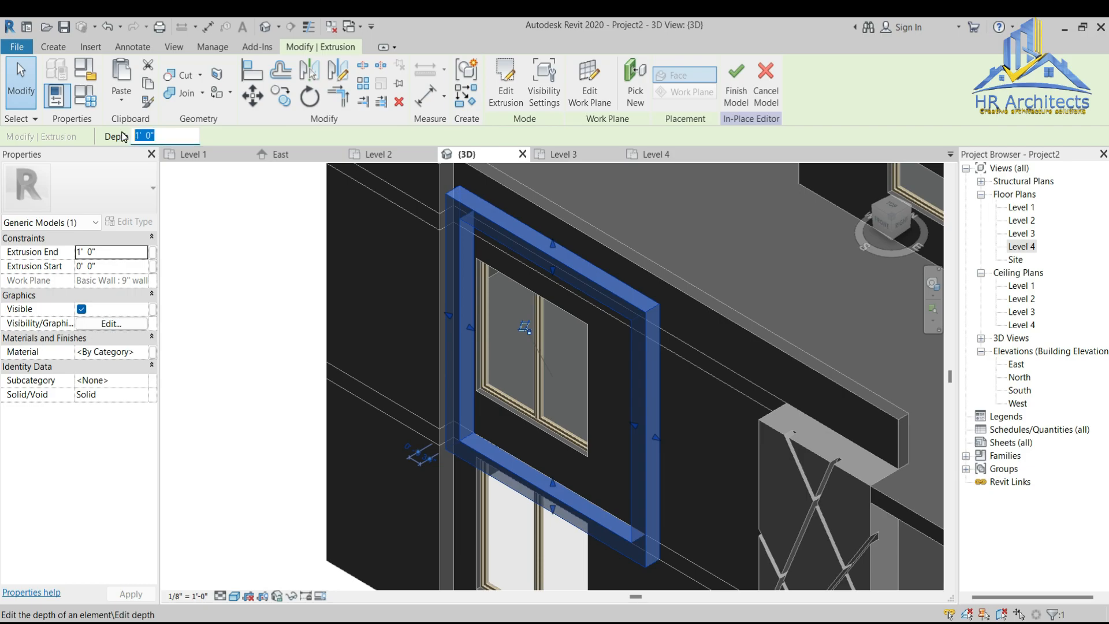
text(2.5)
key(Return)
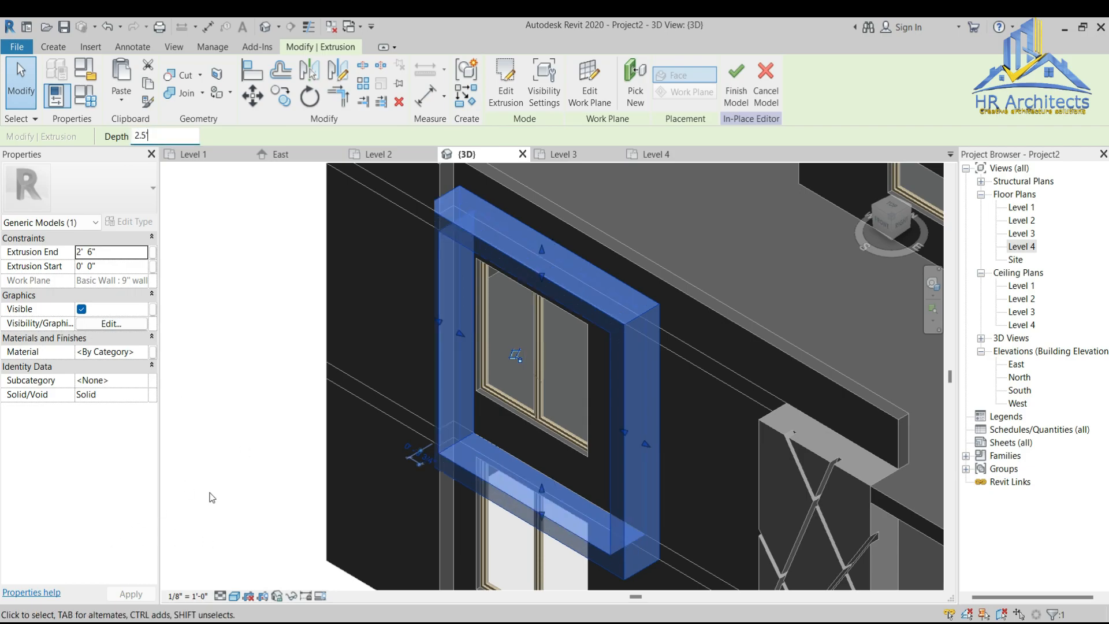
click(679, 418)
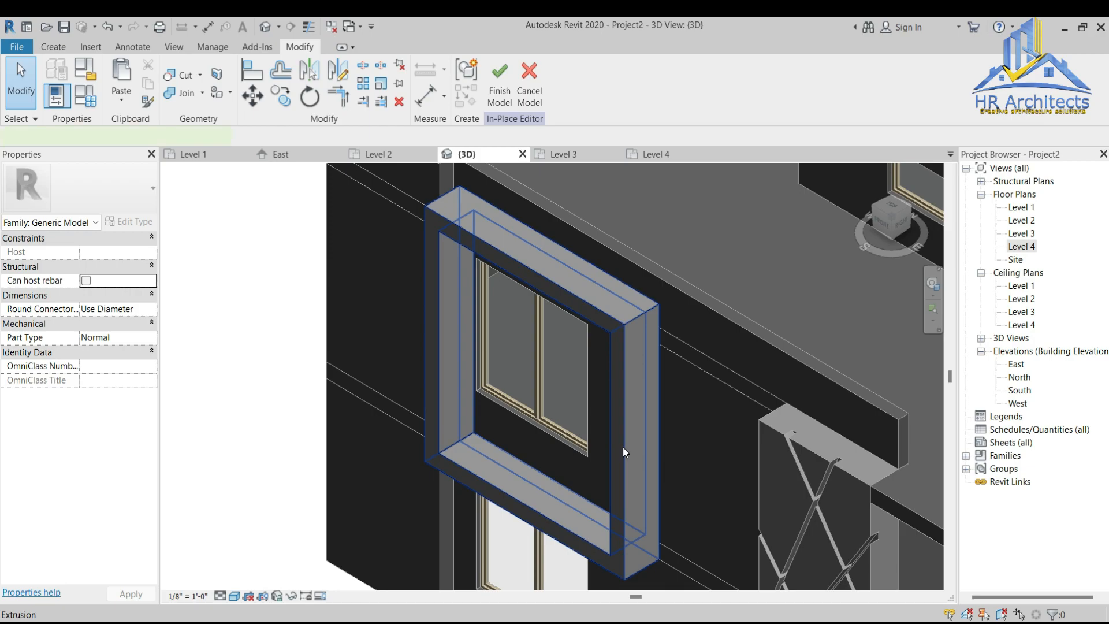
Step: Reopen the frame extrusion's sketch from the front view and delete the inner rectangle's lines
click(623, 447)
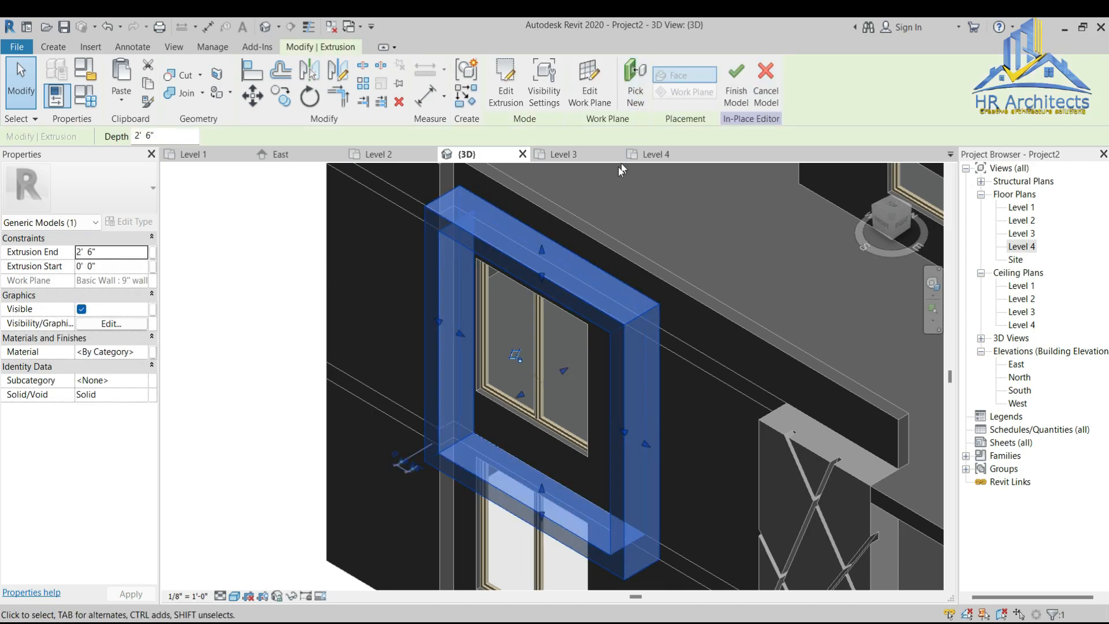
click(887, 230)
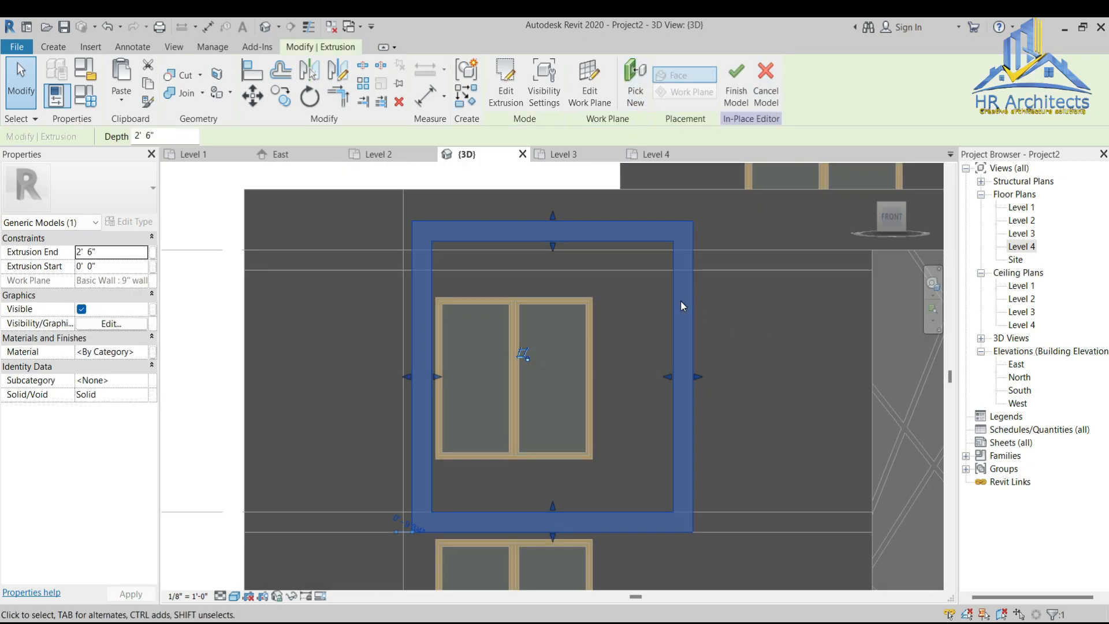
click(680, 301)
double_click(674, 281)
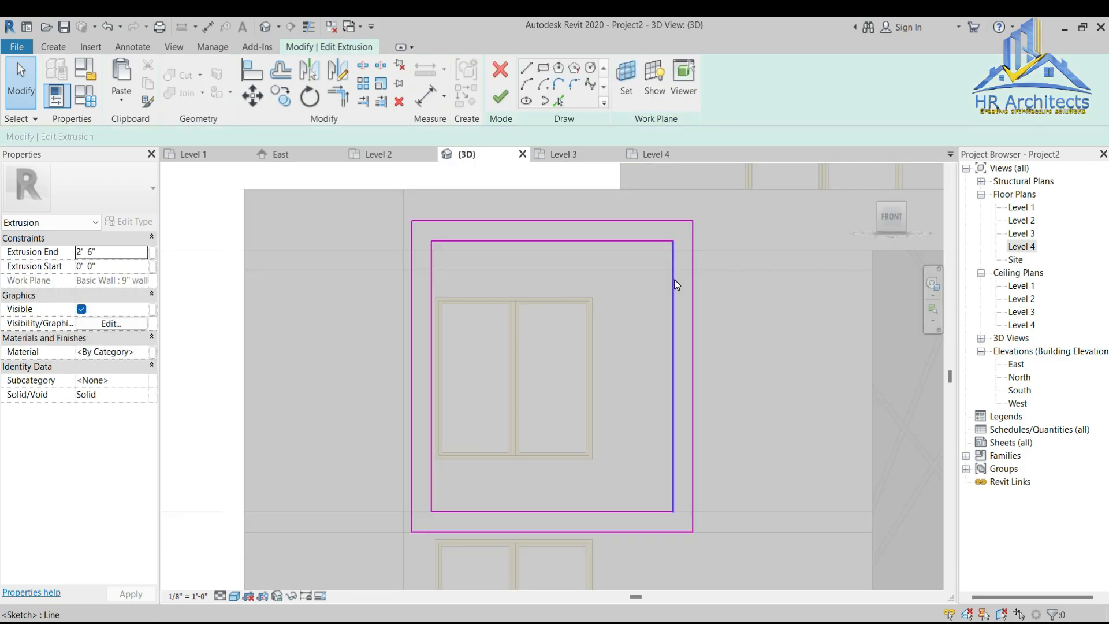
click(673, 279)
scroll(686, 522, up, 4)
click(683, 531)
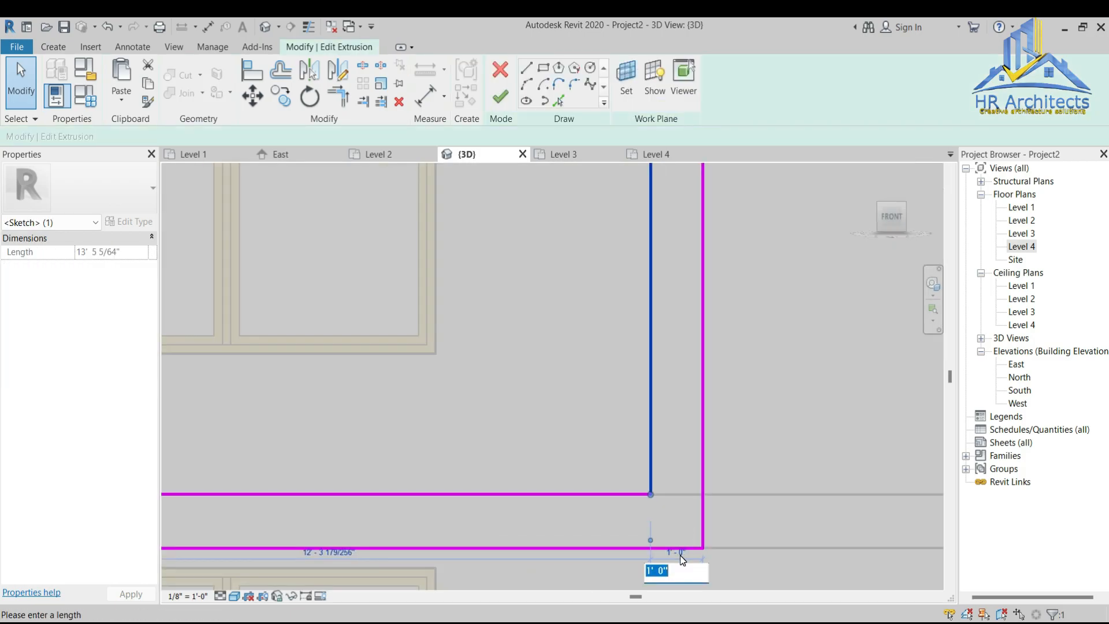
scroll(682, 559, down, 4)
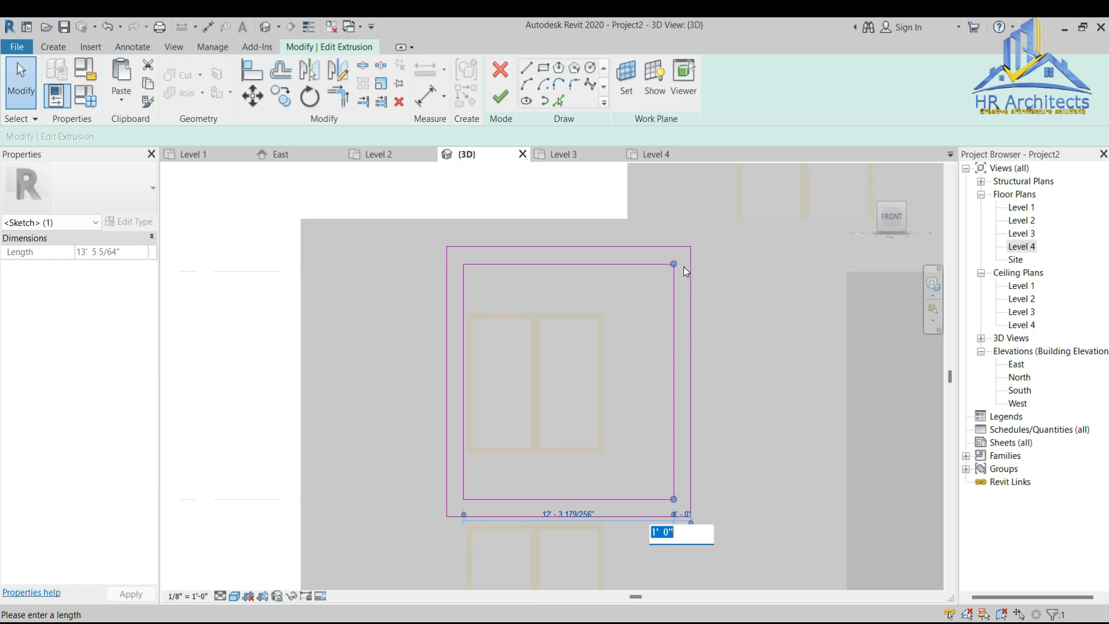
key(Escape)
key(Delete)
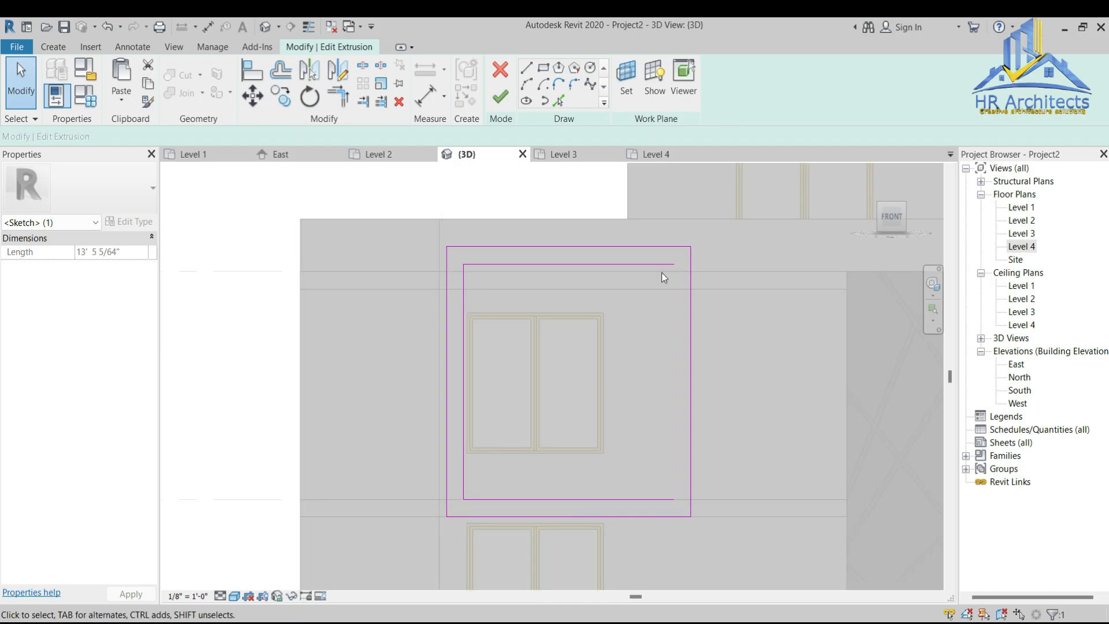
click(454, 505)
key(Delete)
Step: Draw a new inner rectangle offset 9" inside the frame's outer rectangle
click(543, 67)
click(196, 137)
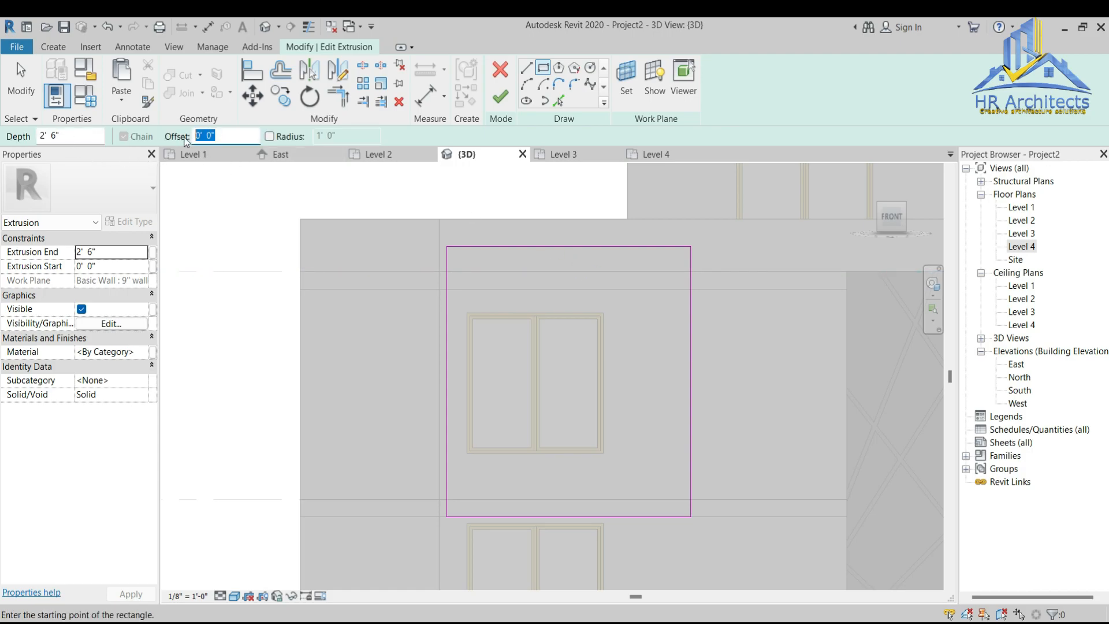
text(9)
click(691, 247)
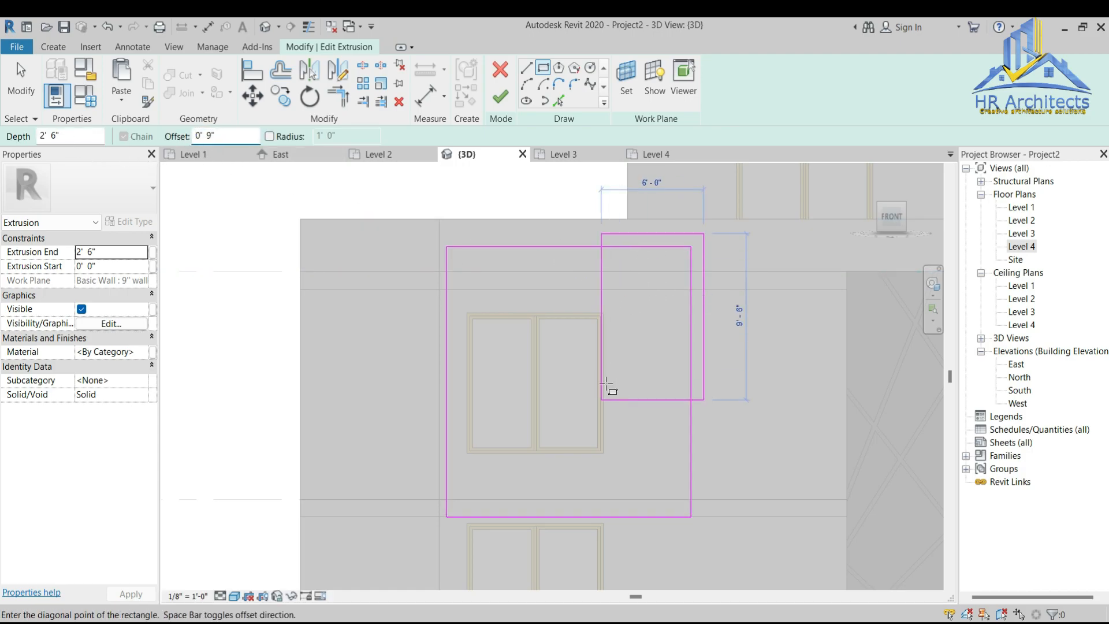
click(447, 516)
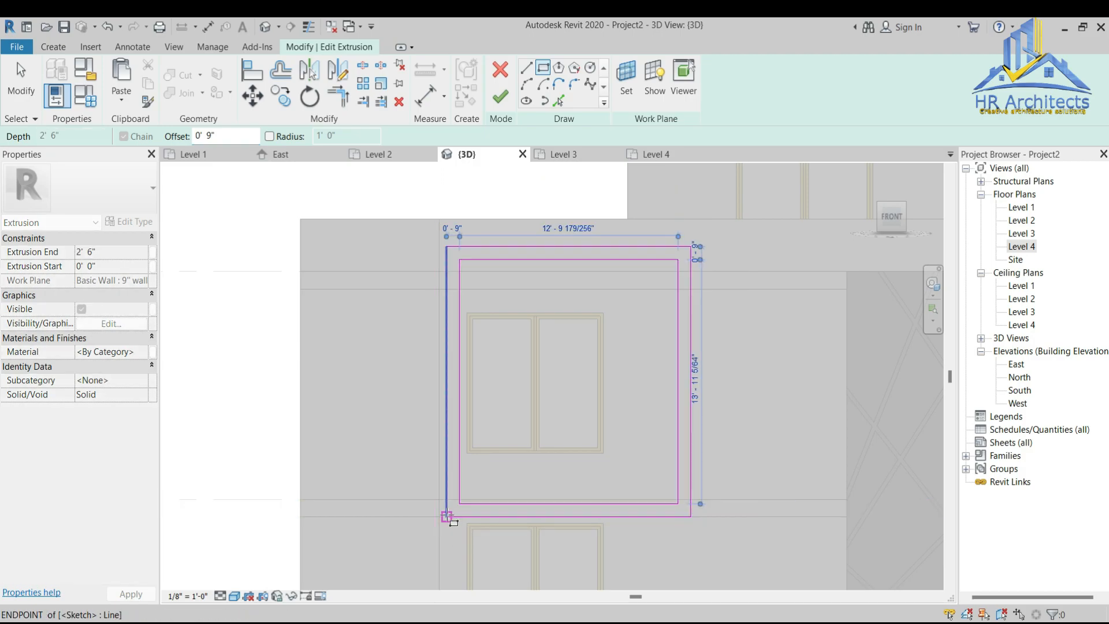
scroll(589, 395, down, 2)
scroll(567, 345, up, 2)
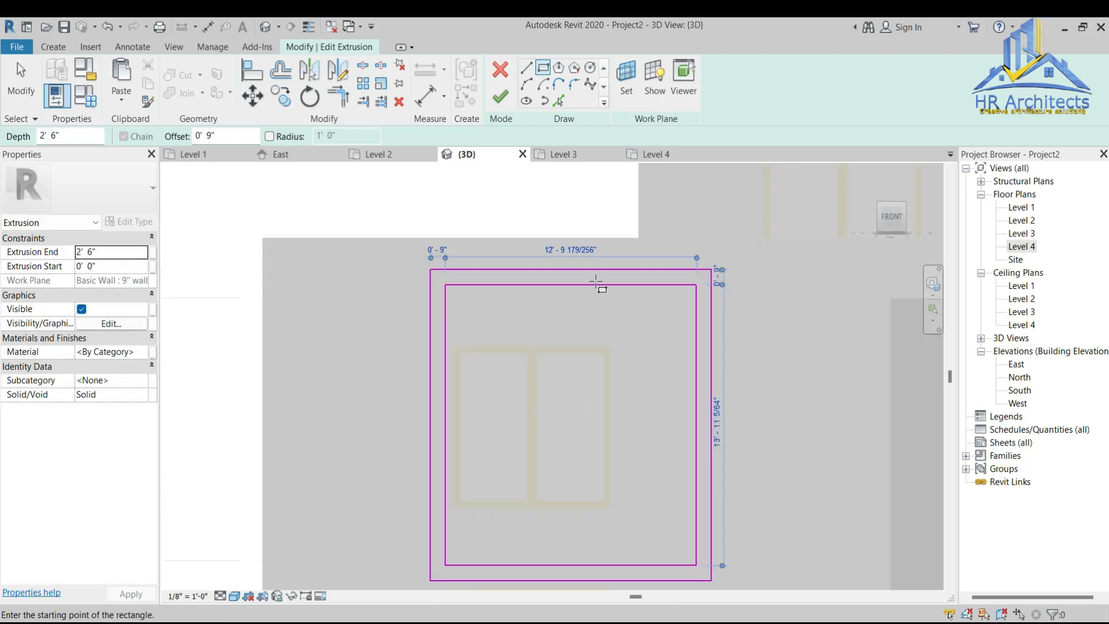
Step: Nudge the top lines of both rectangles slightly upward, finish the sketch, and set the frame's extrusion depth to 3'
key(Escape)
click(568, 263)
key(Up)
key(Up)
key(Up)
key(Up)
key(Up)
key(Up)
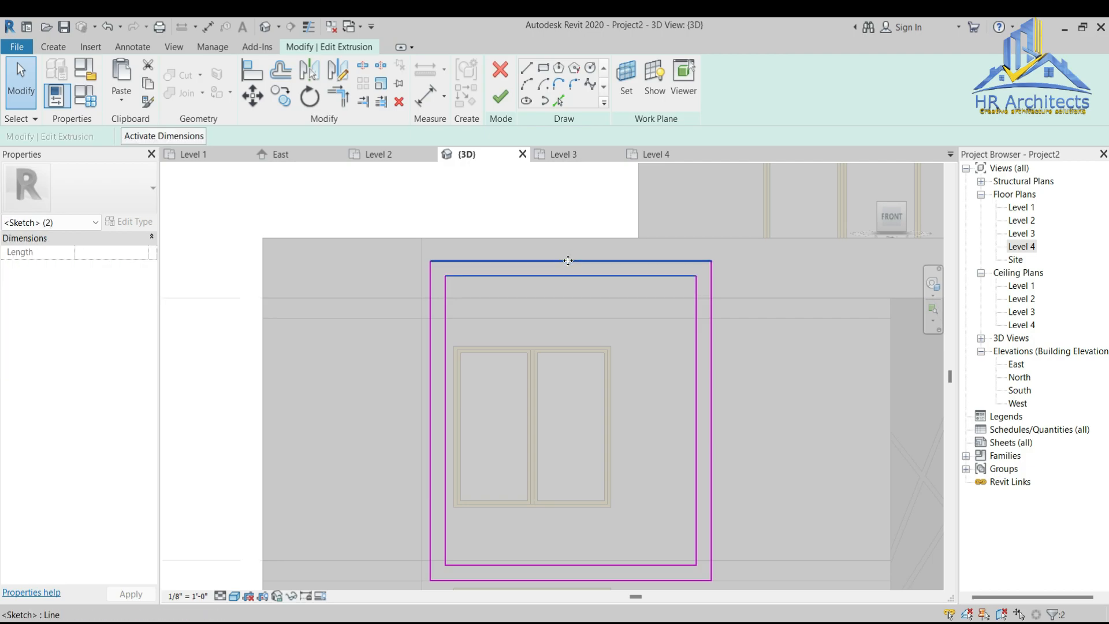
scroll(581, 396, down, 1)
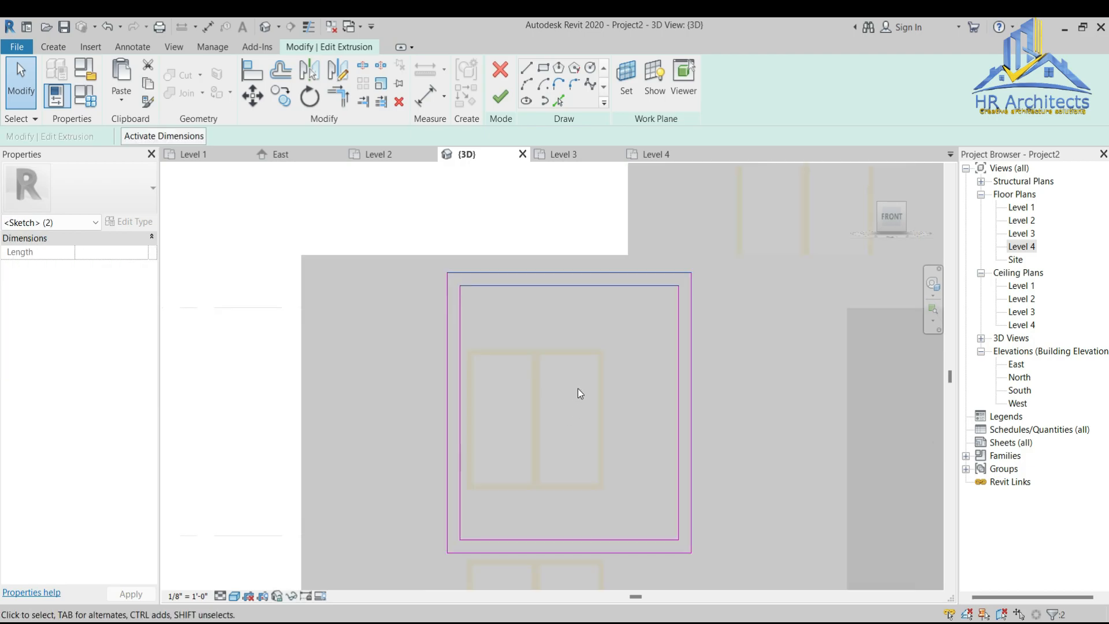
click(500, 97)
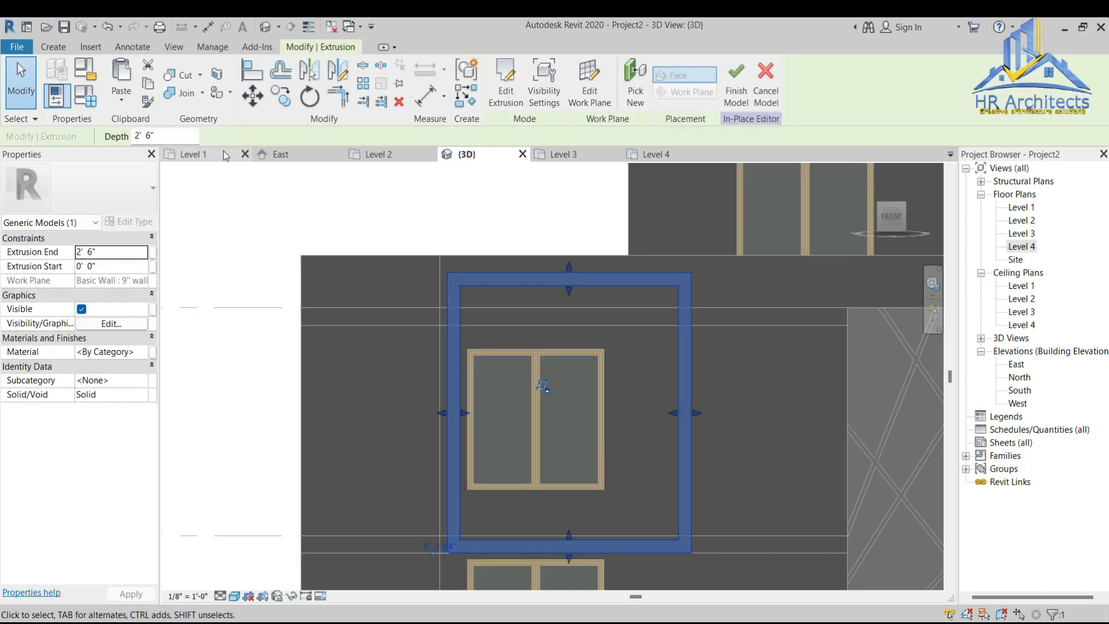
click(136, 135)
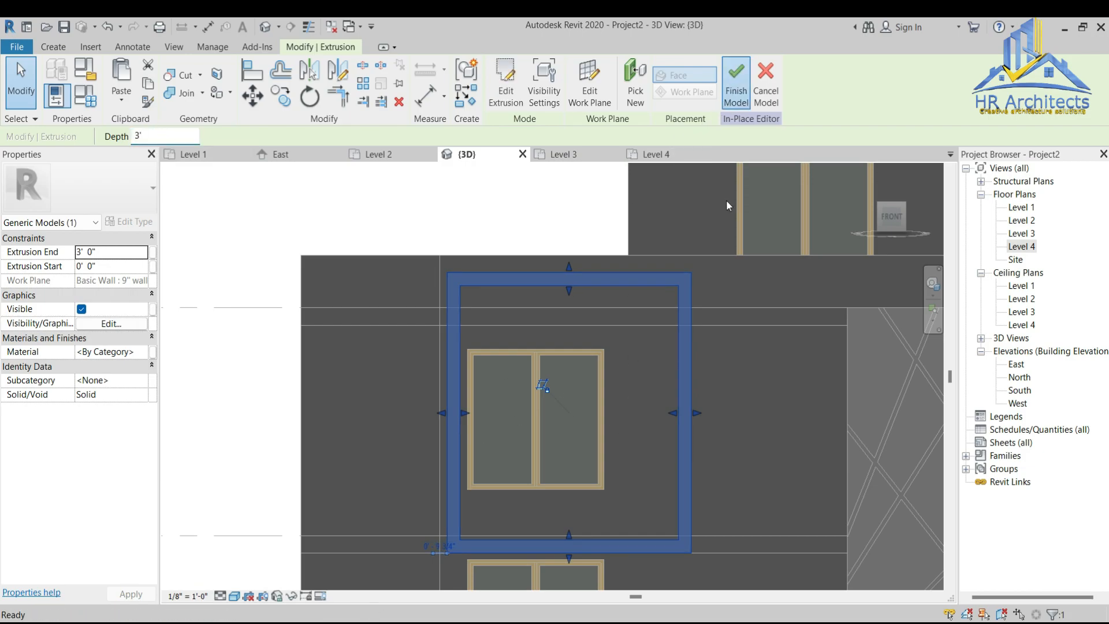
Step: Finish the in-place frame model and move the front window along its wall in the Level 1 plan, about 7'-2" from the wall corner
click(737, 84)
click(208, 154)
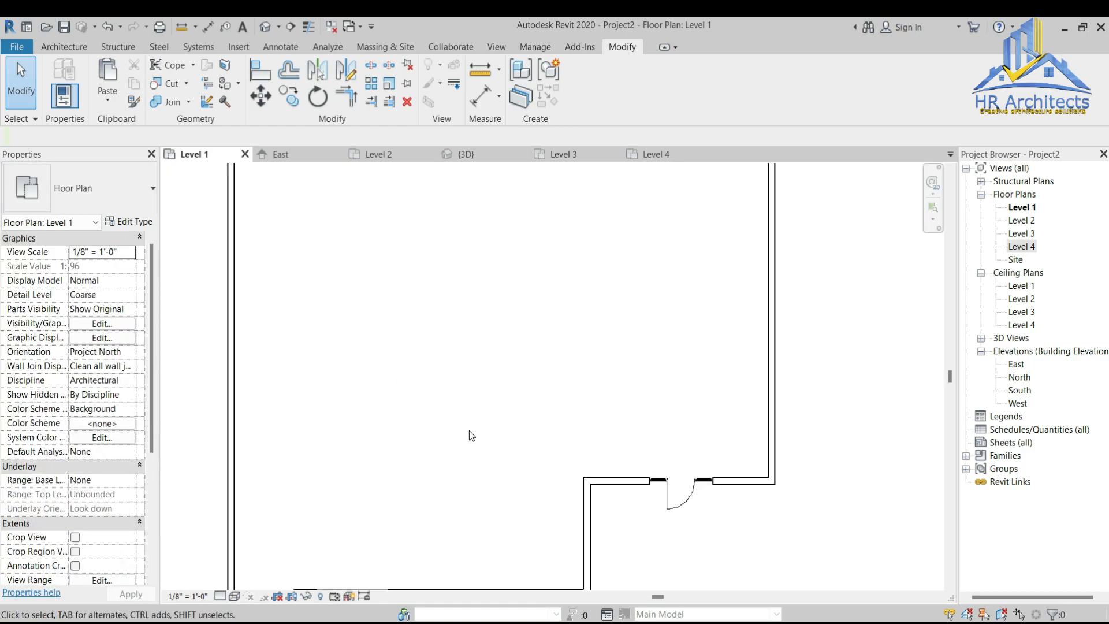
scroll(438, 522, up, 5)
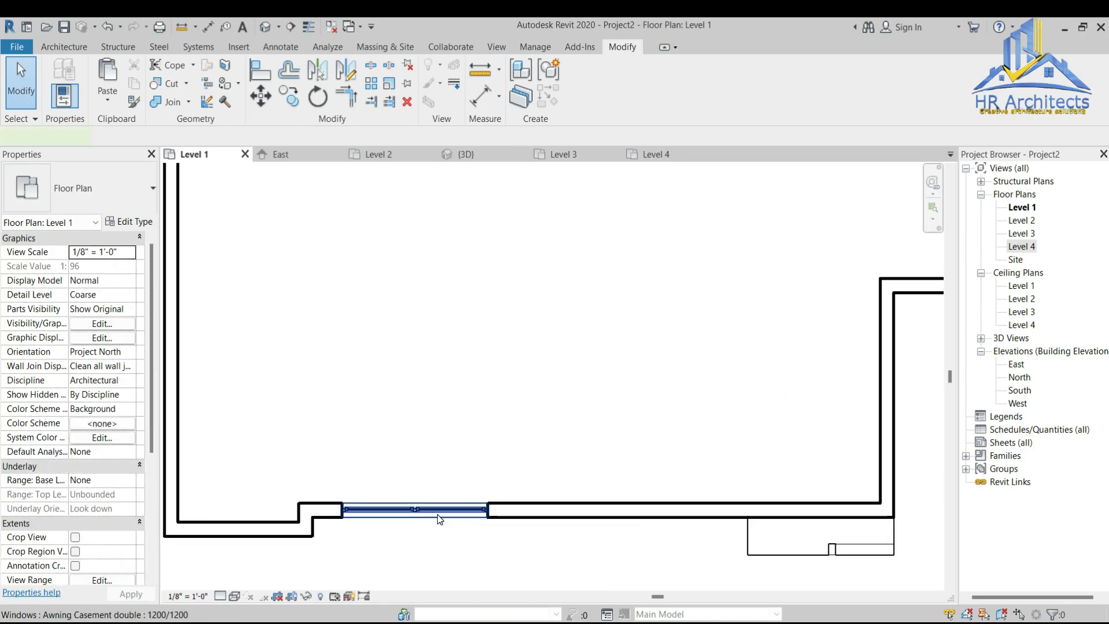
click(438, 514)
drag(438, 514, 458, 514)
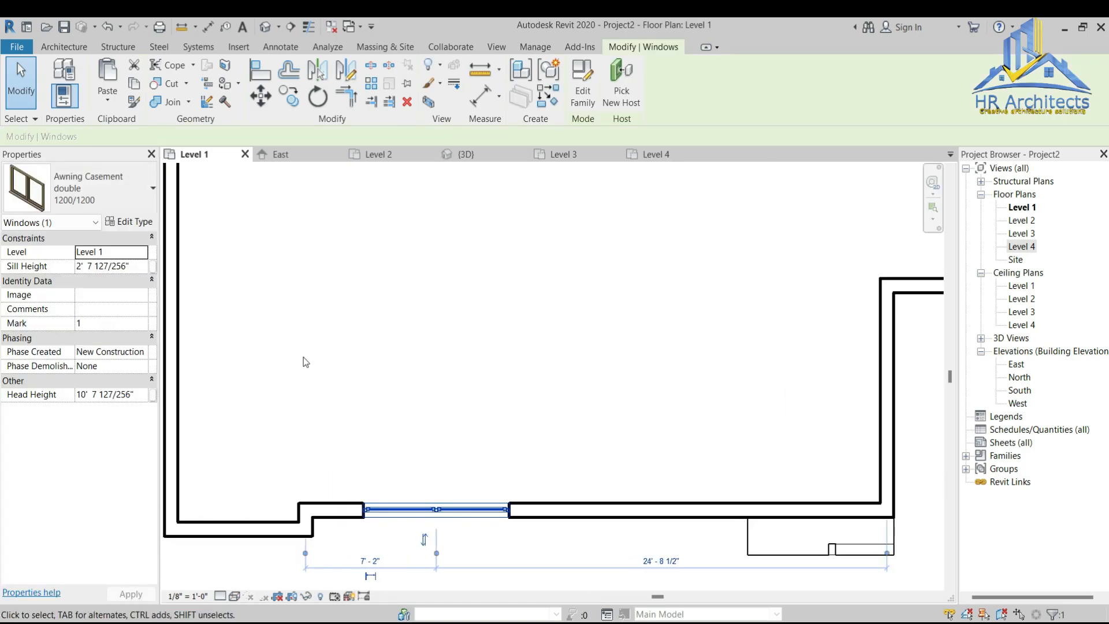
scroll(303, 357, down, 2)
click(402, 534)
Step: Set the Level 1 plan's underlay base to Level 3 and shift the front window slightly to centre it on the frame outline
click(129, 480)
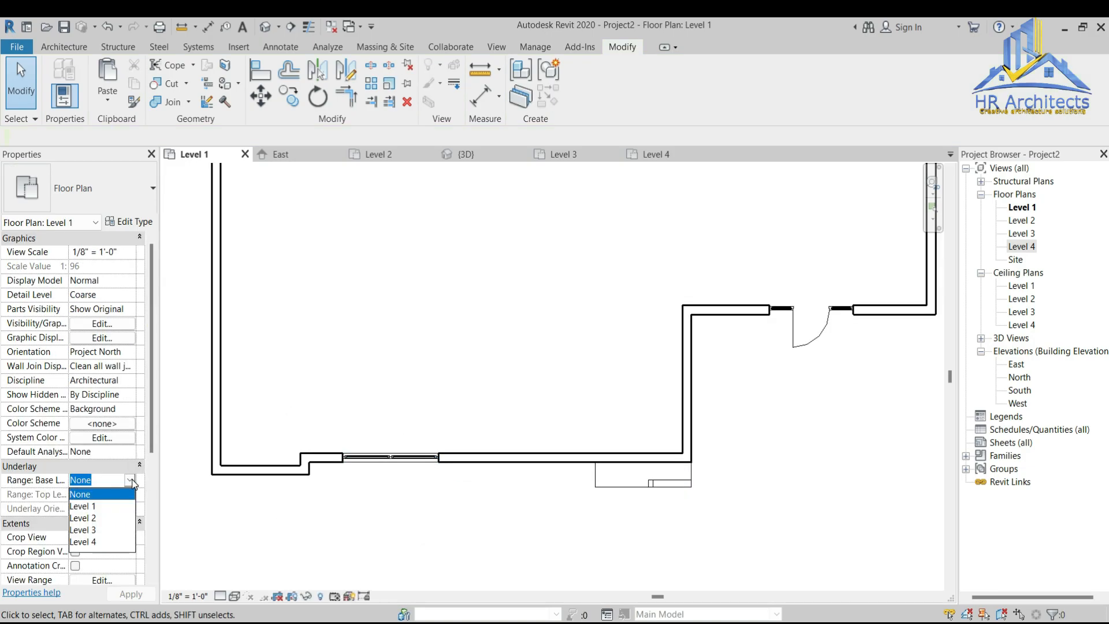
click(95, 530)
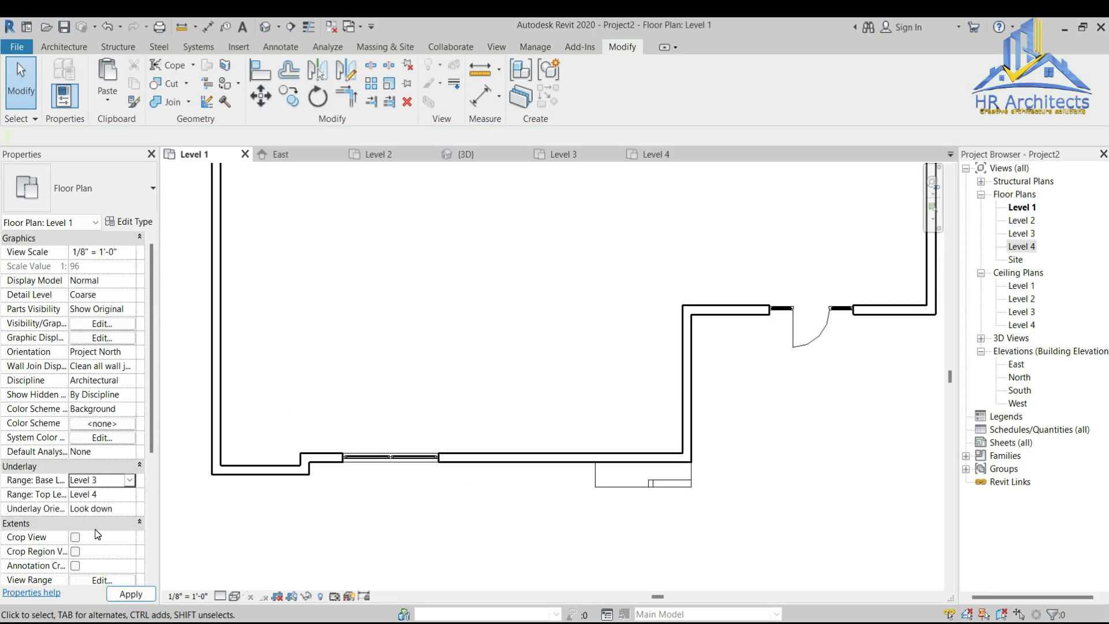
click(397, 463)
drag(397, 464, 403, 465)
Step: Set the width of the Awning Casement double 1200/1200 window type to 10'
click(136, 224)
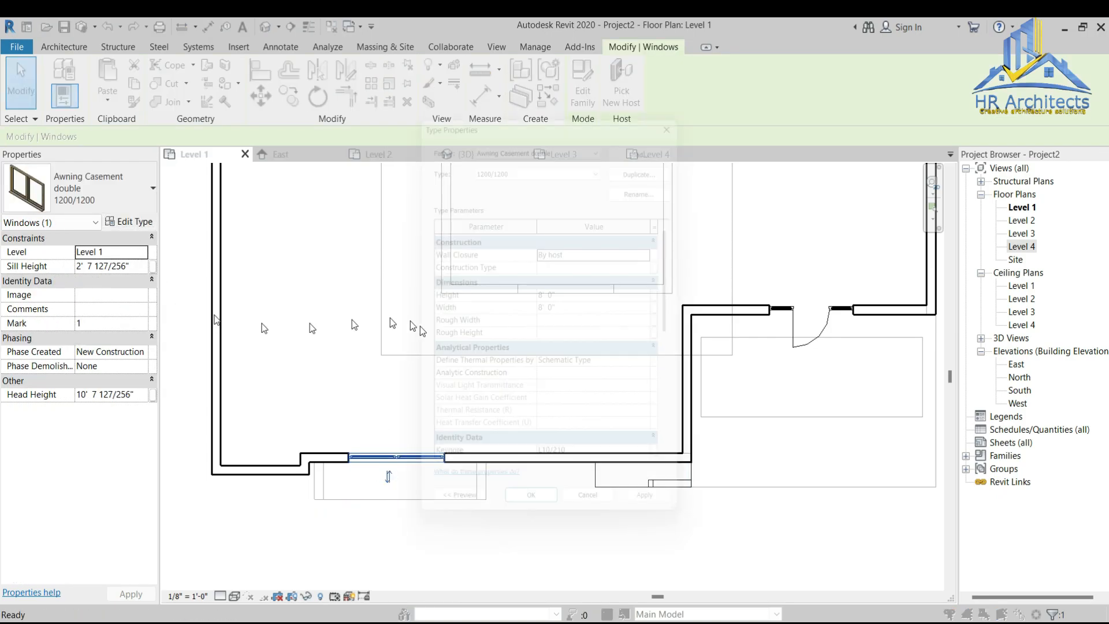
scroll(581, 370, down, 3)
scroll(581, 371, up, 5)
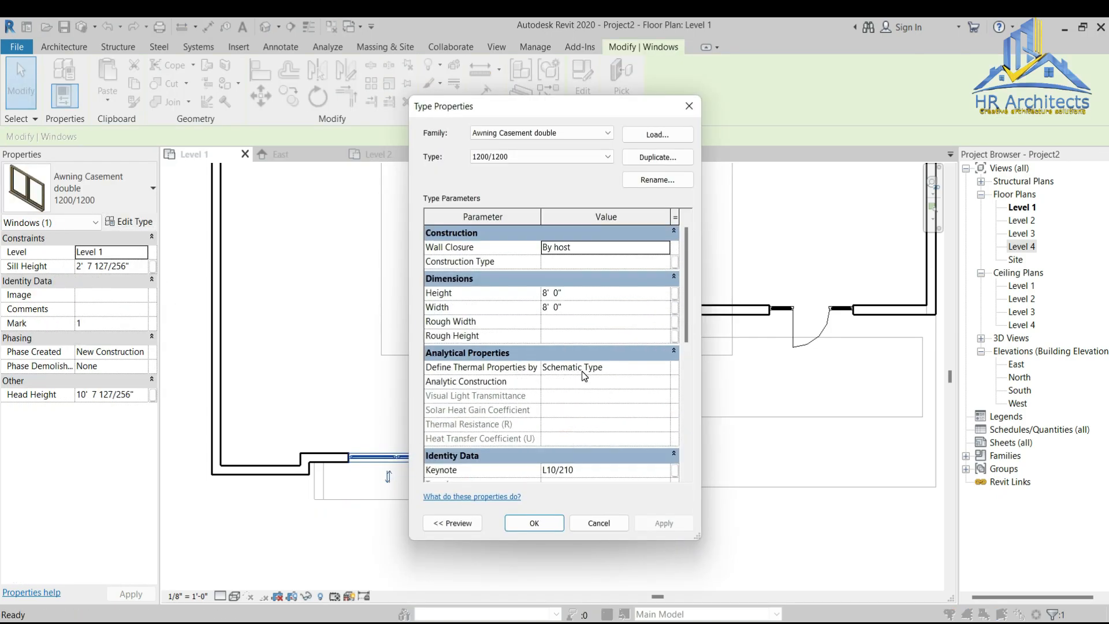
click(573, 307)
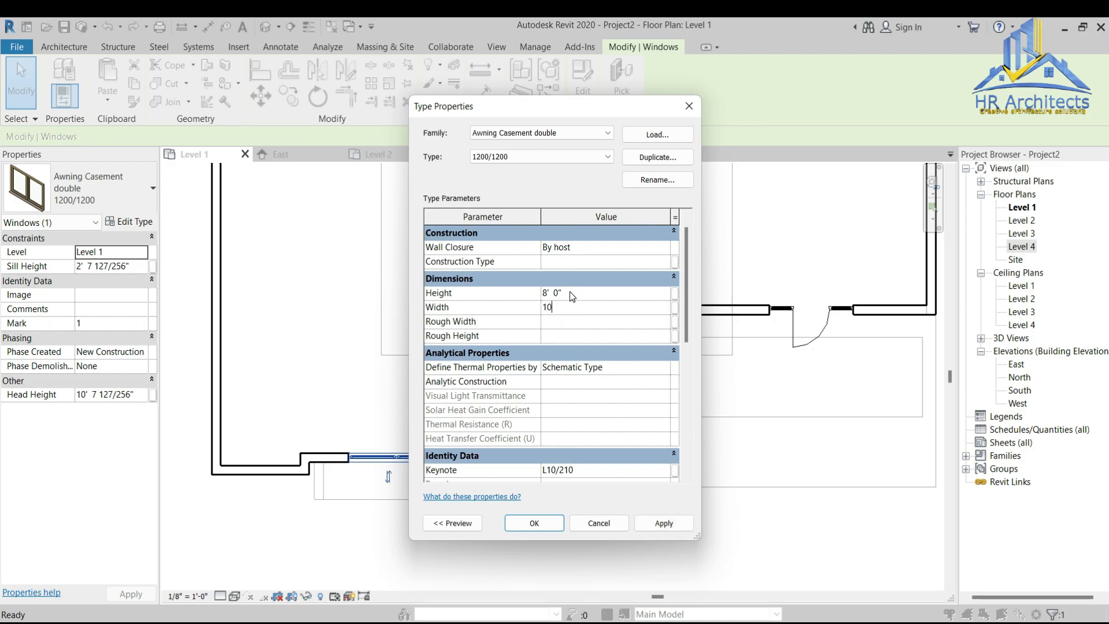
click(655, 520)
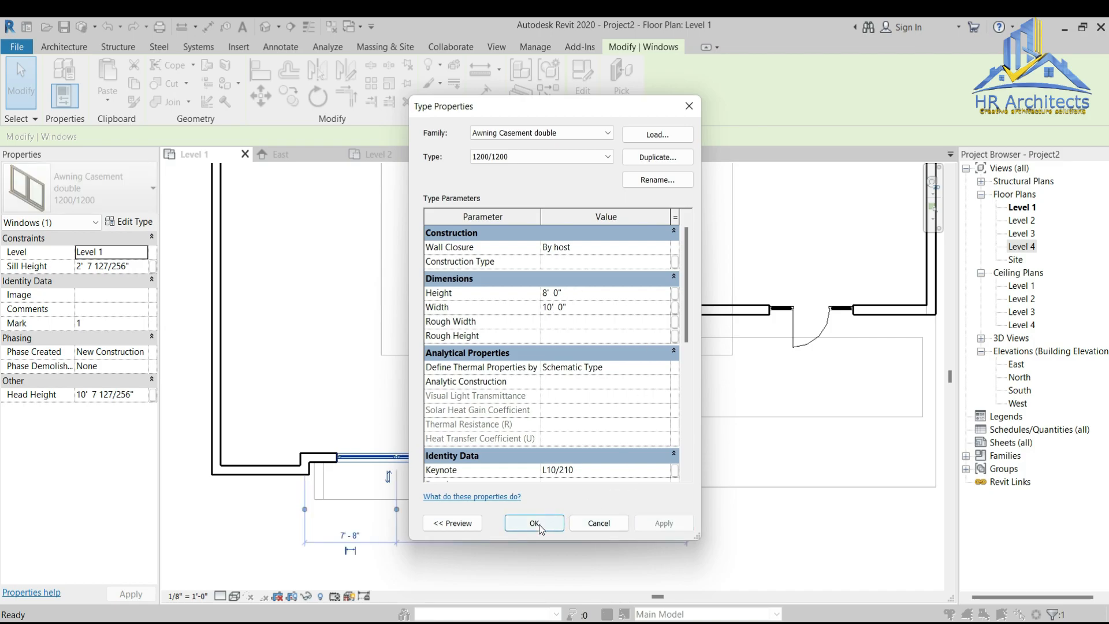
click(536, 524)
click(525, 556)
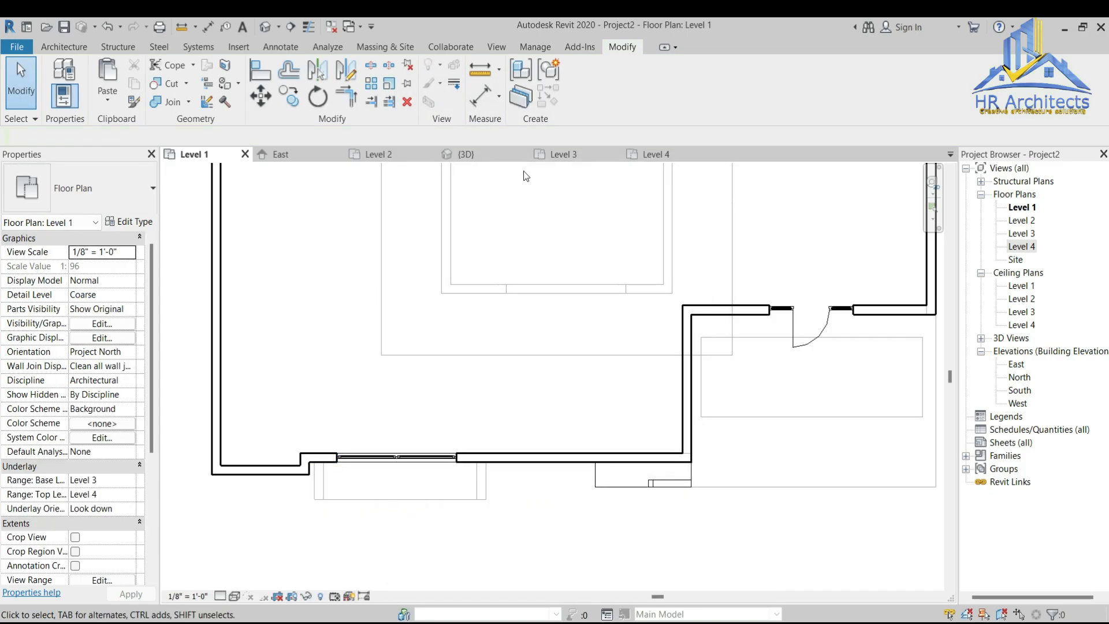
Step: In the 3D view, delete the upper-floor window inside the projecting frame
click(471, 154)
scroll(540, 346, down, 2)
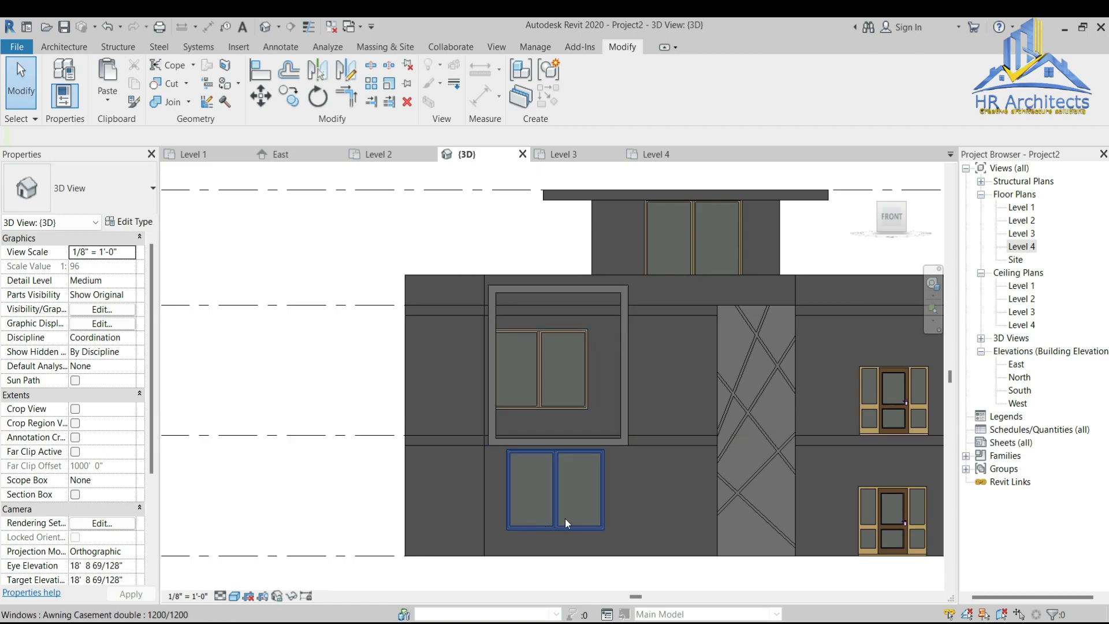
scroll(560, 521, up, 3)
scroll(542, 445, down, 2)
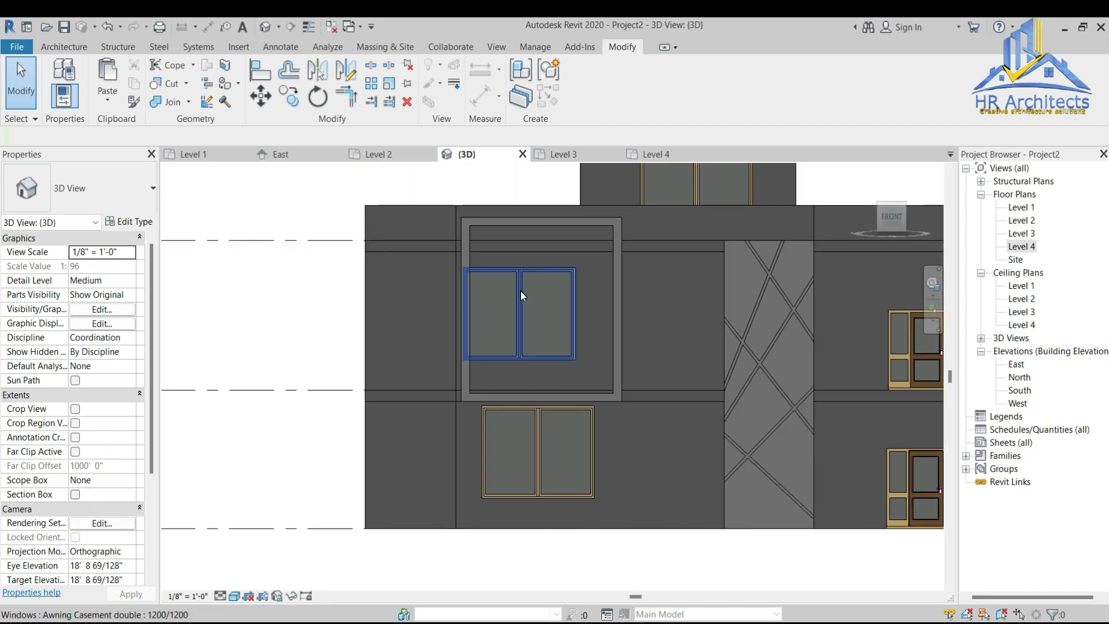
click(521, 291)
key(Delete)
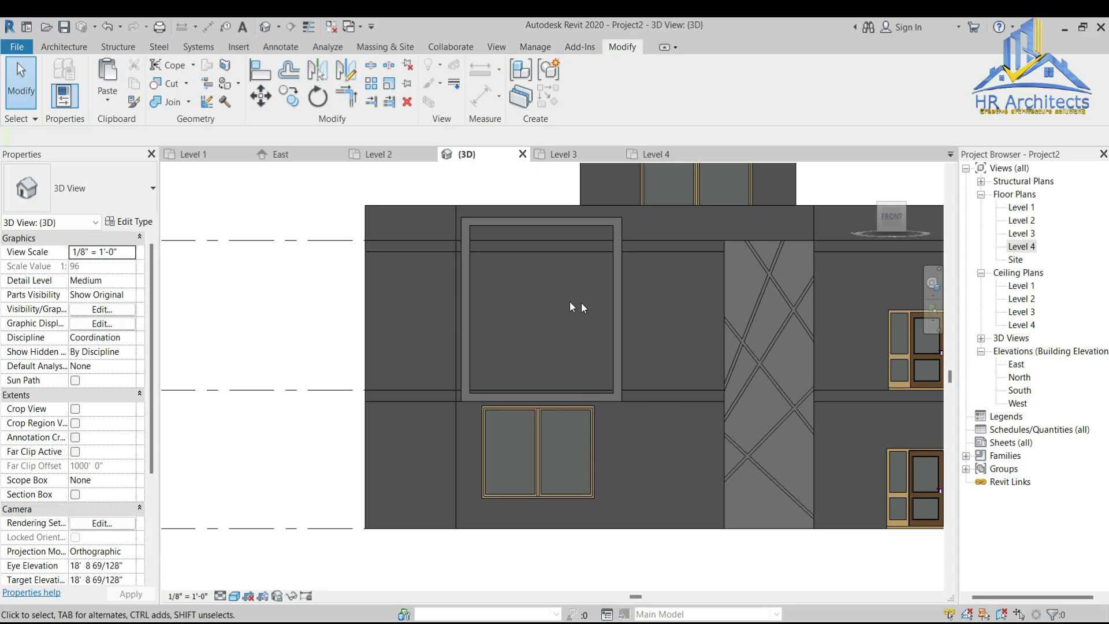
Step: Set up an architectural wall of type Curtain Wall 1 in the Level 2 plan, with Automatically Embed enabled in its type
click(392, 157)
scroll(493, 308, down, 2)
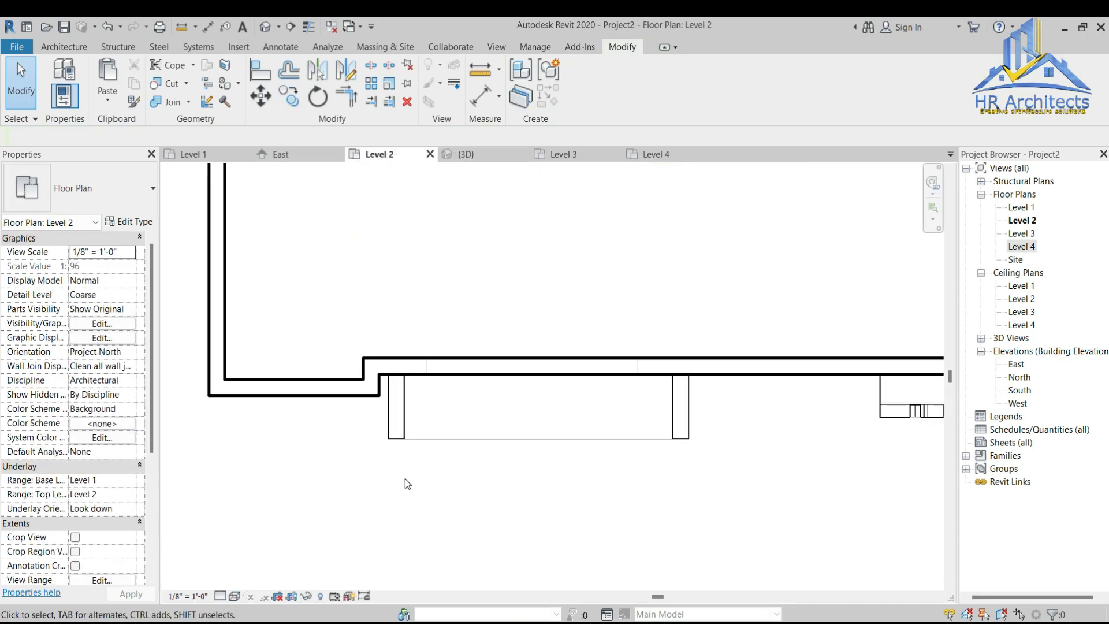
click(64, 47)
click(61, 99)
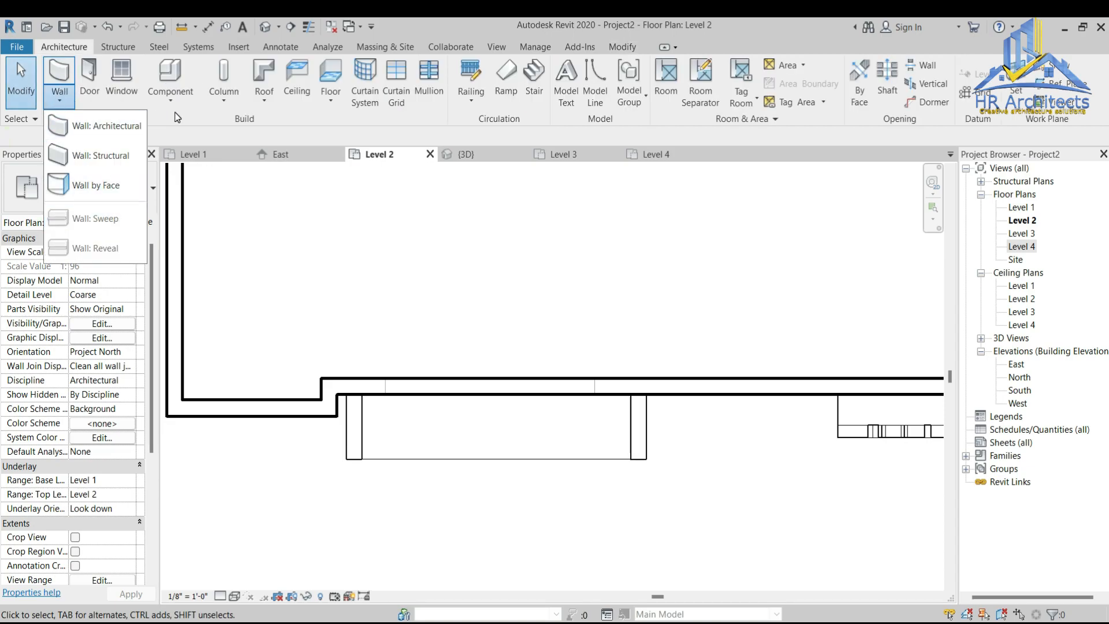
click(106, 126)
click(131, 185)
scroll(87, 358, down, 6)
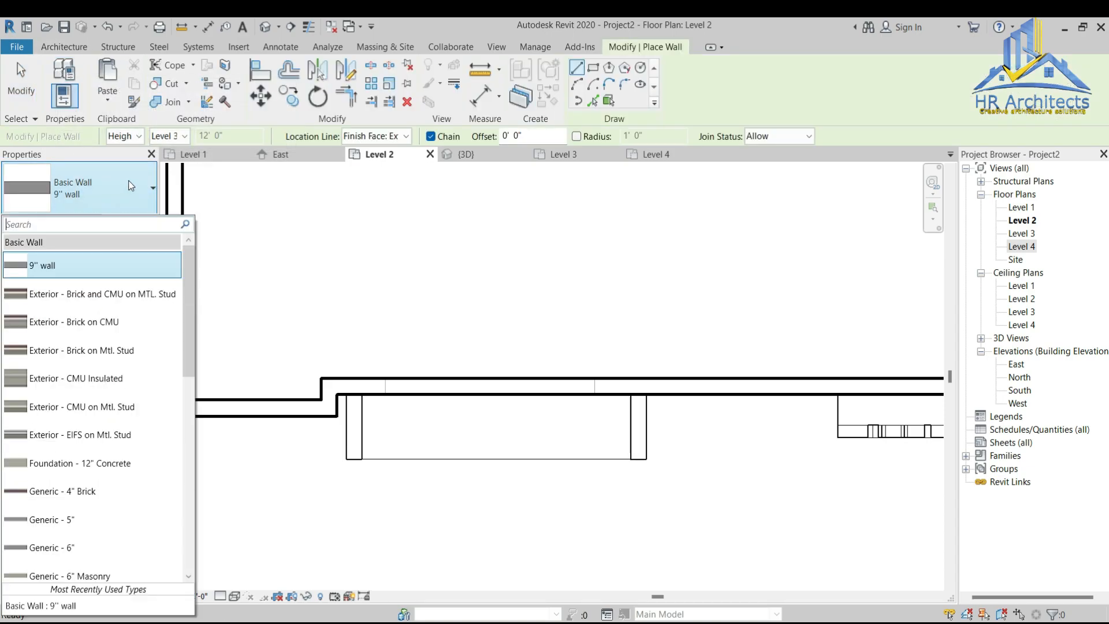
click(75, 450)
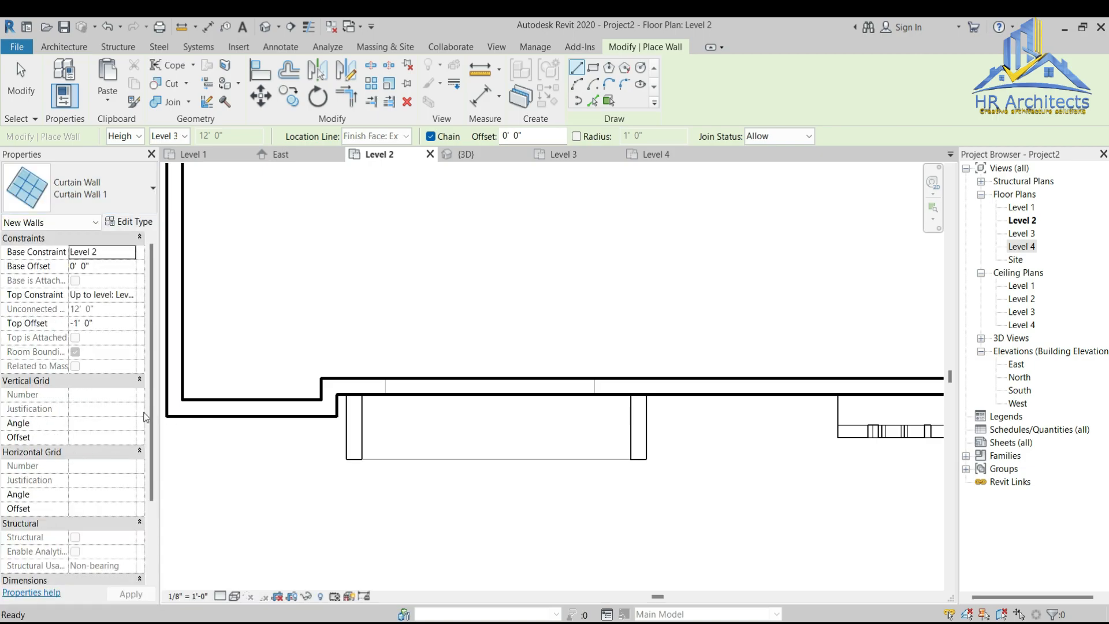
click(124, 221)
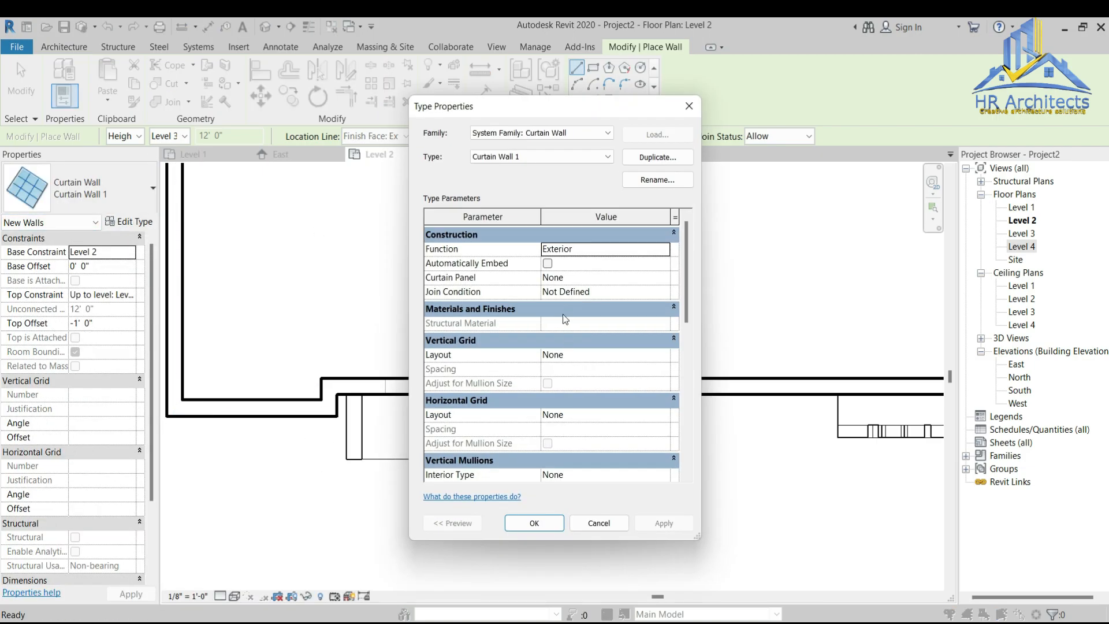
click(548, 263)
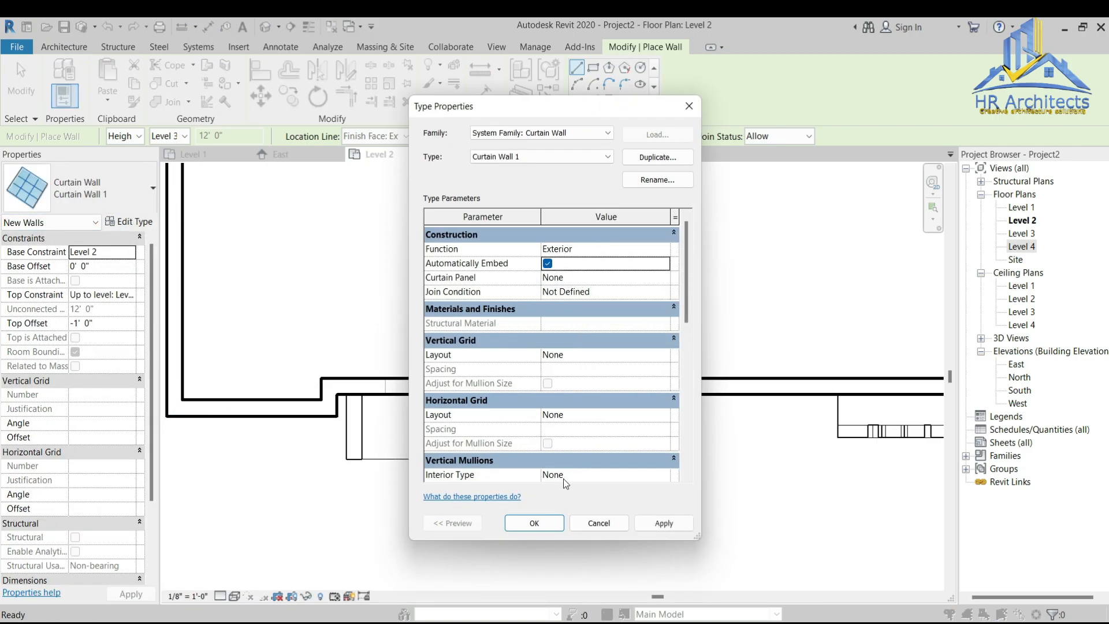
click(534, 523)
Step: Draw a curtain wall about 11'-5" long along the centreline of the front wall, between the two sides of the projecting frame
click(378, 386)
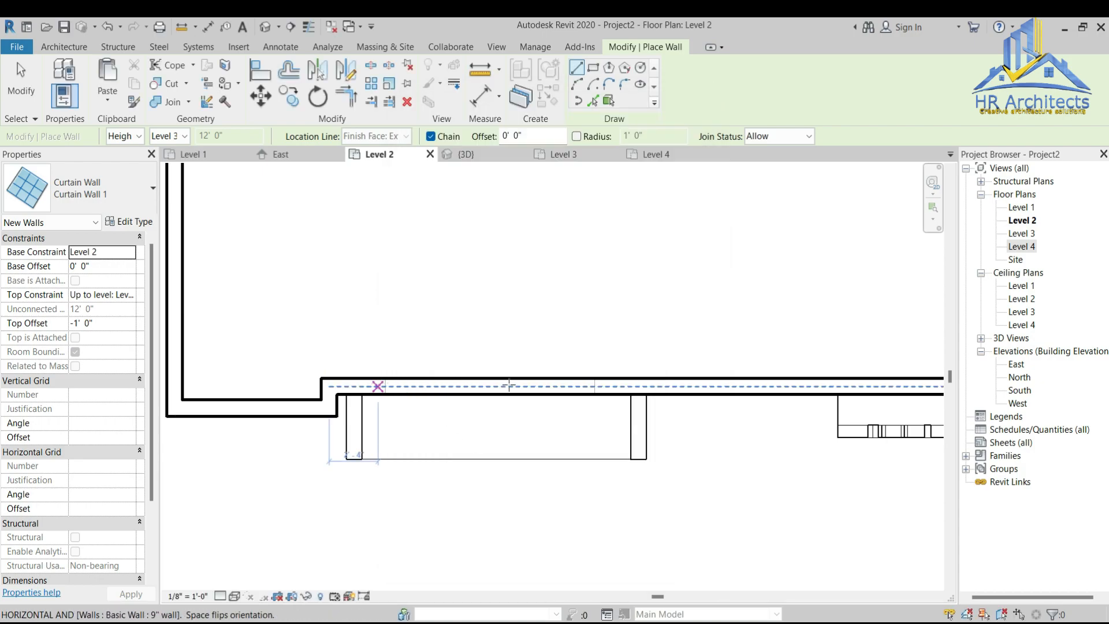
click(618, 386)
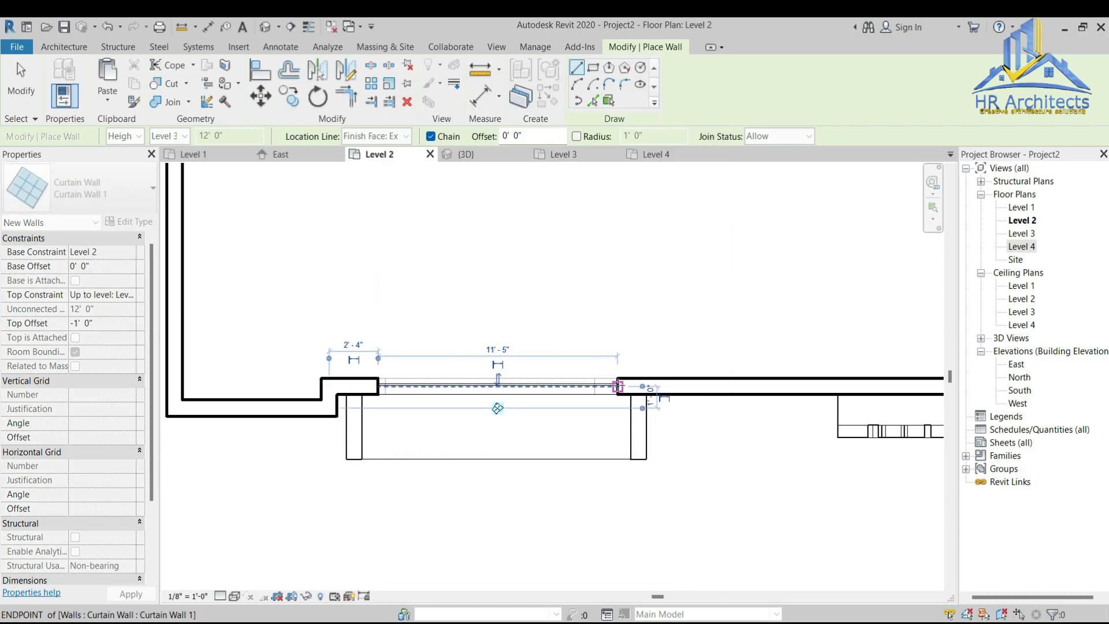
key(Escape)
Step: In the 3D view, stretch both ends of the curtain wall to the frame's inner edges, making it about 12'-9" long
click(494, 158)
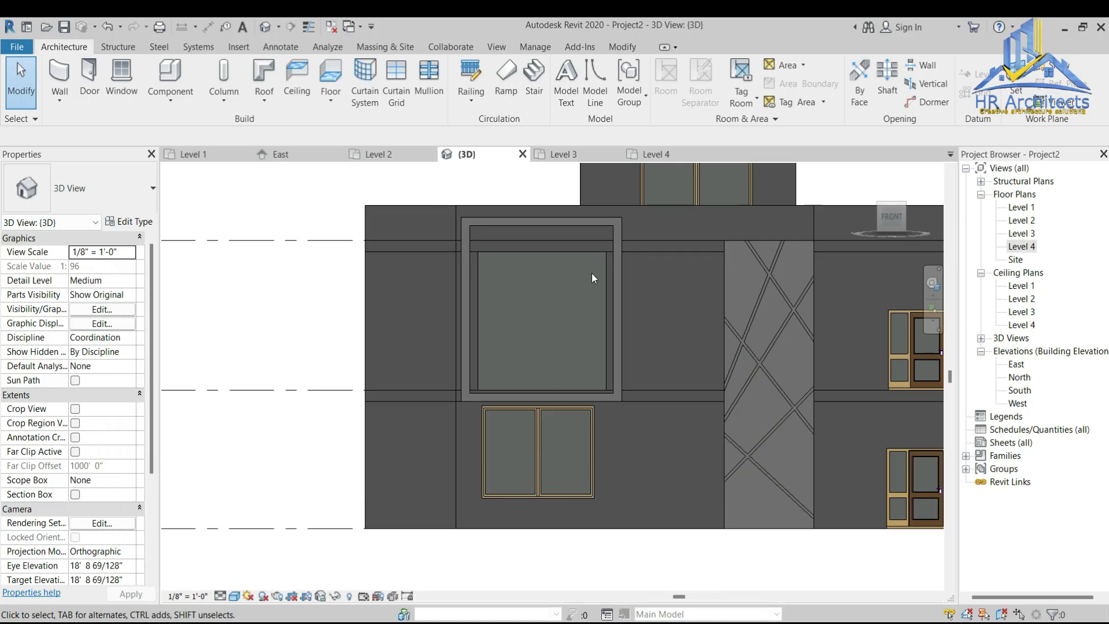
scroll(606, 293, up, 2)
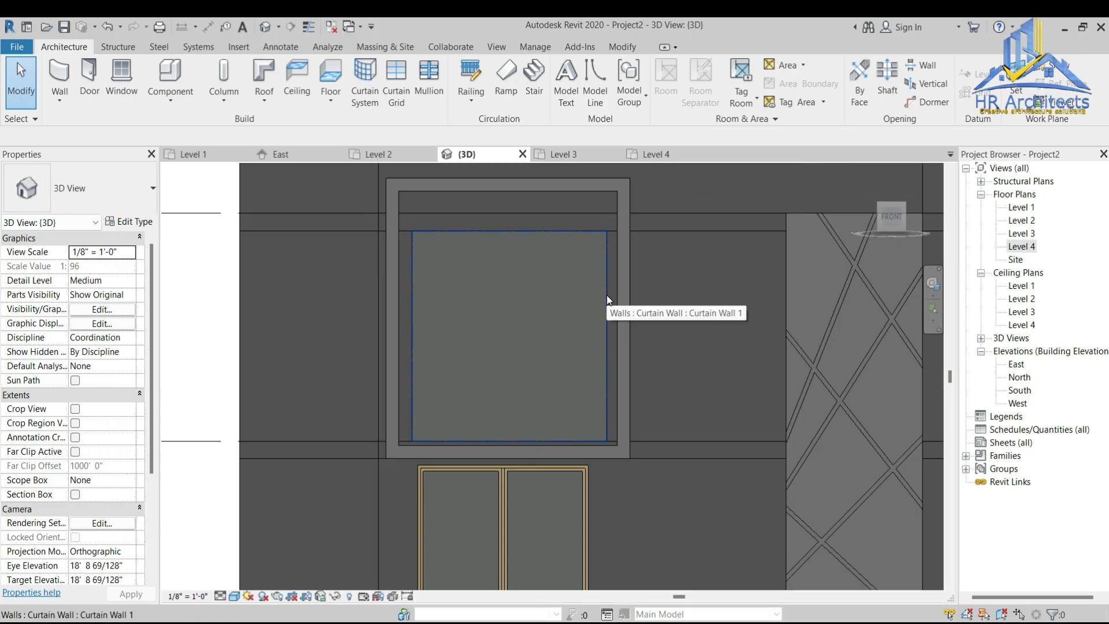
scroll(606, 294, up, 2)
click(606, 295)
drag(613, 348, 617, 349)
drag(339, 348, 325, 349)
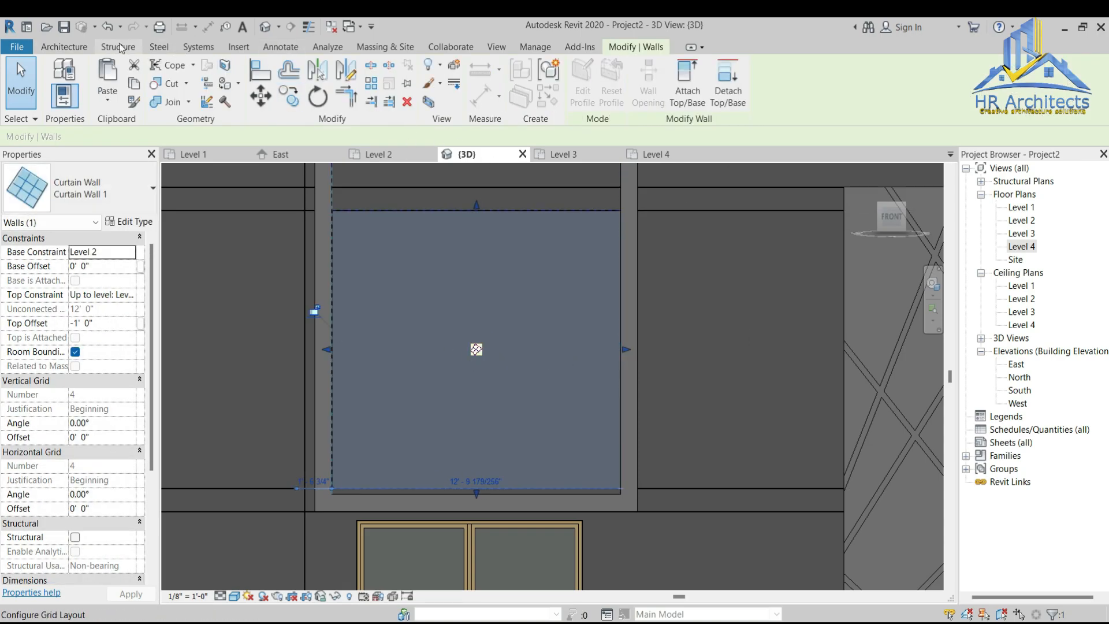
Step: Place 2.5" x 5" rectangular mullions along all four edges of the curtain wall
click(63, 47)
click(396, 86)
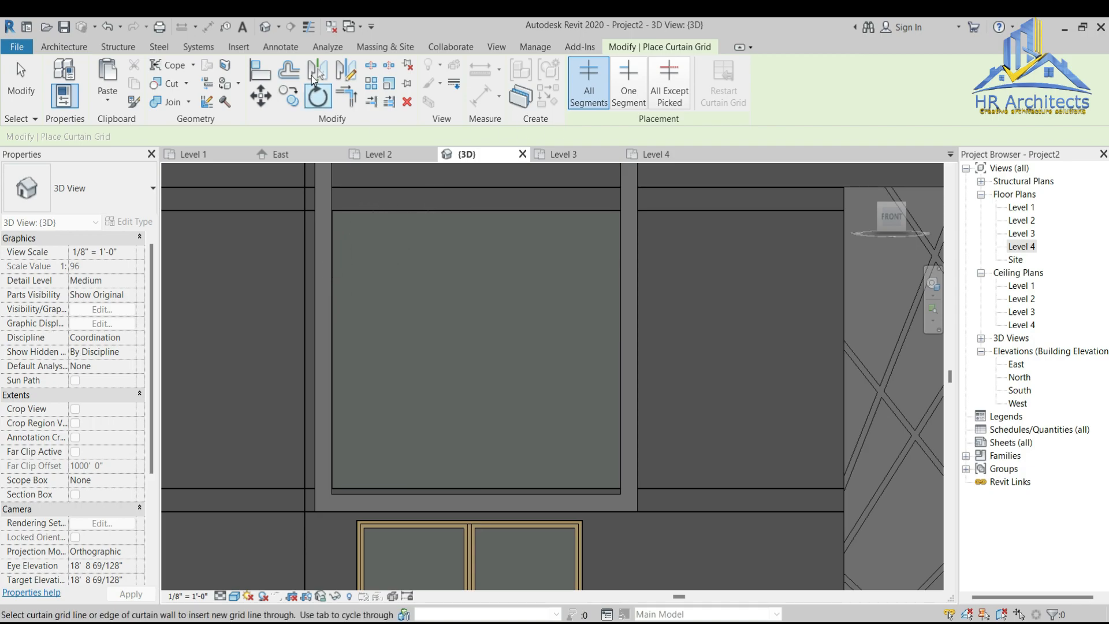
click(63, 47)
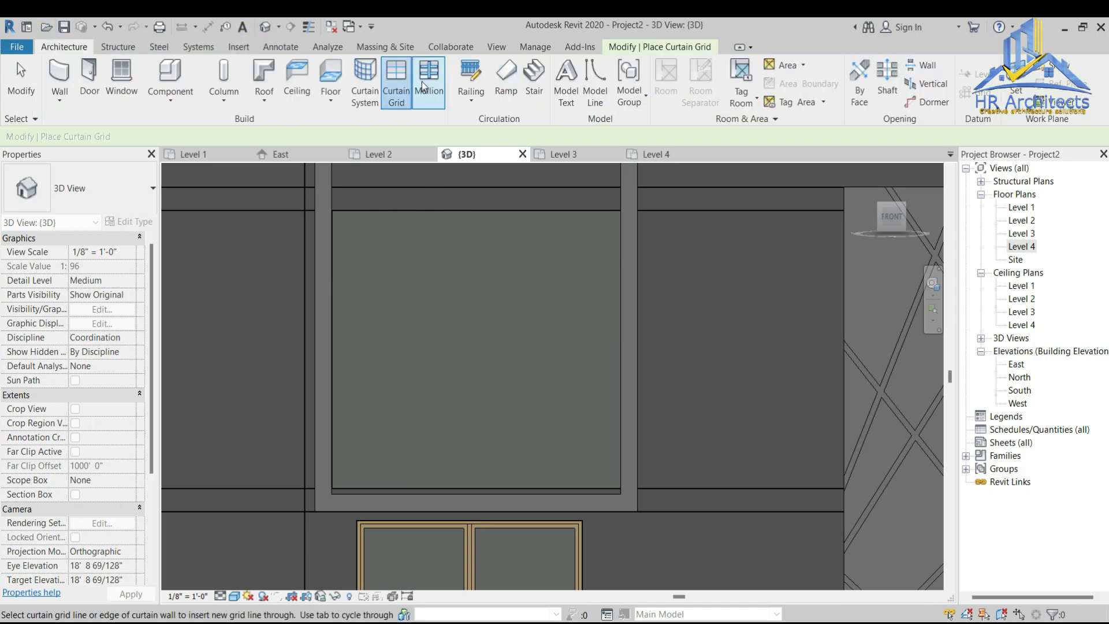
click(429, 82)
click(438, 212)
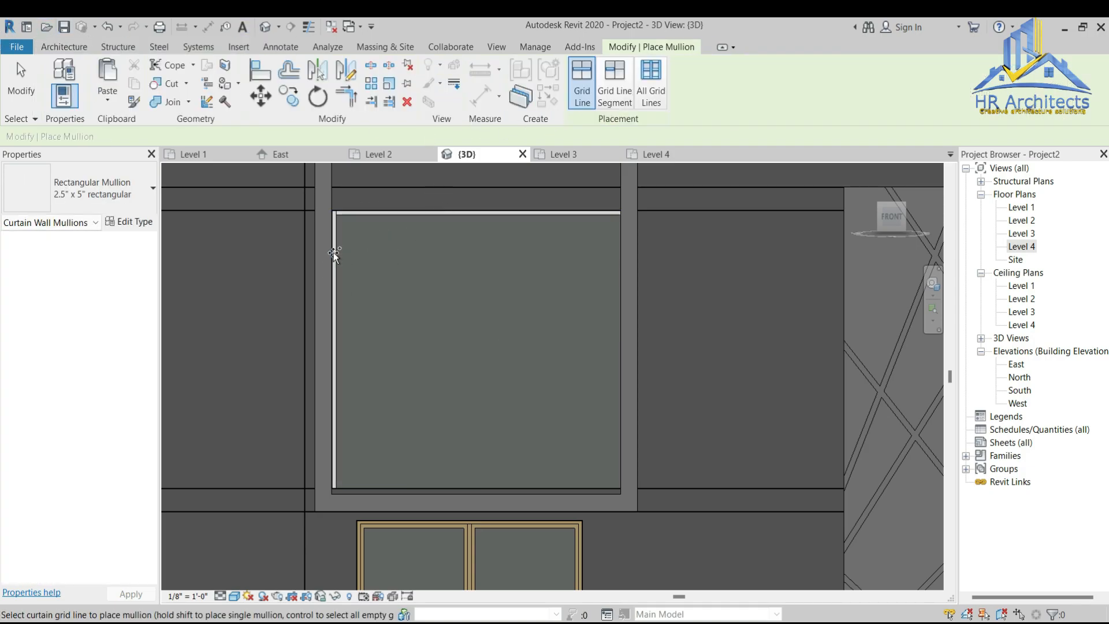
click(621, 363)
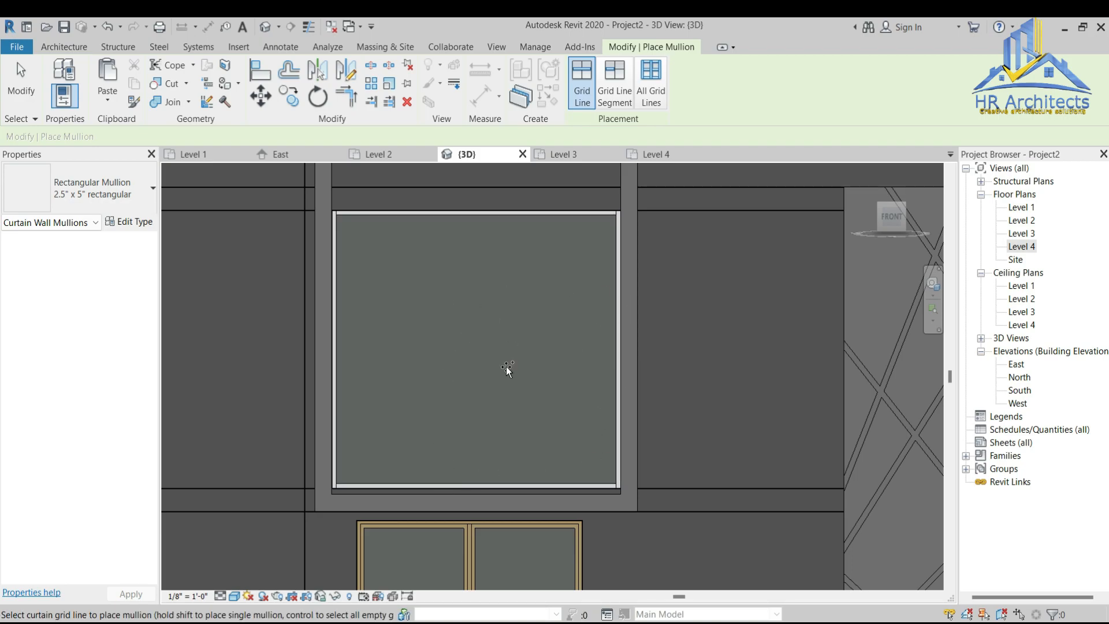
Step: Add a vertical grid line at the middle of the curtain wall and place a 2.5" x 5" rectangular mullion on it
click(63, 46)
click(390, 84)
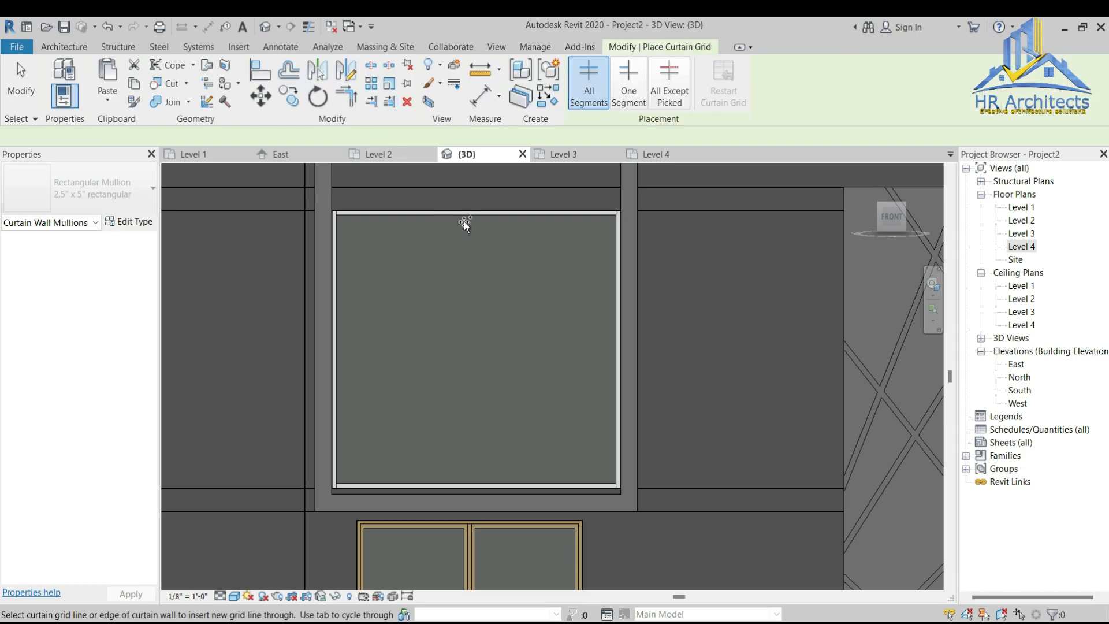
click(469, 213)
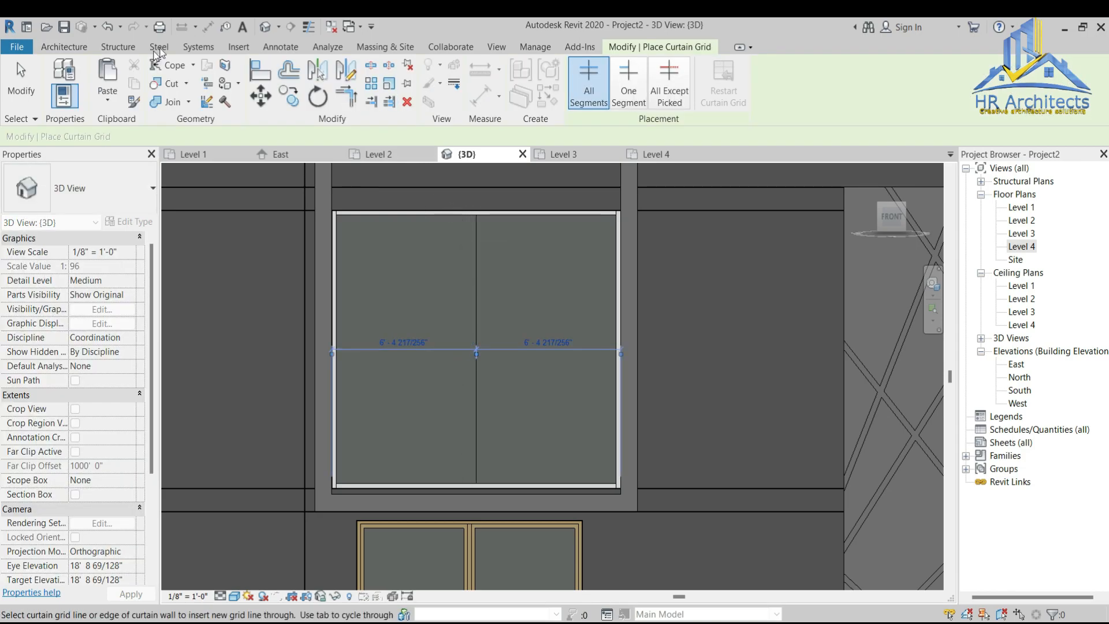
click(61, 48)
click(417, 104)
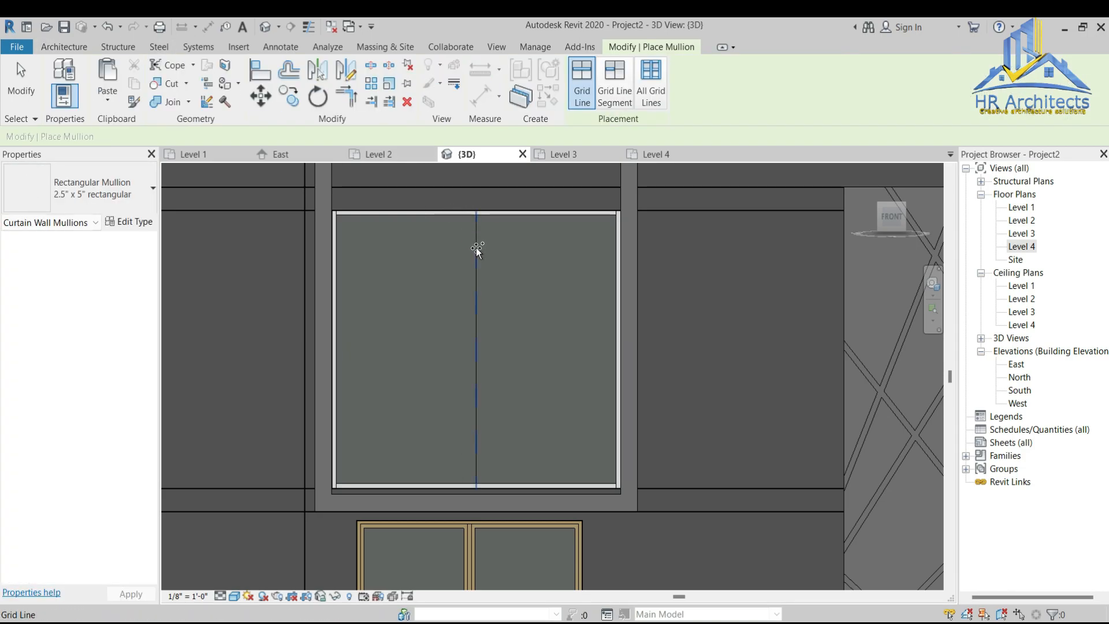
click(476, 247)
key(Escape)
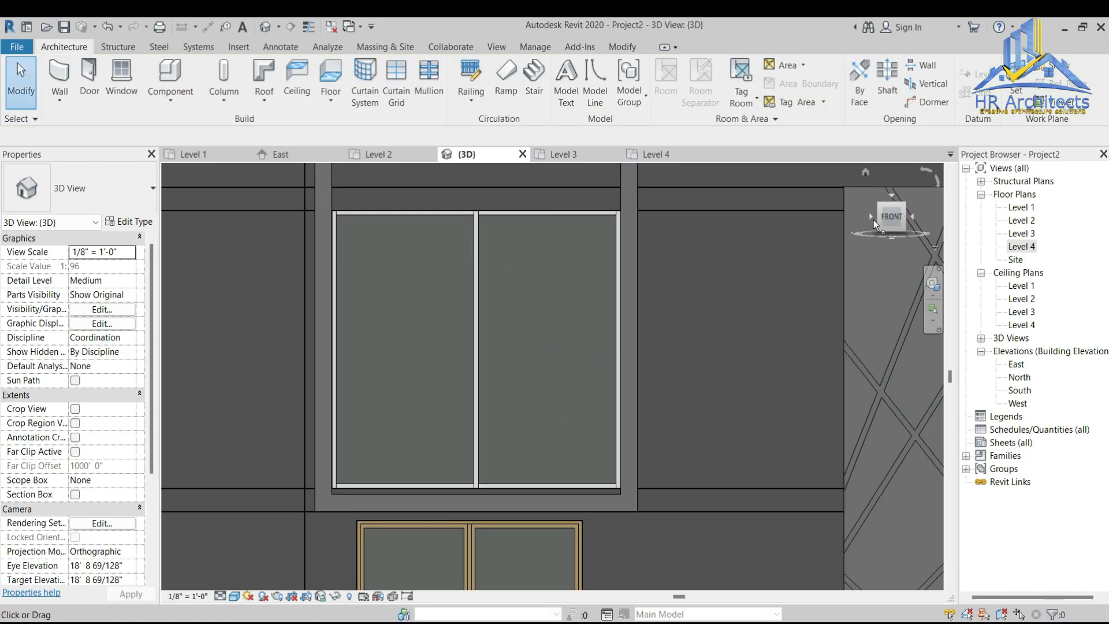
Step: Set the 3D view's visual style to Realistic, then Consistent Colors, and examine the framed window from the front corner
drag(888, 218, 768, 281)
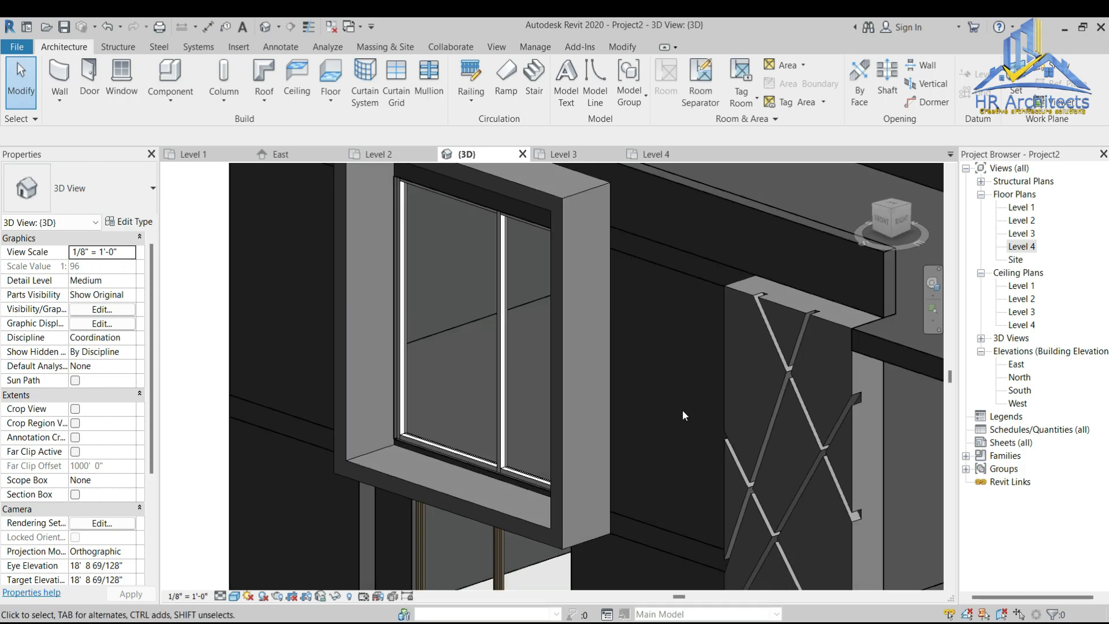
scroll(682, 411, down, 2)
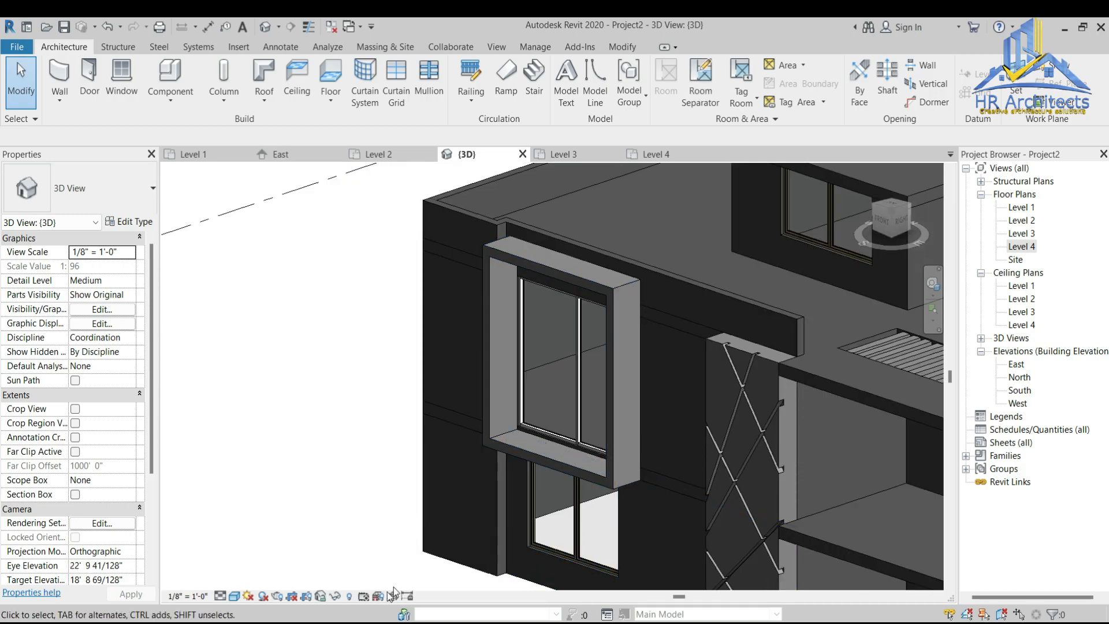
click(234, 596)
click(259, 566)
click(234, 595)
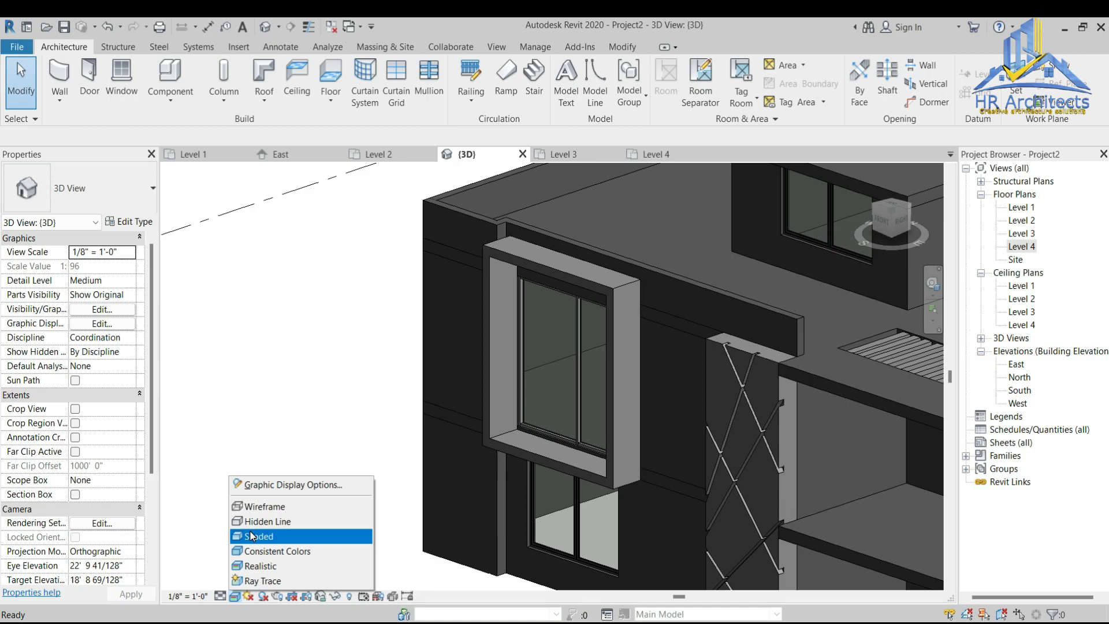
click(255, 551)
scroll(617, 369, up, 4)
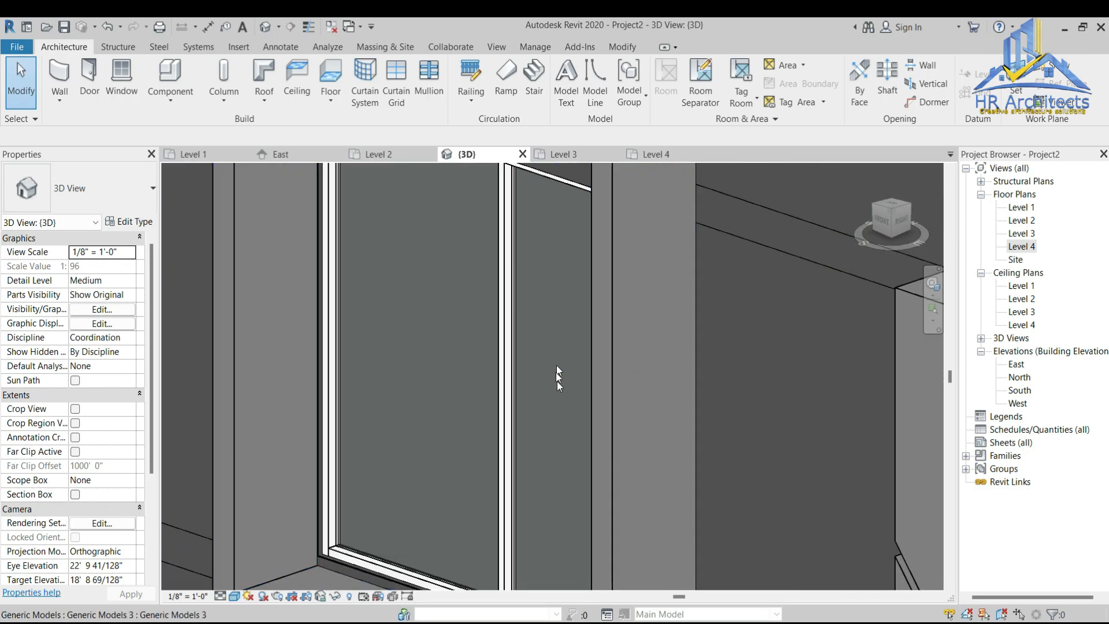
scroll(557, 371, down, 3)
scroll(872, 234, down, 3)
Step: Set the sill height of the ground-floor double casement window below the projecting frame to 8"
click(877, 231)
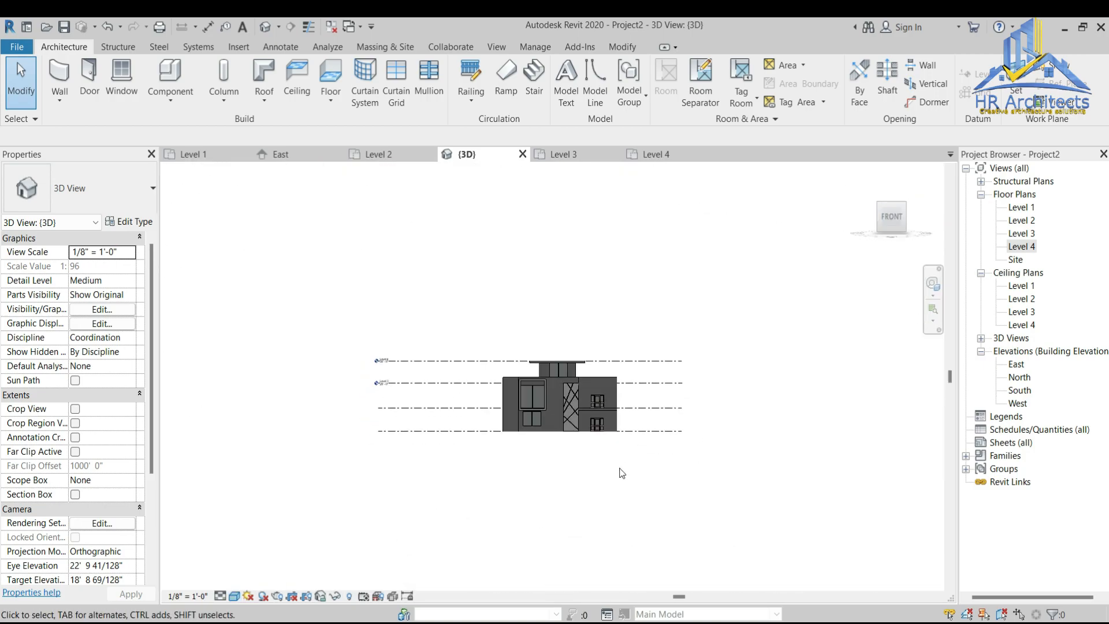
scroll(574, 376, up, 5)
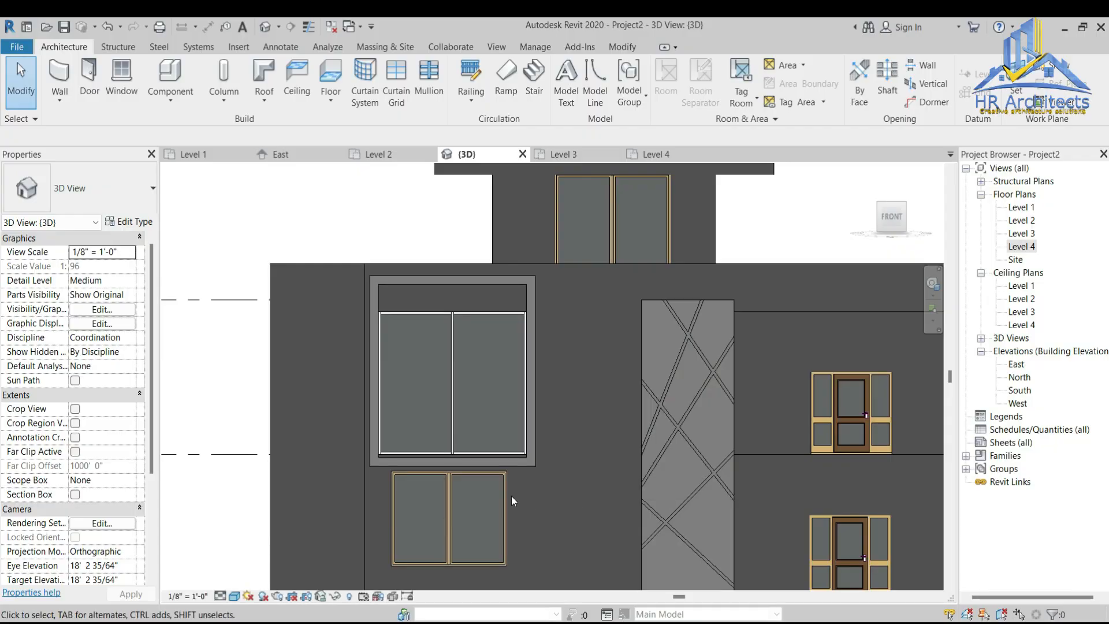
scroll(443, 483, down, 3)
scroll(447, 497, up, 3)
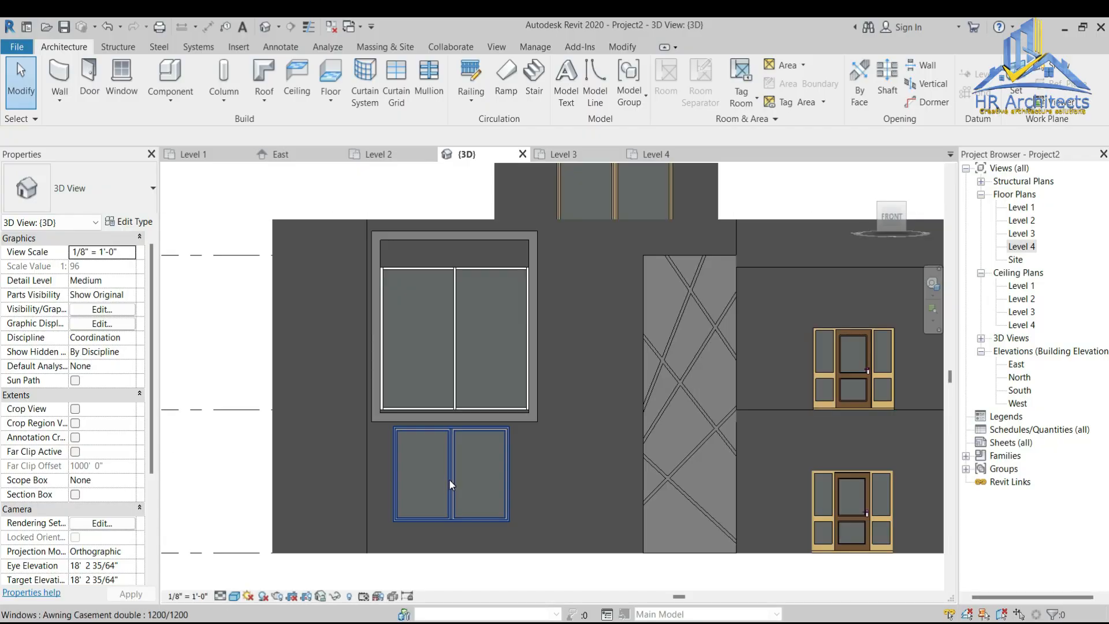
click(449, 480)
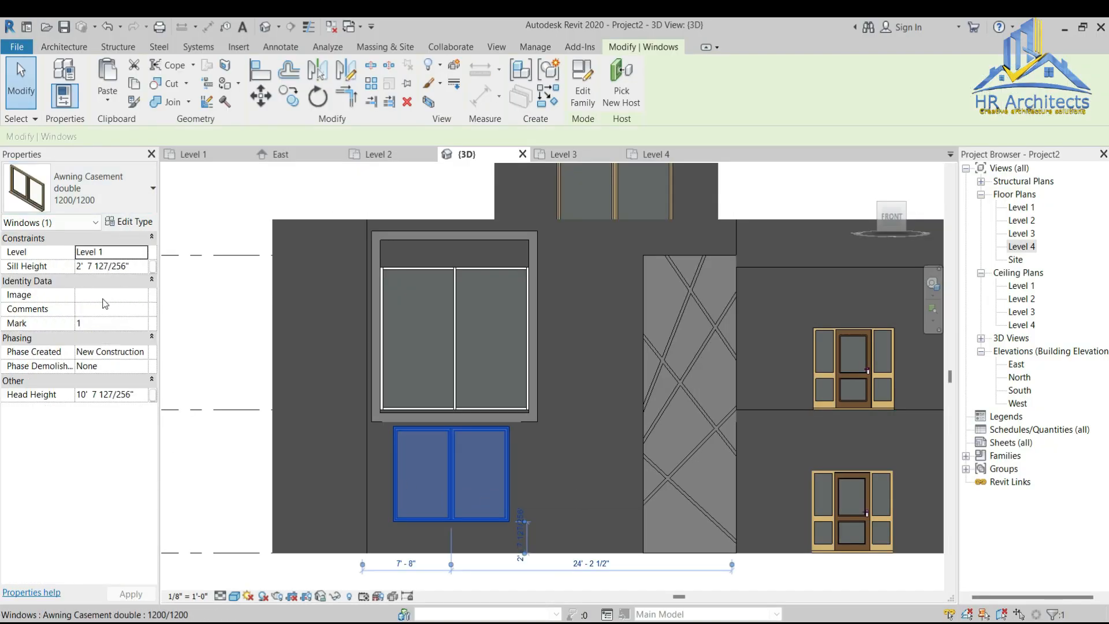
click(140, 266)
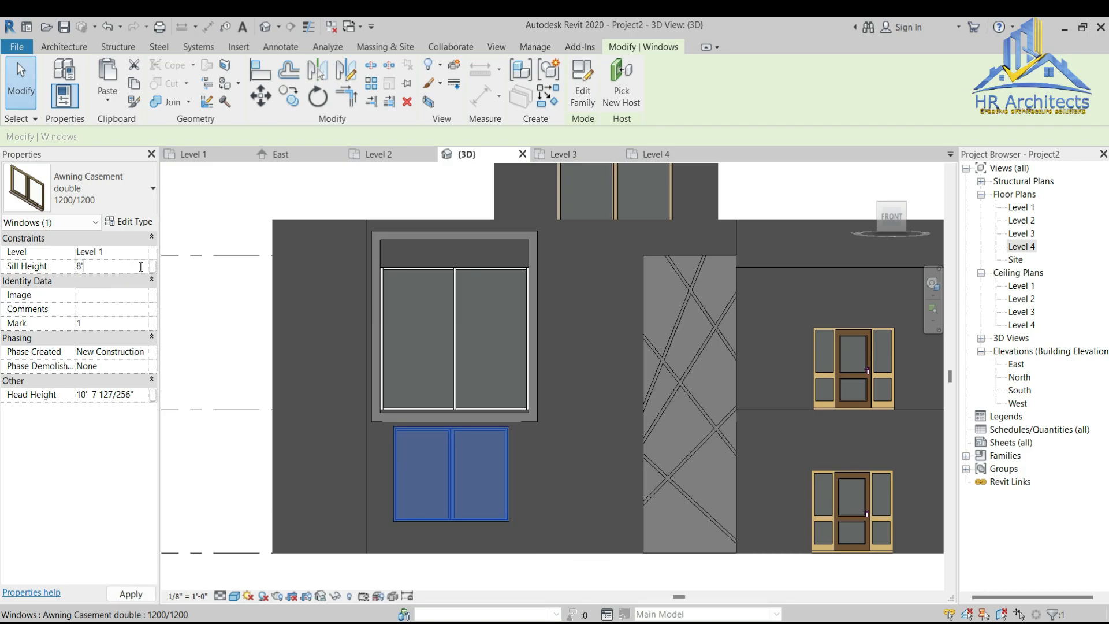
Step: Stretch the bottom member of the projecting frame downward to just above the ground-floor casement window
click(466, 416)
scroll(465, 418, up, 3)
drag(442, 439, 440, 470)
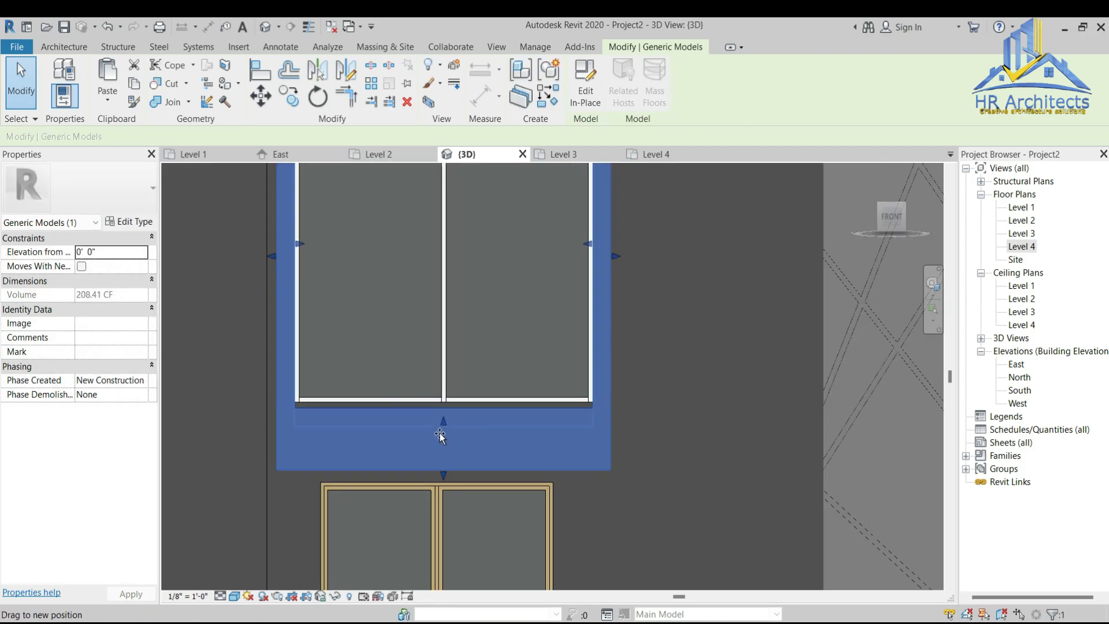
click(656, 505)
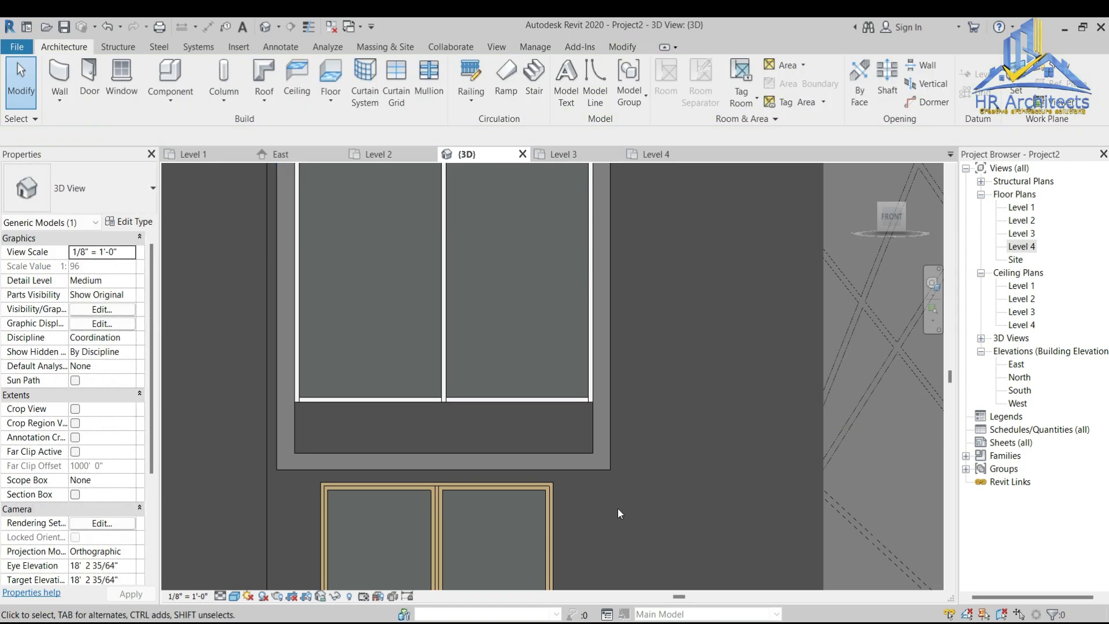
Step: View the house from its front corner and set the 3D view's visual style to Shaded
scroll(529, 448, down, 3)
click(905, 202)
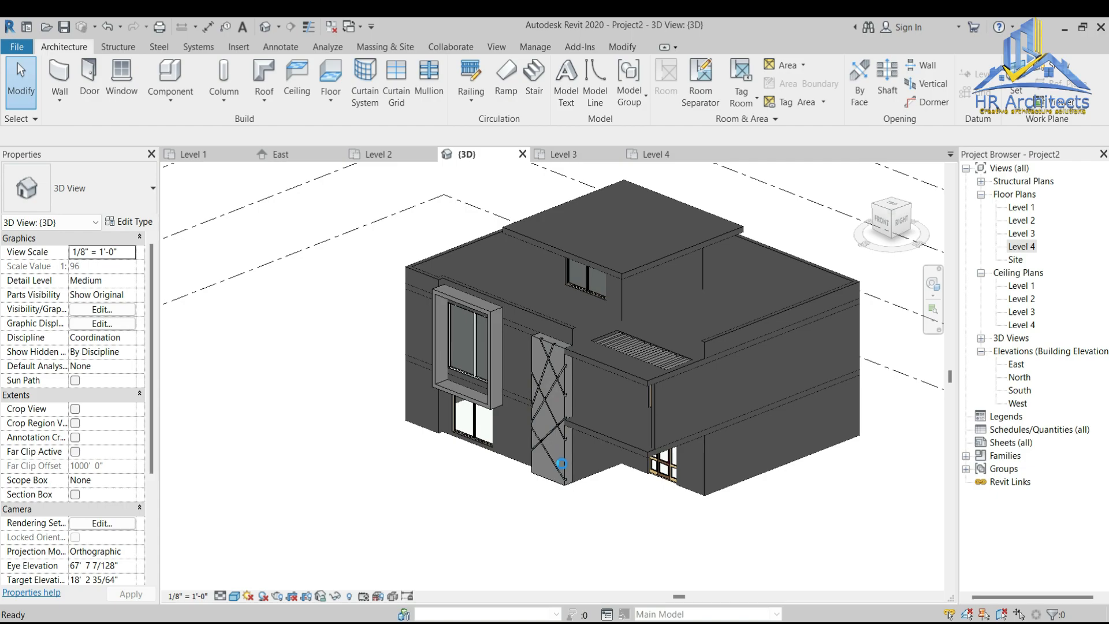
scroll(588, 344, up, 1)
scroll(588, 345, up, 2)
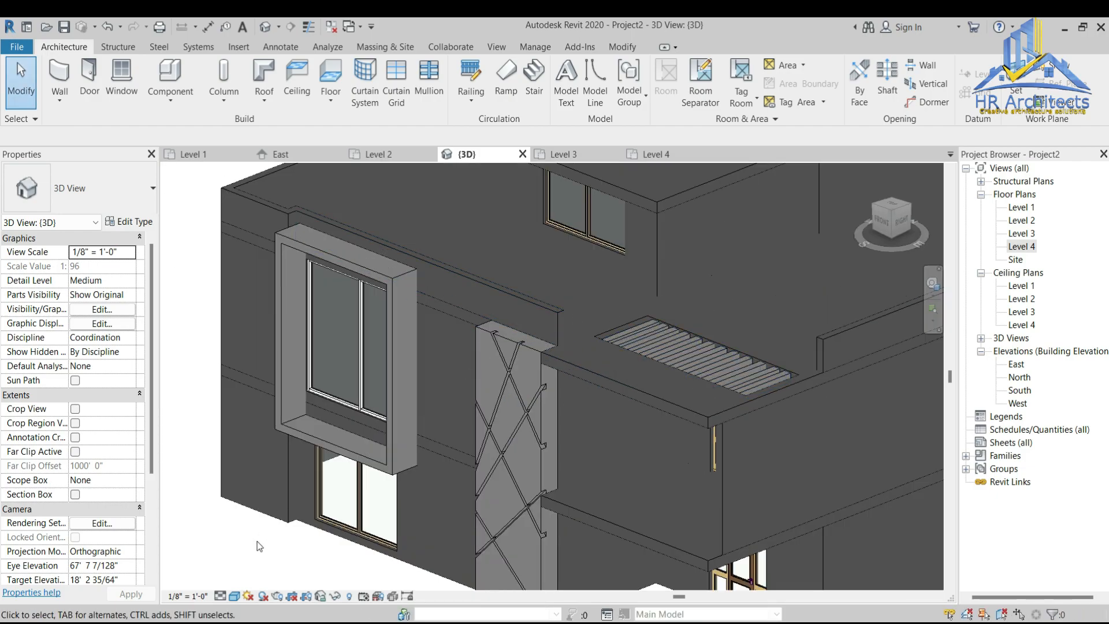
click(235, 595)
click(240, 536)
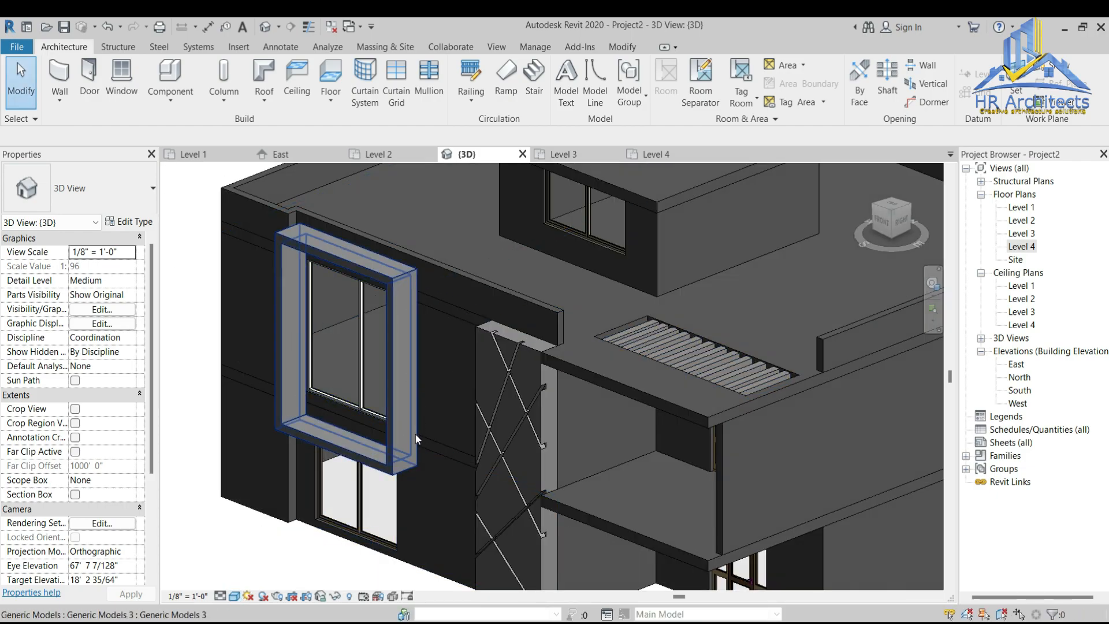
Step: Examine the front facade and the short 9" wall beside the framed window in the 3D, Level 1 and Level 2 views
scroll(486, 376, down, 3)
click(882, 220)
scroll(561, 364, up, 5)
scroll(597, 371, up, 2)
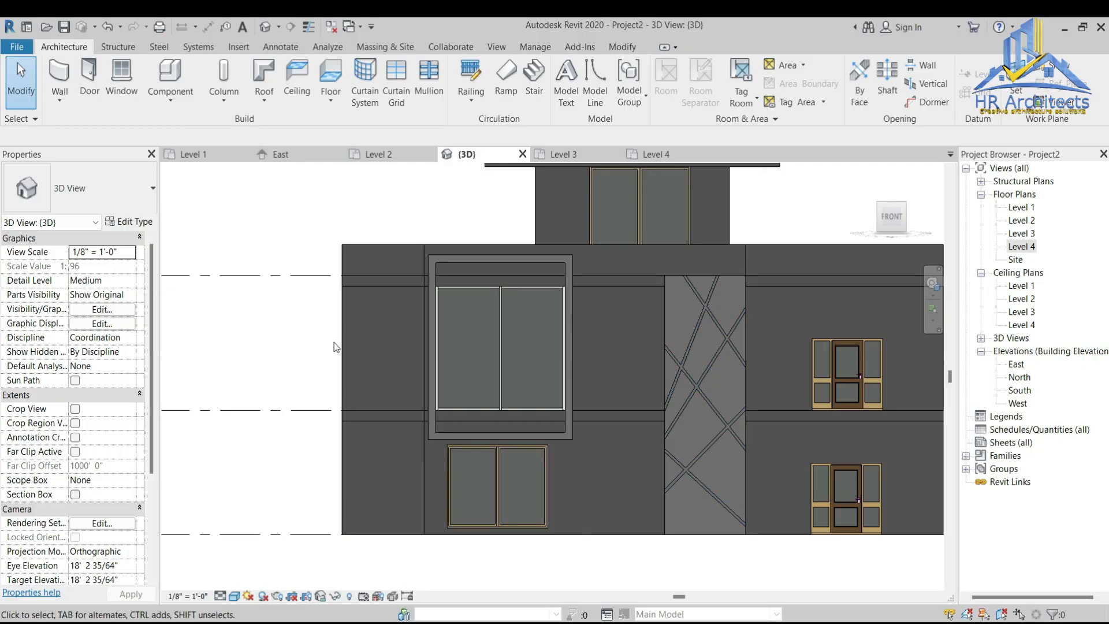
scroll(345, 289, up, 2)
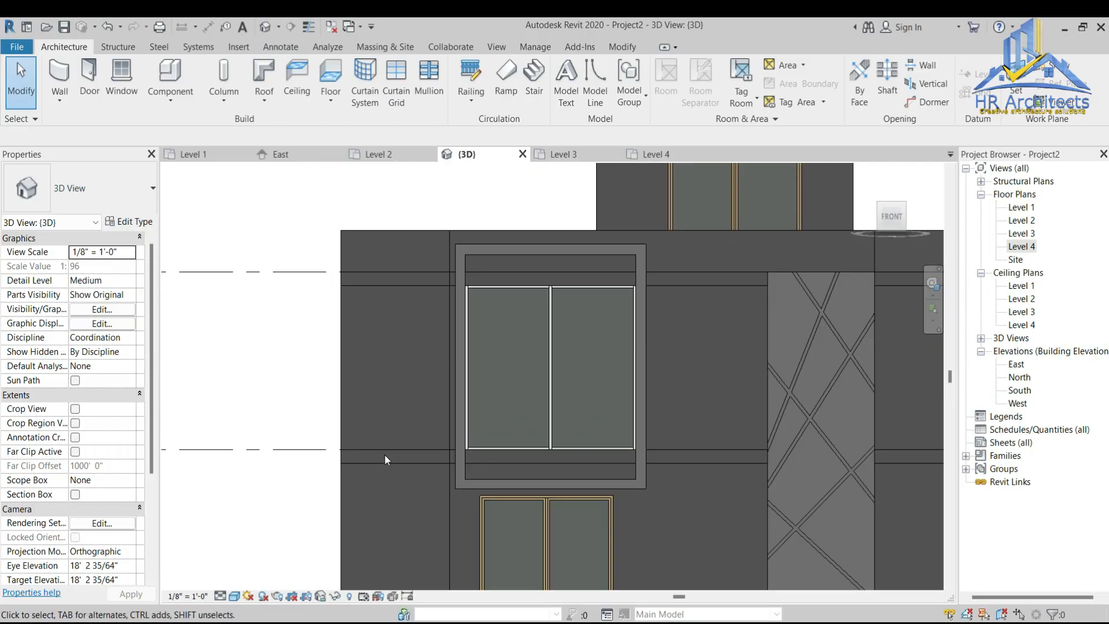
scroll(372, 321, down, 2)
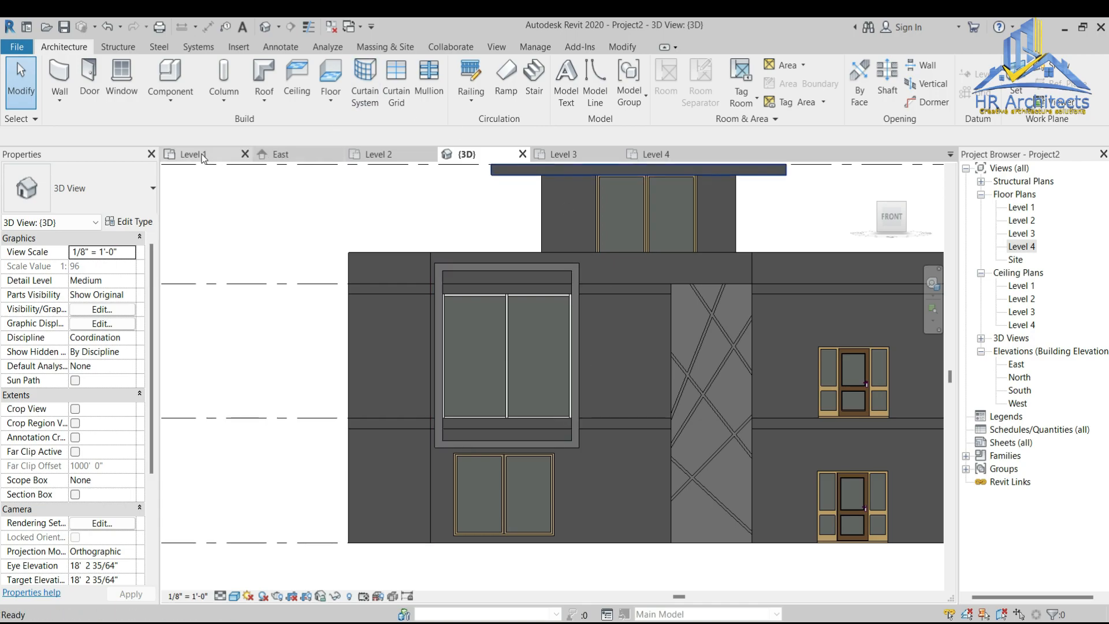
click(196, 154)
scroll(353, 498, up, 3)
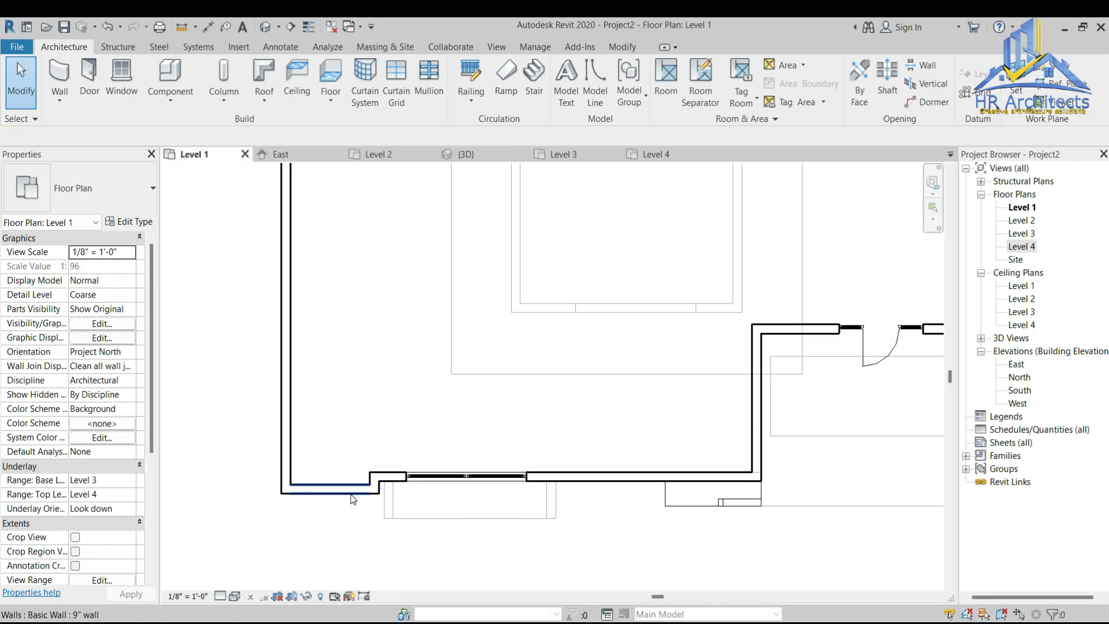
click(353, 498)
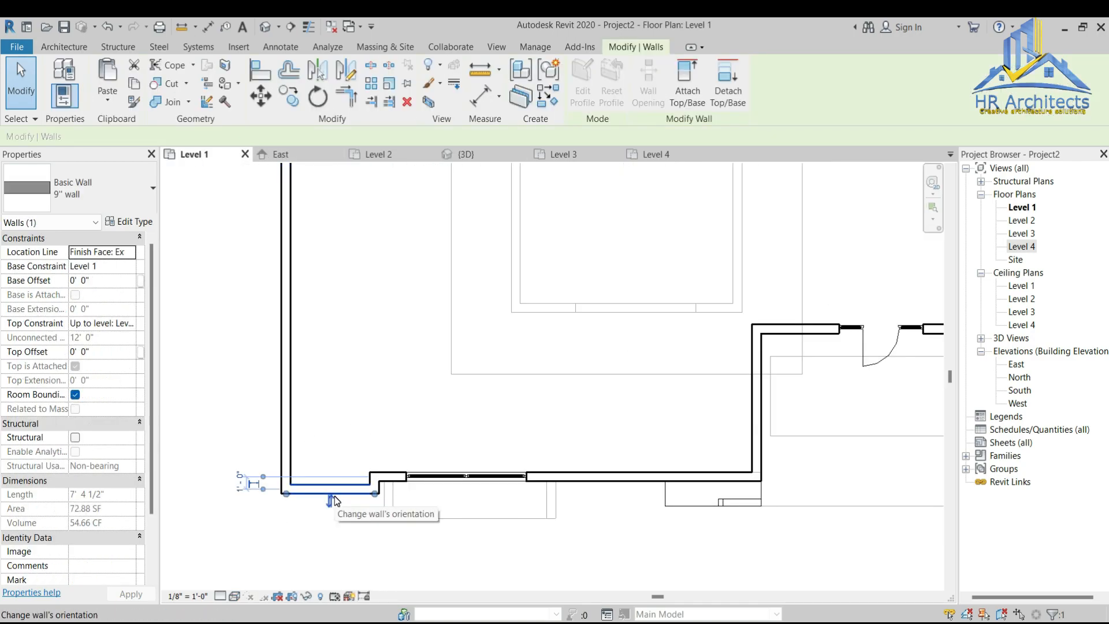
click(379, 155)
click(271, 415)
key(Escape)
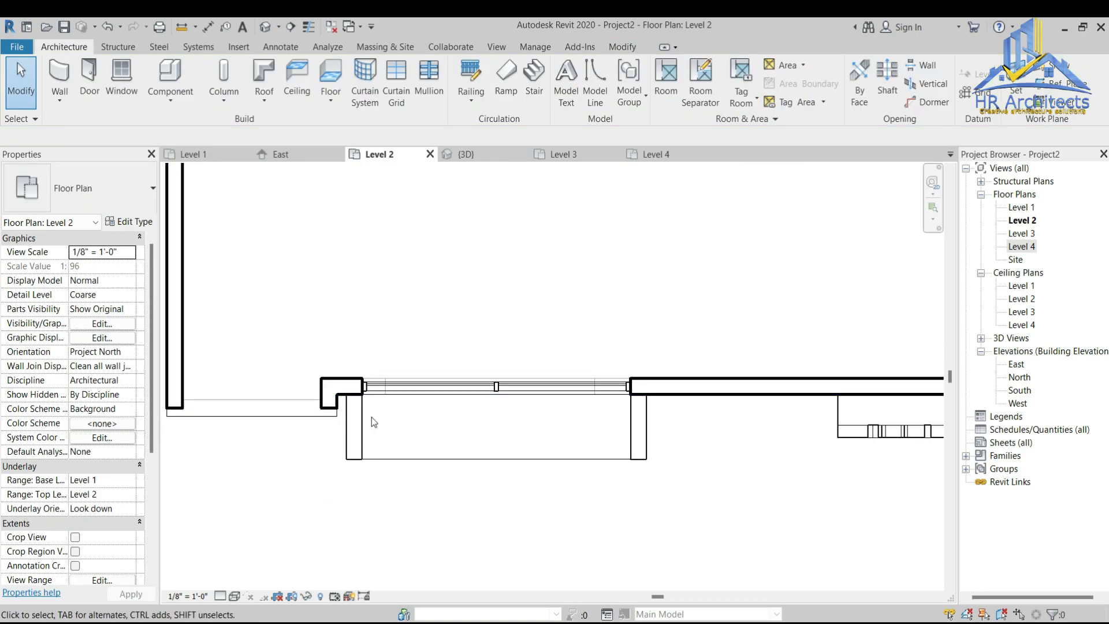
Step: Try to extend the short front corner wall upward by setting its top constraint to Level 3, then Level 4
click(223, 160)
click(347, 494)
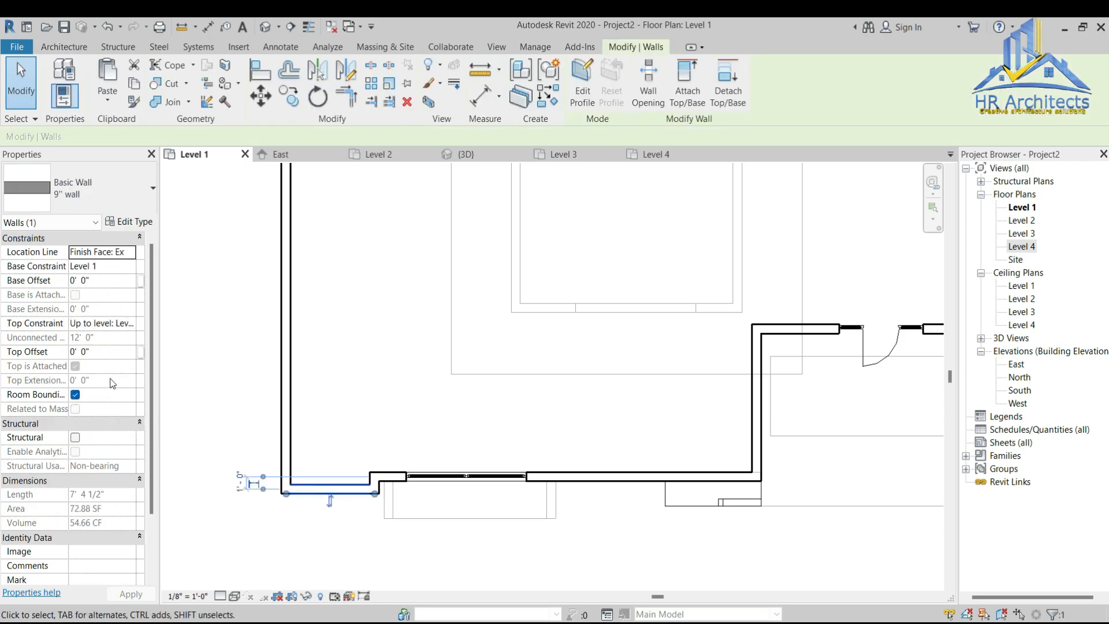
click(133, 325)
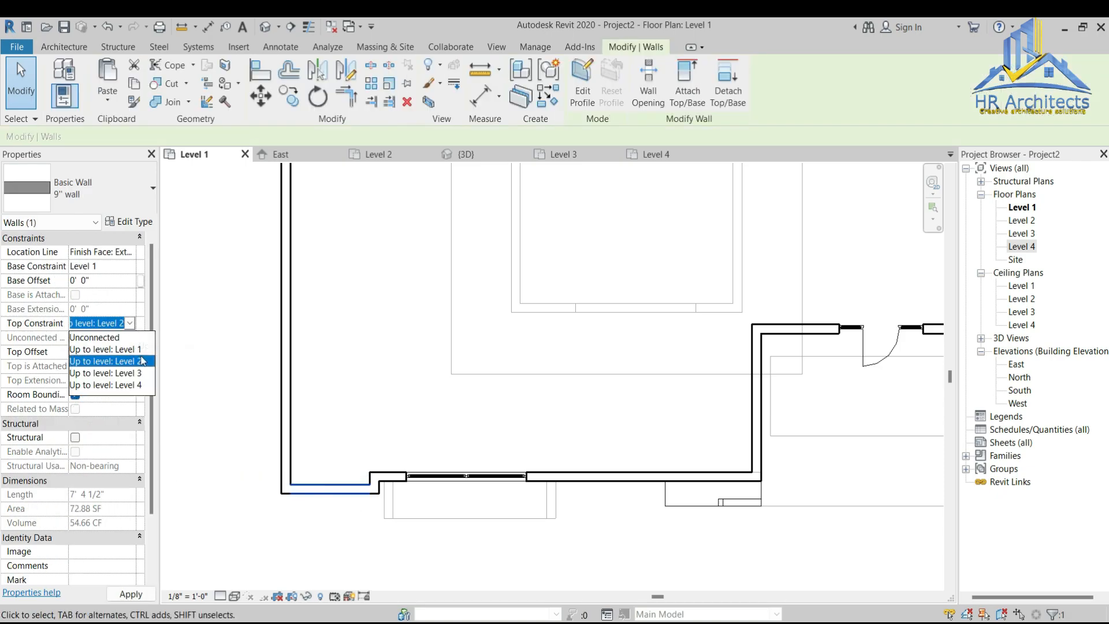
click(126, 374)
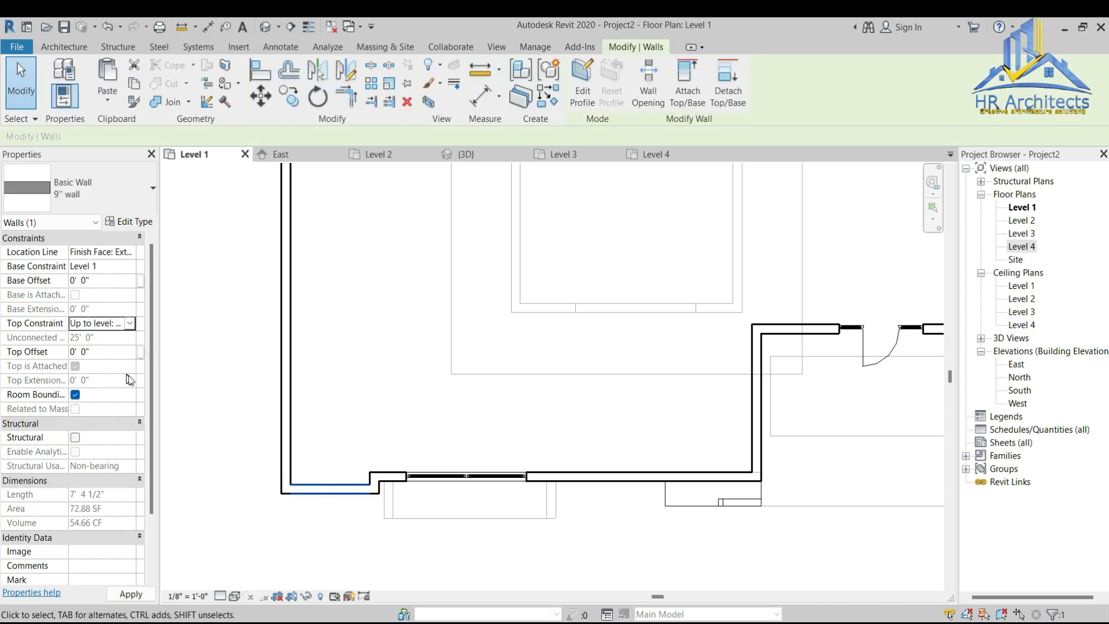
click(134, 594)
click(457, 156)
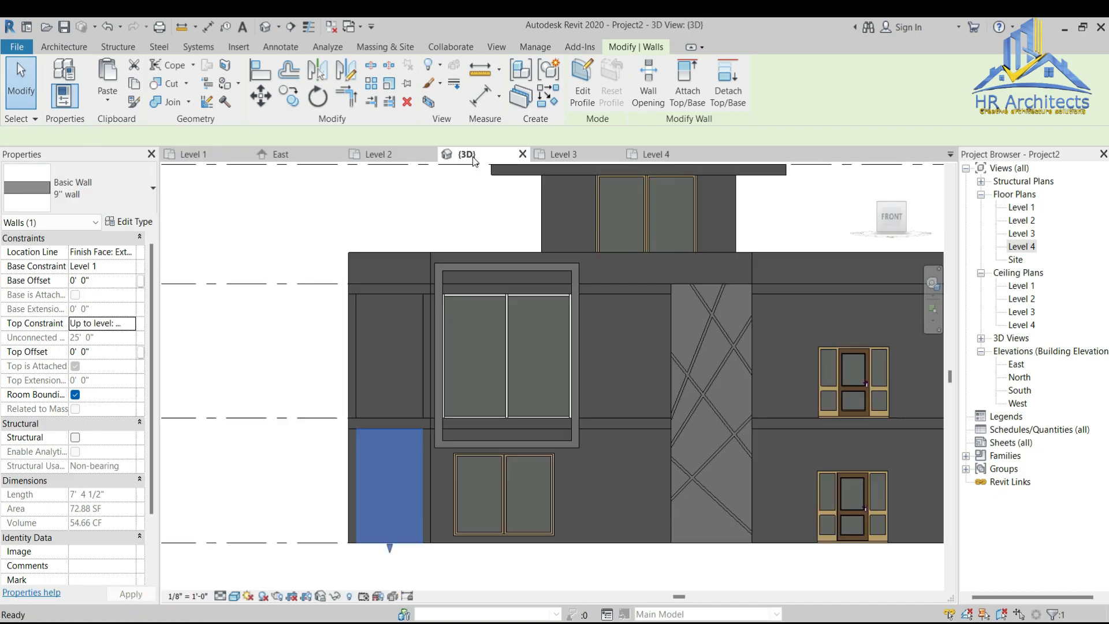
click(123, 324)
click(109, 386)
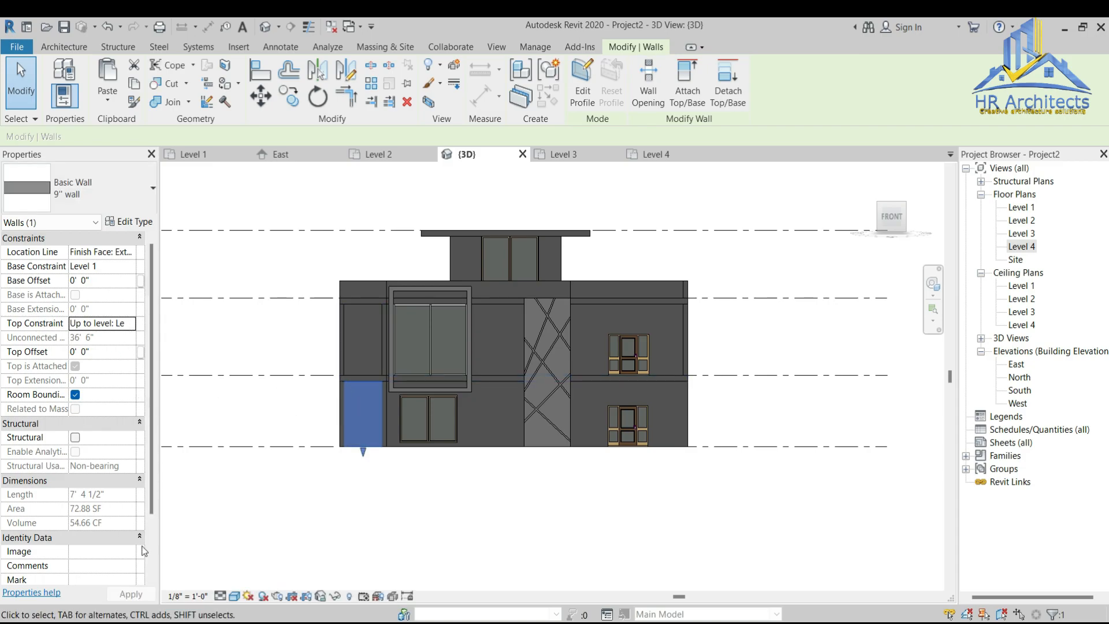
Step: Turn off room bounding for the short front corner wall, reapply its Level 4 top constraint and check it in 3D
click(209, 154)
scroll(323, 496, up, 2)
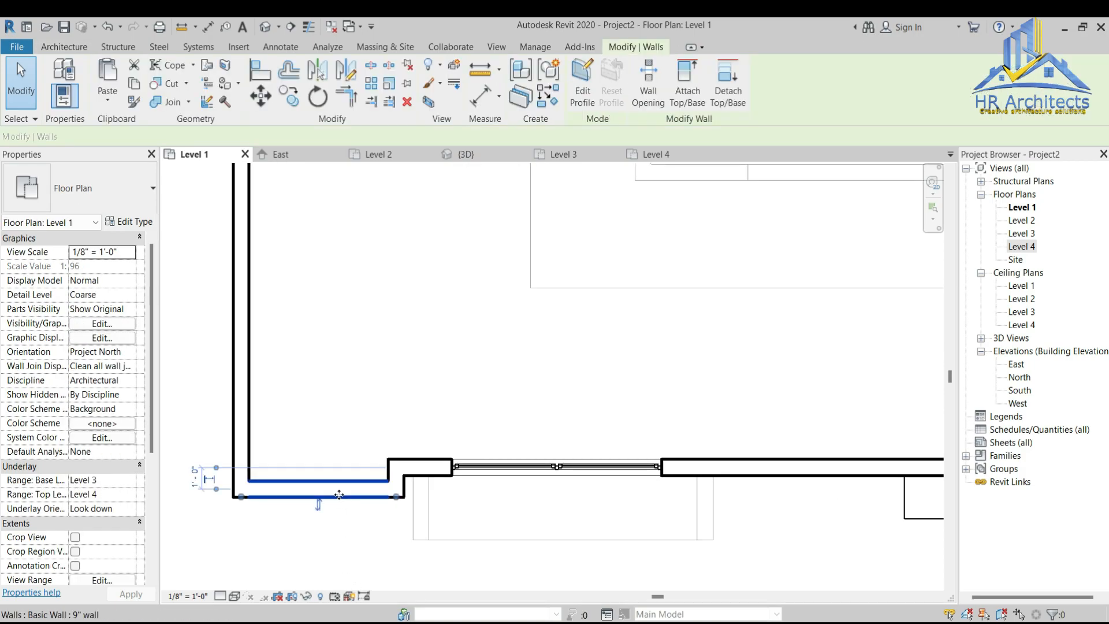
click(98, 323)
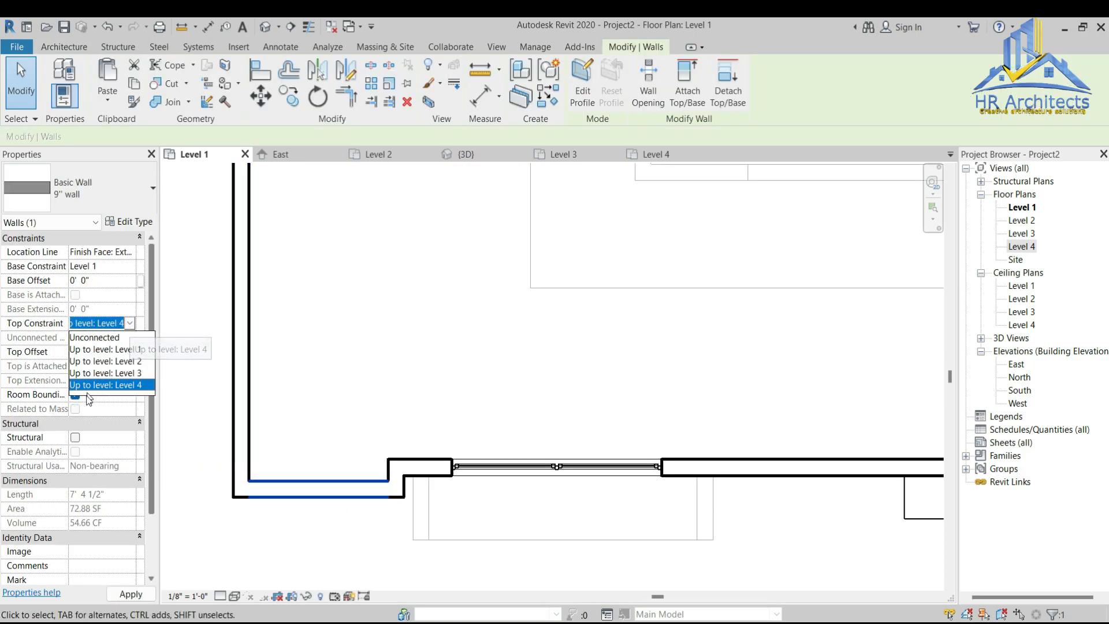
click(73, 395)
click(130, 328)
click(121, 388)
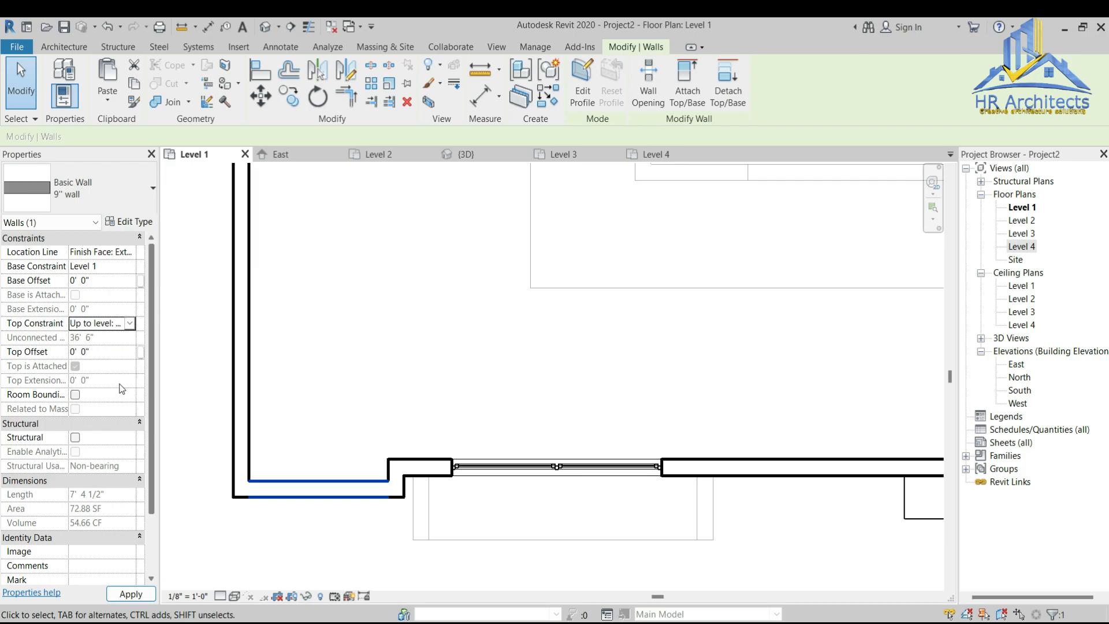
click(131, 594)
click(312, 513)
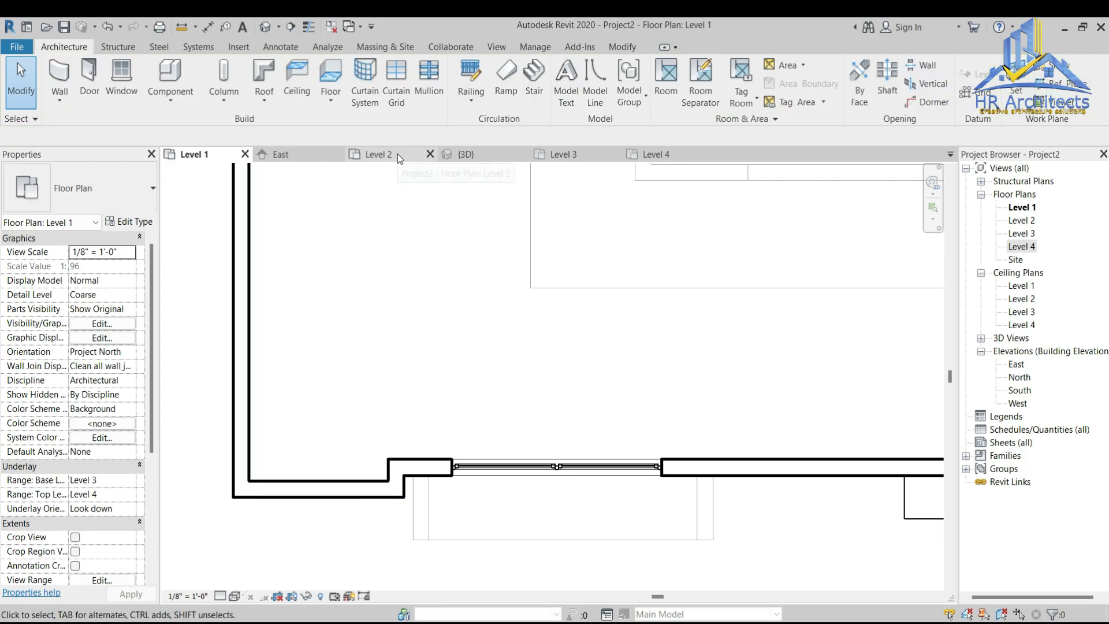
click(461, 154)
scroll(383, 383, up, 3)
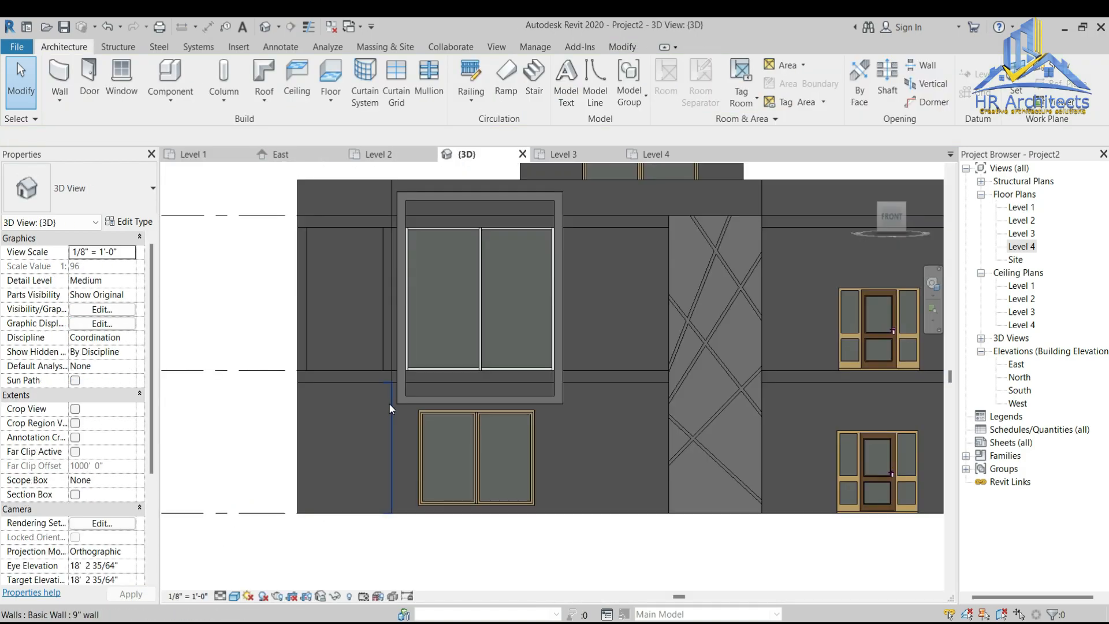
Step: Select the short front corner wall, check it in the 3D view, and delete it from the Level 1 plan
click(202, 153)
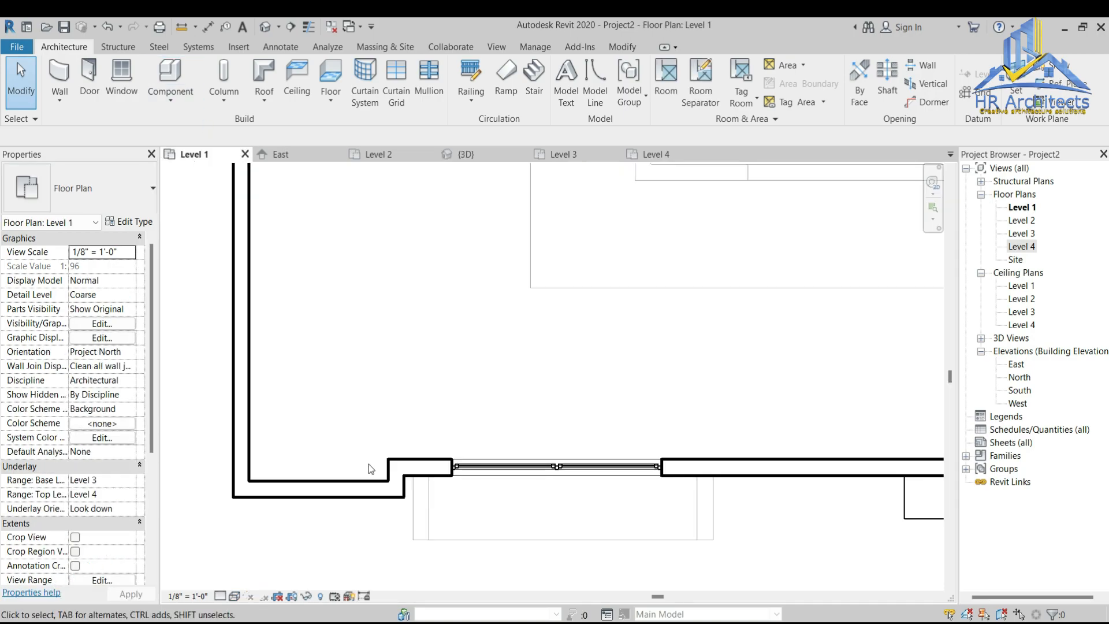
click(335, 485)
click(461, 154)
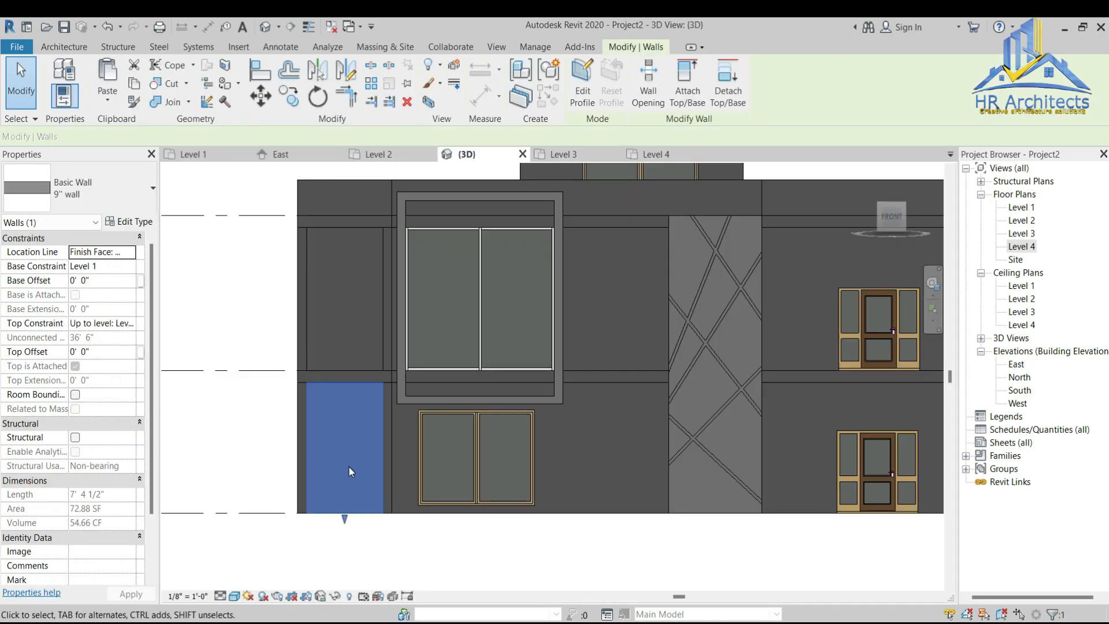
scroll(349, 468, up, 3)
click(194, 154)
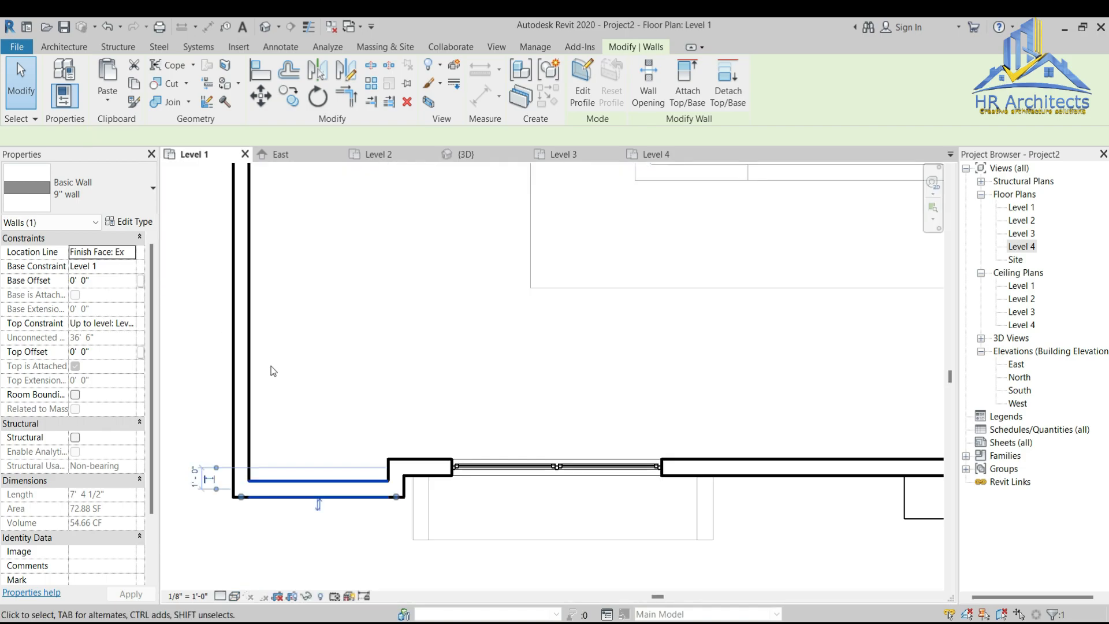
key(Delete)
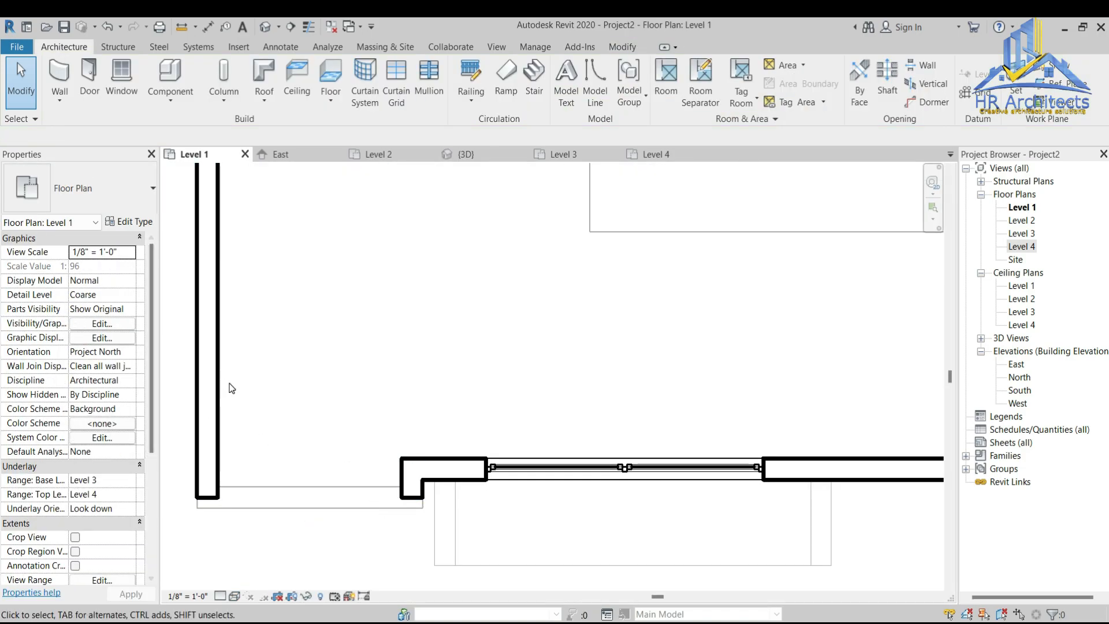
Step: Set up a new 9" basic wall based on Level 1 with its top constraint up to Level 4
click(60, 73)
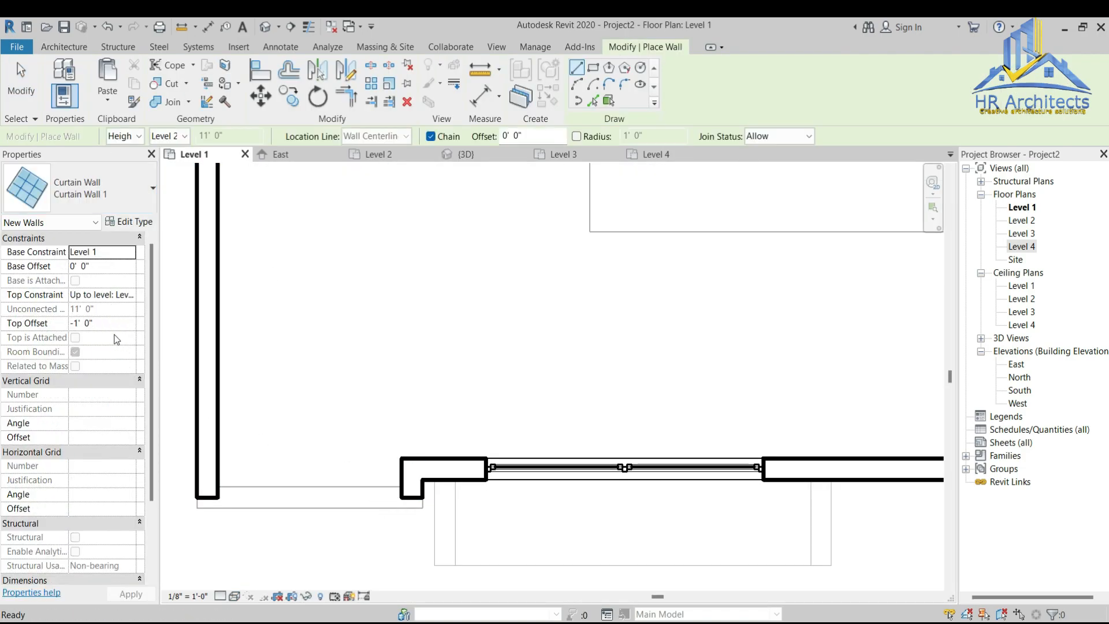
click(133, 294)
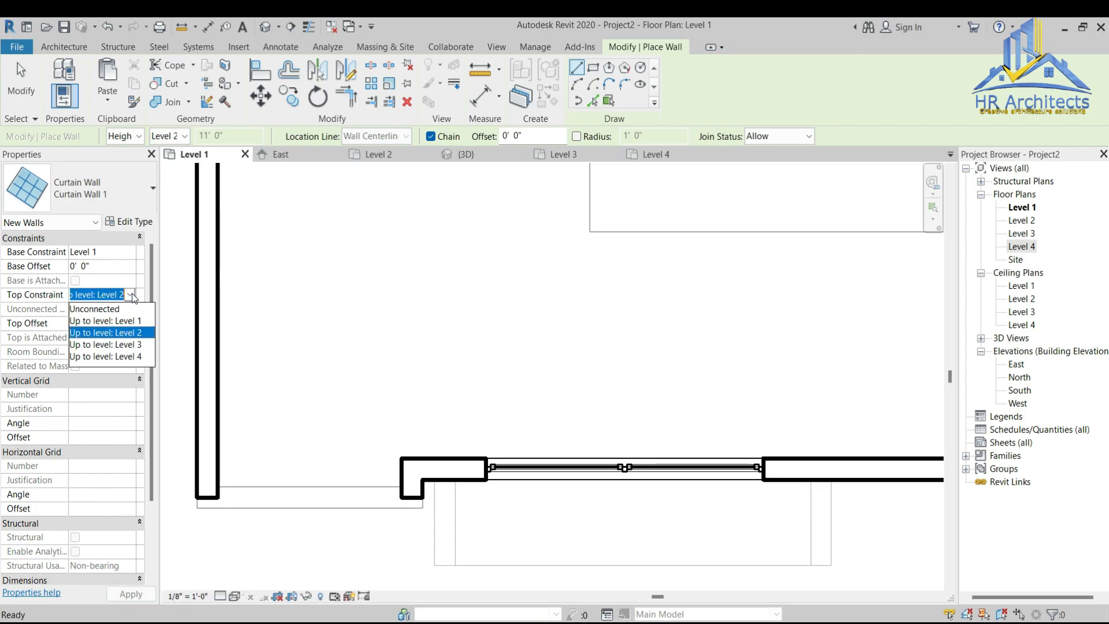
click(122, 358)
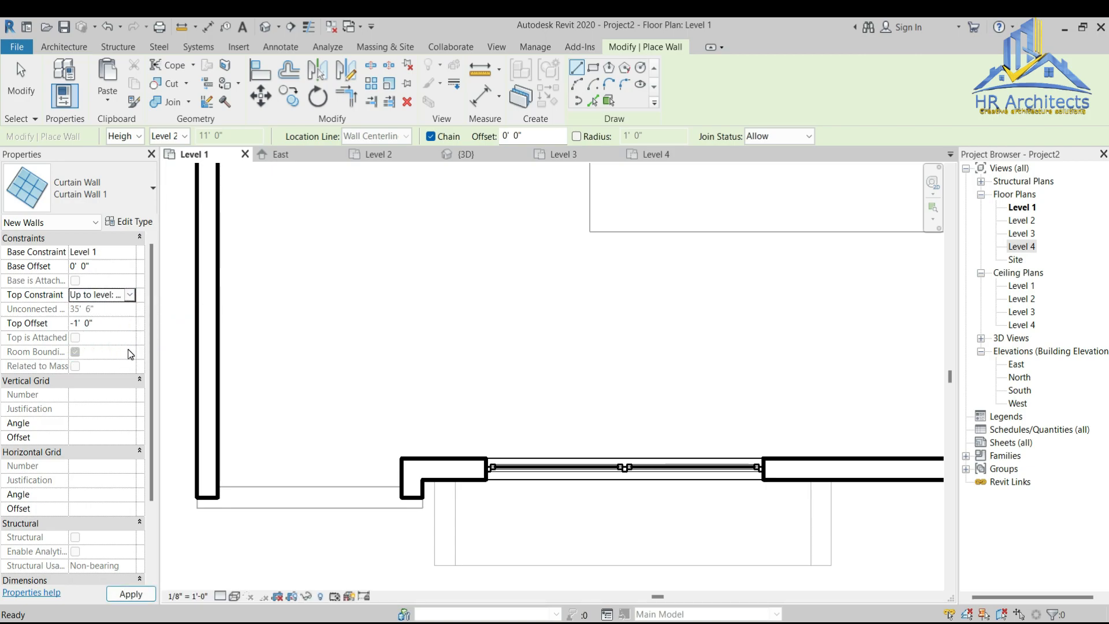
click(198, 496)
key(Escape)
click(81, 188)
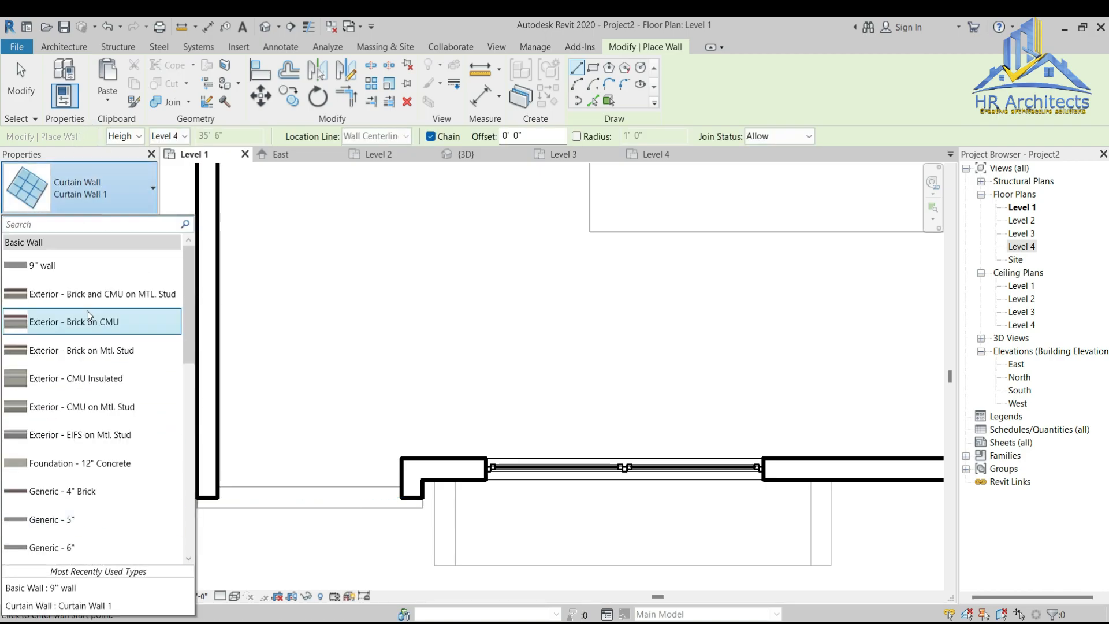
click(43, 265)
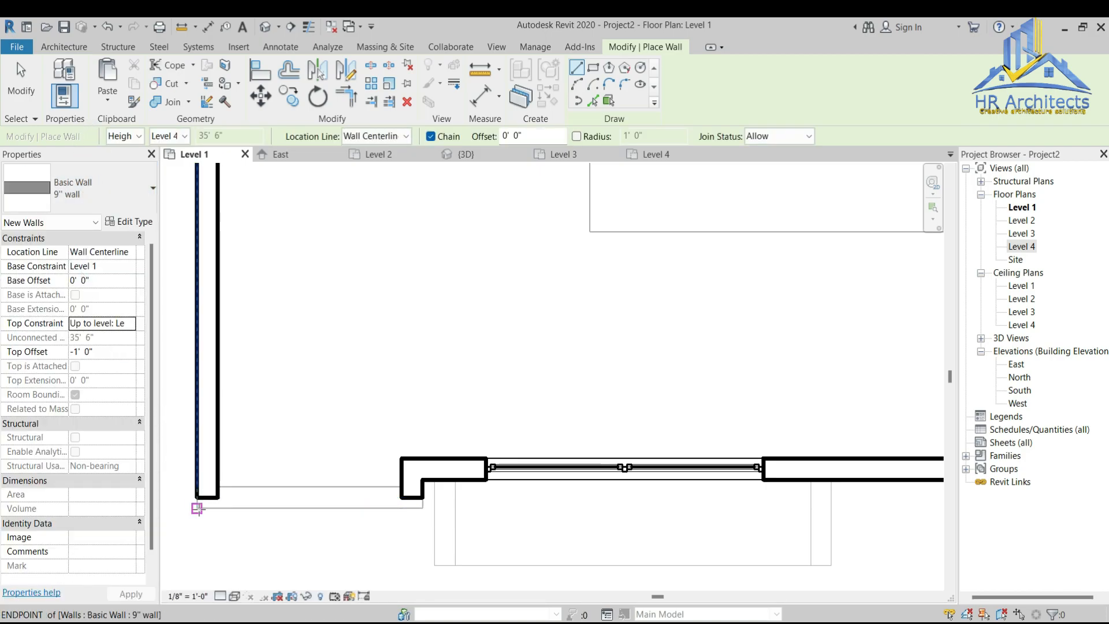
Step: Draw the wall across the front corner gap, 8' 1 1/2" long, using Finish Face: Exterior as the location line
click(197, 509)
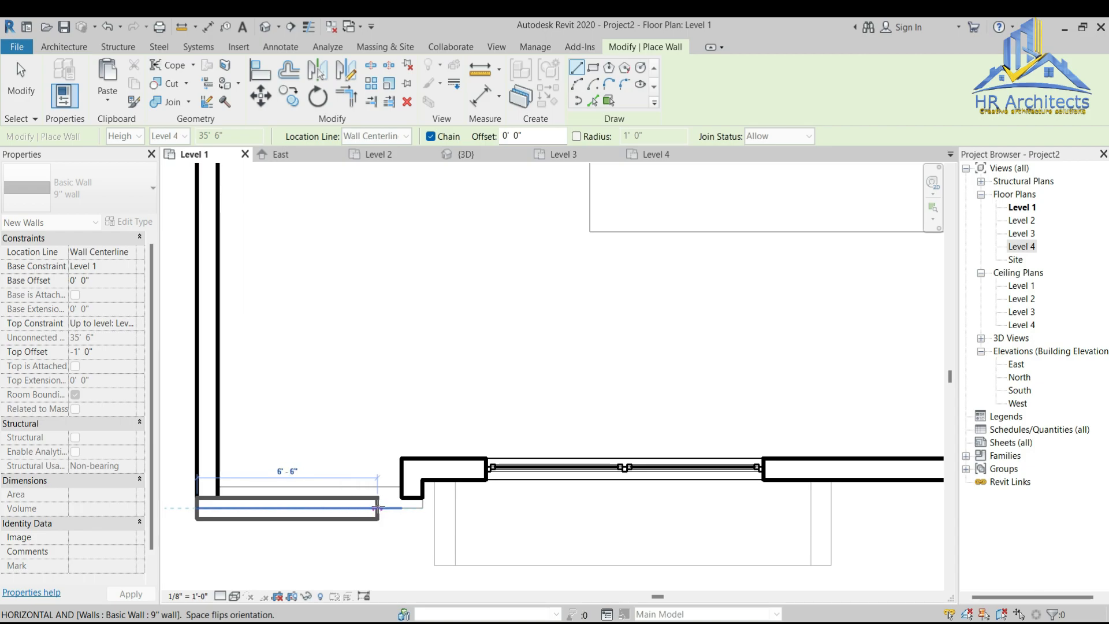
key(Escape)
click(369, 137)
click(370, 175)
click(196, 507)
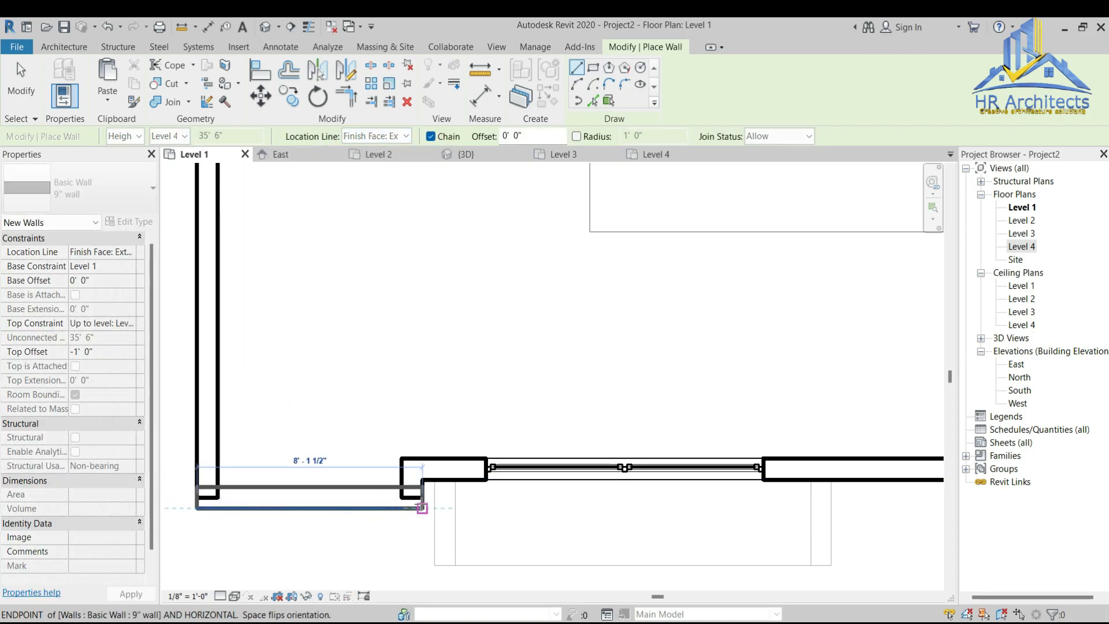
click(421, 506)
key(Escape)
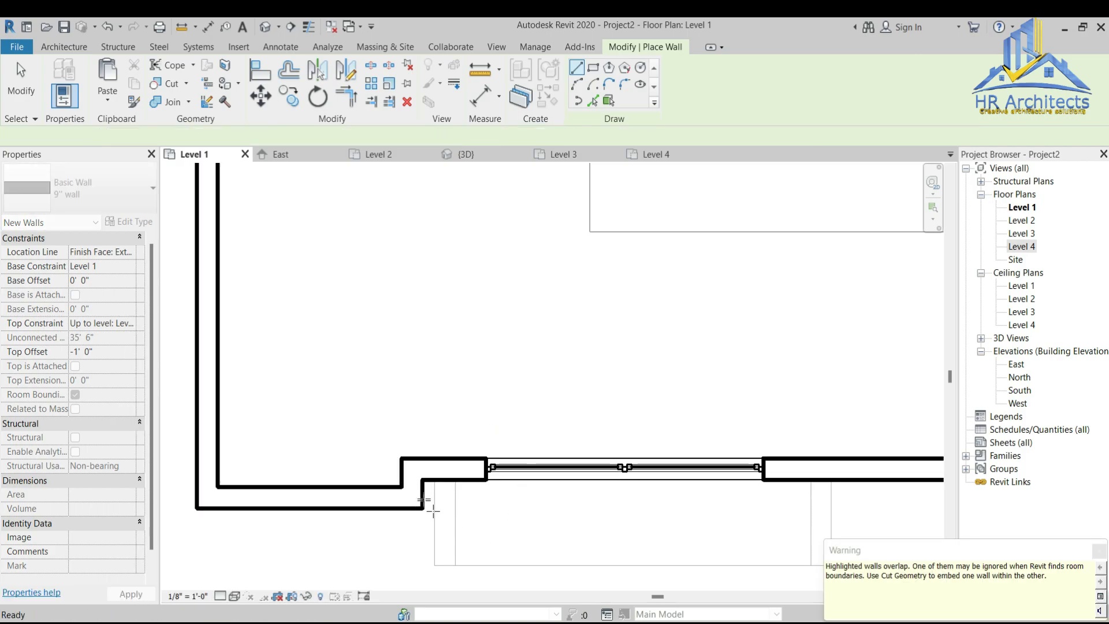
Step: Examine the new front corner wall in the 3D view, from an angle and straight from the front
click(462, 154)
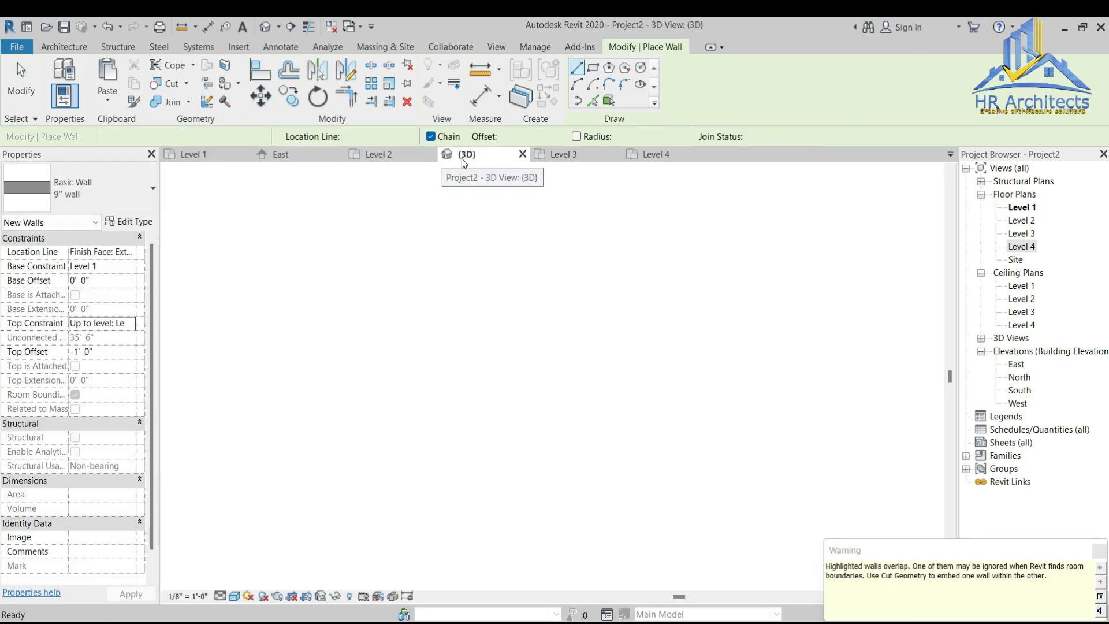
shift+middle_drag(387, 387, 511, 394)
scroll(510, 394, down, 3)
scroll(425, 265, up, 4)
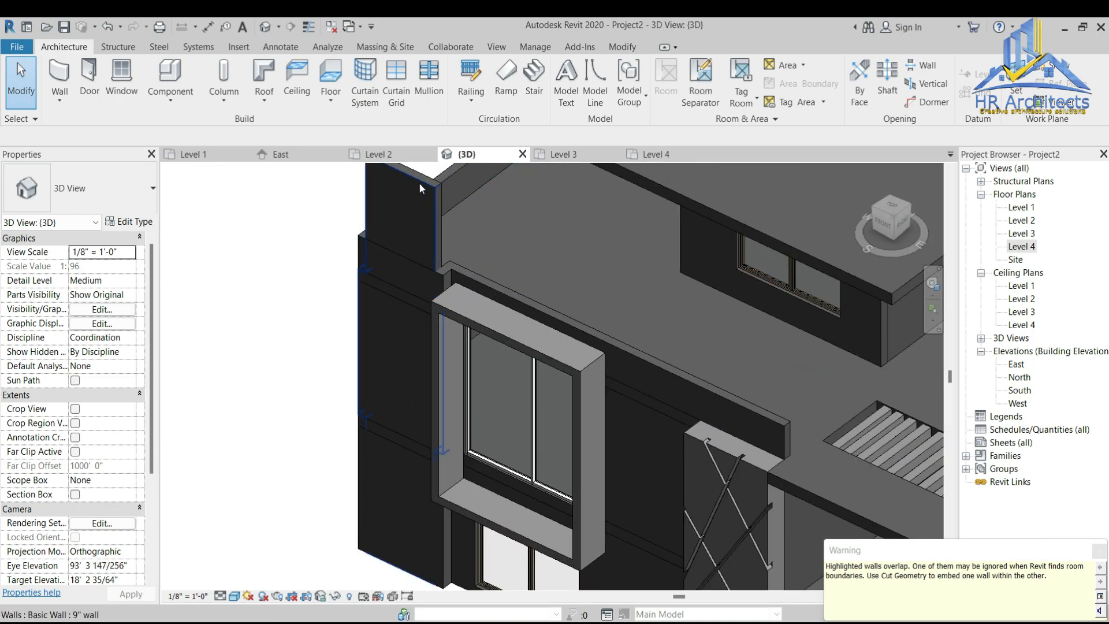
click(420, 185)
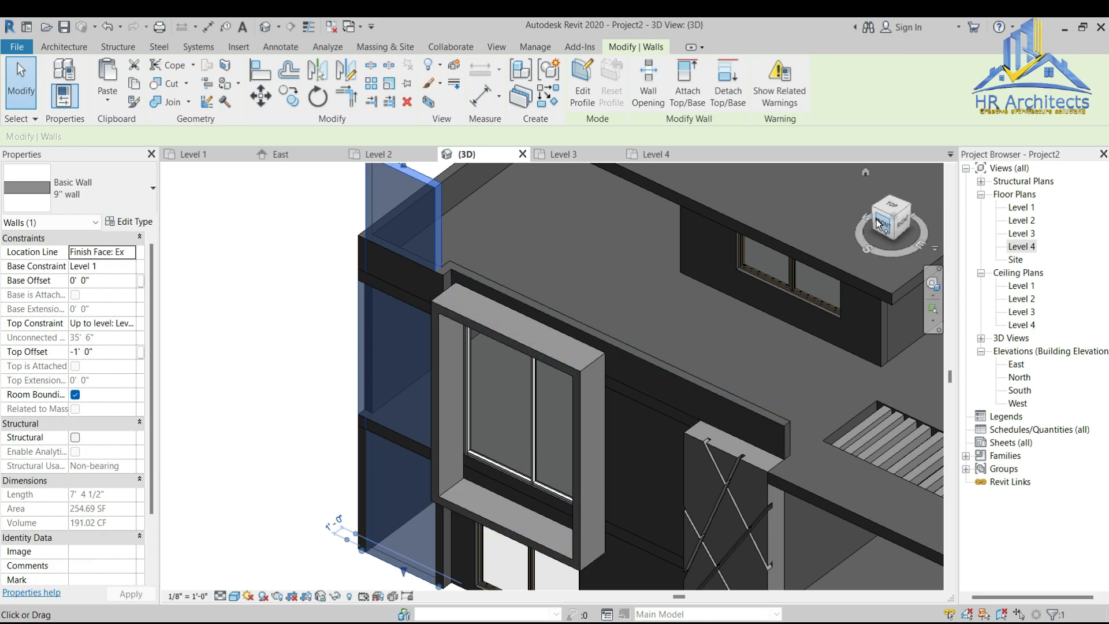
scroll(577, 414, up, 5)
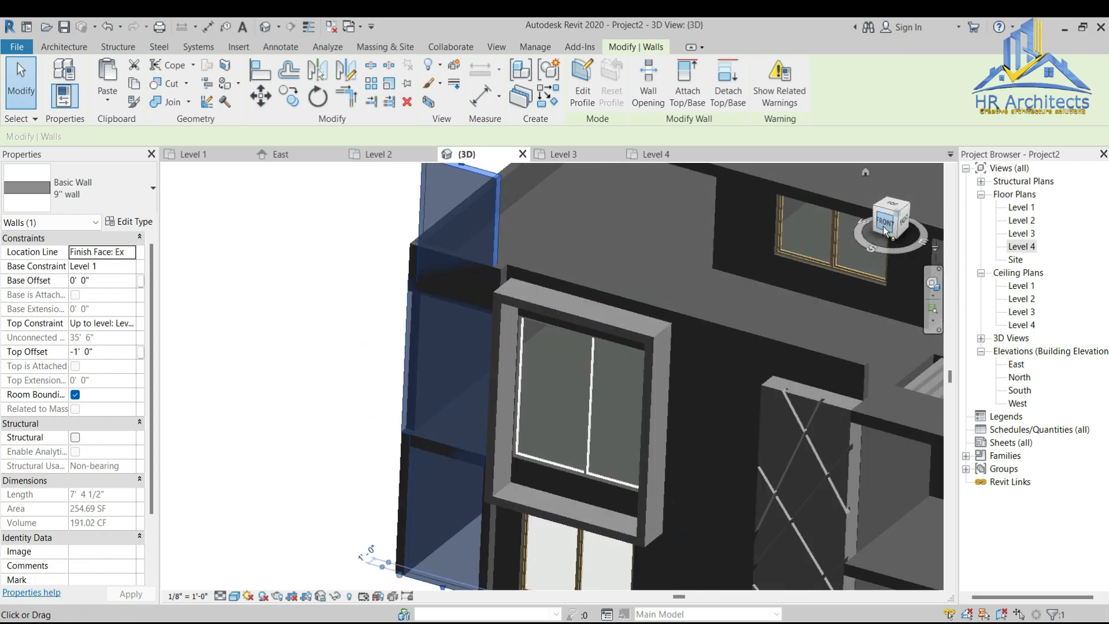
scroll(153, 506, down, 1)
scroll(242, 501, down, 1)
scroll(538, 388, down, 2)
scroll(542, 331, up, 3)
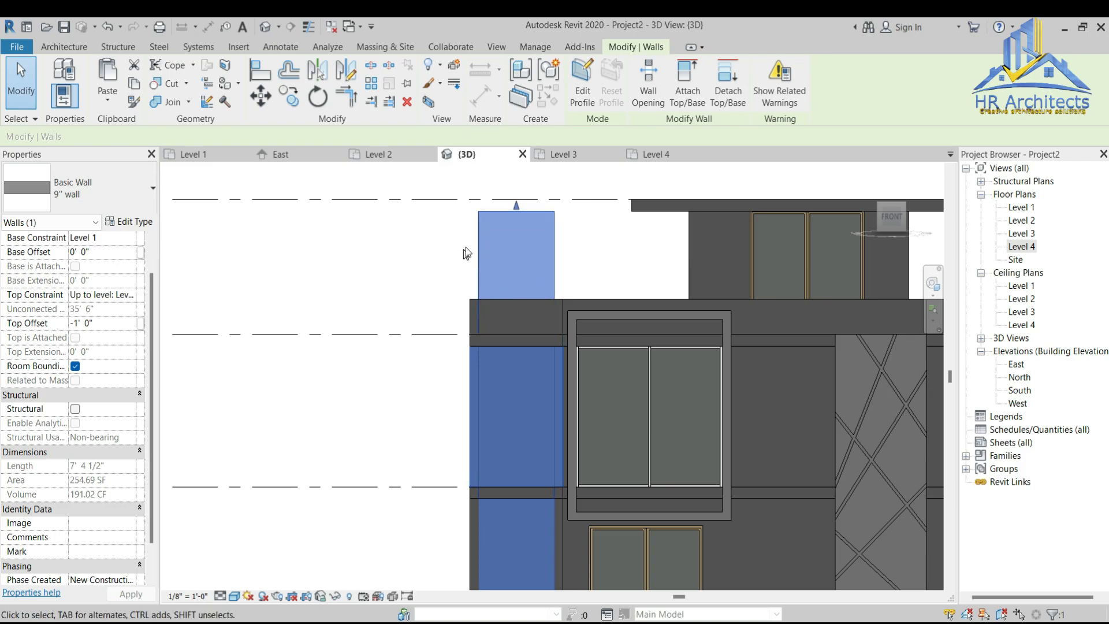
Step: Turn off room bounding for the long side wall that meets the front corner wall in the Level 1 plan
click(193, 154)
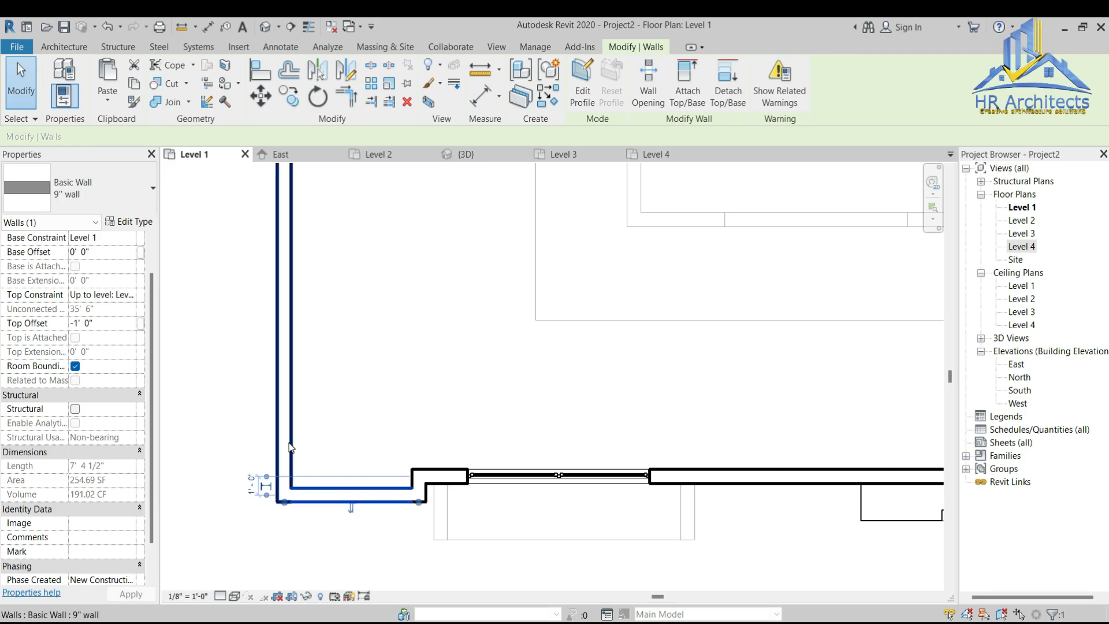
scroll(284, 498, up, 5)
drag(283, 497, 269, 478)
click(74, 394)
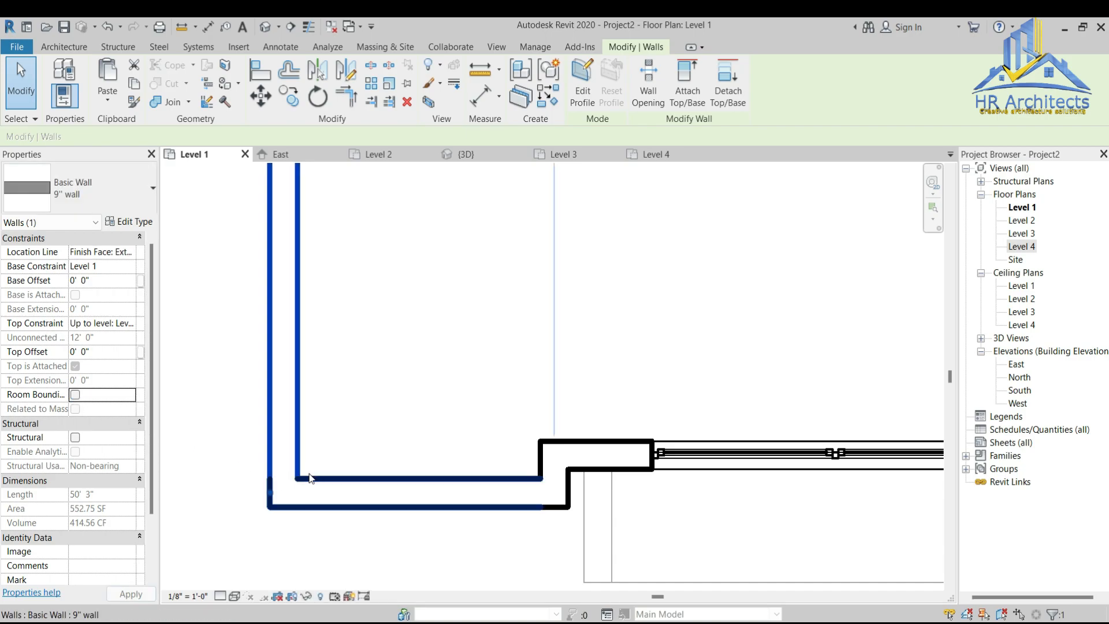
click(290, 545)
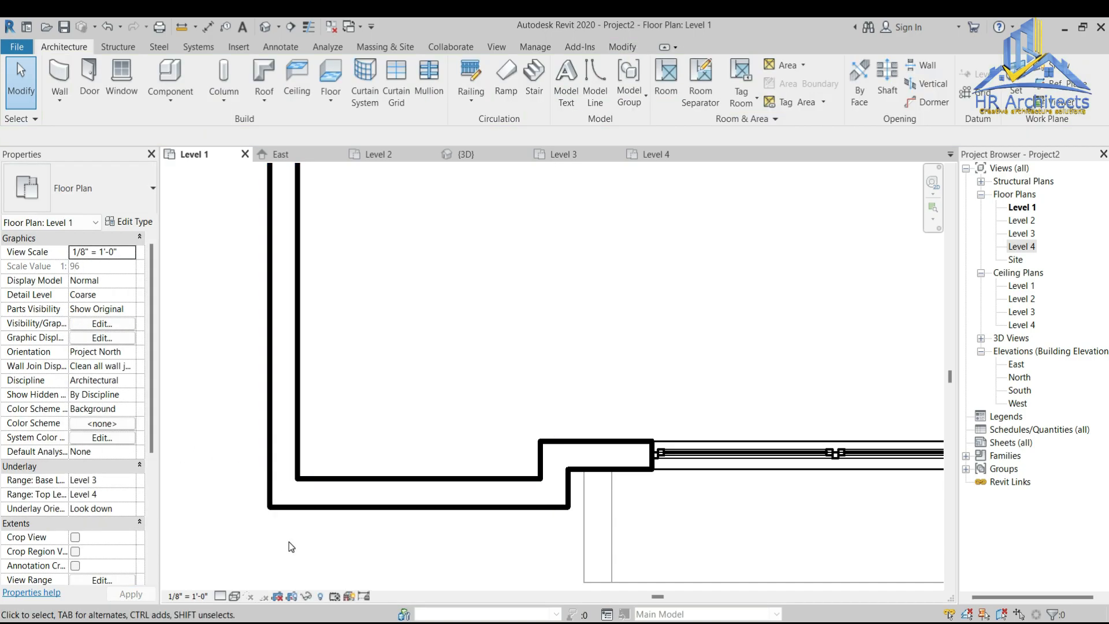
Step: Lower the top of the front corner wall to just above the parapet, at a top offset of about -7' 10"
click(459, 155)
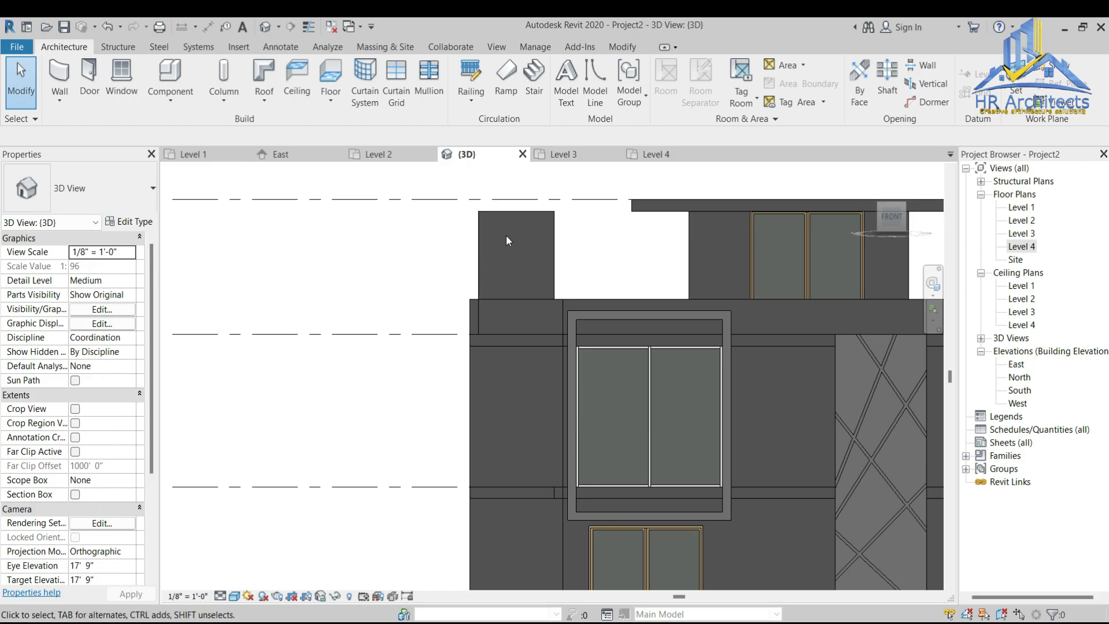
click(519, 212)
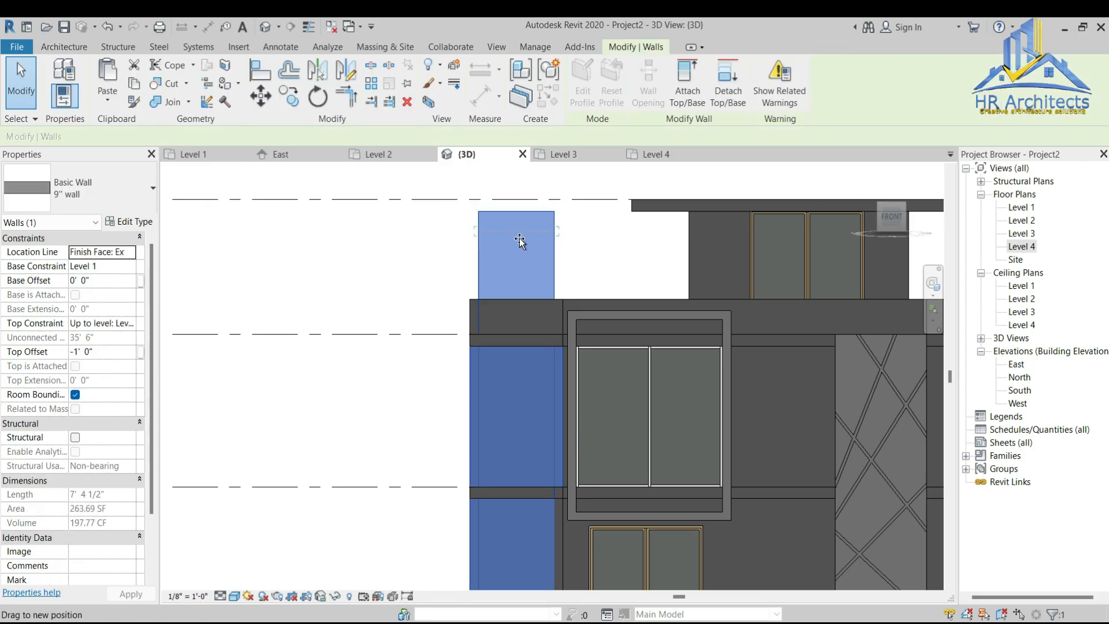
drag(520, 244, 520, 292)
scroll(529, 300, up, 4)
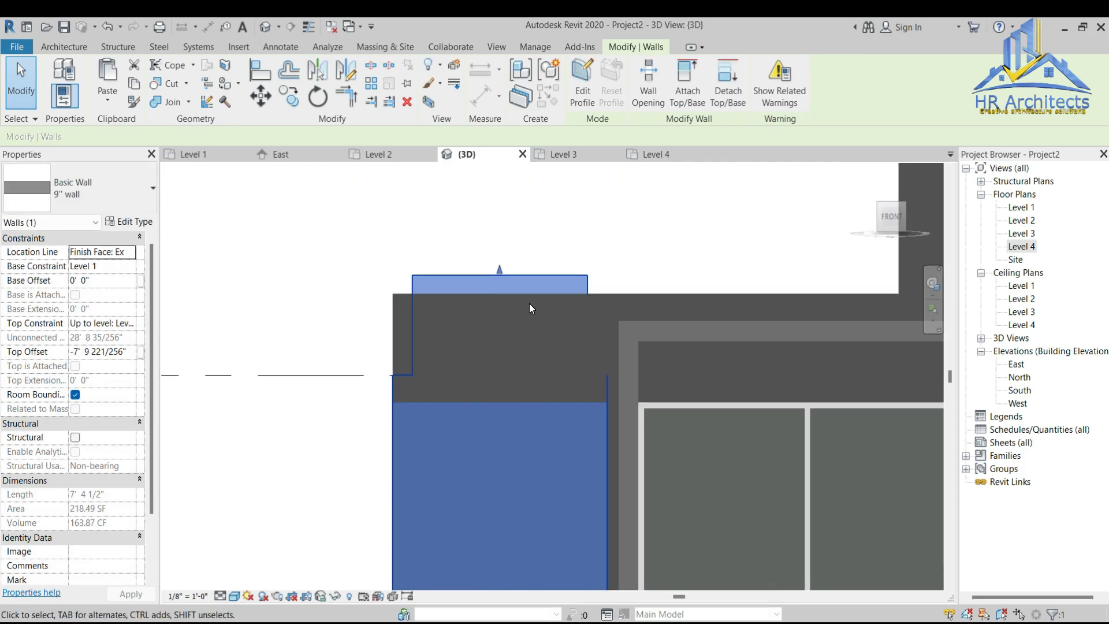
Step: Edit the front corner wall's profile, moving its outer vertical edge to the building's outer corner and removing the conflicting constraints
double_click(530, 272)
click(401, 319)
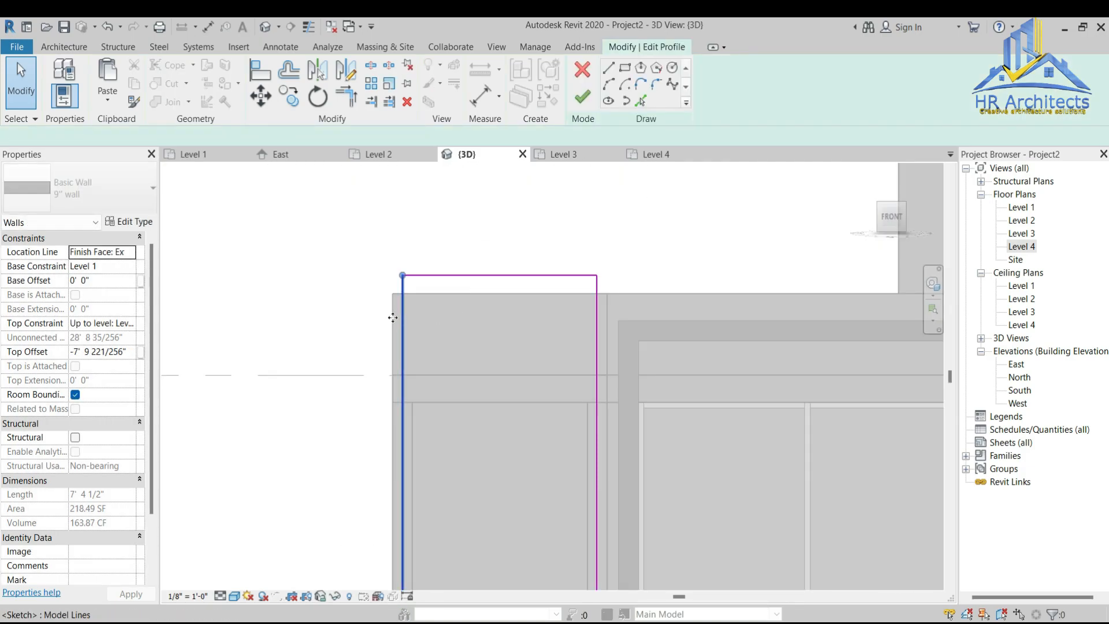
scroll(421, 234, down, 4)
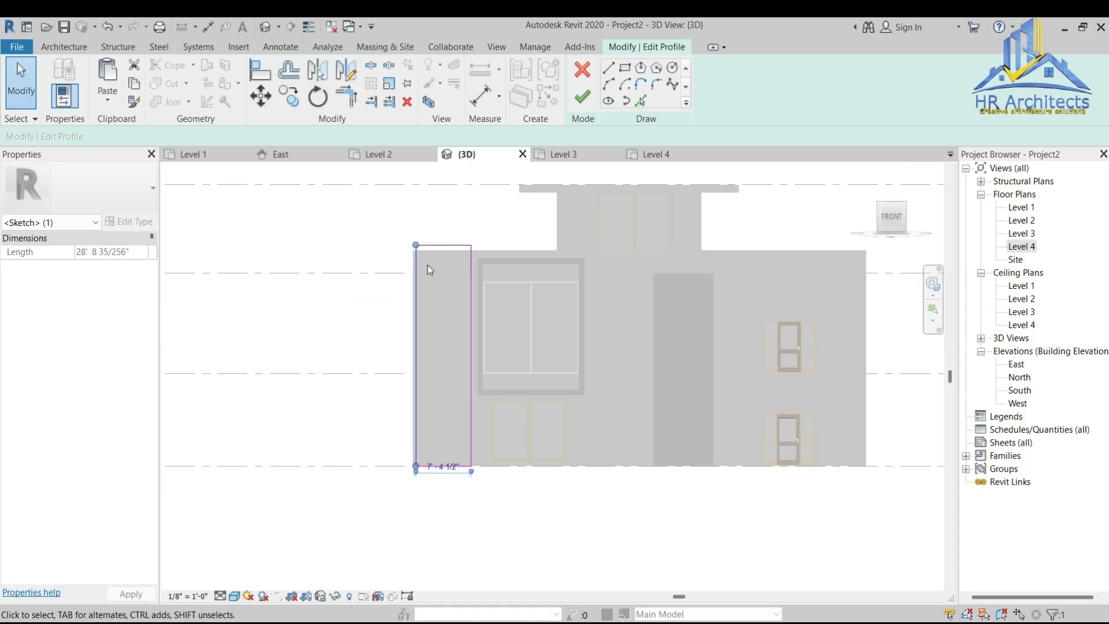
scroll(463, 490, up, 3)
scroll(452, 335, down, 2)
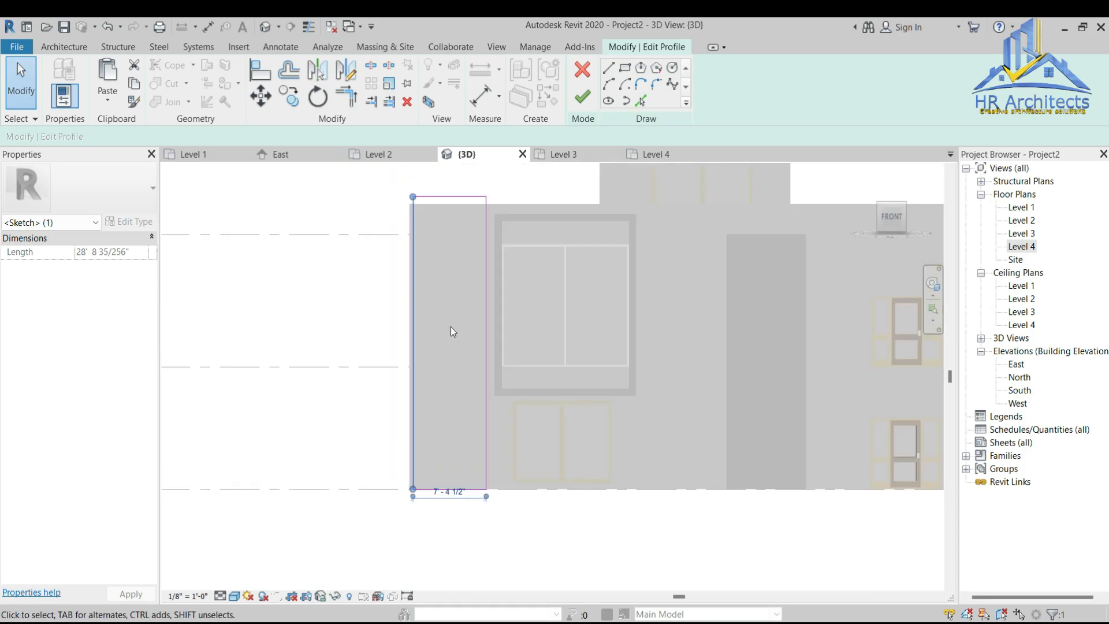
scroll(454, 287, up, 5)
scroll(439, 324, down, 2)
scroll(398, 274, up, 2)
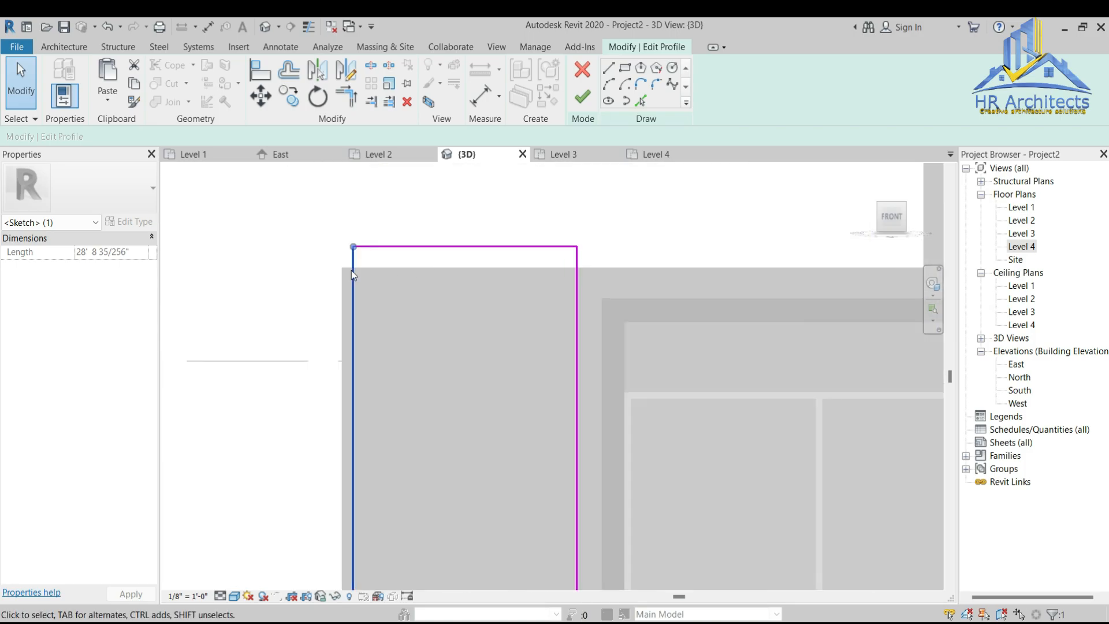
drag(354, 257, 351, 253)
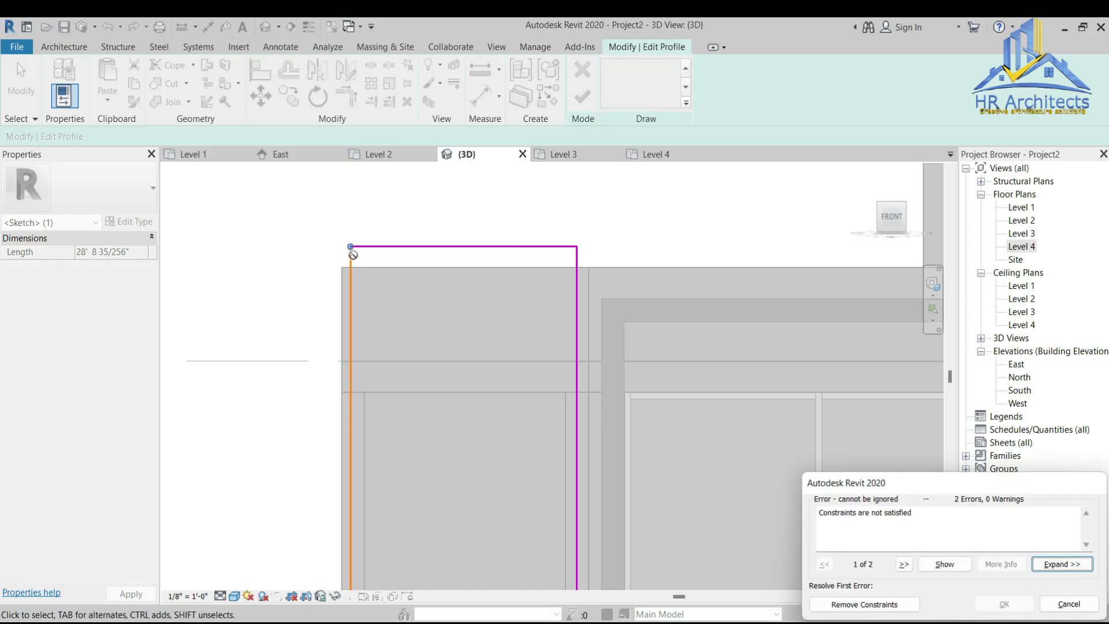
click(877, 604)
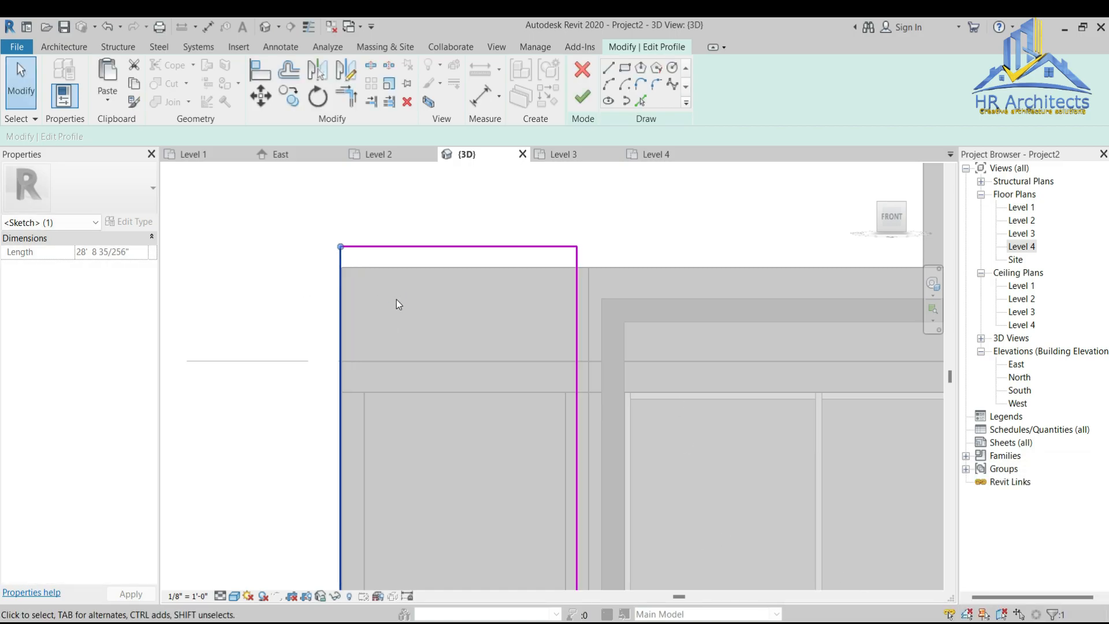
Step: Move the profile's inner vertical edge outward toward the framed window, remove the conflicting constraints and finish the profile edit
scroll(363, 311, up, 5)
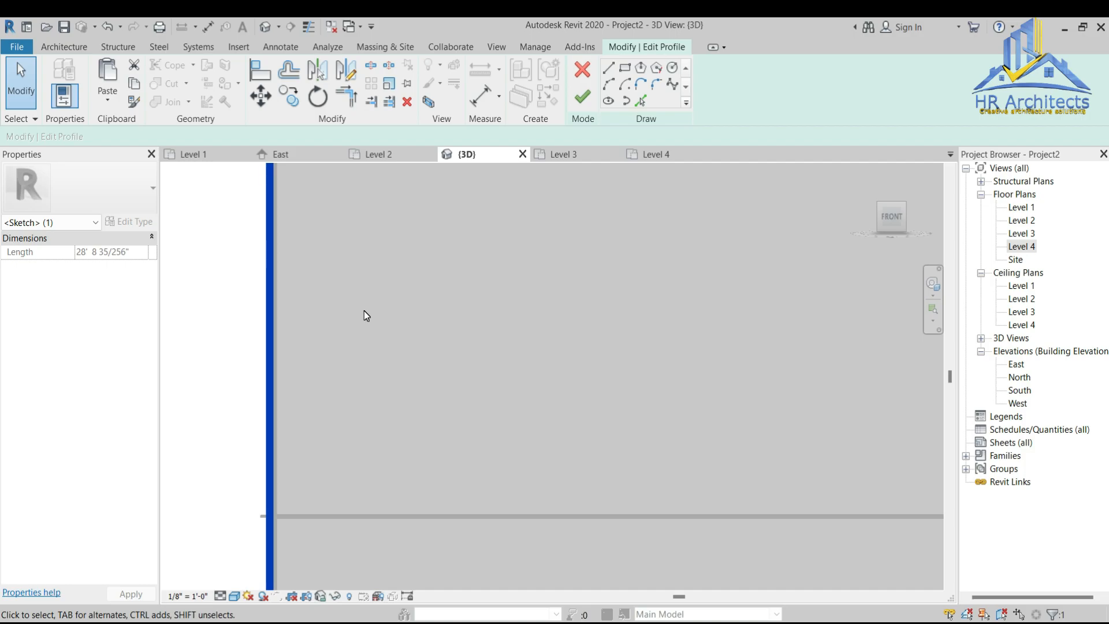
scroll(353, 393, down, 6)
scroll(587, 443, up, 5)
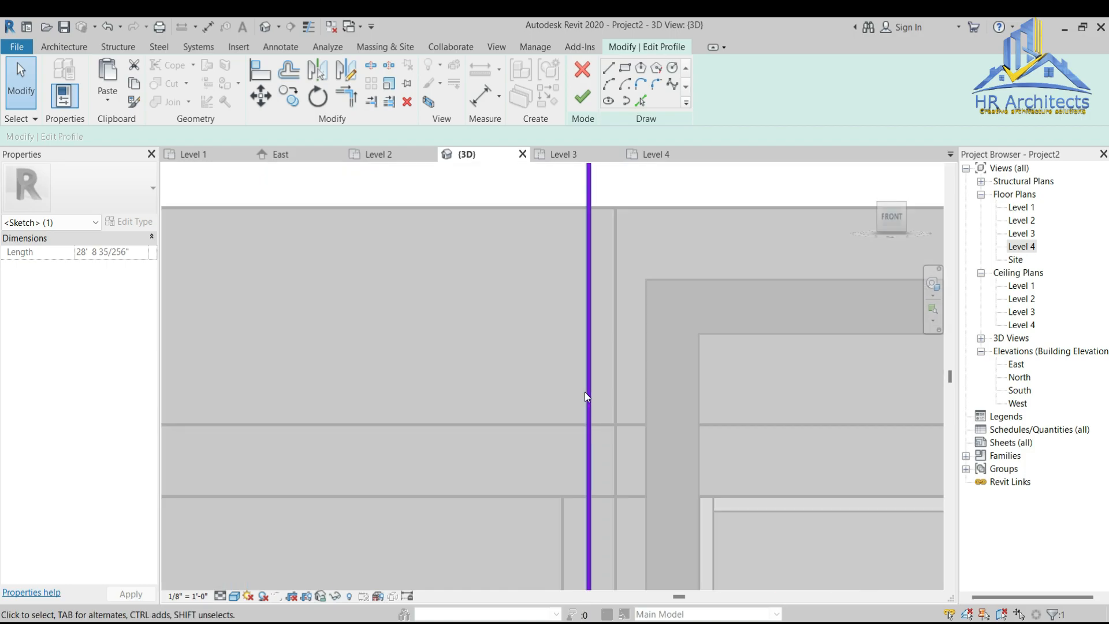
key(Escape)
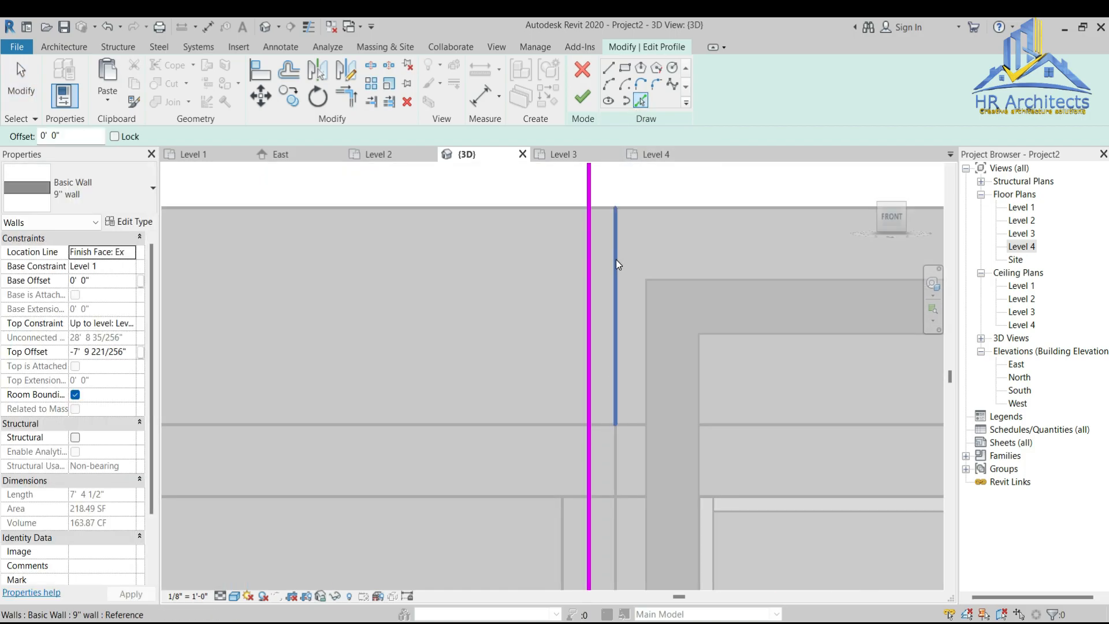
click(589, 303)
drag(589, 303, 607, 303)
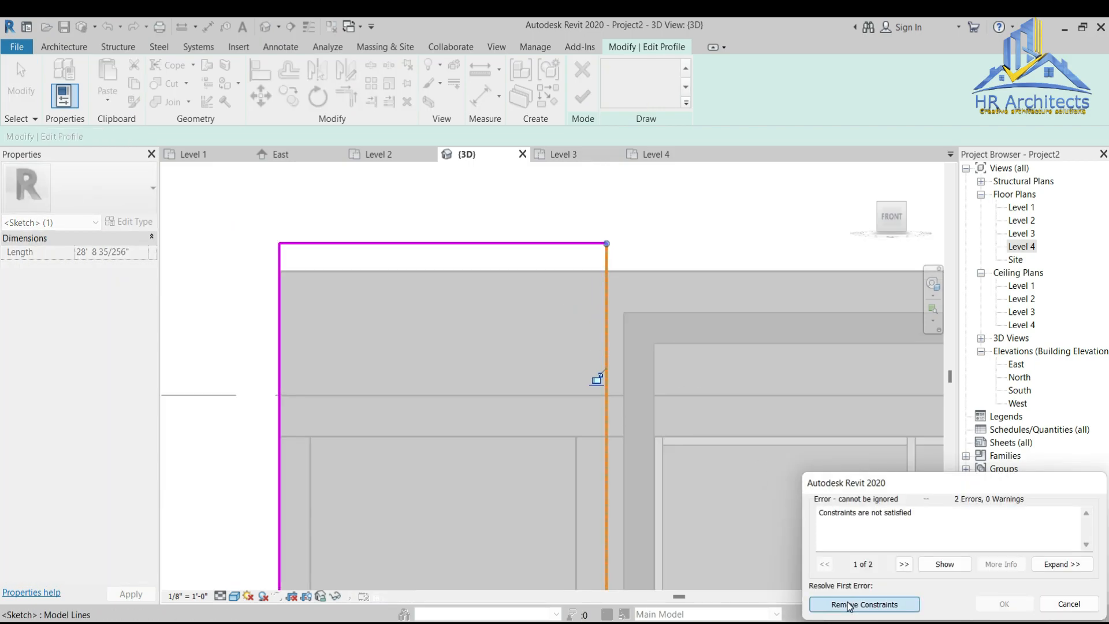
click(842, 603)
scroll(498, 304, down, 5)
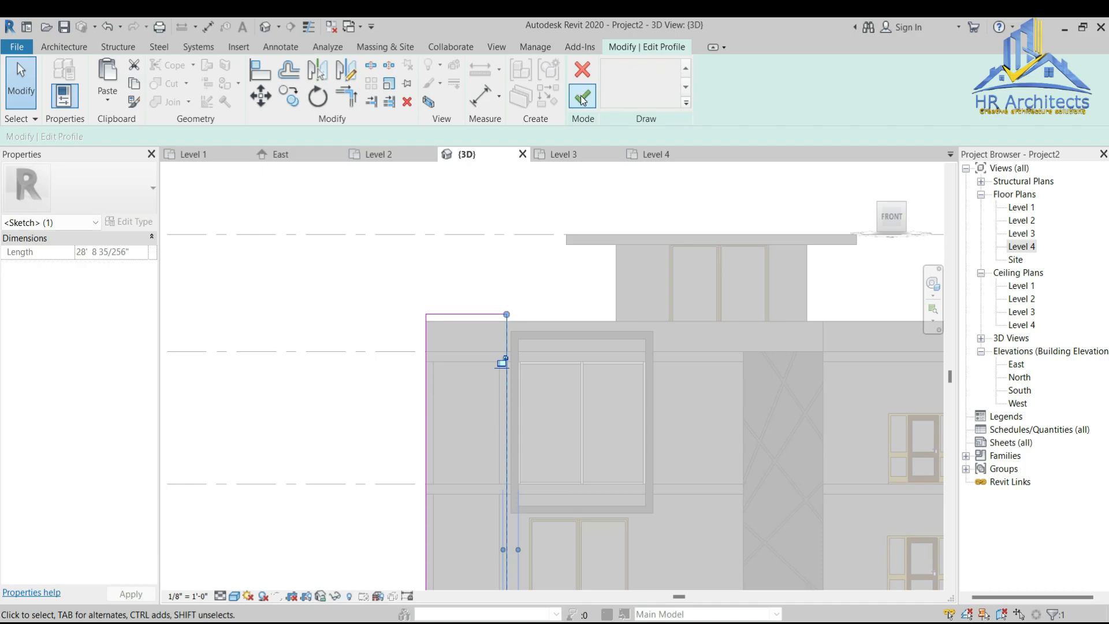
click(582, 97)
Step: Inspect the reshaped front corner wall beside the window frame in the front, 3D and Level 2 plan views
click(408, 269)
scroll(456, 295, down, 5)
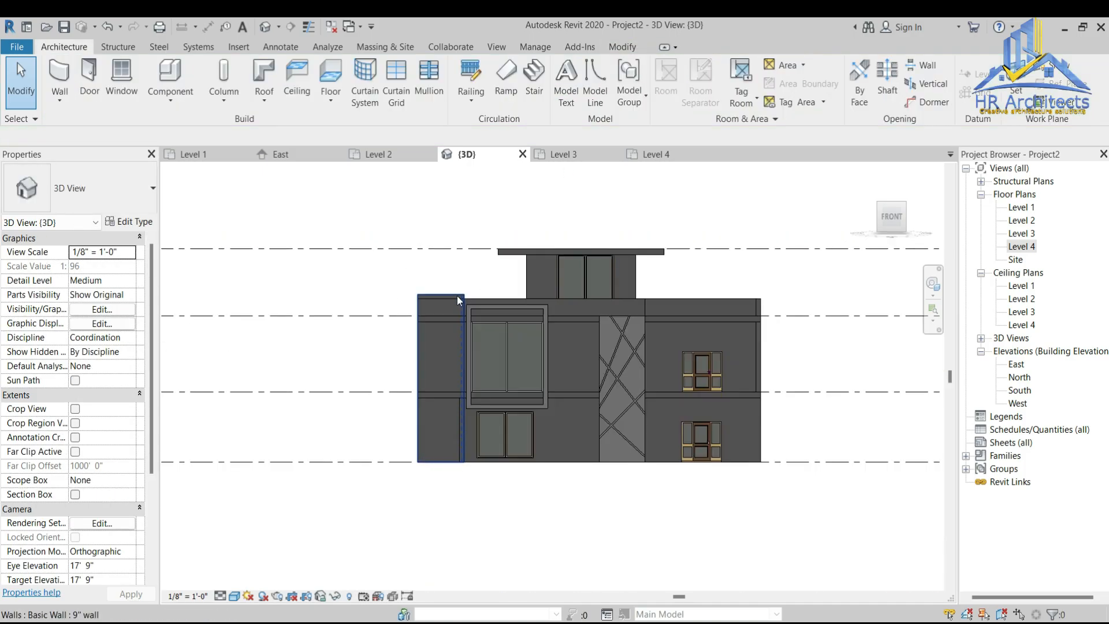
scroll(635, 260, up, 6)
drag(888, 218, 843, 260)
scroll(410, 337, up, 4)
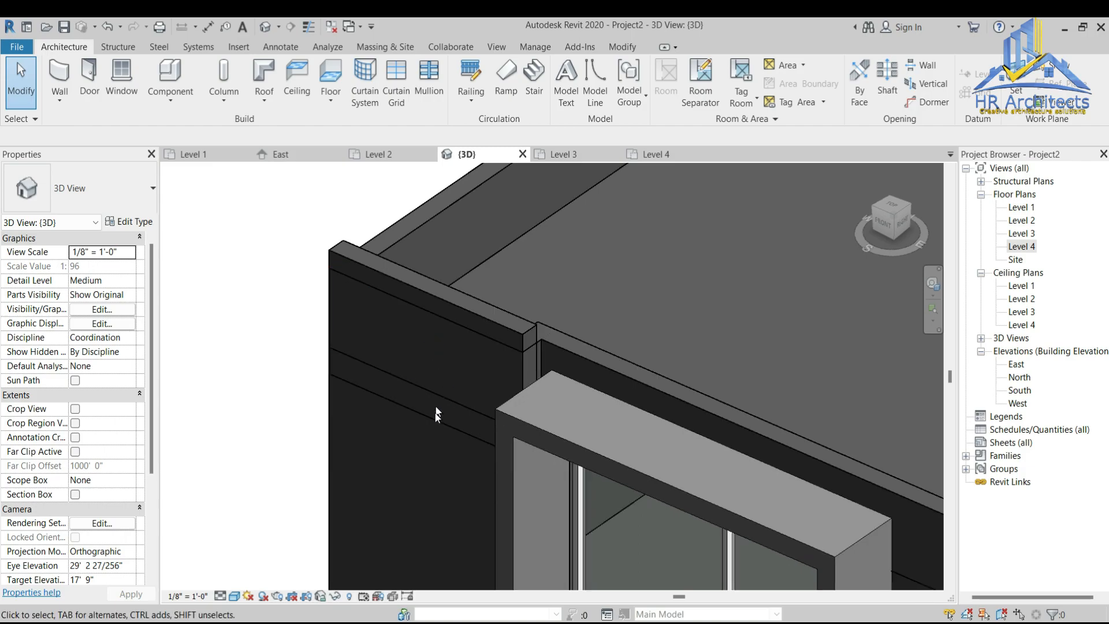
scroll(452, 301, down, 2)
scroll(512, 281, down, 2)
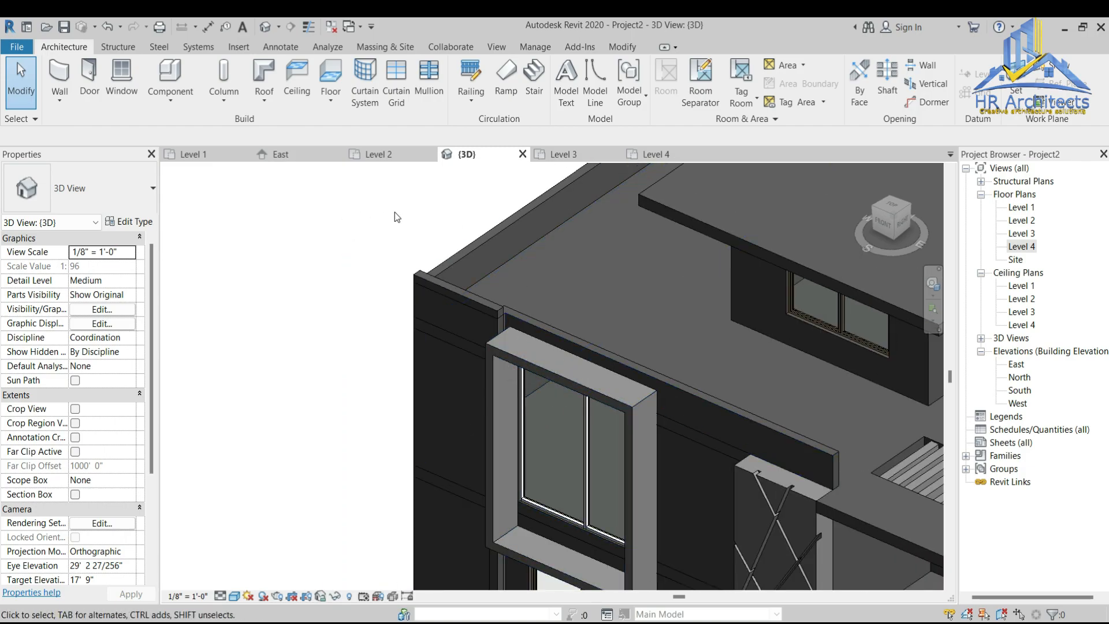
click(365, 155)
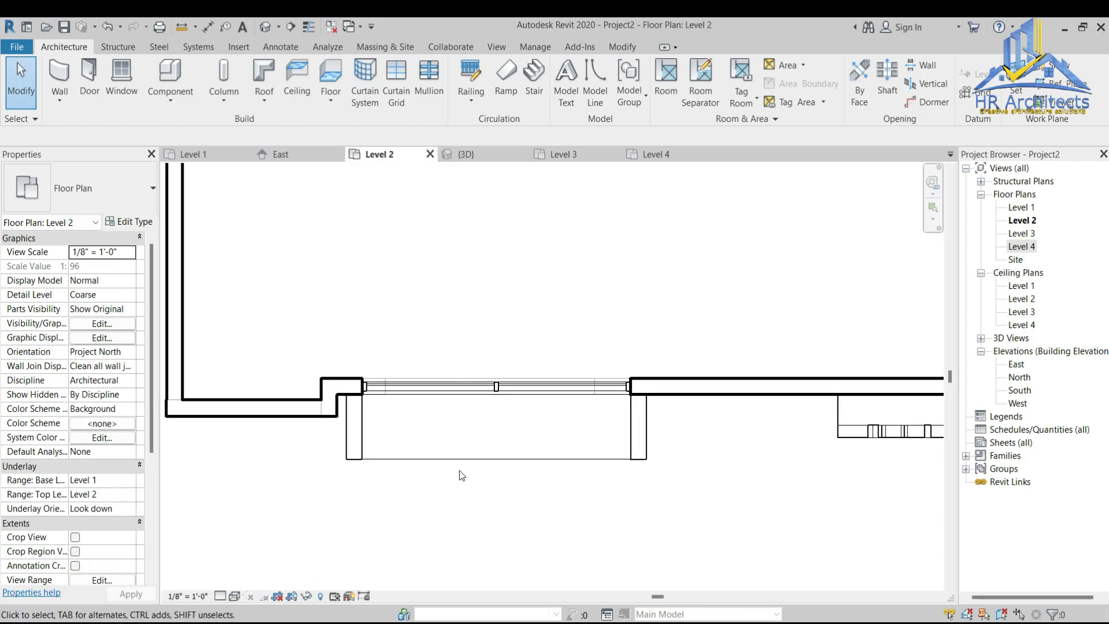
click(456, 457)
click(665, 479)
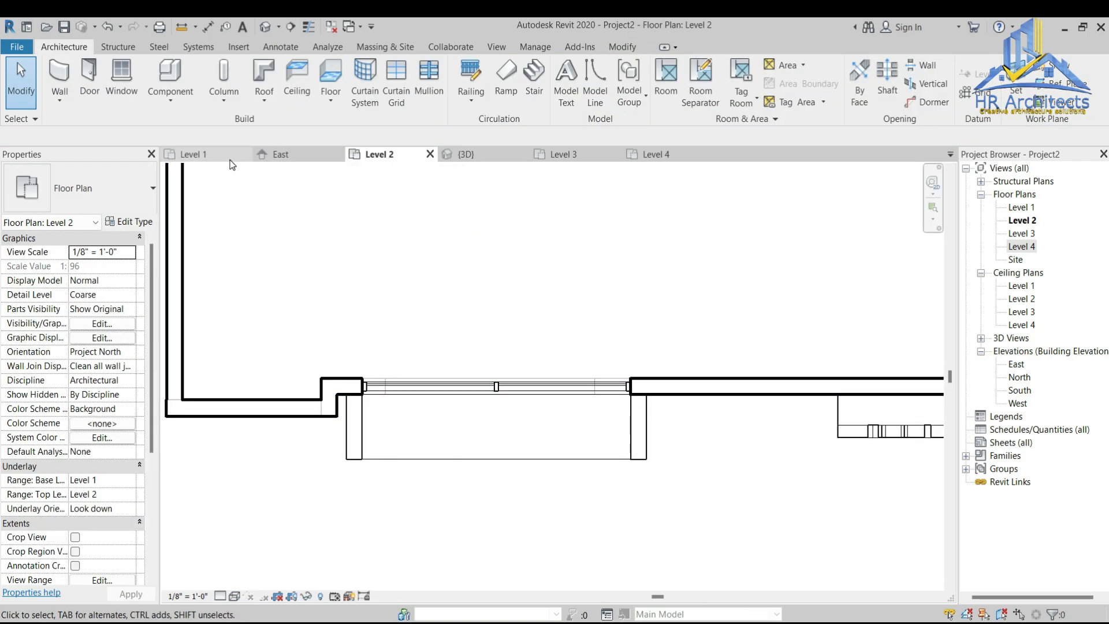
Step: Edit the Level 2 floor boundary, moving its front corner edge slightly behind the wall's outer face, then finish and attach the walls below
scroll(526, 397, down, 3)
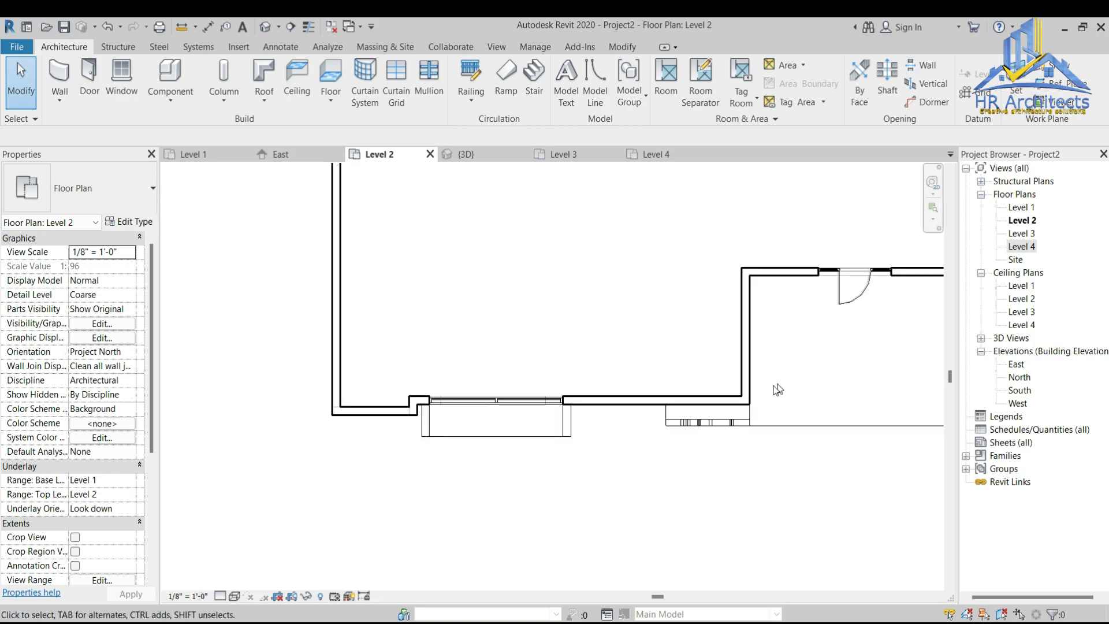
click(776, 427)
double_click(774, 426)
scroll(355, 418, up, 3)
click(427, 412)
drag(426, 412, 426, 408)
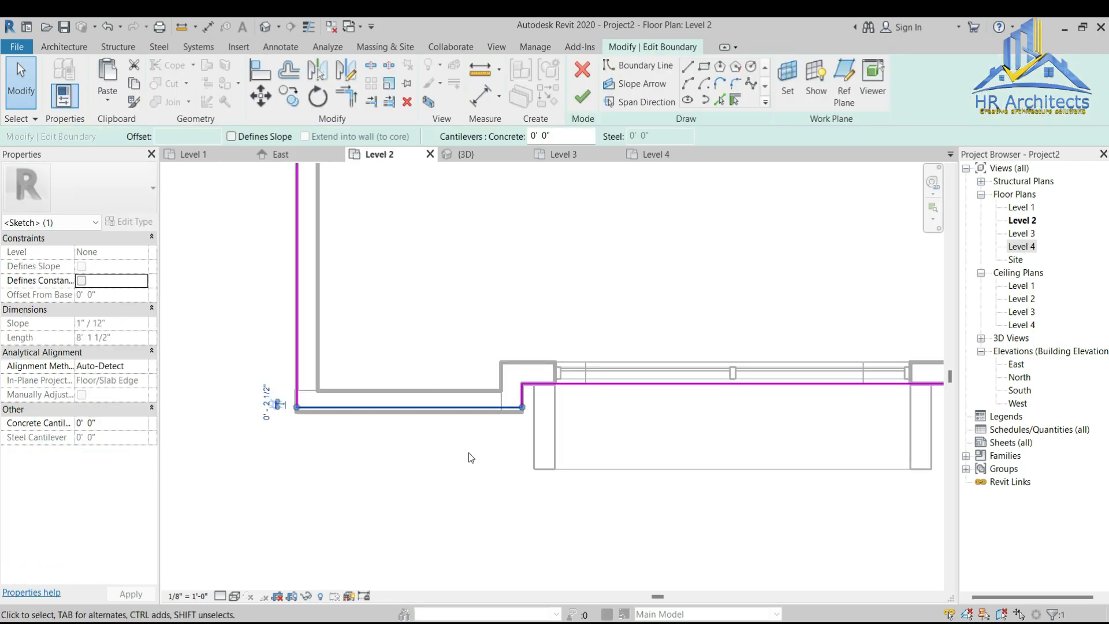
click(581, 99)
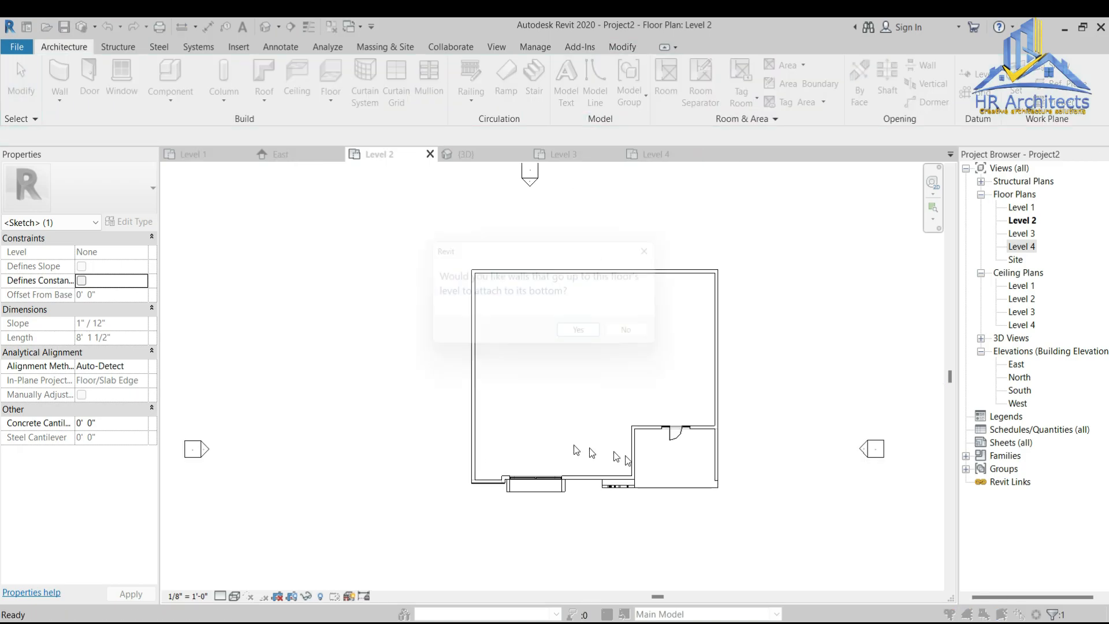
click(595, 334)
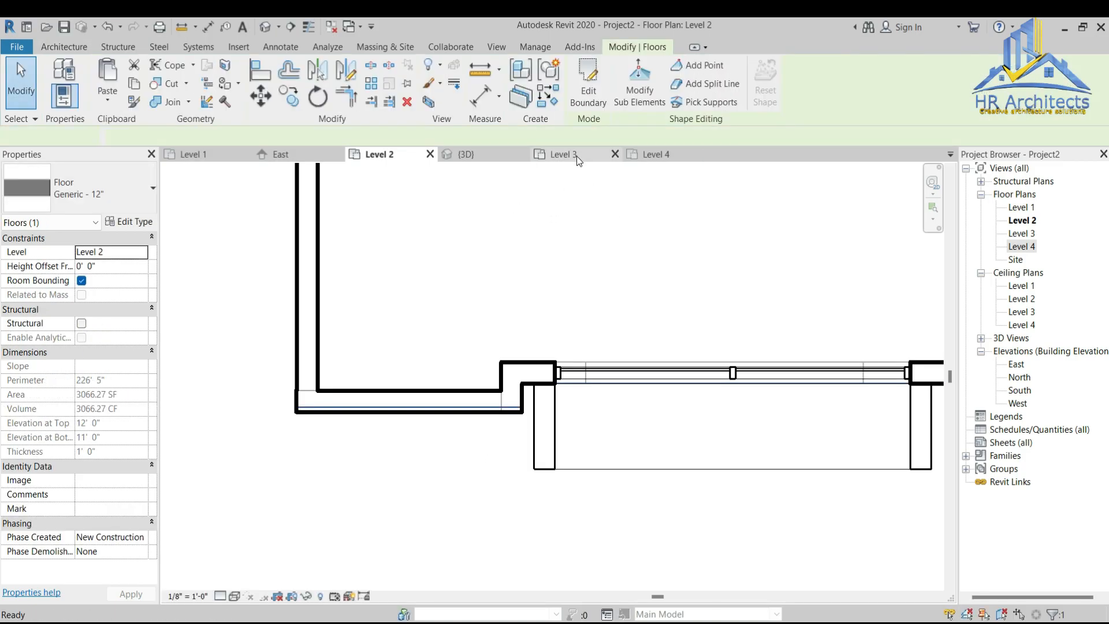
Step: Edit the Level 3 floor boundary at the front corner edge, finish it, and try attaching the walls to the floor's bottom
click(575, 154)
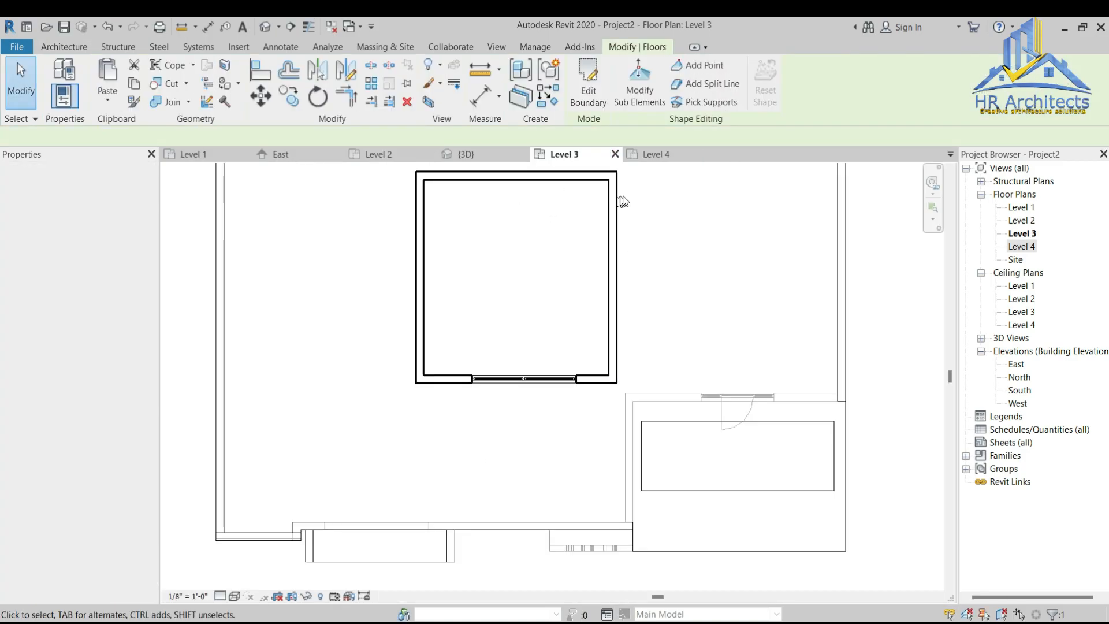
double_click(712, 552)
scroll(260, 549, up, 5)
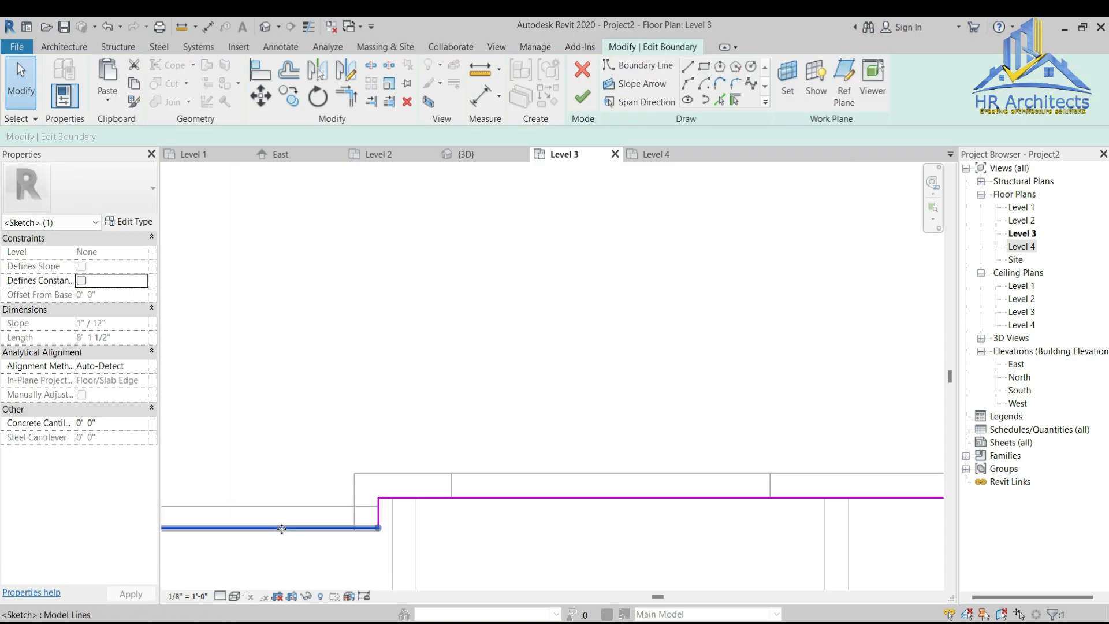
click(282, 529)
click(575, 101)
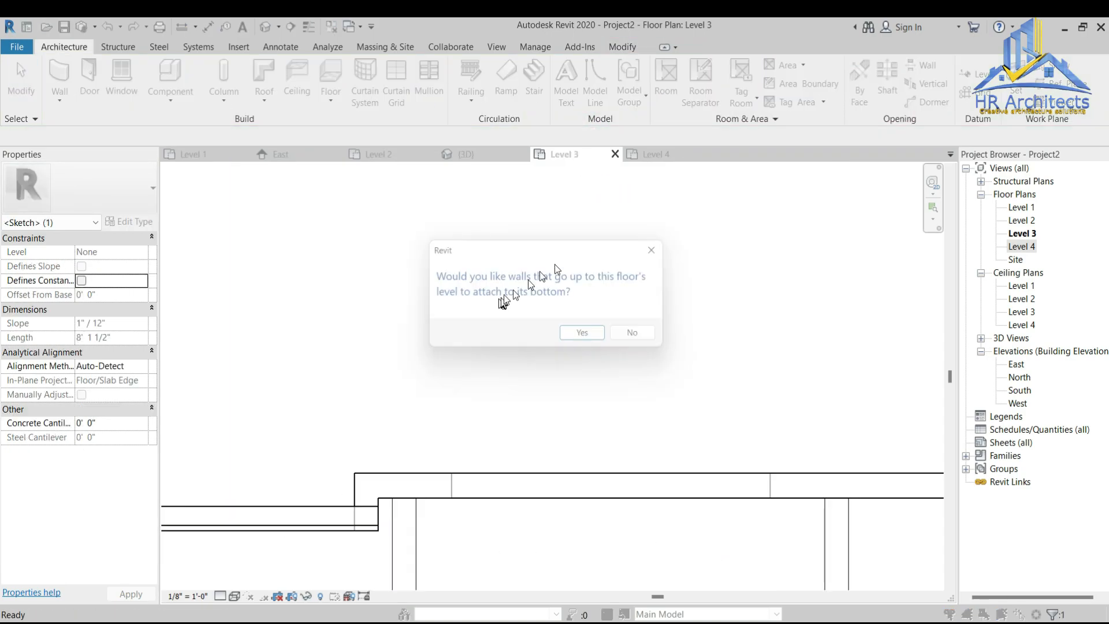
click(584, 336)
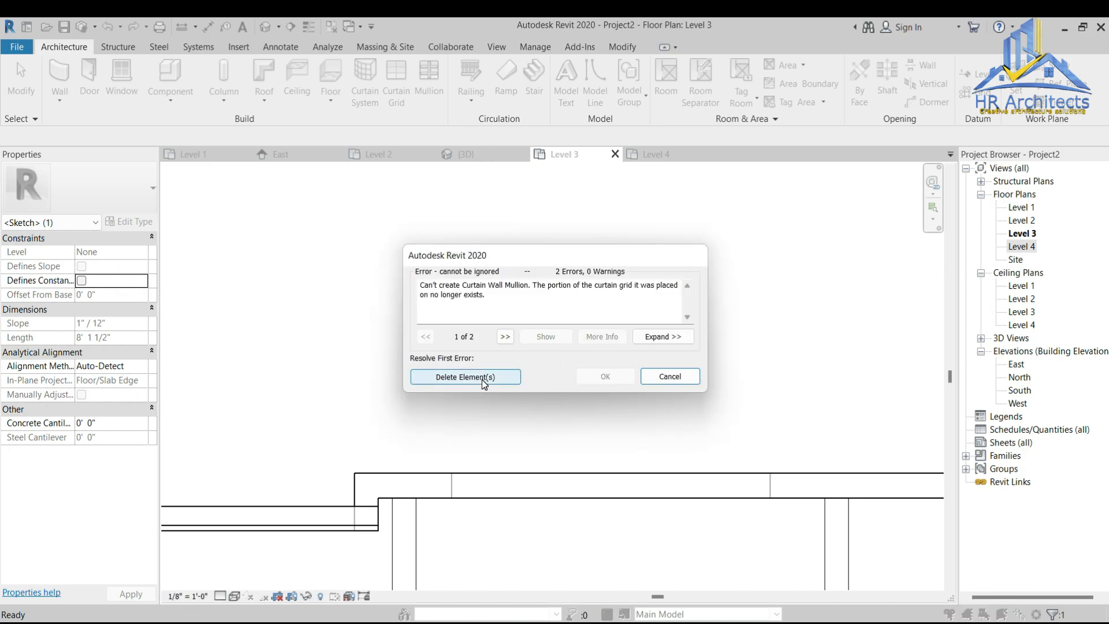
click(670, 378)
scroll(536, 313, down, 2)
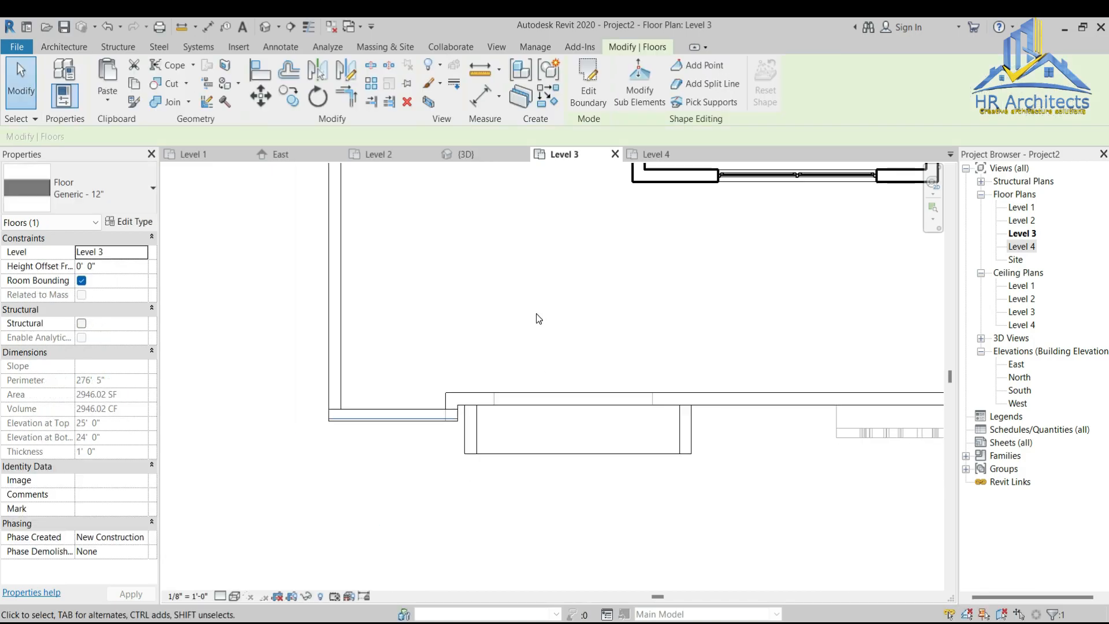
scroll(468, 413, up, 2)
click(549, 181)
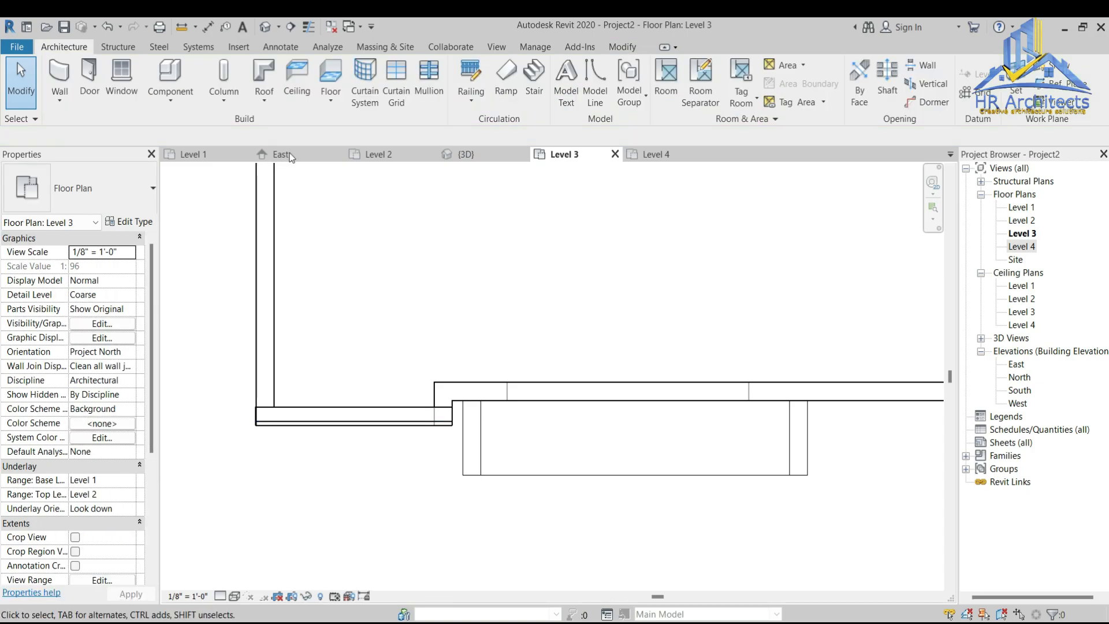
Step: Create an in-place component in the Generic Models category for the top of the front corner wall in the 3D view
click(465, 154)
scroll(444, 335, down, 4)
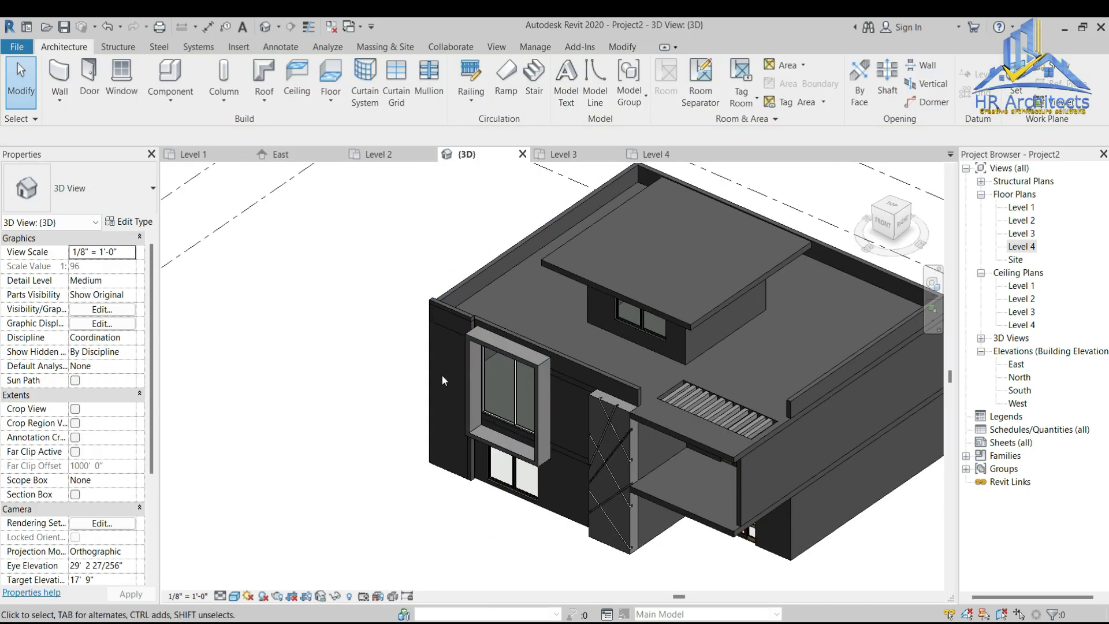
scroll(445, 379, up, 2)
scroll(535, 277, up, 4)
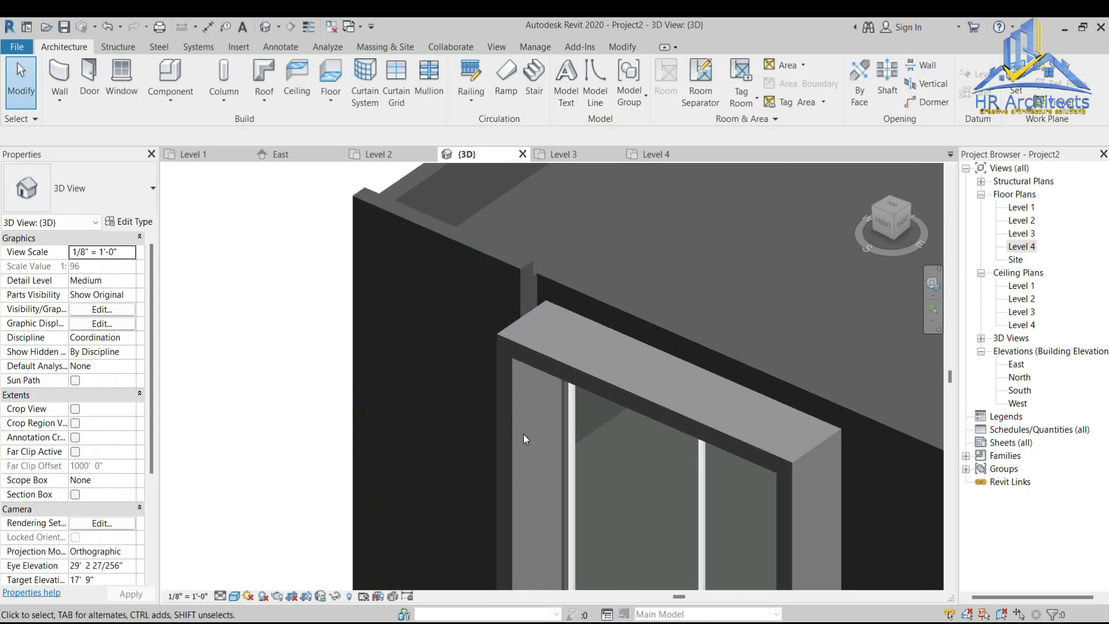
scroll(507, 433, down, 3)
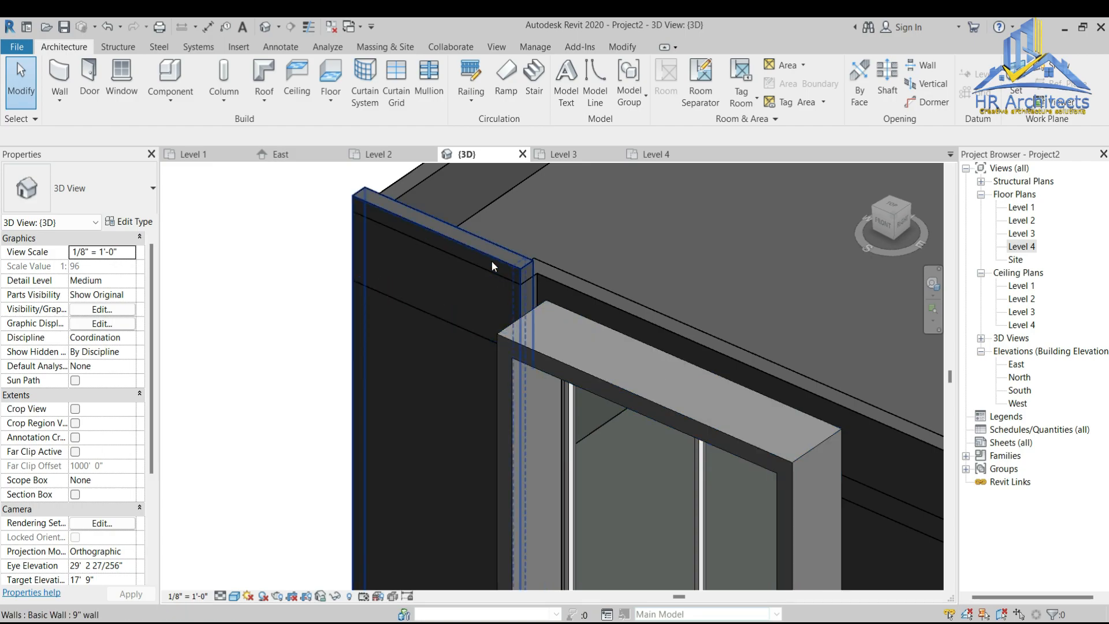
click(120, 87)
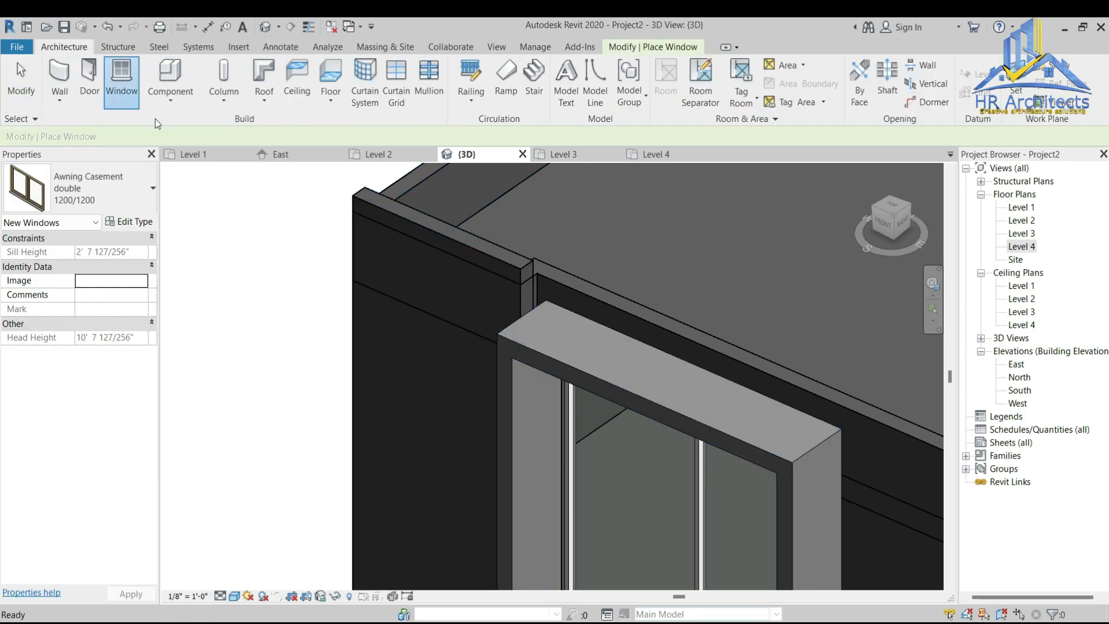
click(495, 297)
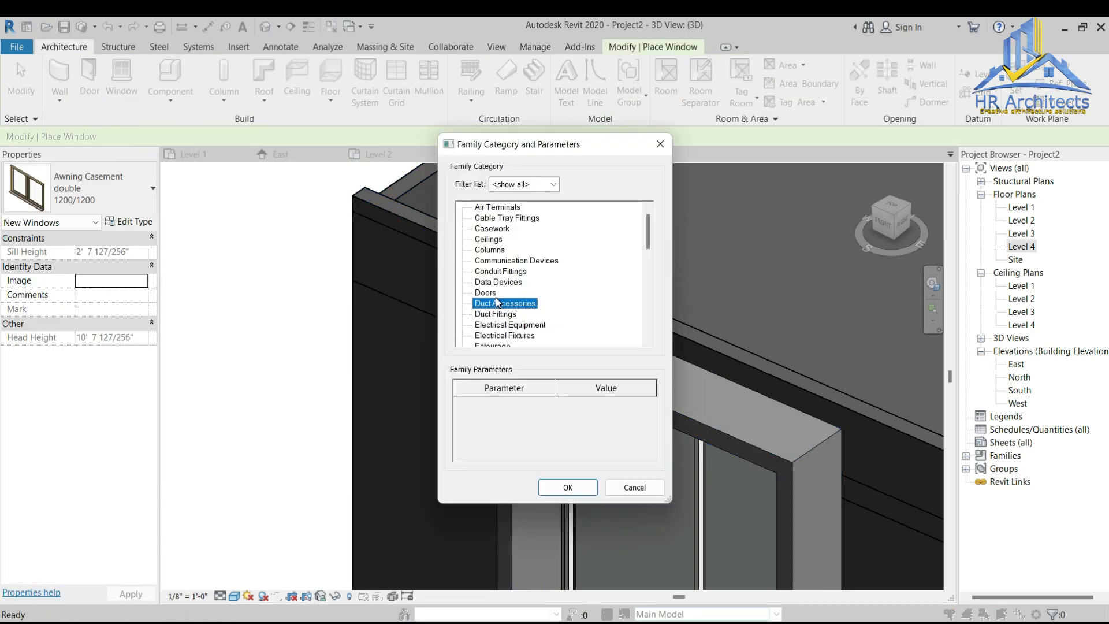
key(g)
click(565, 487)
click(580, 350)
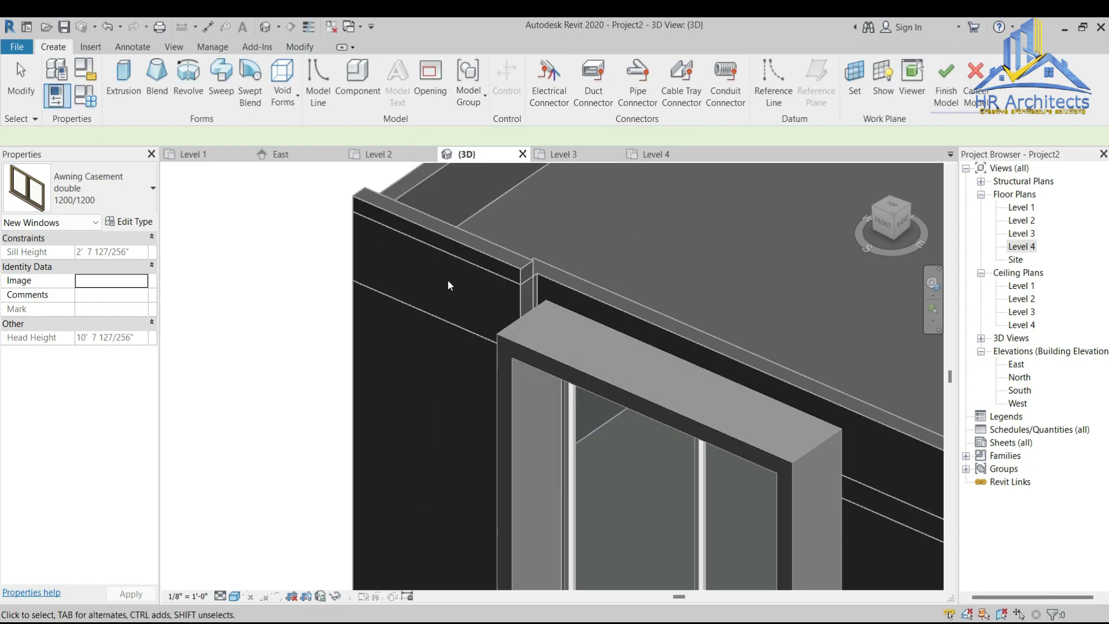
Step: Extrude a thin cap on the corner wall's top face from a rectangle offset 0' 2" outward, then finish the in-place model
click(119, 83)
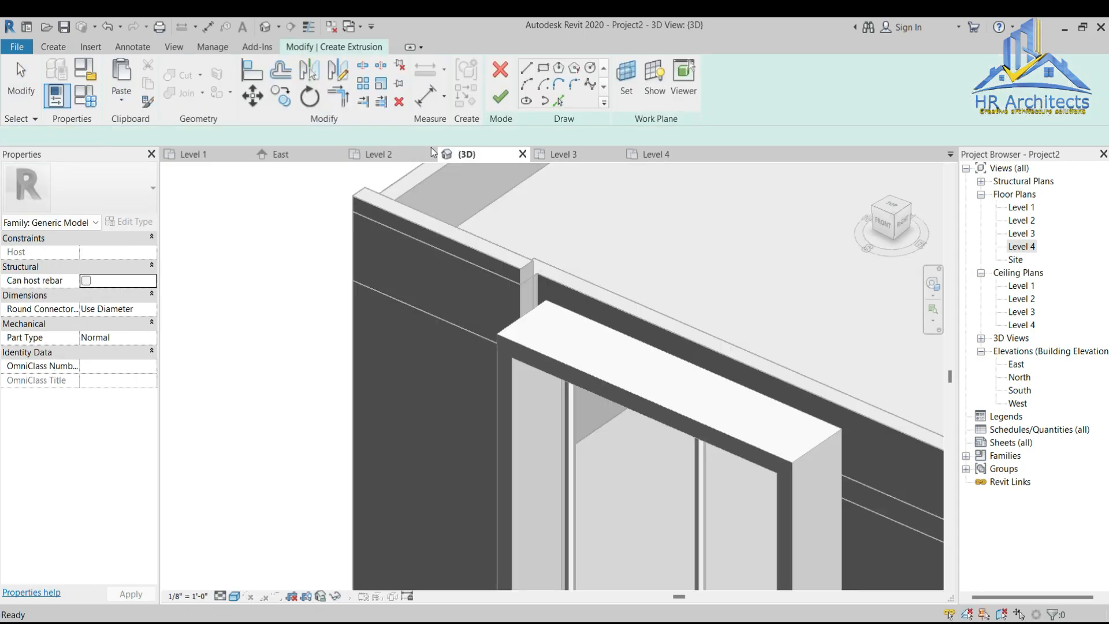
click(628, 80)
click(520, 413)
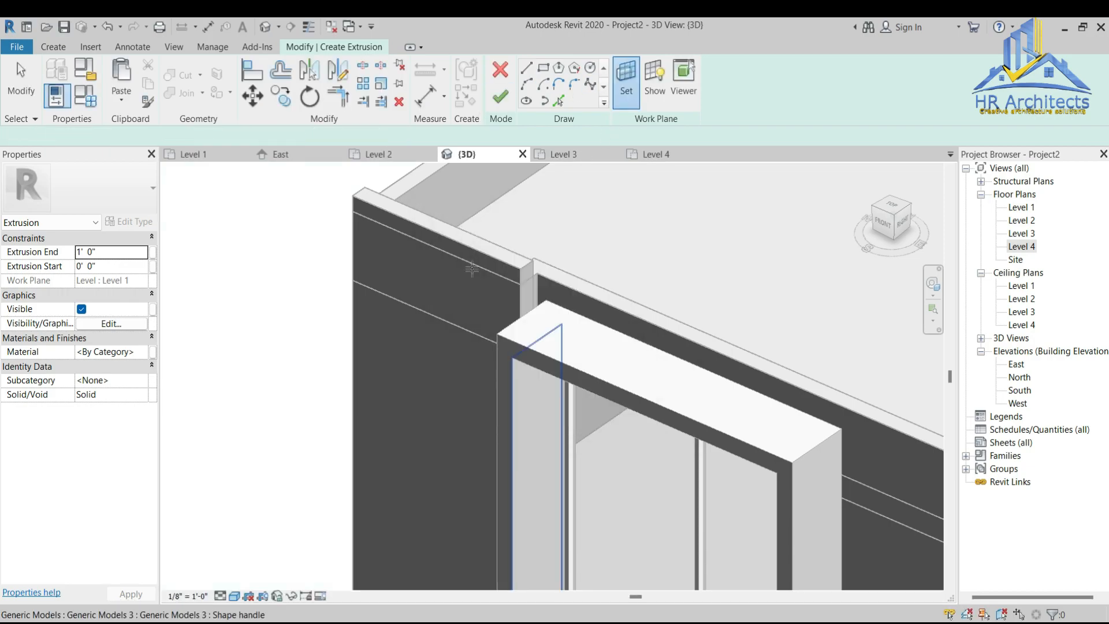
click(482, 254)
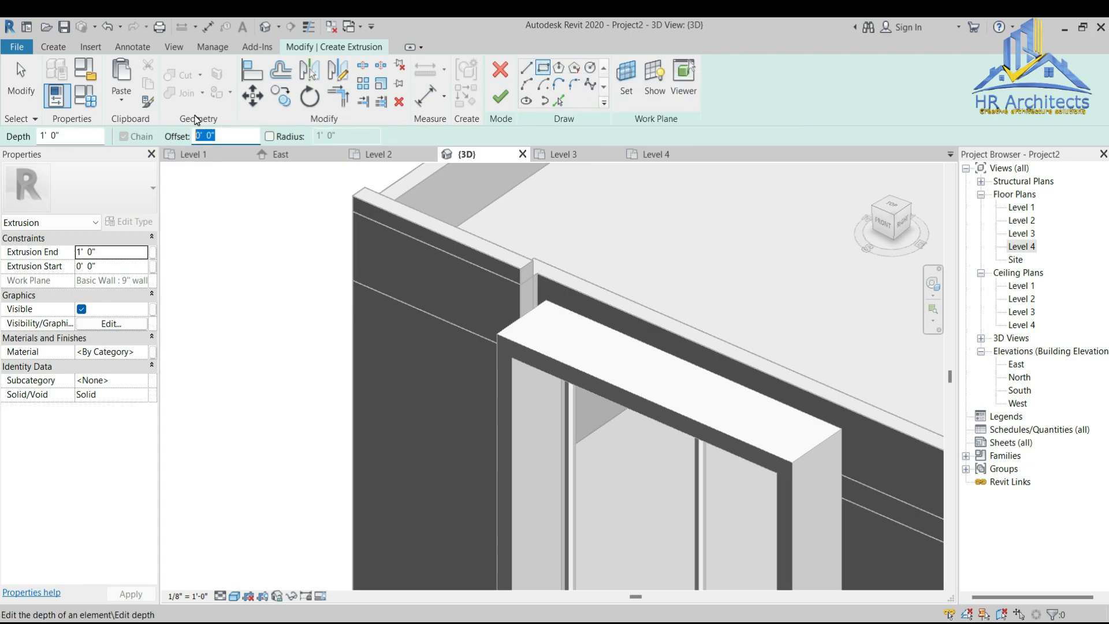
click(523, 267)
click(350, 195)
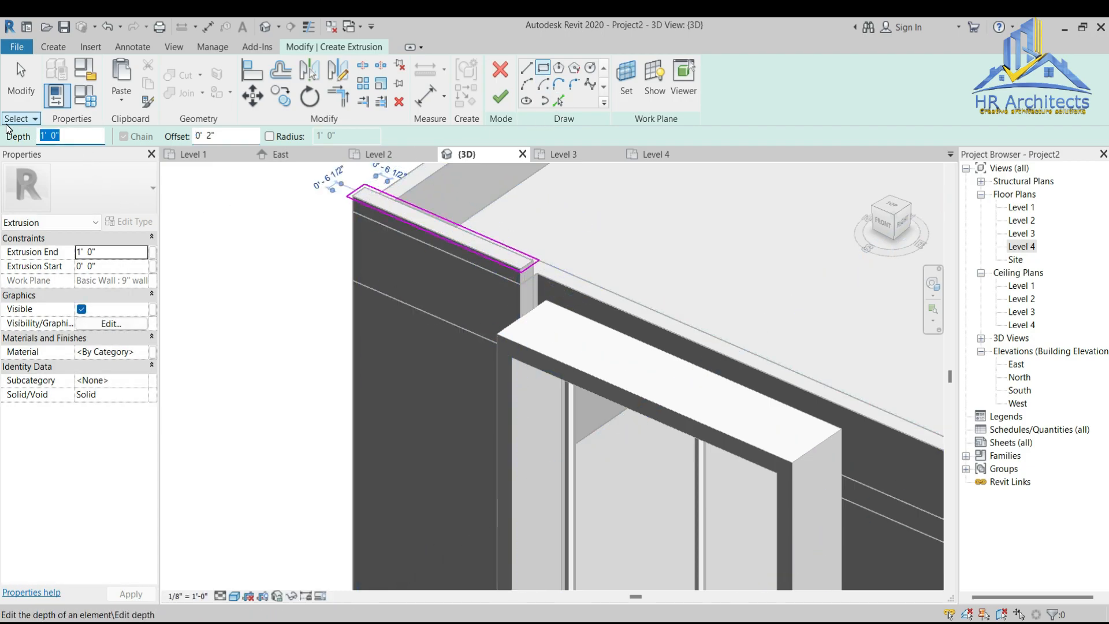
click(501, 97)
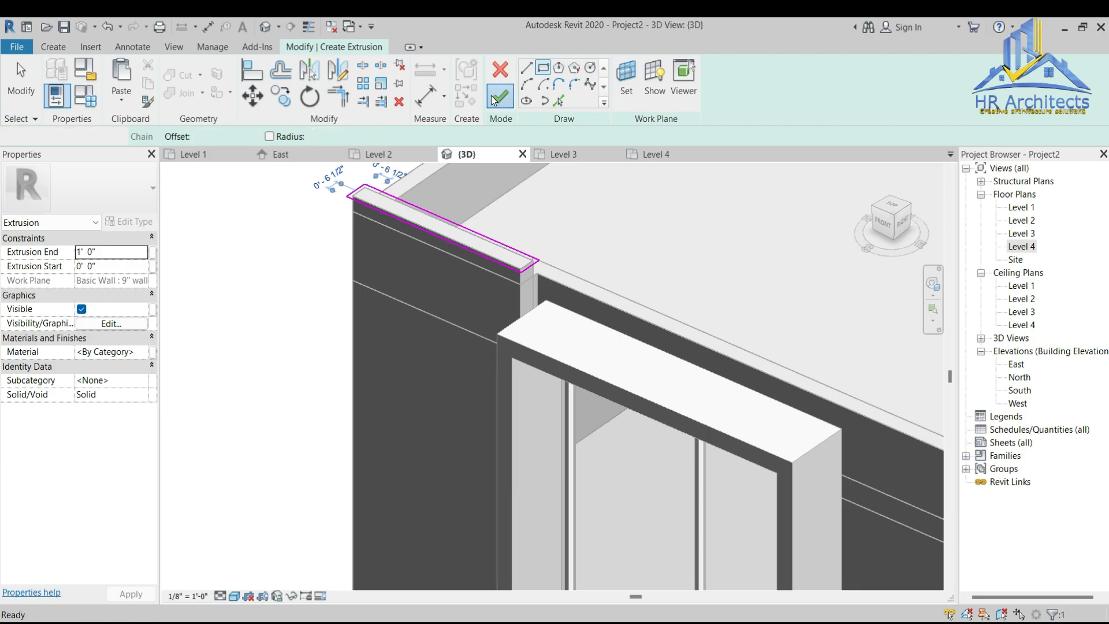
click(308, 266)
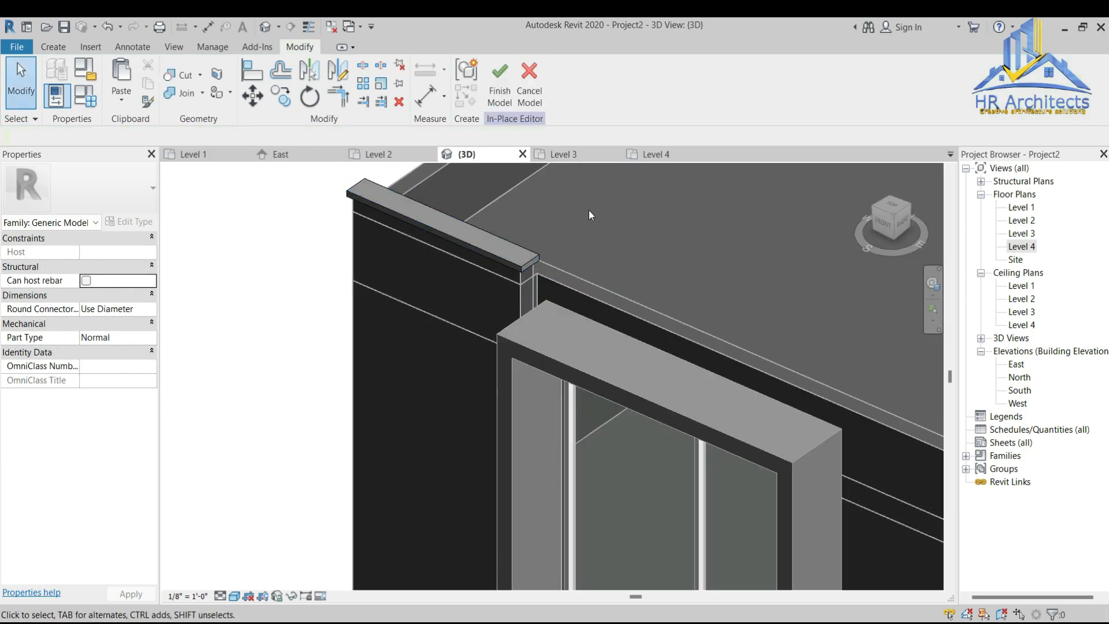
click(501, 96)
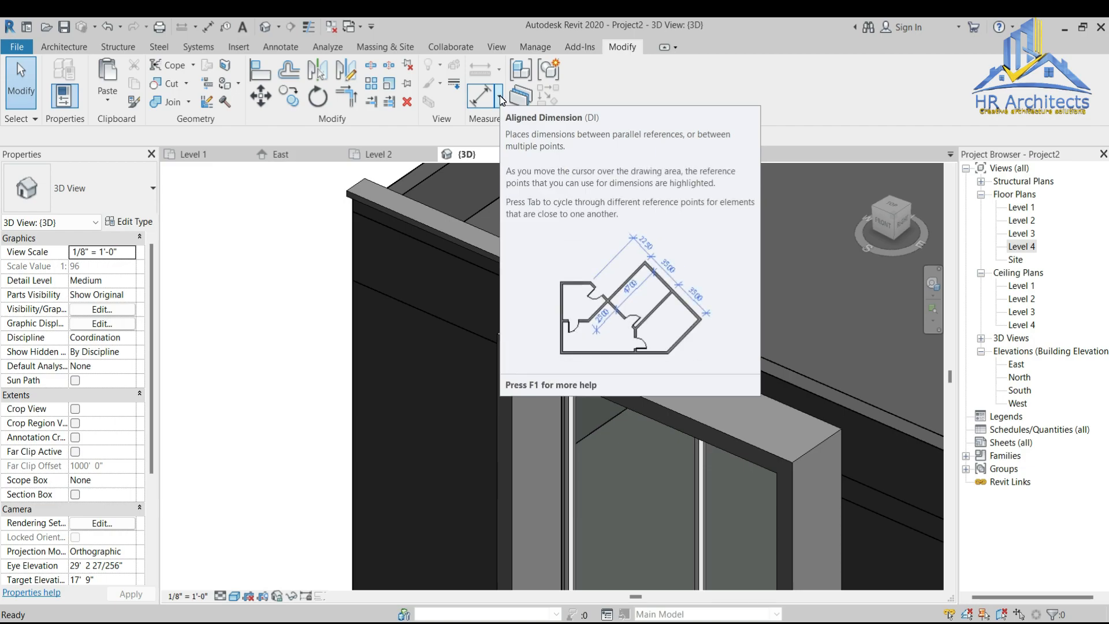
Step: Draw a Curtain Wall 1 segment inside the front corner wall on Level 1, running up to Level 4 with a -1' 0" top offset
scroll(405, 299, down, 4)
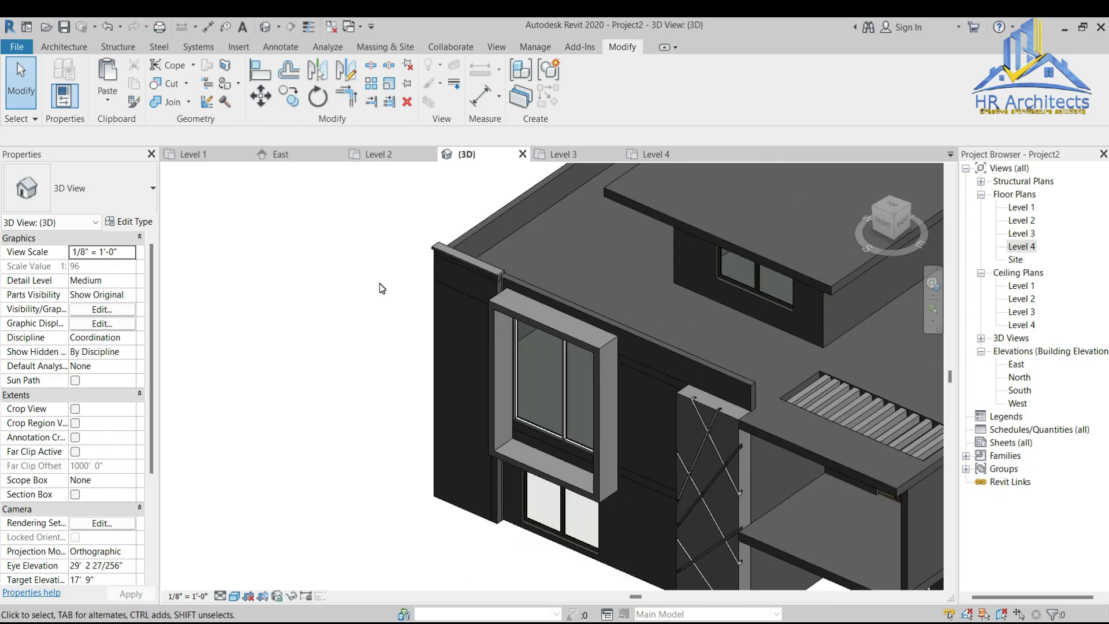
scroll(353, 294, down, 4)
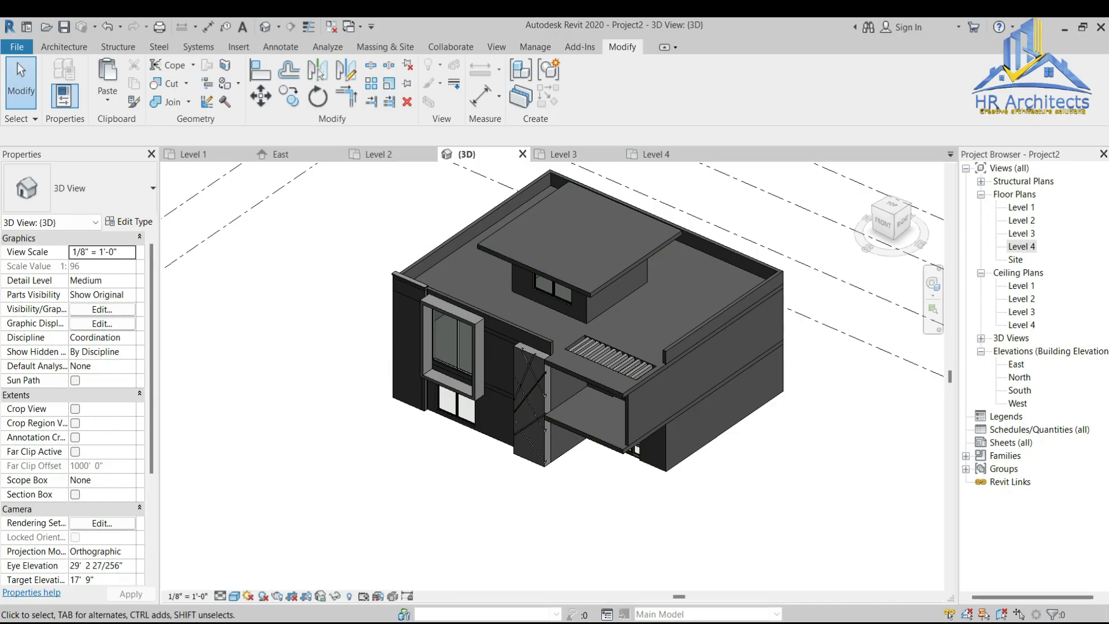
scroll(405, 295, up, 5)
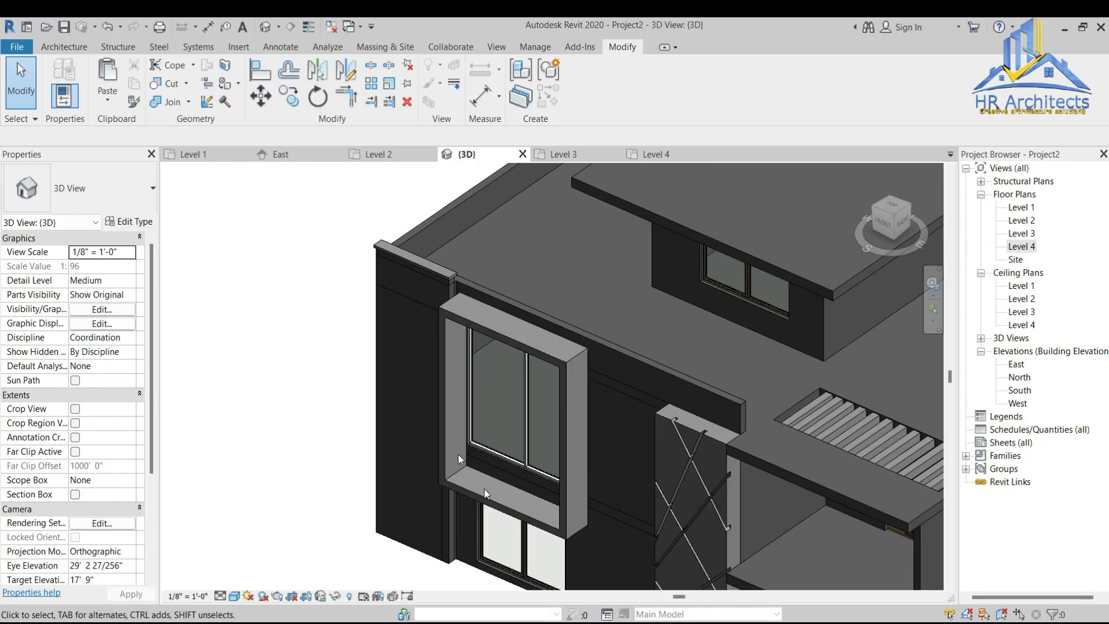
click(197, 153)
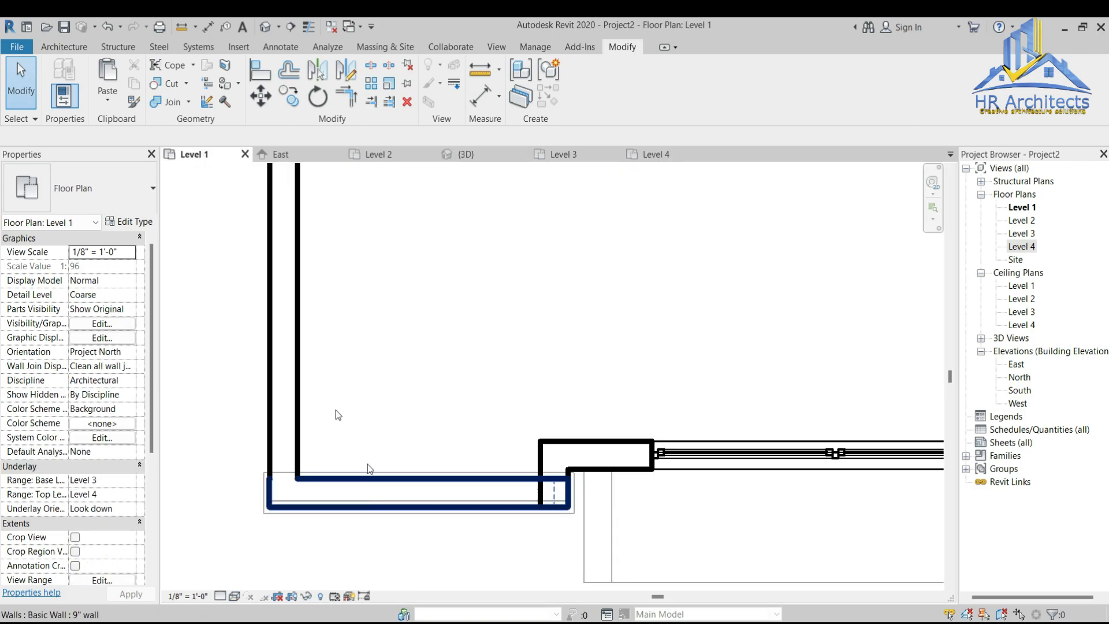
click(59, 49)
click(64, 99)
click(64, 98)
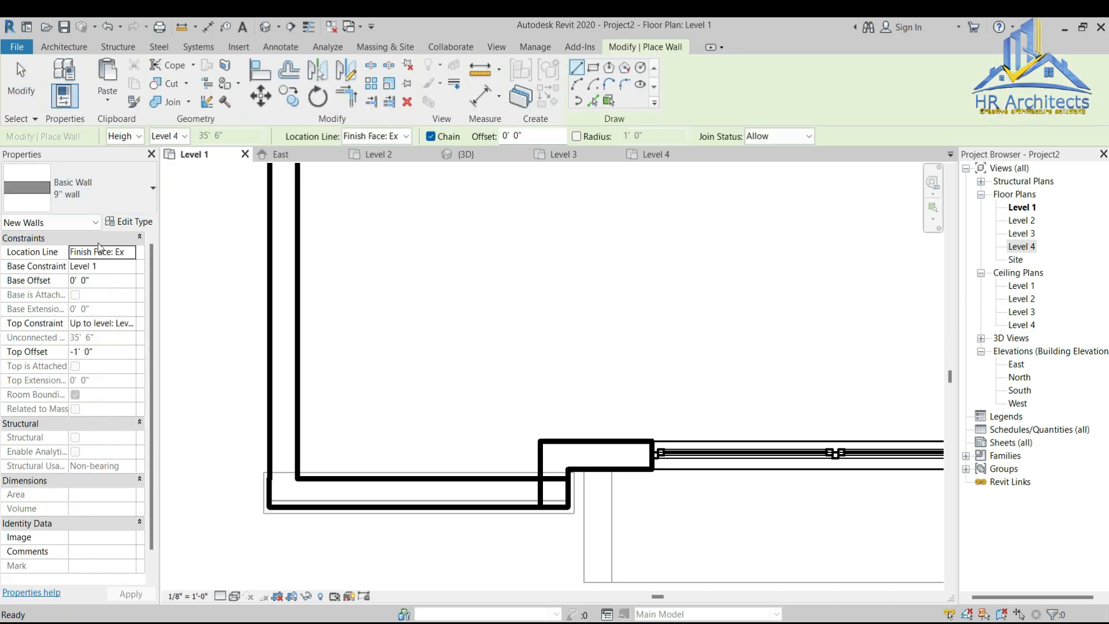
click(93, 187)
scroll(104, 359, down, 5)
click(104, 495)
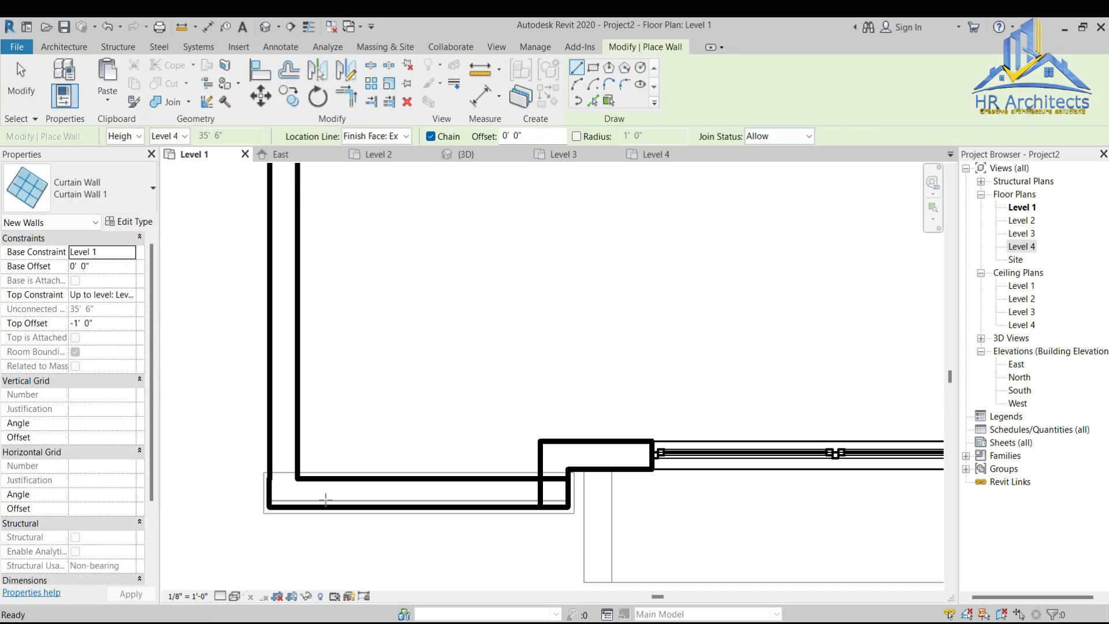
click(348, 492)
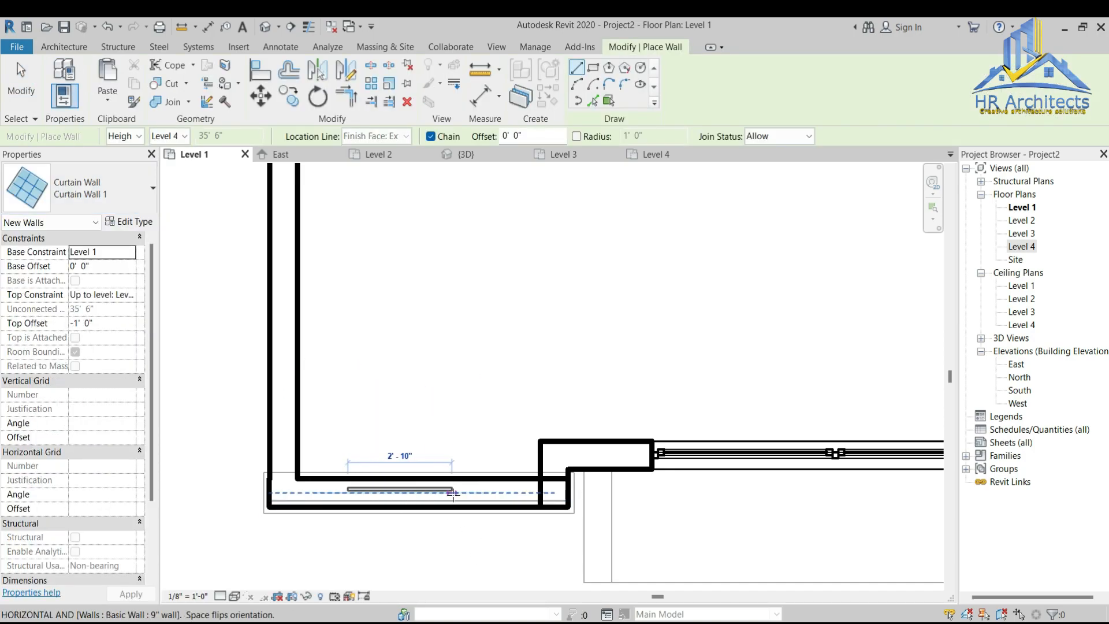
click(479, 492)
key(Escape)
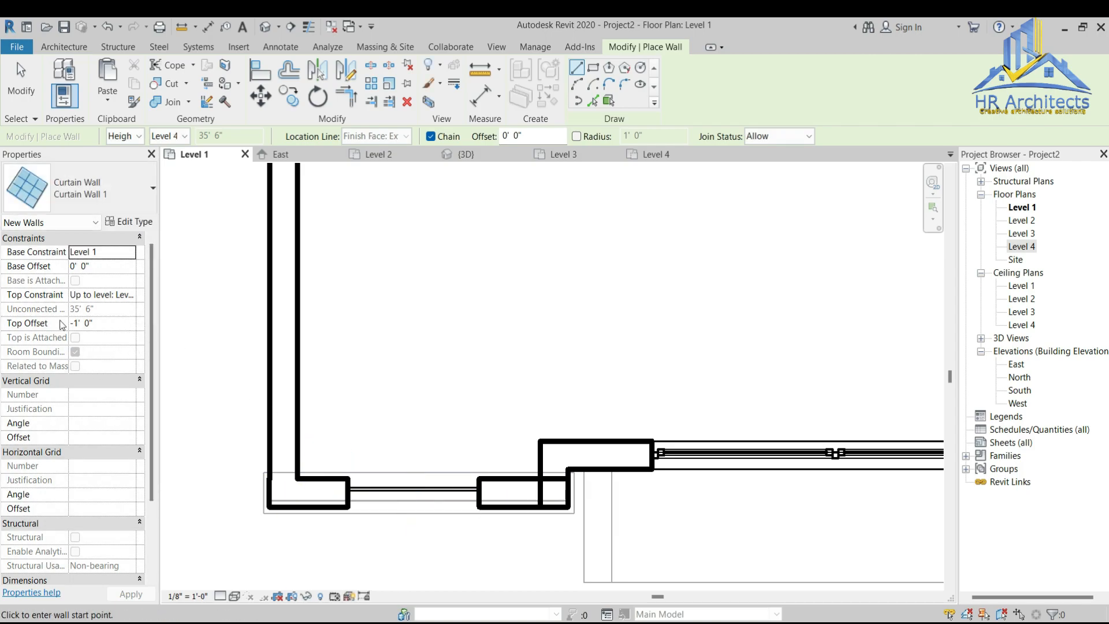
Step: Set the base offset for new curtain walls to 2' 0", then check the corner's curtain wall in the front-facing 3D view
click(109, 267)
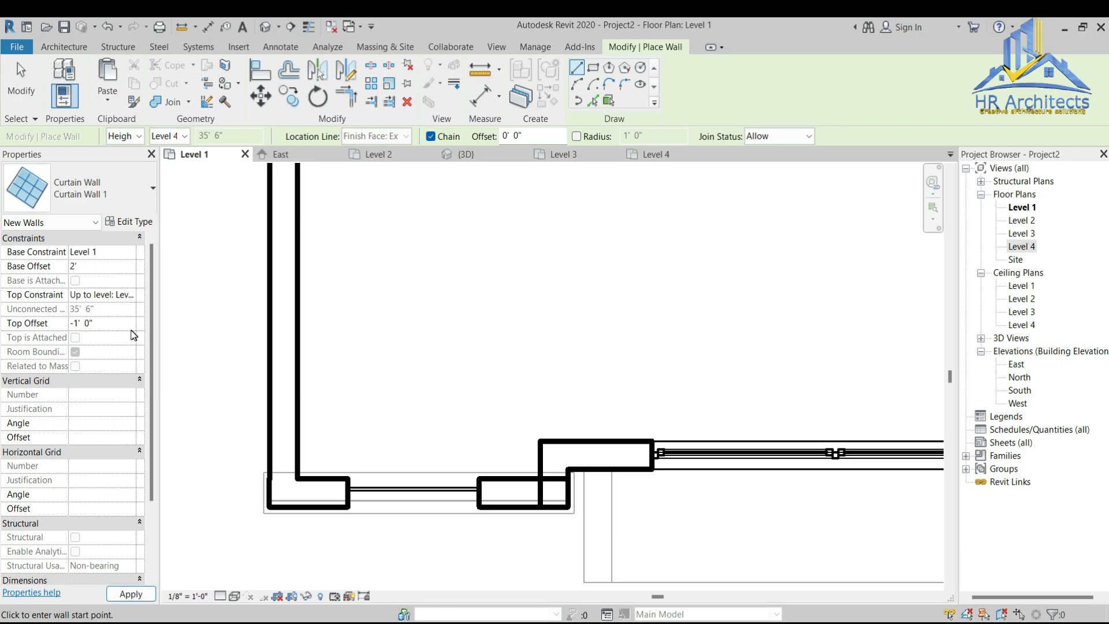
click(465, 154)
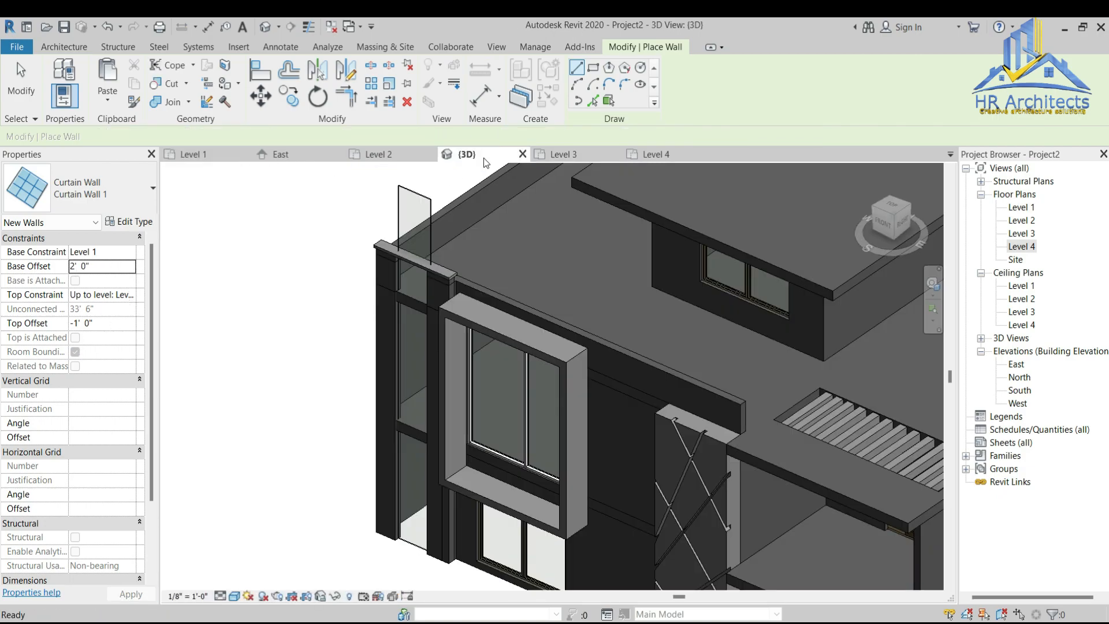
key(Escape)
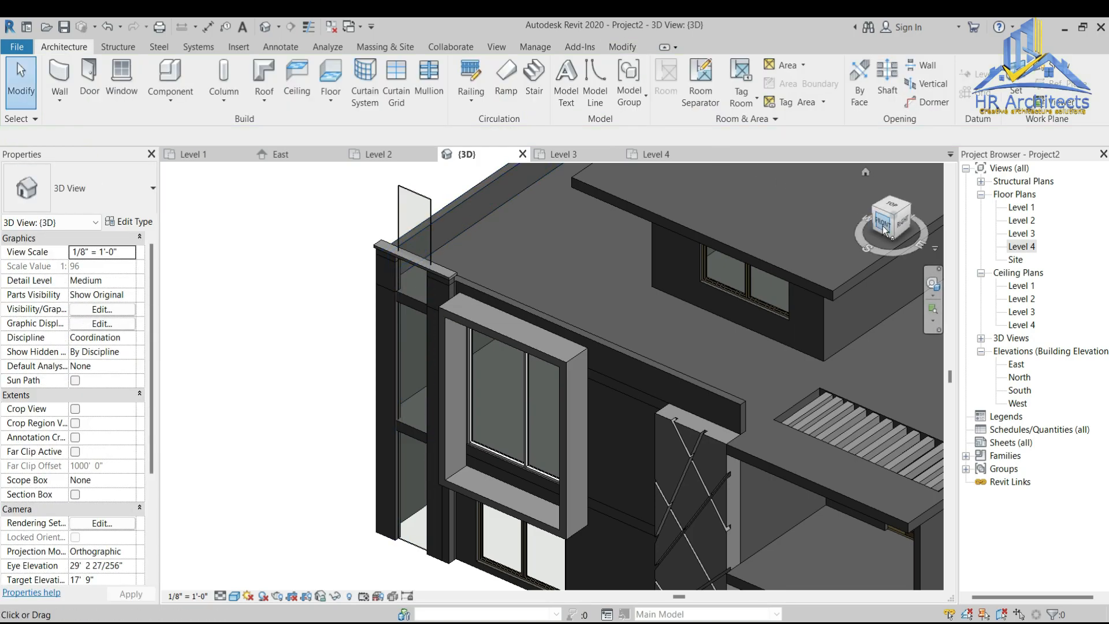
click(883, 225)
scroll(539, 366, up, 6)
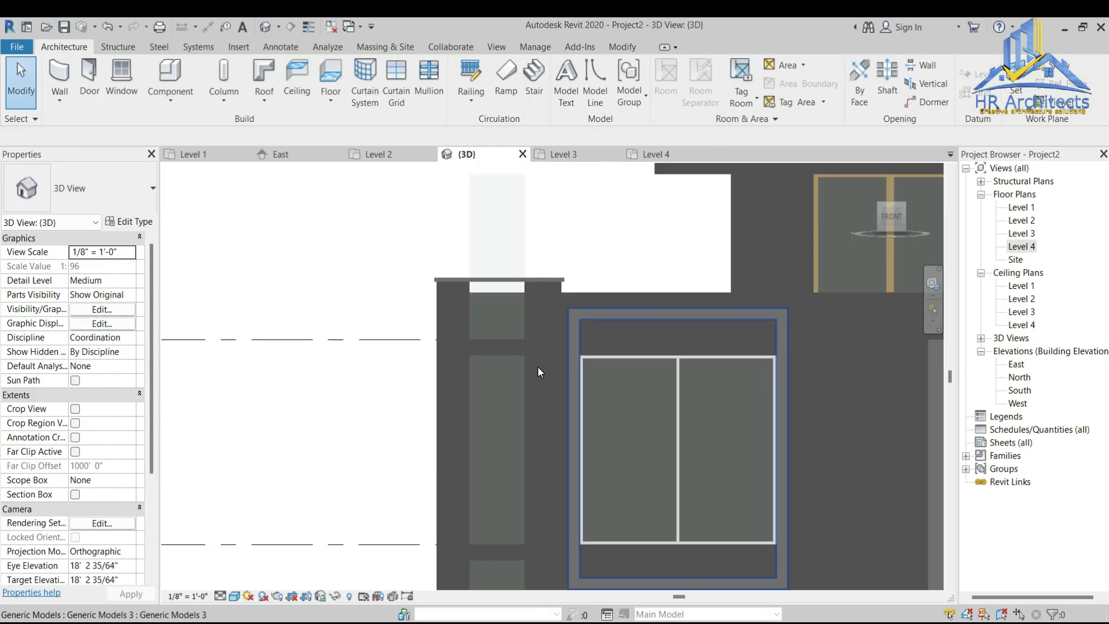
Step: Lower the top of the front corner's curtain wall to a top offset of about -10' 11", below the corner wall's cap
click(520, 181)
drag(496, 172, 494, 350)
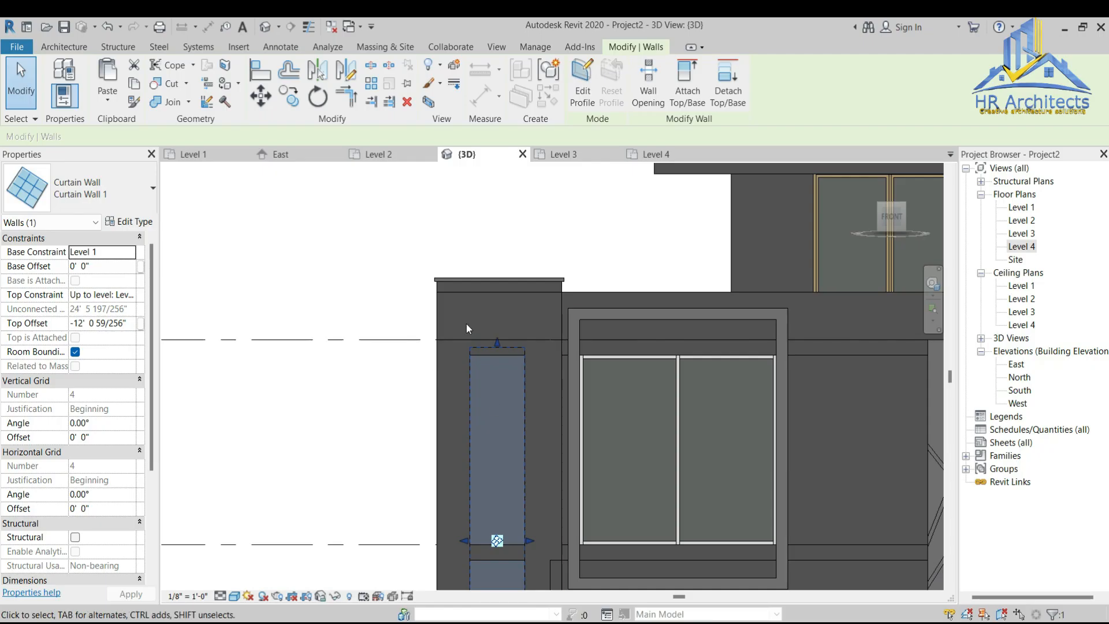
drag(498, 348, 498, 329)
click(434, 358)
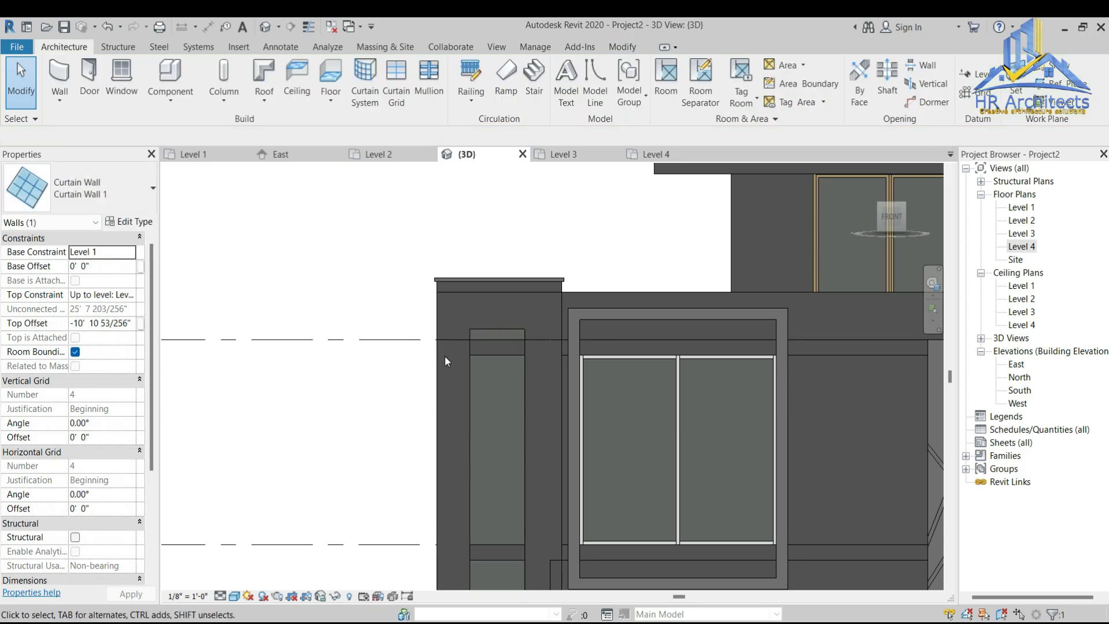
scroll(424, 257, down, 2)
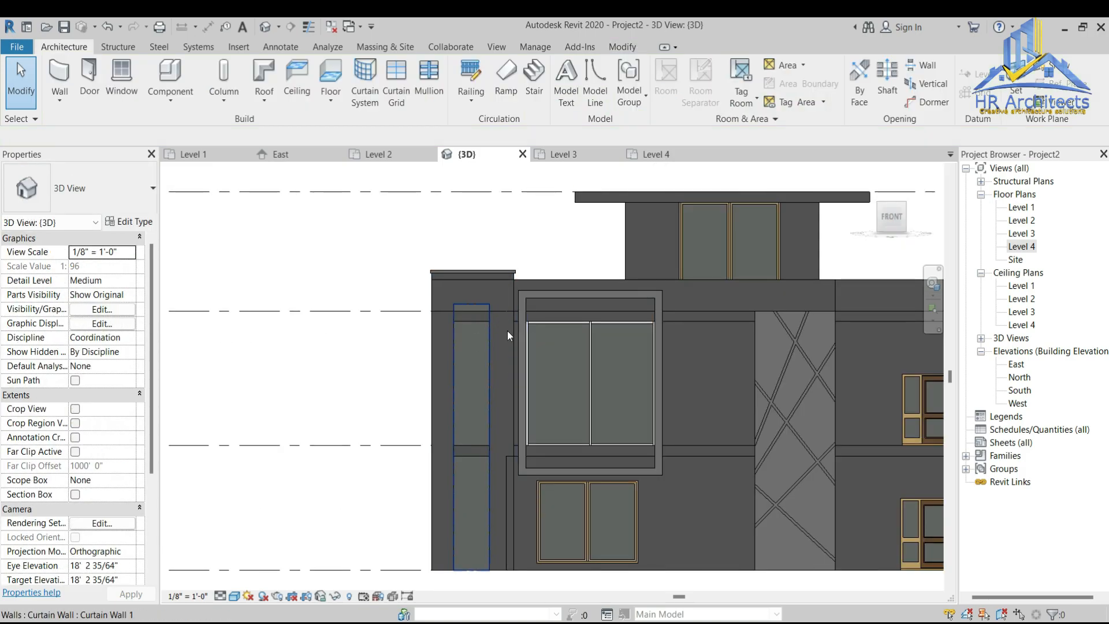
Step: Move the Level 3 floor's front corner boundary edge inward, attach the walls below to the floor, and delete the conflicting mullion elements
click(698, 320)
click(556, 157)
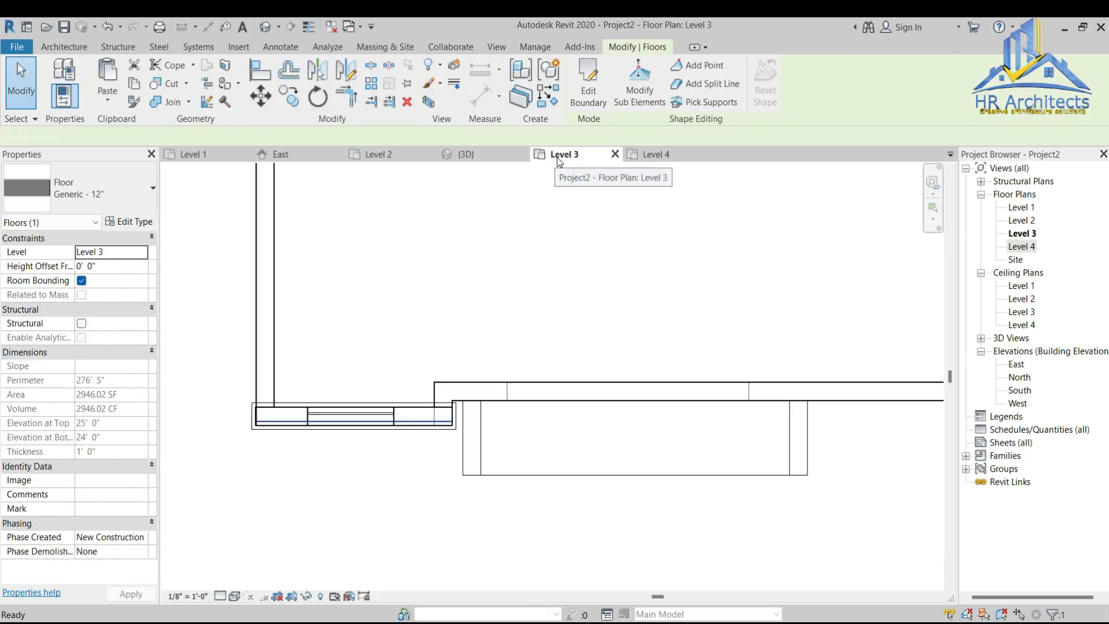
double_click(408, 423)
scroll(406, 425, up, 1)
scroll(406, 425, up, 2)
click(406, 424)
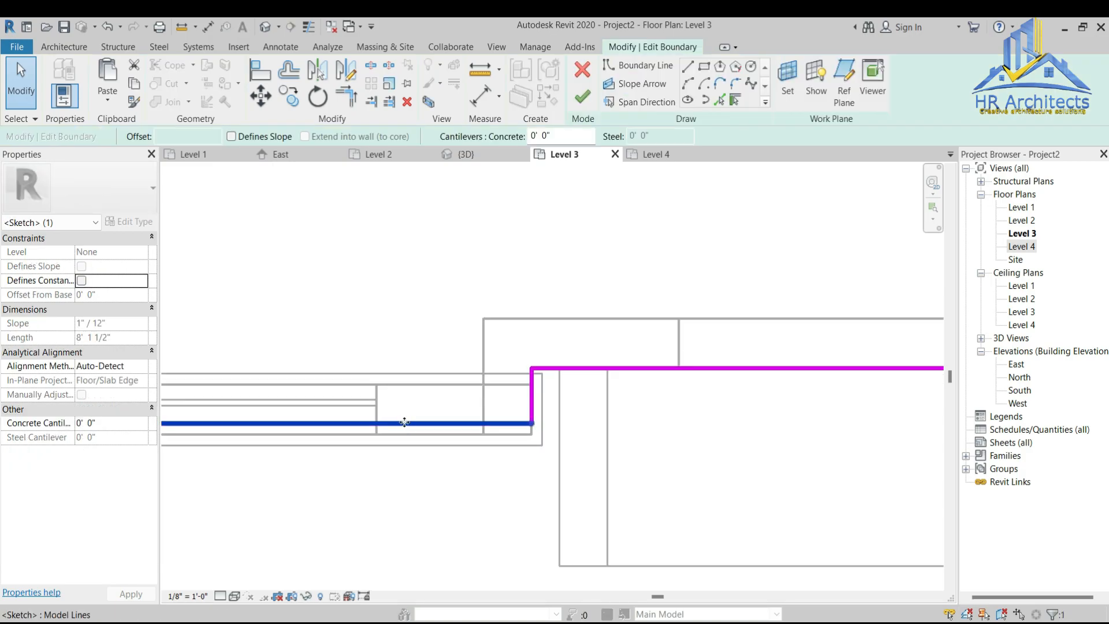
drag(405, 422, 406, 410)
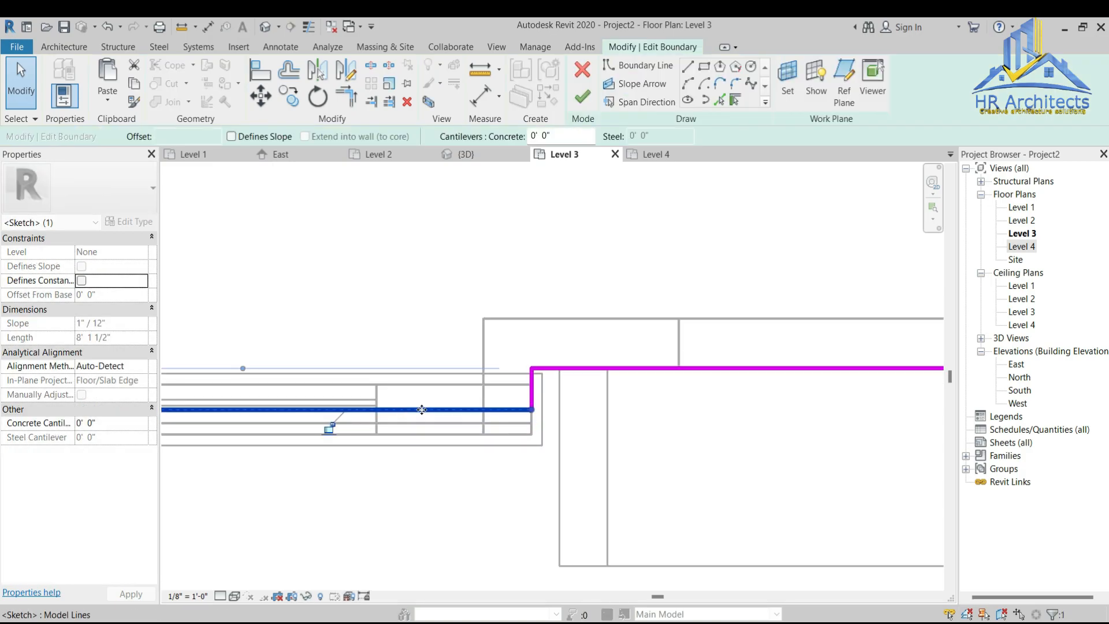
click(582, 97)
click(588, 338)
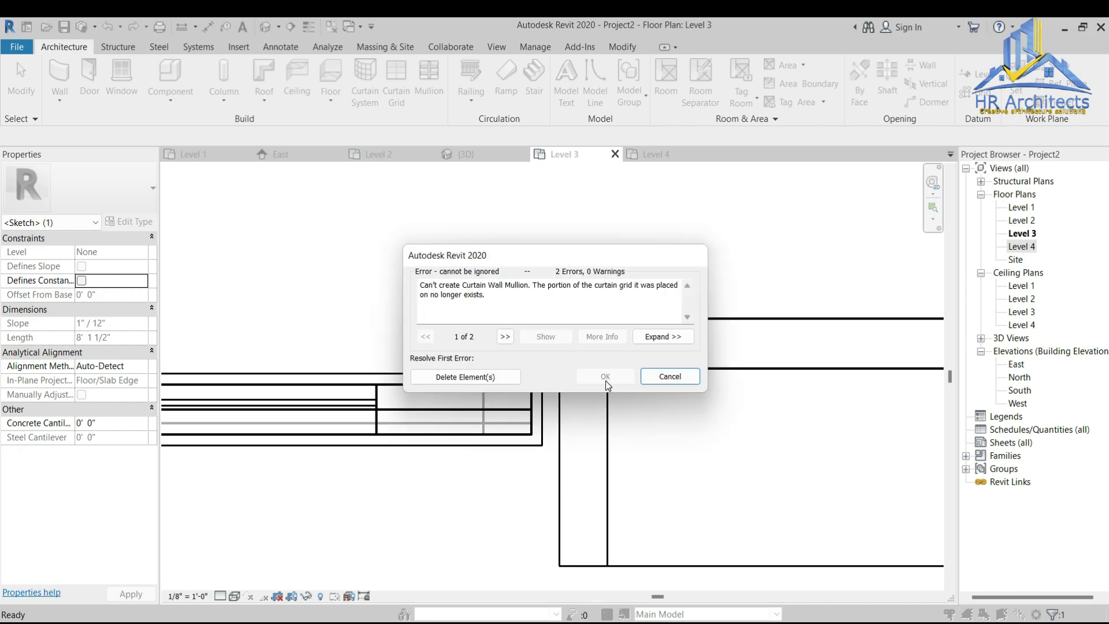
click(497, 378)
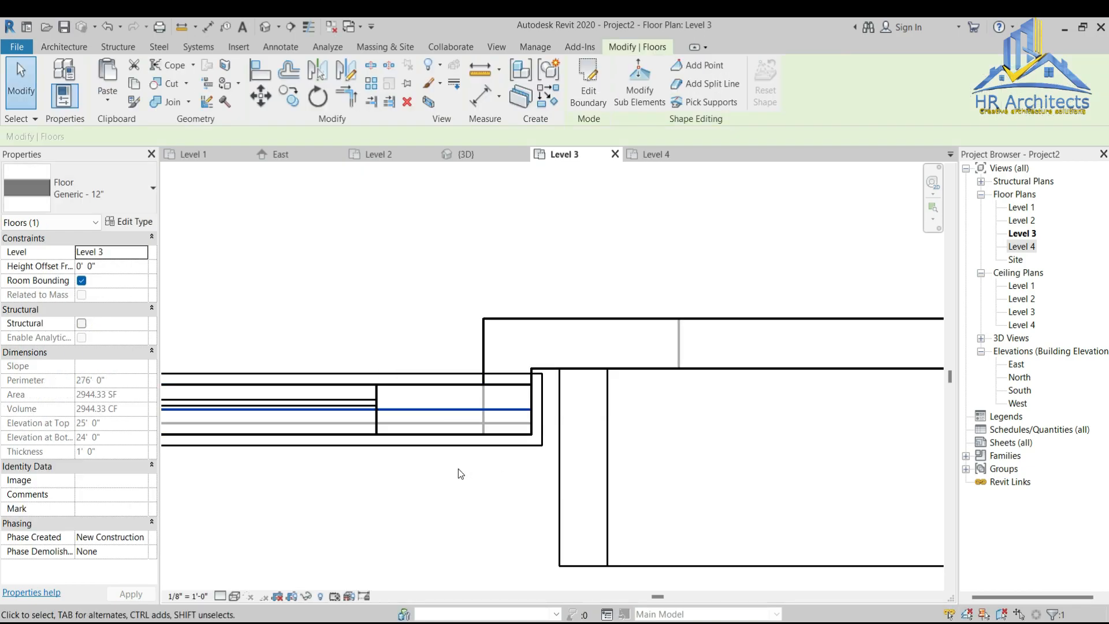
Step: Add a 2.5" x 5" rectangular mullion along the top edge of the framed upper front window in the 3D view
click(456, 154)
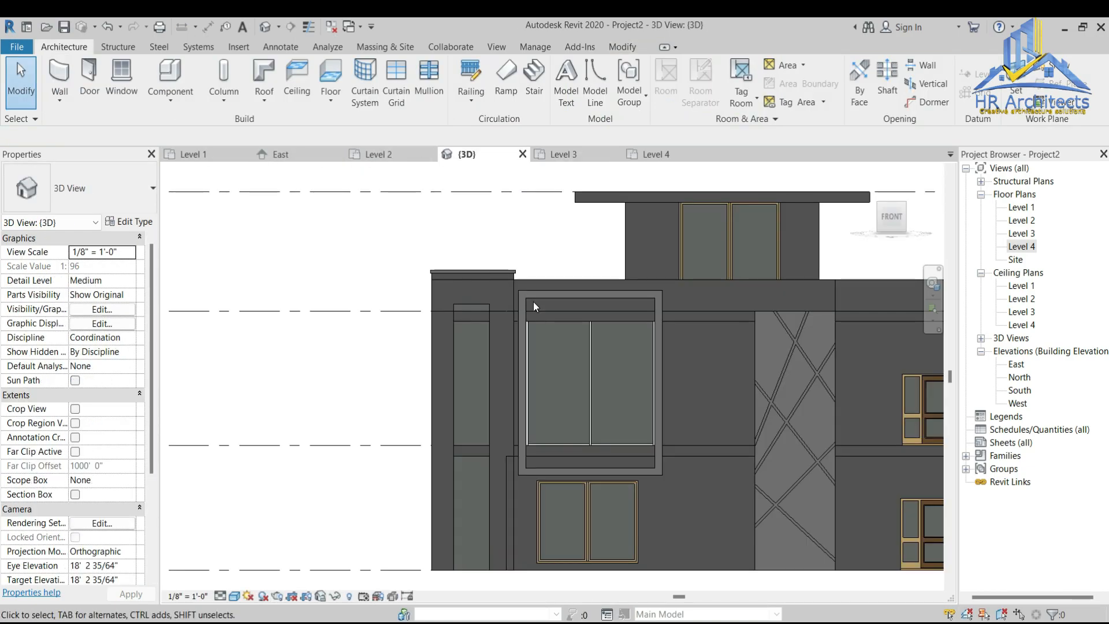
scroll(625, 322, up, 3)
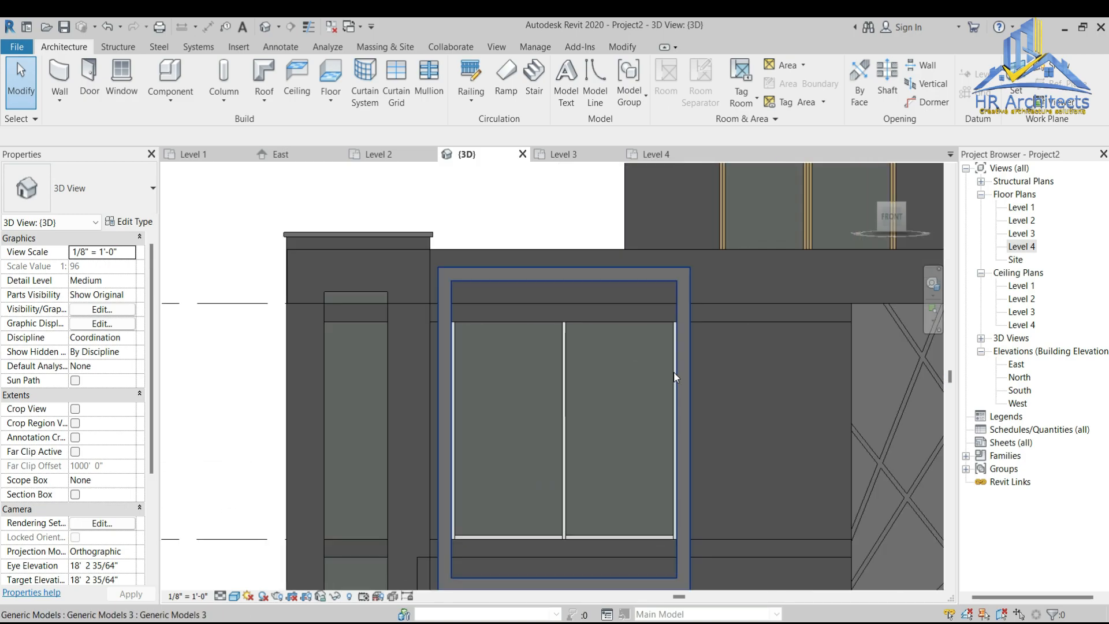
scroll(673, 370, up, 3)
click(674, 309)
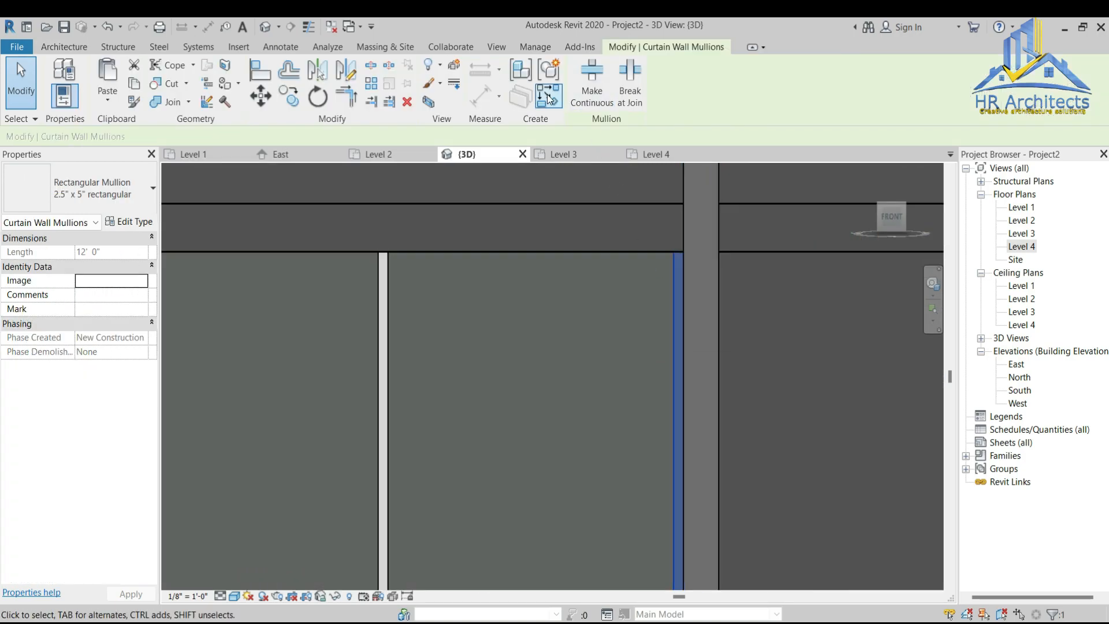
key(c)
key(s)
click(514, 252)
key(Escape)
key(Escape)
scroll(574, 241, down, 3)
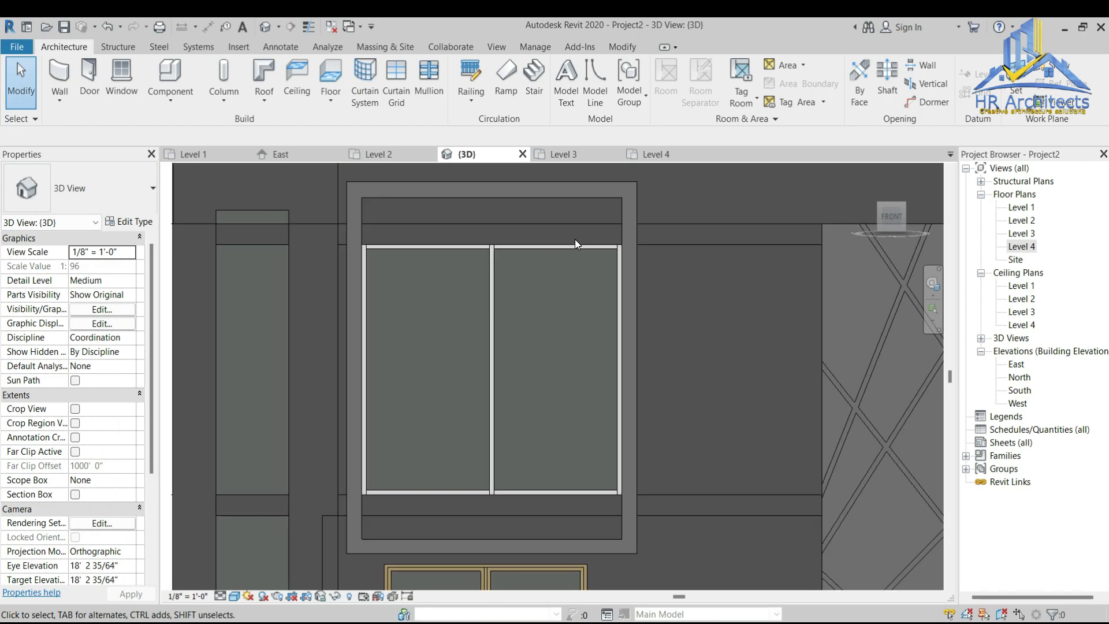
scroll(574, 239, down, 2)
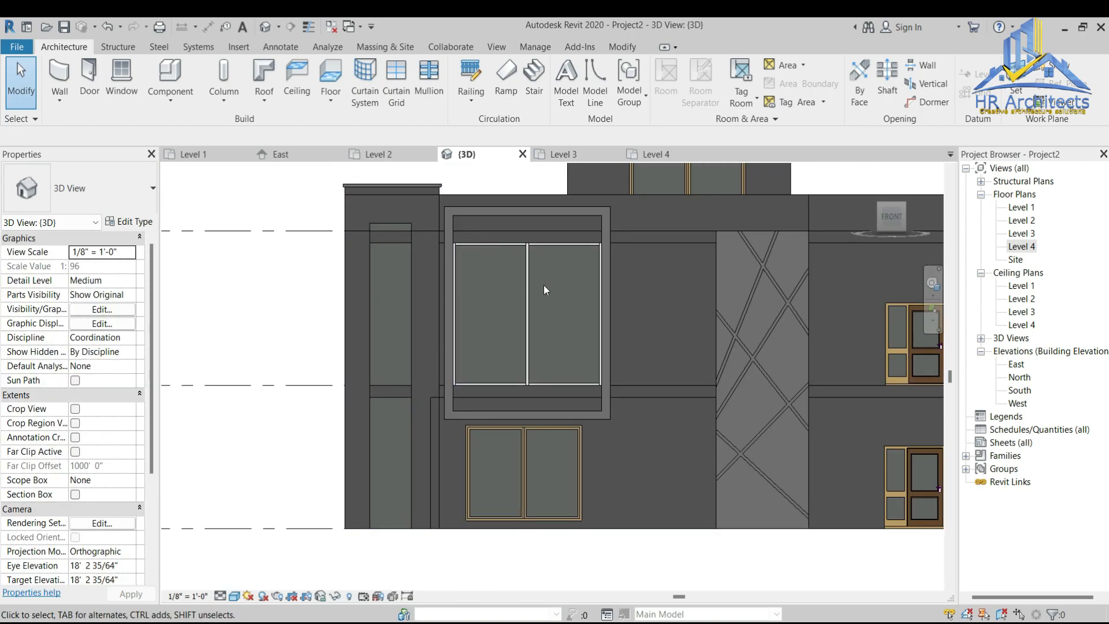
Step: Move the Level 2 floor's boundary edge at the front corner inward behind the curtain wall, attaching the walls below to the floor
click(898, 218)
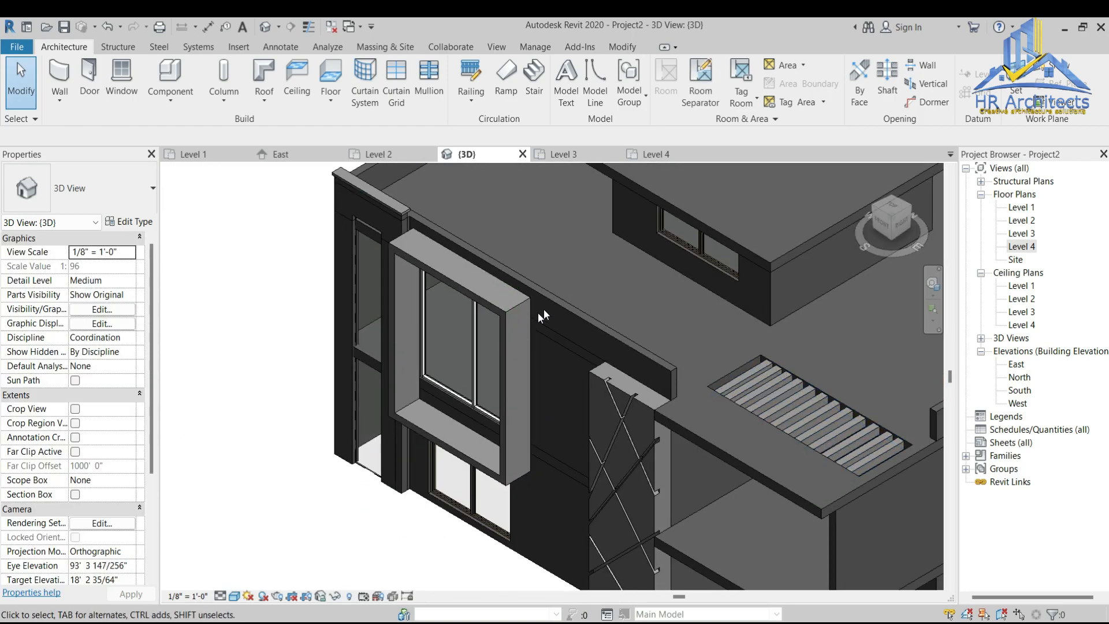
scroll(360, 341, up, 5)
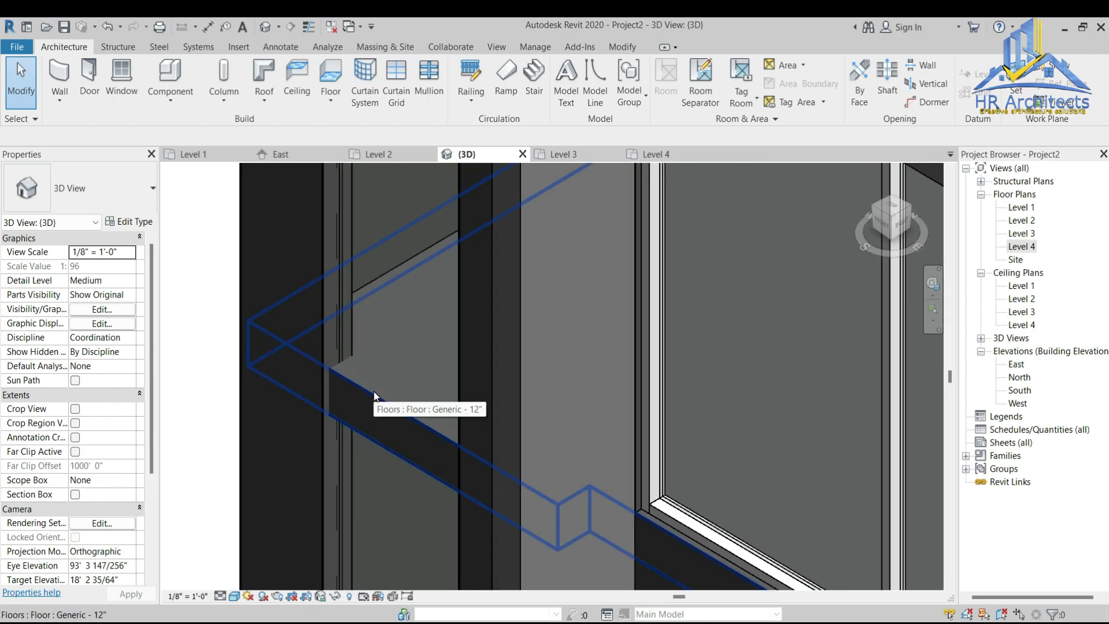
click(374, 396)
double_click(374, 392)
scroll(374, 394, down, 2)
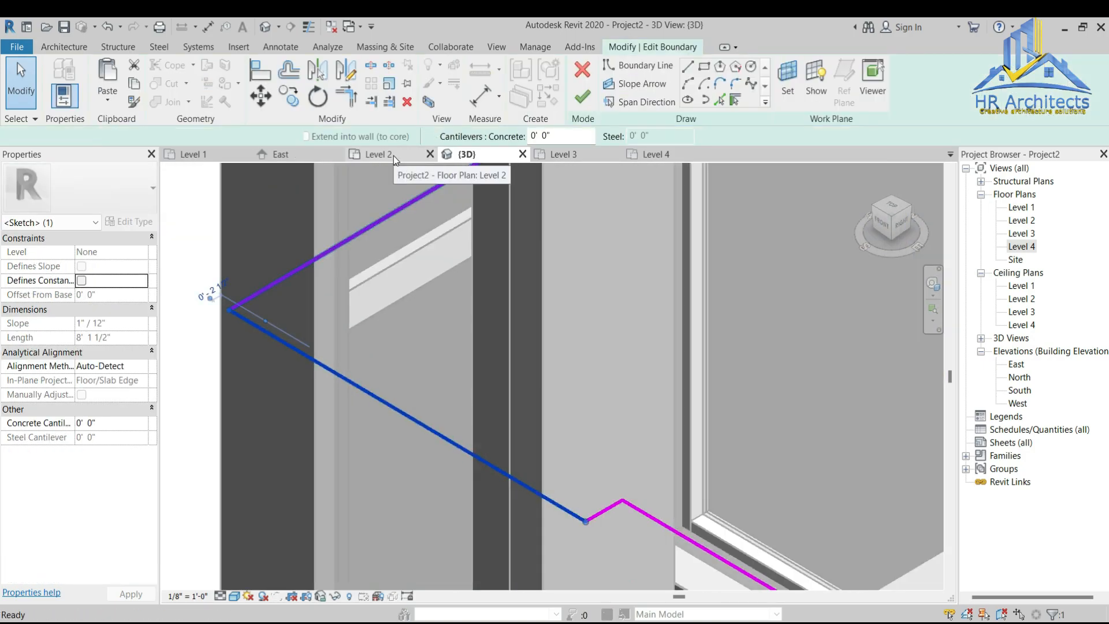
click(393, 154)
drag(420, 403, 437, 383)
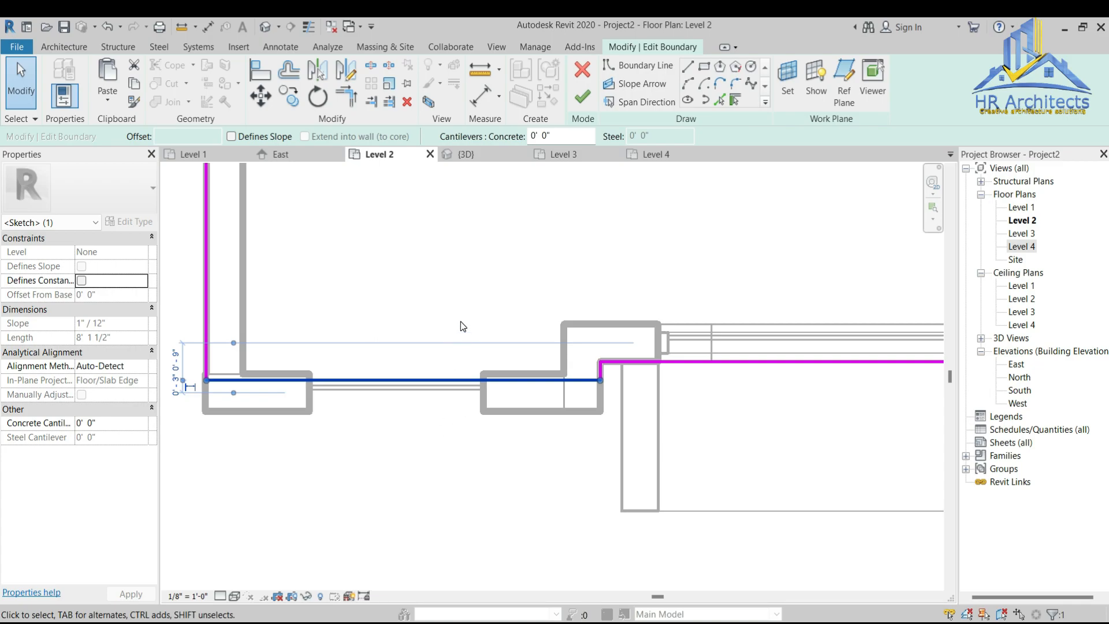
click(585, 103)
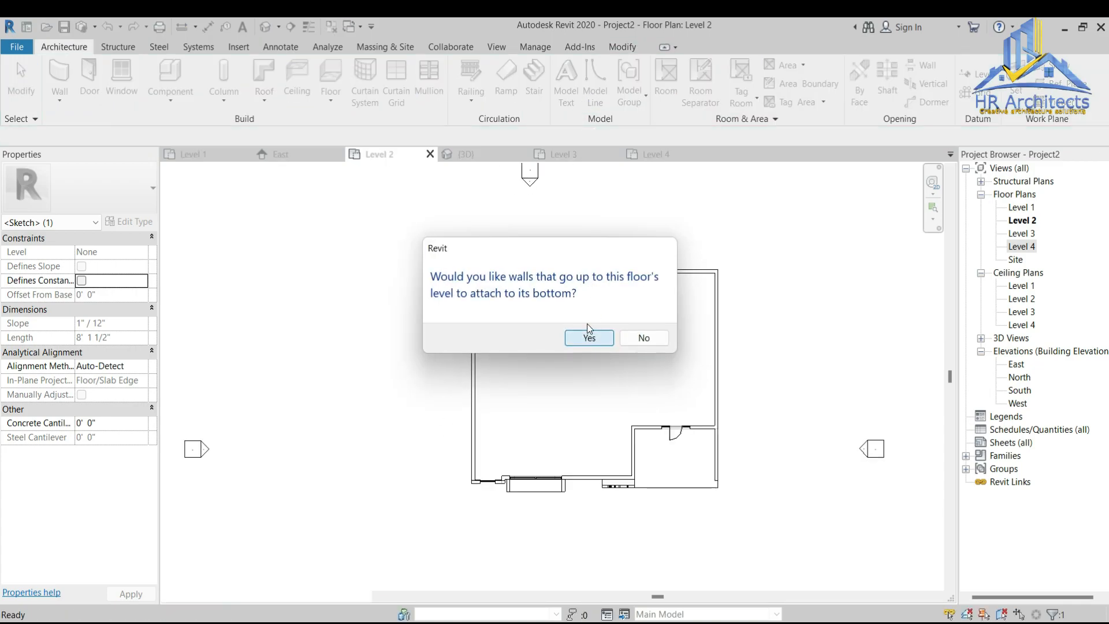
click(585, 334)
Step: Pull the Level 3 floor's front corner boundary edge further inward behind the curtain wall, attach the walls below, and check the corner in 3D
click(561, 155)
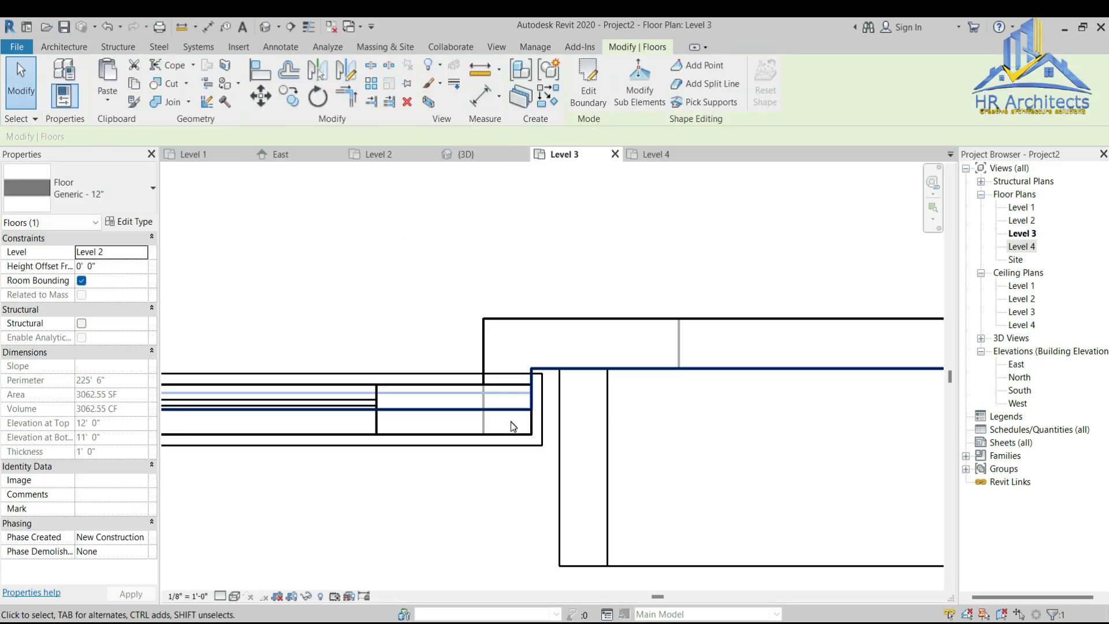
scroll(858, 448, down, 4)
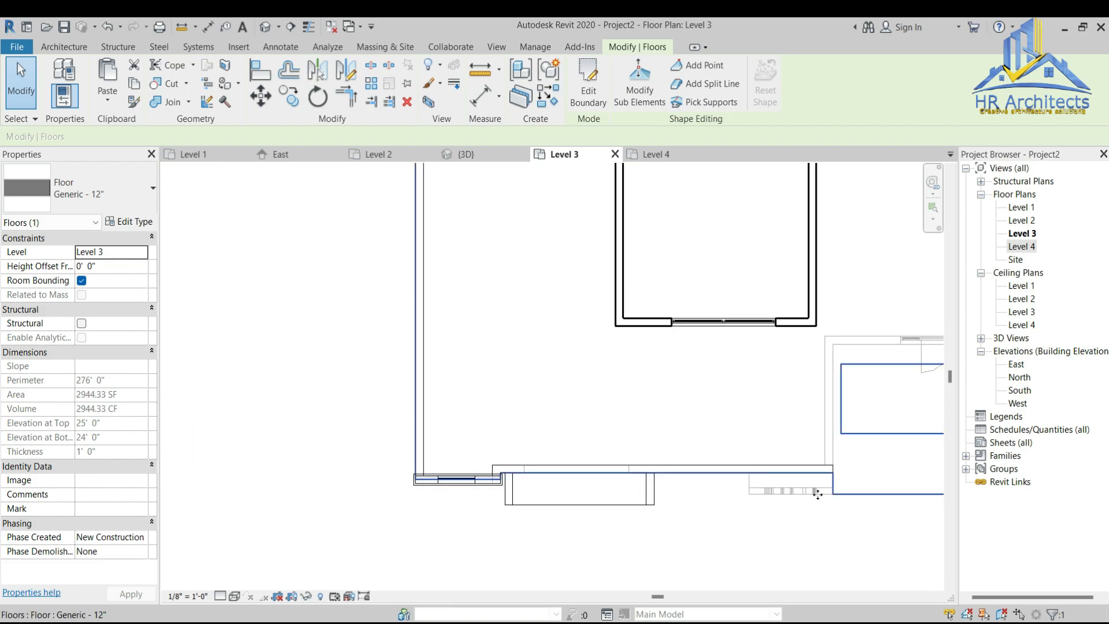
double_click(901, 494)
scroll(490, 487, up, 5)
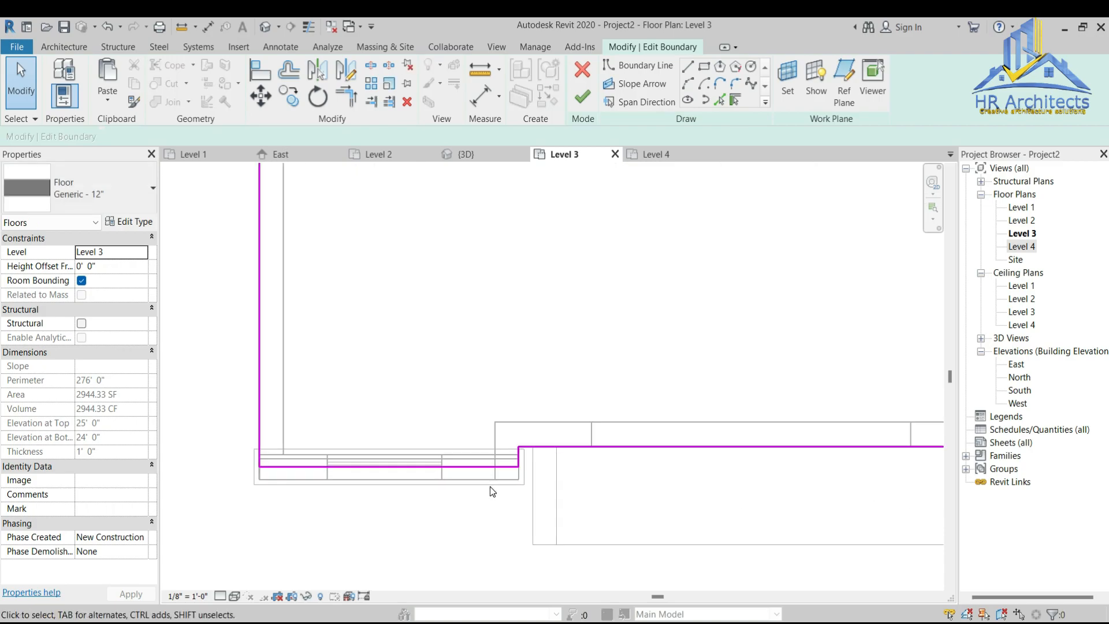
click(448, 444)
scroll(447, 442, down, 3)
drag(455, 428, 455, 414)
click(582, 97)
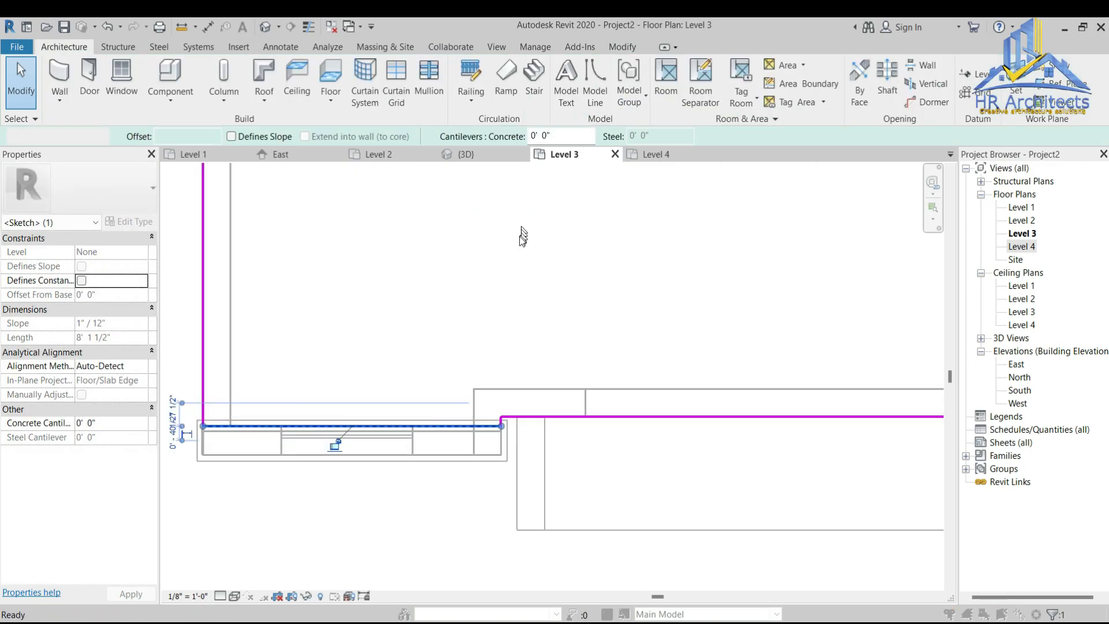
click(572, 343)
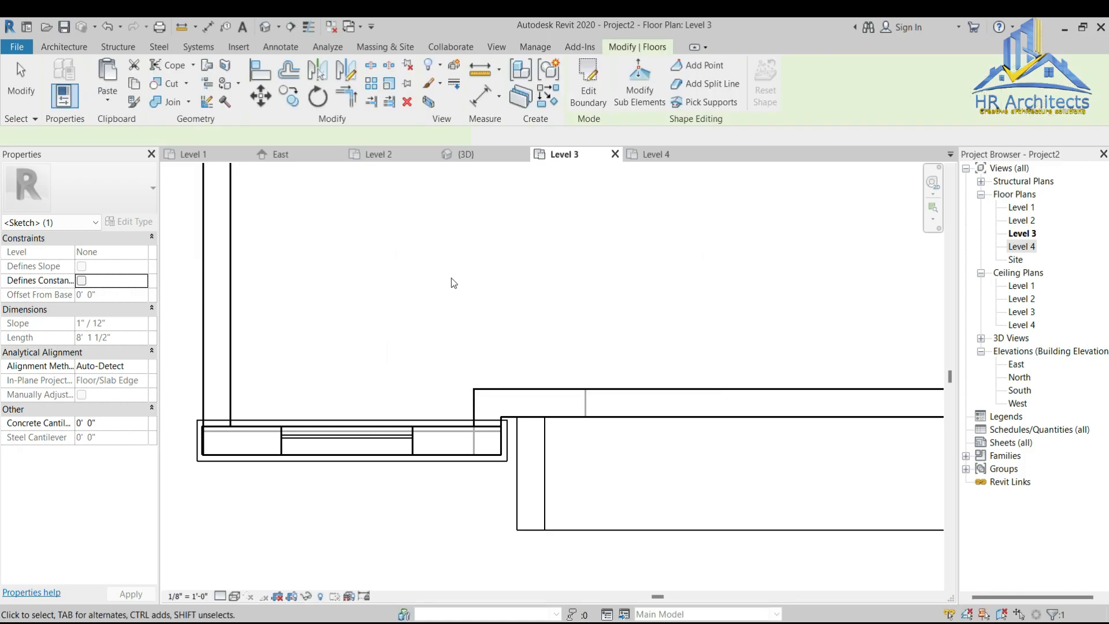
click(462, 154)
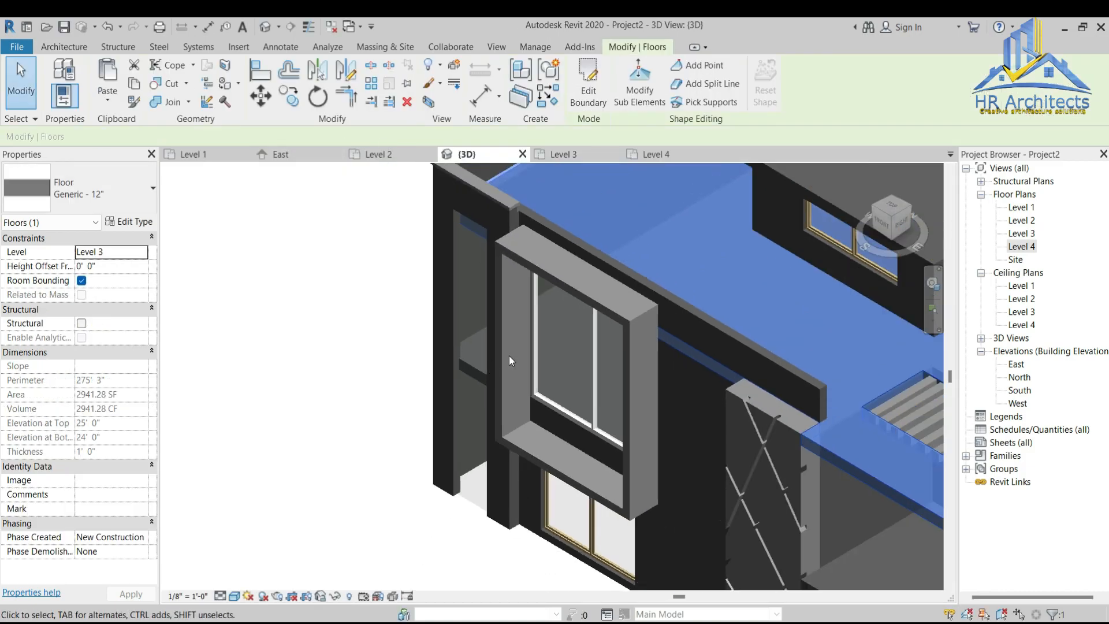
click(421, 417)
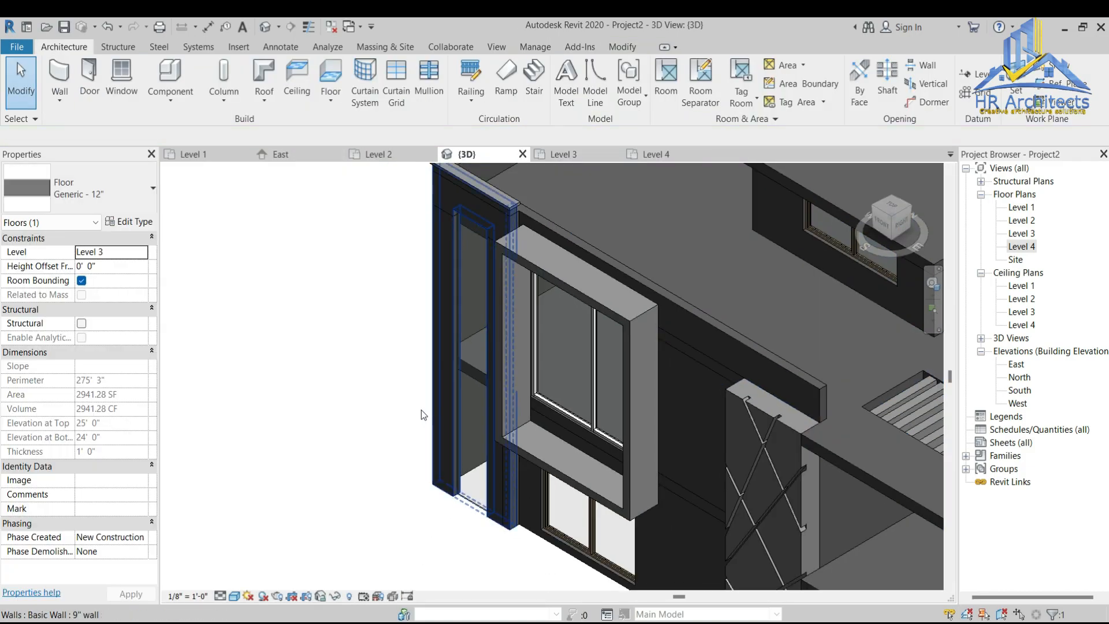
scroll(414, 398, up, 3)
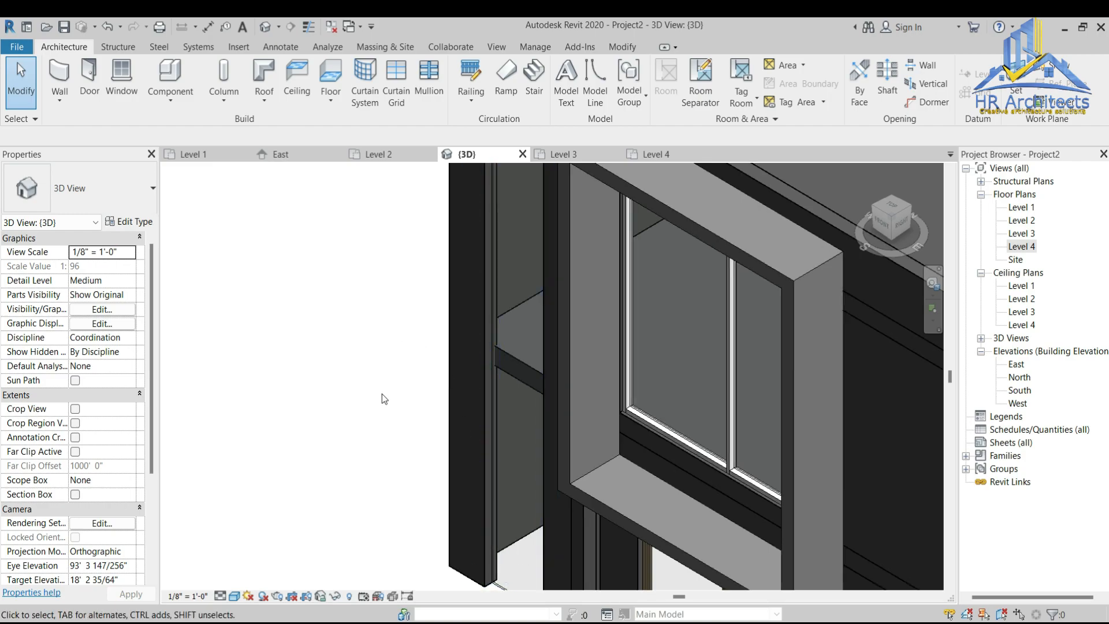
scroll(425, 466, down, 2)
Step: Nudge the front corner's curtain wall slightly outward in the Level 1 plan, then check it in the 3D view
click(245, 154)
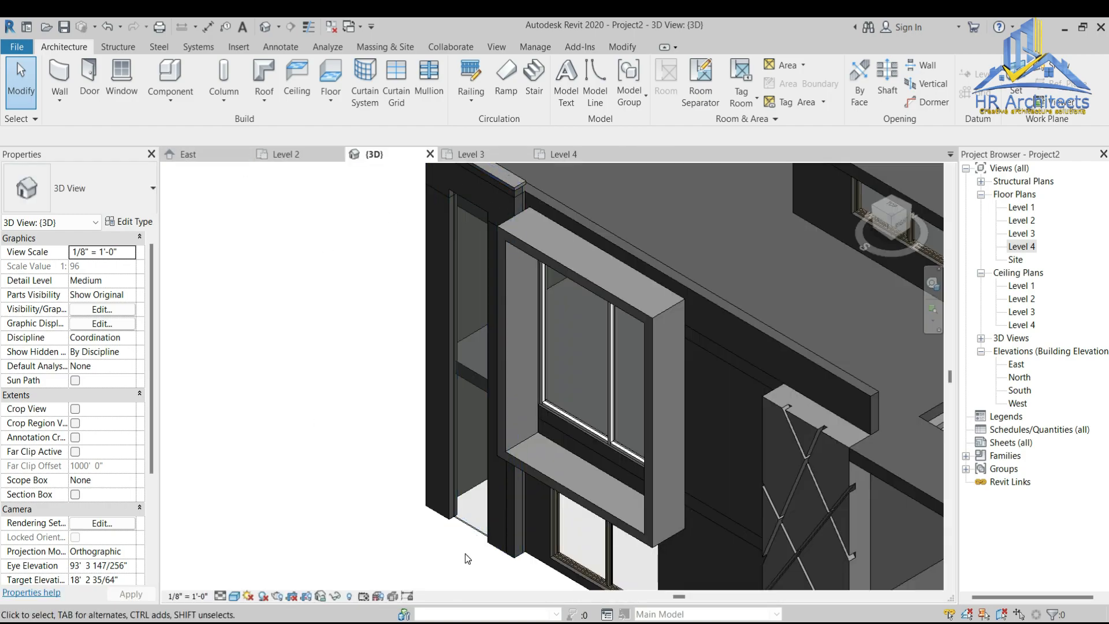
double_click(1018, 209)
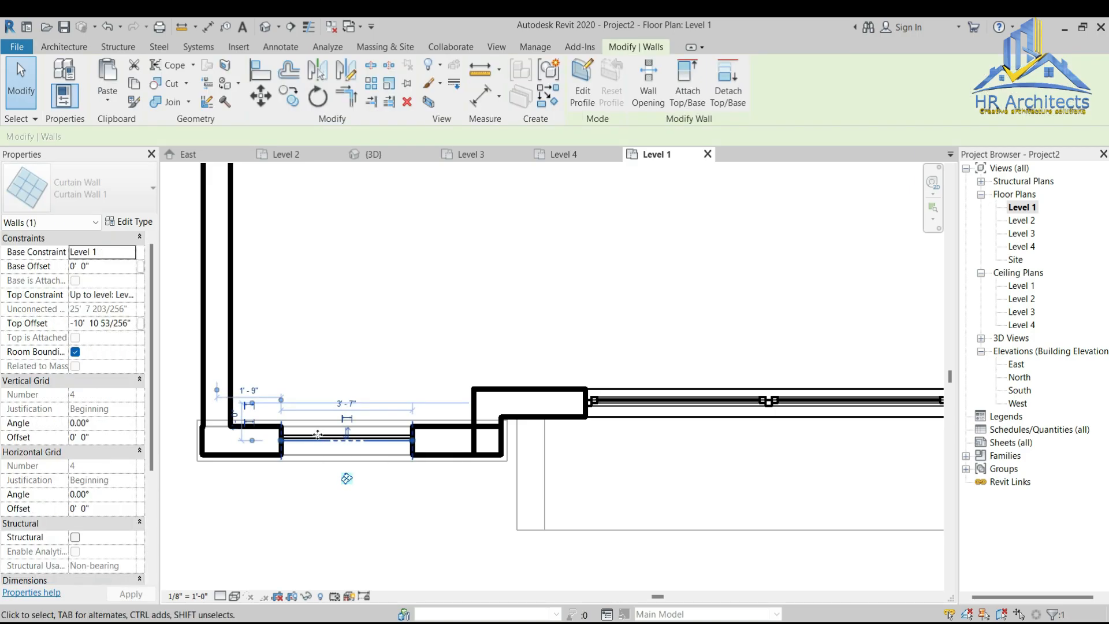
key(Down)
key(Down)
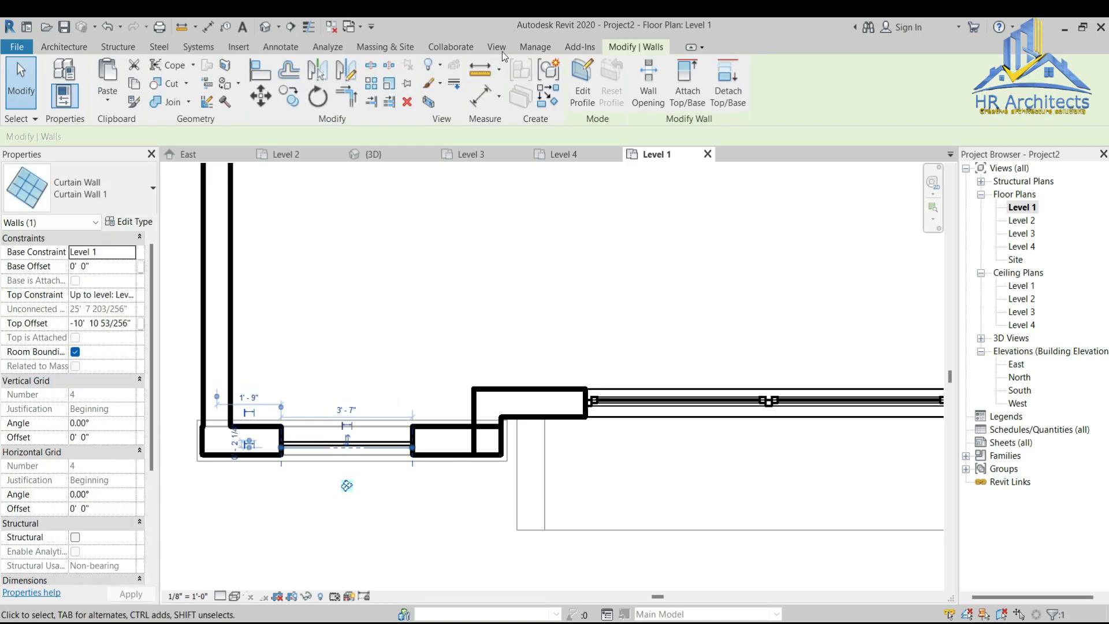
click(374, 154)
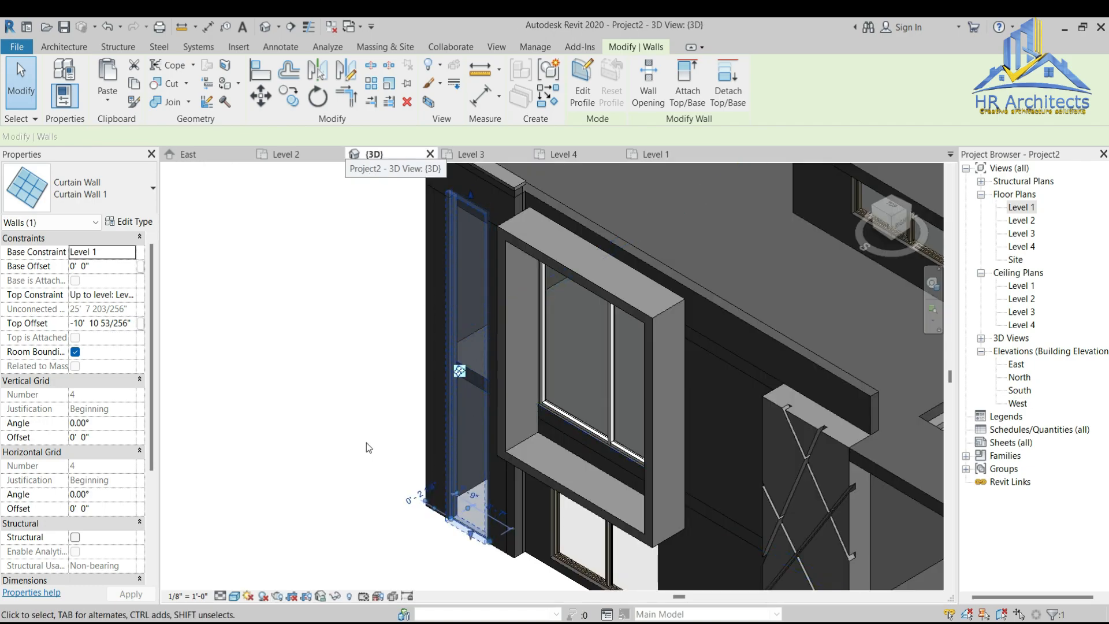
scroll(367, 397, down, 3)
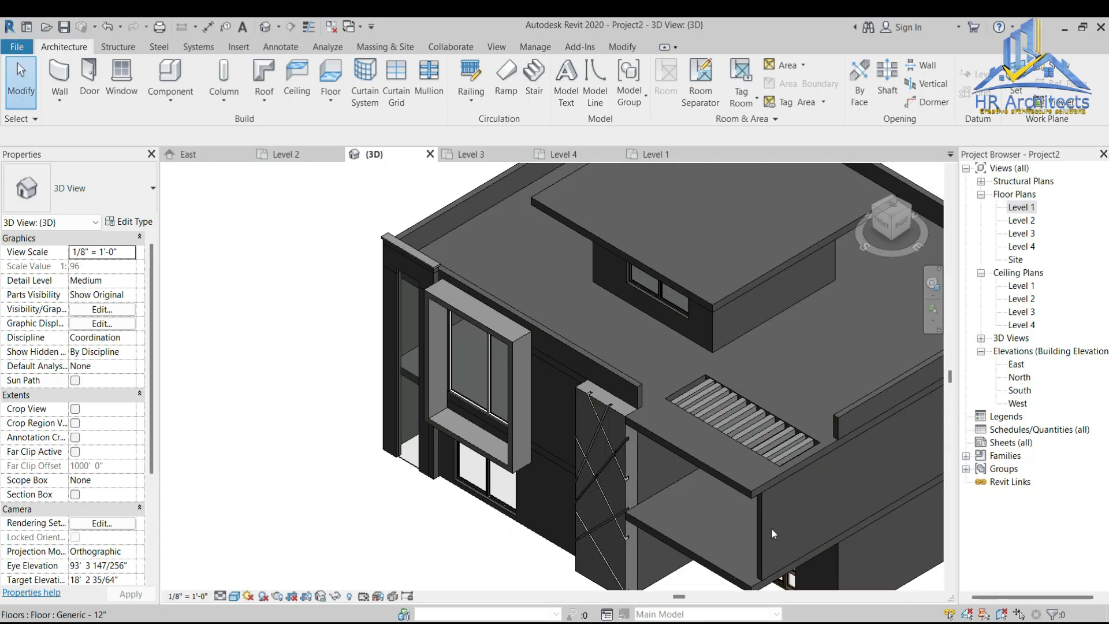
Step: Start a new in-place model in the Generic Models category, facing the front facade, and accept the name Generic Models 5
click(878, 224)
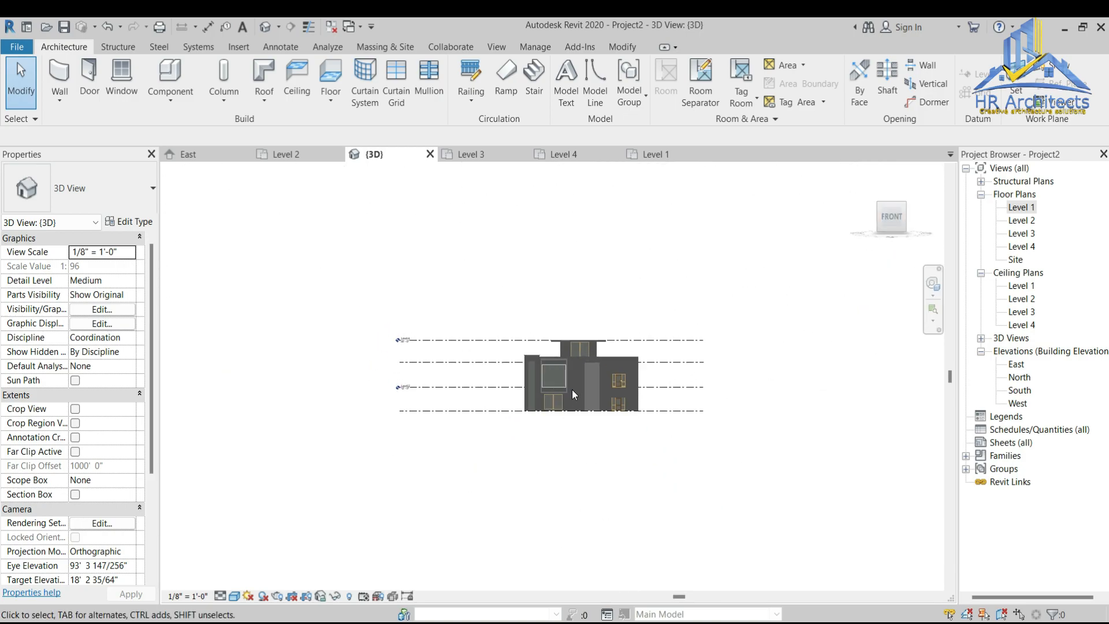
scroll(584, 373, up, 5)
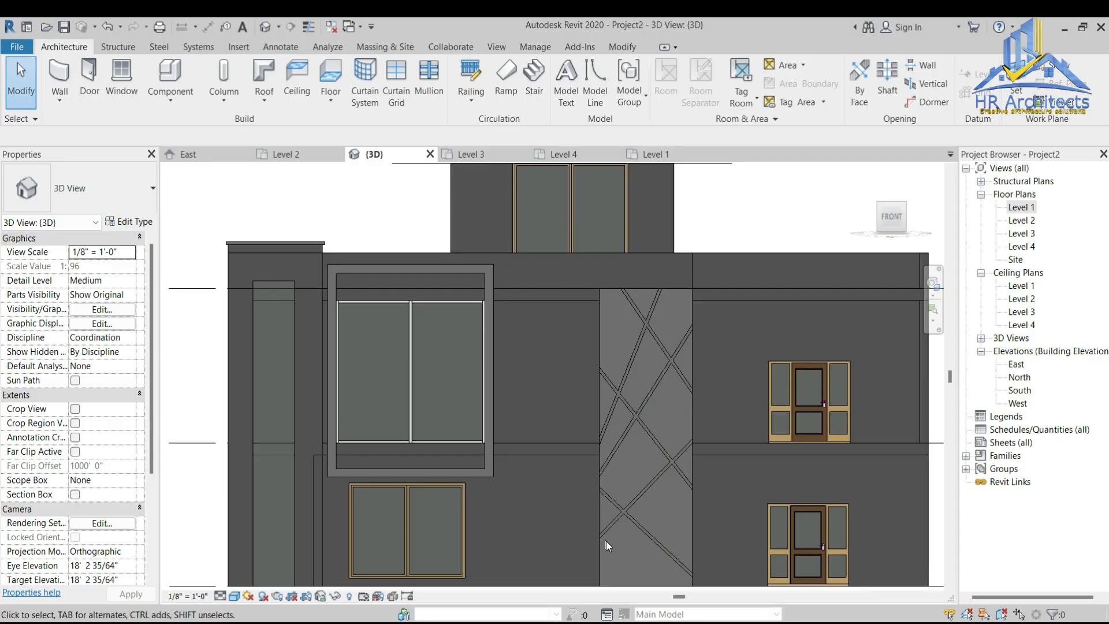
click(171, 100)
click(191, 158)
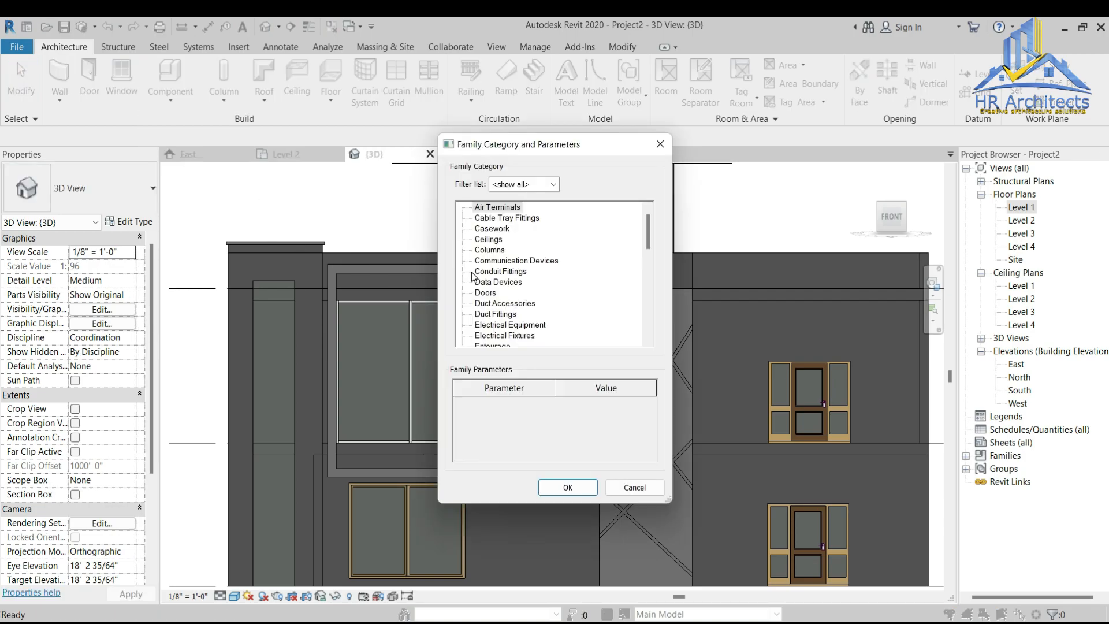
scroll(491, 277, down, 3)
click(502, 324)
click(580, 487)
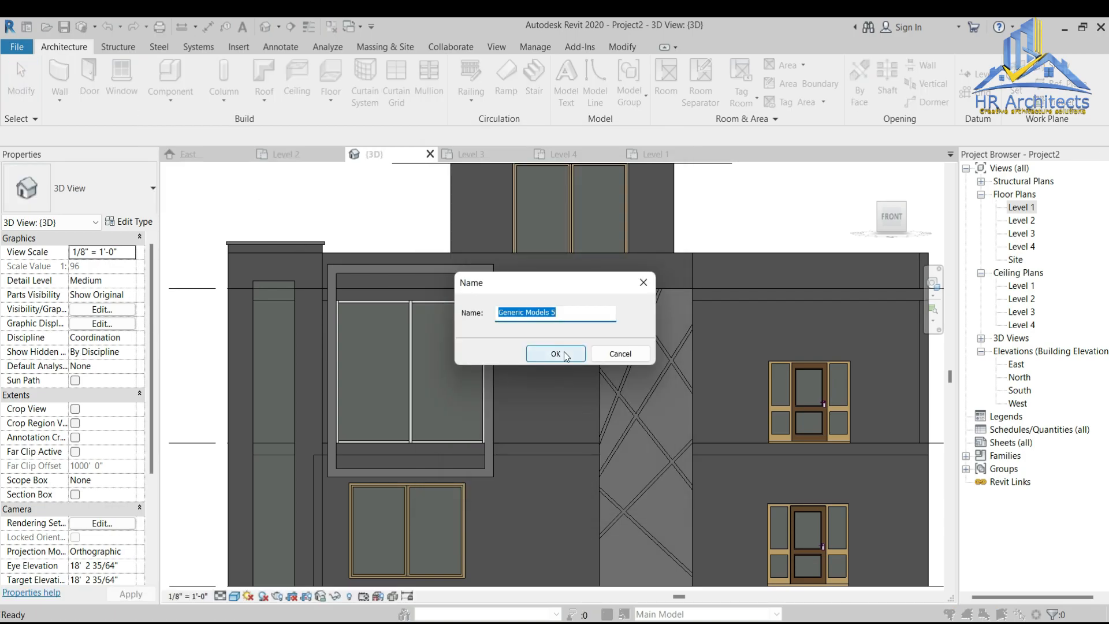
click(559, 353)
Step: Begin an extrusion with its work plane picked on the face of the 9" parapet wall above the patterned panel
click(123, 81)
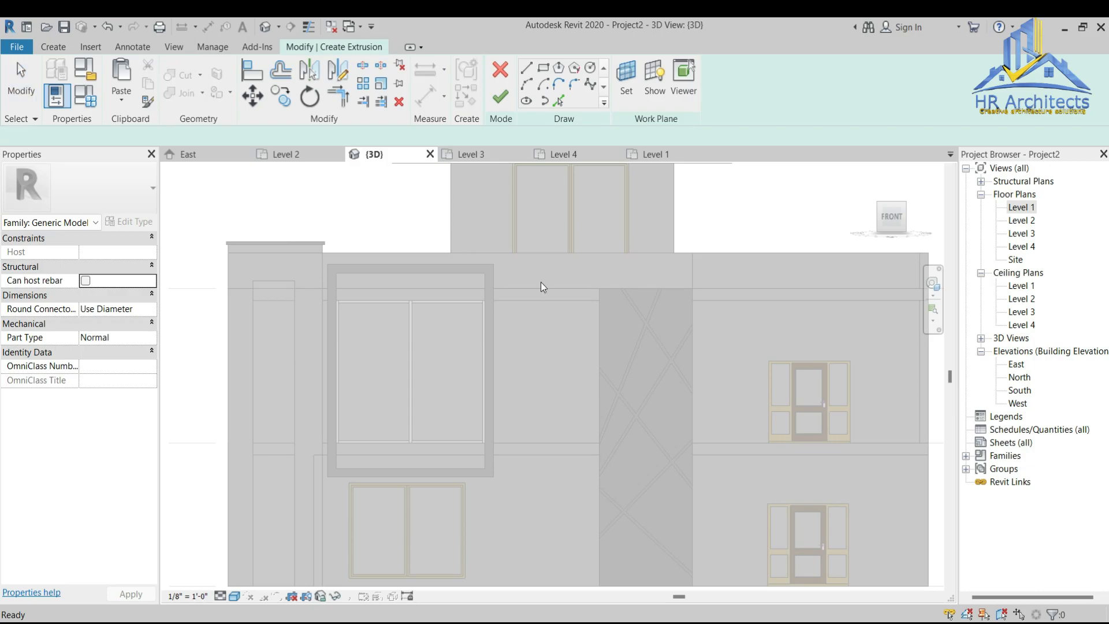
click(626, 81)
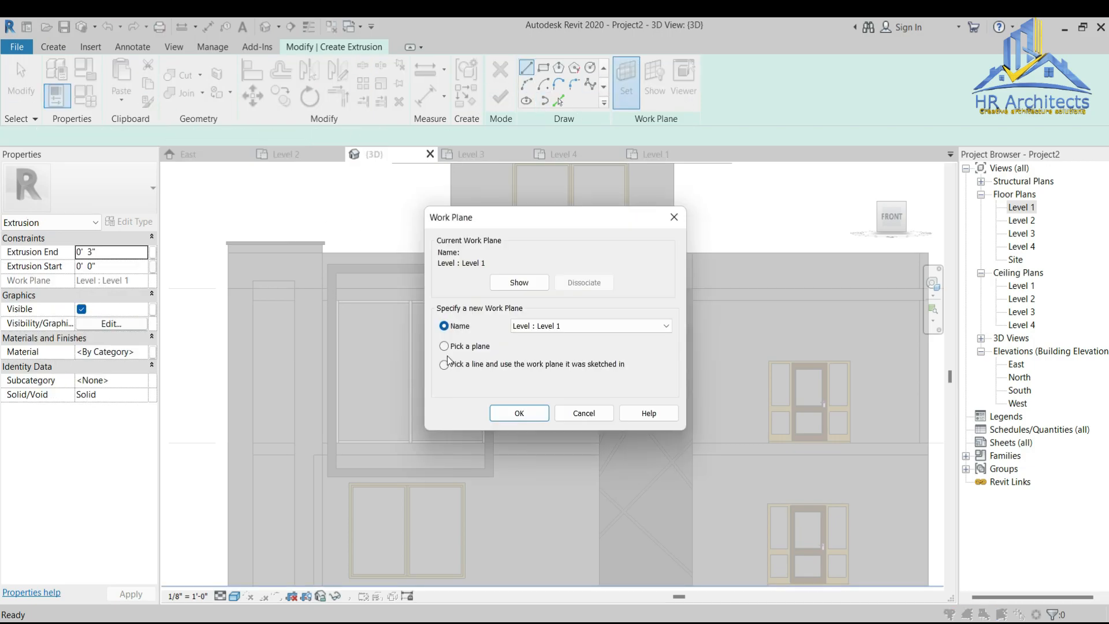
click(519, 413)
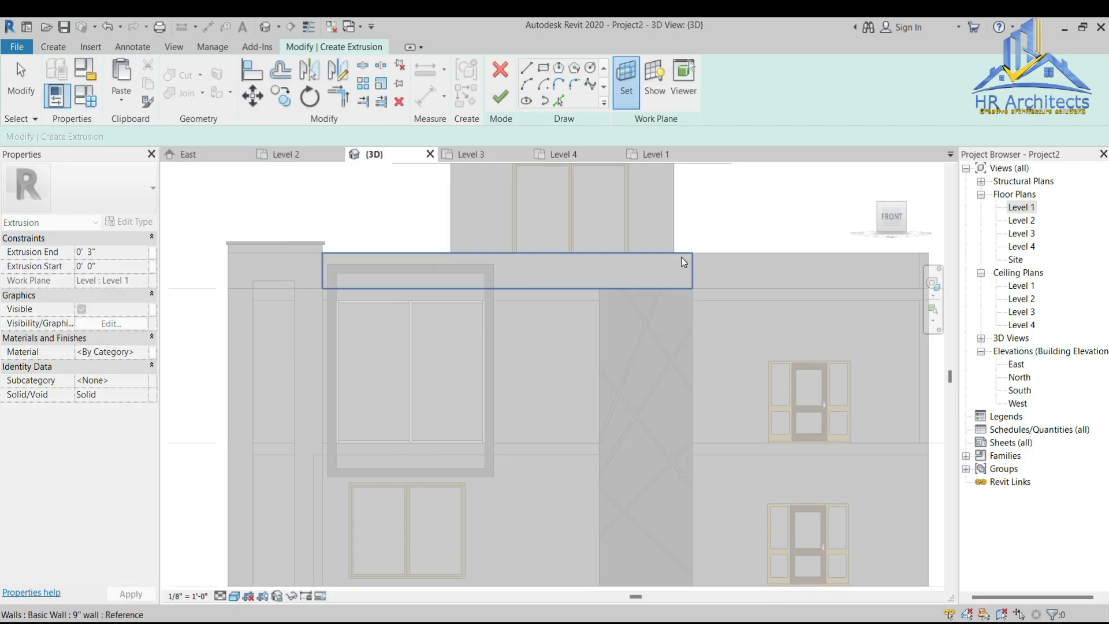
click(685, 260)
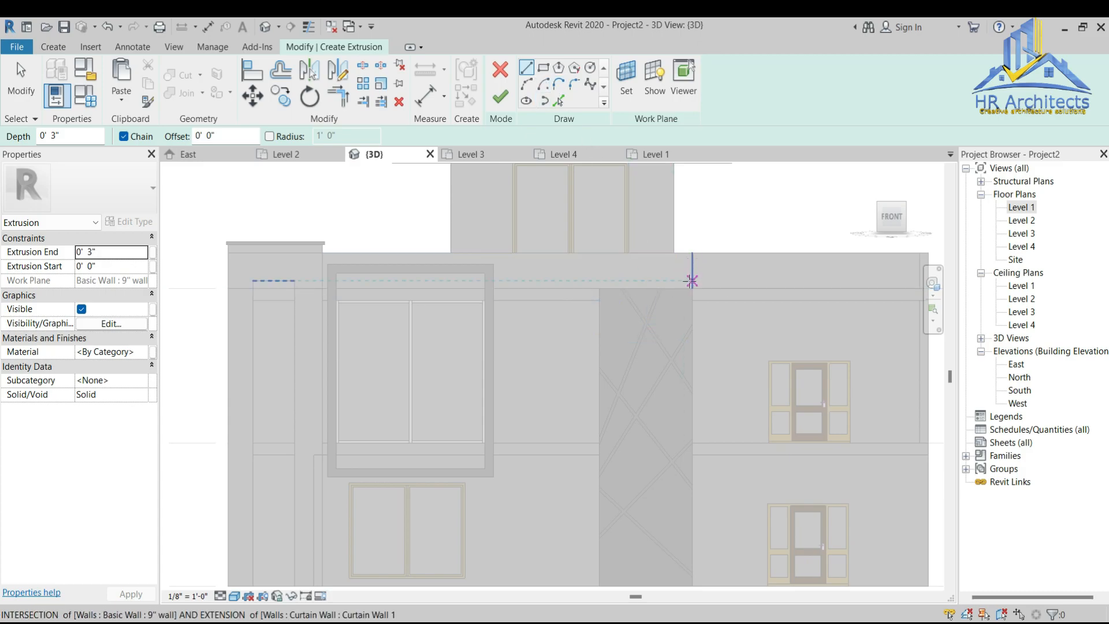
Step: Sketch a closed inverted-L profile between window frame and patterned panel, 28' tall with a 9' base and a 3' high arm over the panel
click(691, 253)
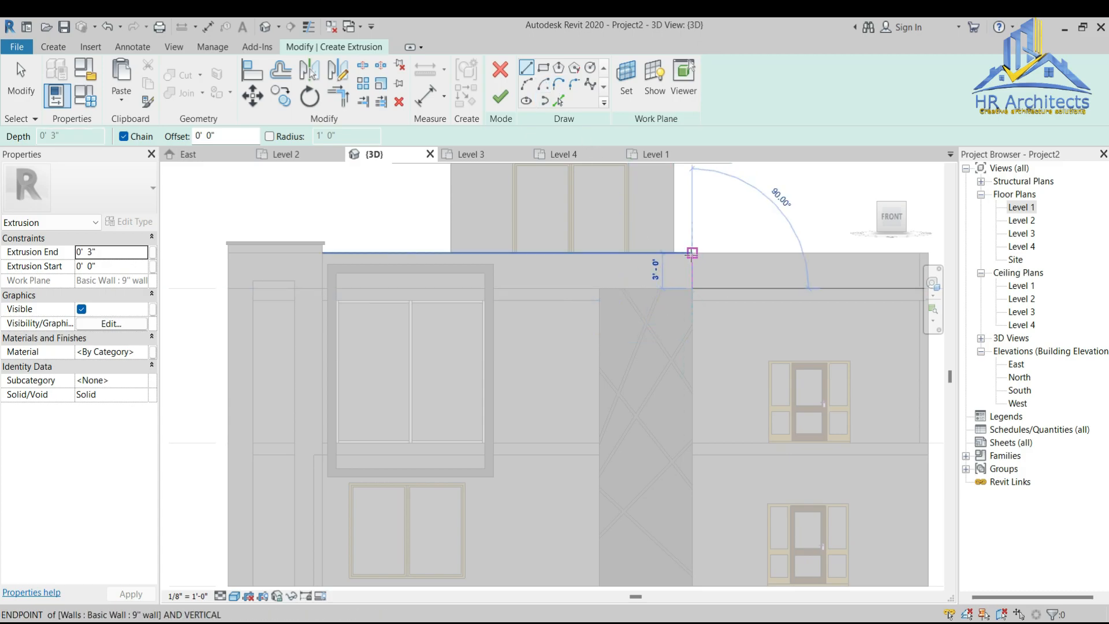
click(493, 253)
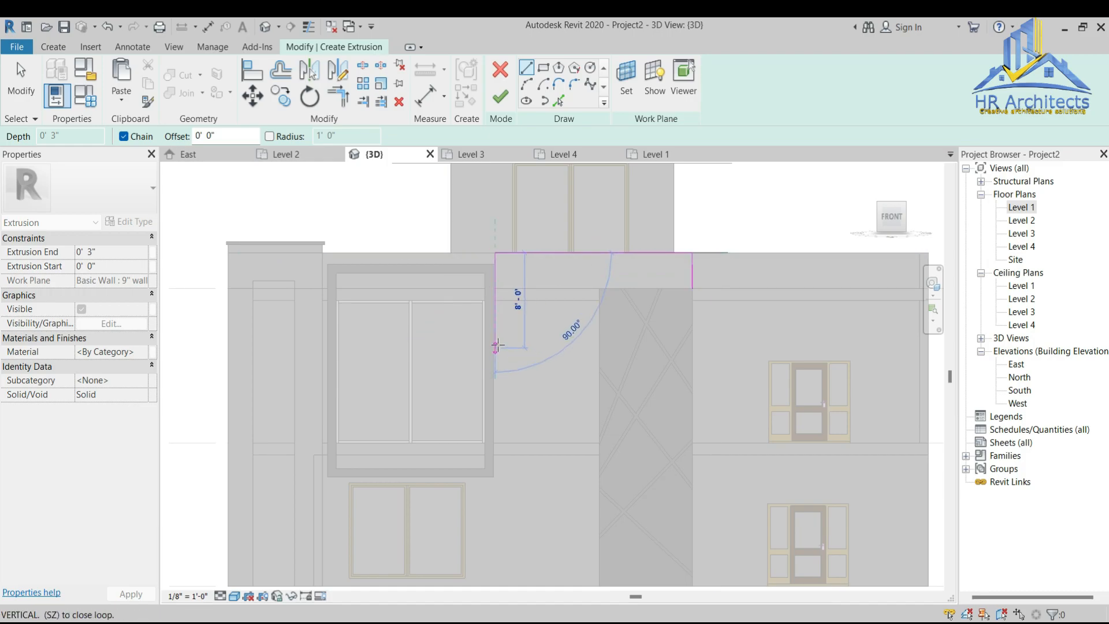
scroll(517, 323, down, 3)
scroll(515, 376, up, 4)
click(498, 479)
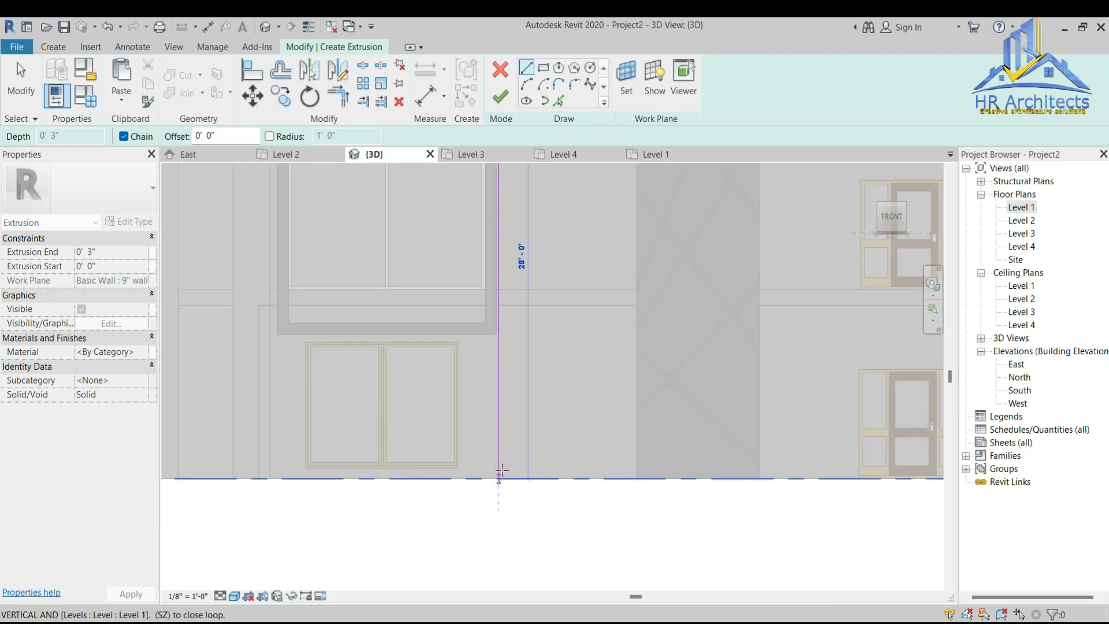
click(636, 479)
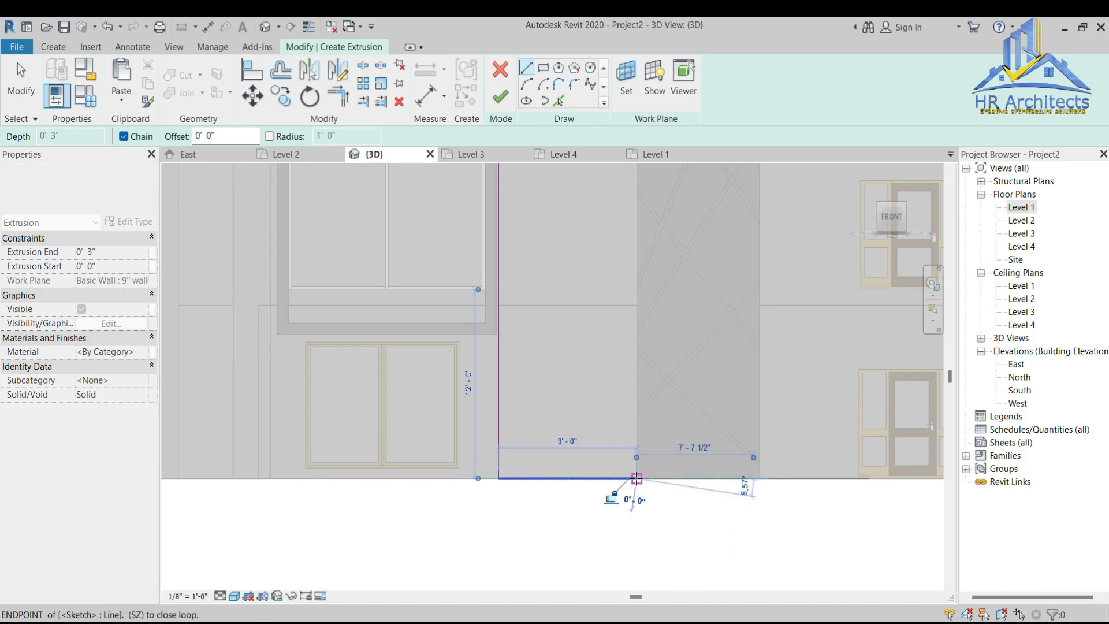
scroll(613, 496, down, 3)
scroll(633, 375, up, 5)
click(626, 273)
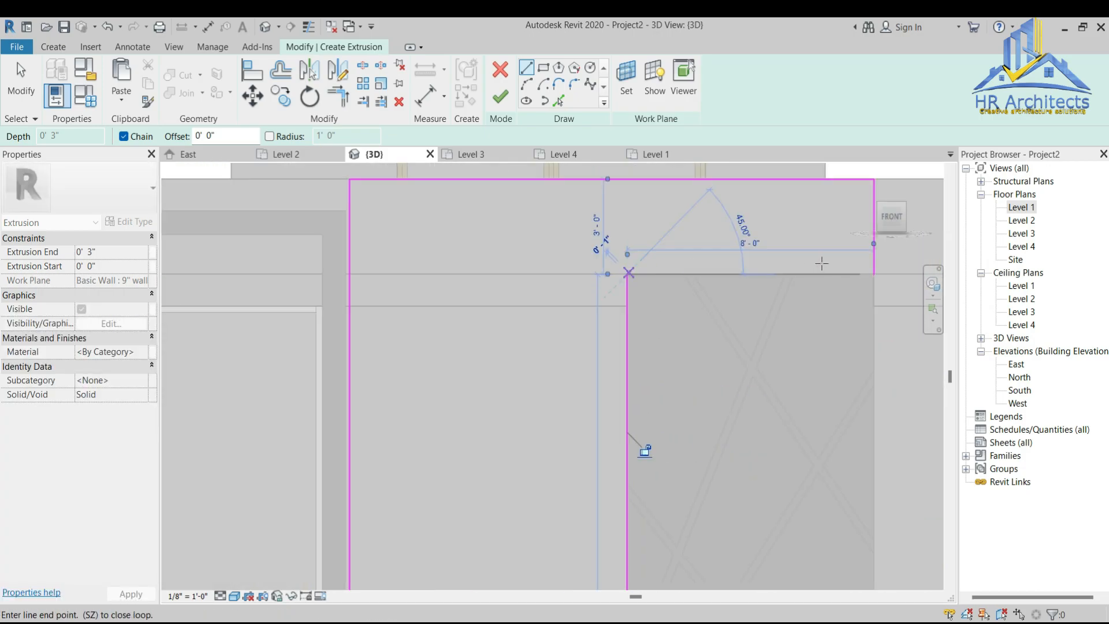
click(875, 274)
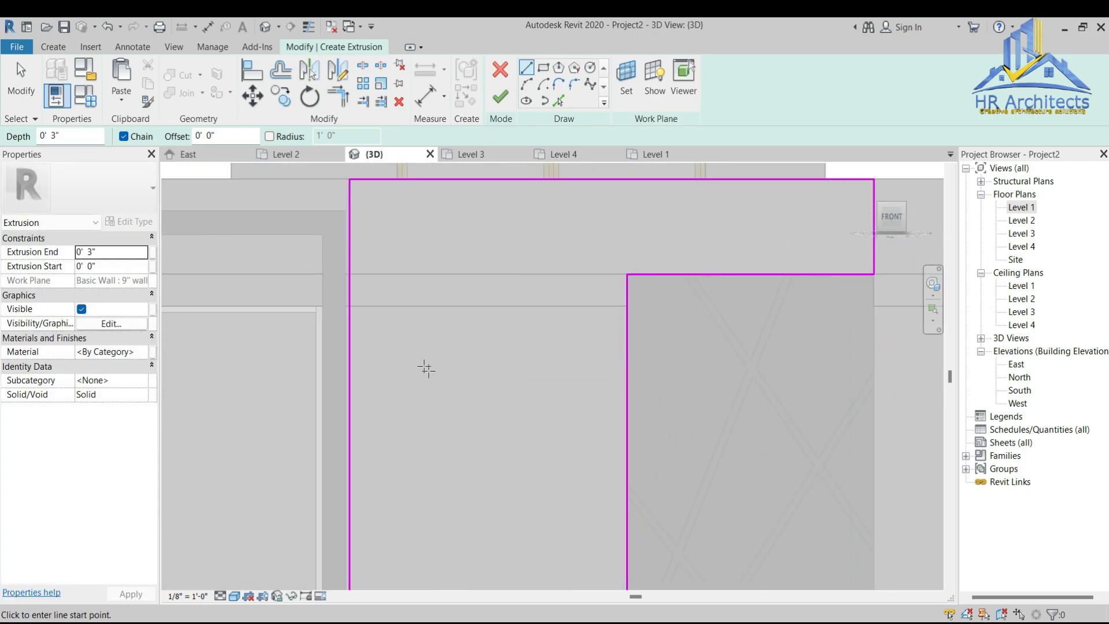
Step: Shift the profile's 28' vertical edge flush against the projecting window frame and finish the extrusion sketch
scroll(439, 364, down, 3)
scroll(471, 347, up, 5)
key(Escape)
key(Escape)
click(471, 341)
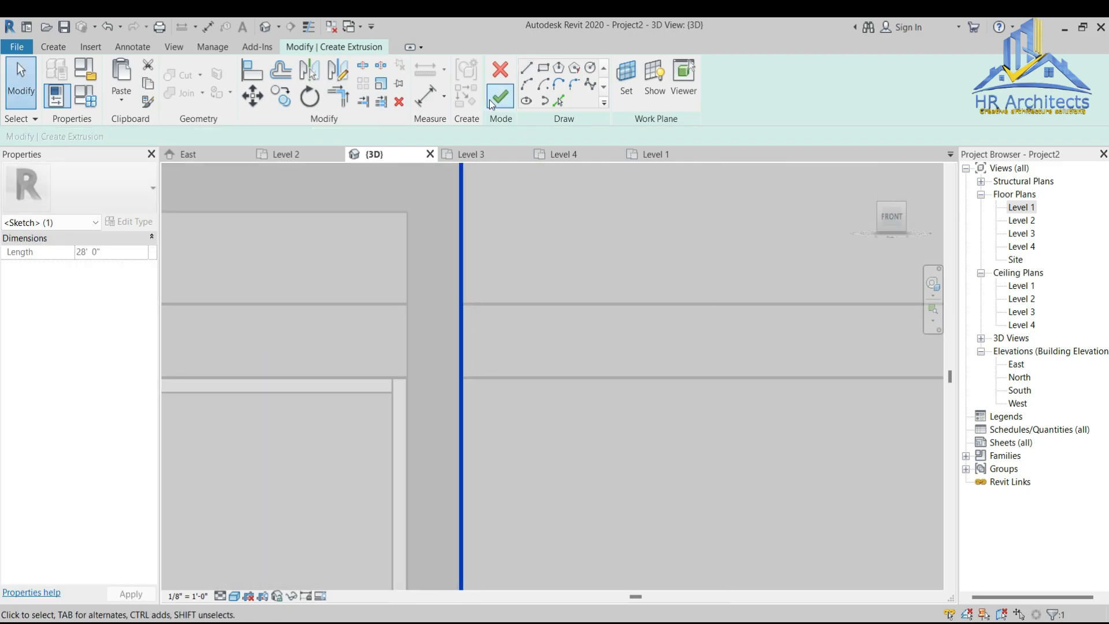
click(498, 97)
Step: Set the cladding extrusion's depth to 1", finish the in-place model, and check the facade from an angled 3D view
scroll(441, 199, up, 2)
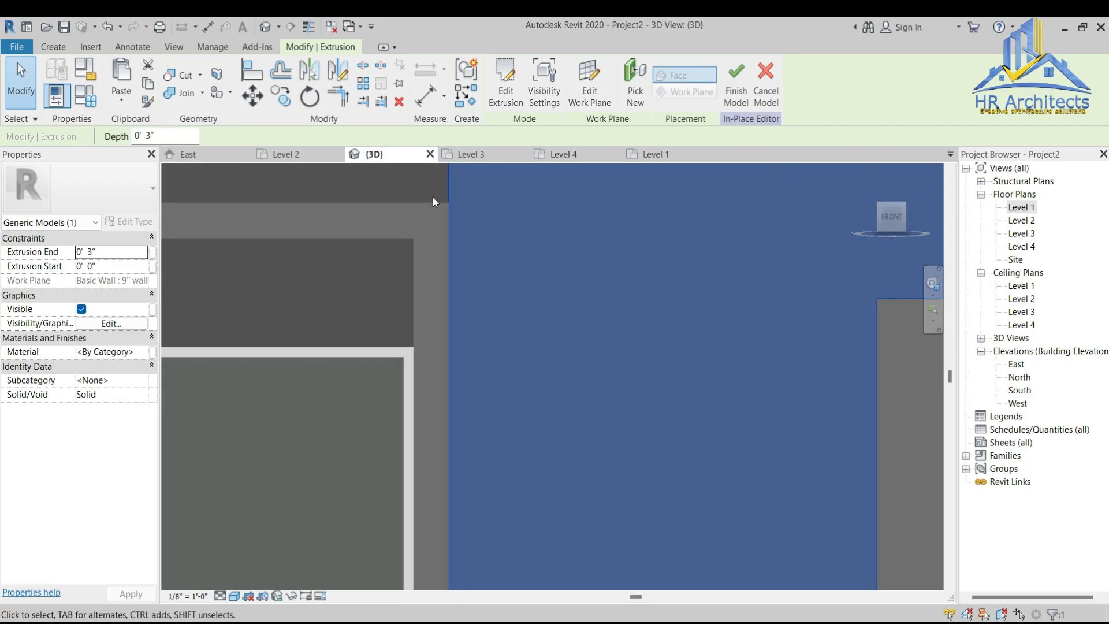
drag(159, 134, 128, 137)
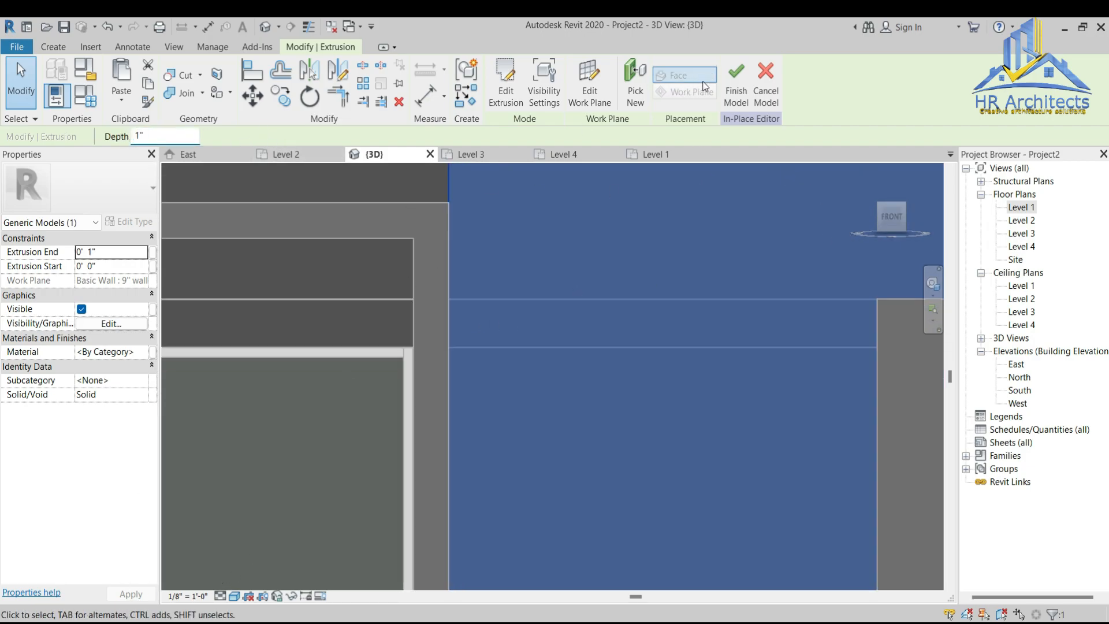
click(736, 87)
scroll(533, 316, down, 3)
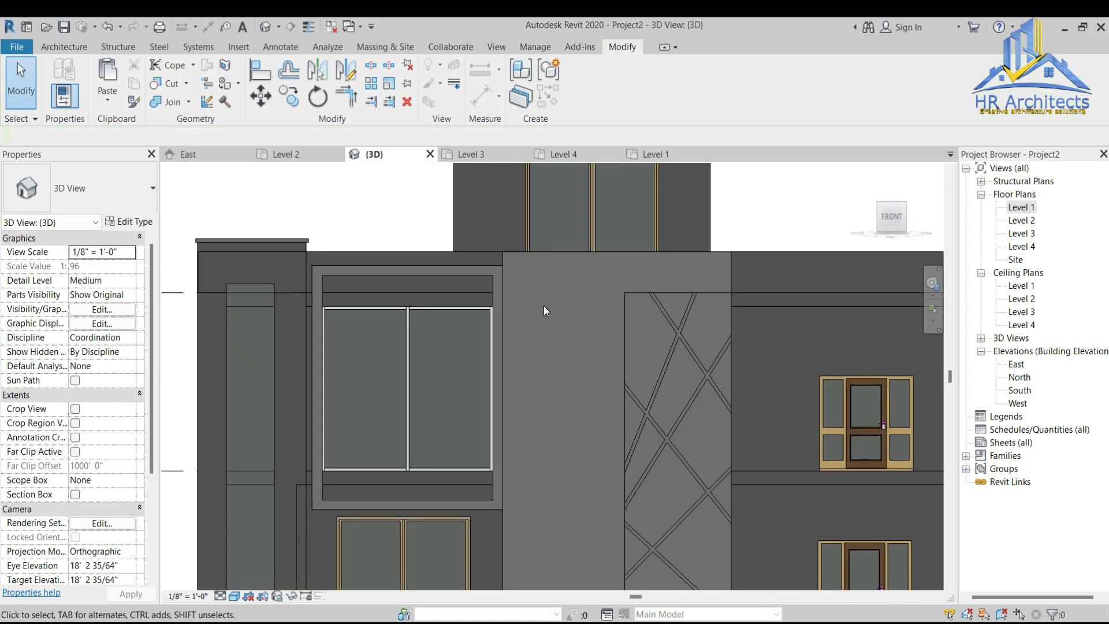
drag(861, 232, 823, 263)
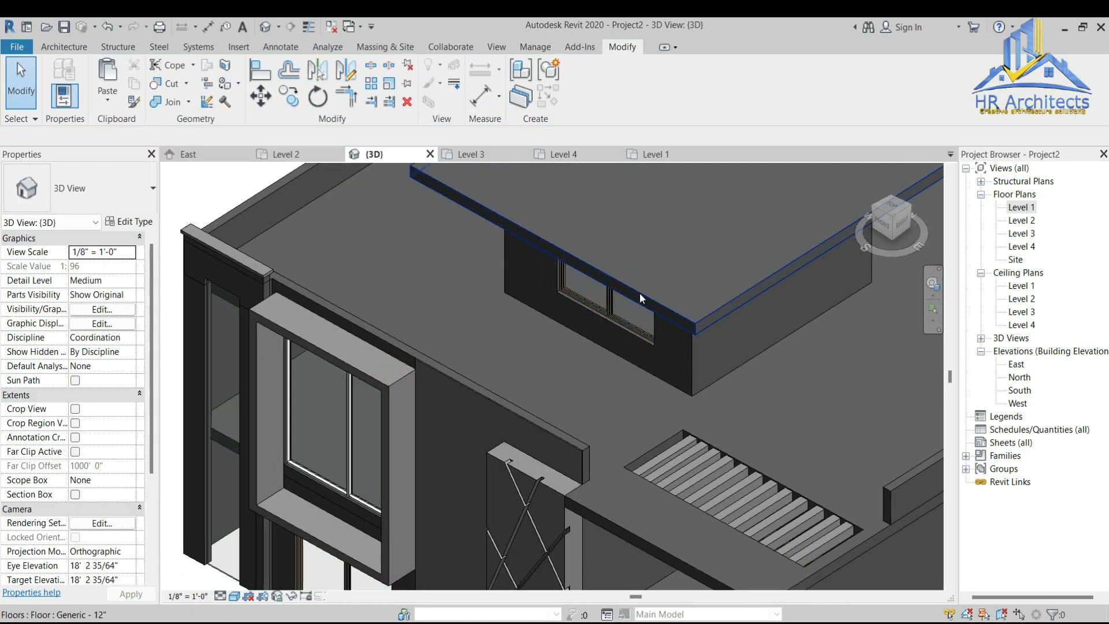
scroll(639, 292, down, 2)
scroll(592, 392, up, 2)
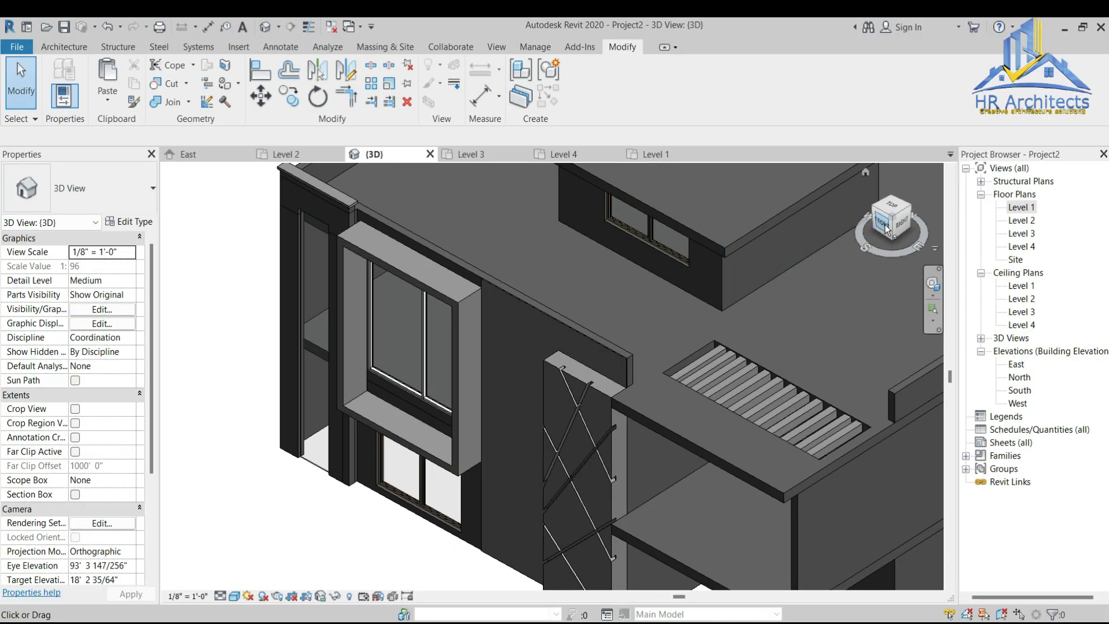
Step: Join the diagonal-patterned panel's geometry with the Level 3 floor slab in the front view
click(886, 227)
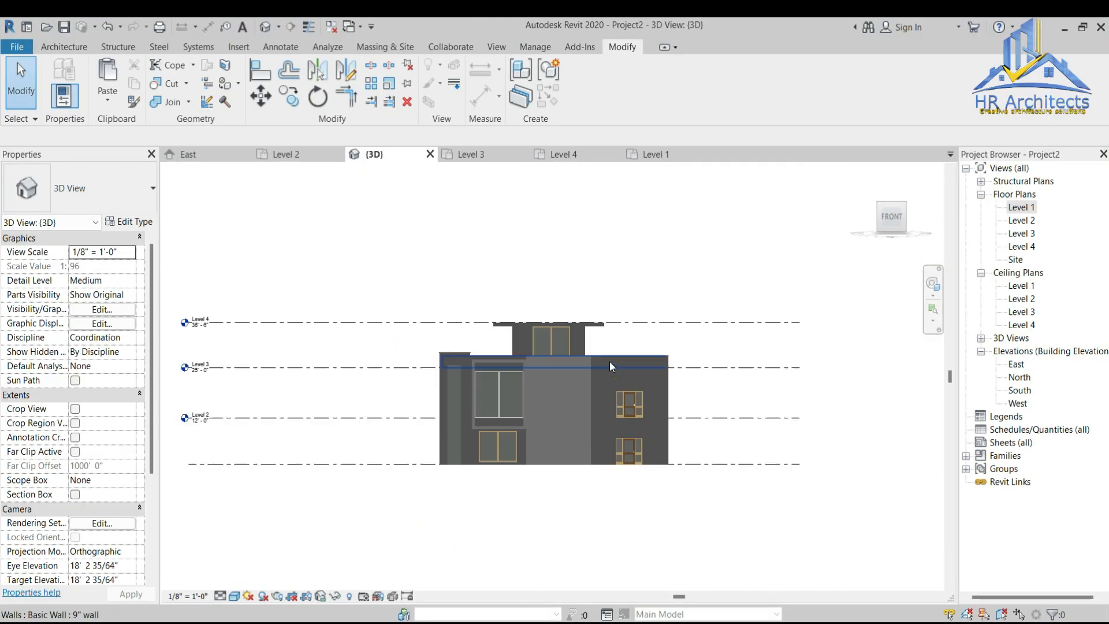
scroll(590, 369, up, 5)
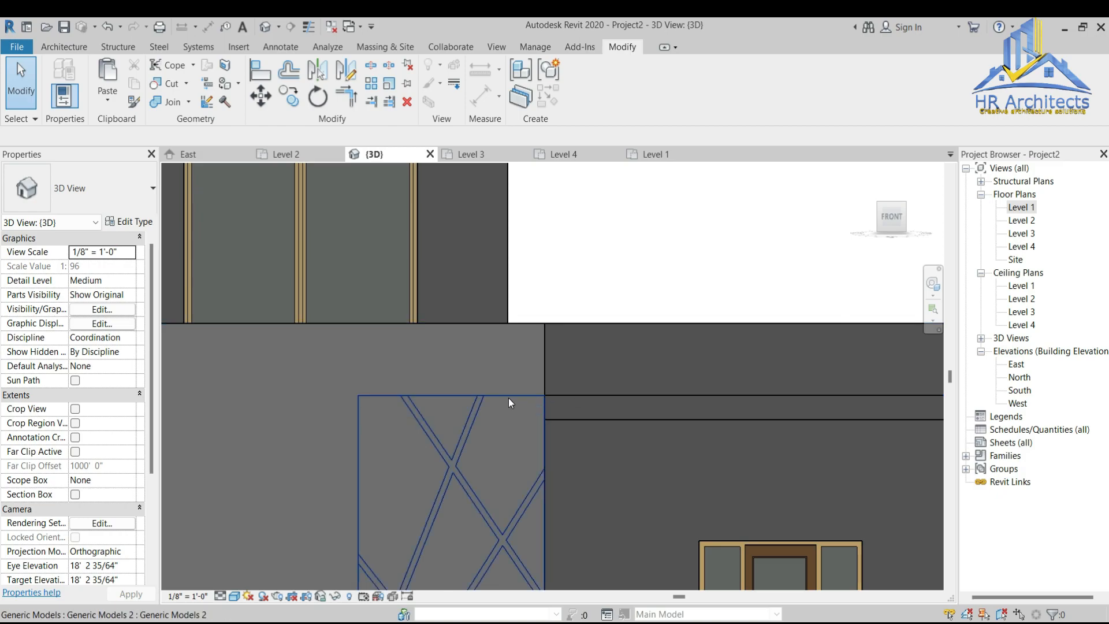
scroll(490, 382, down, 1)
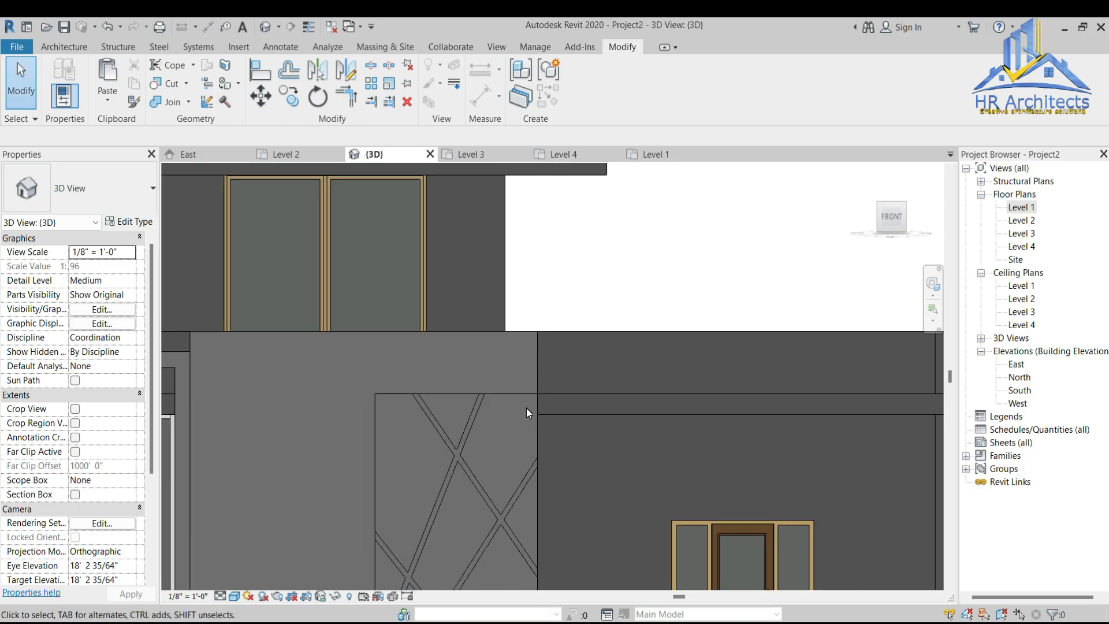
click(170, 102)
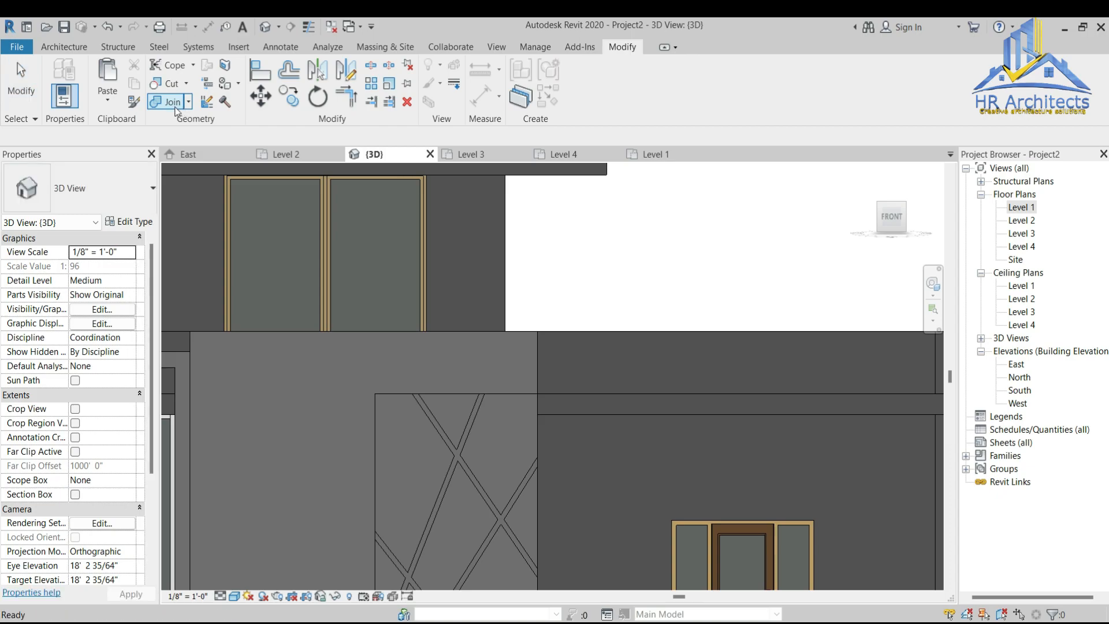
click(538, 424)
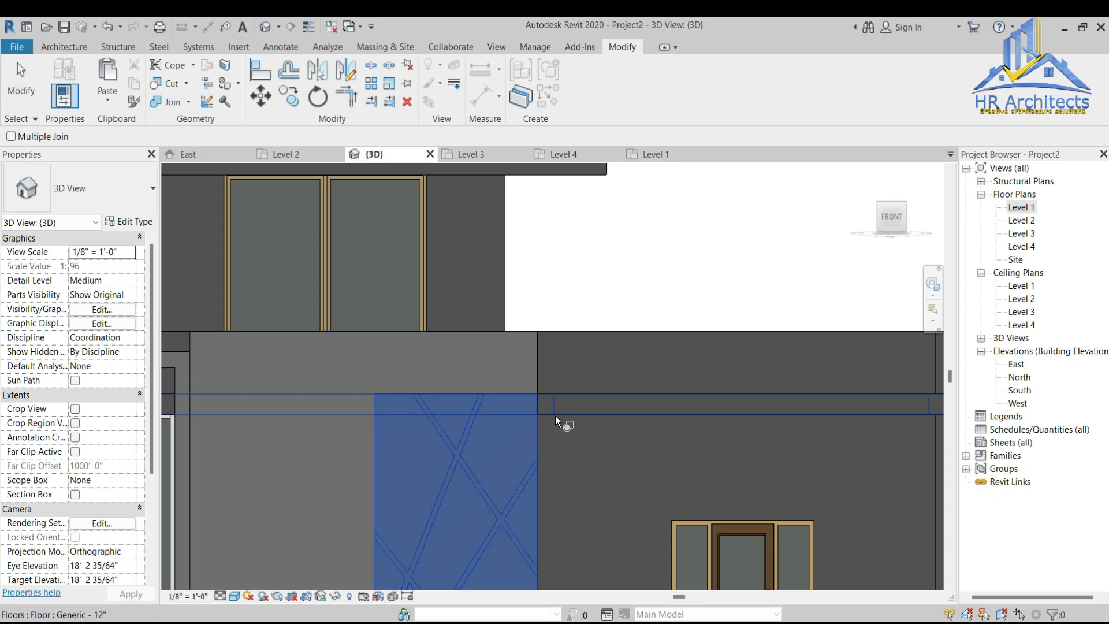
click(586, 413)
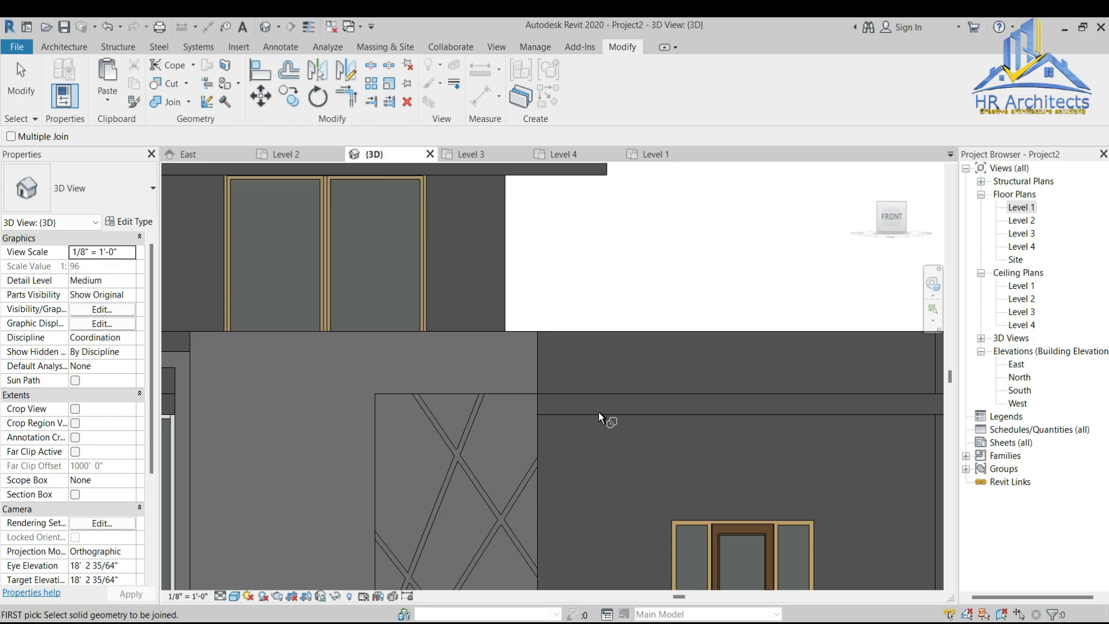
Step: Join the Generic - 12" floor slab above the balcony with the wall panel carrying the diagonal strips
click(595, 415)
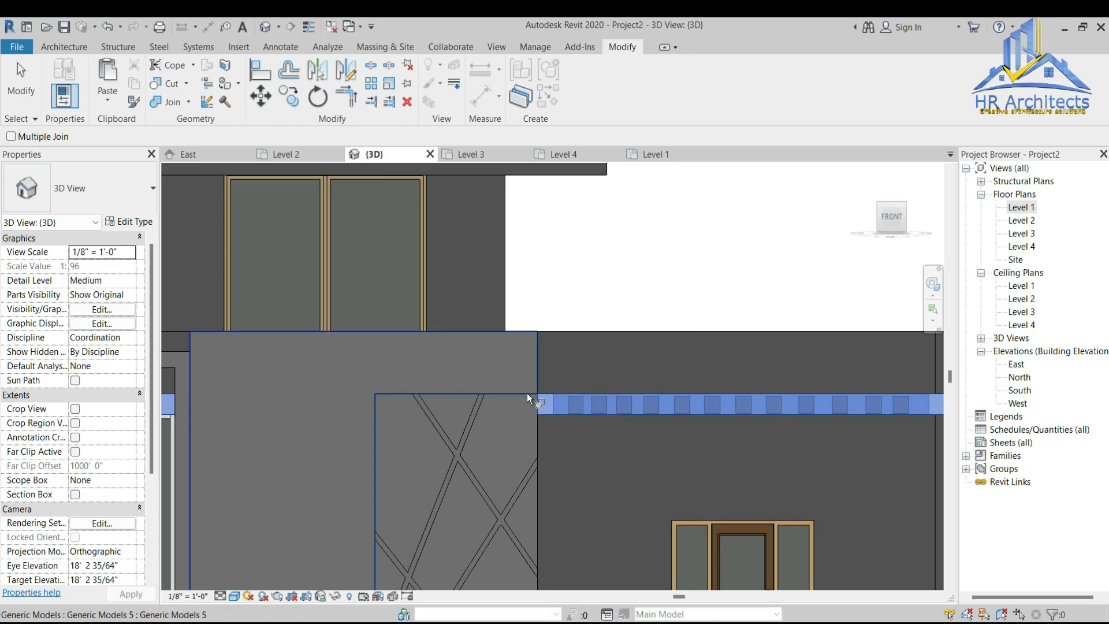
drag(894, 222, 863, 254)
scroll(524, 383, down, 2)
scroll(461, 517, up, 2)
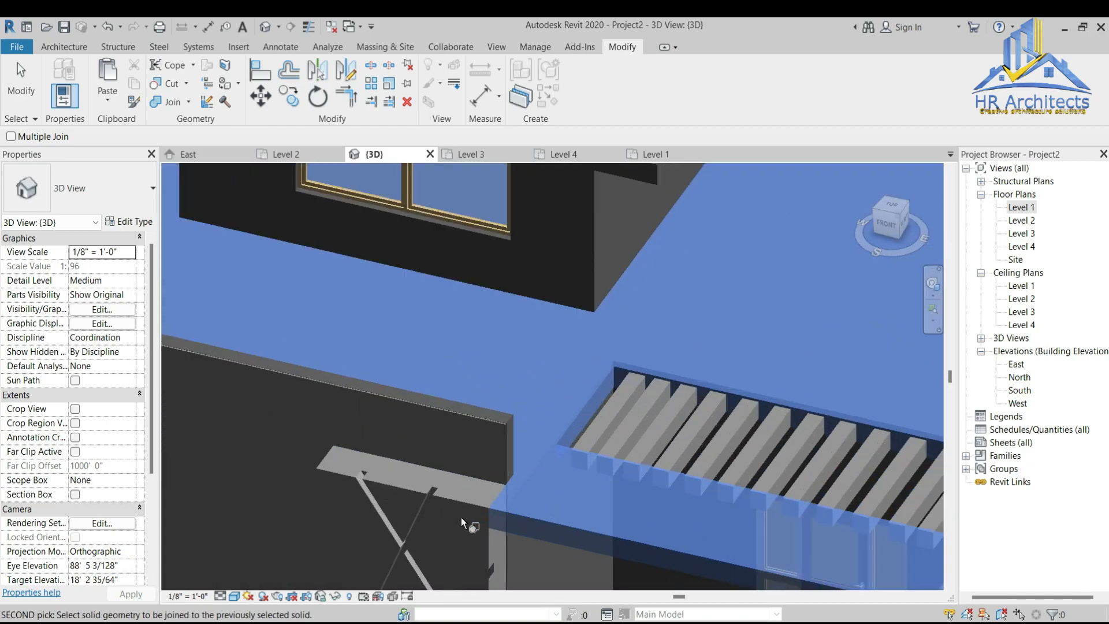
click(480, 505)
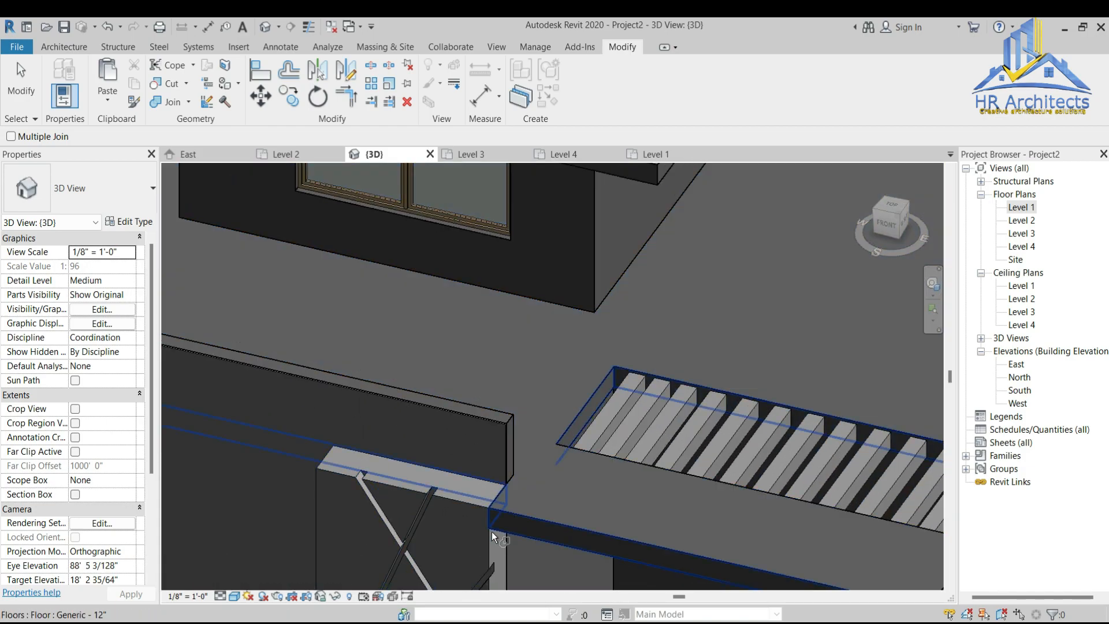
click(477, 507)
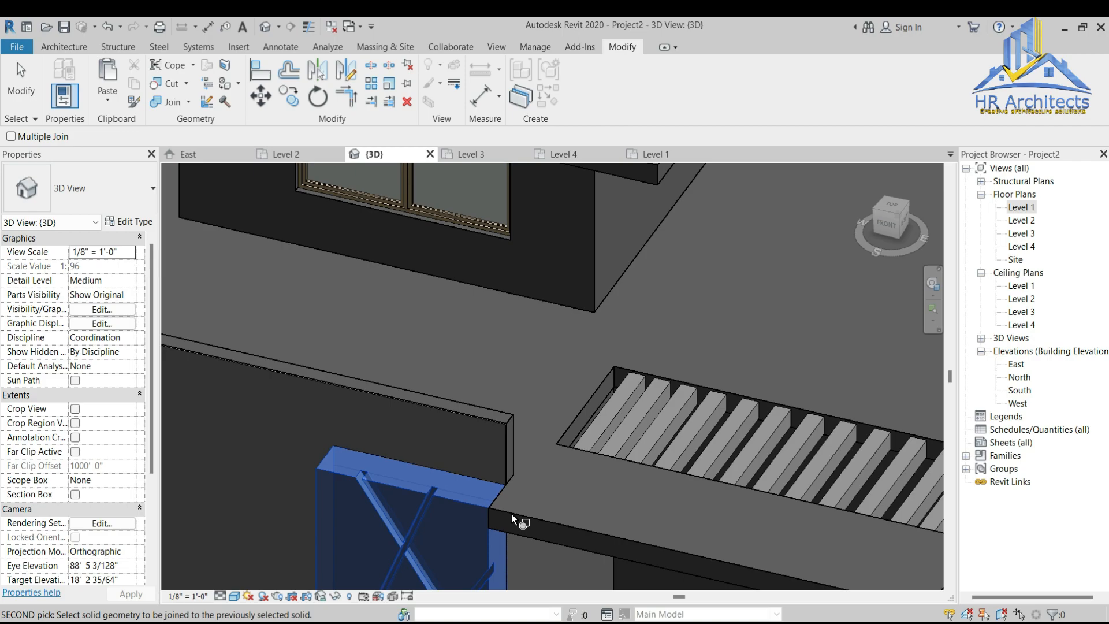
click(511, 514)
key(Escape)
scroll(489, 517, up, 5)
scroll(274, 549, down, 2)
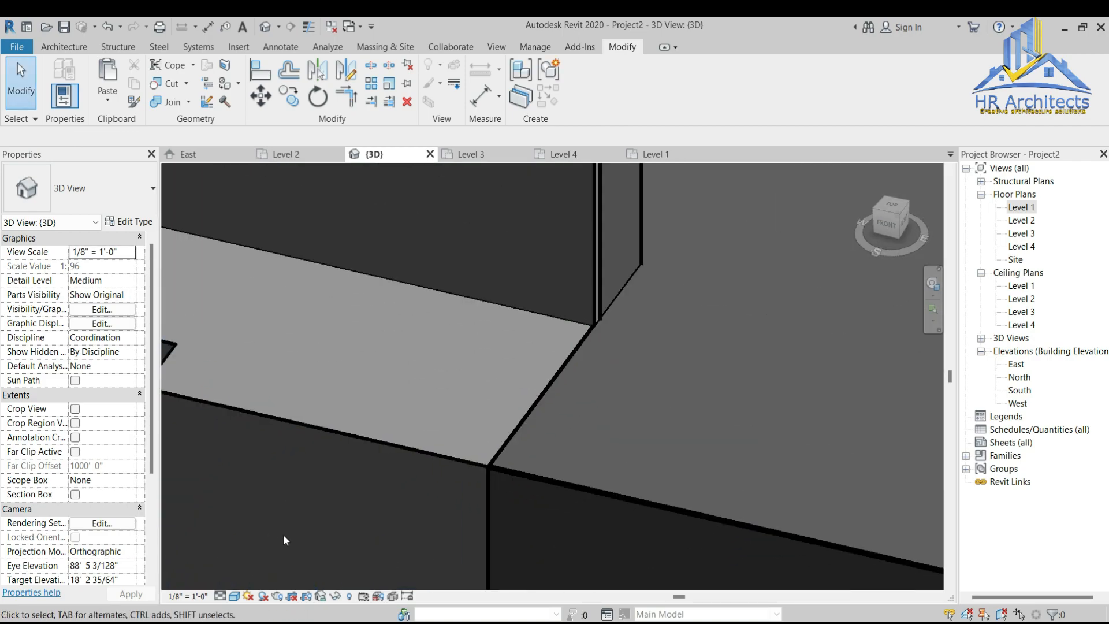
scroll(439, 387, down, 3)
scroll(479, 362, down, 3)
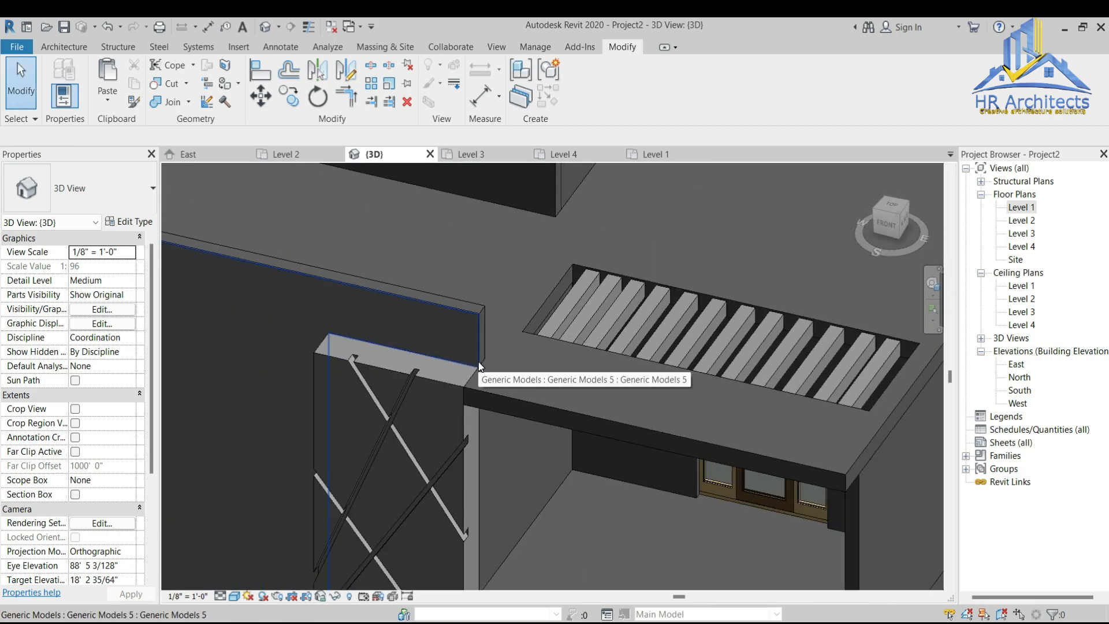
scroll(478, 361, down, 2)
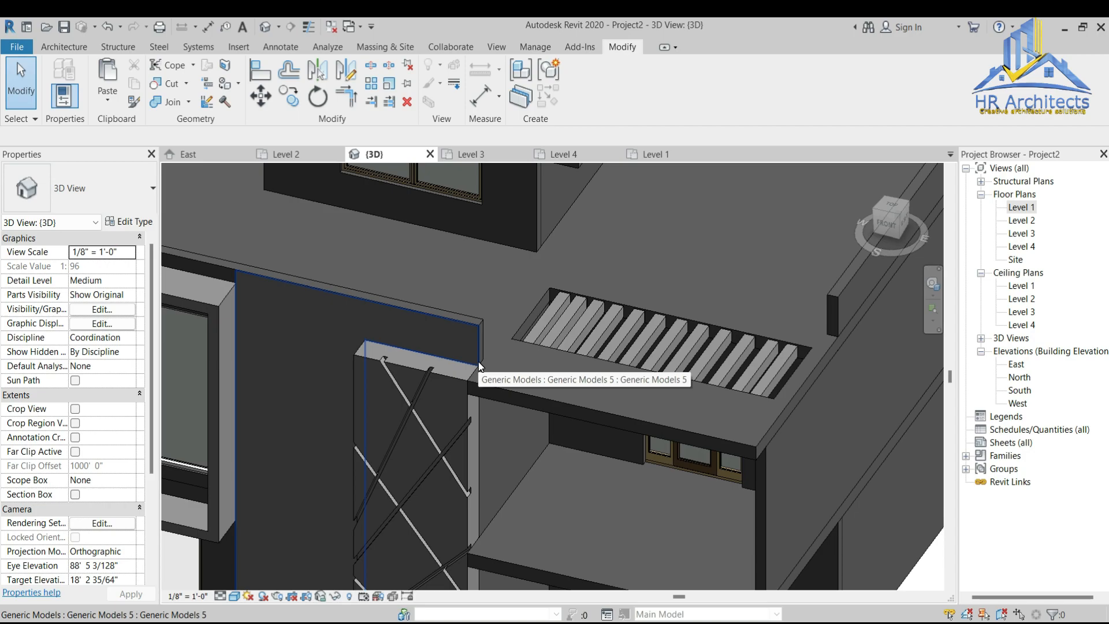
scroll(516, 355, down, 2)
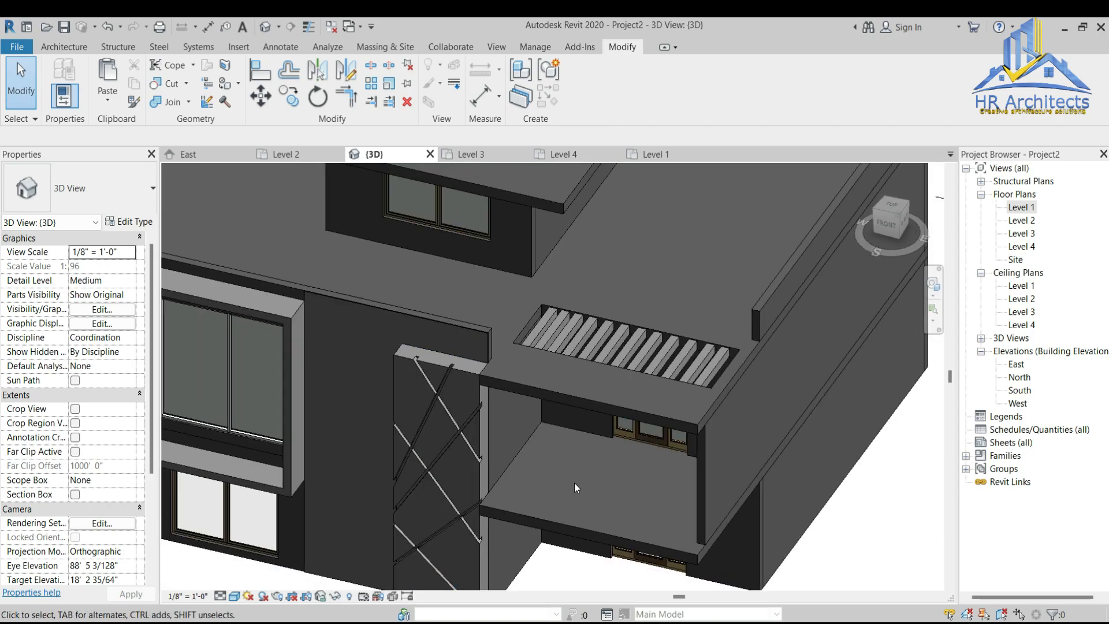
click(702, 468)
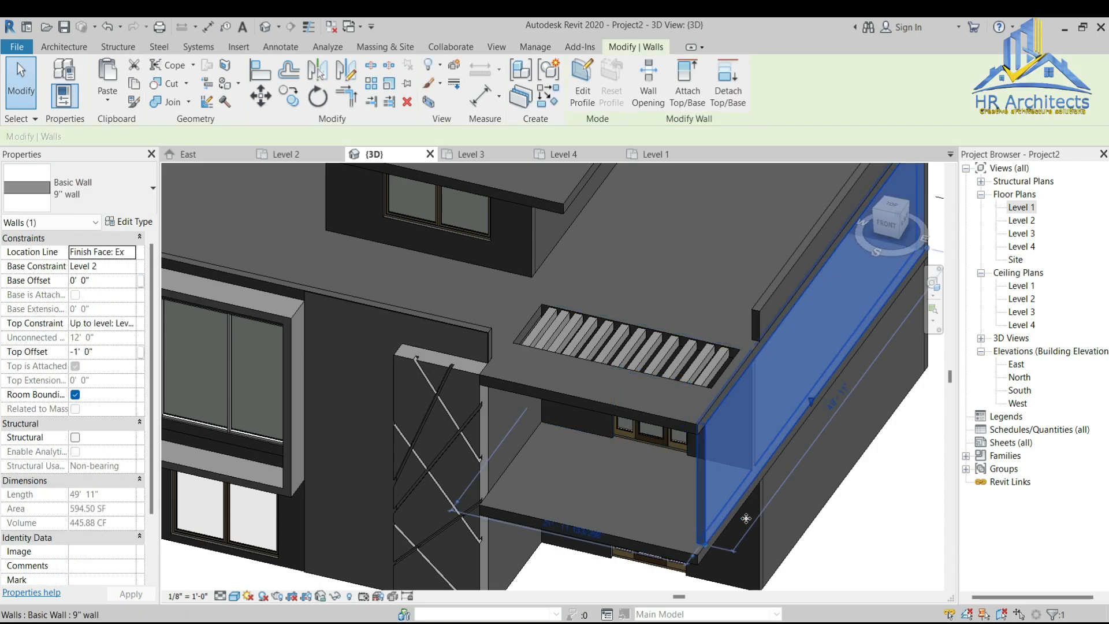
key(Escape)
Step: Start a sketched railing of type Glass Panel - Bottom Fill in the Level 2 floor plan
click(654, 154)
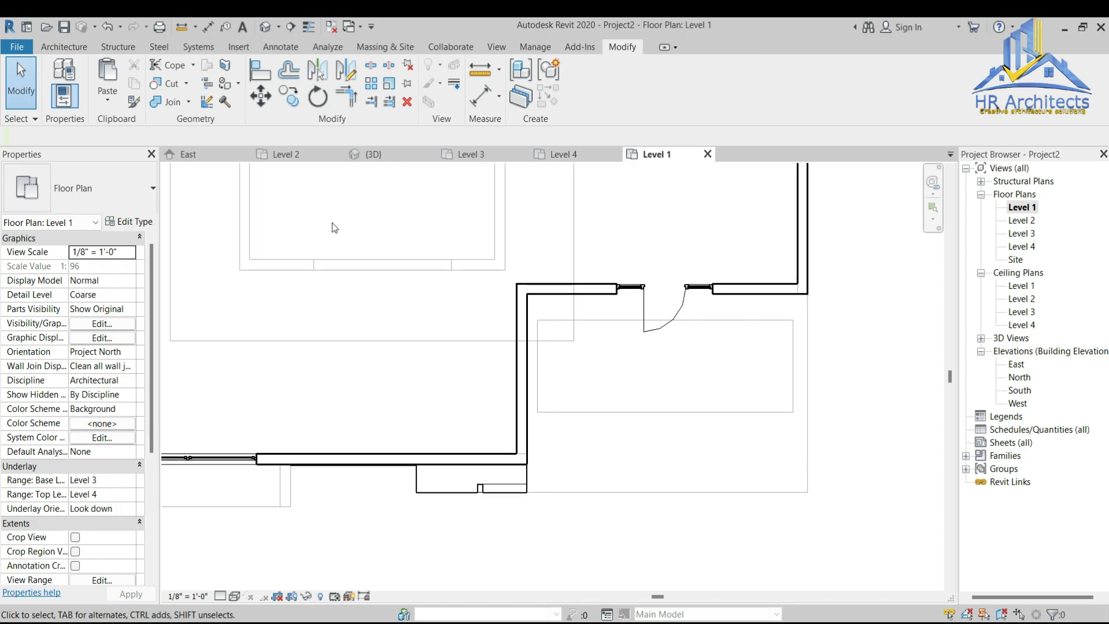
click(307, 154)
scroll(250, 463, down, 3)
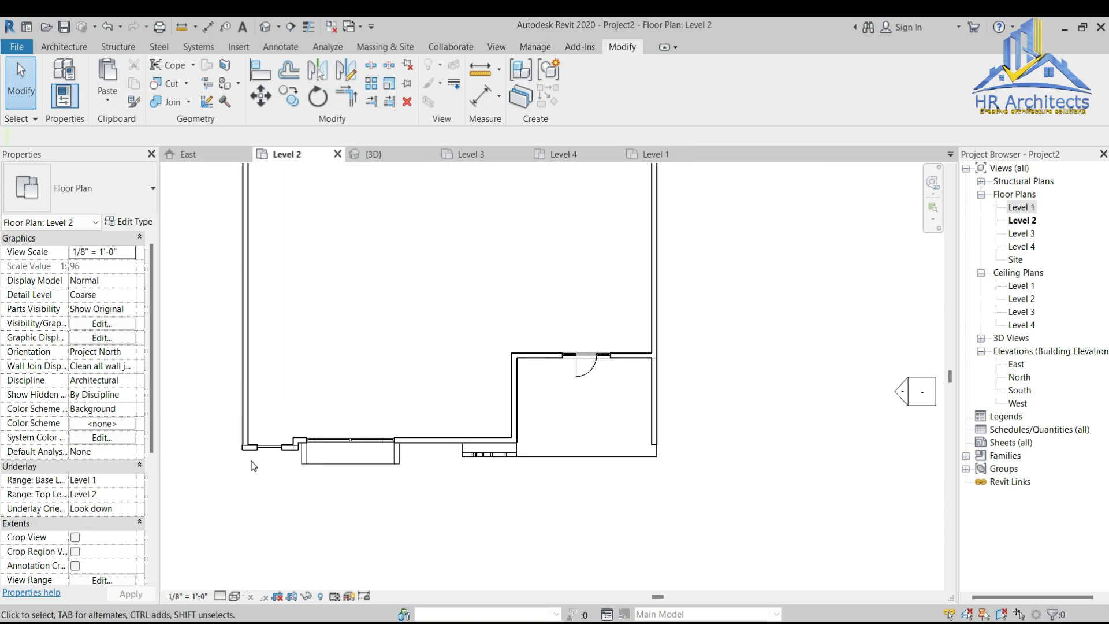
scroll(532, 454, up, 4)
click(64, 47)
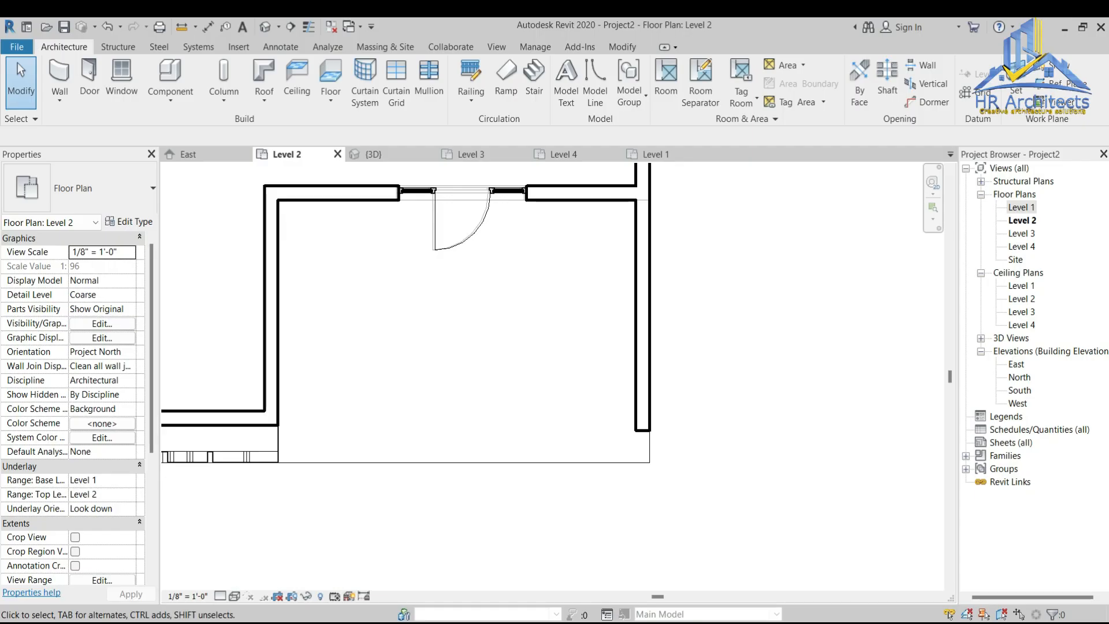
click(470, 80)
click(141, 188)
click(134, 184)
Step: Sketch the railing path along the balcony slab's front edge and both short side returns up to the walls
scroll(650, 442, up, 2)
click(649, 423)
click(650, 471)
scroll(647, 471, down, 3)
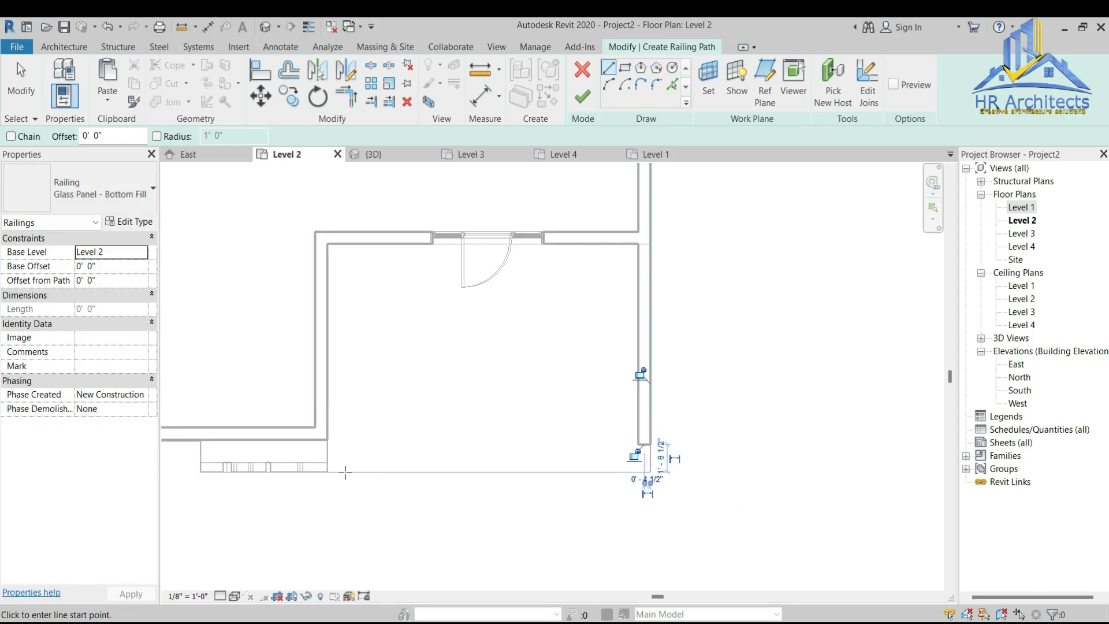
click(326, 472)
click(327, 440)
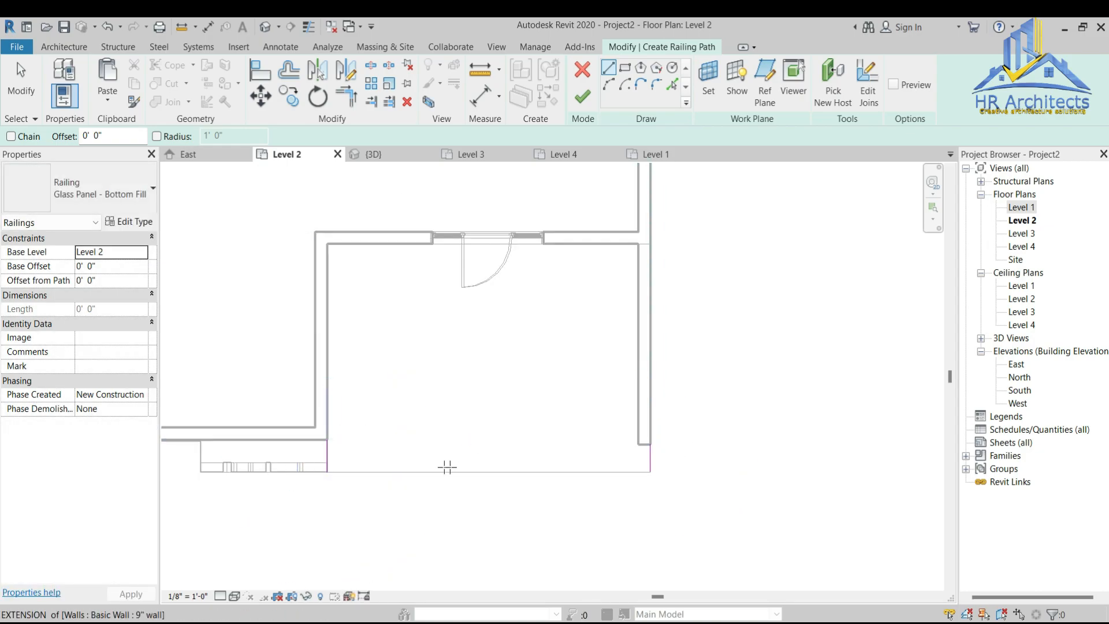
scroll(420, 470, up, 3)
click(258, 473)
click(823, 472)
scroll(830, 451, up, 3)
key(Escape)
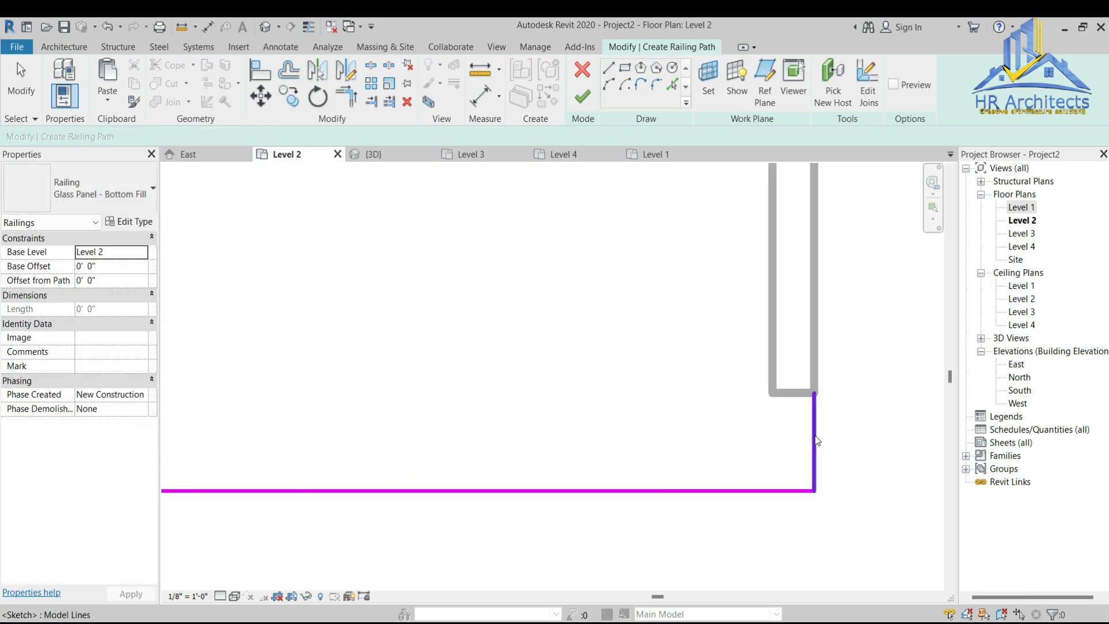
Step: Shift the three railing path lines slightly inside the balcony slab's edges and finish the railing
click(814, 434)
drag(814, 434, 754, 495)
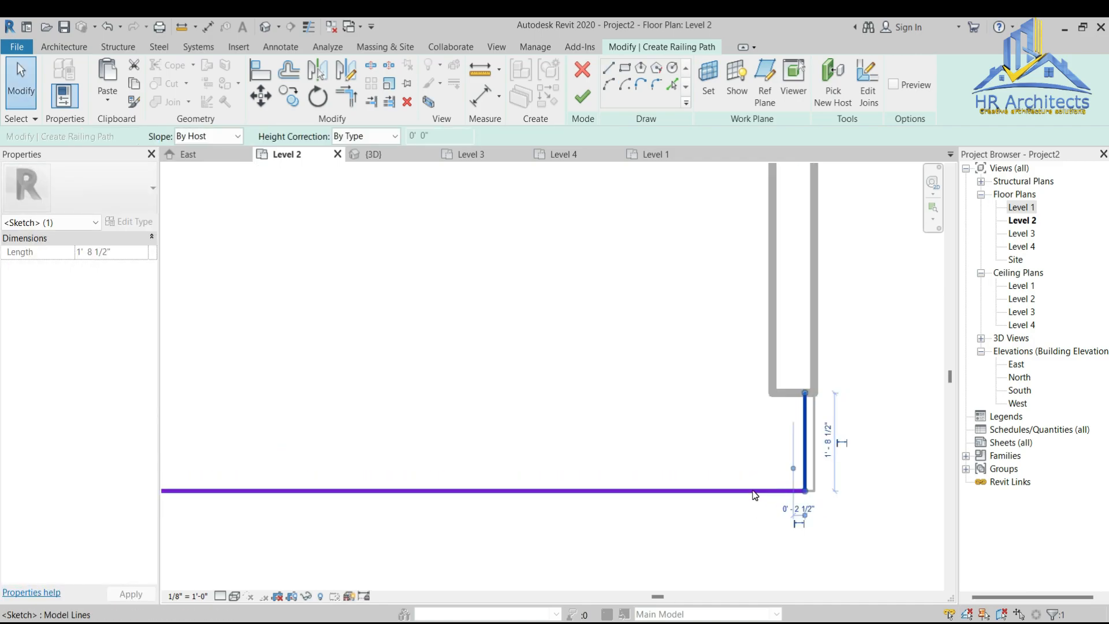
click(754, 495)
scroll(754, 489, down, 2)
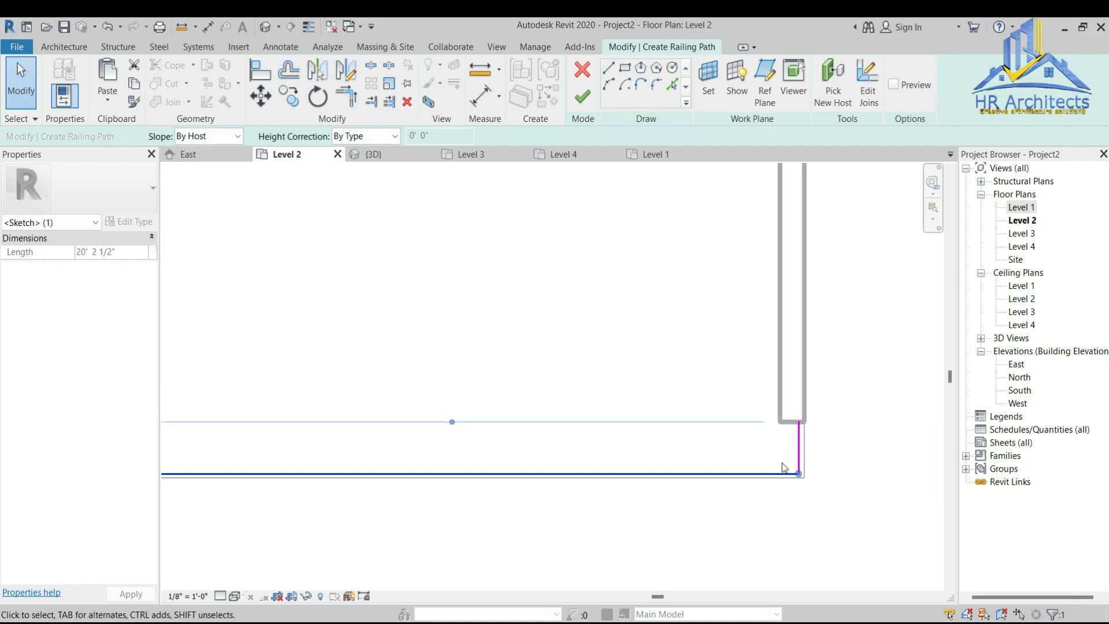
scroll(289, 457, down, 2)
scroll(272, 451, up, 4)
click(291, 429)
drag(292, 429, 294, 428)
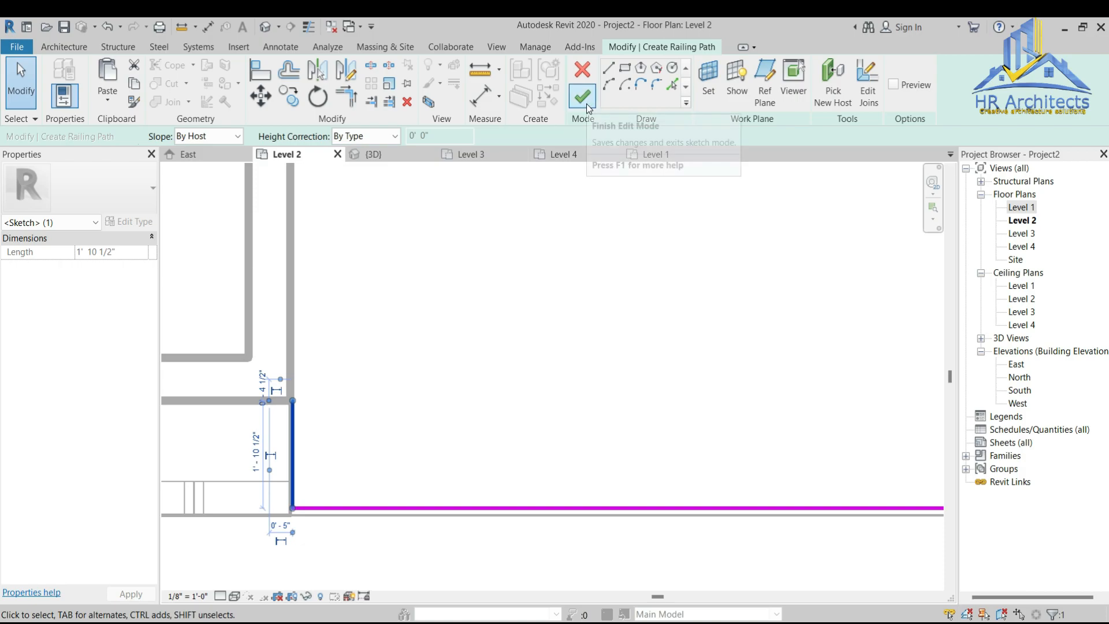
scroll(591, 328, down, 4)
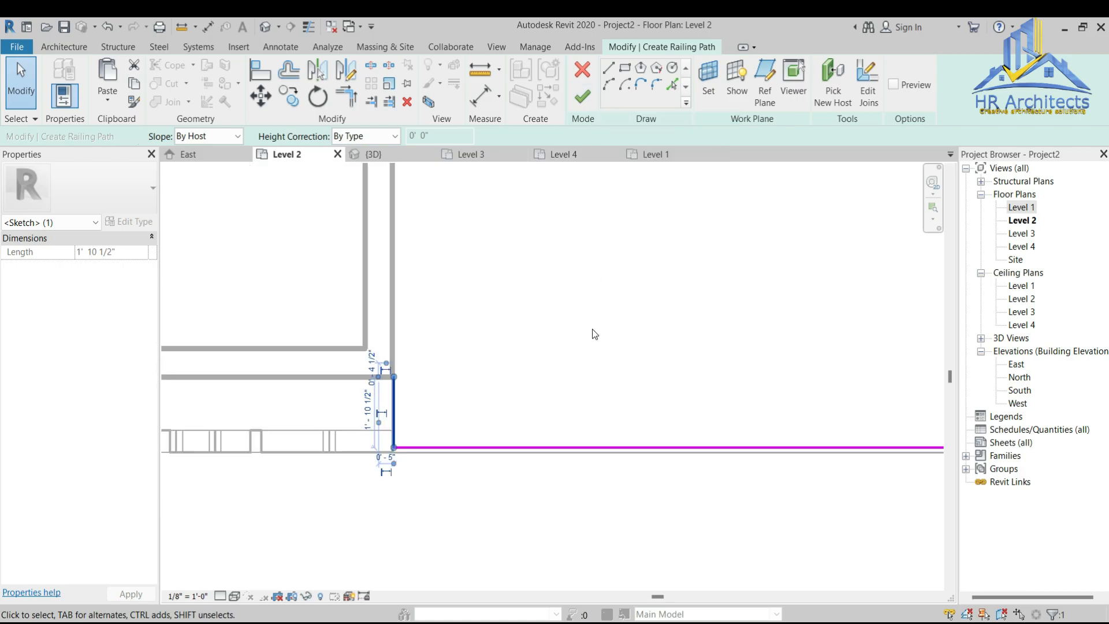
click(584, 96)
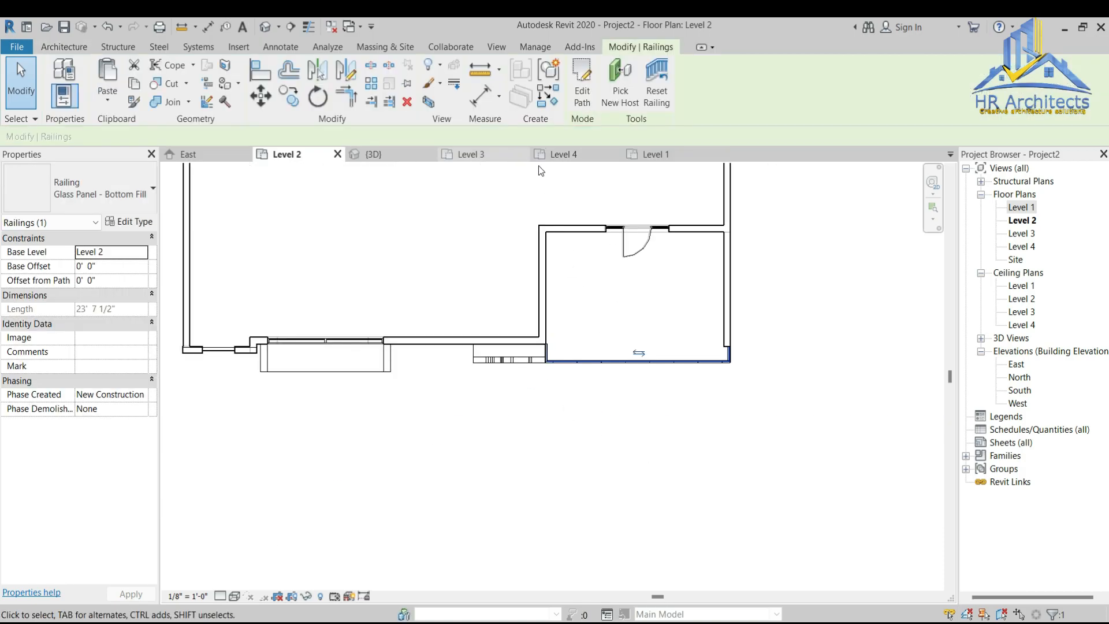
Step: Examine the balcony's glass railing in the 3D view
click(382, 155)
scroll(569, 511, down, 3)
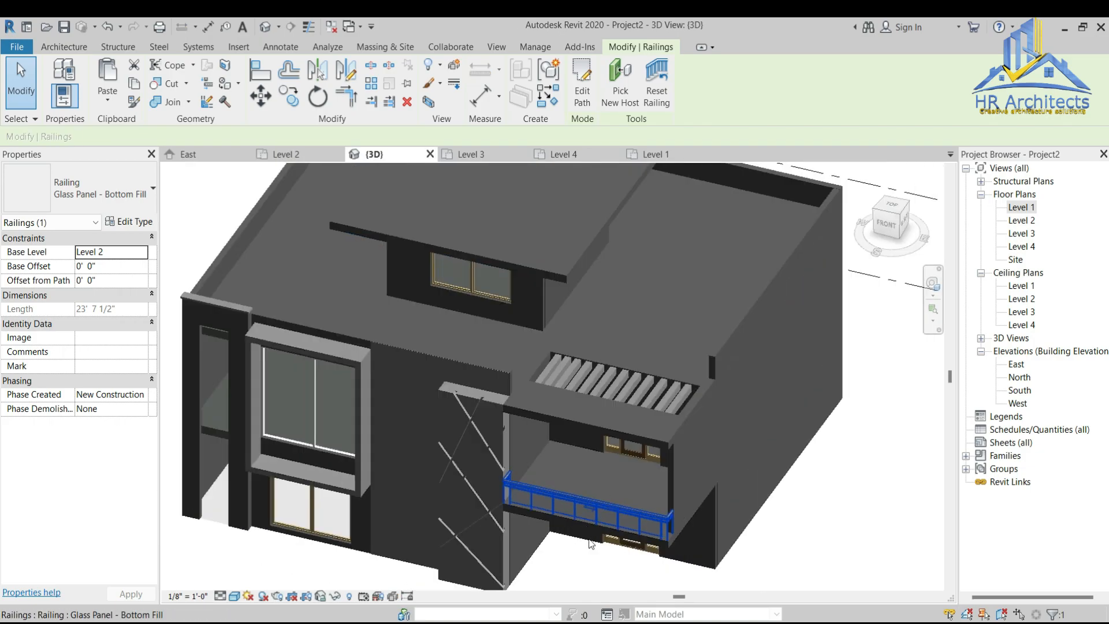
scroll(568, 515, up, 5)
click(521, 548)
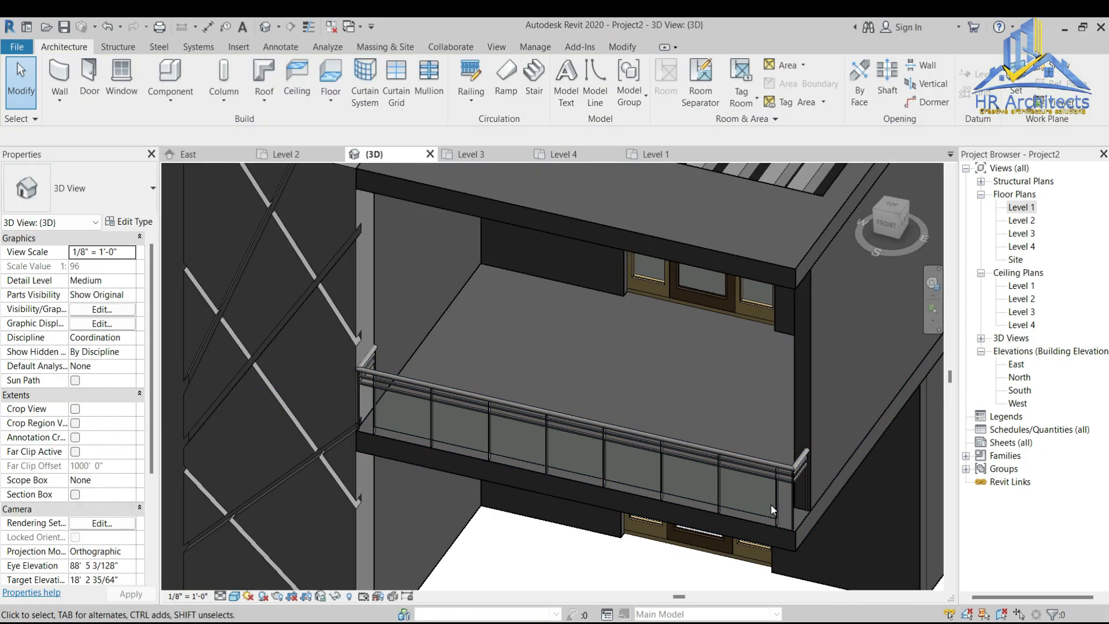
Step: Open the boundary of the Level 2 floor for editing in the Level 2 plan, at the projecting window frame
scroll(788, 399, down, 3)
scroll(404, 347, up, 3)
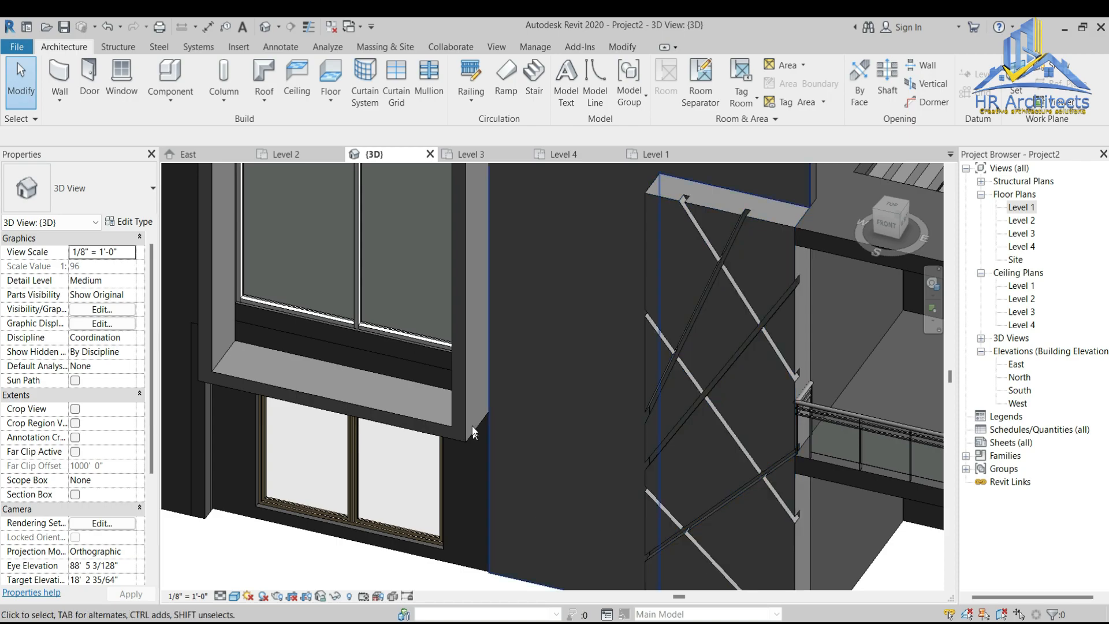
click(438, 362)
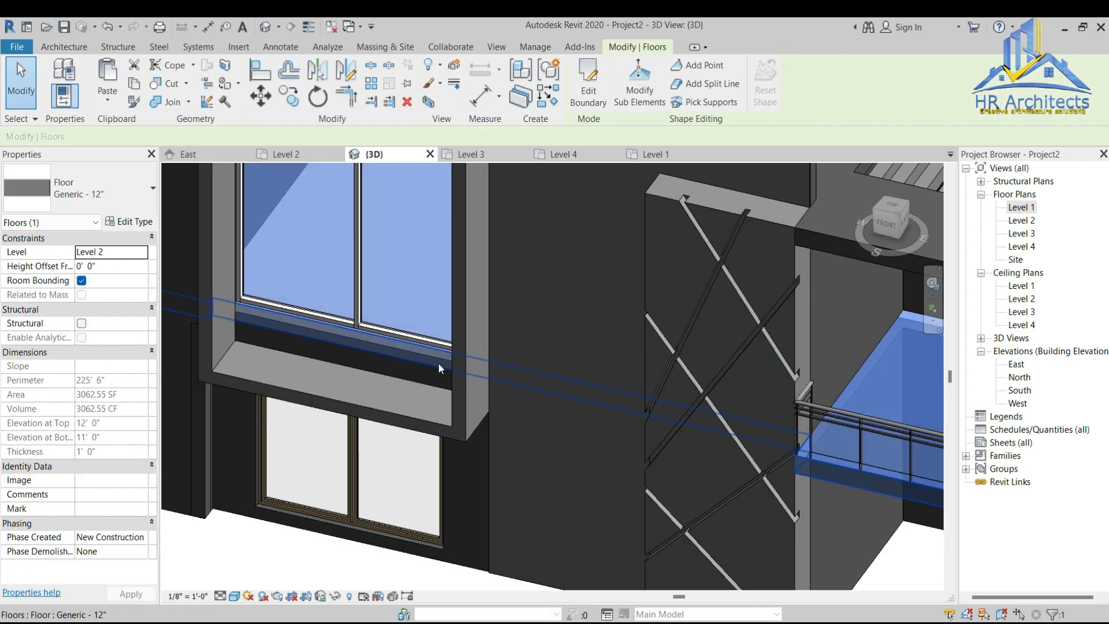
click(318, 155)
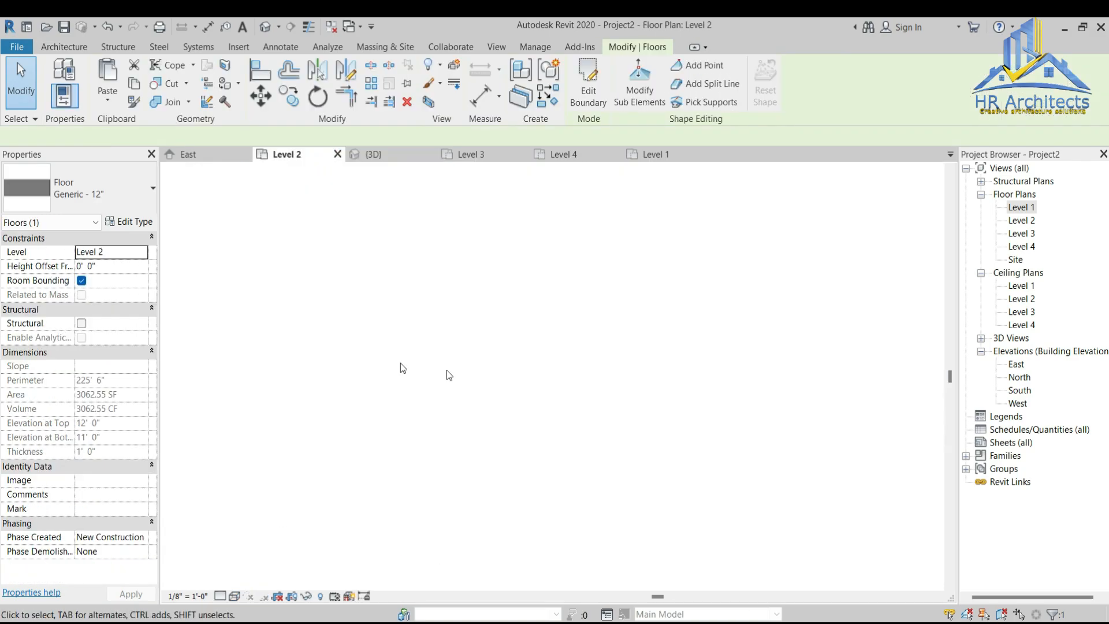
scroll(324, 341, up, 3)
double_click(442, 339)
scroll(571, 391, down, 2)
scroll(439, 375, up, 2)
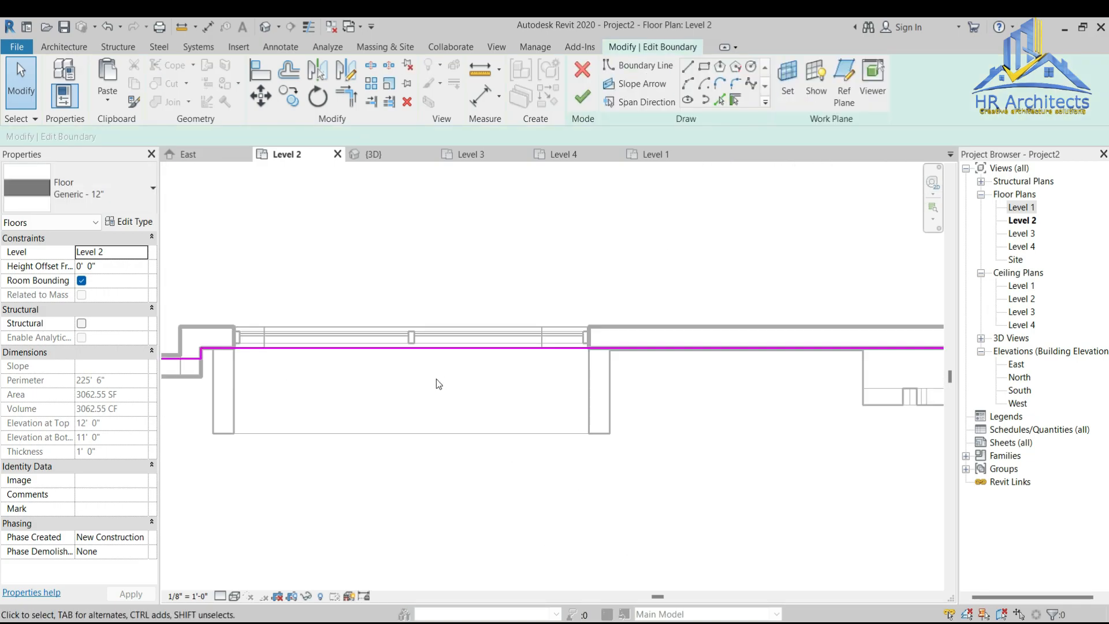
Step: Draw three boundary lines forming a 1' deep floor projection, about 12' 10" wide, between the window frame's side fins
click(687, 68)
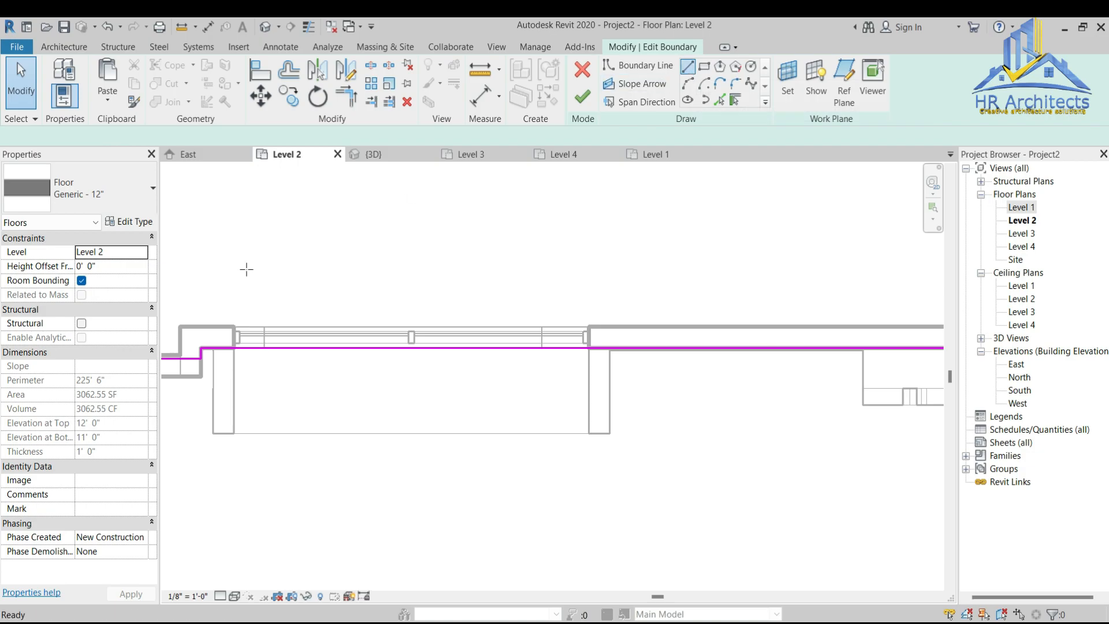
click(234, 348)
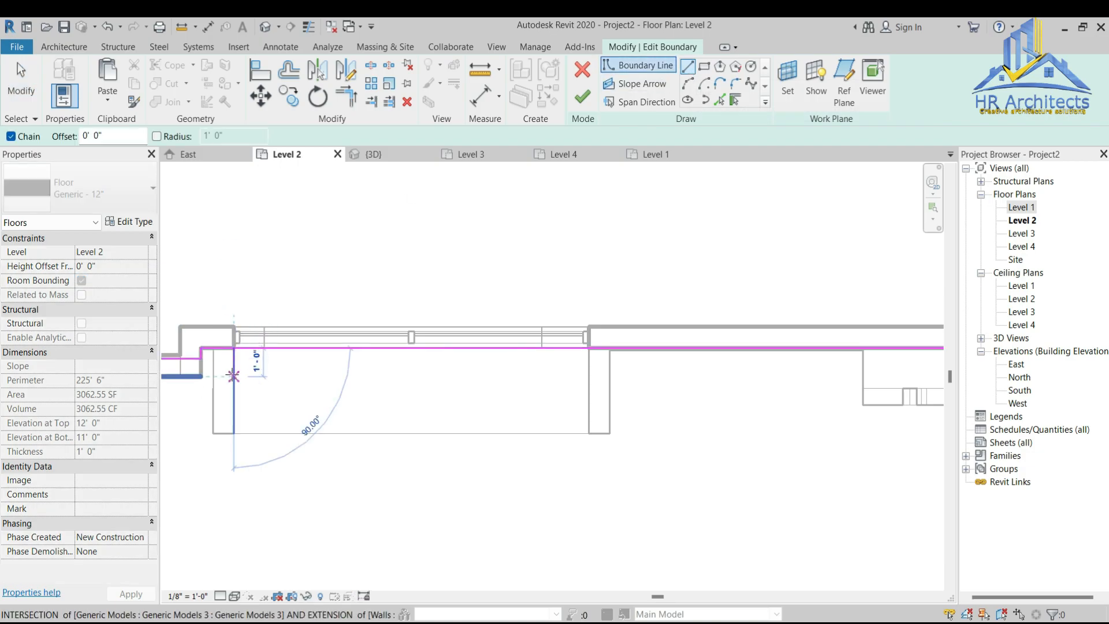
click(234, 376)
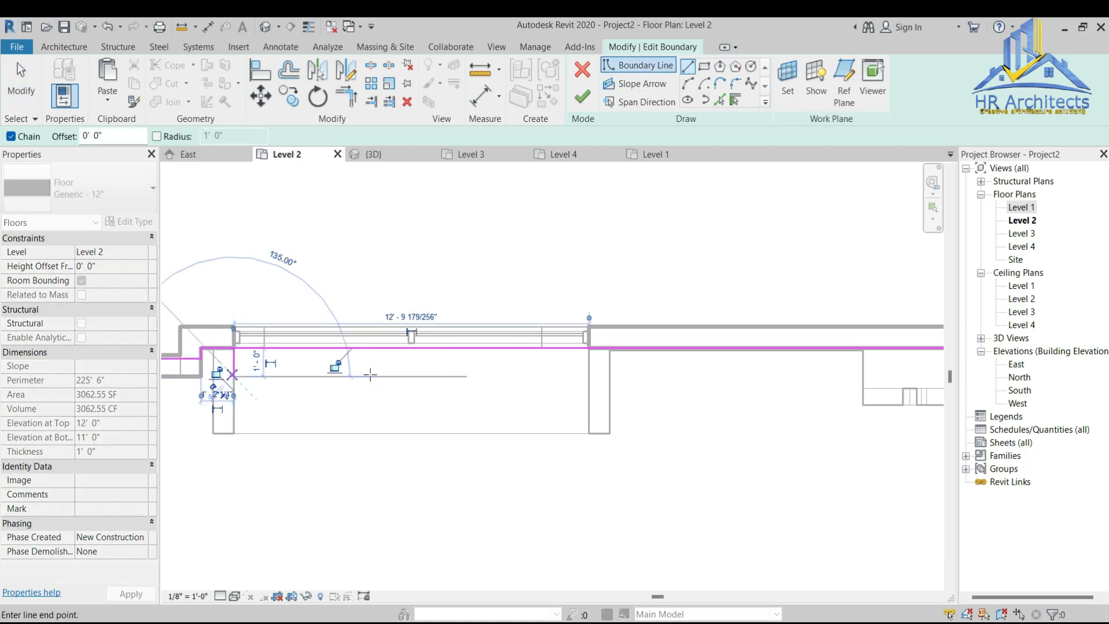
click(589, 376)
click(588, 348)
key(Escape)
key(Escape)
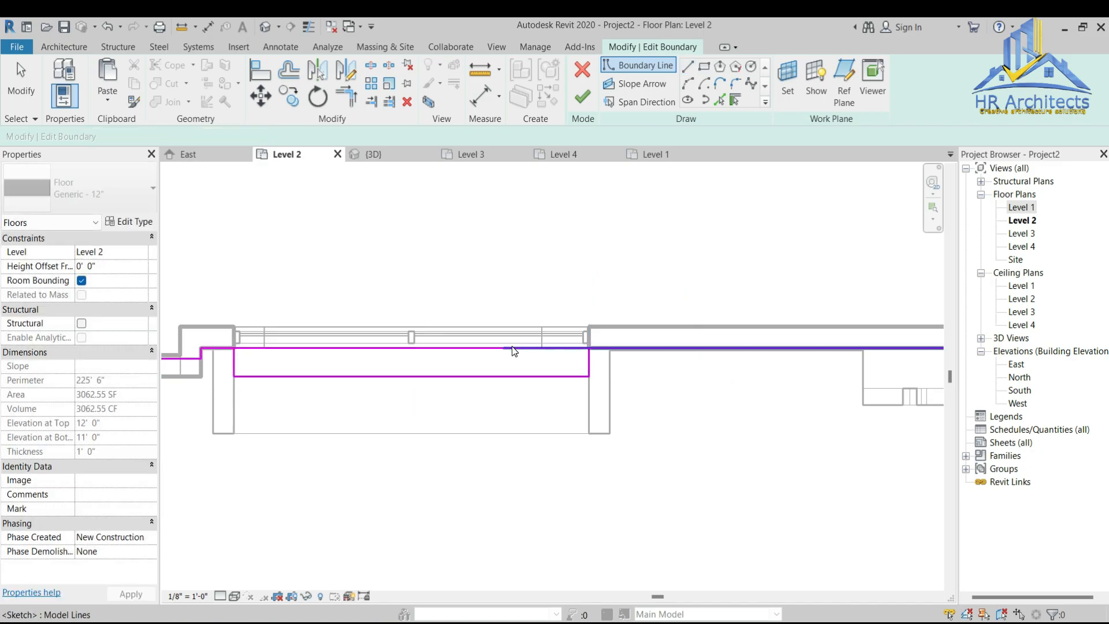
Step: Trim the original floor edge to the projection's two sides and finish the boundary edit
key(t)
key(r)
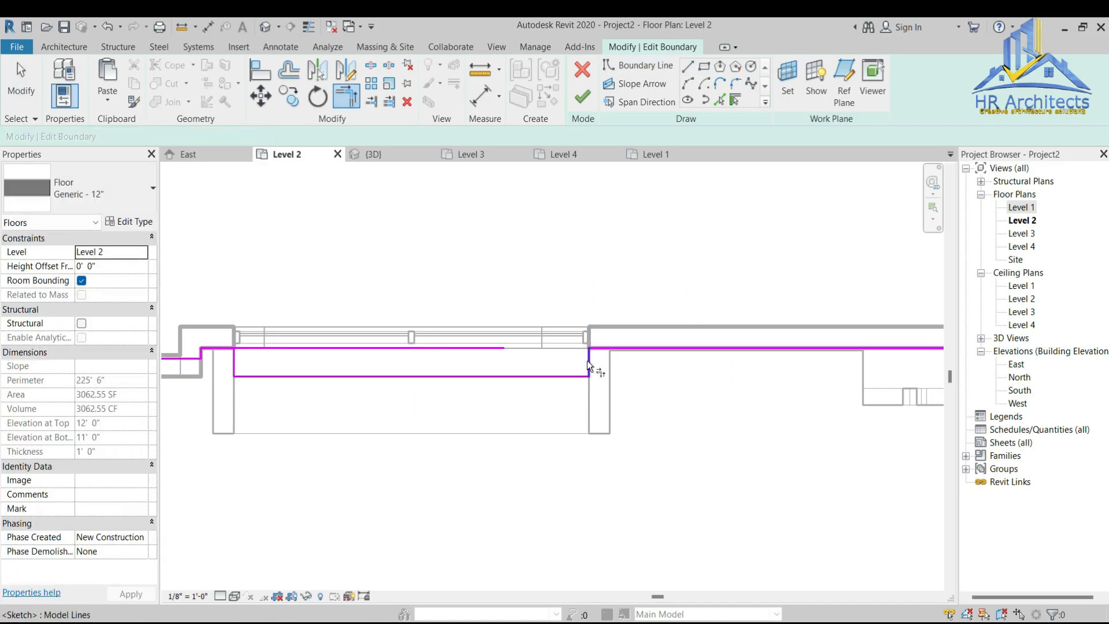
click(230, 349)
click(237, 365)
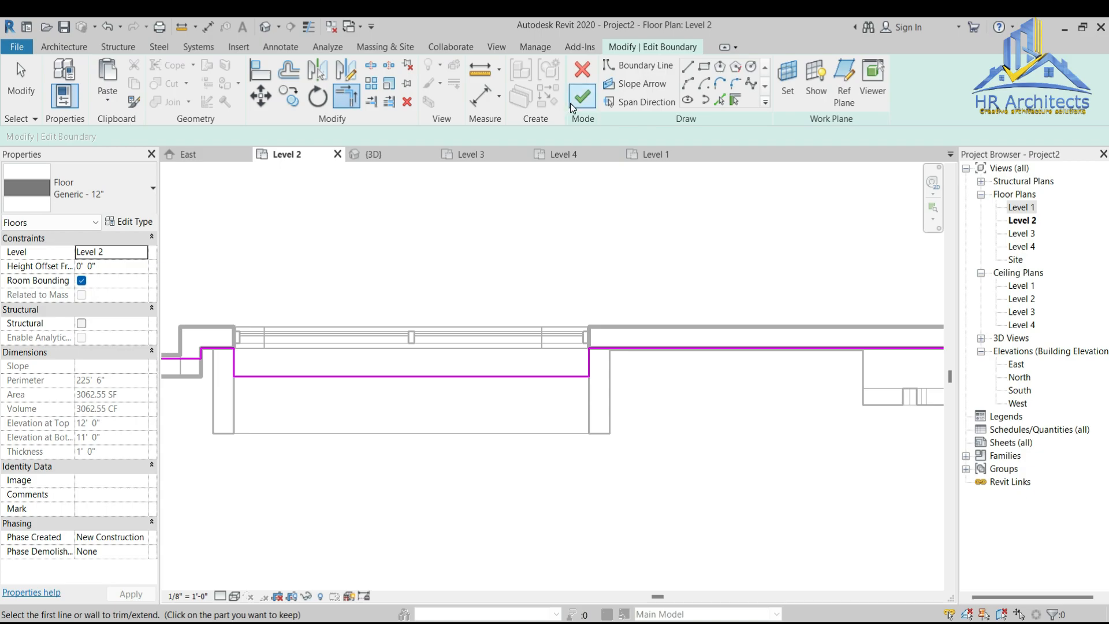
click(582, 97)
scroll(577, 328, down, 3)
click(589, 338)
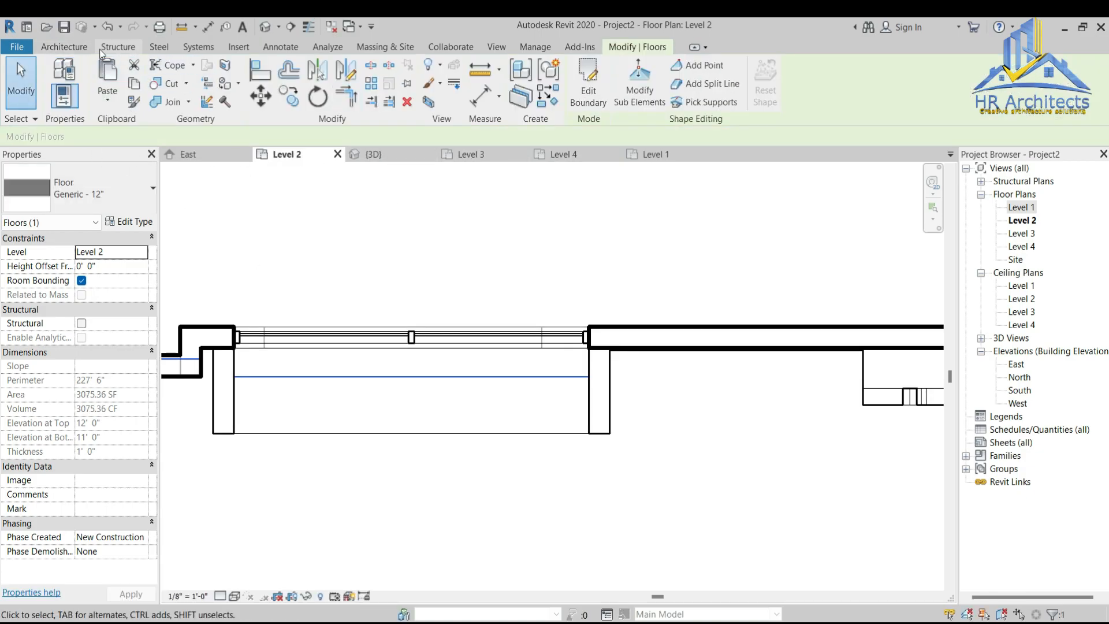
Step: Create a Glass Panel - Bottom Fill railing on Level 2 along the front and both sides of the window's floor projection
click(64, 47)
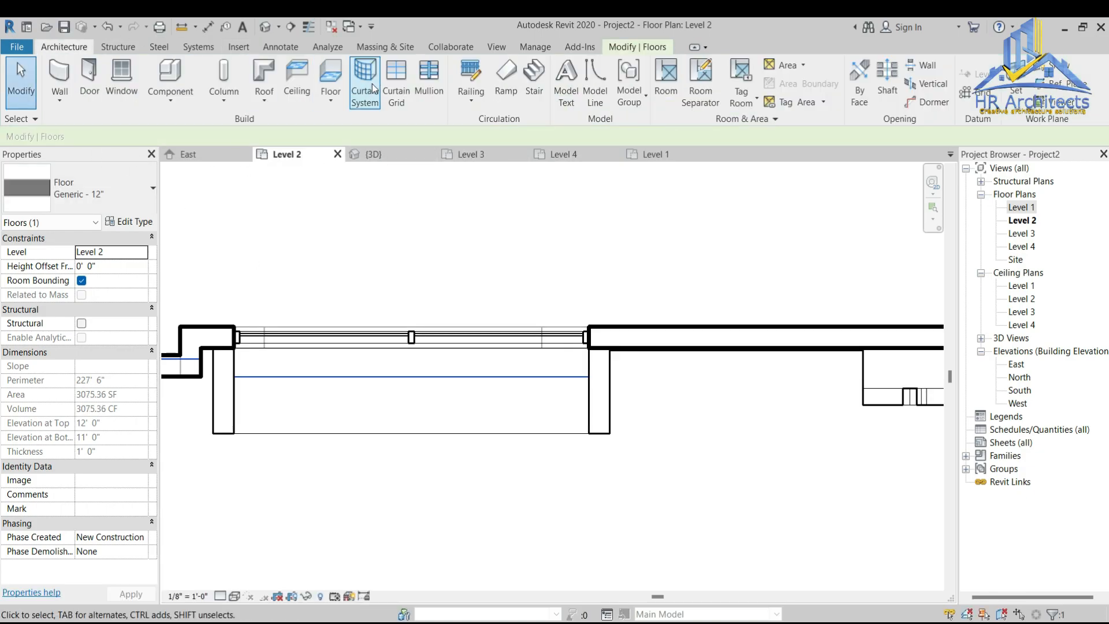
click(470, 78)
click(234, 355)
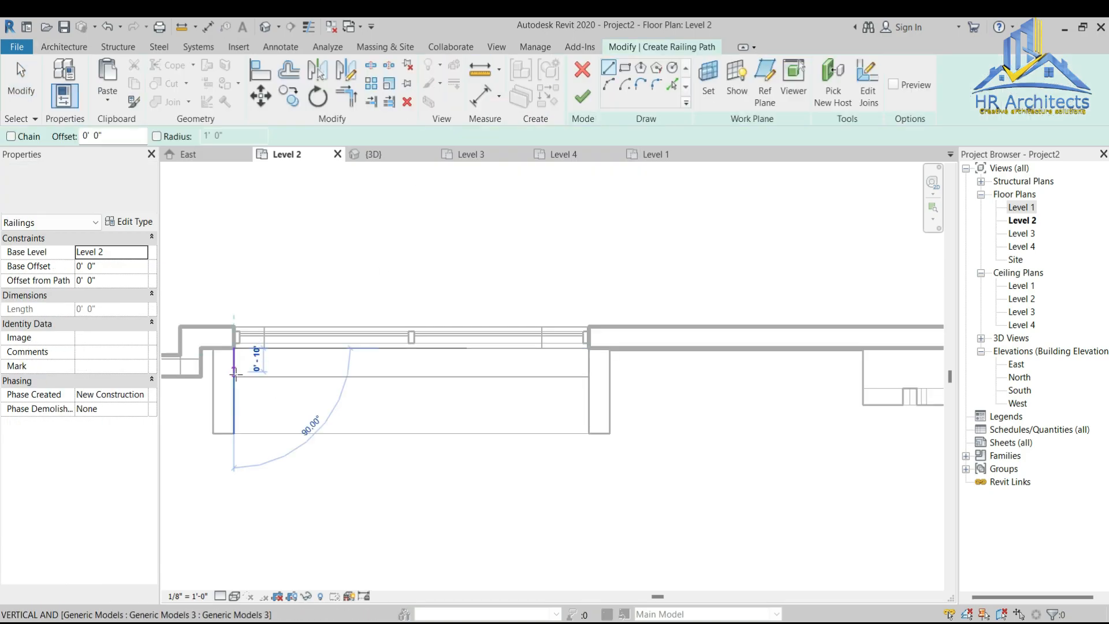
click(234, 377)
click(588, 376)
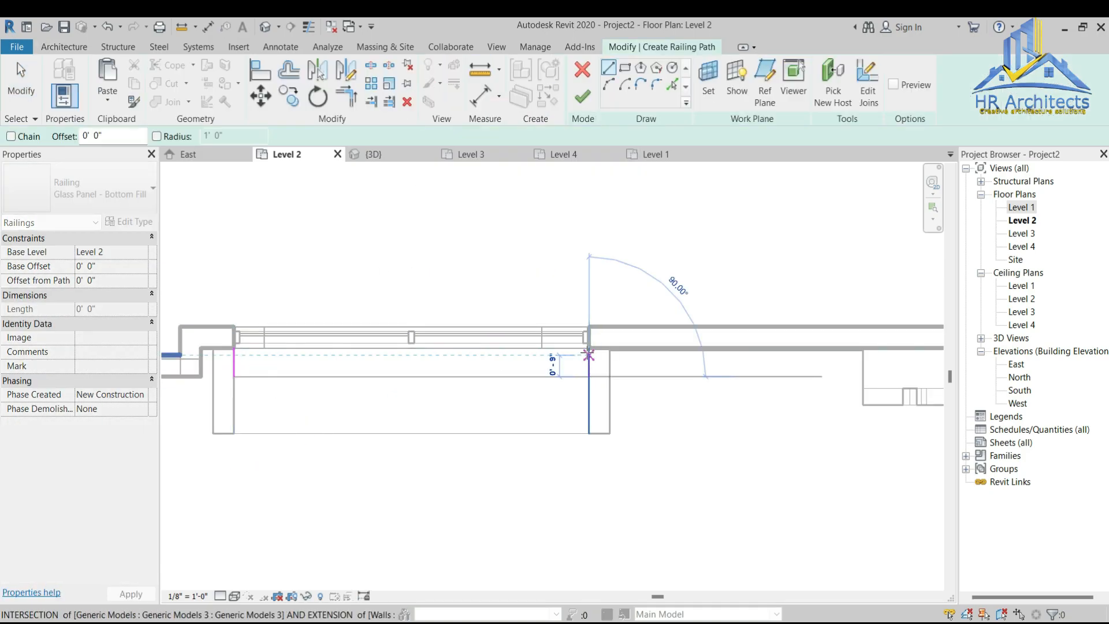
click(589, 346)
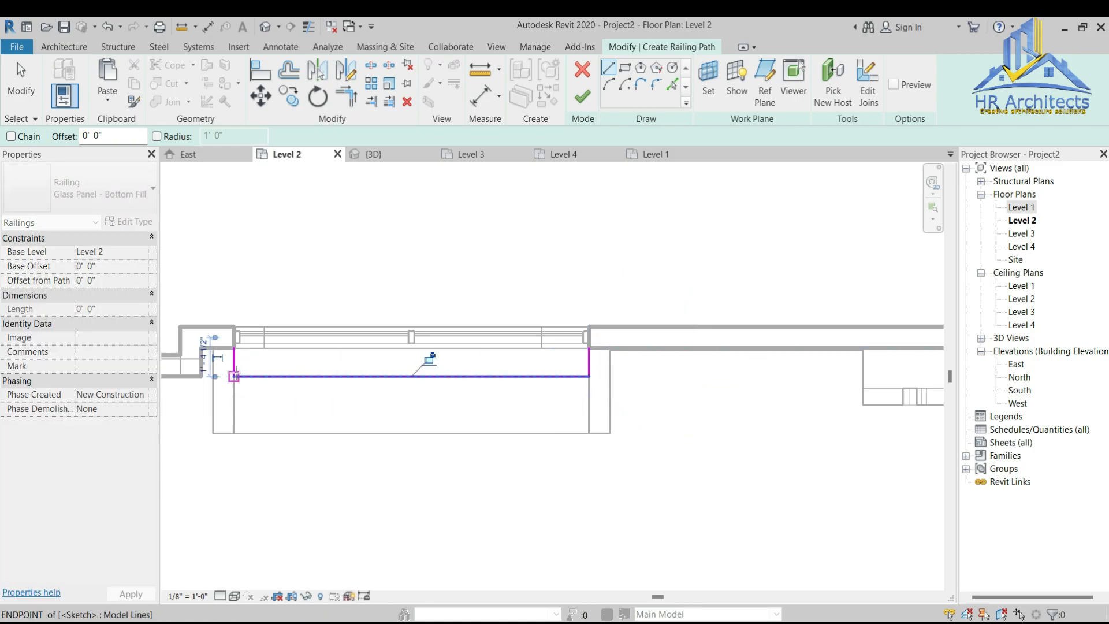
click(583, 96)
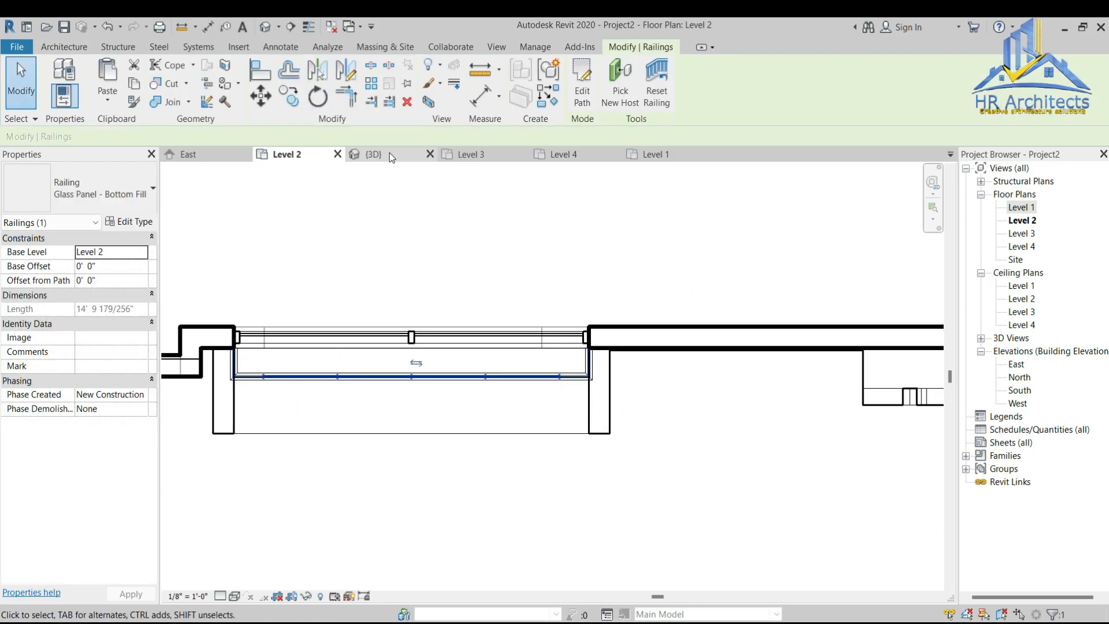
Step: Examine the new window railing and its depth relative to the balcony edge in the 3D view and Level 2 plan
click(373, 155)
key(Escape)
scroll(327, 359, down, 3)
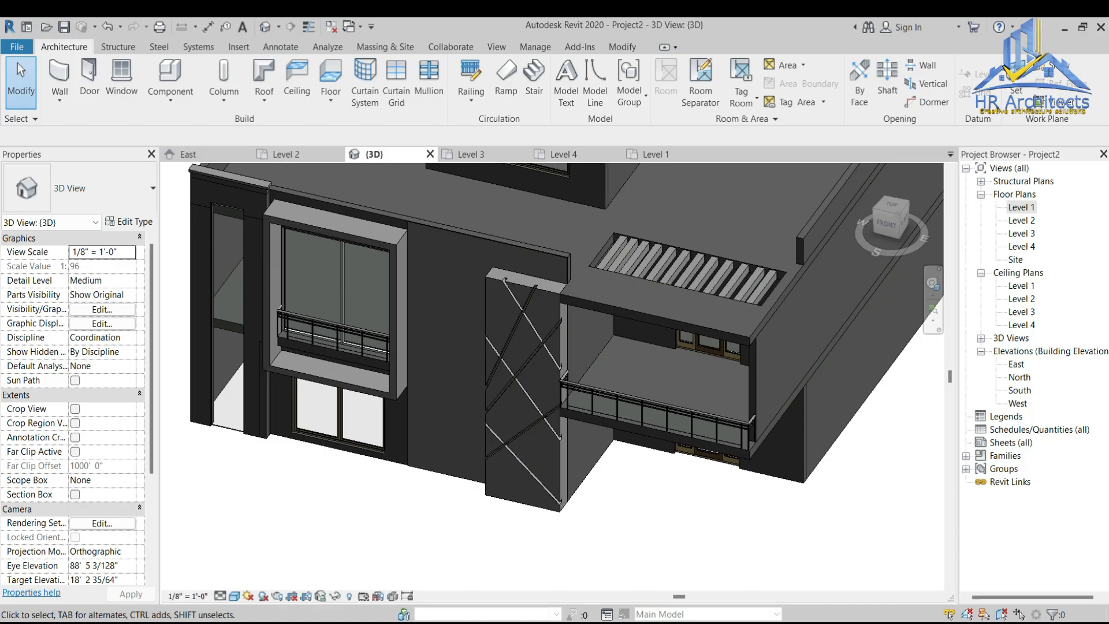
scroll(338, 367, up, 3)
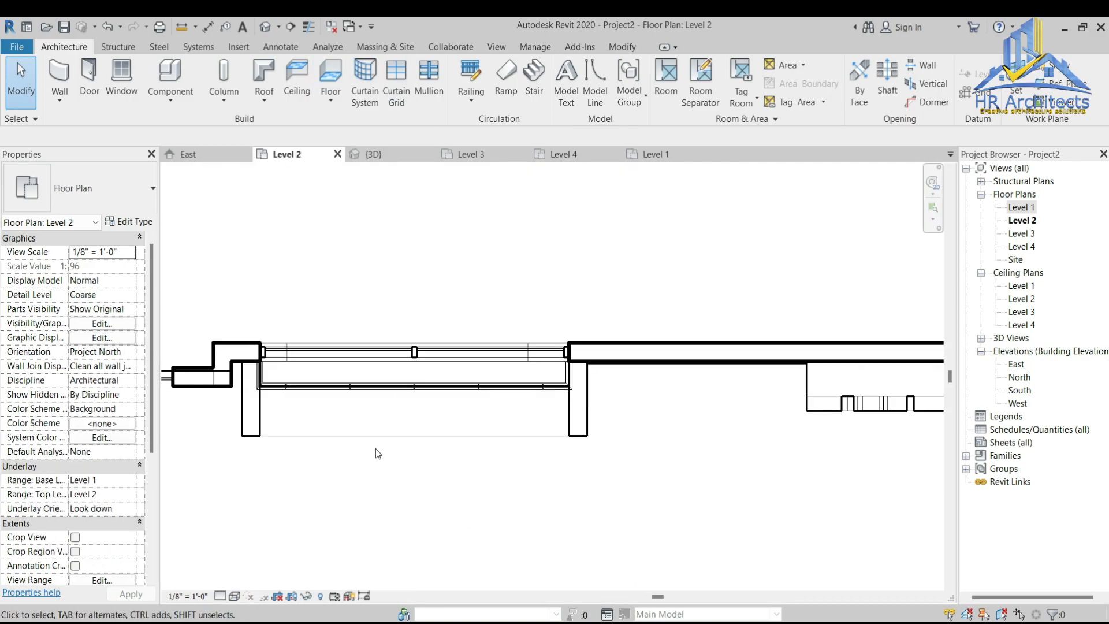
scroll(569, 450, up, 3)
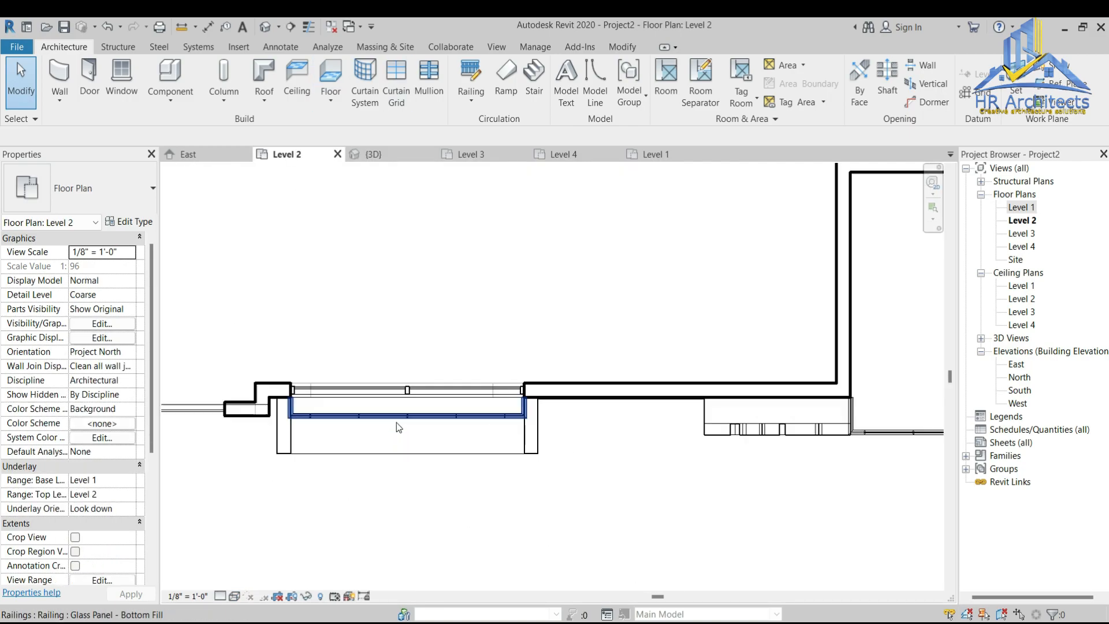
scroll(527, 406, down, 2)
scroll(527, 406, down, 3)
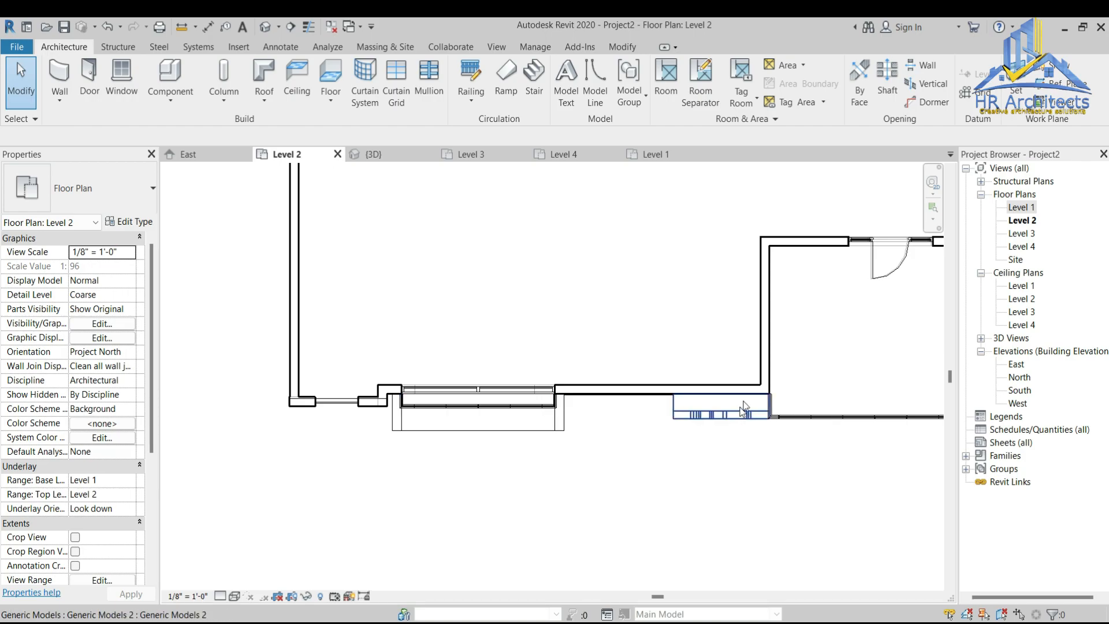
scroll(702, 399, down, 2)
click(410, 155)
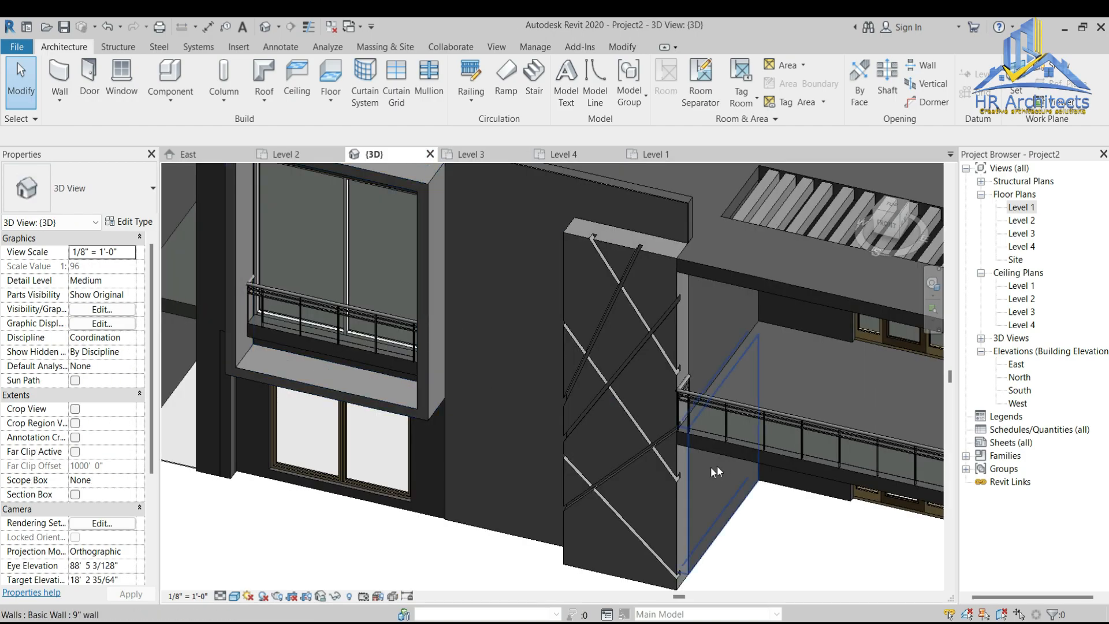
Step: Open the Level 2 floor boundary for editing and show it in the Level 2 plan at the balcony corner
double_click(740, 456)
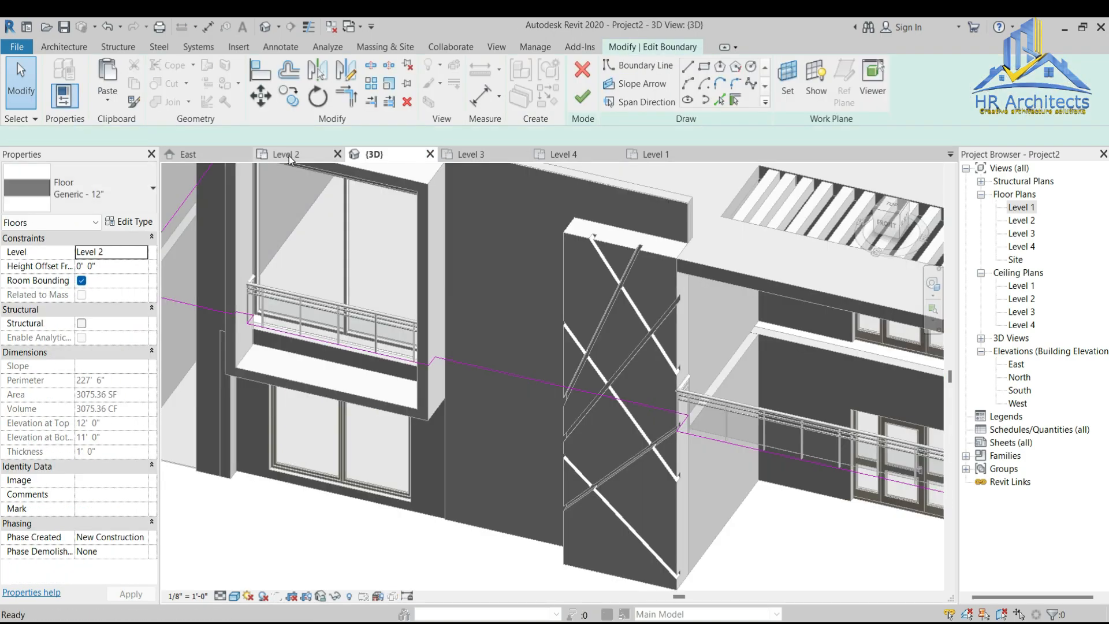
click(290, 160)
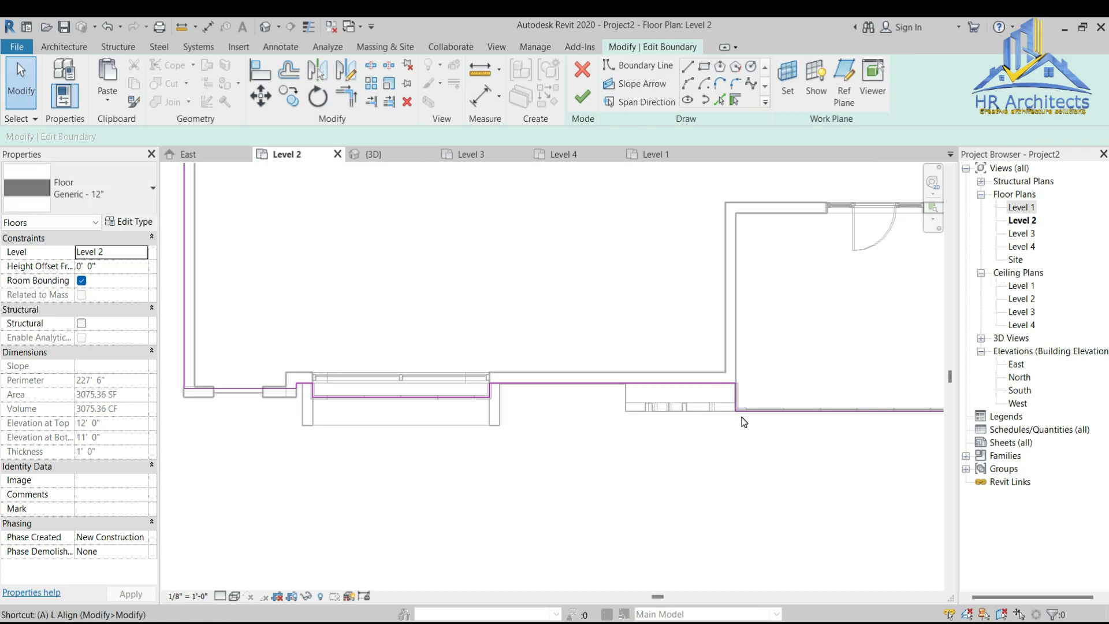
key(a)
key(l)
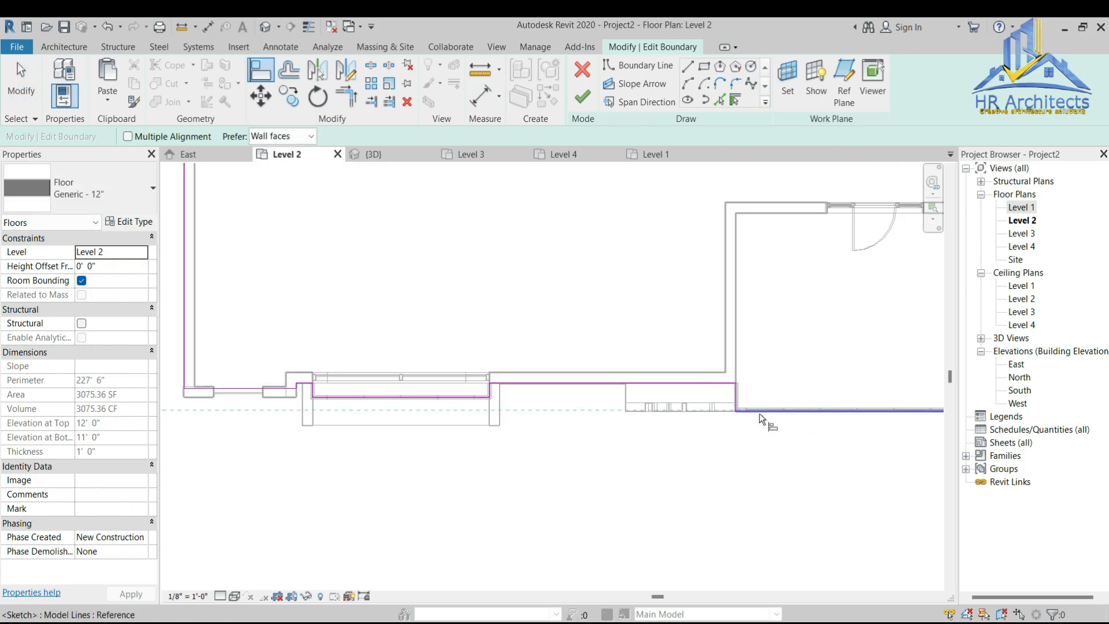
scroll(760, 417, up, 5)
key(Escape)
Step: Align the front edge of the window's floor projection with the balcony's front boundary line and finish the boundary edit
key(a)
key(l)
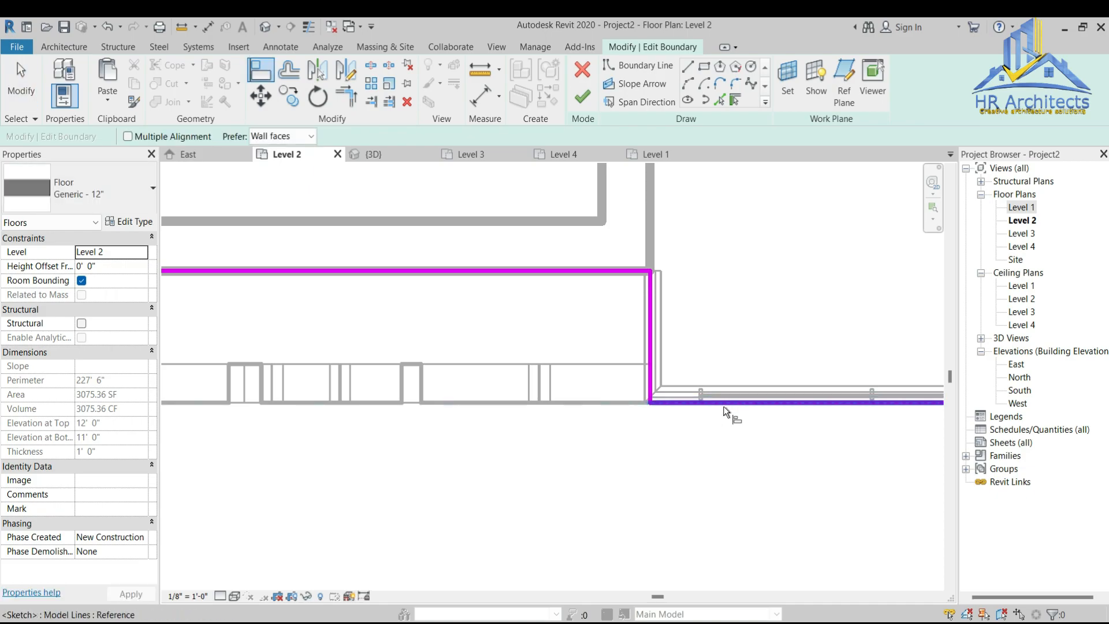
scroll(726, 412, down, 3)
click(725, 411)
scroll(362, 399, up, 3)
click(408, 365)
scroll(548, 431, down, 4)
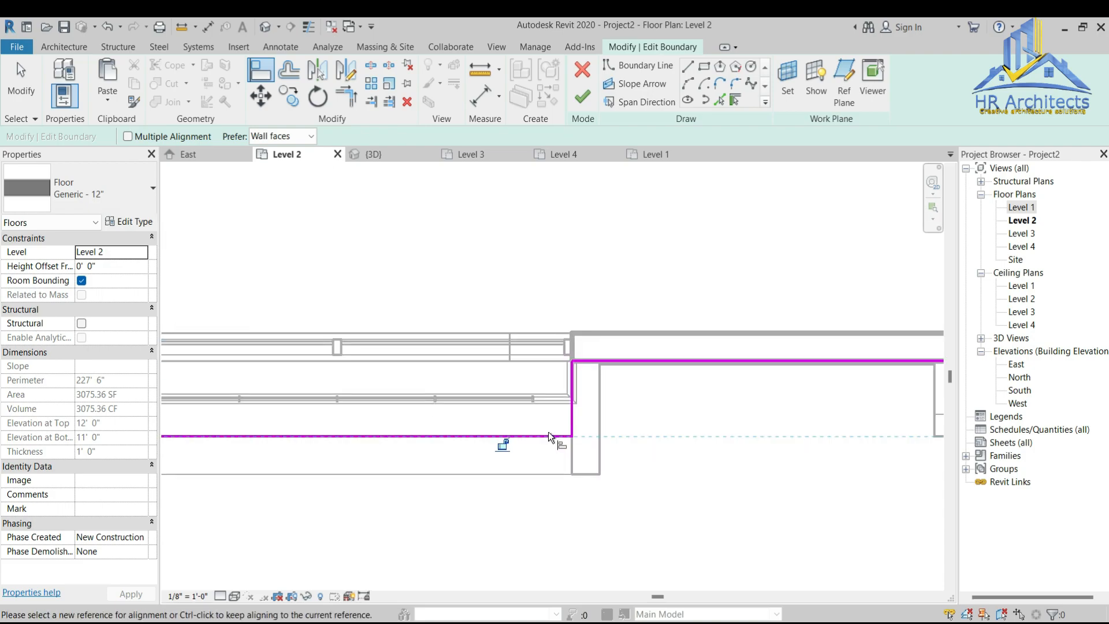
click(584, 100)
click(587, 337)
Step: Move the front line of the window railing's path out to the extended floor edge and finish the path edit
scroll(508, 415, up, 3)
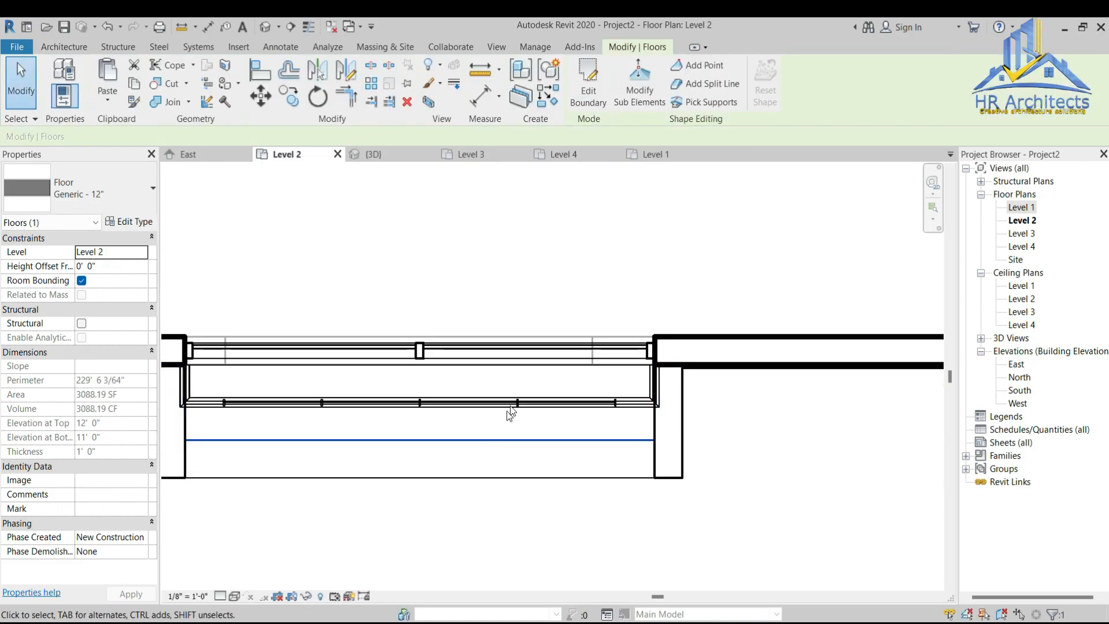
double_click(513, 404)
click(515, 401)
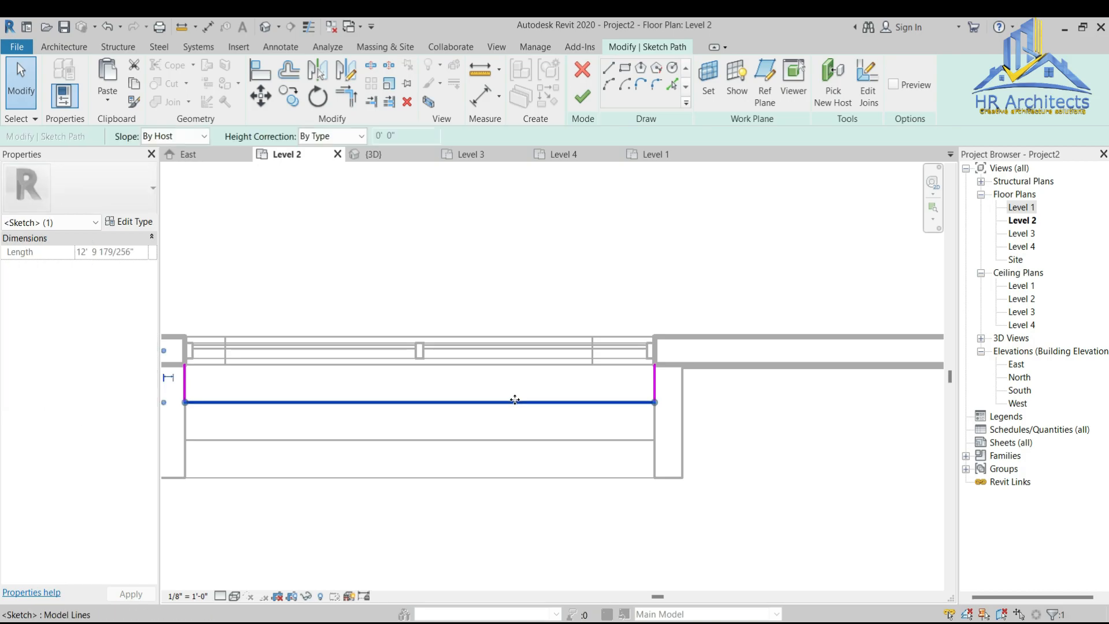
drag(514, 399, 517, 435)
click(433, 426)
click(650, 420)
scroll(652, 428, down, 3)
scroll(425, 412, up, 3)
click(434, 404)
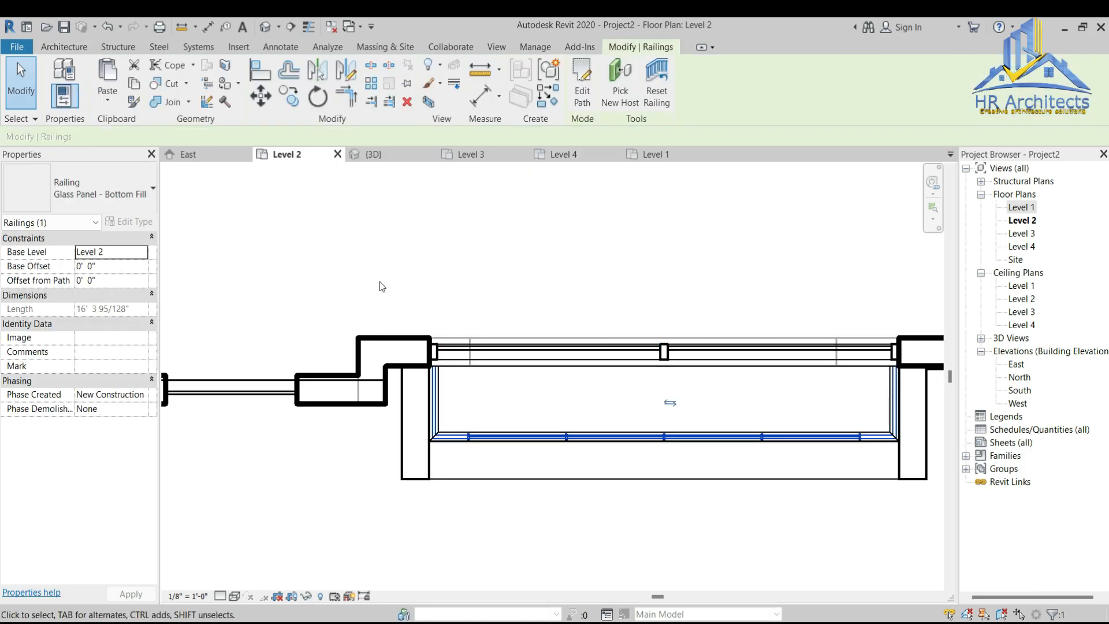
Step: Examine the window railing and front facade in the 3D view and compare them with the reference image of the house
click(373, 154)
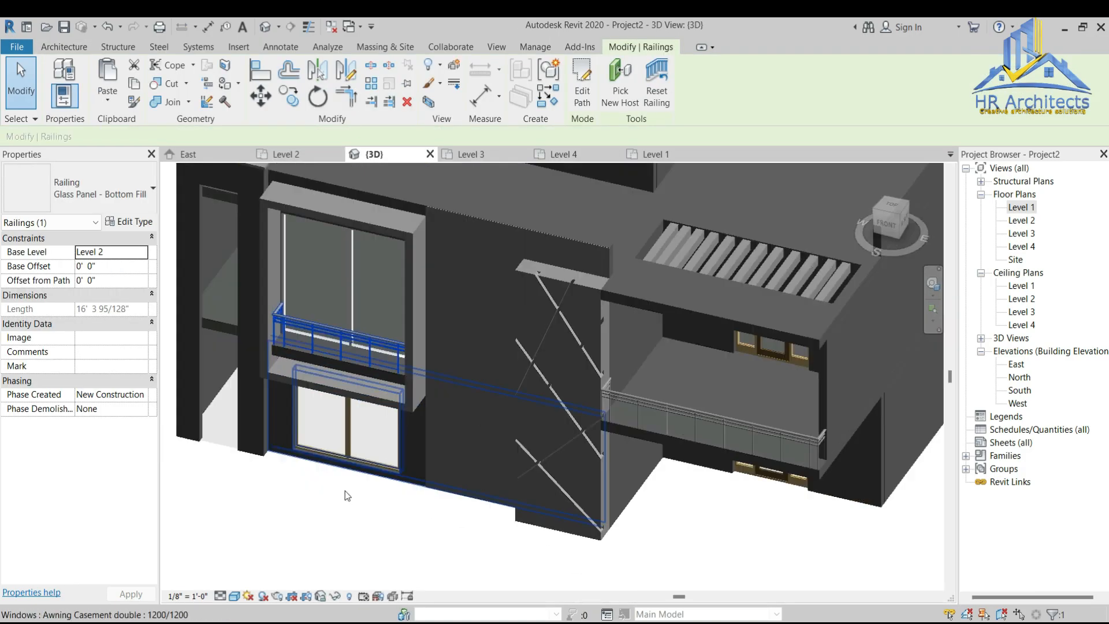
click(347, 496)
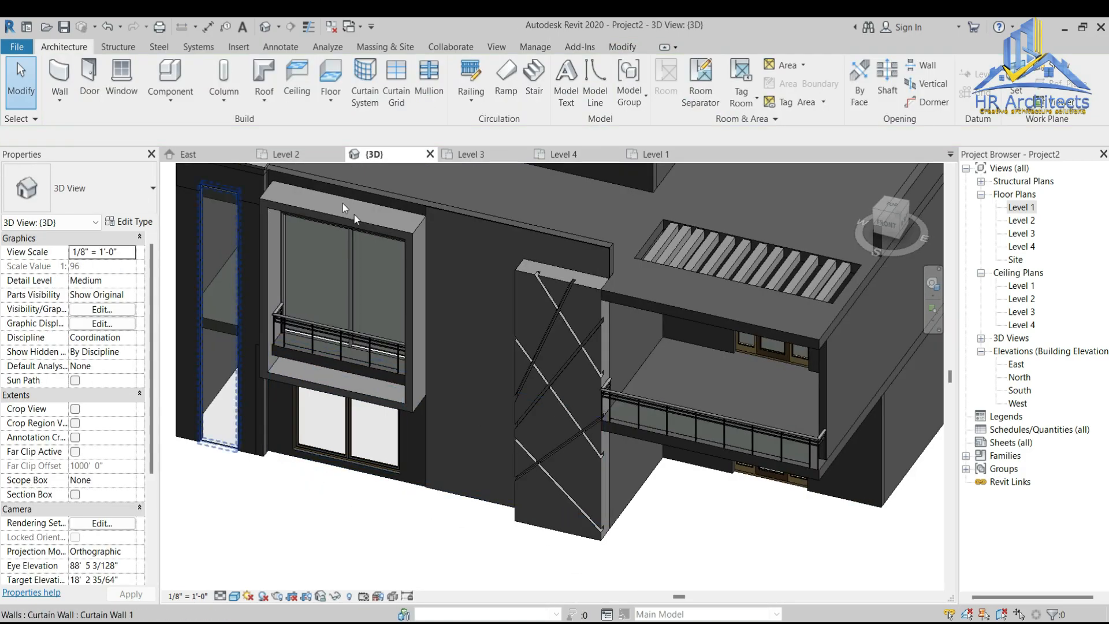
scroll(410, 433, down, 2)
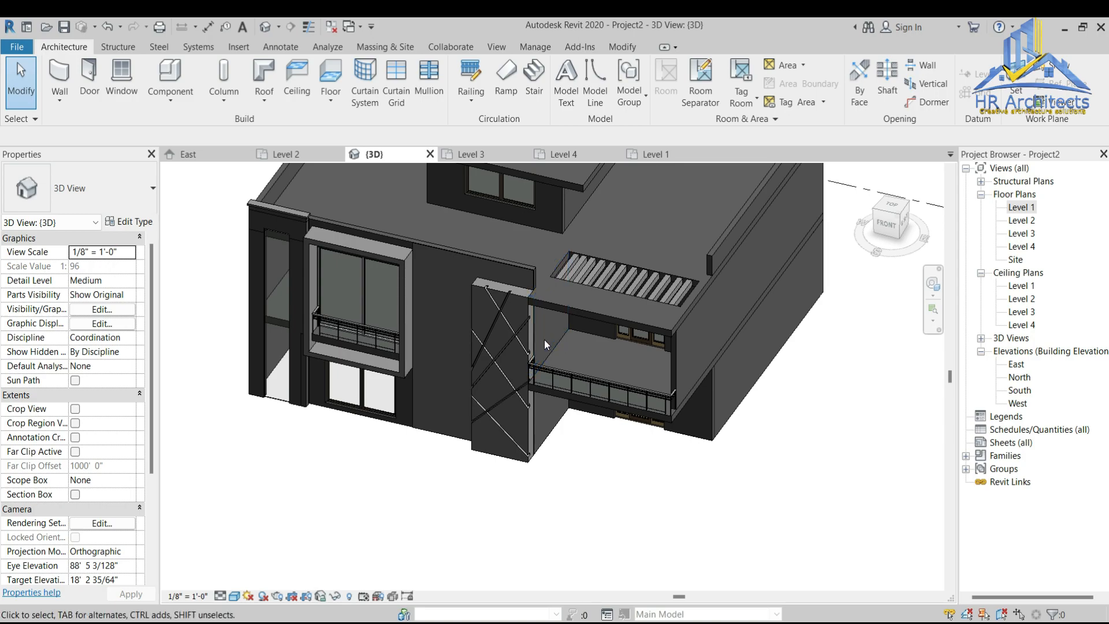
scroll(644, 349, up, 3)
scroll(620, 314, down, 2)
scroll(619, 314, down, 2)
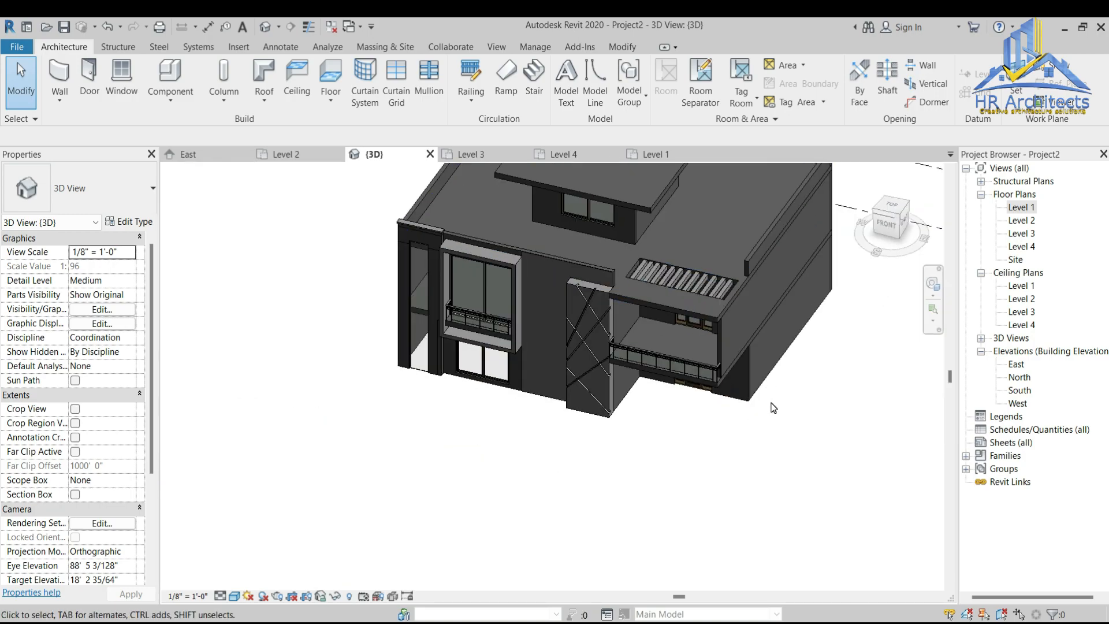
key(alt+Tab)
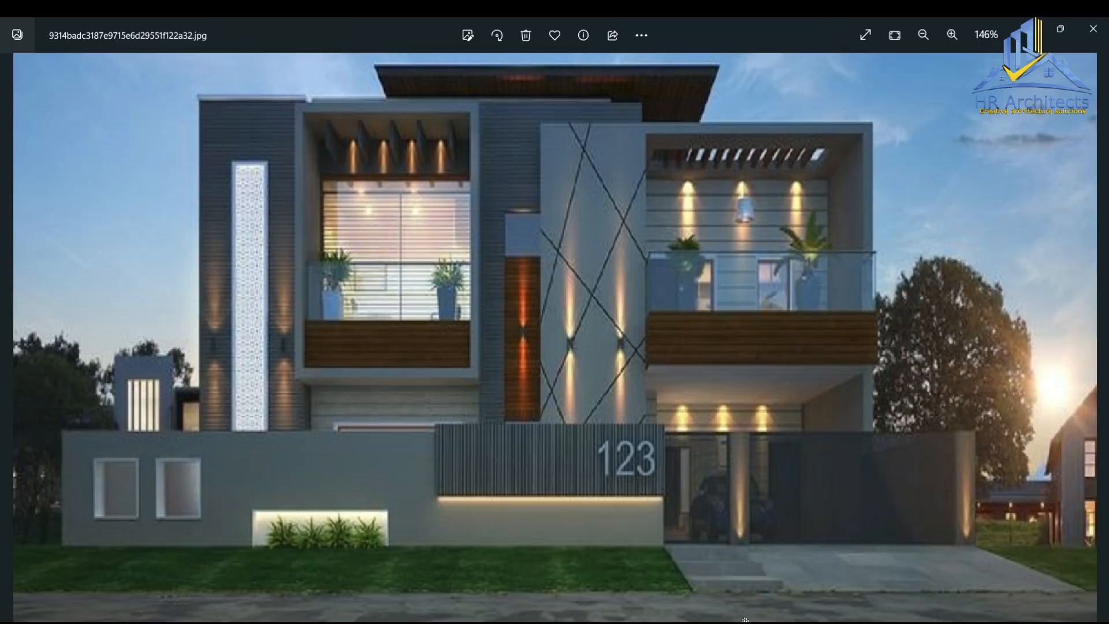
key(alt+Tab)
Step: Start an in-place component of the Generic Models category in the Level 4 plan, accepting the suggested name
scroll(620, 402, up, 6)
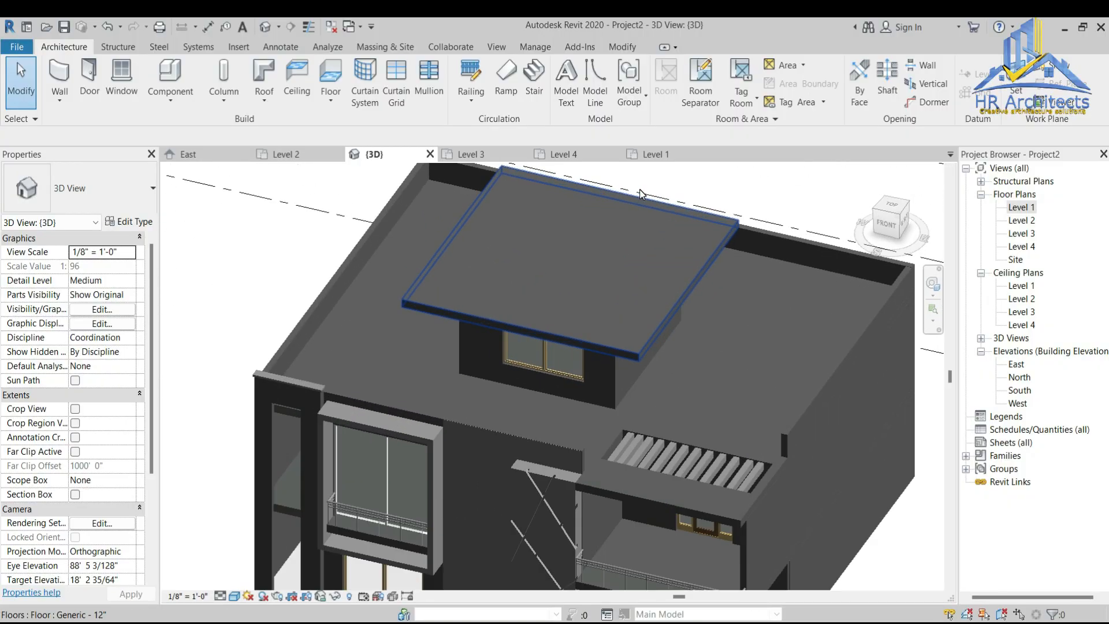
click(620, 402)
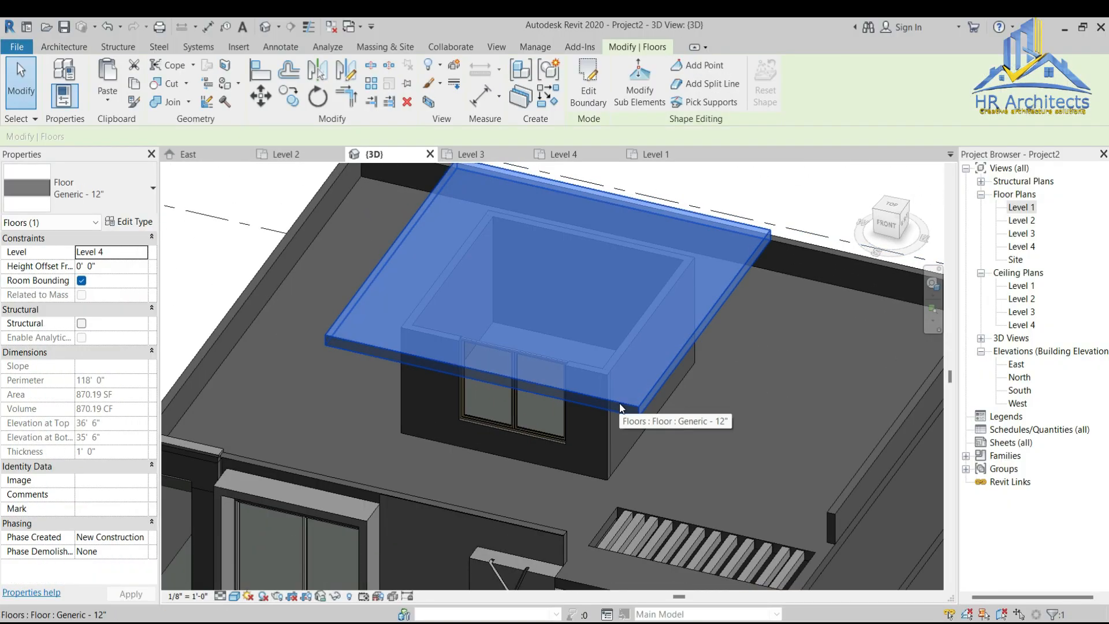
click(563, 154)
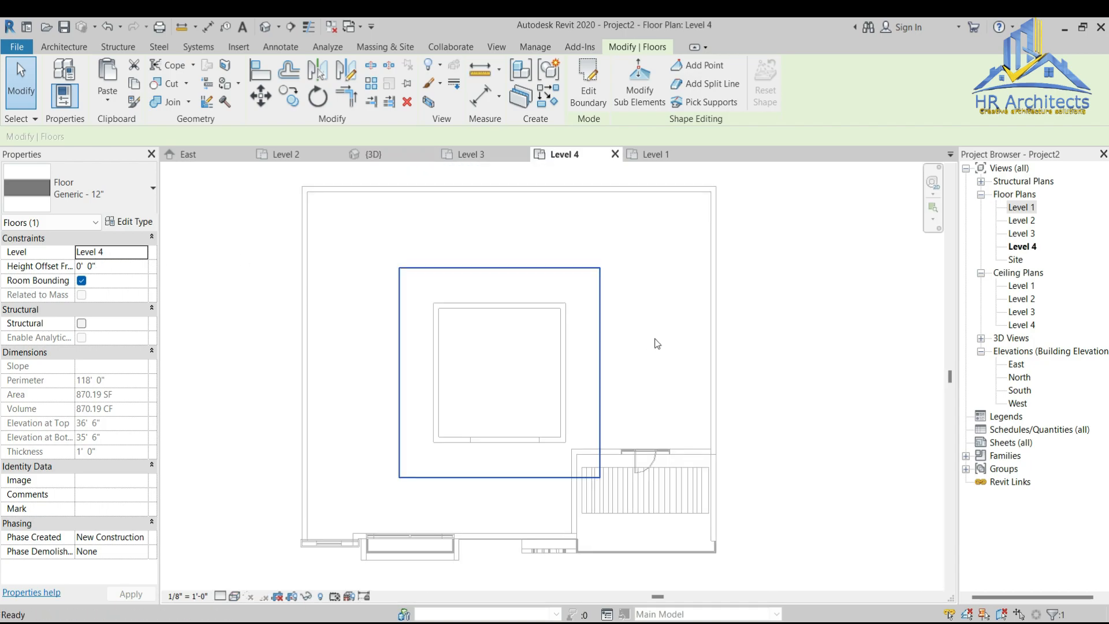
click(64, 47)
click(170, 95)
click(190, 157)
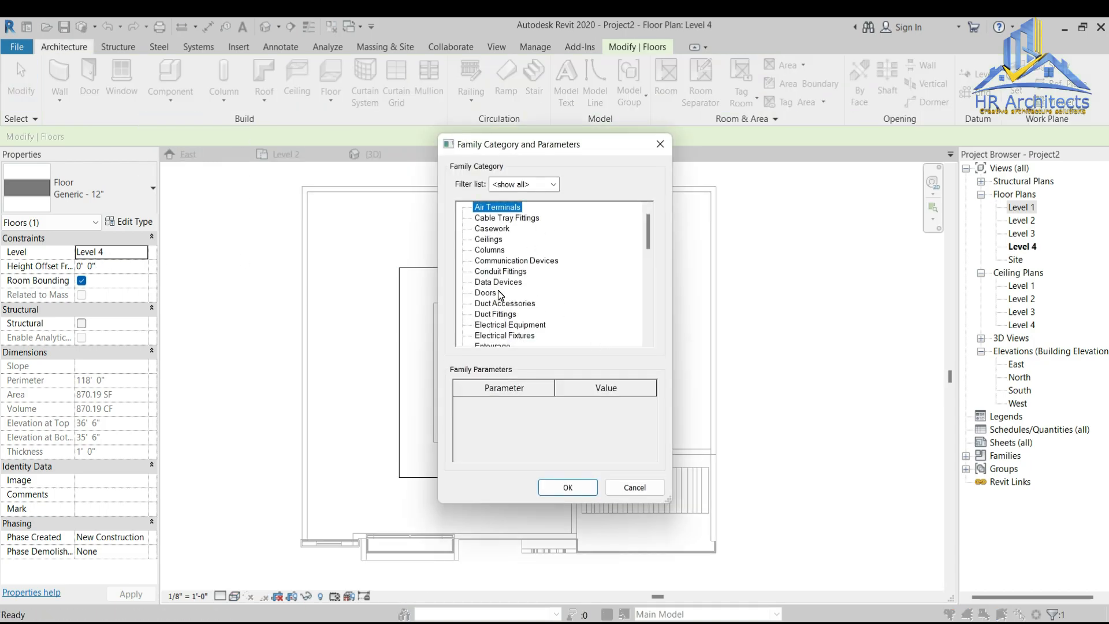
scroll(500, 295, down, 3)
click(500, 255)
click(568, 487)
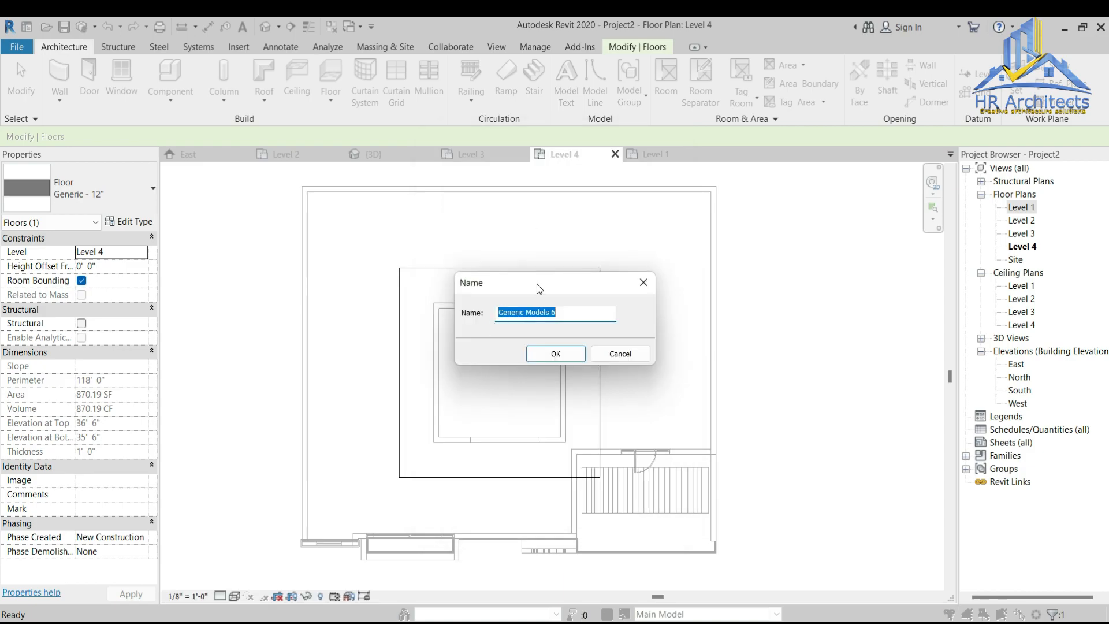
click(553, 354)
Step: Start an extrusion and set its work plane by picking the Level 4 roof slab
click(114, 84)
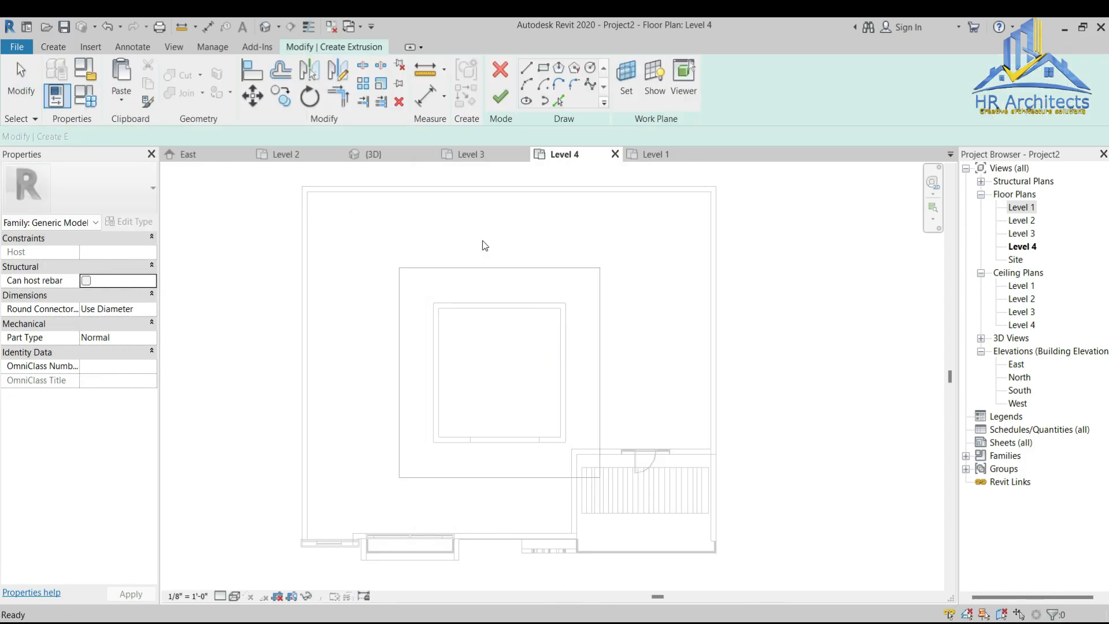
click(624, 81)
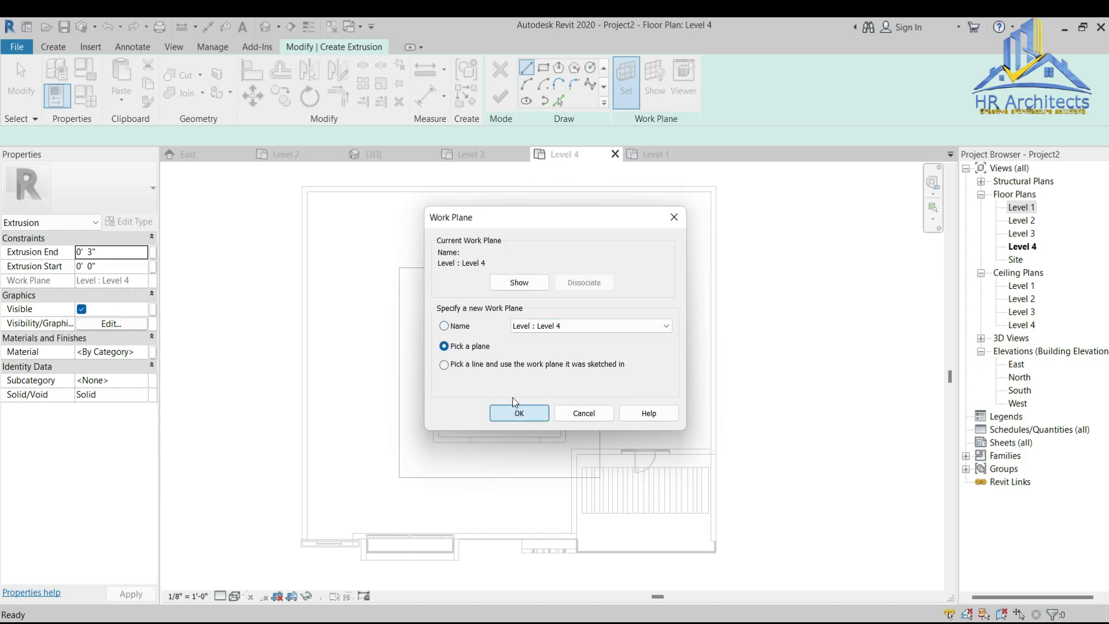
click(517, 414)
click(490, 267)
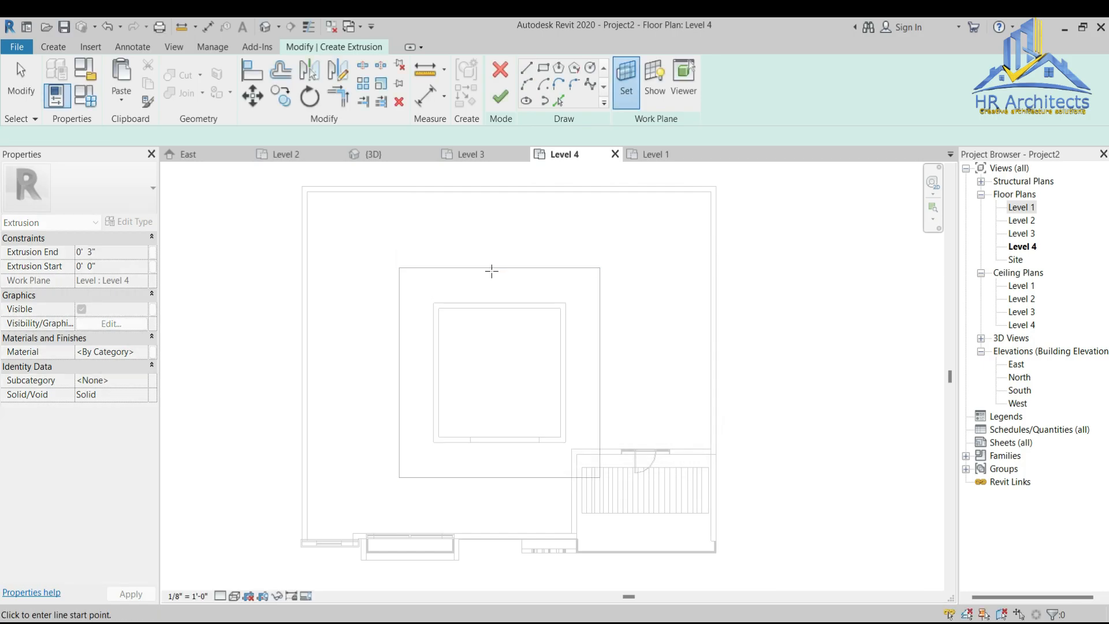
Step: Sketch two rectangles for the extrusion, one along the roof slab's outer edges and one offset 4" outside it
click(543, 68)
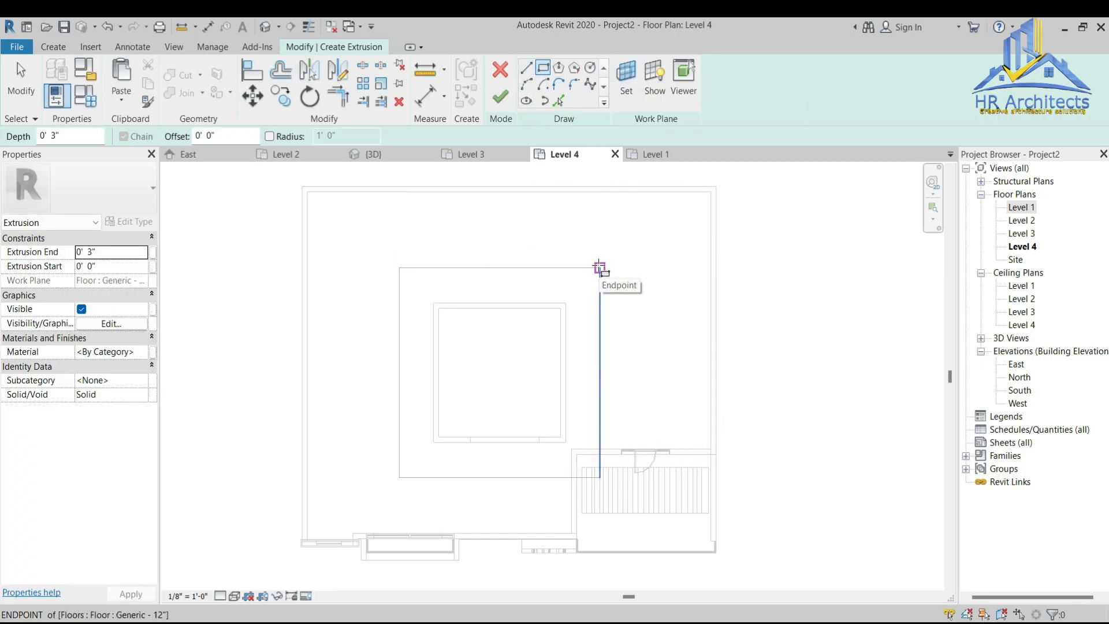
click(599, 268)
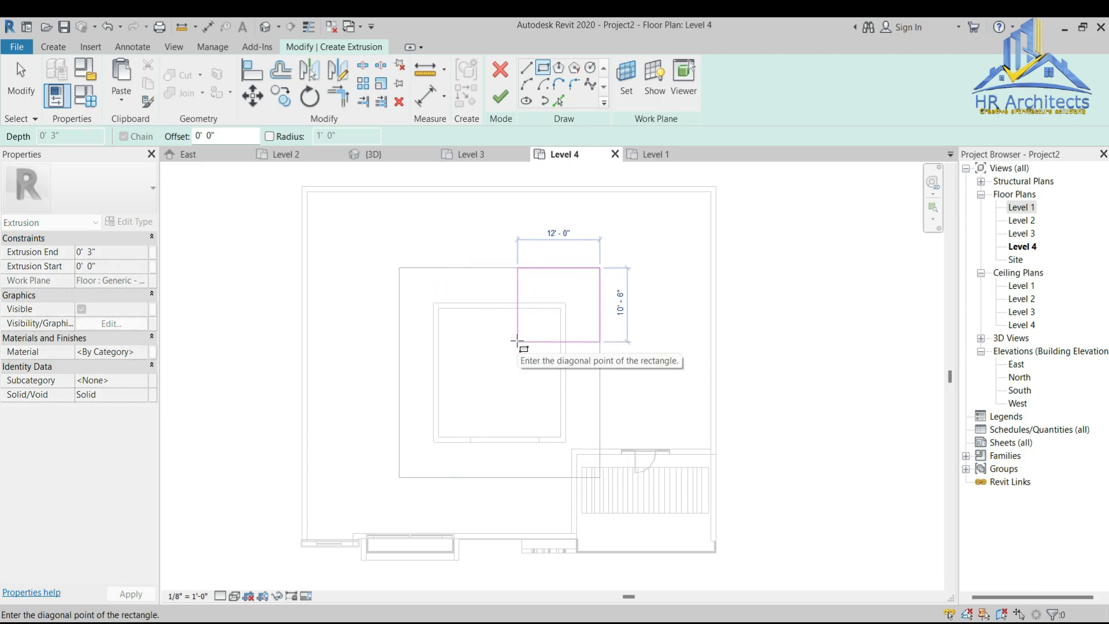
click(398, 477)
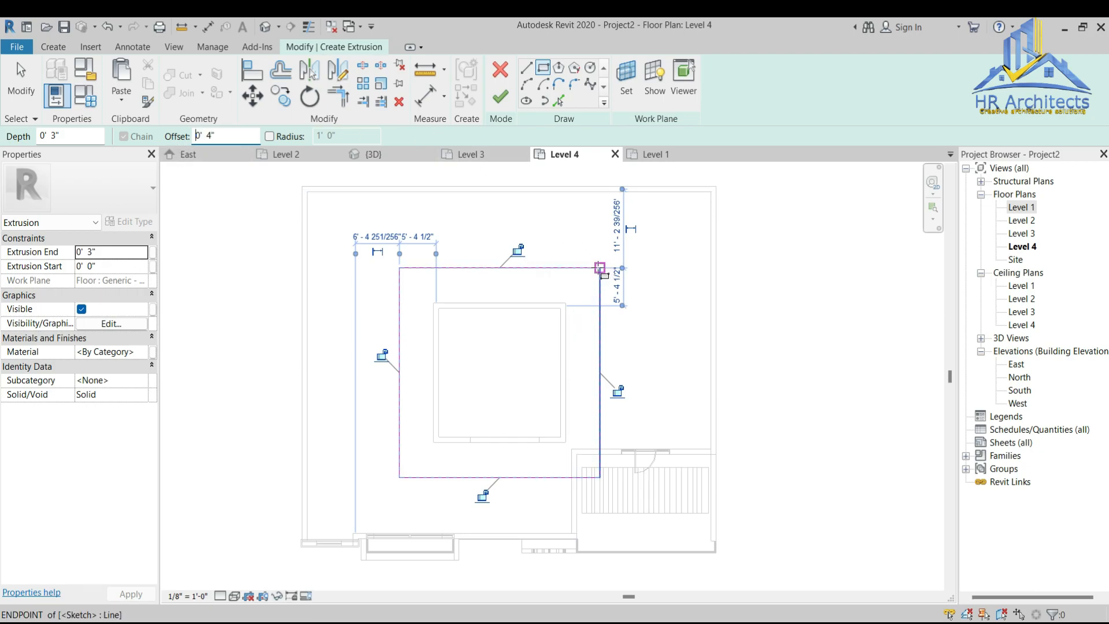
click(601, 268)
click(398, 478)
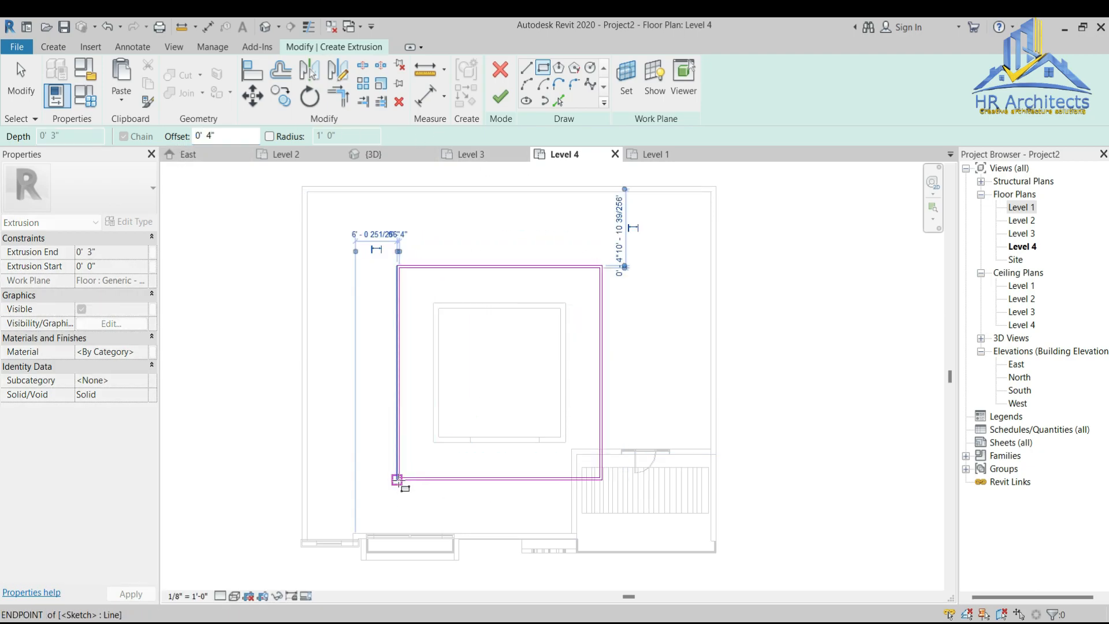
Step: Finish the roof border extrusion sketch and show the result in the 3D view
click(499, 97)
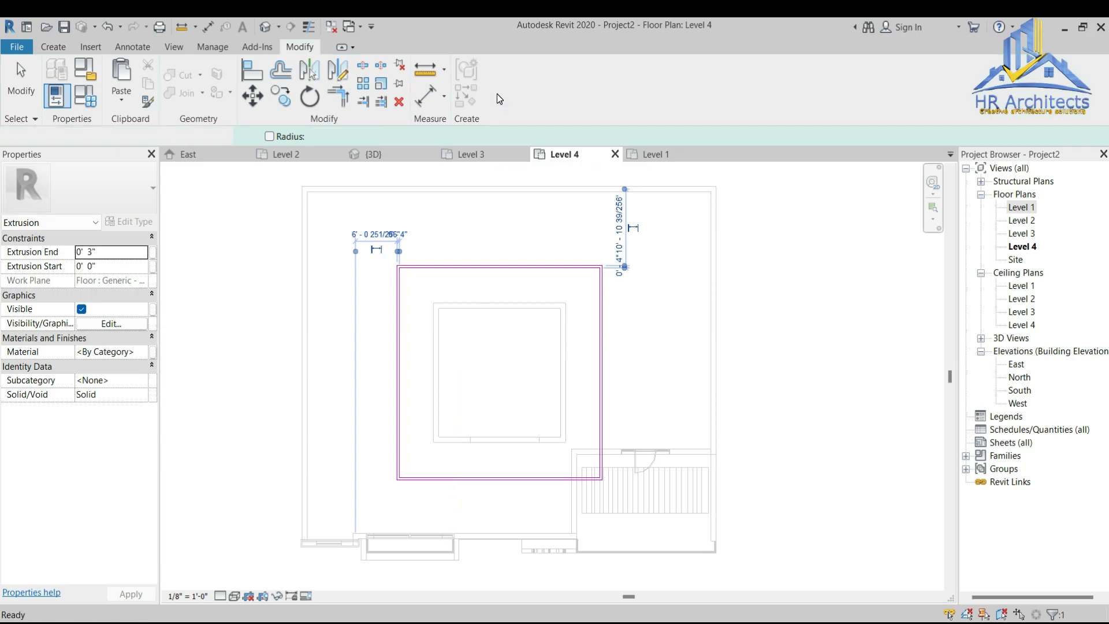
click(478, 155)
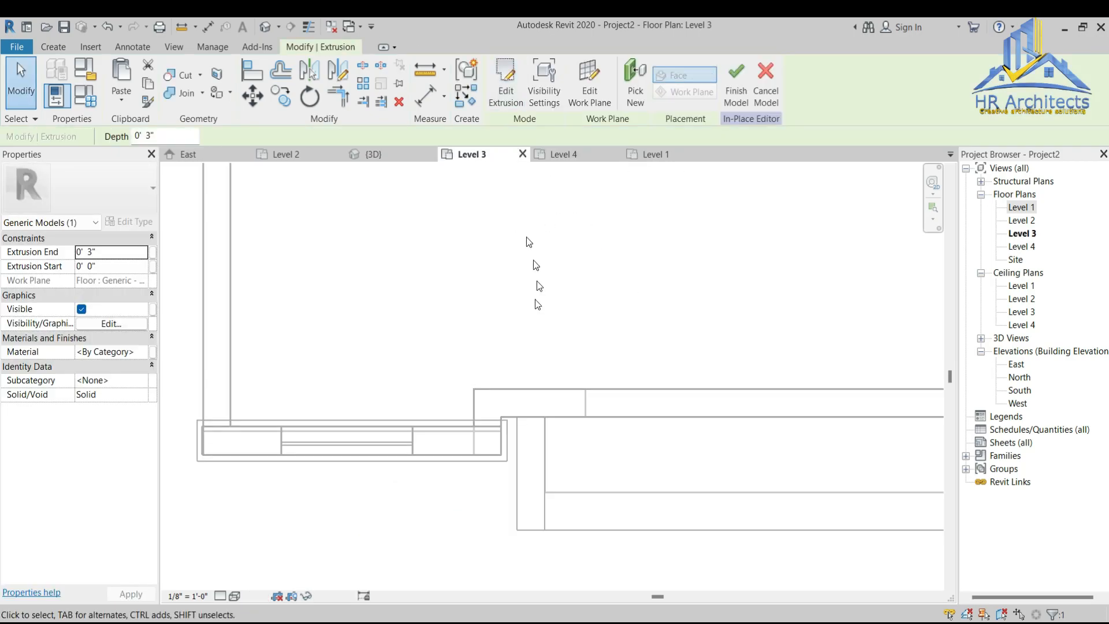
scroll(413, 356, down, 3)
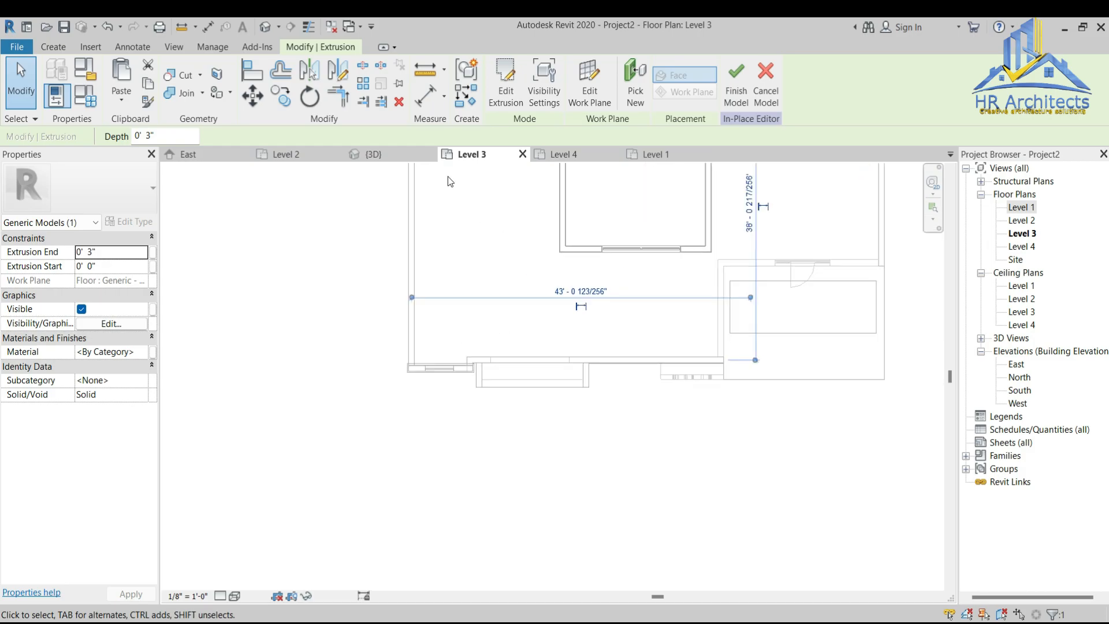
click(387, 157)
click(592, 426)
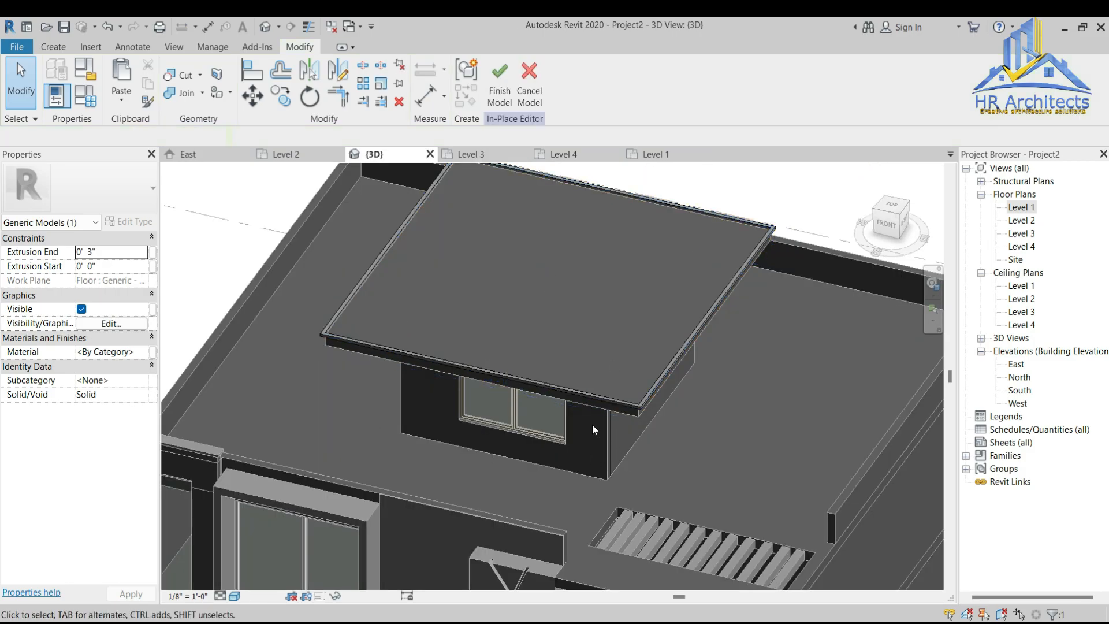
Step: Check the roof border from the front against the reference image and finish the in-place model from the Level 1 plan
scroll(613, 449, up, 2)
scroll(649, 370, down, 2)
mouse_move(883, 229)
mouse_down()
mouse_move(899, 194)
mouse_move(869, 187)
mouse_move(894, 179)
mouse_up()
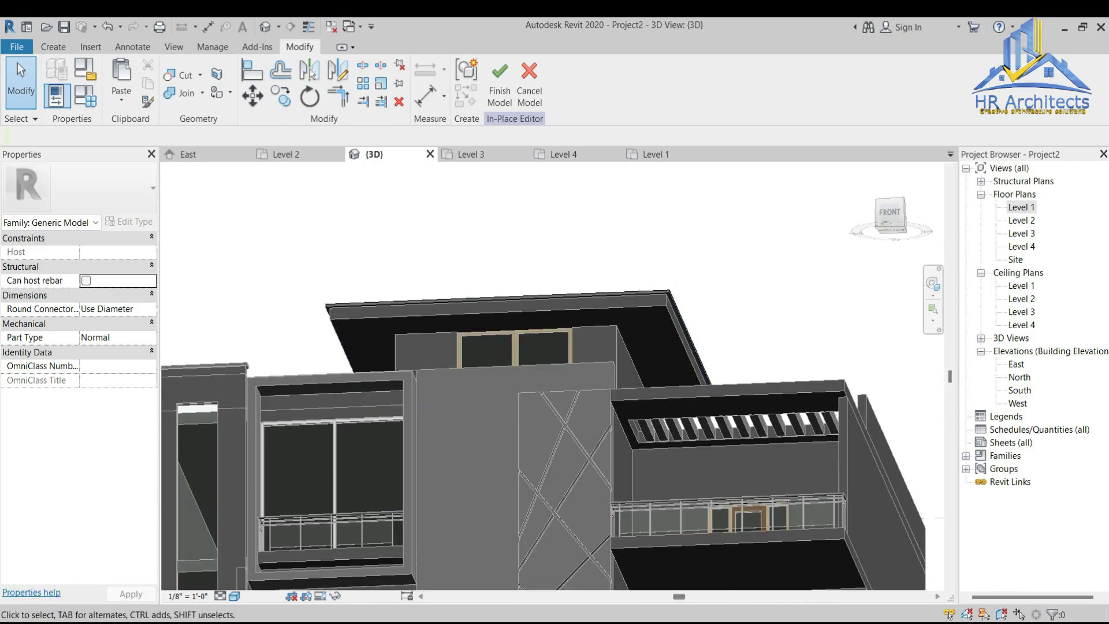
key(alt+Tab)
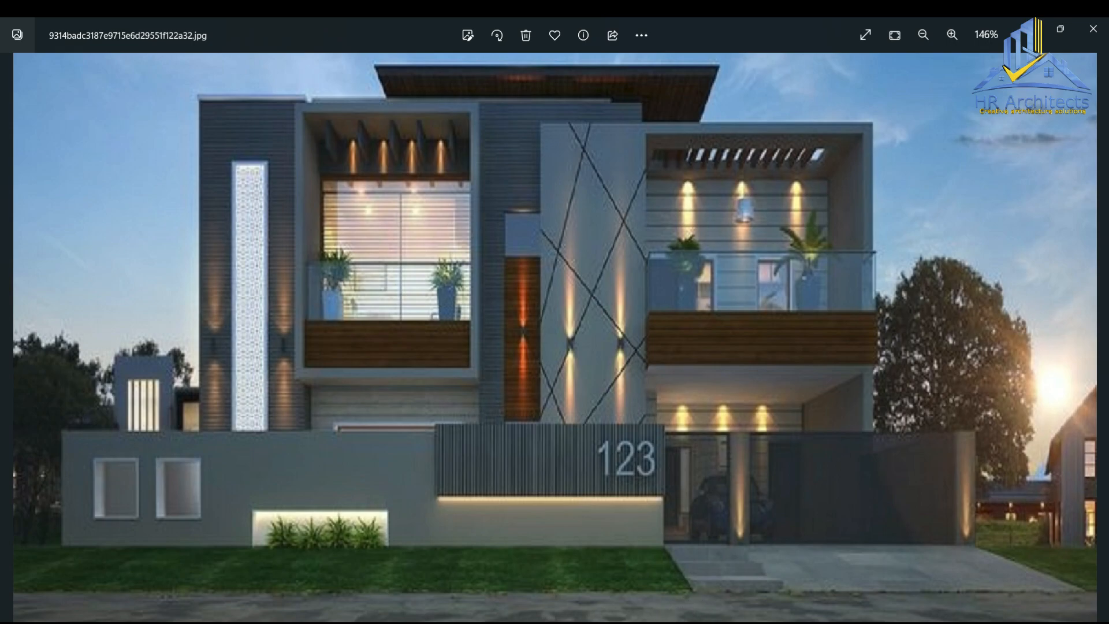
key(alt+Tab)
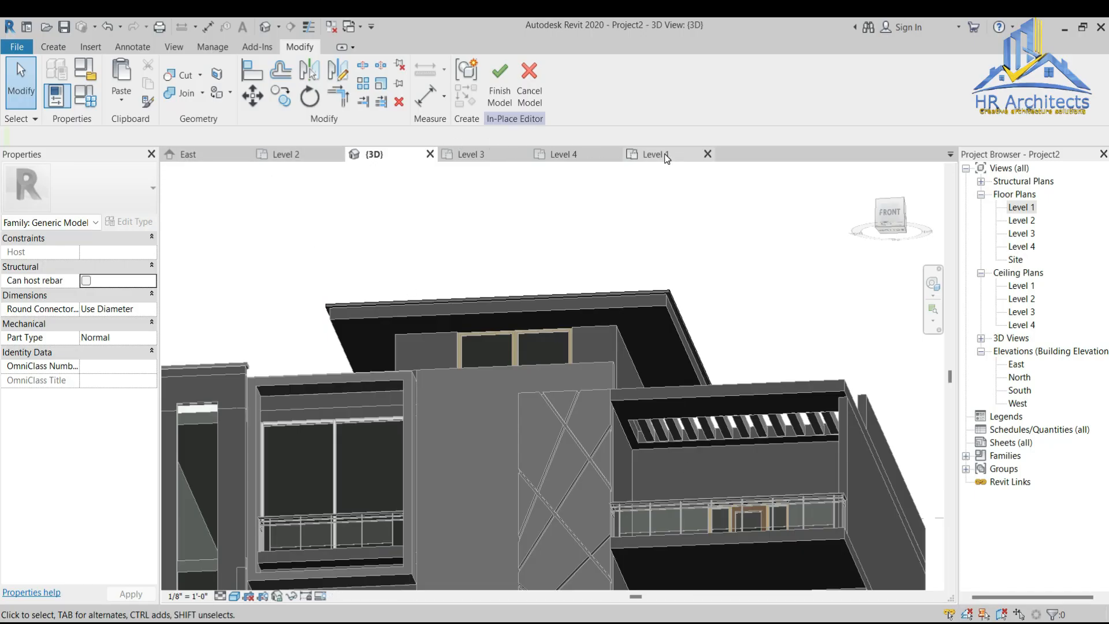
click(656, 154)
click(499, 89)
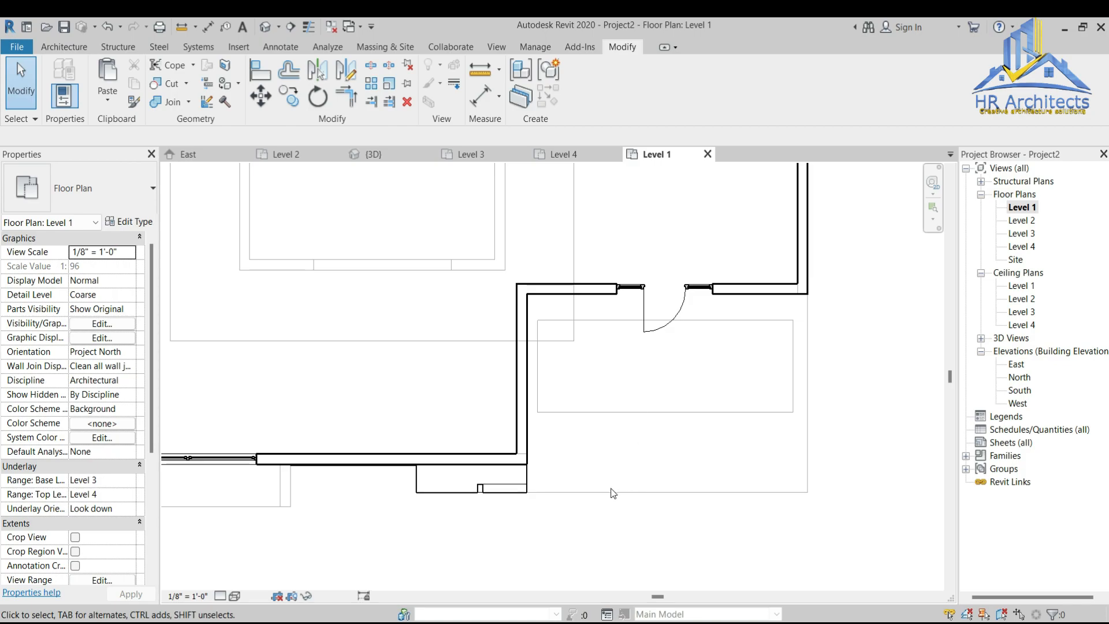
Step: Extend the right-hand side wall in the Level 1 plan past the front of the house to a length of 62' 0"
scroll(473, 502, down, 2)
click(666, 359)
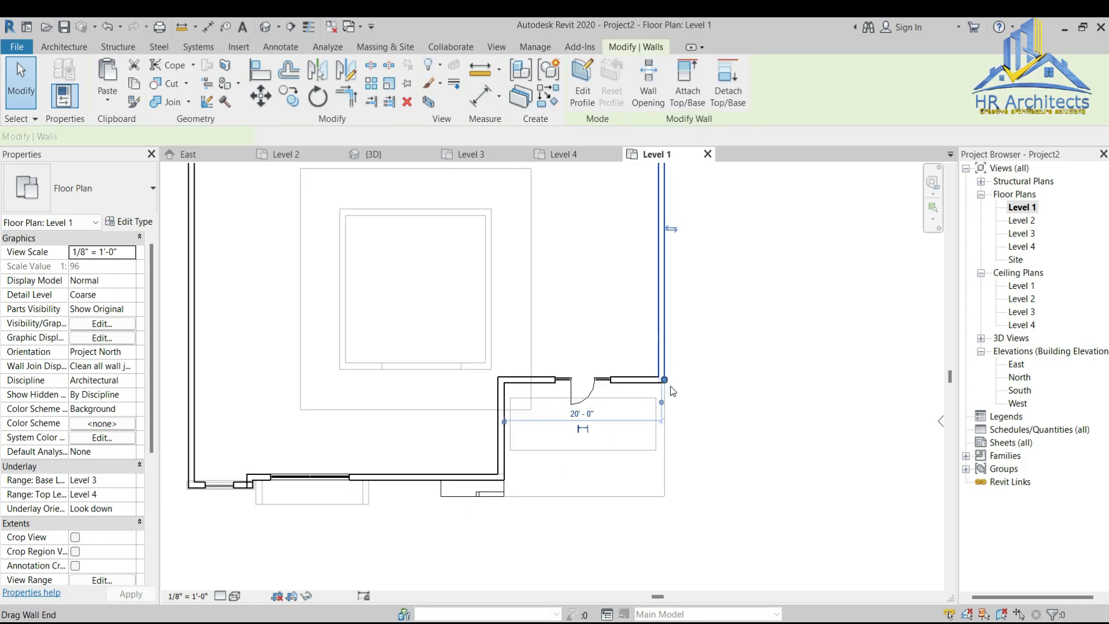
scroll(670, 386, up, 3)
scroll(670, 387, down, 2)
drag(657, 357, 656, 500)
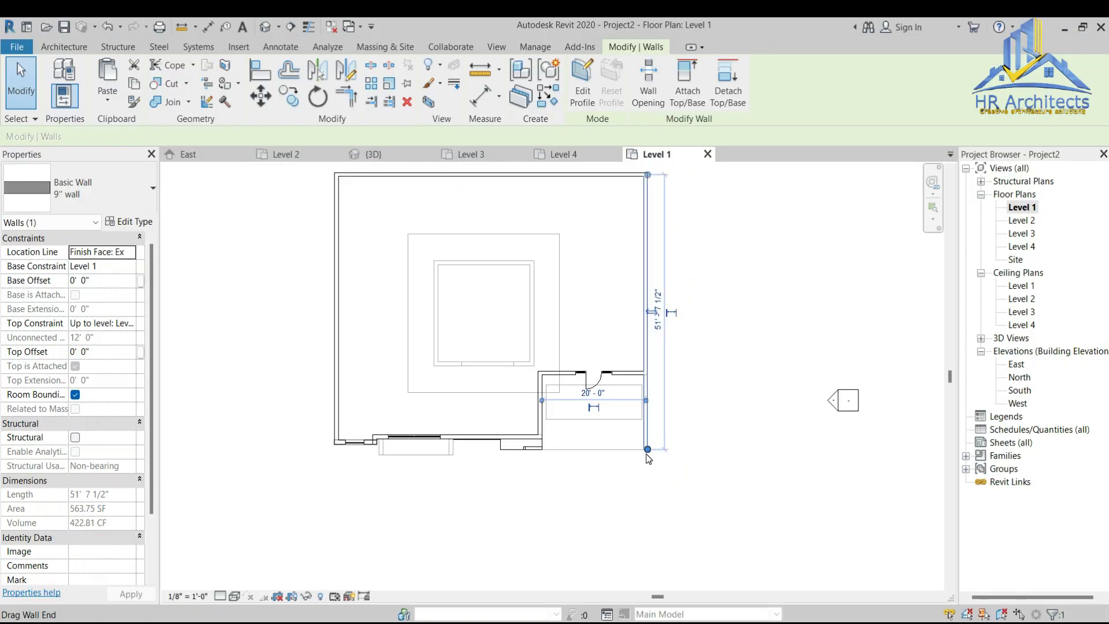
scroll(647, 455, up, 2)
drag(648, 446, 649, 485)
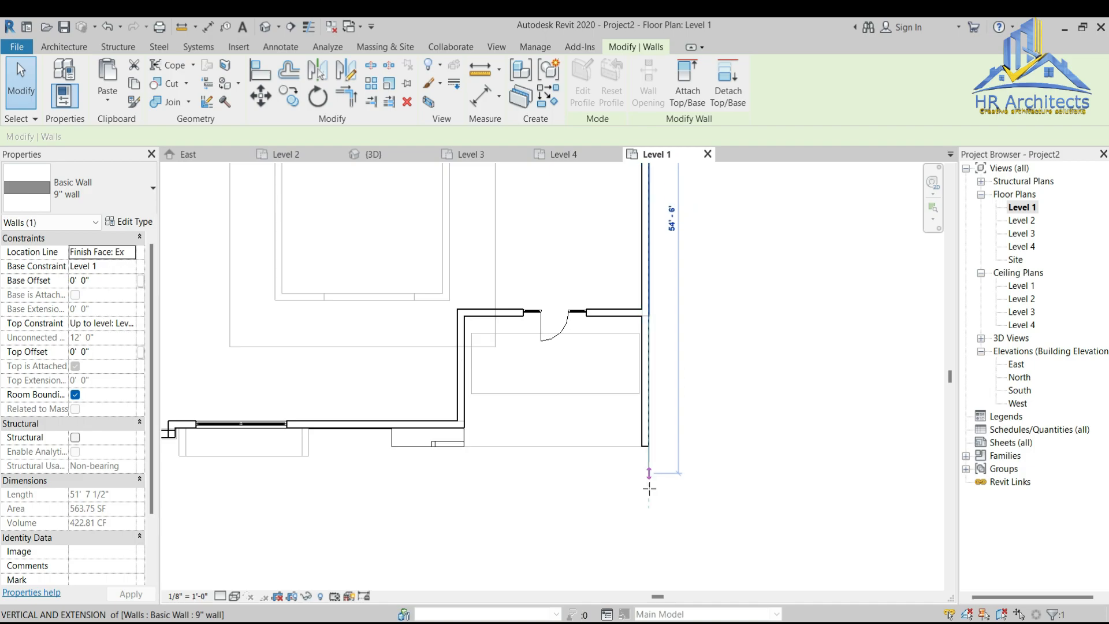
drag(651, 535, 650, 553)
scroll(411, 412, down, 1)
middle_drag(213, 438, 411, 411)
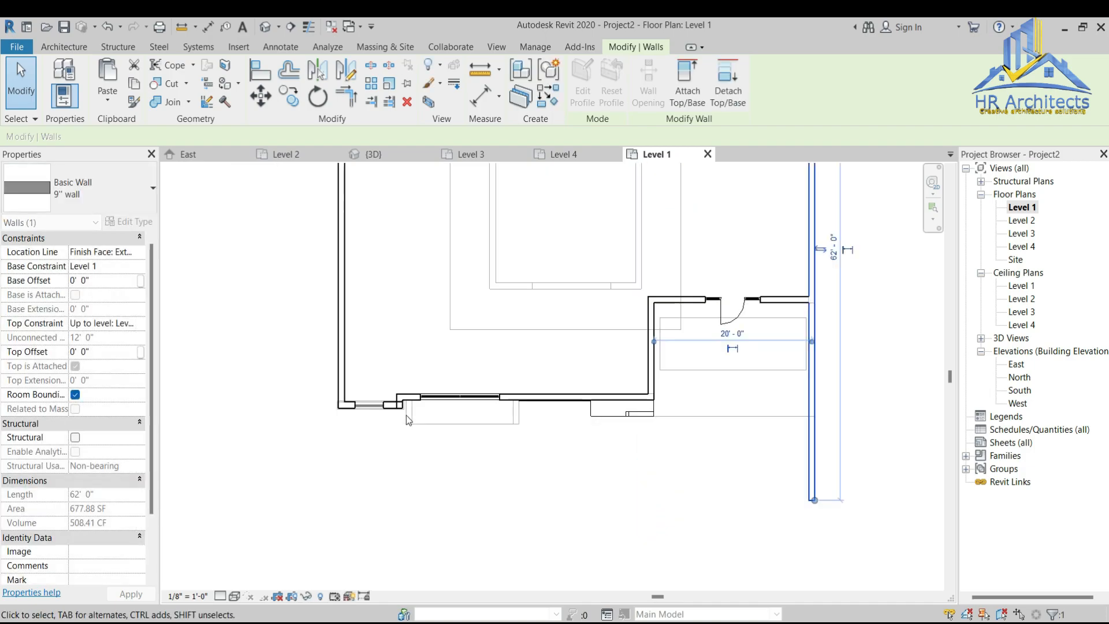
Step: Extend the left-hand side wall forward to 62' 0", level with the end of the opposite side wall
click(337, 373)
drag(338, 404, 342, 501)
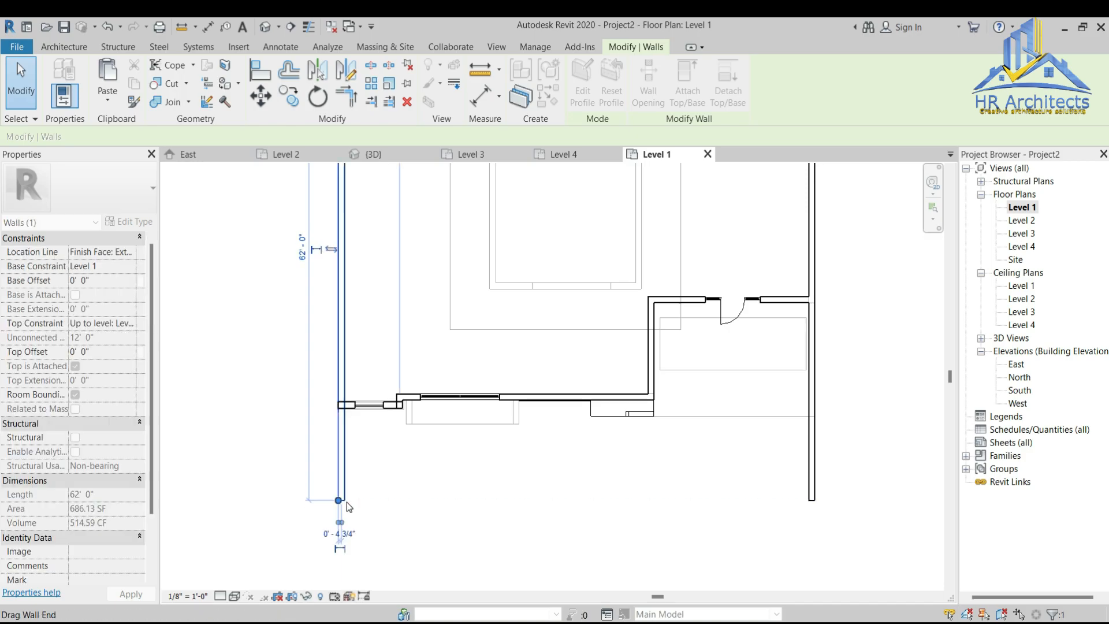
scroll(341, 448, down, 3)
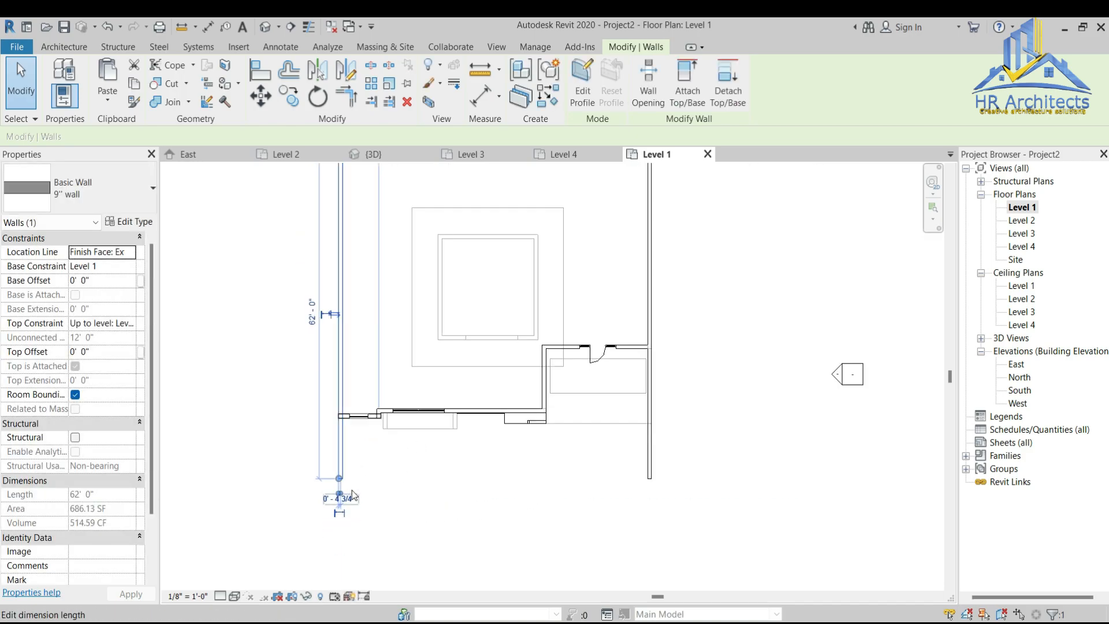
Step: Lengthen both side walls further forward to 67' 6" so that their front ends align
scroll(352, 486, up, 4)
drag(330, 475, 330, 525)
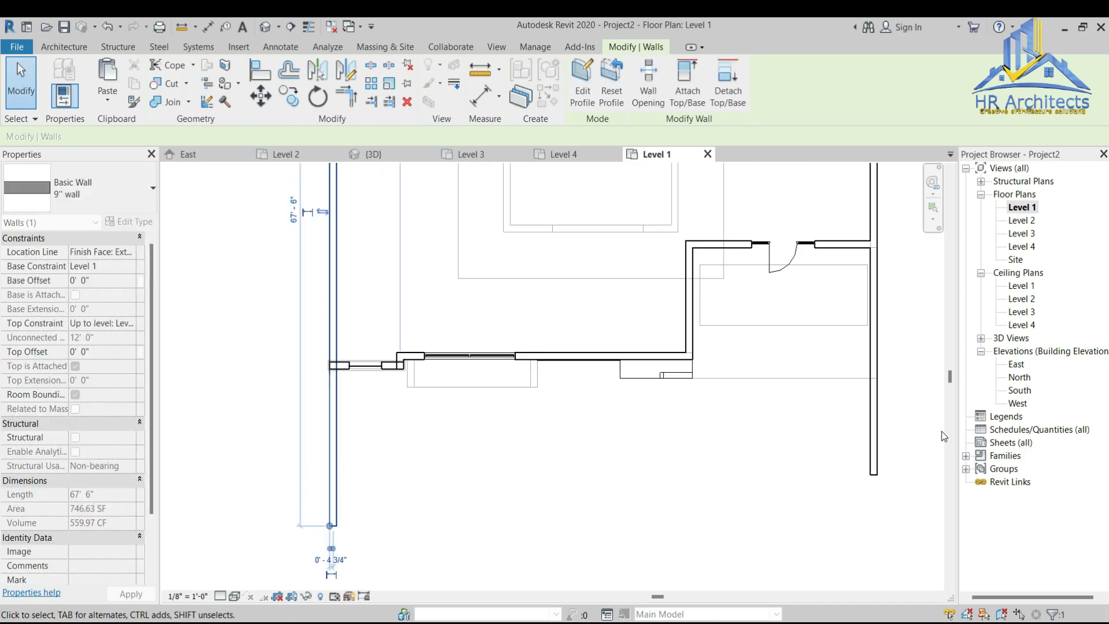
click(875, 461)
drag(875, 475, 877, 525)
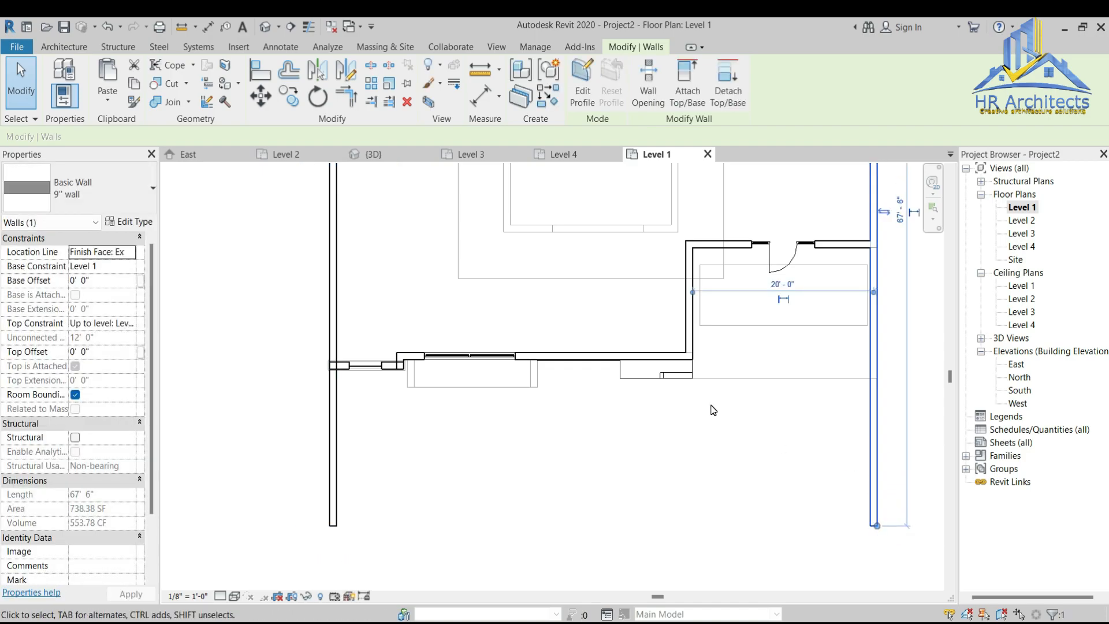
key(Escape)
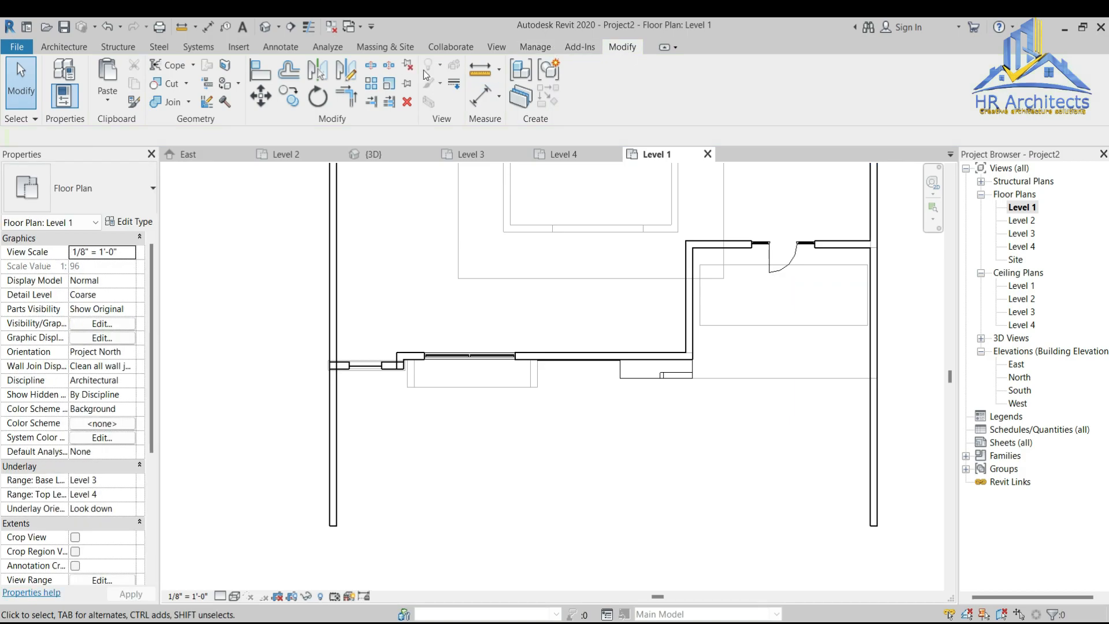
Step: Split the left-hand side wall at the outer face of the front wall and detach the missed targets
click(371, 66)
scroll(338, 364, up, 6)
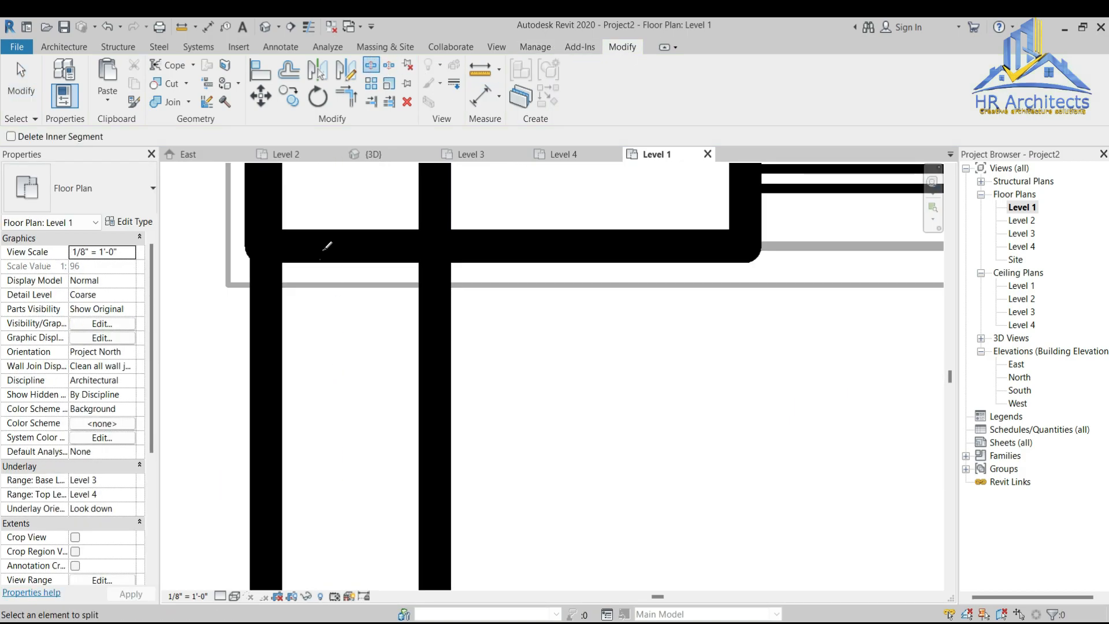
scroll(363, 327, down, 5)
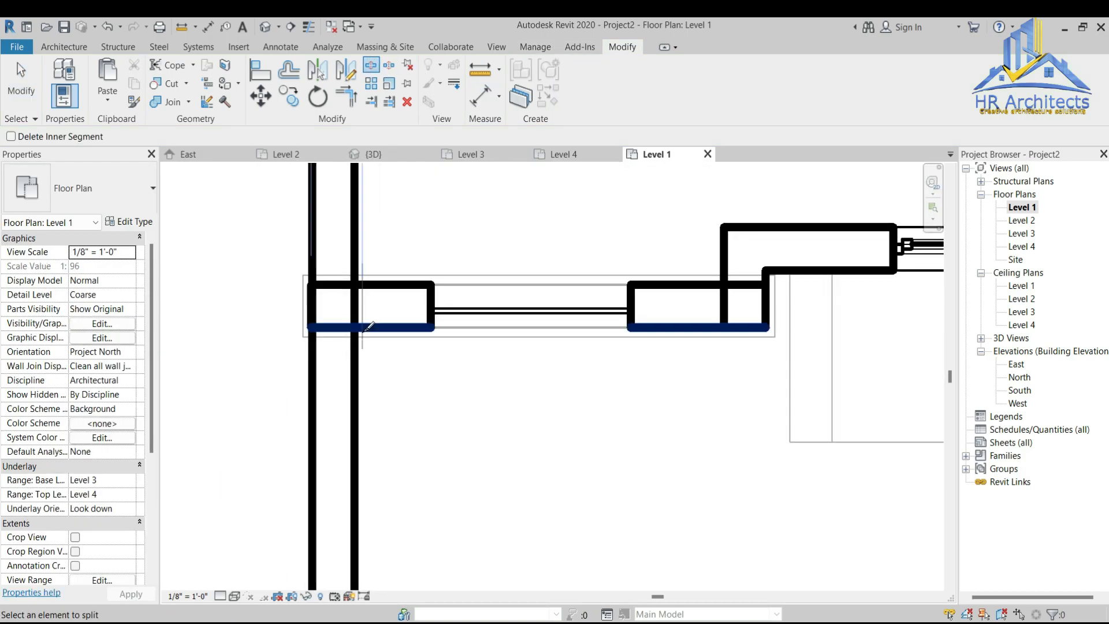
scroll(360, 329, up, 5)
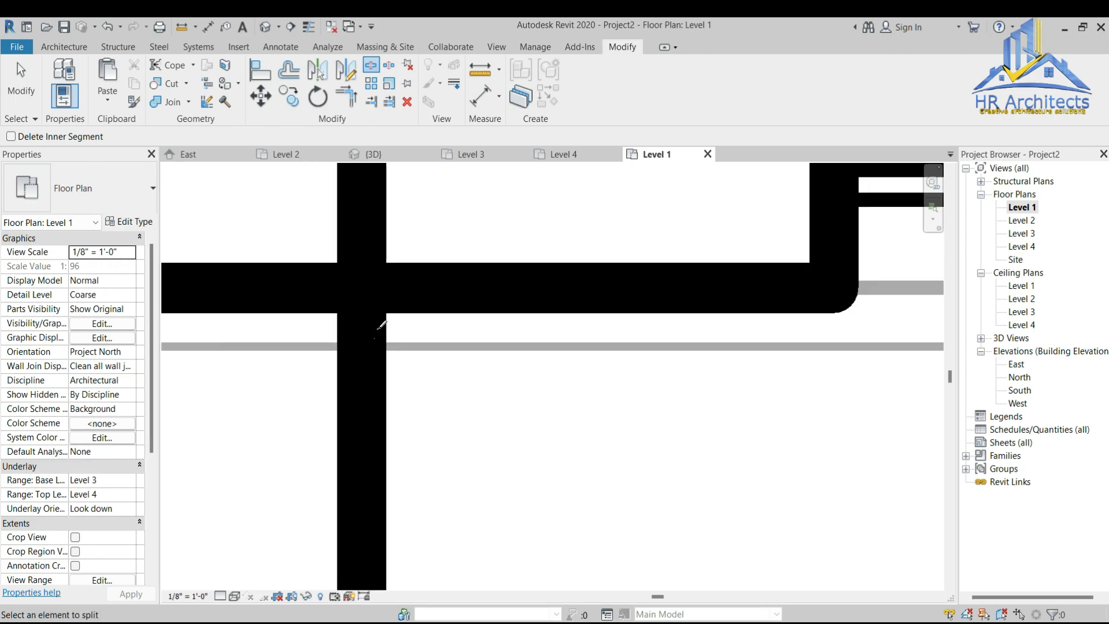
click(363, 323)
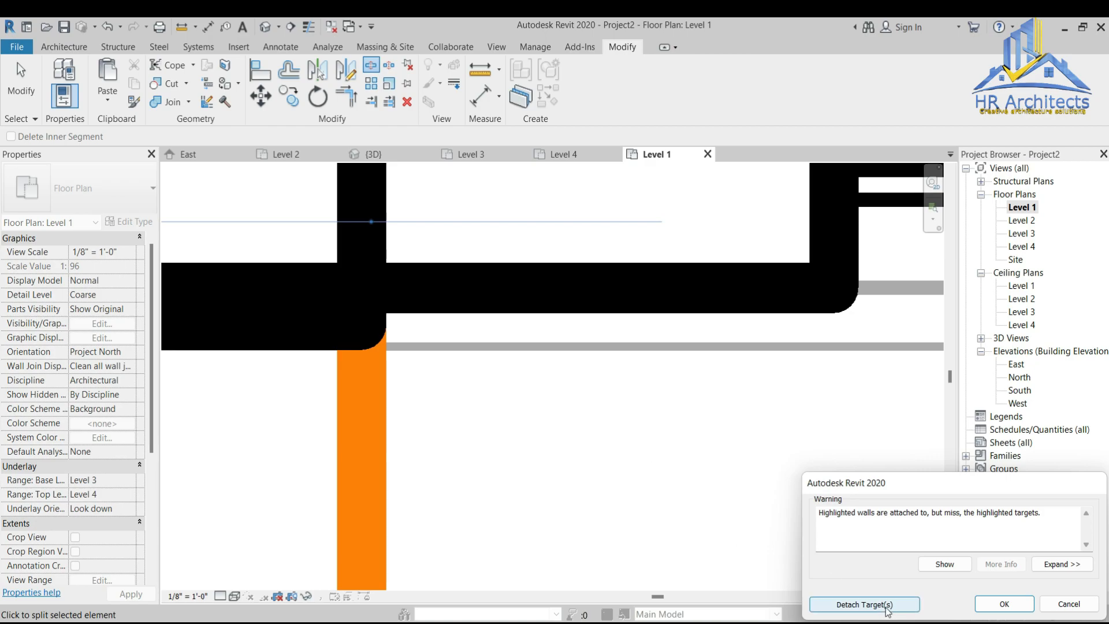
click(864, 605)
scroll(295, 392, down, 6)
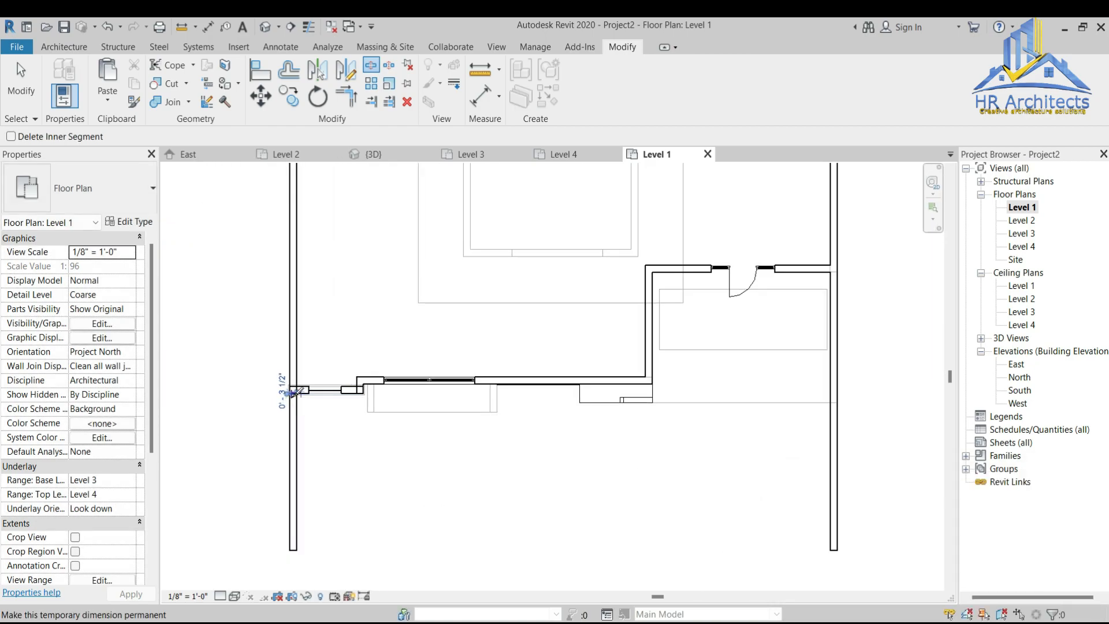
Step: Split the right-hand side wall at the outer face of the entrance door wall and select its front segment
scroll(832, 275, up, 6)
scroll(857, 302, down, 2)
scroll(811, 353, down, 2)
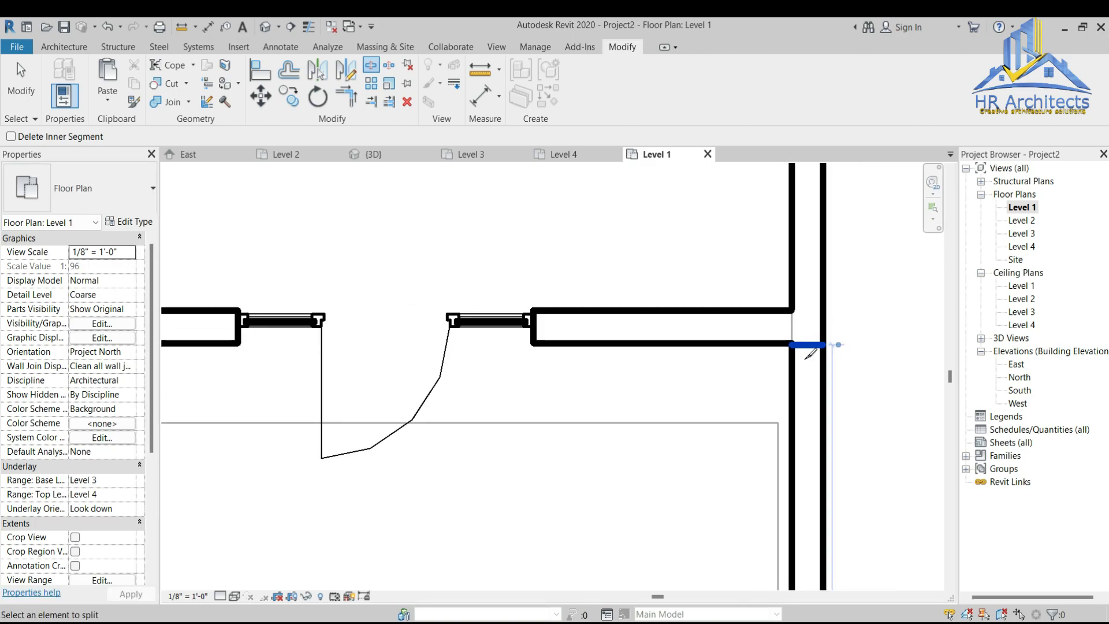
scroll(806, 358, down, 3)
key(Escape)
click(812, 393)
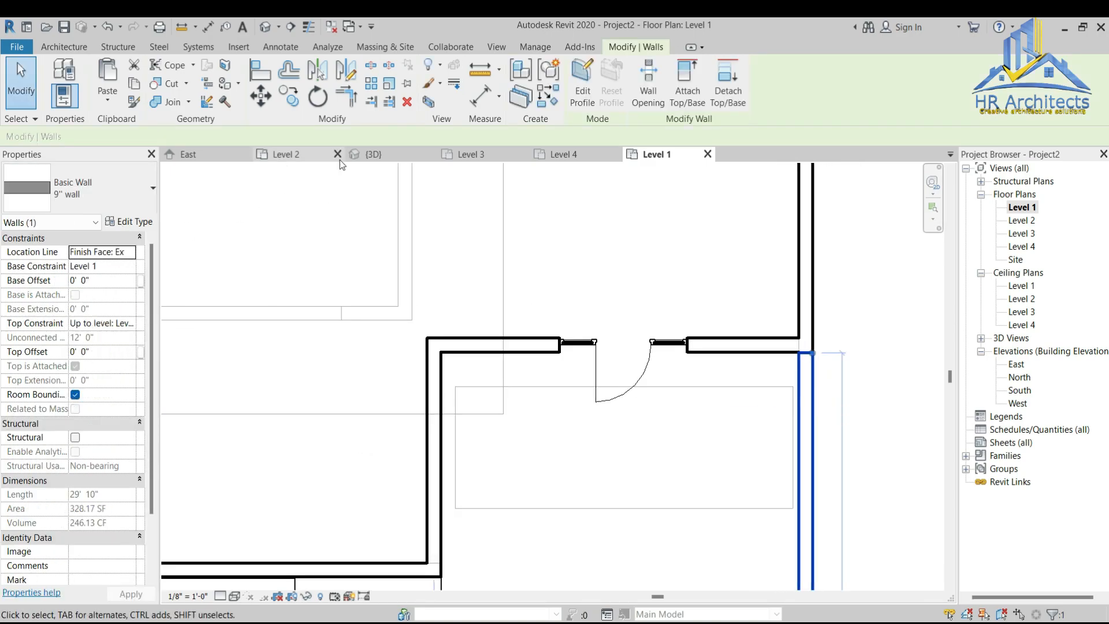
Step: Examine the split right-hand wall segment under the balcony in the 3D view and compare it with the reference image
click(381, 155)
click(888, 218)
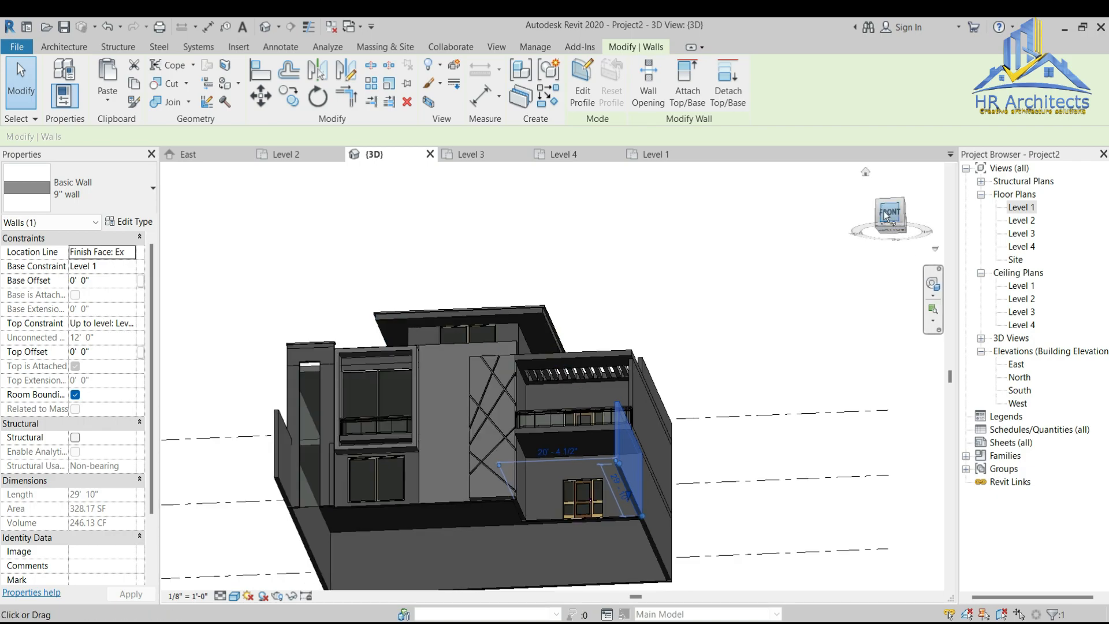
shift+middle_drag(862, 277, 609, 500)
scroll(629, 436, up, 3)
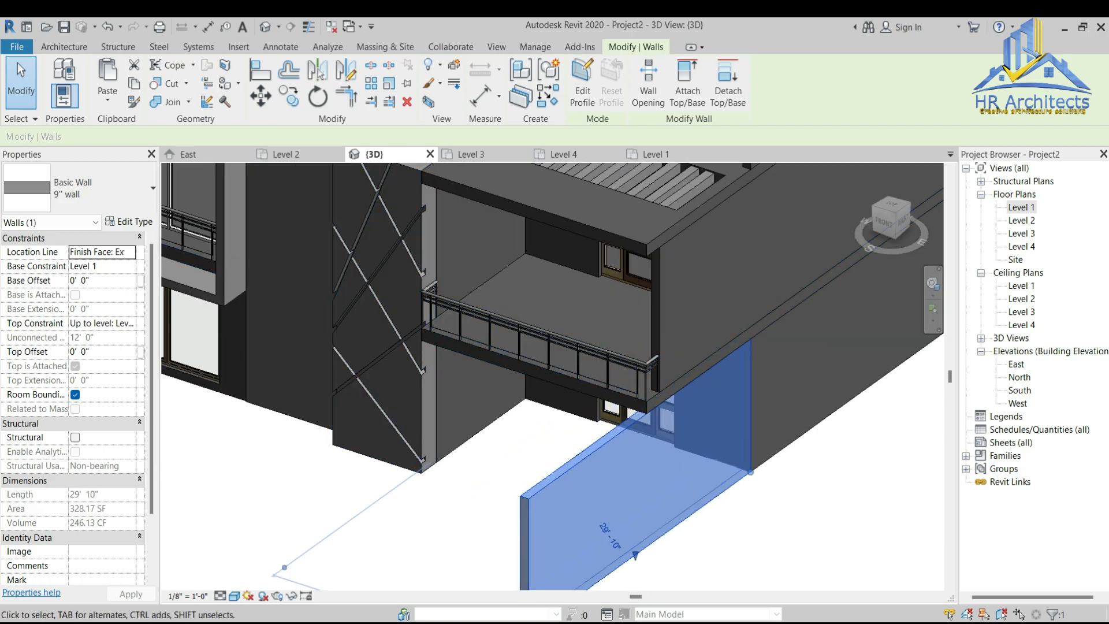
key(alt+Tab)
key(alt+Tab)
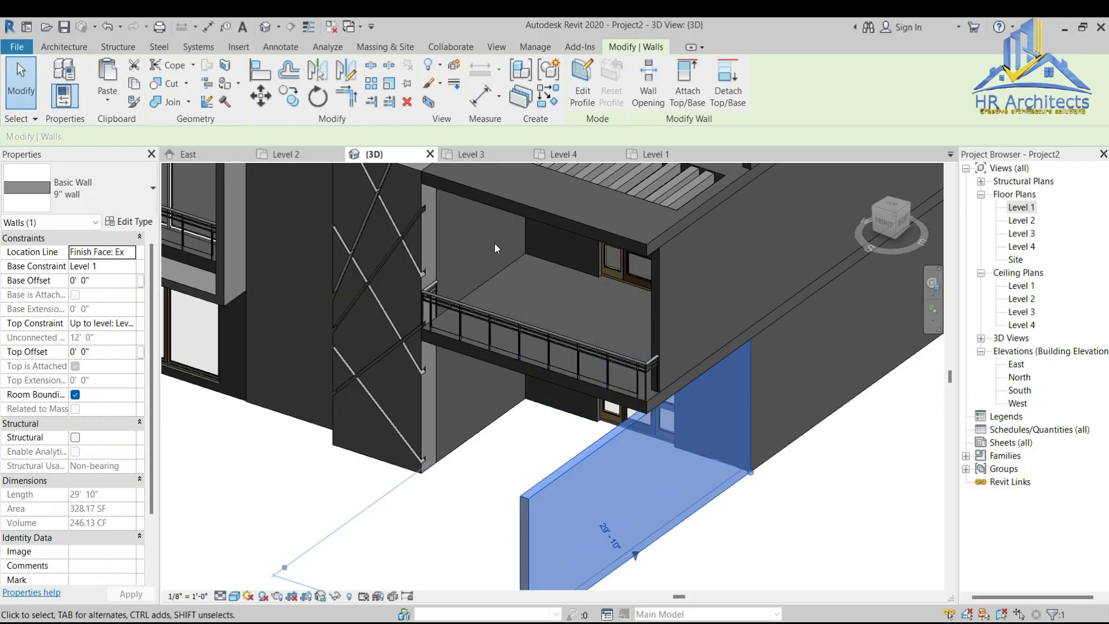
Step: Split the right-hand side wall again in the Level 1 plan, at the front edge of the balcony slab
click(647, 154)
scroll(652, 316, down, 2)
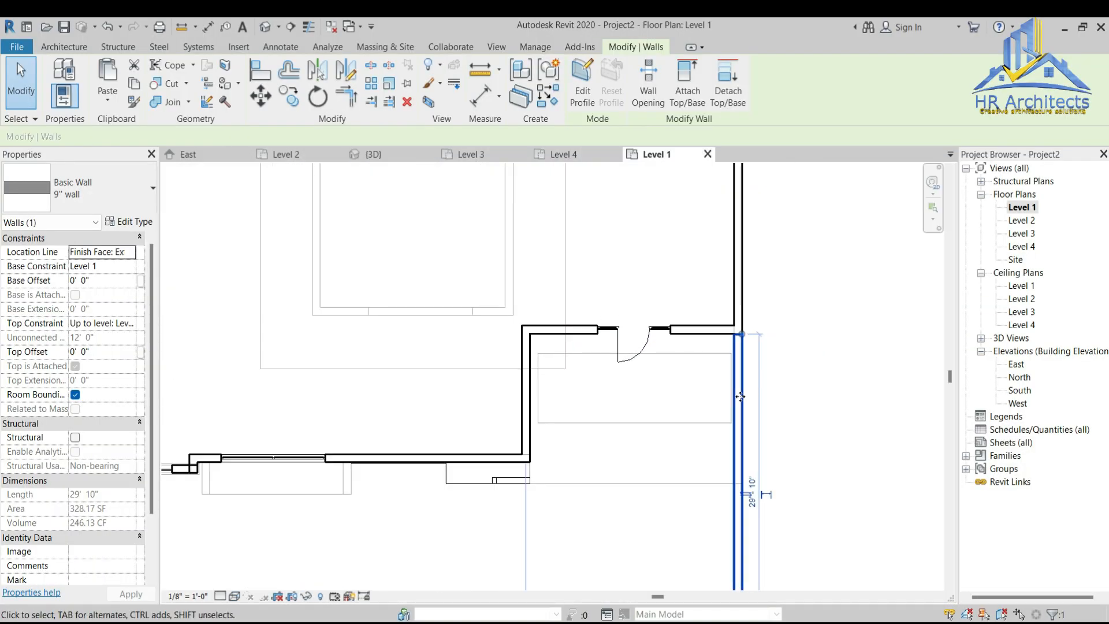
scroll(739, 392, up, 3)
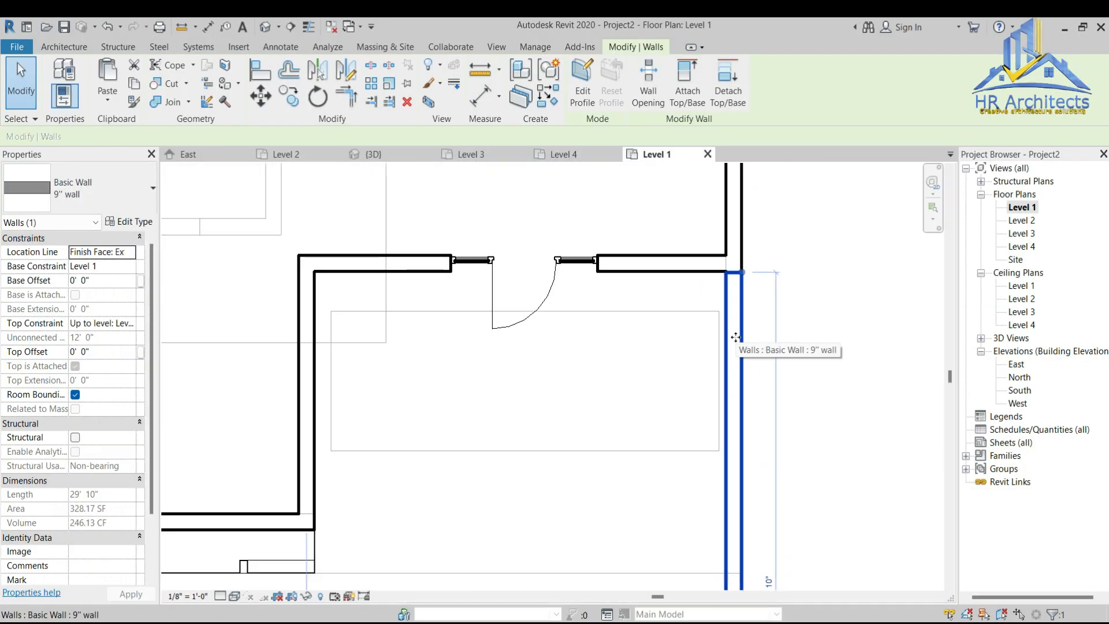
key(Escape)
scroll(736, 339, up, 3)
scroll(470, 312, down, 2)
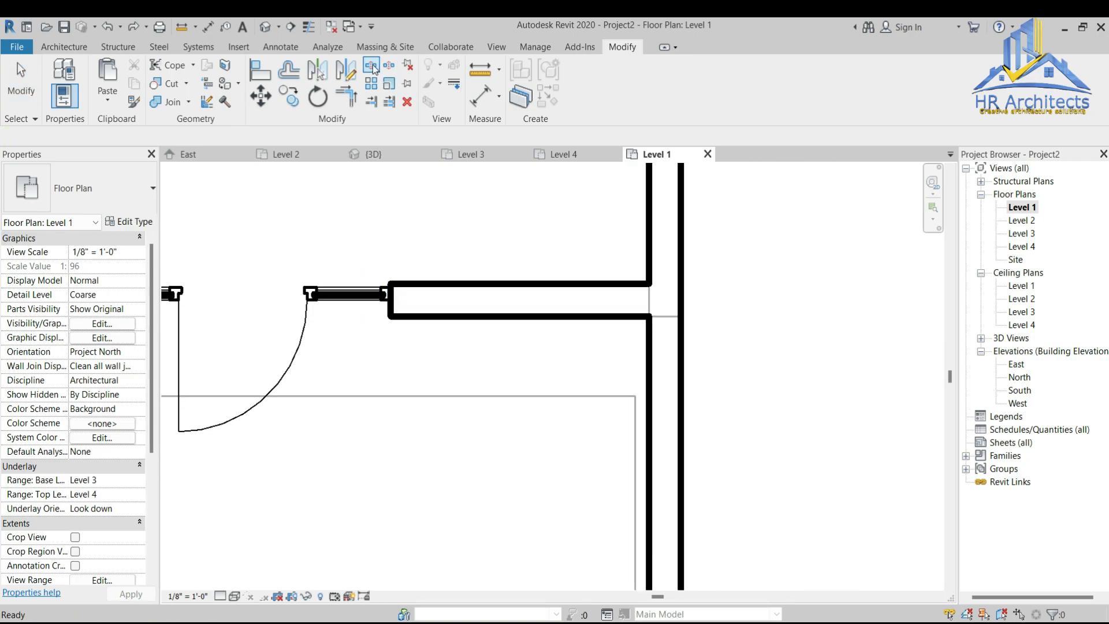
scroll(670, 386, down, 2)
scroll(639, 458, up, 1)
scroll(660, 522, up, 1)
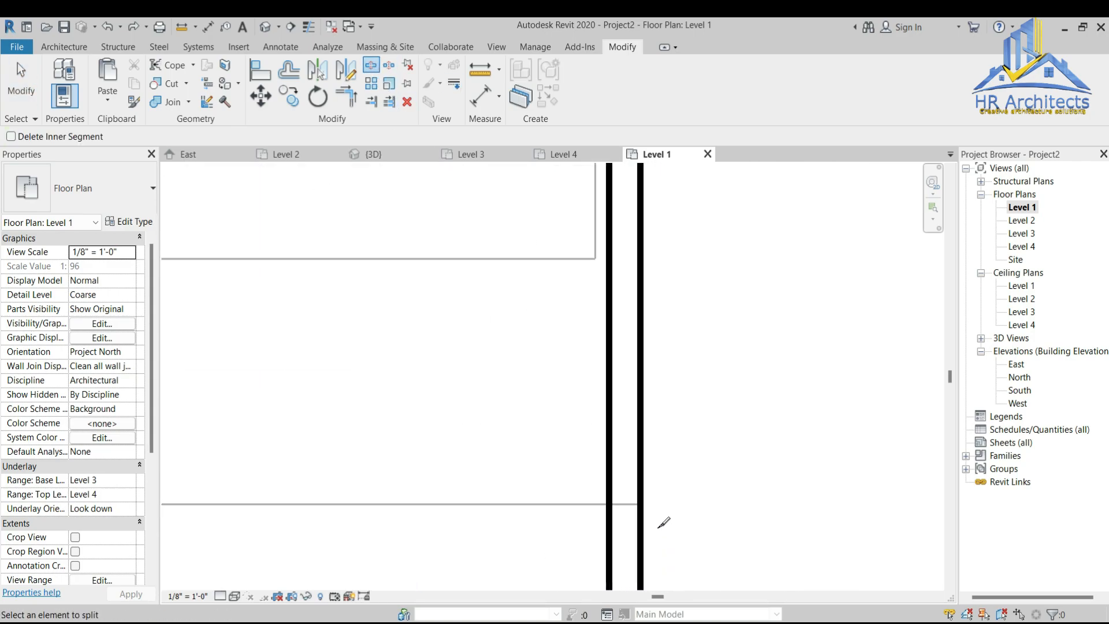
click(636, 500)
scroll(663, 422, down, 2)
key(Escape)
Step: Make the front segment of the right-hand side wall unconnected at the top with a height of 5' 0" in the 3D view
click(370, 154)
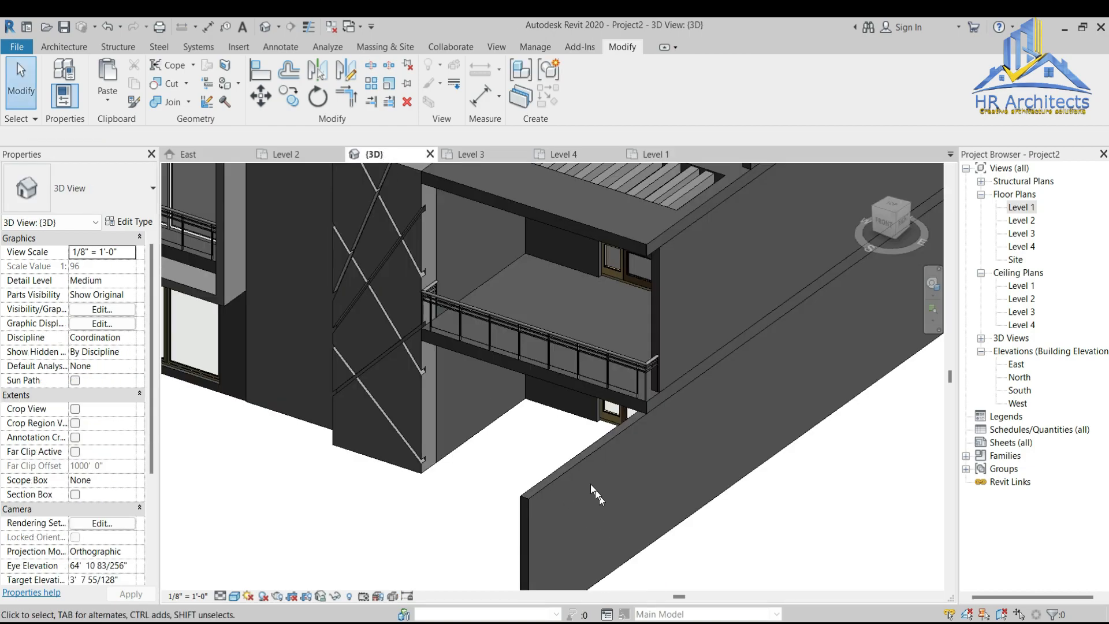
click(574, 462)
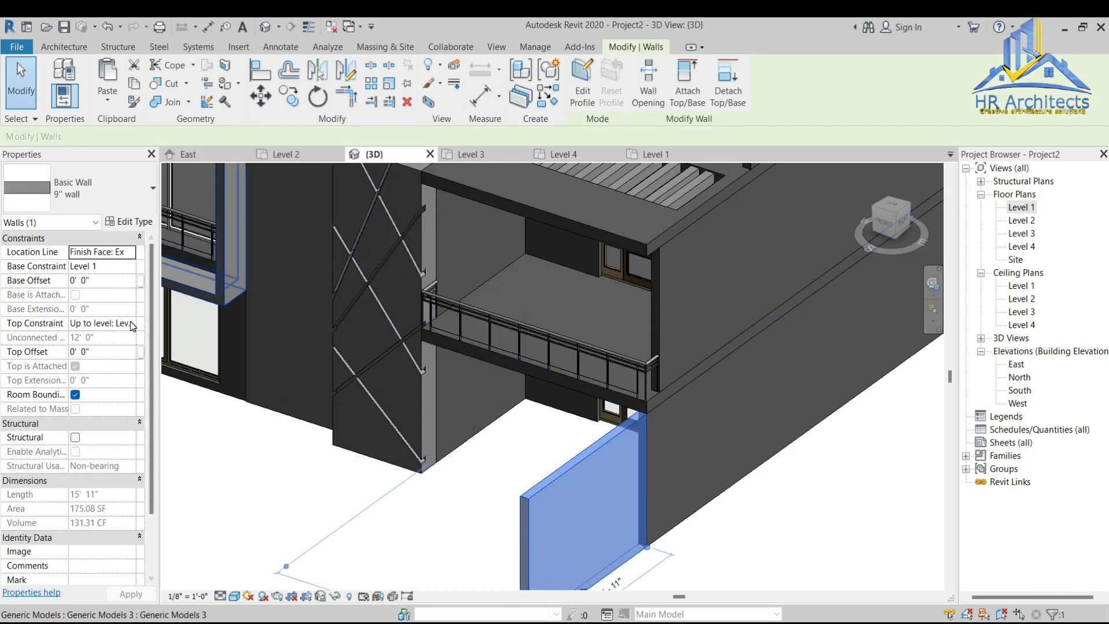
click(98, 337)
click(107, 339)
key(Return)
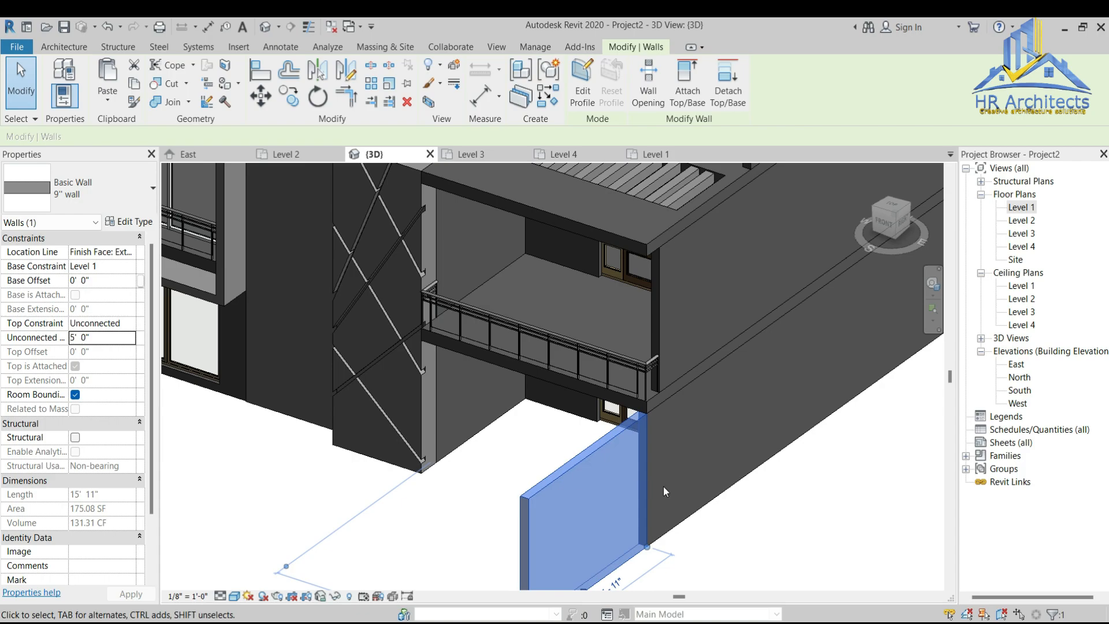
scroll(664, 490, down, 3)
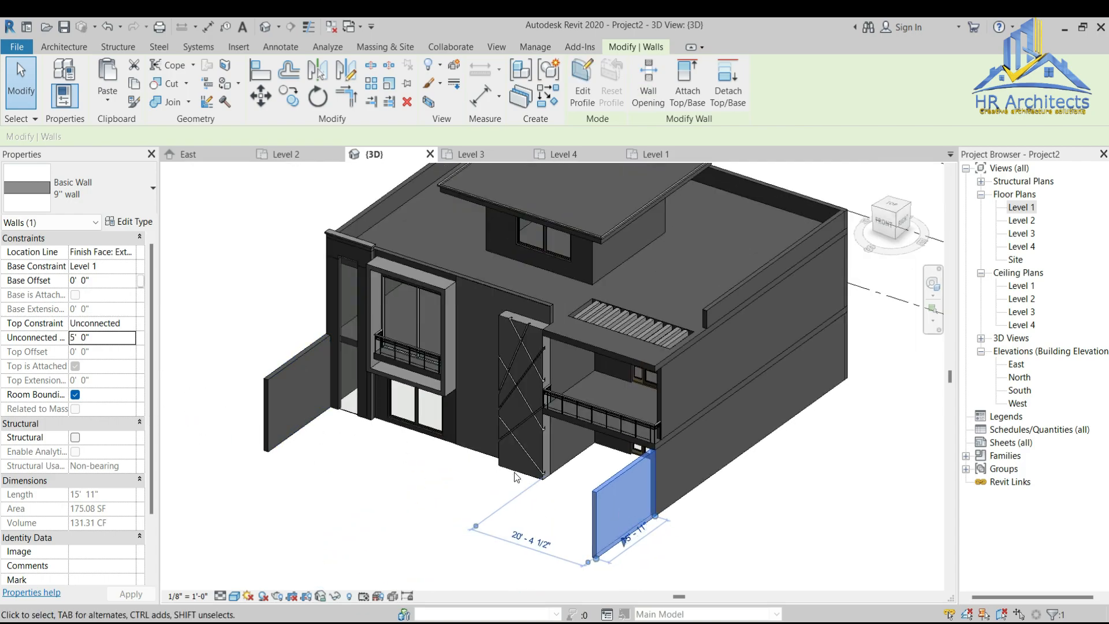
Step: Try deleting the front segment of the right-hand side wall in the 3D view
scroll(506, 475, down, 2)
key(Escape)
click(580, 477)
scroll(580, 478, up, 2)
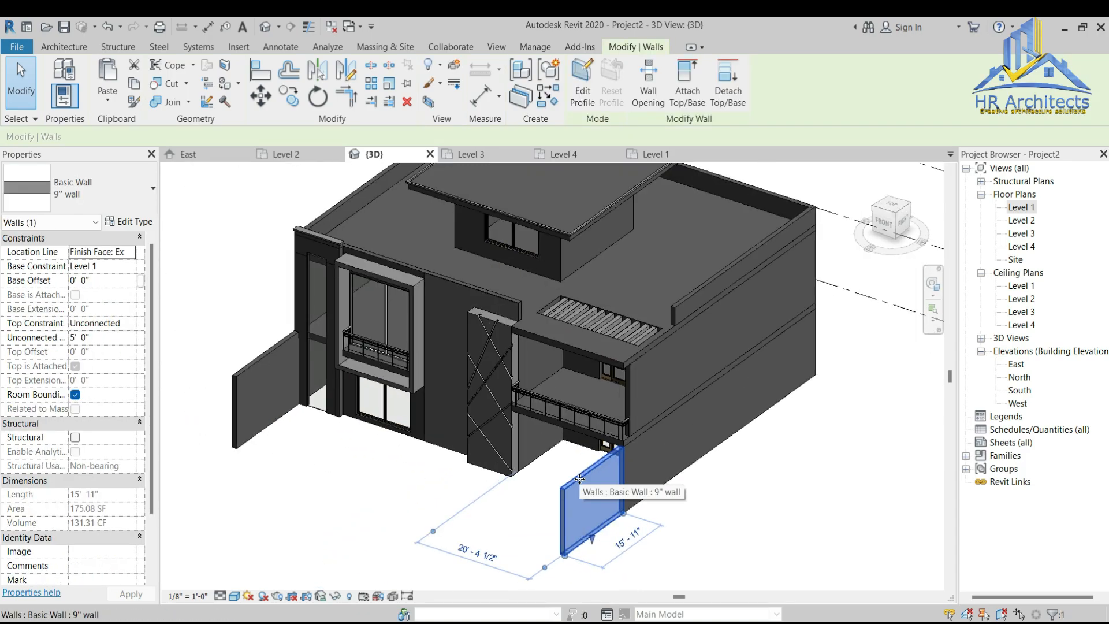
key(Delete)
Step: Try lowering the front segment of the left-hand side wall with a top offset of -4' 0"
click(253, 370)
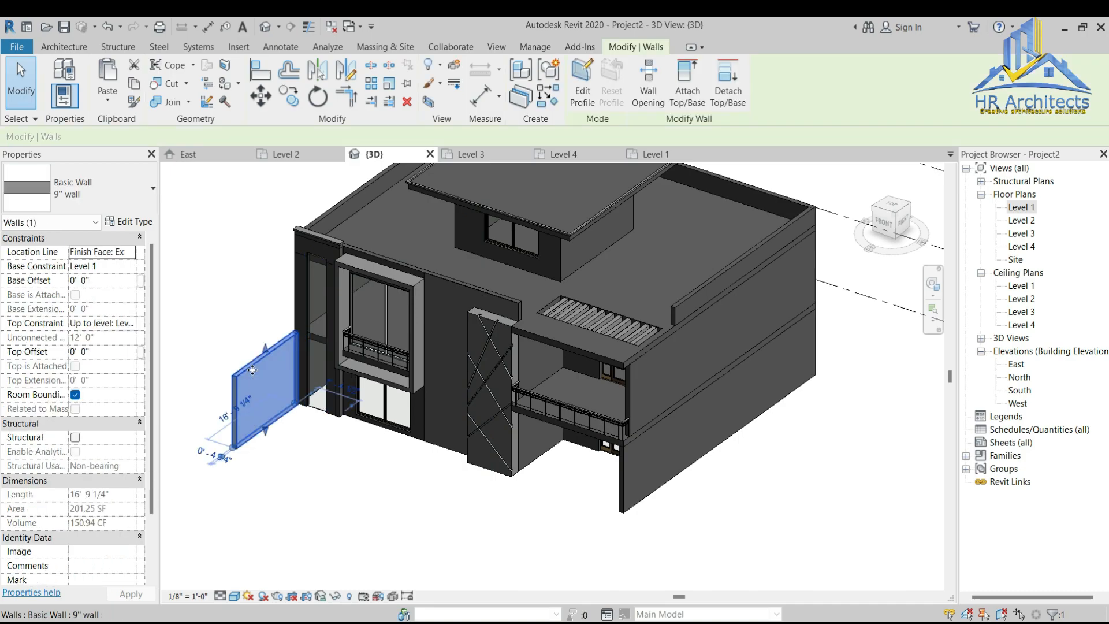
drag(261, 354, 265, 366)
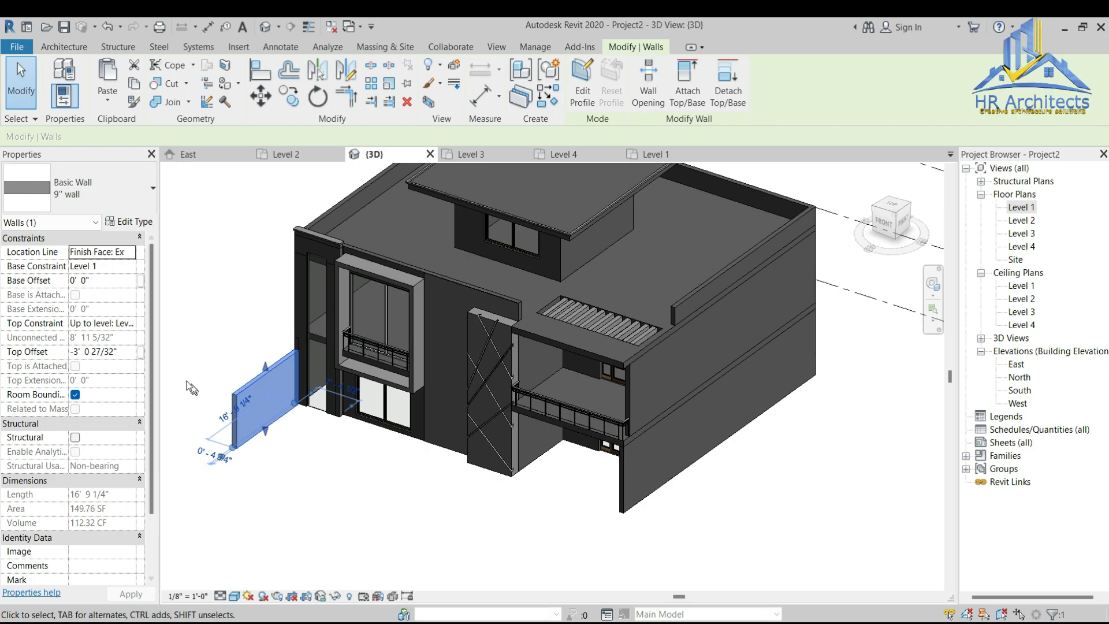
click(122, 352)
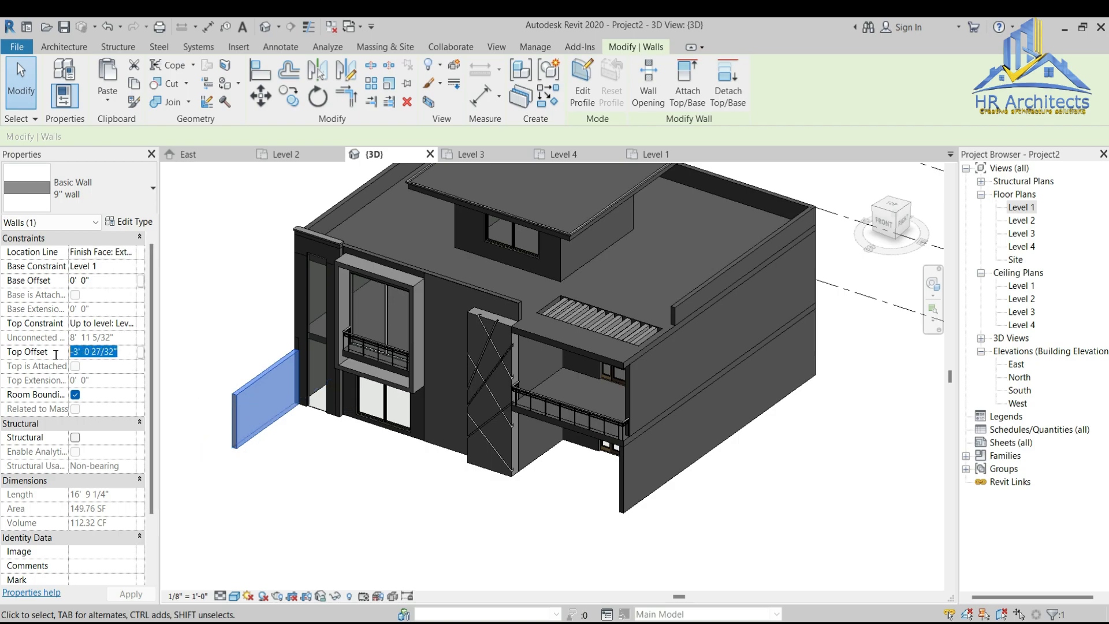
text(4)
key(Return)
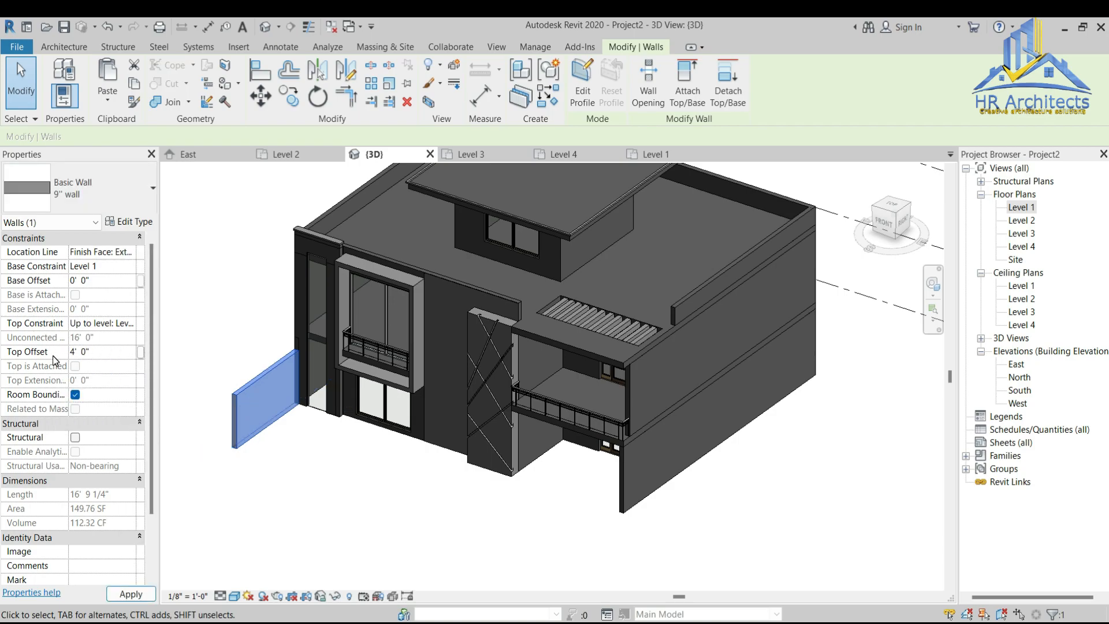
click(115, 353)
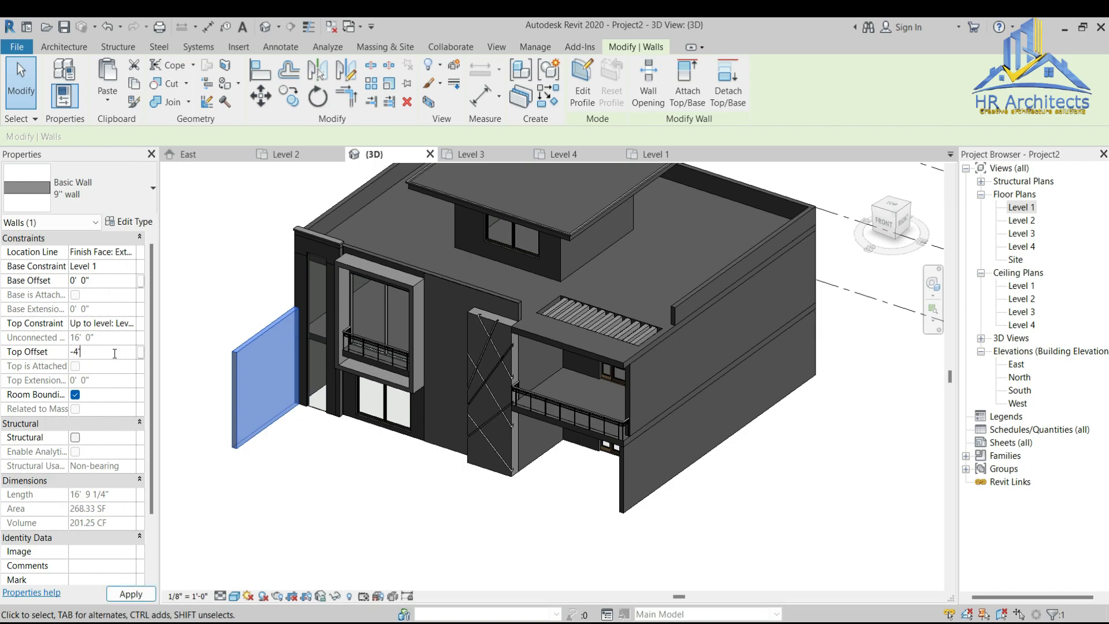
text(-4')
key(Return)
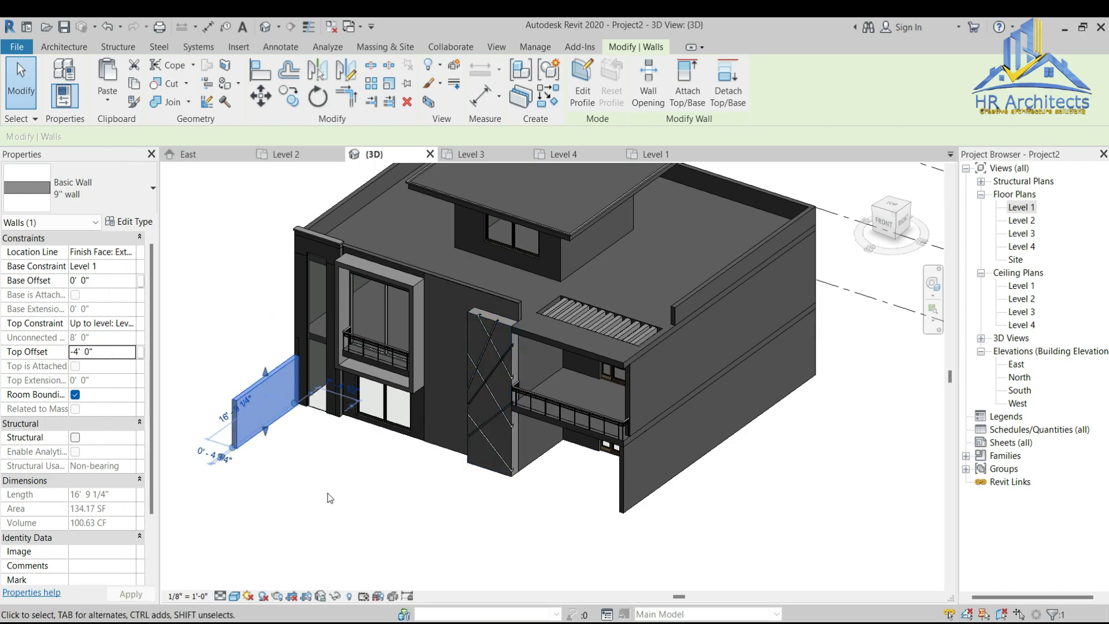
click(328, 493)
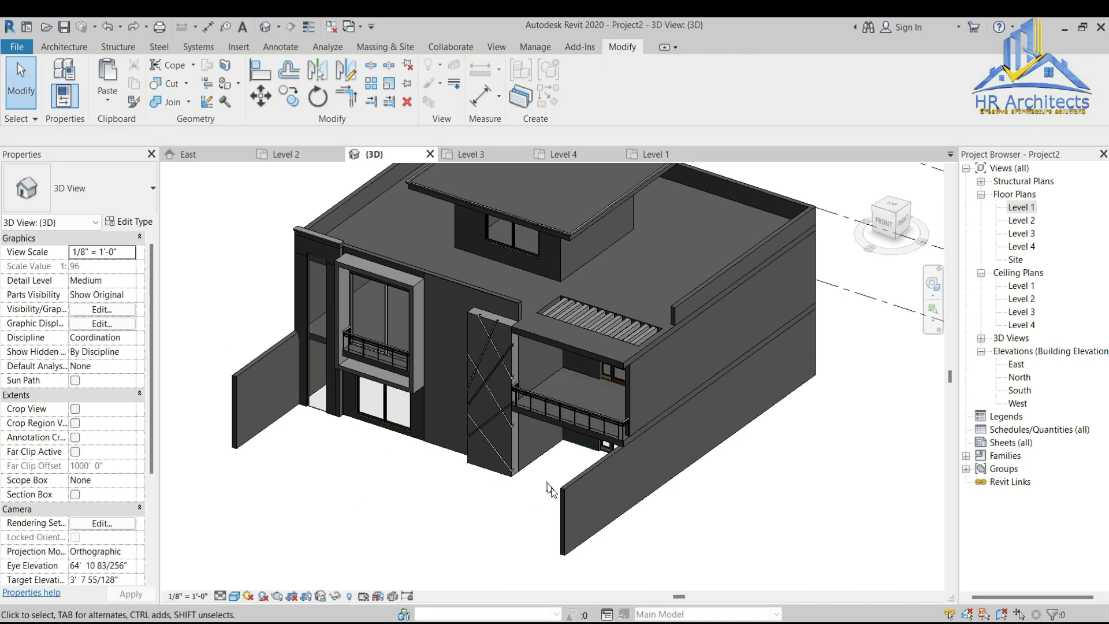
Step: Delete the front segments of both side walls in the Level 1 plan
click(576, 490)
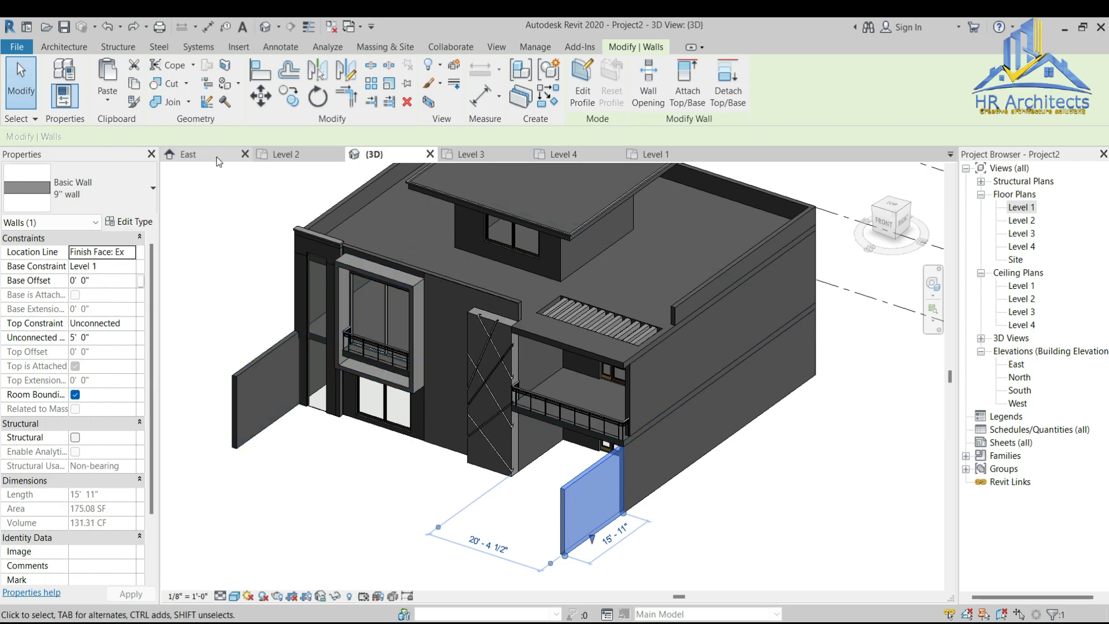
click(651, 153)
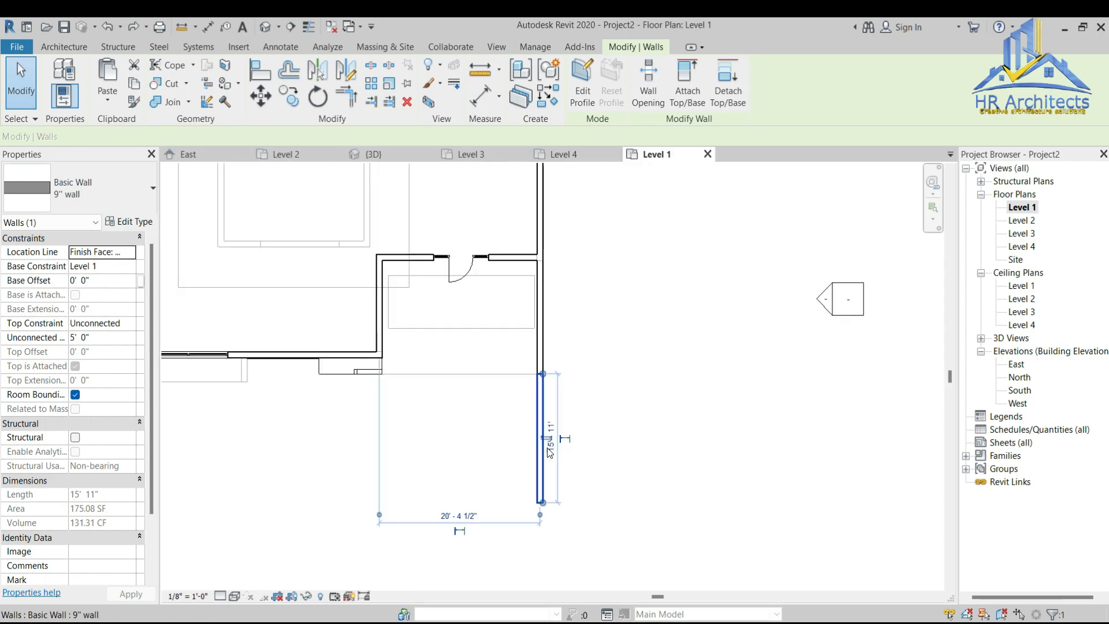
click(585, 415)
scroll(585, 415, down, 2)
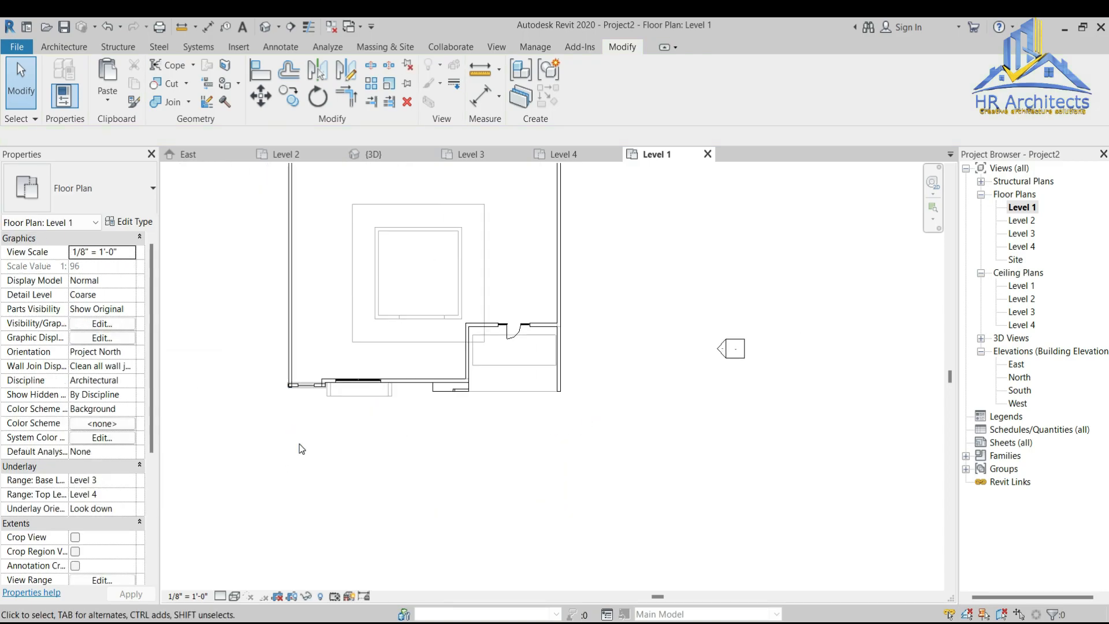
Step: Start a new wall with its top unconnected and a height of 5' 0"
click(64, 46)
click(64, 75)
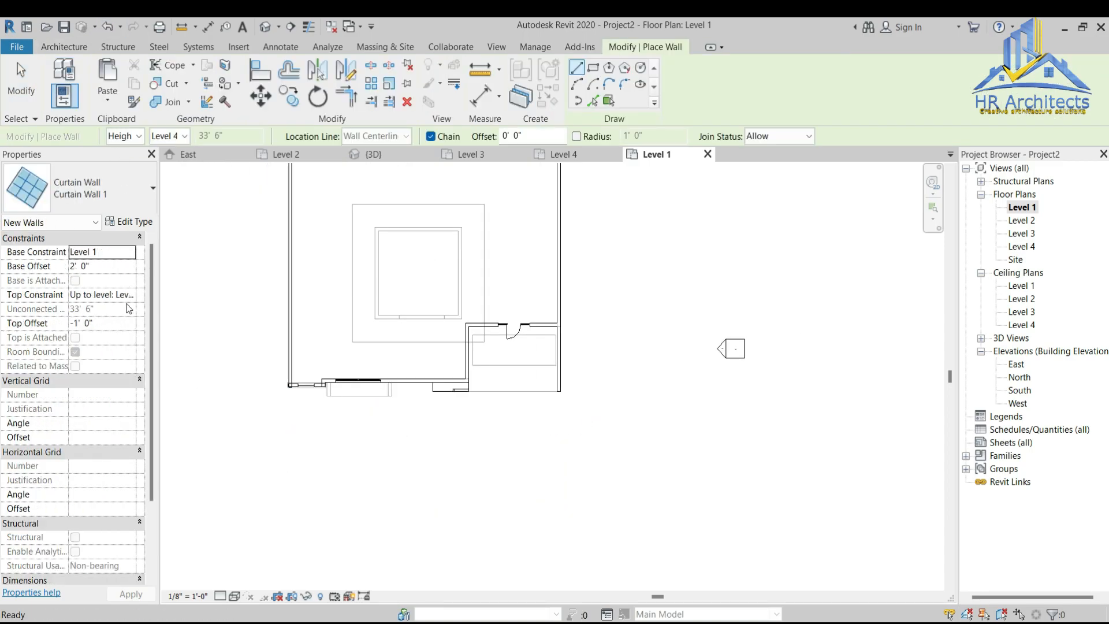
click(131, 295)
click(104, 309)
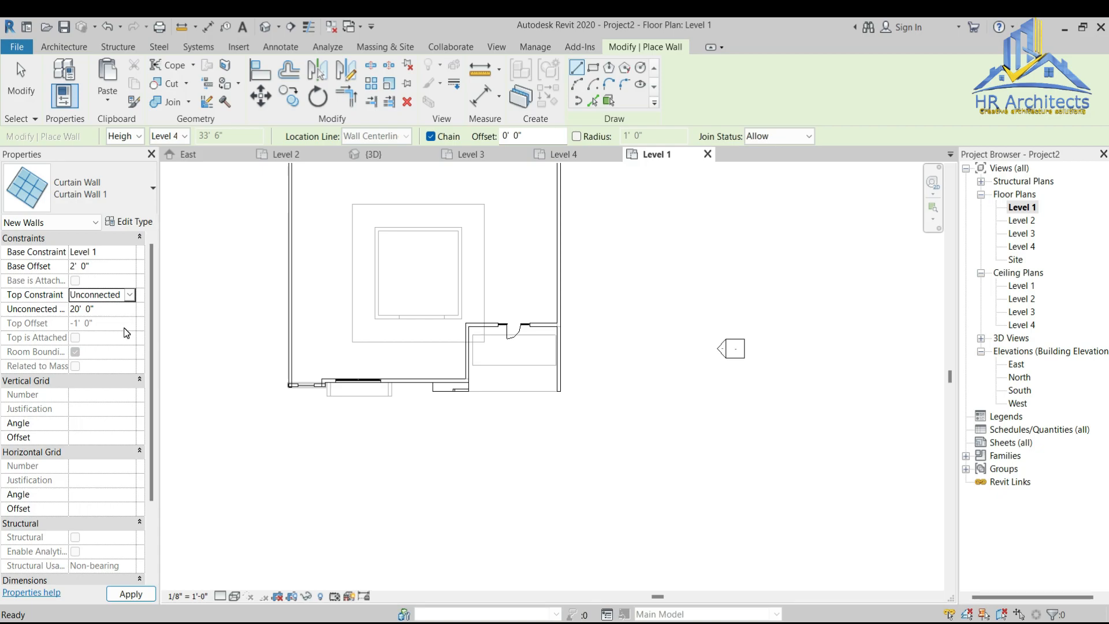
click(116, 310)
text(5)
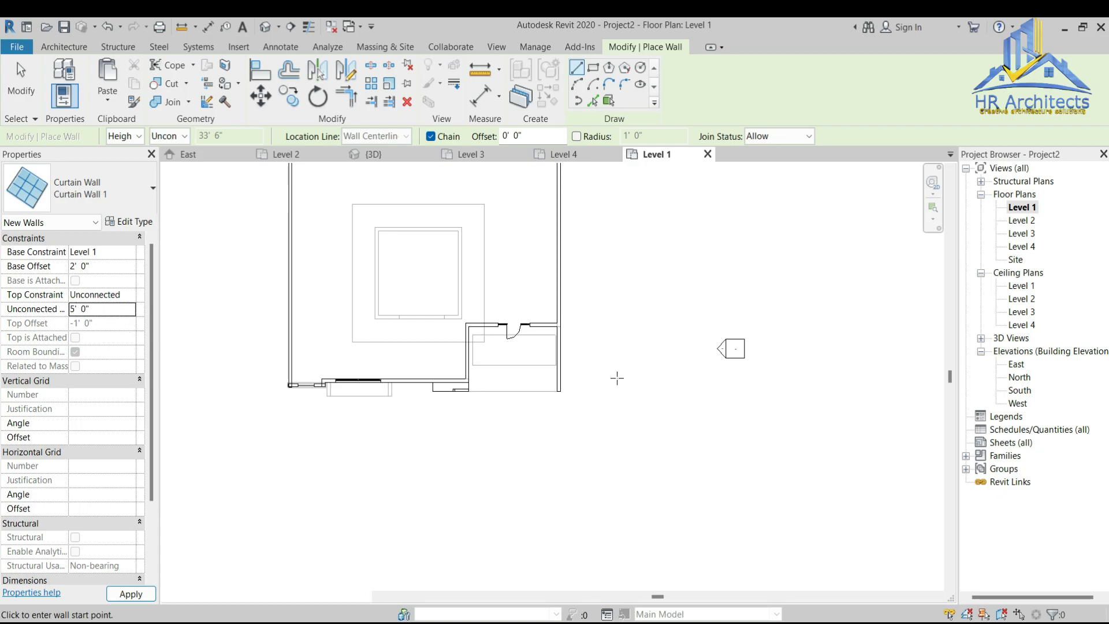
scroll(577, 393, up, 2)
click(578, 371)
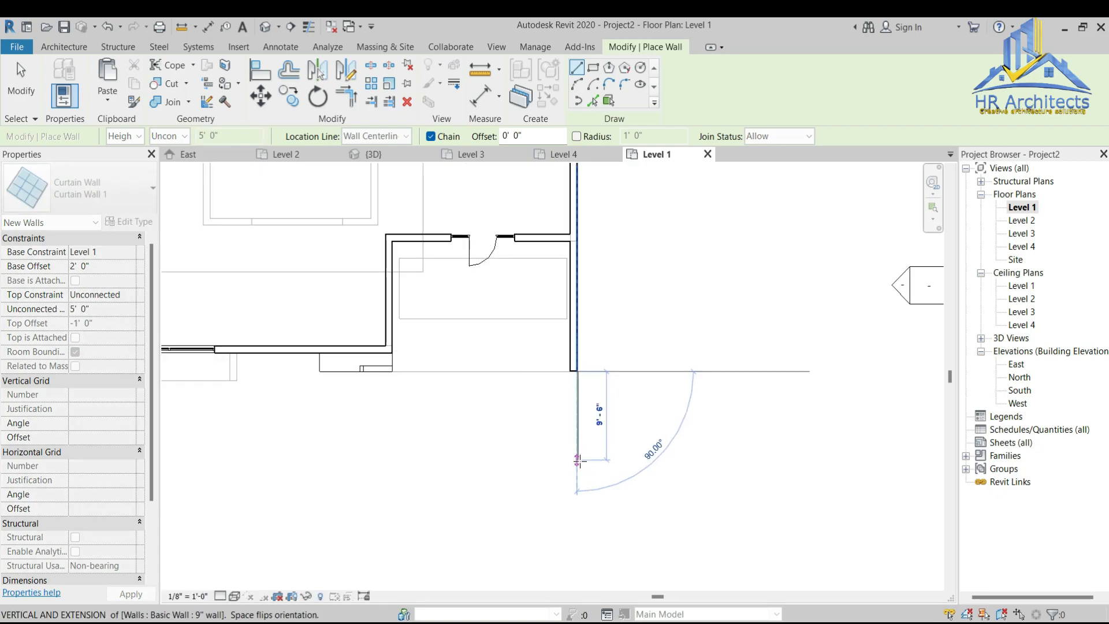
key(Escape)
Step: Draw a 15' long wall of the 9" basic type straight forward from the front end of the right-hand side wall
click(86, 188)
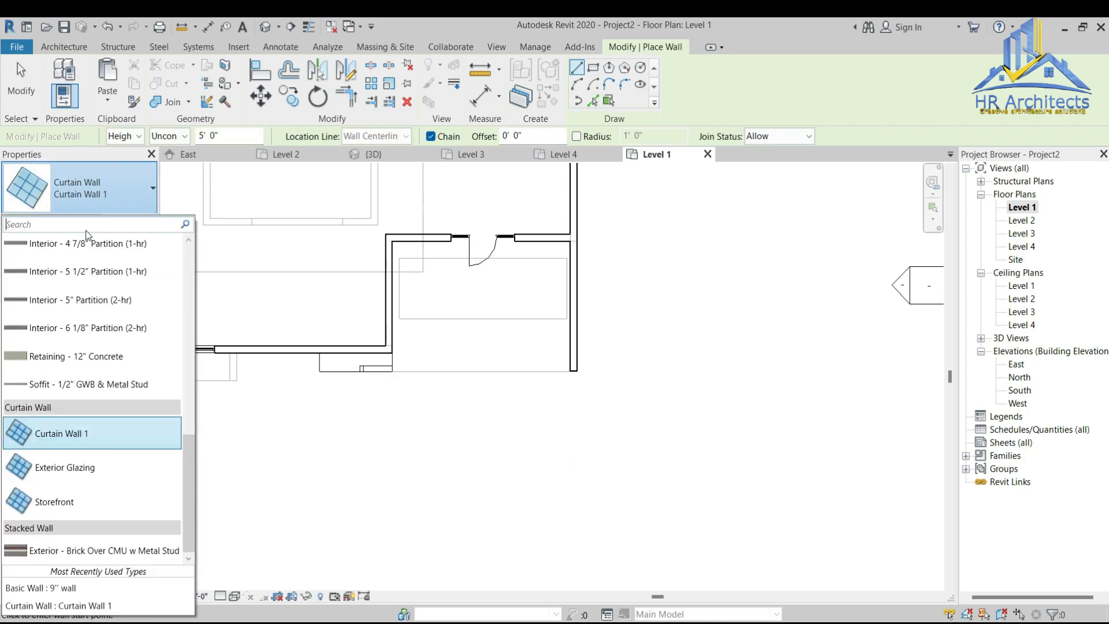
scroll(80, 254, up, 3)
click(75, 260)
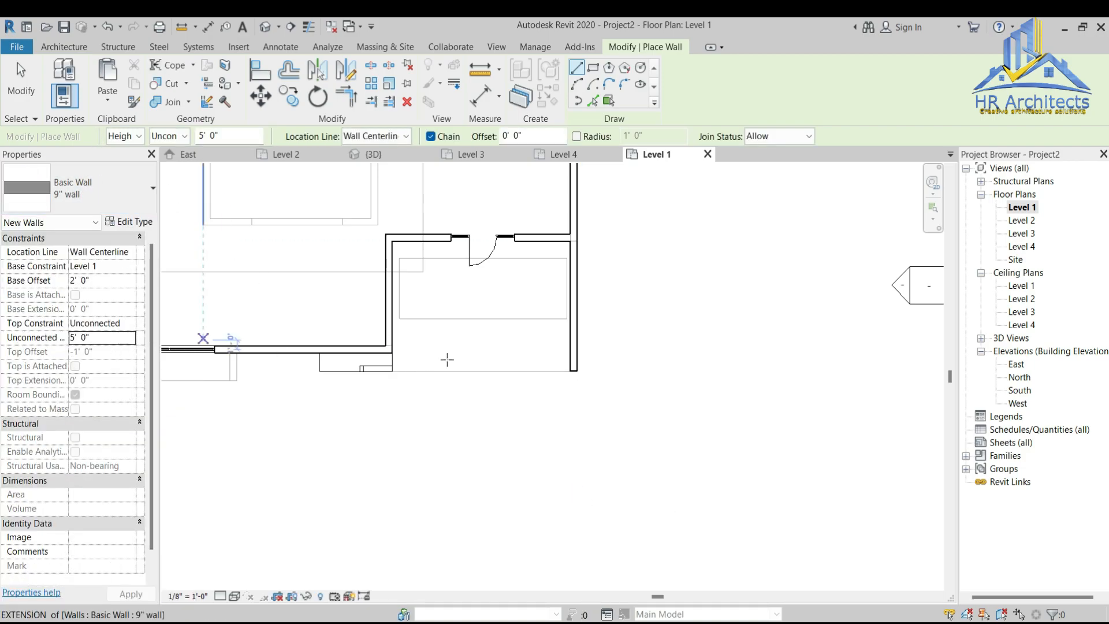
click(573, 370)
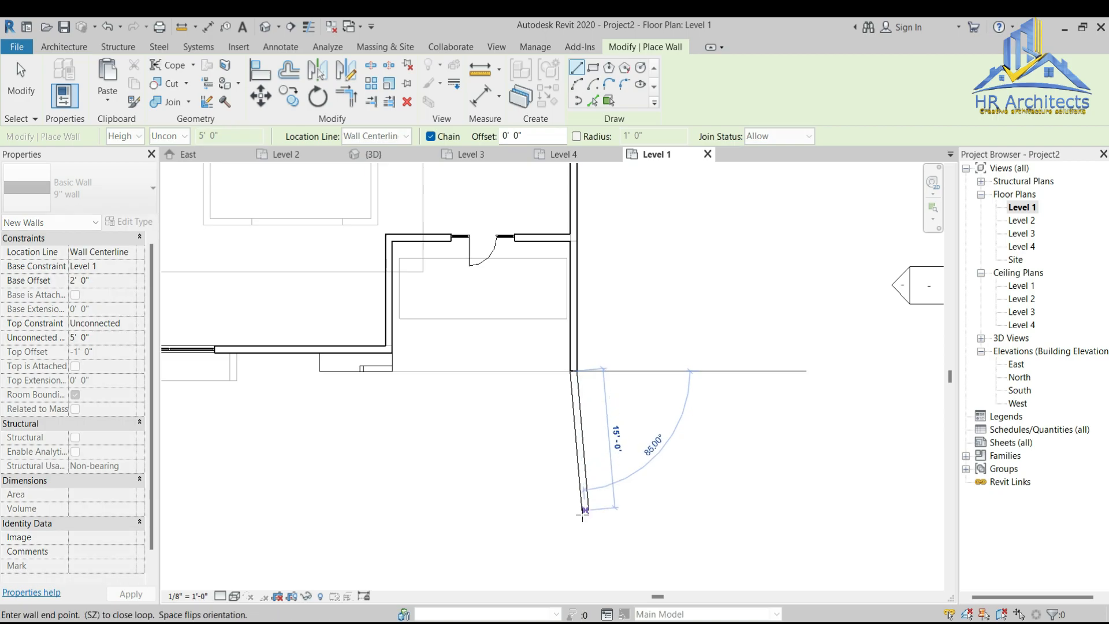
click(574, 513)
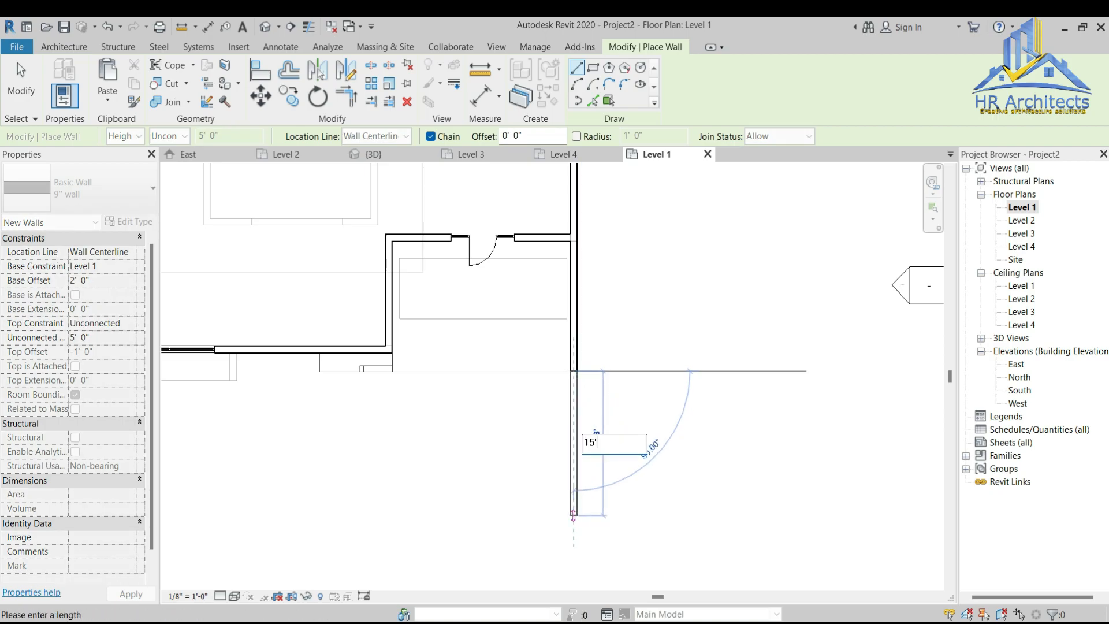
key(Escape)
scroll(623, 388, down, 2)
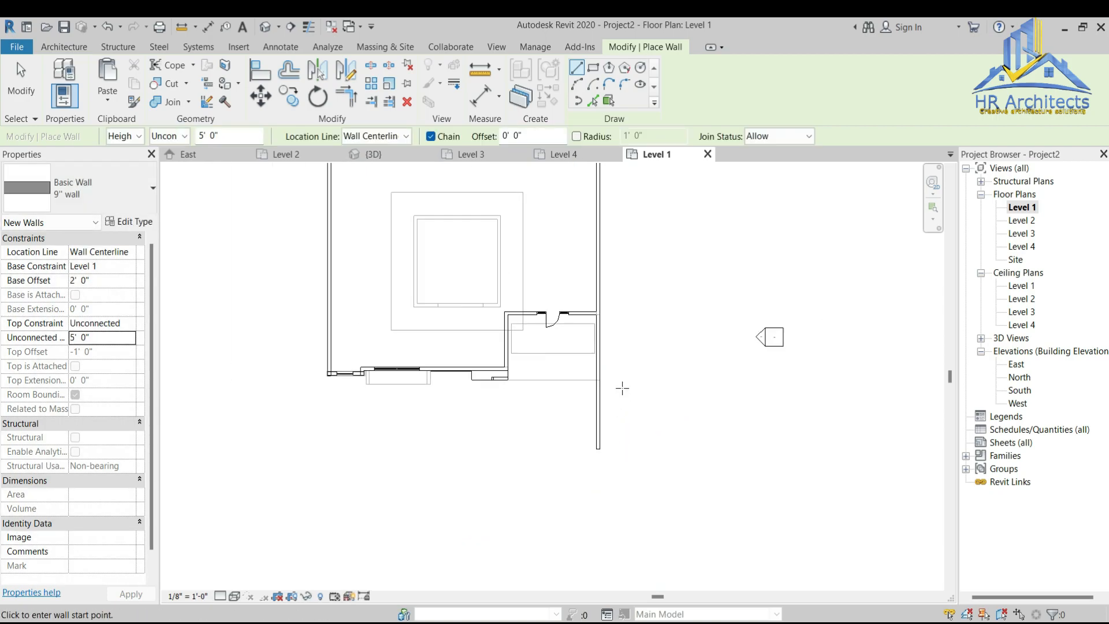
Step: Draw a matching 9" wall forward from the house's front left corner, ending in line with the right-hand boundary wall
scroll(280, 335, up, 3)
click(286, 335)
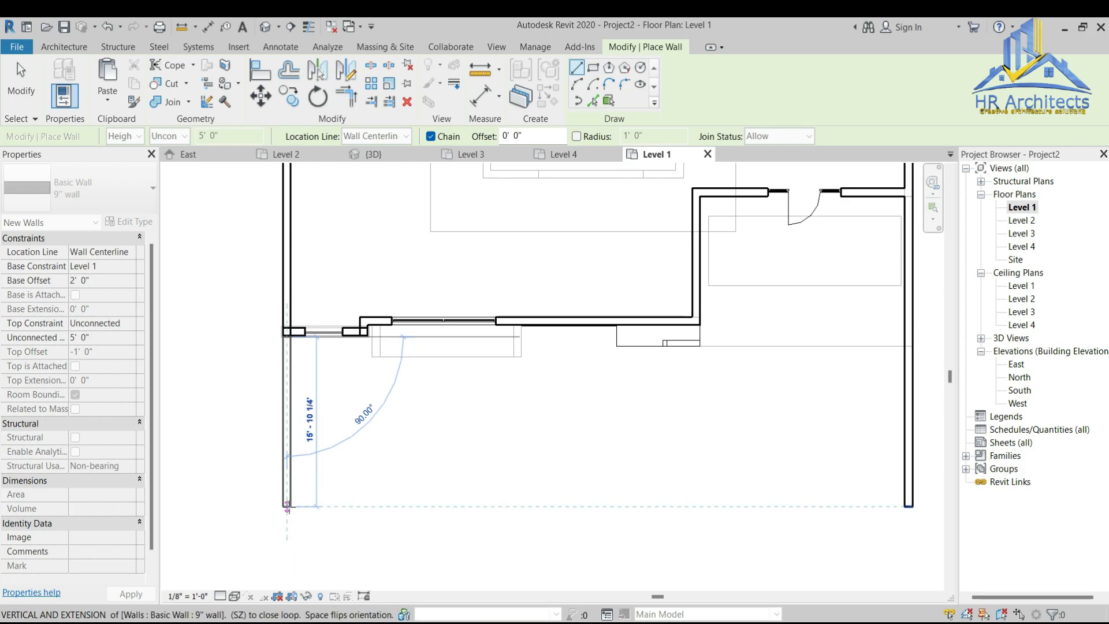
click(287, 506)
Step: Set the base offset of the new right-hand boundary wall to 0' 0" in the 3D view
click(373, 155)
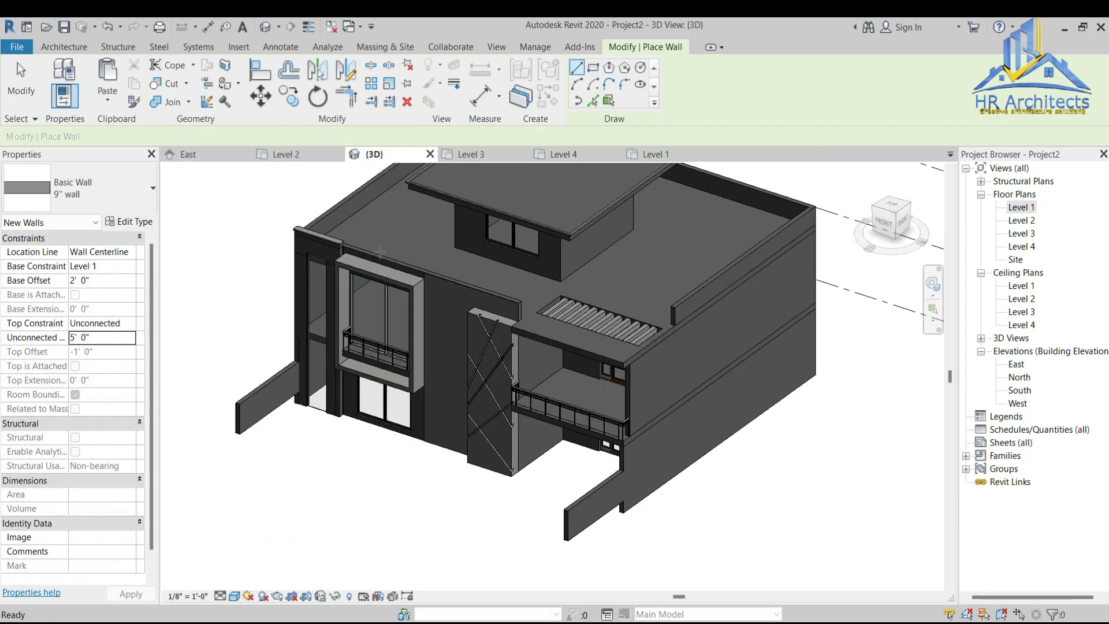
scroll(600, 523, up, 5)
key(Escape)
key(Escape)
click(621, 489)
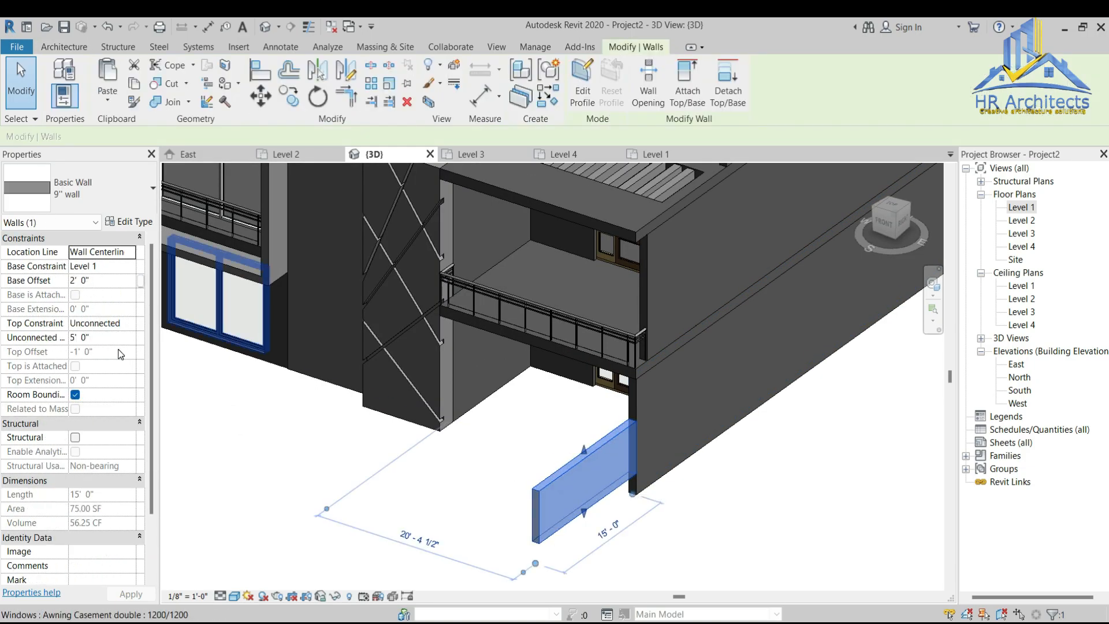
click(99, 282)
text(0)
key(Return)
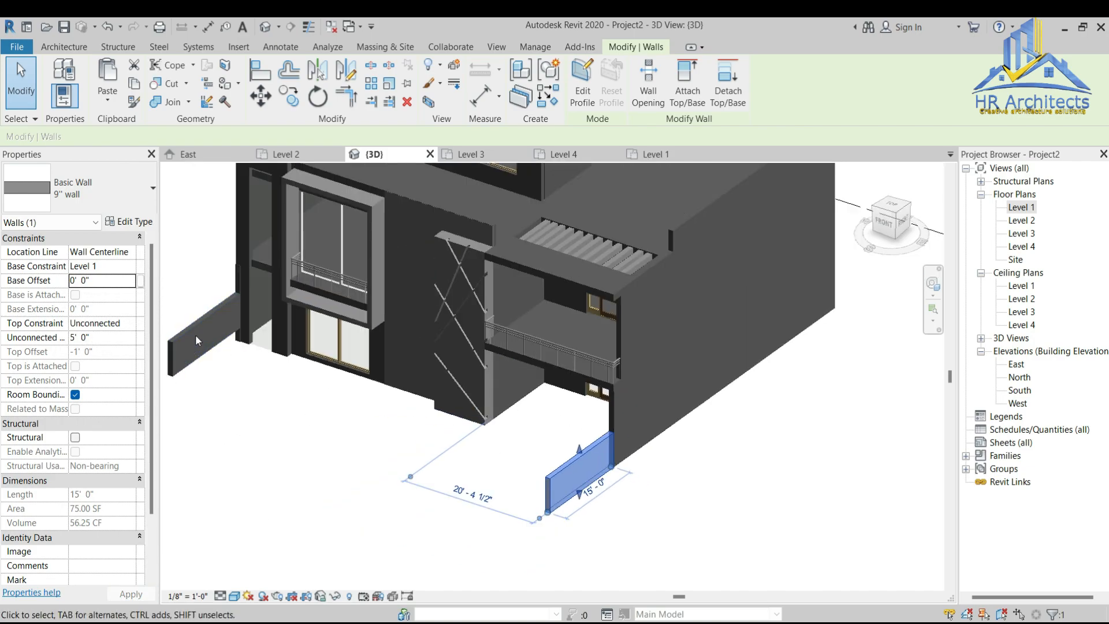
Step: Set the base offset of the new left-hand boundary wall to 0' 0"
scroll(573, 420, down, 2)
click(191, 329)
click(104, 280)
text(0)
key(Return)
click(412, 499)
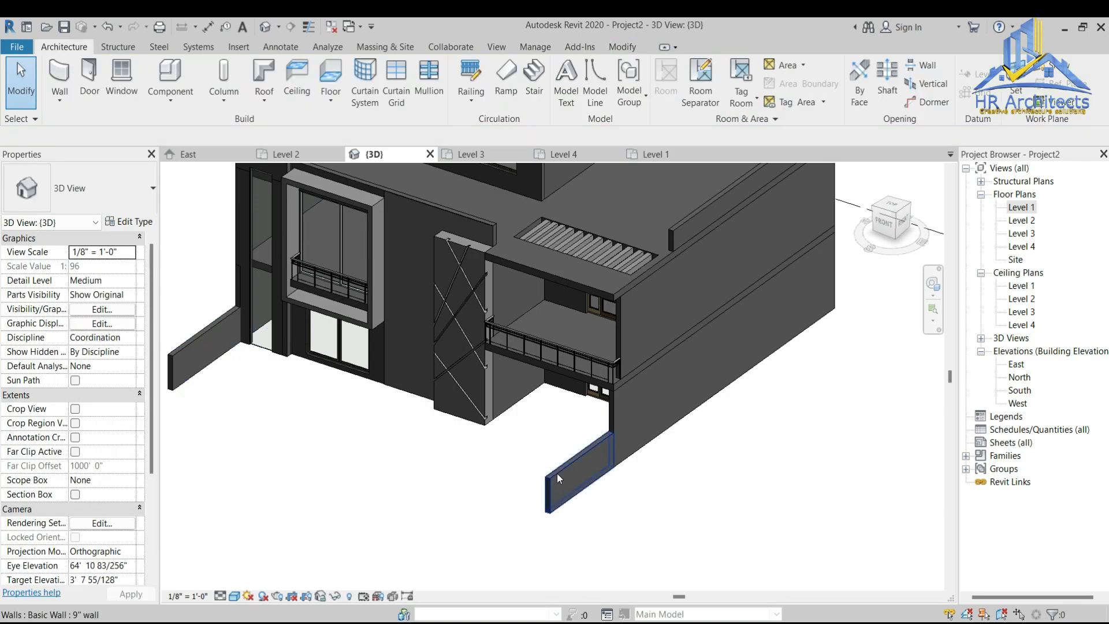
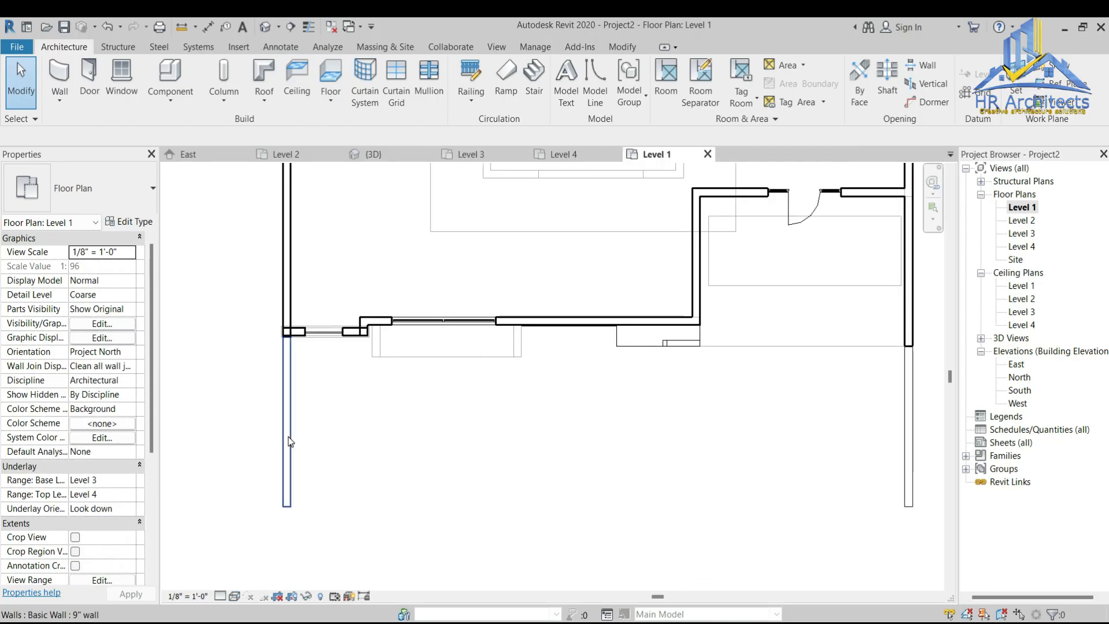
Step: Draw a similar 9" front boundary wall about 39' 7 1/2" long from the left boundary wall's end in the Level 1 plan
click(287, 430)
click(544, 101)
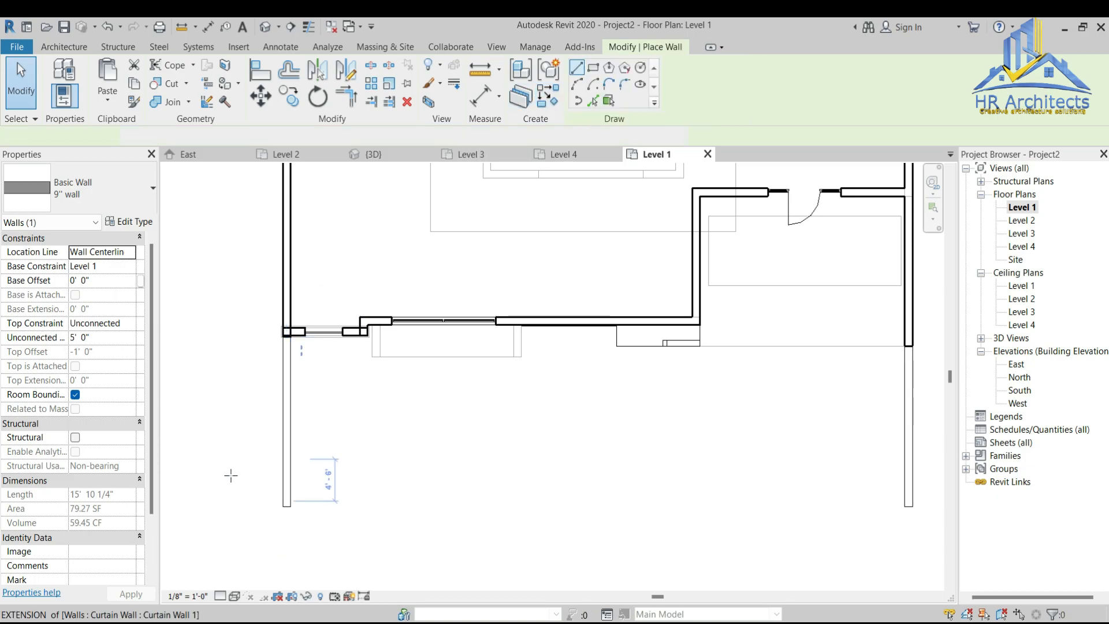
middle_drag(293, 516, 245, 482)
click(244, 472)
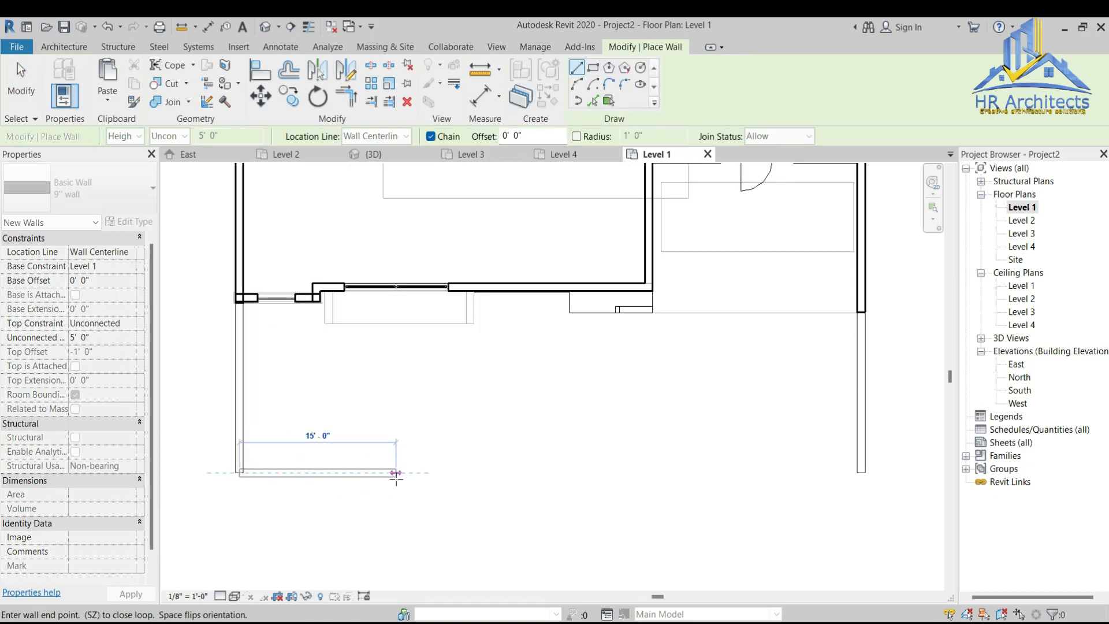
click(652, 472)
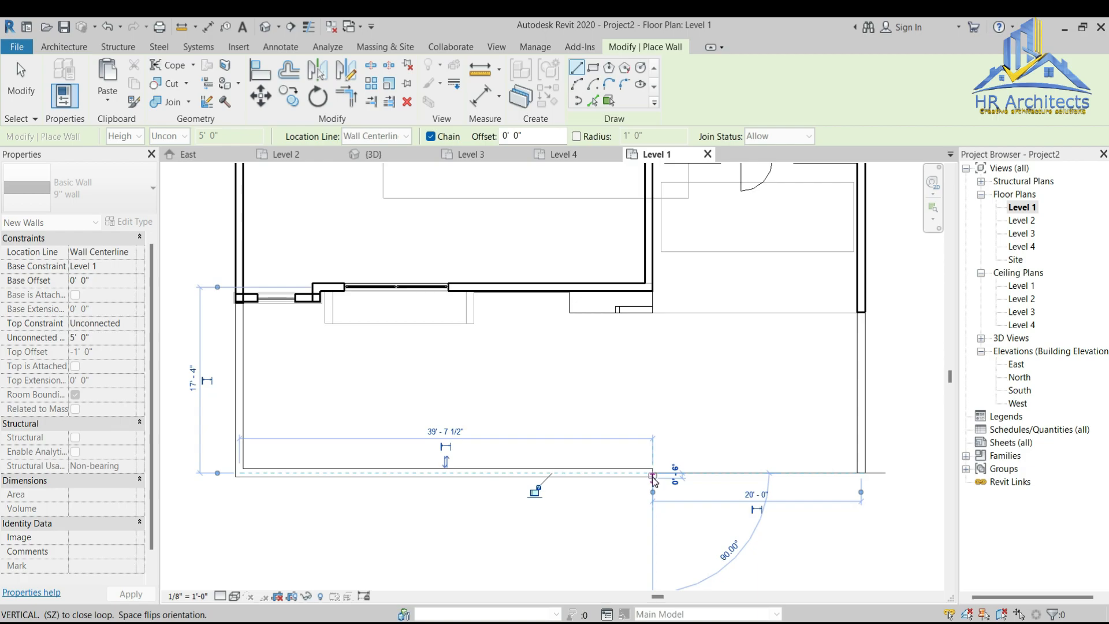
key(Escape)
scroll(864, 472, up, 2)
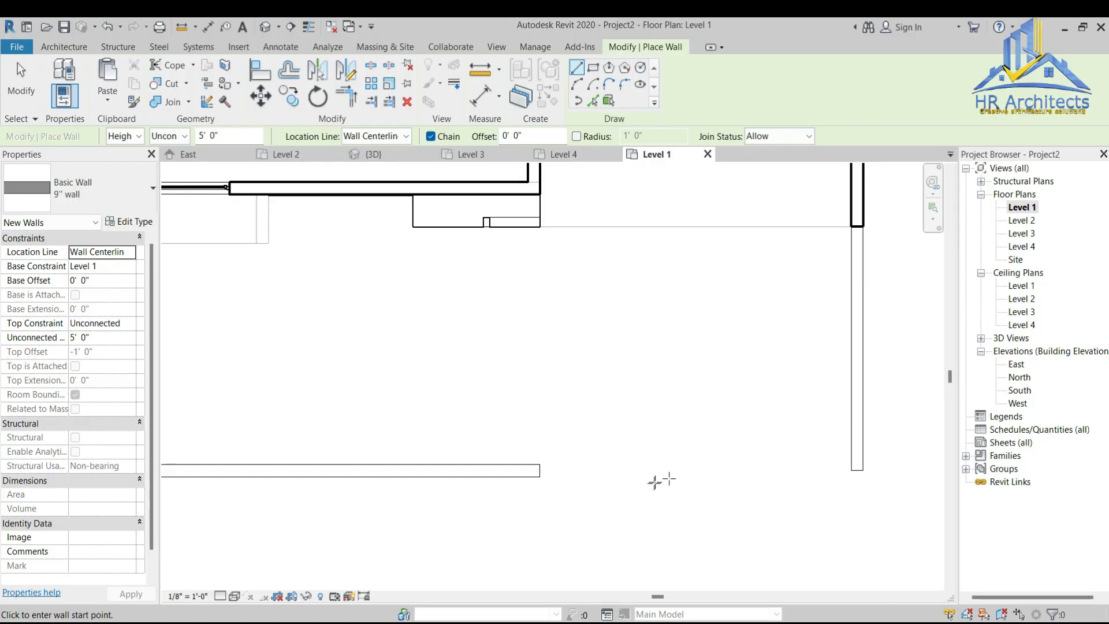
key(Escape)
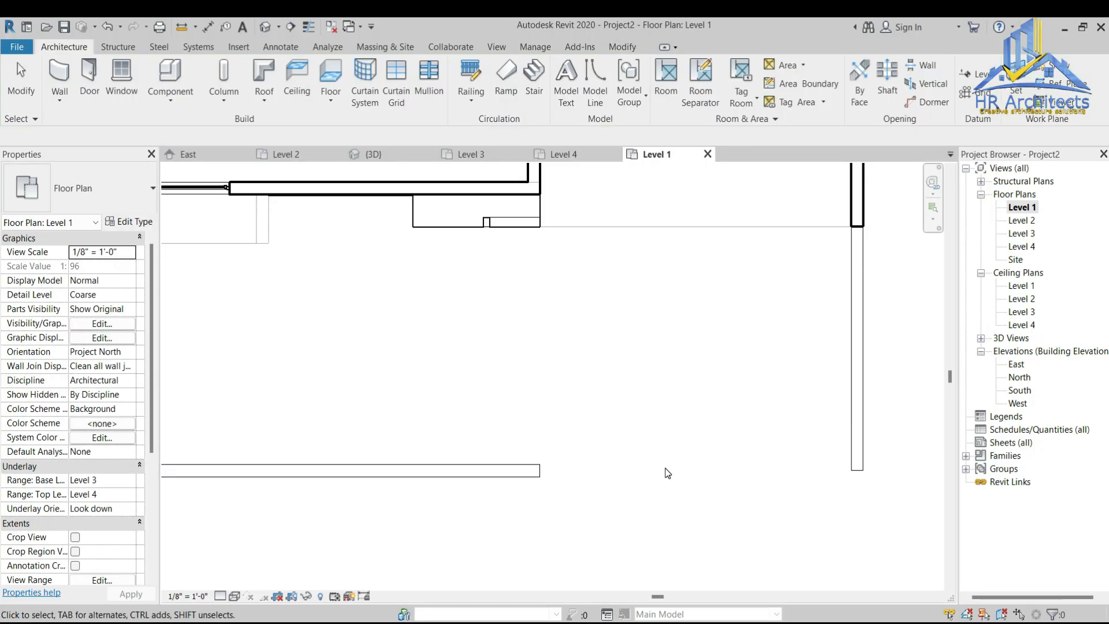
scroll(488, 391, down, 2)
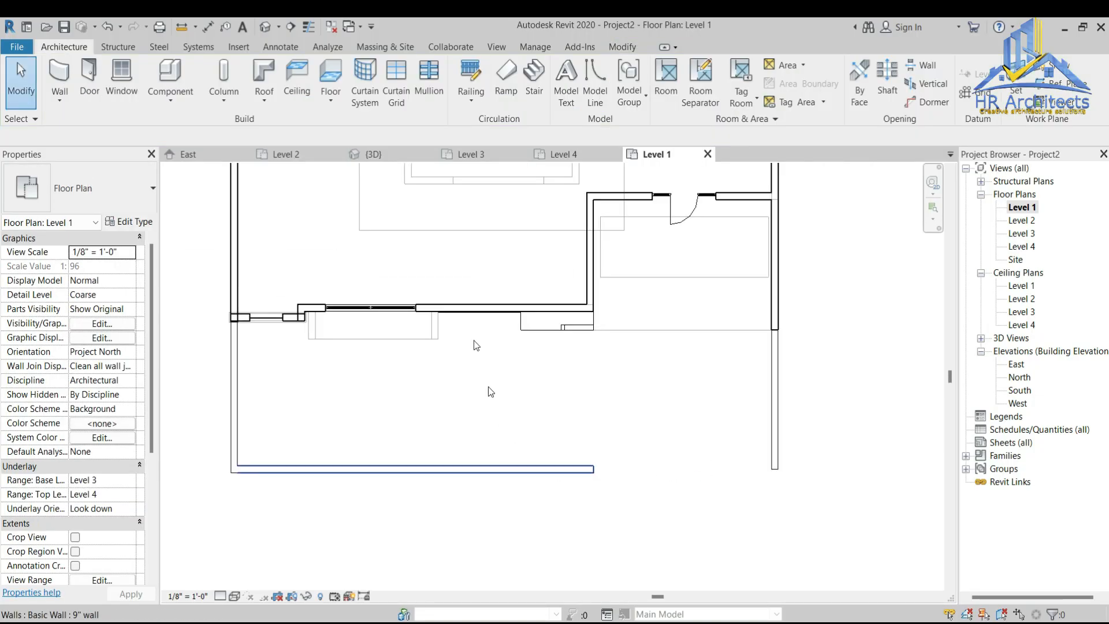
Step: Set the unconnected height of the left, front and right boundary walls to 7' 0" in the 3D view
click(380, 157)
click(251, 379)
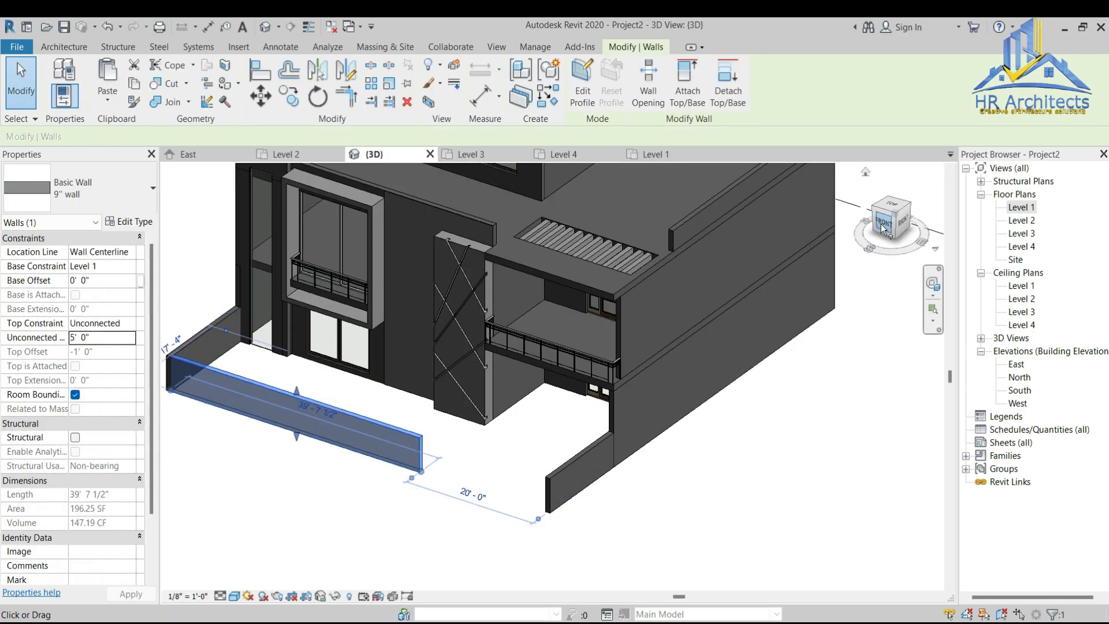
key(s)
key(a)
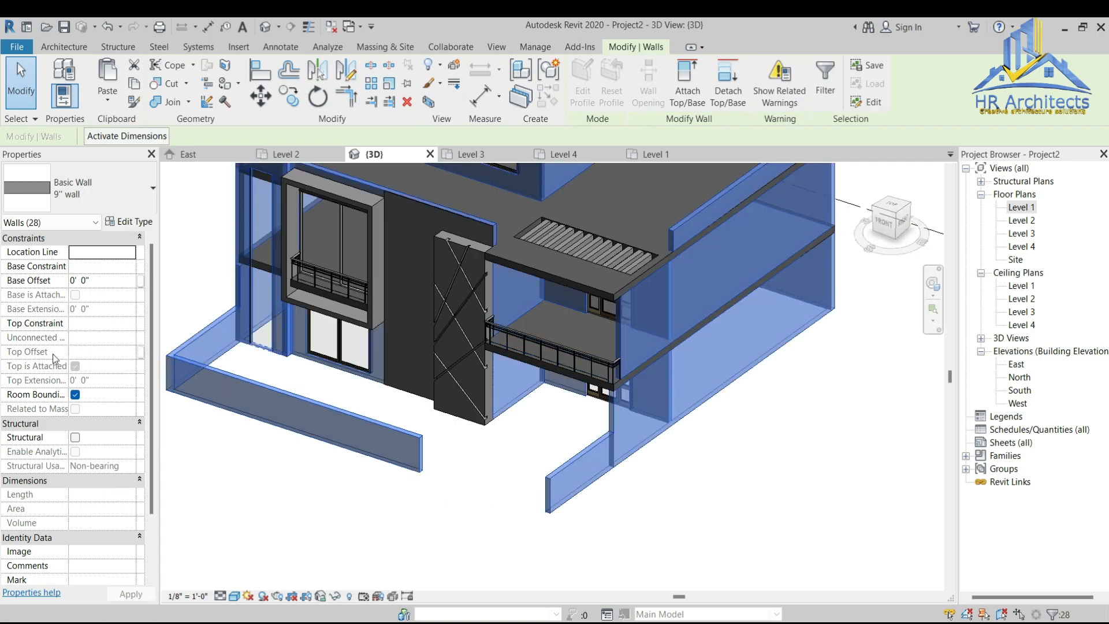
click(345, 479)
click(201, 331)
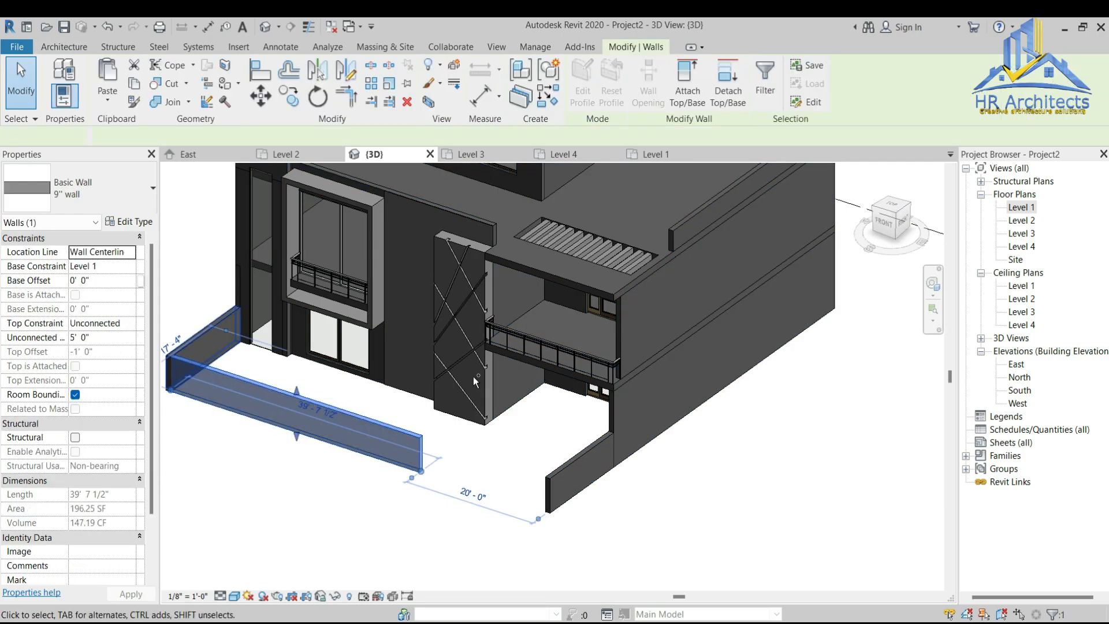
ctrl+click(574, 454)
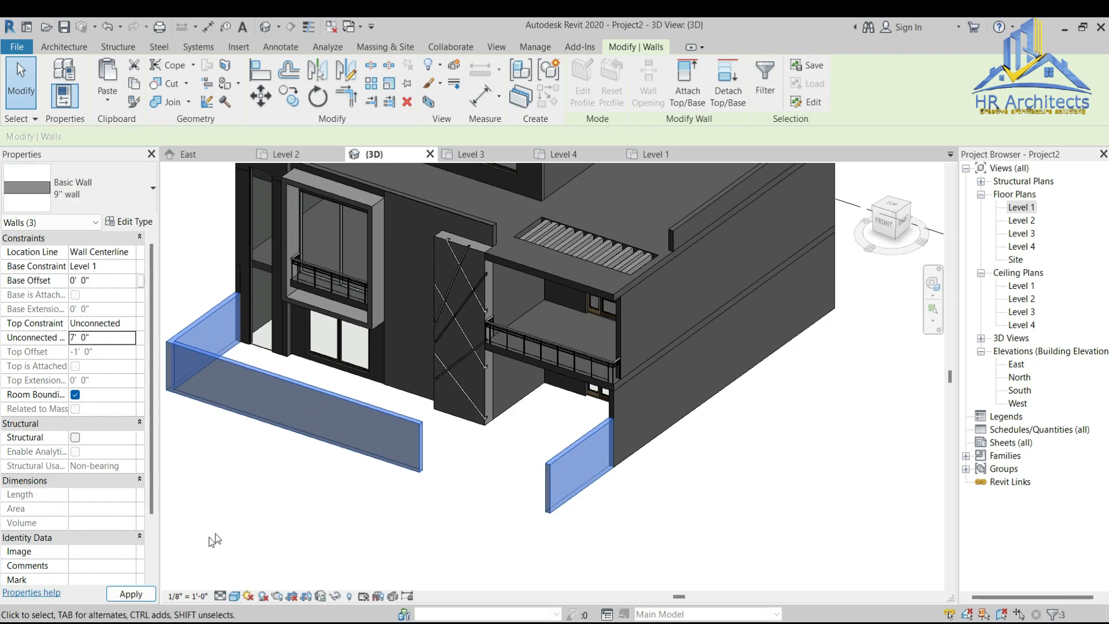
click(231, 537)
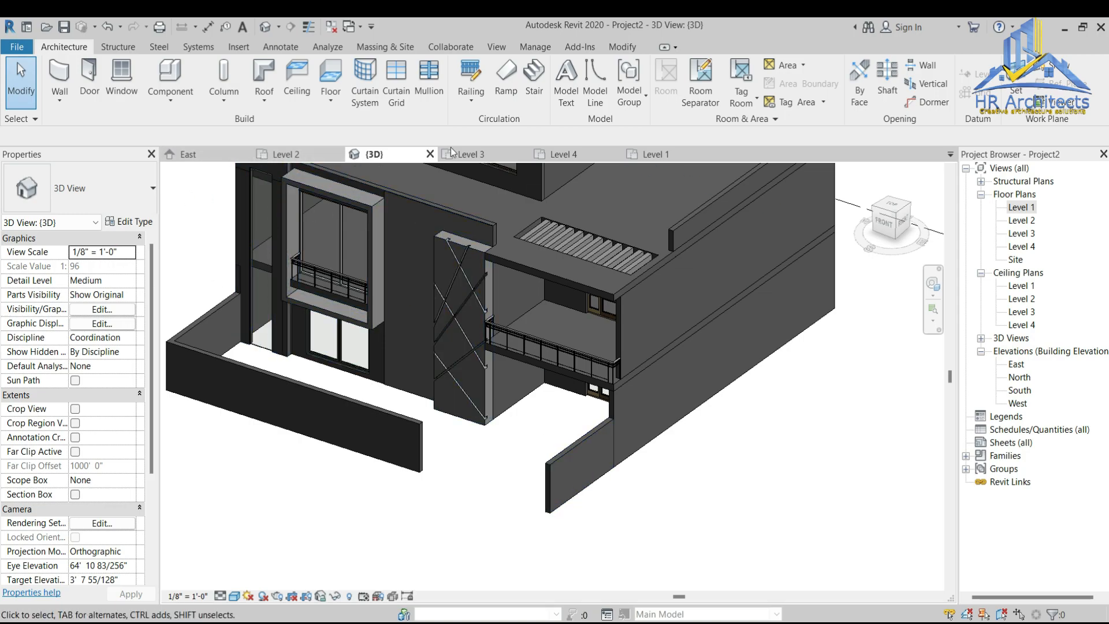
Step: Start a Generic - 12" floor on Level 1 and sketch a rectangular boundary from the house's back right corner to its front left corner
click(656, 154)
scroll(319, 510, down, 3)
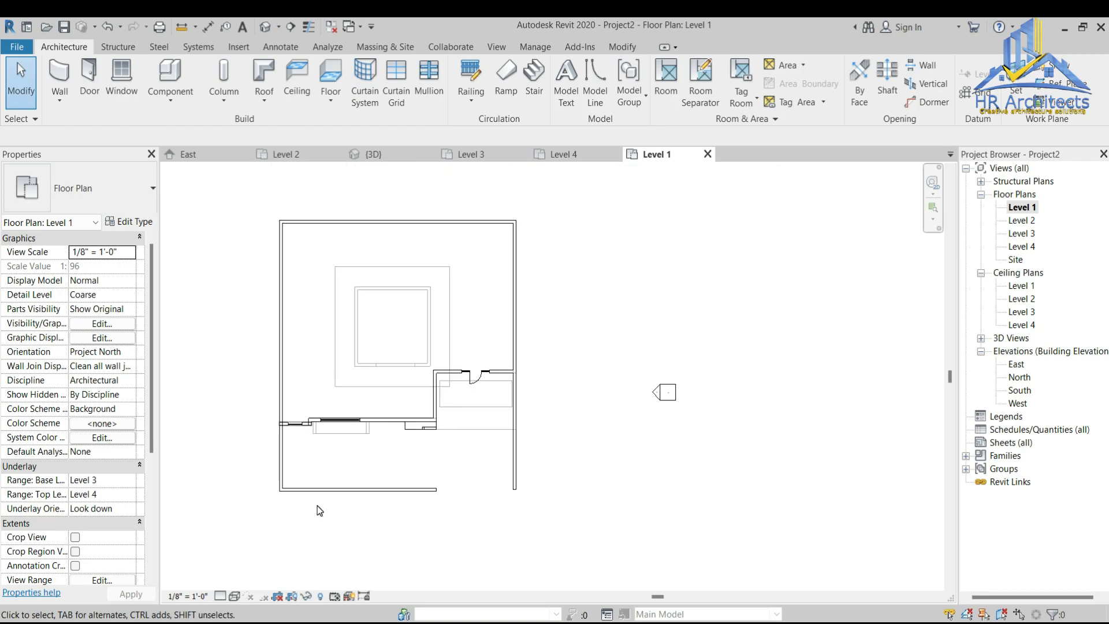
click(328, 81)
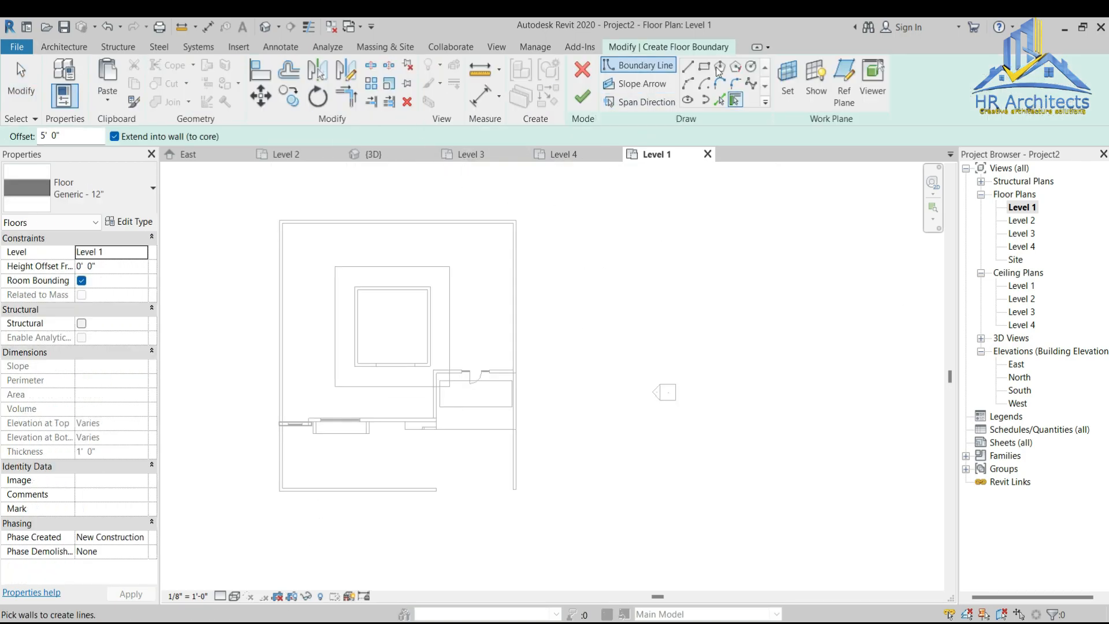
click(704, 66)
click(515, 221)
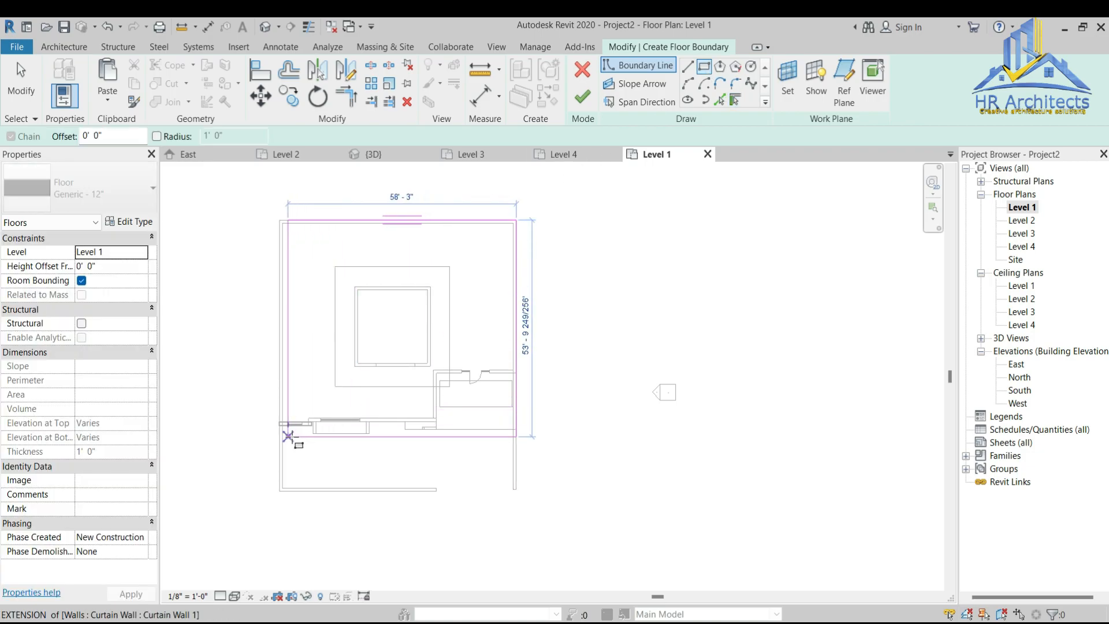
scroll(292, 437, up, 3)
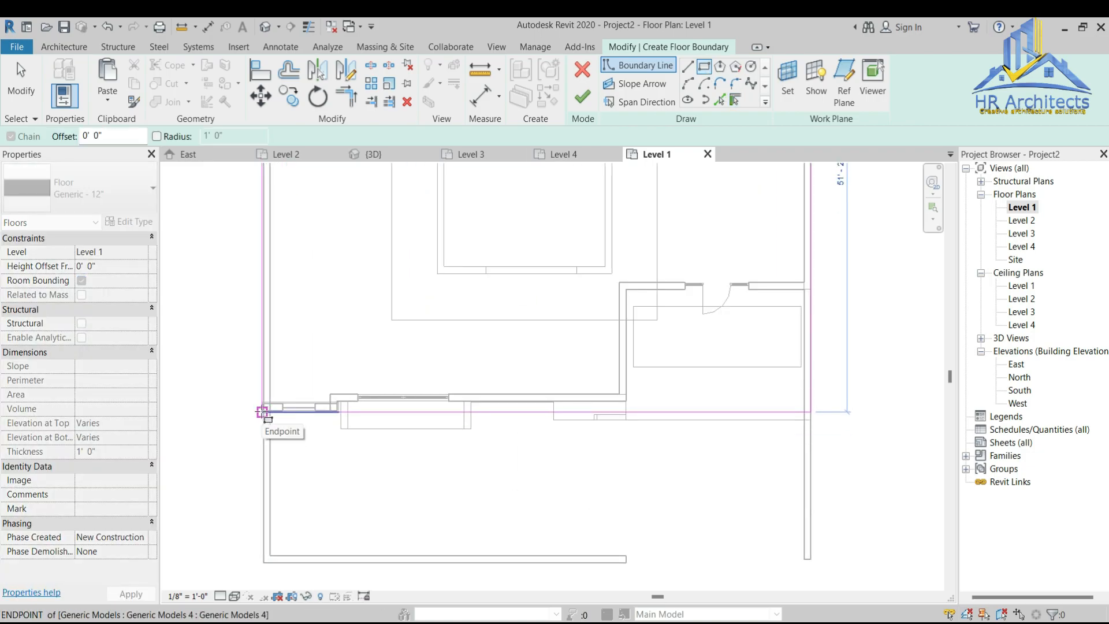
scroll(262, 412, up, 3)
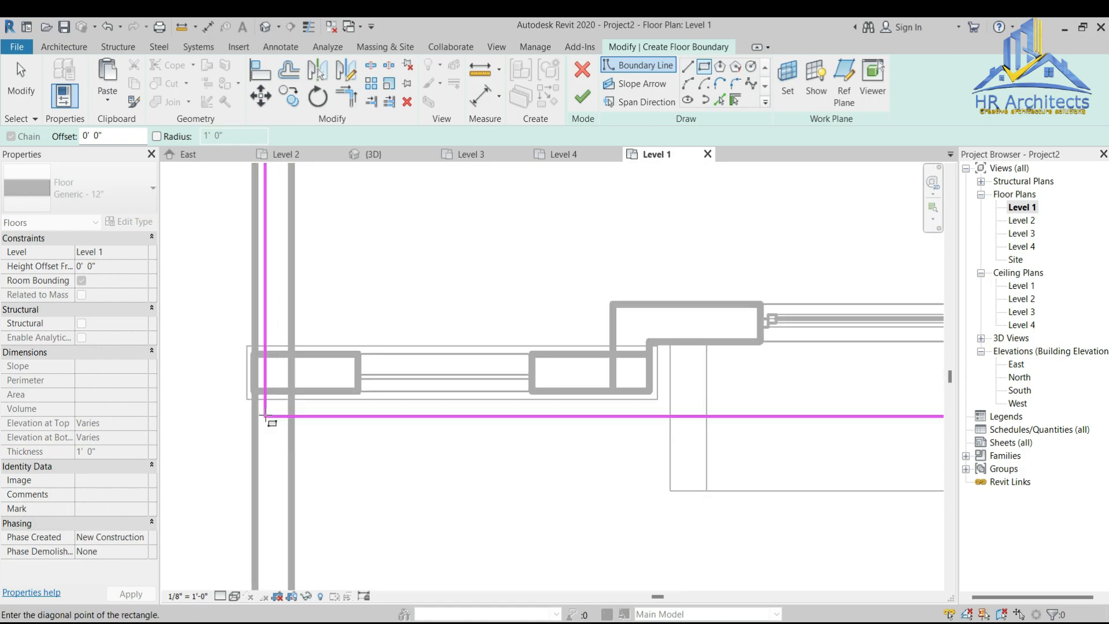
click(254, 399)
scroll(264, 369, down, 4)
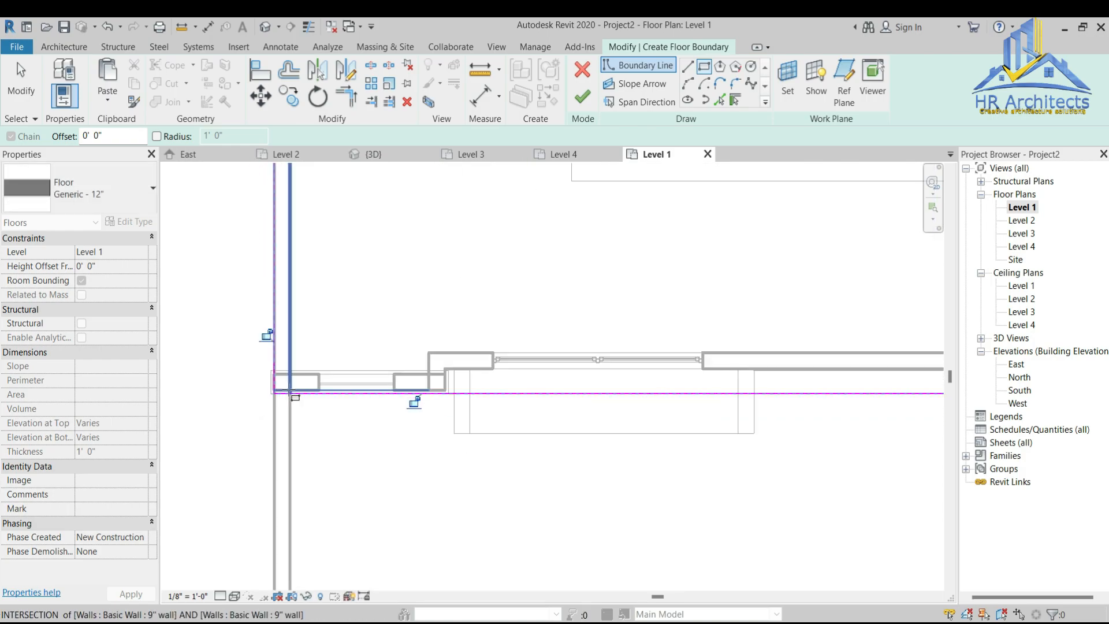
Step: Draw a floor boundary line about 16' 2" long from the house's front edge to the free end of the front boundary wall
key(l)
key(i)
scroll(702, 424, up, 2)
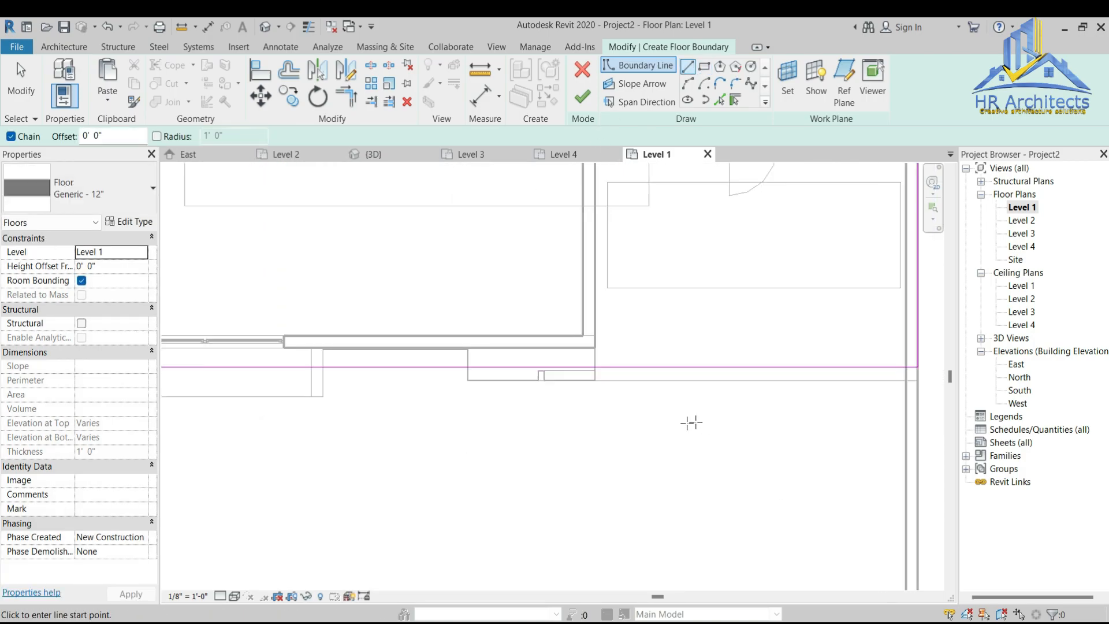
click(594, 370)
scroll(616, 426, down, 3)
scroll(593, 500, up, 3)
click(594, 500)
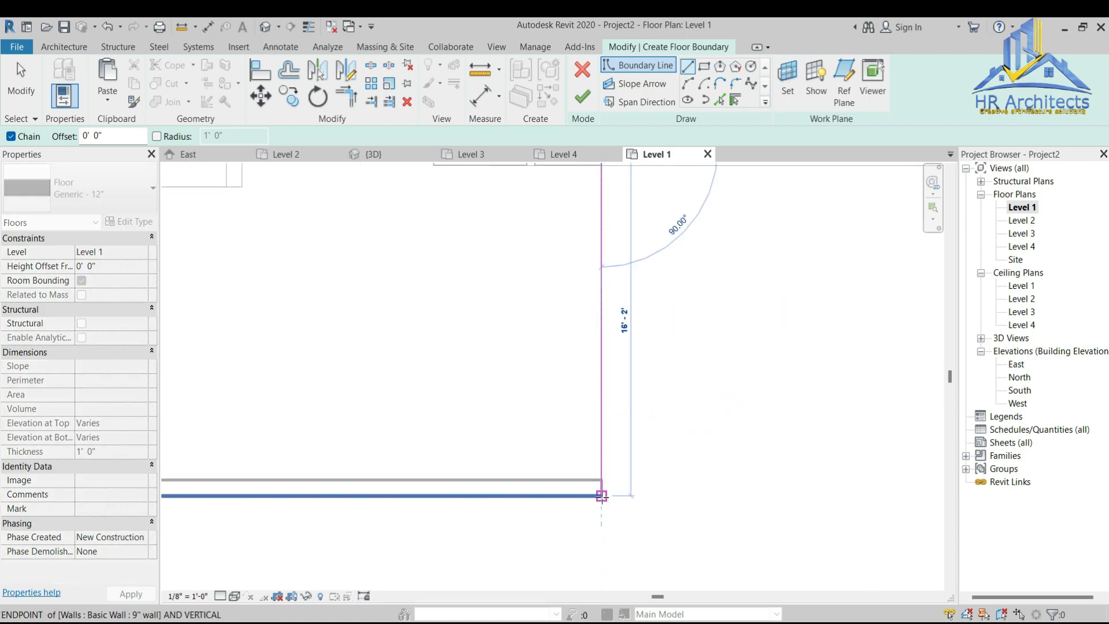
Step: Stretch the floor sketch's right edge to the right boundary wall's end and draw the driveway's front edge across to it
scroll(600, 497, down, 3)
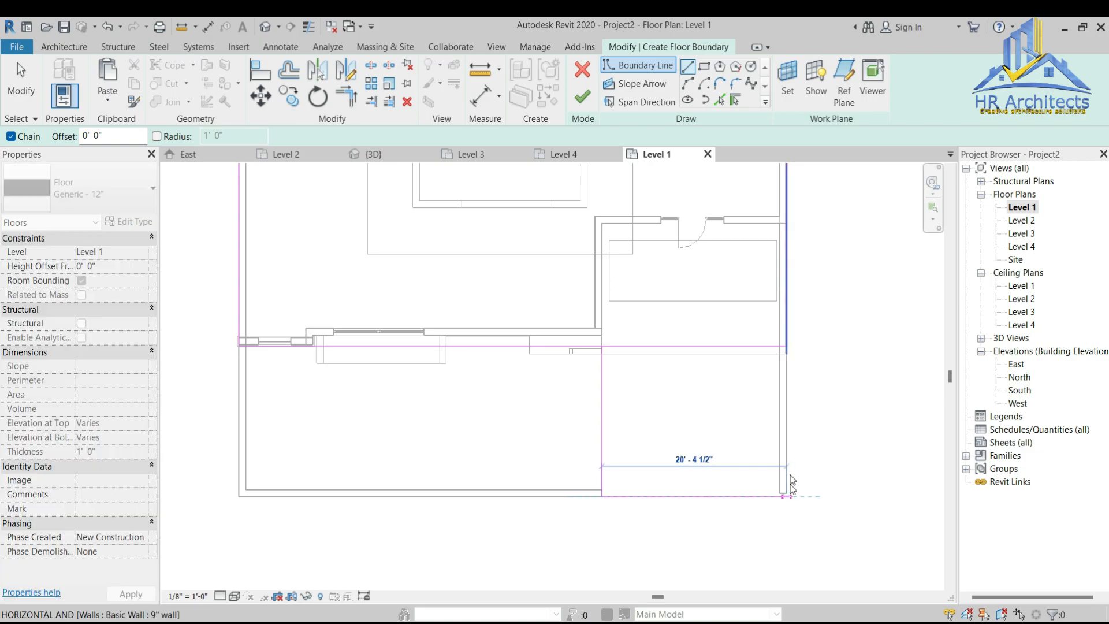
key(Escape)
key(Escape)
click(787, 336)
drag(787, 346, 784, 492)
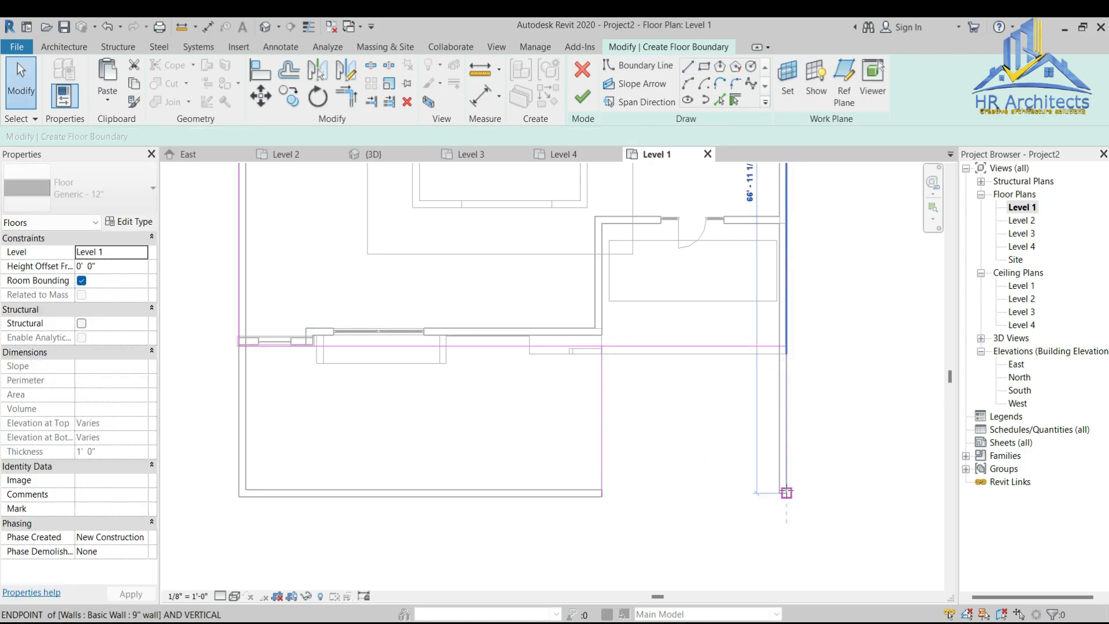
scroll(782, 508, up, 3)
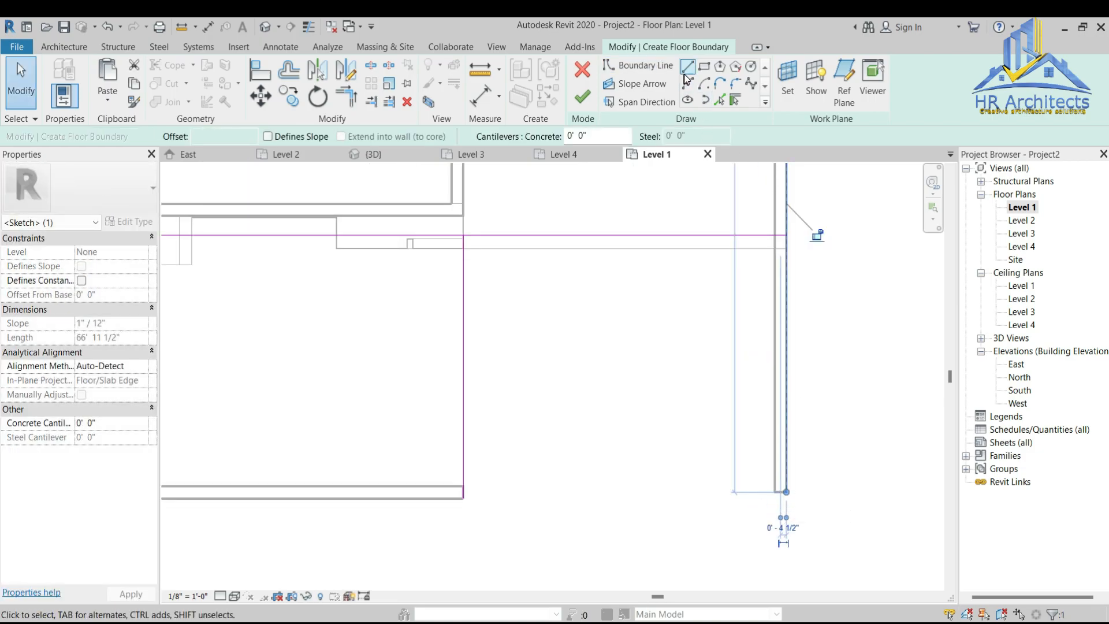
click(688, 67)
click(462, 498)
click(785, 498)
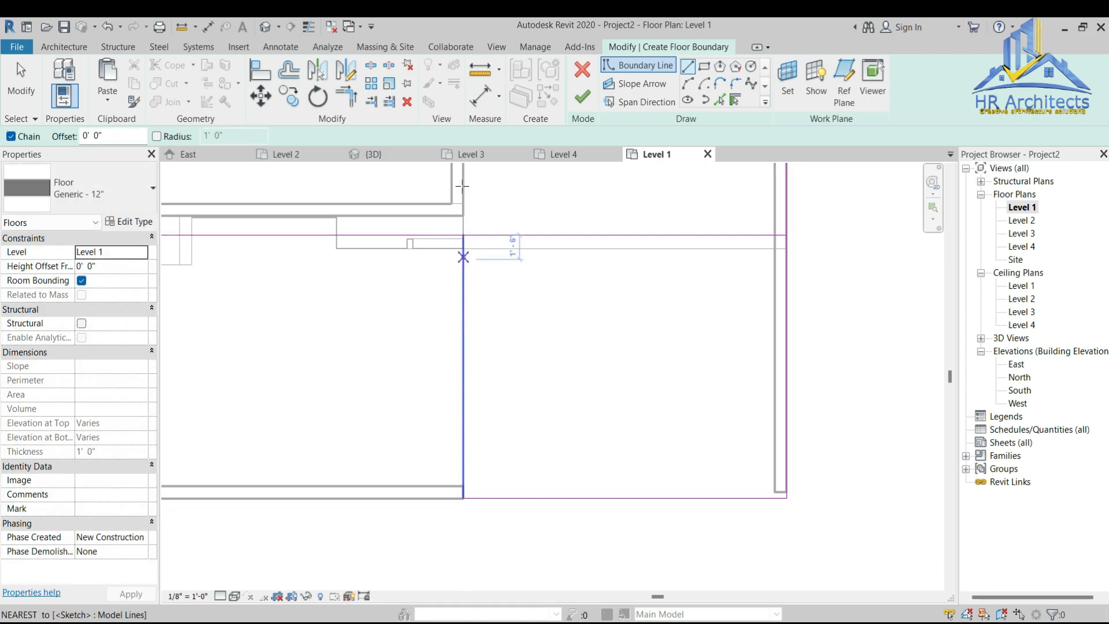
Step: Trim the floor sketch into one closed outline that includes the driveway and finish the floor
key(Escape)
key(Escape)
key(t)
key(r)
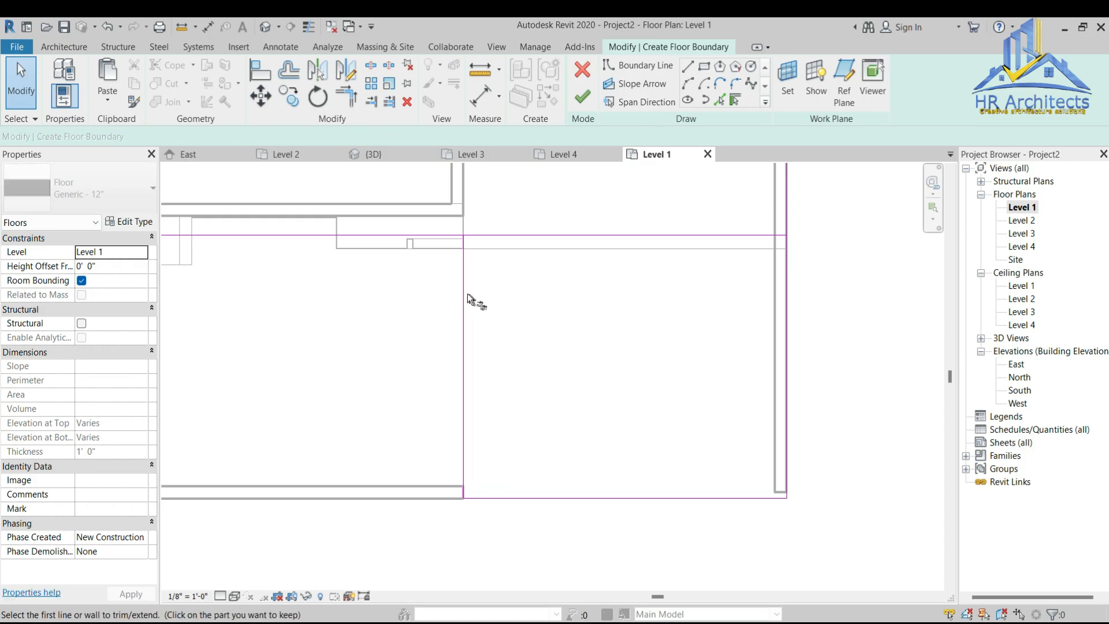
scroll(578, 403, down, 4)
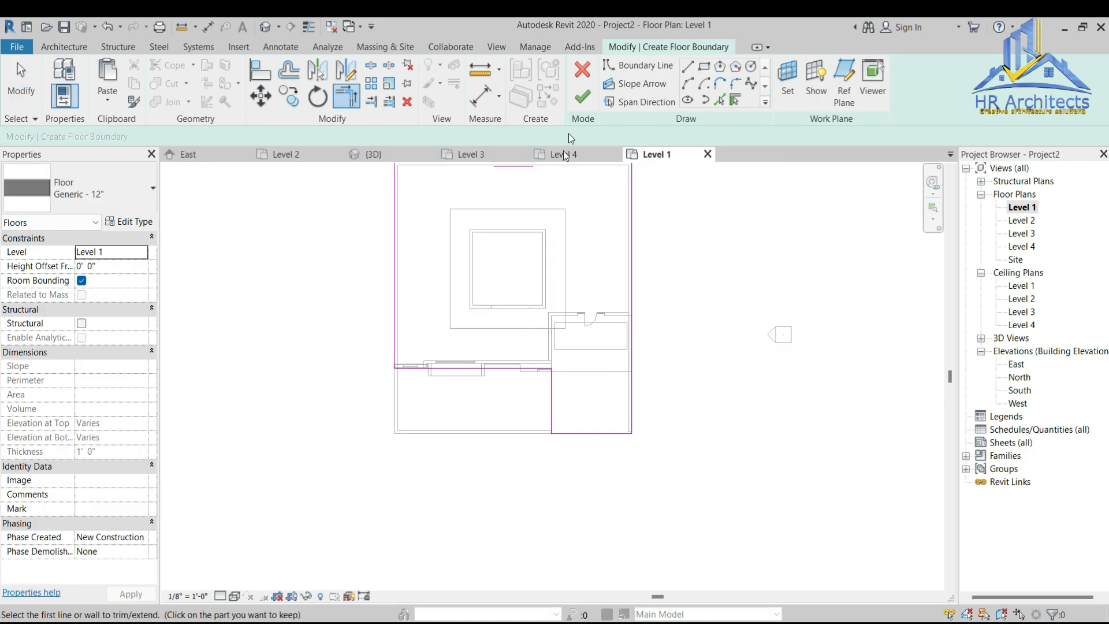
click(582, 96)
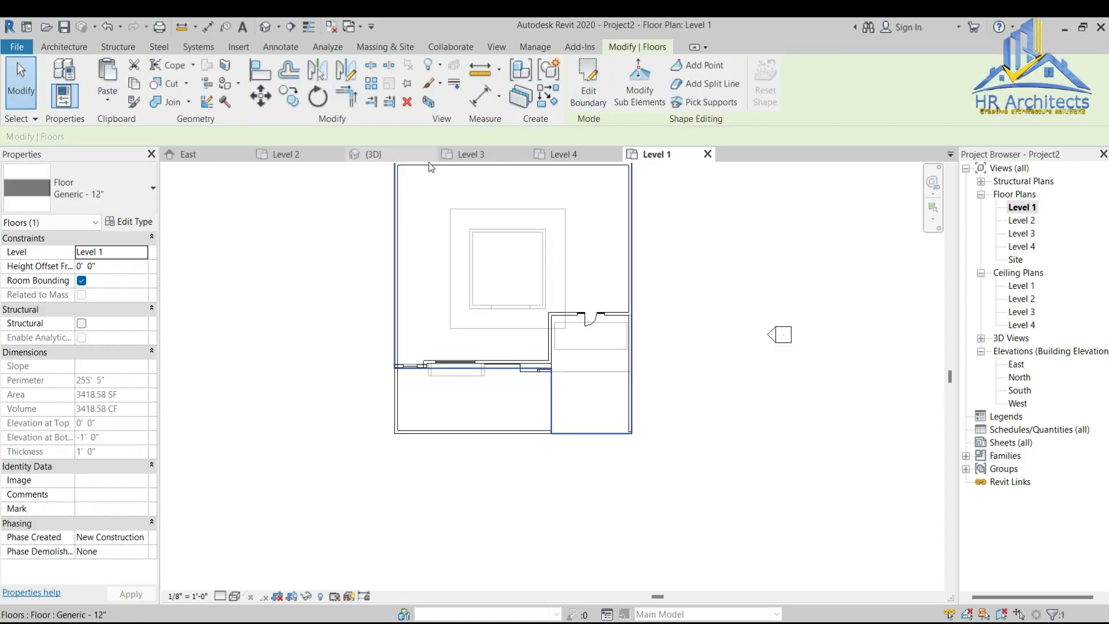
Step: Examine the new floor around the driveway in 3D and review its boundary sketch at the front edge in the Level 1 plan
click(377, 156)
key(Escape)
scroll(421, 483, up, 4)
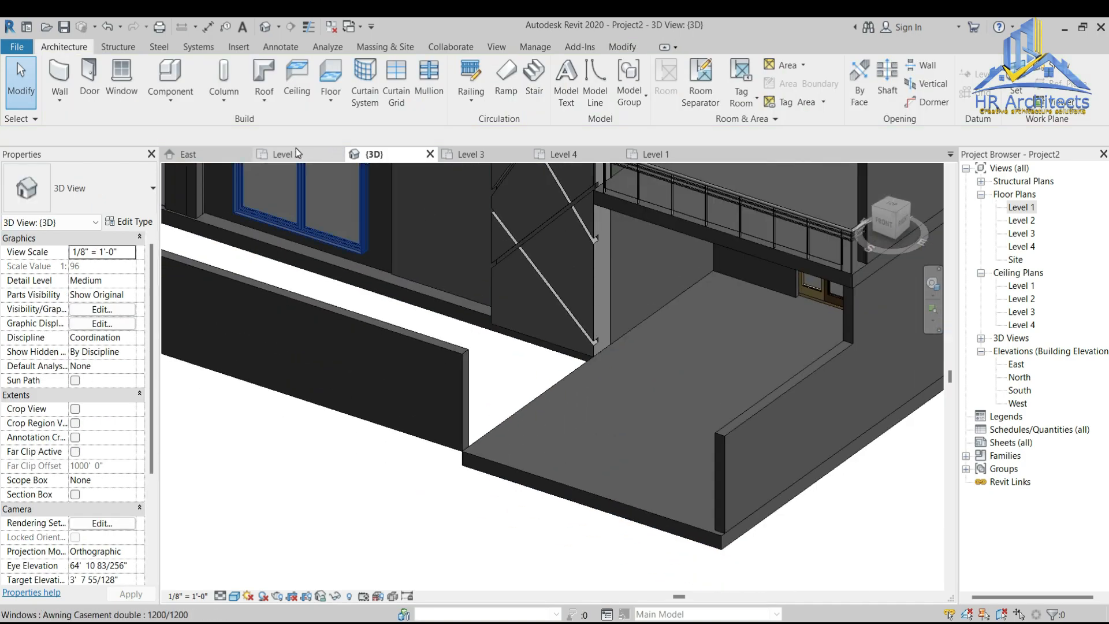
click(652, 154)
scroll(573, 473, up, 3)
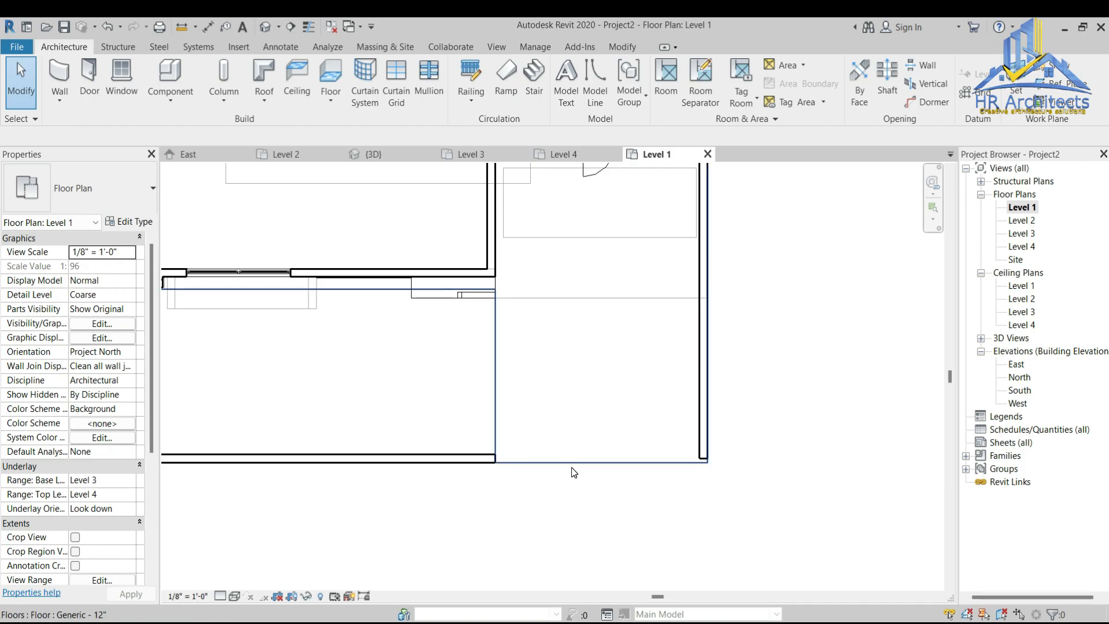
double_click(572, 467)
scroll(613, 469, up, 2)
scroll(508, 462, up, 1)
scroll(507, 461, down, 1)
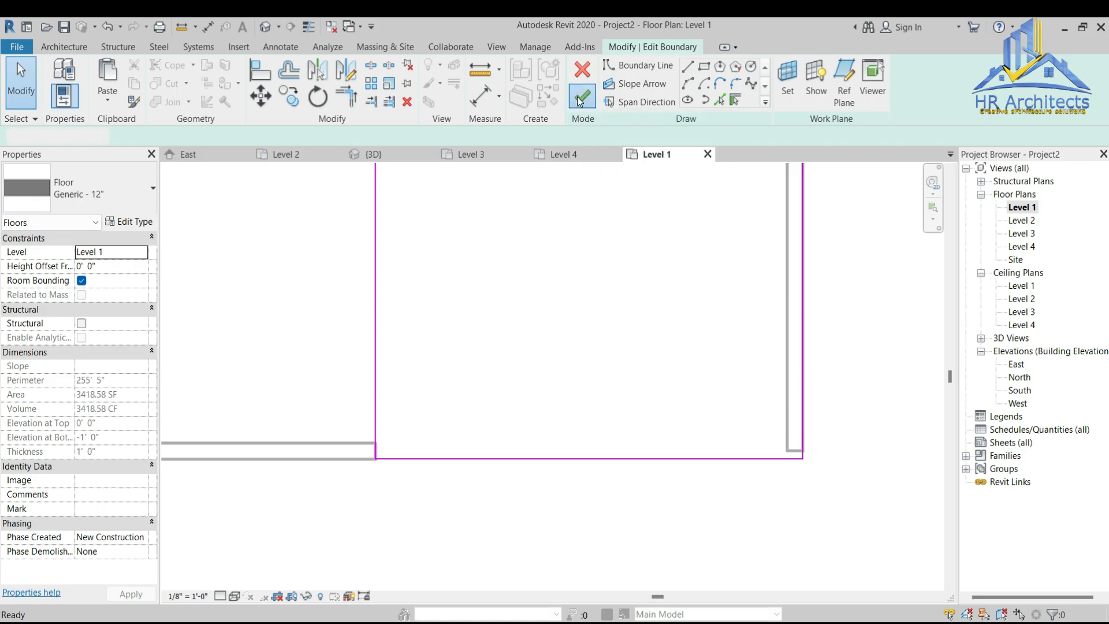
click(582, 97)
Step: Draw a short 9" wall return, 7' 0" high, from the right boundary wall's front end toward the gate opening and check it in 3D
click(791, 364)
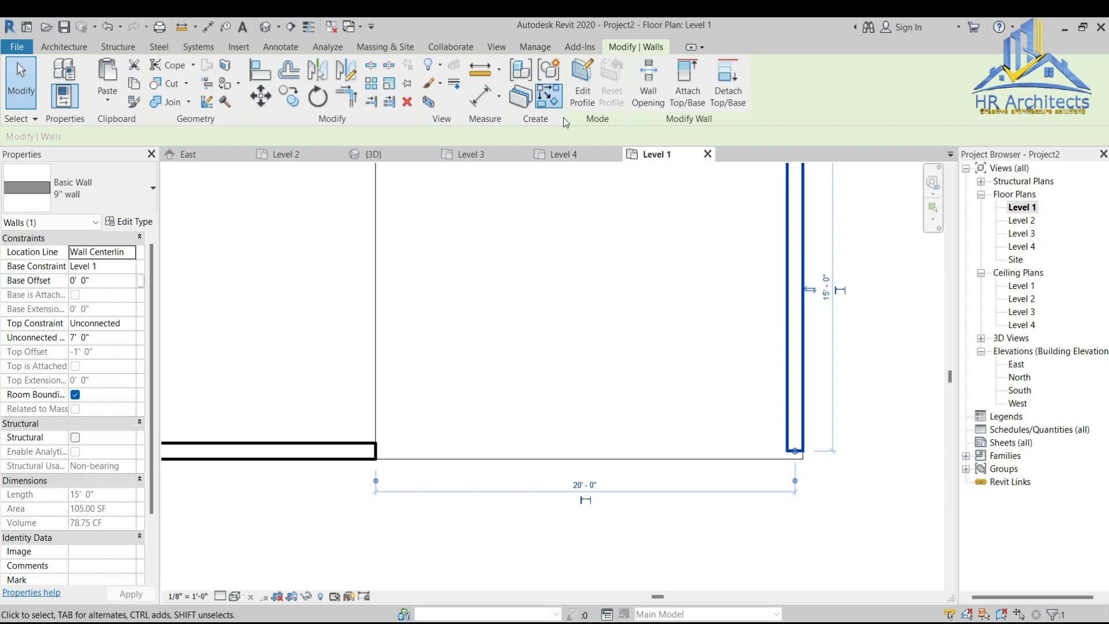
key(w)
key(a)
click(796, 450)
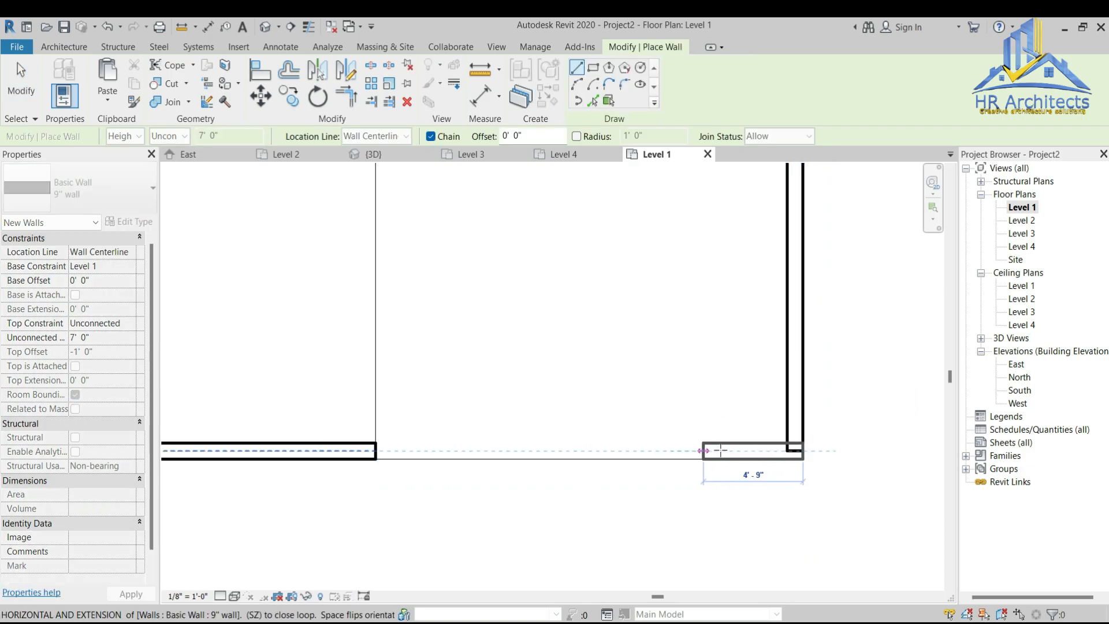
key(Escape)
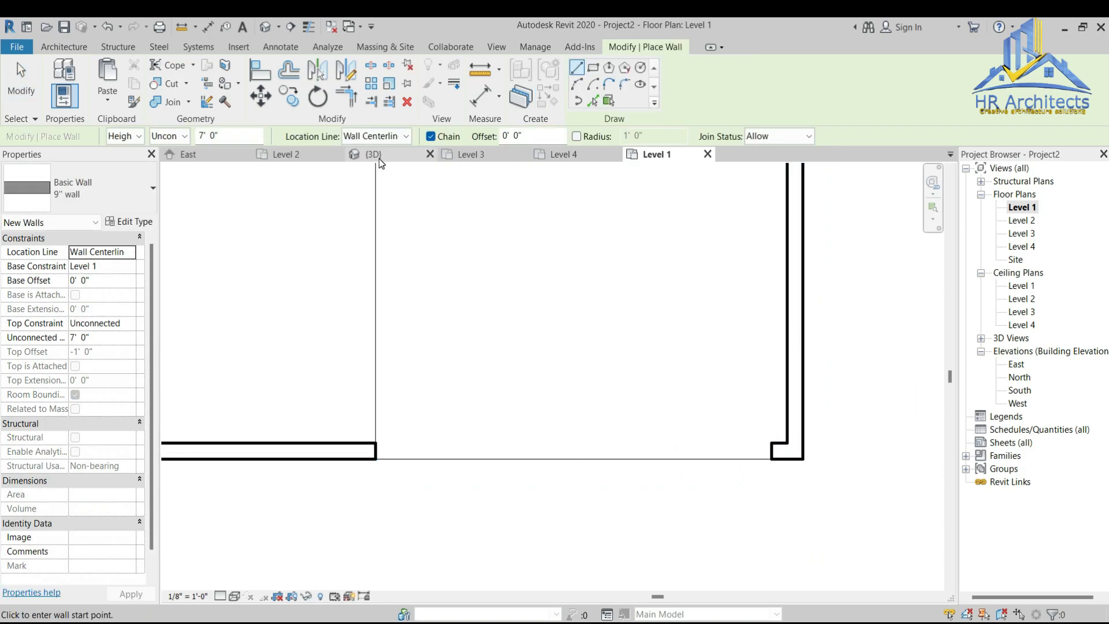
click(374, 154)
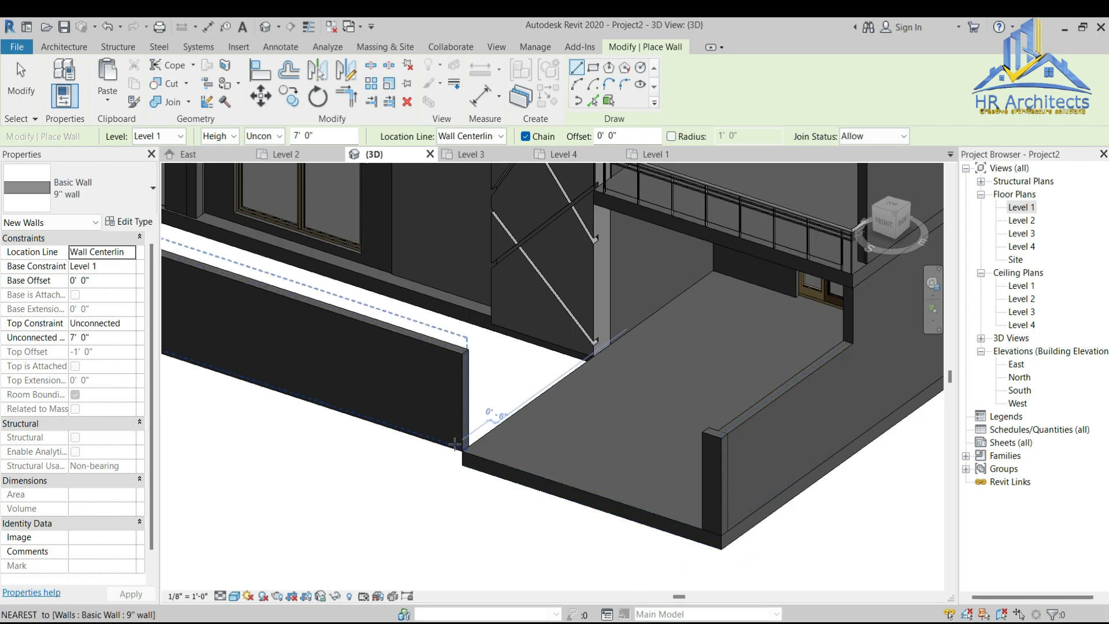
scroll(458, 456, up, 5)
scroll(460, 467, down, 4)
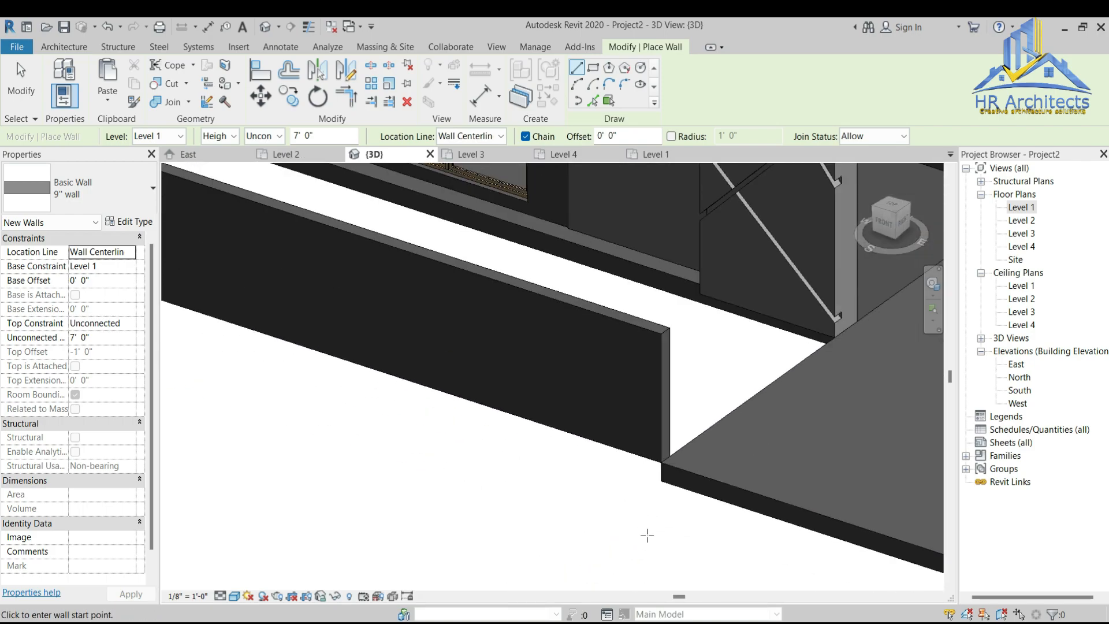
key(Escape)
key(Escape)
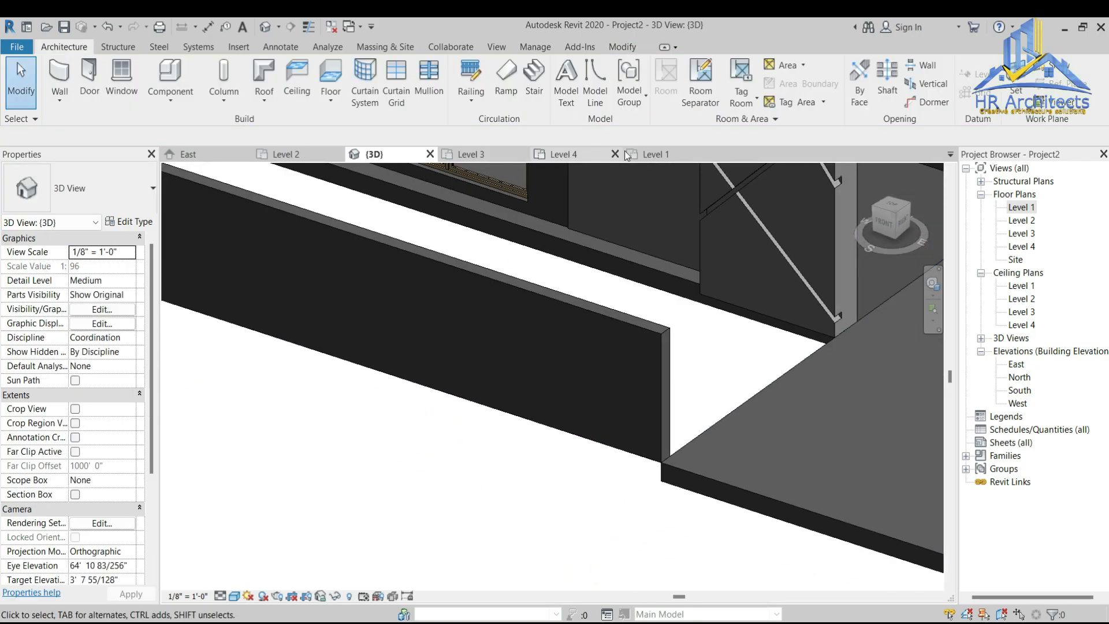
Step: Create a toposurface around the whole house from points at 0' 0" absolute elevation in the Level 1 plan and view it in 3D
click(653, 154)
scroll(774, 461, down, 3)
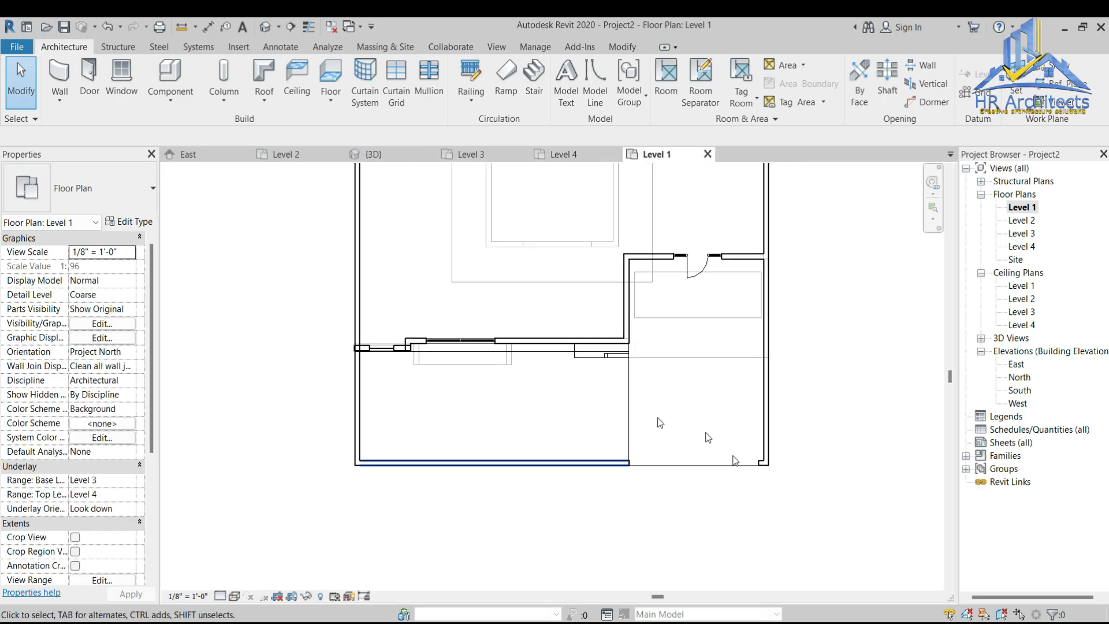
scroll(364, 442, down, 3)
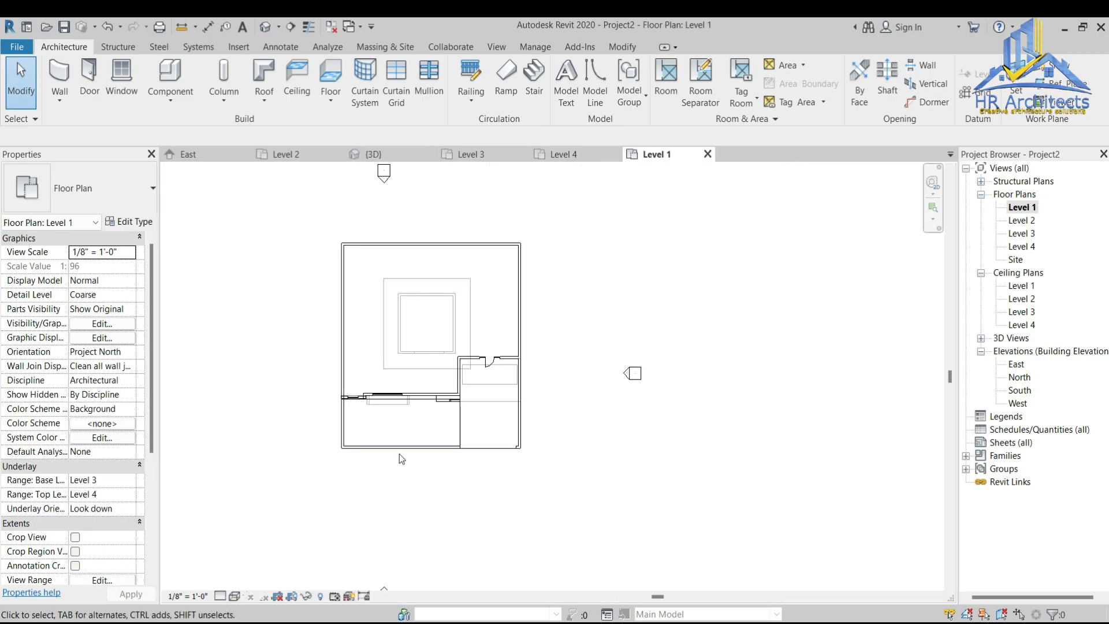
click(379, 46)
click(338, 82)
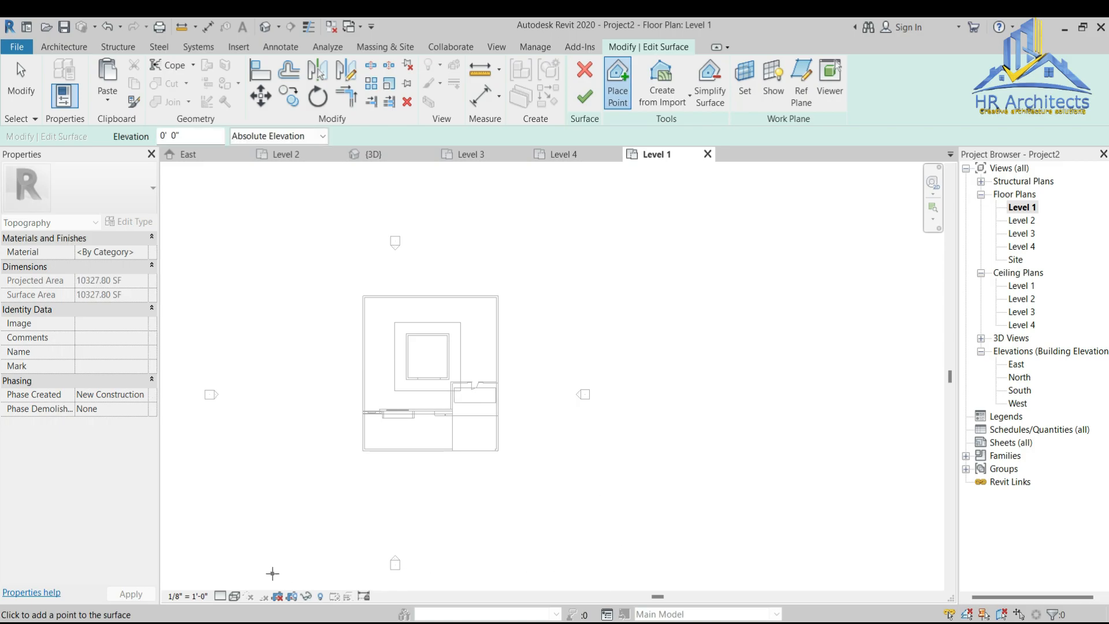
click(584, 96)
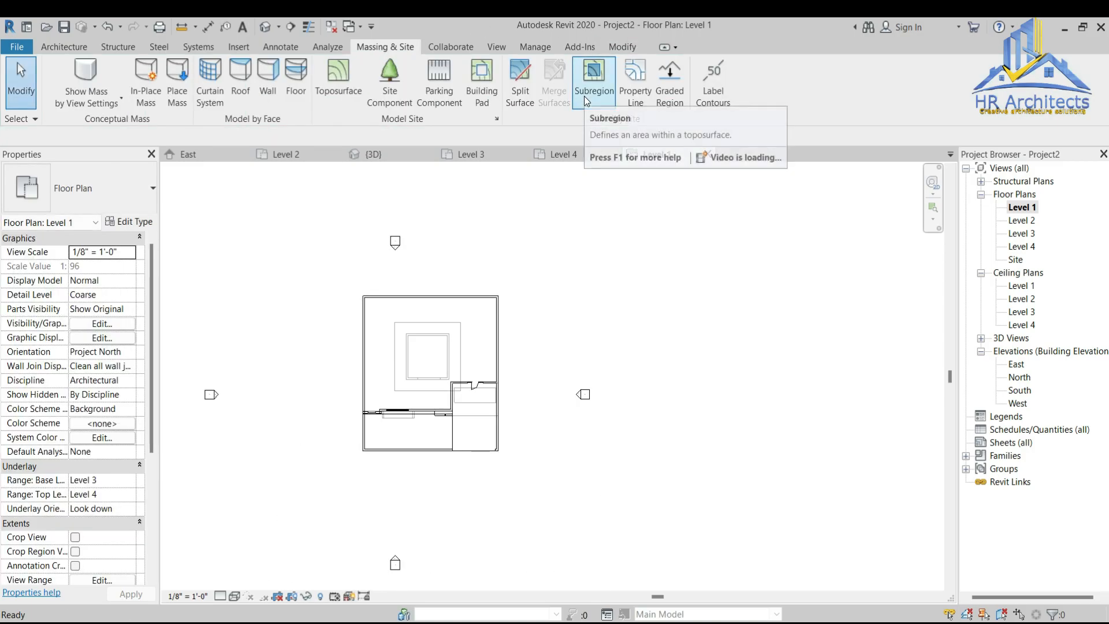
click(396, 155)
scroll(820, 272, down, 5)
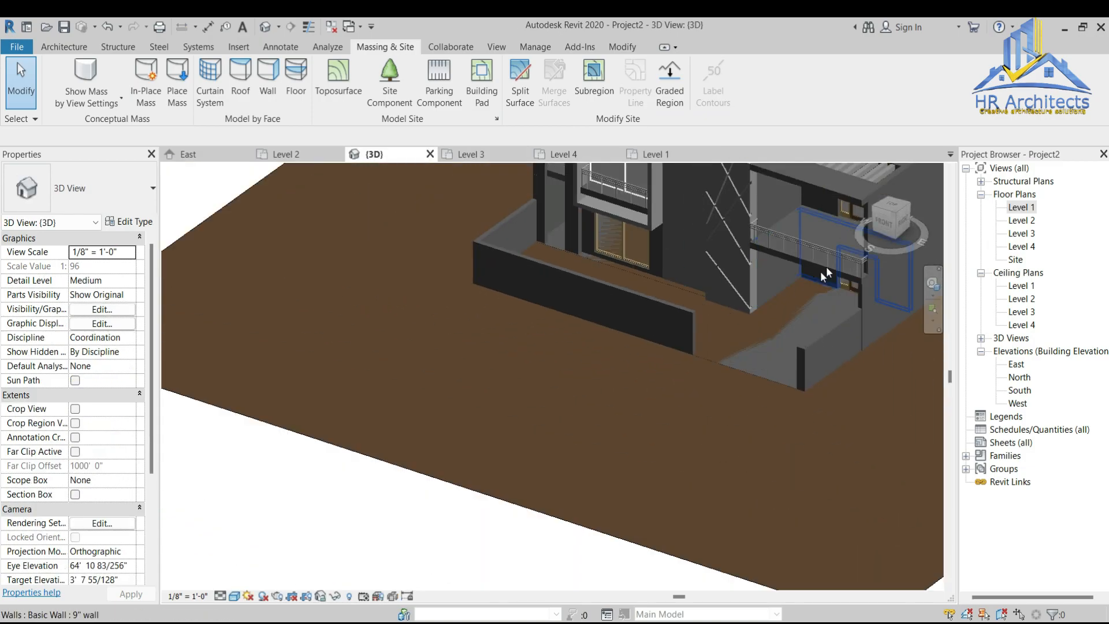
scroll(630, 343, up, 6)
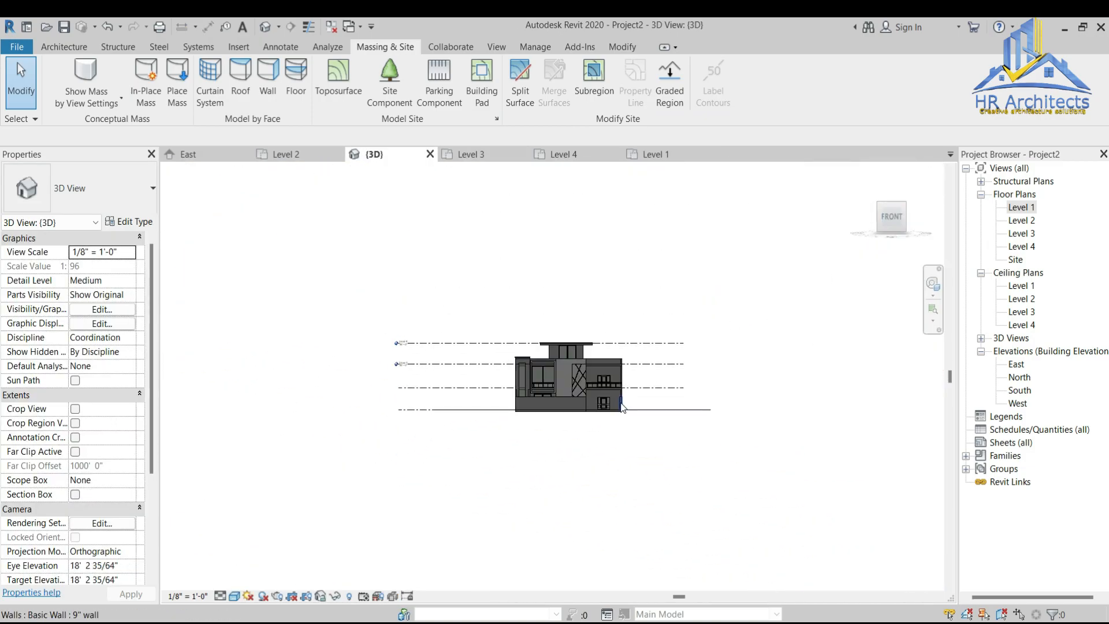
Step: Inspect the toposurface's level against the floor slab edge from the front, and the driveway from an angled 3D view
click(683, 417)
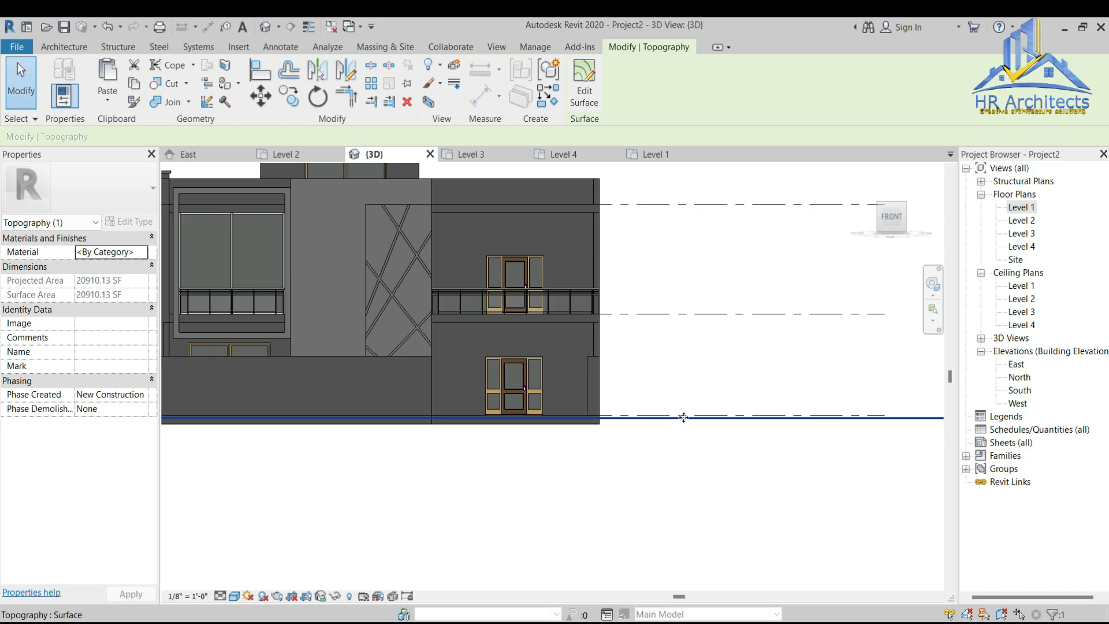
scroll(553, 458, up, 5)
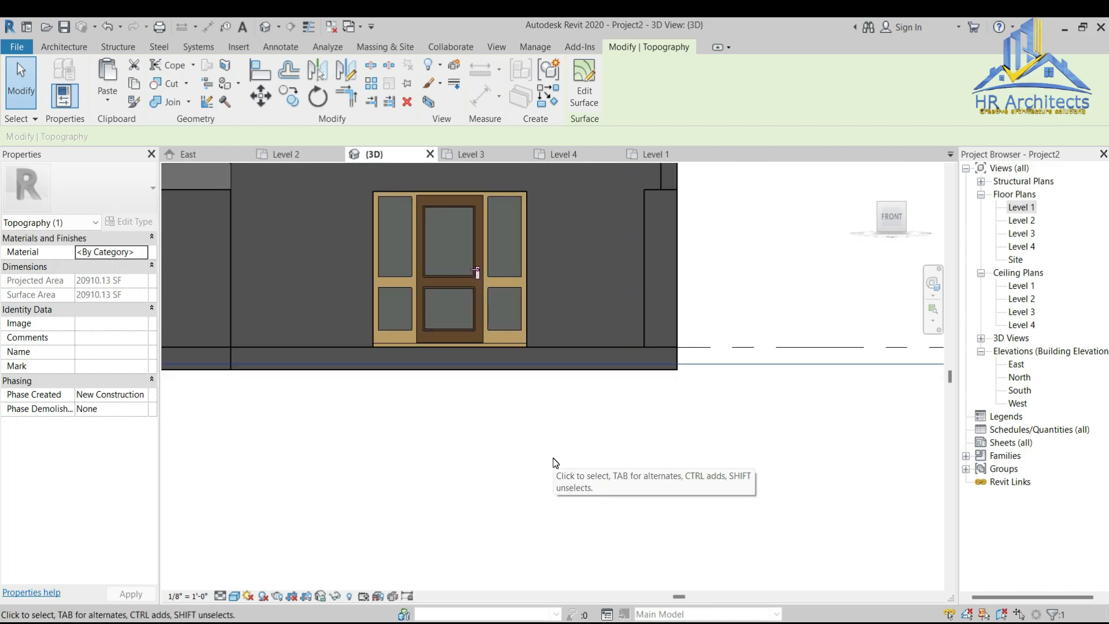
click(553, 458)
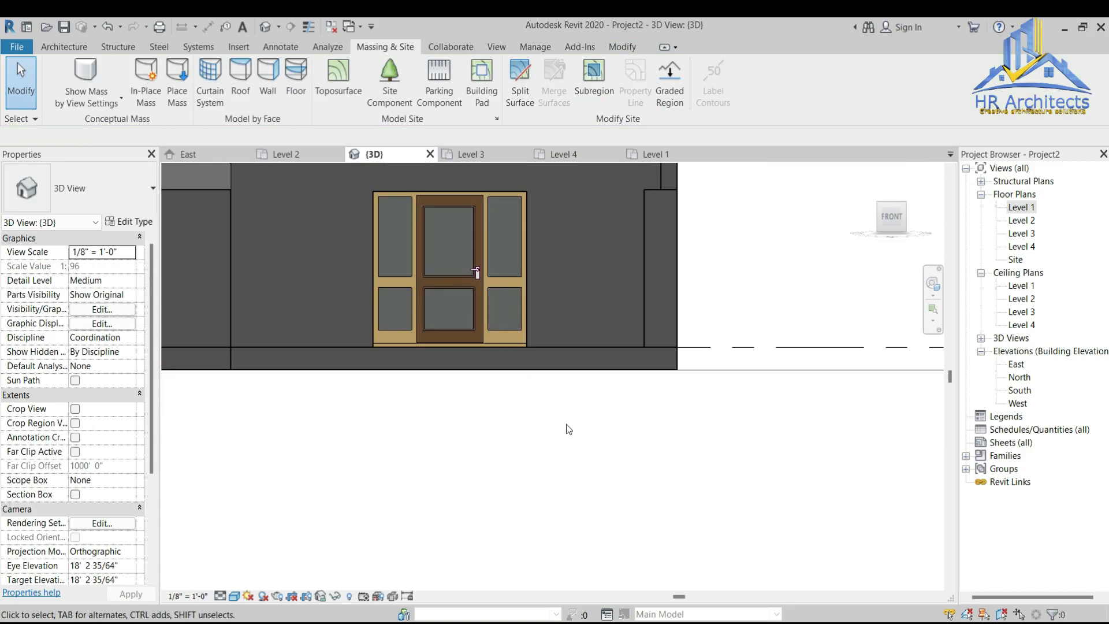
scroll(654, 408, down, 4)
drag(878, 216, 636, 467)
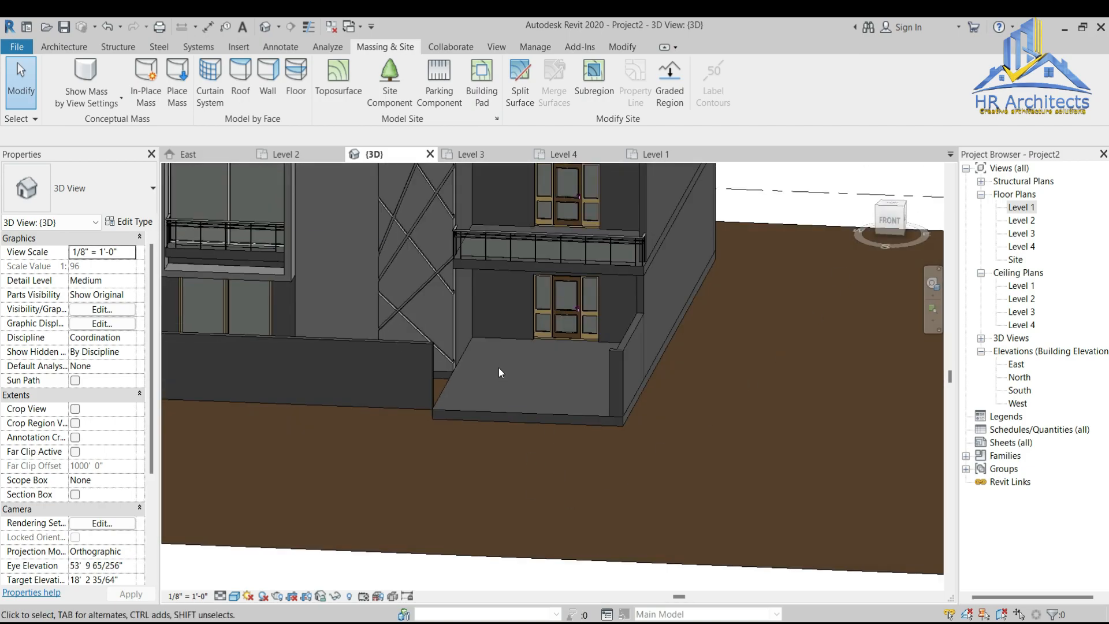
Step: Edit the ground floor's boundary in the Level 1 plan and delete the two inner edges around the front yard
click(650, 155)
scroll(463, 457, up, 5)
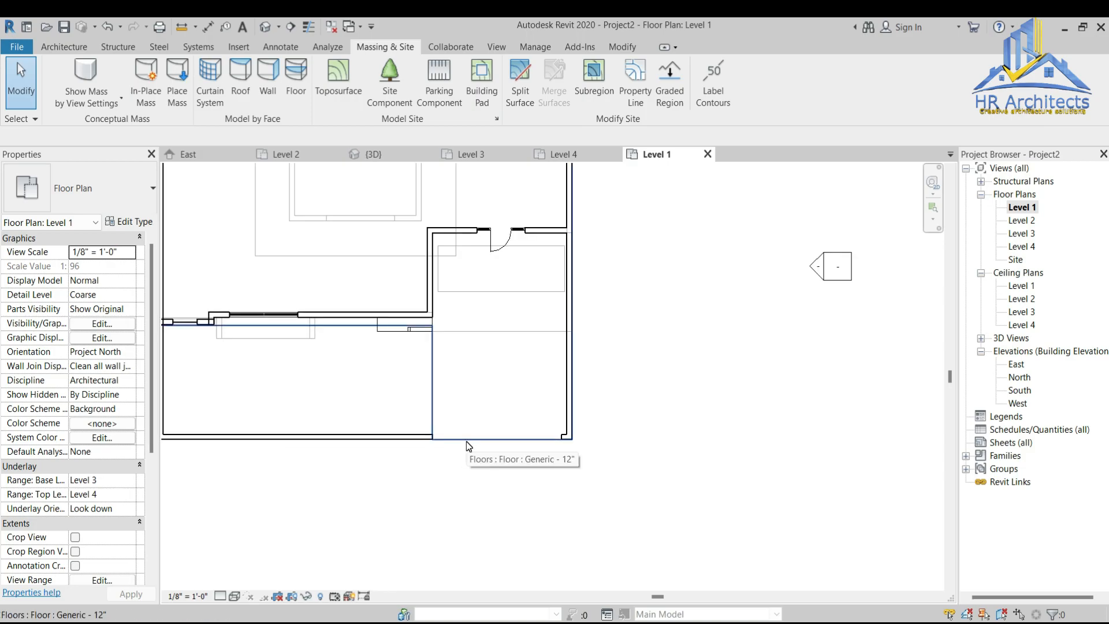
scroll(614, 373, down, 2)
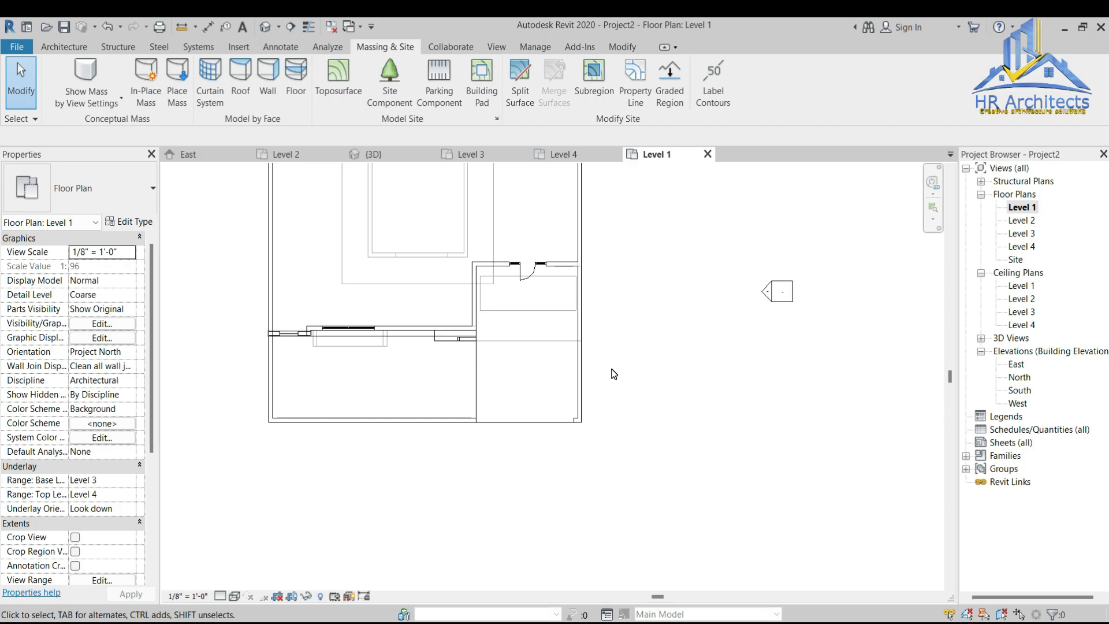
scroll(405, 373, up, 2)
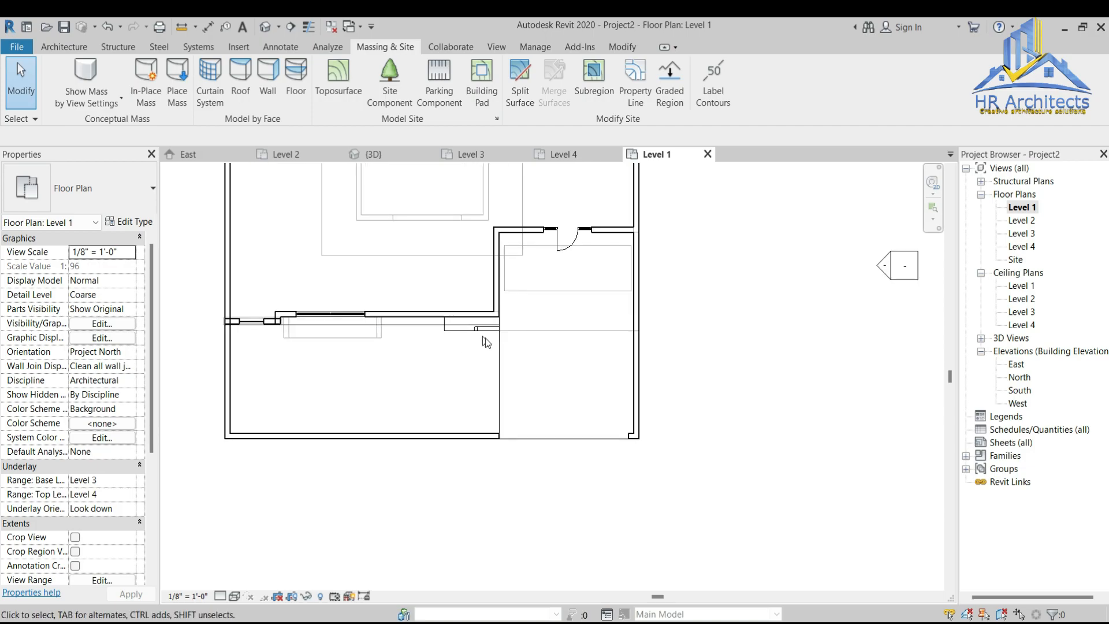
double_click(500, 362)
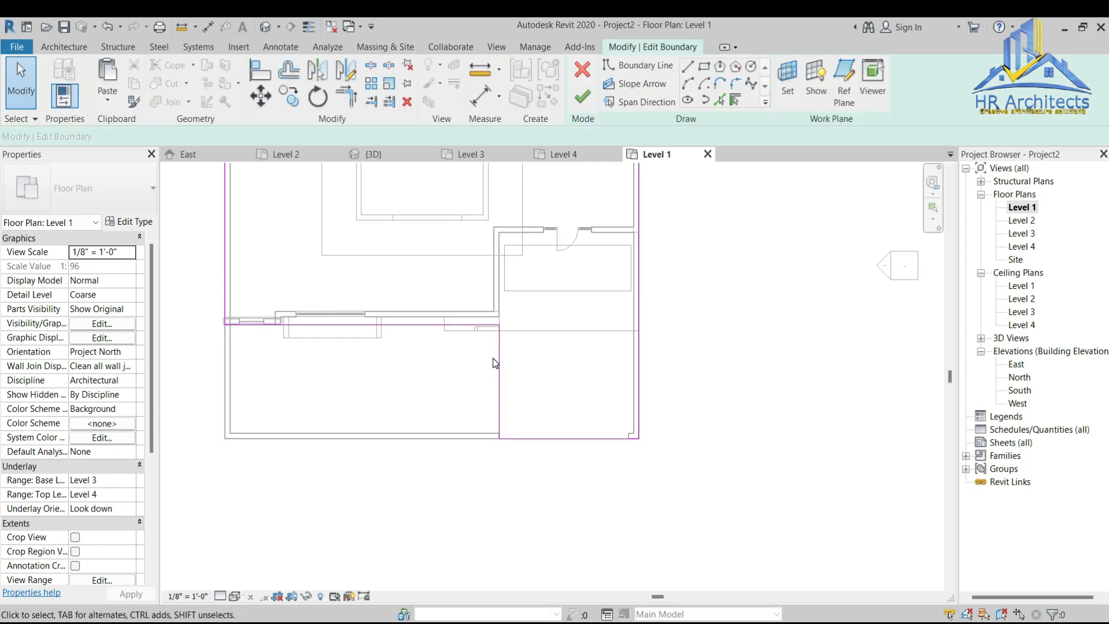
scroll(316, 345, up, 2)
key(Delete)
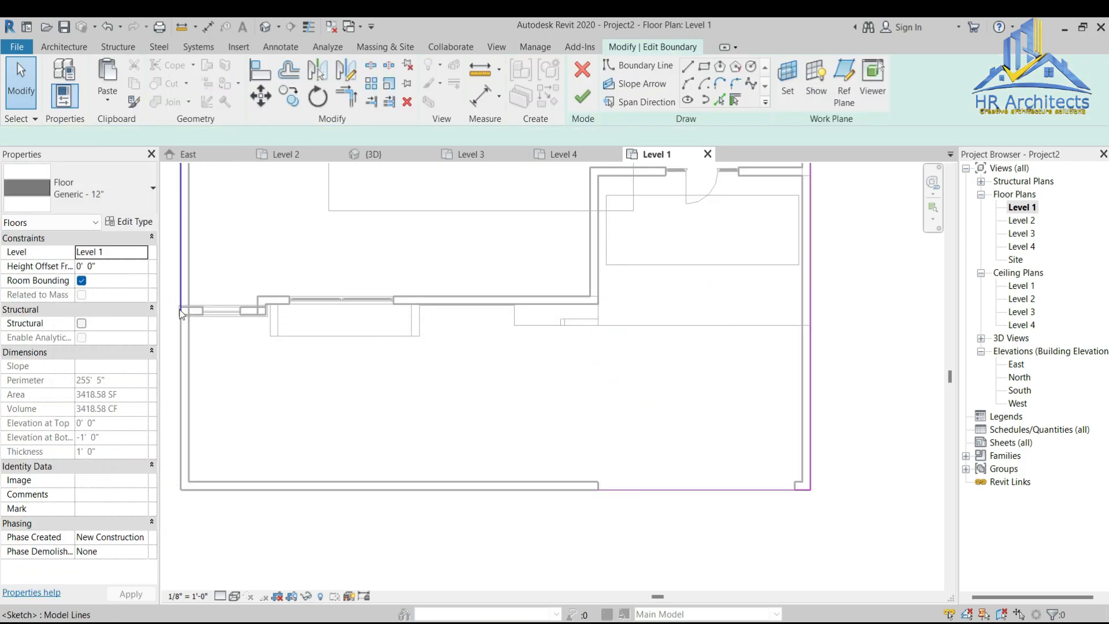
Step: Extend the floor sketch's left edge to the front boundary wall's outer corner and trim it with the front edge into a closed outline
click(180, 305)
drag(181, 312, 180, 490)
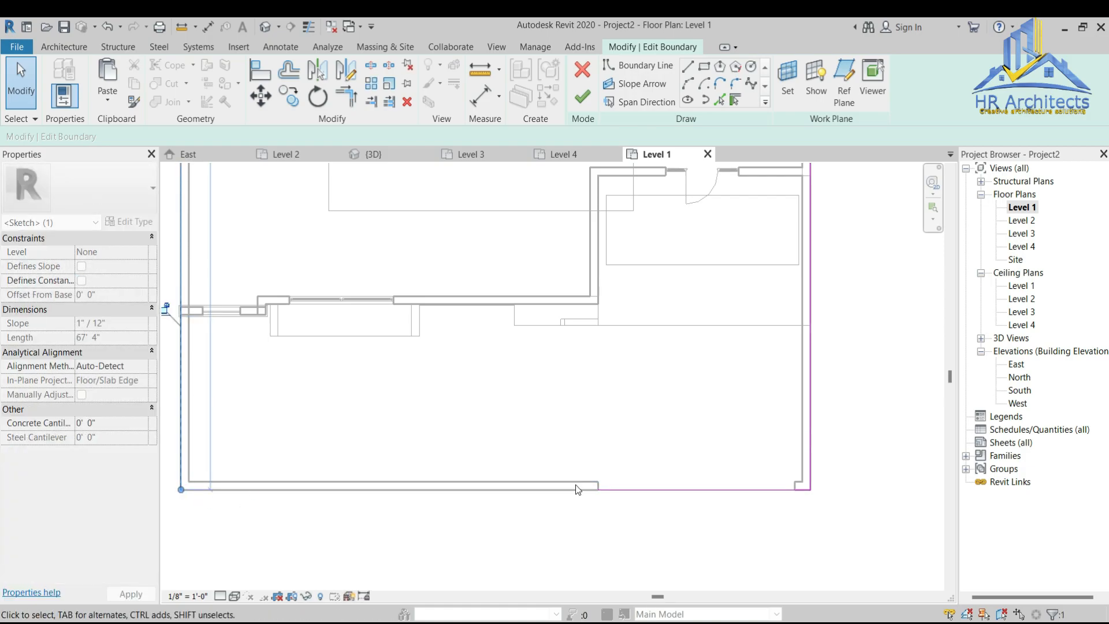
click(601, 574)
key(t)
key(r)
click(629, 491)
click(181, 462)
Step: Sketch a rectangular opening about 39' 3" by 15' 5" in the floor inside the front boundary wall and finish the boundary
click(704, 66)
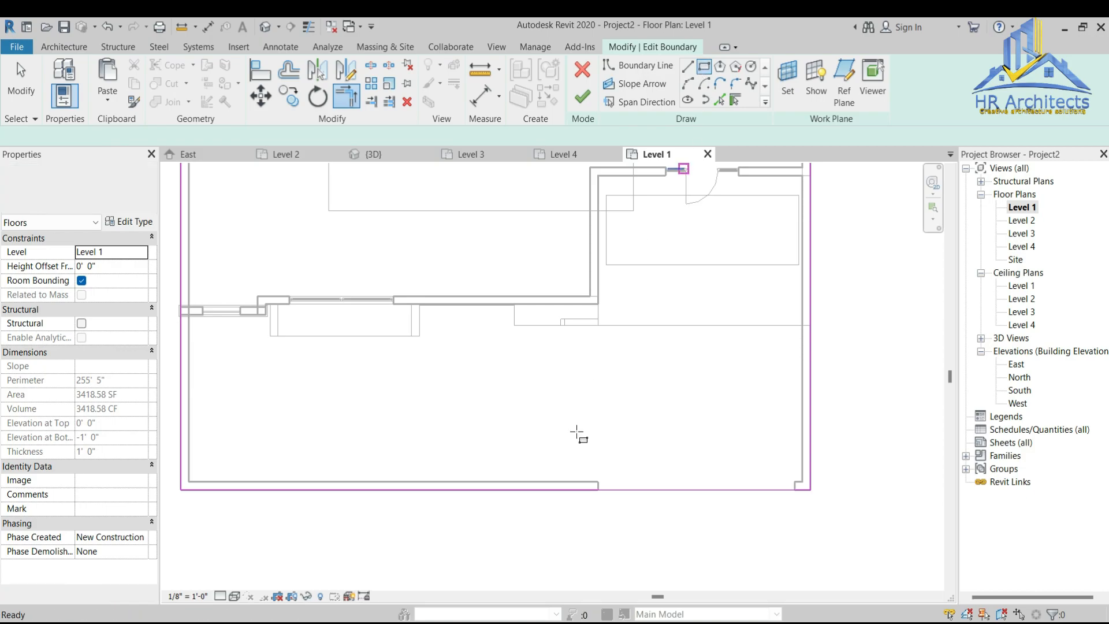
click(599, 491)
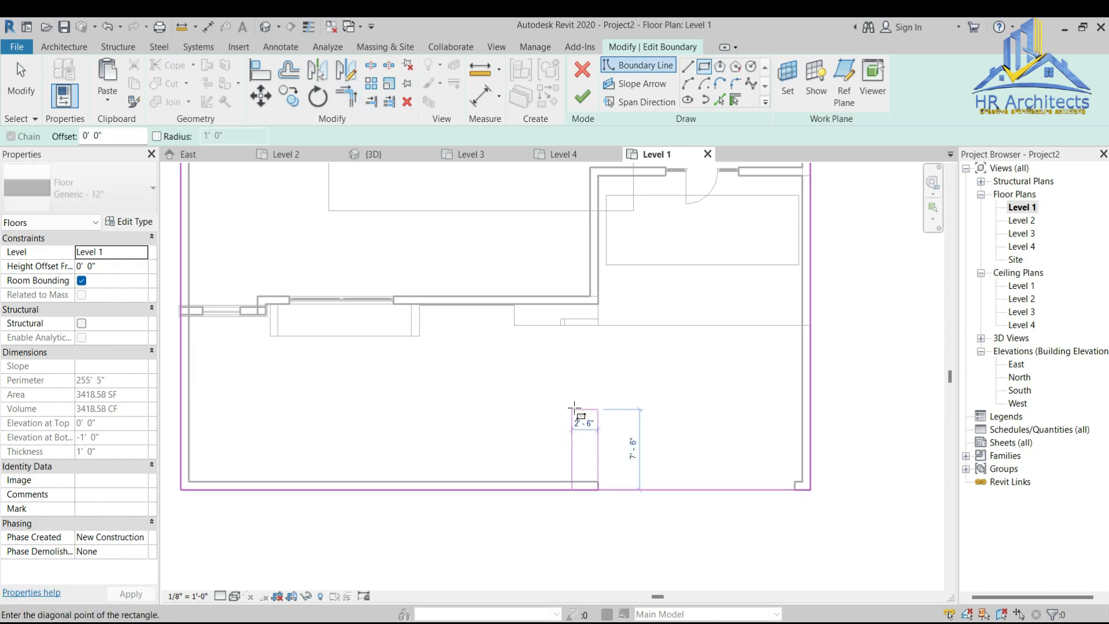
click(599, 481)
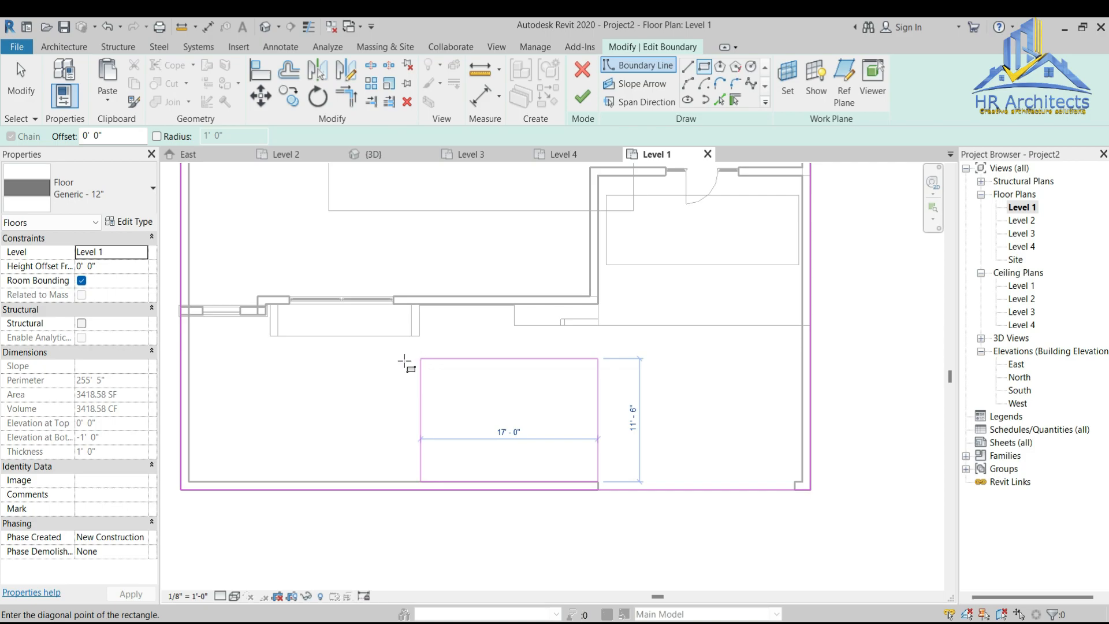
click(185, 315)
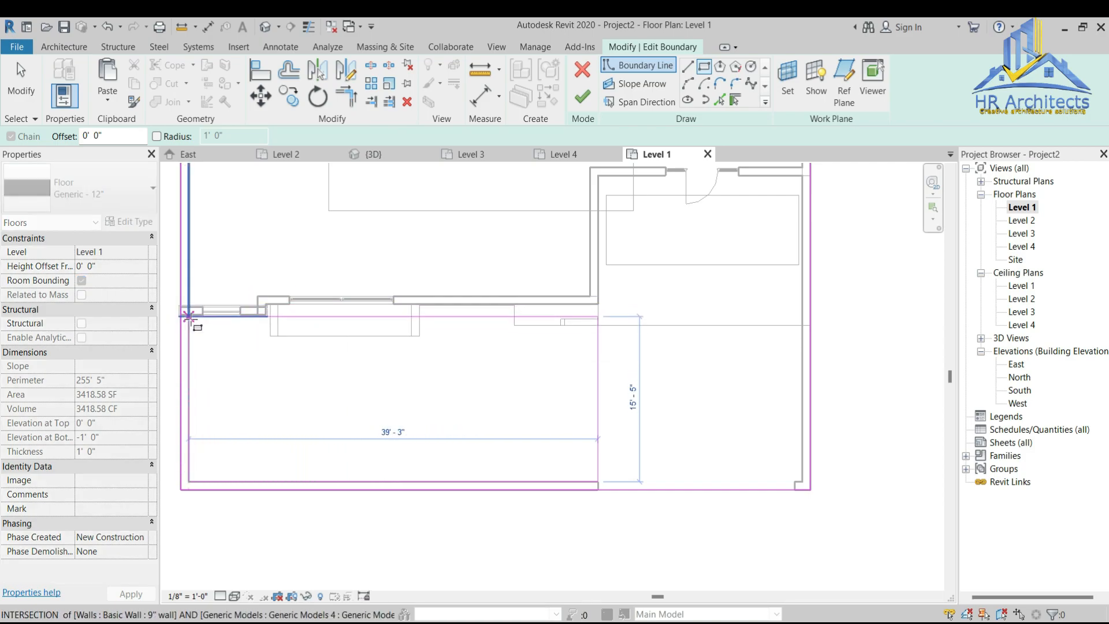
click(583, 106)
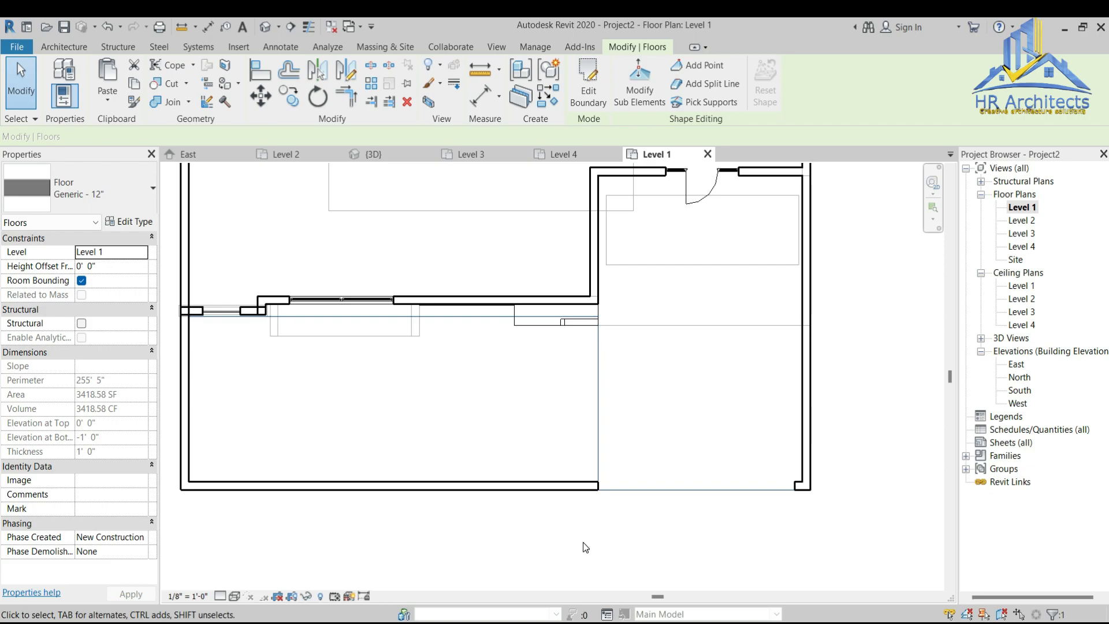
Step: Examine the revised floor in 3D and compare the house front with the reference image, including the fins above the upper window
click(411, 182)
click(383, 154)
scroll(516, 430, down, 5)
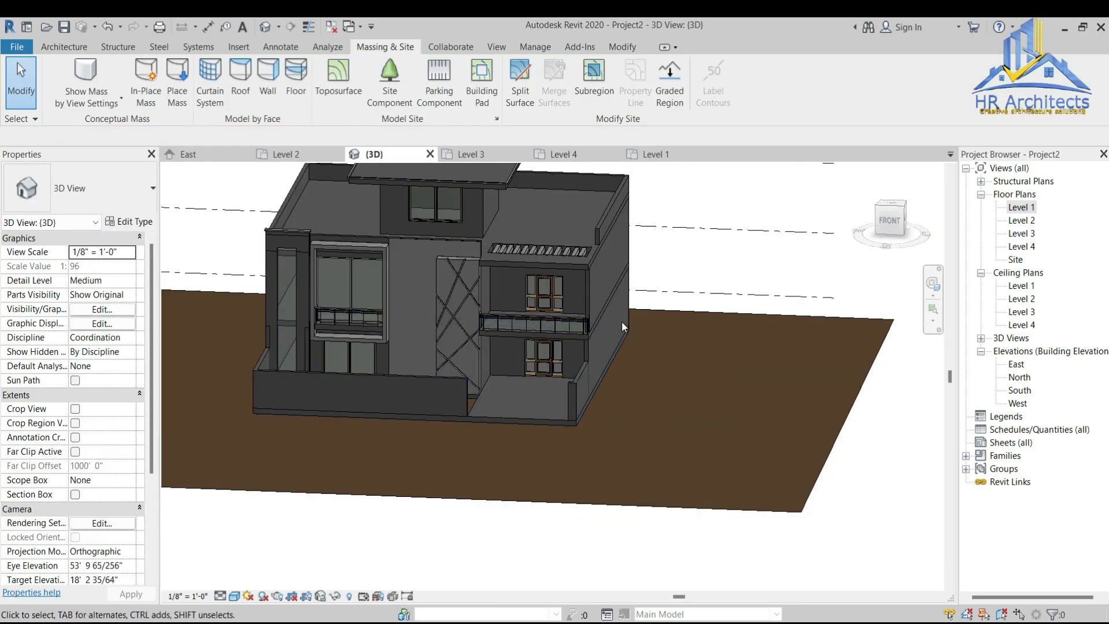
scroll(227, 349, up, 3)
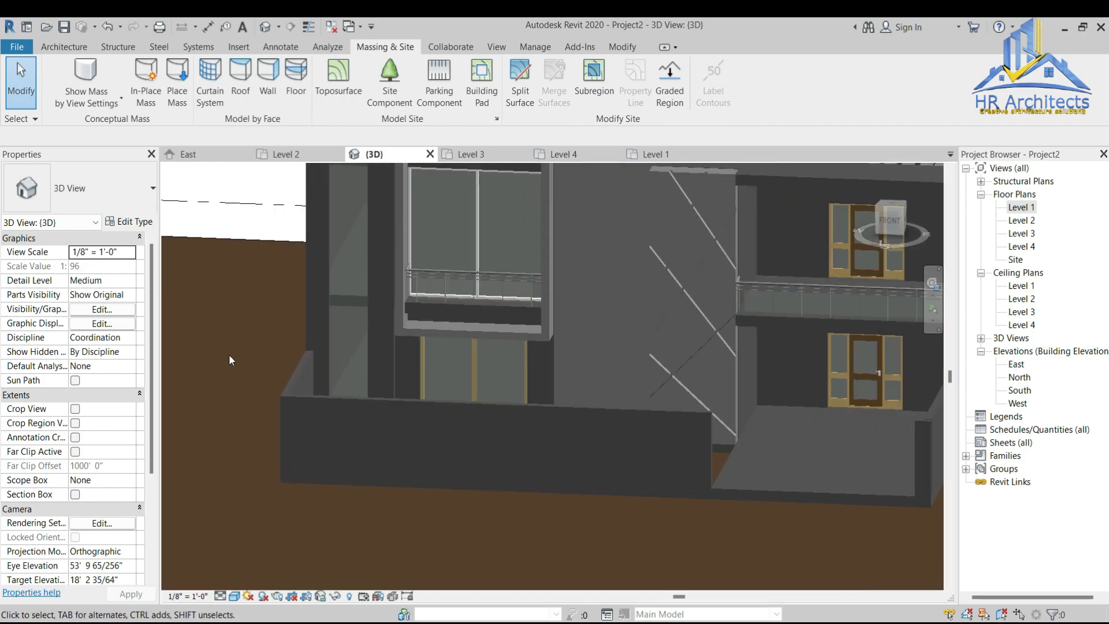
scroll(539, 479, down, 4)
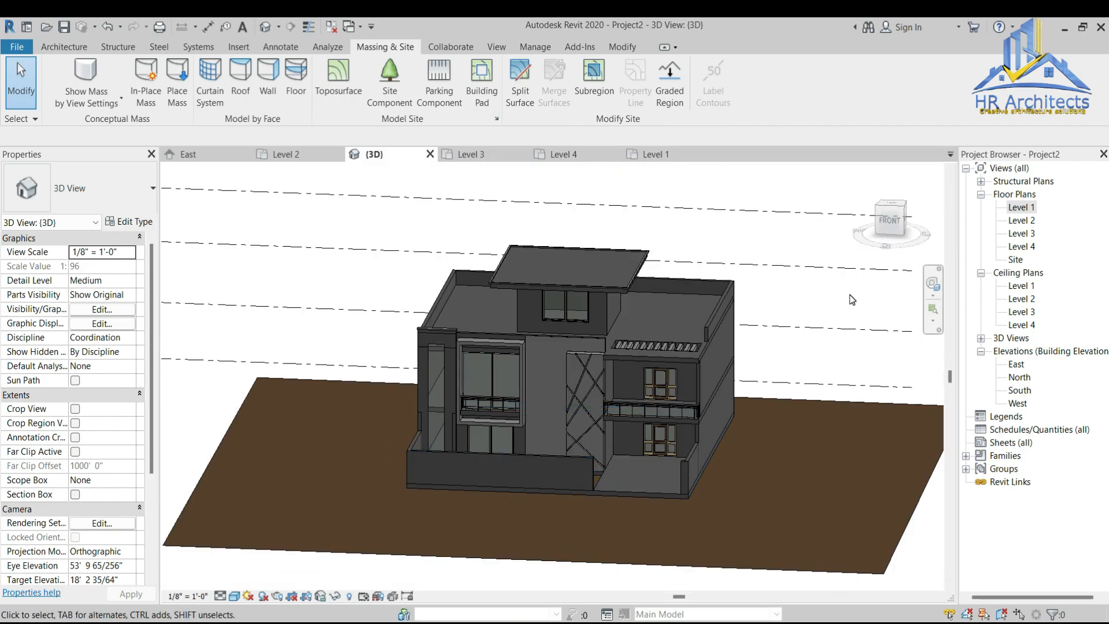
click(890, 220)
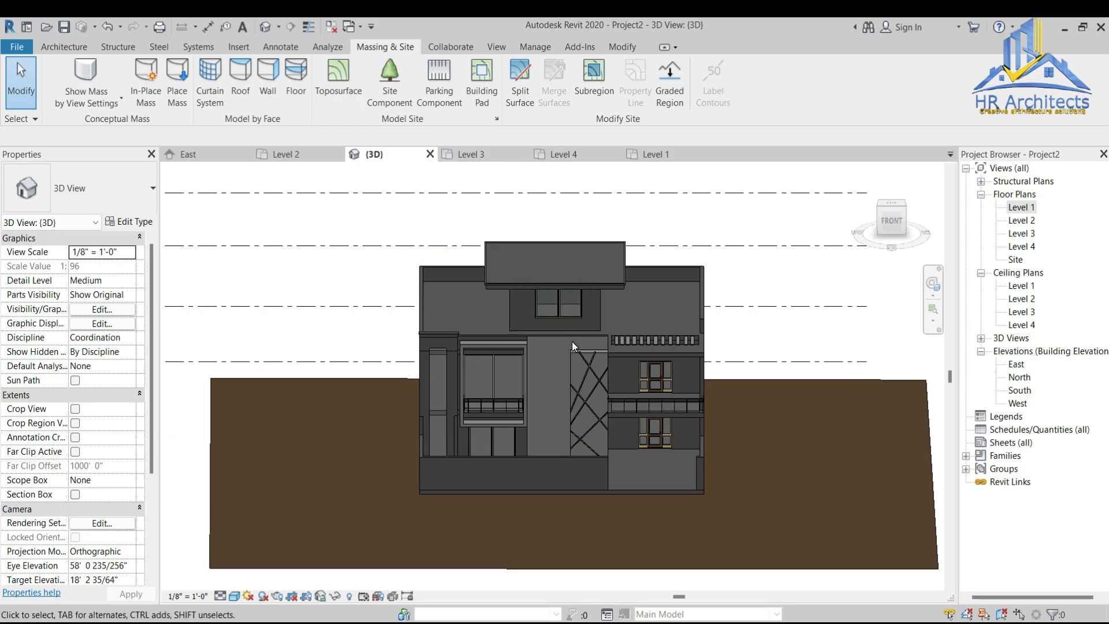
click(902, 203)
drag(894, 227, 895, 214)
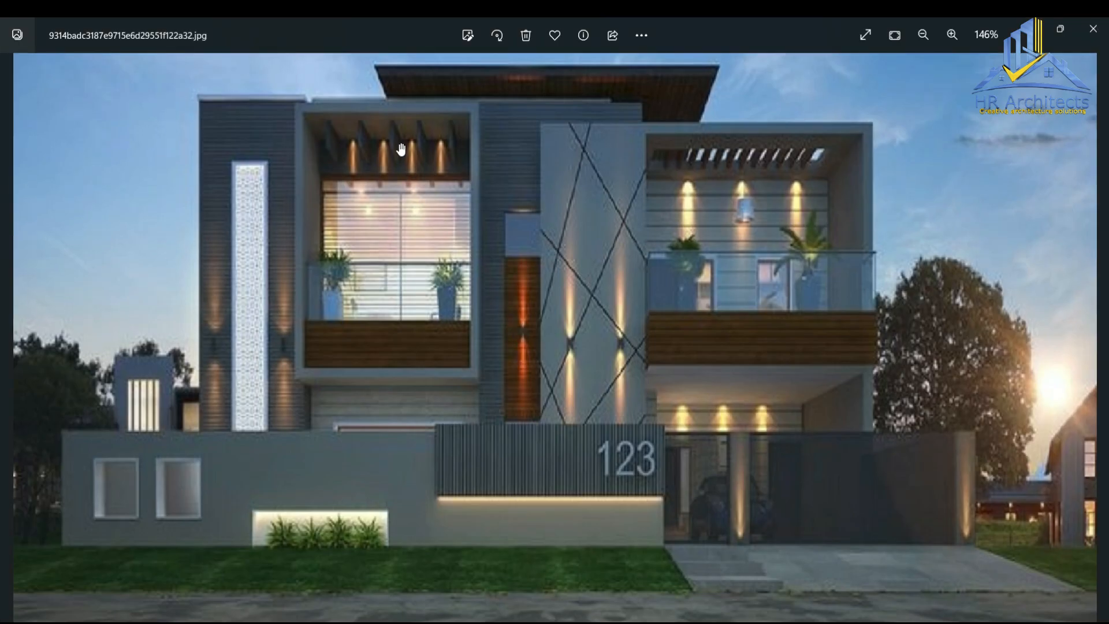
scroll(432, 137, up, 3)
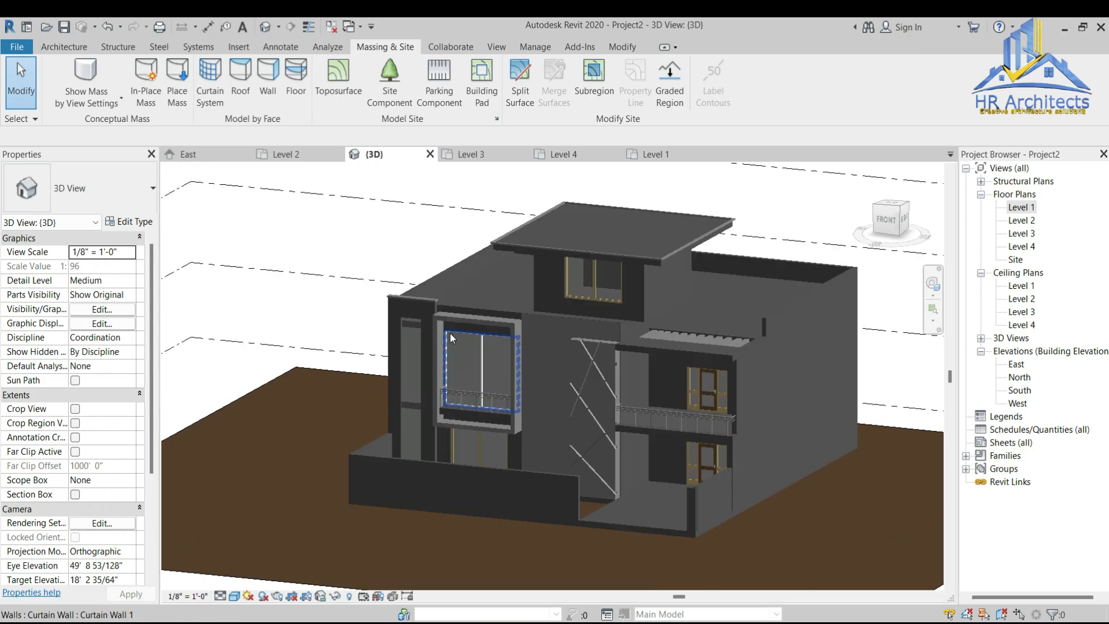
scroll(449, 333, up, 3)
Step: Start an in-place component in the Generic Models category with the default name, working from the front 3D view at the upper window
click(882, 221)
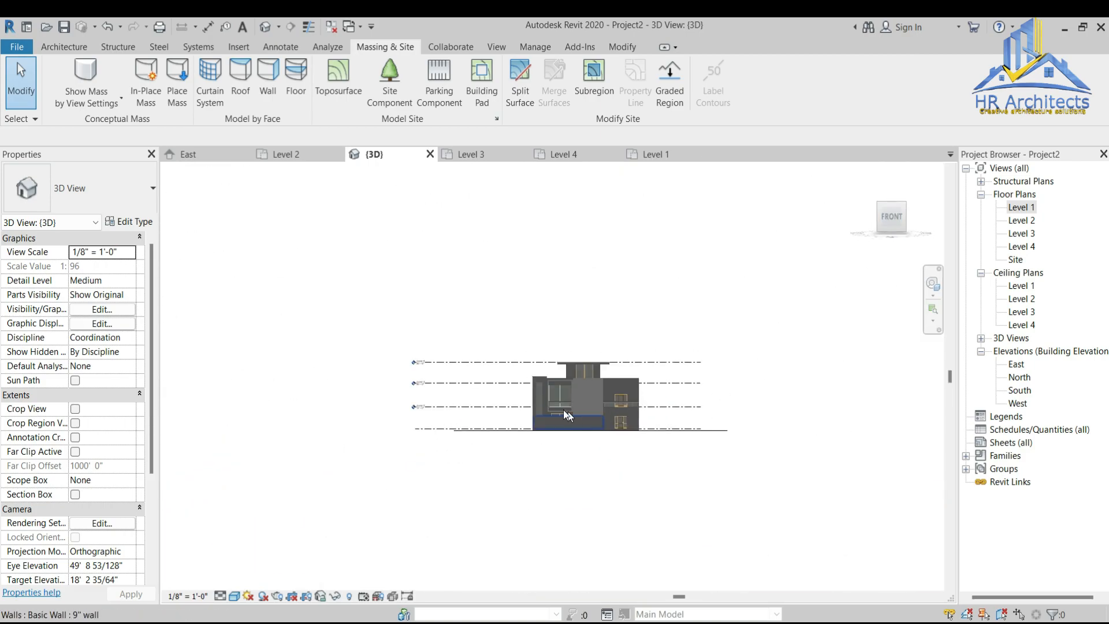
scroll(537, 373, up, 5)
scroll(671, 308, up, 3)
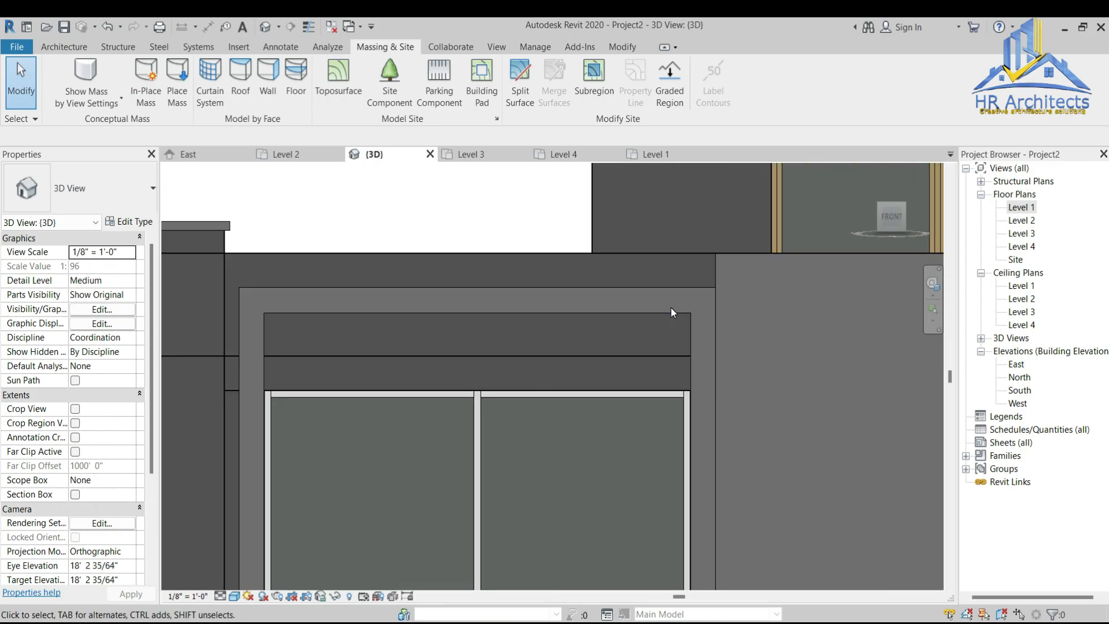
scroll(671, 308, up, 2)
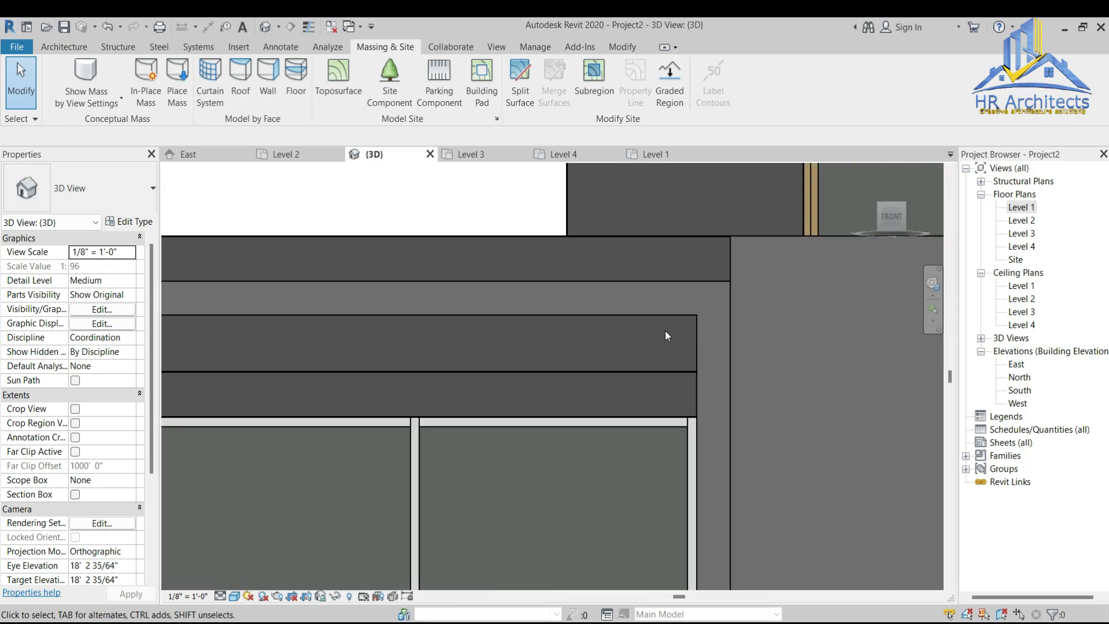
click(64, 47)
click(170, 99)
click(185, 151)
click(483, 272)
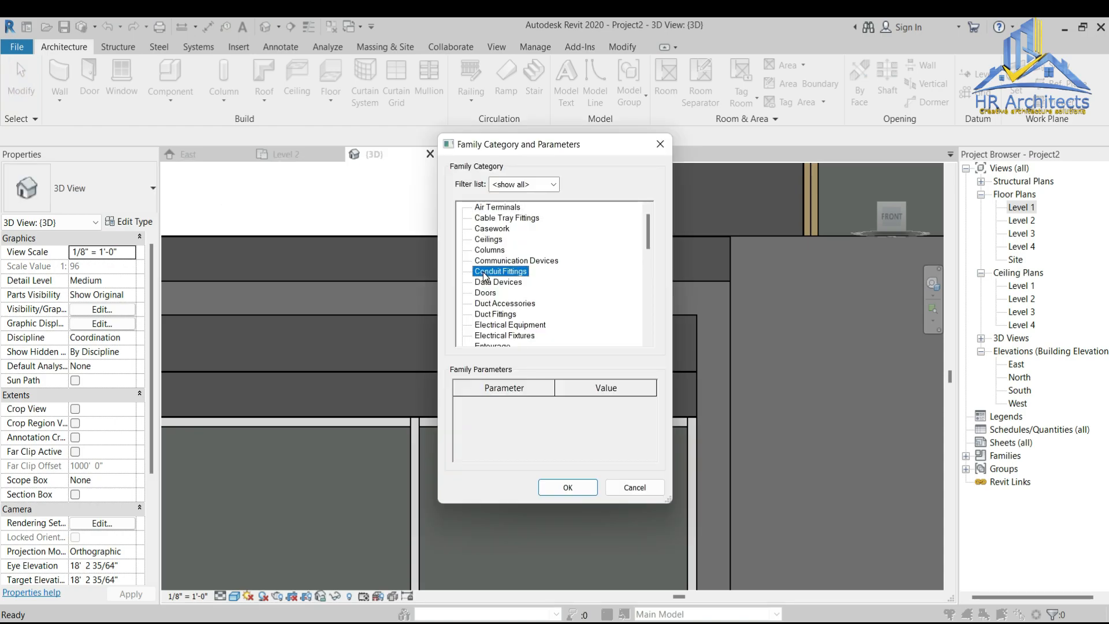
key(g)
click(568, 487)
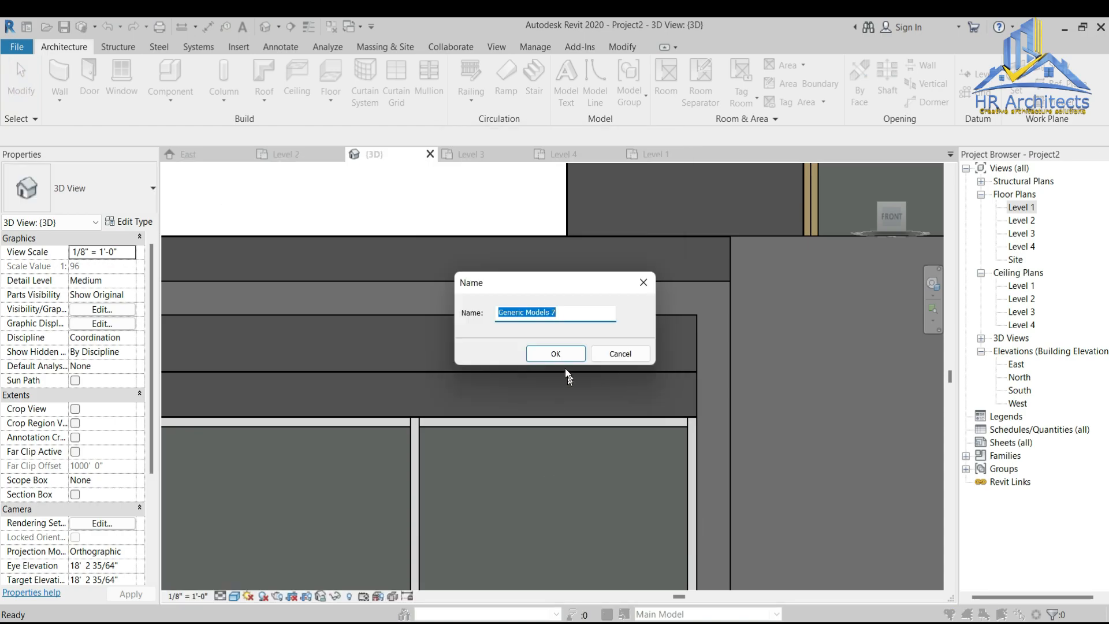
click(555, 353)
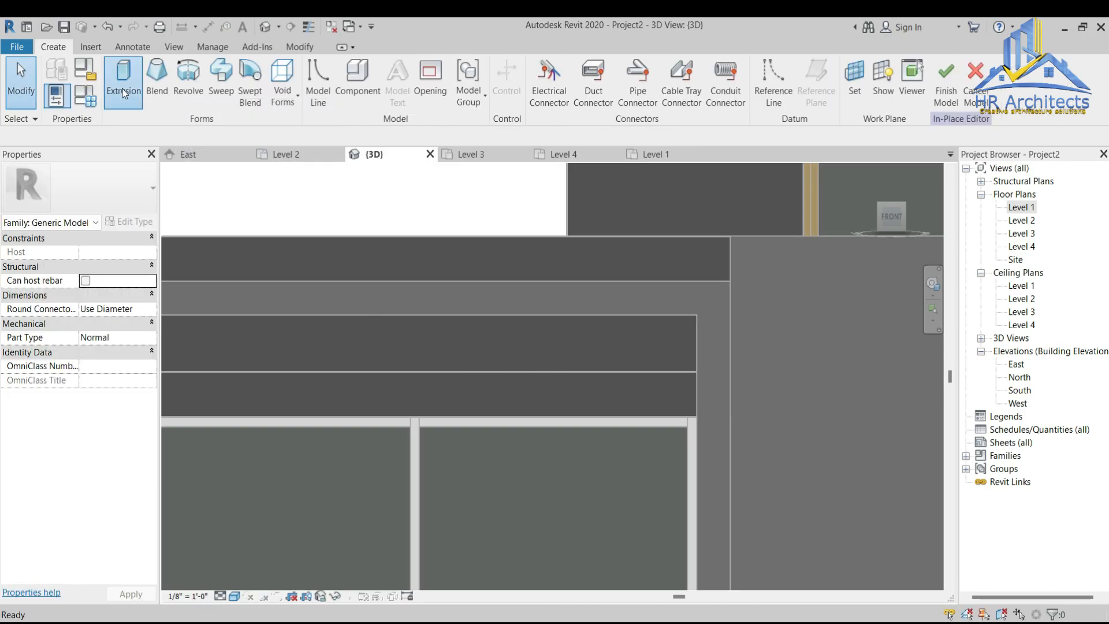
Step: Start an extrusion on the 9" wall face above the upper window and sketch a rectangle about 3 3/4" wide and 1' 3" high near the recess's right end
click(122, 88)
click(626, 81)
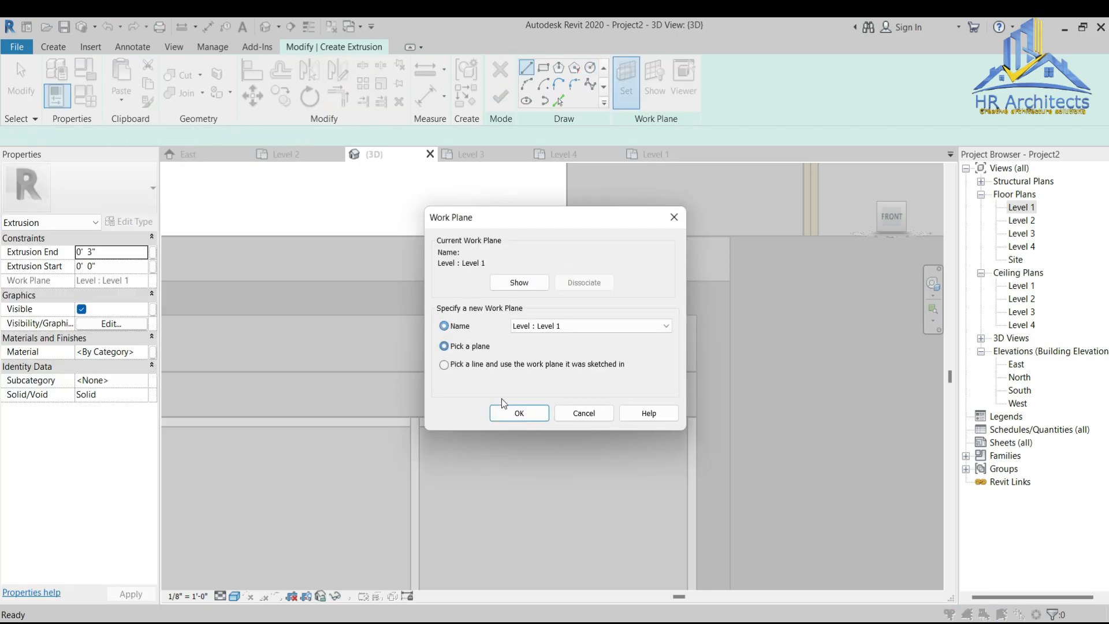
click(519, 412)
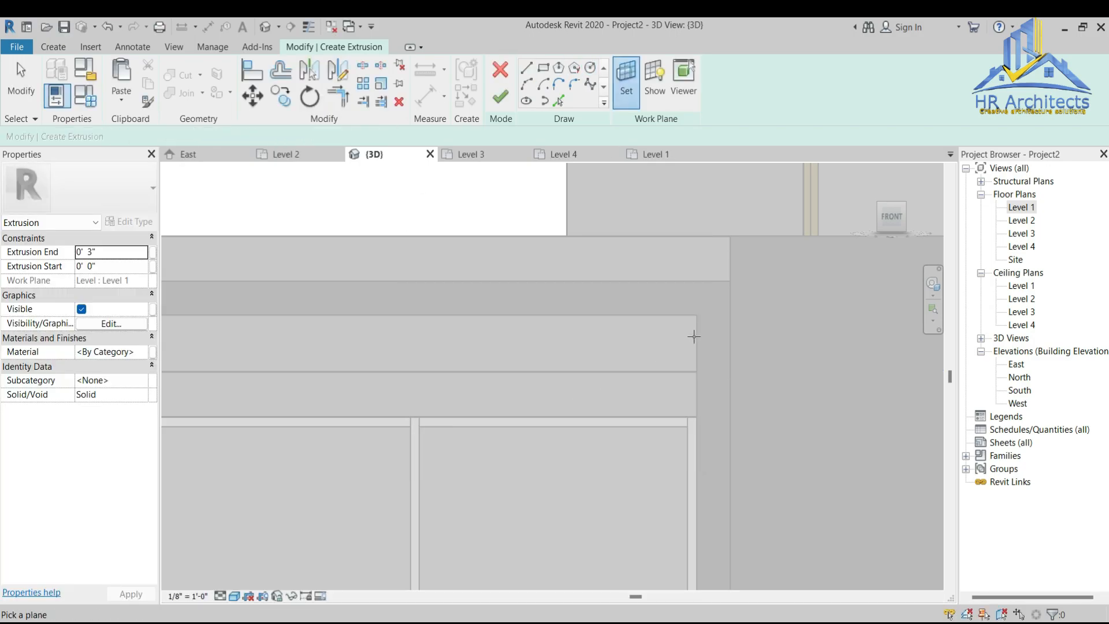
click(674, 373)
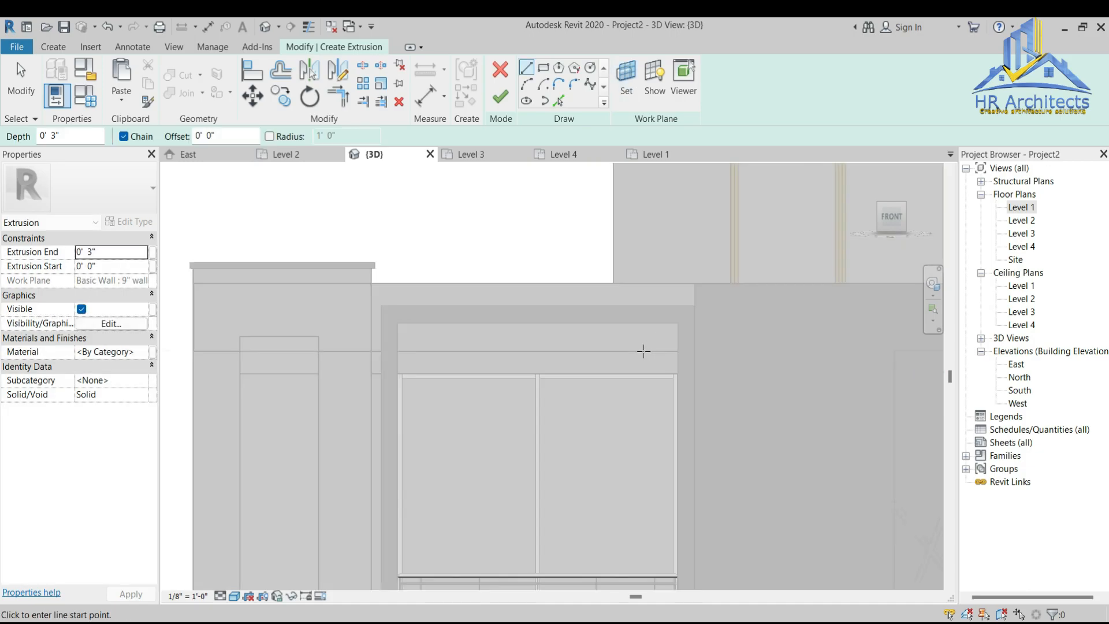
scroll(649, 348, up, 2)
click(547, 73)
click(669, 312)
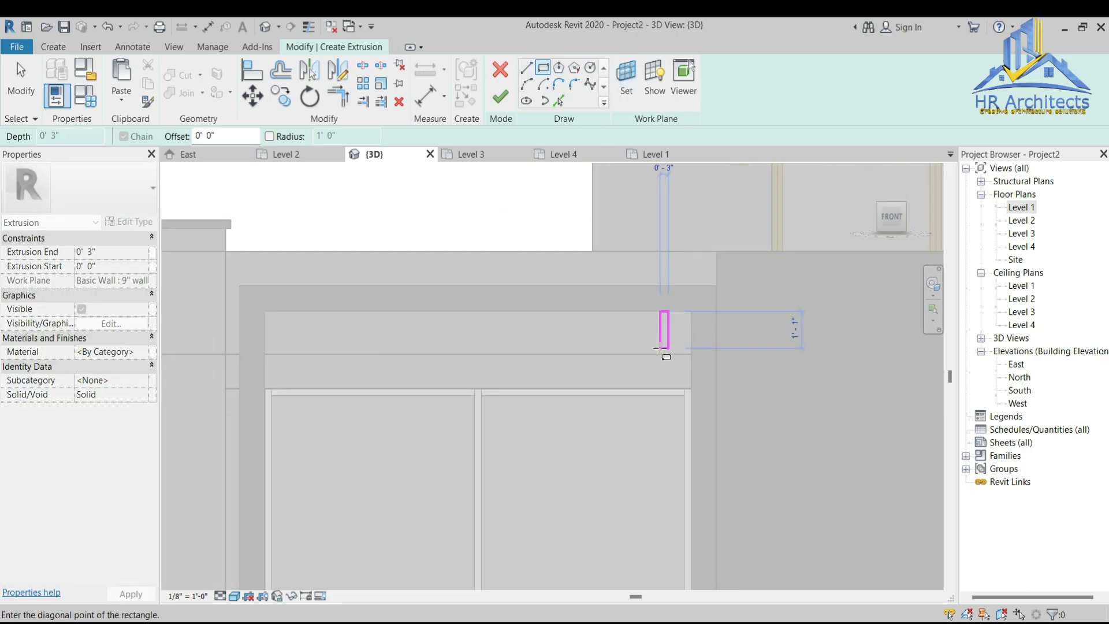
click(658, 354)
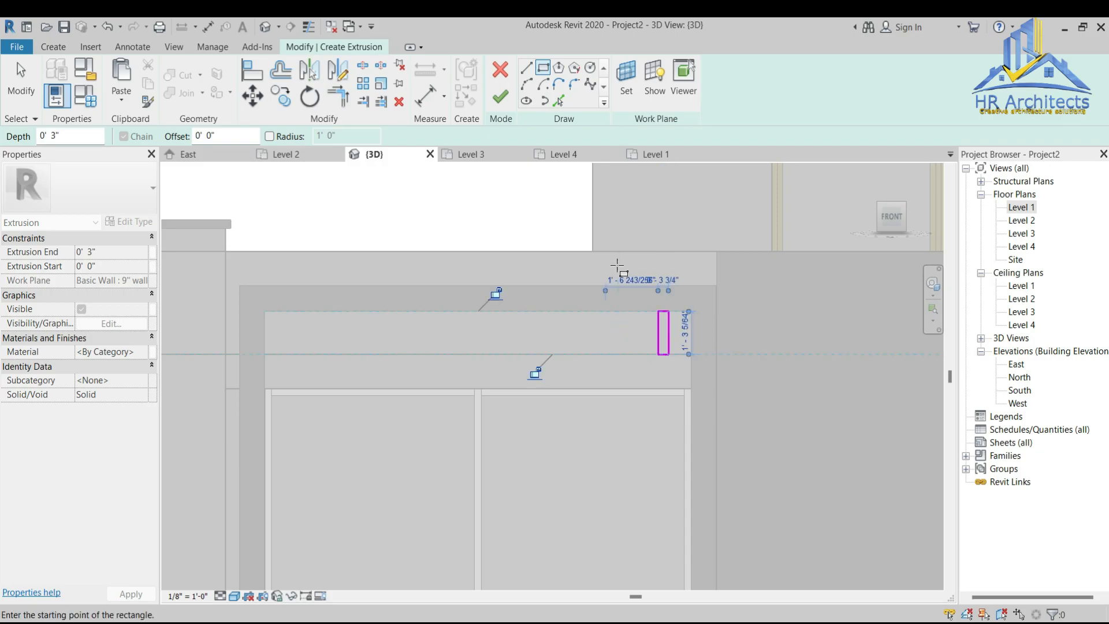
Step: Copy the fin rectangle six times leftward at roughly even spacing to form a row of seven across the recess above the upper window
key(Escape)
key(Escape)
drag(643, 374, 643, 375)
click(281, 96)
click(664, 355)
click(624, 355)
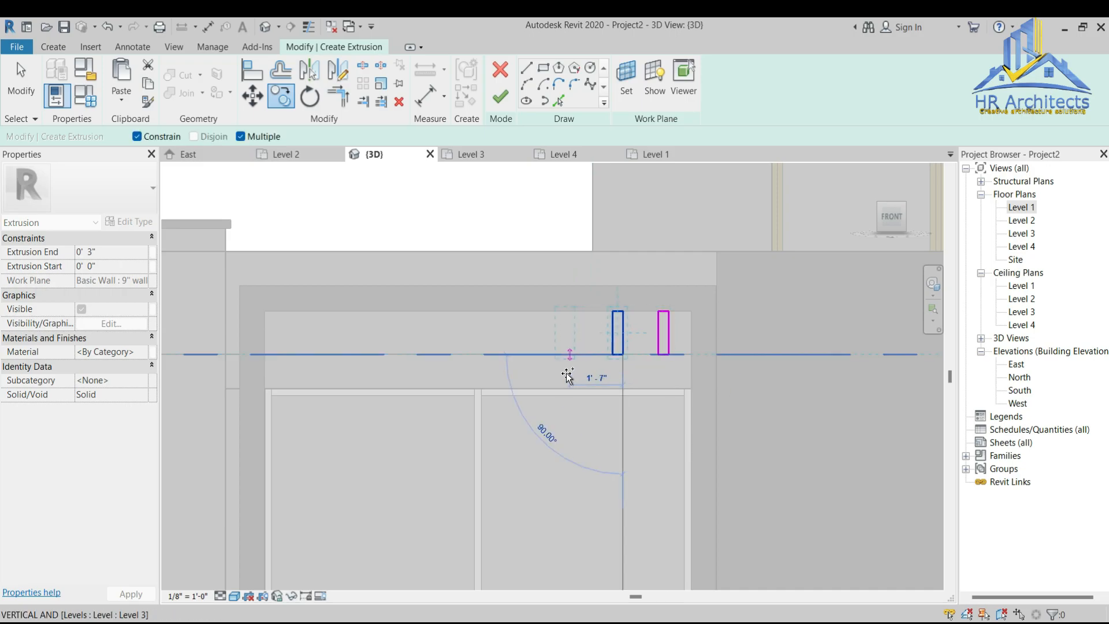
click(568, 373)
click(510, 368)
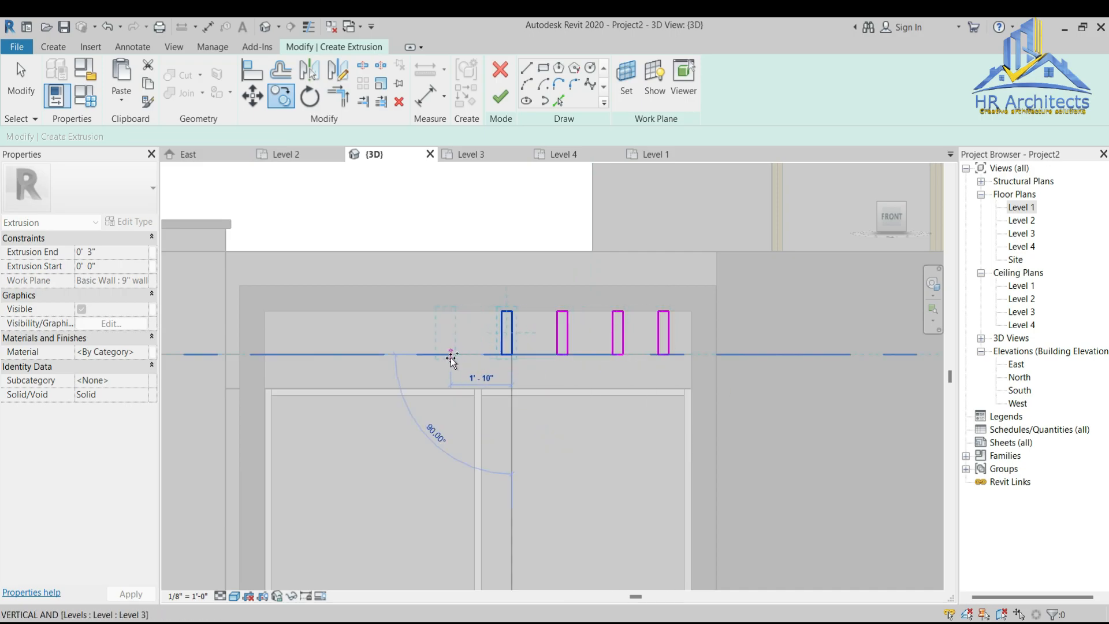
click(456, 357)
click(400, 355)
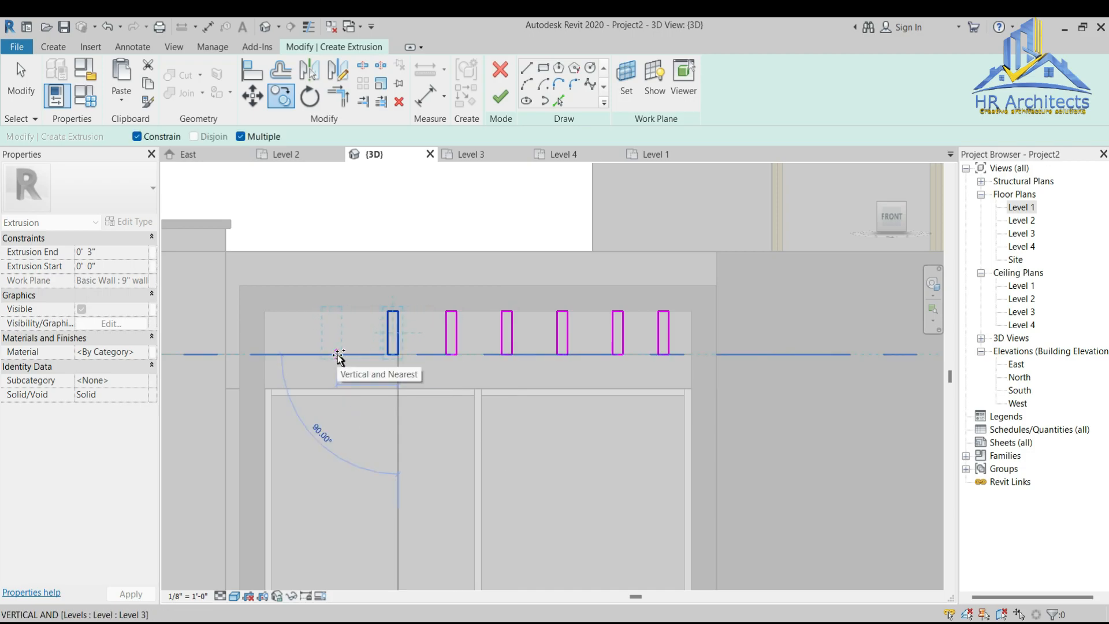
click(337, 356)
key(Escape)
Step: Shift the whole row of fin rectangles slightly left to centre it in the recess, and finish the extrusion sketch
mouse_move(689, 295)
mouse_down()
mouse_move(574, 300)
mouse_move(474, 358)
mouse_move(278, 367)
mouse_up()
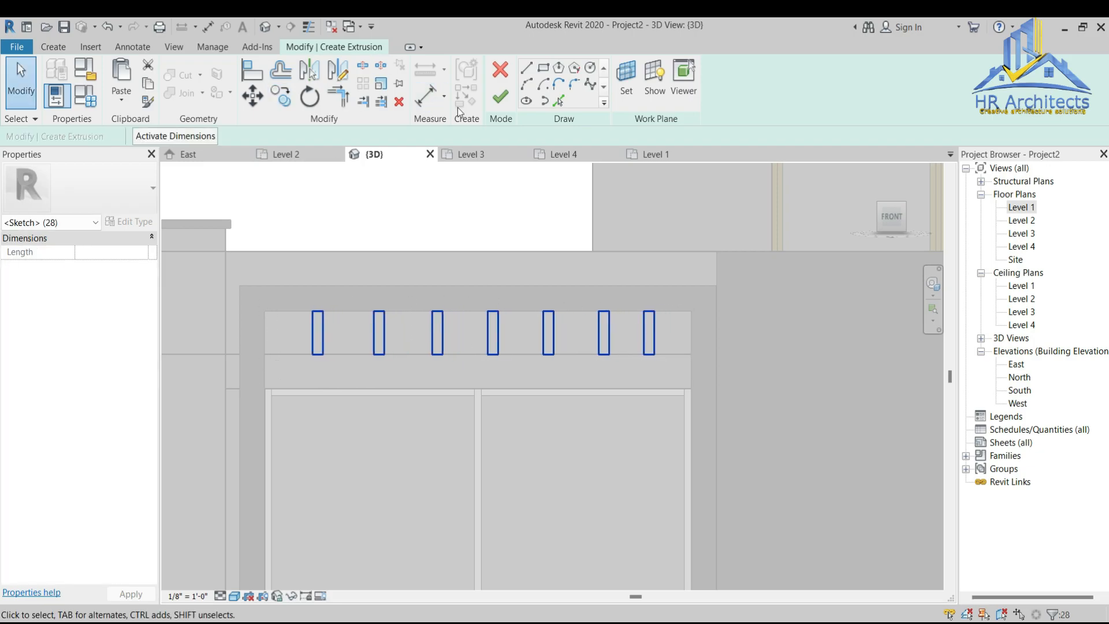
click(500, 97)
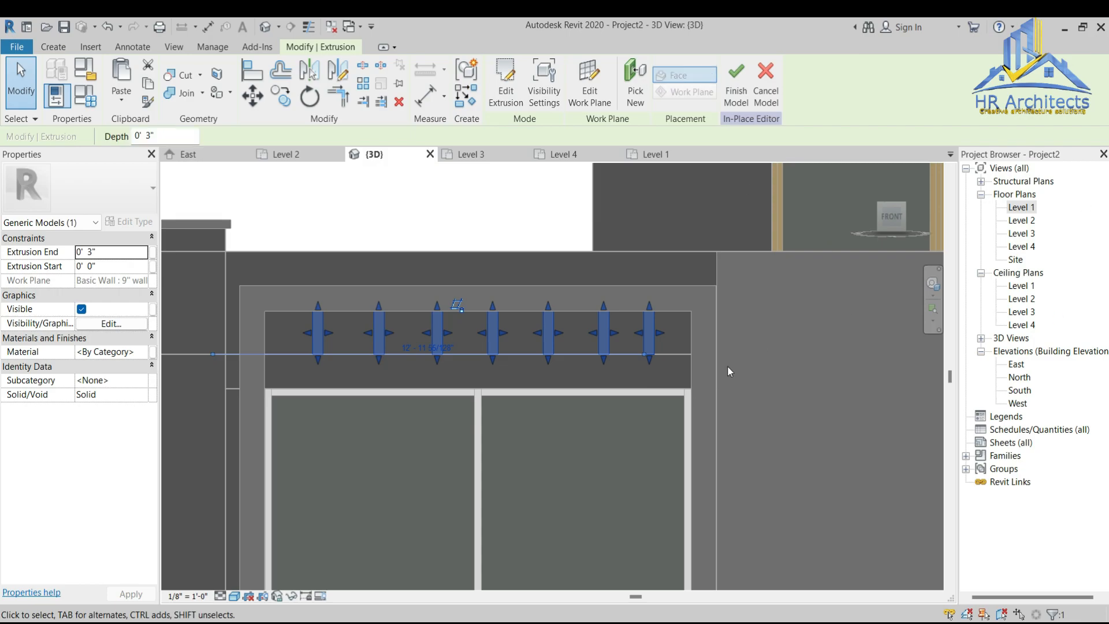
click(756, 361)
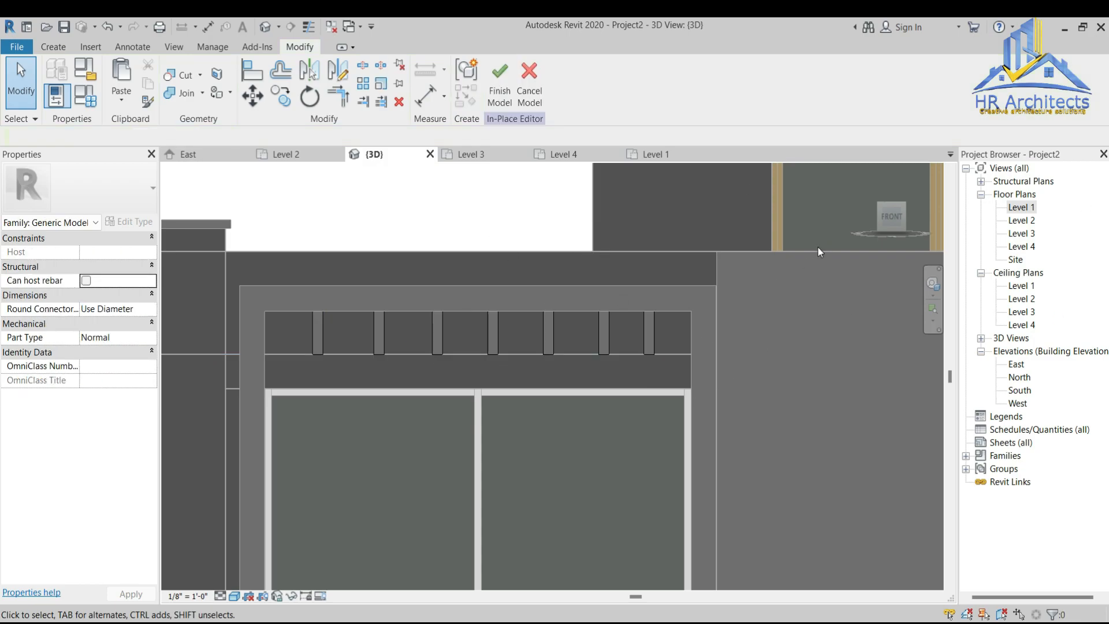
Step: Stretch the fin extrusion outward to the window frame's front face, an extrusion end of 3' 3 1/8"
mouse_move(887, 216)
mouse_down()
mouse_move(872, 187)
mouse_move(877, 212)
mouse_up()
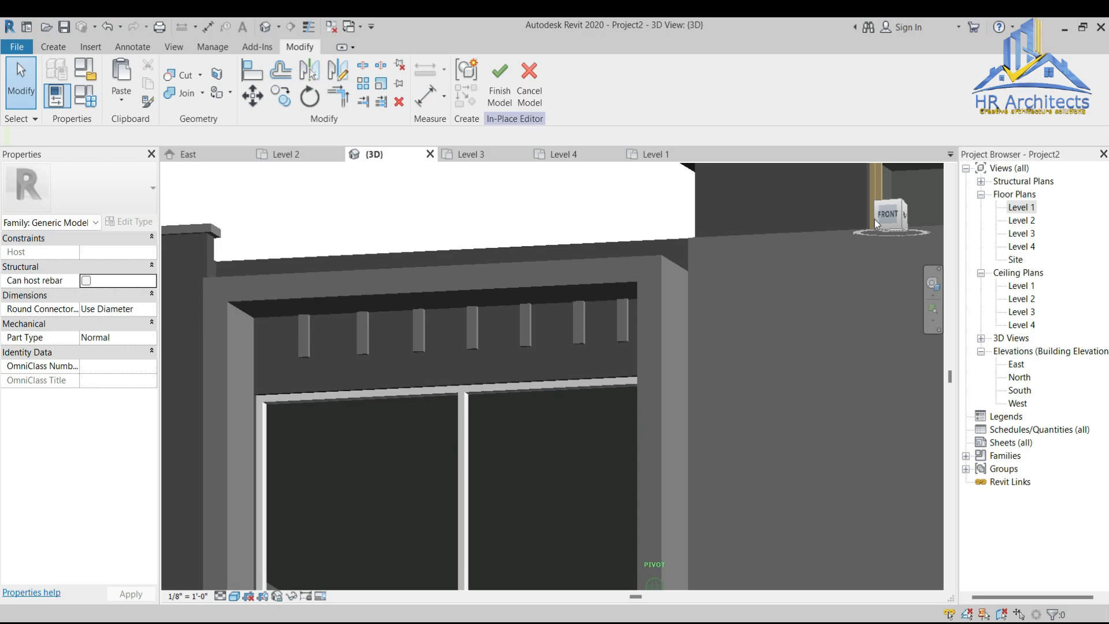
click(477, 334)
drag(459, 330, 439, 306)
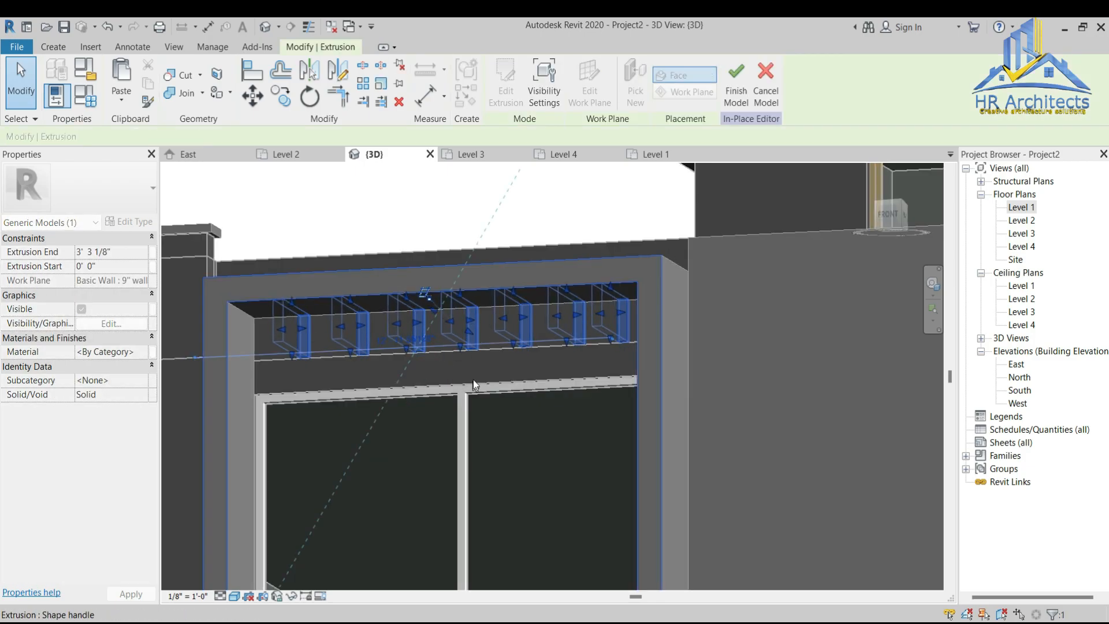
click(737, 338)
Step: Compare the fins with the reference image, pull their front faces slightly back inside the frame, and finish the in-place model
scroll(678, 330, down, 2)
drag(884, 220, 906, 227)
key(alt+Tab)
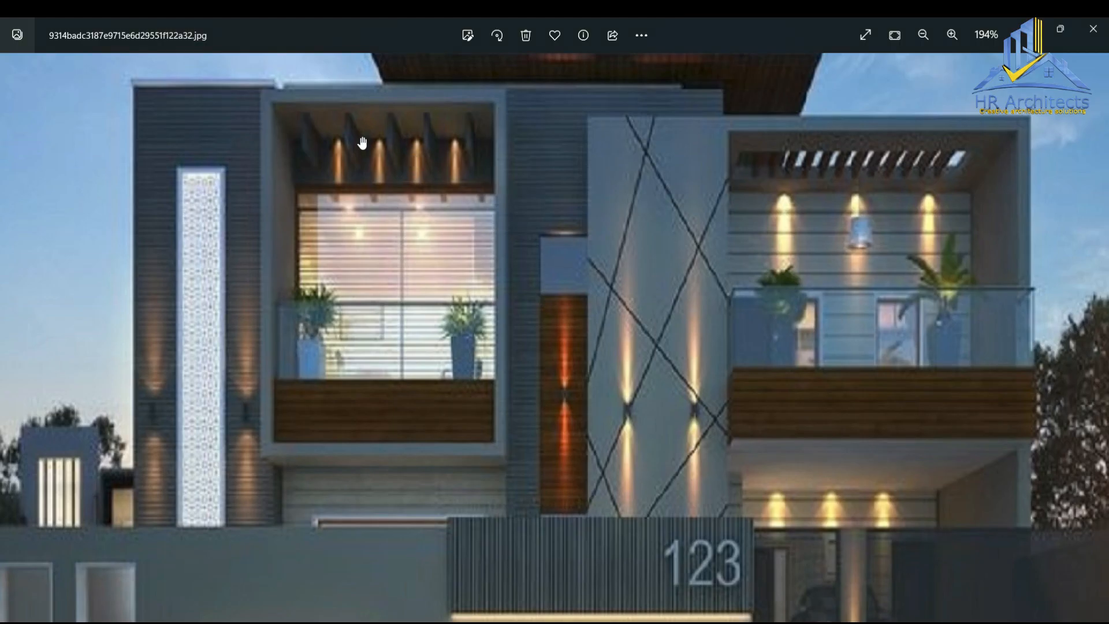
key(alt+Tab)
drag(898, 217, 883, 223)
scroll(555, 344, up, 4)
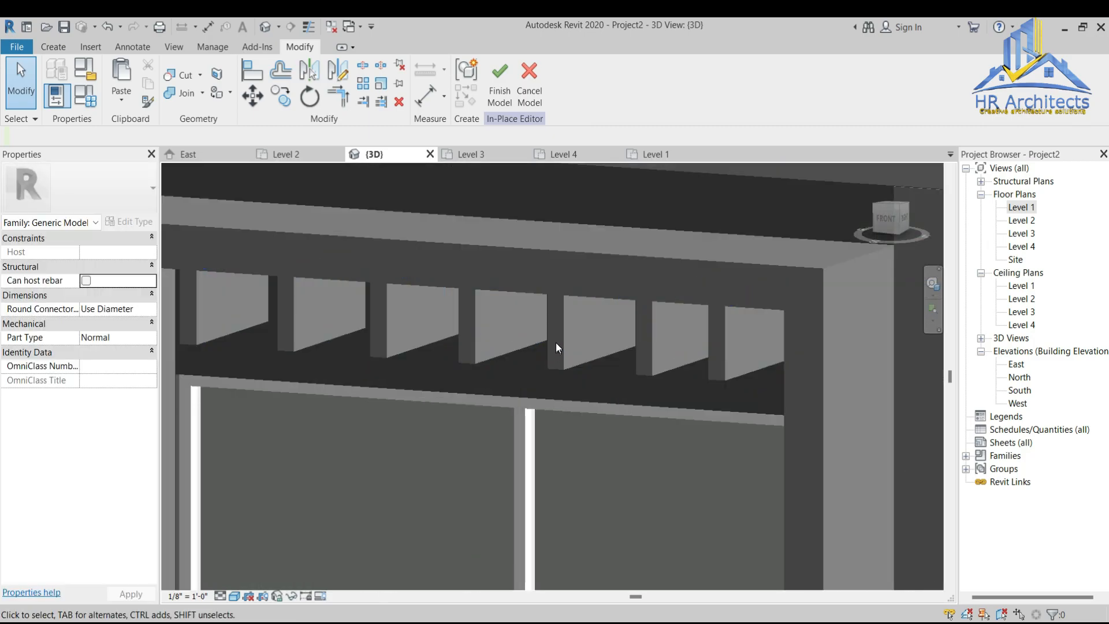
click(555, 344)
drag(449, 327, 470, 320)
click(635, 448)
scroll(688, 300, down, 4)
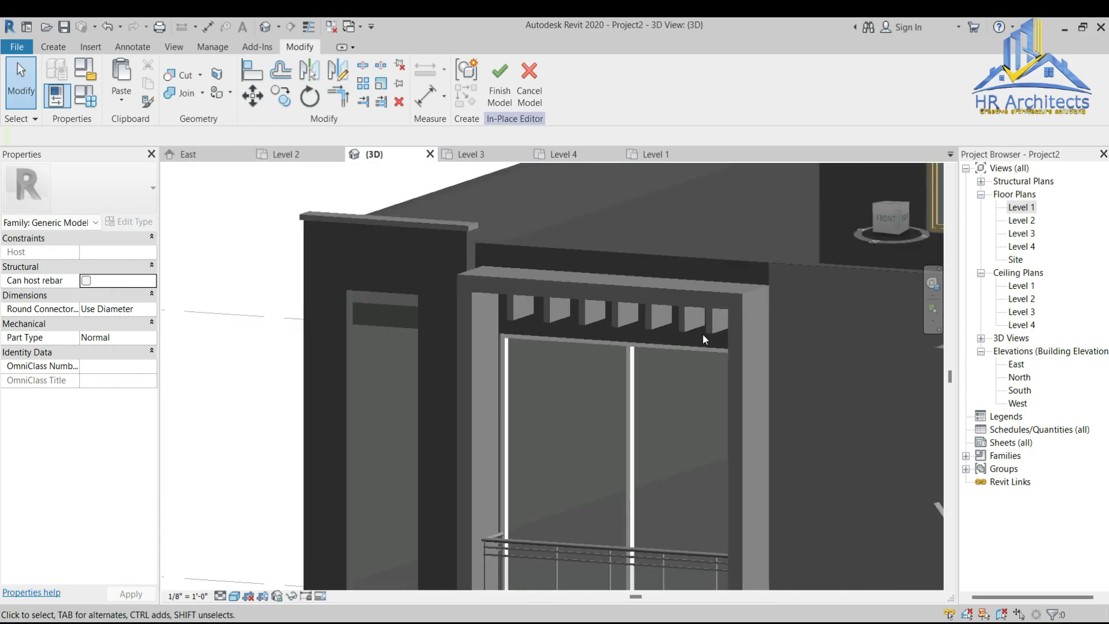
click(498, 83)
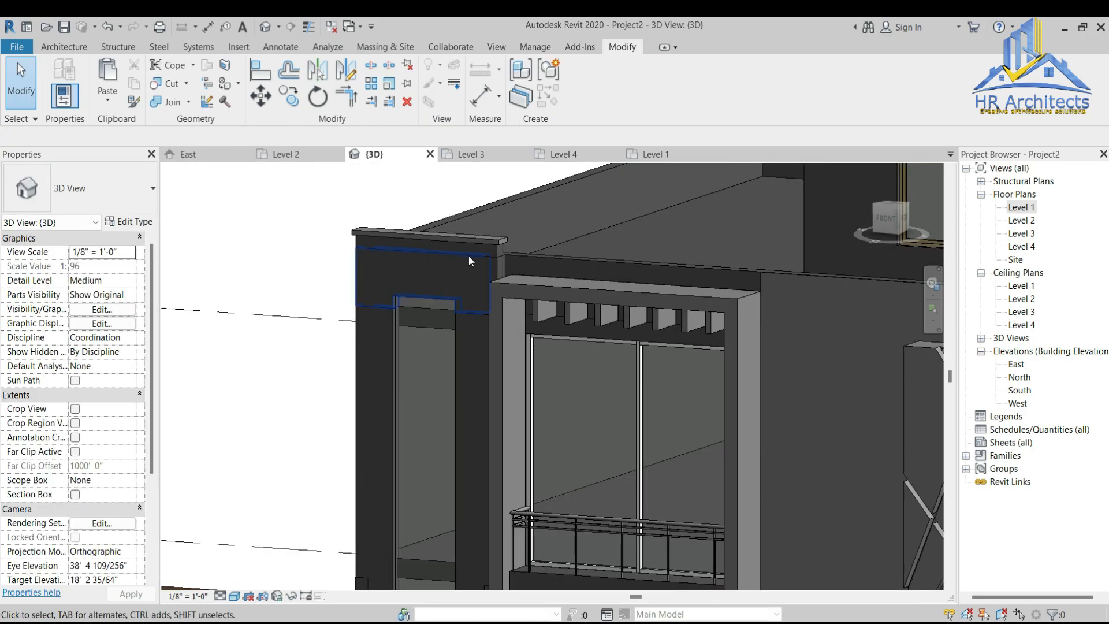
Step: Place 2.5" x 5" rectangular mullions along the top and both side edges of the tall narrow curtain wall on the house front
scroll(468, 255, down, 3)
scroll(453, 386, up, 2)
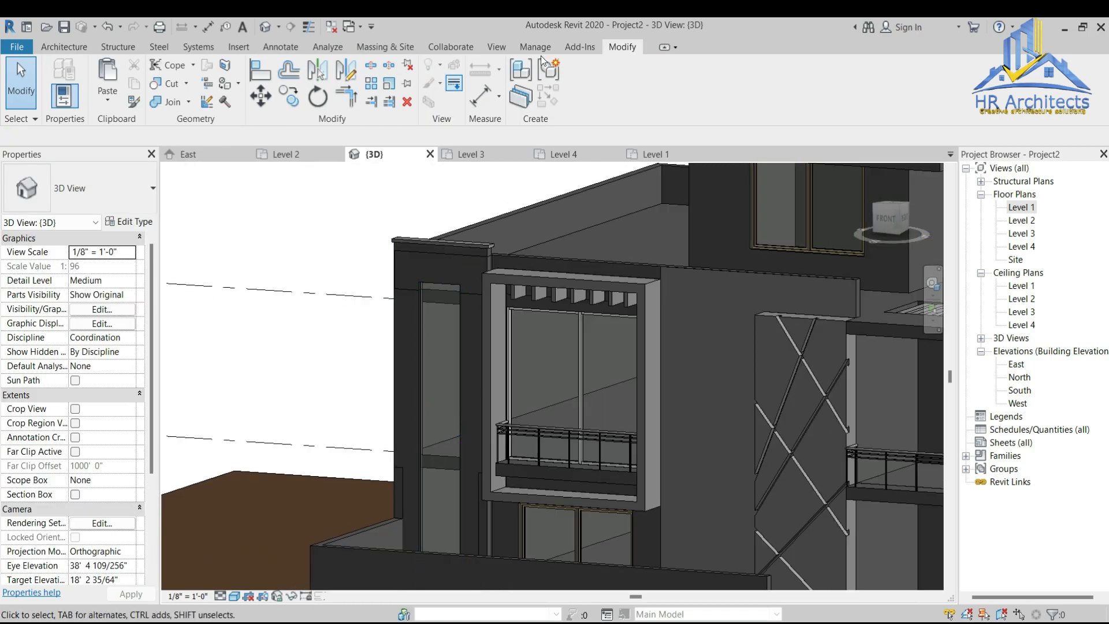
click(884, 219)
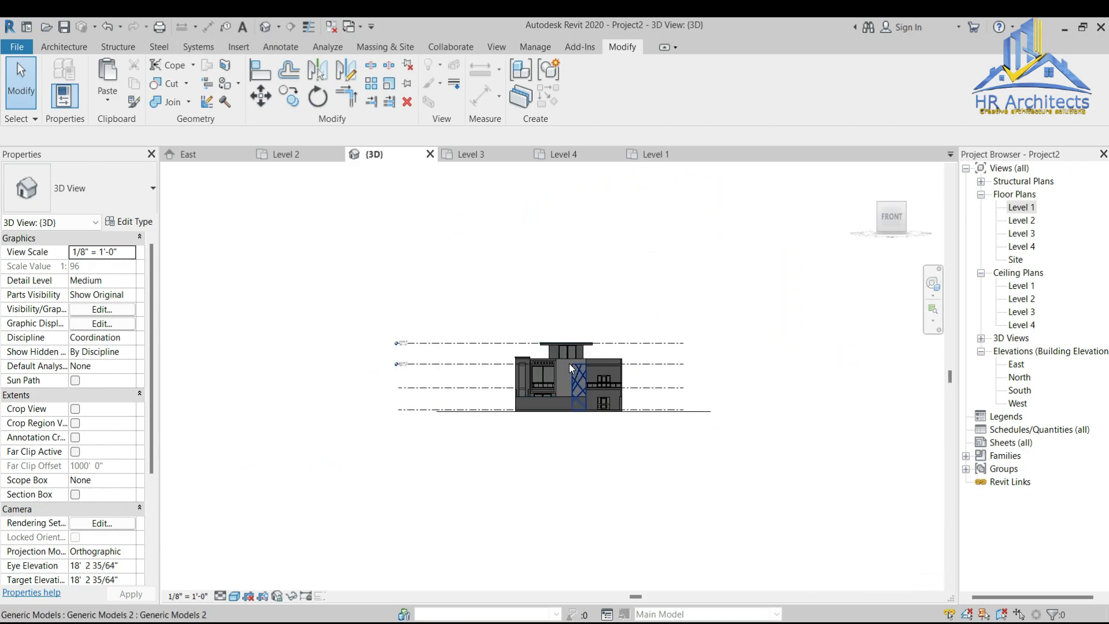
scroll(521, 386, up, 3)
scroll(520, 386, up, 1)
scroll(393, 420, up, 3)
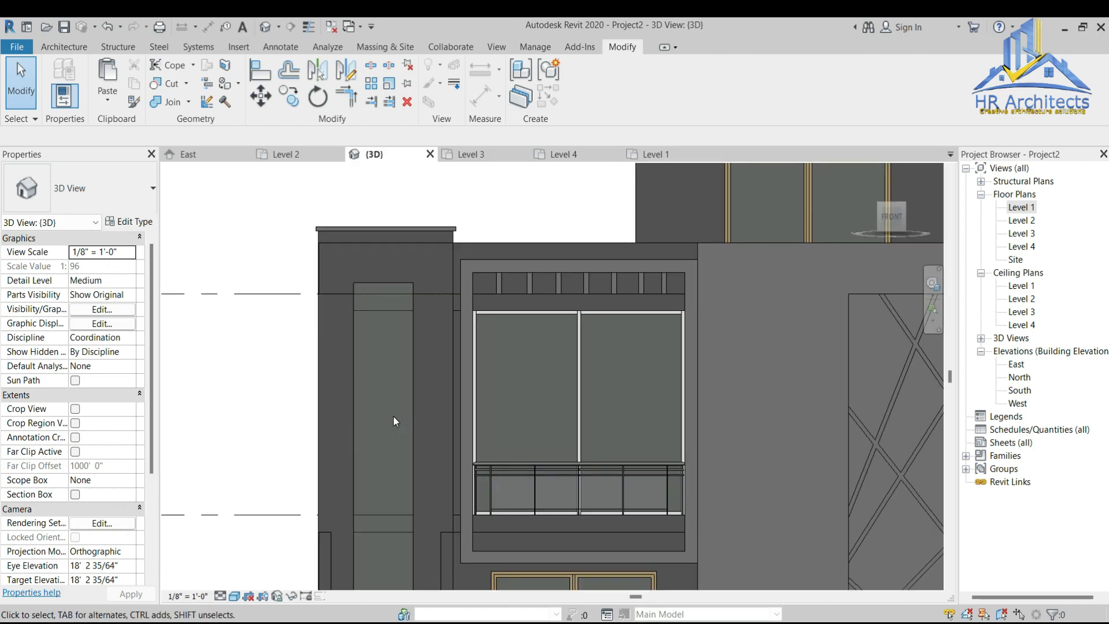
click(73, 51)
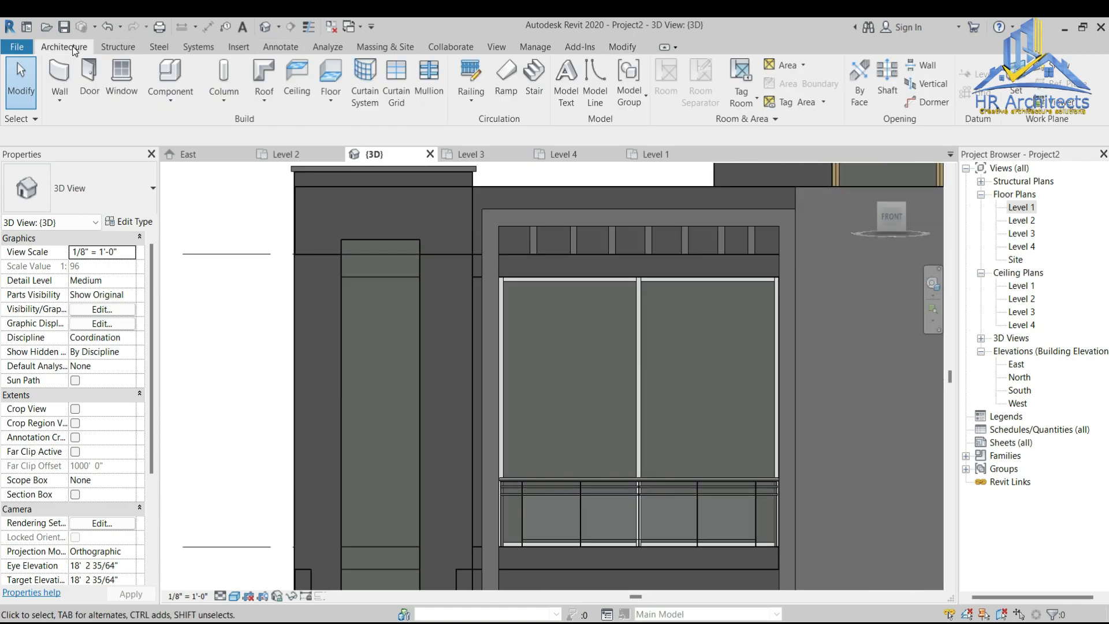
click(429, 77)
click(382, 240)
click(419, 263)
click(348, 263)
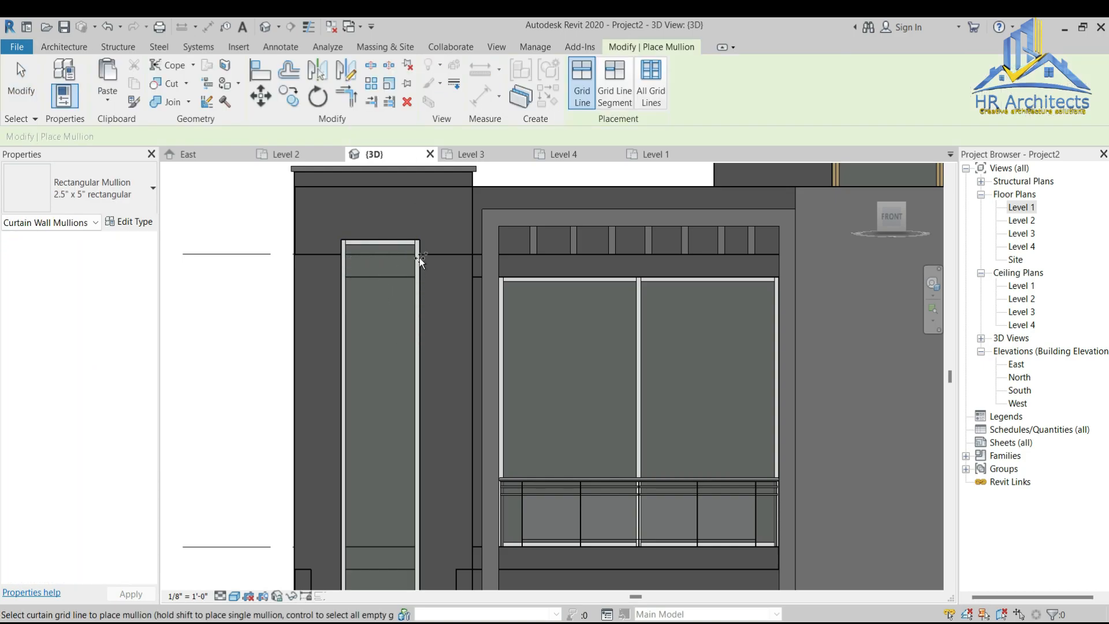
Step: Add curtain grid lines to the tall narrow curtain wall: a vertical one at mid-width and a horizontal one about 10' 10" below its top
scroll(420, 271, down, 3)
scroll(397, 316, up, 3)
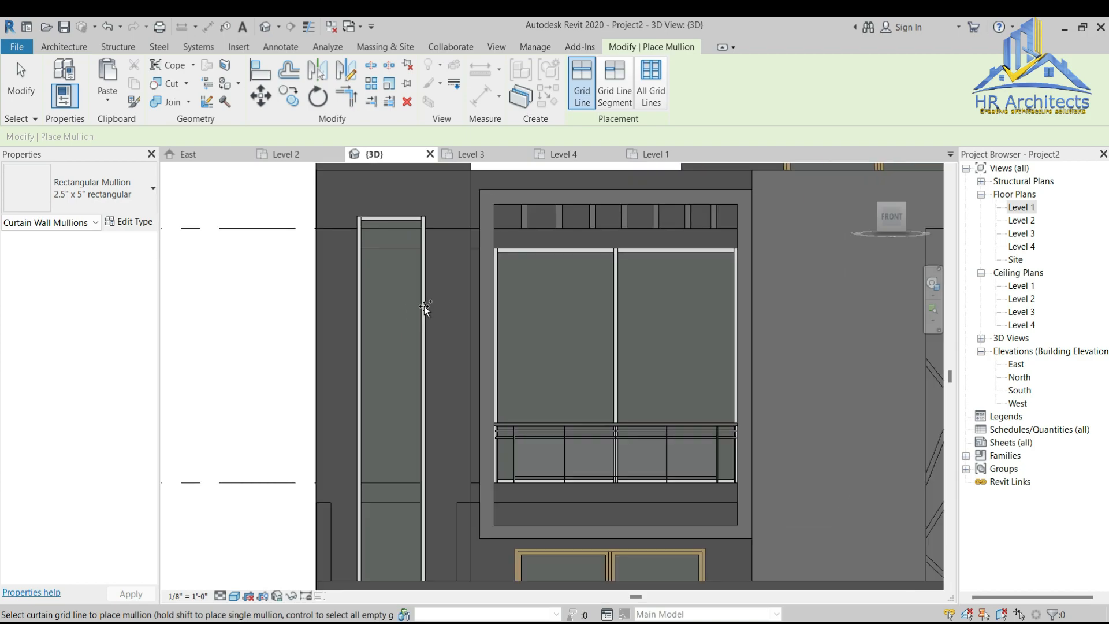
click(64, 46)
click(428, 81)
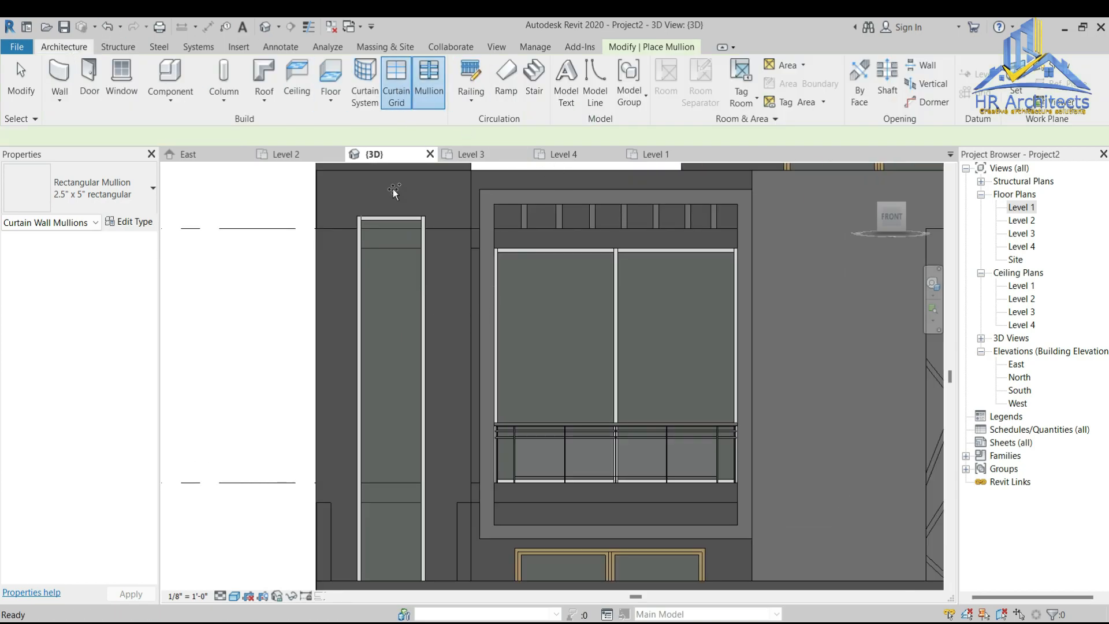
click(392, 218)
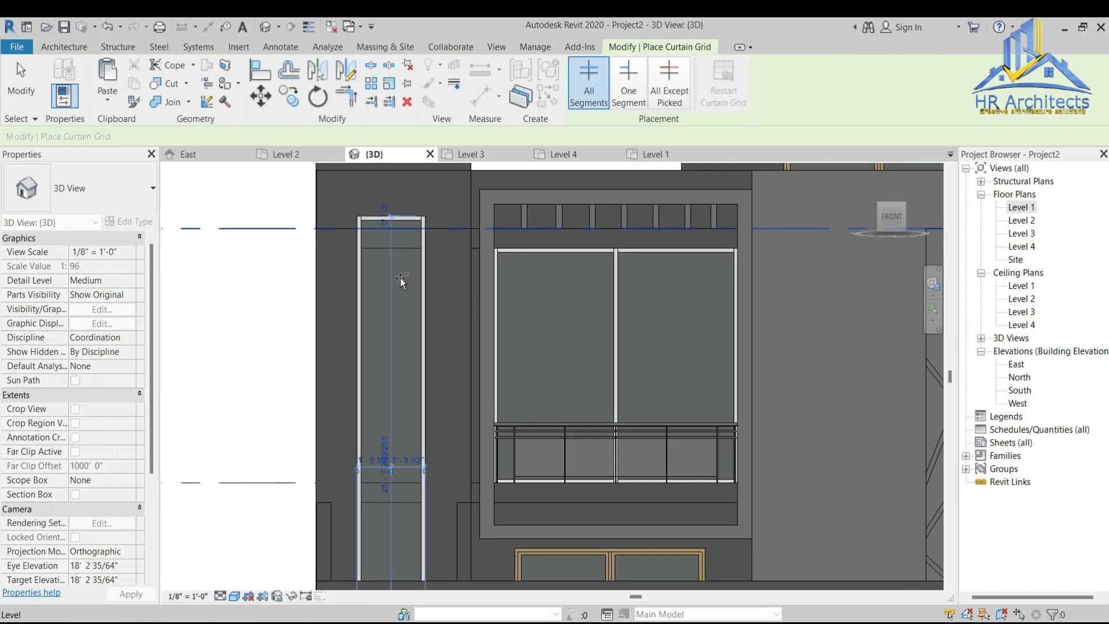
click(422, 430)
Step: Place 2.5" x 5" rectangular mullions on the tall curtain wall's vertical and horizontal grid lines
click(65, 46)
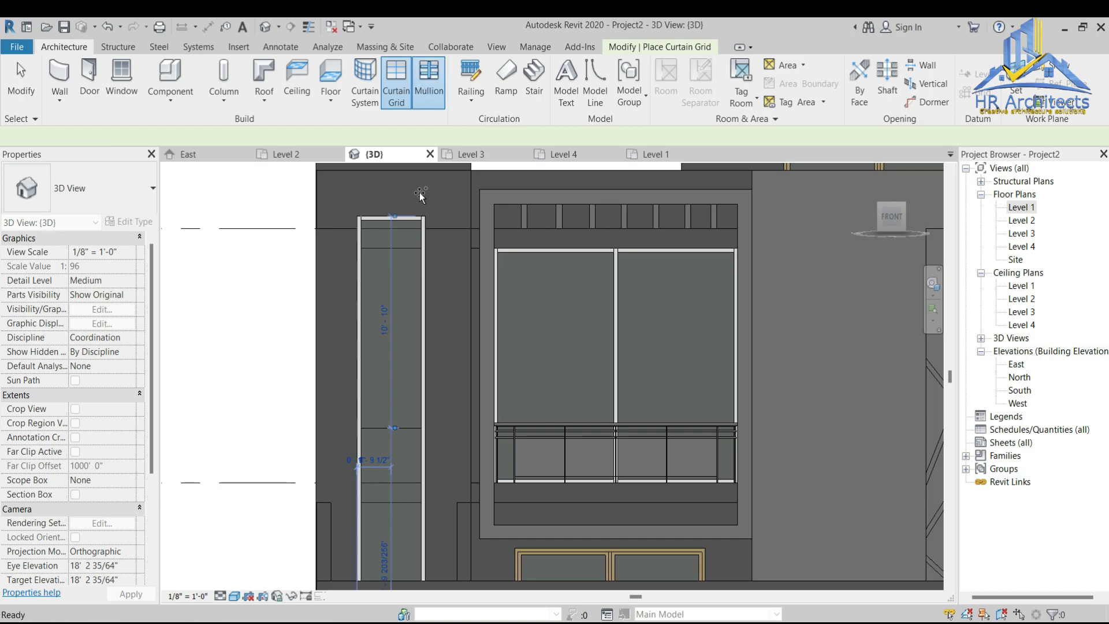
click(393, 273)
click(412, 426)
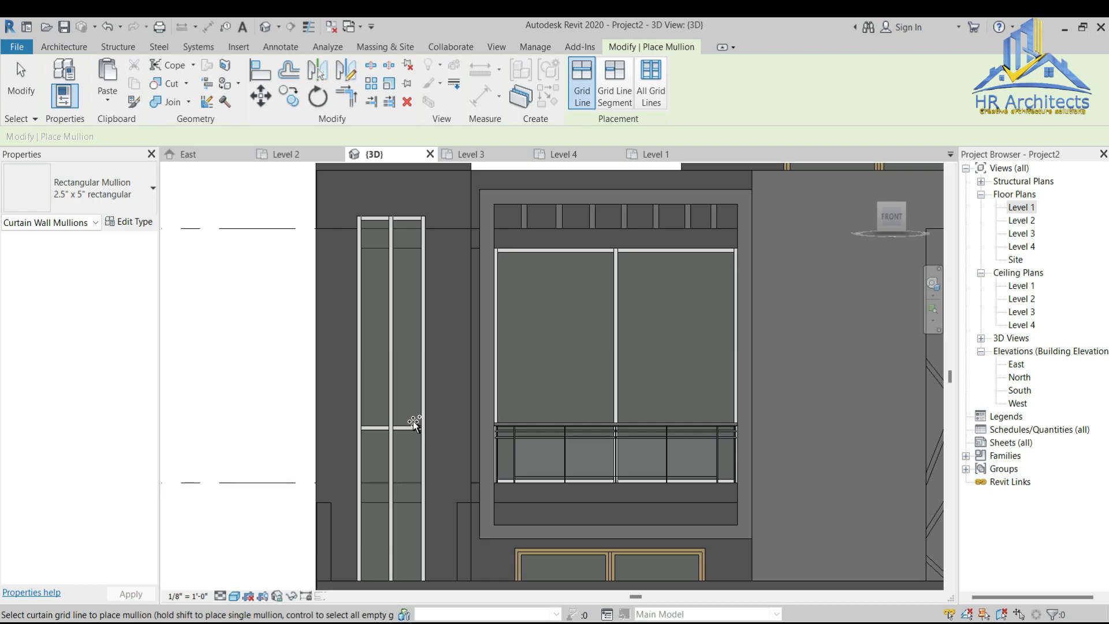
key(Escape)
Step: Create a perspective camera view from the Level 1 plan, with the eye beyond the house's front right corner looking toward its rear left
scroll(487, 252, down, 5)
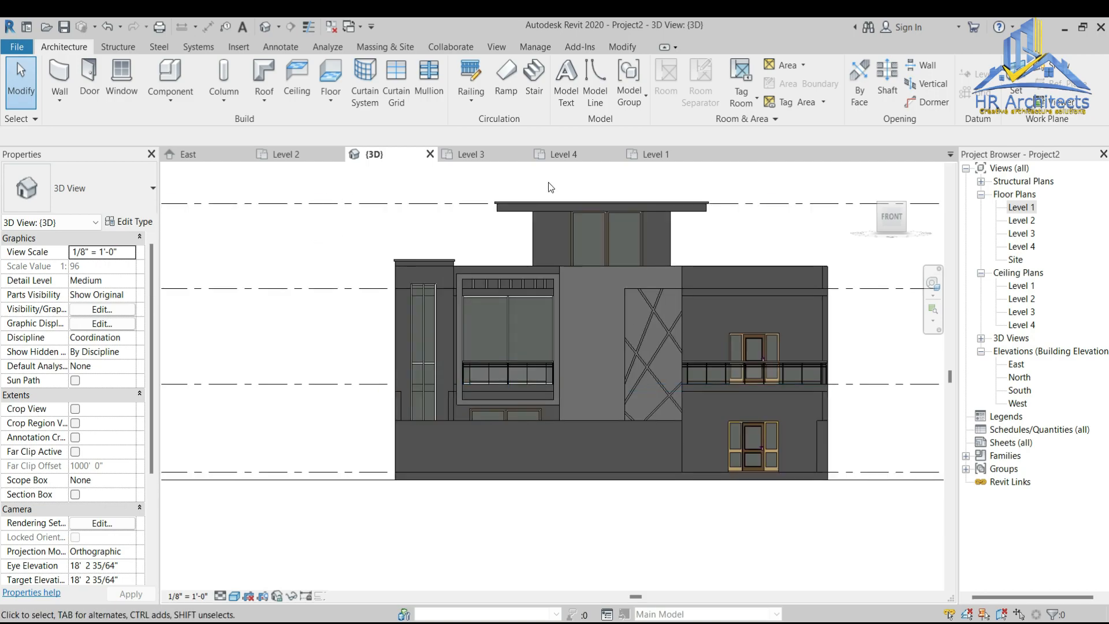
click(647, 154)
scroll(580, 350, down, 10)
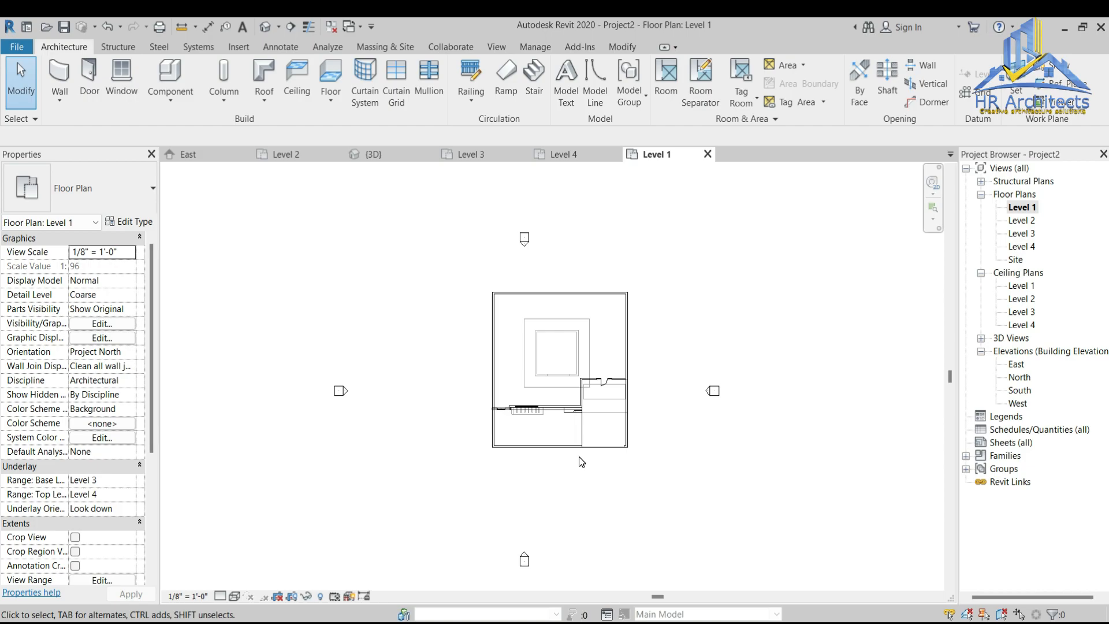
click(280, 24)
click(288, 65)
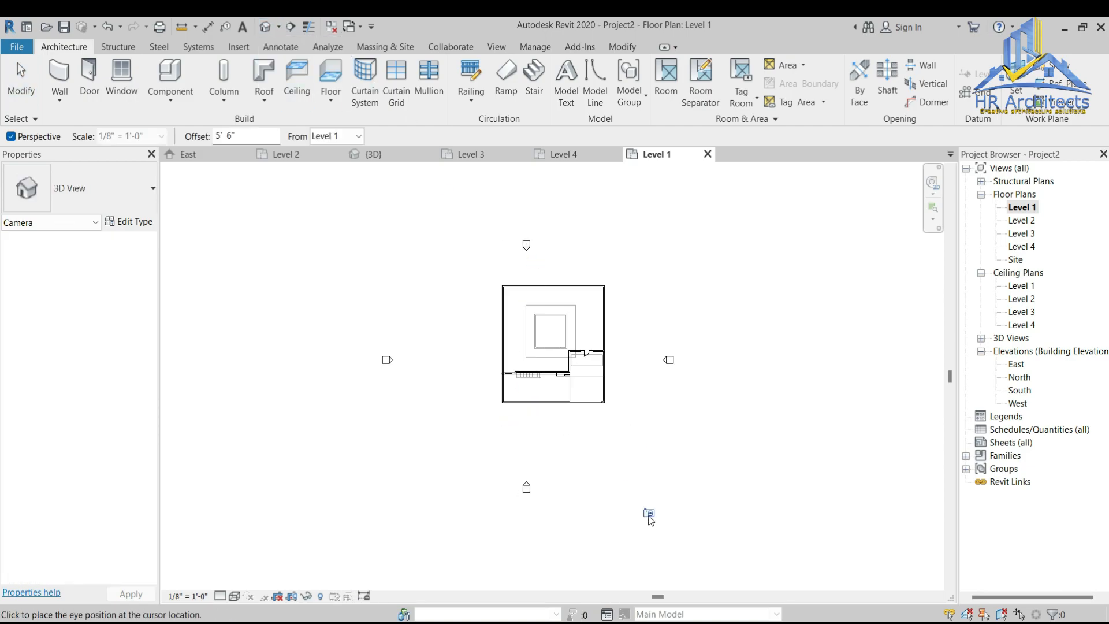
click(657, 549)
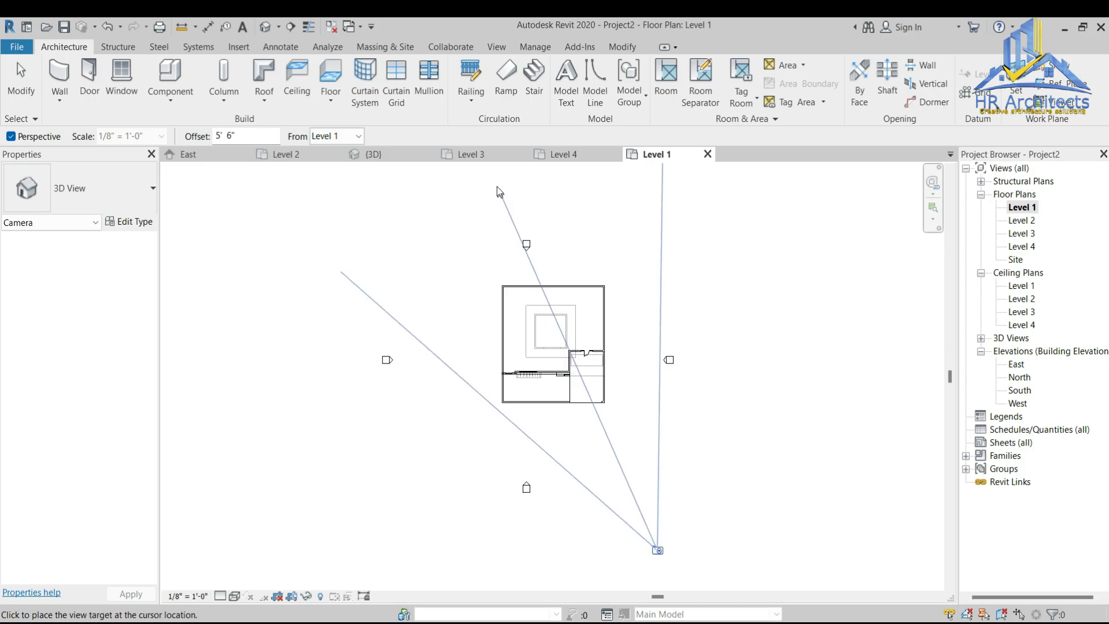
click(487, 173)
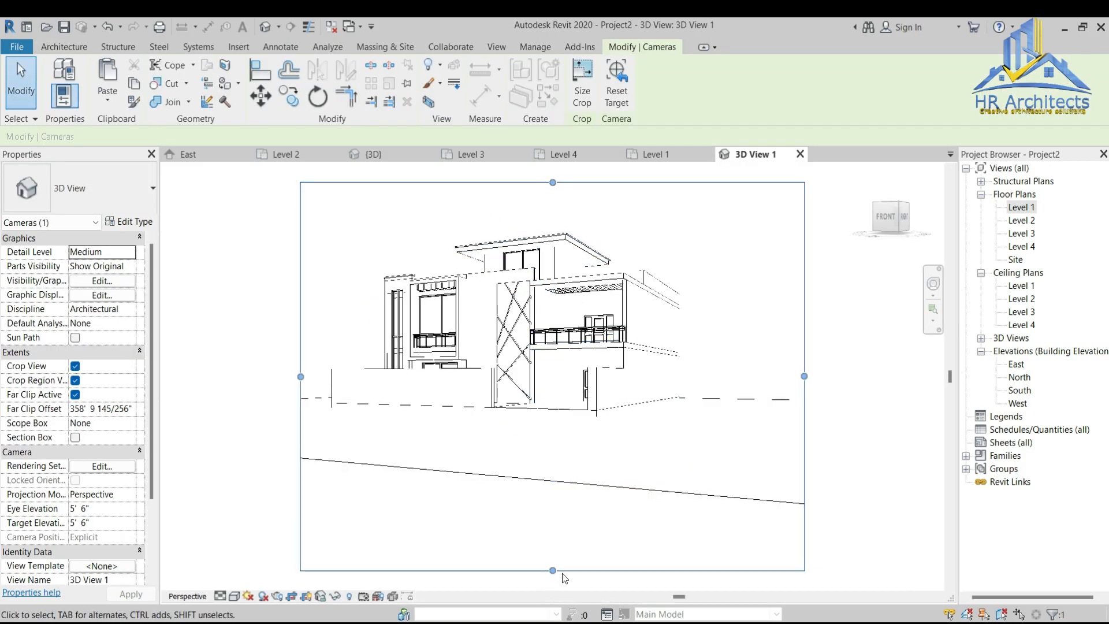
Step: Crop the empty foreground from the bottom of the camera view, switch it to a shaded display, and compare it with the reference image
drag(557, 548, 553, 466)
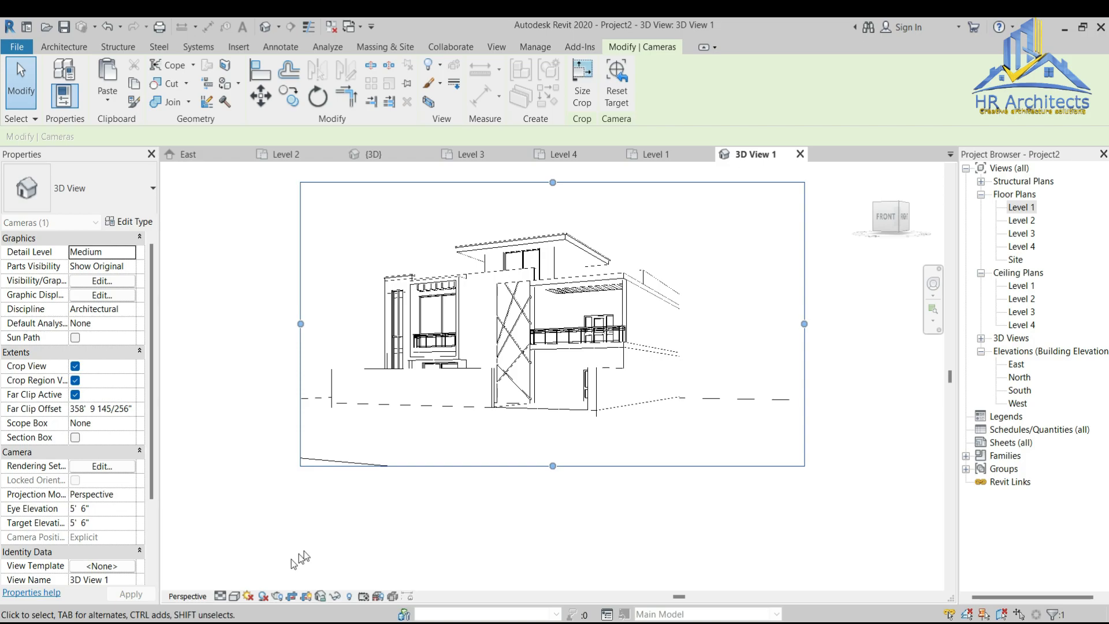
click(235, 596)
click(259, 539)
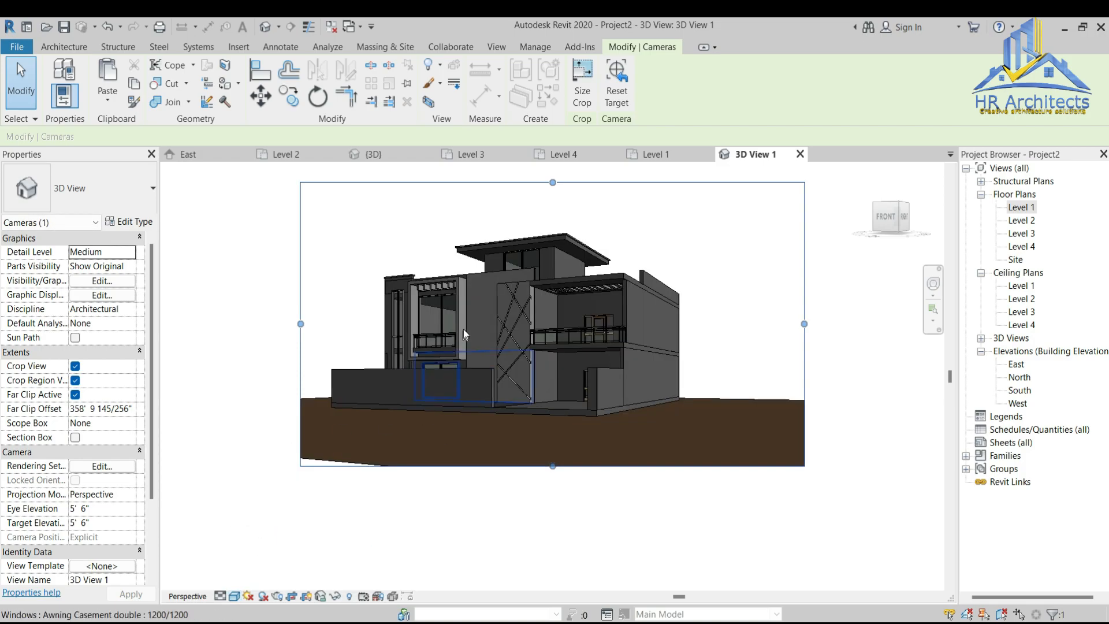
scroll(472, 320, up, 3)
scroll(473, 320, down, 2)
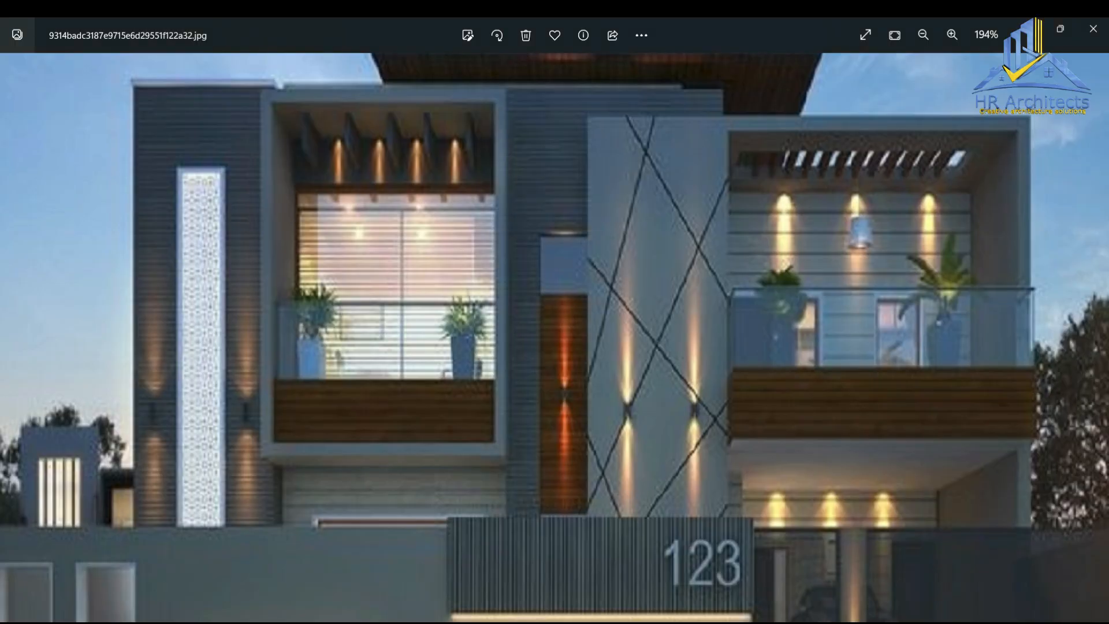
scroll(647, 374, up, 2)
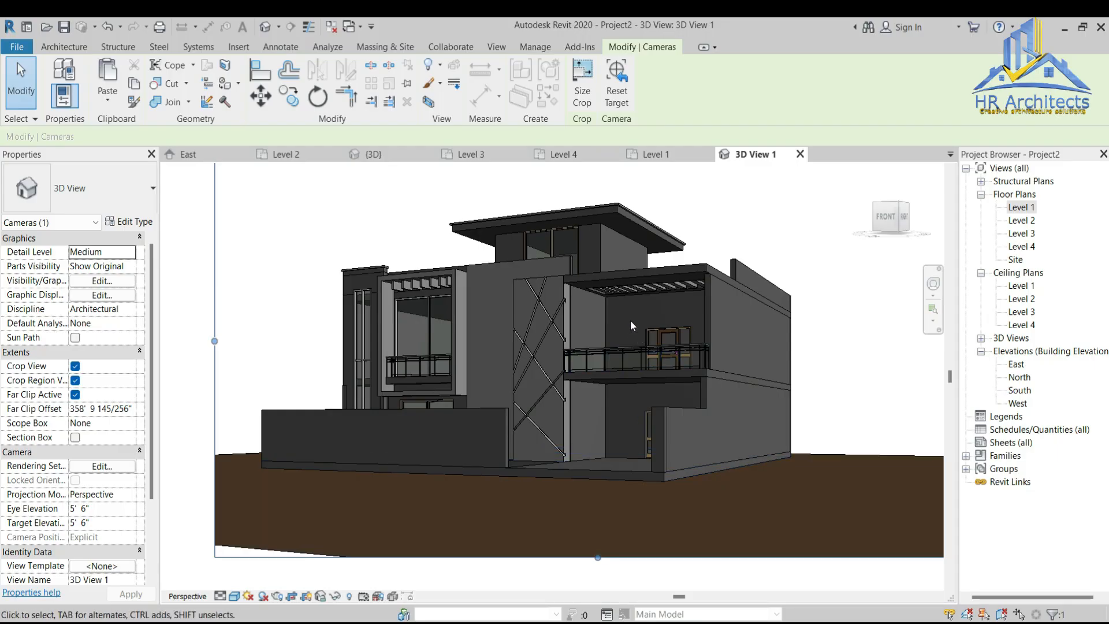
Step: Start a horizontal wall reveal in the default 3D view and set its type's profile to Reveal-Brick Course : 1 Brick
click(397, 155)
key(Escape)
scroll(799, 285, up, 3)
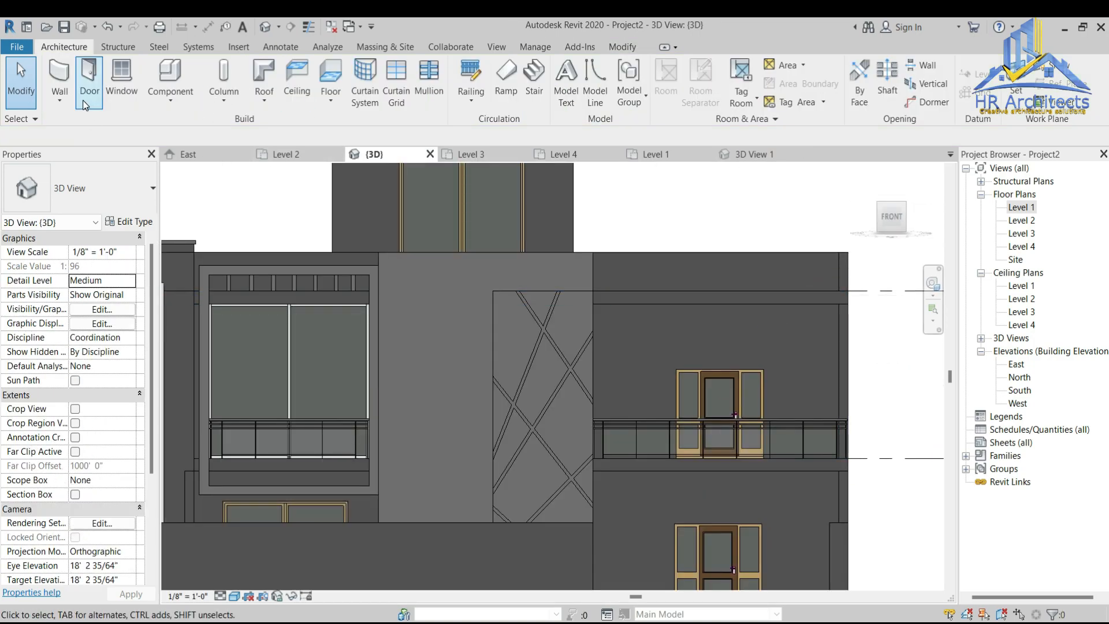
click(59, 101)
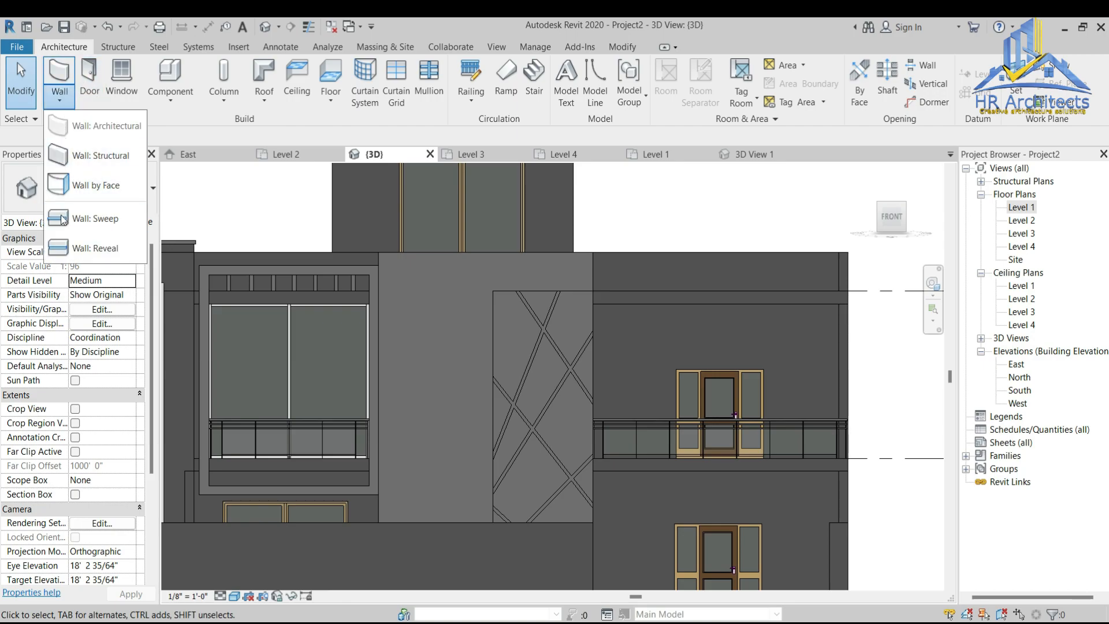
click(81, 249)
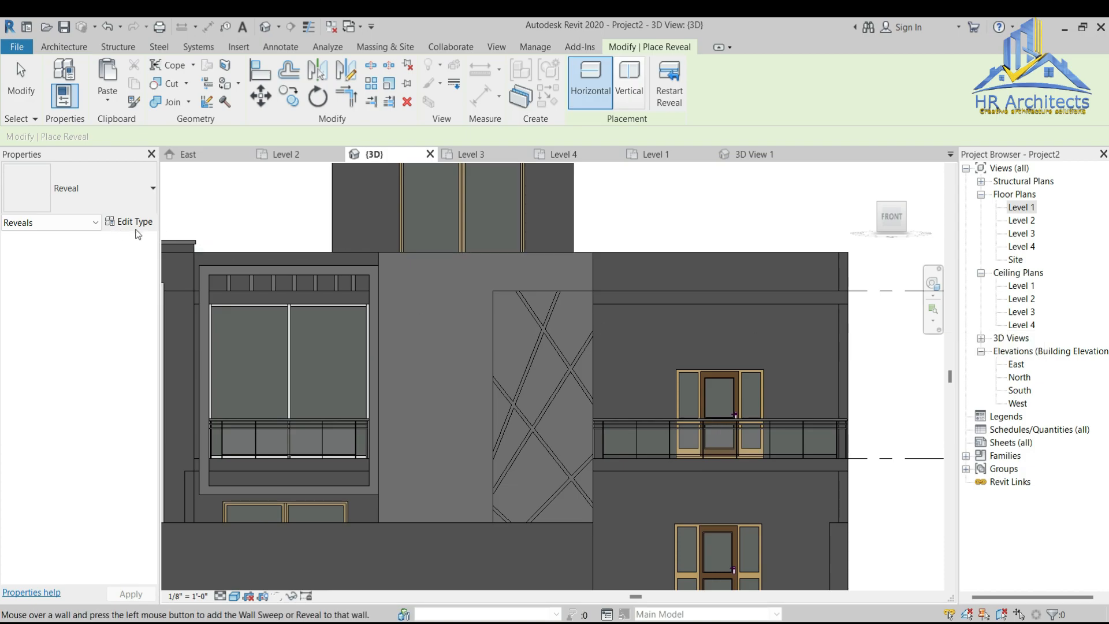
click(132, 205)
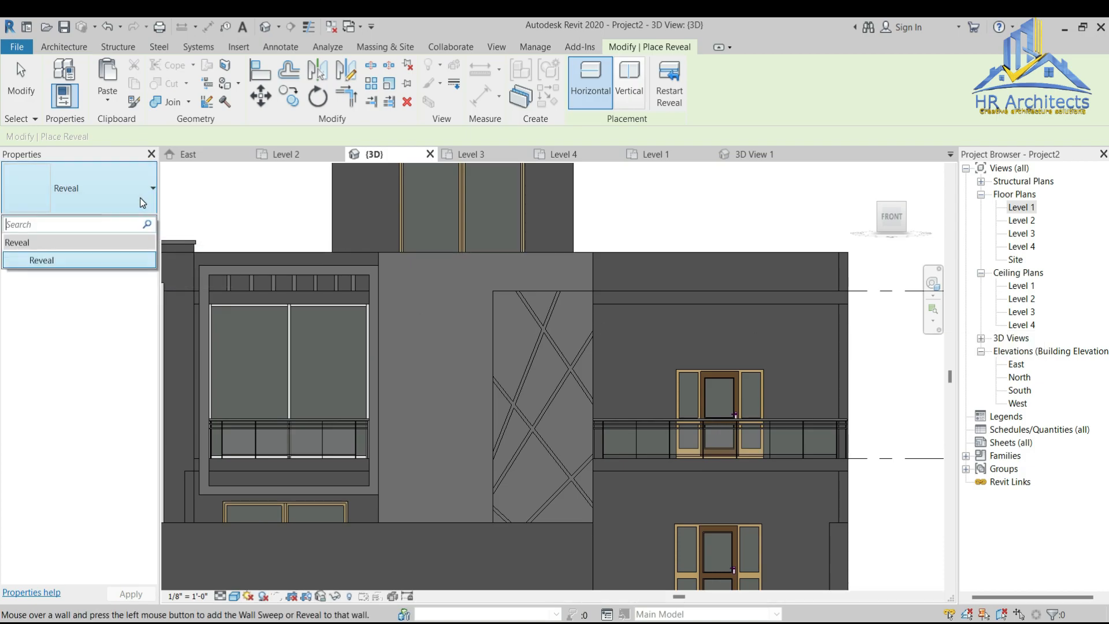
click(132, 260)
click(136, 222)
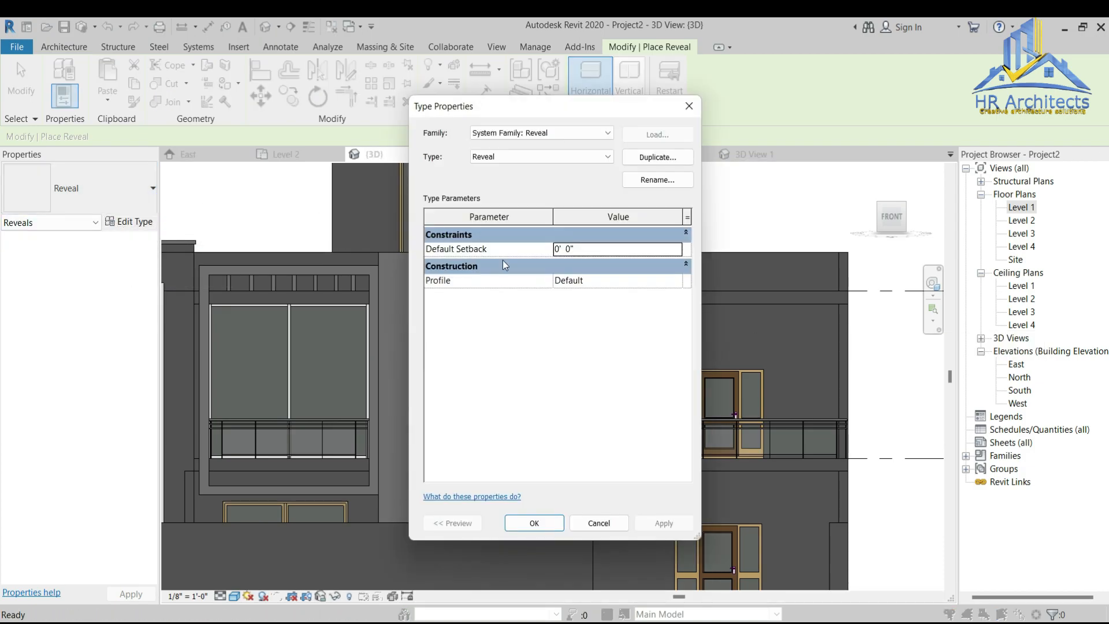
click(610, 160)
click(612, 169)
click(681, 283)
click(676, 280)
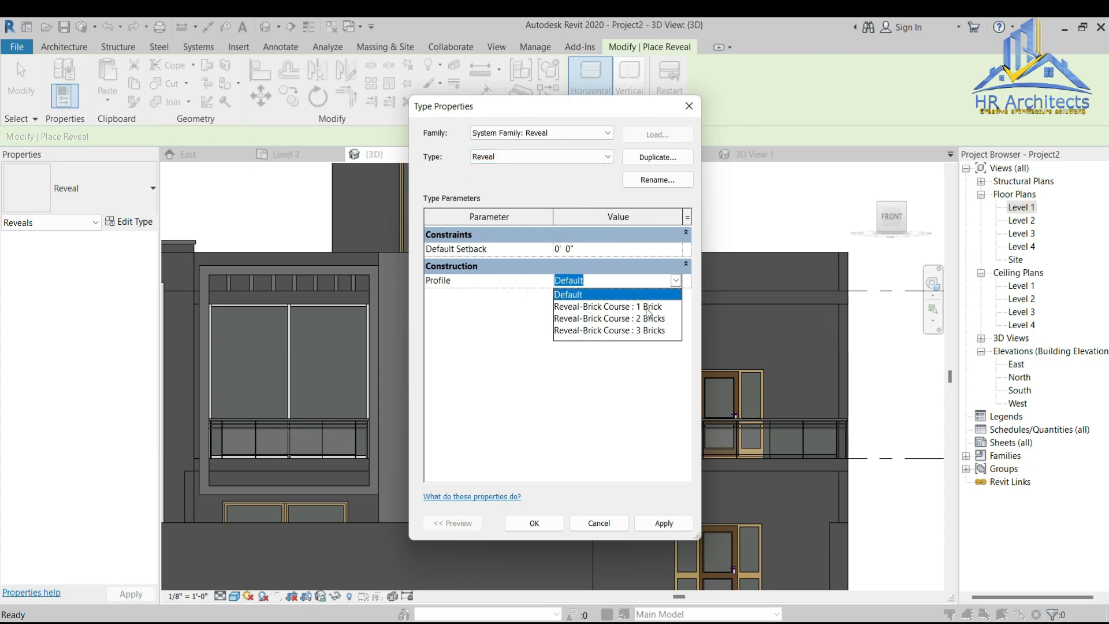
click(621, 306)
click(663, 523)
click(534, 523)
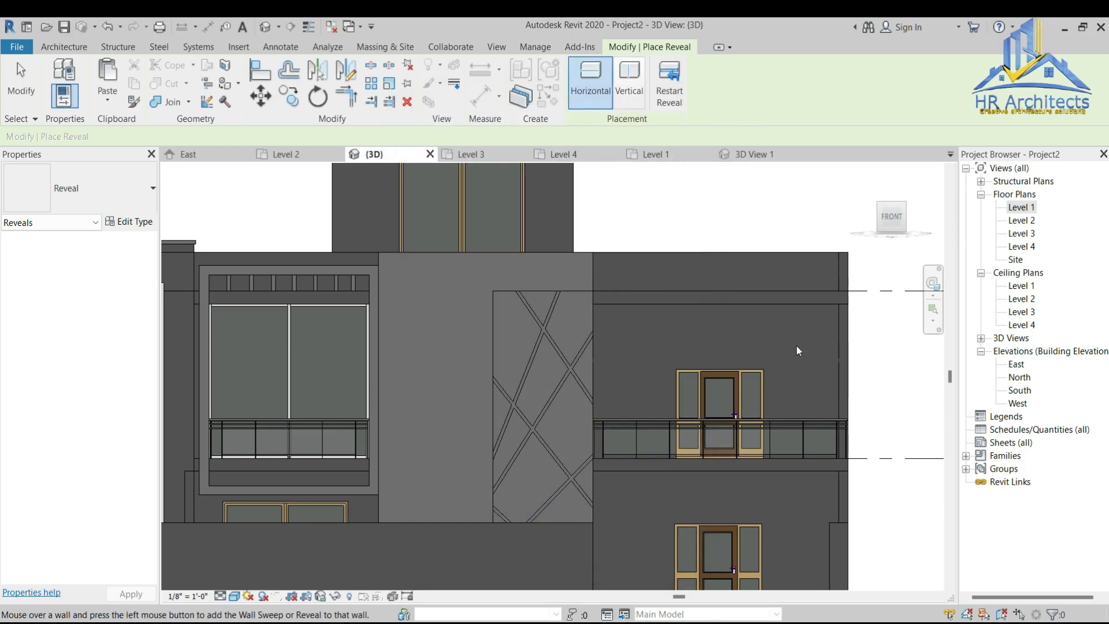
Step: Switch the 3D view's visual style to Wireframe around the upper-floor balcony
scroll(795, 359, up, 3)
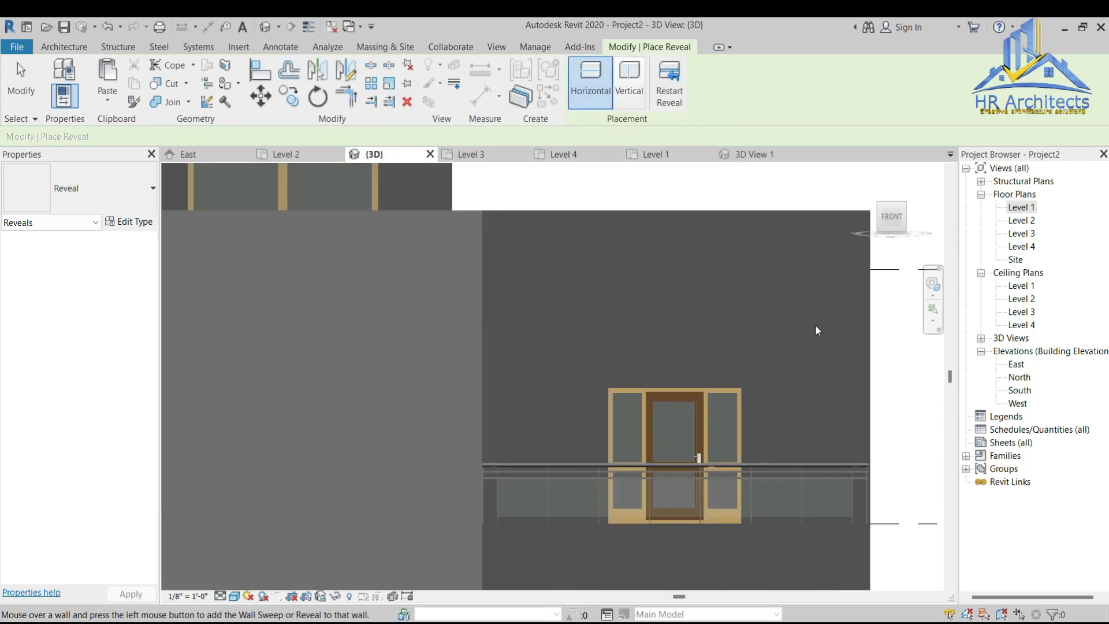
click(234, 598)
click(267, 521)
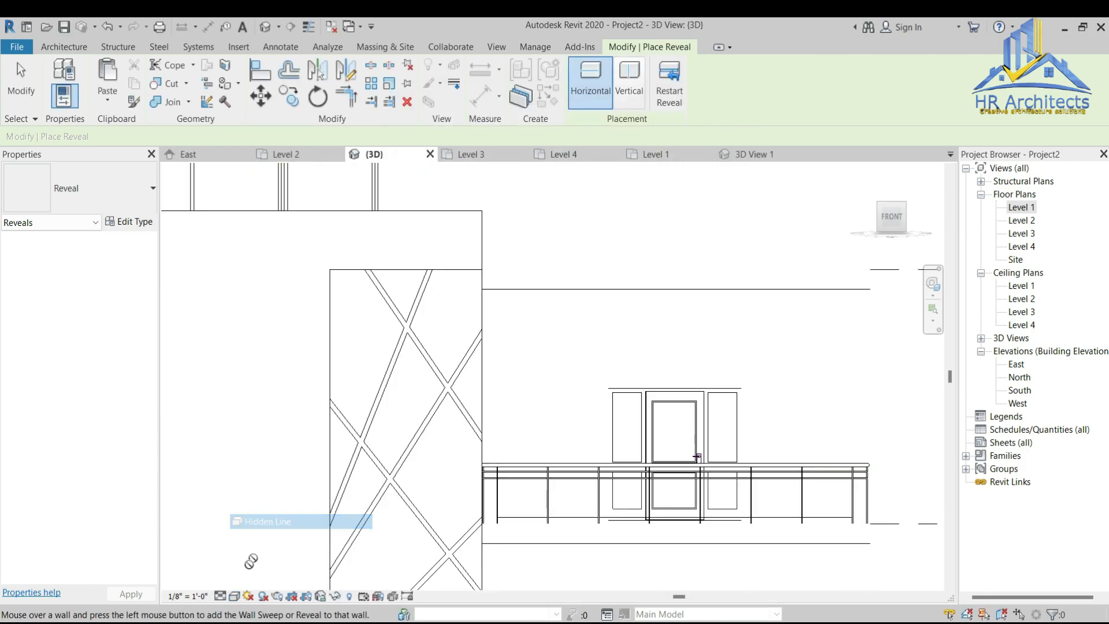
click(236, 596)
click(255, 506)
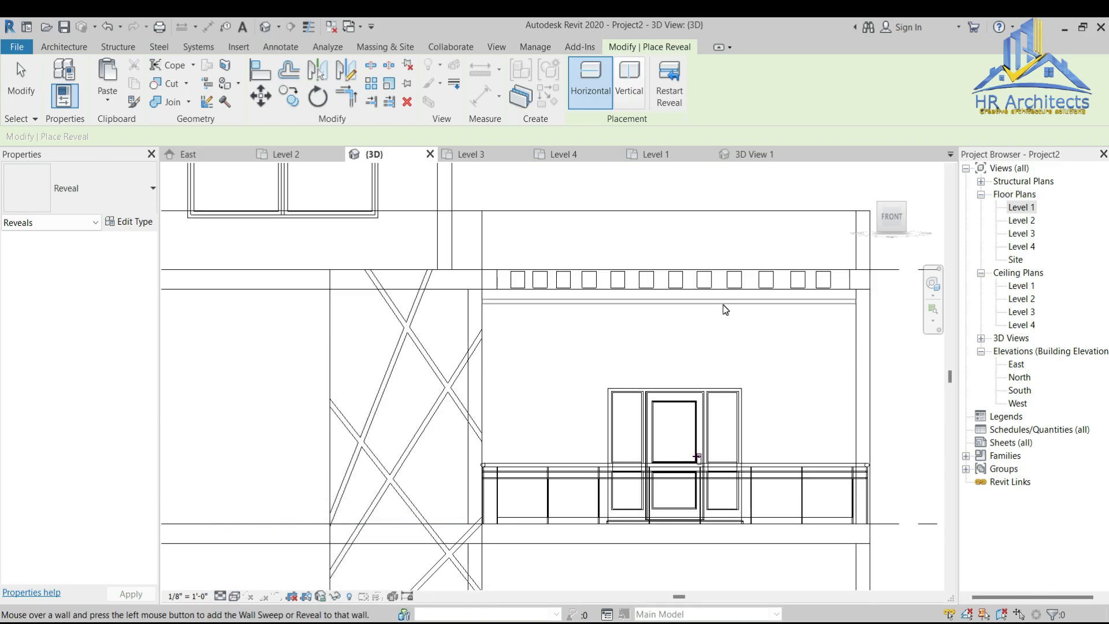
Step: Place two horizontal reveals near the top of the upper balcony's back wall, then remove the lower one
click(726, 309)
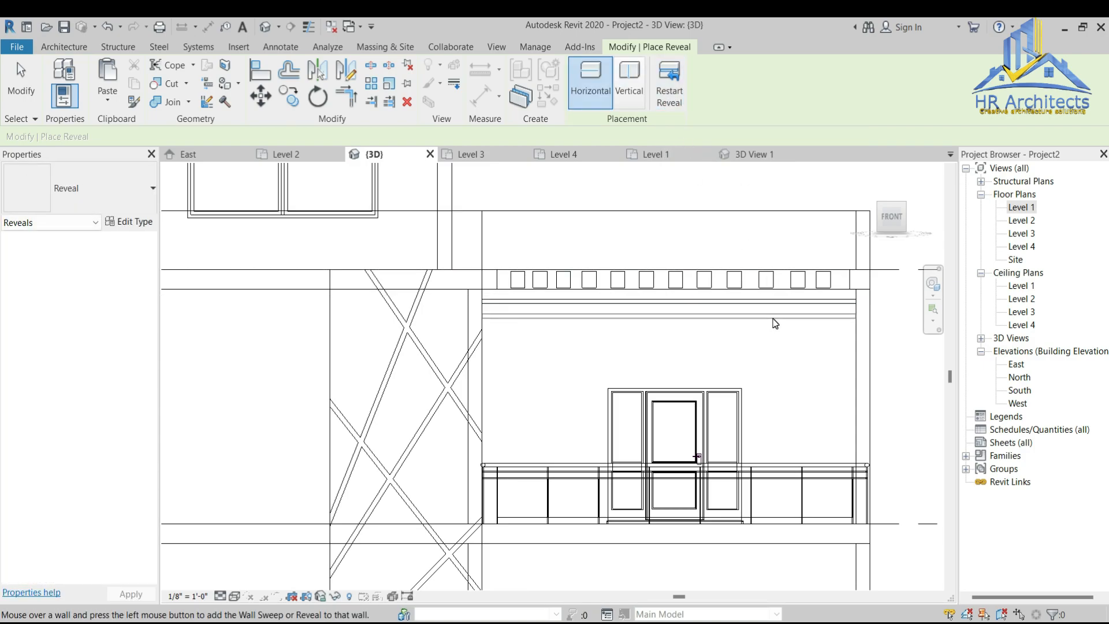
click(774, 319)
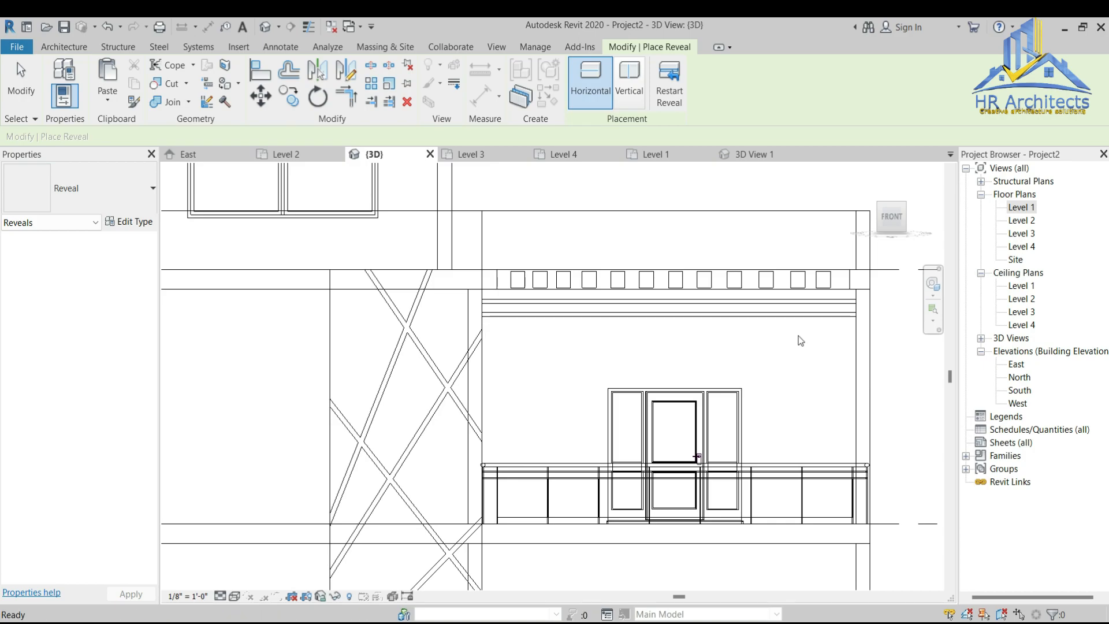
key(Escape)
click(832, 317)
key(Escape)
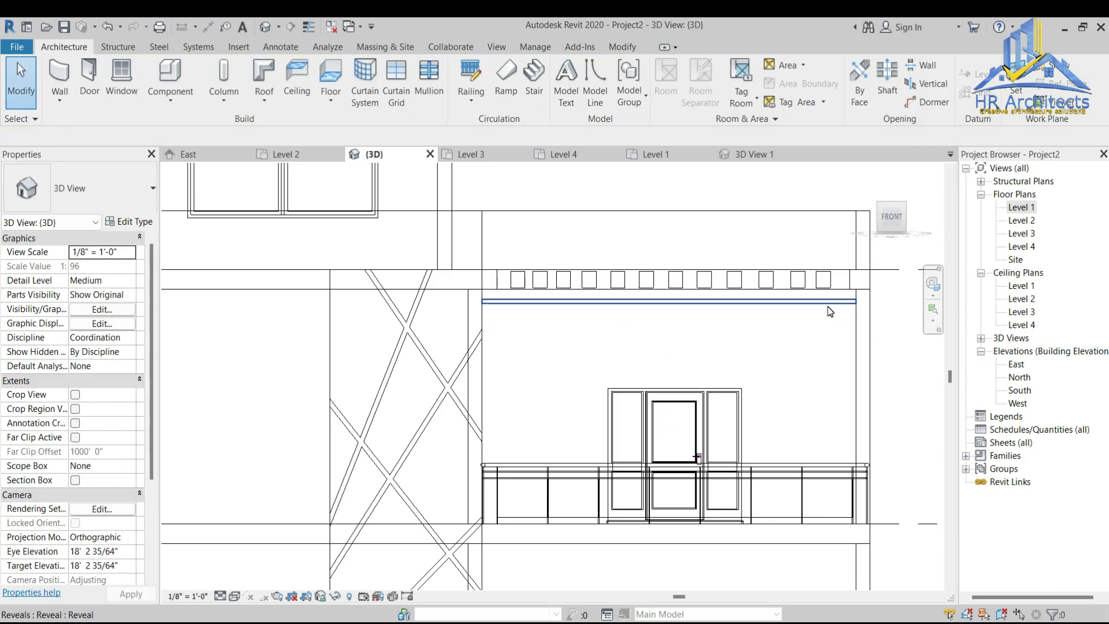
Step: Try to array the balcony wall's top reveal downward as 10 grouped items, spaced up to the last one near the railing
click(619, 47)
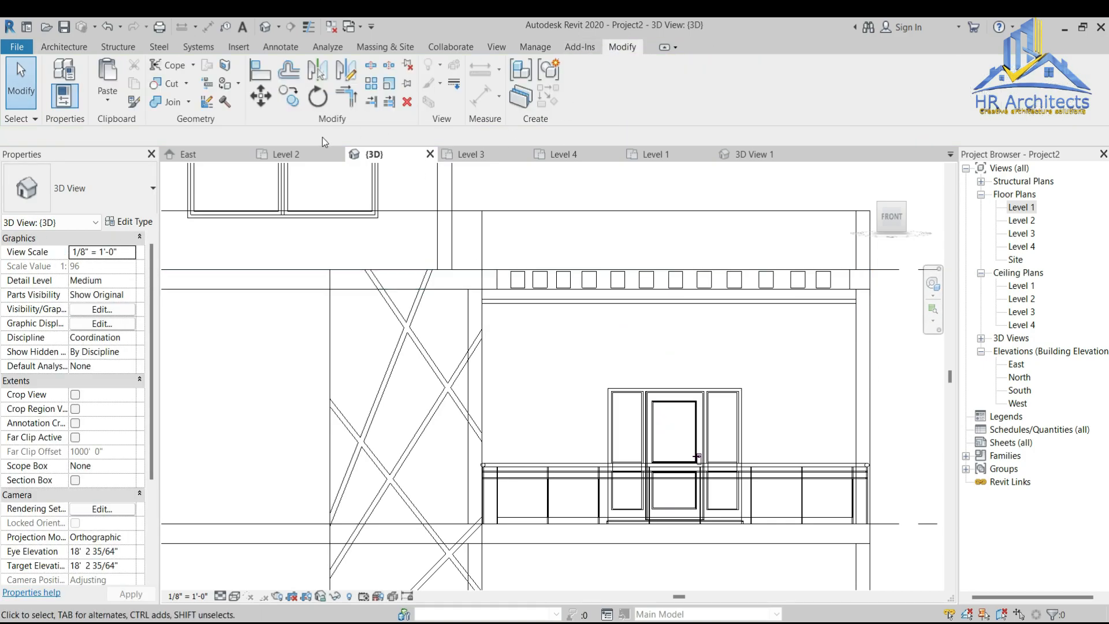
click(370, 88)
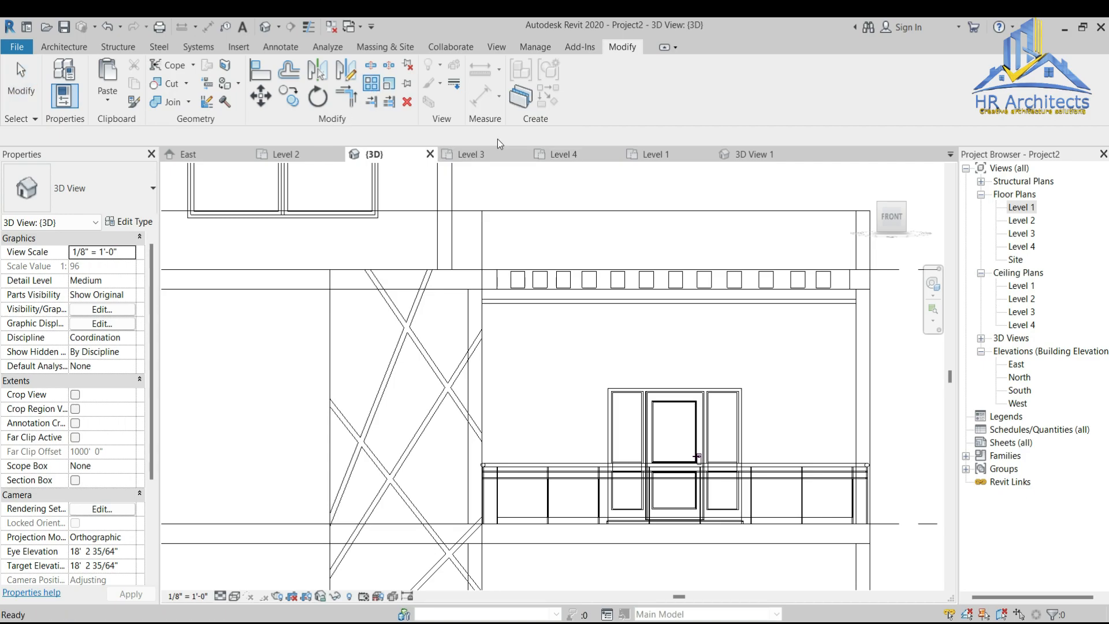
click(794, 306)
right_click(793, 304)
click(808, 311)
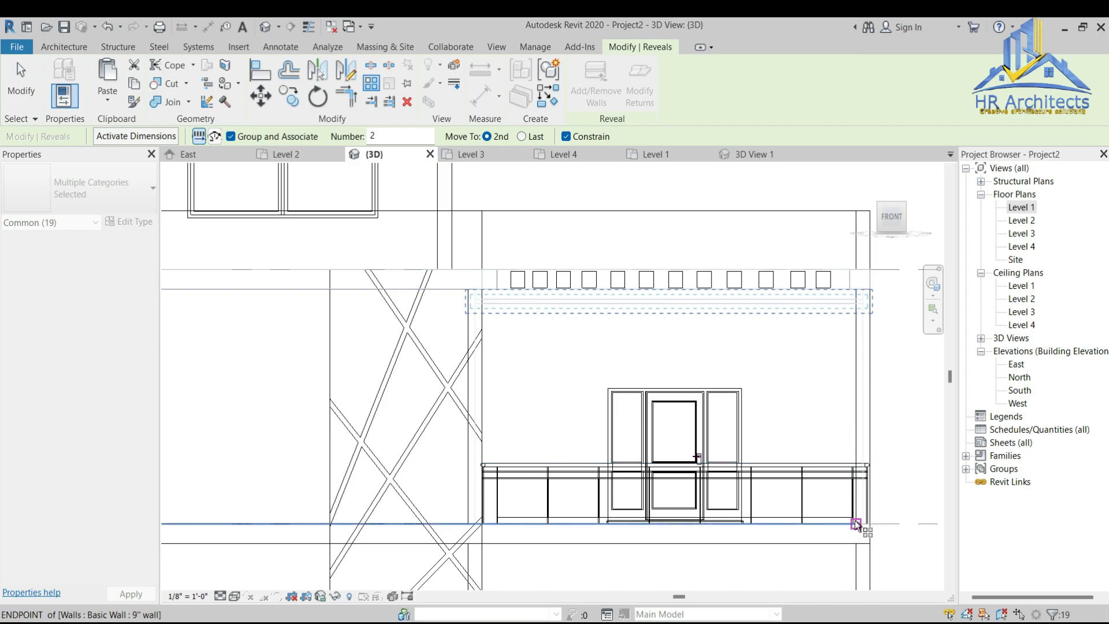
scroll(856, 524, up, 3)
click(858, 376)
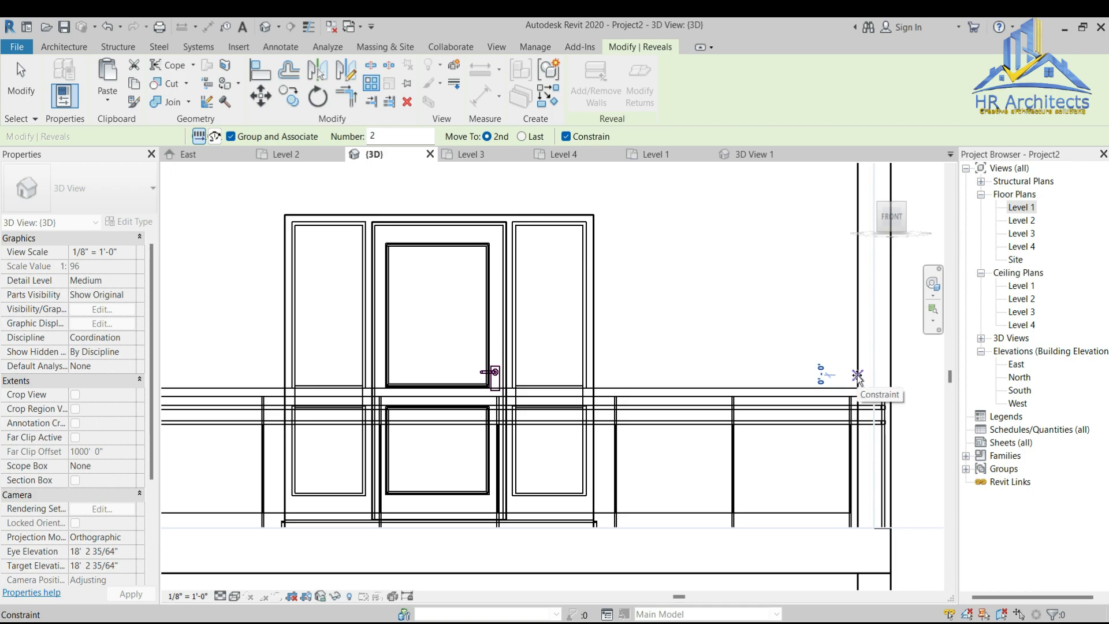
scroll(857, 376, down, 3)
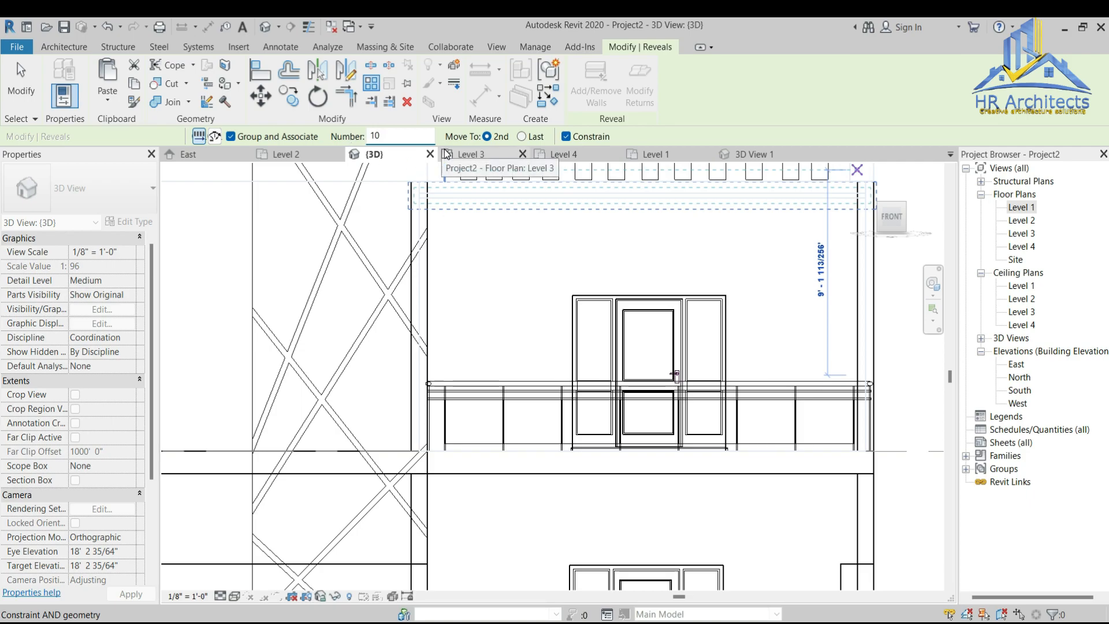
click(522, 137)
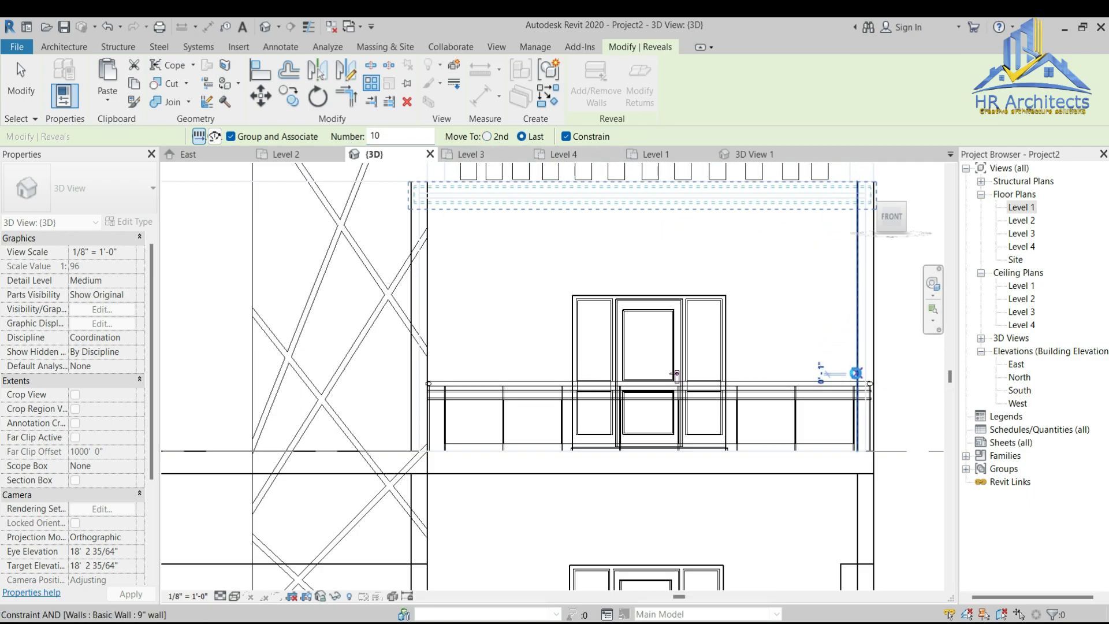
click(856, 373)
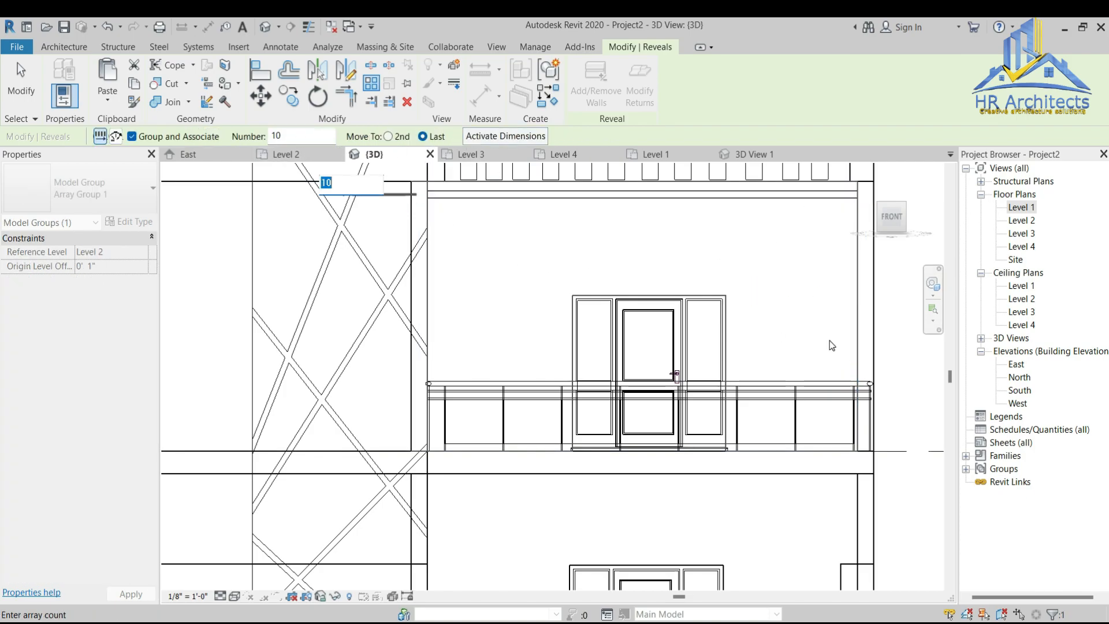
scroll(832, 346, down, 2)
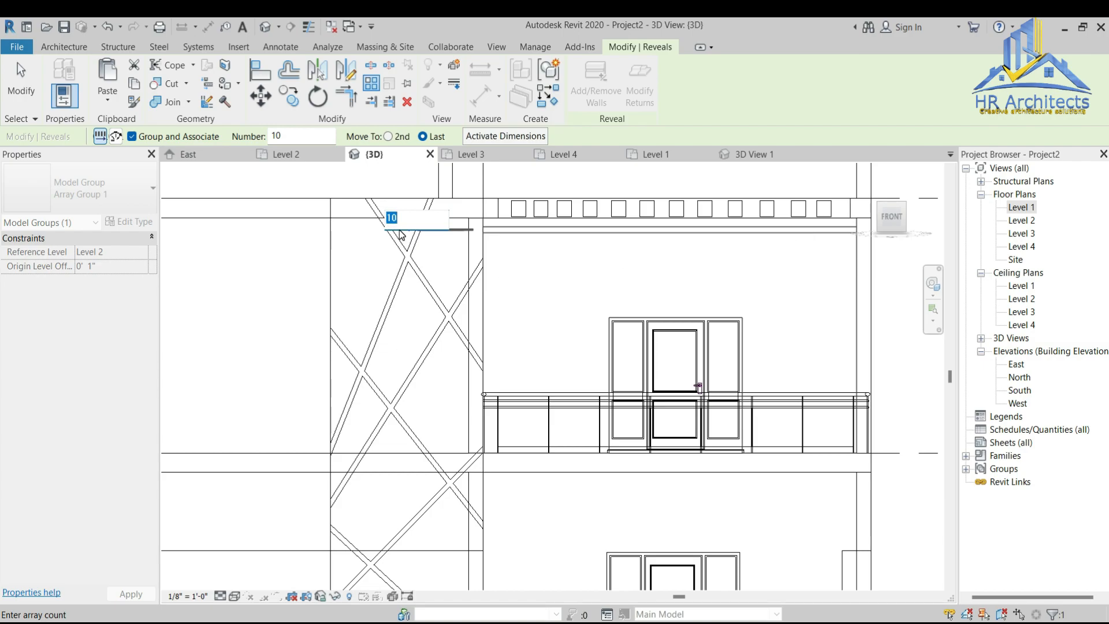
key(Return)
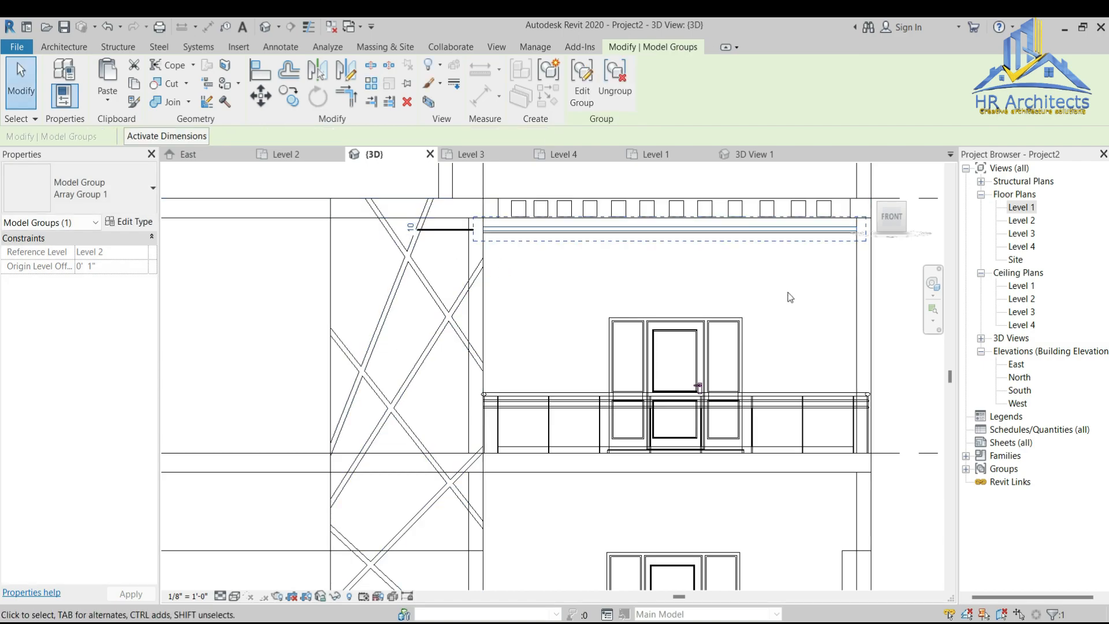
Step: Ungroup the arrayed reveal at the top of the balcony wall and try adding walls to it
click(790, 293)
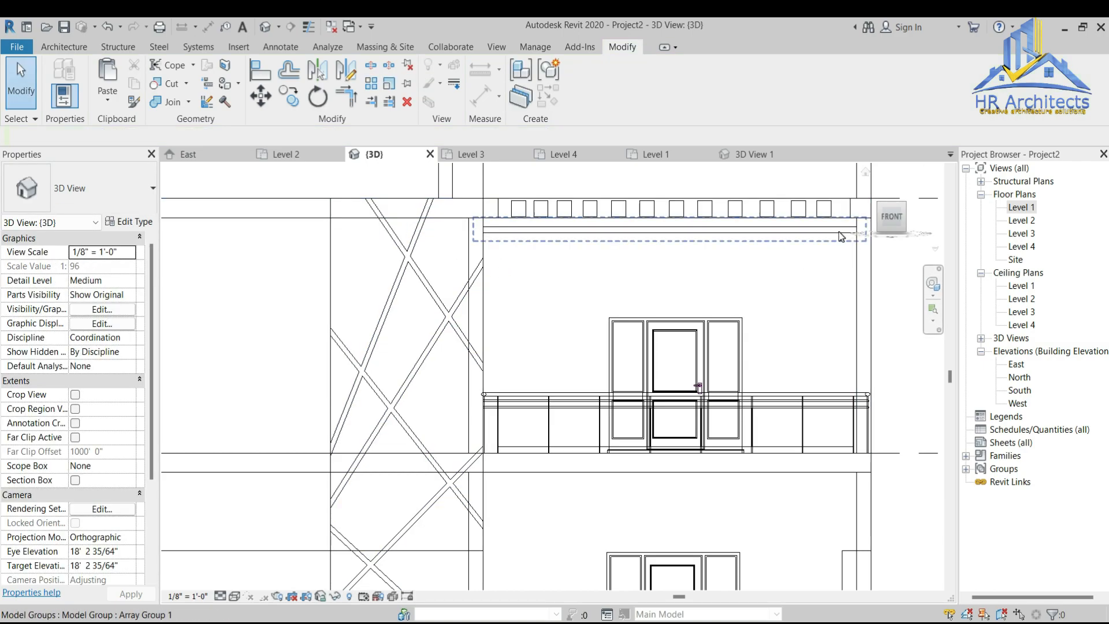
click(841, 235)
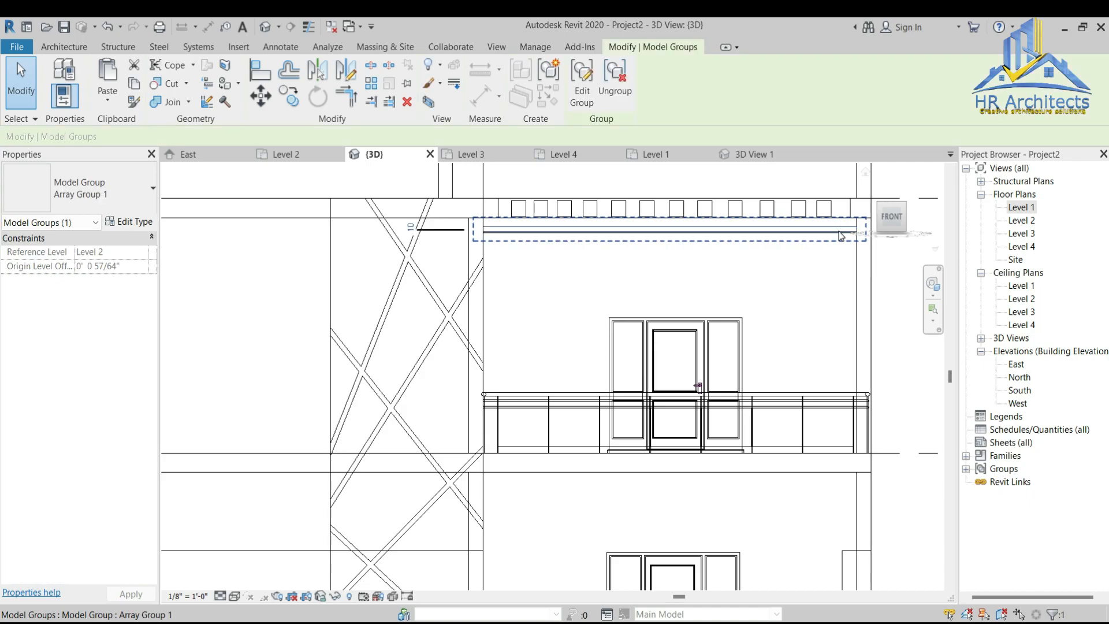
click(605, 96)
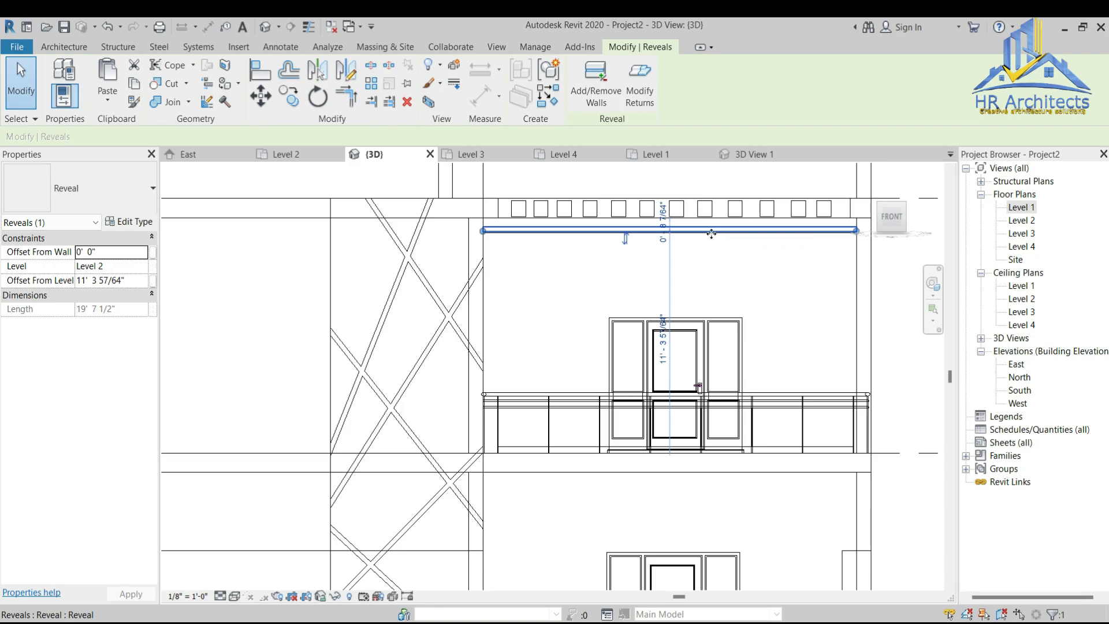
click(596, 87)
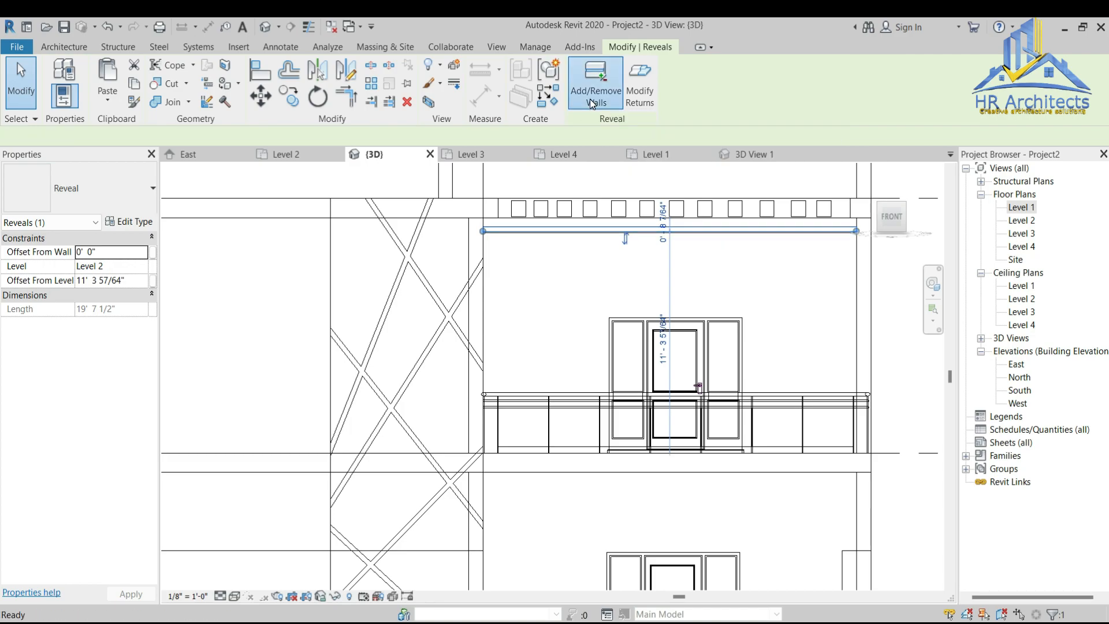
key(Escape)
key(Escape)
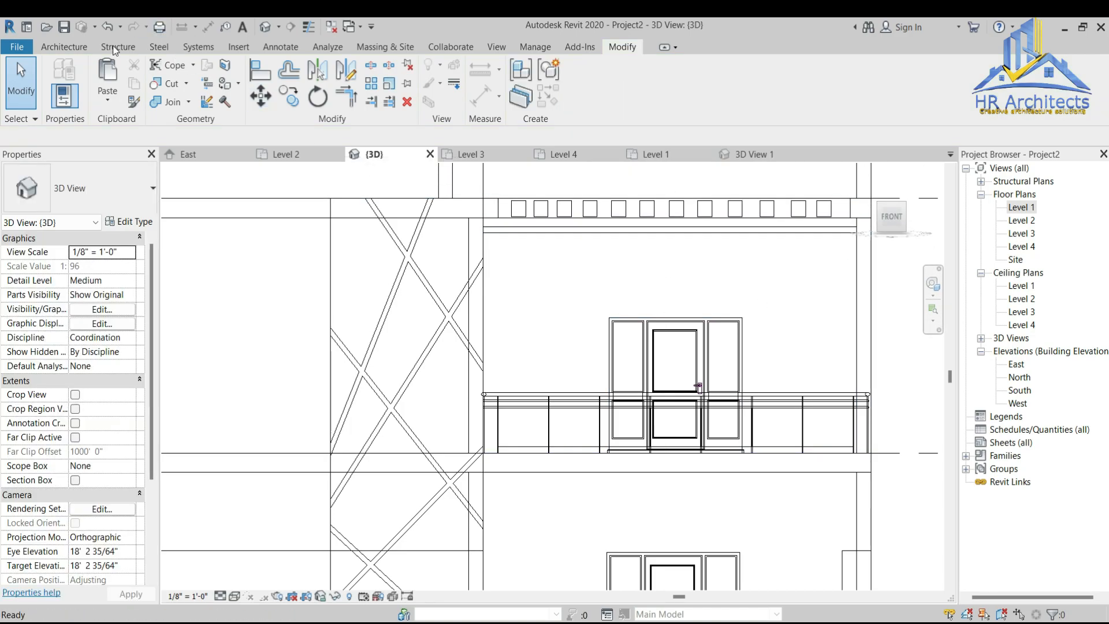
Step: Place a series of roughly evenly spaced horizontal wall reveals down the upper balcony's back wall to just above the railing
click(49, 47)
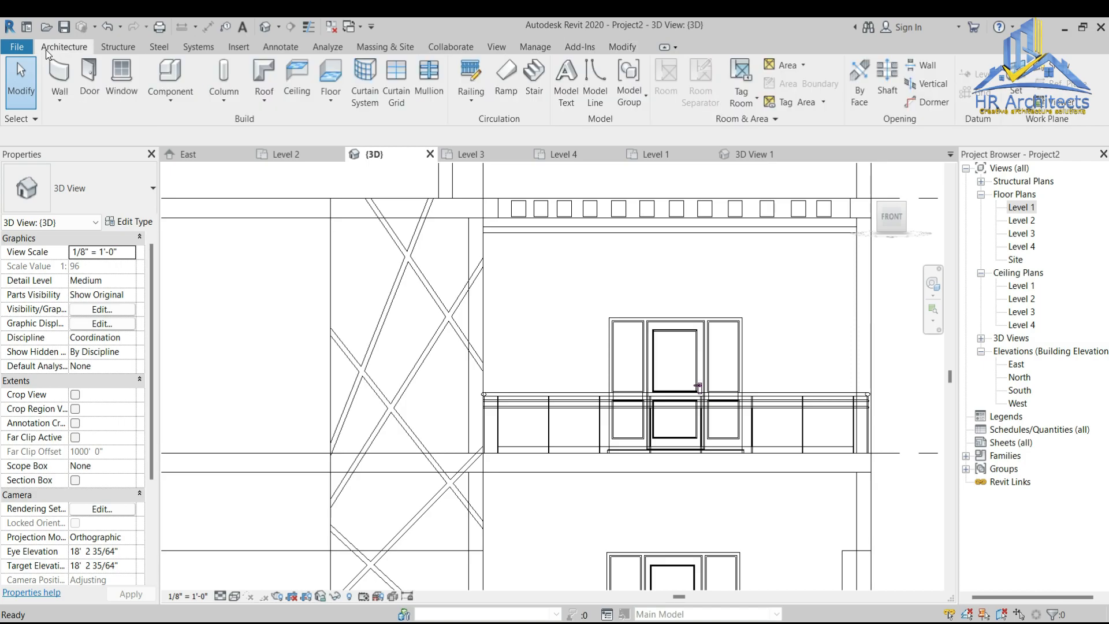
click(60, 100)
click(91, 249)
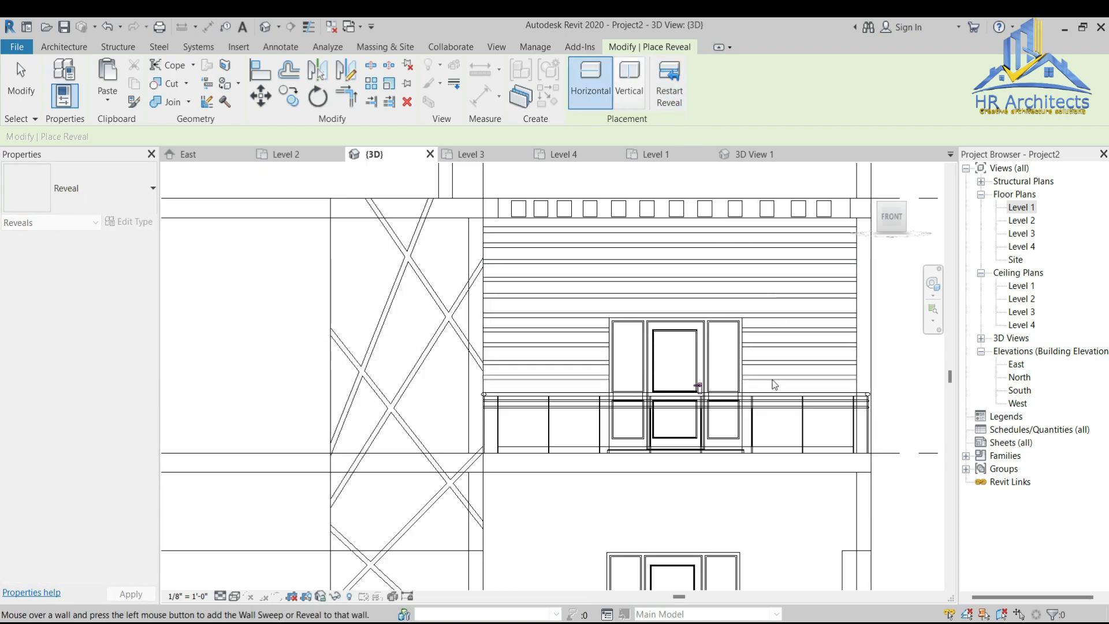
key(Escape)
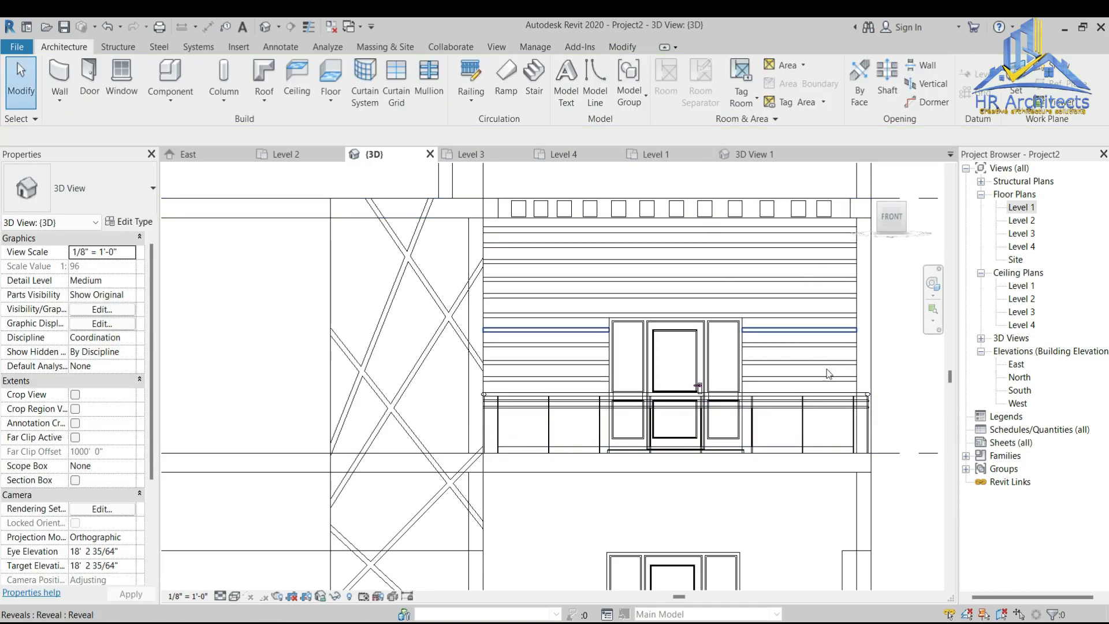
click(847, 281)
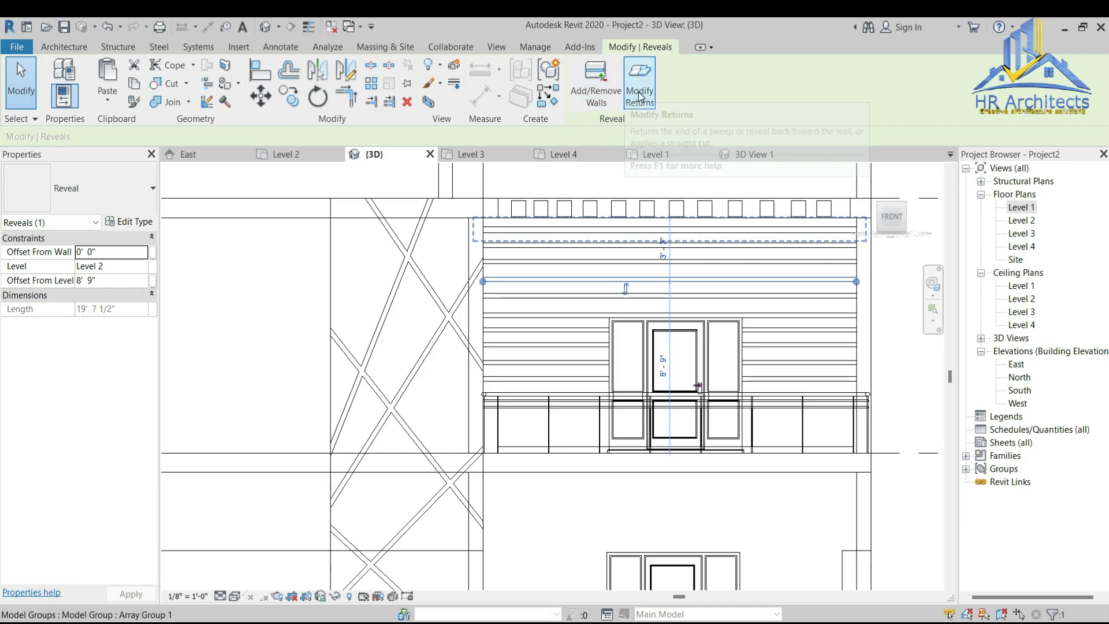
click(596, 86)
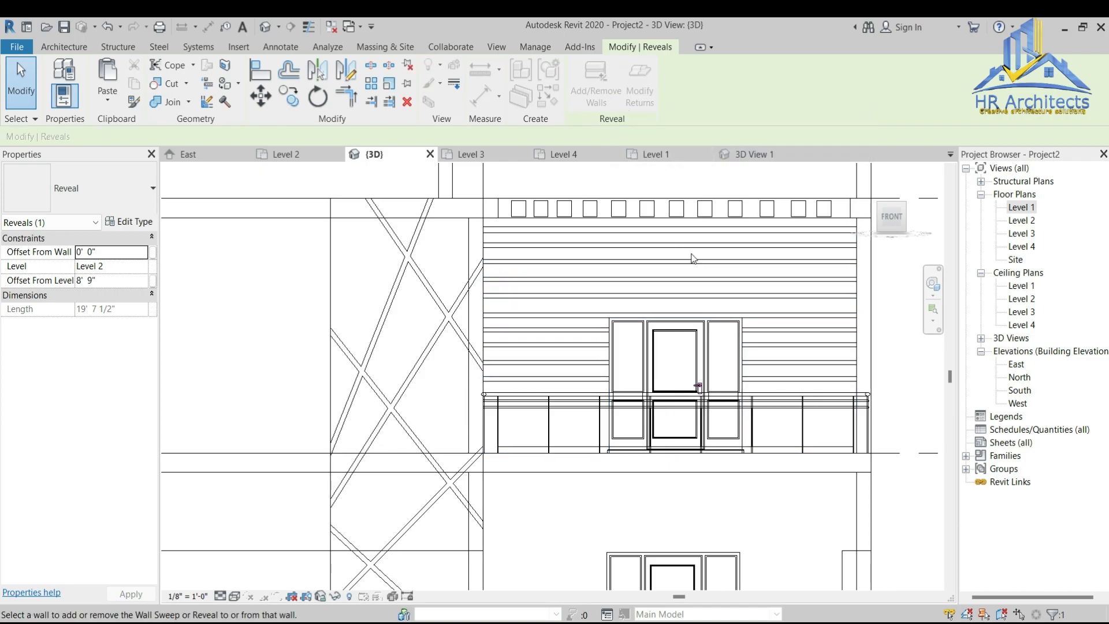
key(Escape)
Step: Create a similar horizontal reveal on the balcony's back wall at handrail height, next below the existing ones
click(783, 347)
key(c)
key(s)
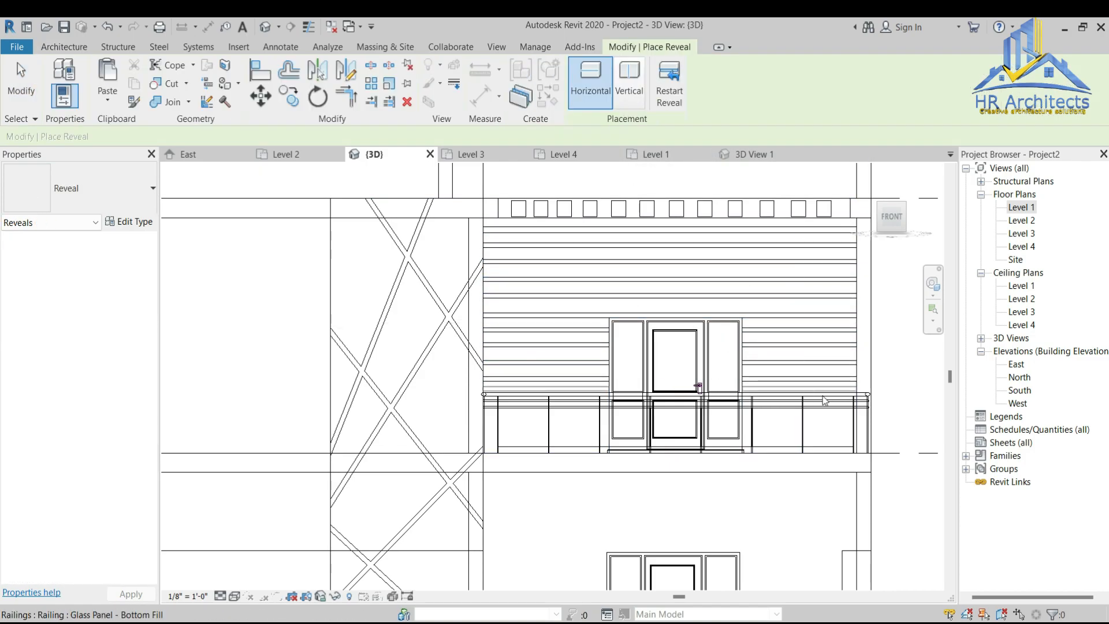
scroll(849, 391, up, 4)
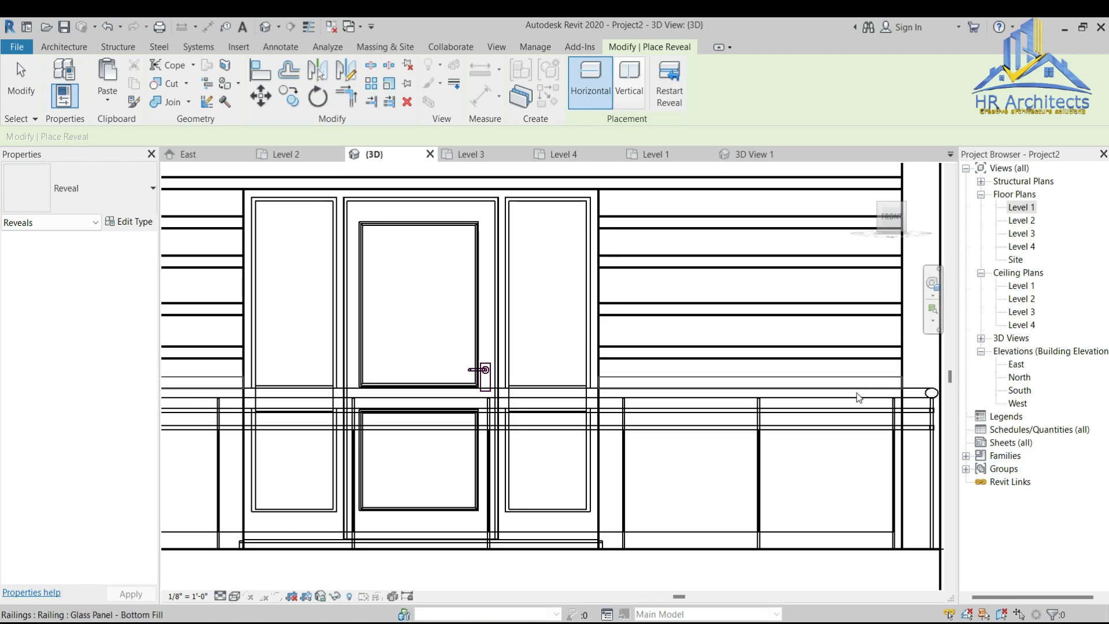
click(856, 393)
click(669, 84)
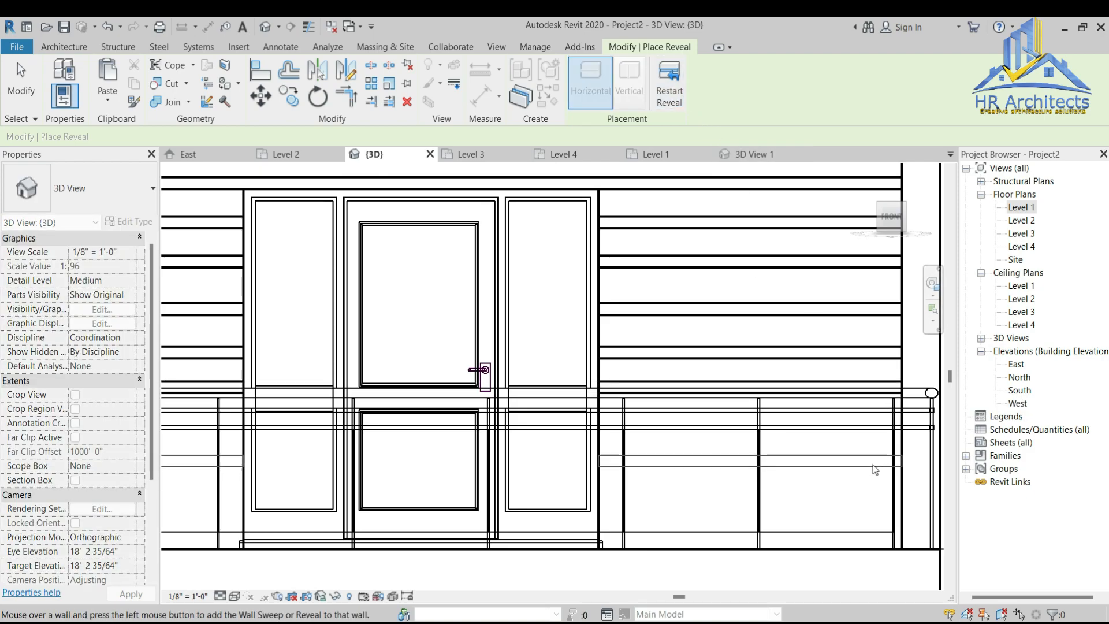
Step: Place two more horizontal reveals on the upper balcony's back wall behind the railing, continuing the downward spacing, and end placement
click(871, 426)
click(669, 83)
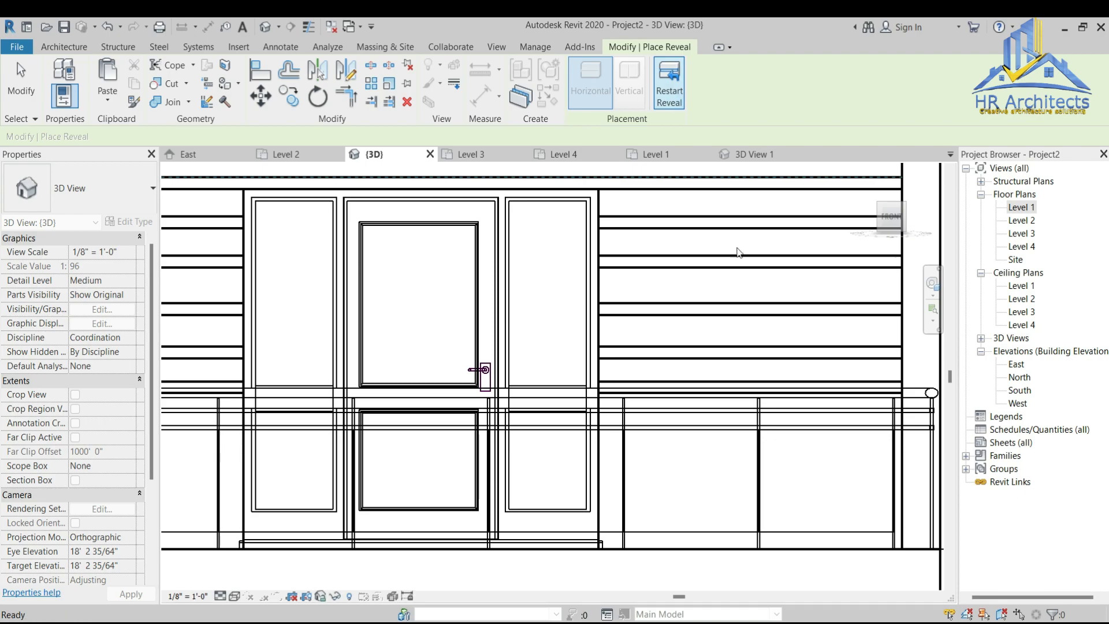
click(843, 462)
click(668, 84)
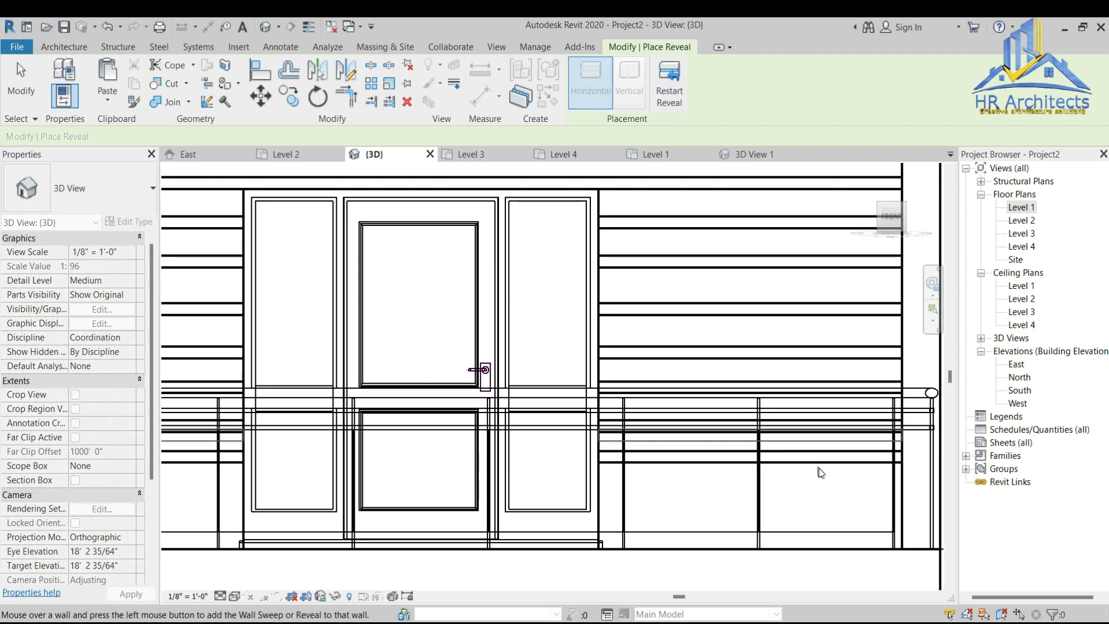
scroll(770, 372, down, 5)
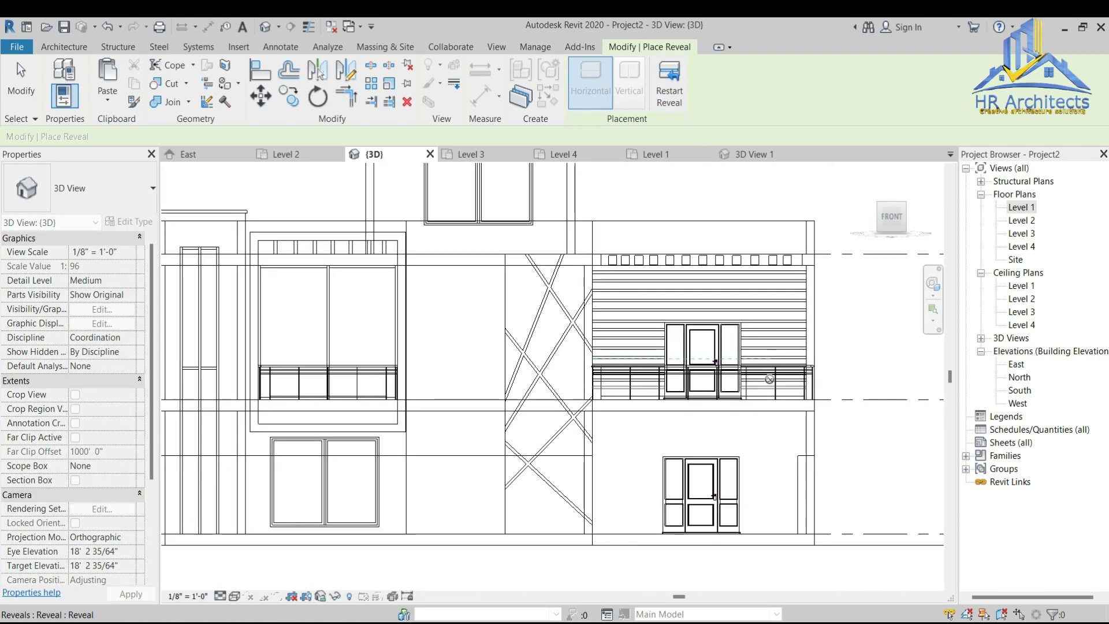
scroll(826, 415, up, 2)
key(Escape)
scroll(784, 228, down, 1)
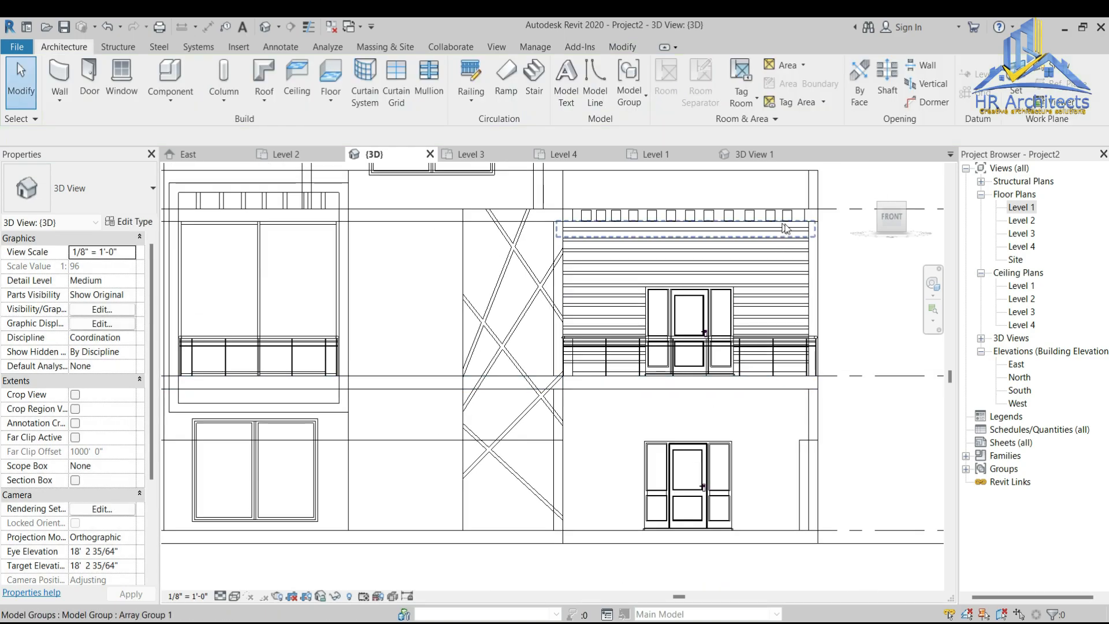
Step: Copy the grouped reveal and the other reveals above the balcony handrail straight down onto the ground-floor wall around the entrance door
click(803, 239)
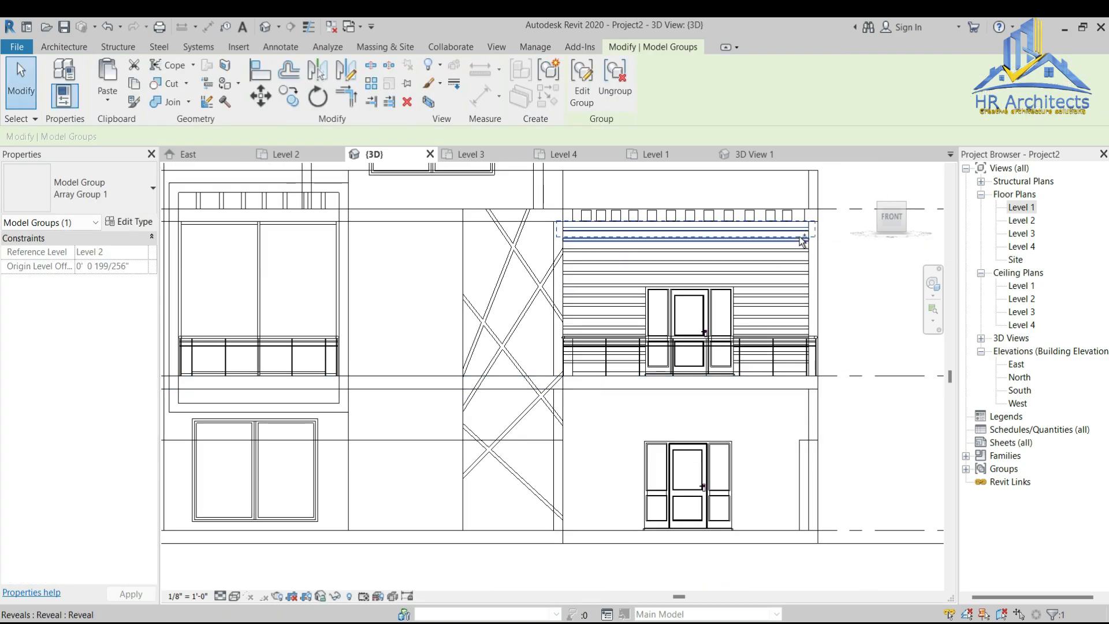
ctrl+click(800, 238)
ctrl+click(800, 250)
ctrl+click(798, 263)
ctrl+click(799, 273)
ctrl+click(798, 285)
ctrl+click(798, 297)
ctrl+click(796, 309)
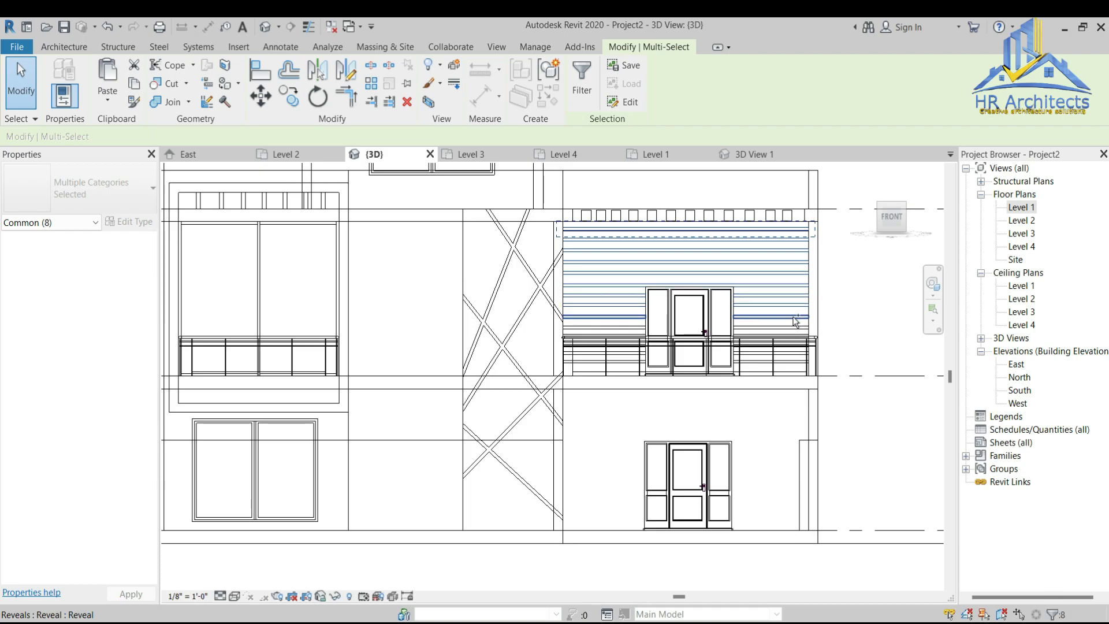
ctrl+click(794, 322)
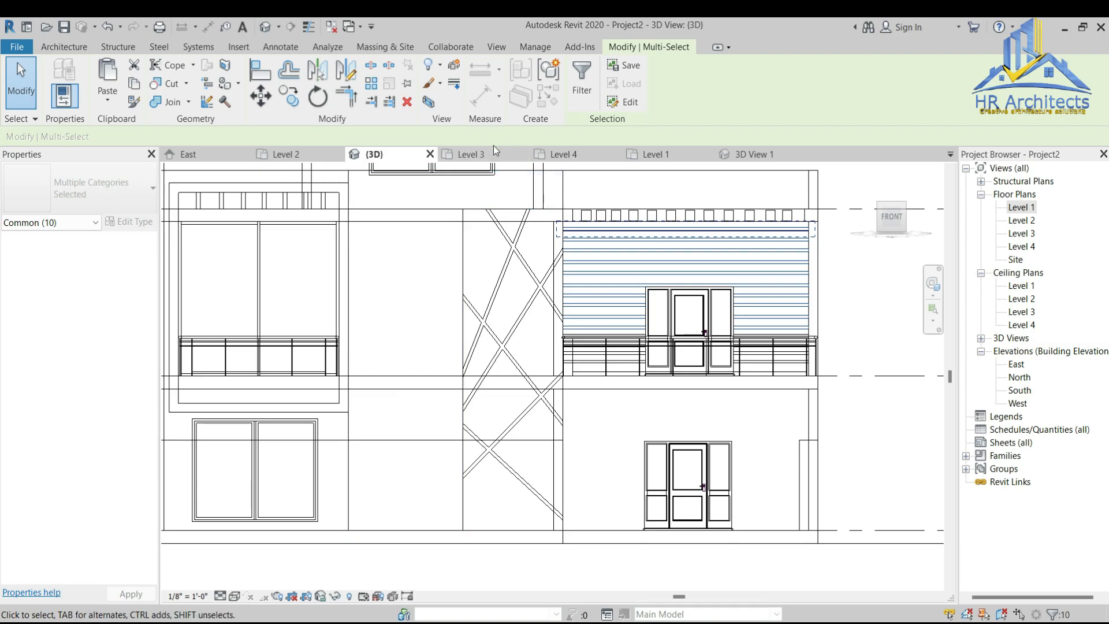
click(287, 95)
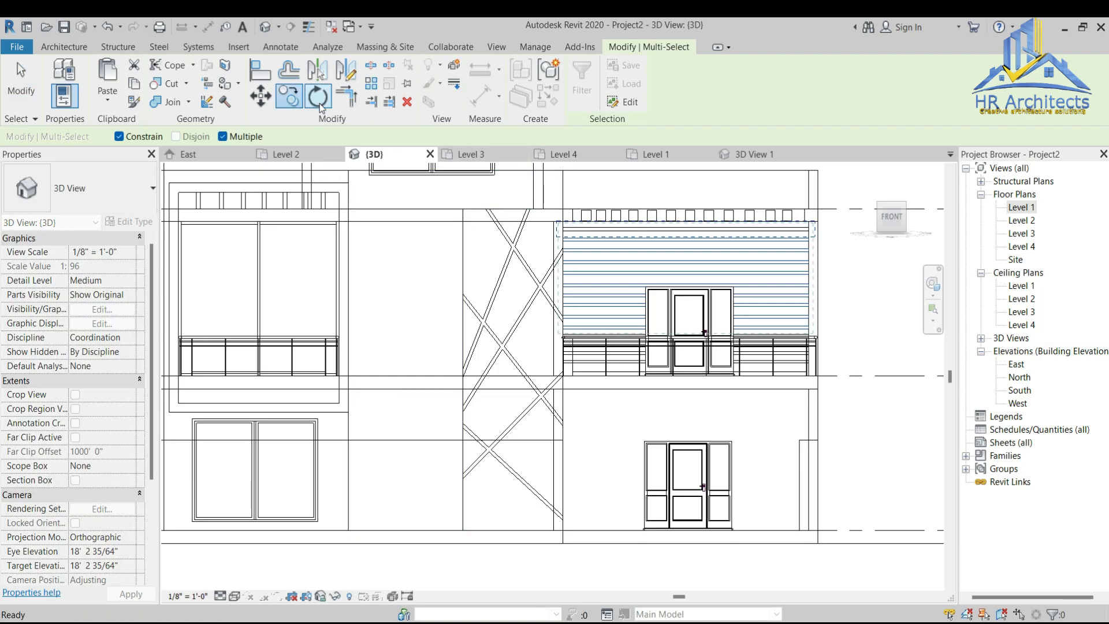
click(808, 231)
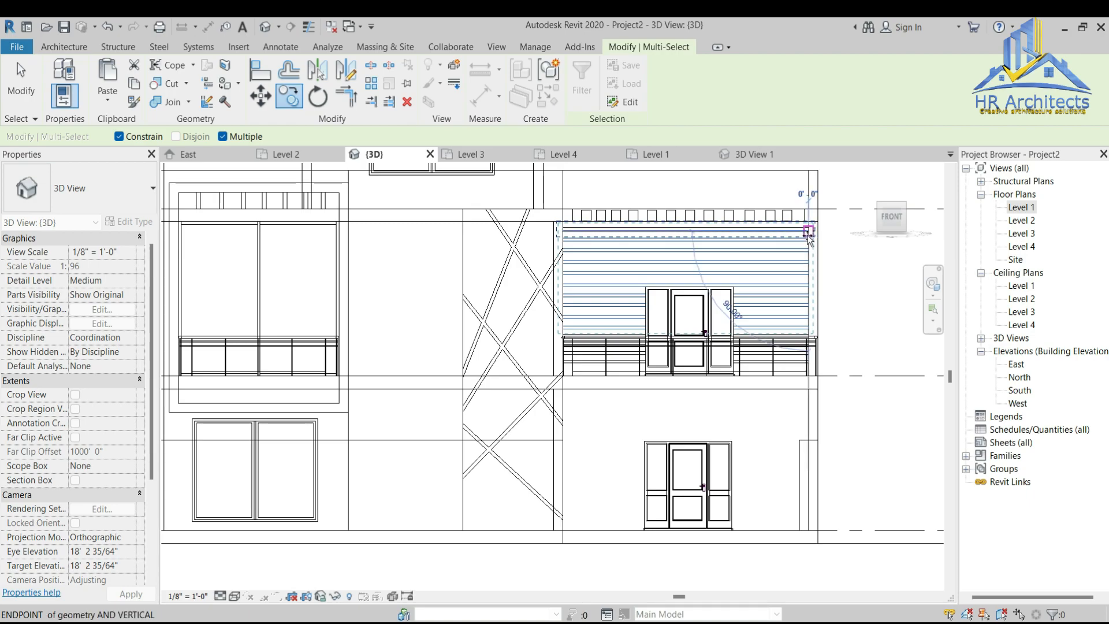
click(809, 398)
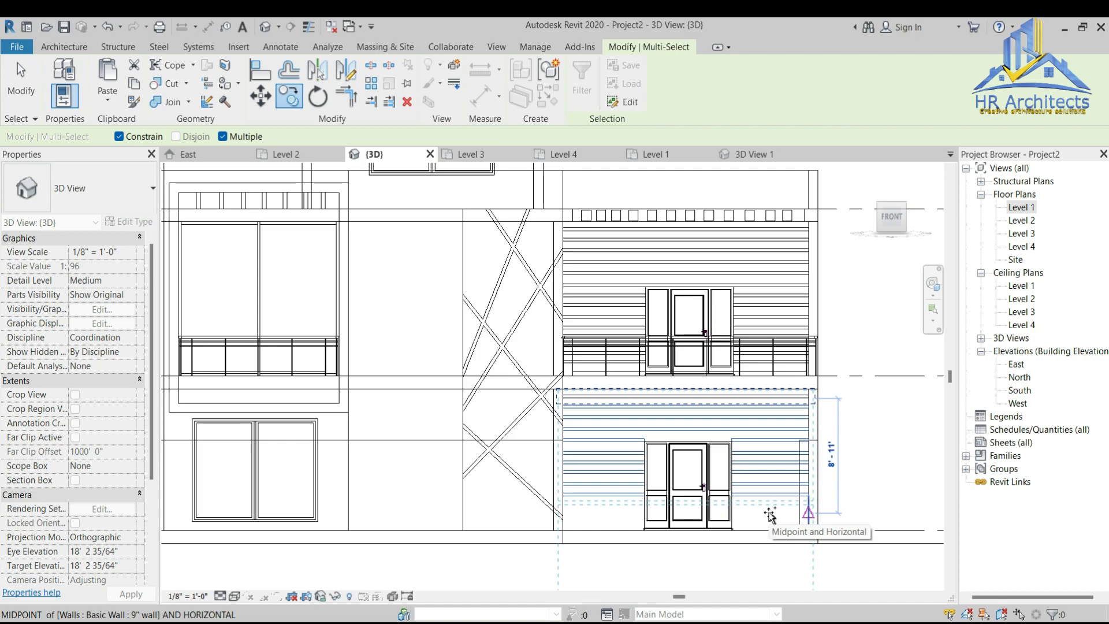
key(Escape)
key(Escape)
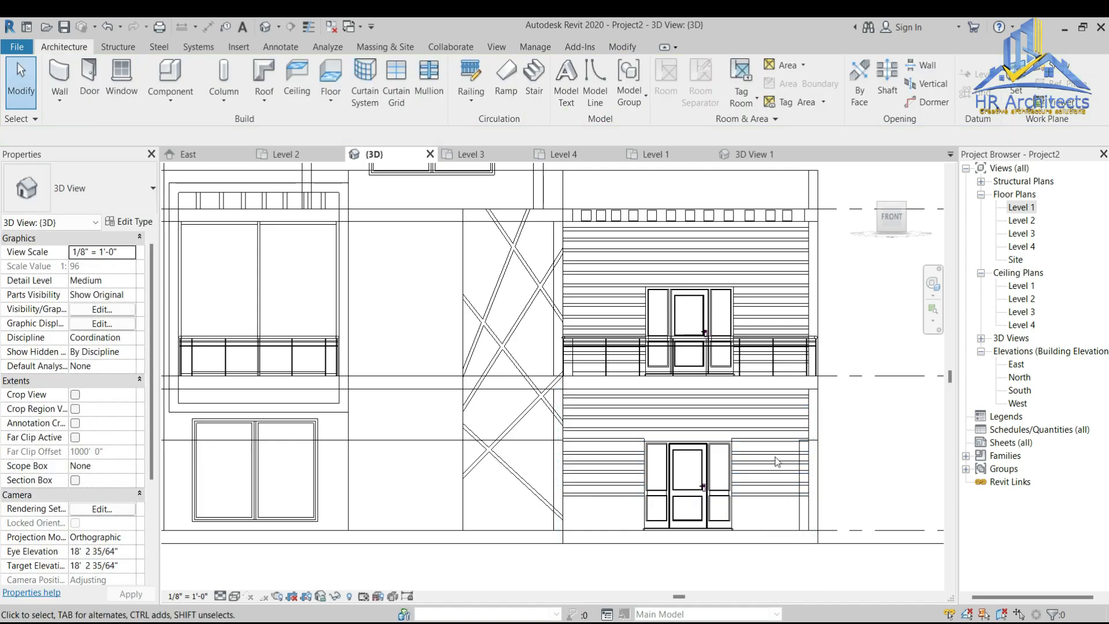
Step: Raise the ground-floor reveal at the door head to a 7' 0" offset from Level 1 so it clears the door
scroll(777, 491, up, 3)
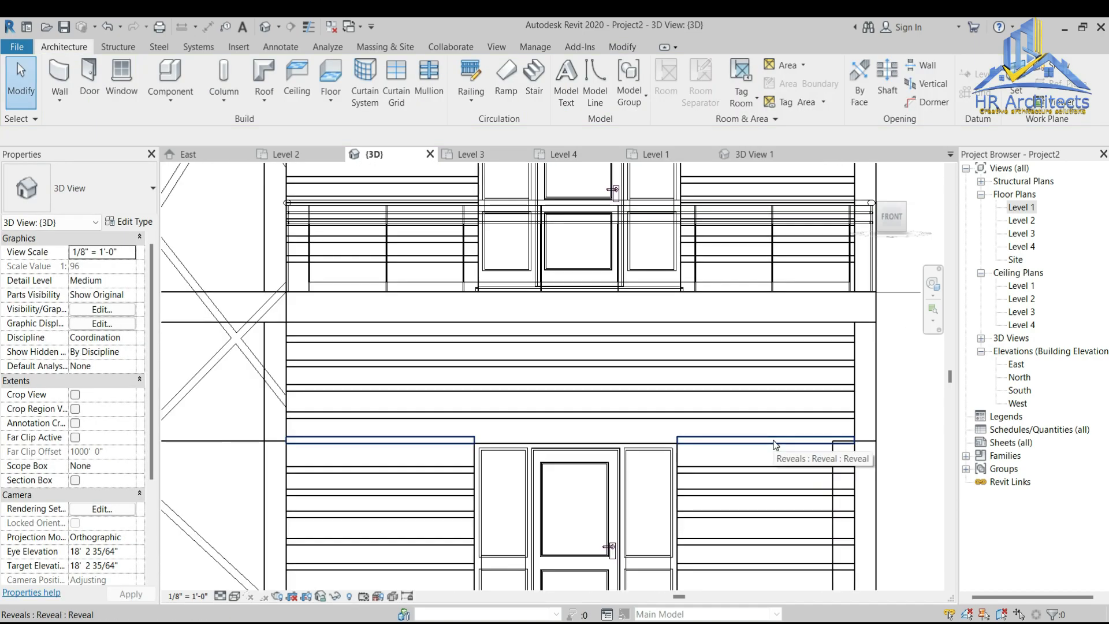
click(774, 442)
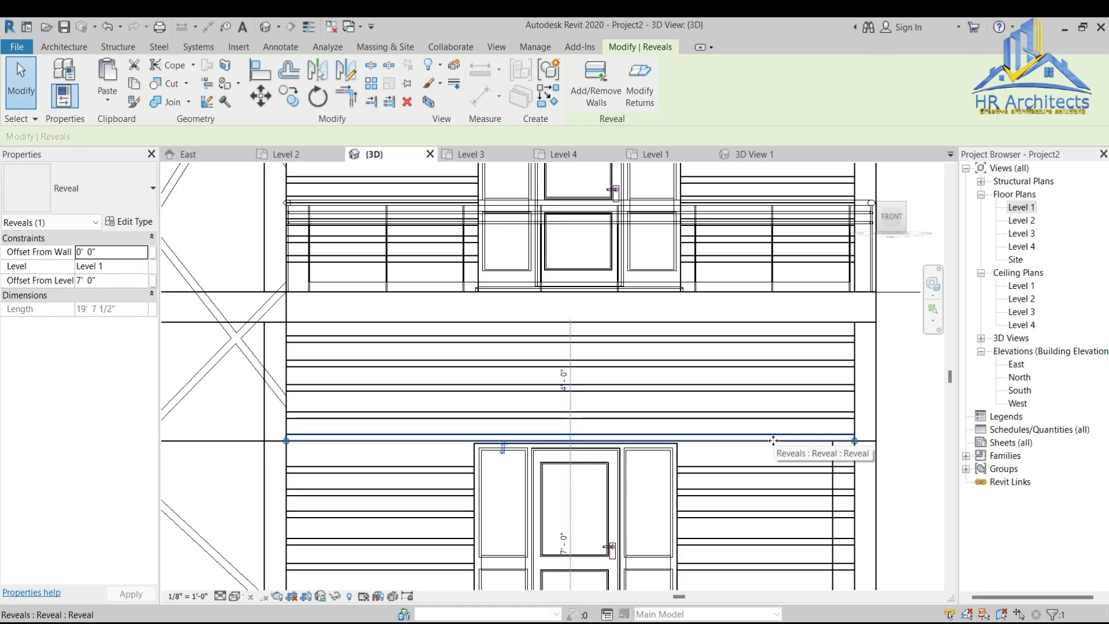
scroll(762, 396, down, 2)
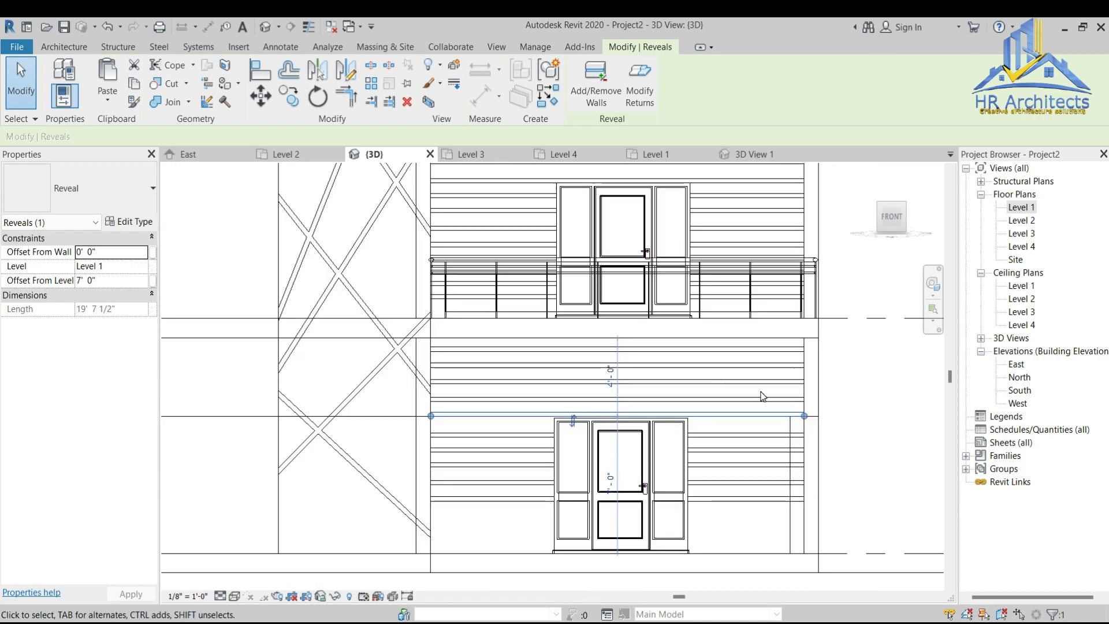
Step: Place three more evenly spaced horizontal reveals below the copied ones on the ground-floor wall, down to near the floor
scroll(715, 536, up, 2)
click(774, 475)
click(604, 108)
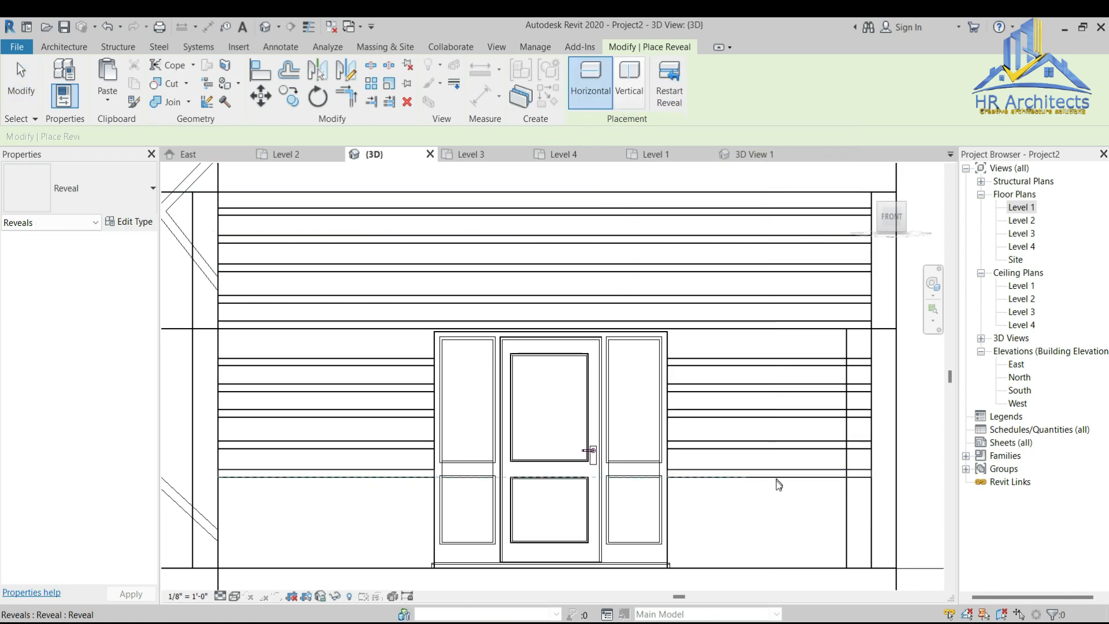
click(770, 509)
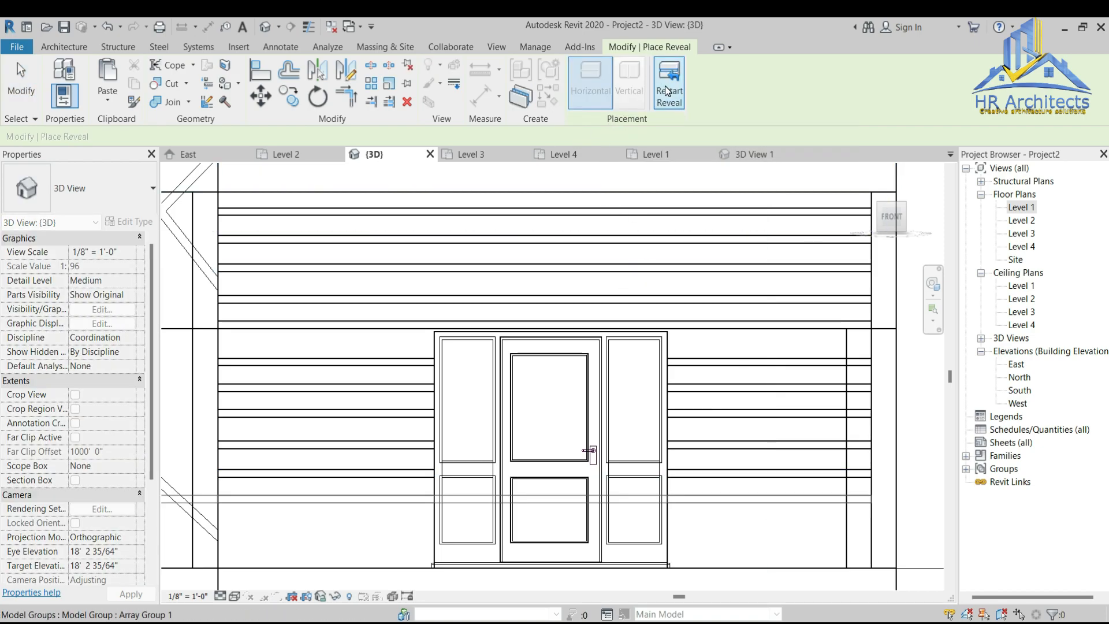
click(765, 531)
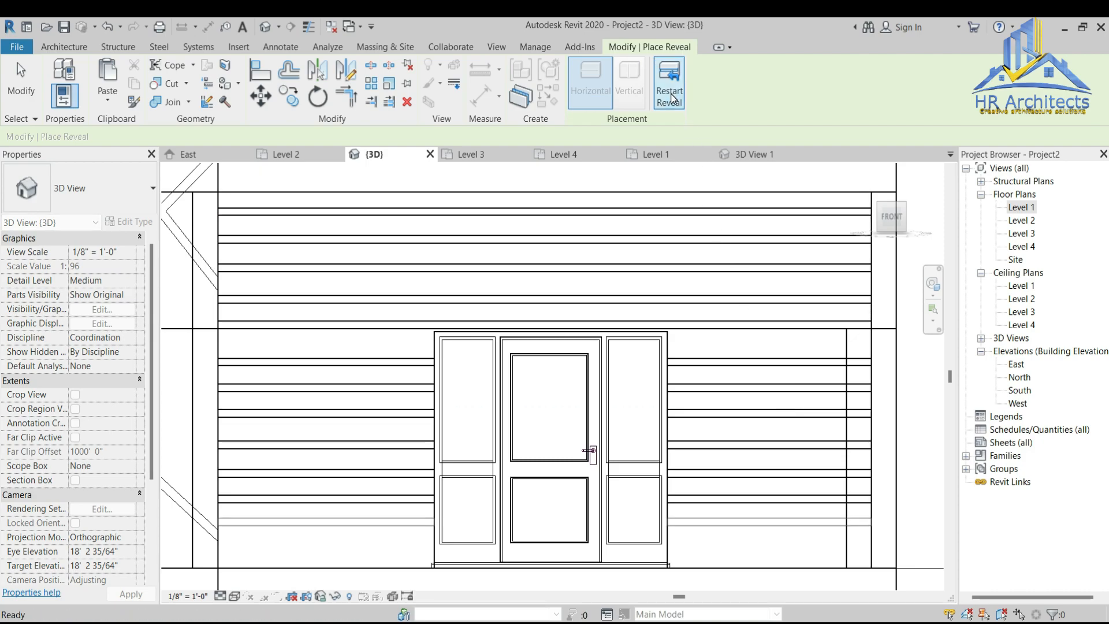
click(807, 557)
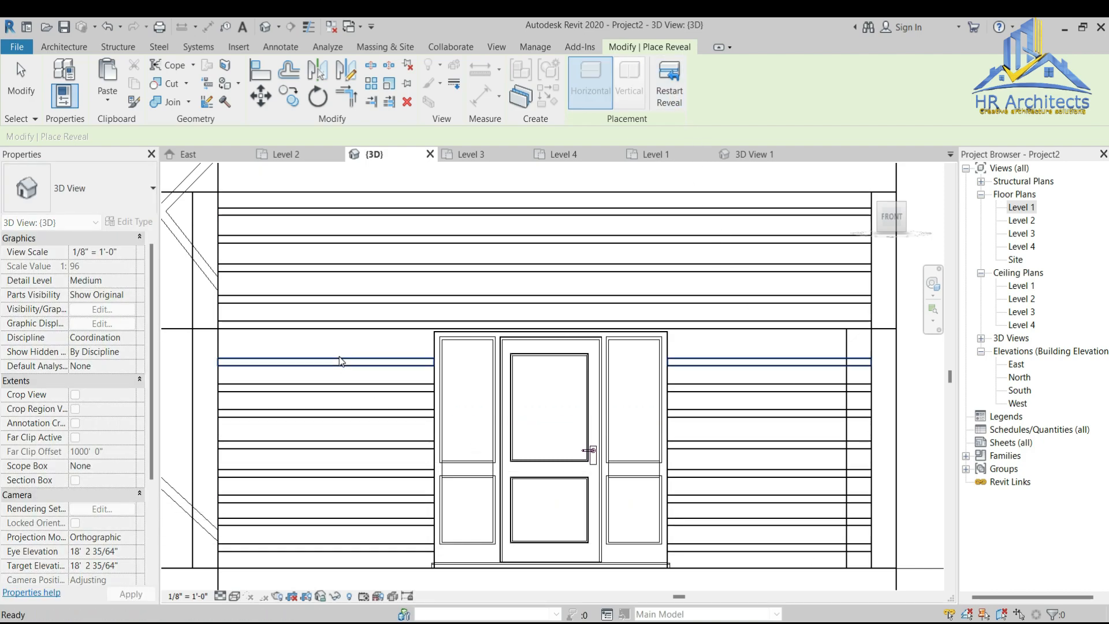
key(Escape)
Step: Move the first reveal beneath the entrance door's head slightly up, to about 6' 1" above Level 1
drag(357, 345, 302, 547)
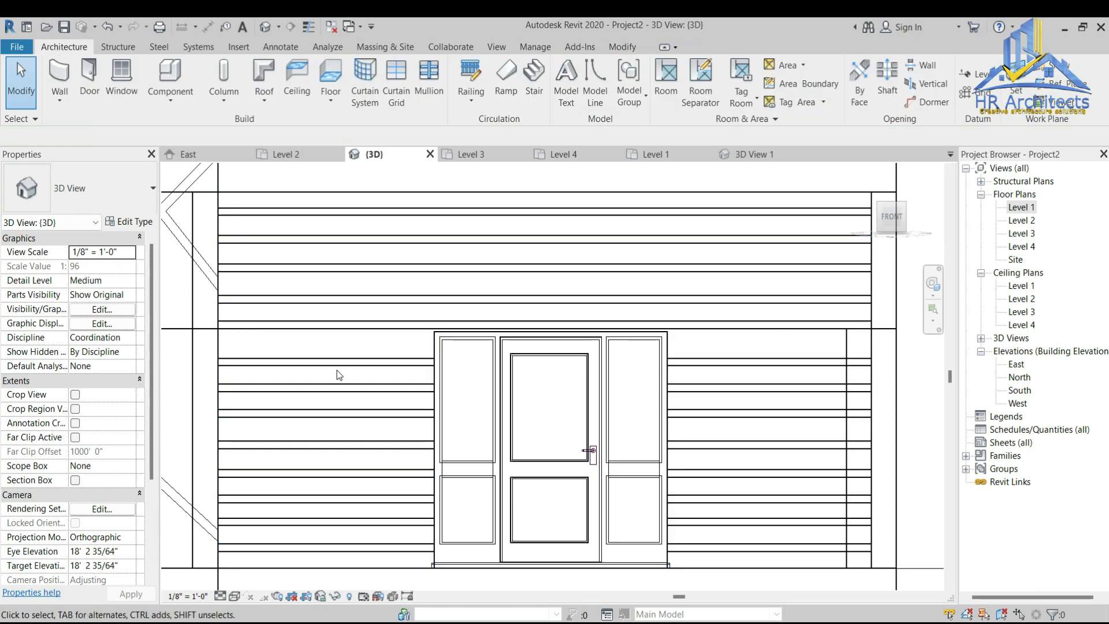
click(338, 361)
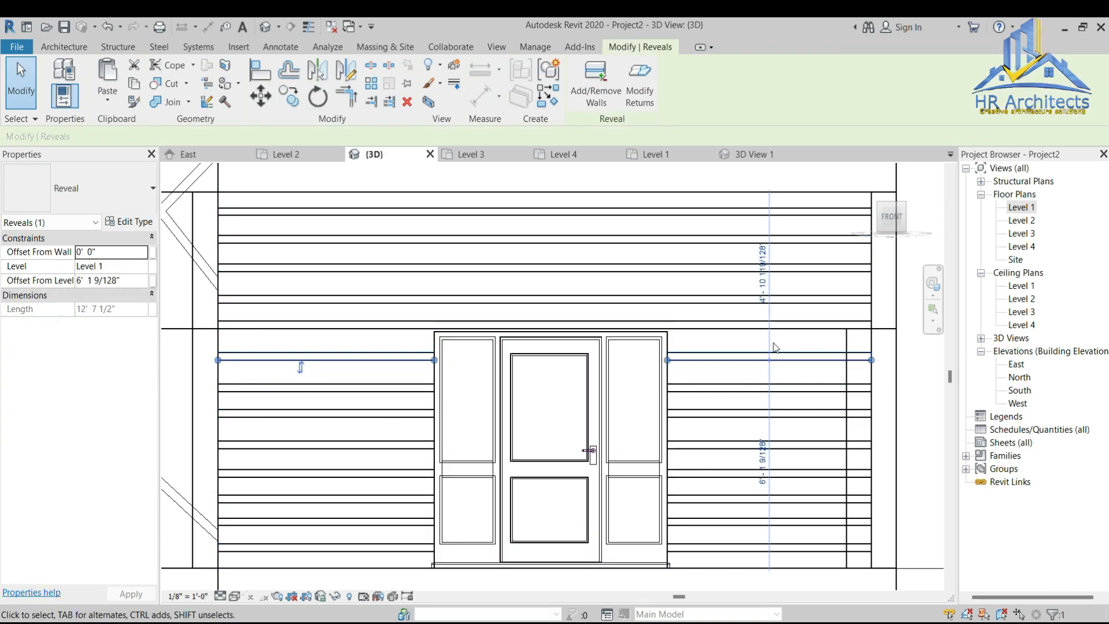
scroll(808, 358, down, 5)
key(Escape)
Step: Display the 3D view shaded and compare the house front with the reference image and the perspective view
click(234, 595)
click(260, 530)
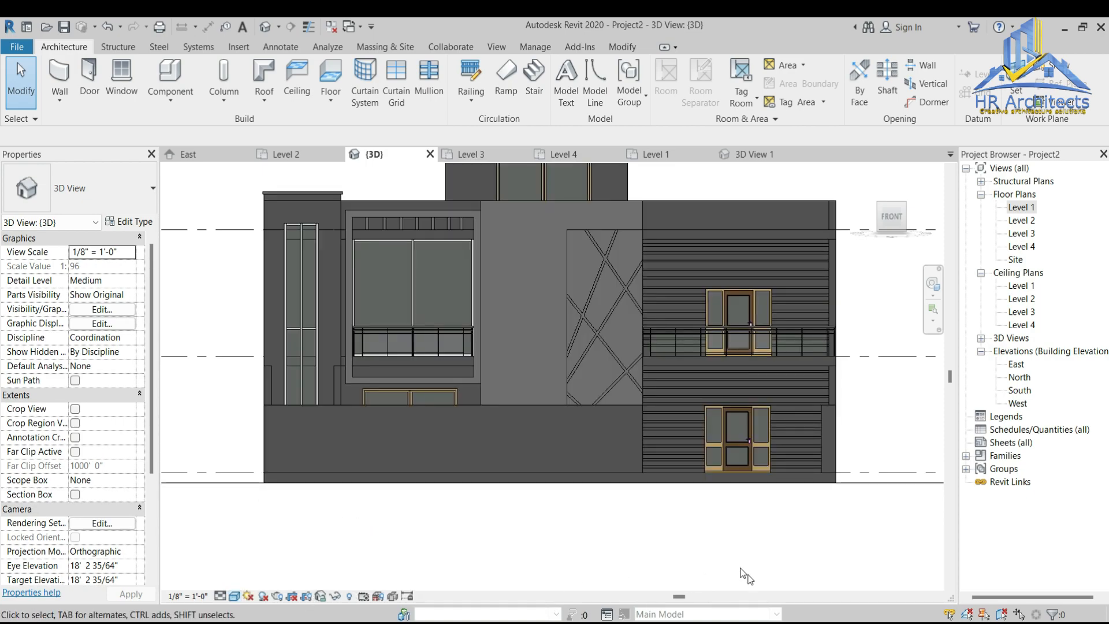
key(alt+Tab)
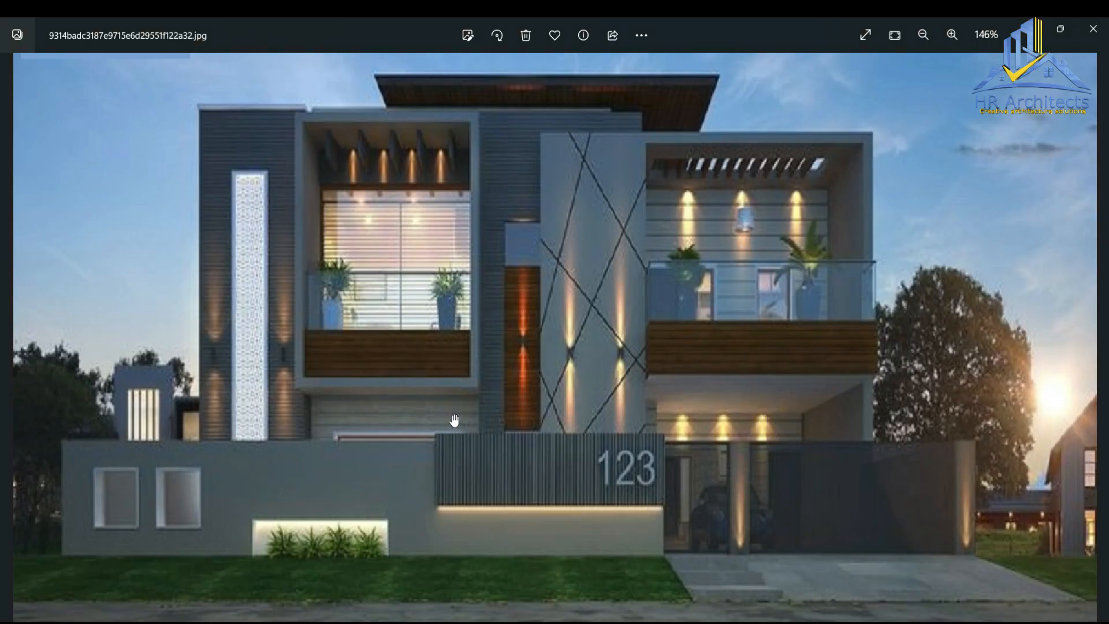
key(alt+Tab)
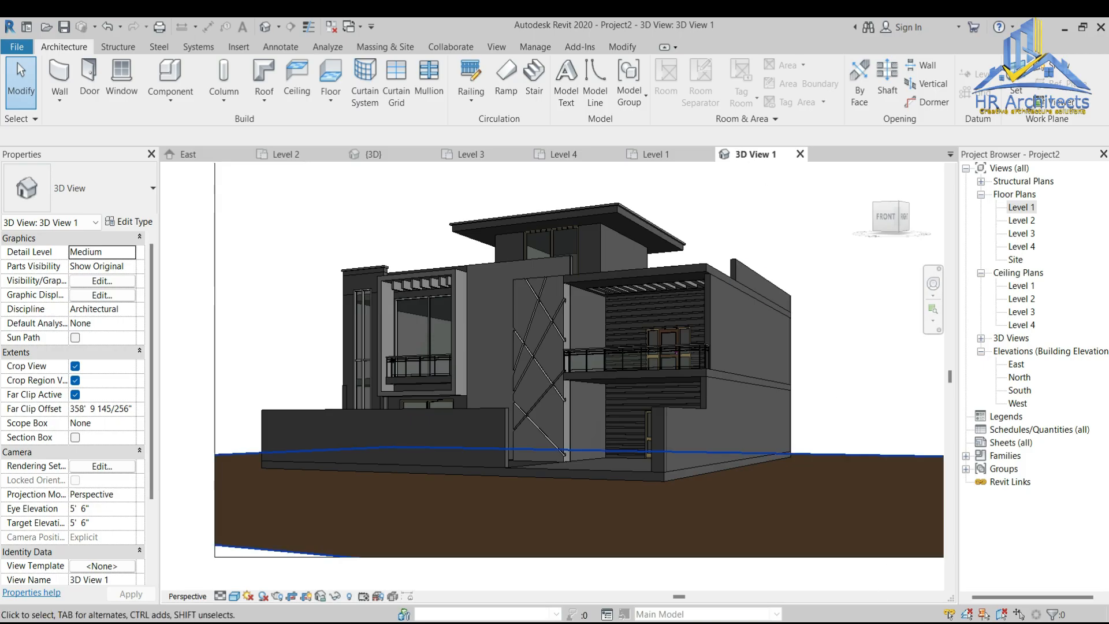
key(alt+Tab)
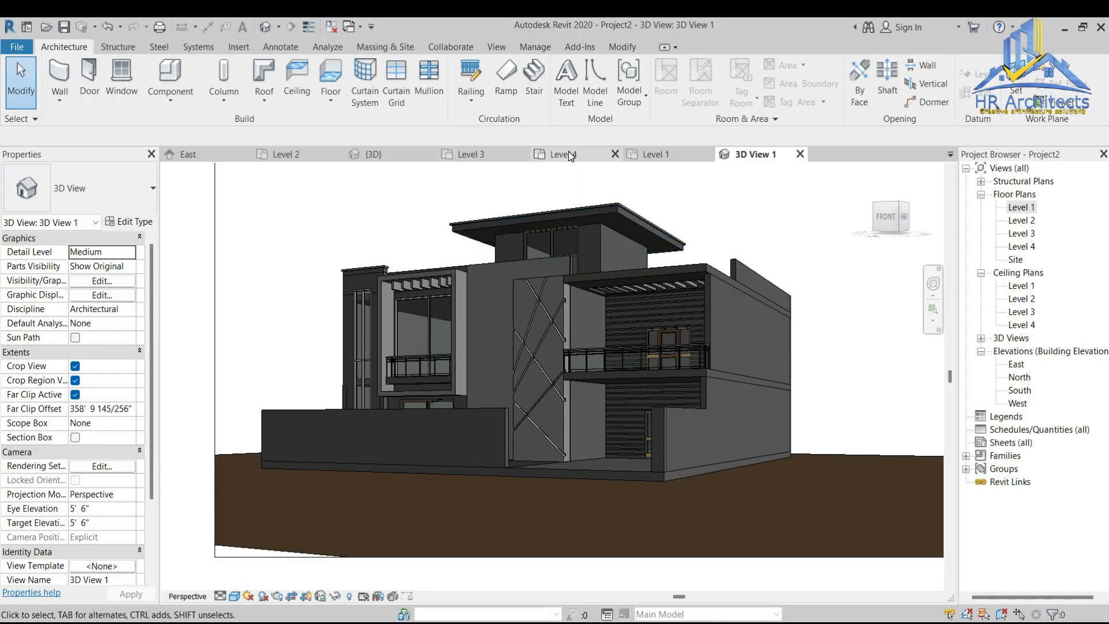
click(398, 151)
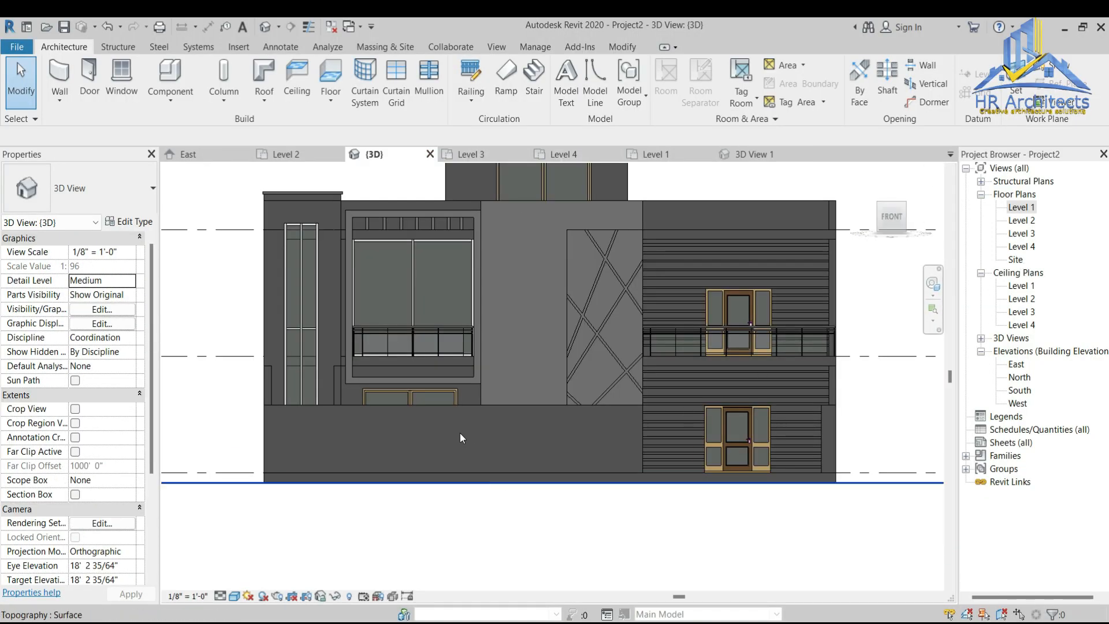
Step: Create an in-place Generic Models component with the default name and start an extrusion for the front boundary wall
scroll(471, 396, up, 3)
click(471, 393)
scroll(470, 393, down, 4)
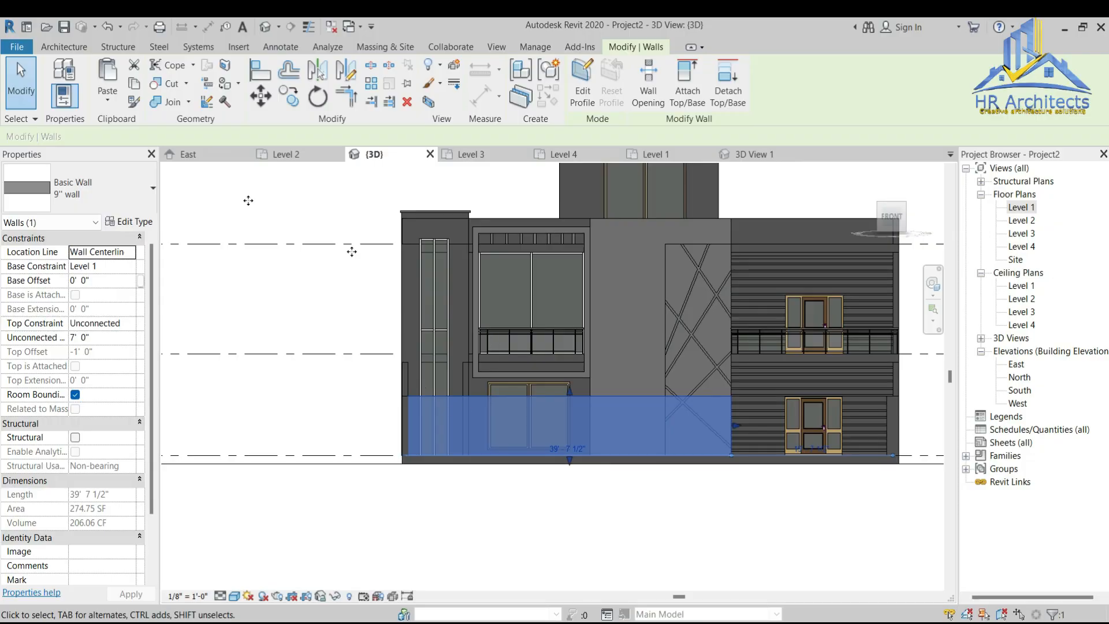
click(65, 46)
click(170, 100)
click(197, 153)
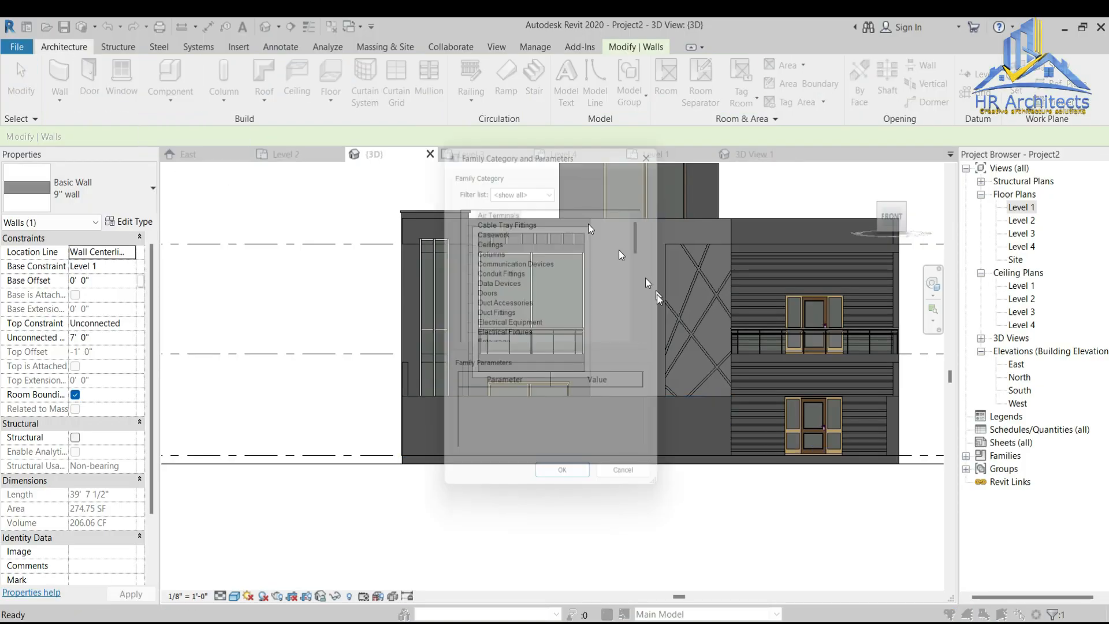
scroll(519, 277, down, 3)
click(496, 320)
click(565, 486)
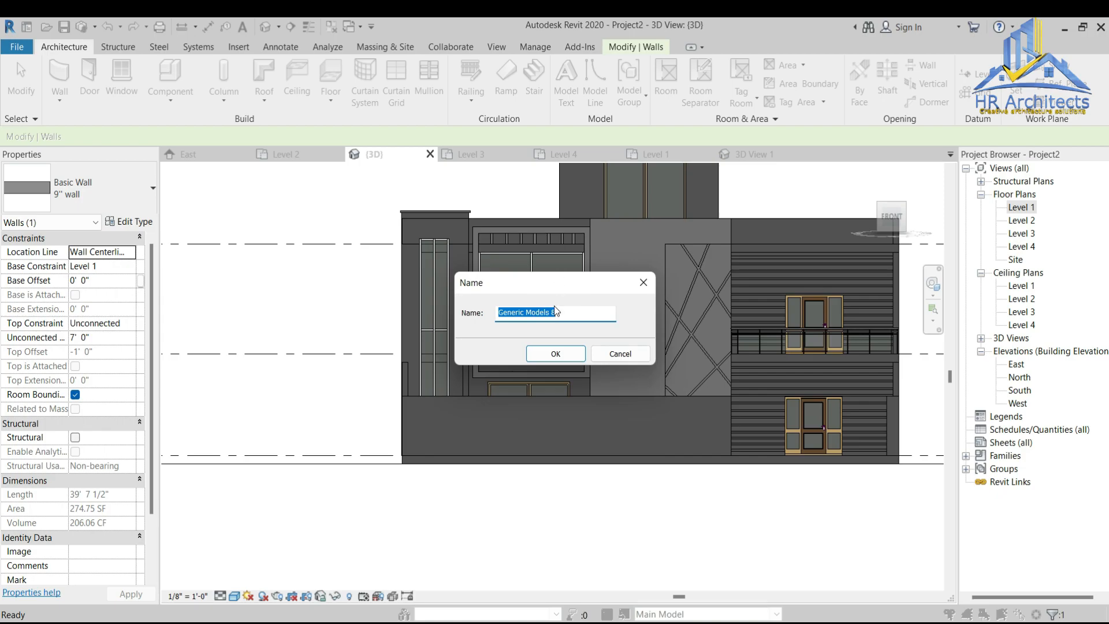
click(555, 353)
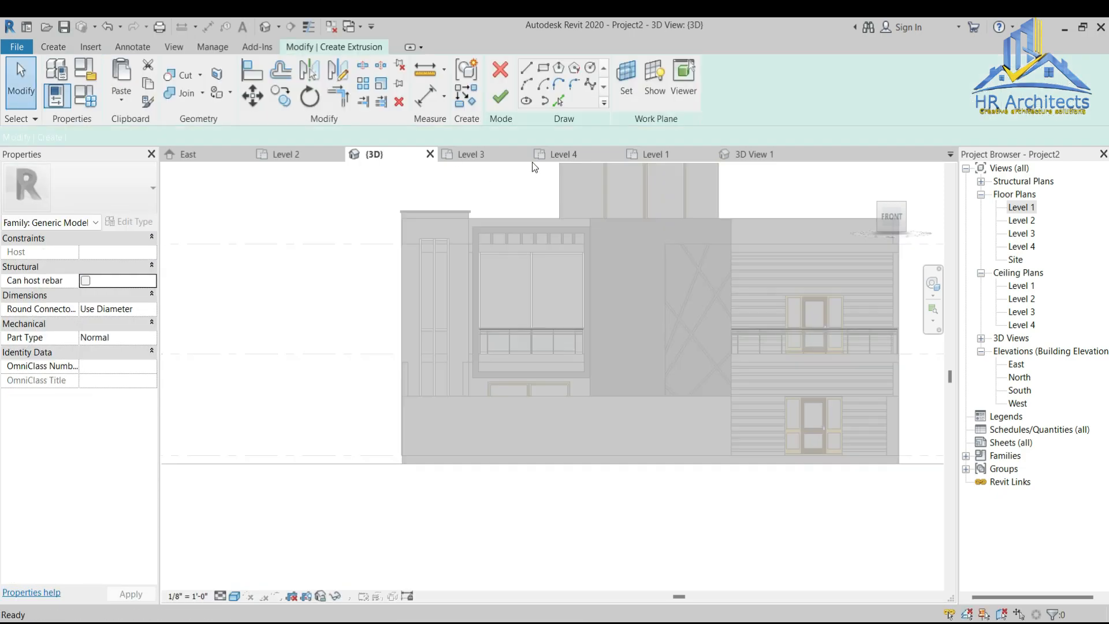
Step: Set the extrusion's work plane by picking the face of the 9" front boundary wall
click(626, 81)
click(469, 346)
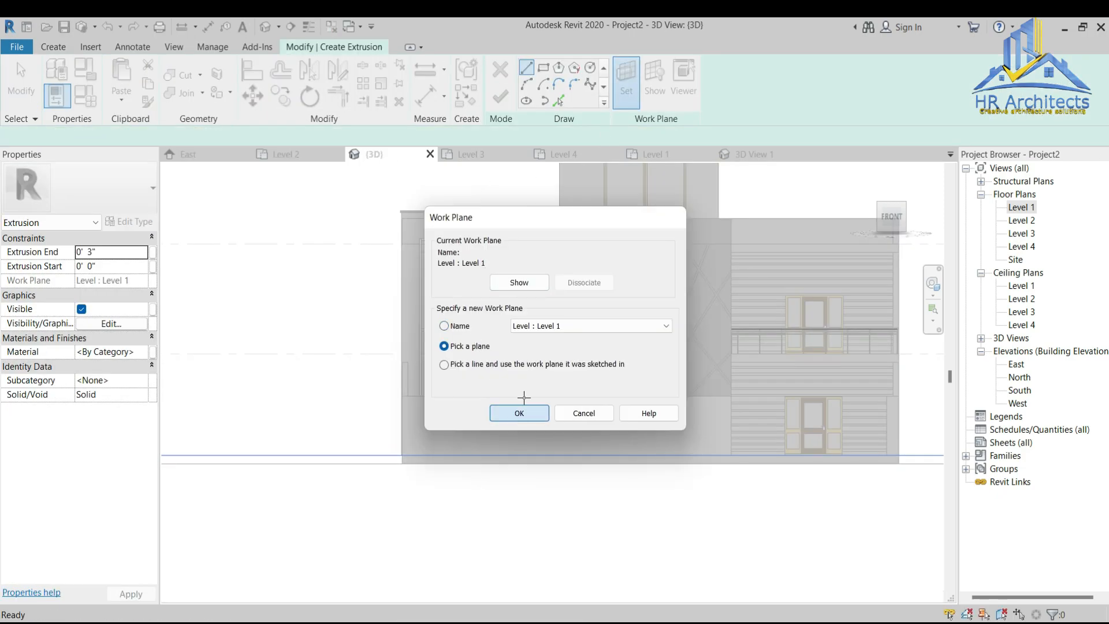
click(519, 413)
scroll(715, 424, up, 5)
click(720, 355)
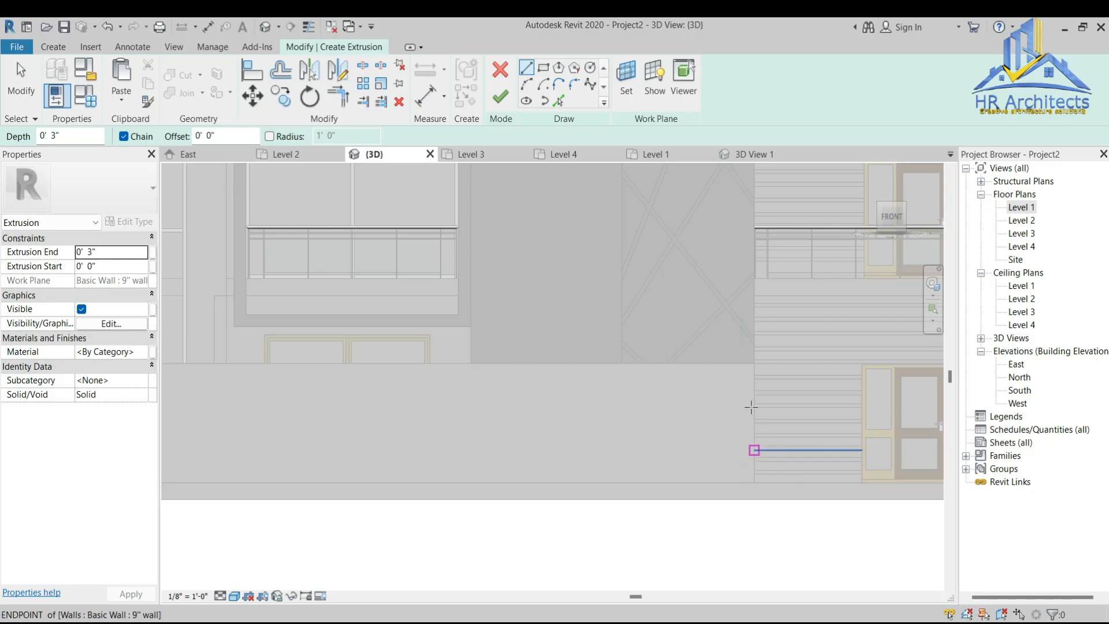
Step: Sketch a rectangle about 19' 0" wide and 6' 0" high at the front boundary wall's entrance-side end and finish the extrusion sketch
click(754, 432)
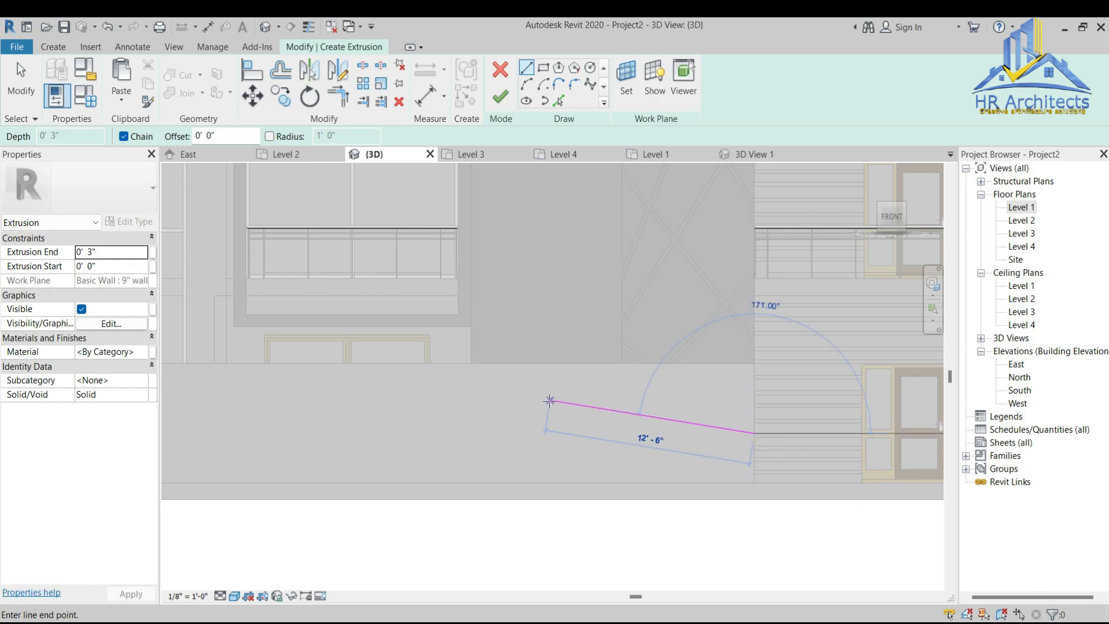
click(543, 68)
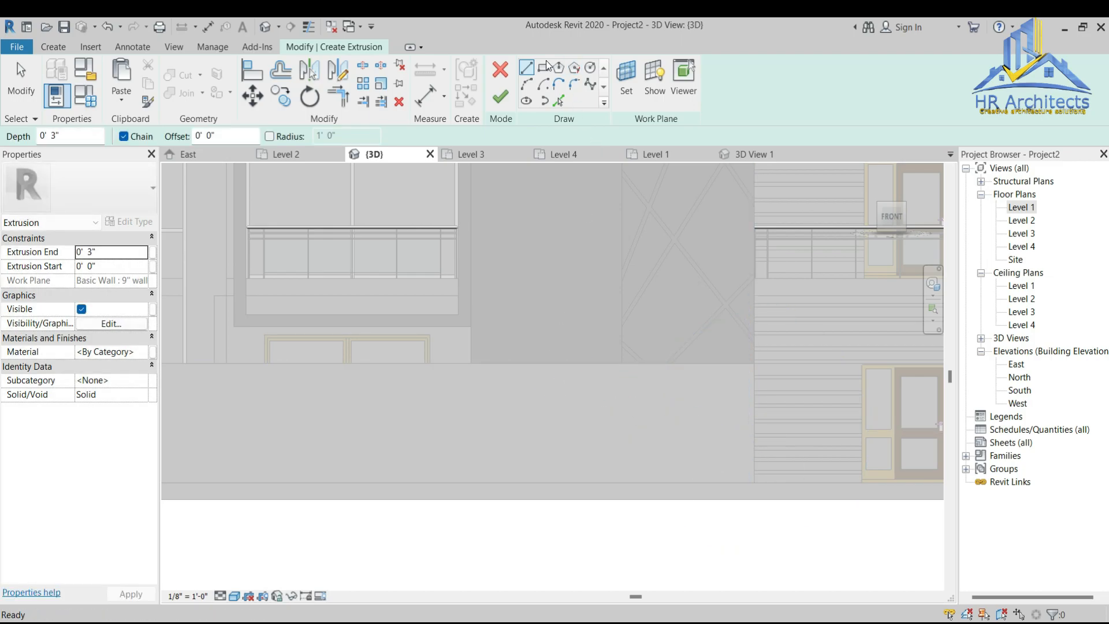
scroll(753, 448, up, 3)
click(754, 449)
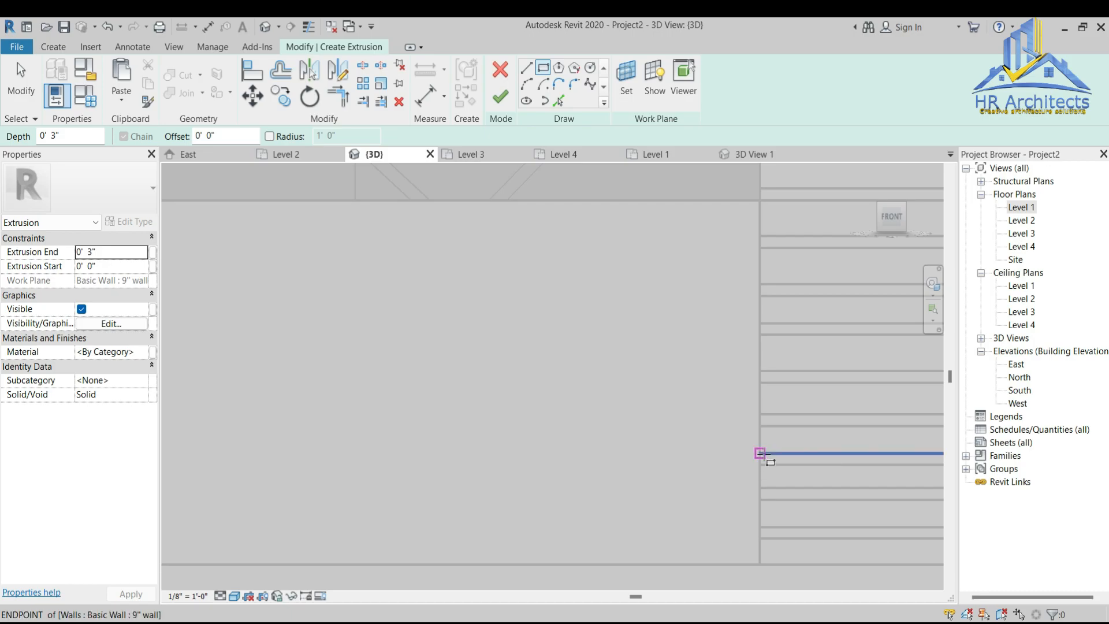
scroll(578, 438, down, 2)
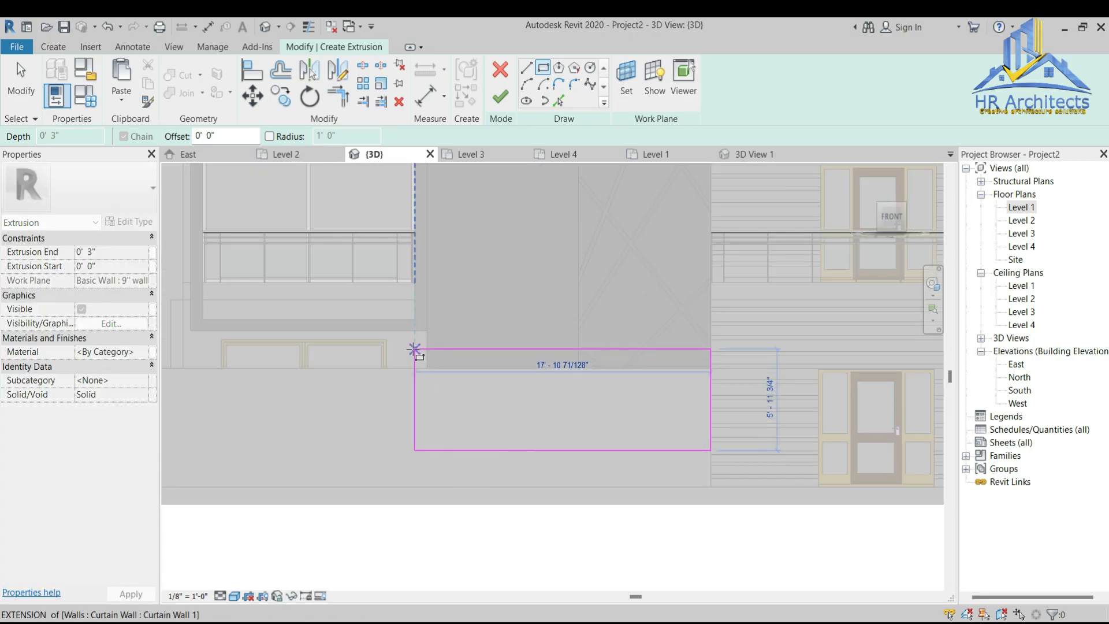
click(397, 350)
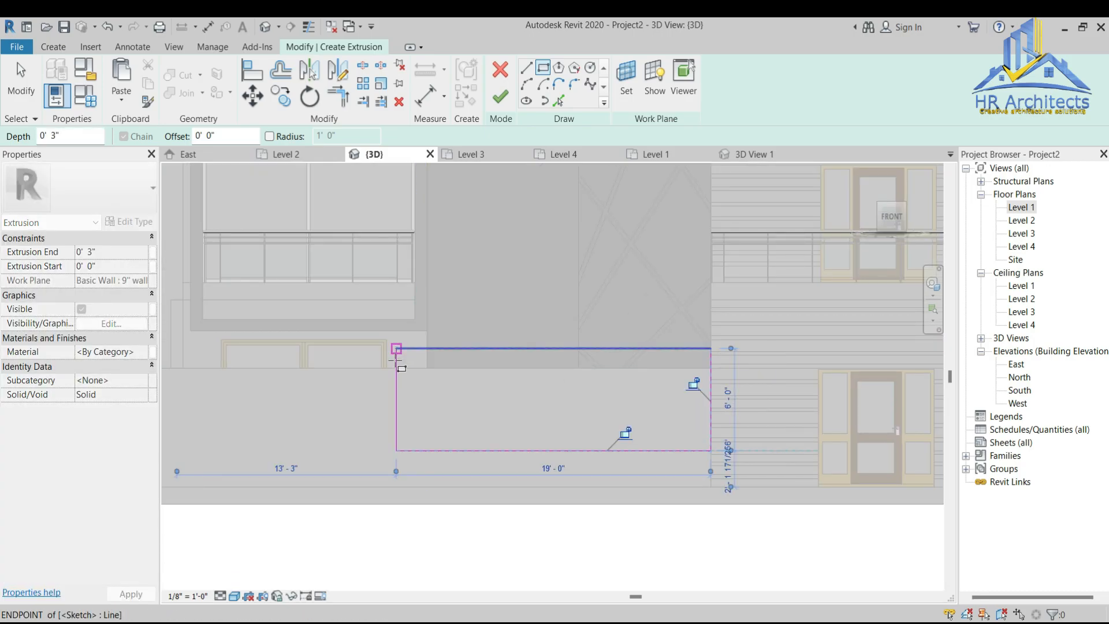
click(500, 97)
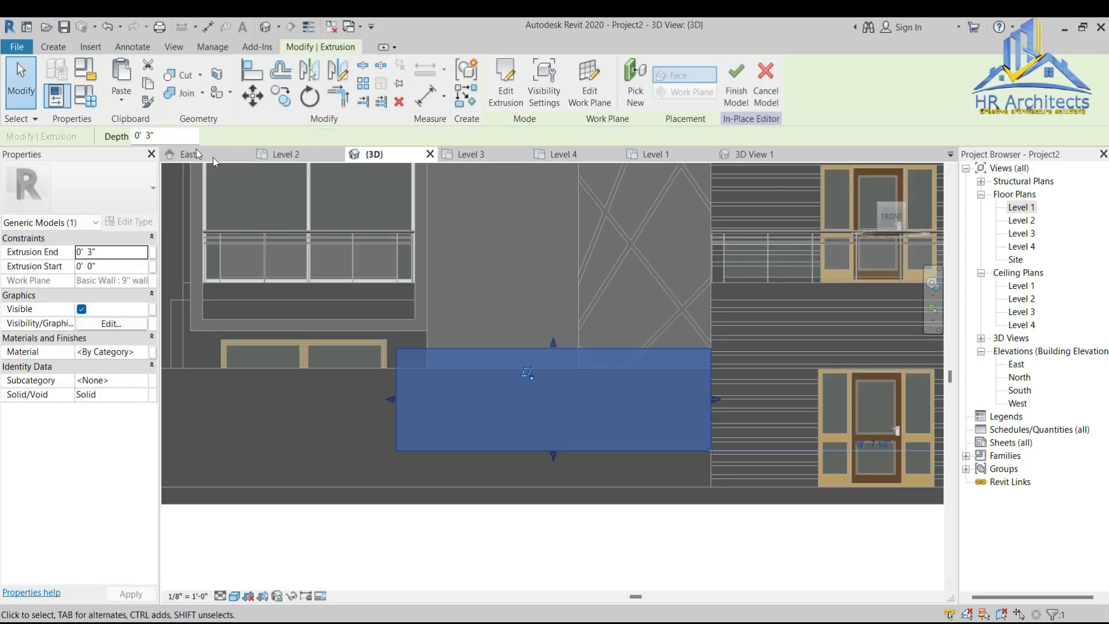
Step: Set the boundary wall panel's extrusion depth to 4.5" and finish the in-place model
text(4.5)
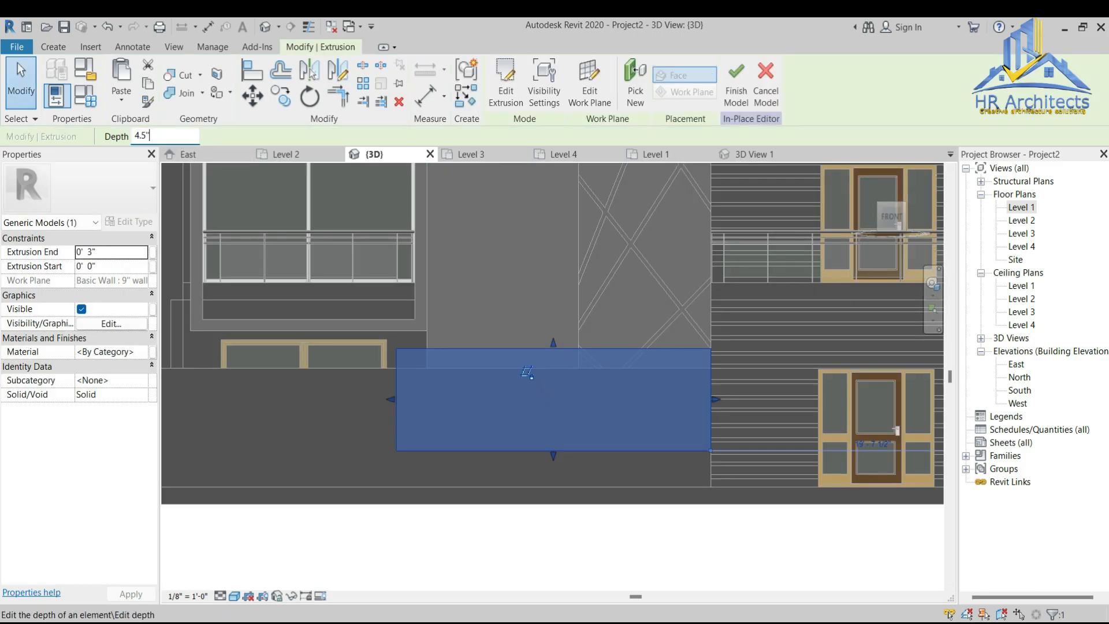
key(Return)
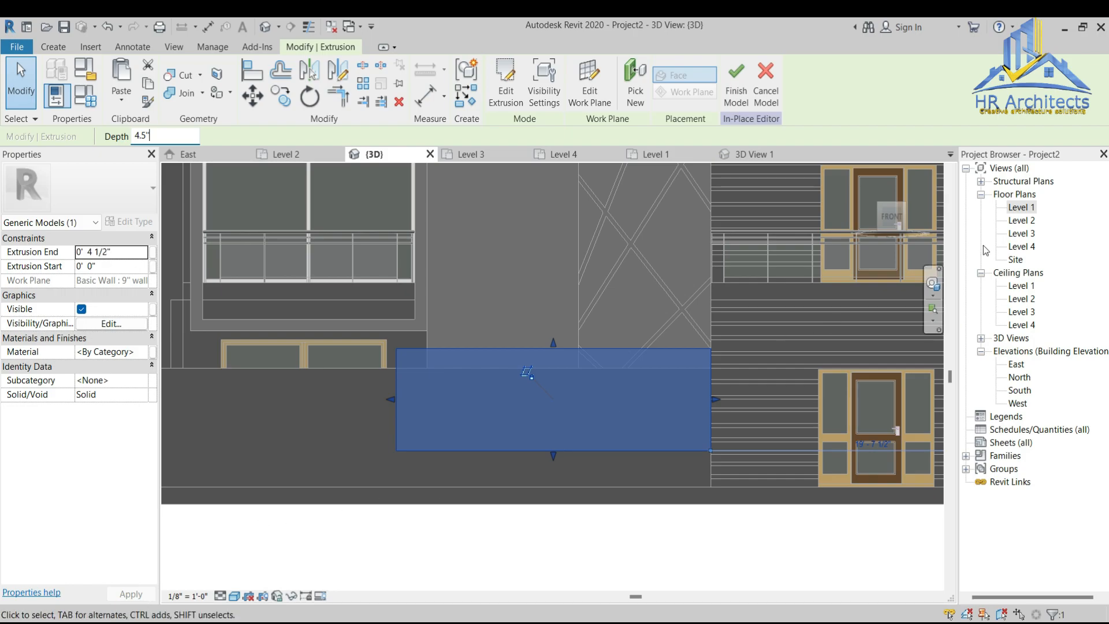
drag(889, 224, 751, 462)
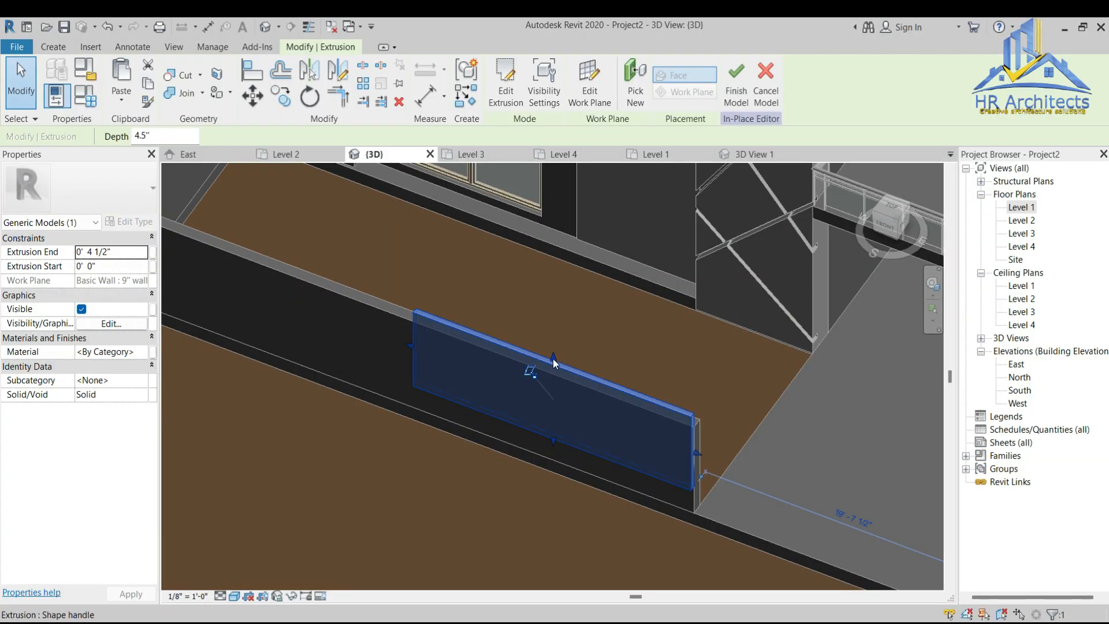
scroll(601, 375, up, 2)
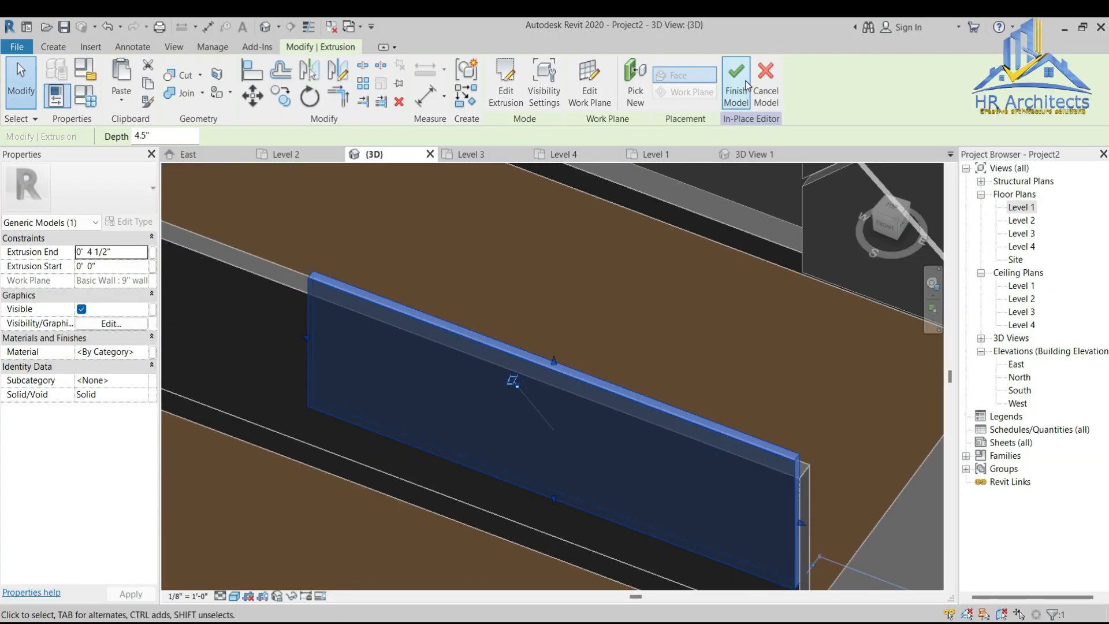
click(736, 86)
scroll(652, 330, down, 3)
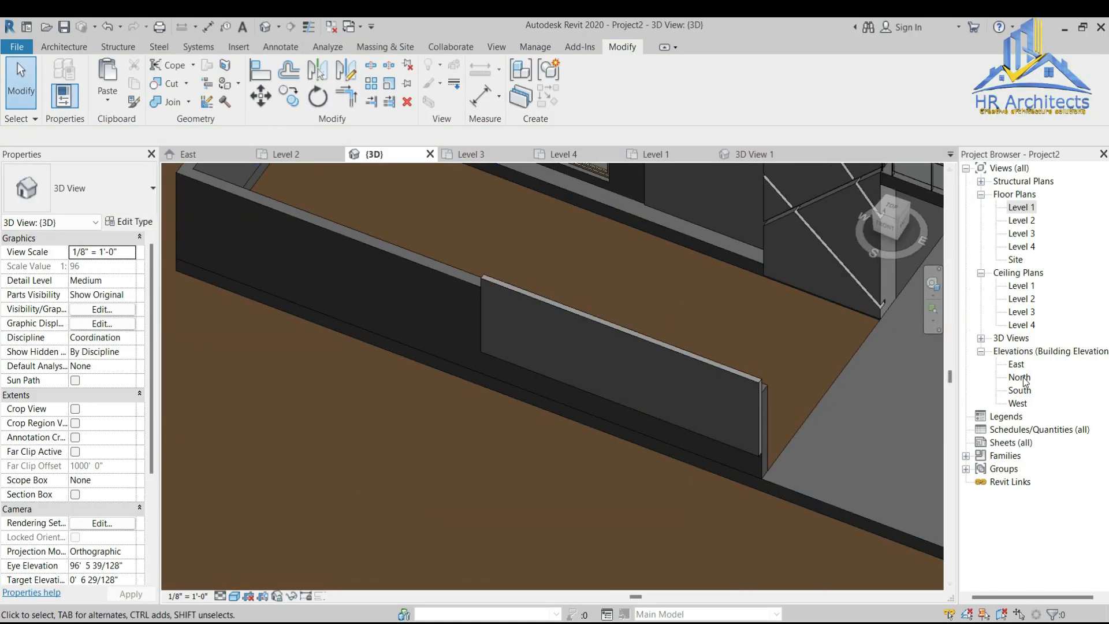
Step: Look for the house front among the East, North and South elevations, displaying the North and South elevations shaded
double_click(1015, 364)
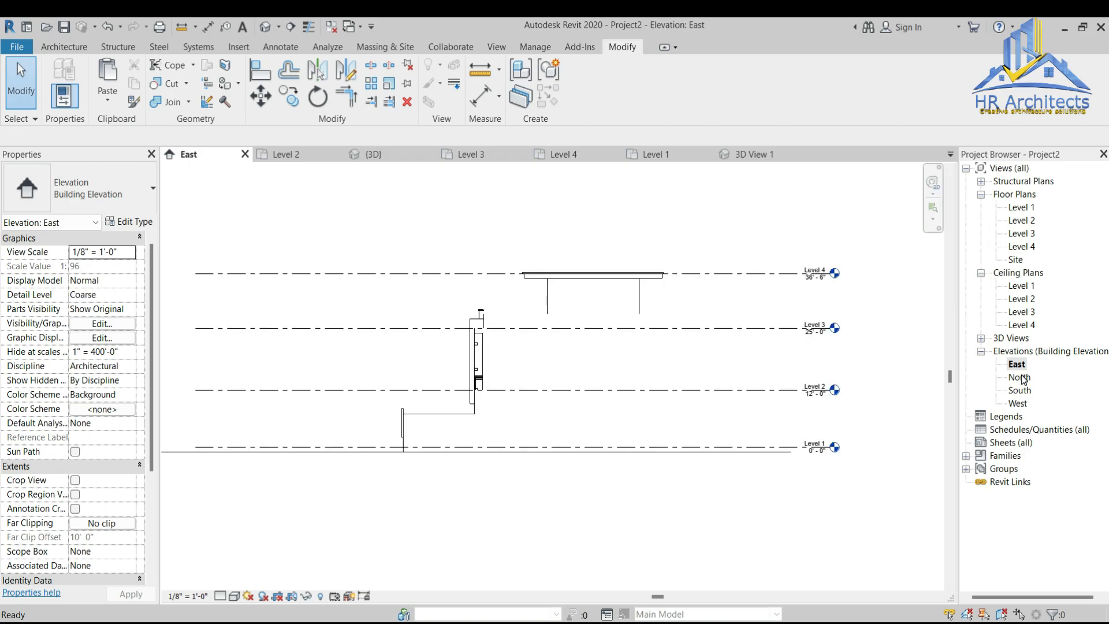
double_click(1020, 377)
click(234, 595)
click(268, 536)
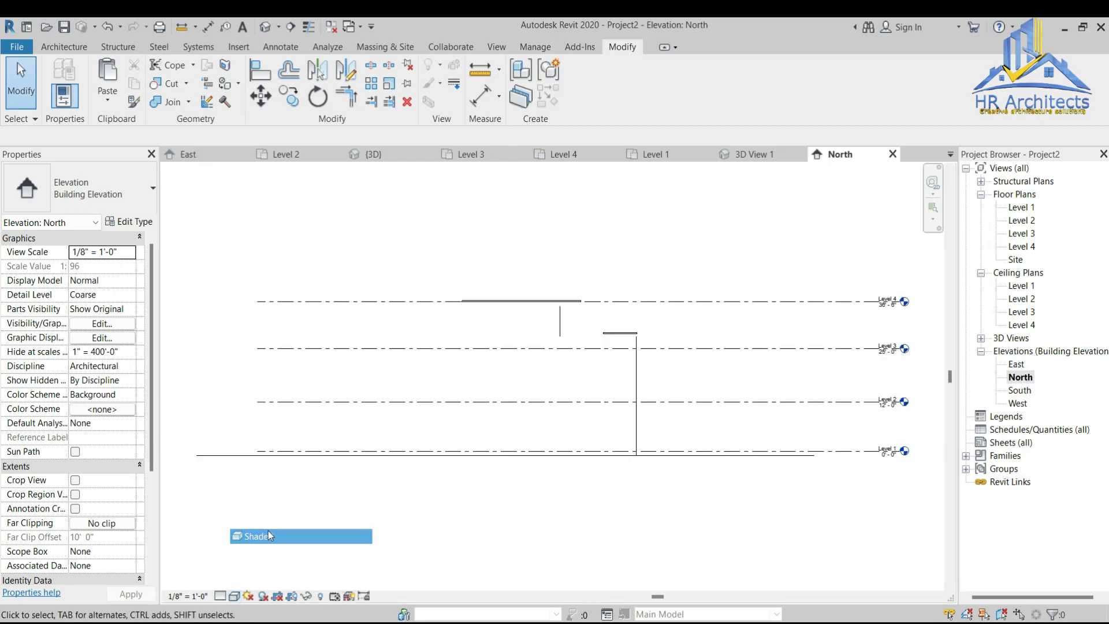
double_click(1017, 392)
click(234, 595)
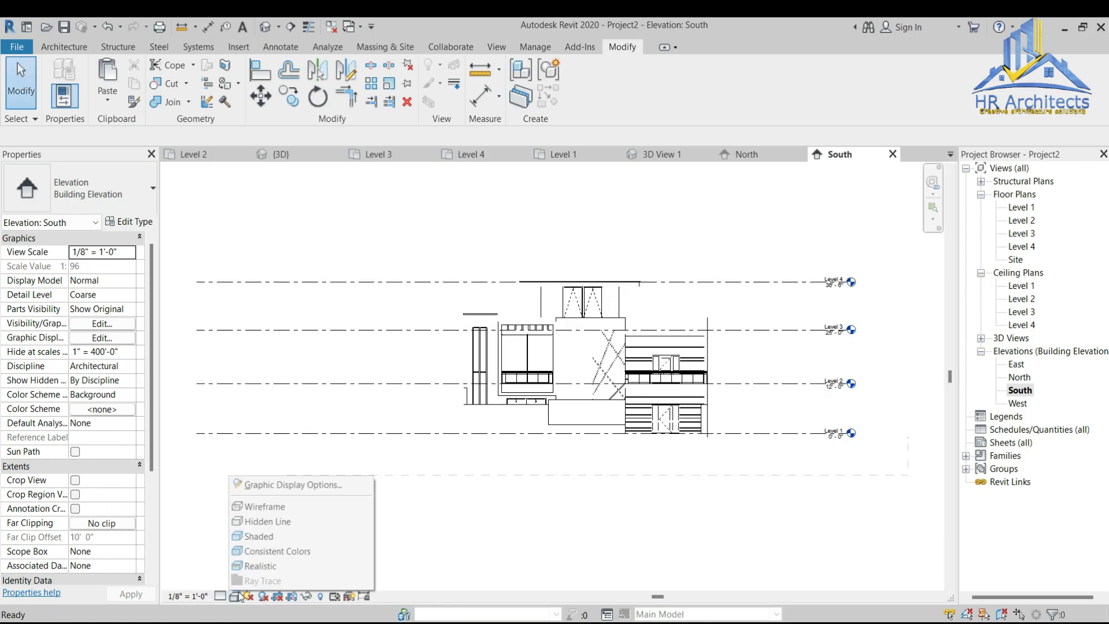
click(268, 534)
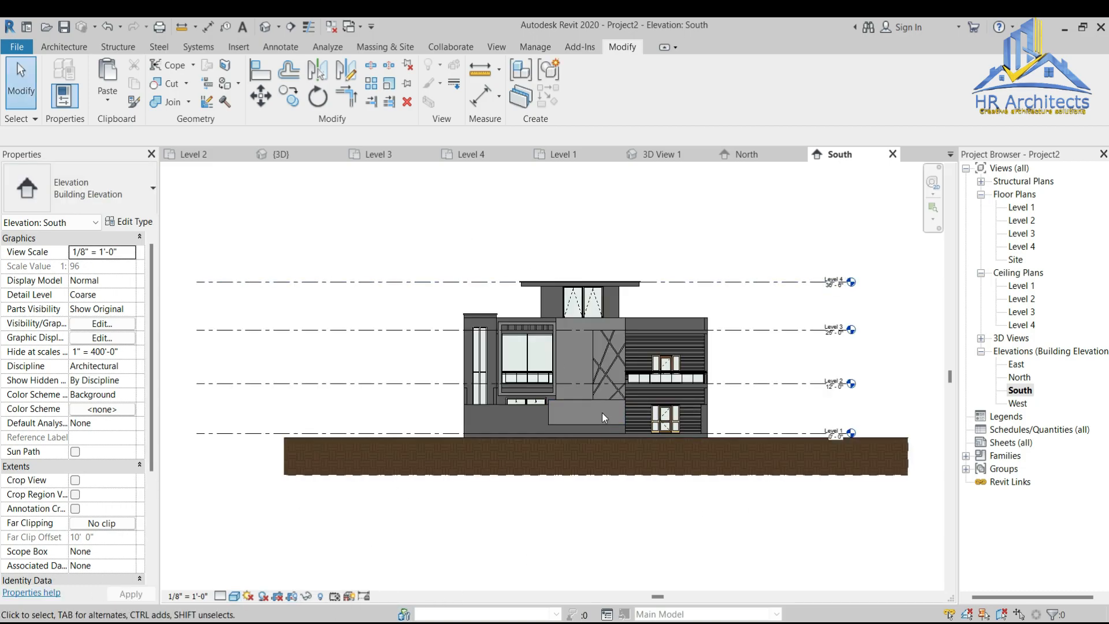
scroll(602, 413, up, 7)
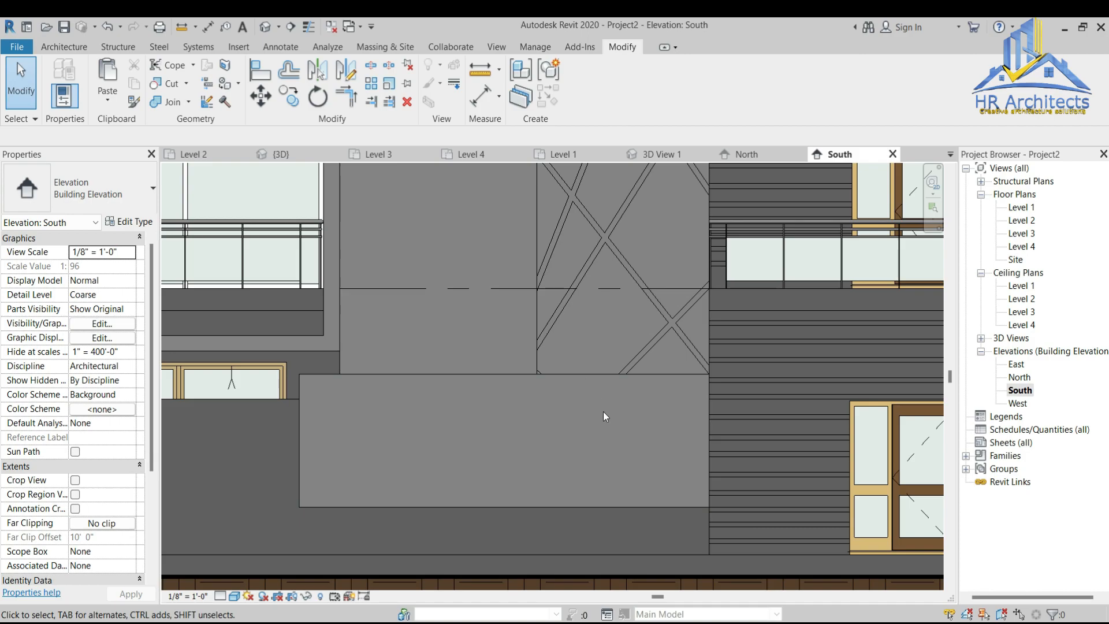
Step: Place a two-line text note reading "HR Architects" and "House 123" on the raised boundary wall panel in the South elevation
click(243, 28)
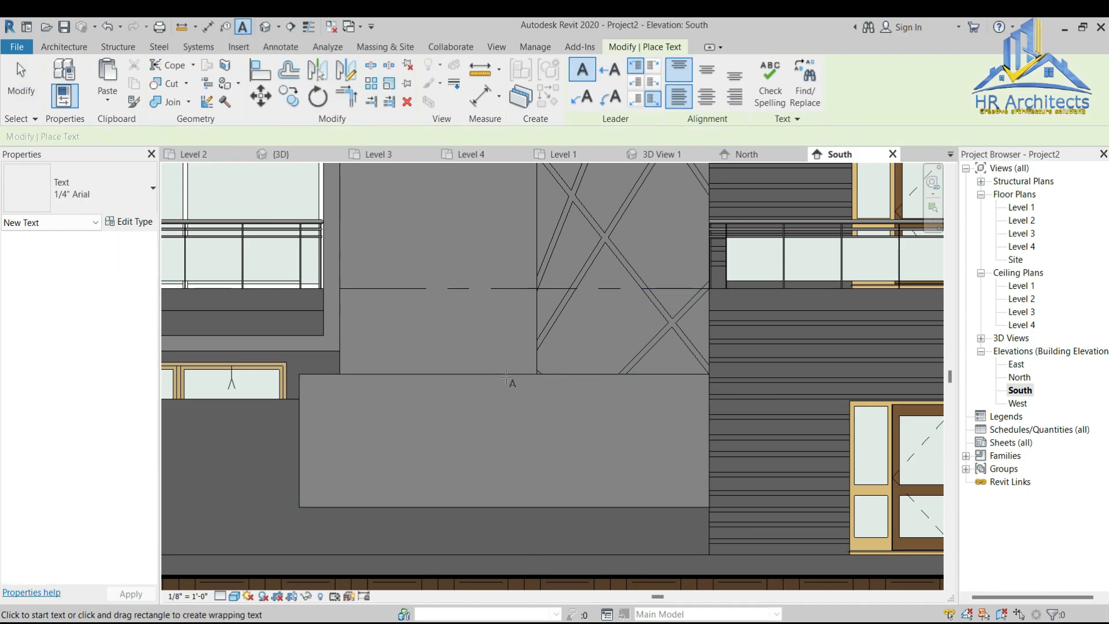
click(527, 404)
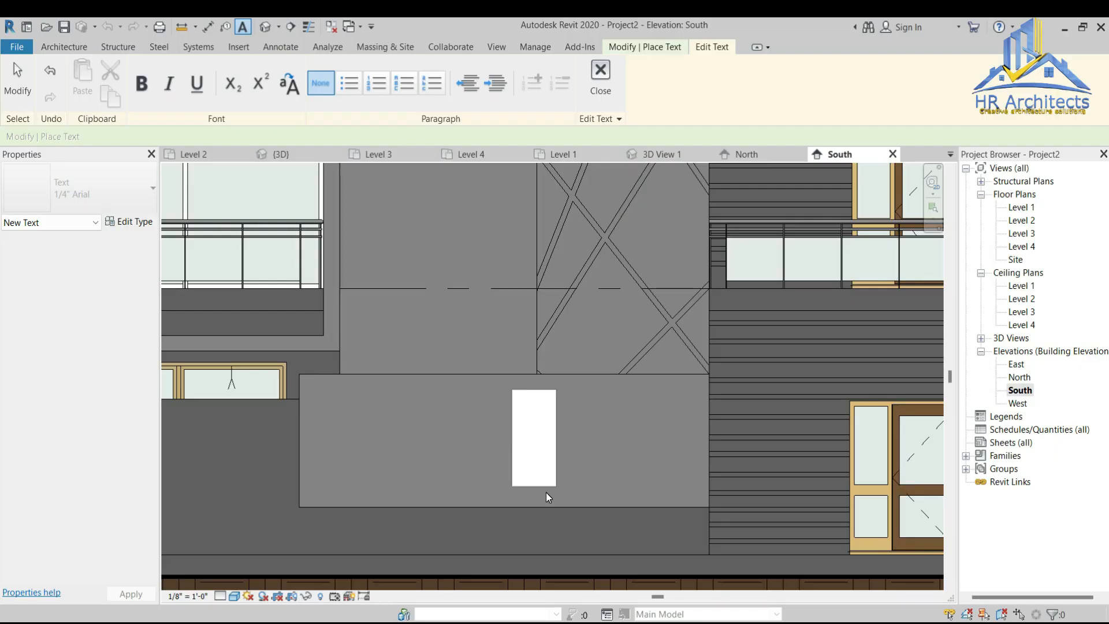
text(HR)
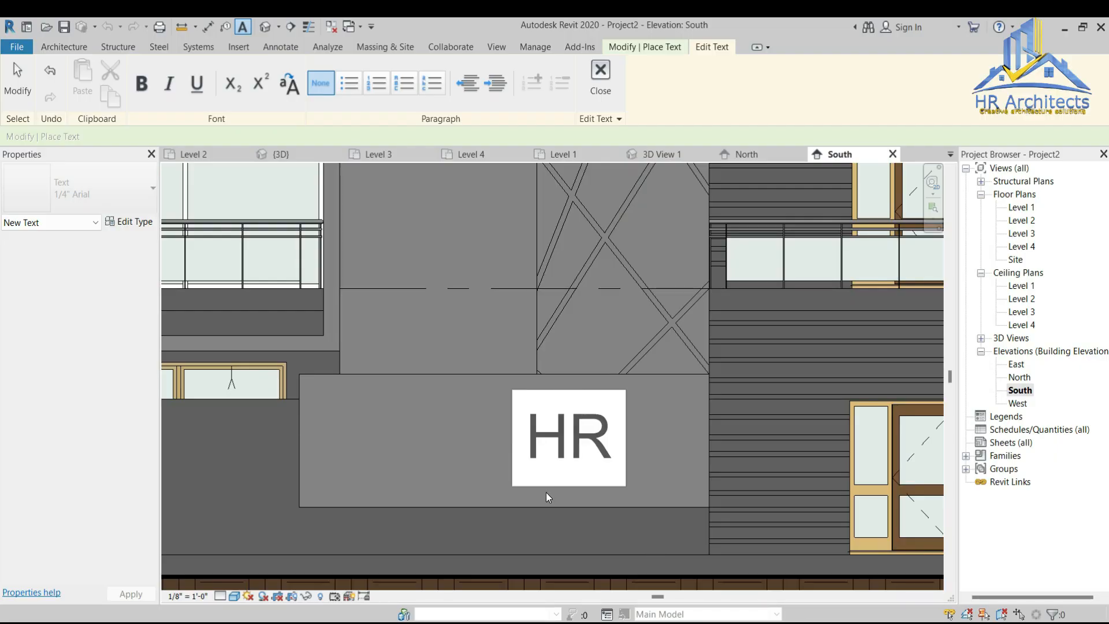
text( Architects)
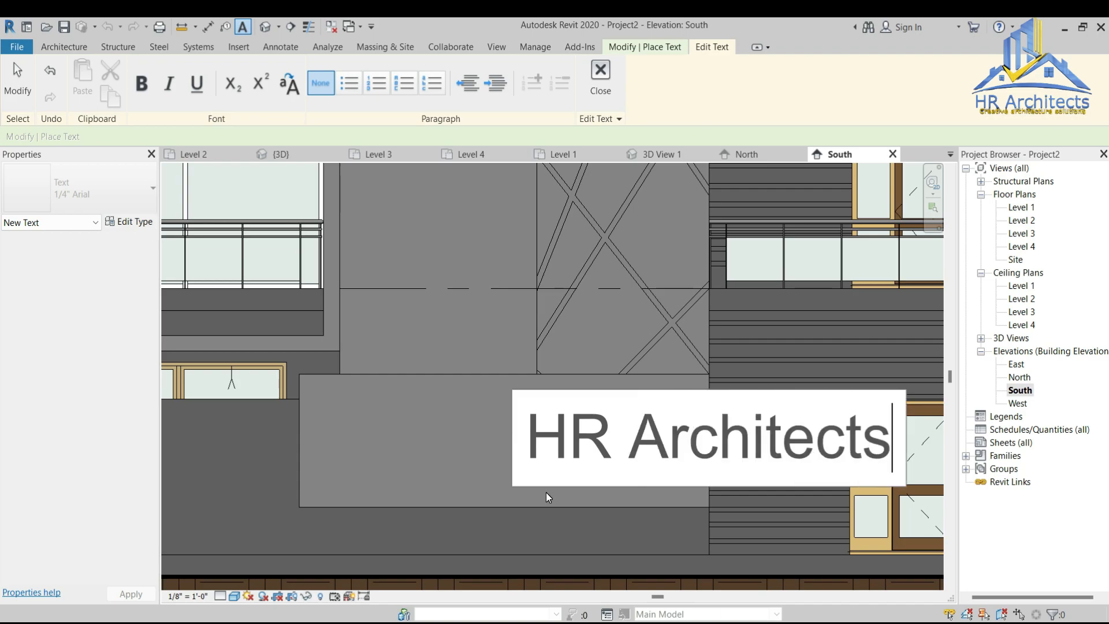
drag(531, 434, 902, 439)
click(902, 439)
key(Return)
text(House)
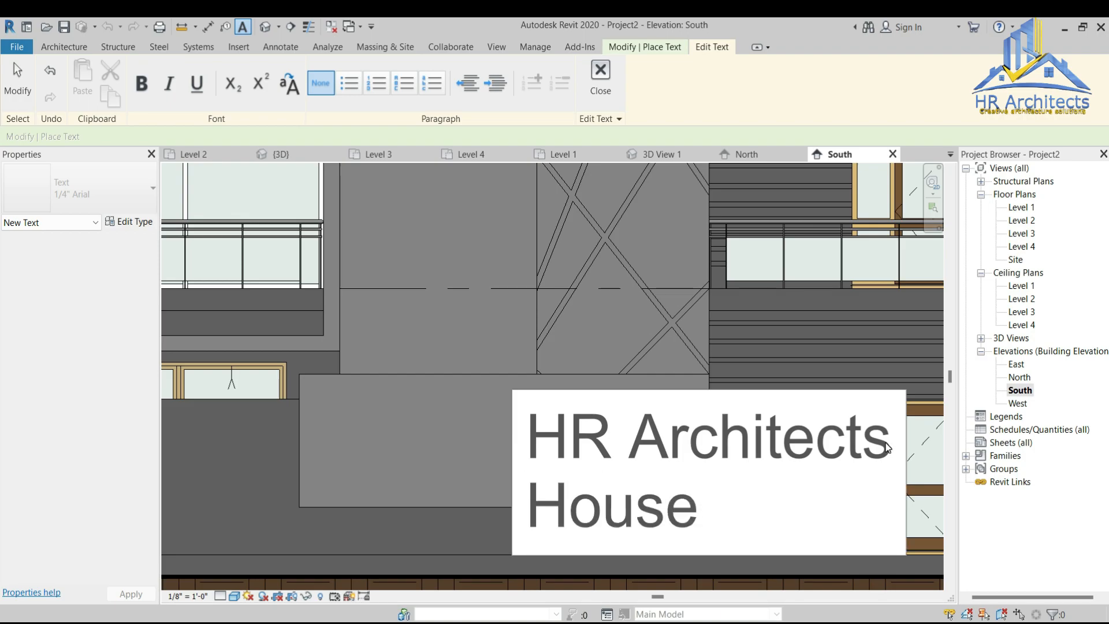
text( 123)
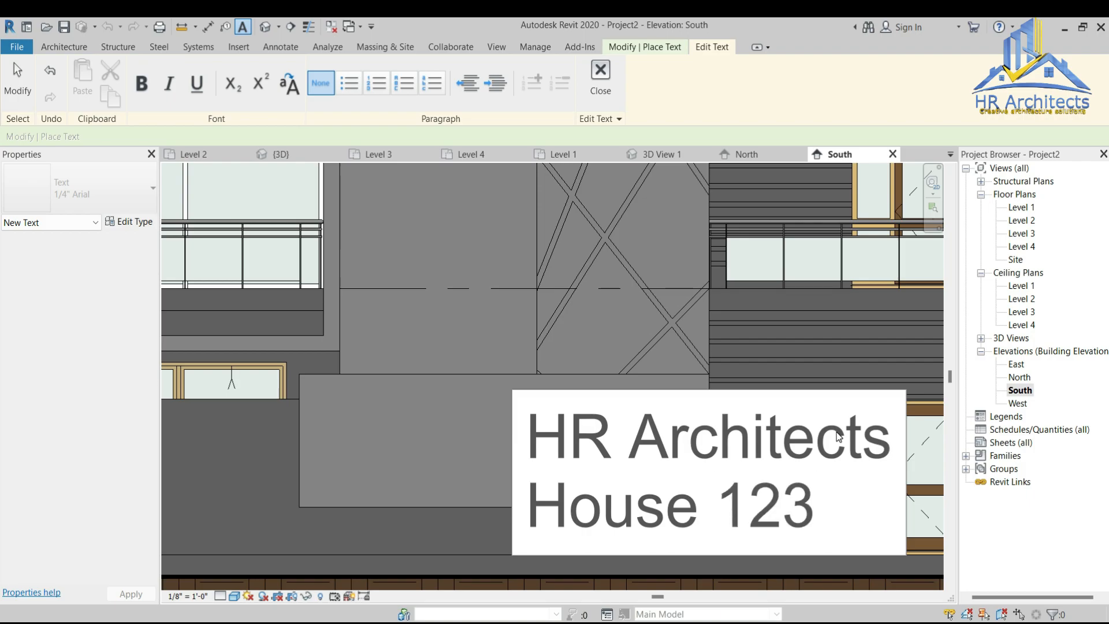
key(ctrl+a)
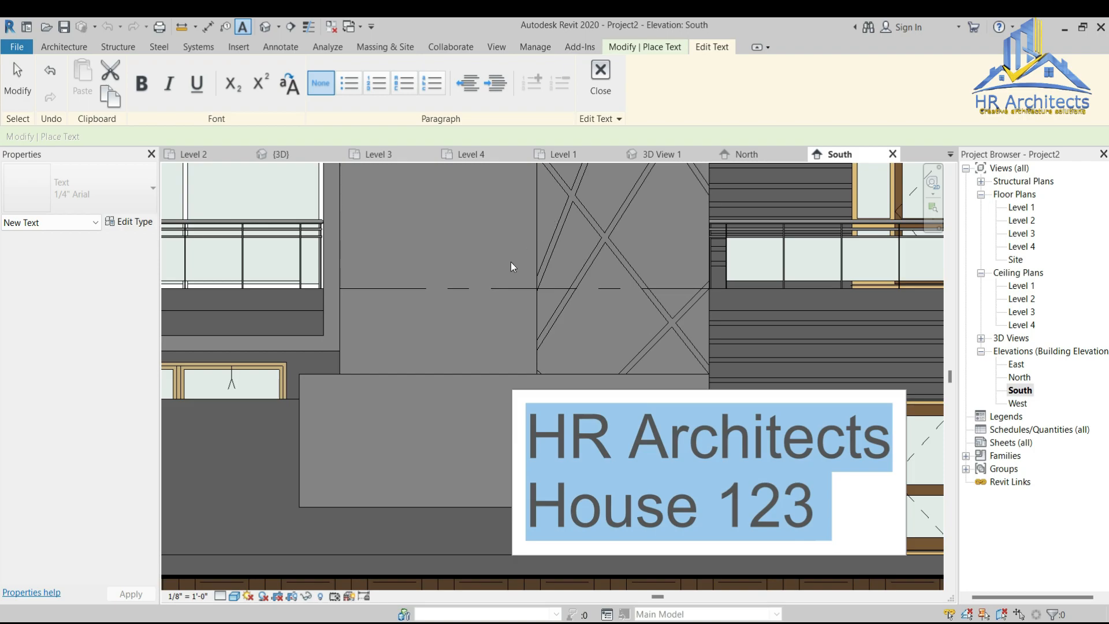
click(500, 452)
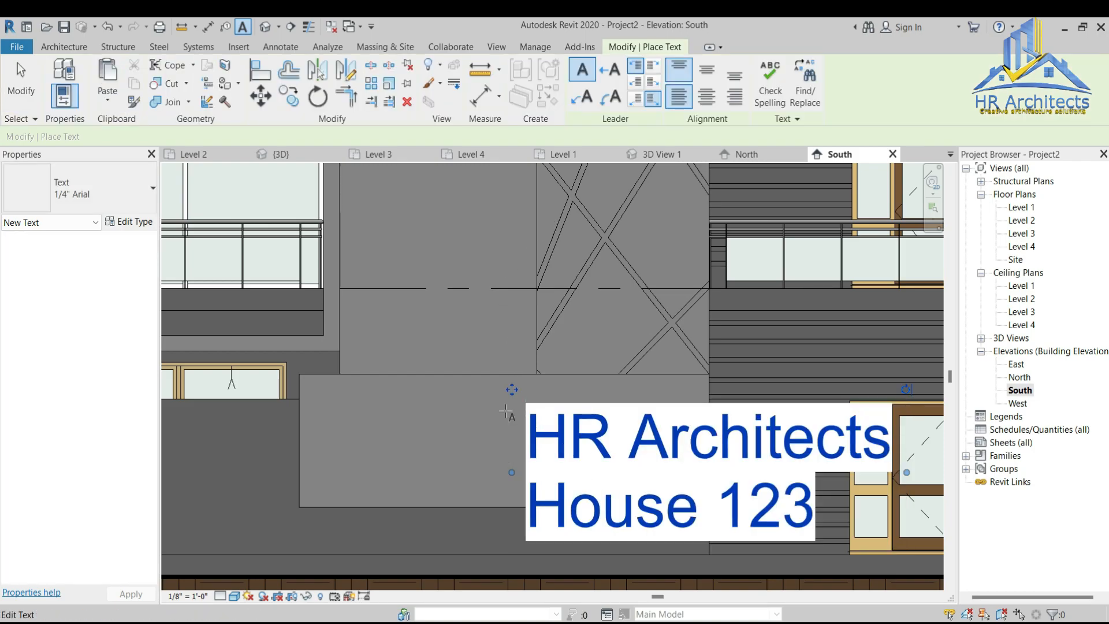
scroll(520, 405, down, 2)
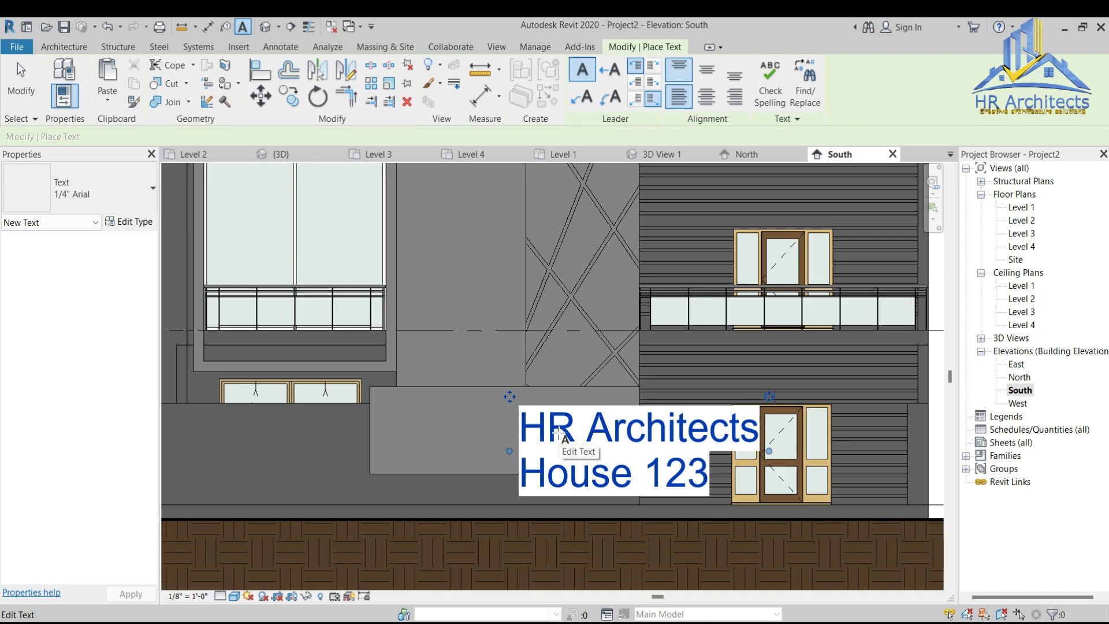
key(Escape)
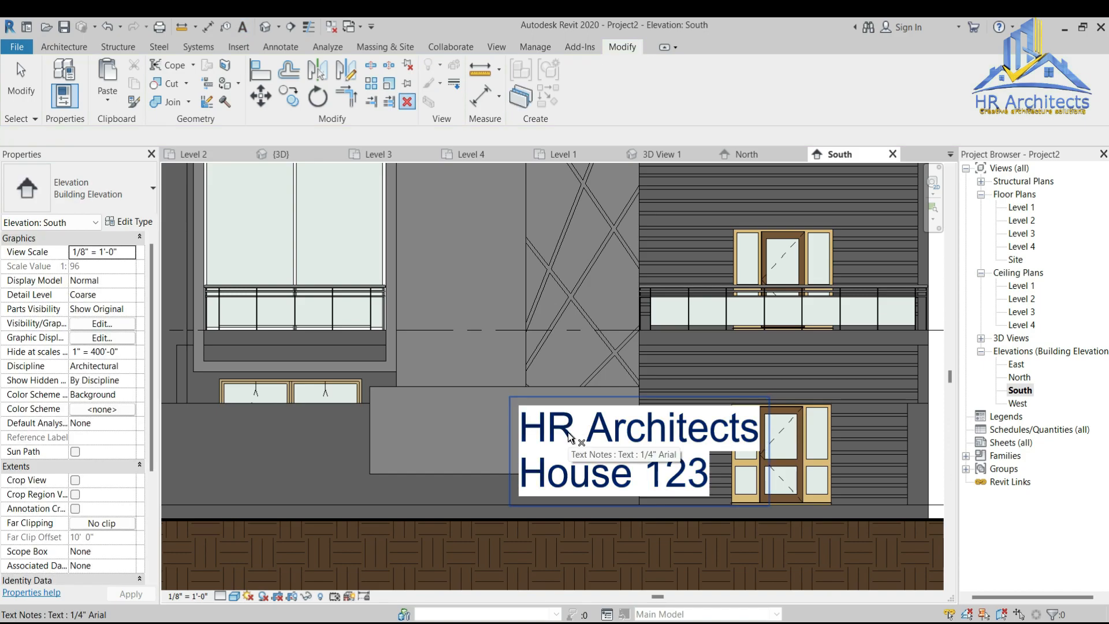
Step: Delete the two-line text note from the raised boundary wall panel
click(570, 437)
key(Delete)
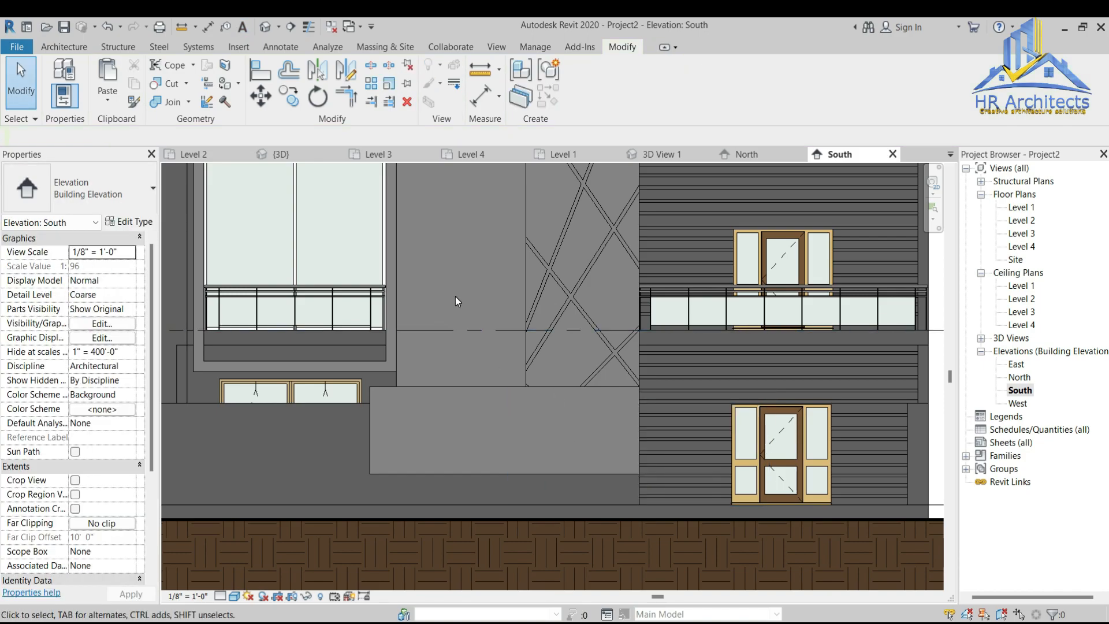
click(246, 52)
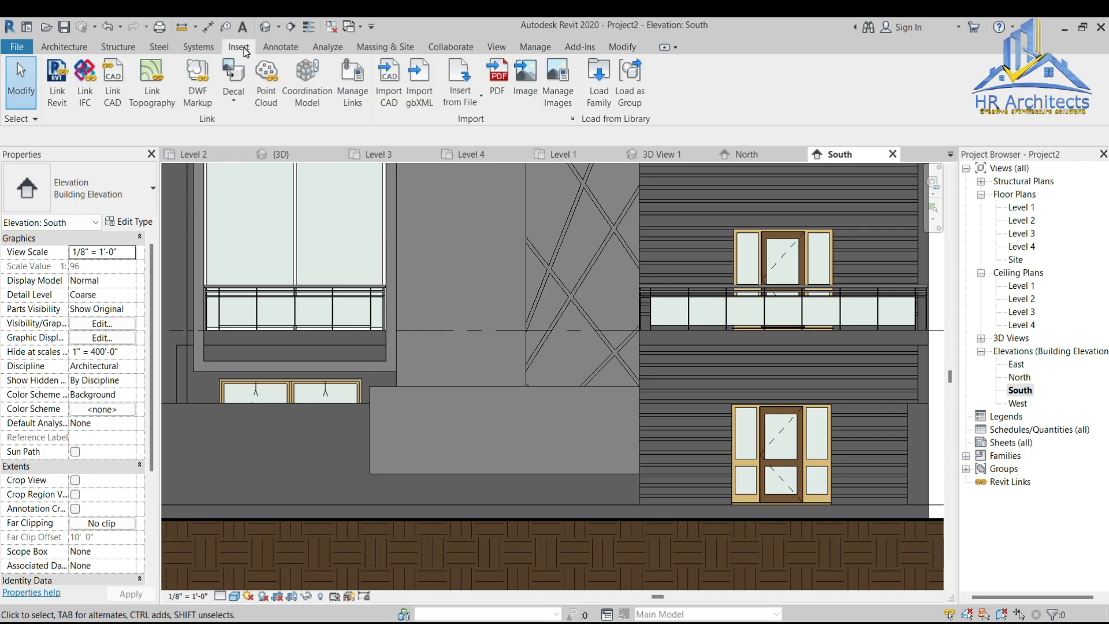
Step: Place model text reading "HR Architects" and "House no 123" on two lines on the boundary wall's raised panel face
click(62, 47)
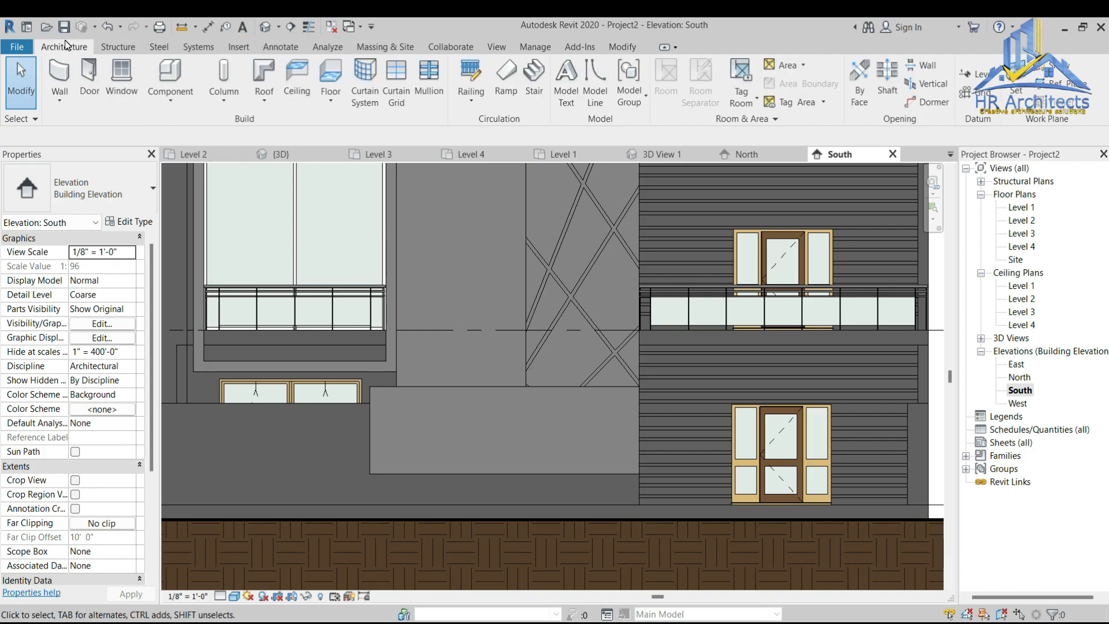
click(566, 81)
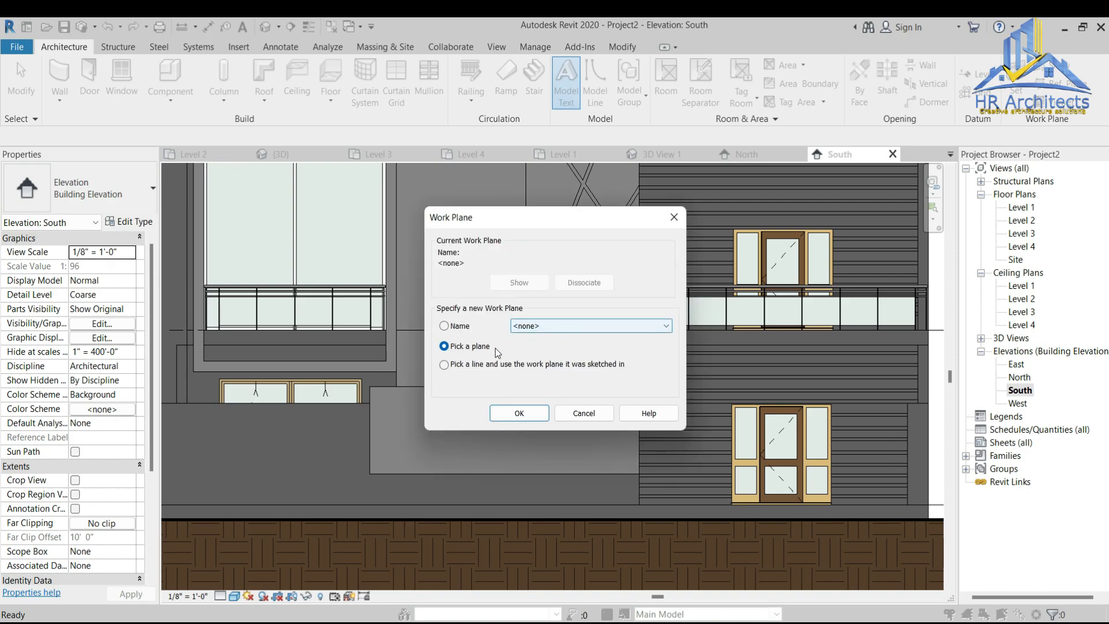
click(518, 413)
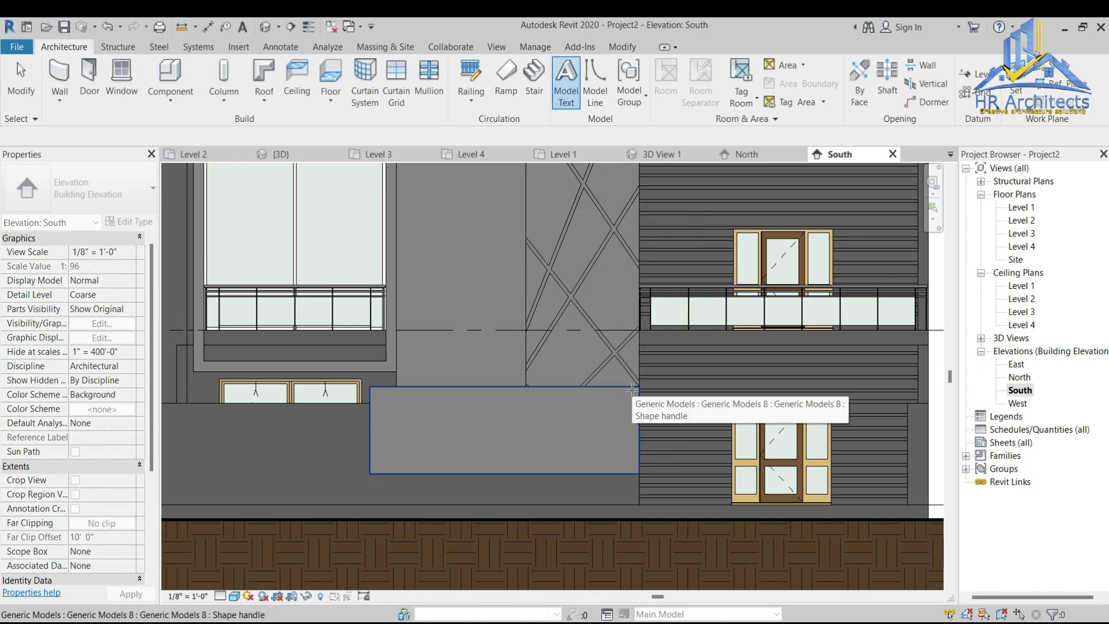
click(635, 420)
text(HR Architects)
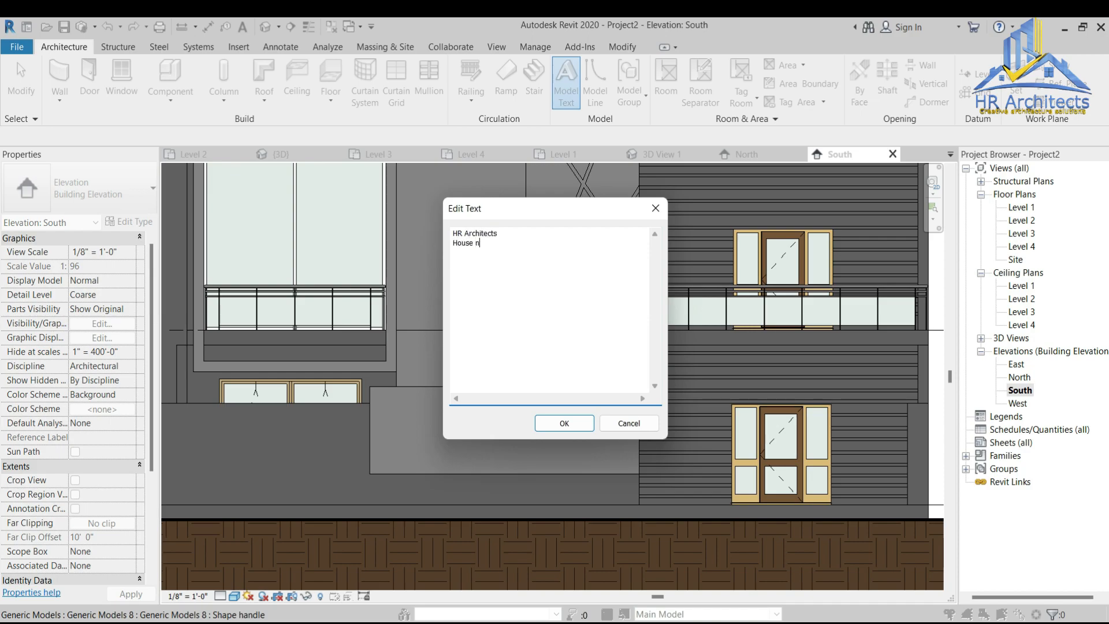
click(575, 427)
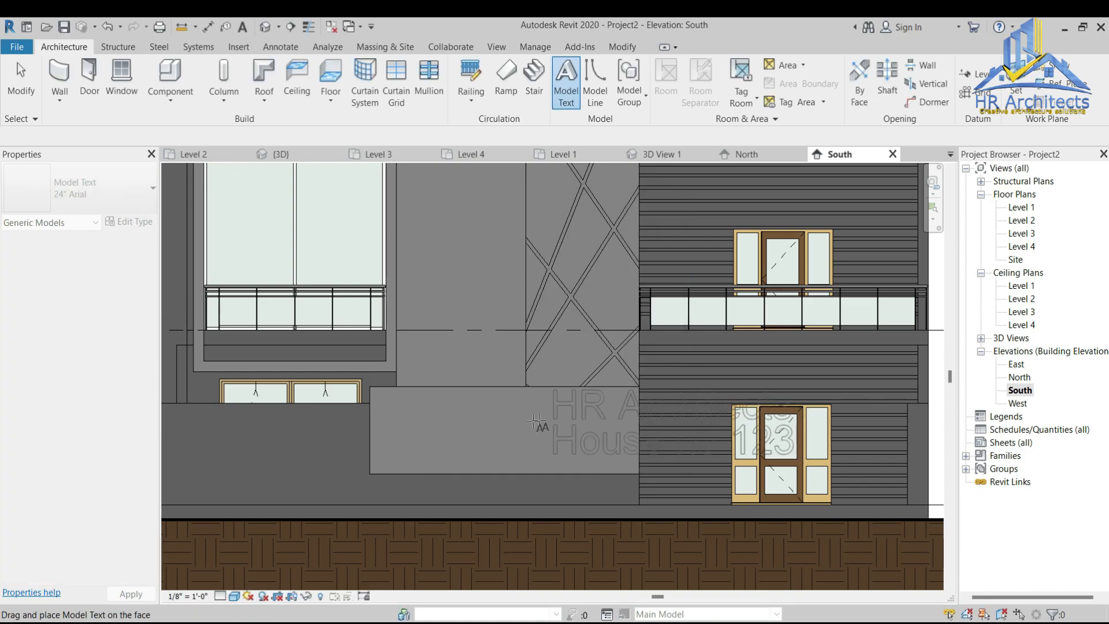
click(386, 419)
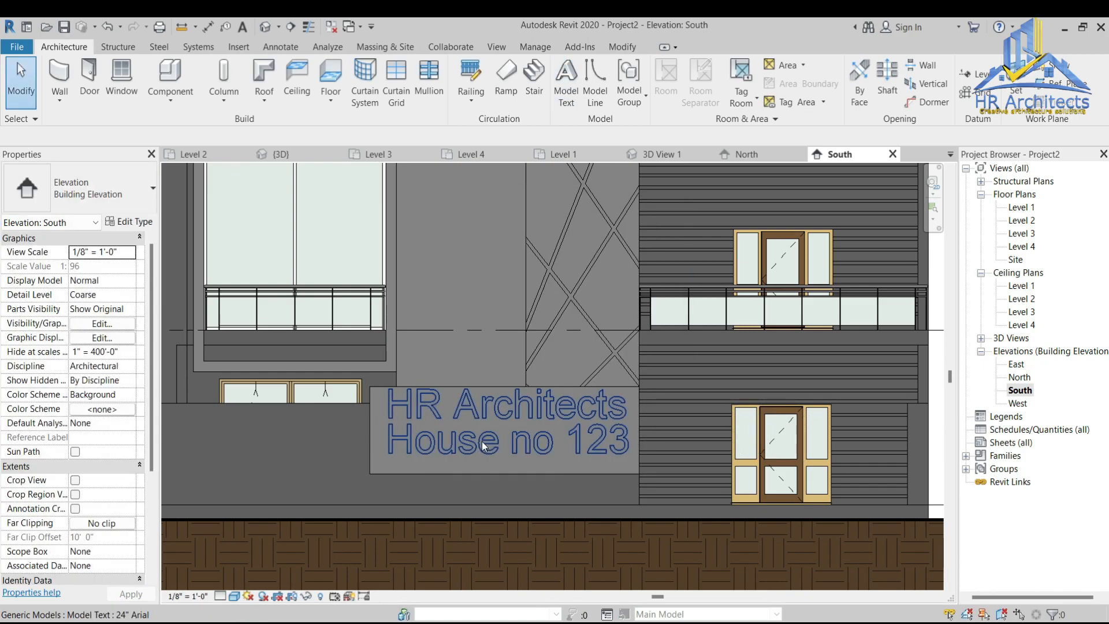
Step: Set the sign model text type's text size to 6"
scroll(479, 424, up, 4)
scroll(486, 444, down, 1)
click(490, 441)
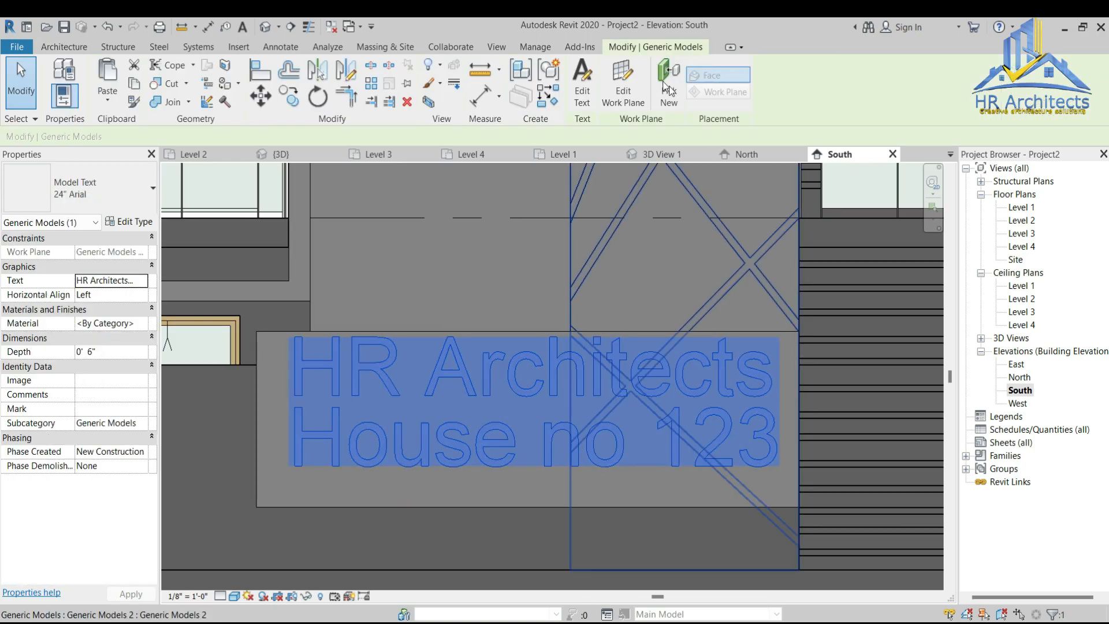
click(93, 200)
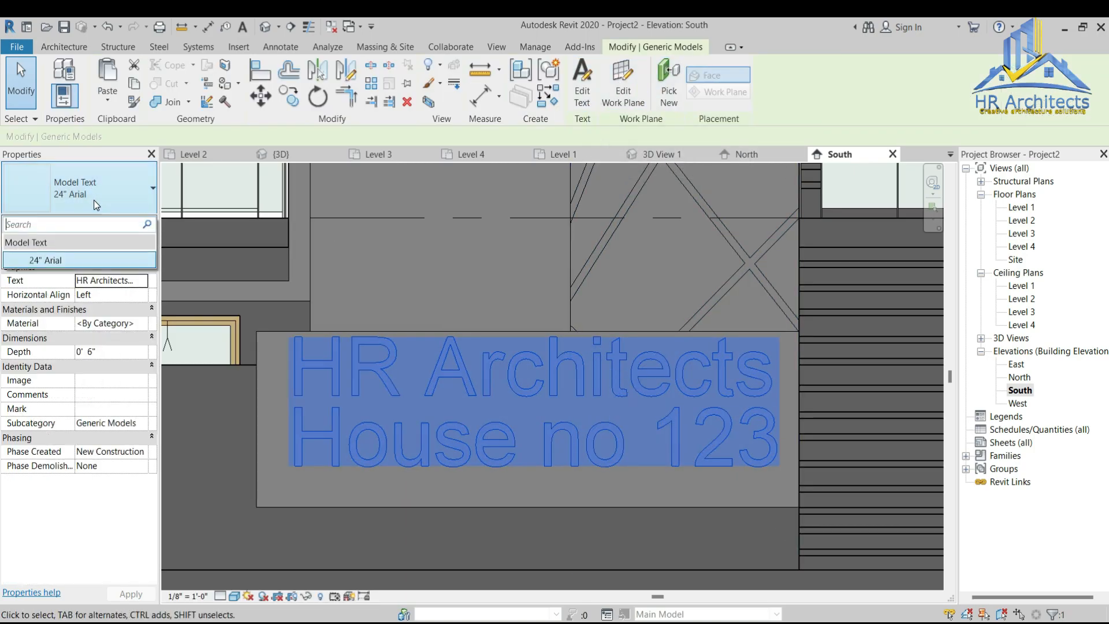
click(132, 223)
click(576, 264)
text(6)
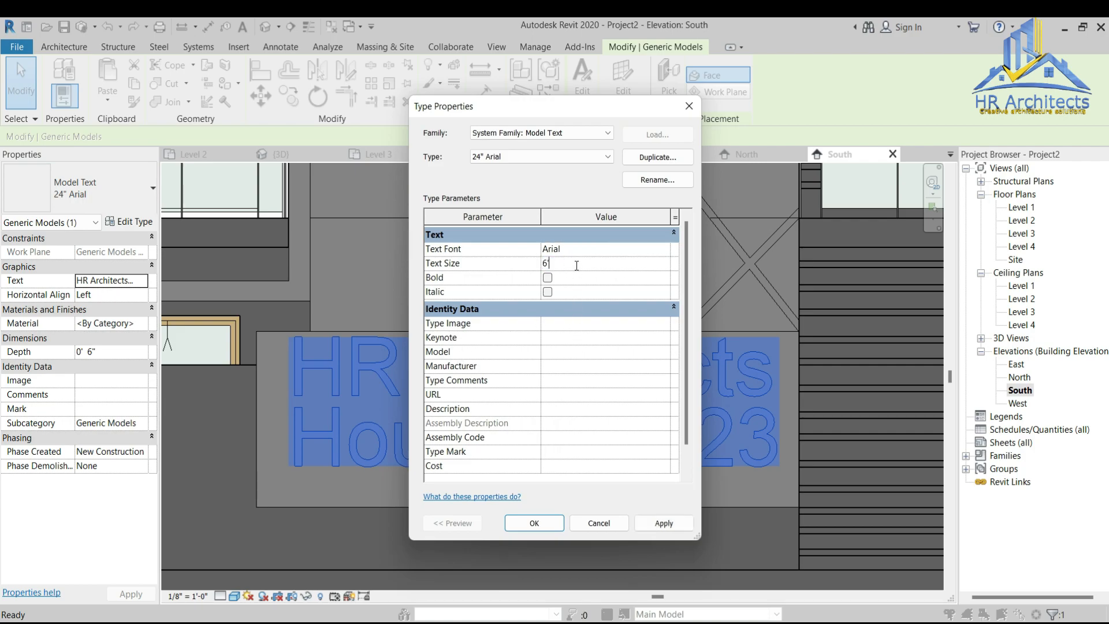
click(664, 523)
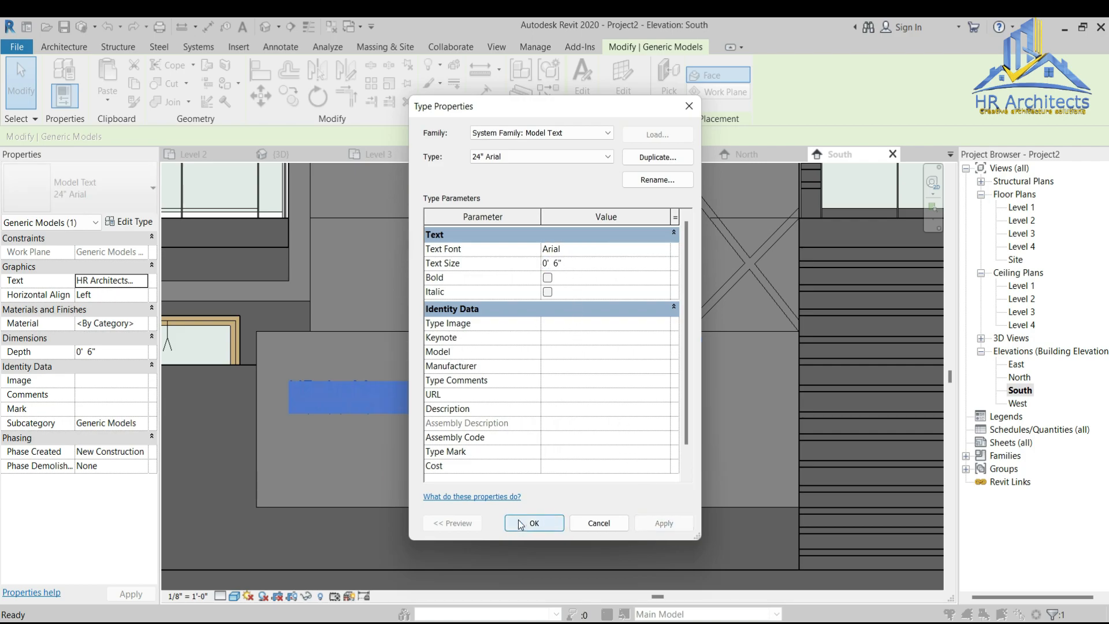
click(533, 523)
Step: Set the sign model text type's text size to 1' and move the text to the right end of the wall panel
scroll(358, 368, up, 5)
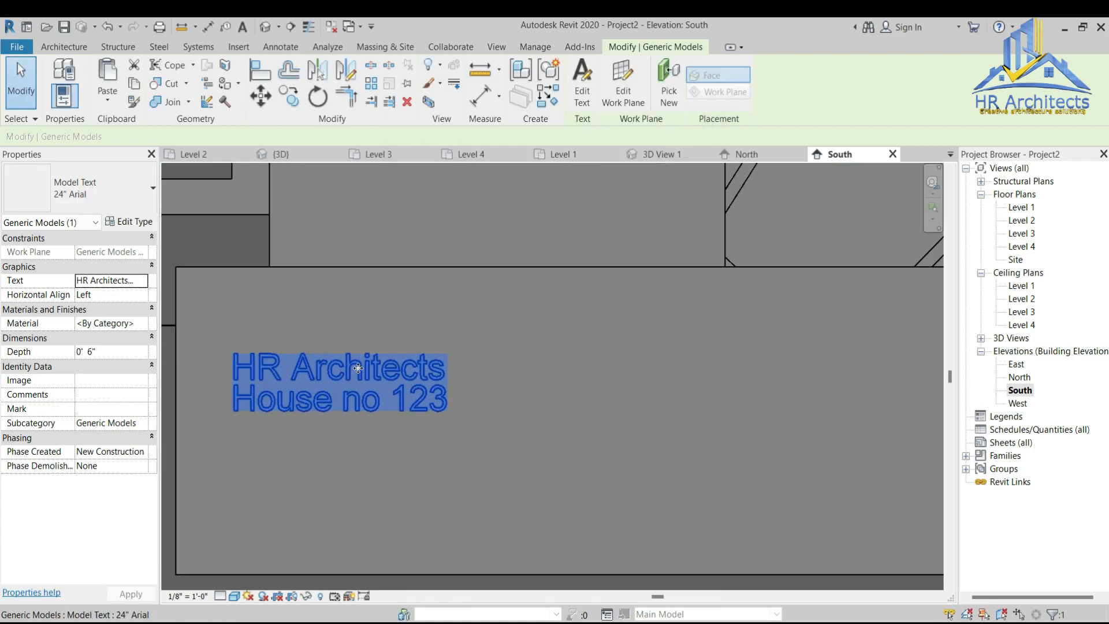
click(129, 221)
click(581, 264)
text(1)
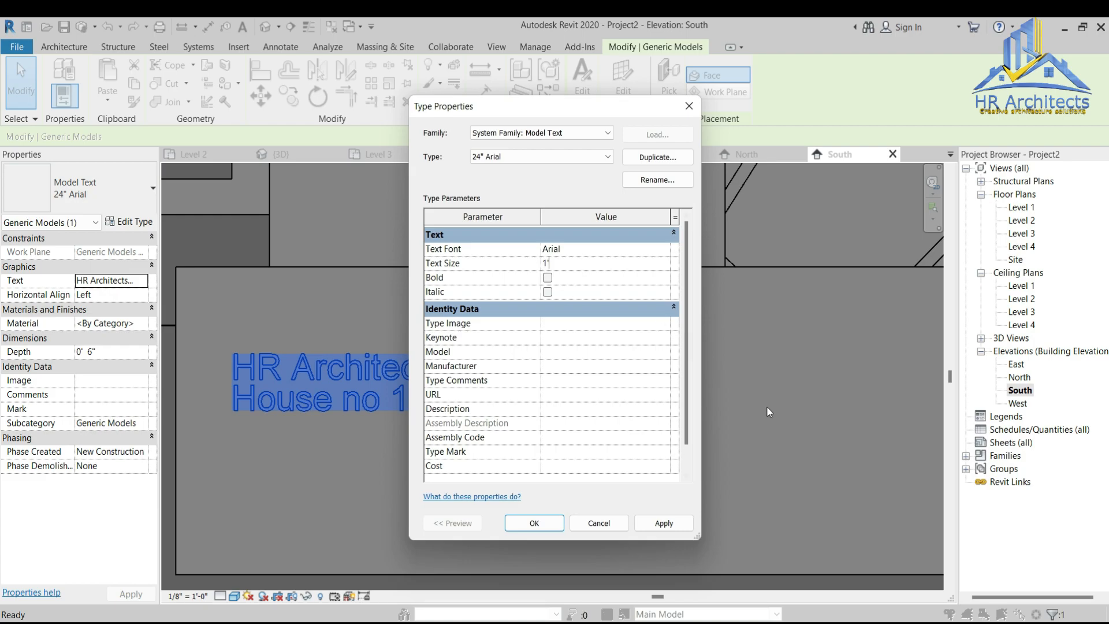
click(659, 523)
click(532, 522)
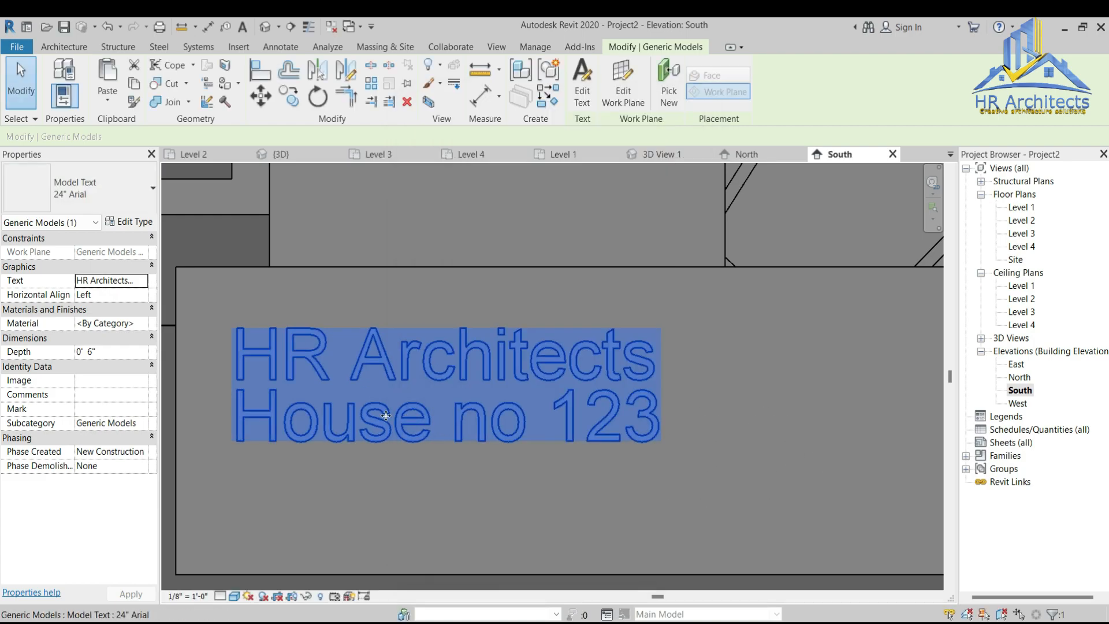
scroll(414, 438, down, 3)
drag(431, 397, 617, 381)
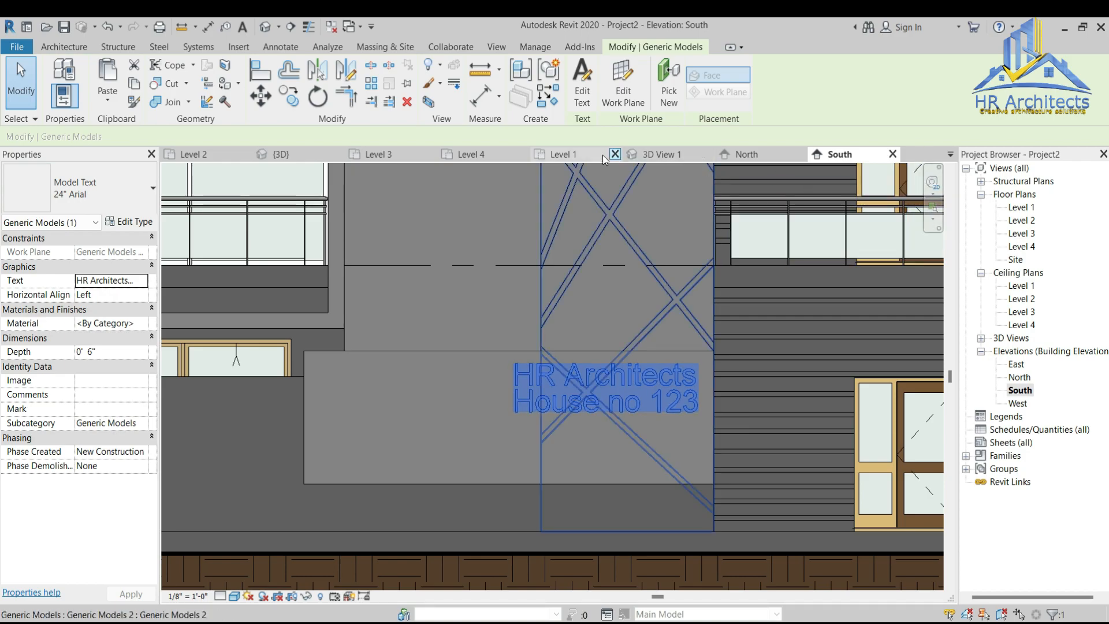
Step: Set the sign text's depth to 3" in the {3D} view
click(392, 156)
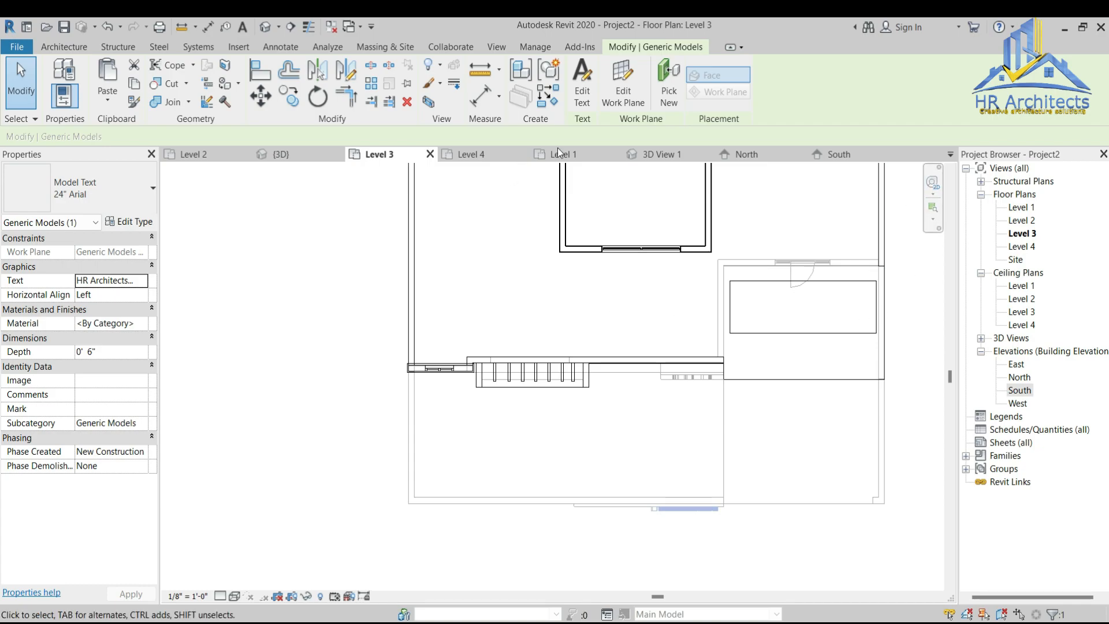
click(301, 151)
scroll(681, 405, up, 5)
scroll(692, 351, up, 3)
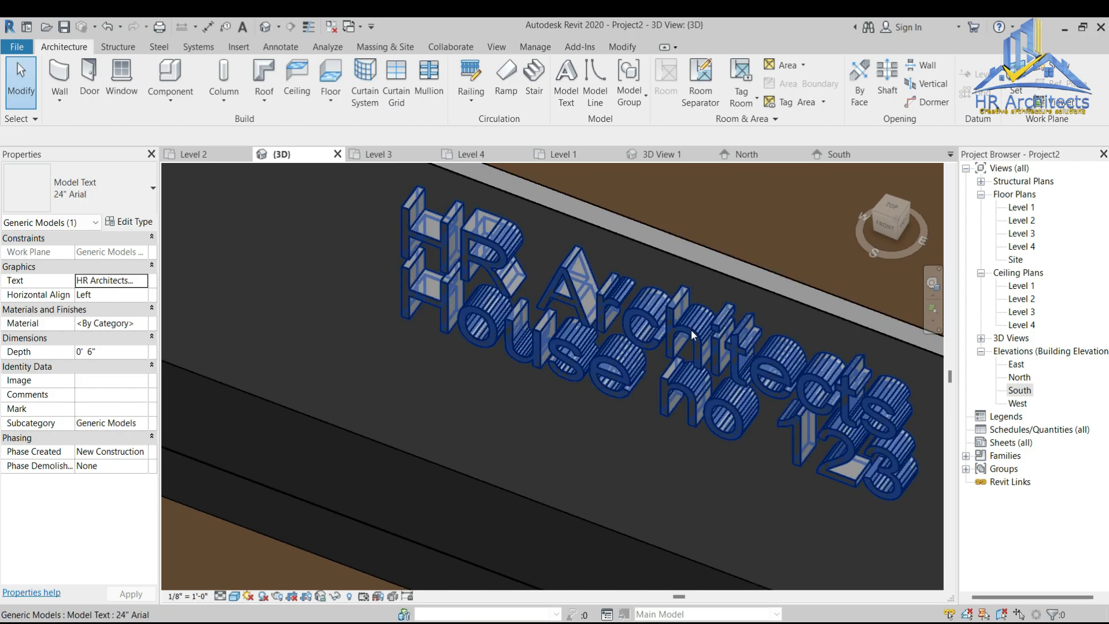
click(691, 329)
click(112, 352)
text(3")
key(Return)
key(Escape)
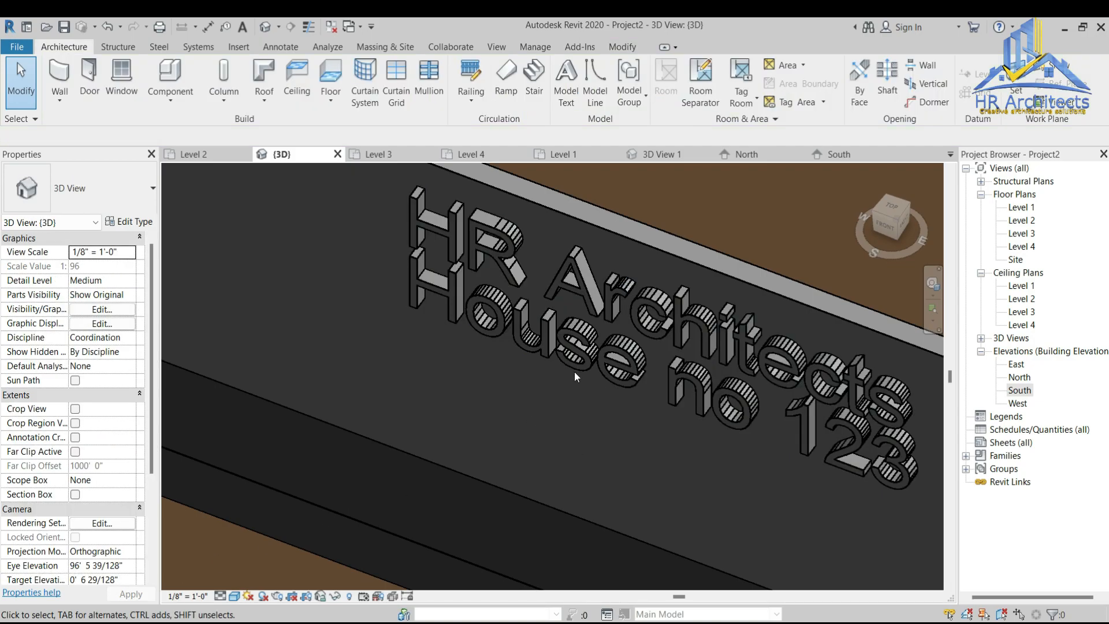
Step: Assign the Aluminum material to the sign model text
click(740, 322)
click(145, 325)
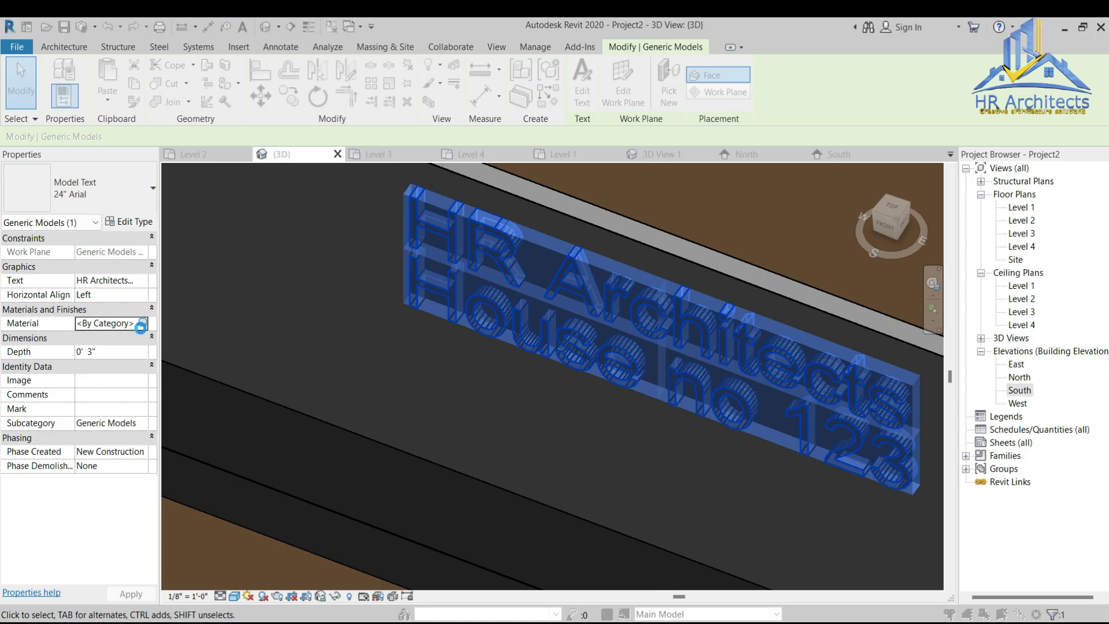
click(442, 370)
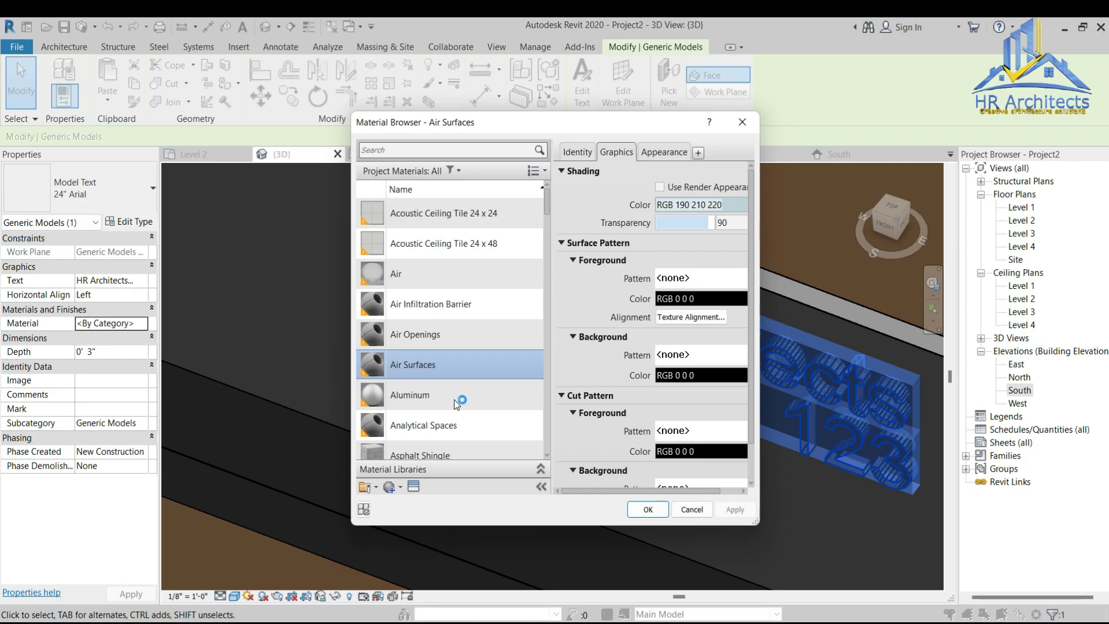
click(454, 400)
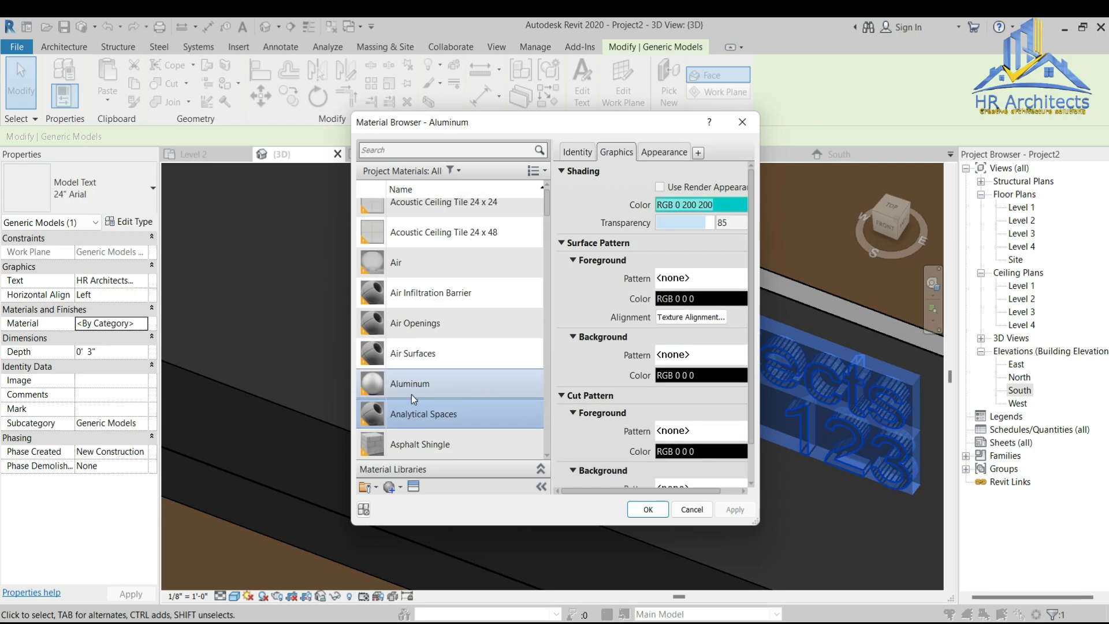
click(631, 508)
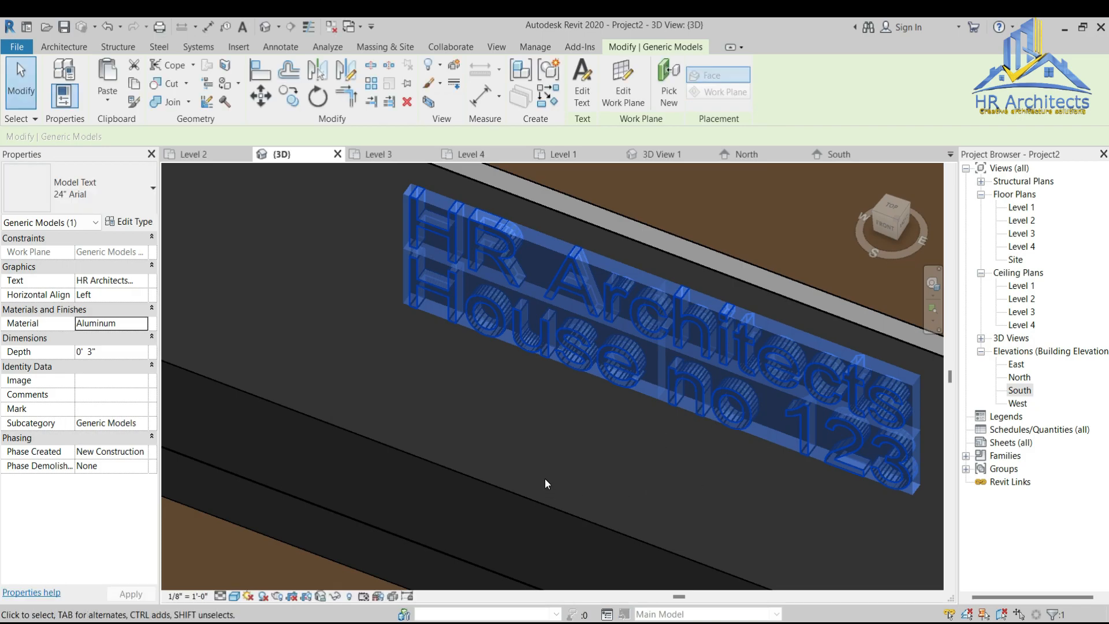
key(Escape)
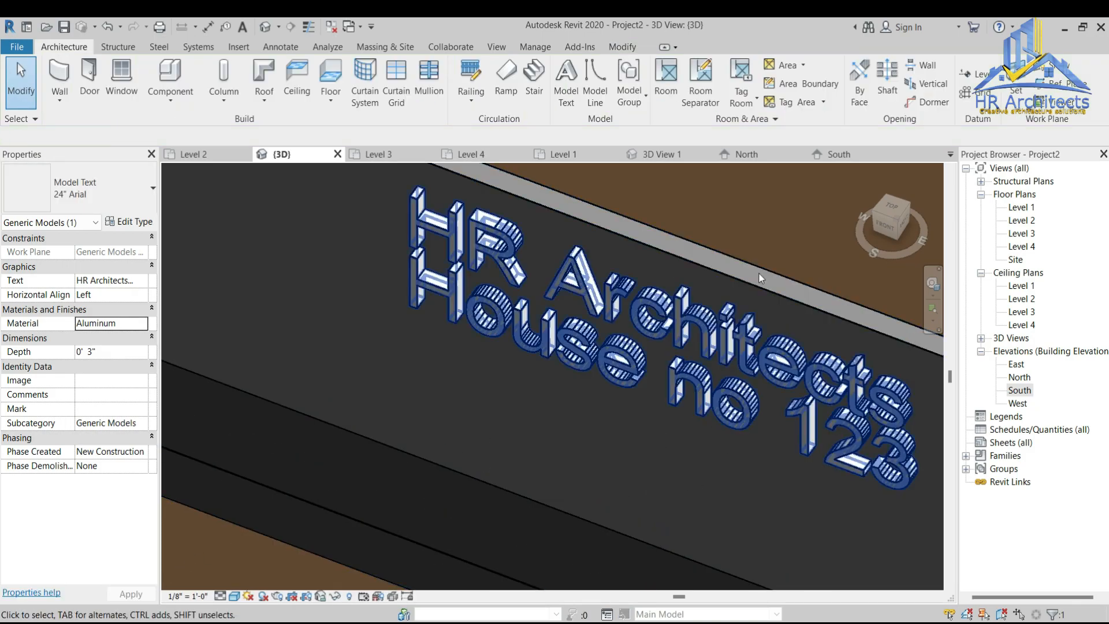
Step: Orient the {3D} view to the right side and start an extrusion in a new in-place Generic Models component named Generic Models 9
click(662, 157)
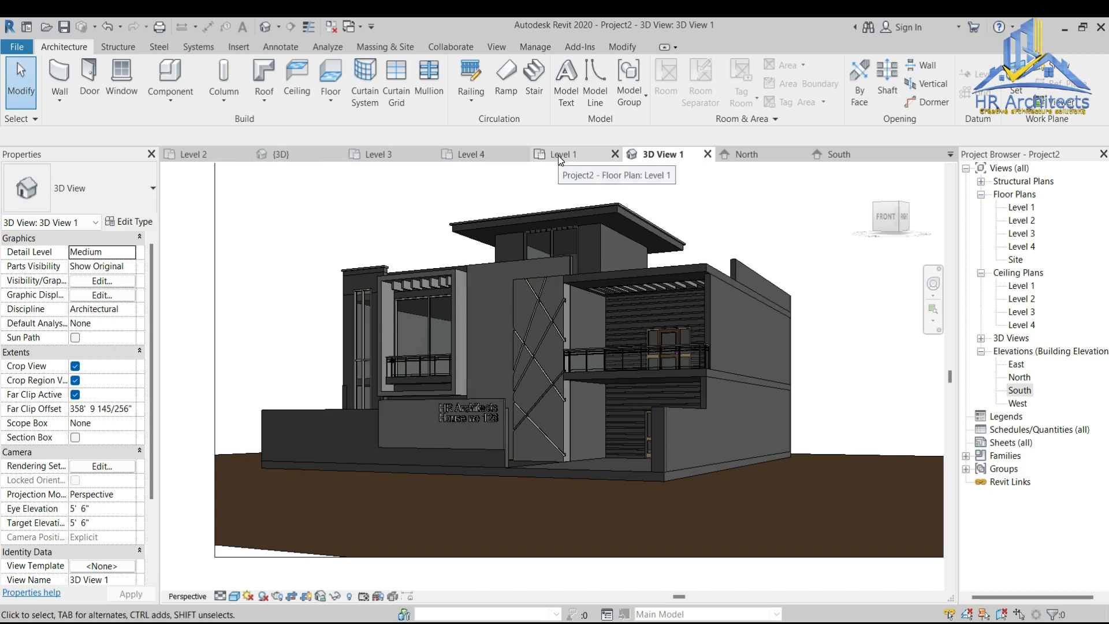
click(281, 154)
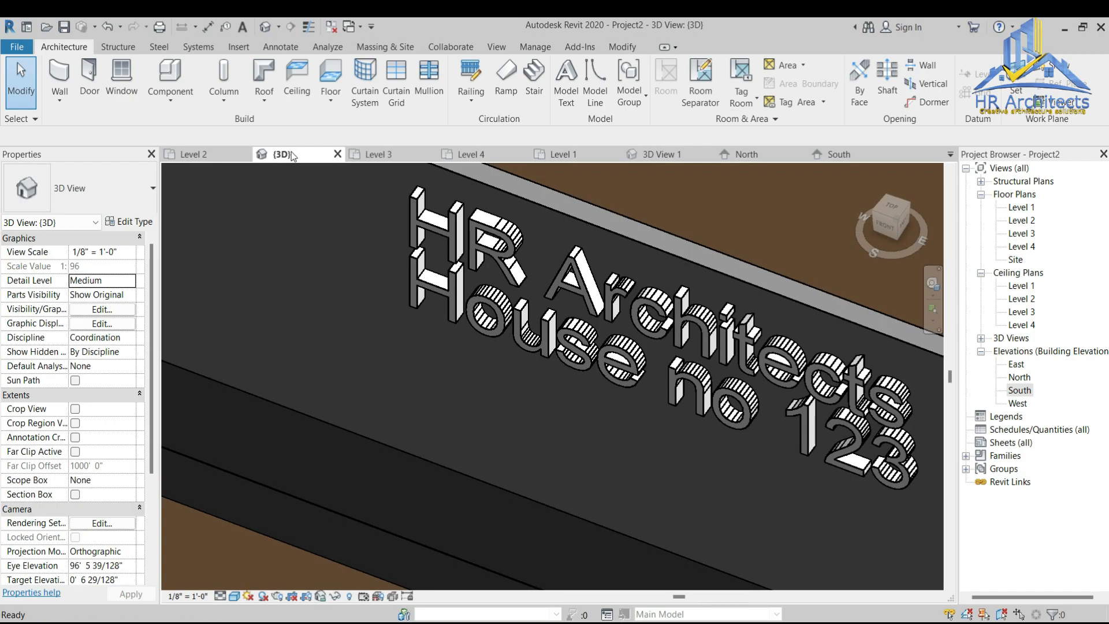
scroll(431, 313, down, 3)
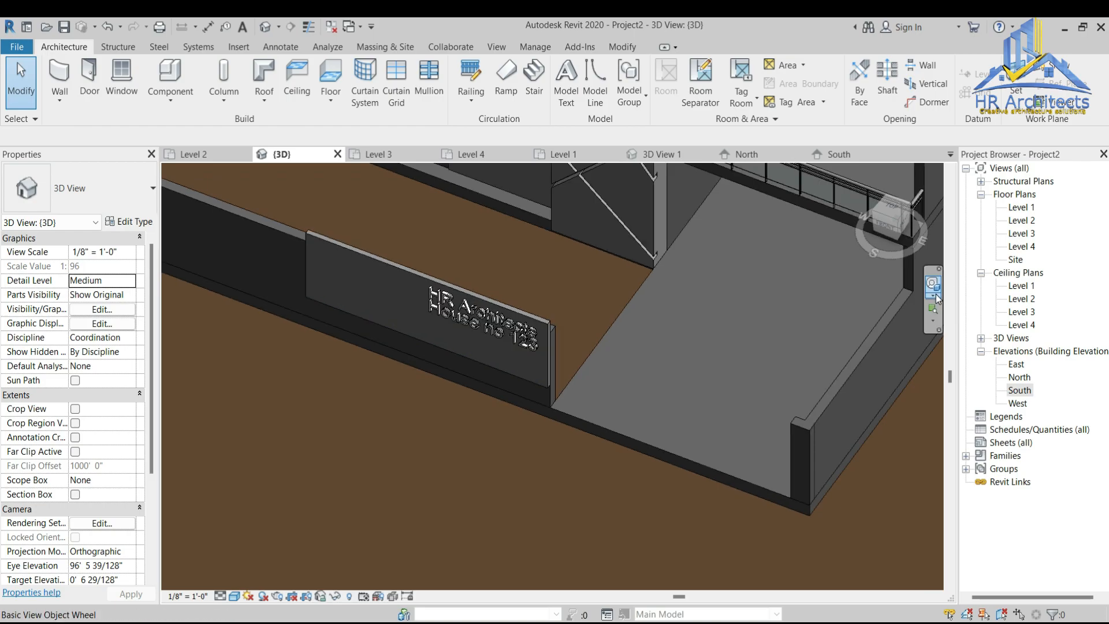
click(905, 225)
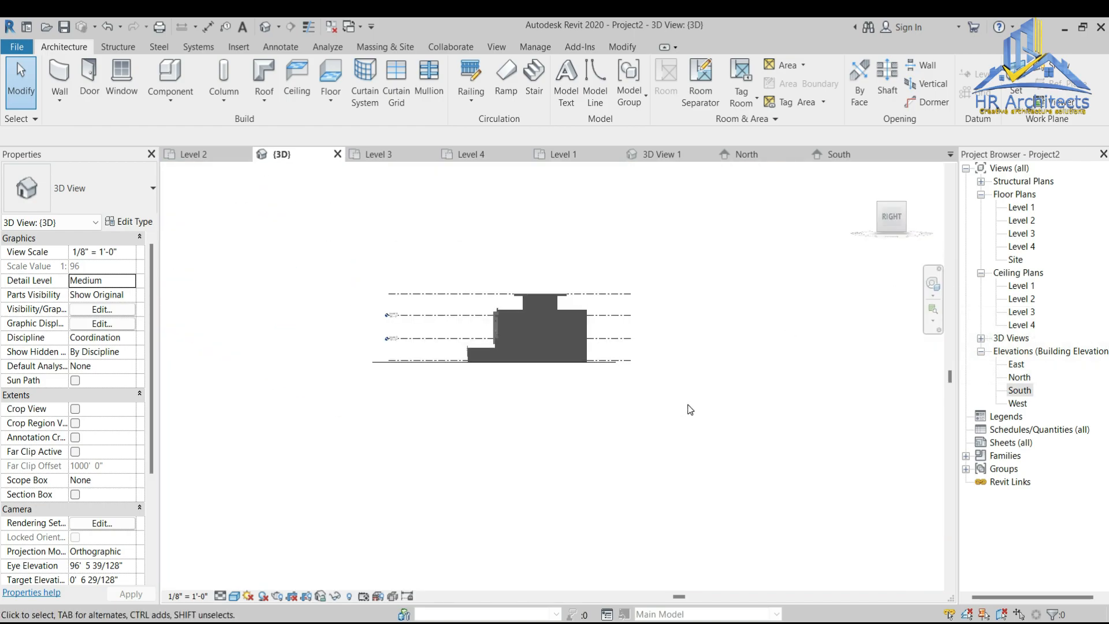
scroll(462, 433, up, 5)
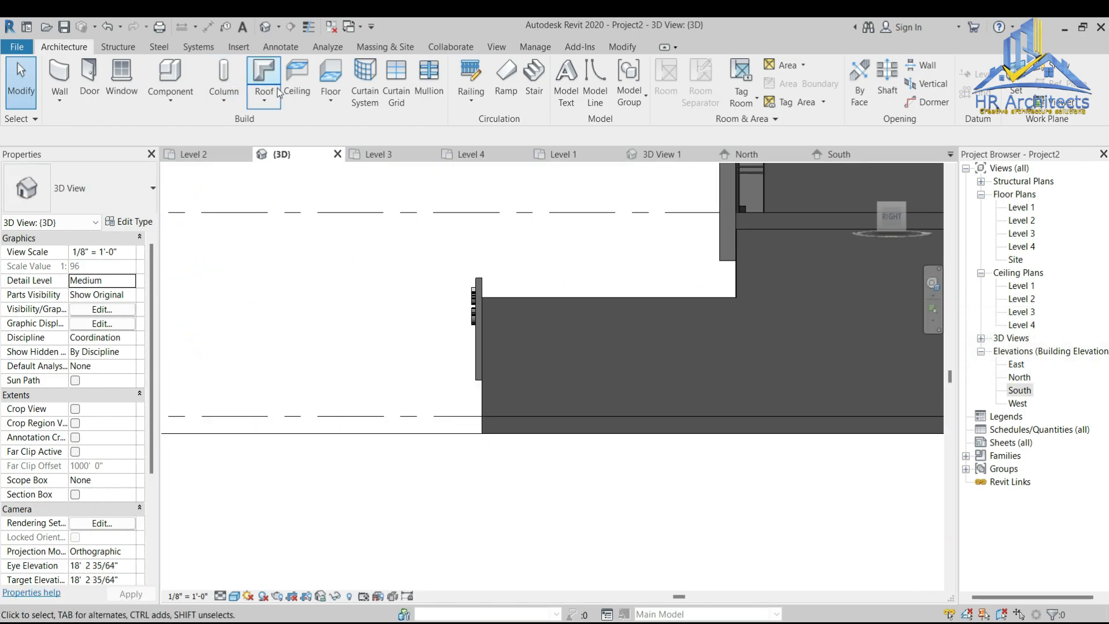
click(170, 93)
click(175, 157)
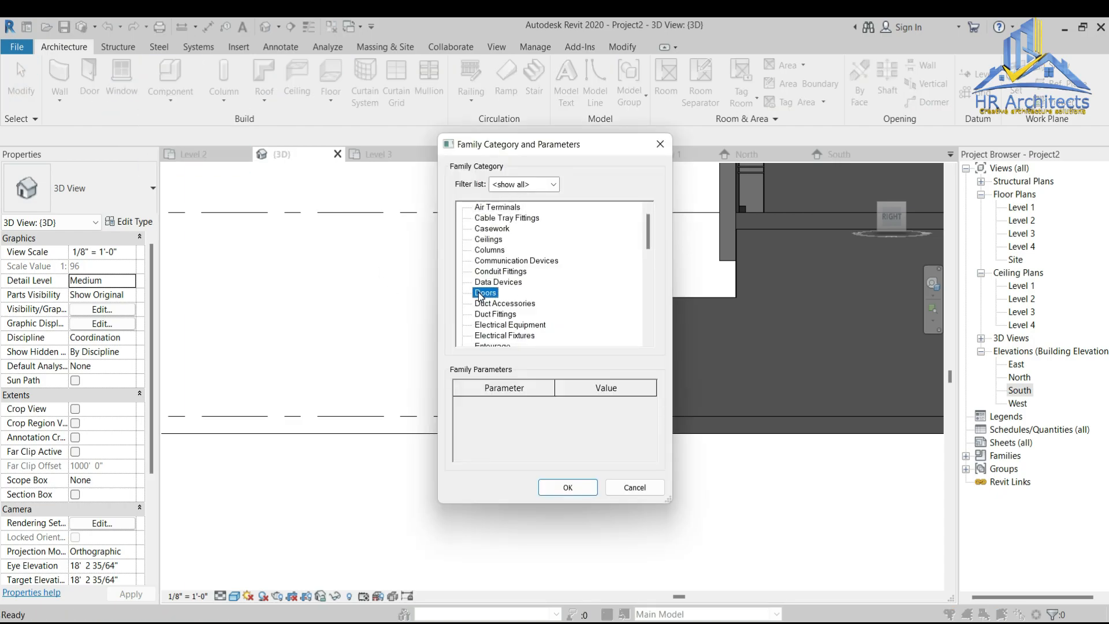
click(564, 488)
click(555, 352)
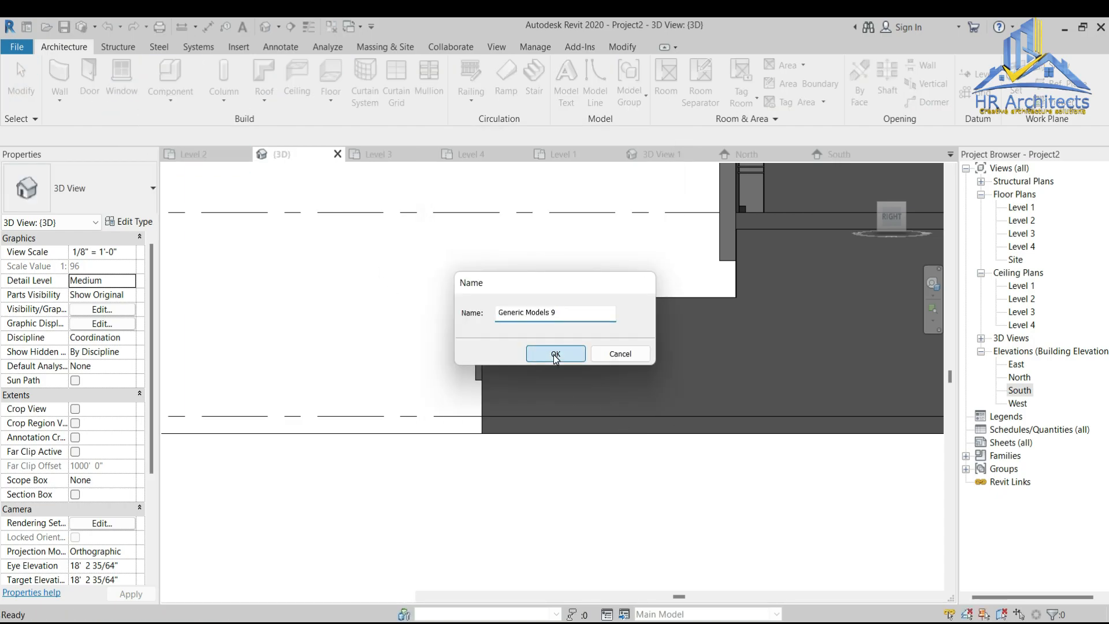
click(124, 81)
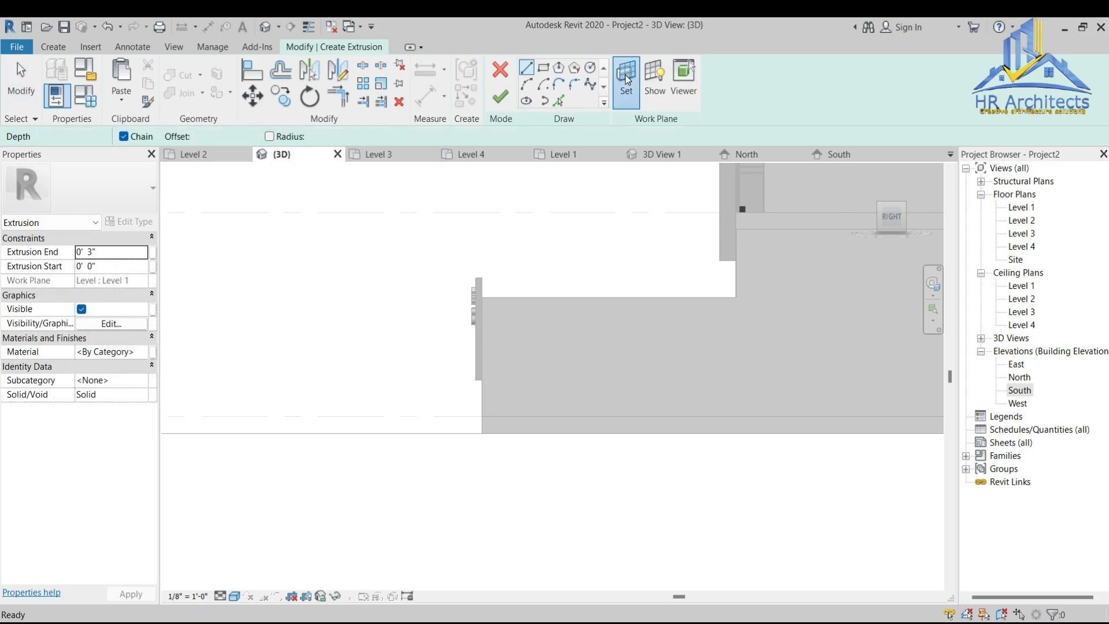
Step: Set the extrusion's work plane by picking the floor's side face below the boundary wall
click(626, 81)
click(519, 412)
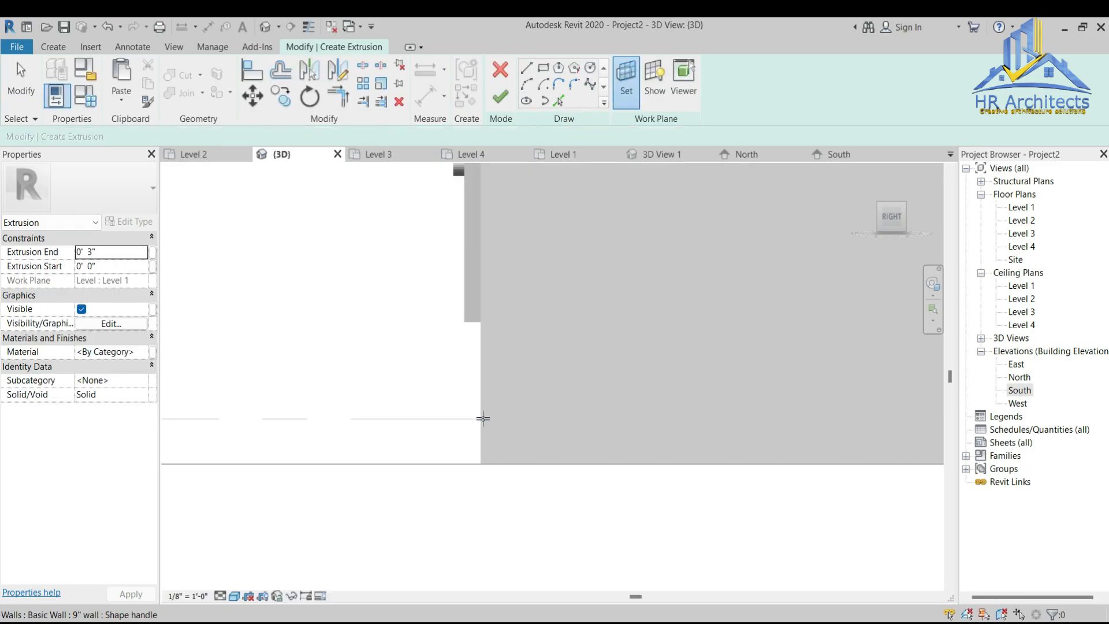
click(485, 427)
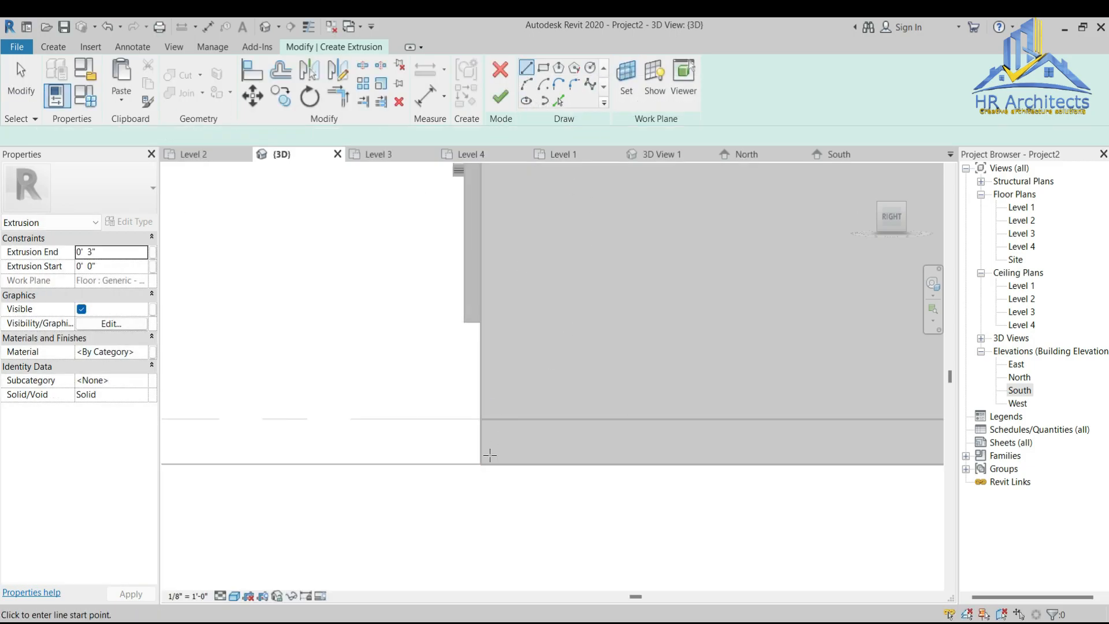
Step: Sketch a closed triangular ramp profile against the floor's outer edge, with a sloped side about 8'-9" long, and finish the extrusion
click(478, 461)
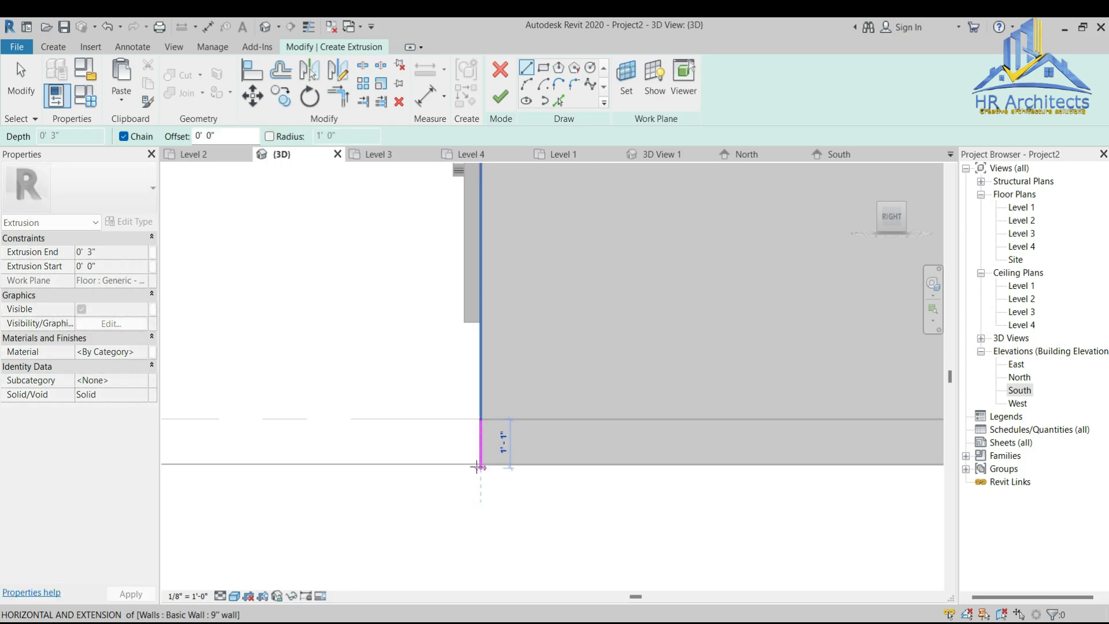
click(479, 464)
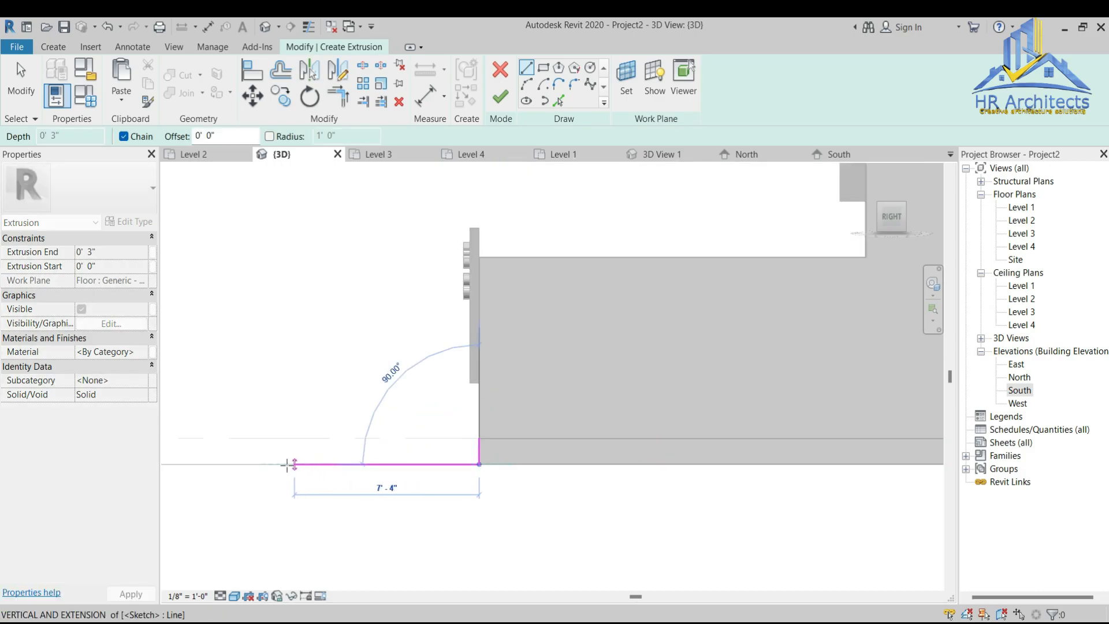
click(258, 464)
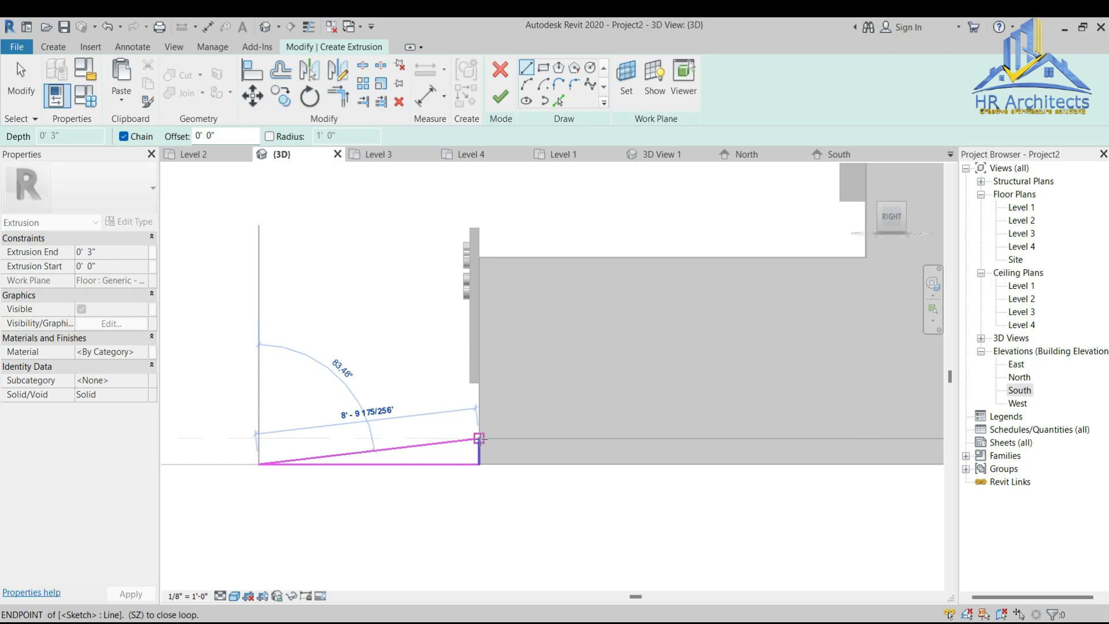
click(478, 439)
click(861, 180)
scroll(722, 369, up, 5)
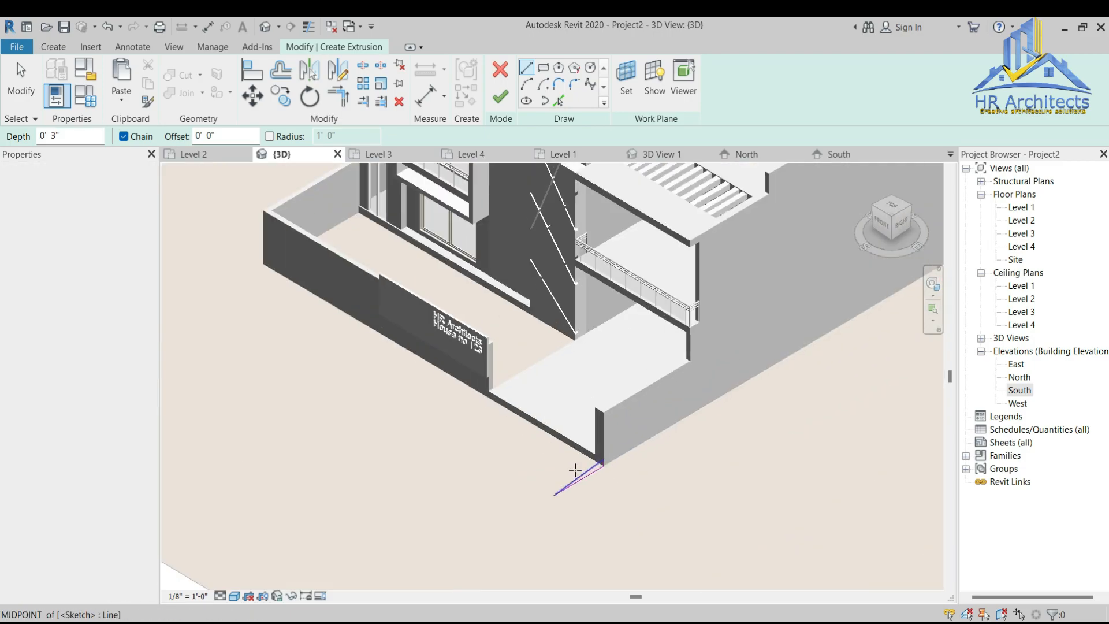
click(499, 99)
Step: Stretch the ramp across the driveway opening to an extrusion start of -20' 4 1/2" and lower its sloped face slightly below the floor's top
scroll(551, 491, up, 5)
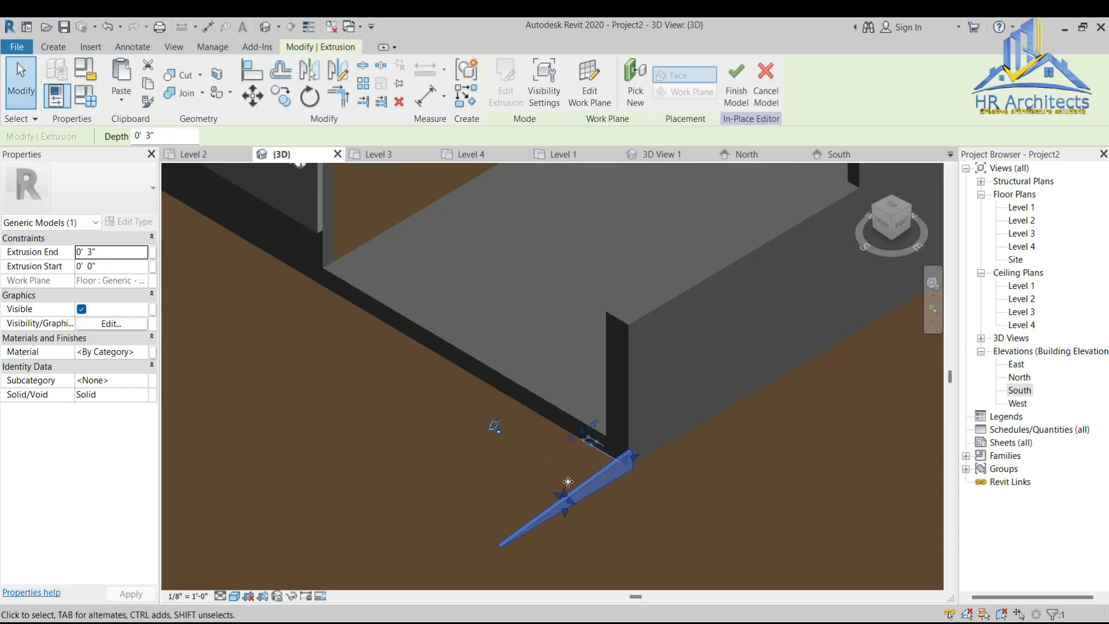
drag(462, 410, 281, 274)
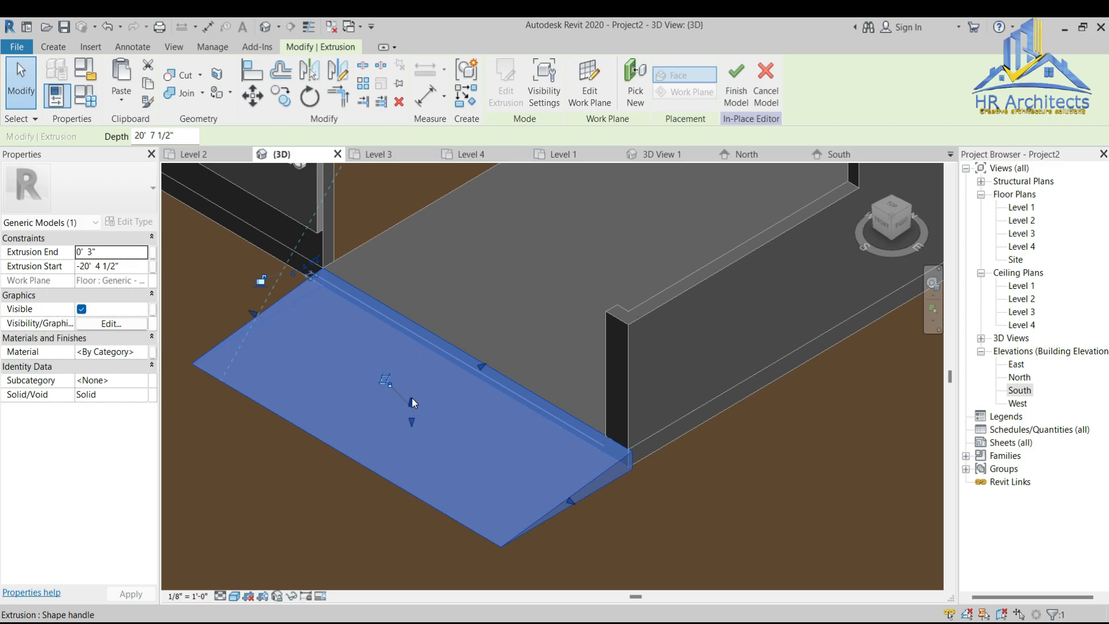
drag(411, 399, 411, 407)
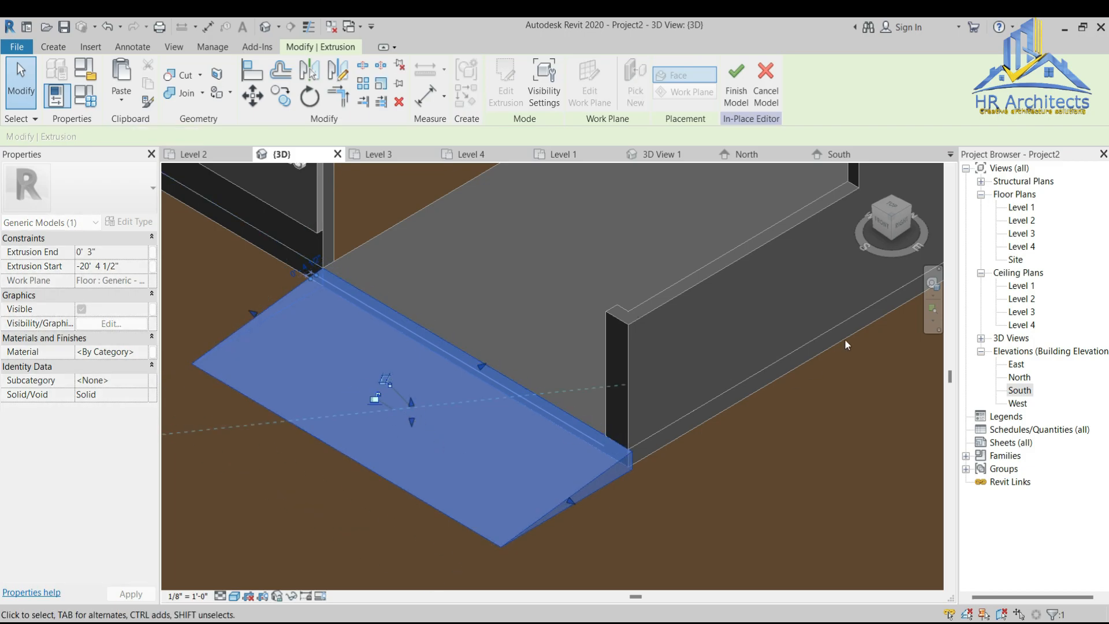
click(899, 222)
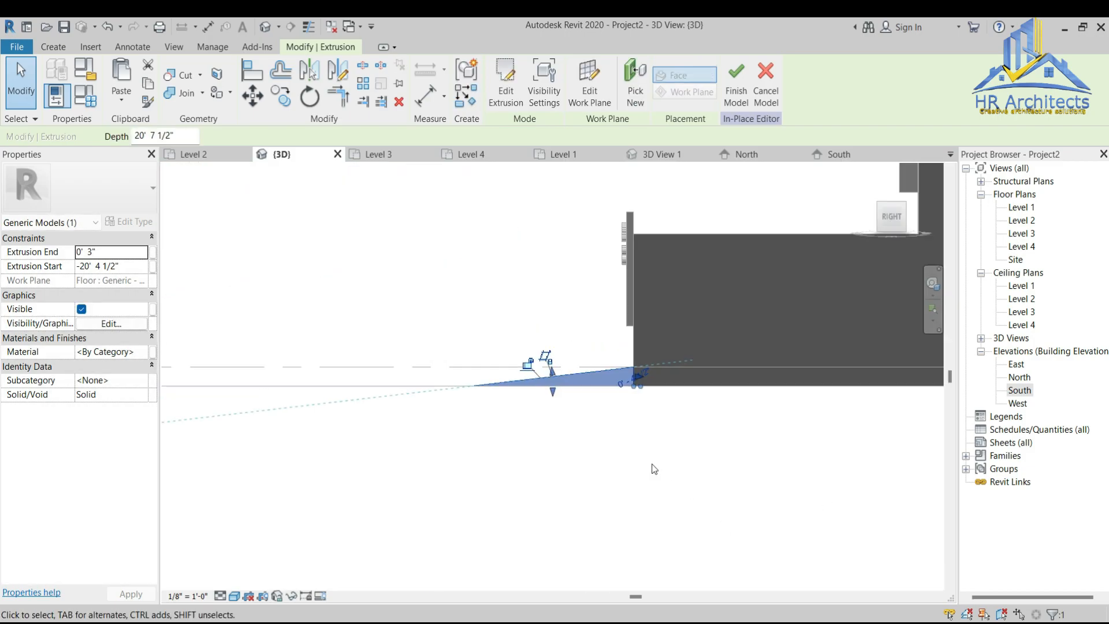
drag(380, 380, 377, 387)
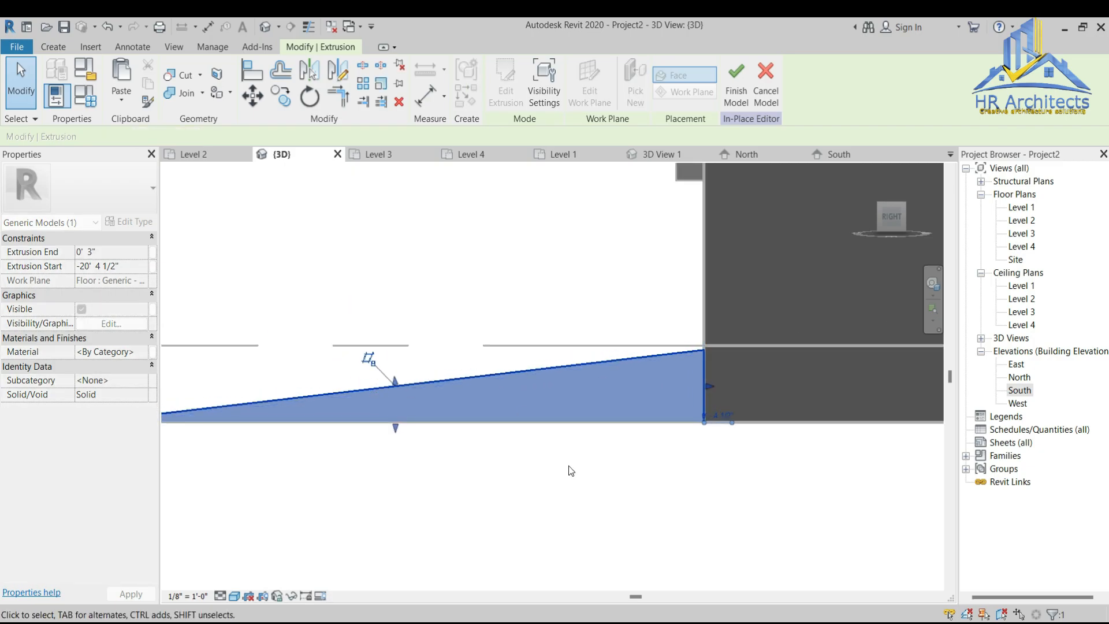
click(574, 463)
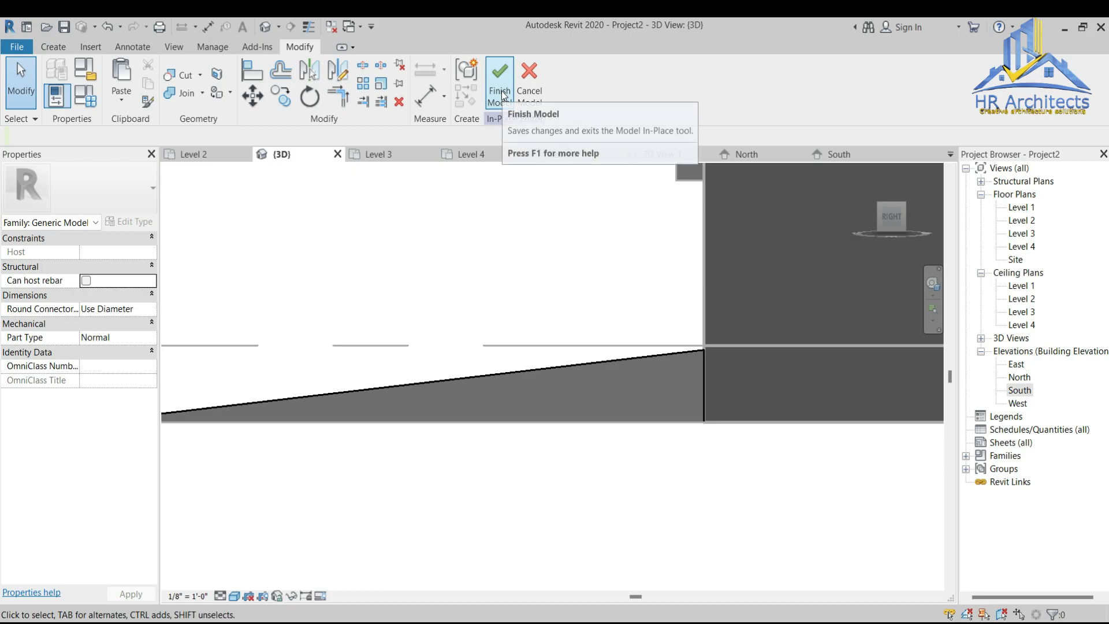
Step: Compare the ramp with the reference house image and finish the in-place model
mouse_move(900, 209)
mouse_down()
mouse_move(921, 245)
mouse_move(833, 368)
mouse_move(768, 352)
mouse_up()
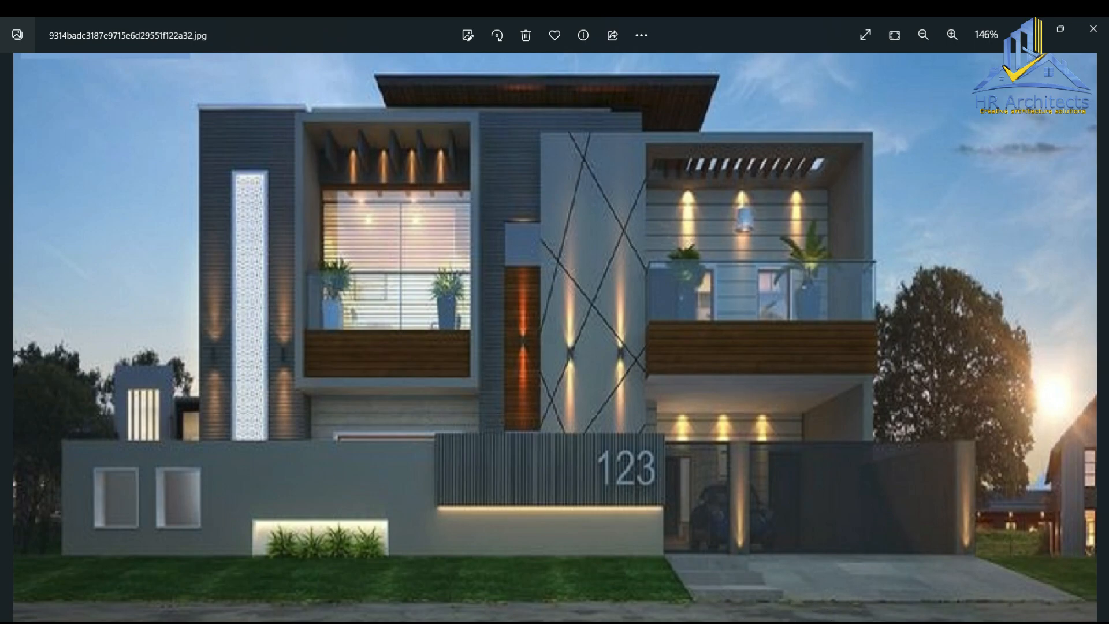
click(765, 603)
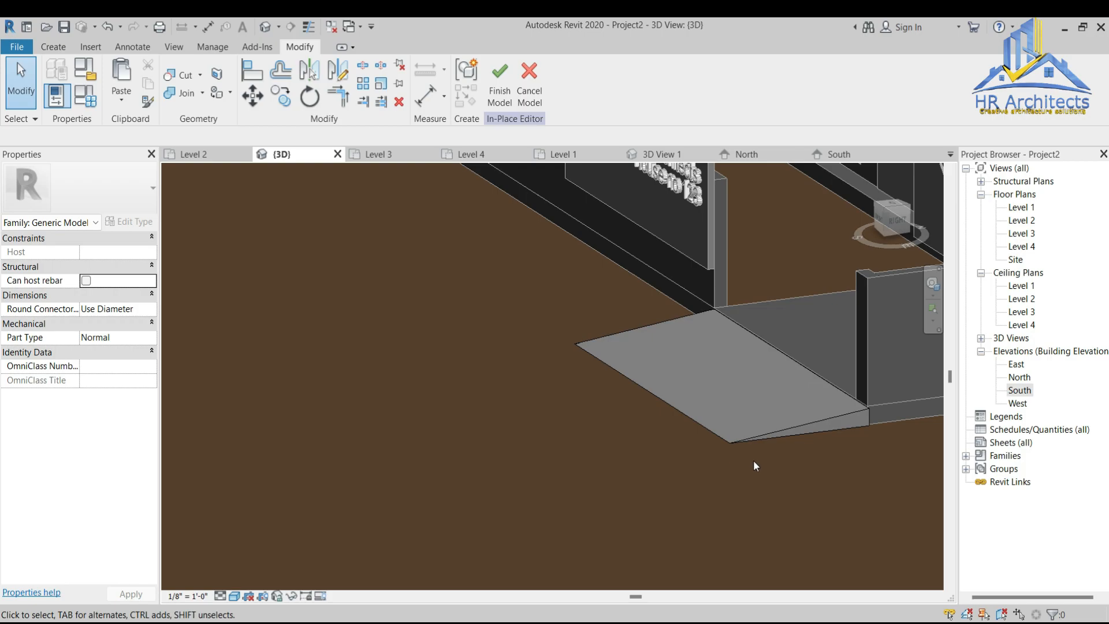
click(500, 81)
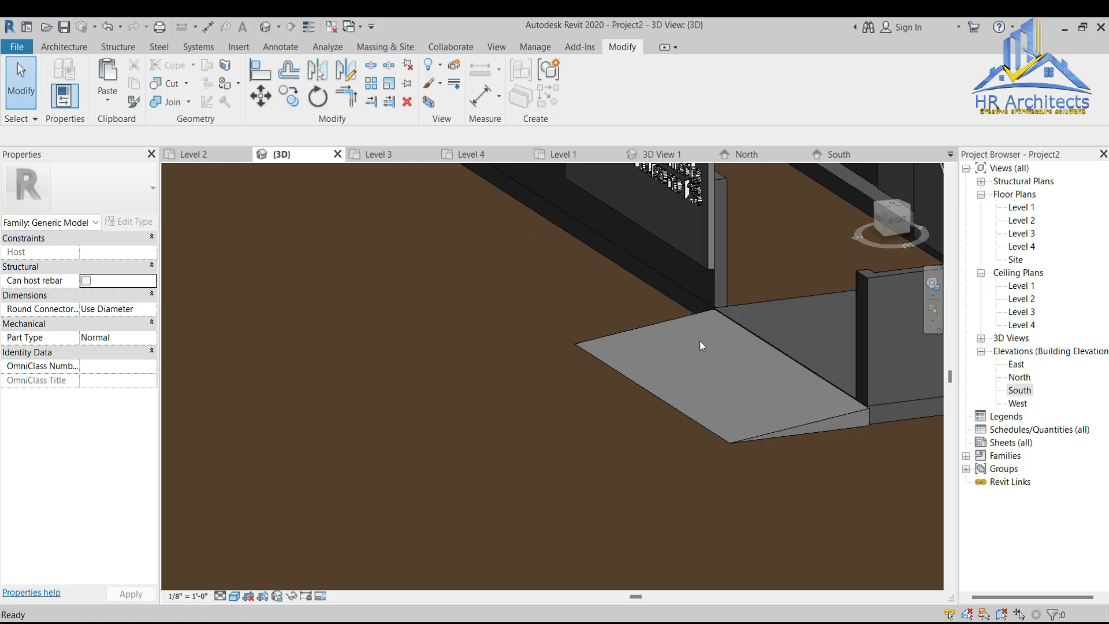
key(Escape)
Step: Open the 3D View 1 camera view and tighten the upper and right-hand edges of its crop region around the house
scroll(791, 456, down, 5)
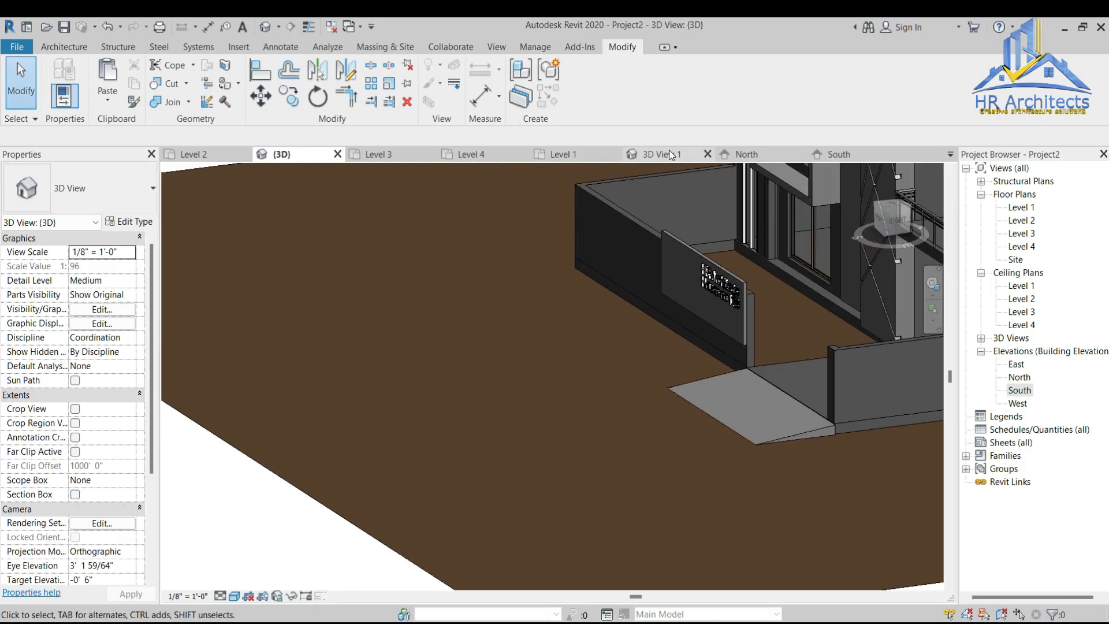
click(664, 154)
scroll(449, 436, down, 3)
click(569, 201)
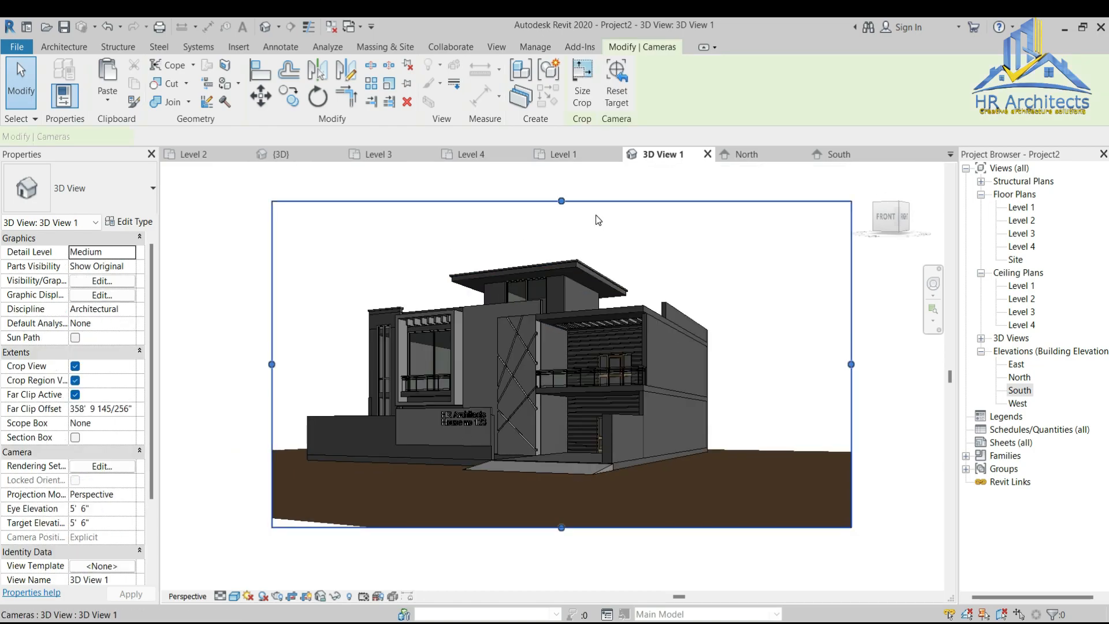
drag(562, 200, 561, 242)
drag(851, 384, 737, 381)
scroll(678, 330, up, 2)
scroll(518, 419, down, 1)
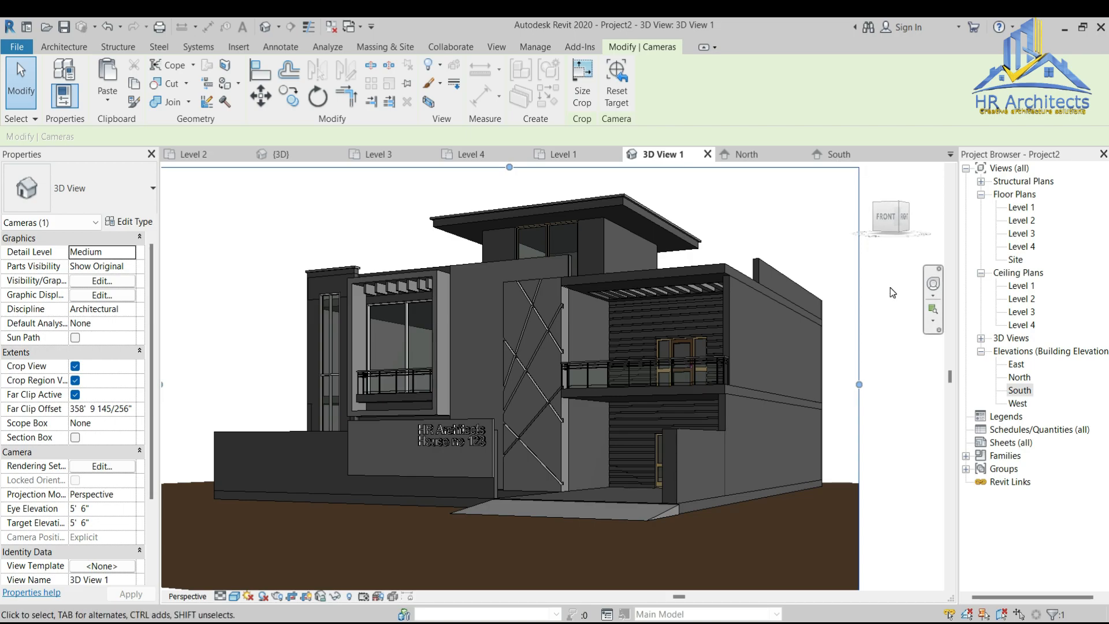
click(890, 292)
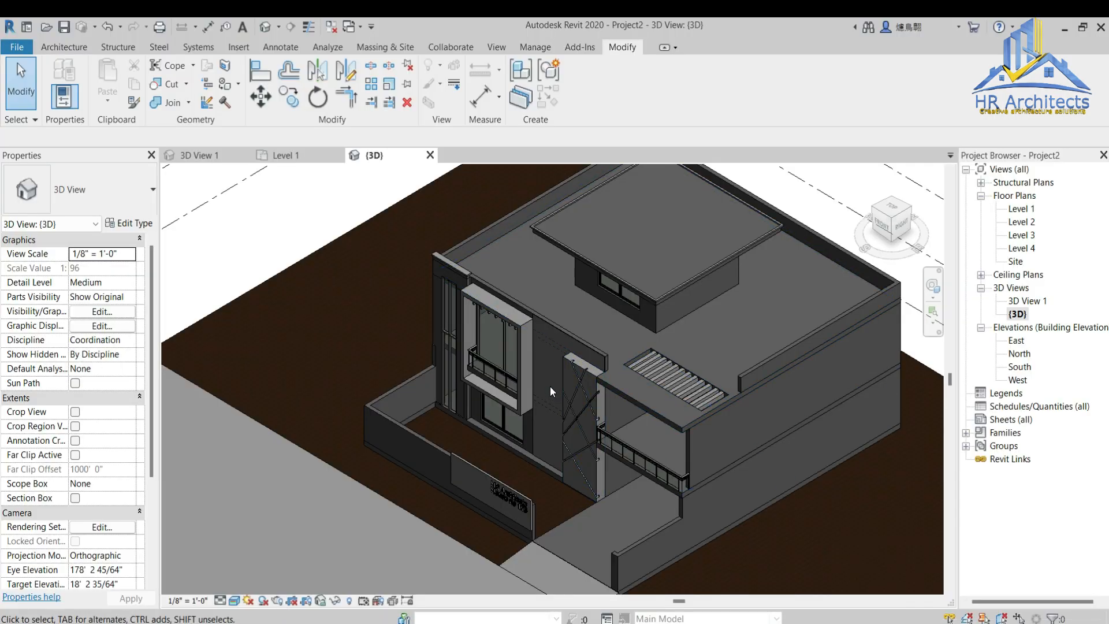
scroll(550, 386, up, 3)
scroll(538, 448, down, 3)
mouse_move(626, 387)
shift+middle_down()
mouse_move(554, 389)
mouse_move(621, 387)
mouse_move(425, 435)
shift+middle_up()
scroll(331, 425, up, 3)
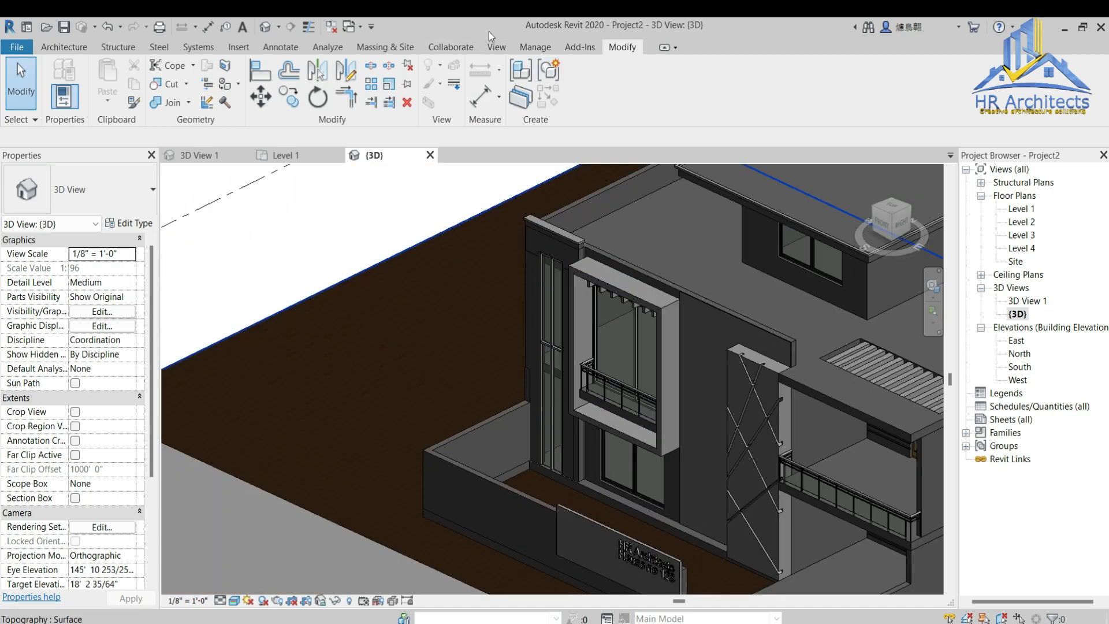
Step: Create a new project material and name it Grass
click(535, 47)
click(60, 92)
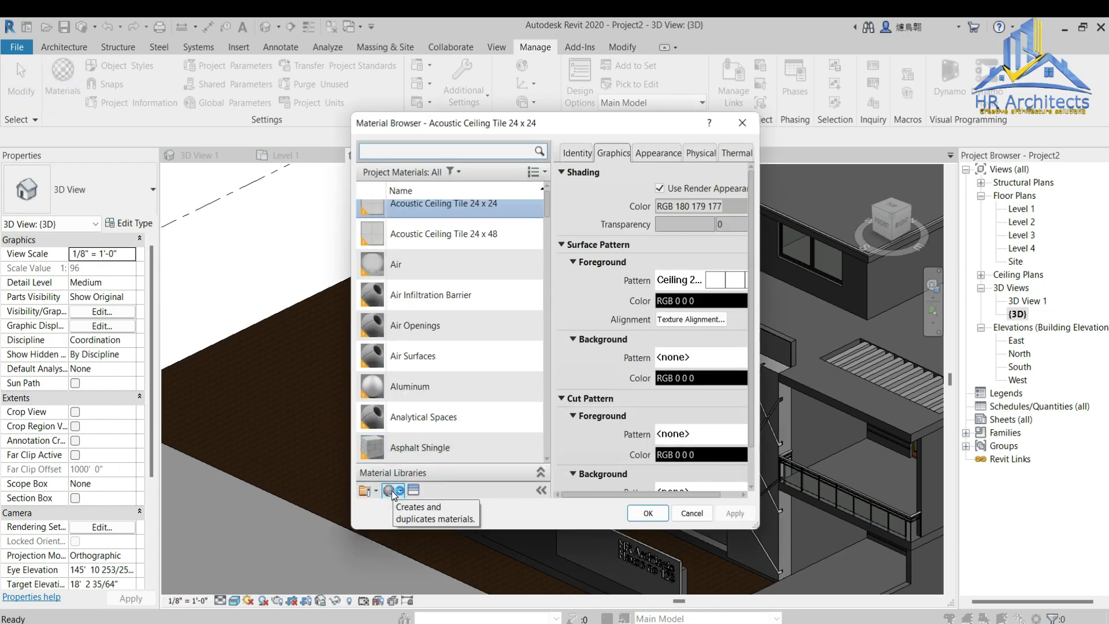
click(392, 492)
click(392, 511)
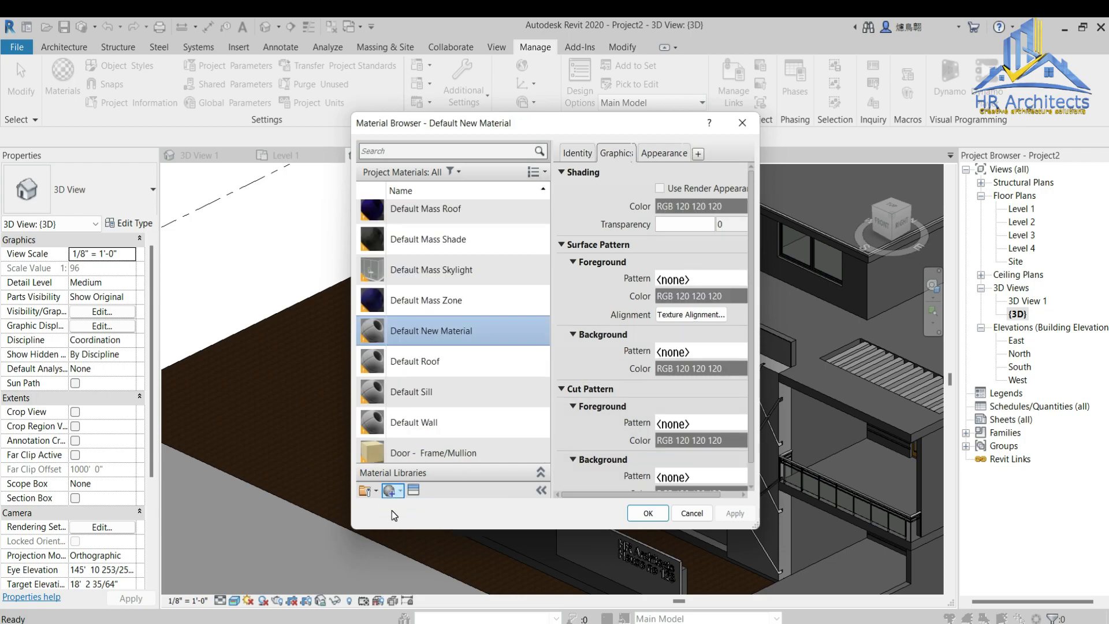
right_click(441, 324)
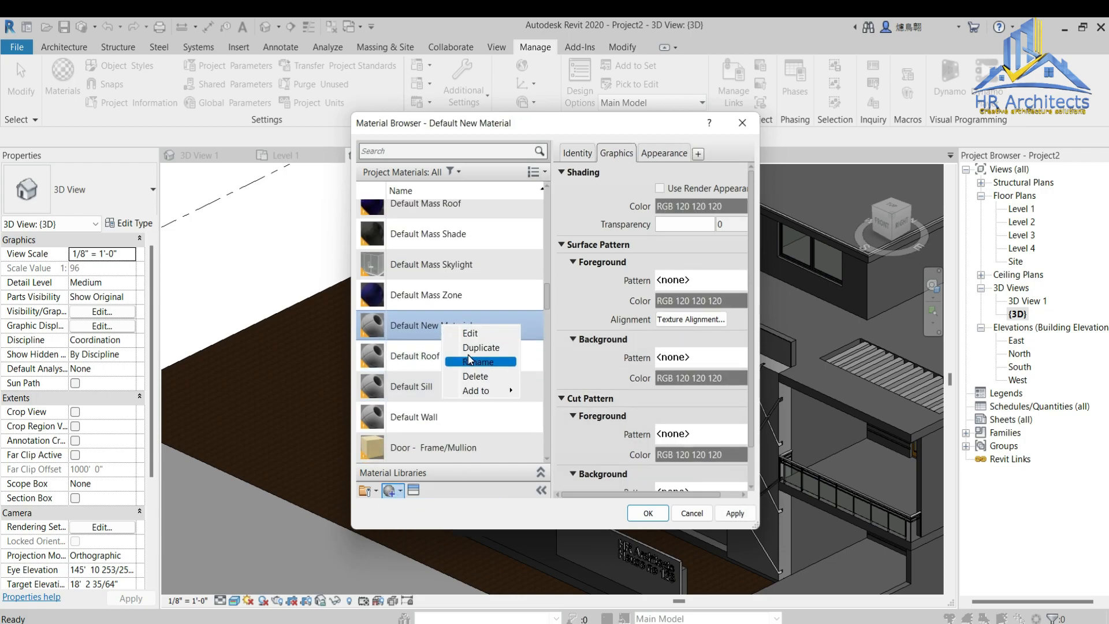
click(468, 356)
text(Grass)
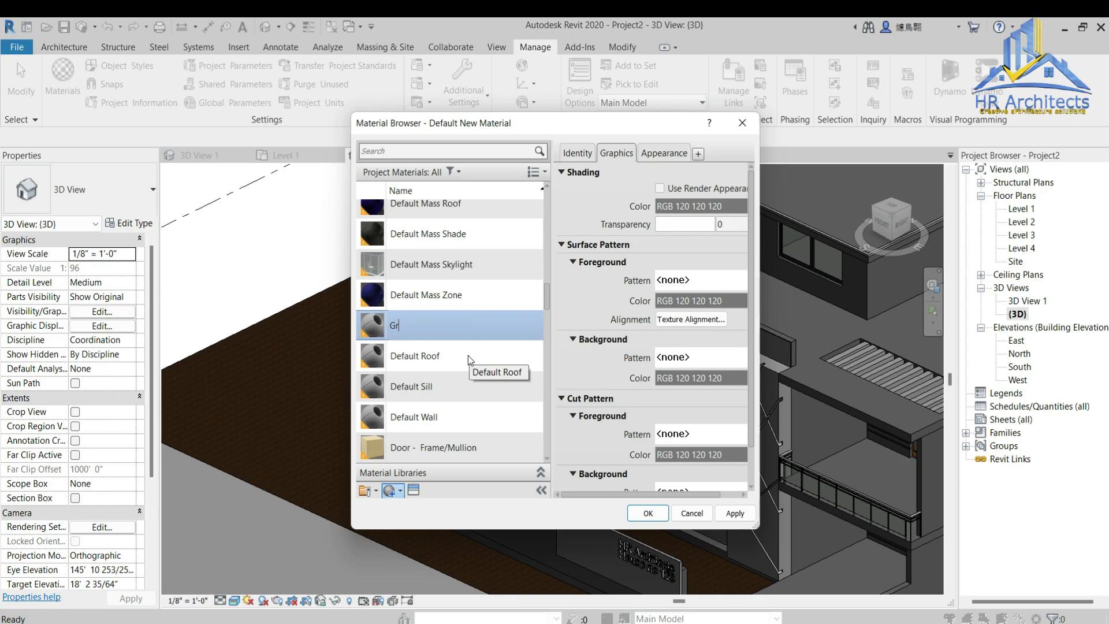
key(Return)
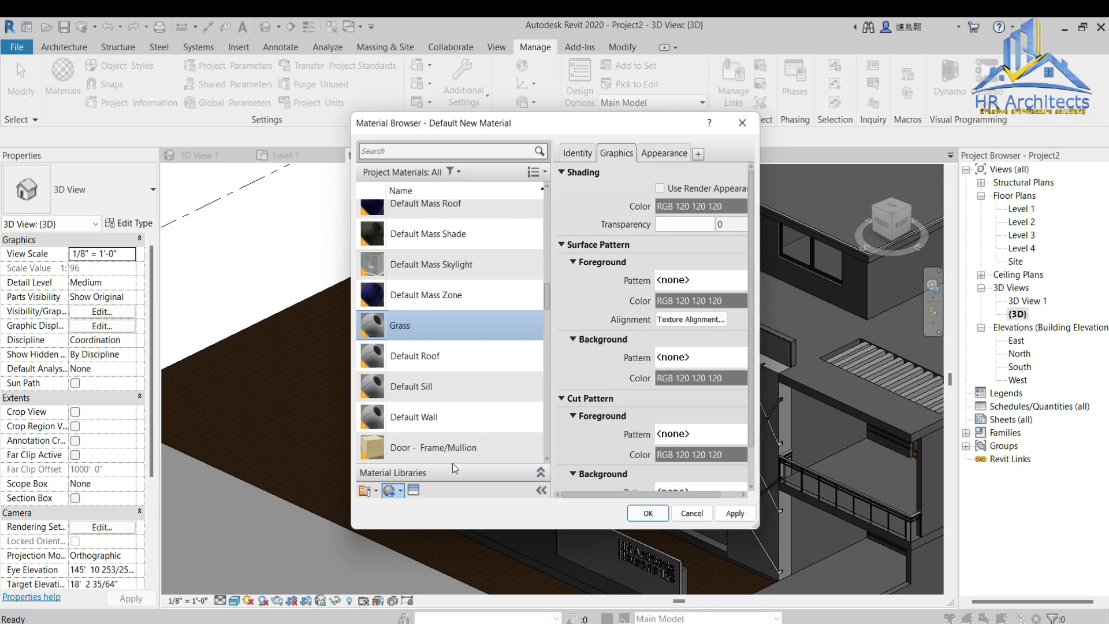
Step: Search the appearance assets for grass and replace the Grass material's appearance with Grass - Dark Rye
click(415, 491)
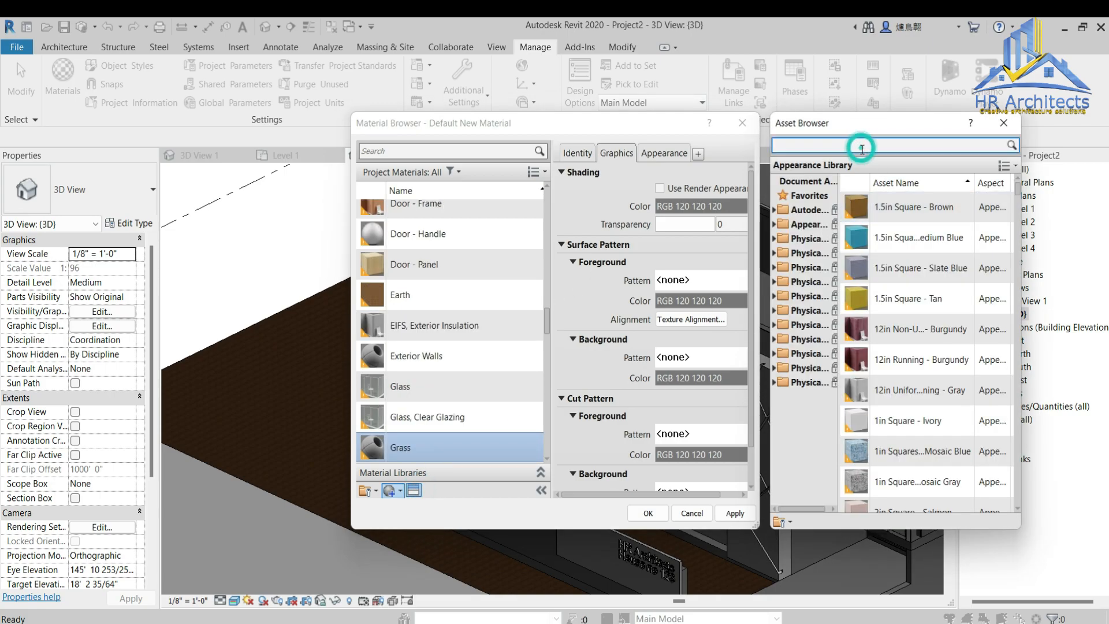
text(grass)
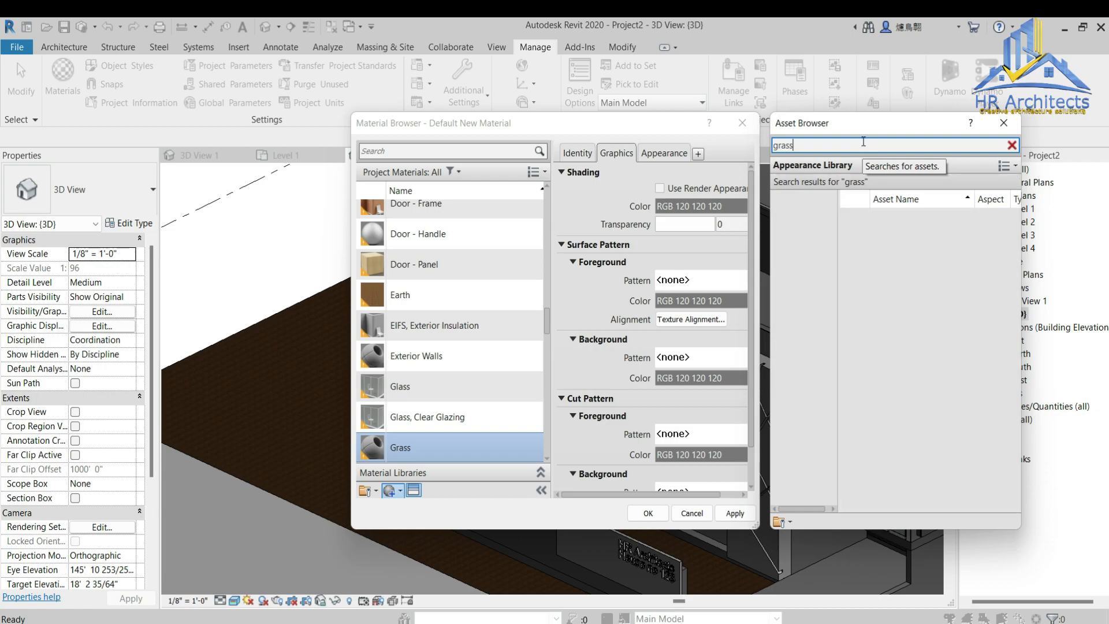
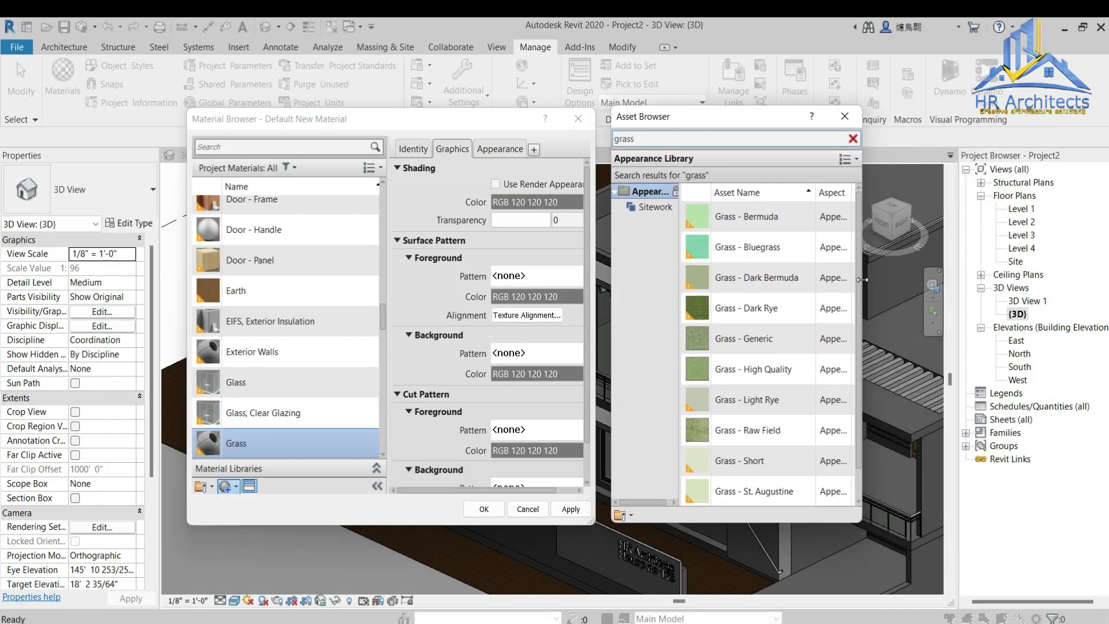
drag(862, 280, 1053, 279)
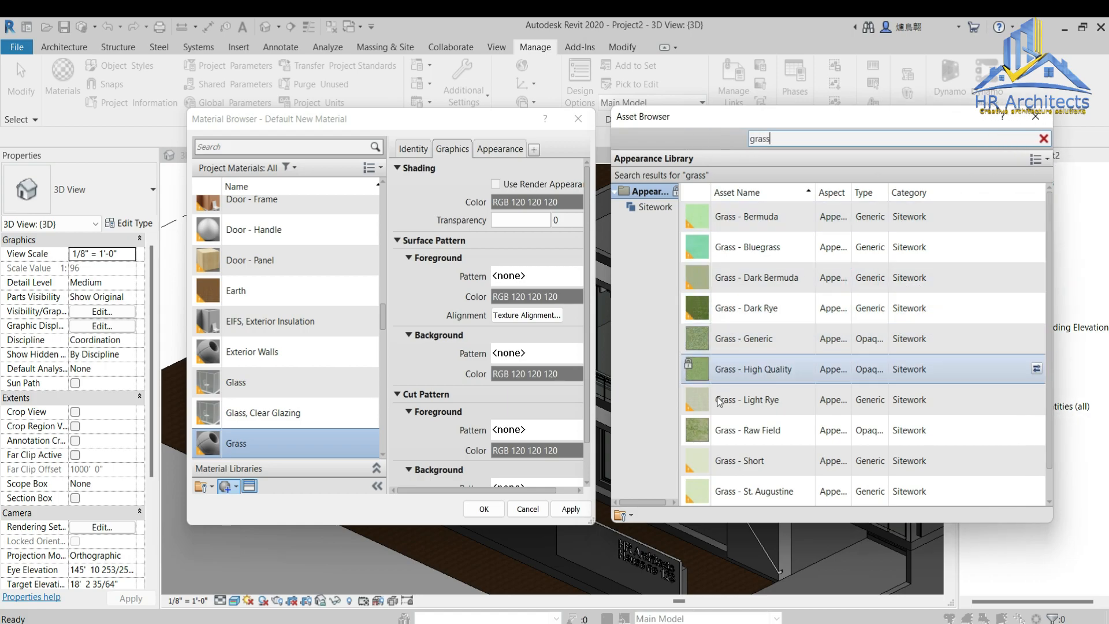
scroll(722, 341, down, 1)
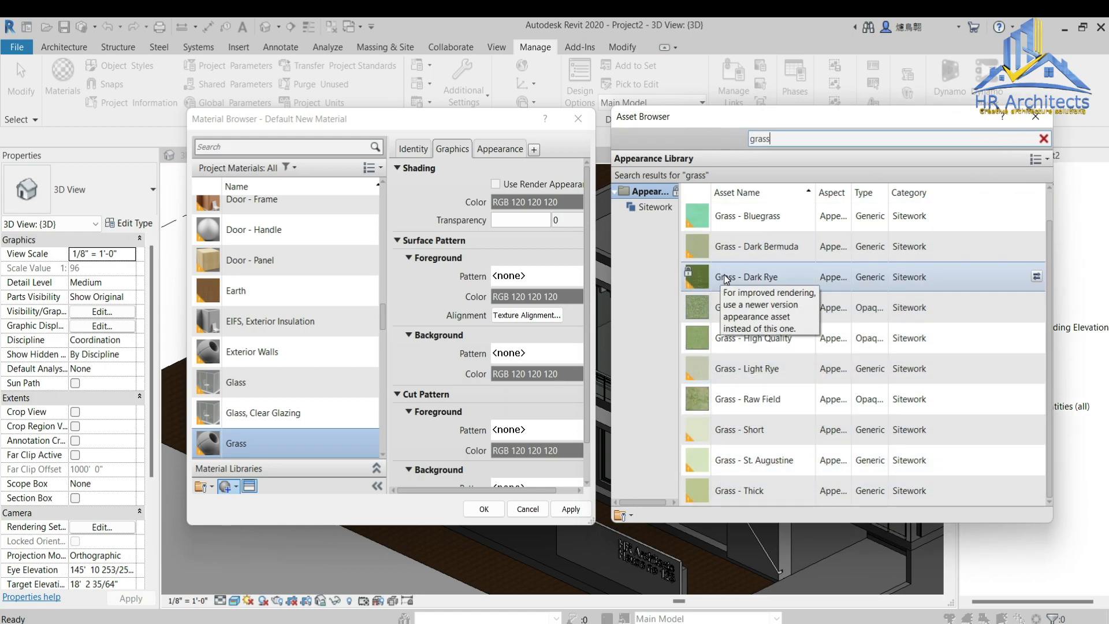
click(1036, 276)
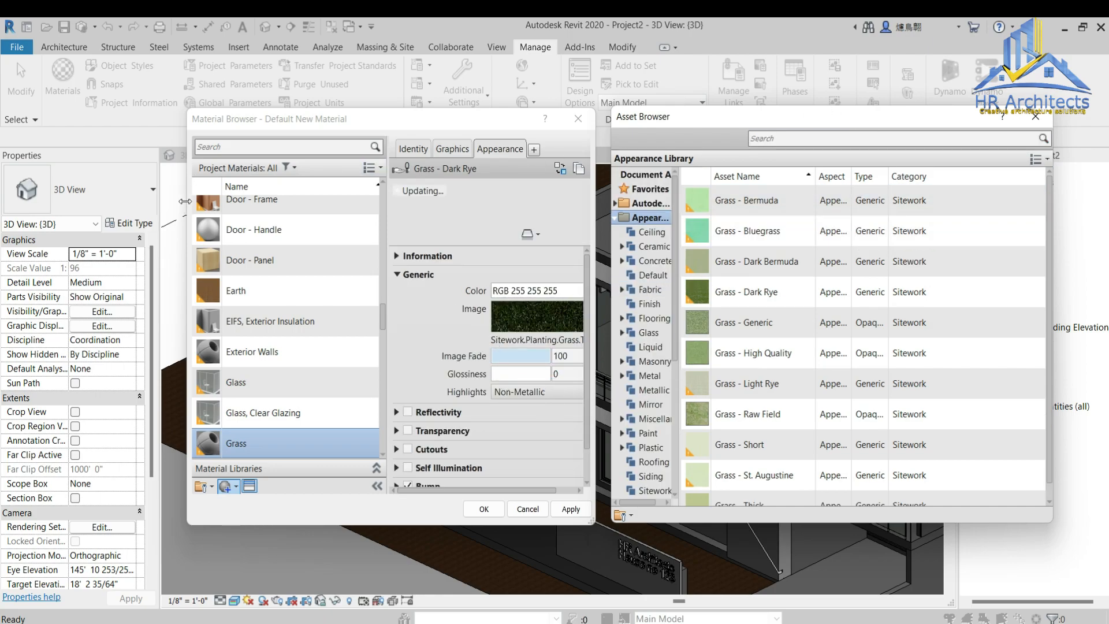
Step: Set the sample size of the Grass material's appearance image to 10'-0" in width and height
drag(188, 205, 41, 205)
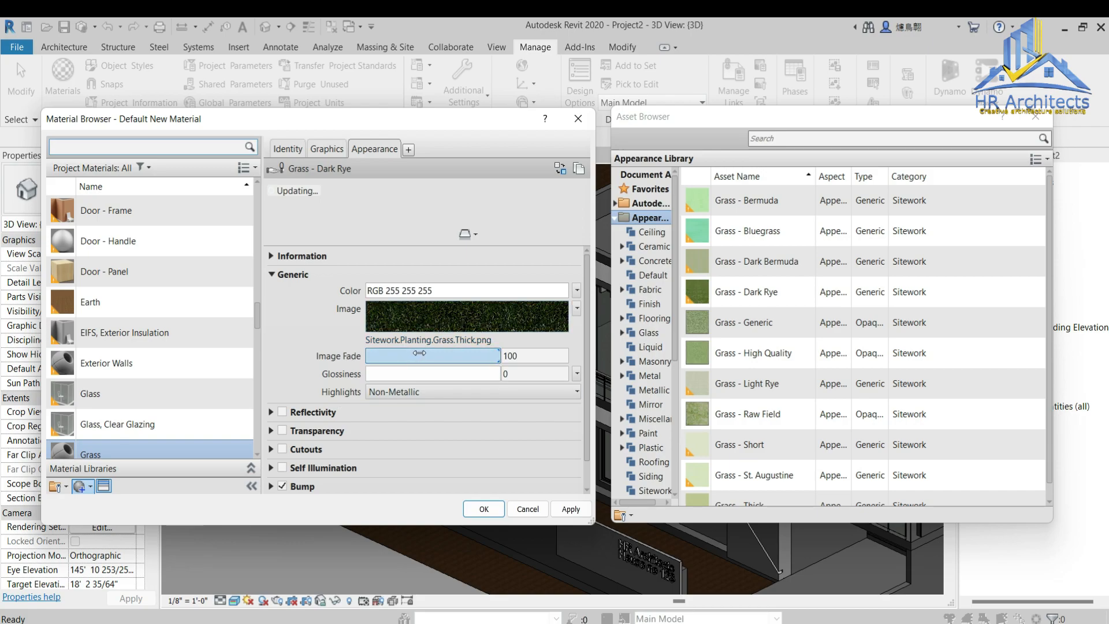
click(451, 312)
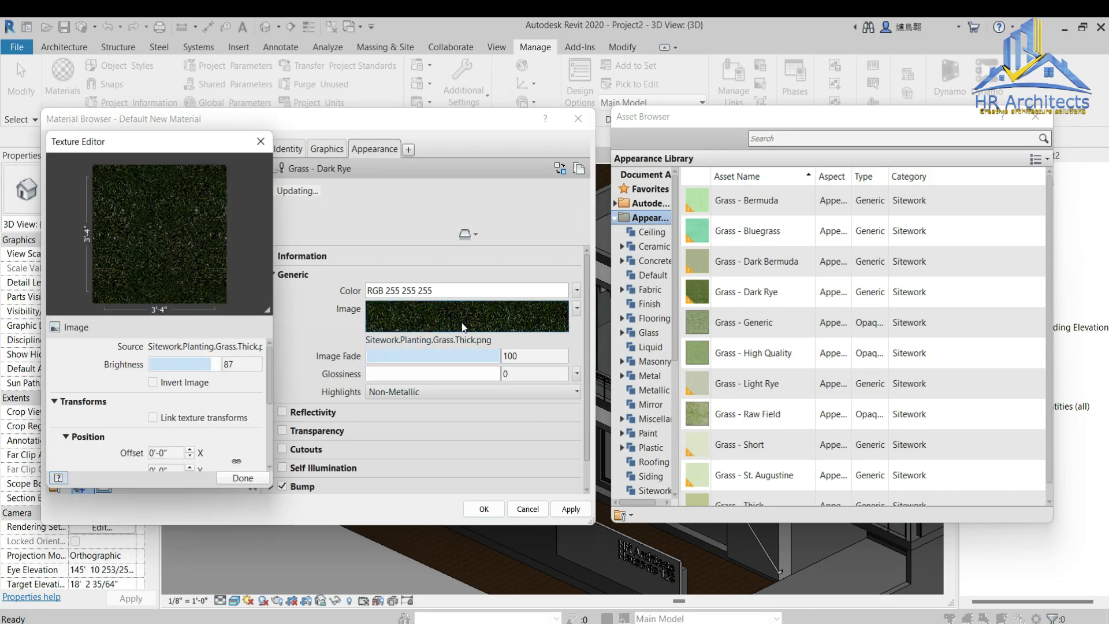
scroll(123, 393, down, 5)
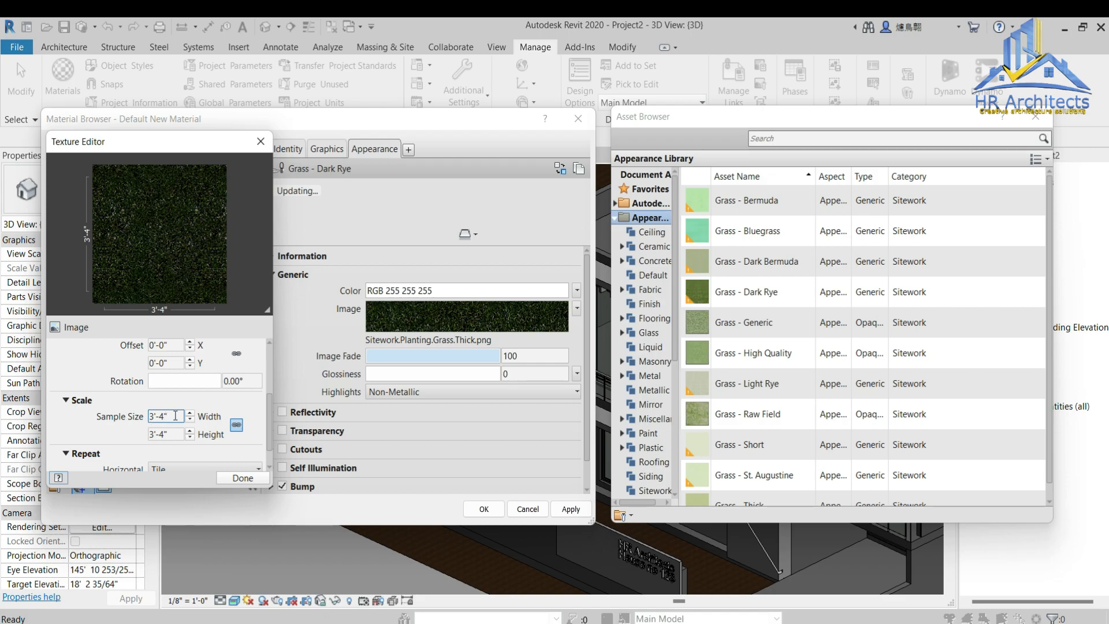
double_click(177, 416)
text(1)
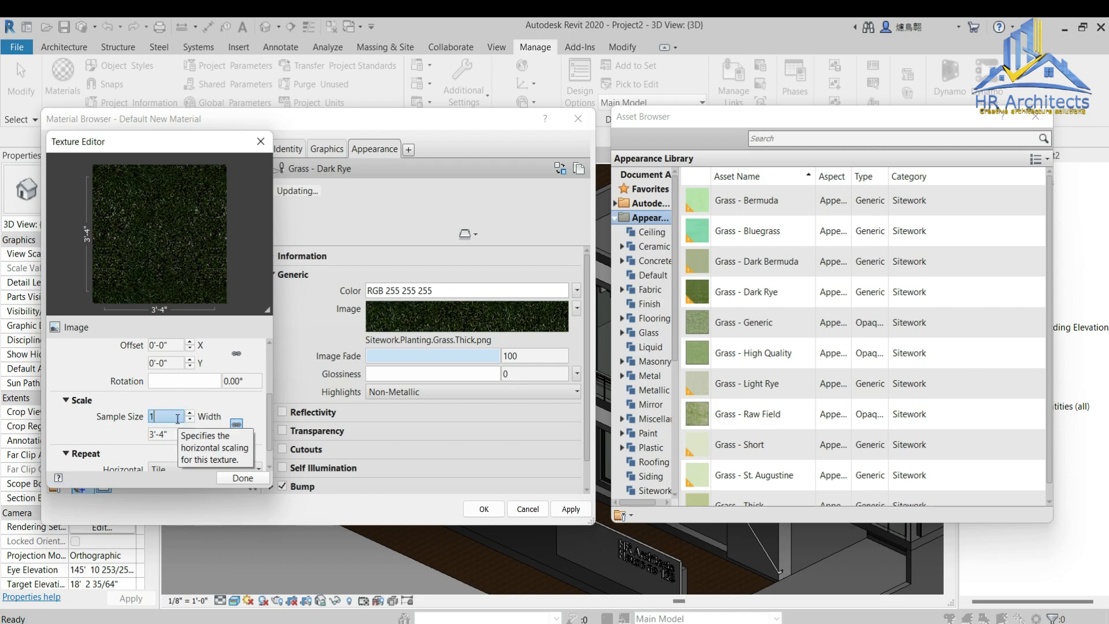
key(Tab)
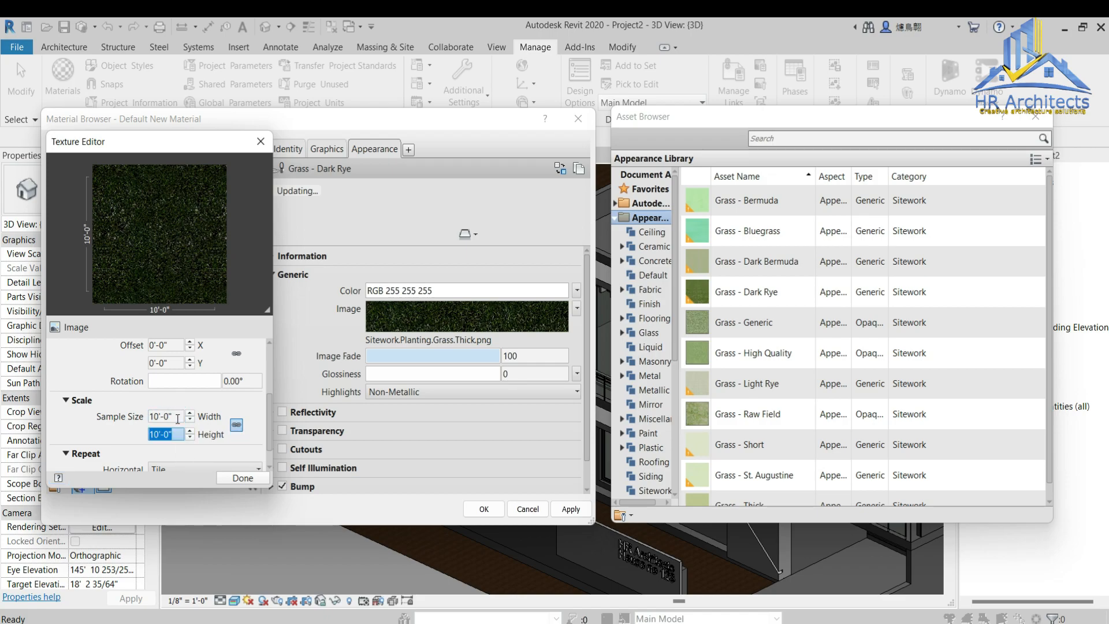
click(229, 475)
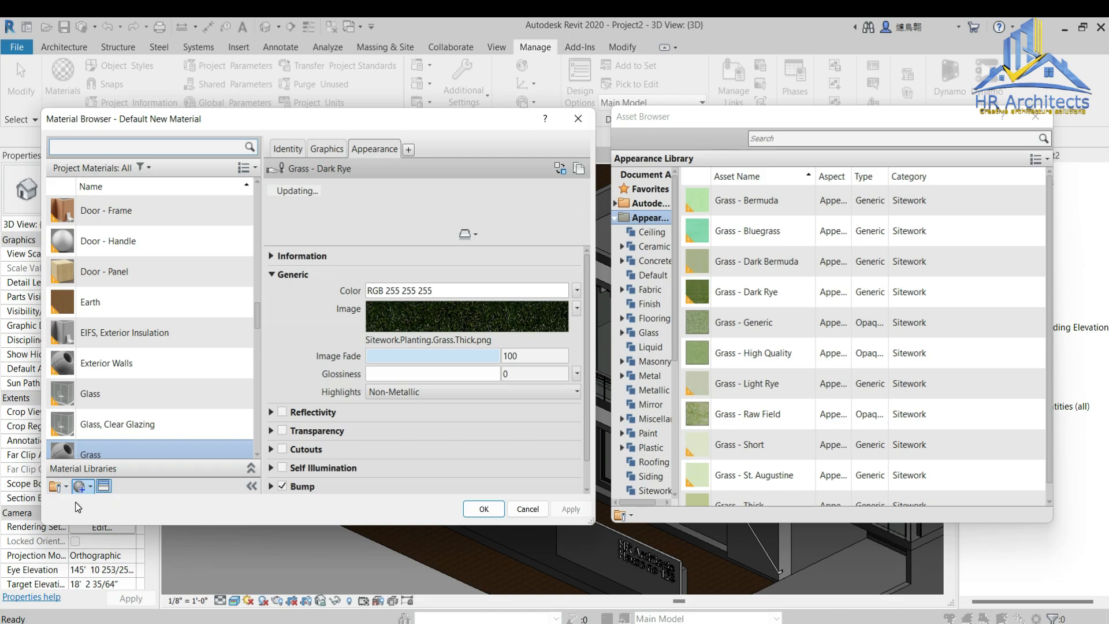
Step: Create a new project material named Dark brown flooring and close the asset browser
click(67, 487)
click(96, 508)
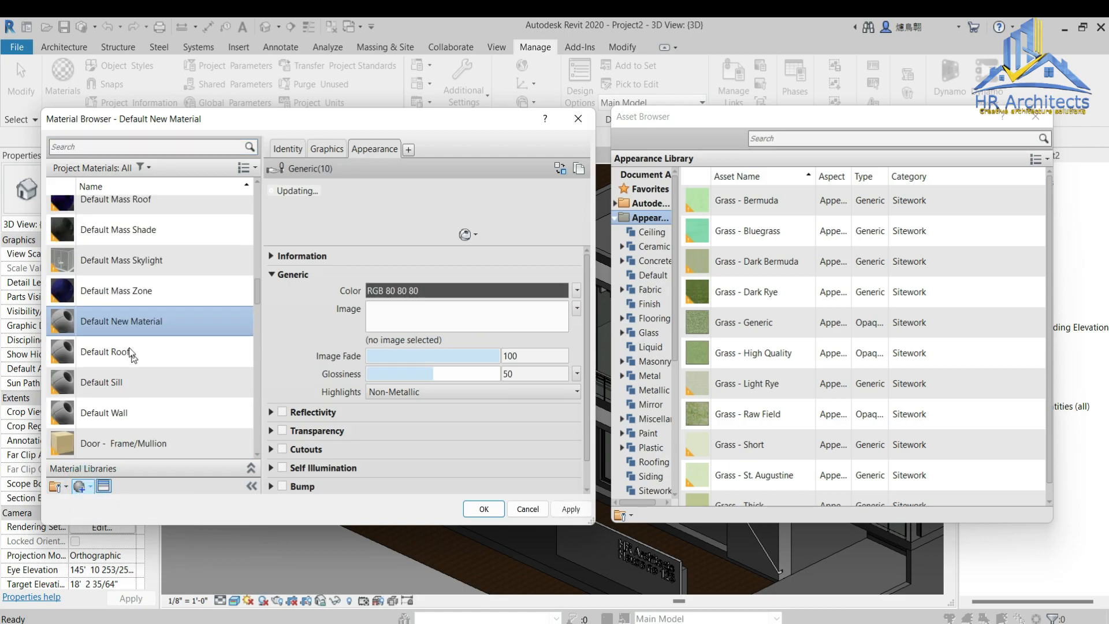
right_click(127, 325)
click(149, 359)
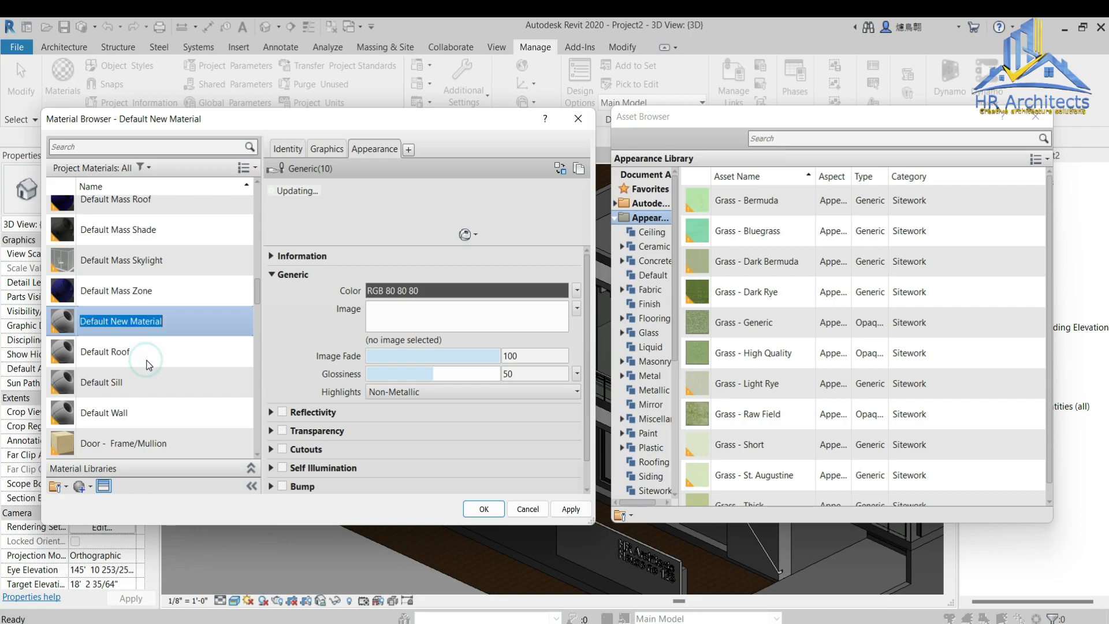
text(Dark brown flooring)
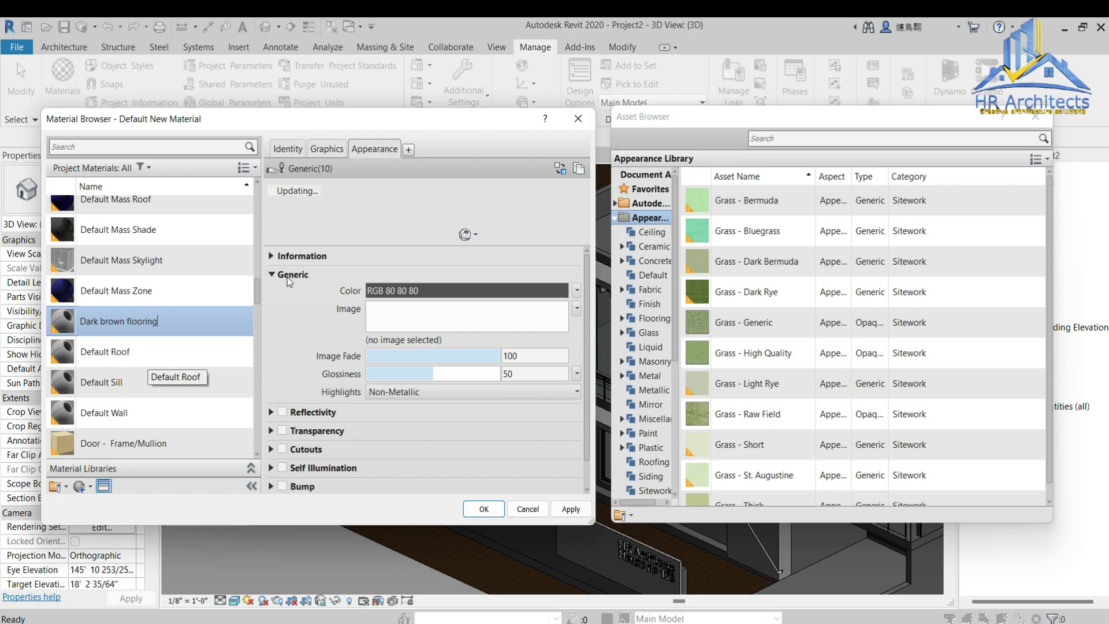
click(327, 148)
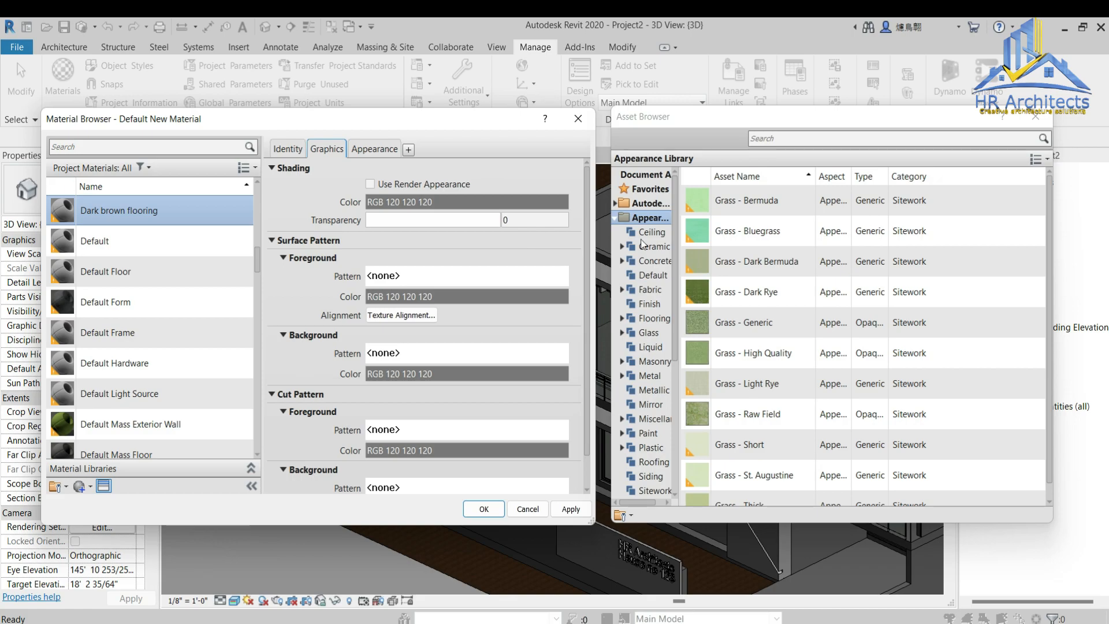
click(1036, 117)
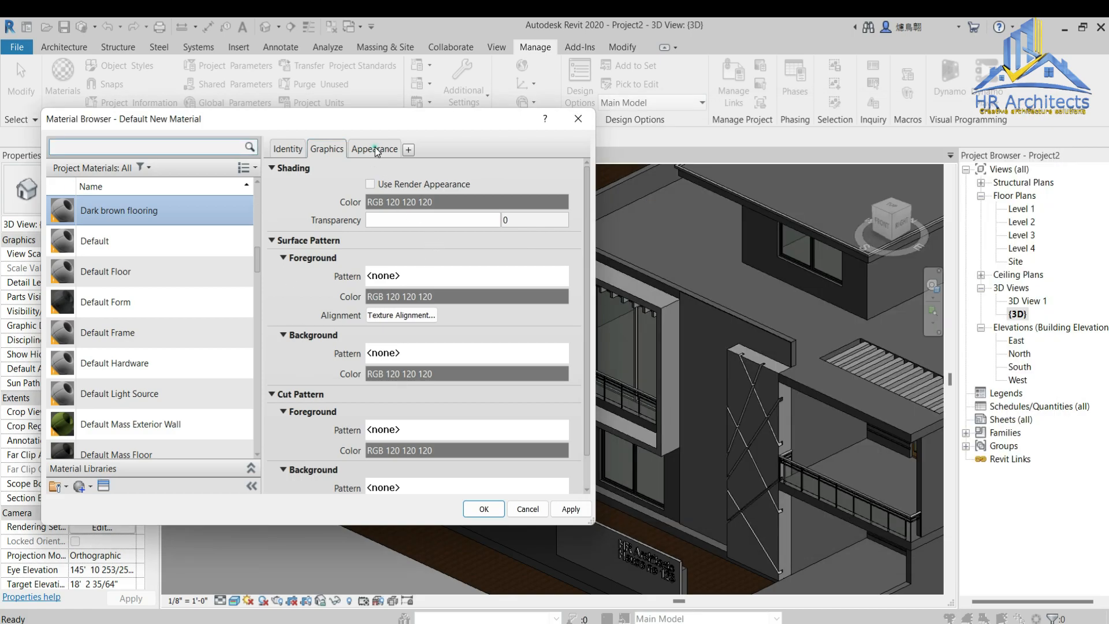
Step: Assign dark brown flooring.jpg as the Dark brown flooring material's generic appearance image and set its glossiness to 66
click(375, 149)
click(446, 316)
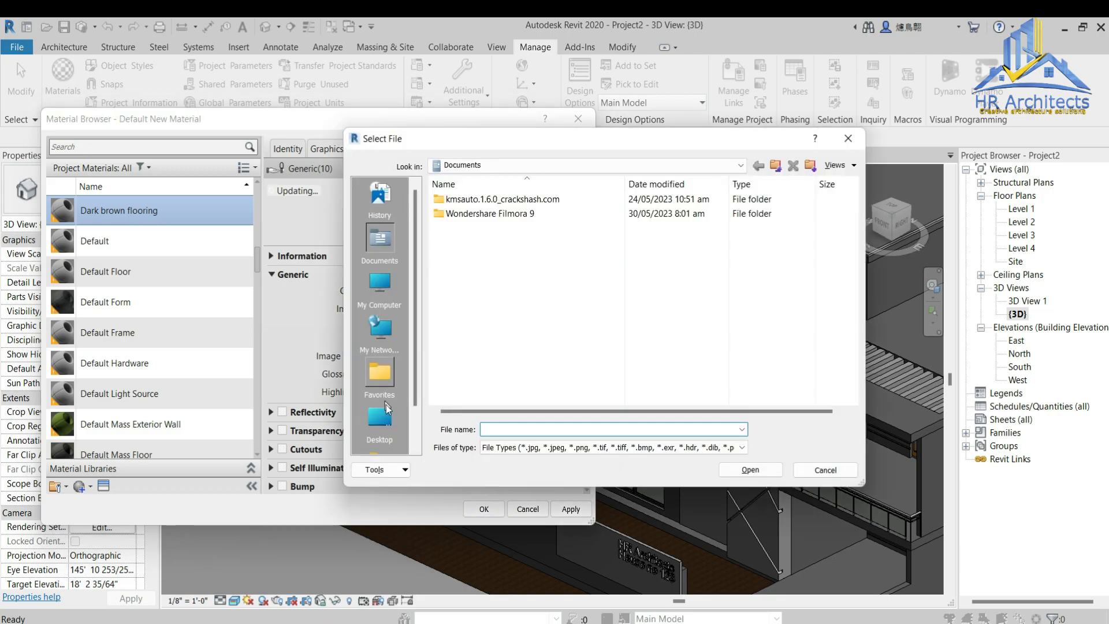
click(380, 424)
double_click(476, 271)
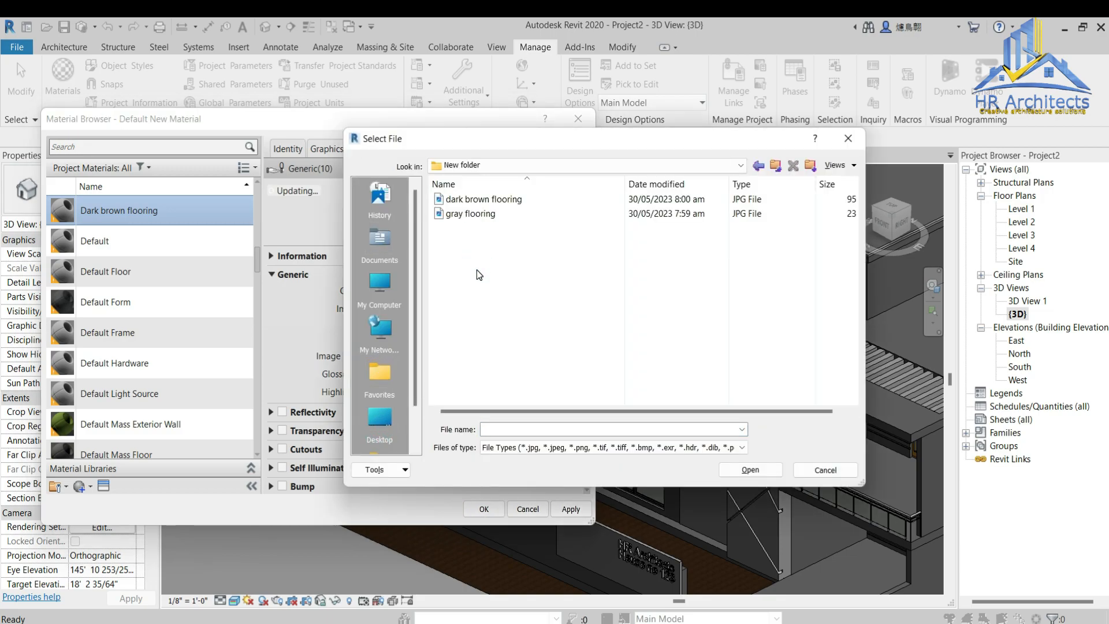
click(484, 200)
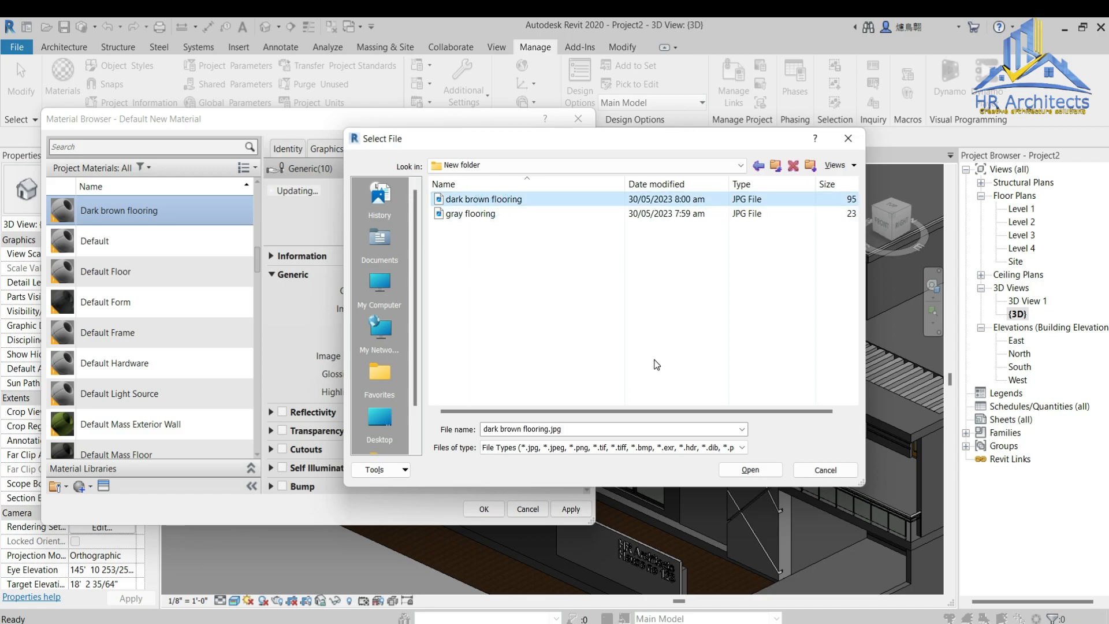
click(750, 470)
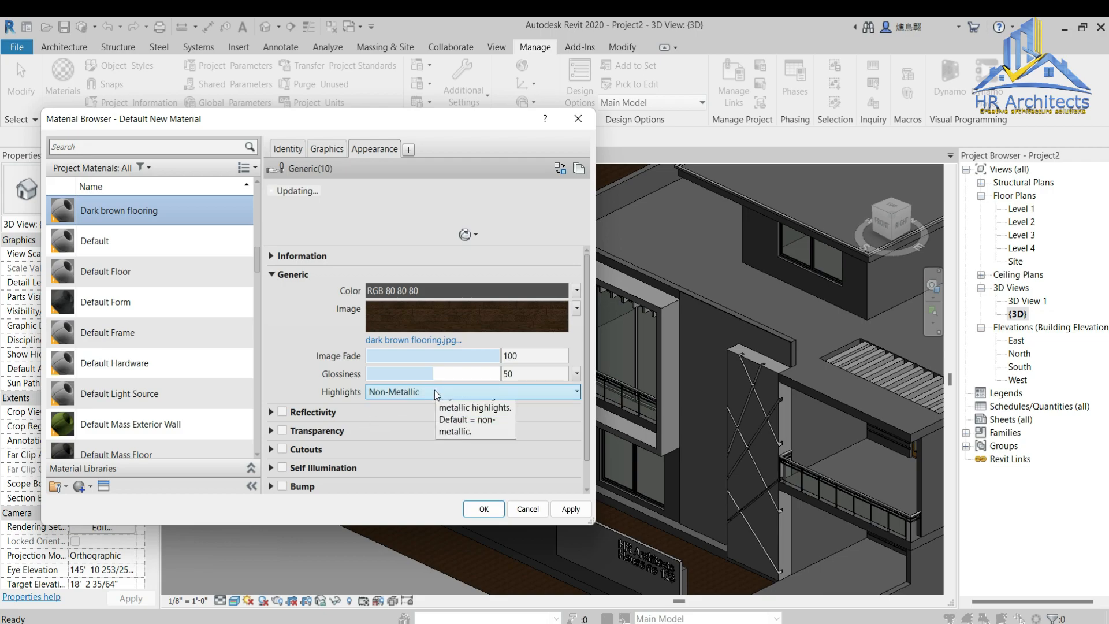
drag(431, 376, 455, 376)
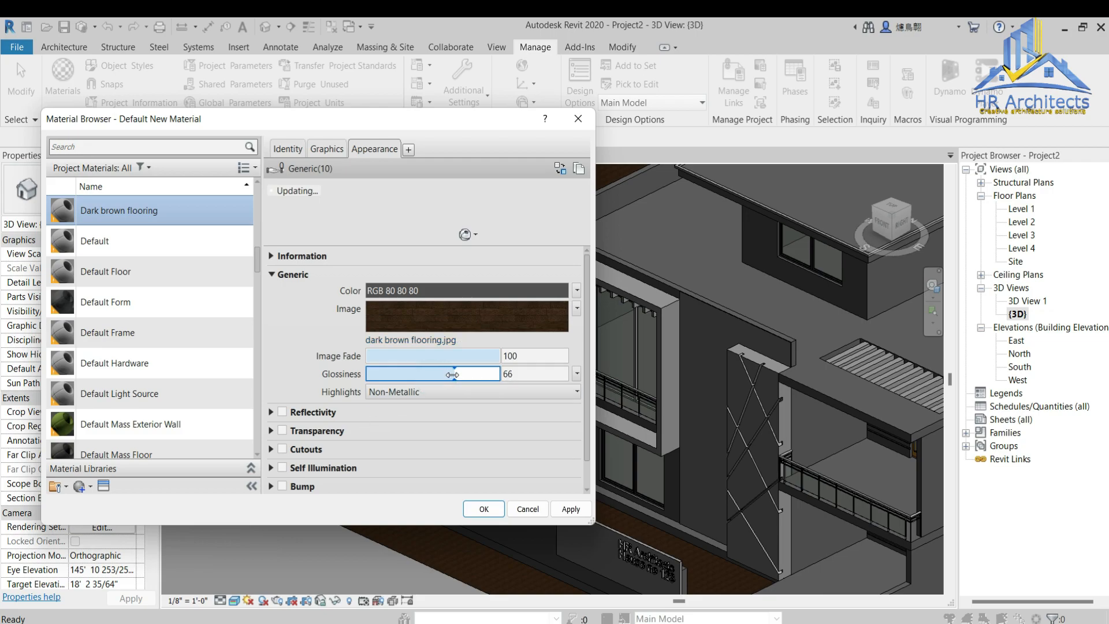
Step: Unlink the Dark brown flooring image's proportions, set its sample size to 10'-0" wide and 2'-0" high, and apply the changes
click(447, 316)
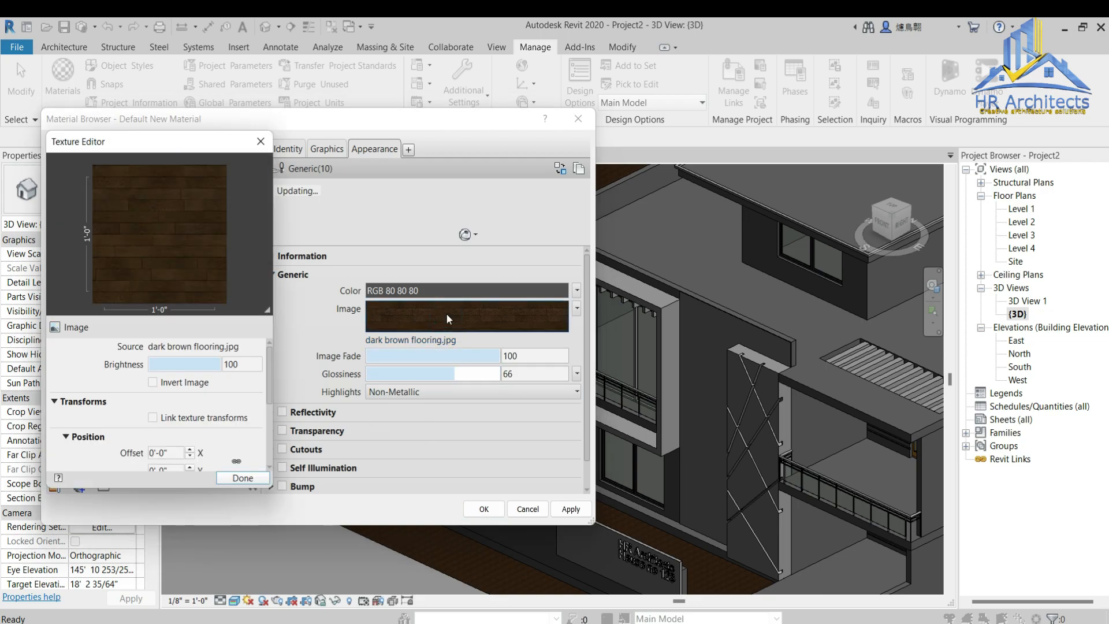
scroll(127, 407, down, 5)
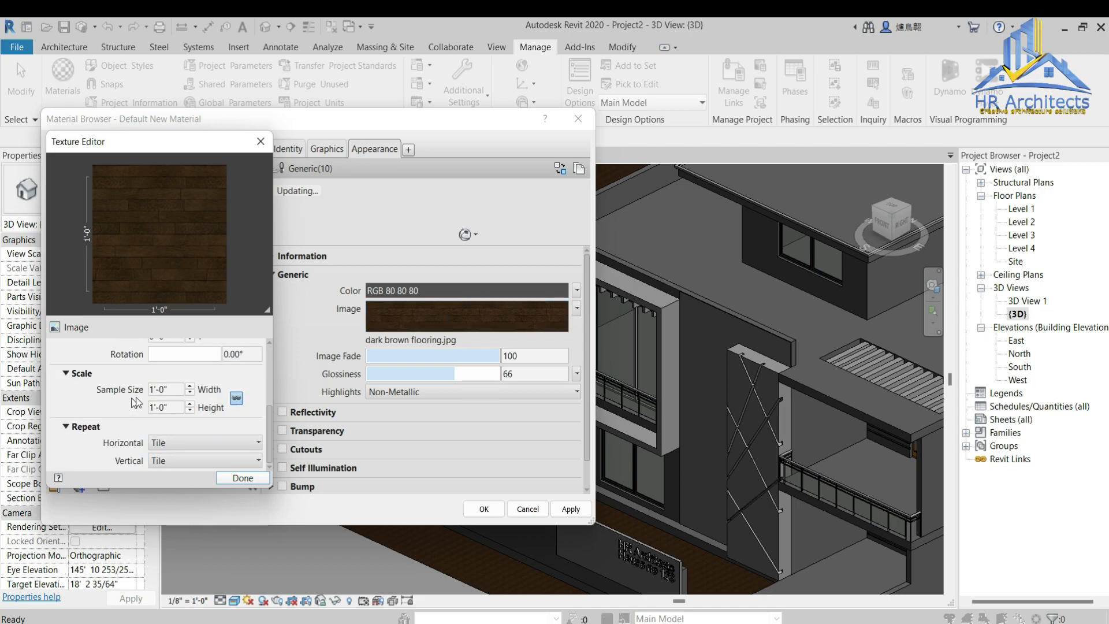
double_click(171, 389)
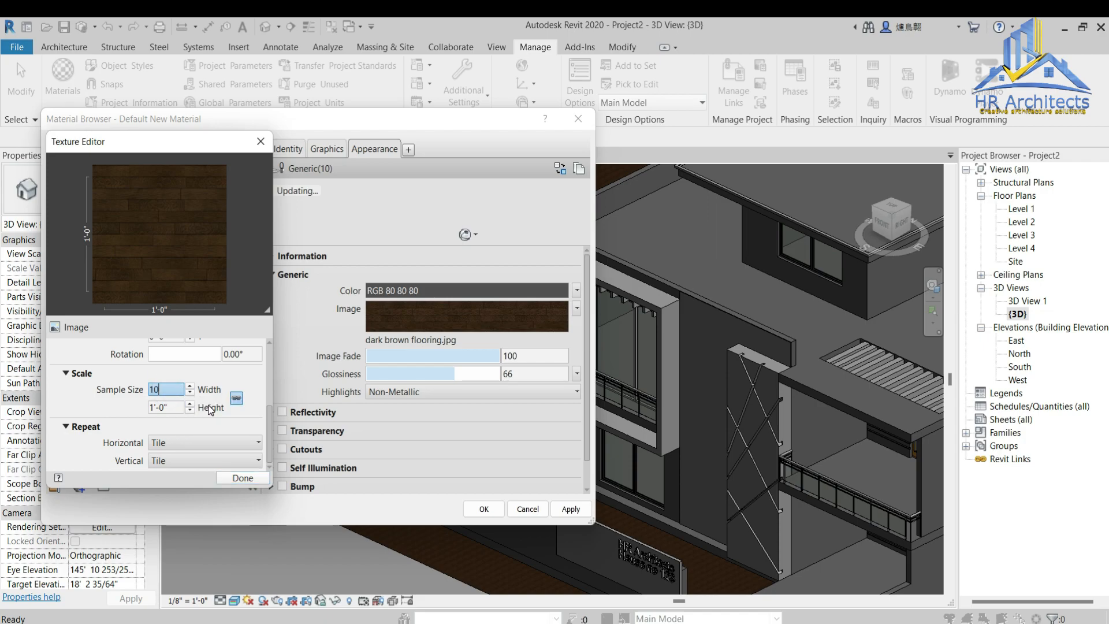
text(10')
key(Tab)
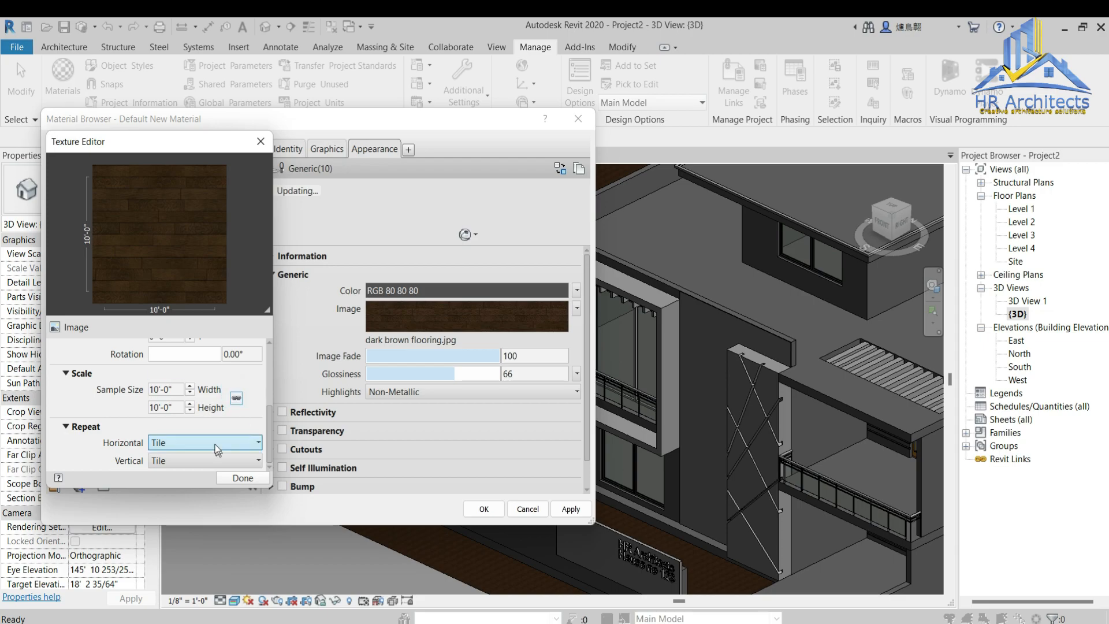
text(2')
key(shift+Tab)
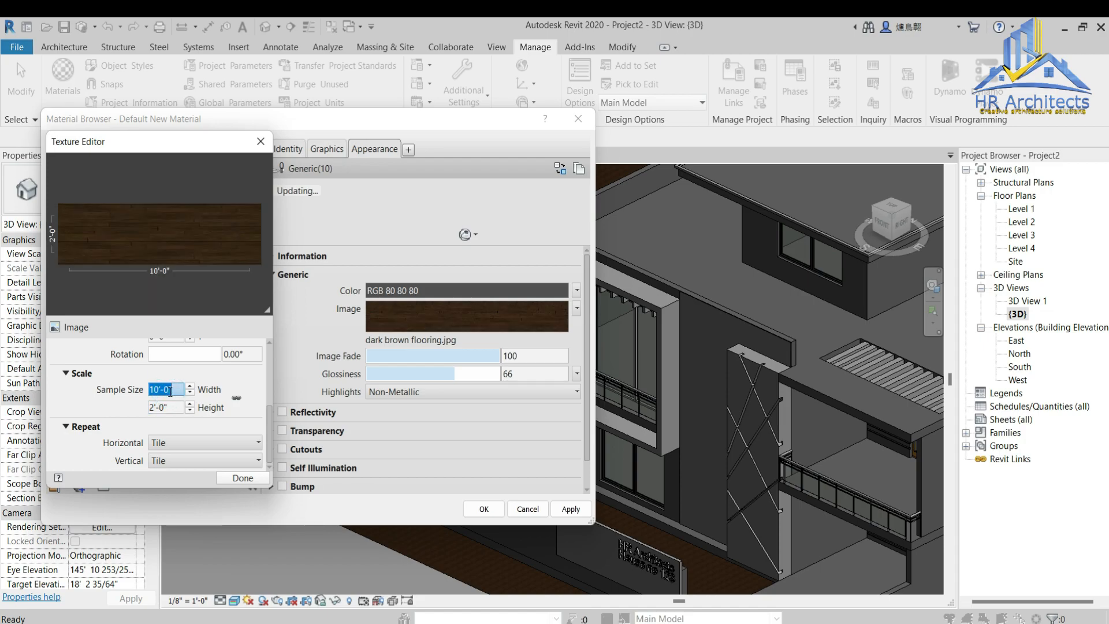
click(243, 478)
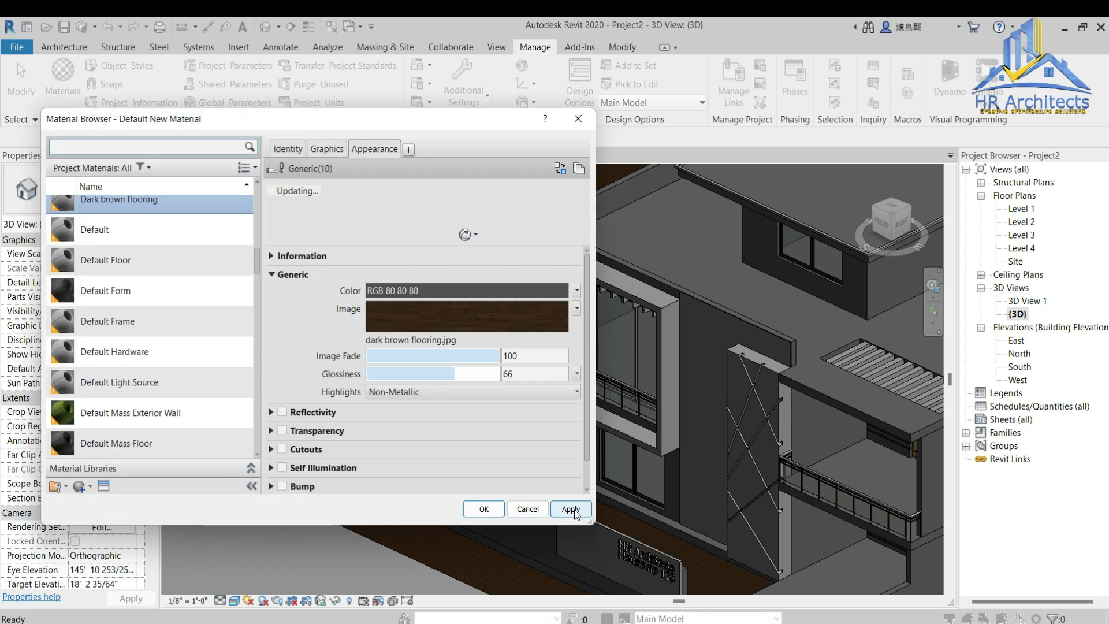
Step: Create a new project material and name it Gray flooring
click(67, 487)
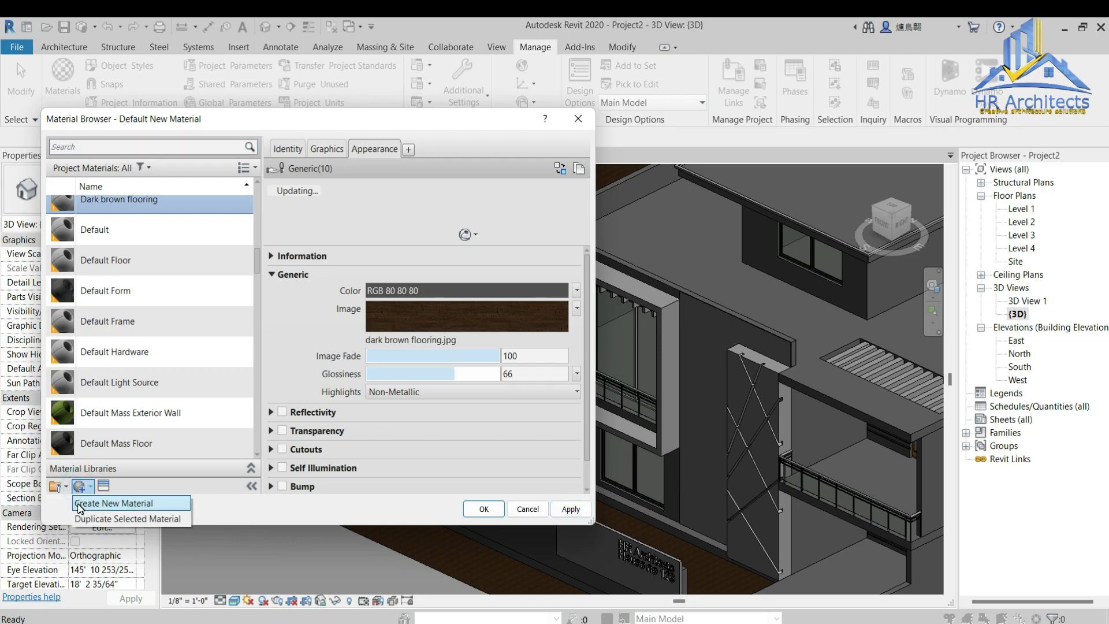
click(98, 506)
right_click(131, 313)
click(183, 345)
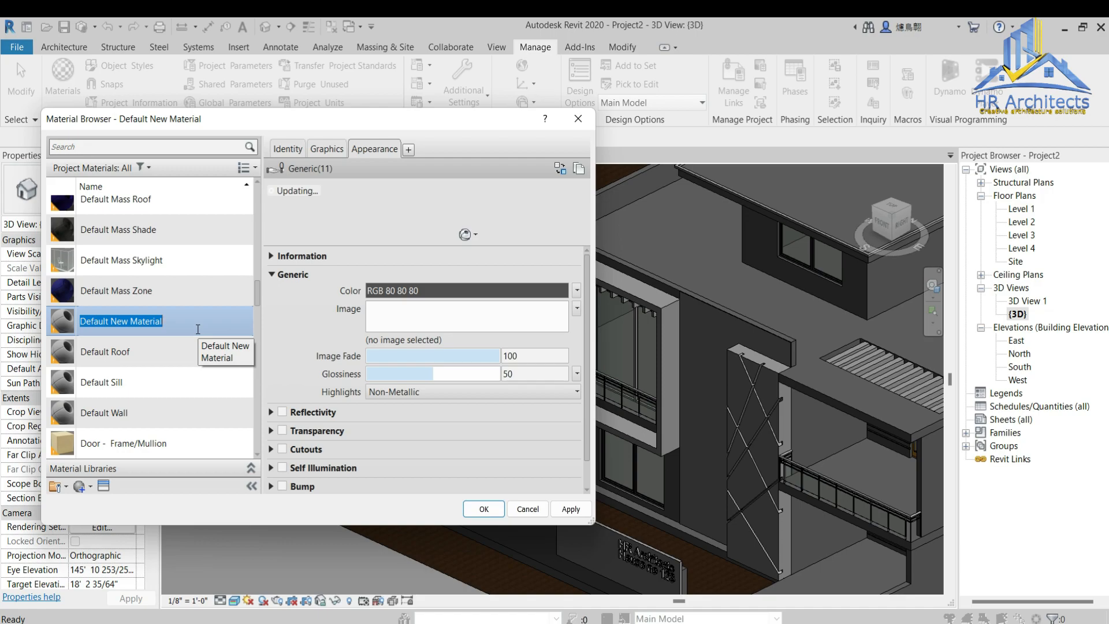
text(Gray flooring)
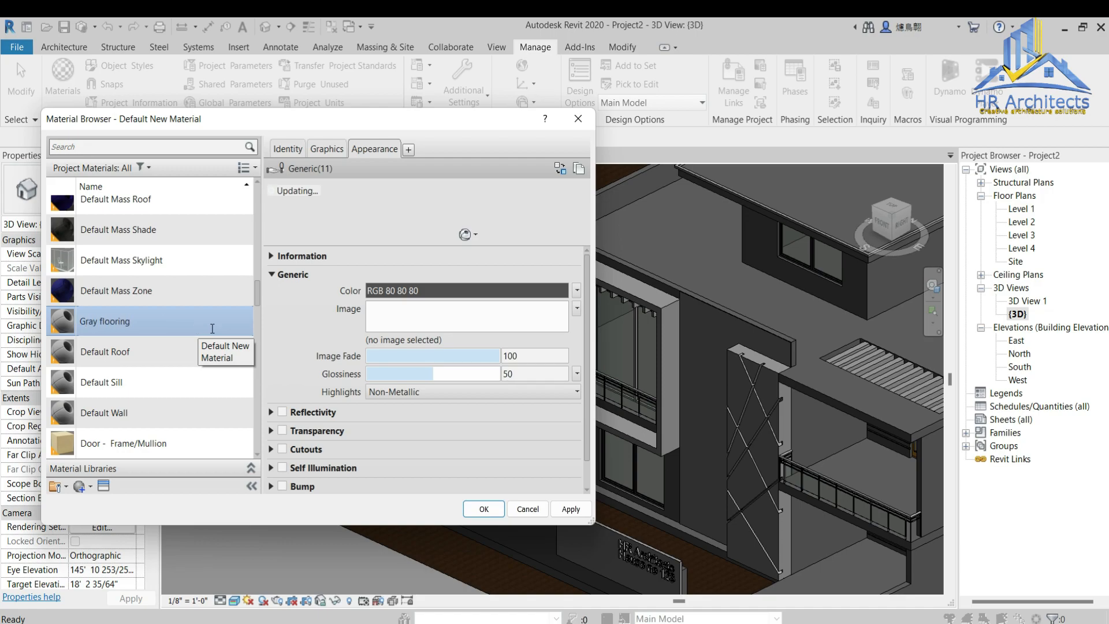
Step: Assign gray flooring.jpg as the generic appearance image of the Gray flooring material
click(404, 317)
click(465, 213)
click(751, 470)
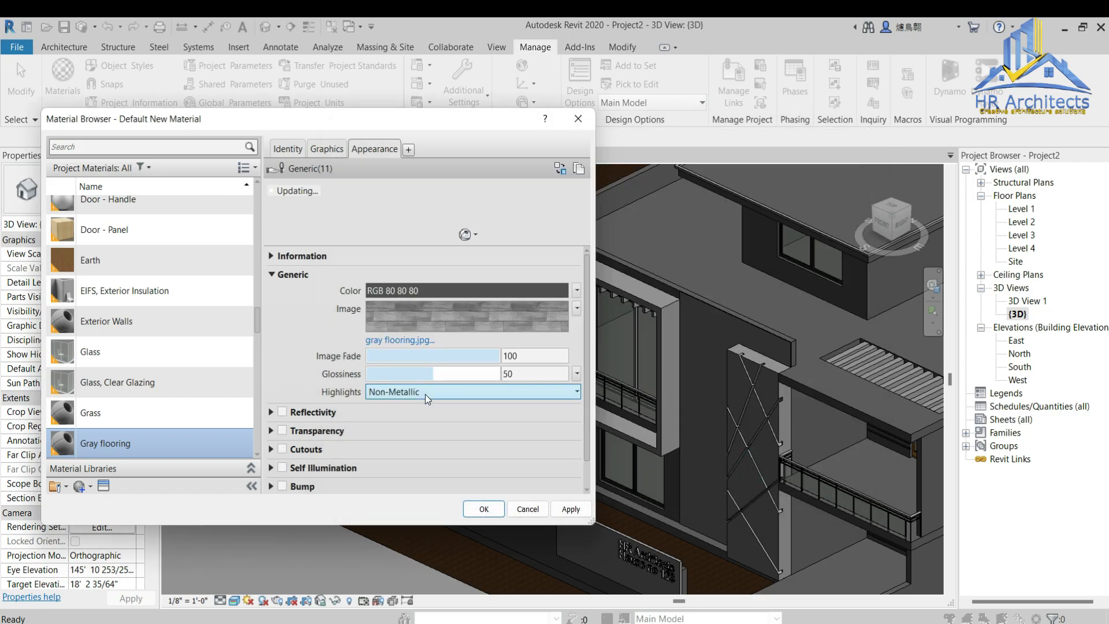
Step: Unlink the Gray flooring image's proportions and set its sample size to 10'-0" wide and 2'-0" high
click(432, 317)
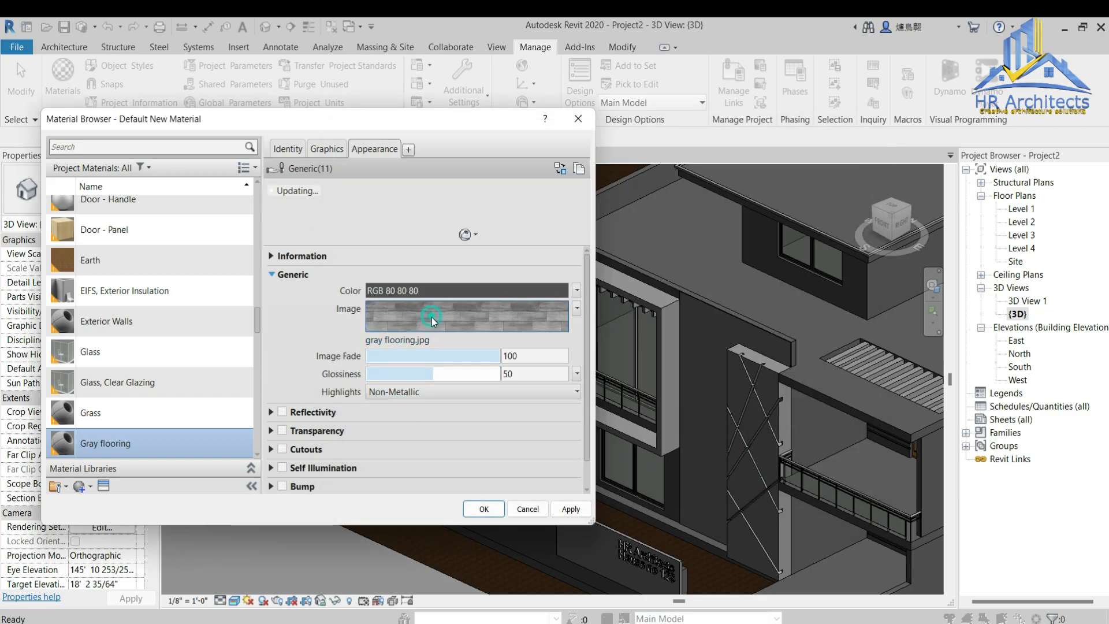
scroll(139, 435, down, 3)
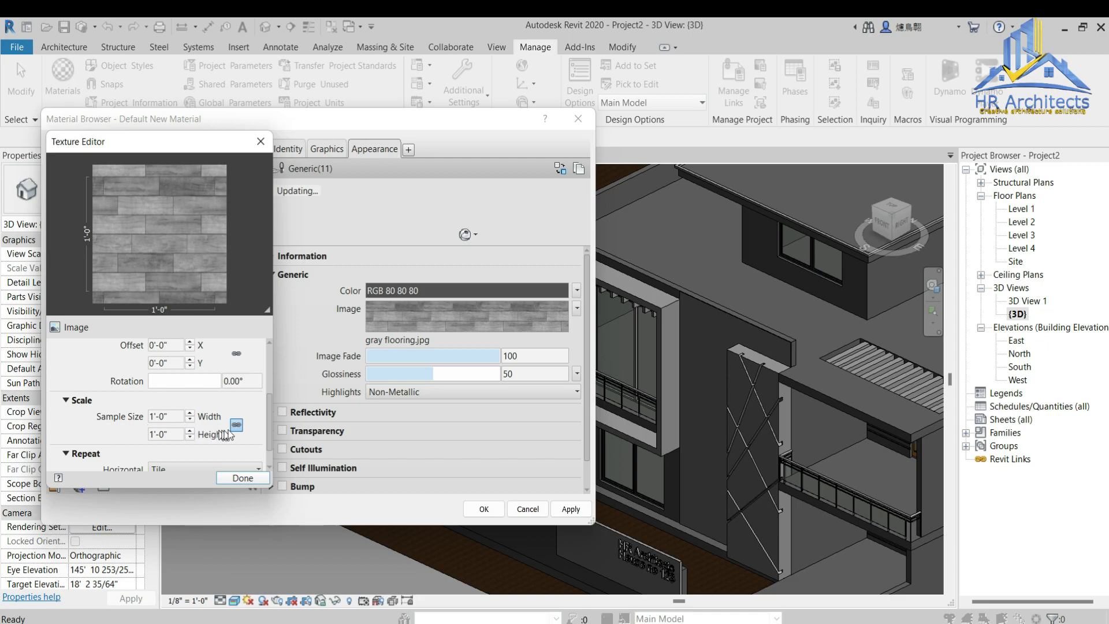
double_click(175, 416)
text(10)
key(Tab)
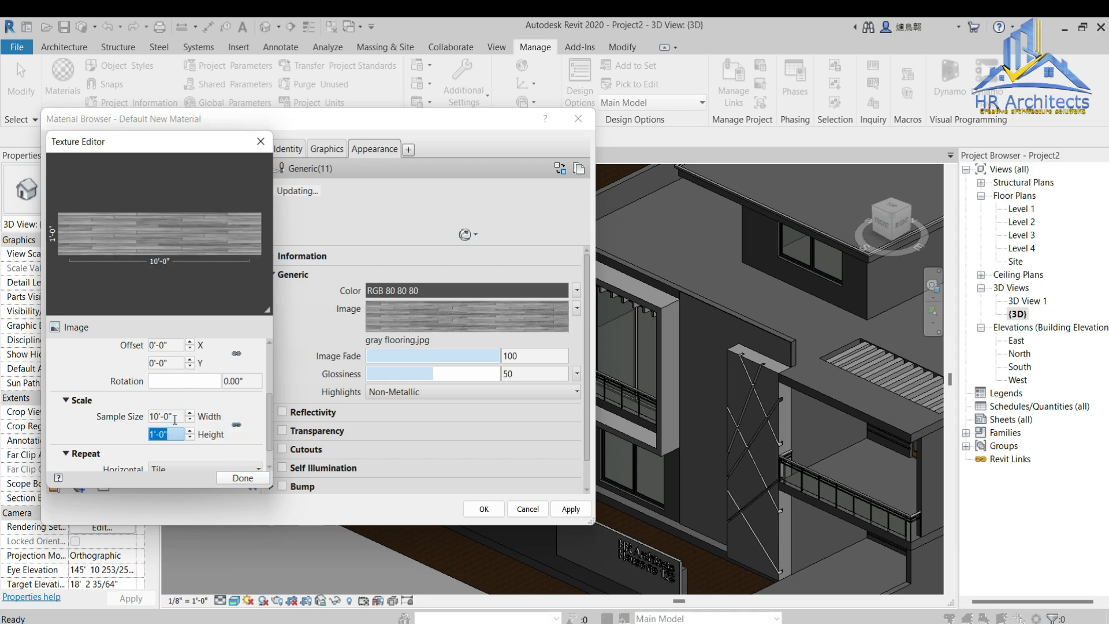
key(Tab)
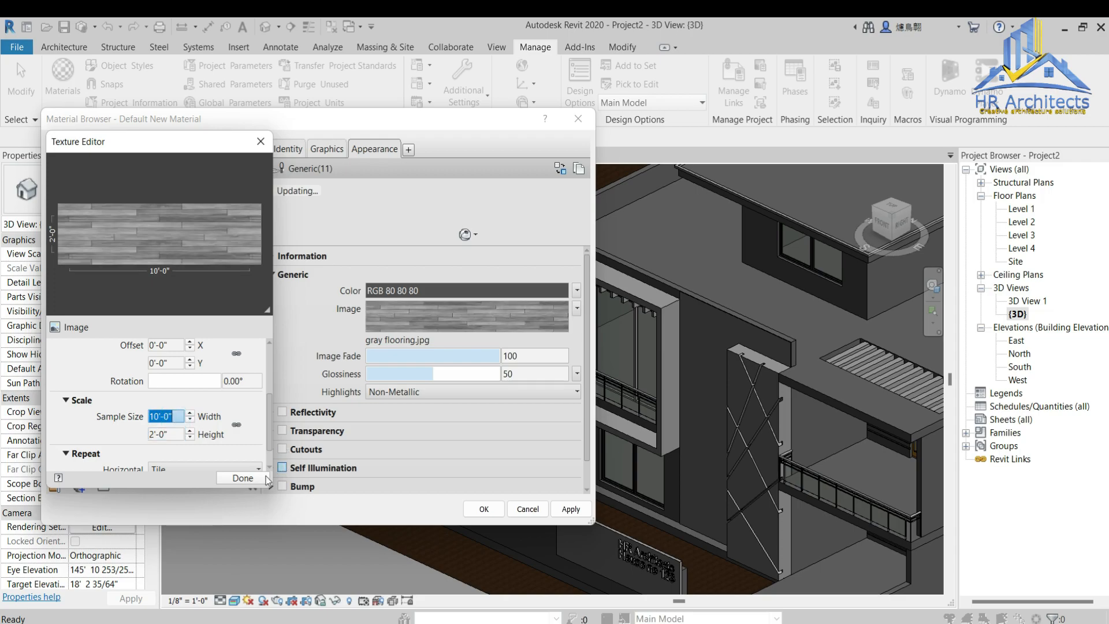
click(242, 478)
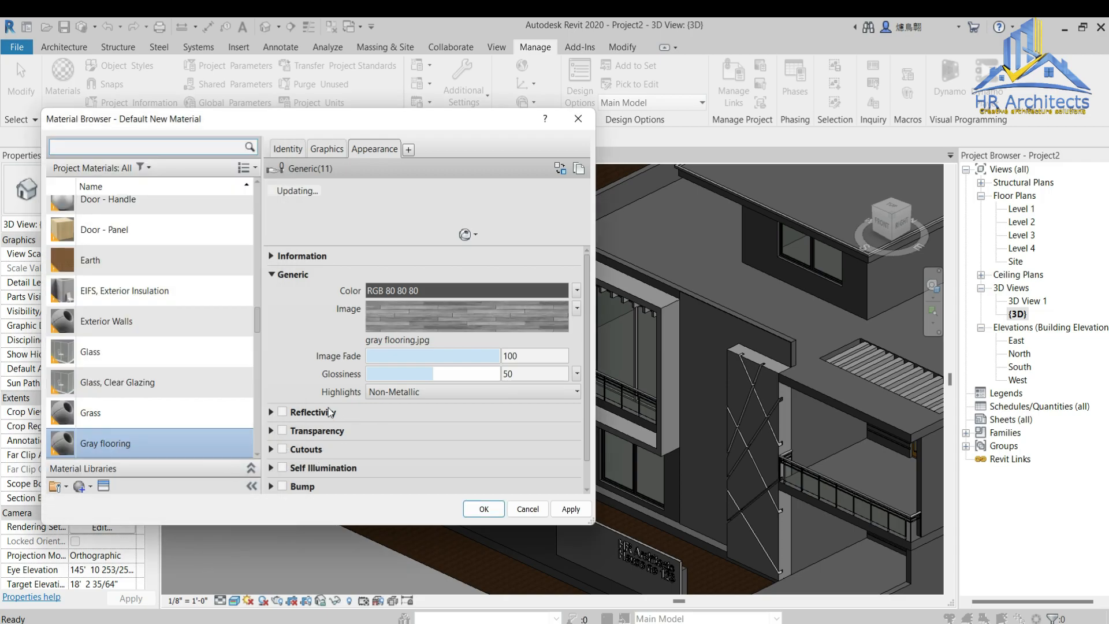
Step: Enable Bump for the Gray flooring material using gray flooring.jpg as the bump image
scroll(315, 368, down, 1)
click(277, 457)
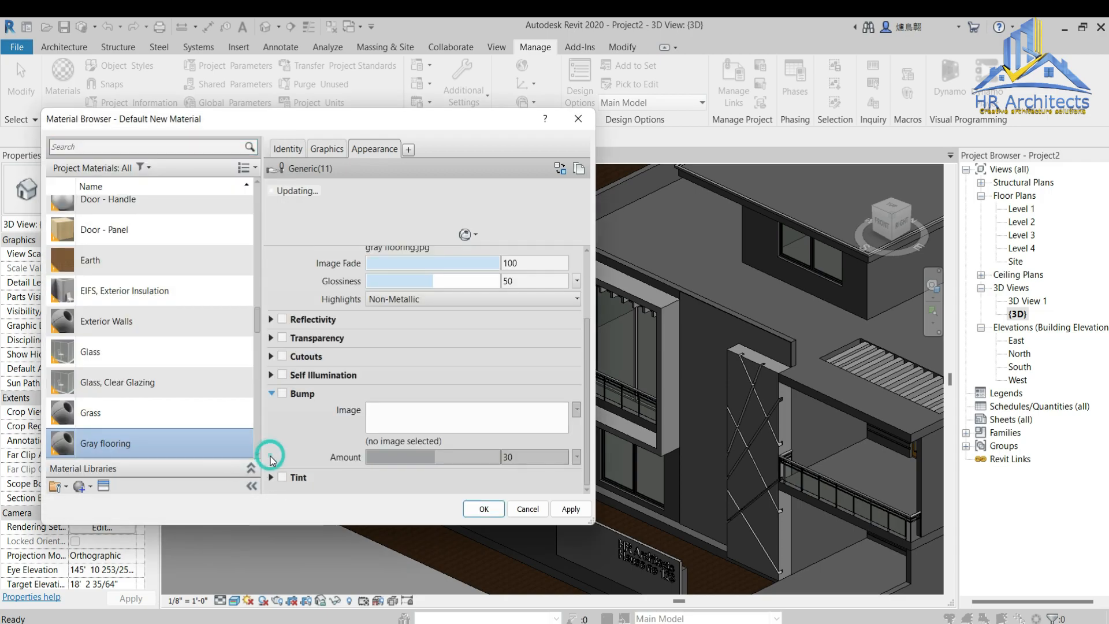
click(374, 407)
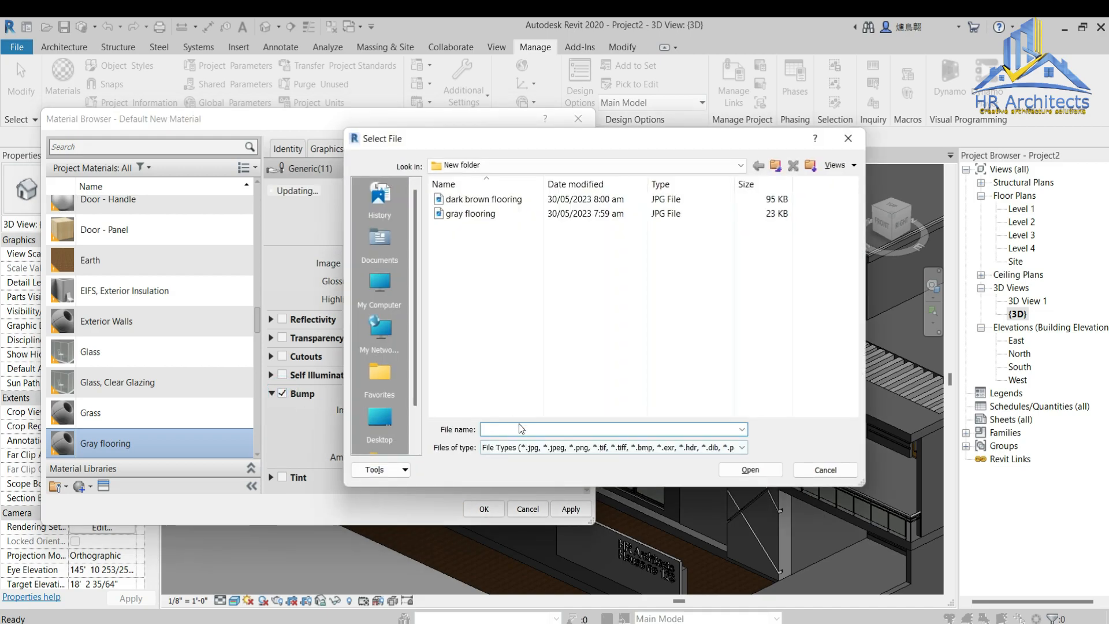
click(460, 213)
click(750, 469)
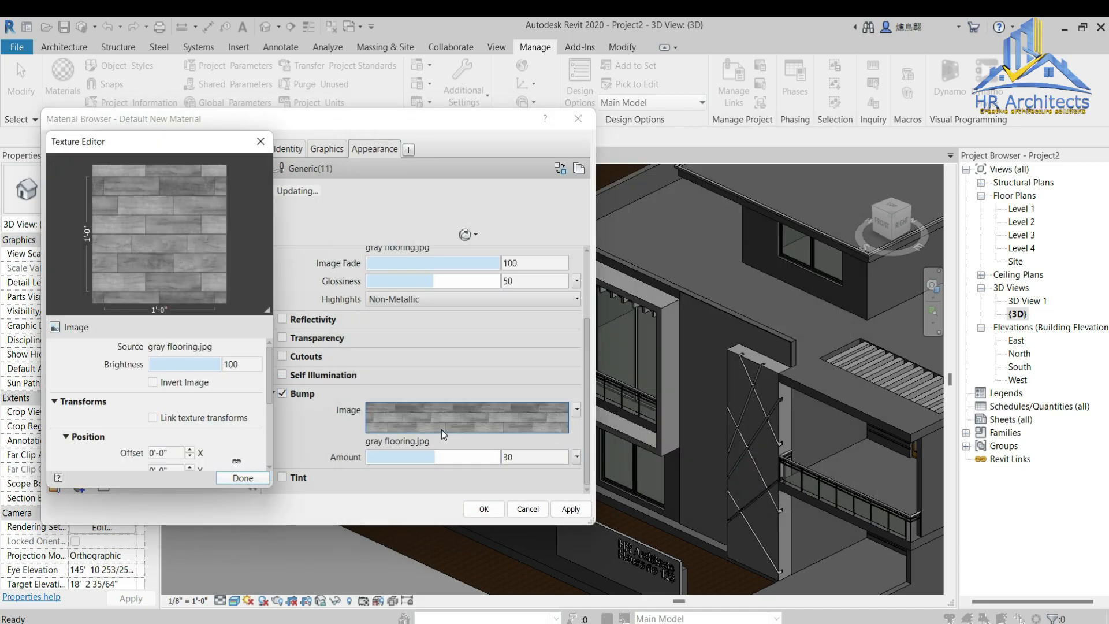
Step: Unlink the bump image's position offsets and set them to 10'-0" in X and 2'-0" in Y
scroll(182, 422, down, 1)
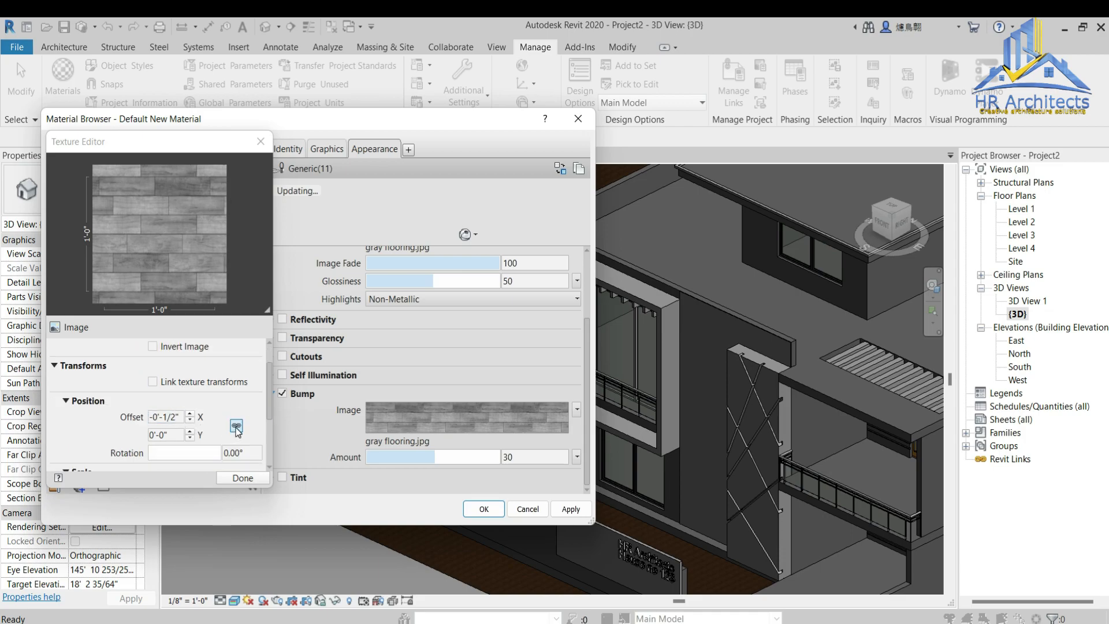
click(182, 417)
text(10')
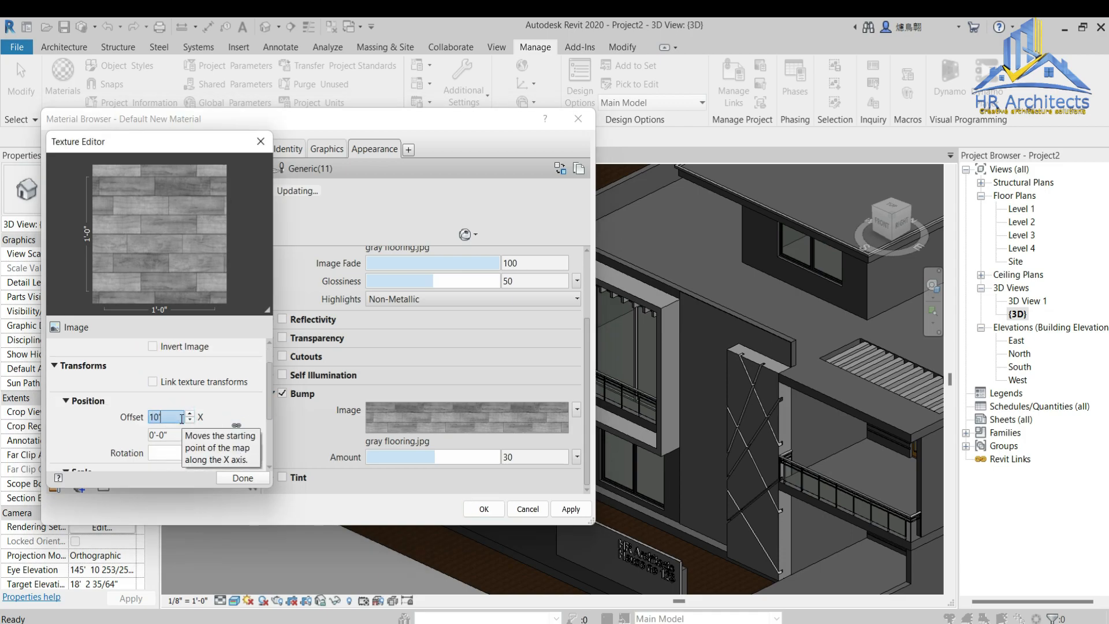
key(Tab)
text(2)
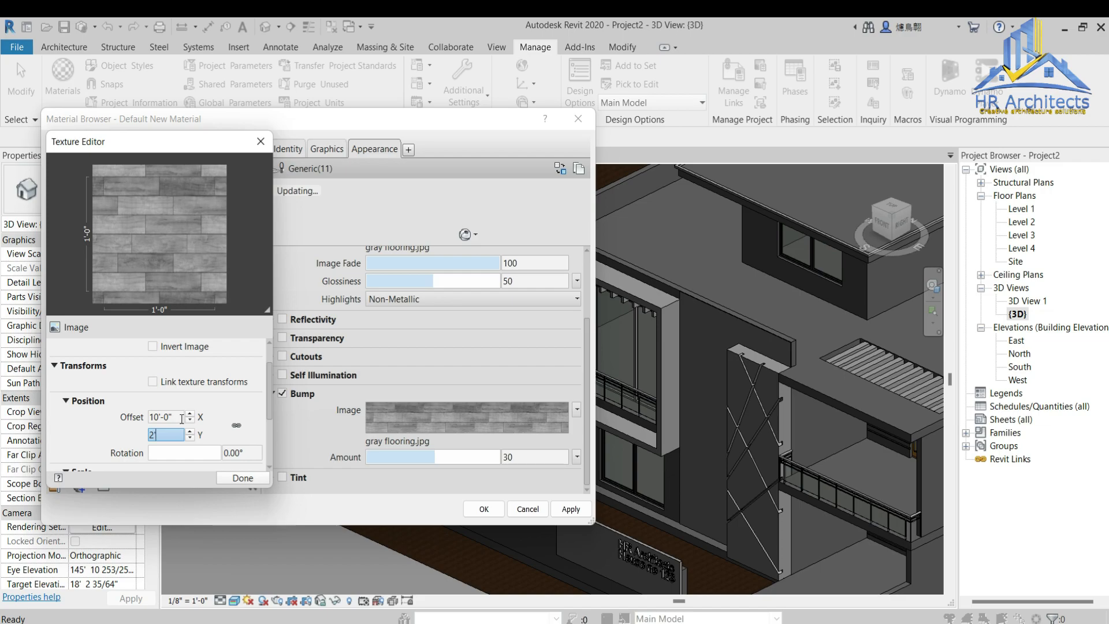
click(171, 416)
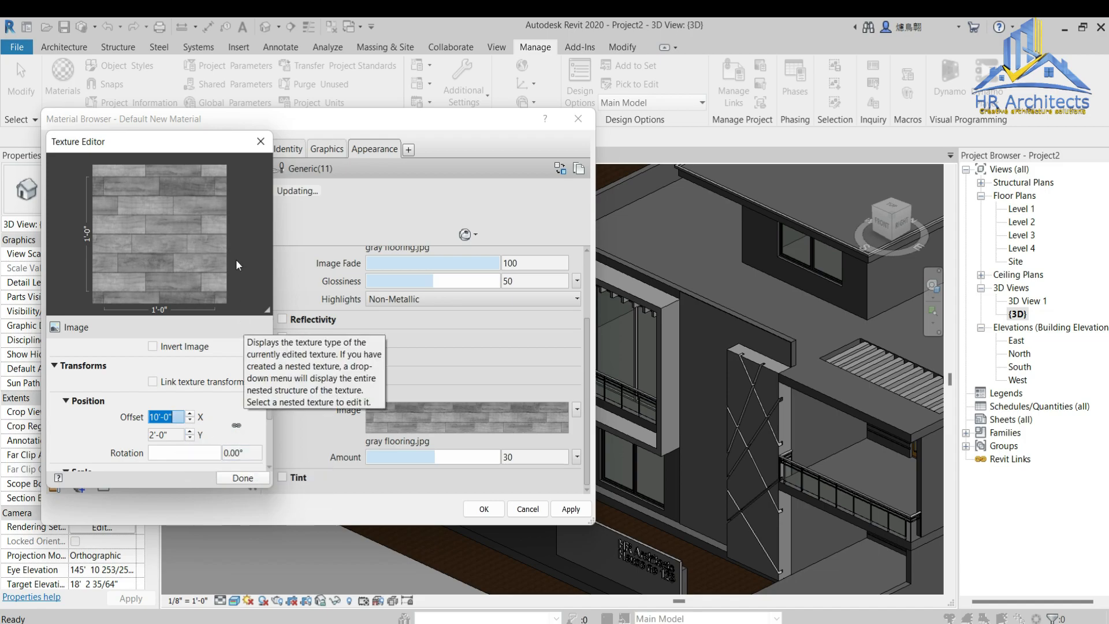
Step: Reset the Gray flooring bump image's X and Y position offsets to 0
click(260, 142)
click(453, 414)
double_click(180, 417)
text(0)
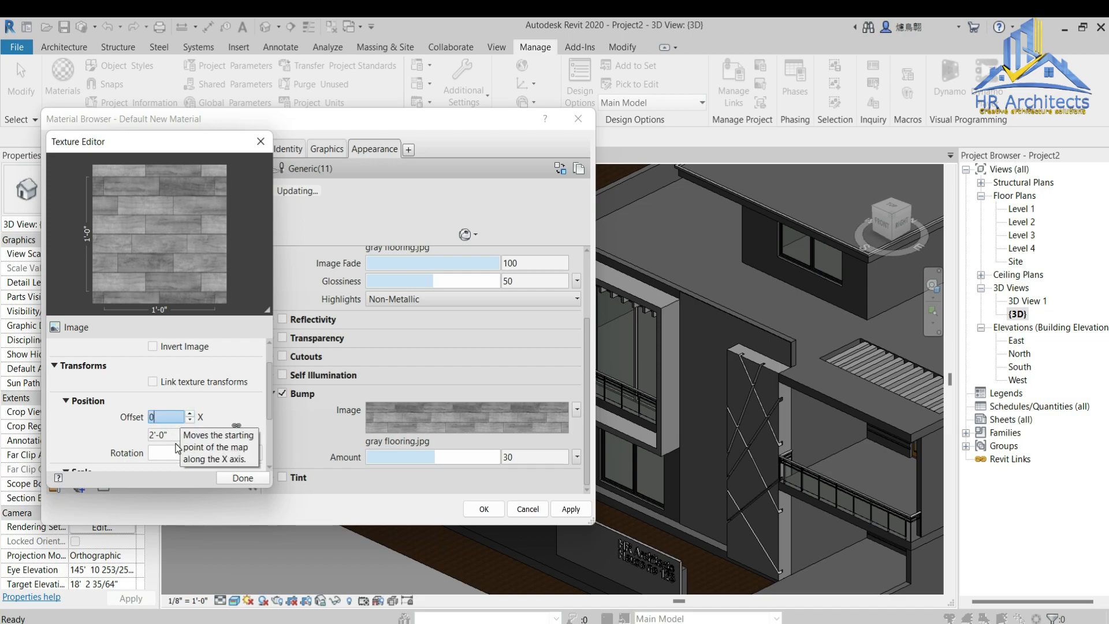
double_click(168, 433)
text(0)
key(Return)
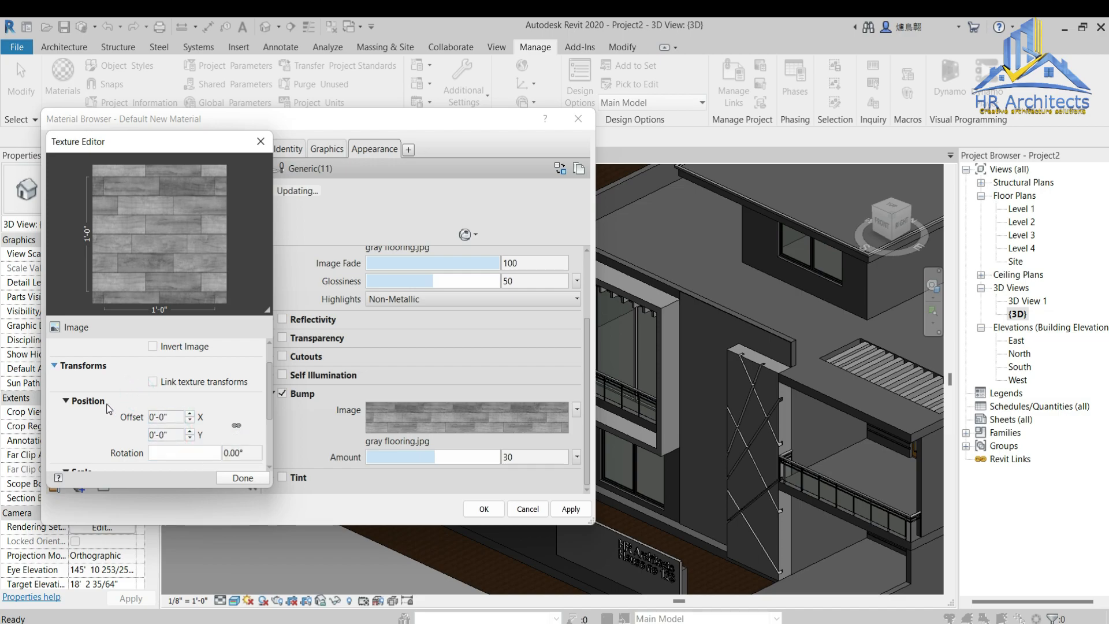
Step: Unlink the Gray flooring bump image's proportions and set its sample size to 10'-0" wide and 2'-0" high
scroll(124, 388, up, 1)
scroll(86, 397, down, 3)
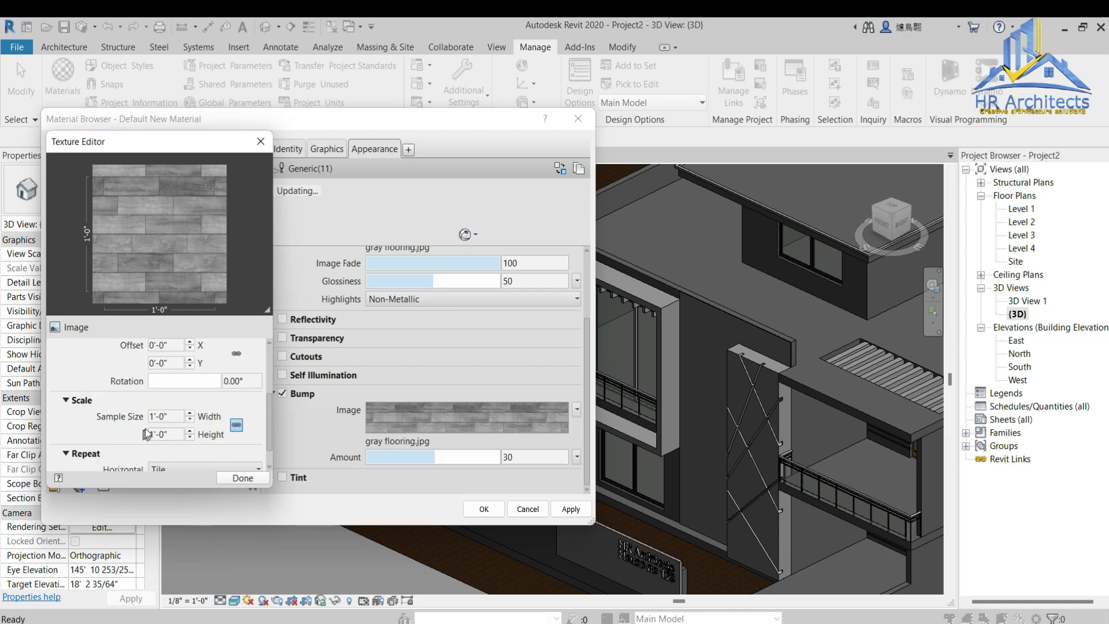
click(236, 425)
double_click(165, 416)
text(10)
key(Tab)
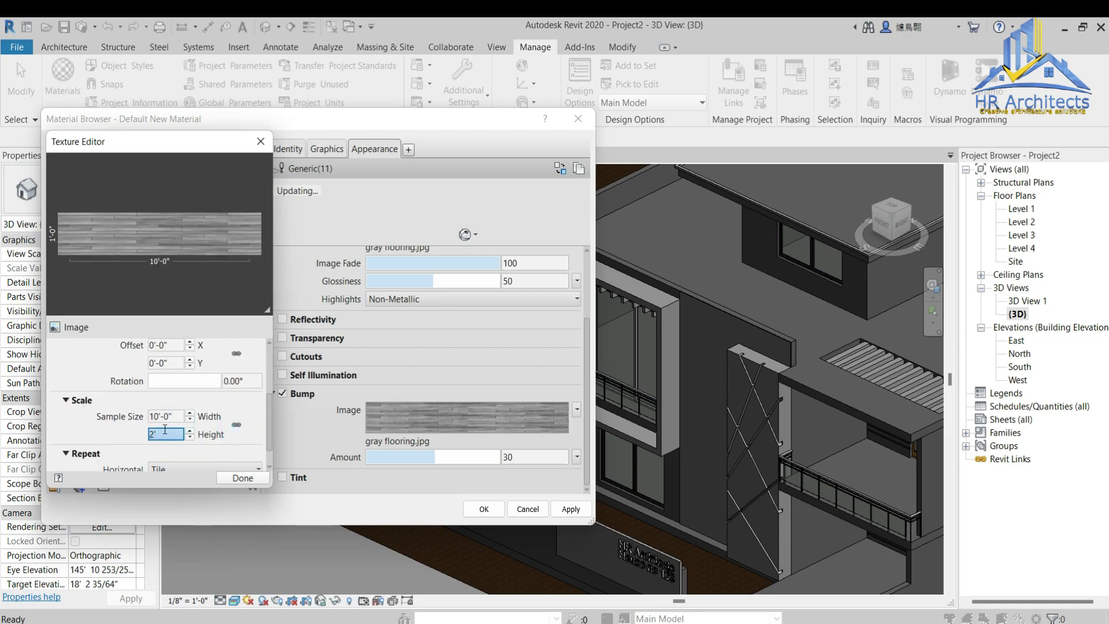
click(180, 418)
click(242, 478)
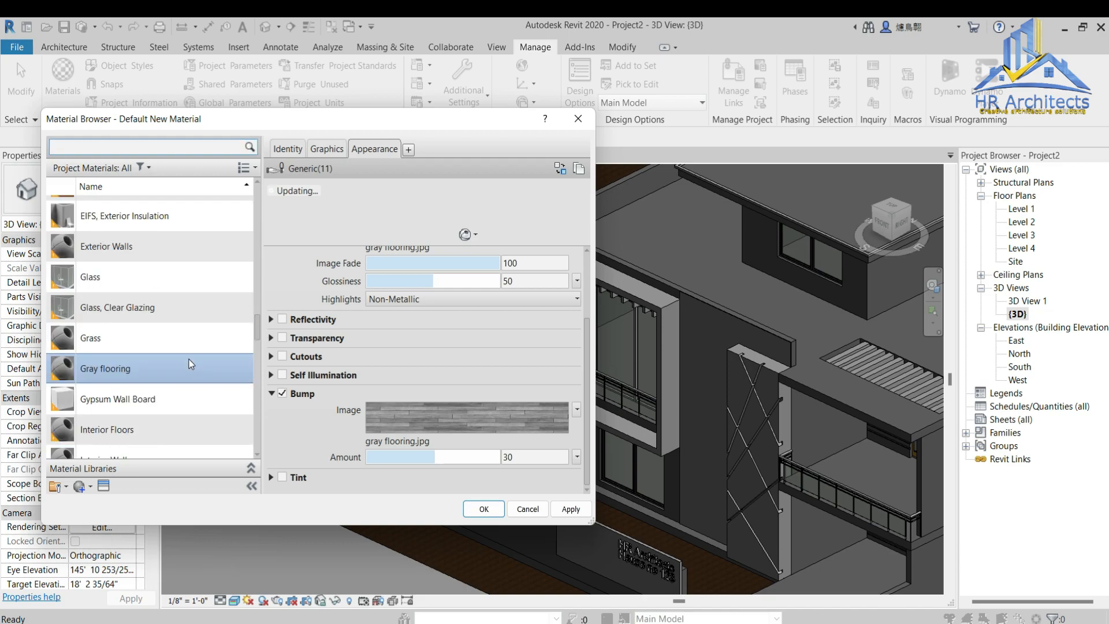
Step: Find the Dark brown flooring material and enable Bump for it using dark brown flooring.jpg as the bump image
click(156, 156)
text(dark)
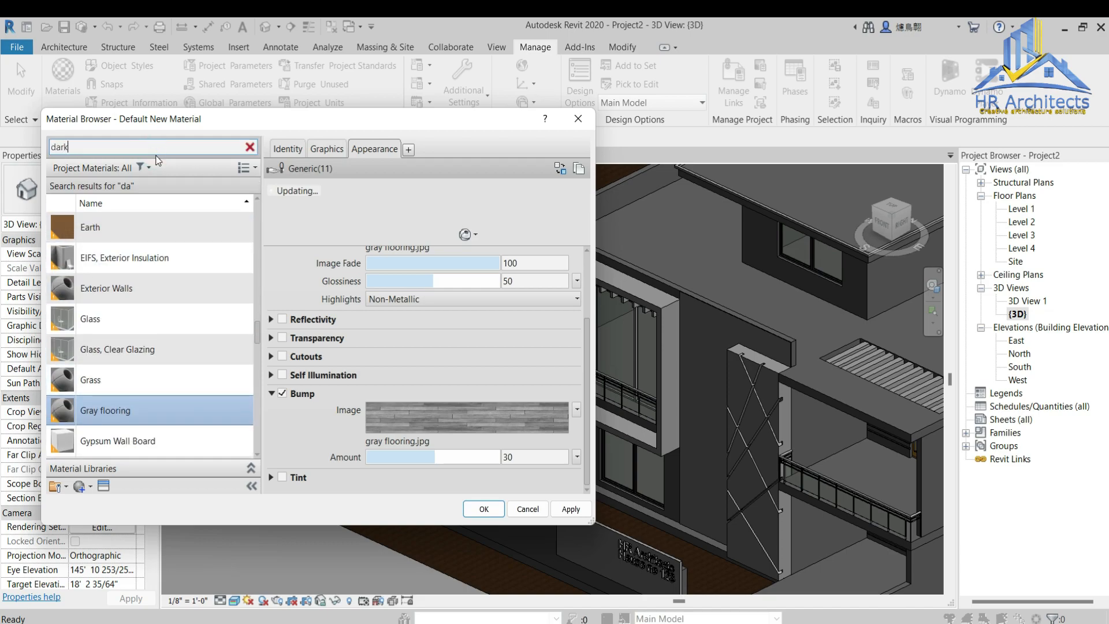
click(113, 257)
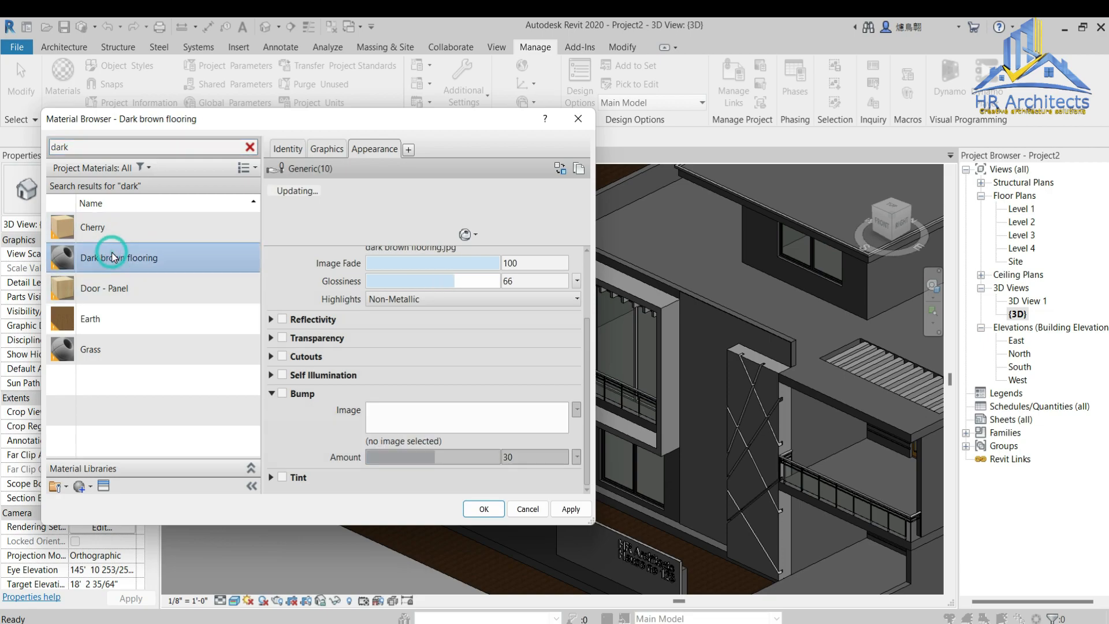
click(198, 252)
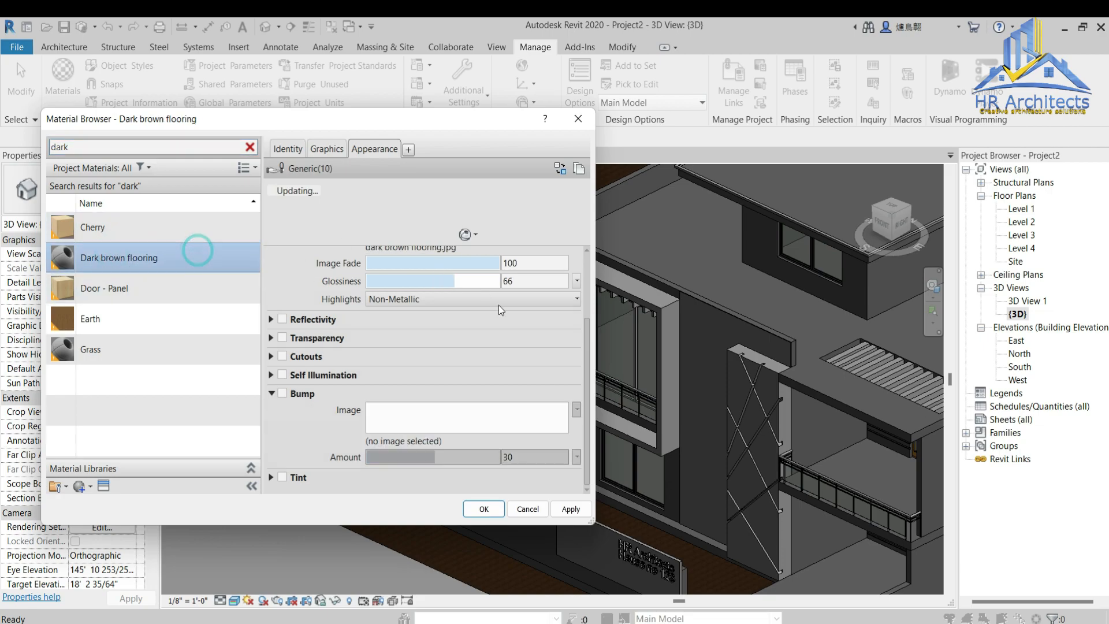
scroll(293, 396, down, 3)
click(282, 393)
click(484, 199)
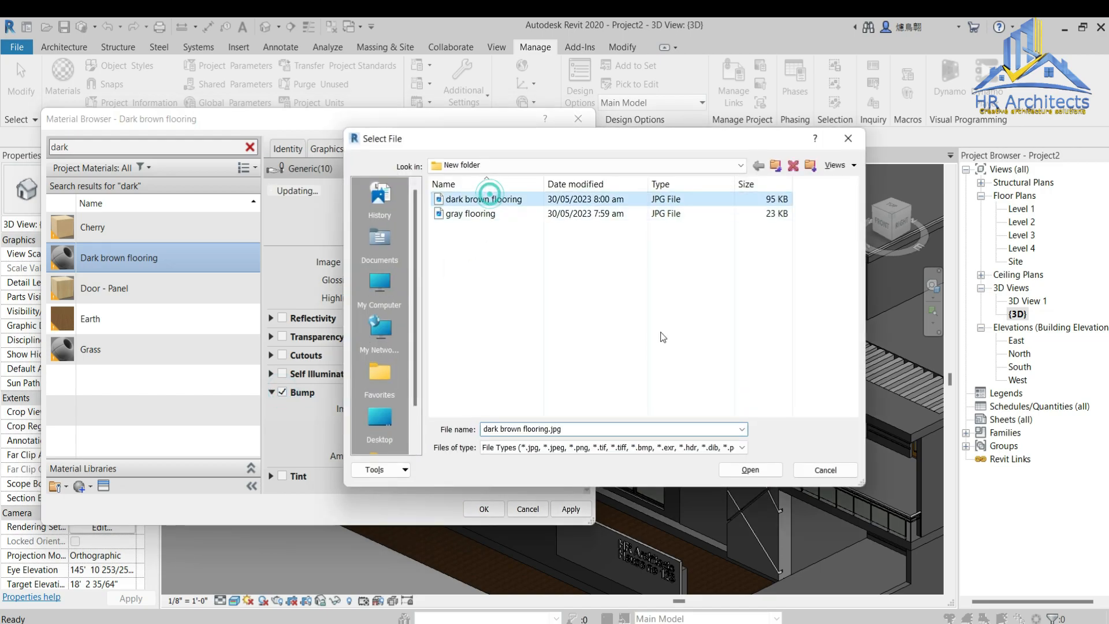
click(758, 470)
Step: Unlink the Dark brown flooring bump image's proportions and set its sample size to 10'-0" wide and 2'-0" high
scroll(121, 424, down, 3)
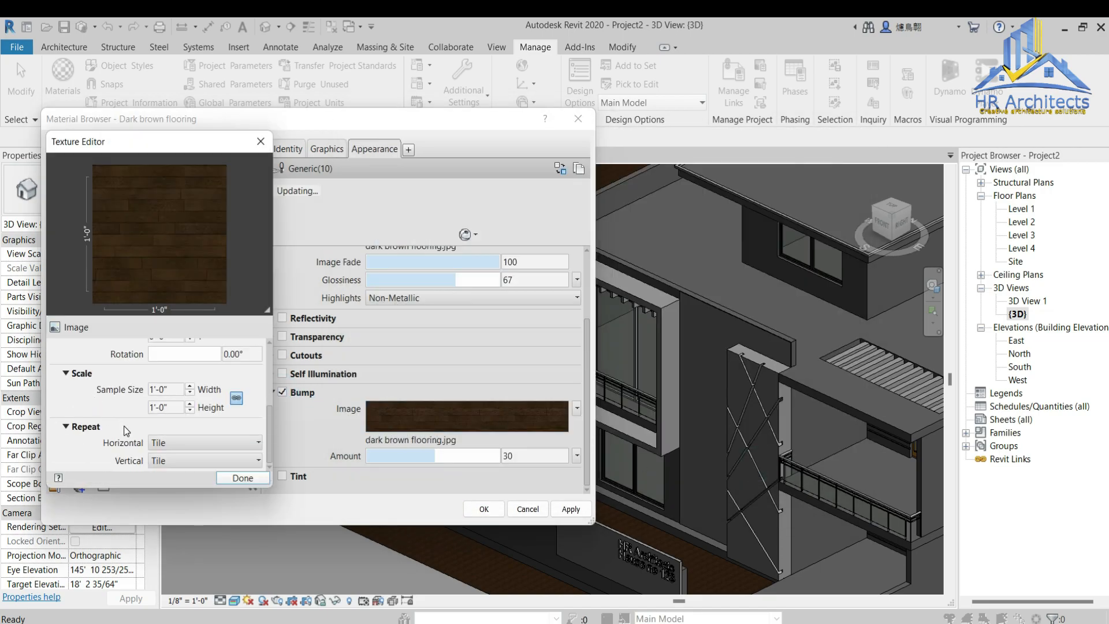
double_click(167, 391)
text(10 1/4)
key(Return)
click(236, 398)
double_click(168, 389)
text(10')
double_click(179, 407)
text(2)
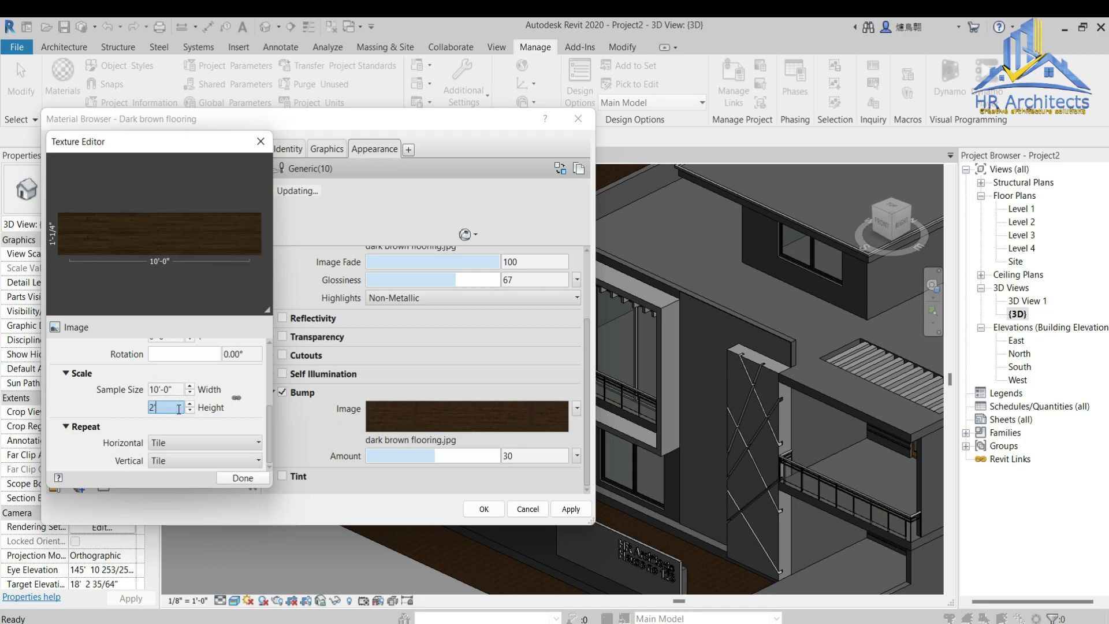
text(')
key(Tab)
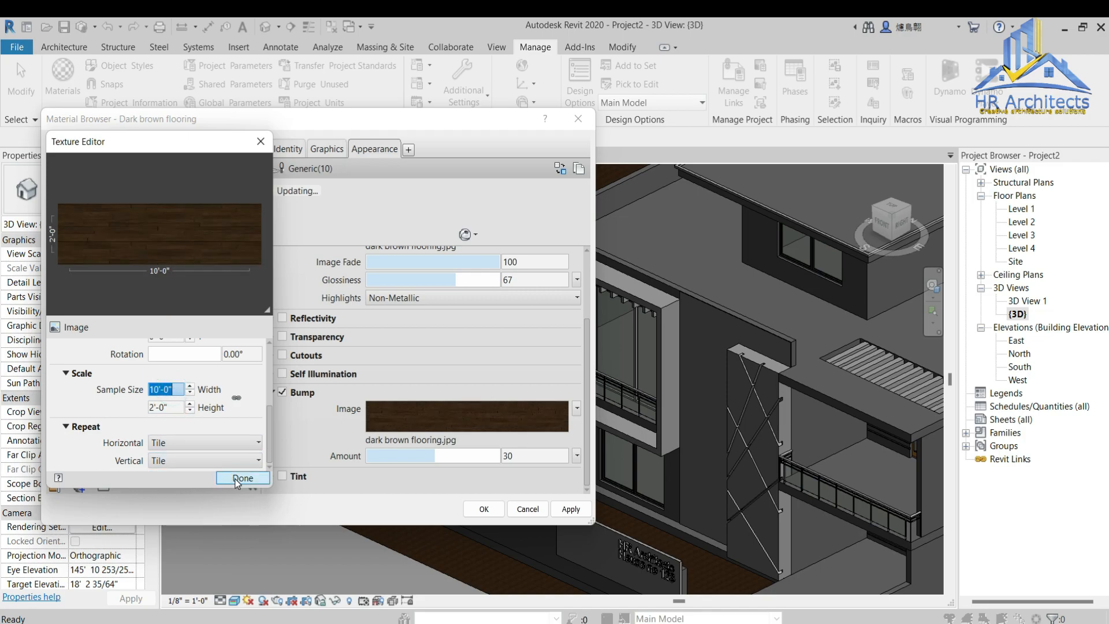
click(242, 478)
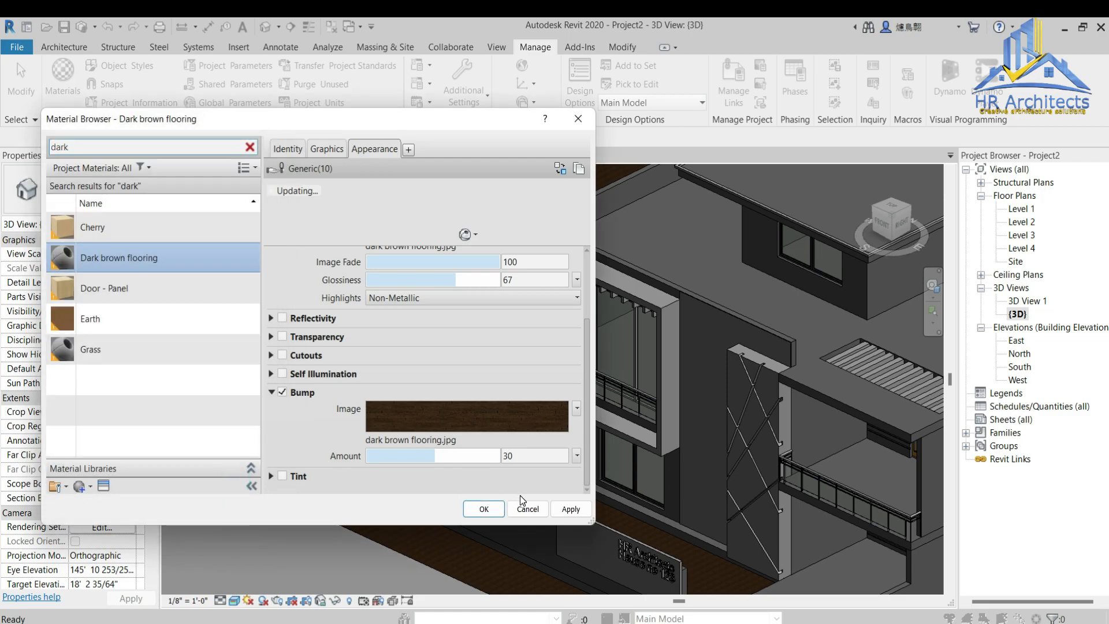
Step: Set the Dark brown flooring bump amount to 543 and save the material changes
drag(432, 456, 468, 455)
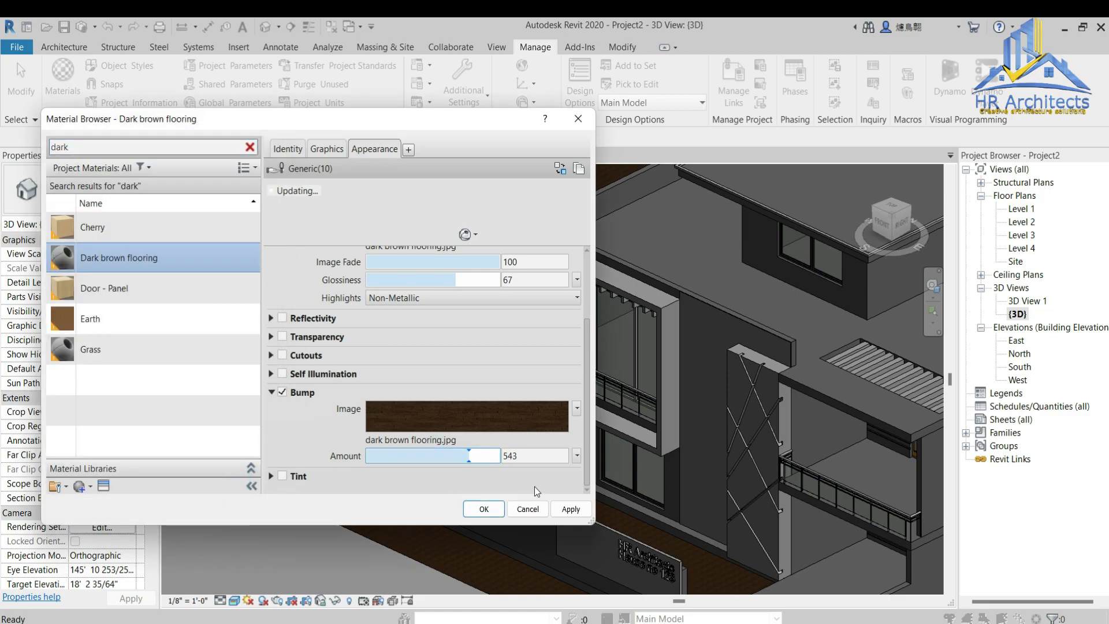
click(475, 510)
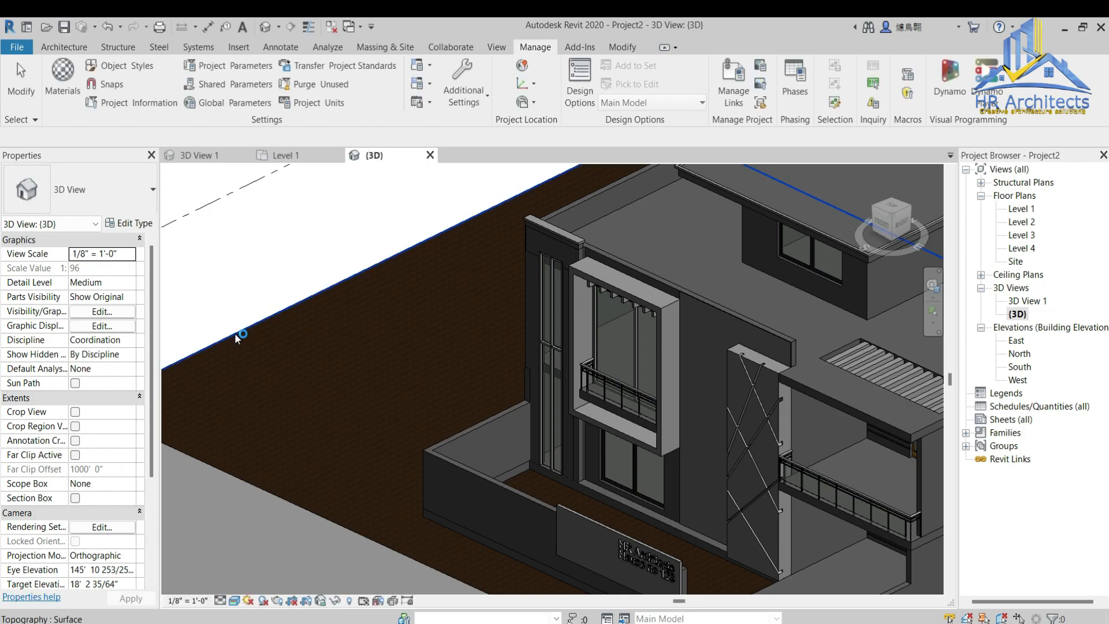
Step: Assign the Grass material to the site topography and make its shading use the render appearance
click(271, 331)
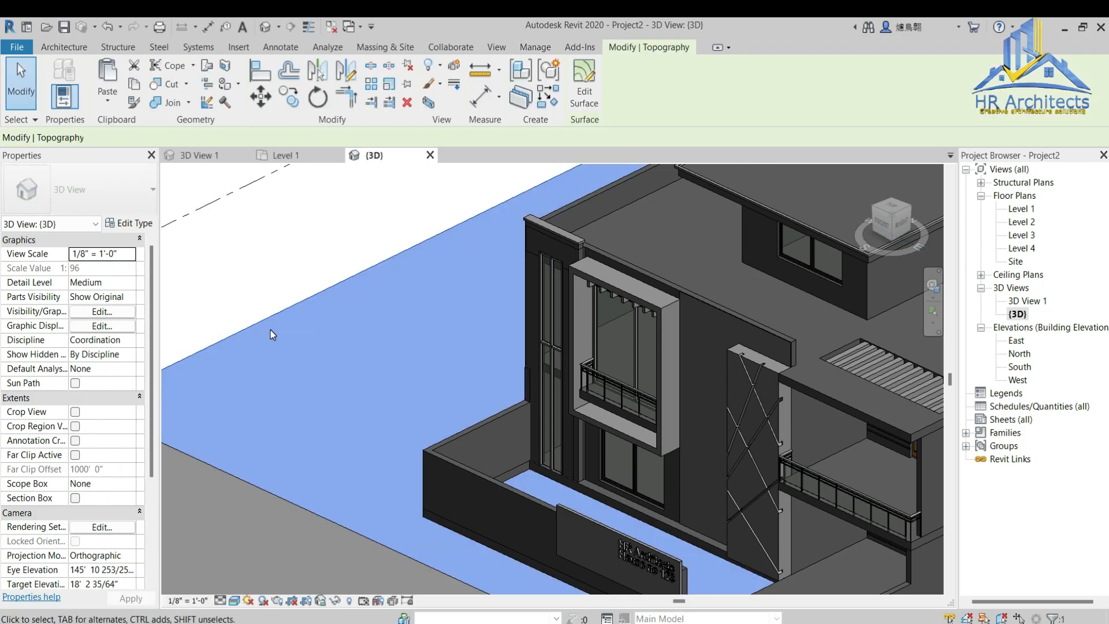
click(148, 254)
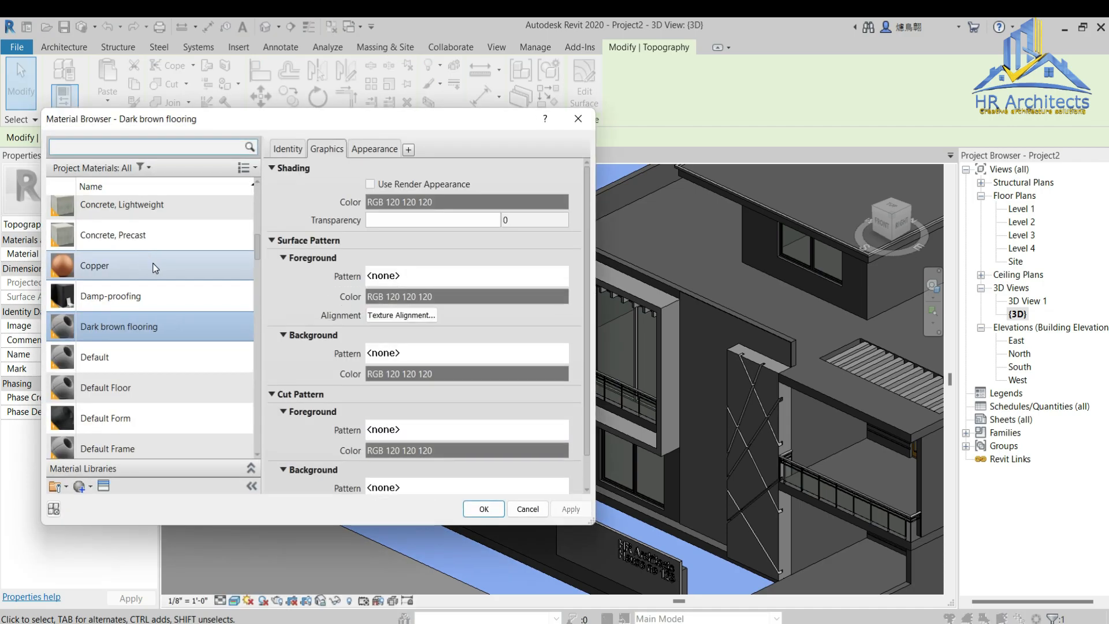
click(154, 147)
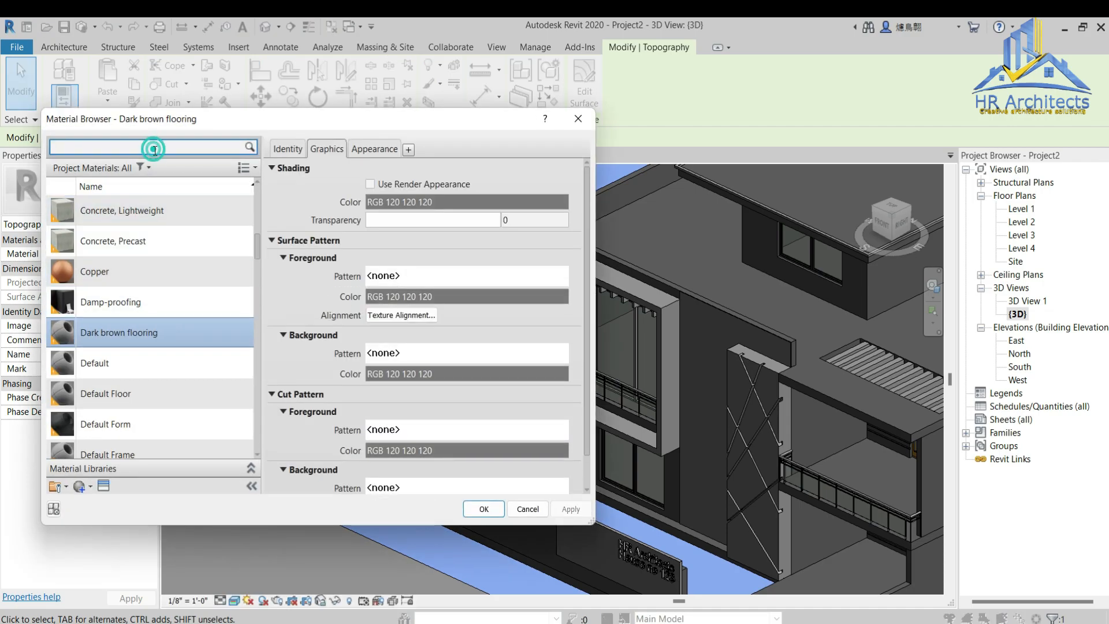
text(grass)
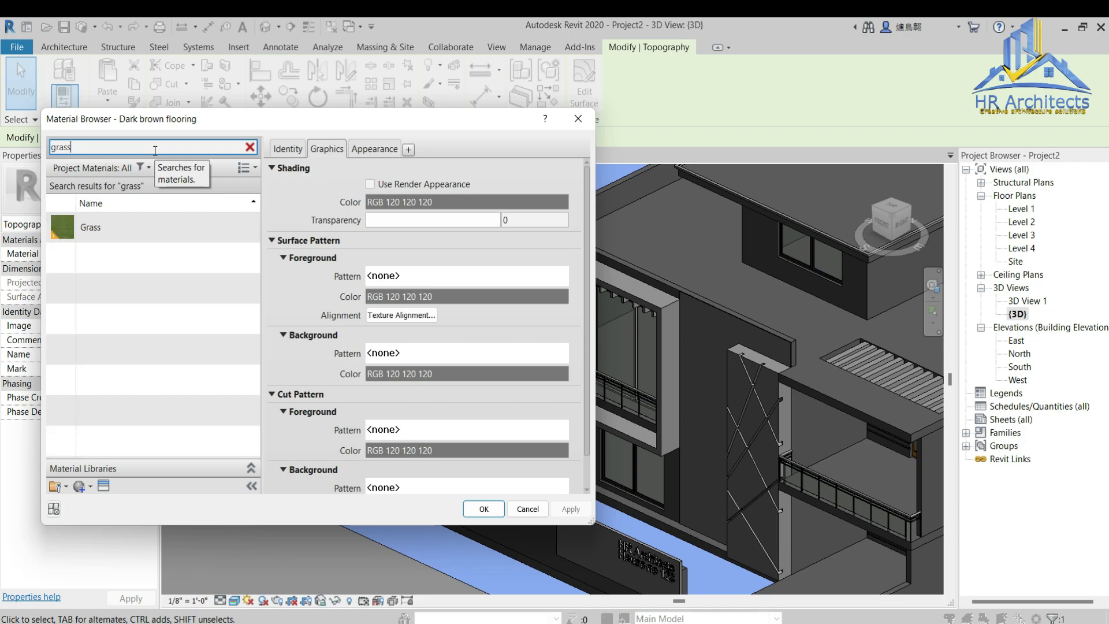
click(120, 238)
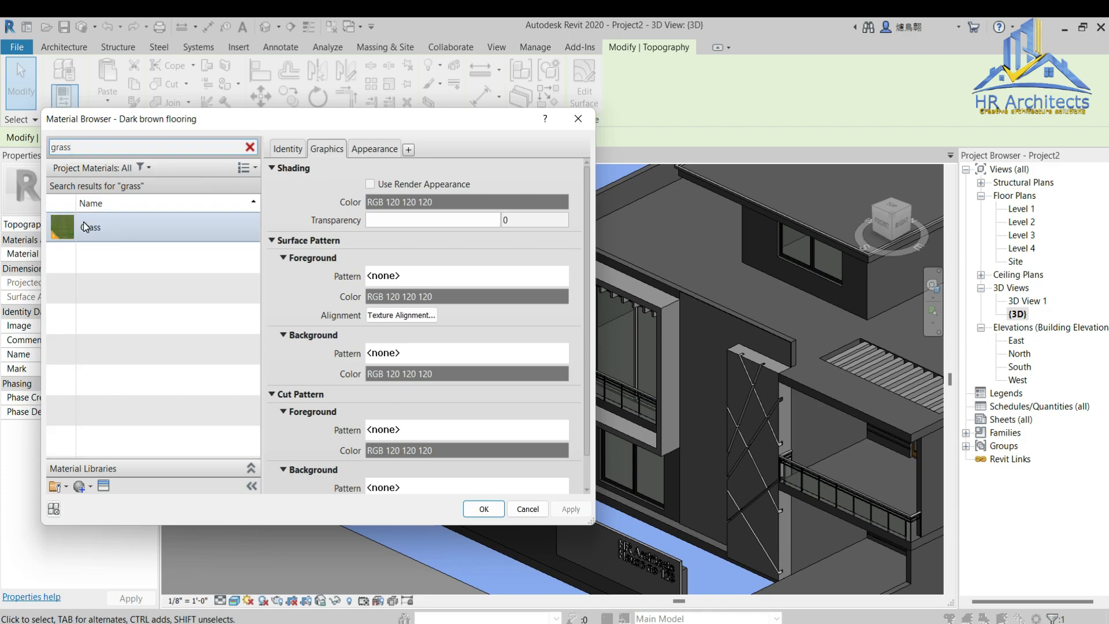
click(371, 183)
click(570, 510)
click(484, 509)
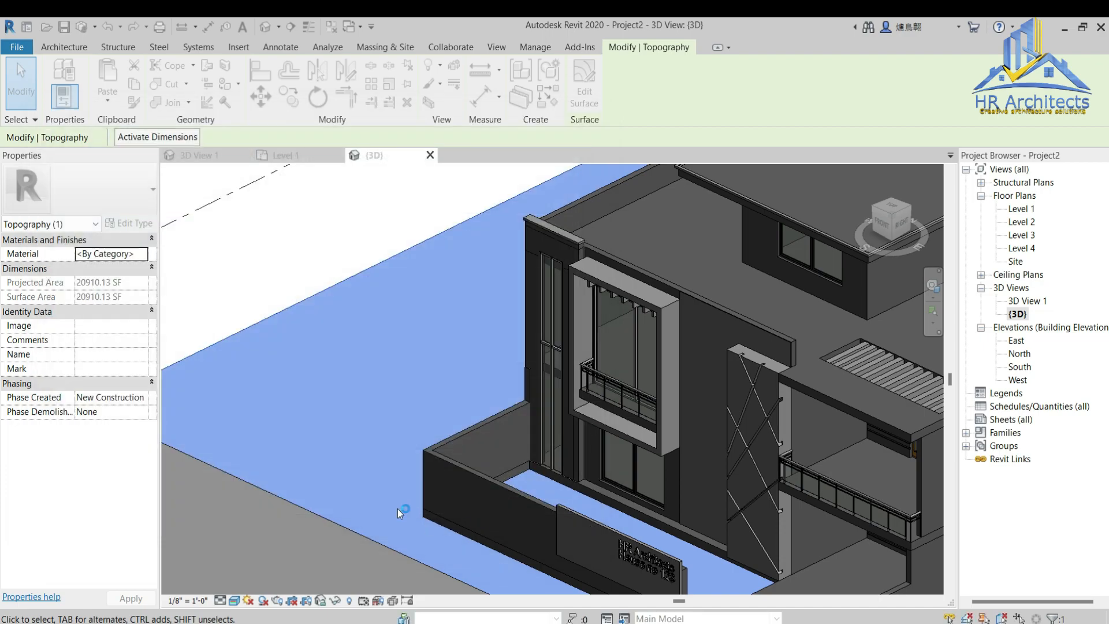
click(234, 285)
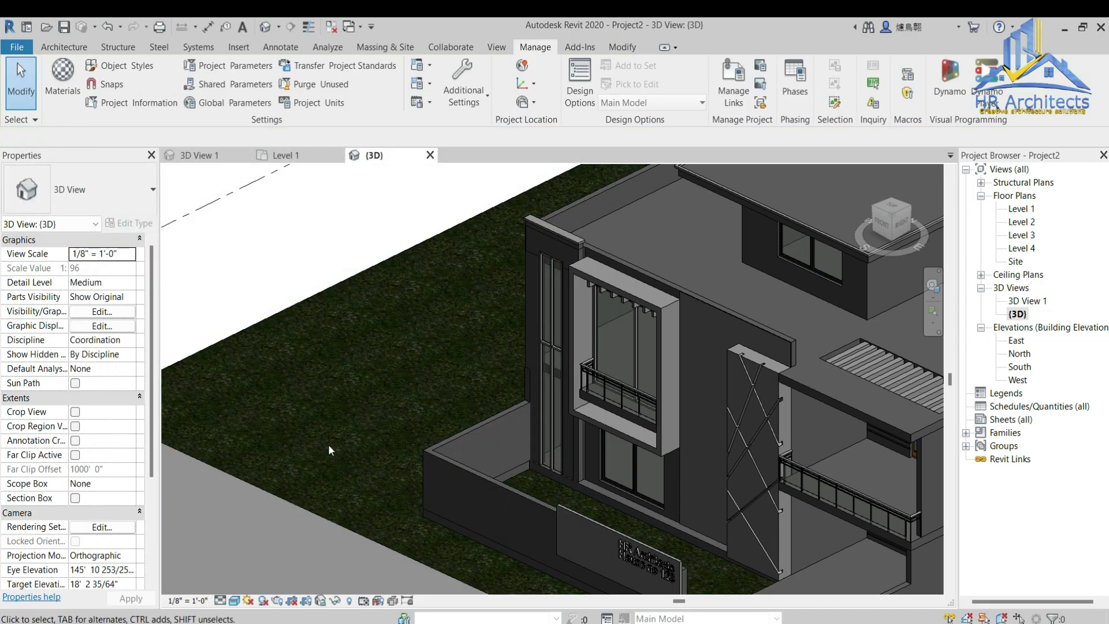
Step: Examine the grass terrain and the house's front facade up close, from the front and at an angle
scroll(334, 450, up, 6)
scroll(423, 419, down, 5)
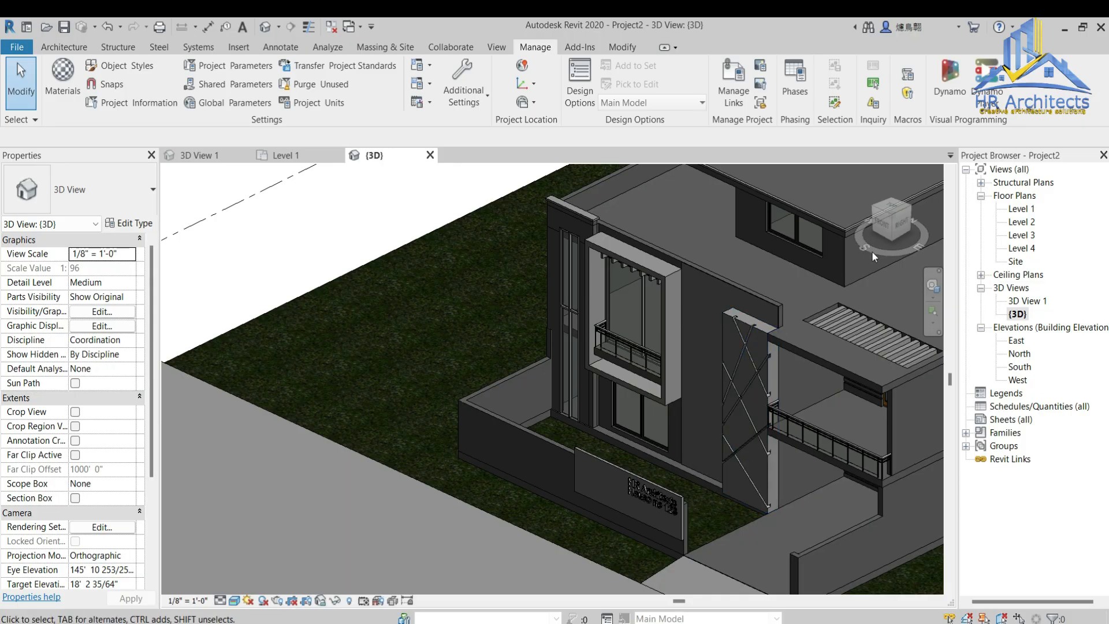
click(878, 231)
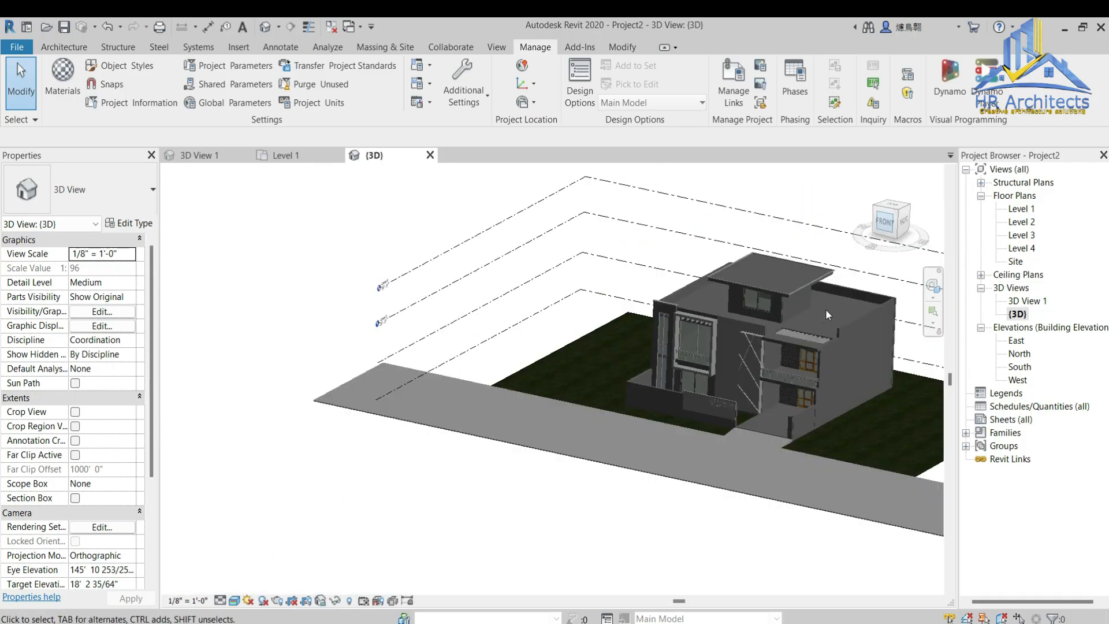
scroll(692, 432, up, 6)
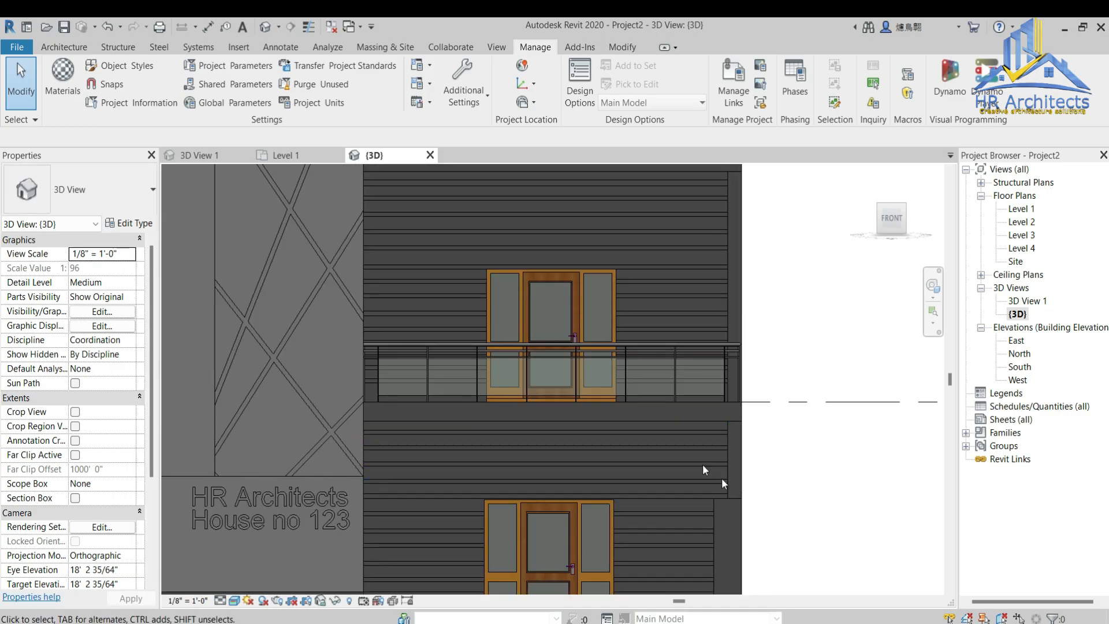
scroll(685, 411, down, 2)
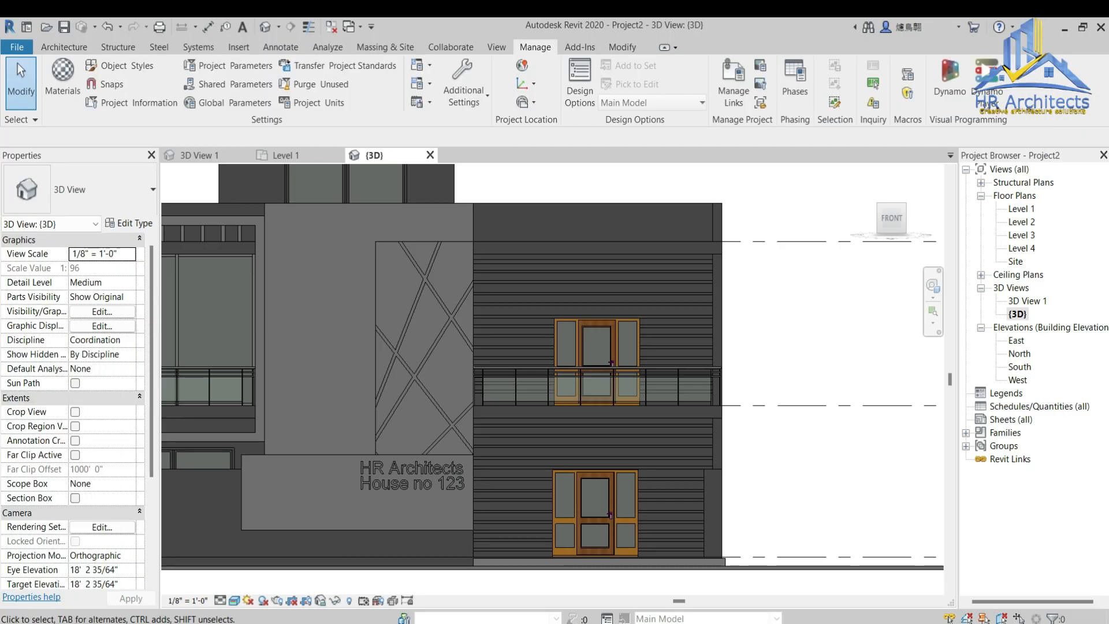
drag(885, 226, 851, 237)
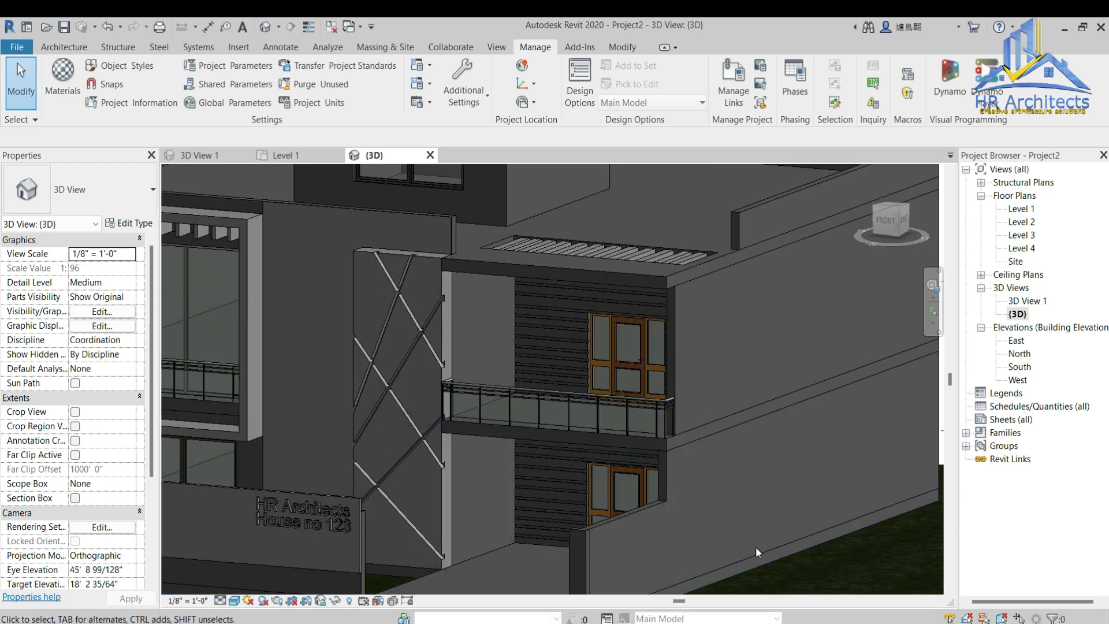
scroll(799, 478, down, 1)
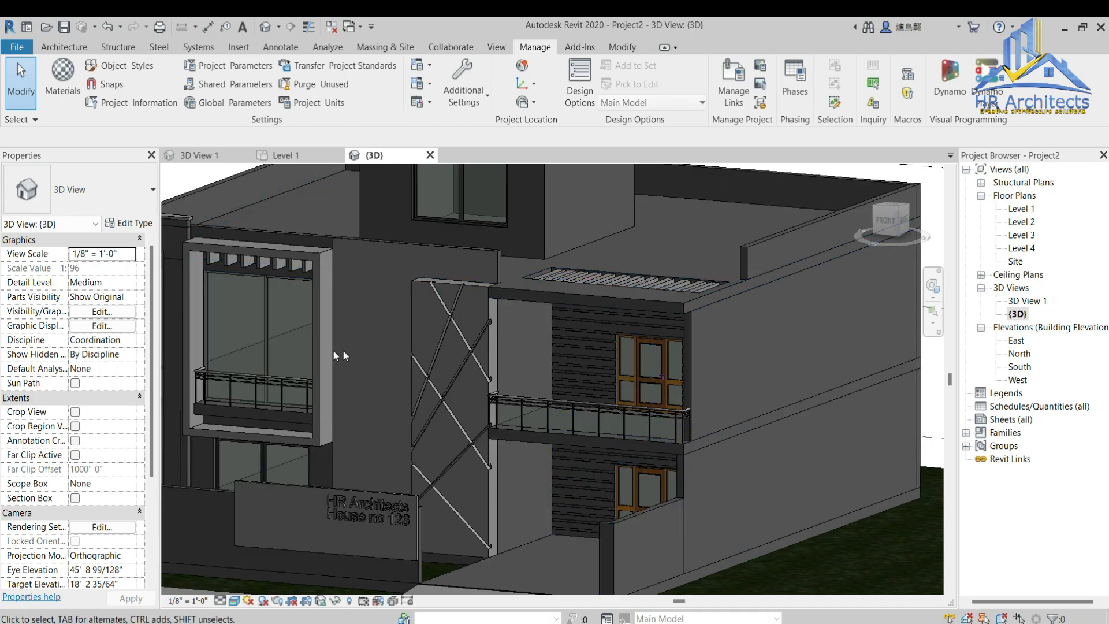
Step: Paint the front wall face around the tall narrow window with the Gray flooring material and finish painting
click(628, 49)
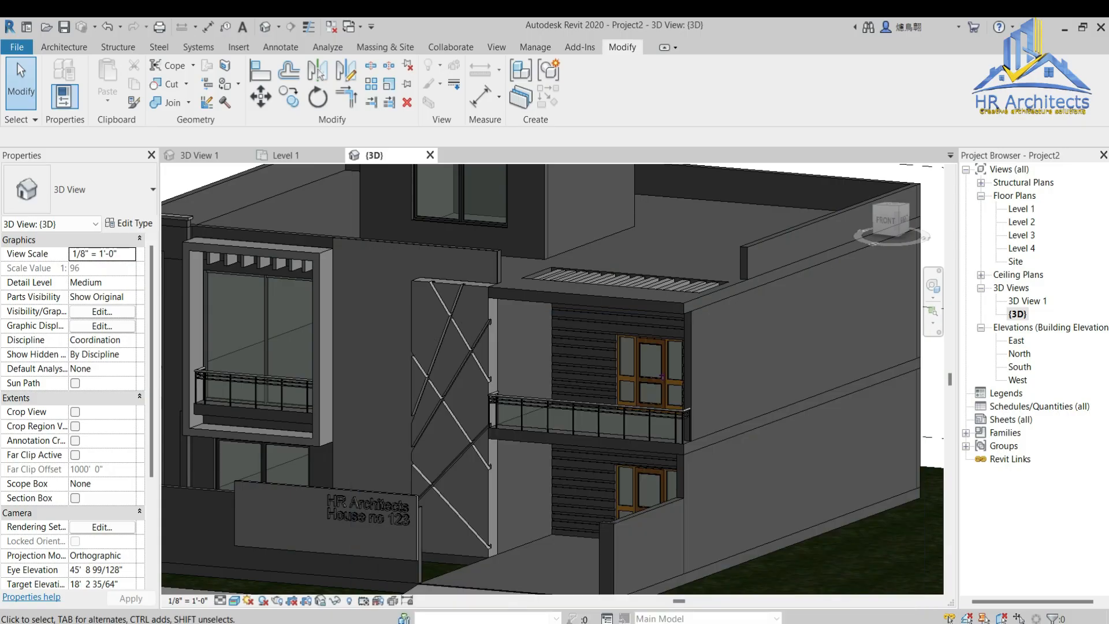
click(306, 404)
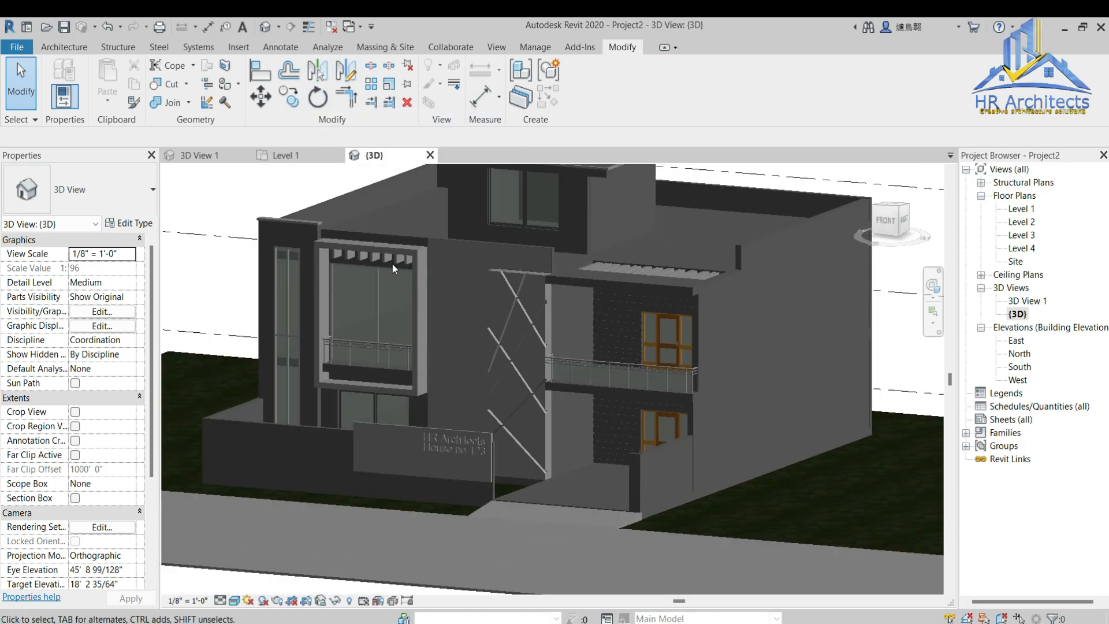
scroll(300, 245, up, 5)
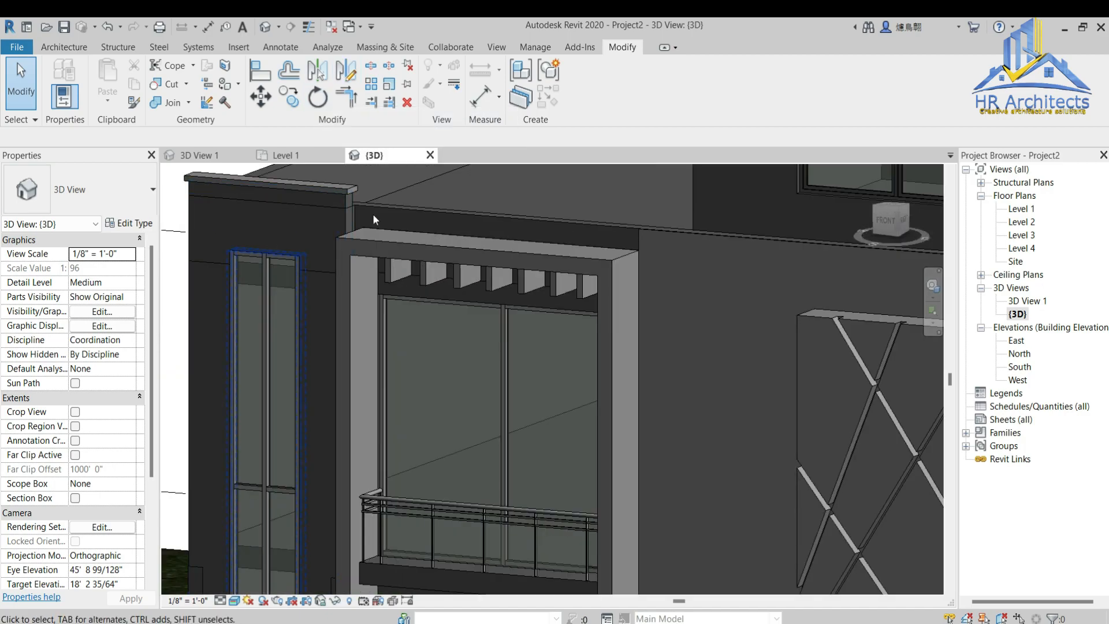
click(224, 84)
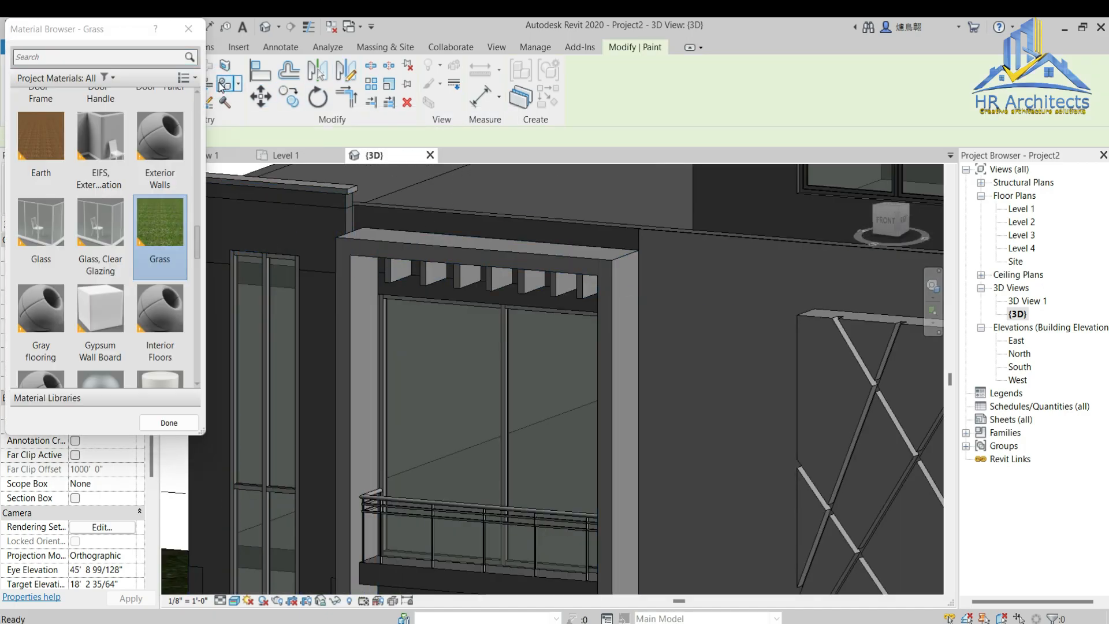
scroll(68, 233, up, 1)
click(67, 58)
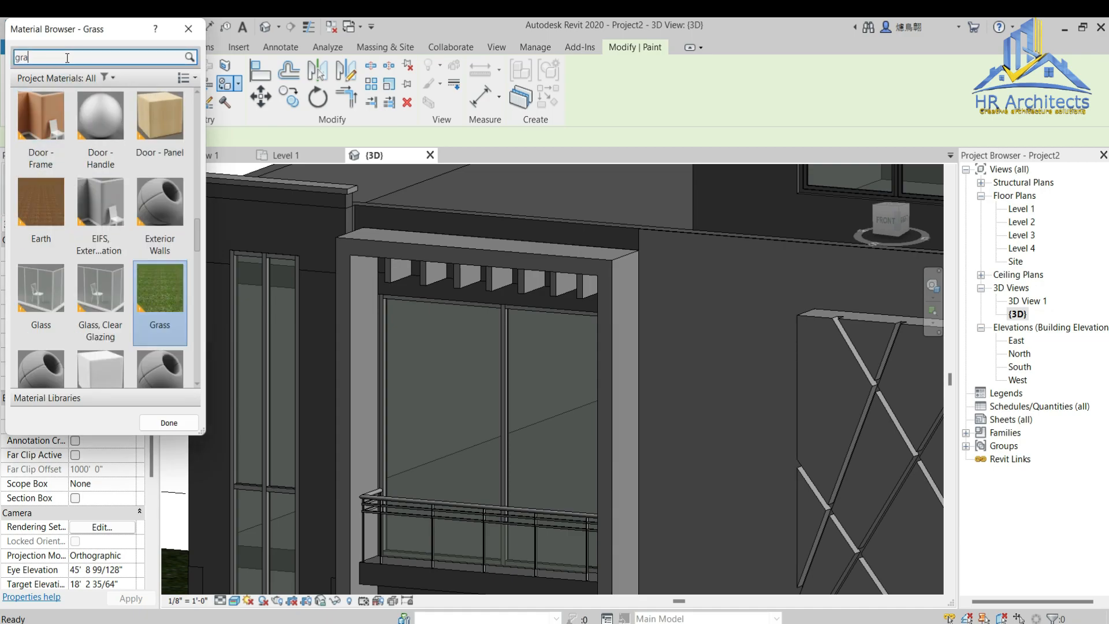
click(60, 261)
click(294, 233)
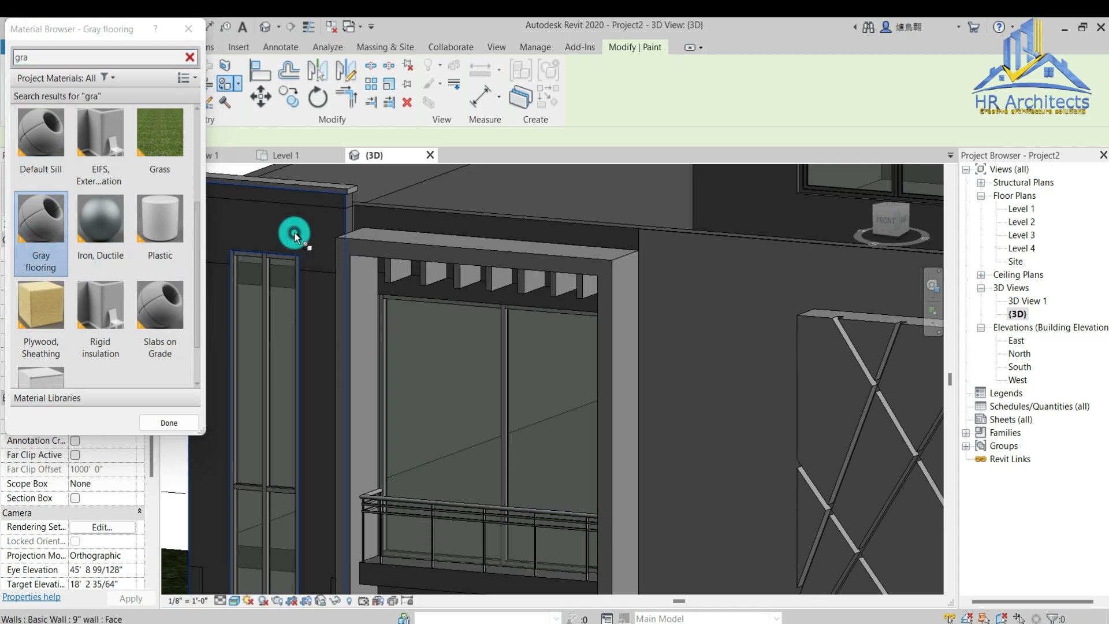
click(308, 229)
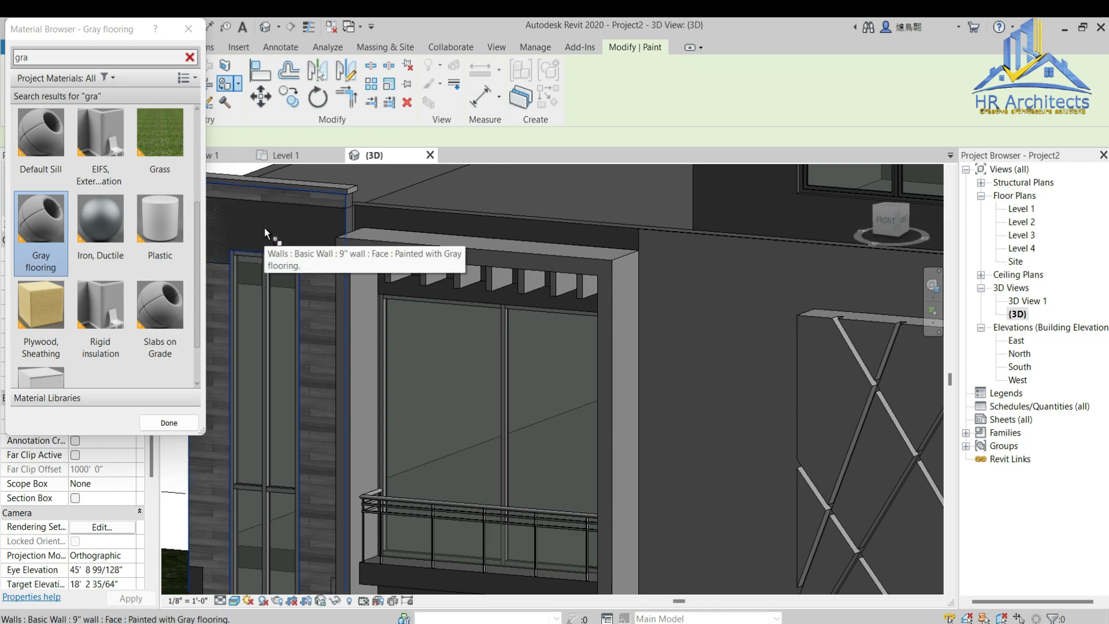
scroll(268, 226, down, 2)
scroll(218, 222, up, 3)
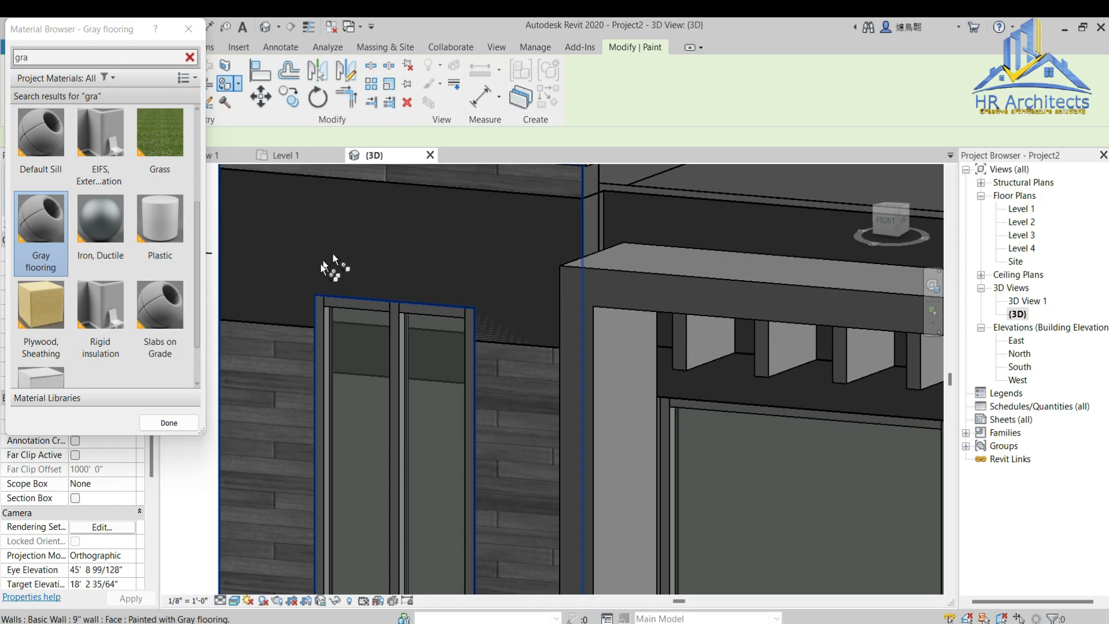
click(167, 423)
scroll(450, 336, down, 2)
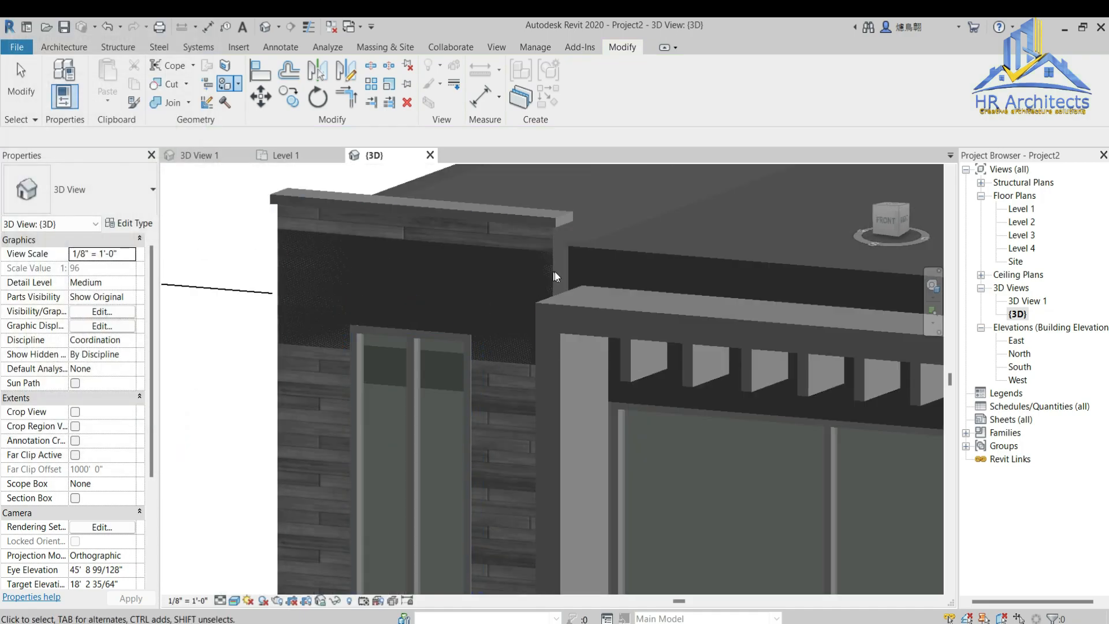
Step: Examine the separate wall segments above the tall narrow window and the Gray flooring texture on the front wall up close
click(549, 262)
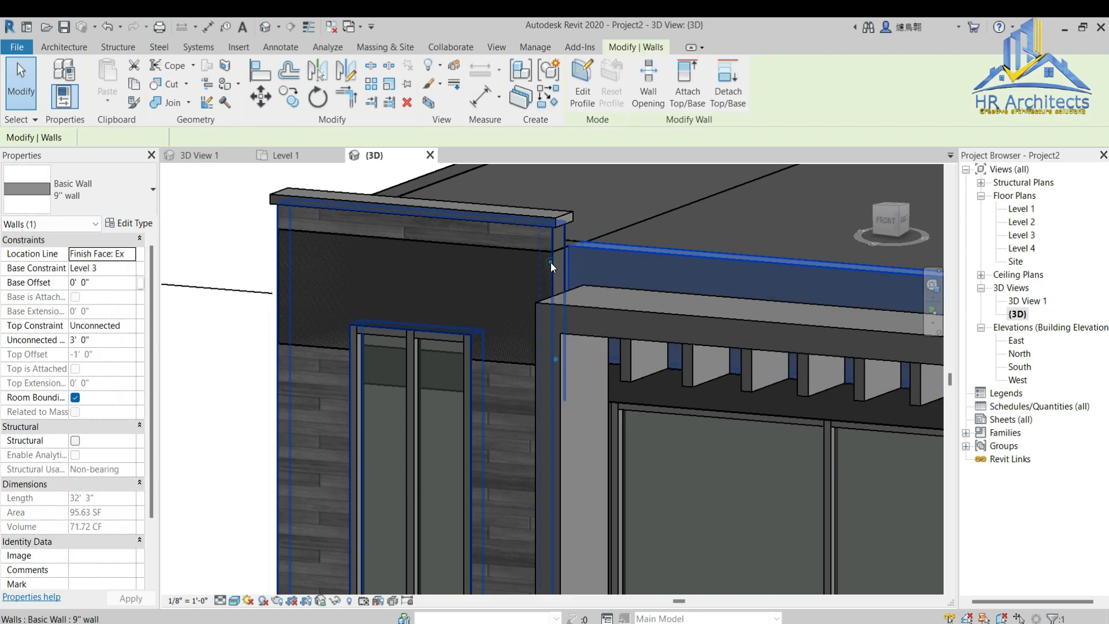
click(501, 249)
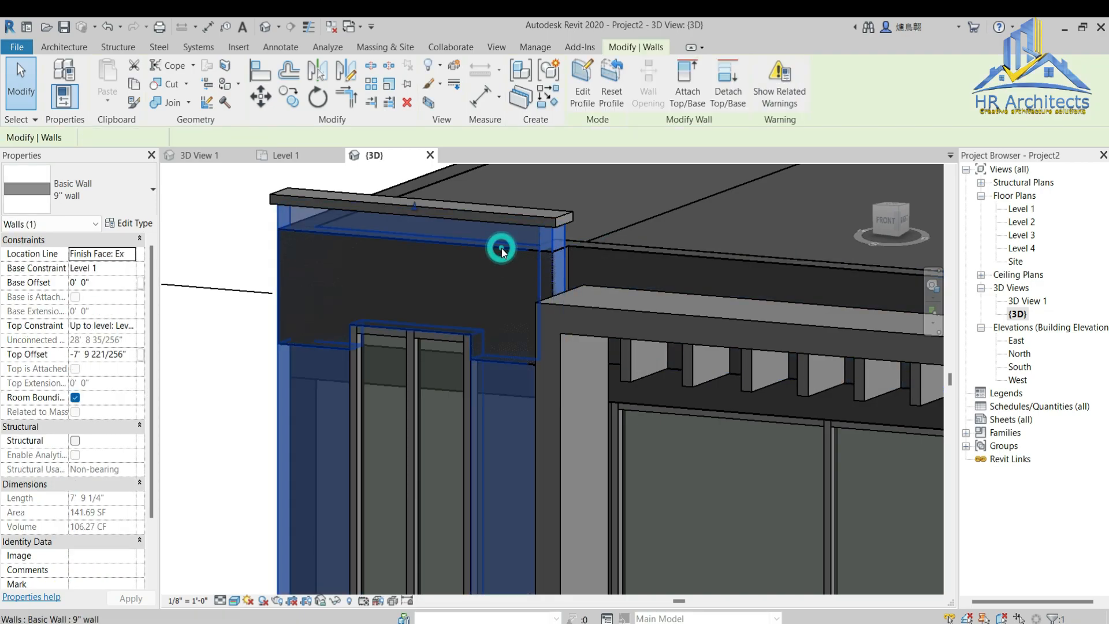
click(502, 248)
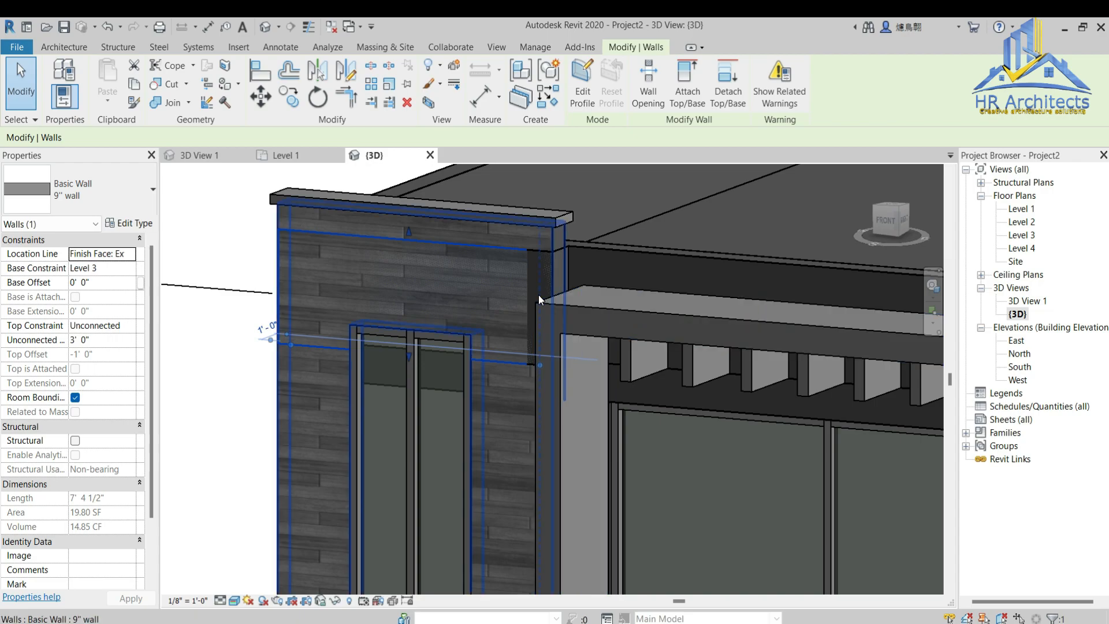
key(Escape)
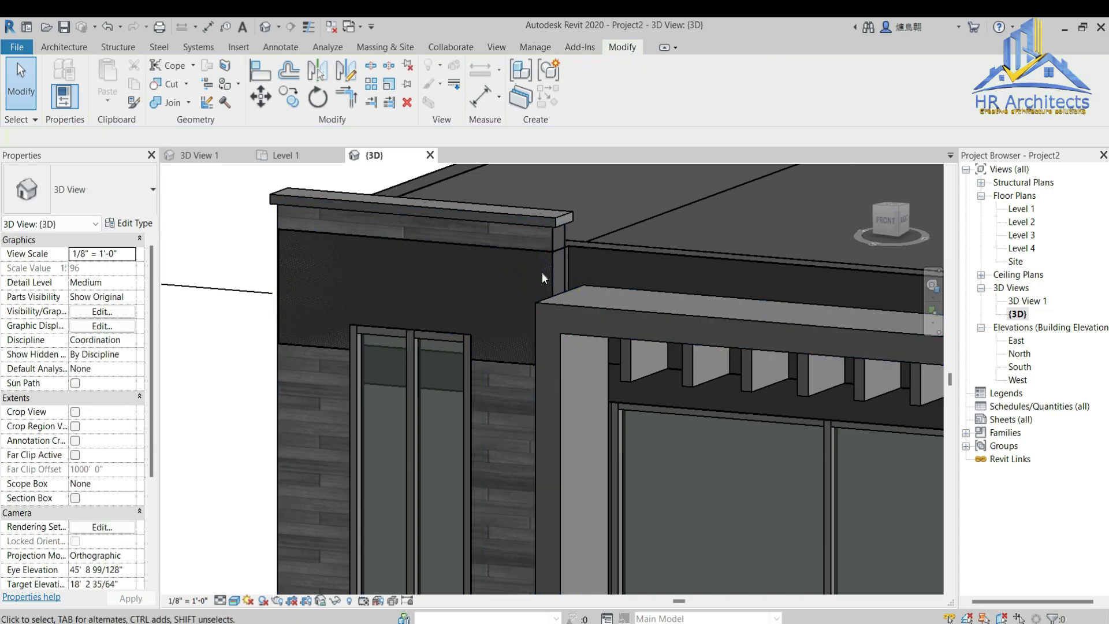
click(490, 247)
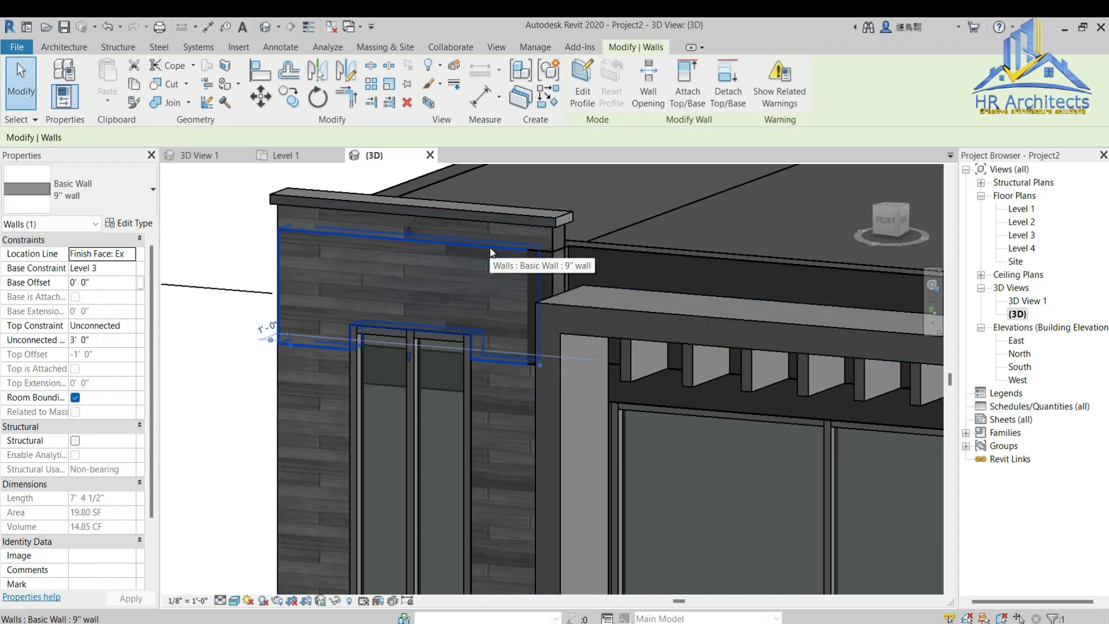
click(491, 295)
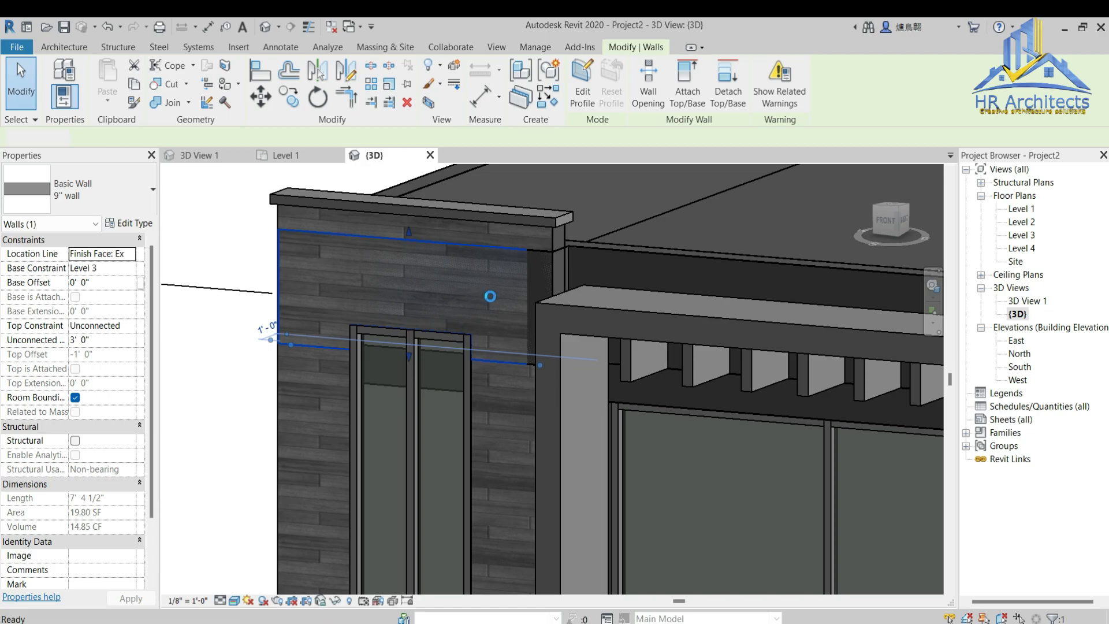
key(Escape)
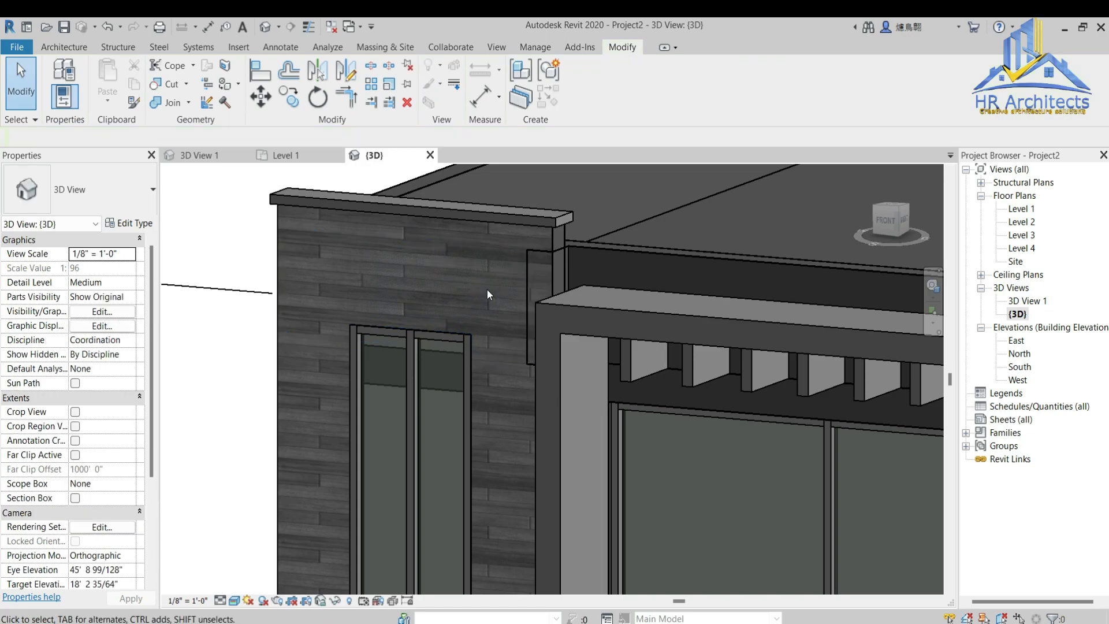
click(525, 275)
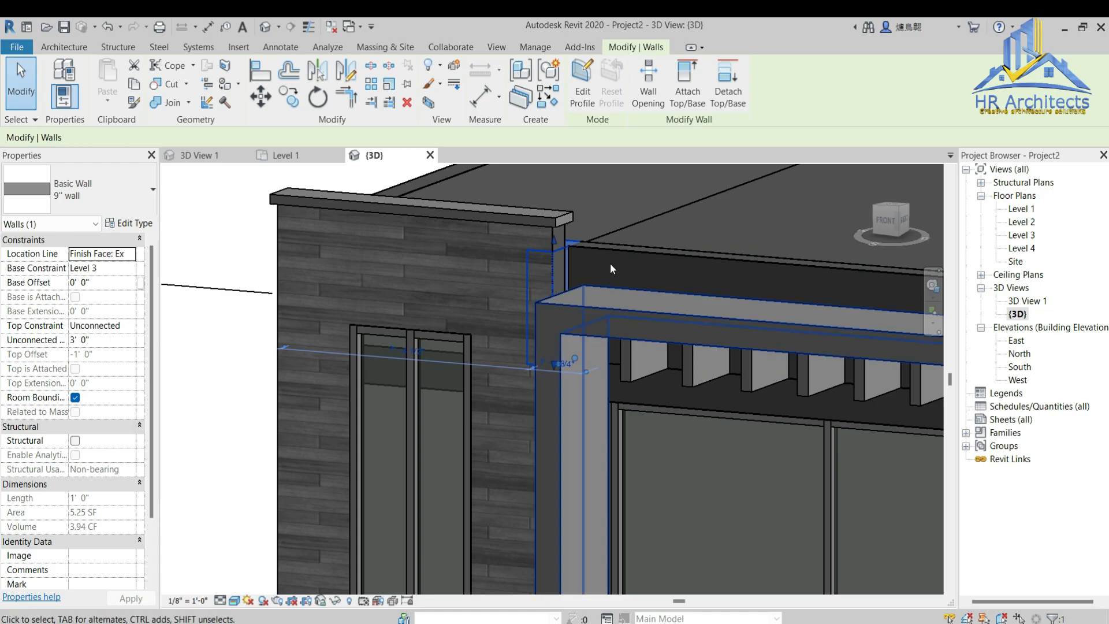
shift+middle_drag(668, 218, 517, 330)
click(223, 315)
shift+middle_drag(222, 314, 482, 315)
scroll(376, 264, up, 10)
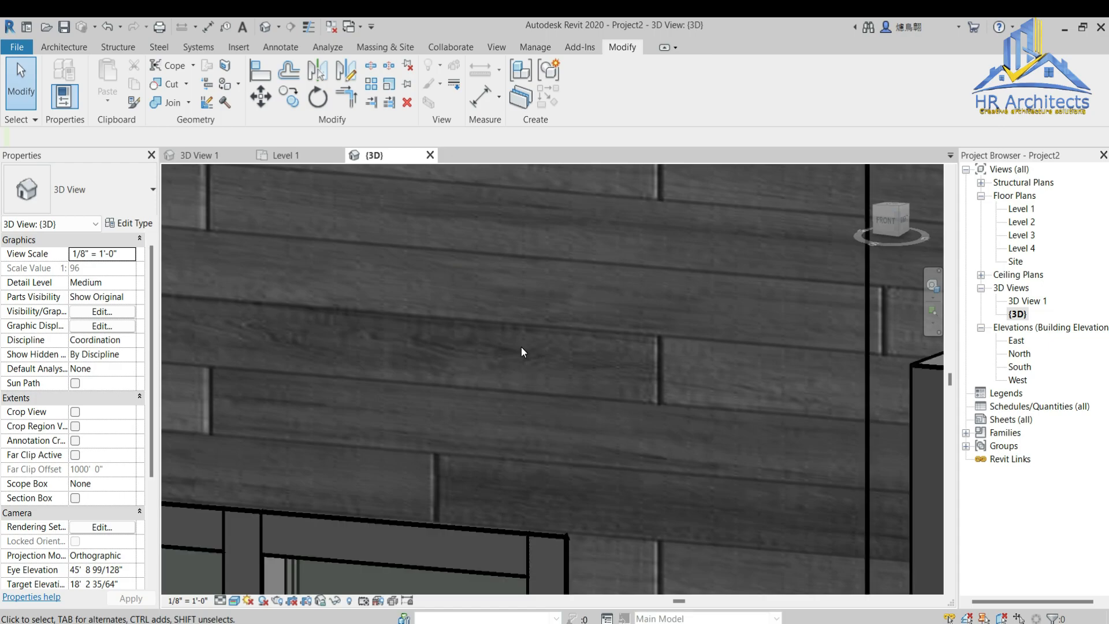
scroll(484, 313, down, 10)
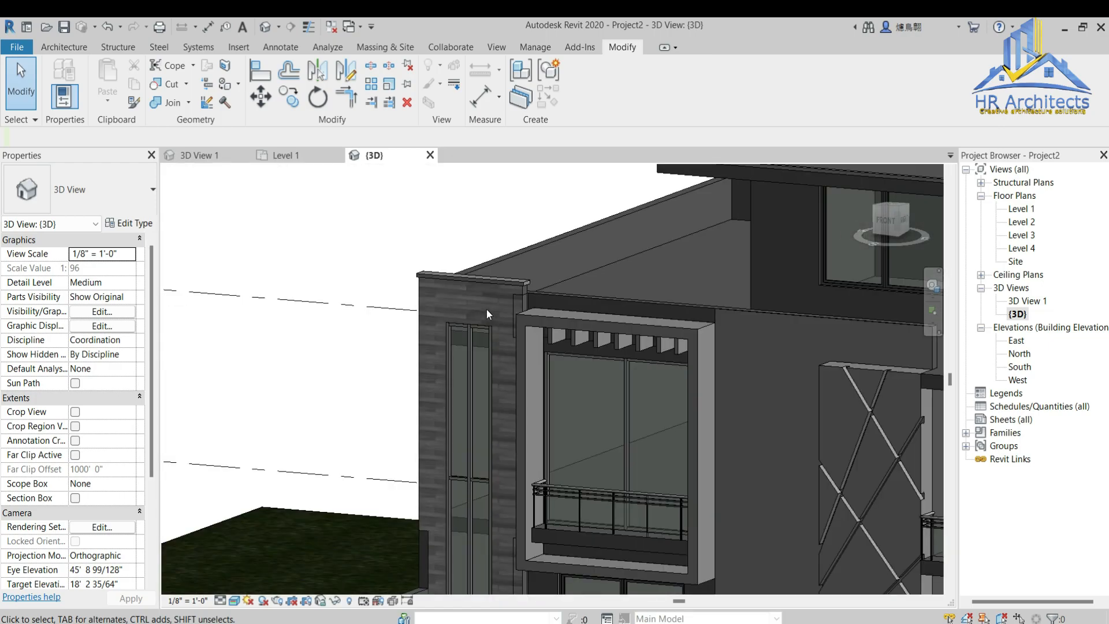
Step: Edit the in-place model beside the framed balcony, paint its front face with Gray flooring, and finish the model
scroll(484, 335, down, 4)
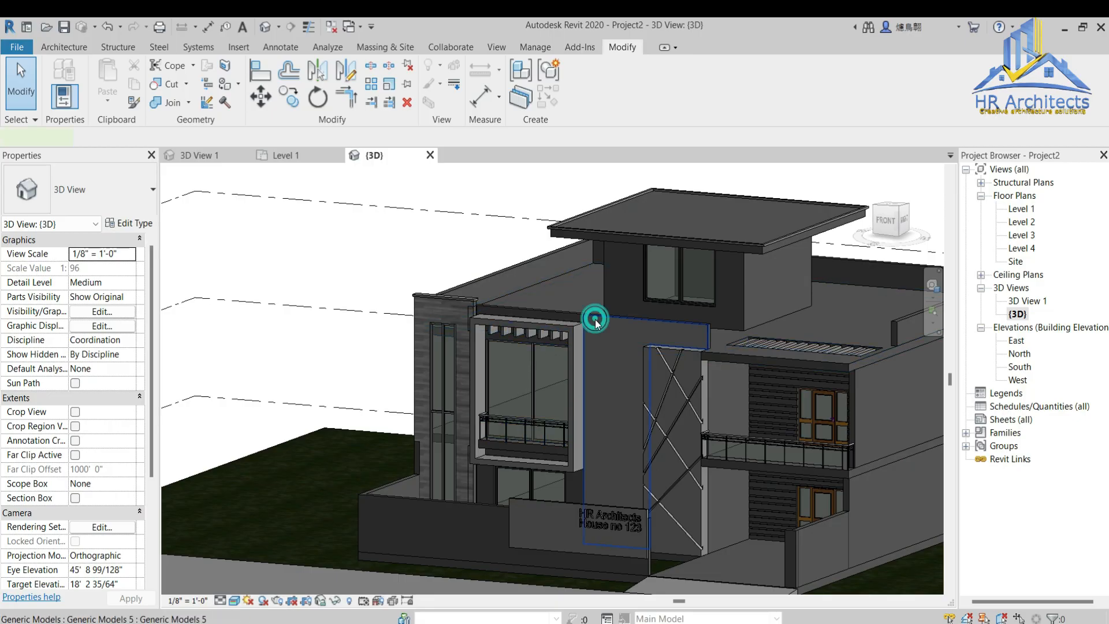
click(595, 318)
click(585, 90)
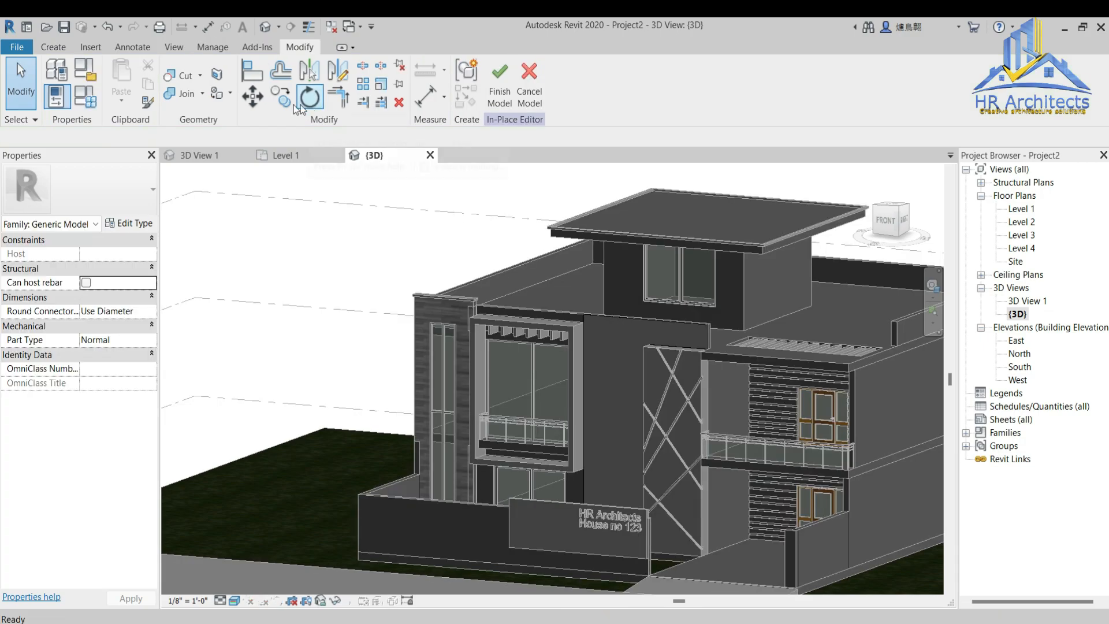
click(216, 94)
click(627, 371)
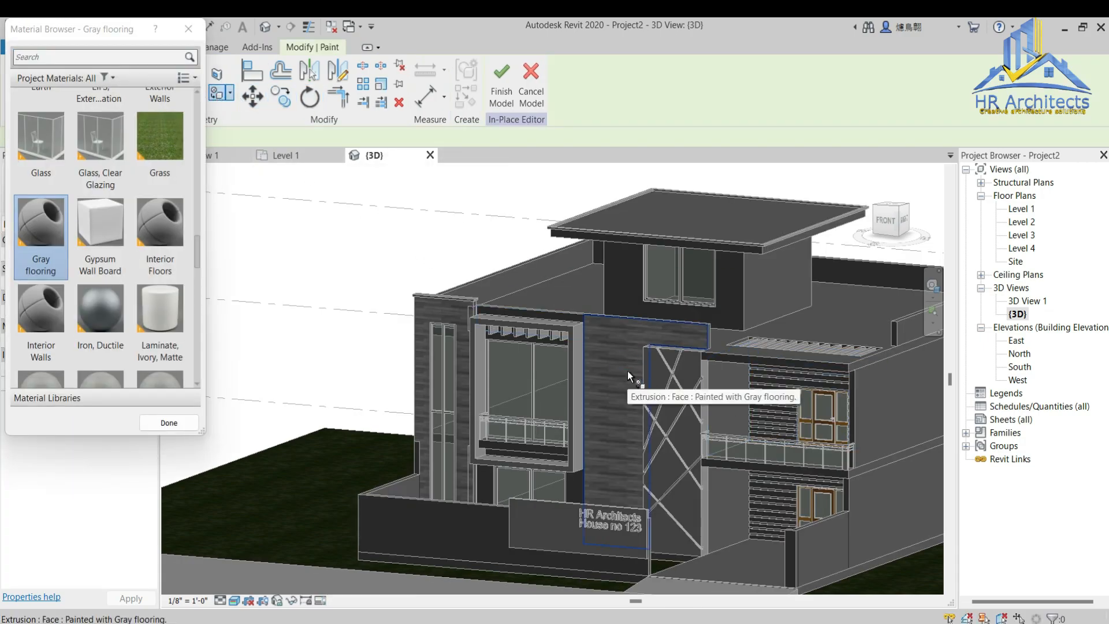
key(Escape)
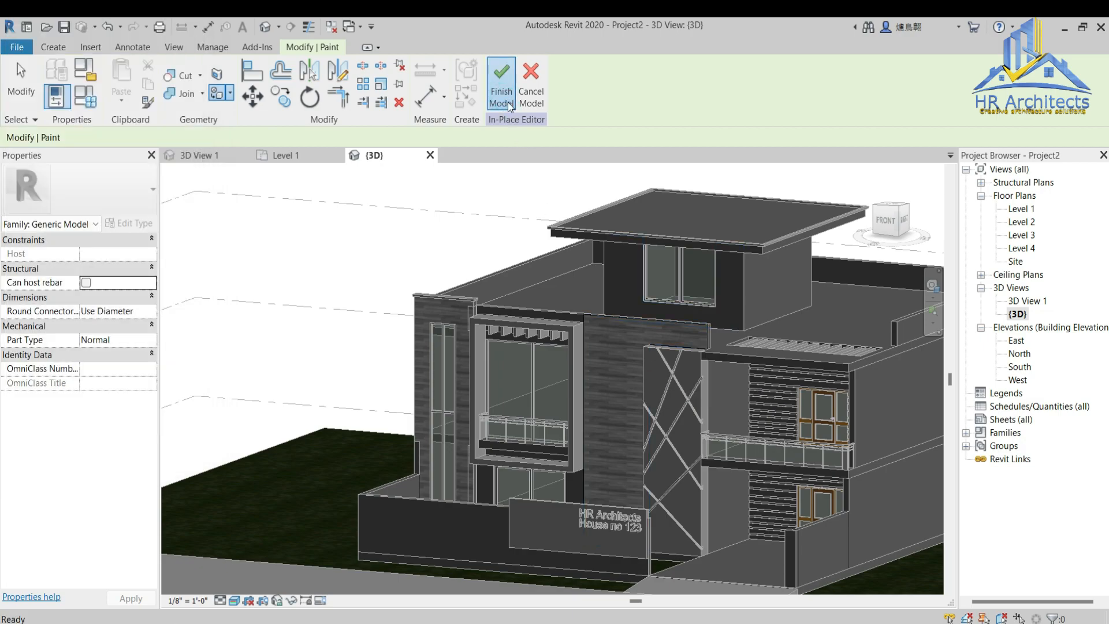
click(501, 97)
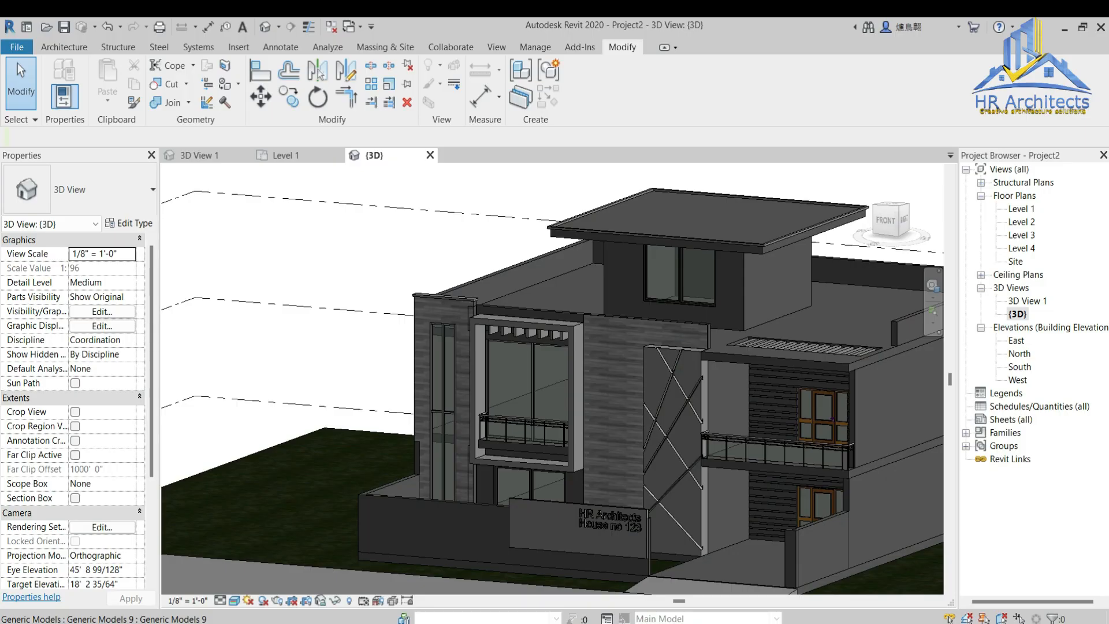
Step: Create a new project material and name it "gray flooring 90 degree"
click(566, 552)
scroll(562, 548, up, 5)
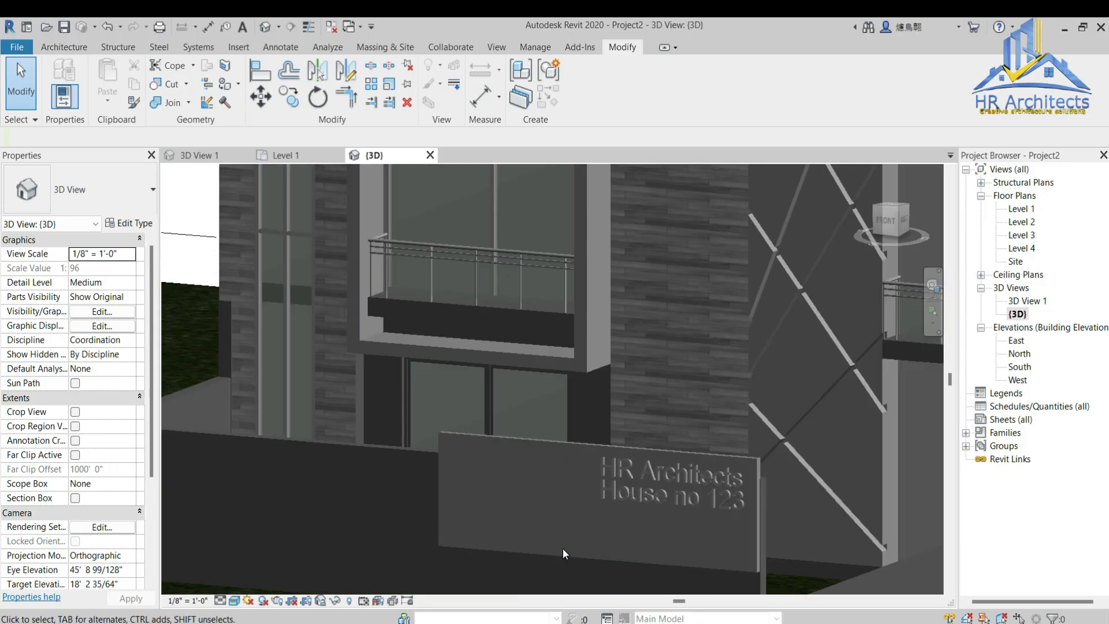
click(521, 48)
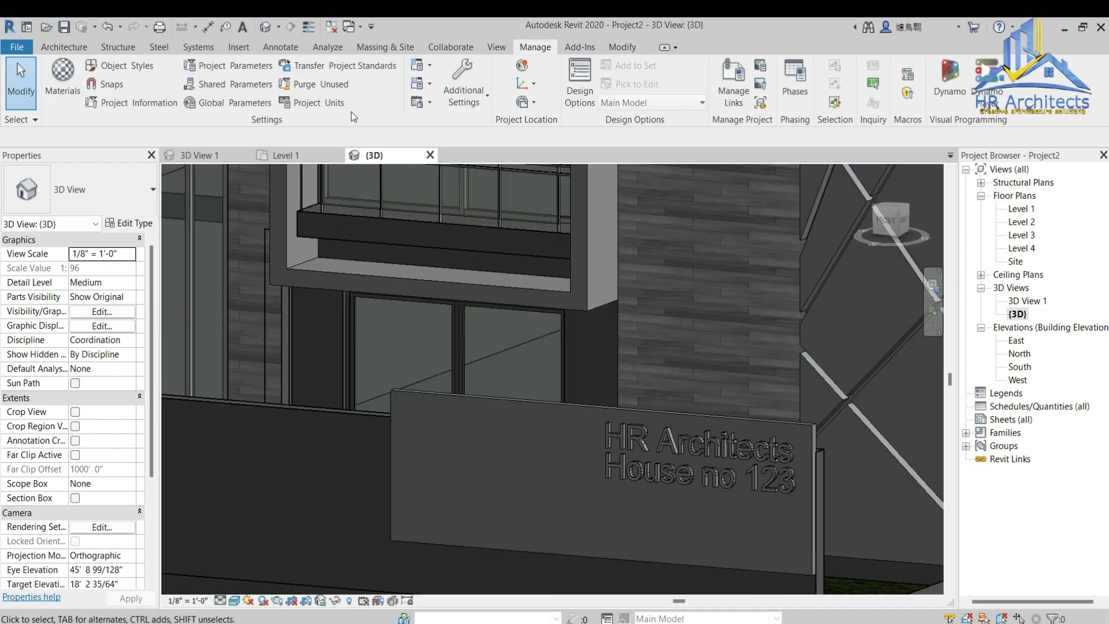
click(62, 75)
click(66, 486)
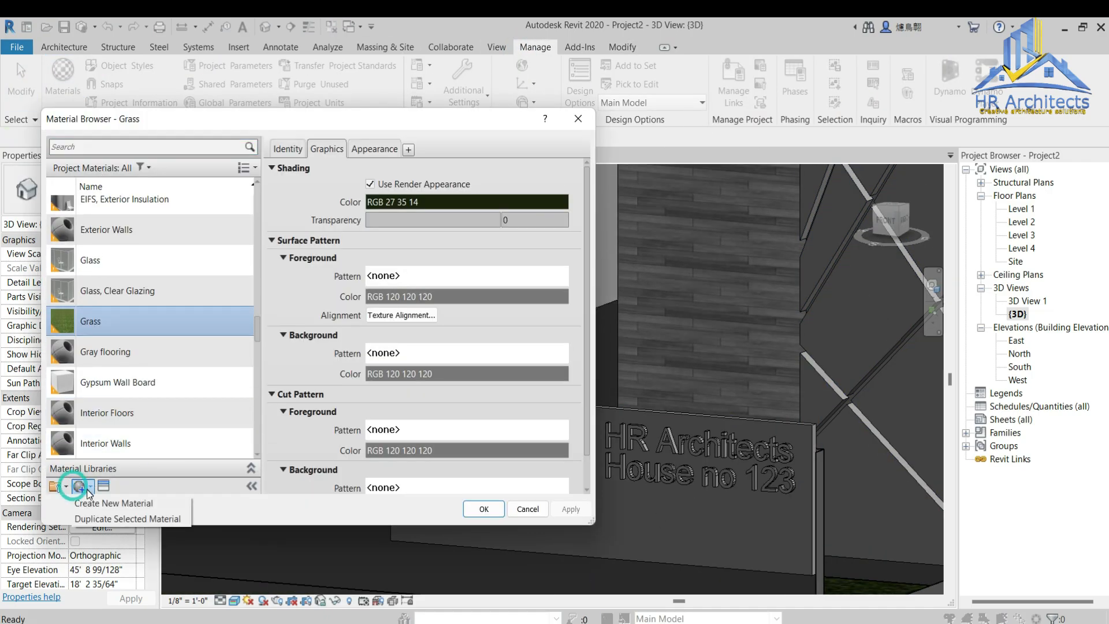
click(101, 505)
right_click(113, 326)
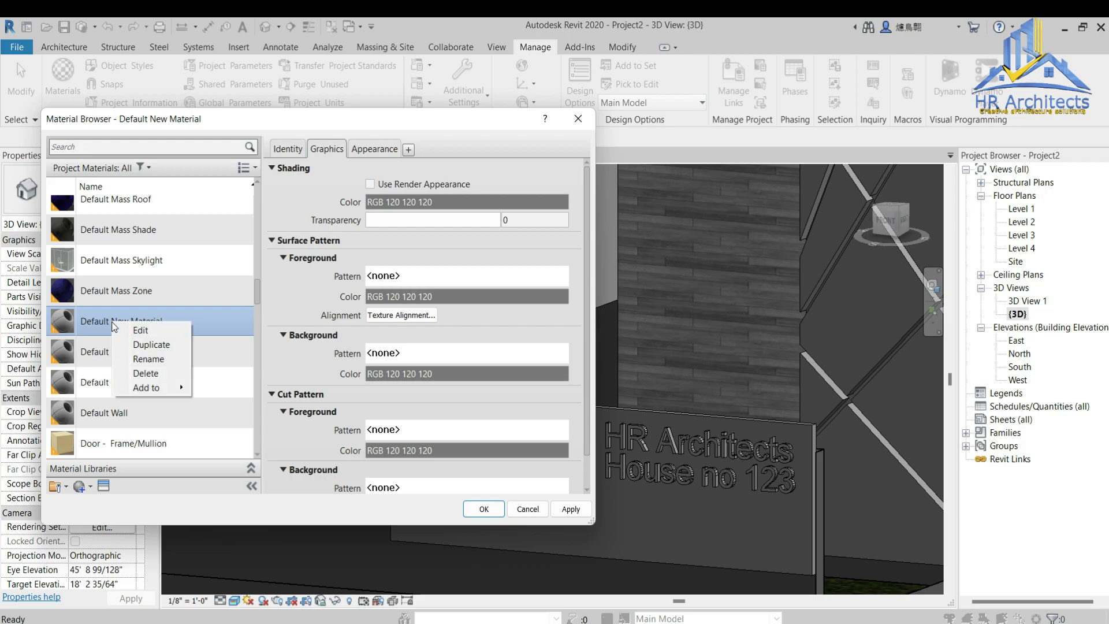
click(132, 359)
text(gray flooring 90 degree)
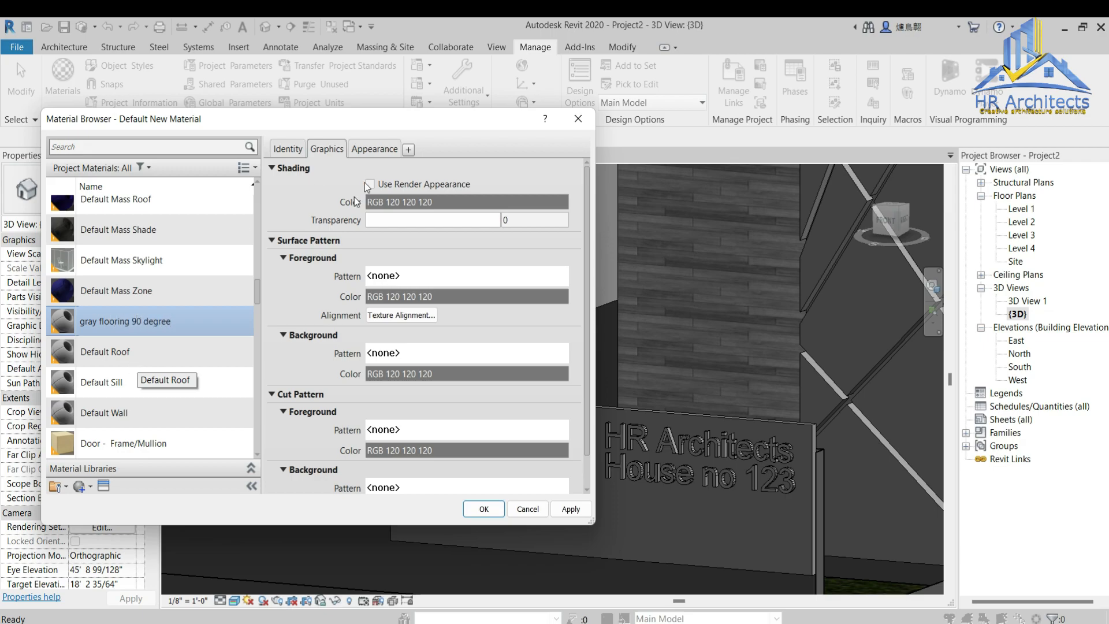
Step: Assign the image file gray flooring.jpg to the new material's appearance
click(374, 152)
click(445, 318)
click(466, 215)
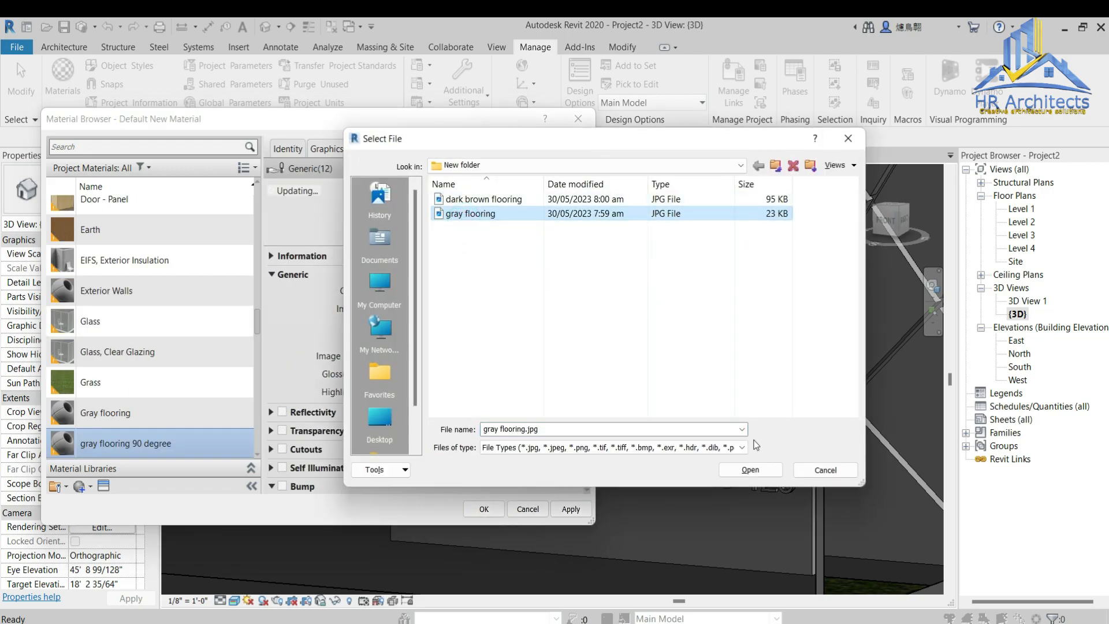
click(750, 469)
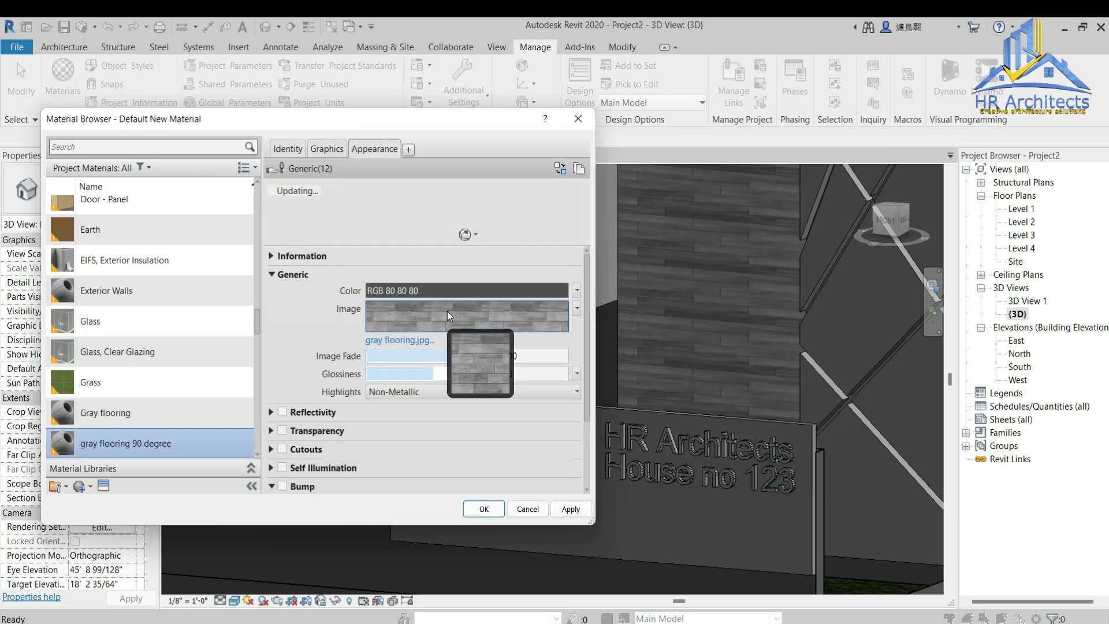
Step: Unlink the texture's sample width and height, and set them to 10' wide by 2' high
click(448, 312)
scroll(78, 373, down, 5)
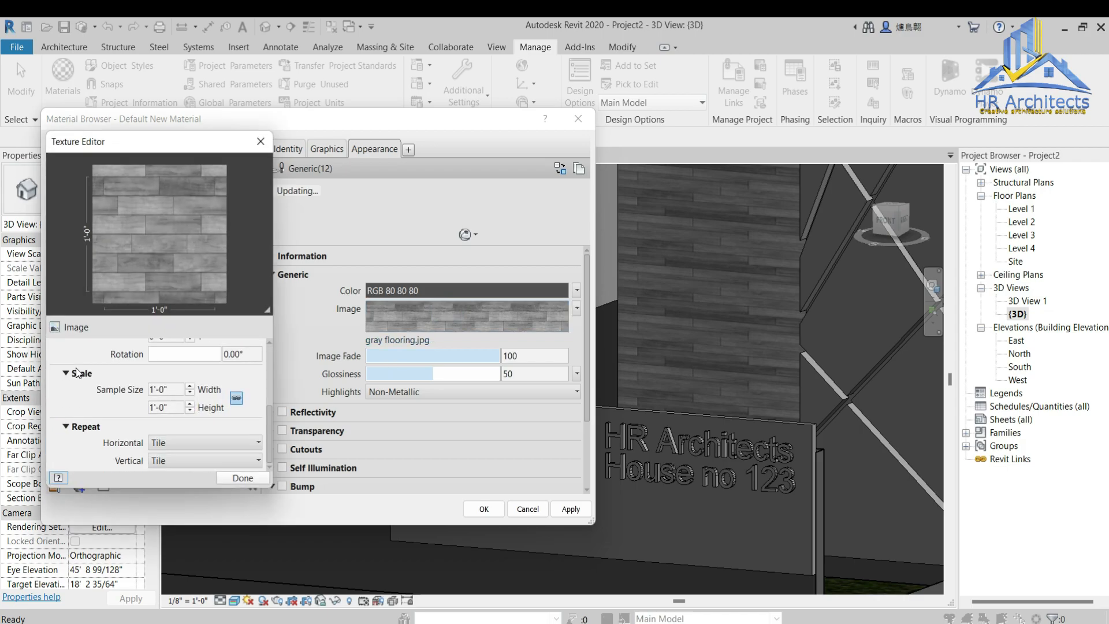
click(237, 398)
double_click(166, 389)
text(10')
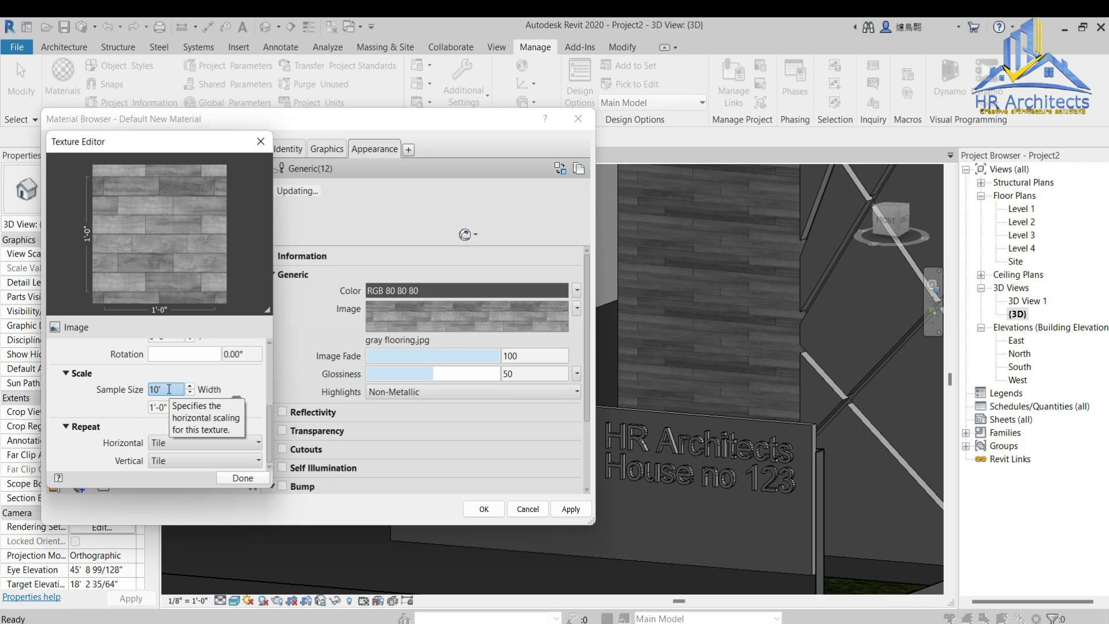
key(Tab)
text(2)
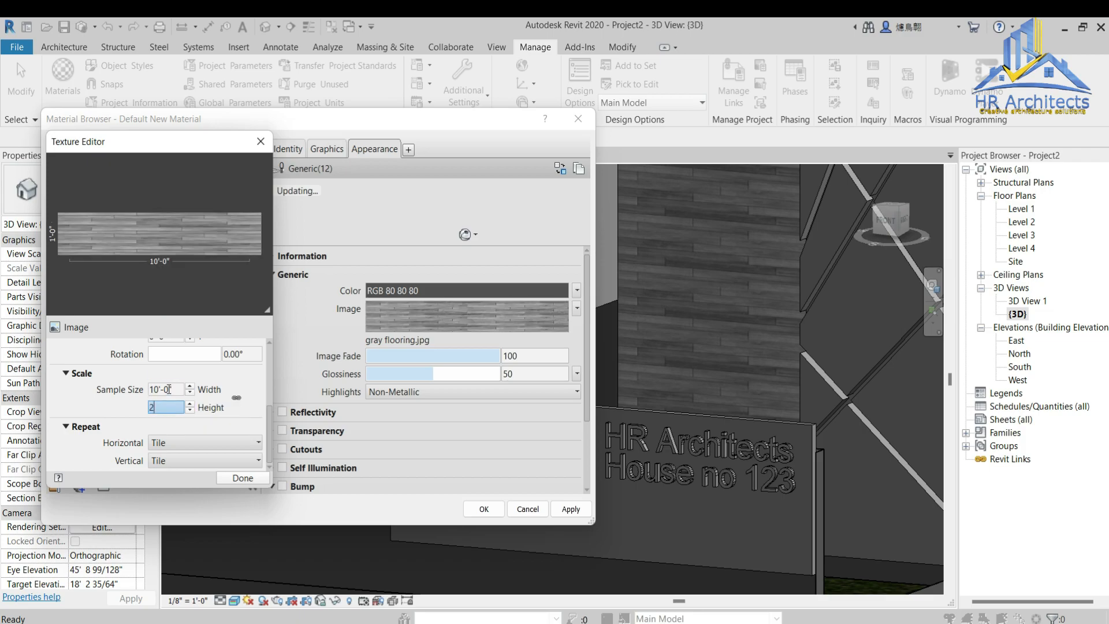
click(125, 420)
Step: Rotate the gray flooring texture to 90 degrees
scroll(94, 372, up, 1)
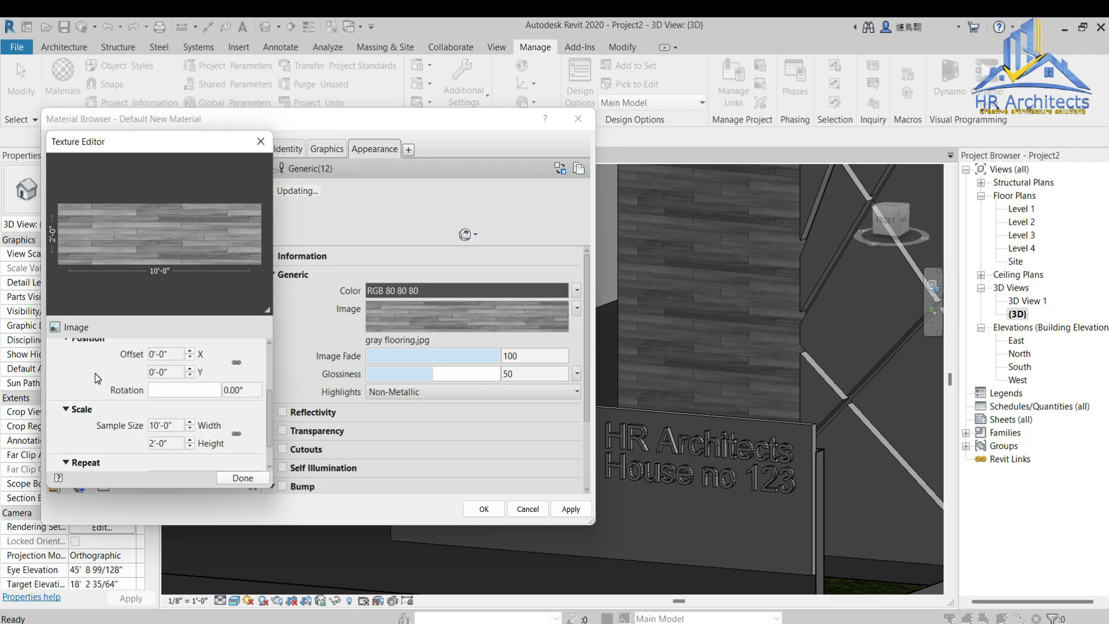
double_click(243, 389)
text(90)
click(247, 416)
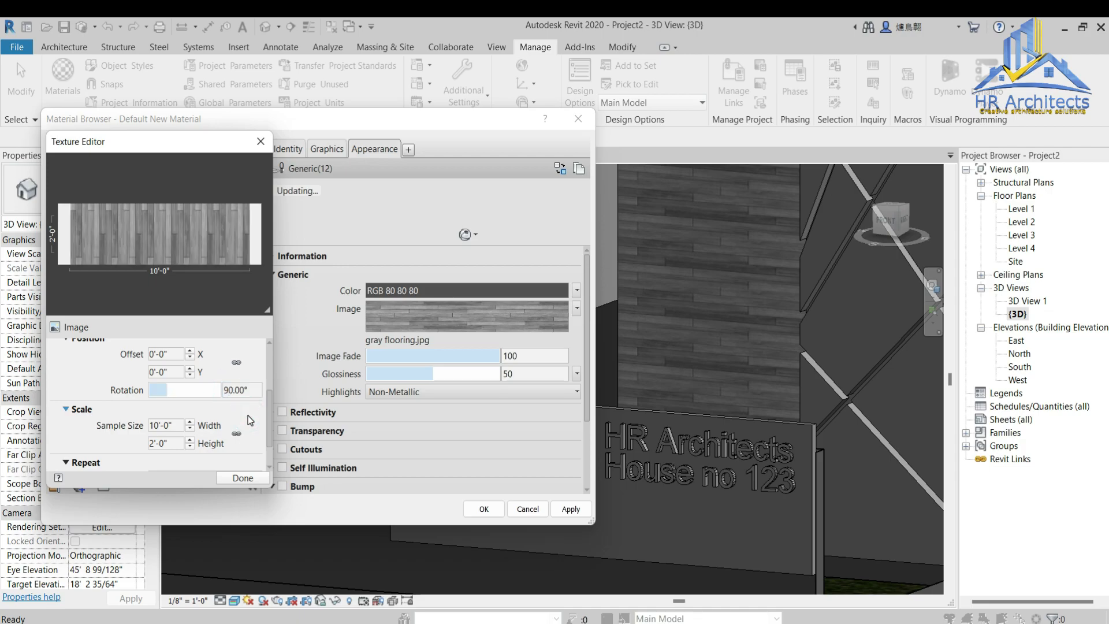
Step: Set the rotated texture's sample size to 2' wide by 10' high
double_click(177, 425)
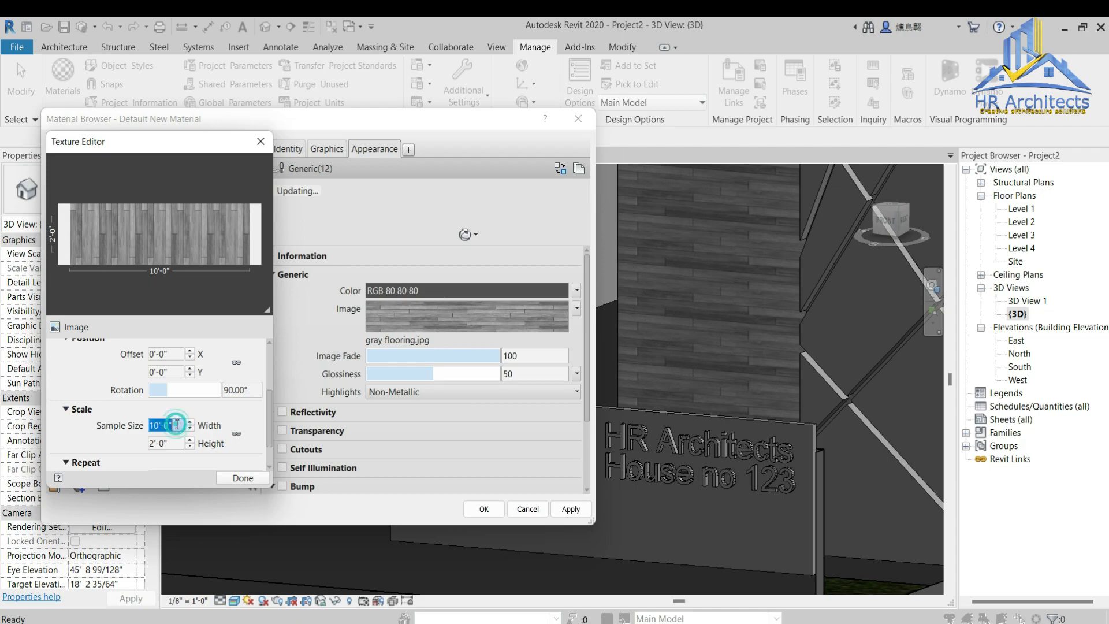
text(2)
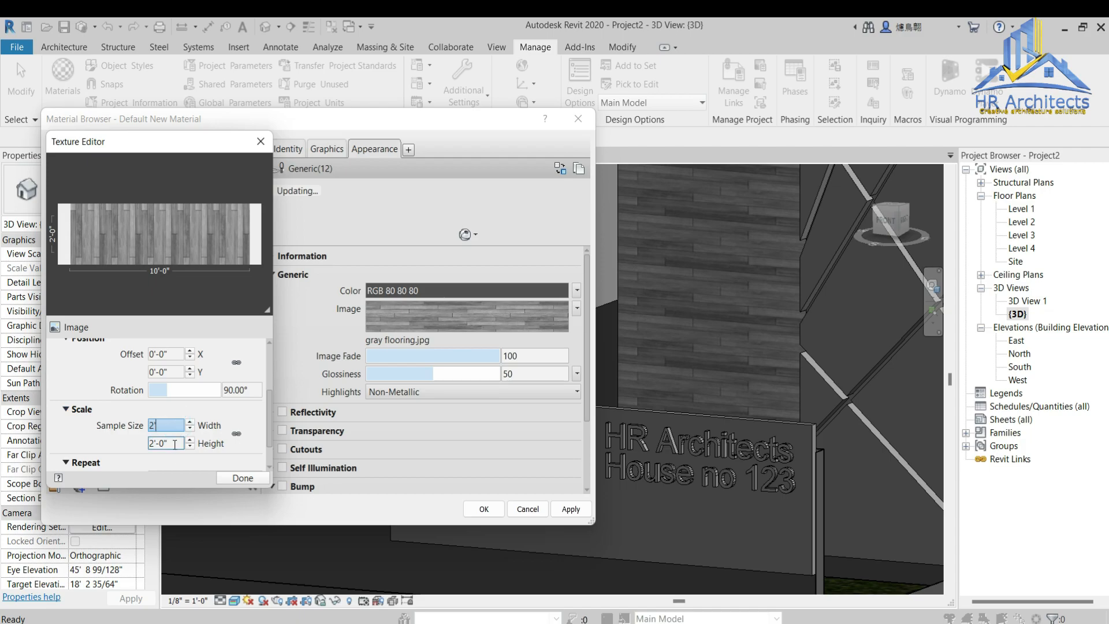
double_click(175, 444)
text(1)
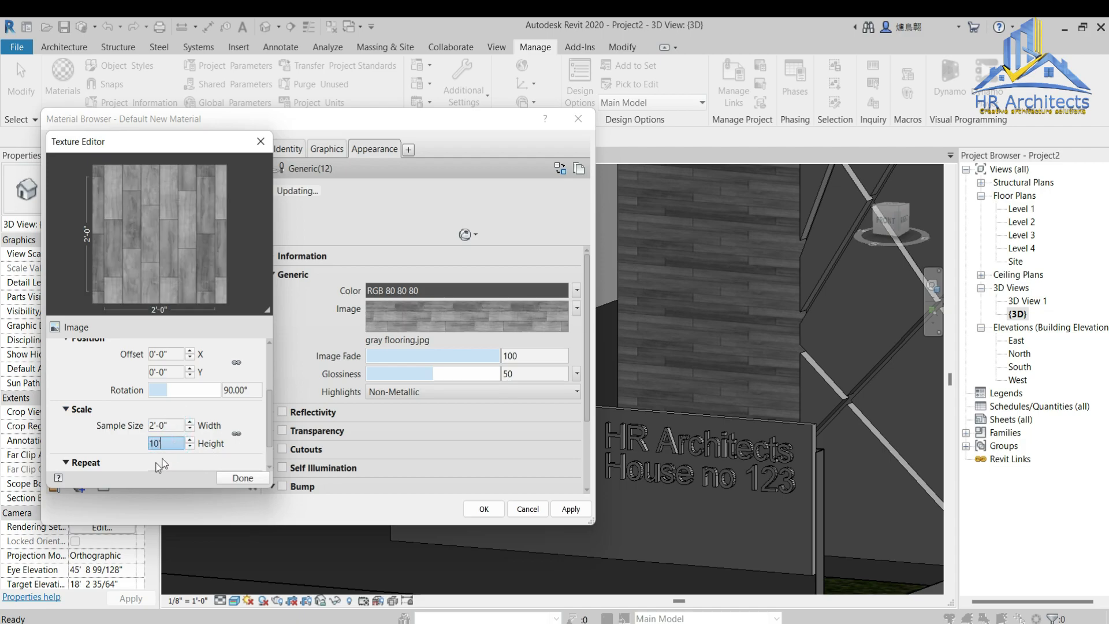
text(0')
key(Return)
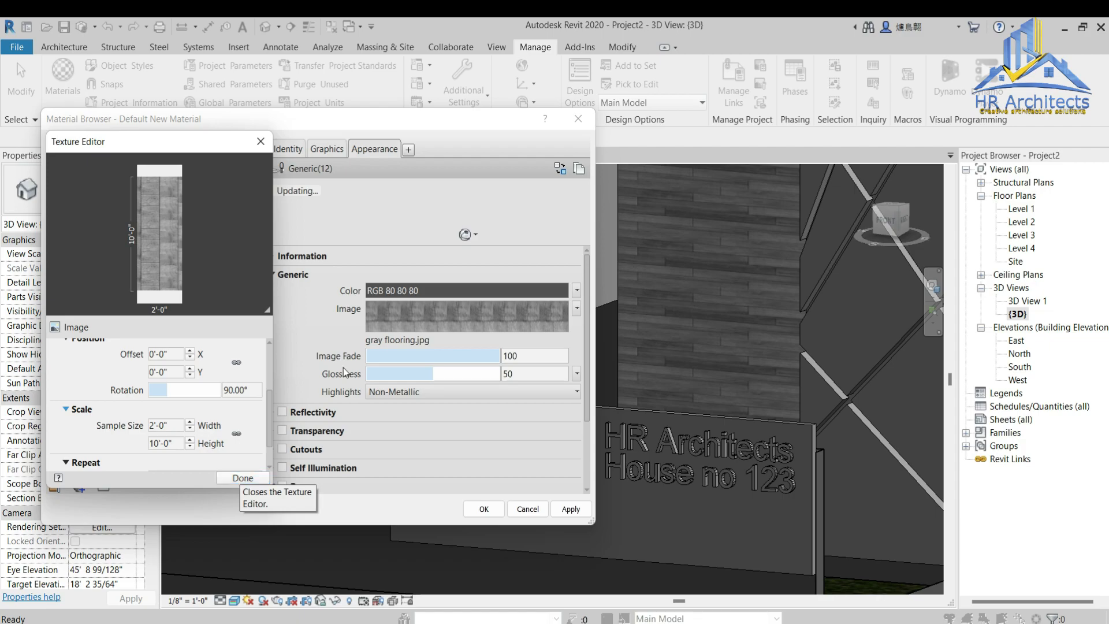
Step: Set the texture's sample size to 5' wide by 5' high and finish editing the texture
click(172, 427)
double_click(172, 426)
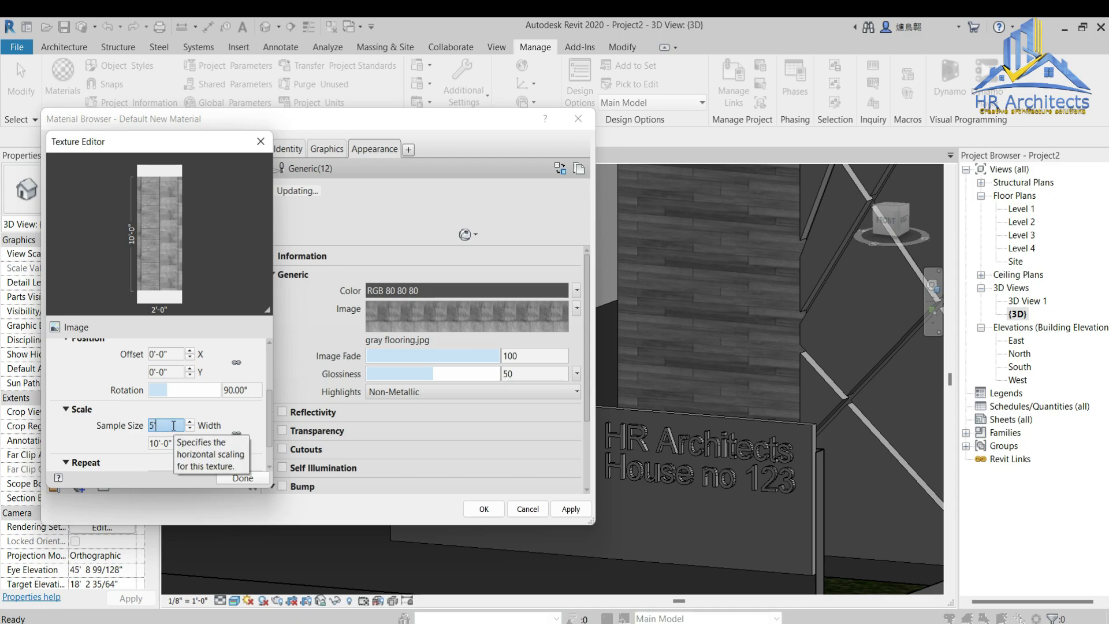
text(5)
key(Tab)
text(5)
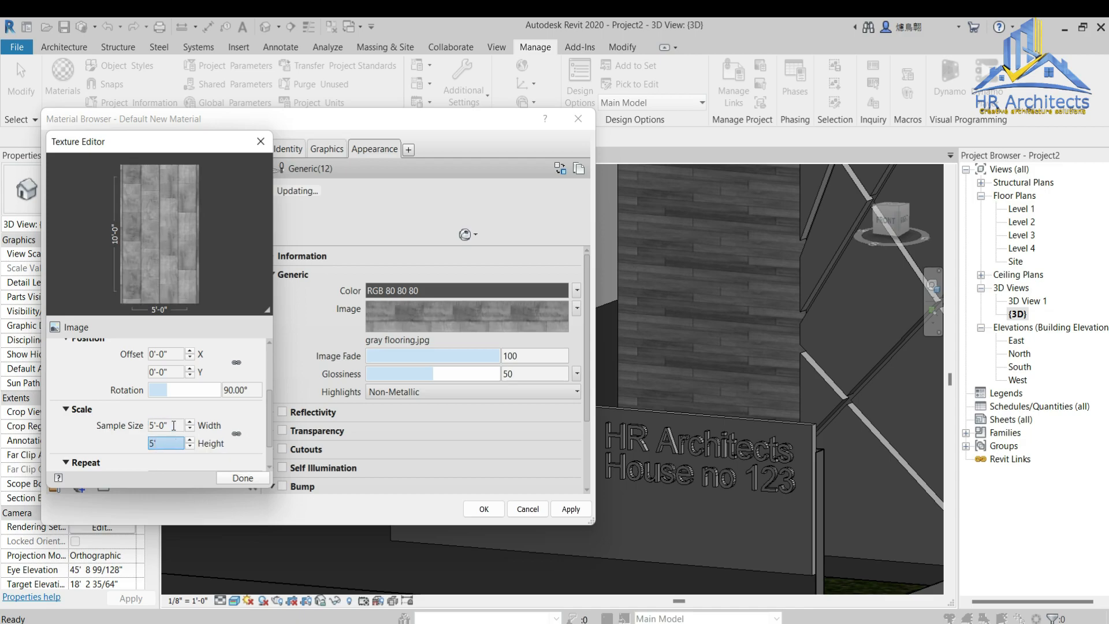
key(Tab)
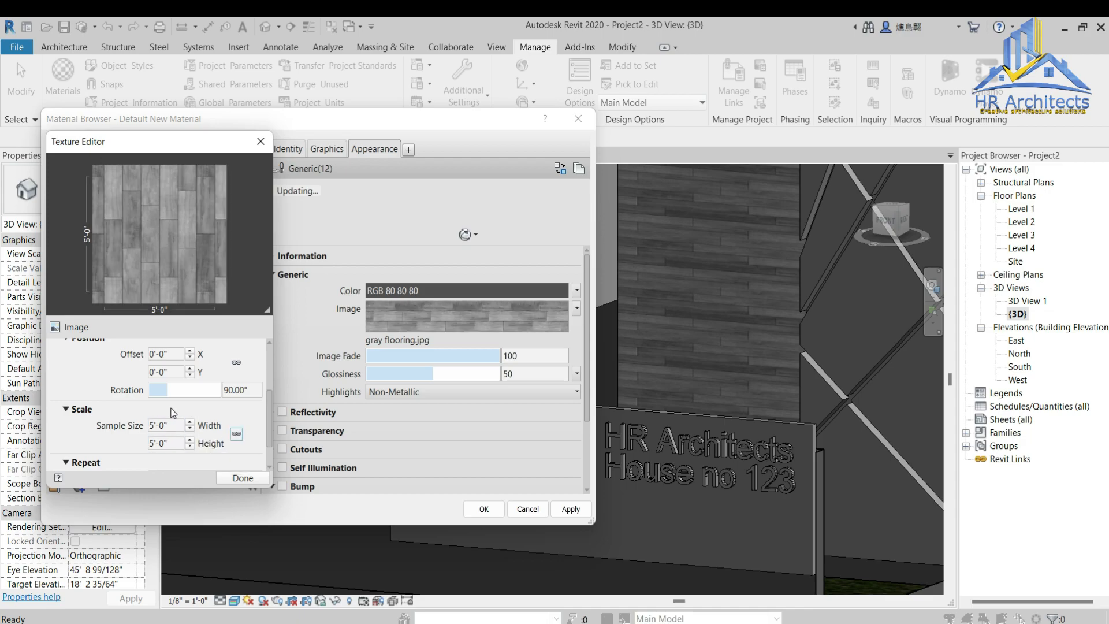
click(243, 478)
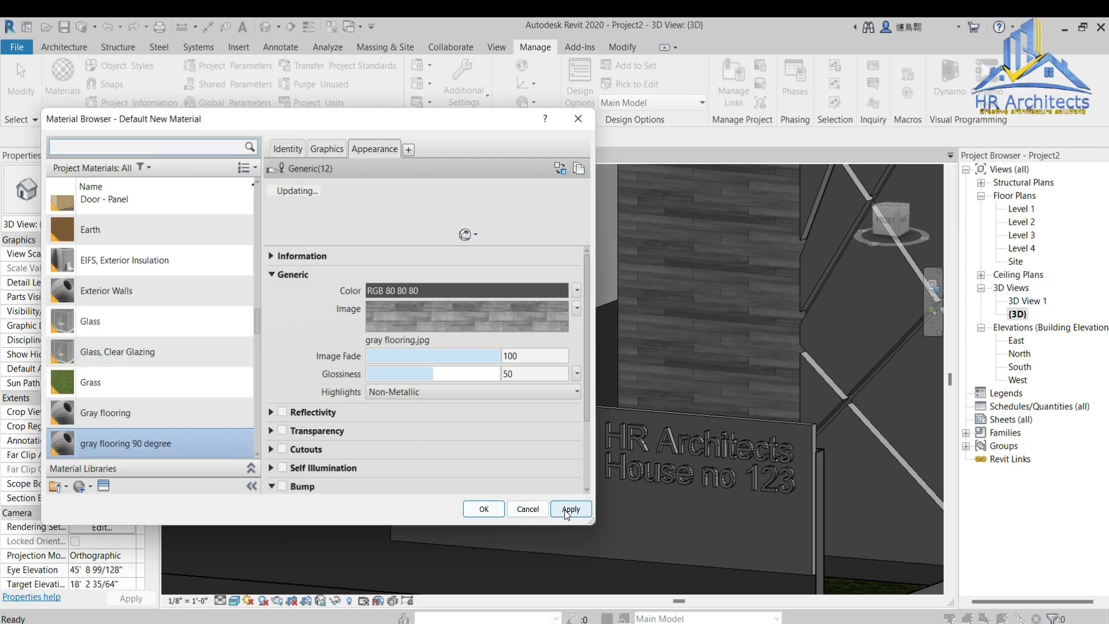
Step: Save the material edits, then open the house-number sign wall for in-place editing and paint its front face with gray flooring 90 degree
click(483, 509)
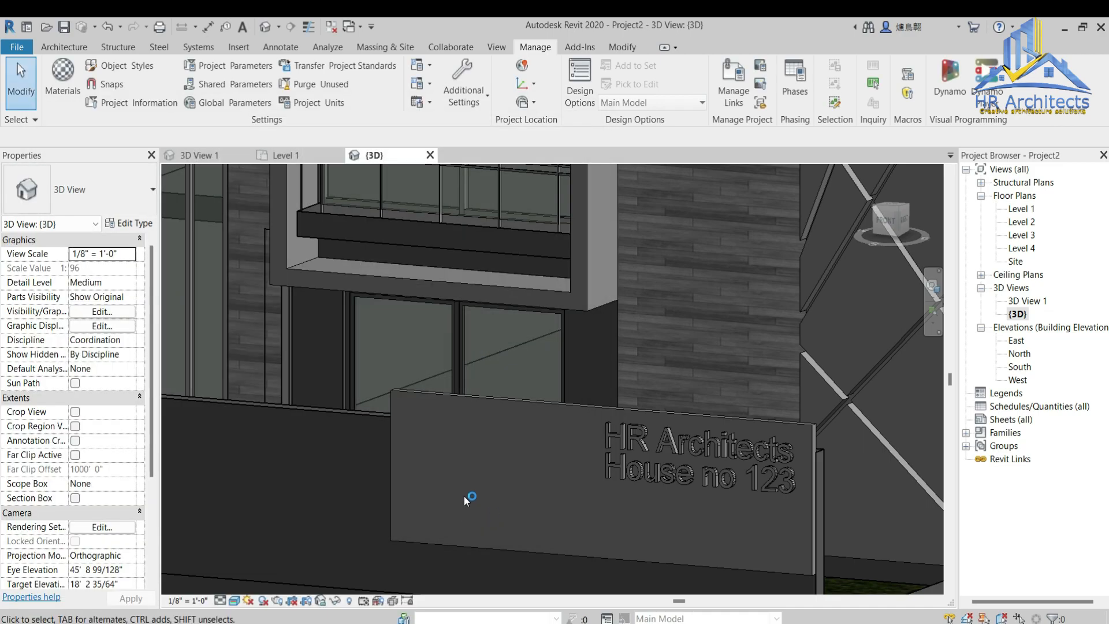
click(537, 403)
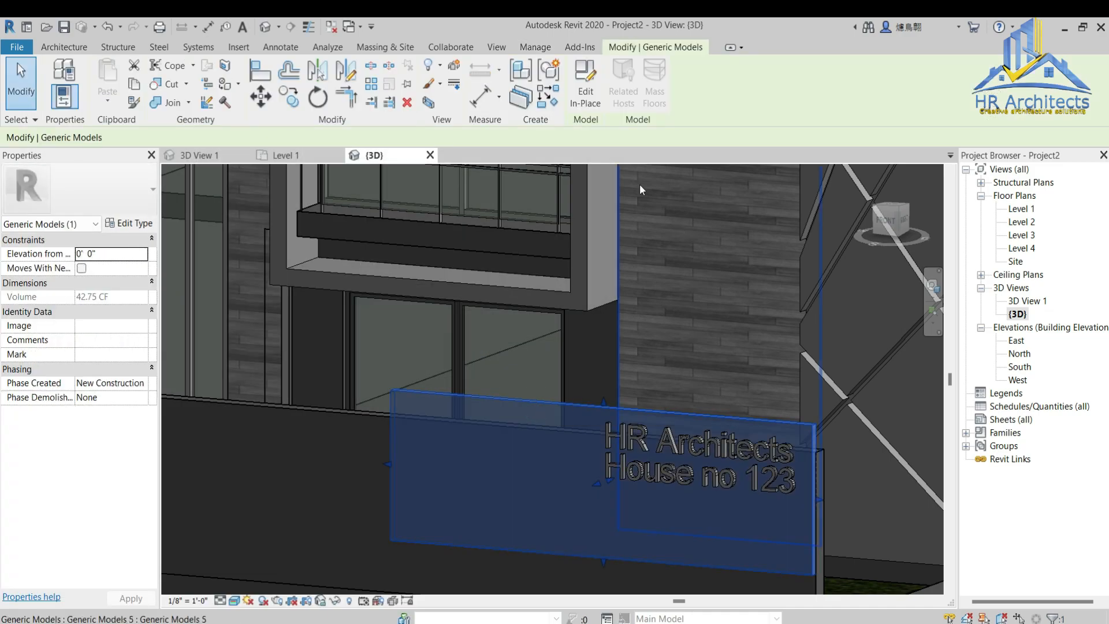
click(585, 87)
click(299, 49)
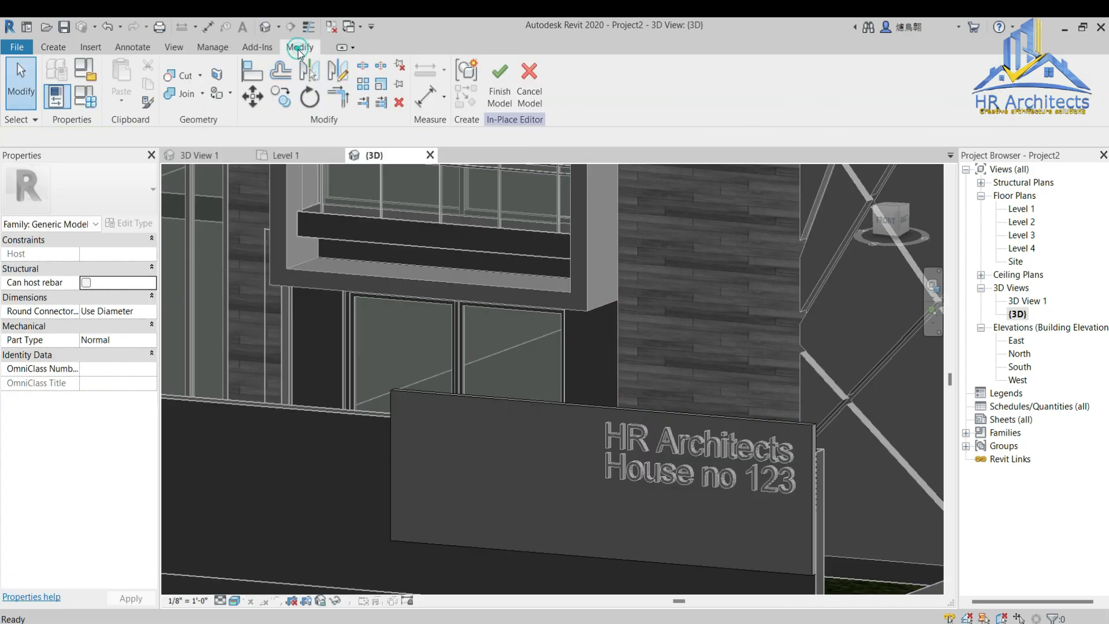
click(216, 93)
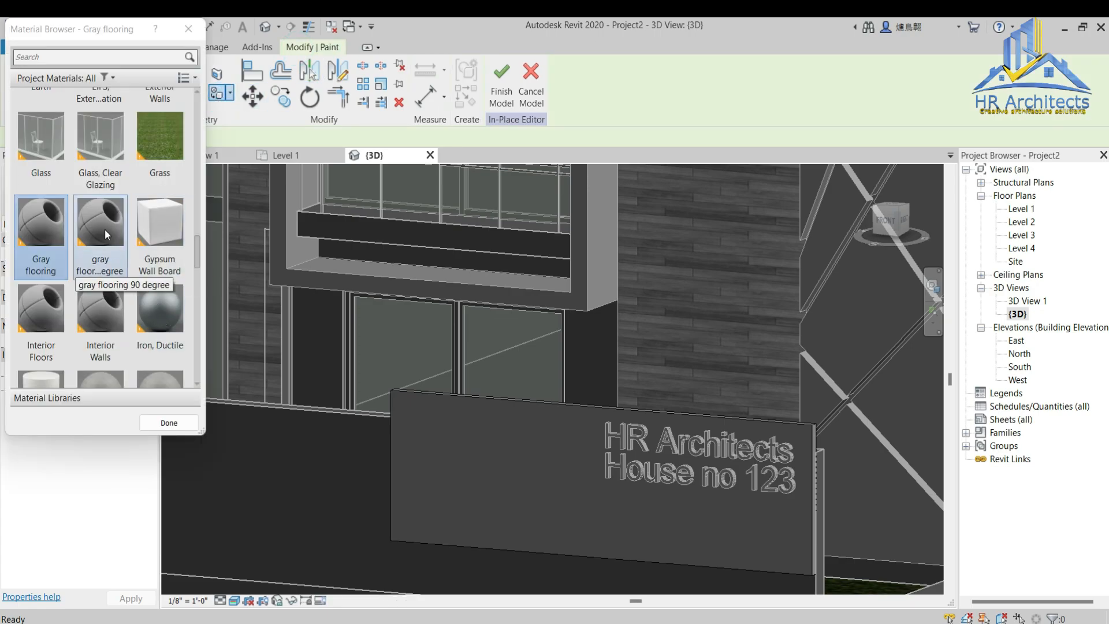
click(101, 229)
click(459, 438)
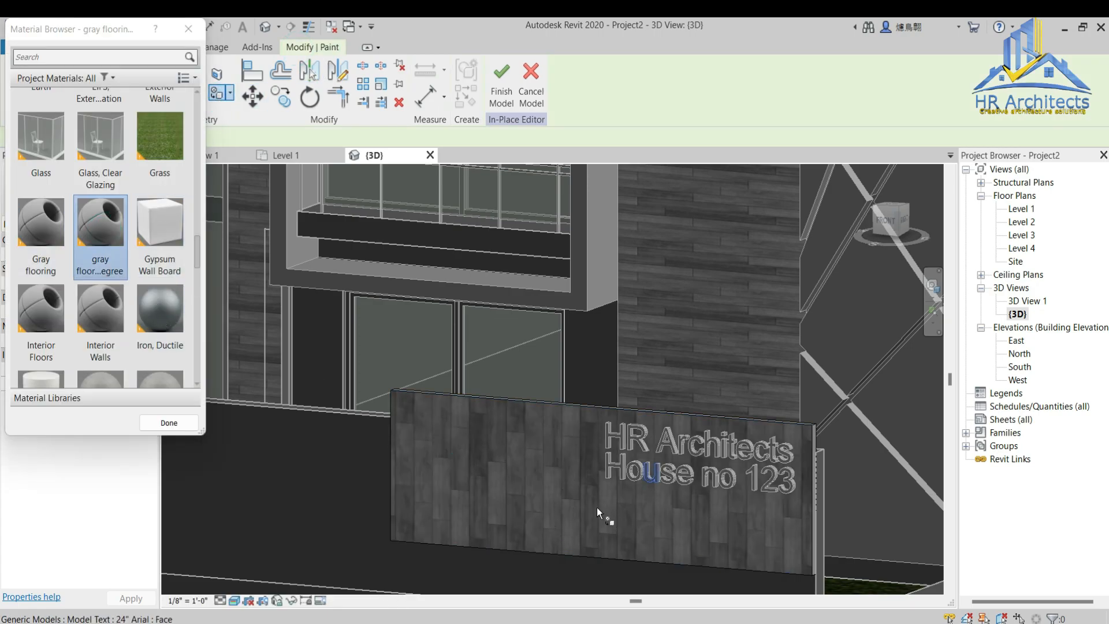
Step: Inspect the painted sign wall and finish its in-place model
scroll(601, 509, up, 5)
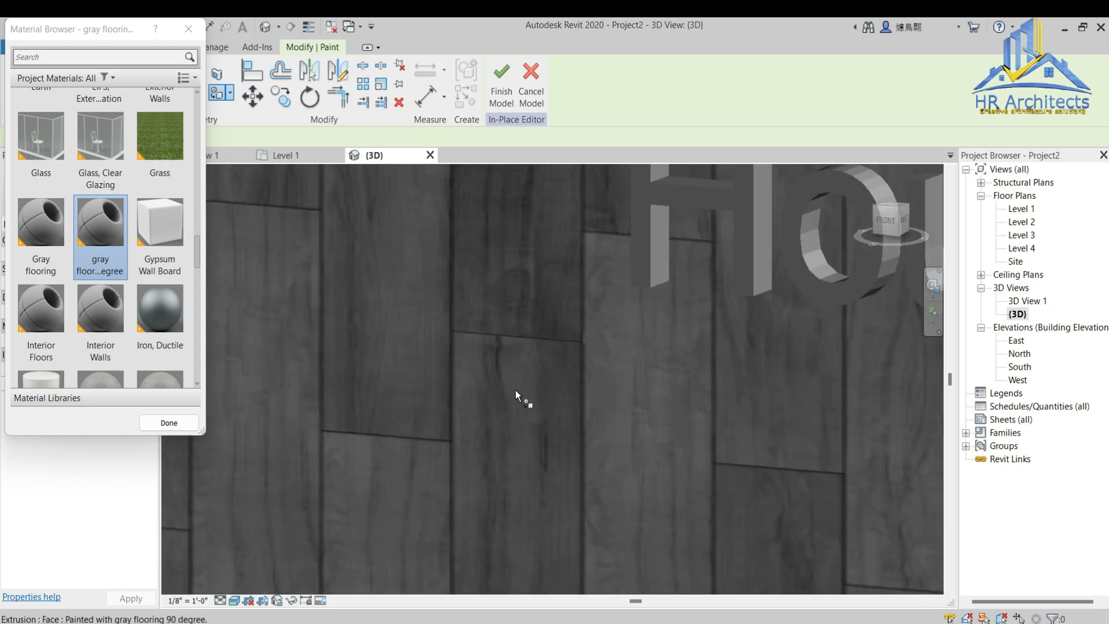
scroll(464, 446, down, 8)
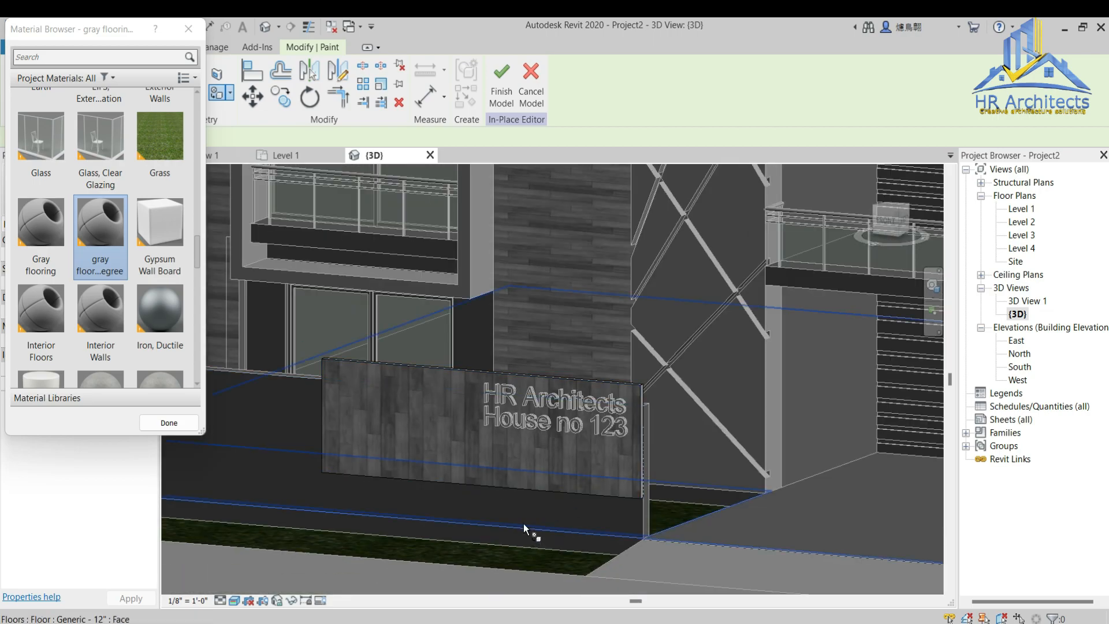
scroll(523, 529, down, 3)
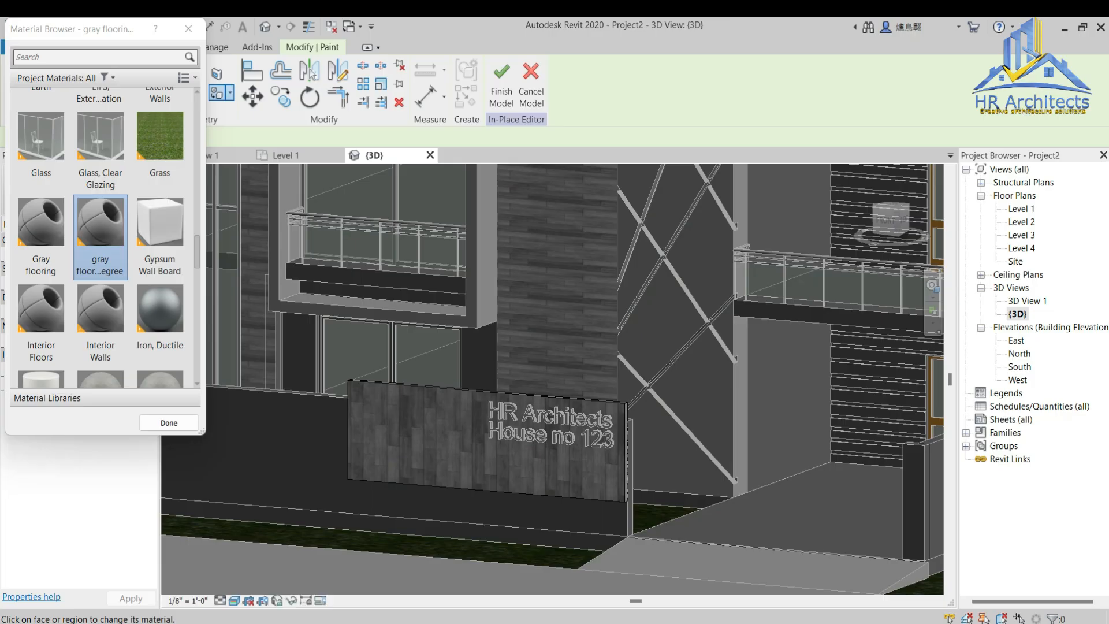
scroll(653, 522, down, 5)
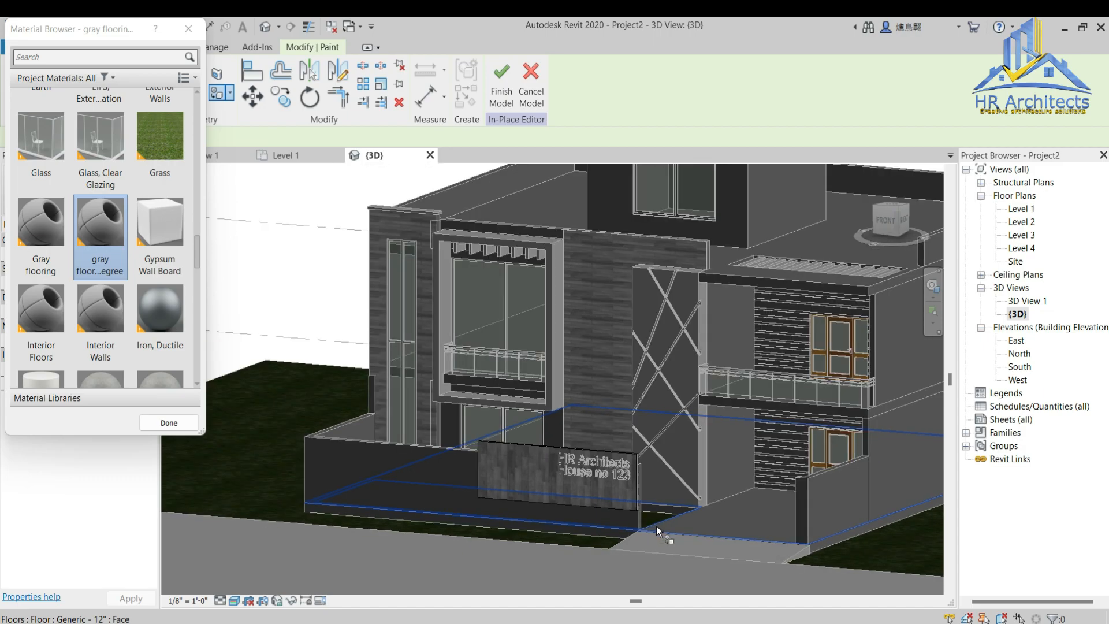
click(501, 83)
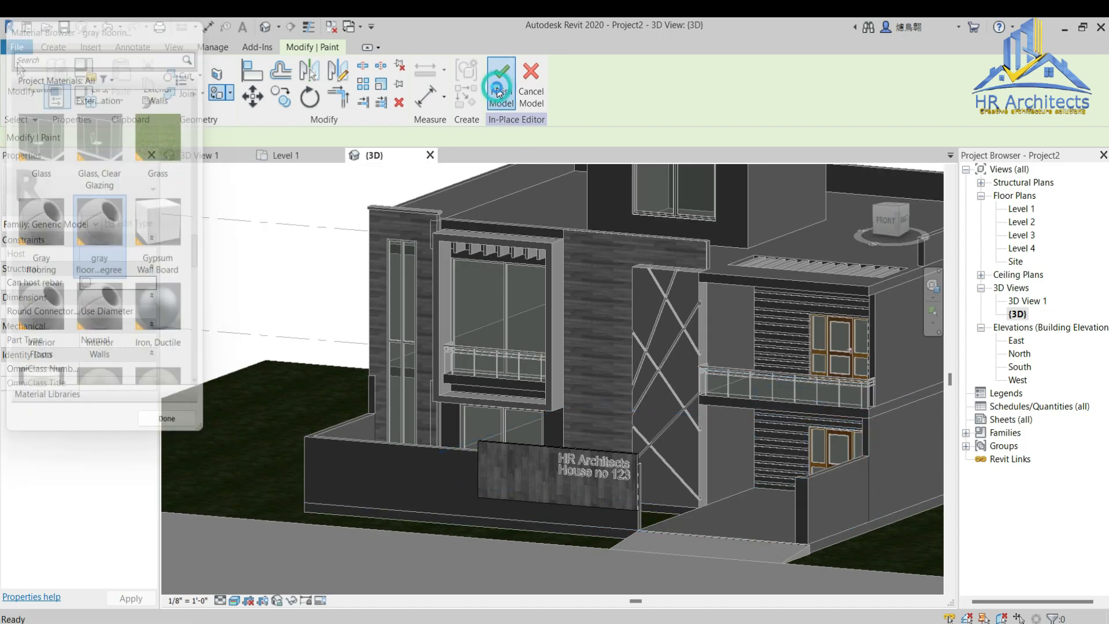
key(Escape)
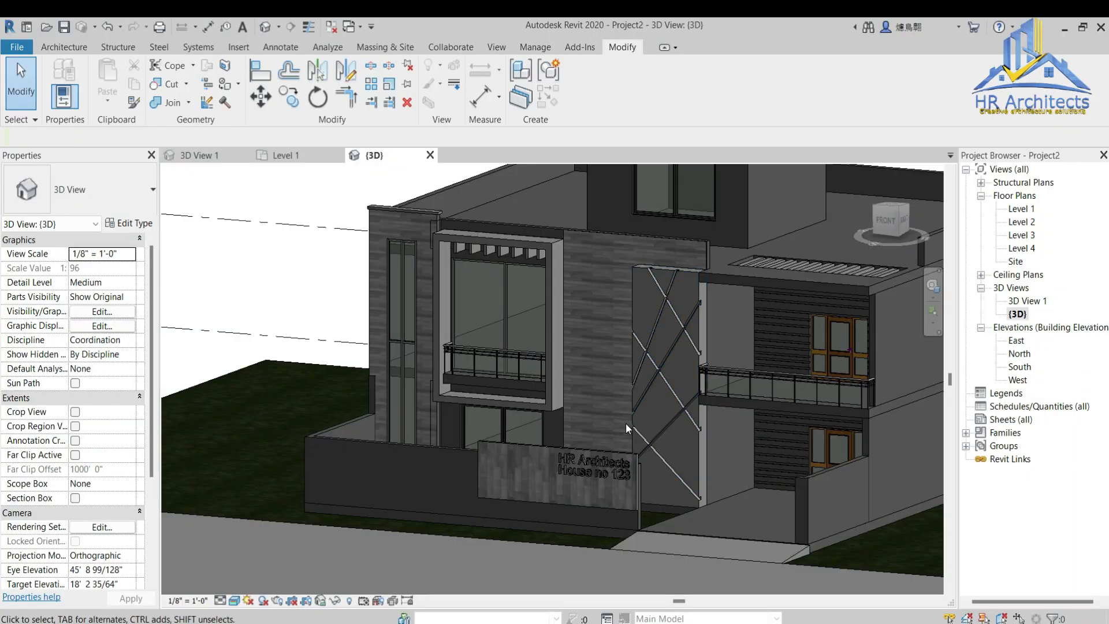
Step: Find the Dark brown flooring material and paint the underside of the top roof slab with it
scroll(626, 423, down, 2)
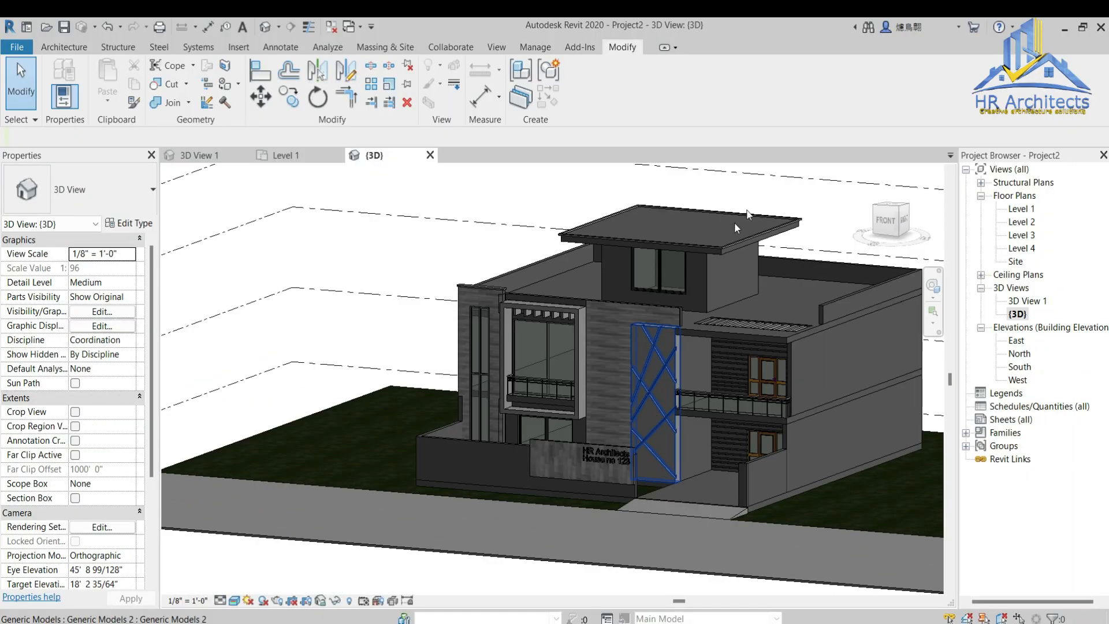
drag(887, 221, 900, 178)
scroll(677, 327, up, 4)
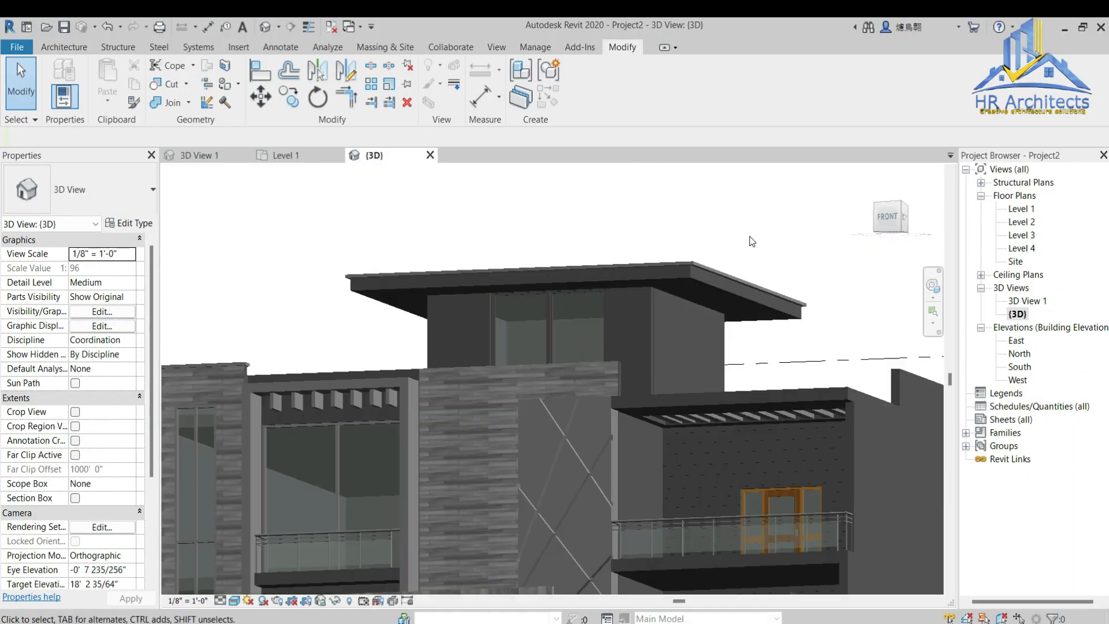
click(225, 83)
click(75, 57)
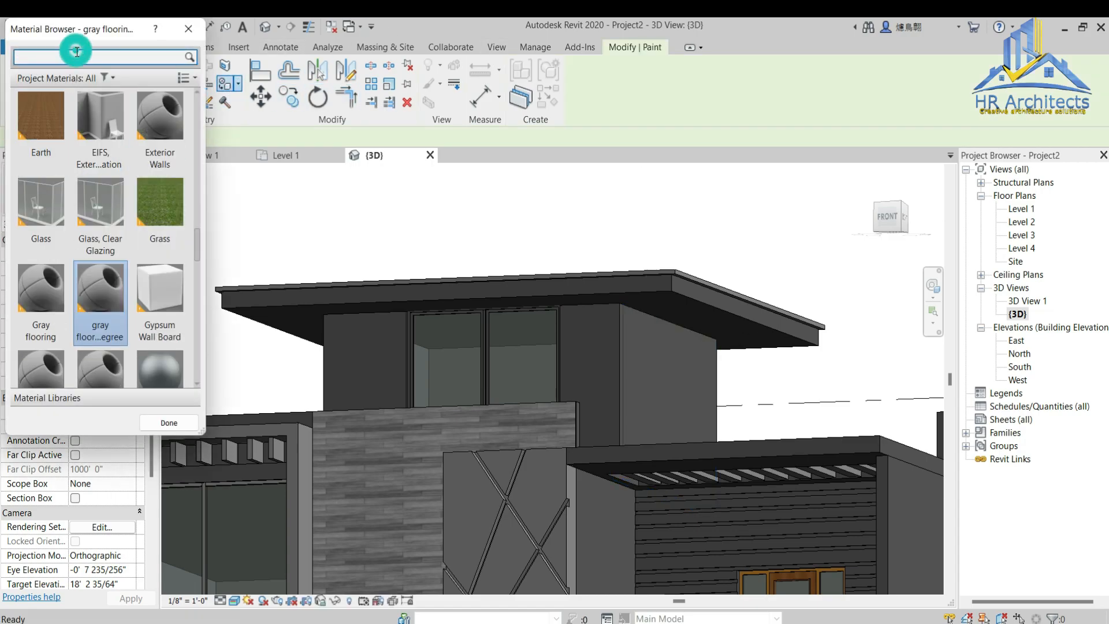
text(dark)
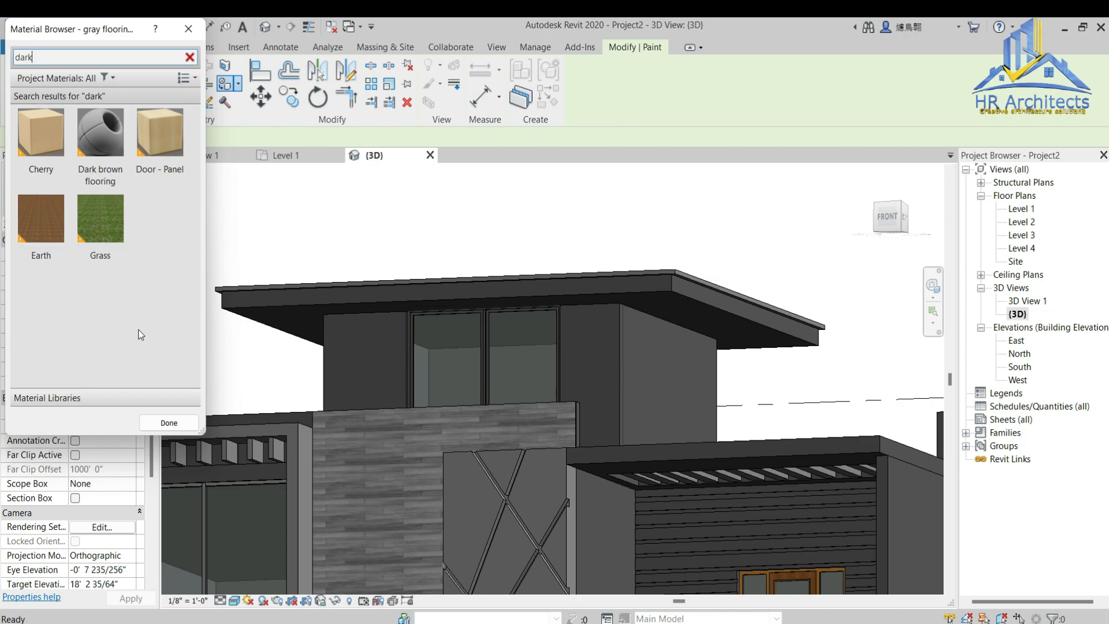
click(113, 147)
click(711, 318)
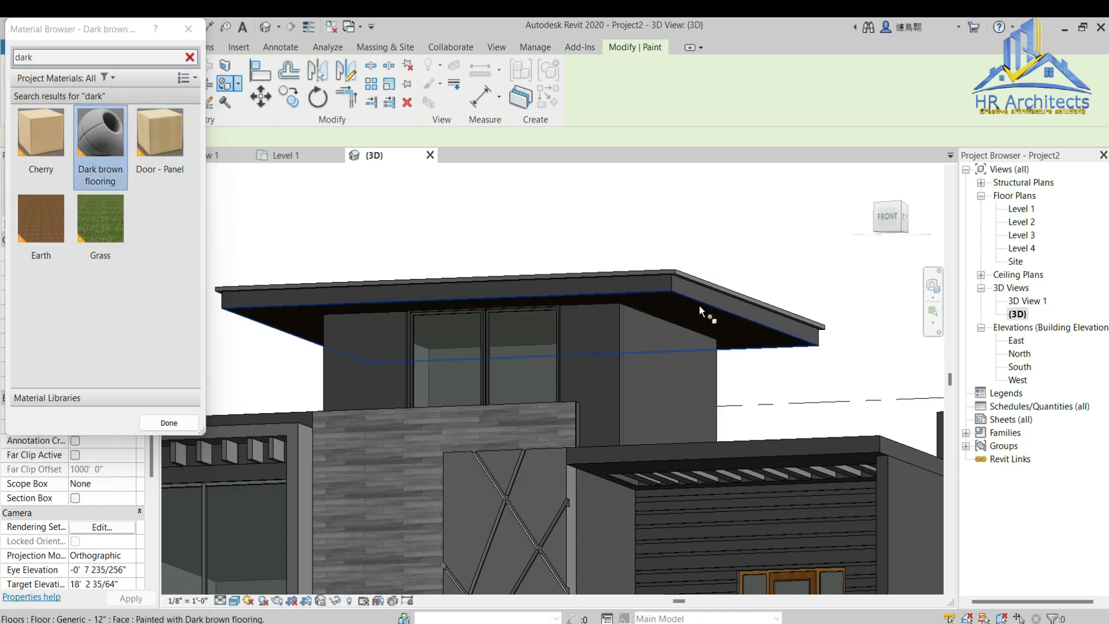
Step: Paint the underside and front edge of the balcony slab beside the diagonal lattice with Dark brown flooring
scroll(697, 305, down, 5)
scroll(696, 441, up, 8)
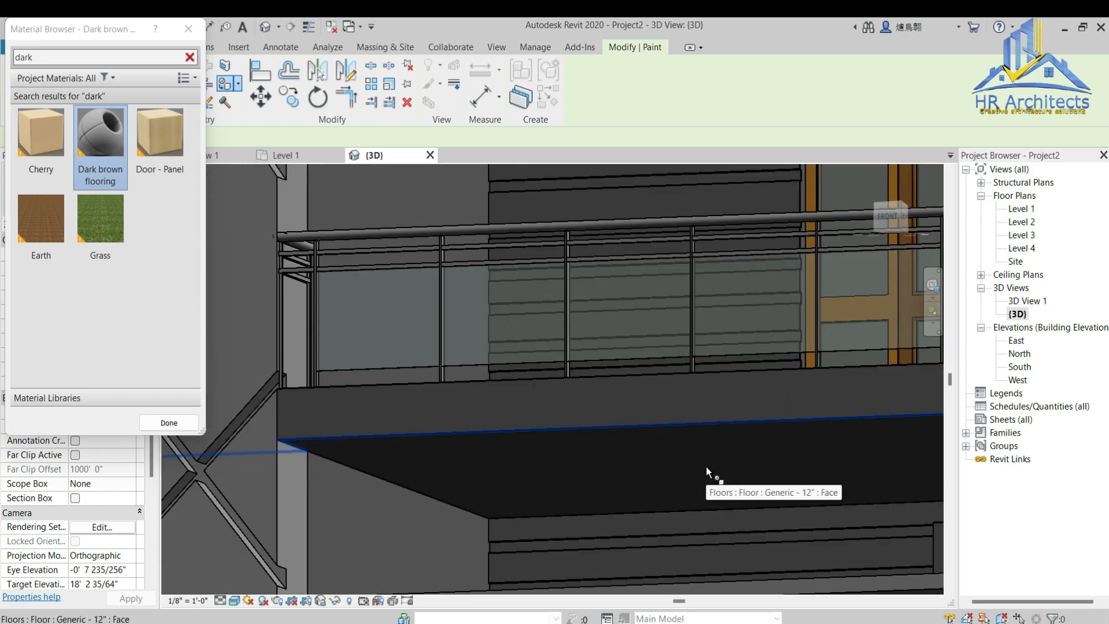
click(706, 465)
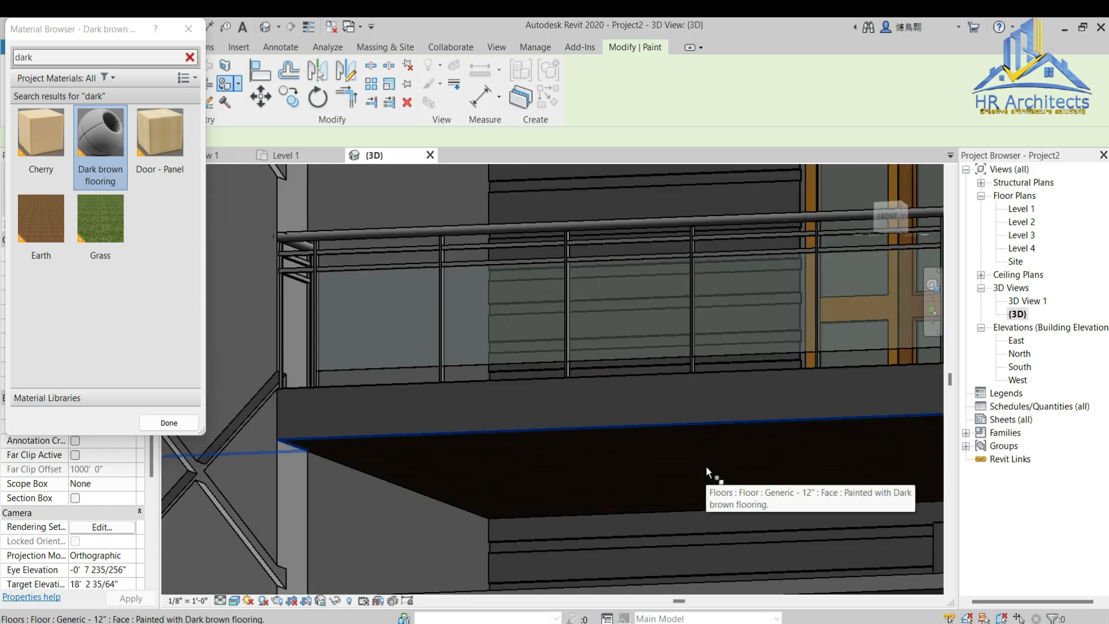
scroll(645, 516, down, 6)
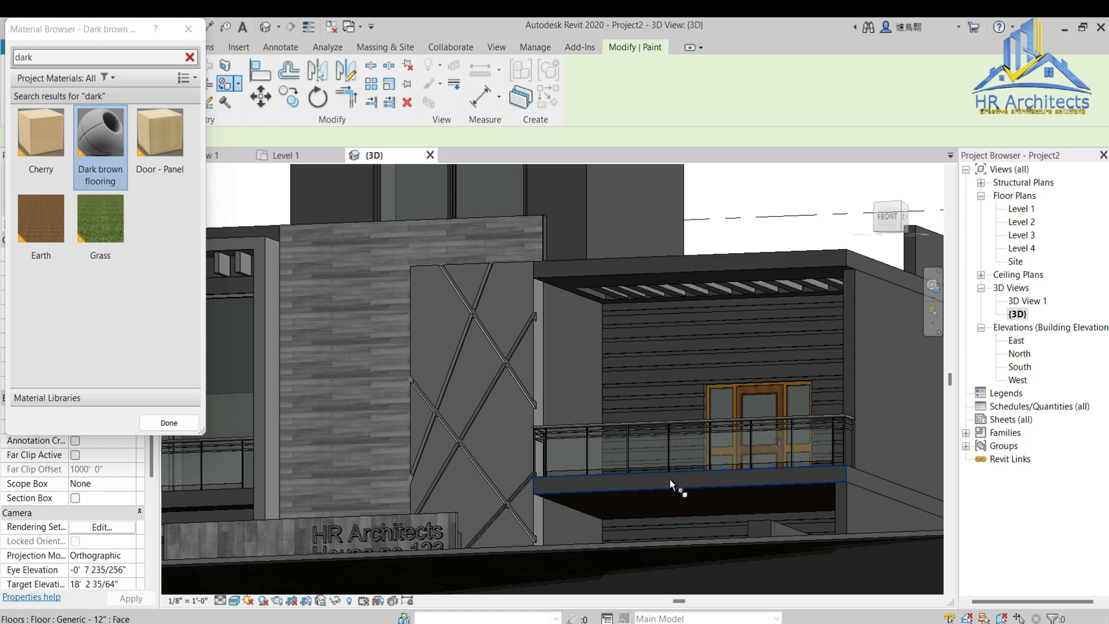
scroll(755, 476, down, 3)
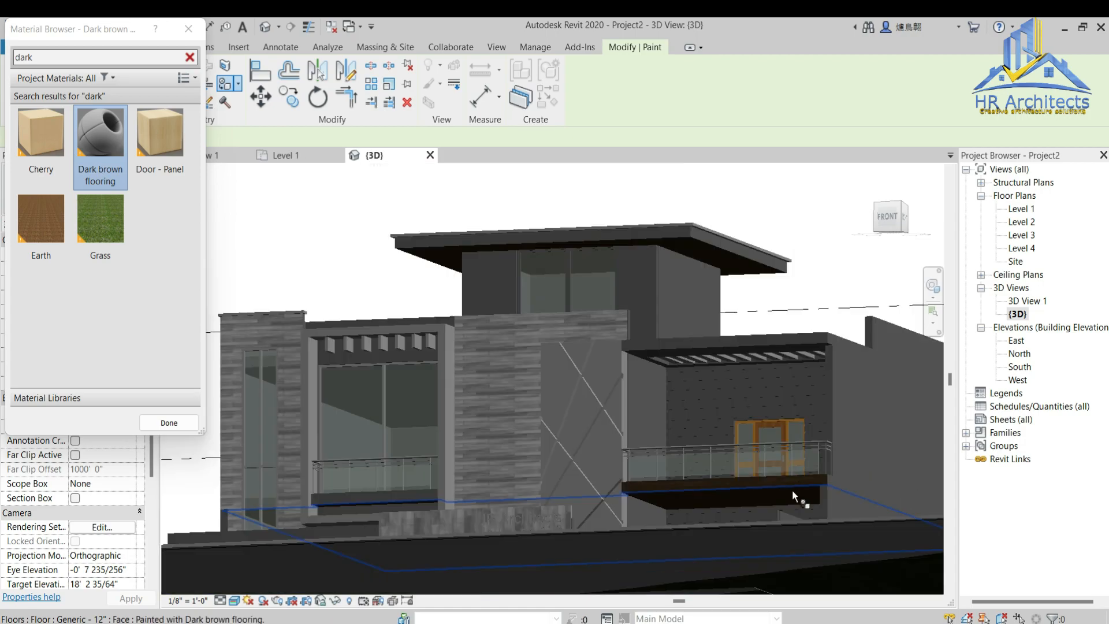
Step: Paint the front edge of the balcony slab inside the projecting window frame with Dark brown flooring and finish painting
scroll(370, 501, up, 3)
click(375, 494)
scroll(580, 515, down, 2)
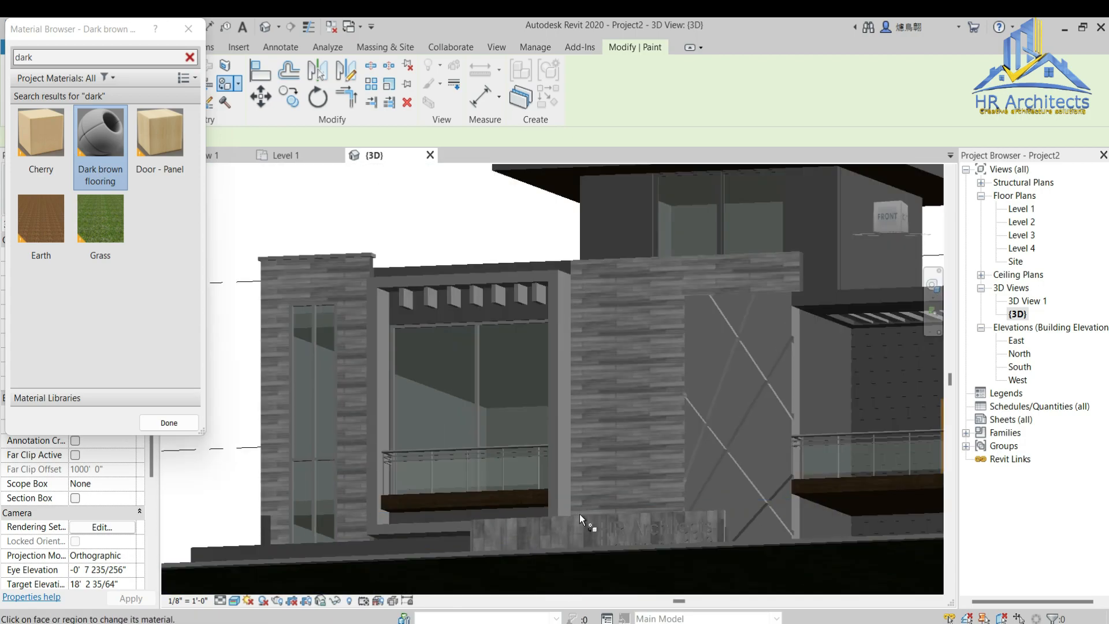
scroll(580, 514, down, 2)
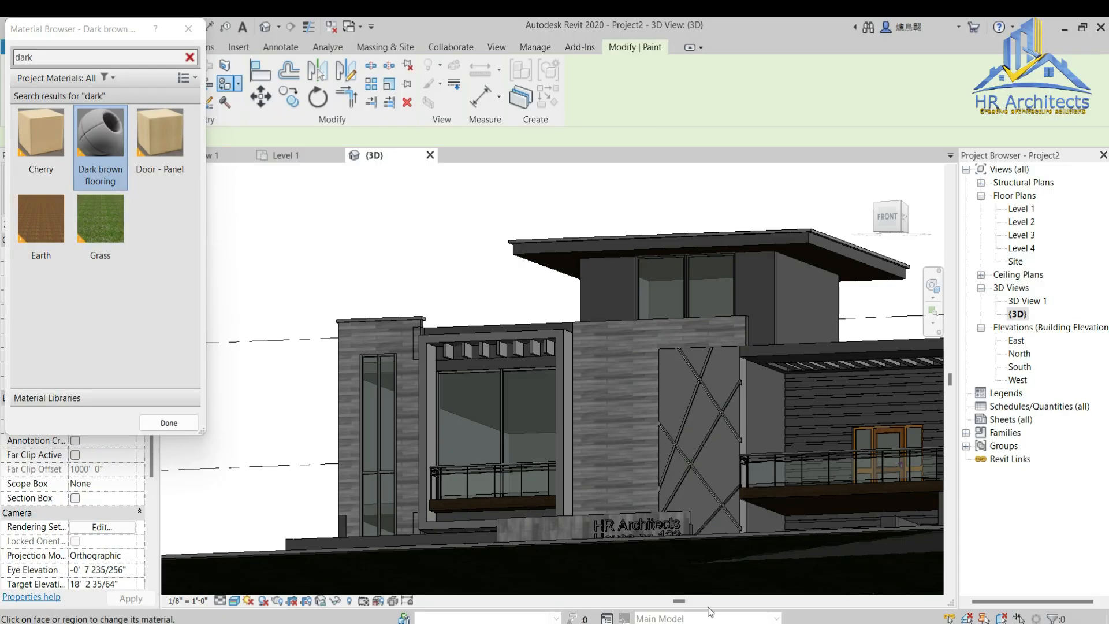
scroll(581, 441, down, 3)
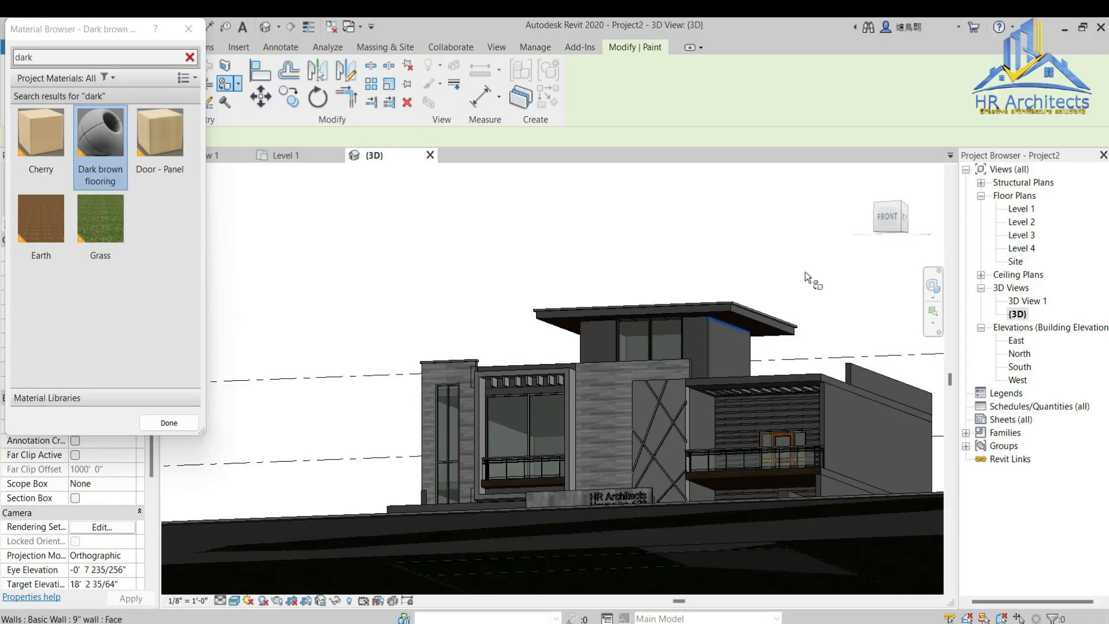
drag(888, 221, 866, 260)
scroll(644, 449, up, 3)
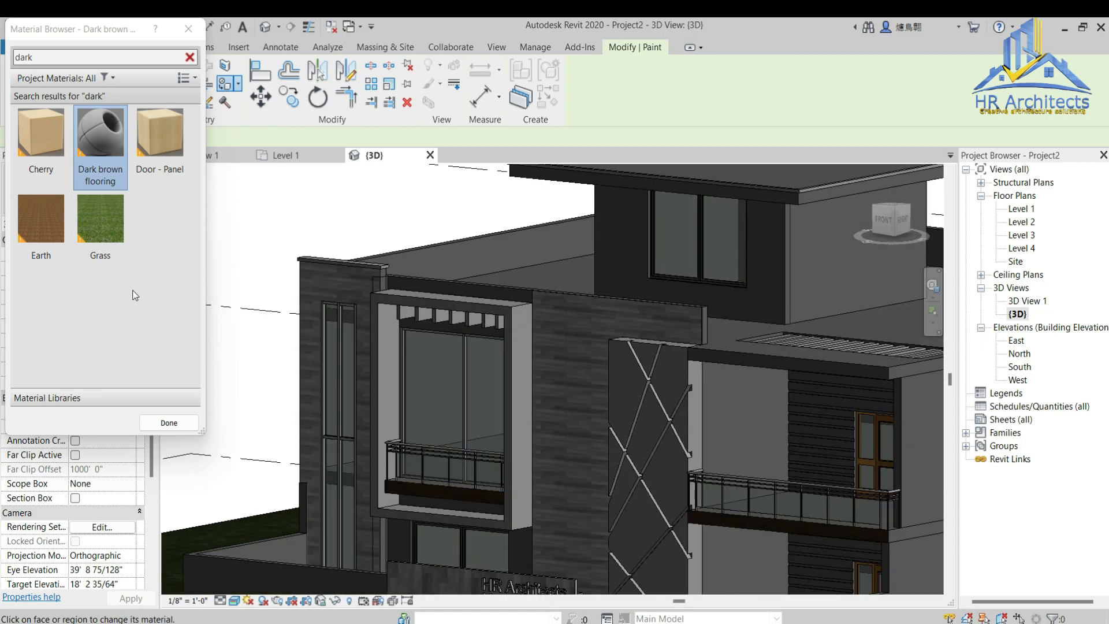
click(169, 422)
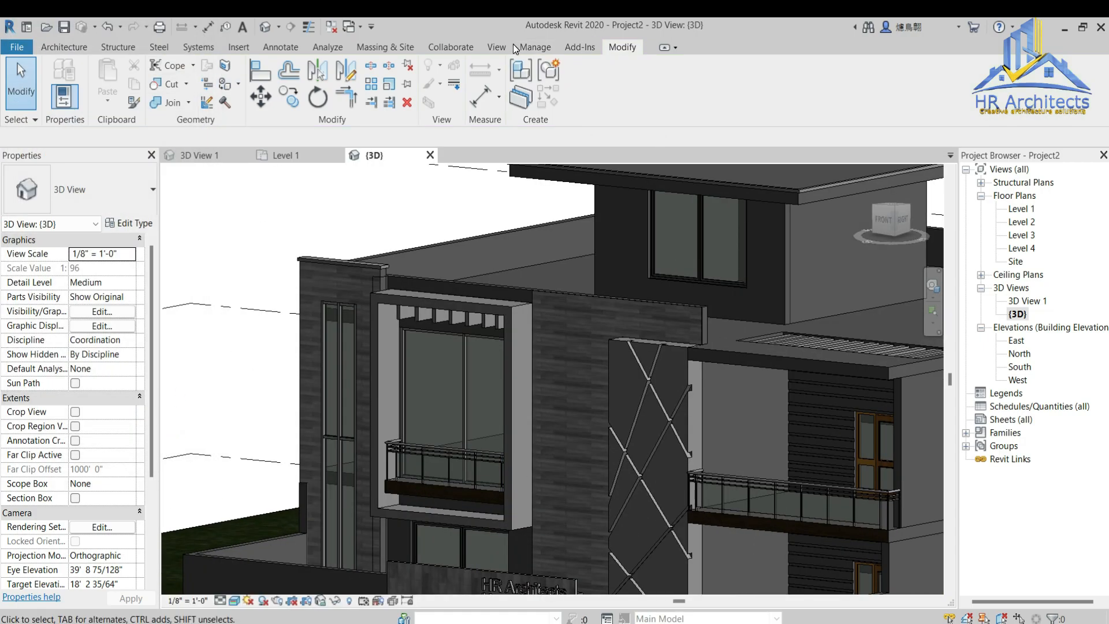
Step: Create a new project material and name it Gray color
click(513, 44)
click(51, 81)
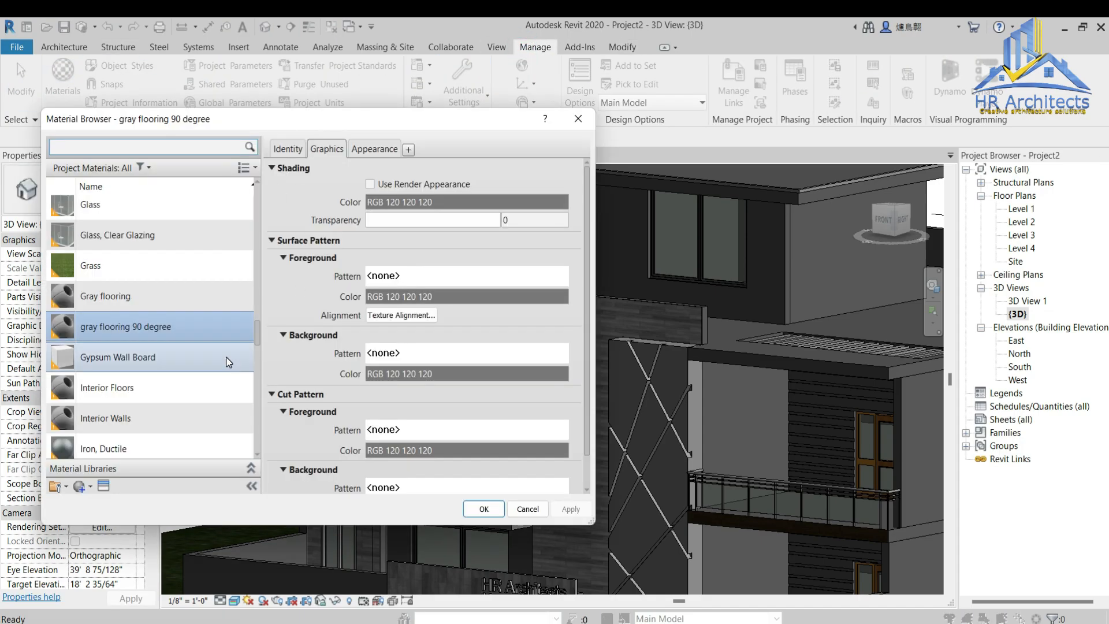
click(79, 487)
click(109, 493)
right_click(104, 325)
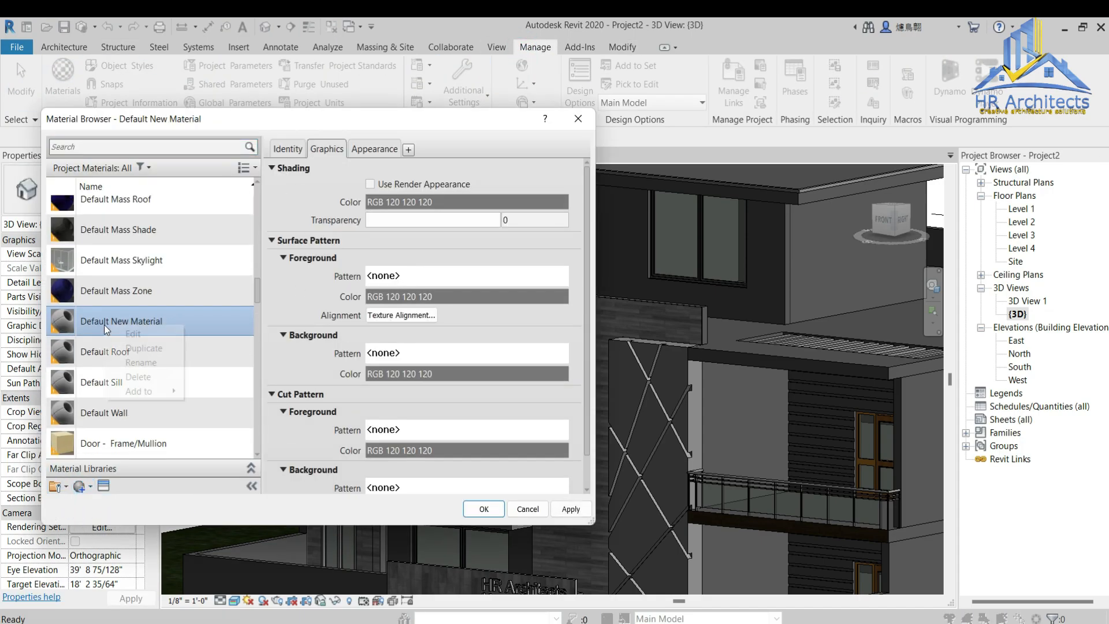
click(130, 362)
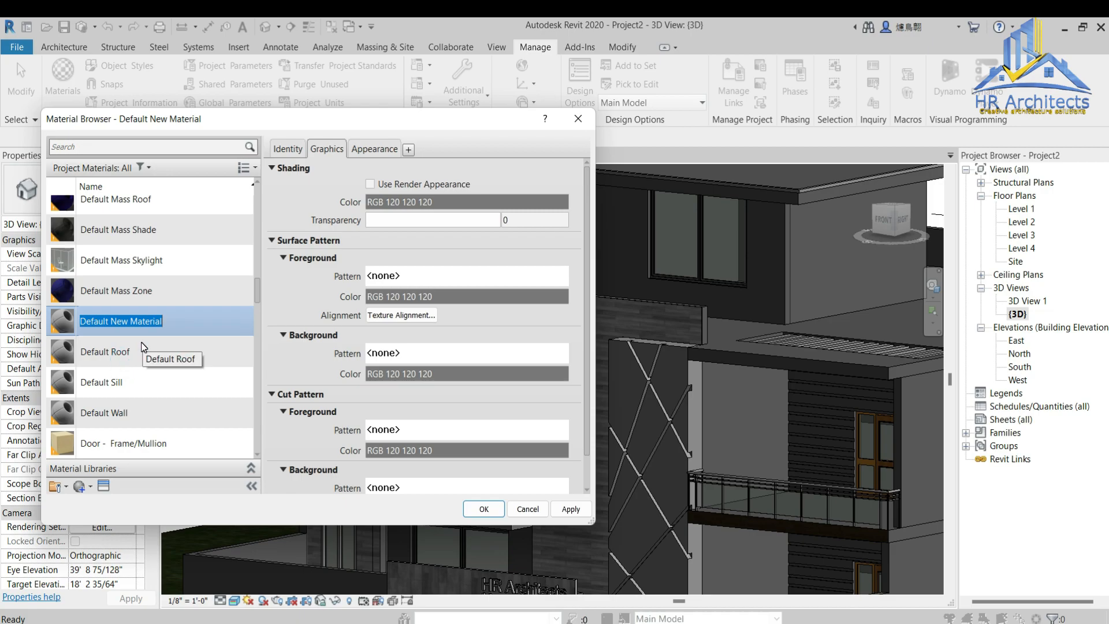
text(Gray color)
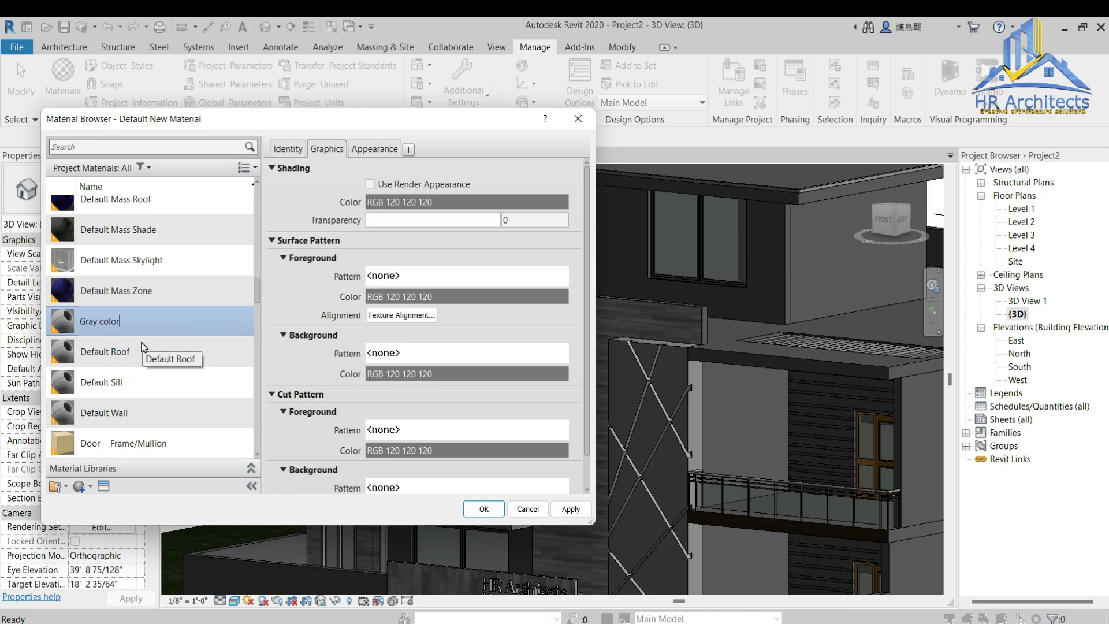
Step: Replace the Gray color material's appearance with the Gray matte wall paint asset and save the material
click(103, 486)
click(786, 138)
text(gray)
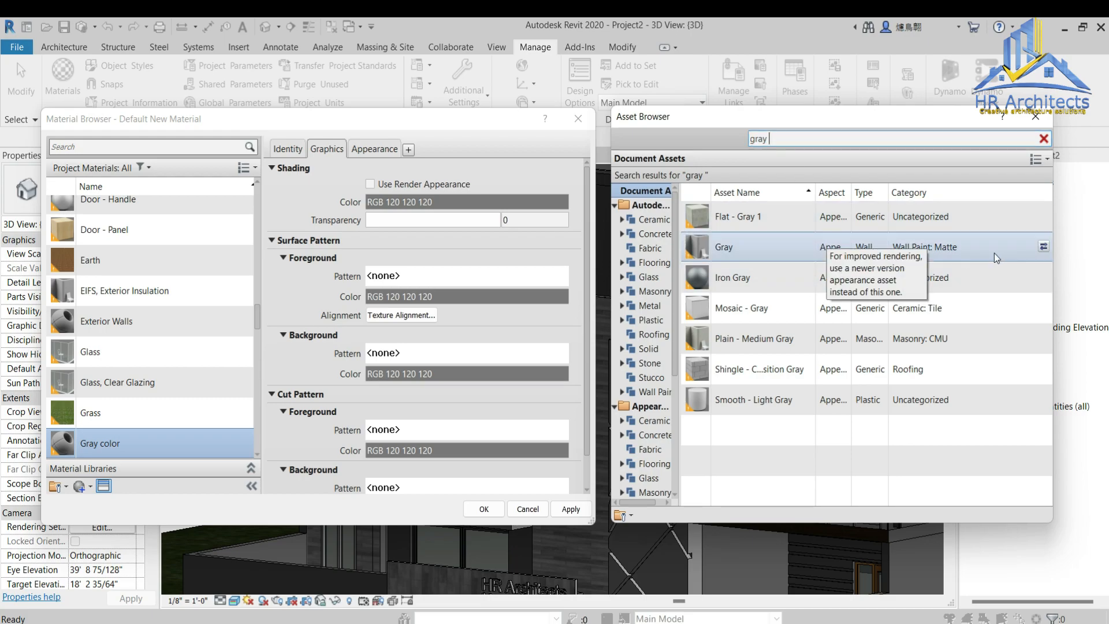
click(1043, 245)
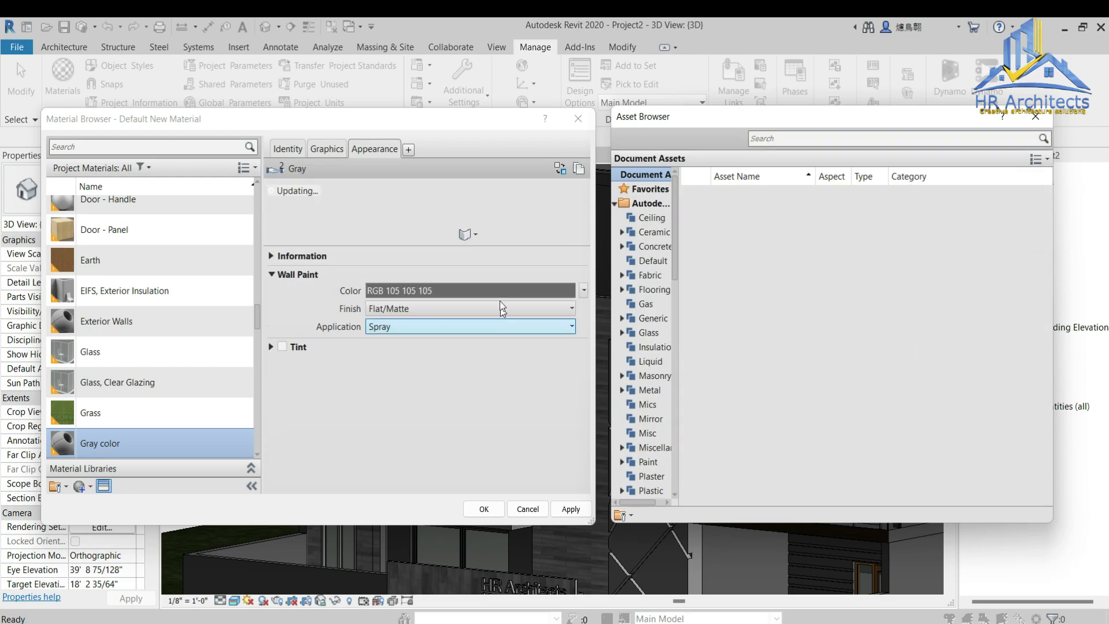
drag(500, 245, 498, 354)
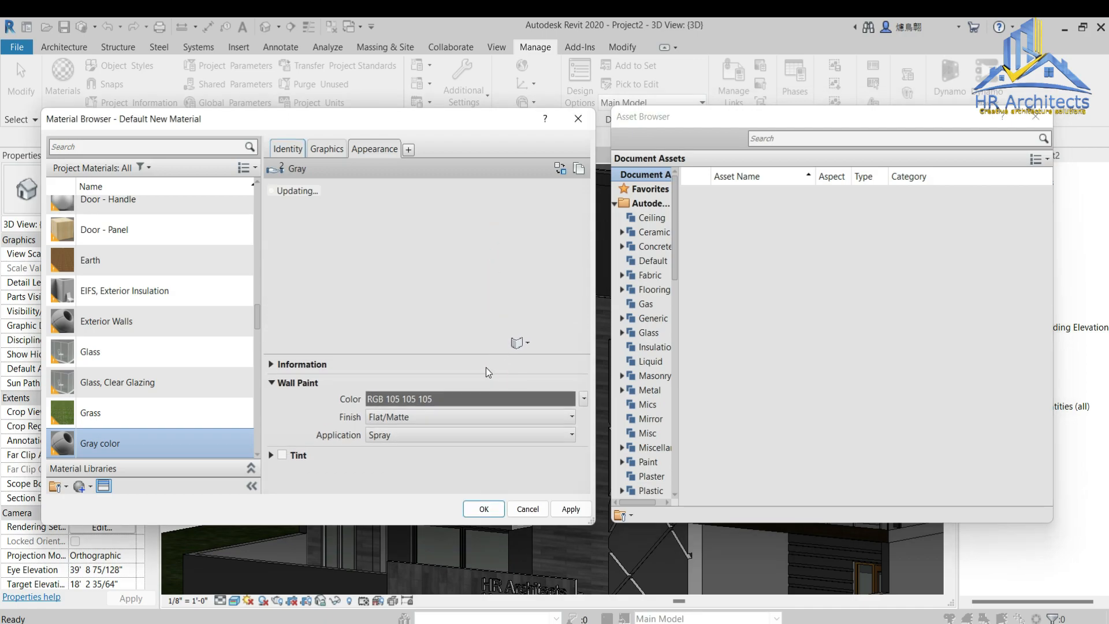
click(569, 510)
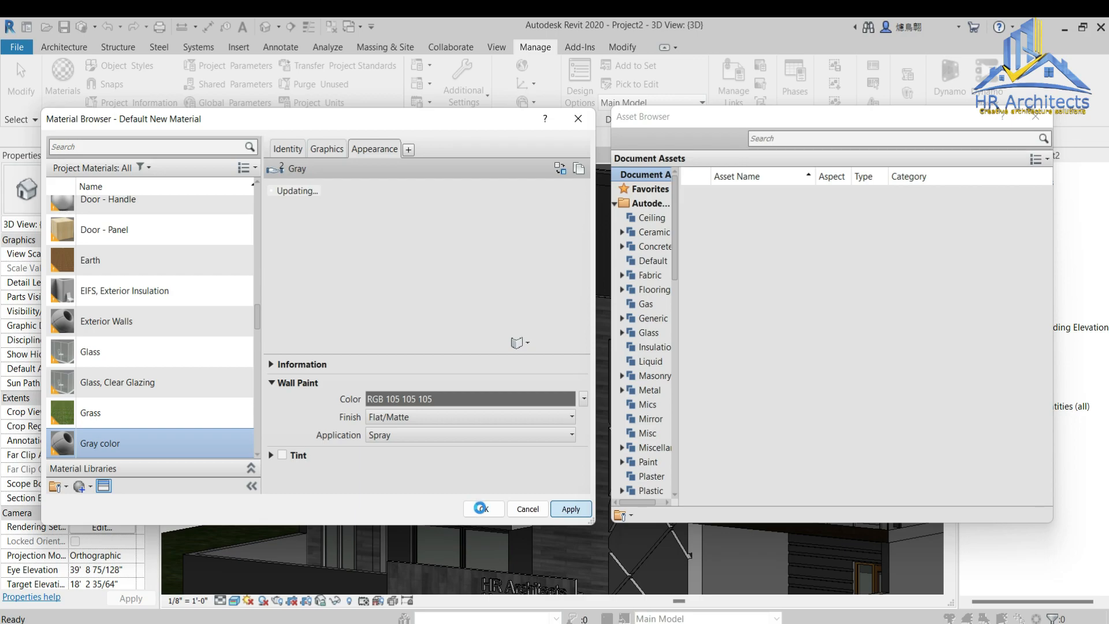
click(482, 508)
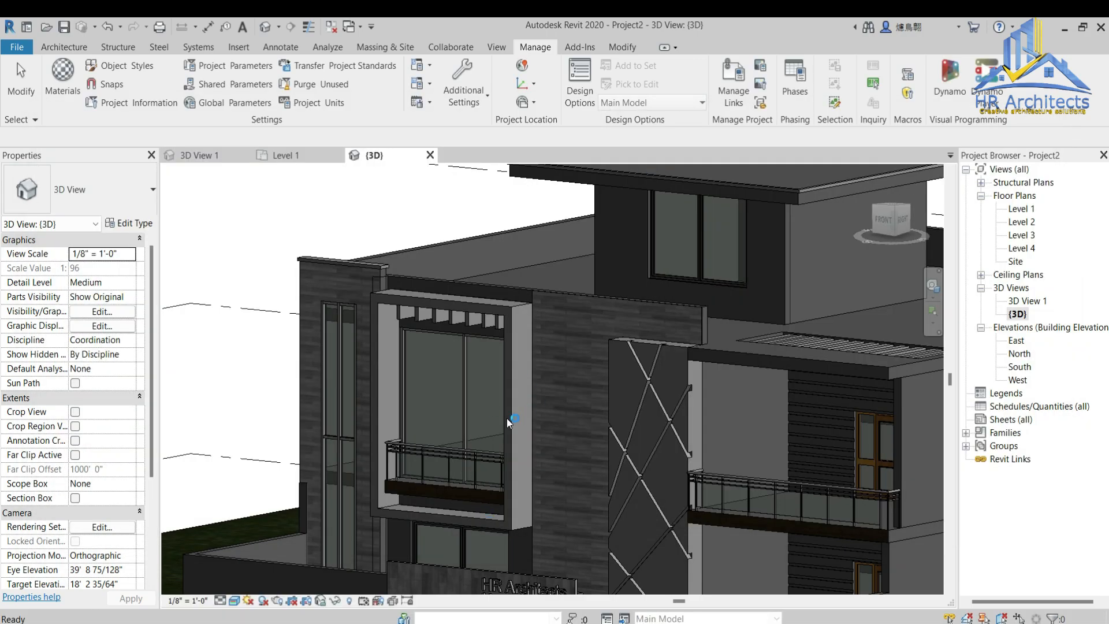
click(622, 48)
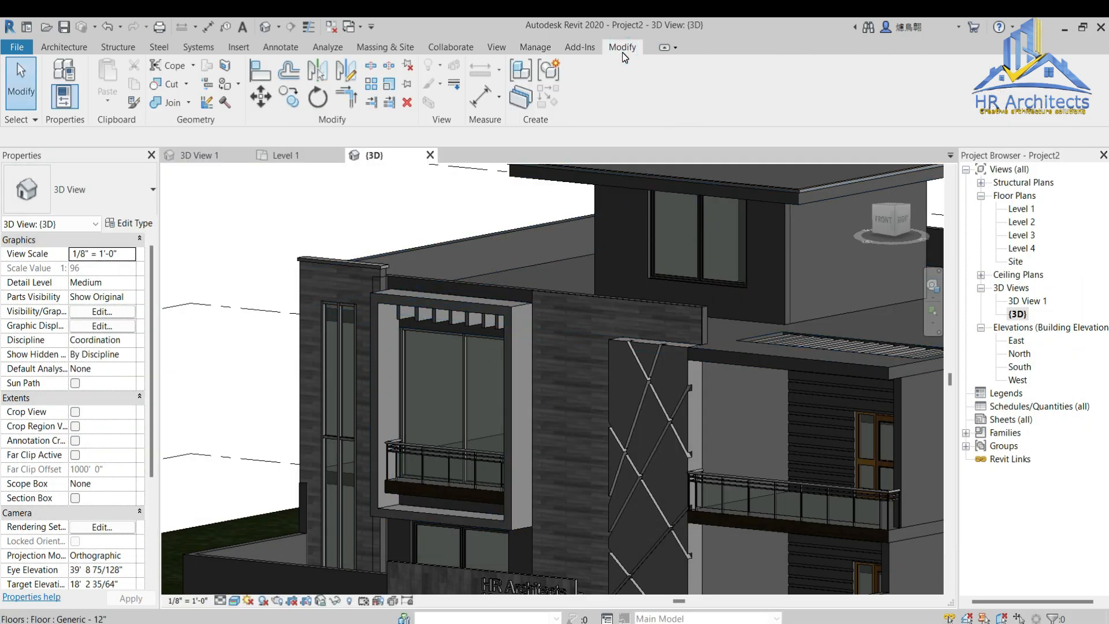
Step: Start painting and pick the Gray color material by searching the project materials for gray
click(225, 87)
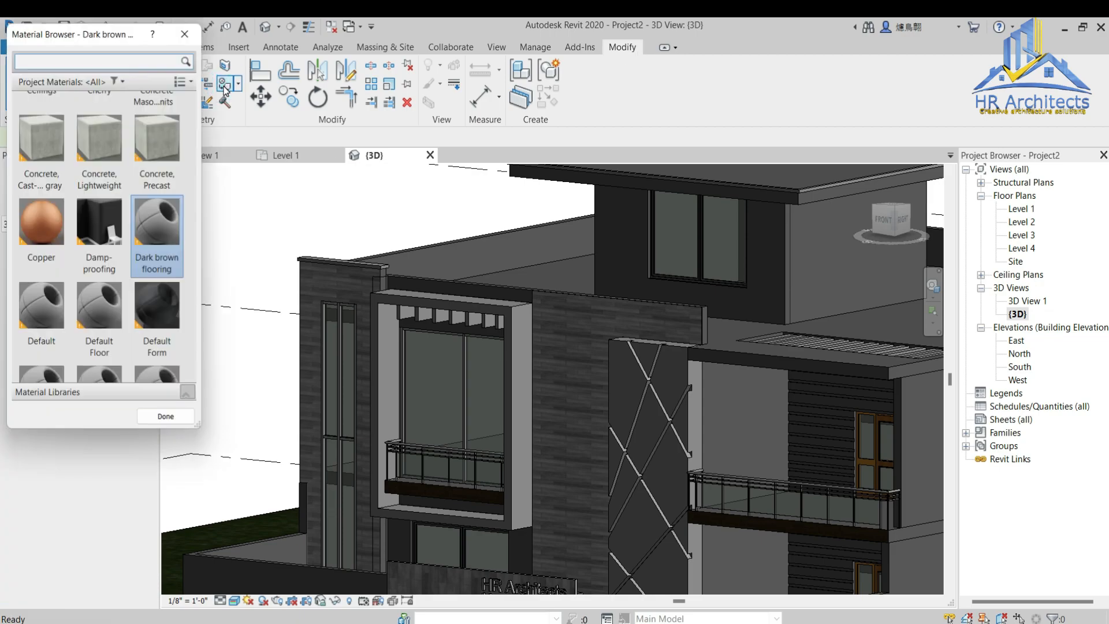
click(96, 58)
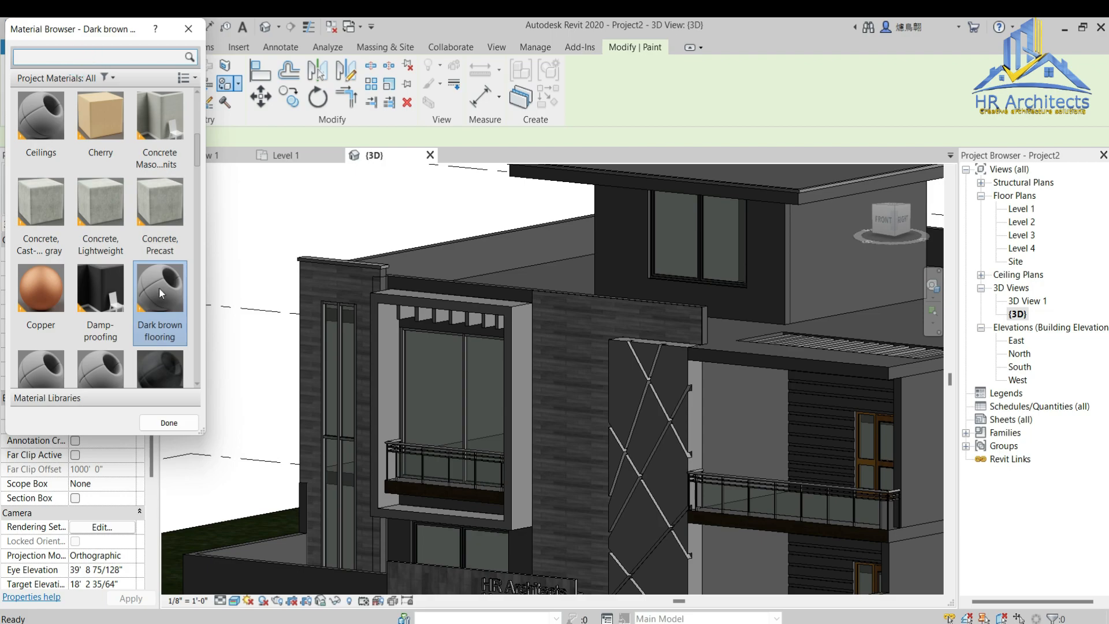
click(73, 56)
text(gr)
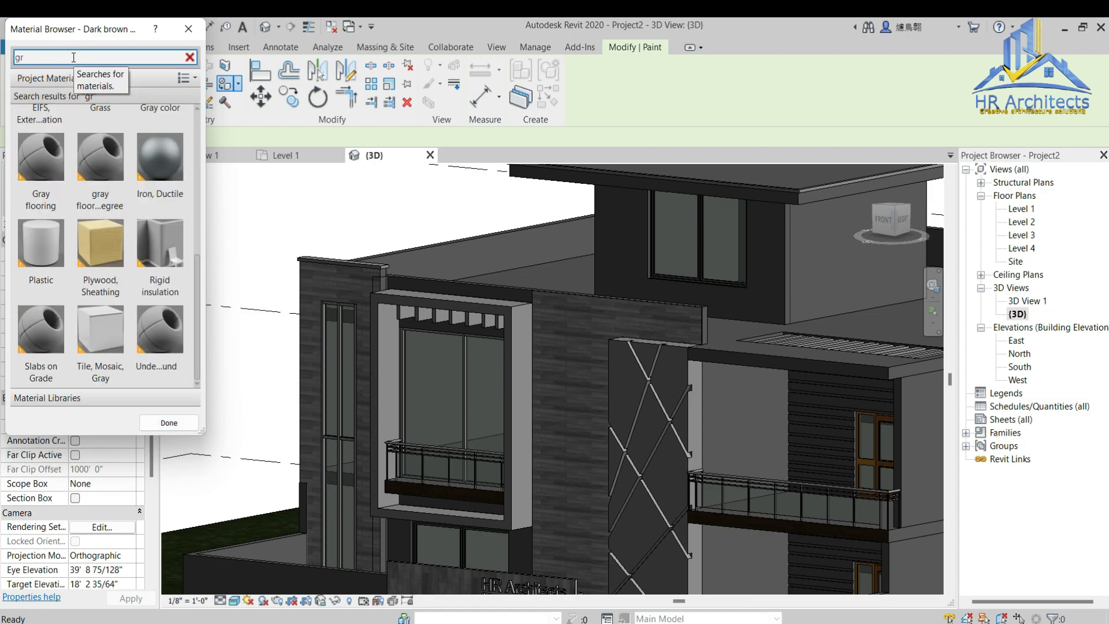
text(grayay)
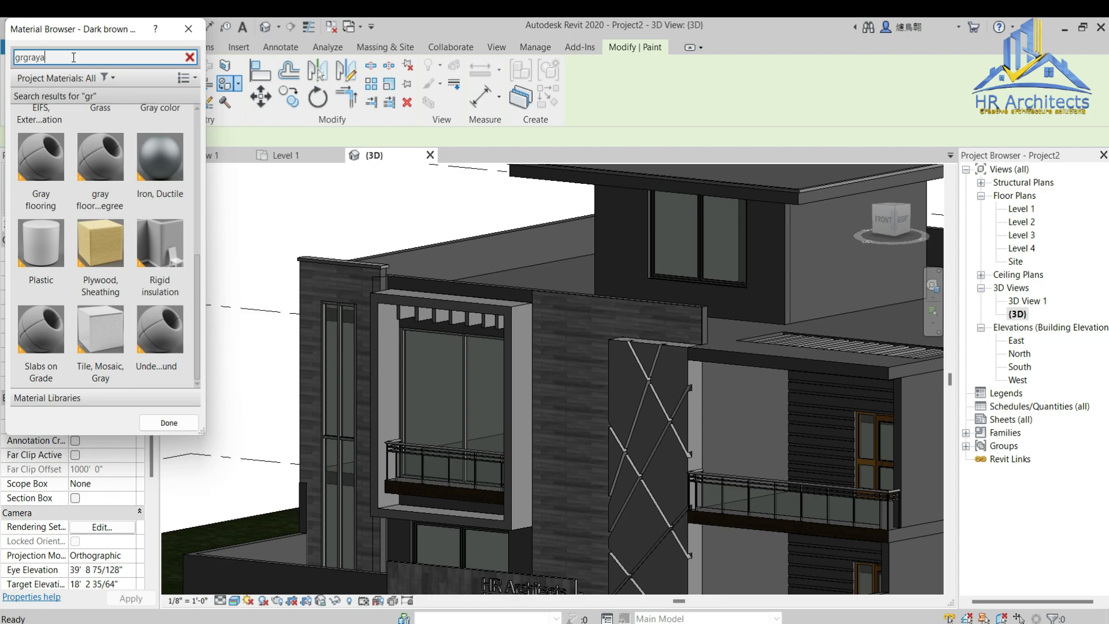
key(BackSpace)
key(BackSpace)
key(BackSpace)
key(BackSpace)
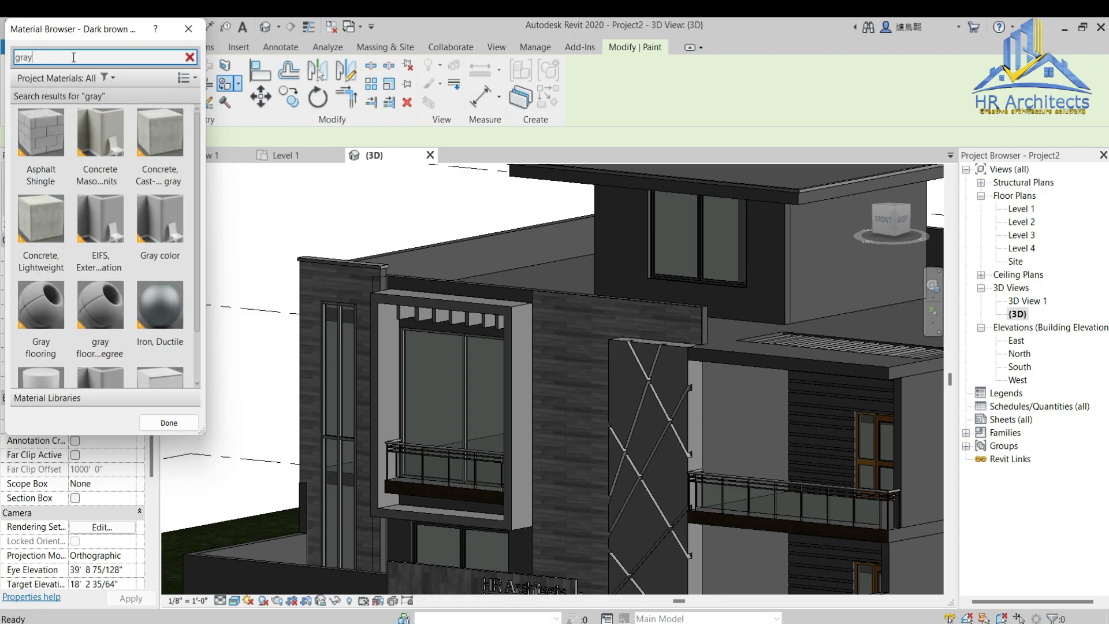
click(165, 222)
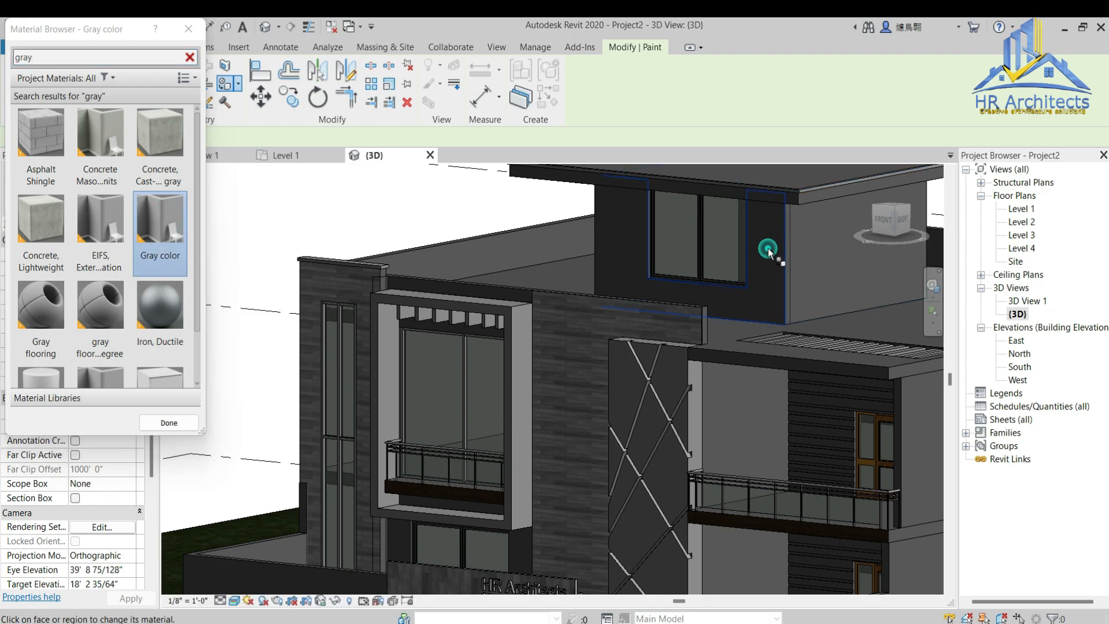
Step: Paint the front wall face around the top-floor window with Gray color
scroll(789, 259, up, 5)
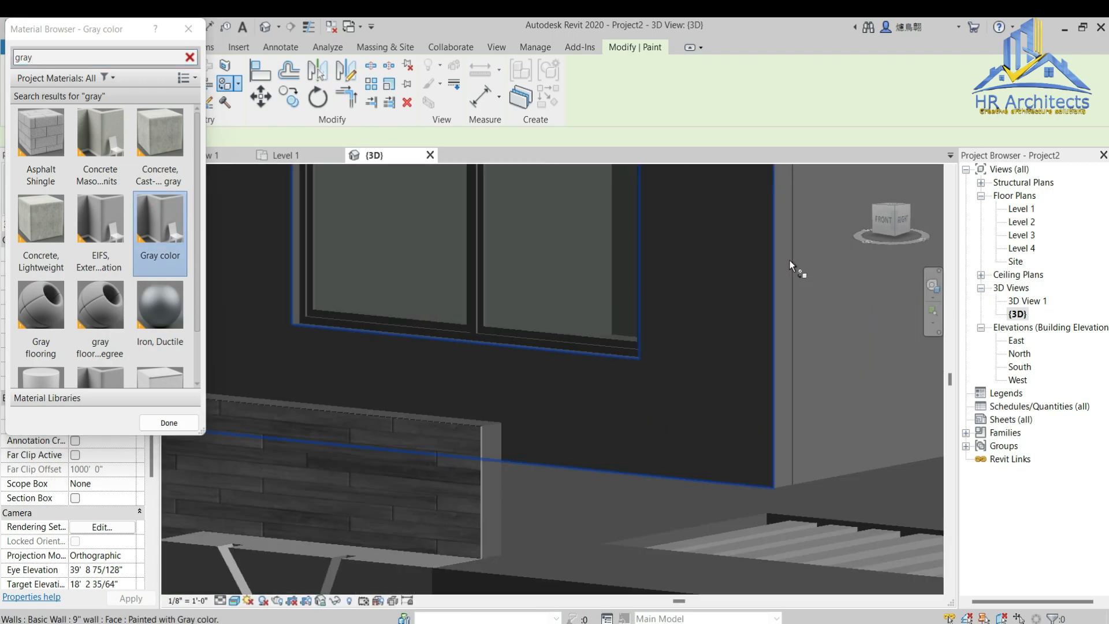
scroll(789, 260, up, 3)
scroll(681, 289, down, 3)
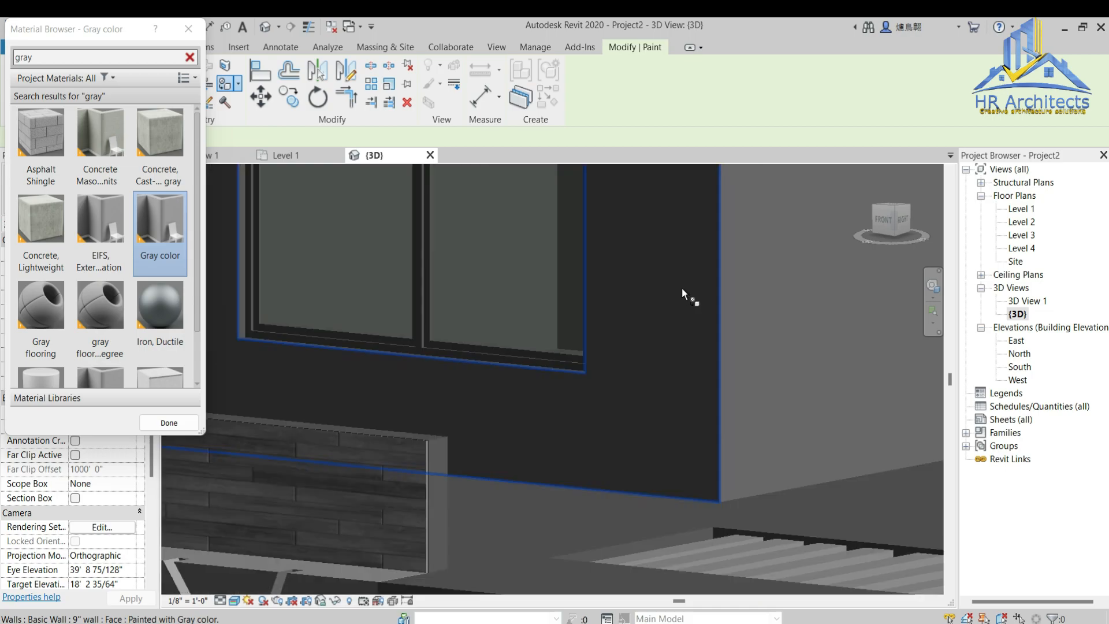
scroll(736, 272, down, 6)
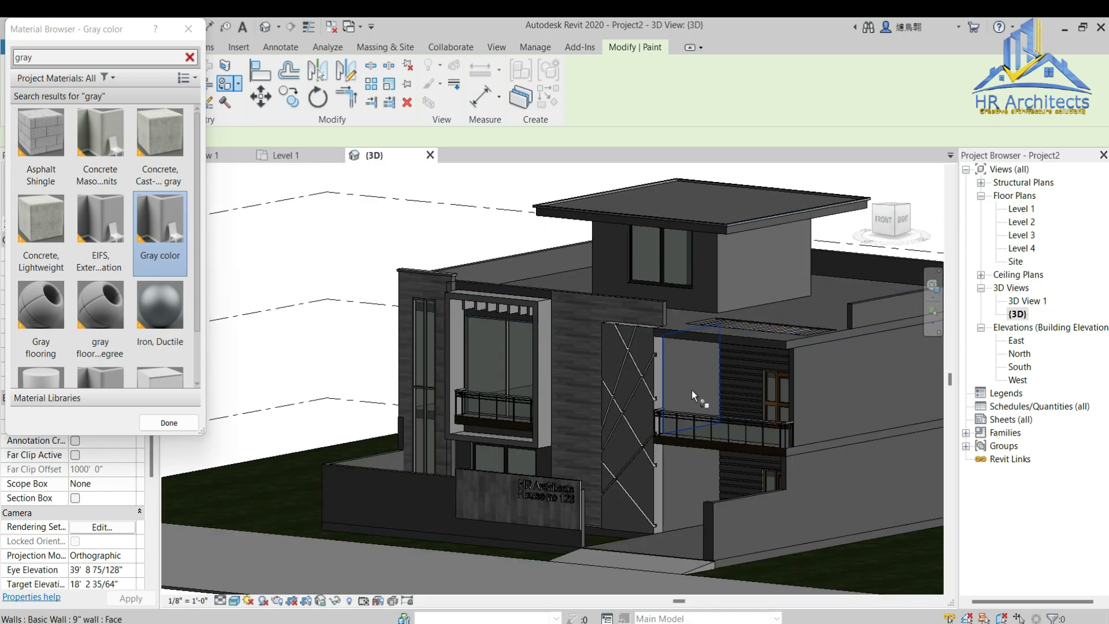
Step: Paint the grooved and plain recessed wall faces above and below the side balcony with Gray color
scroll(745, 376, up, 4)
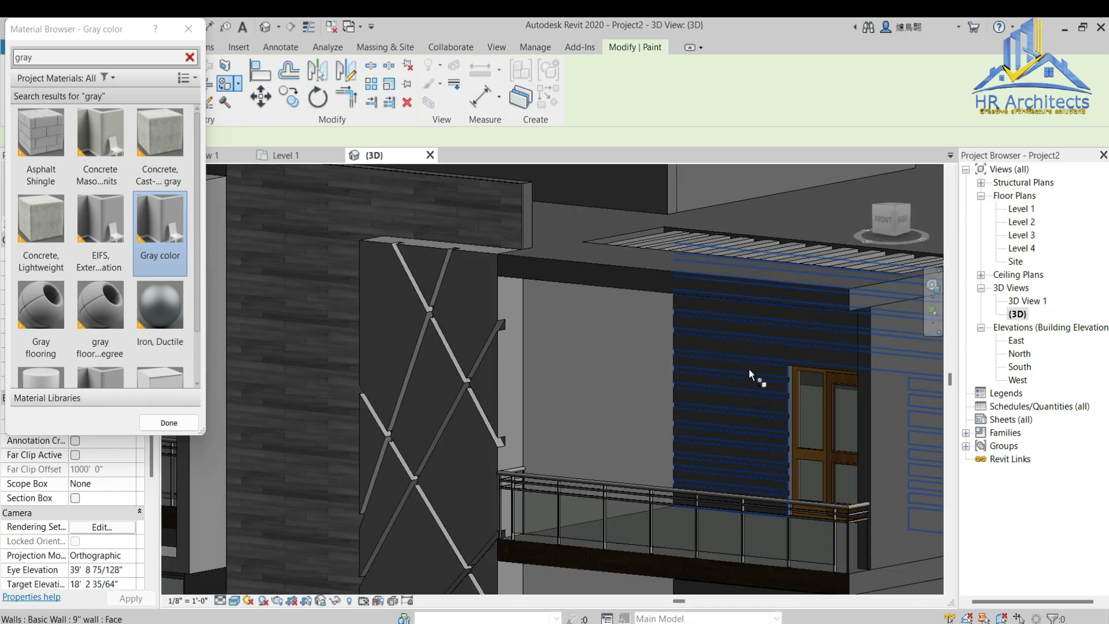
scroll(752, 369, down, 3)
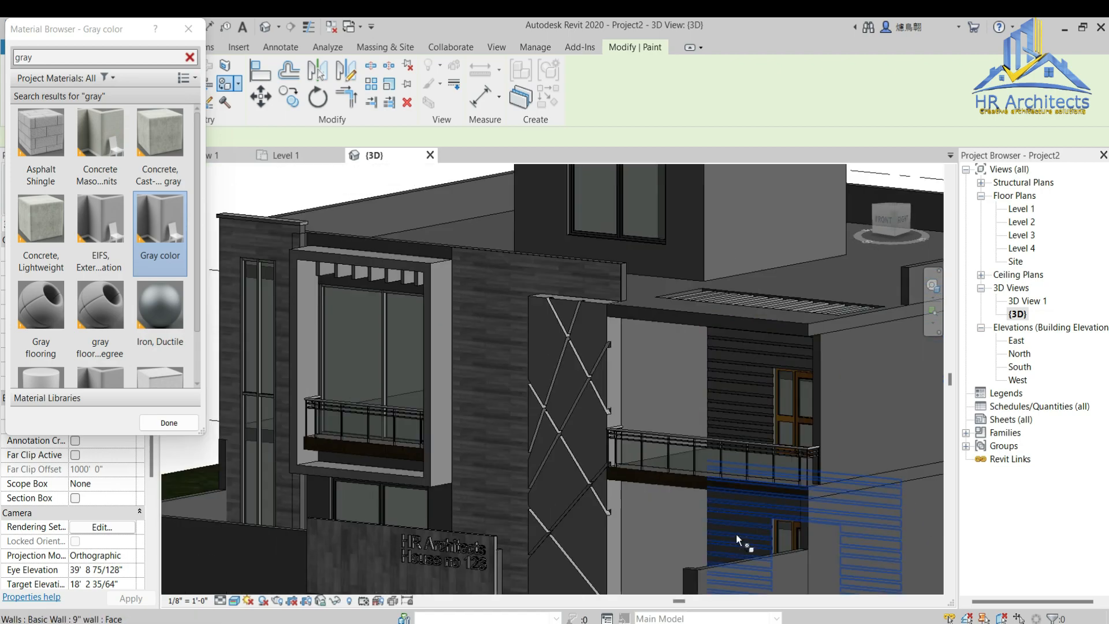
scroll(745, 509, up, 4)
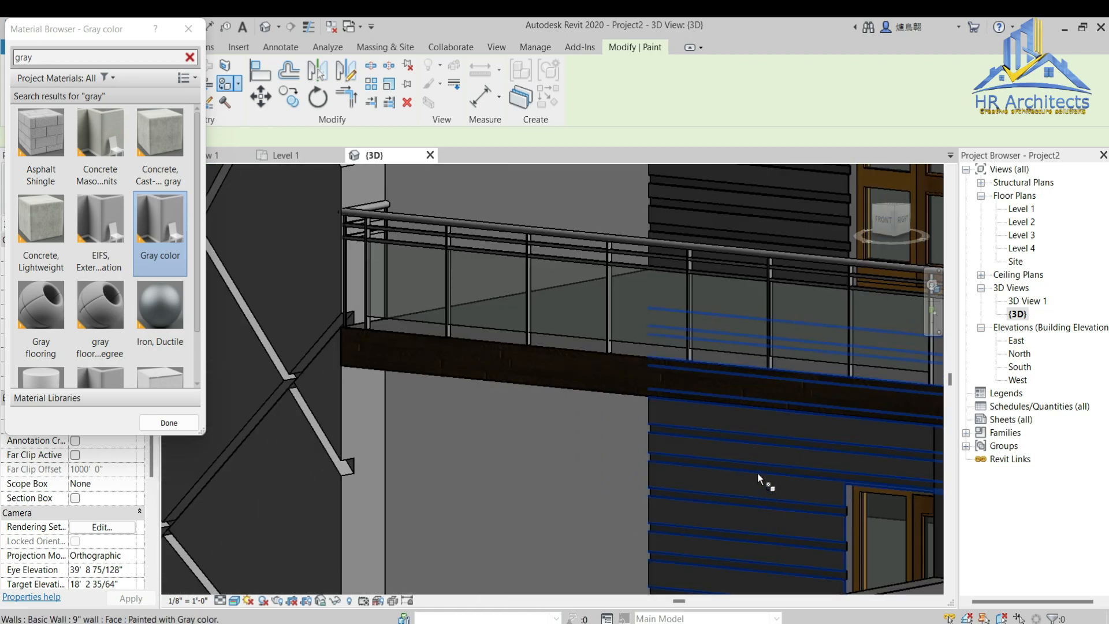
scroll(758, 473, down, 5)
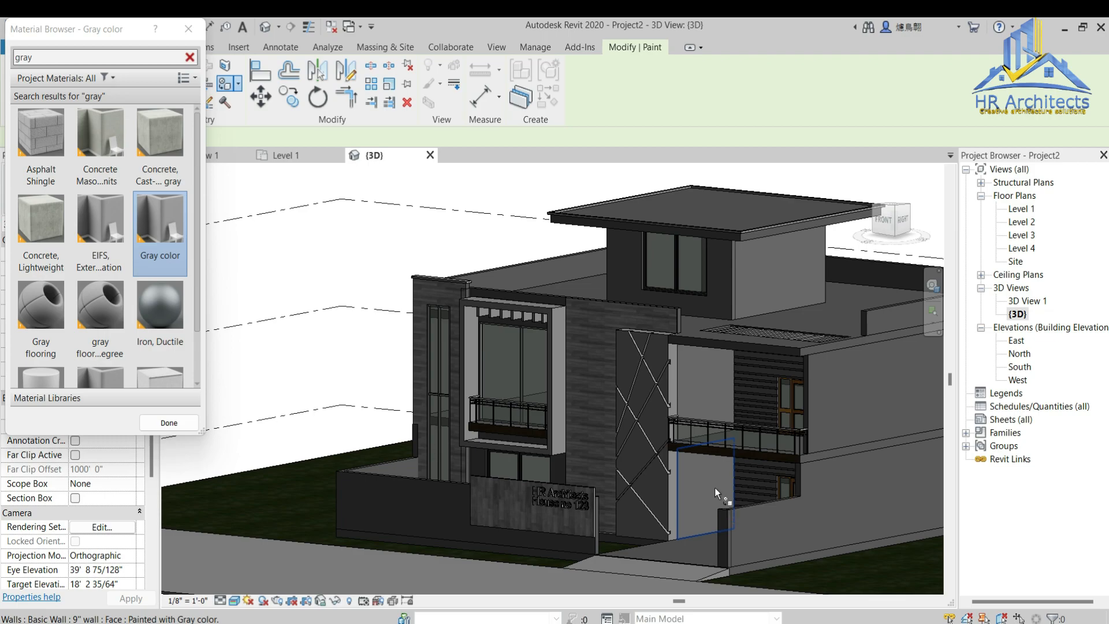
scroll(656, 354, up, 3)
scroll(691, 363, down, 2)
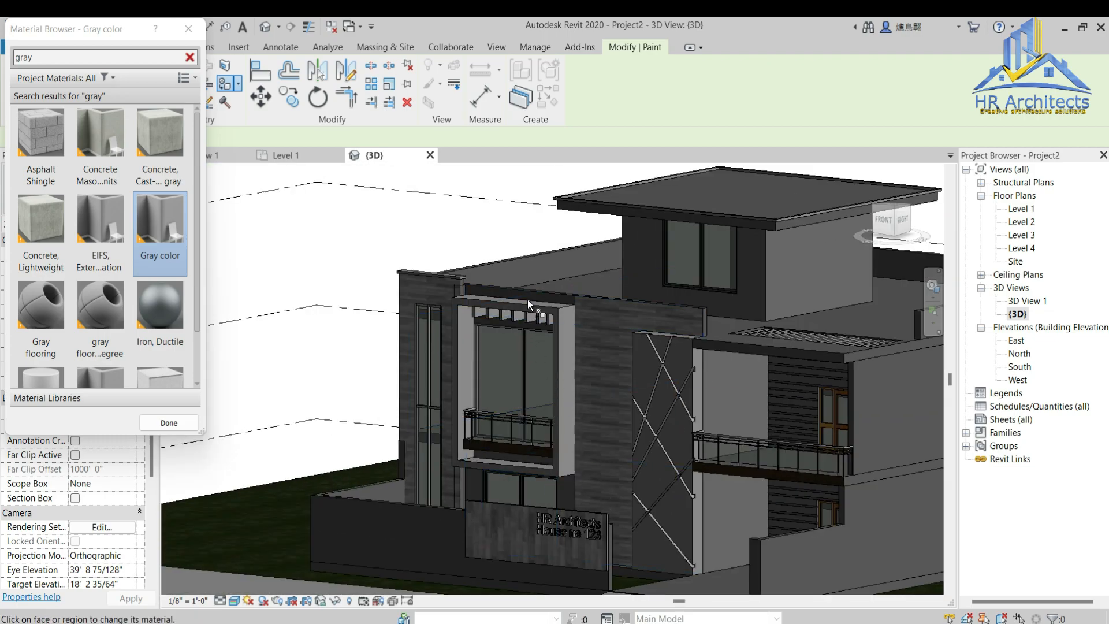
Step: Paint the parapet strip above the projecting window frame with Dark brown flooring
scroll(527, 302, up, 3)
scroll(554, 294, down, 3)
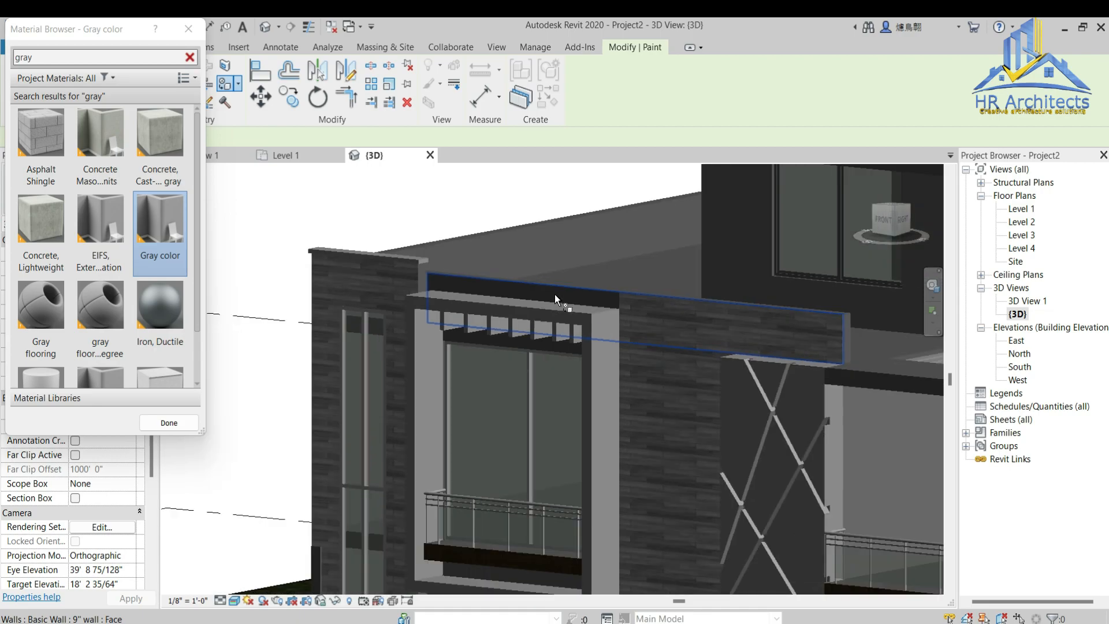
scroll(74, 109, down, 1)
scroll(74, 109, up, 1)
double_click(70, 57)
text(dark)
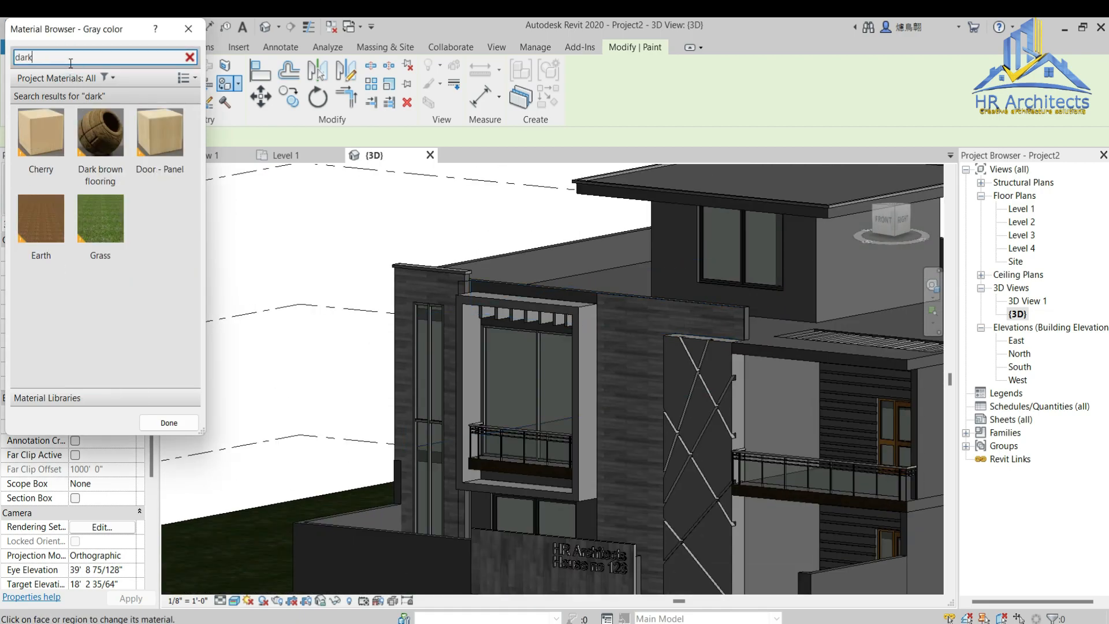
click(100, 135)
click(493, 287)
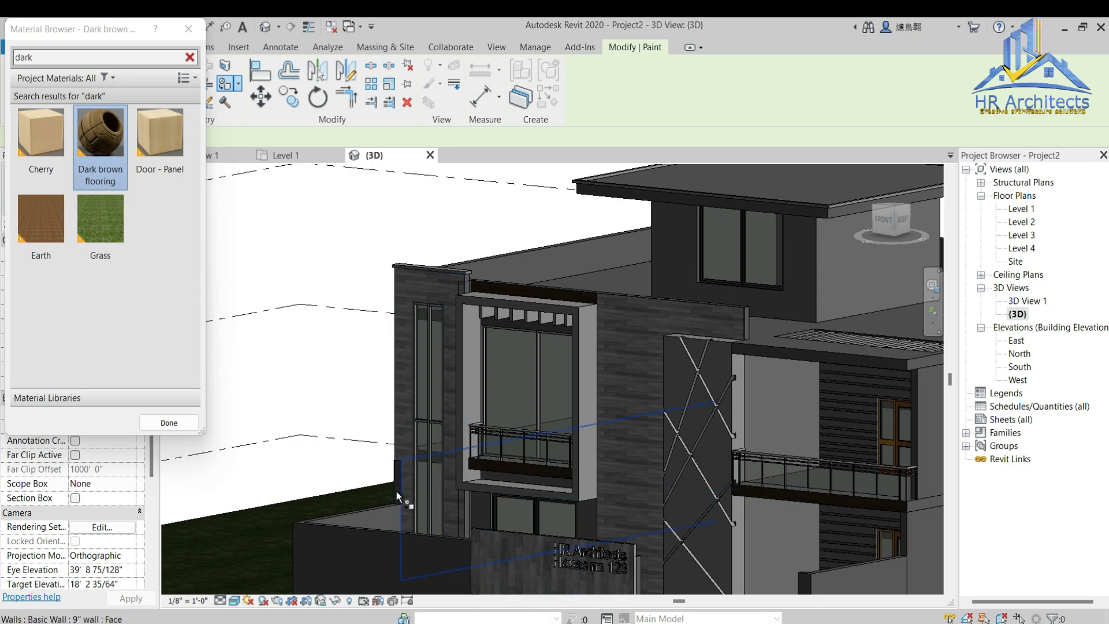
Step: Paint the front face of the low wall end beside the tall narrow window with Gray flooring
double_click(82, 60)
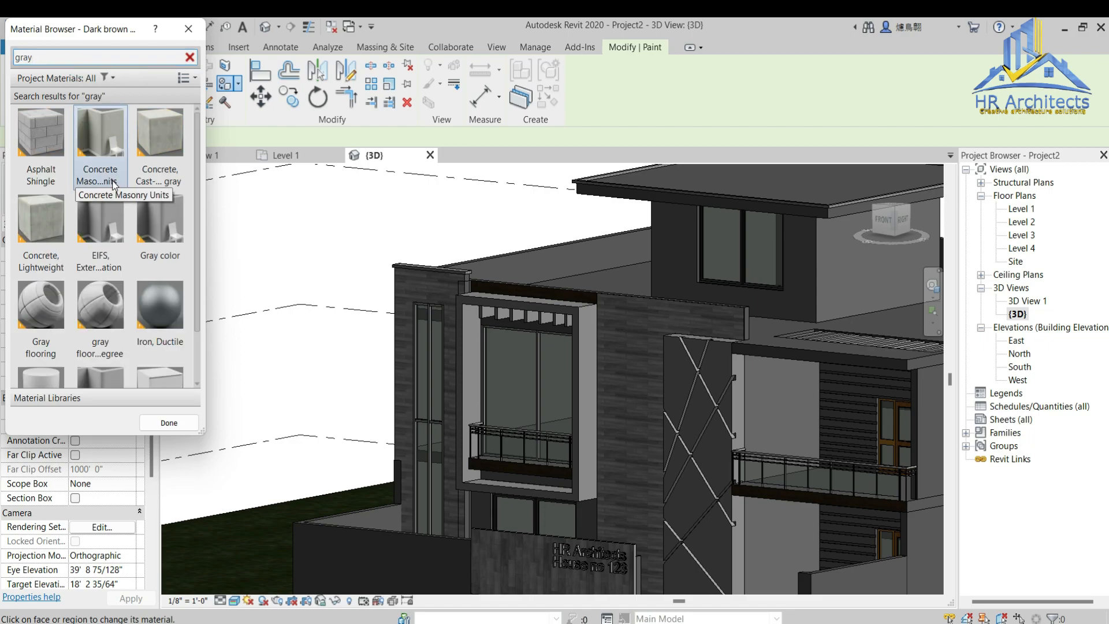
click(43, 313)
scroll(396, 492, up, 5)
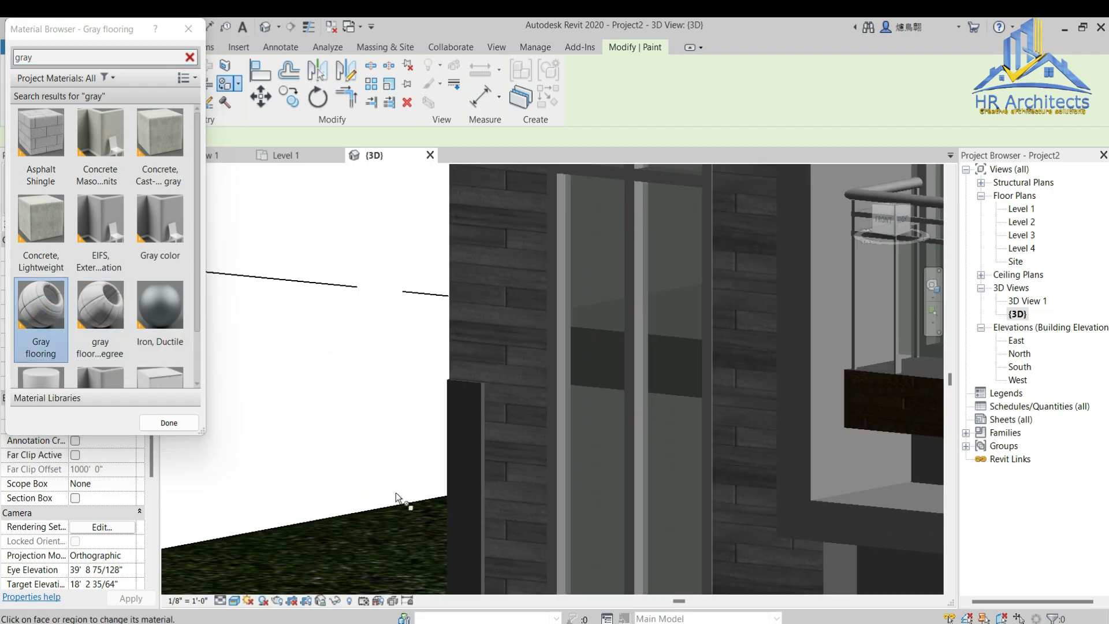
click(463, 467)
scroll(473, 308, down, 5)
scroll(473, 307, down, 4)
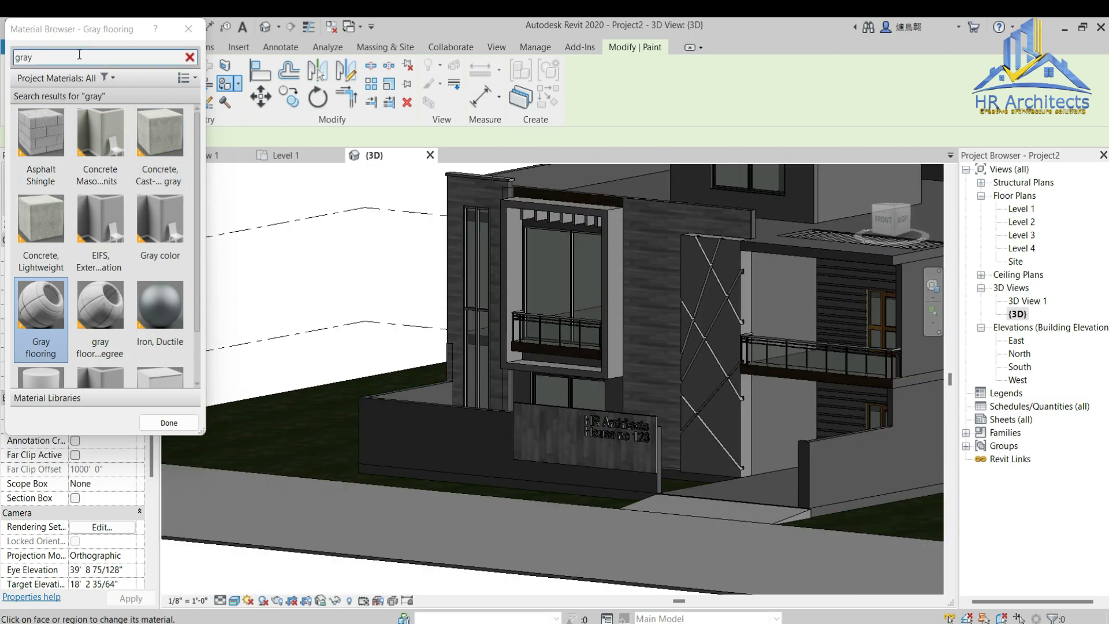
Step: Paint the street-side face of the front boundary wall with Gray color and finish painting
double_click(80, 54)
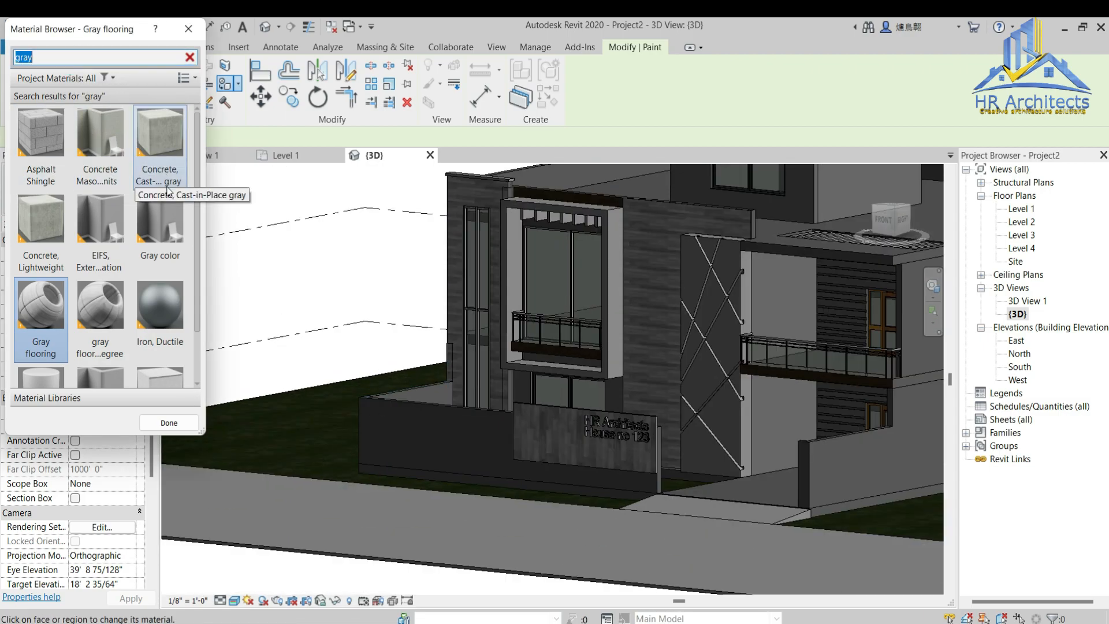
click(160, 228)
click(417, 442)
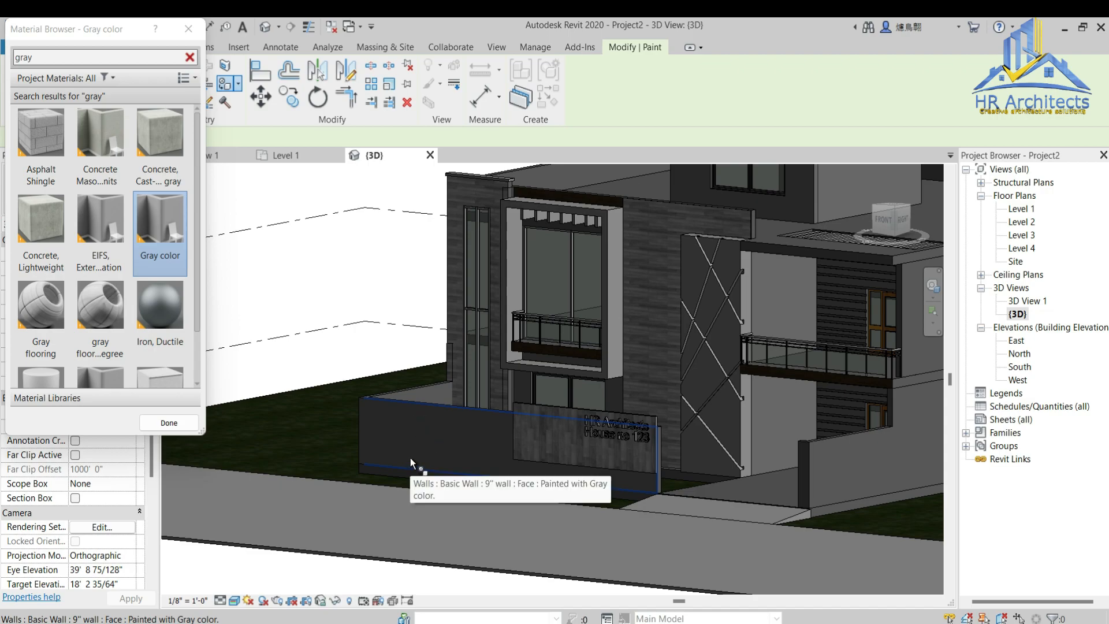
click(169, 423)
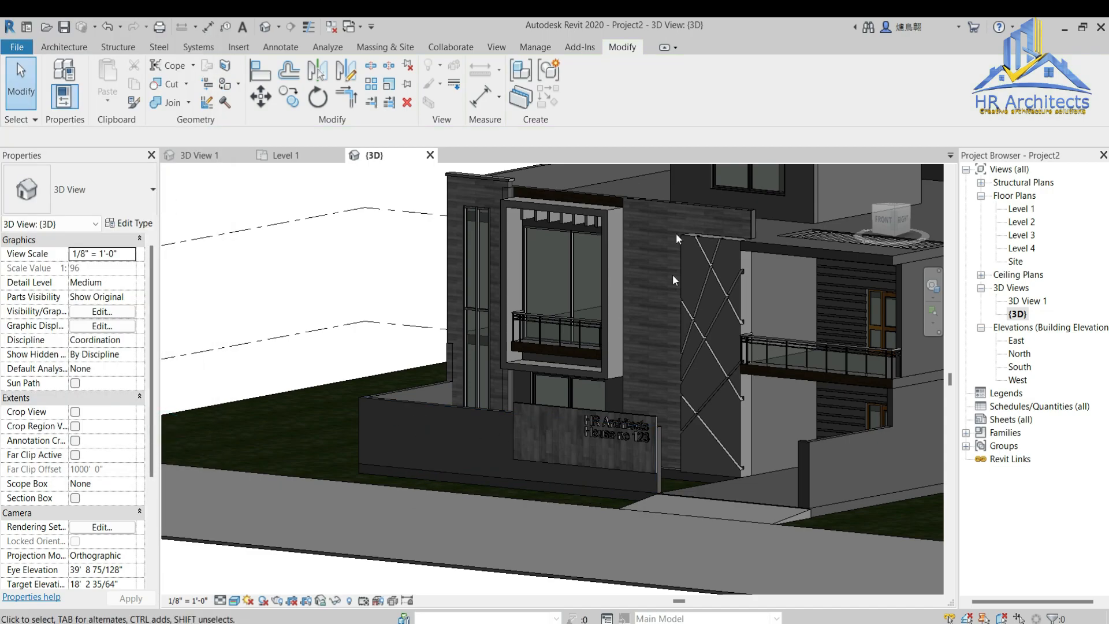
Step: Create a new project material and name it Tiles
click(535, 47)
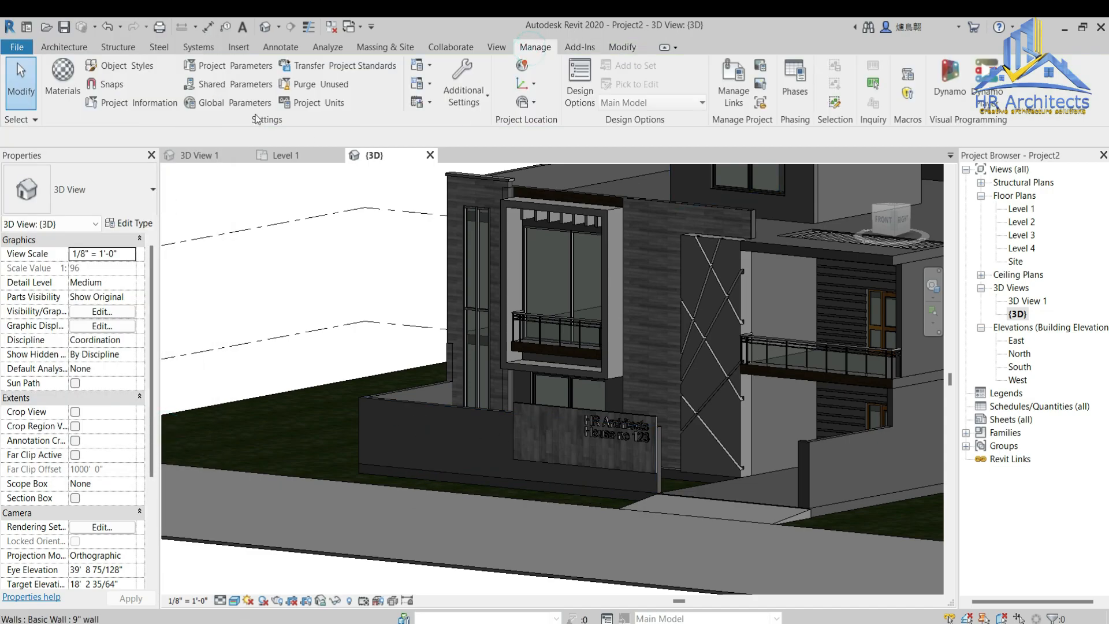
click(62, 85)
click(81, 487)
click(110, 567)
right_click(99, 319)
click(121, 349)
text(Tiles)
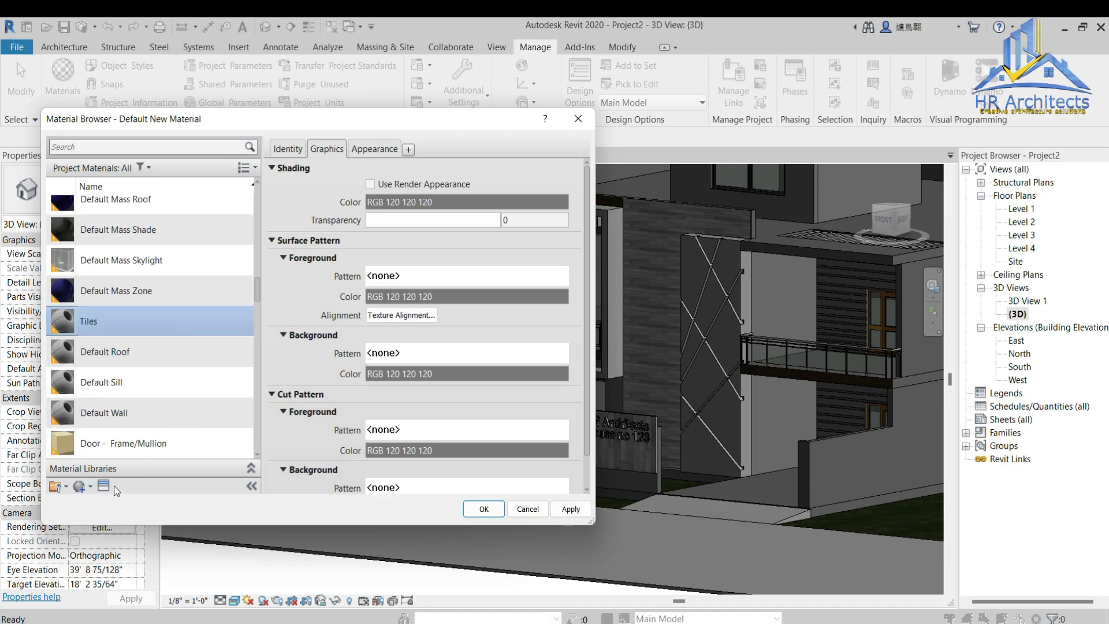
Step: Replace the Tiles material's appearance with the 1in Squares - Mosaic Gray asset and save the material
click(103, 487)
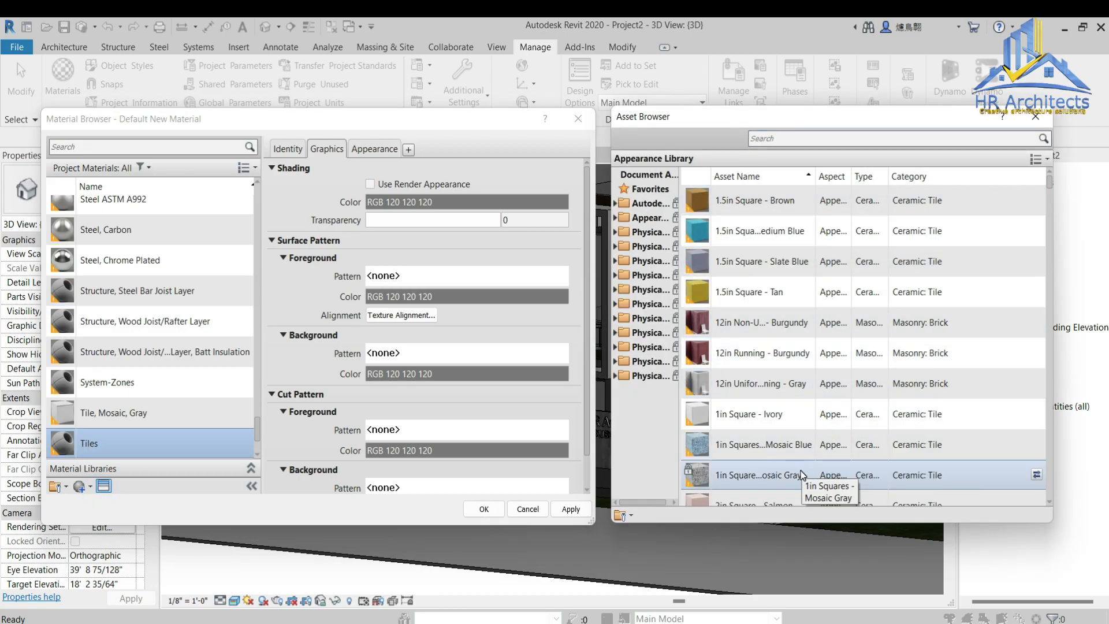
scroll(801, 475, down, 1)
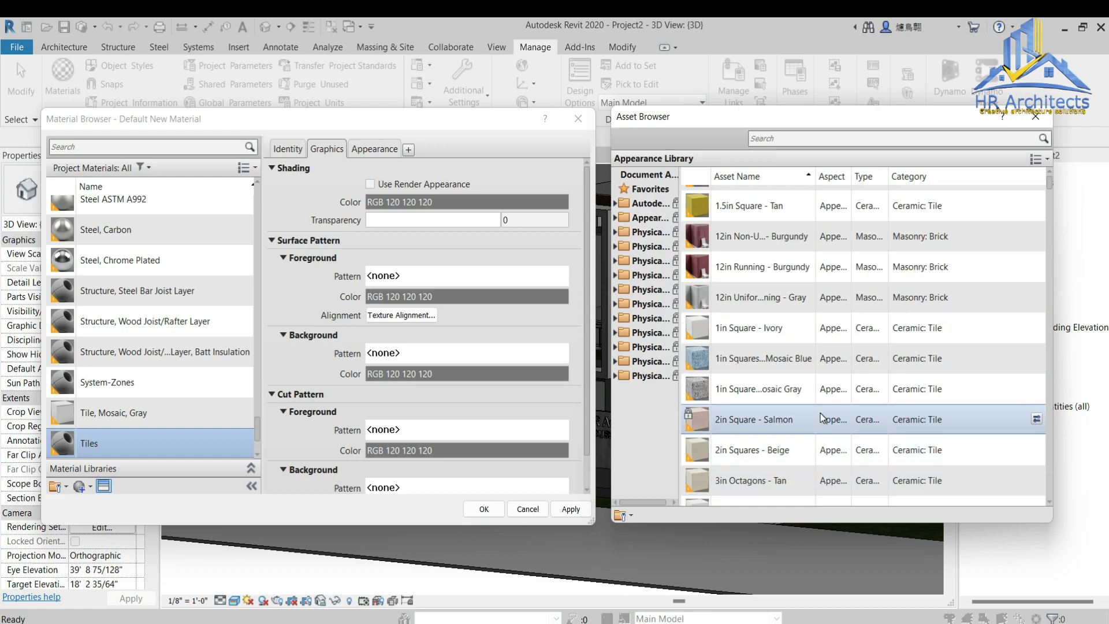
click(1037, 388)
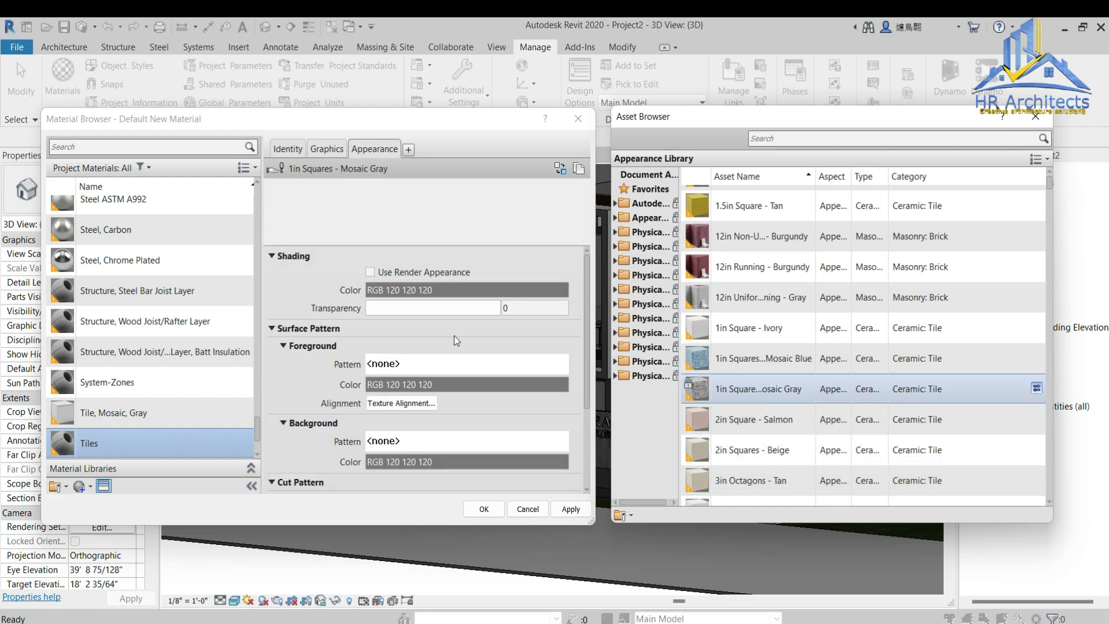
drag(438, 244, 433, 353)
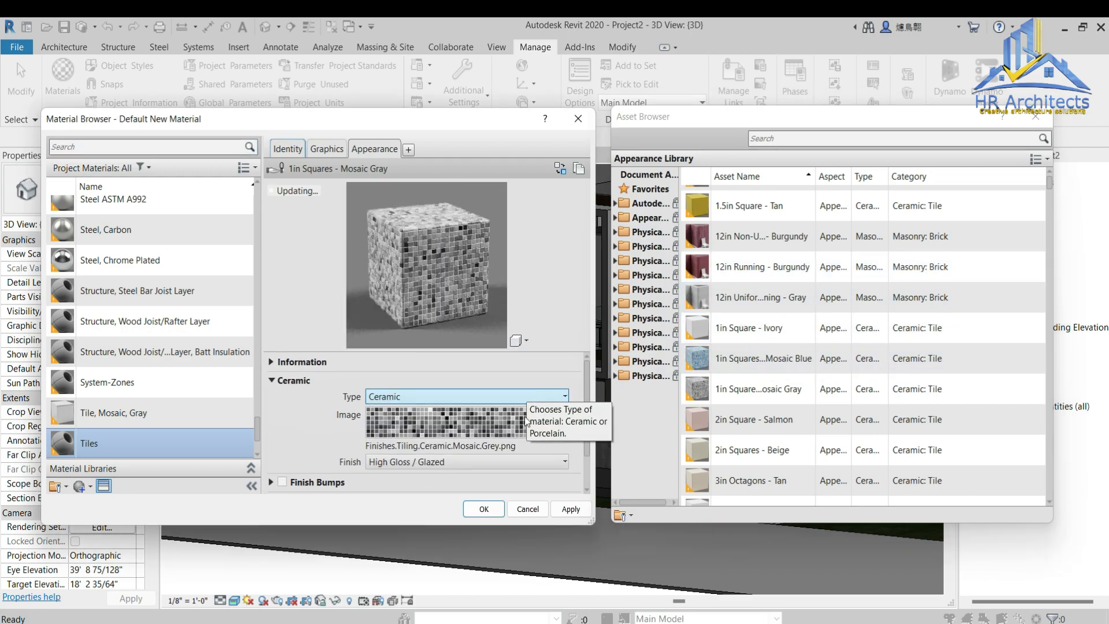
click(571, 509)
click(484, 509)
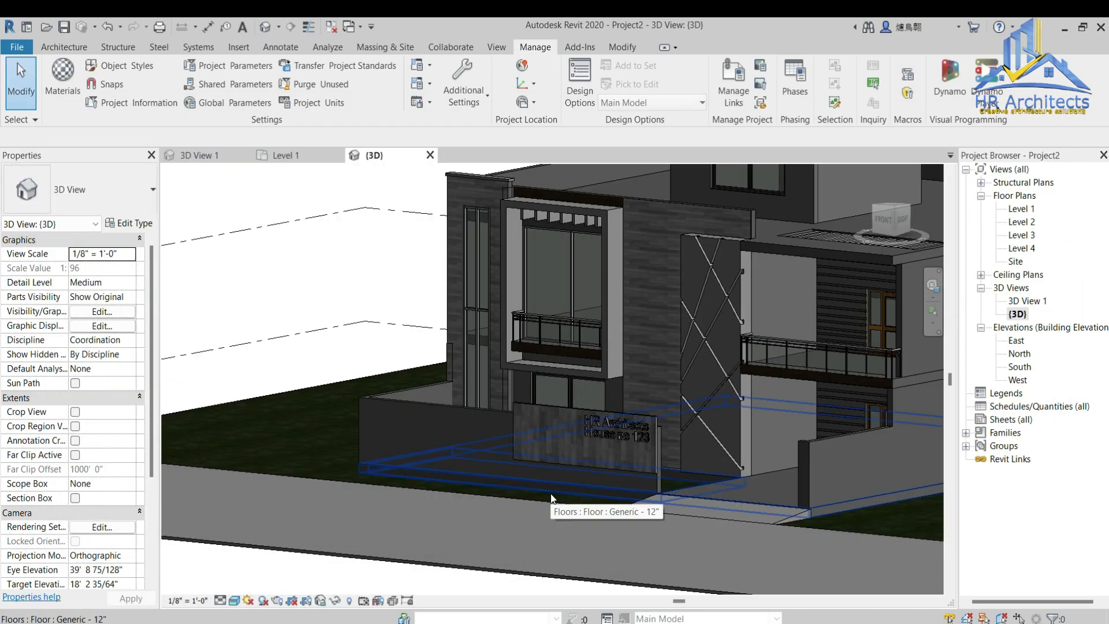
Step: Paint the top face of the ground floor slab at the house entrance with the Tiles material
click(623, 47)
click(226, 84)
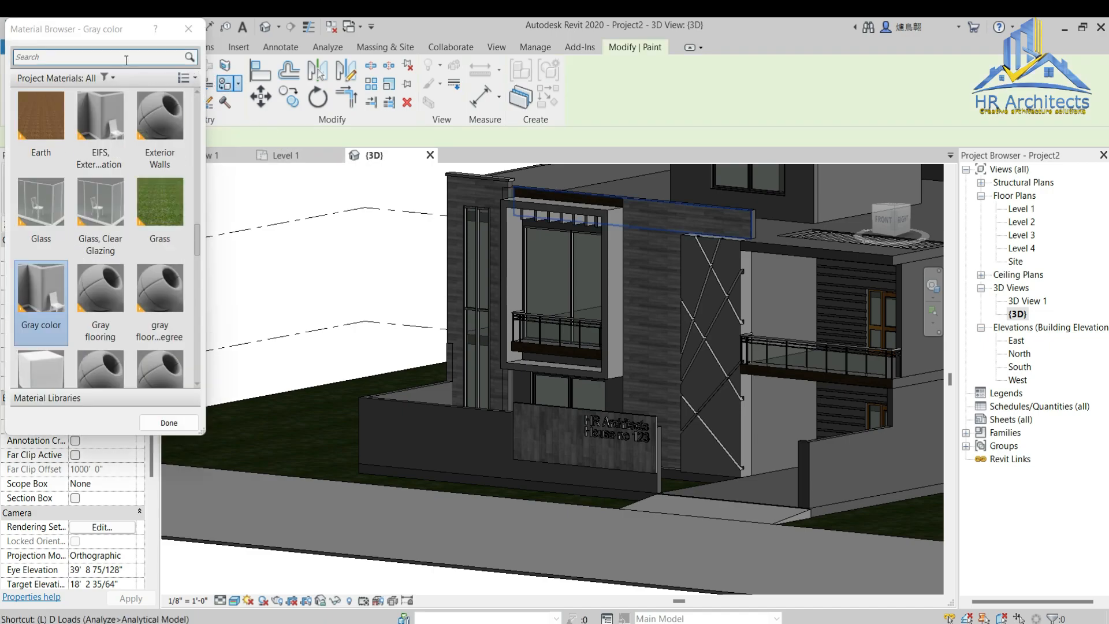
click(126, 60)
text(tiles)
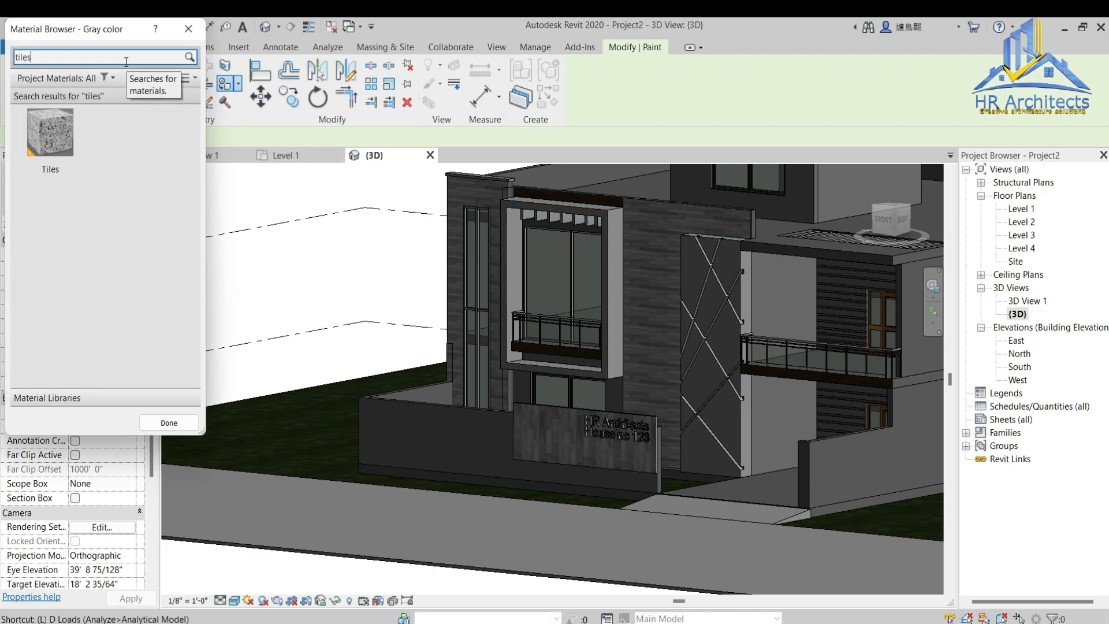
click(51, 147)
scroll(808, 486, up, 5)
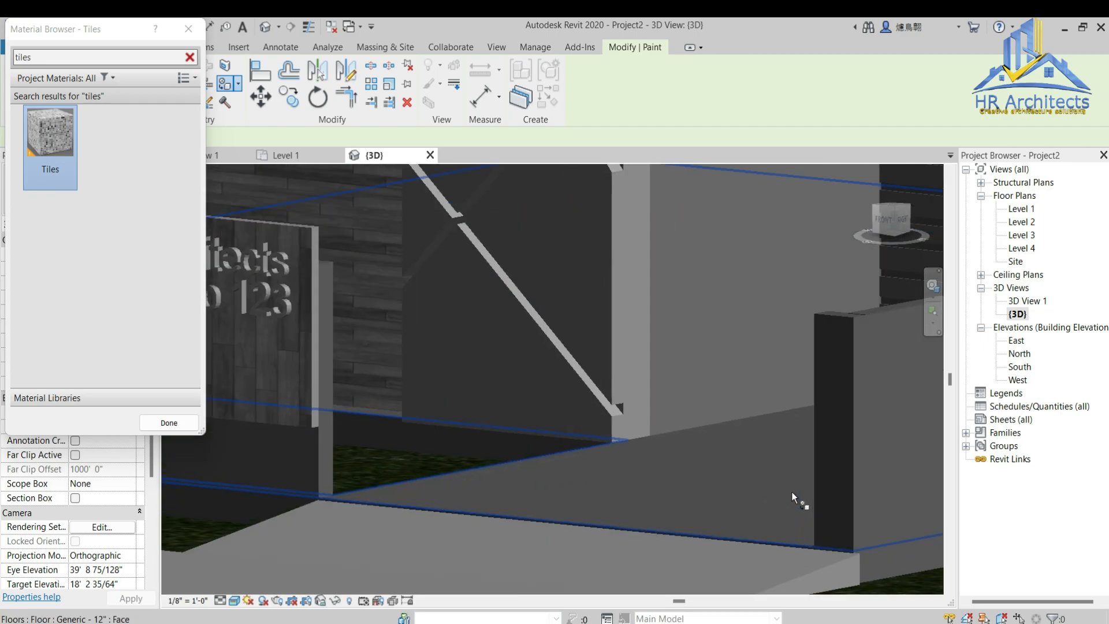
click(688, 493)
scroll(689, 493, up, 2)
mouse_move(883, 215)
mouse_down()
mouse_move(877, 276)
mouse_move(862, 277)
mouse_up()
scroll(551, 447, down, 3)
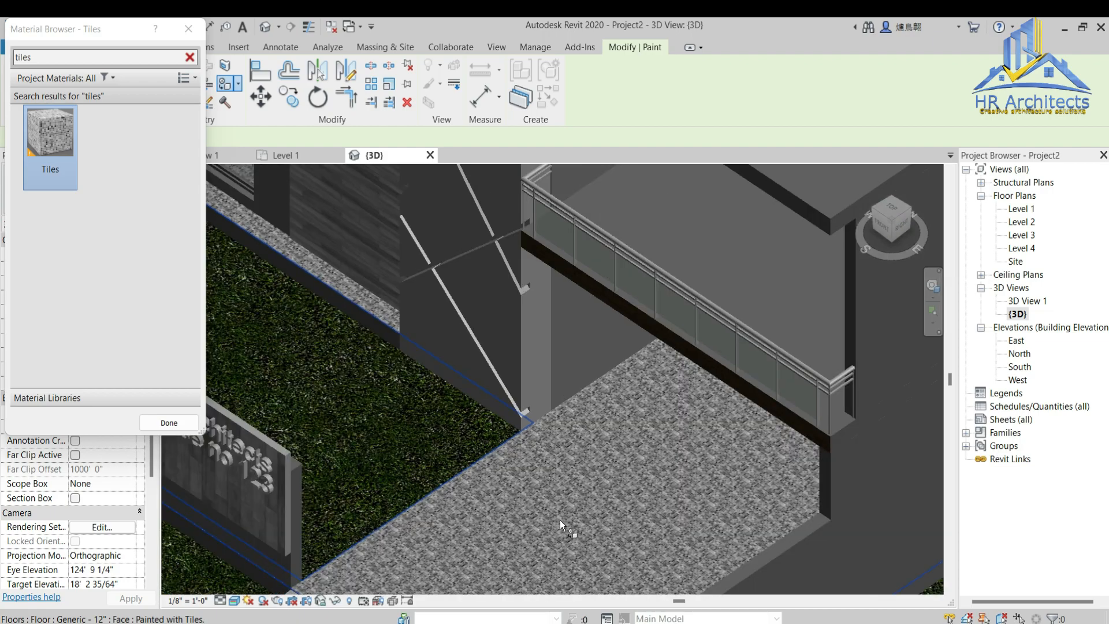
scroll(559, 528, up, 3)
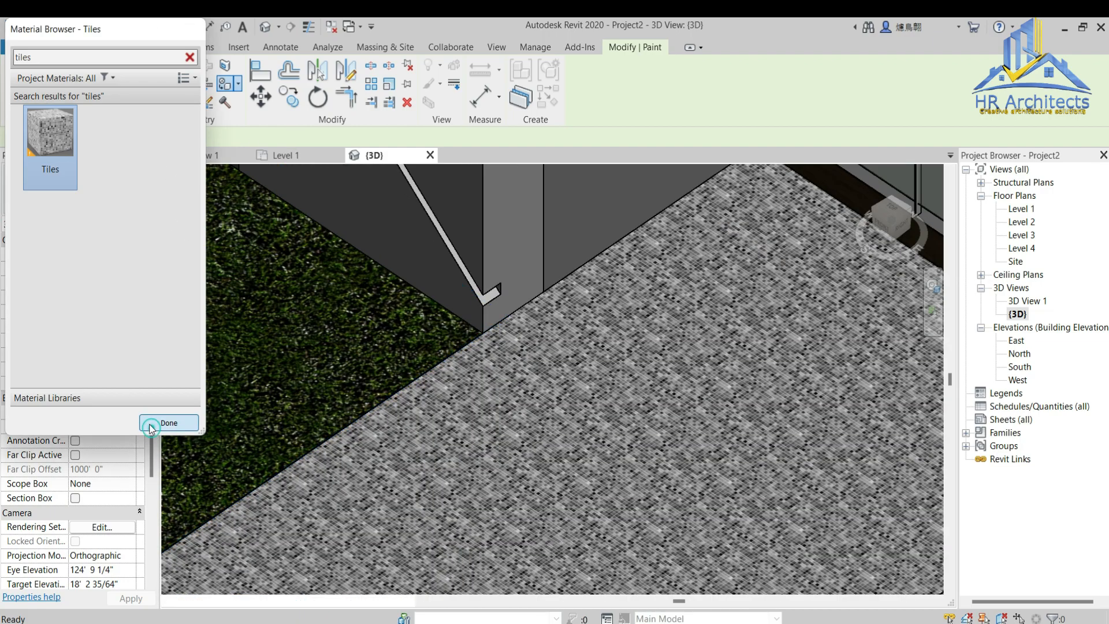
Step: Finish painting and replace the Tiles material's appearance with the Coarse Polished - White marble asset
click(169, 422)
click(536, 50)
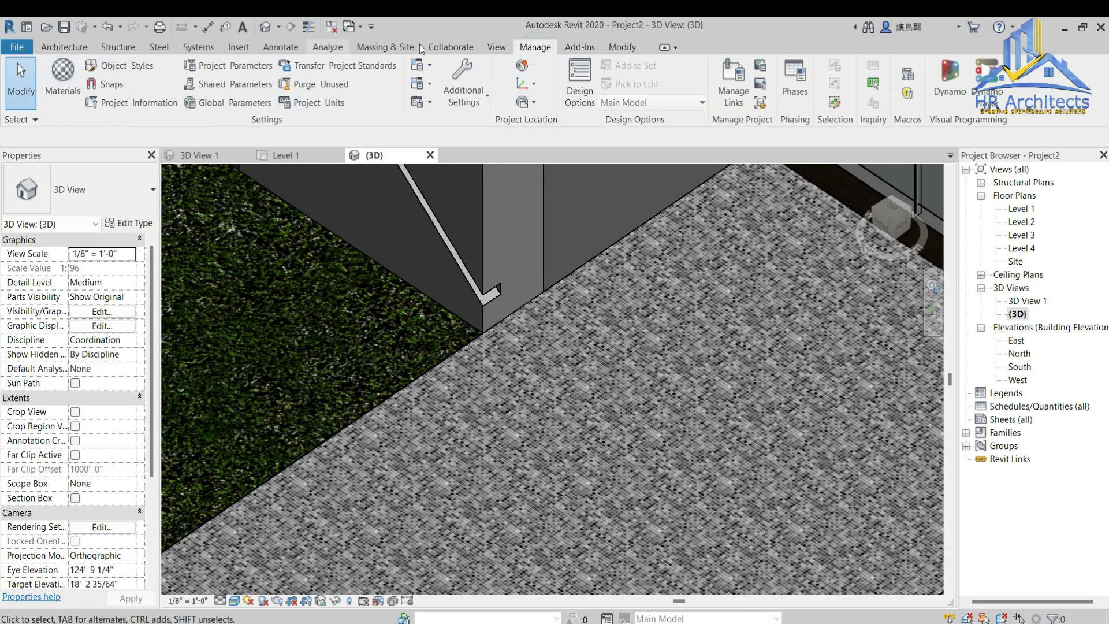
click(63, 81)
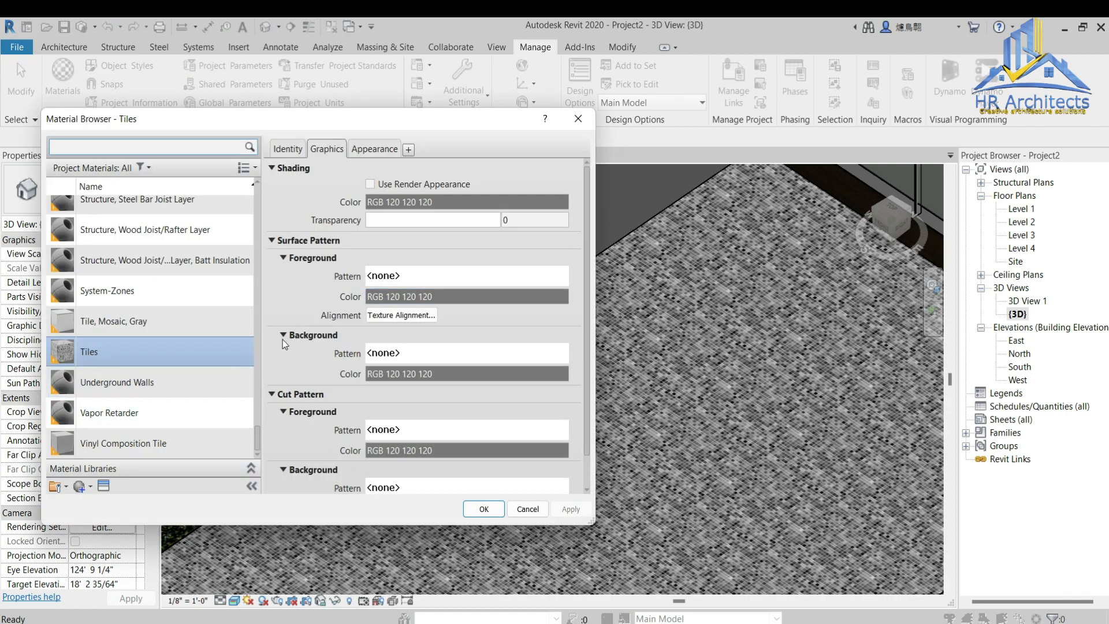
click(104, 487)
click(796, 140)
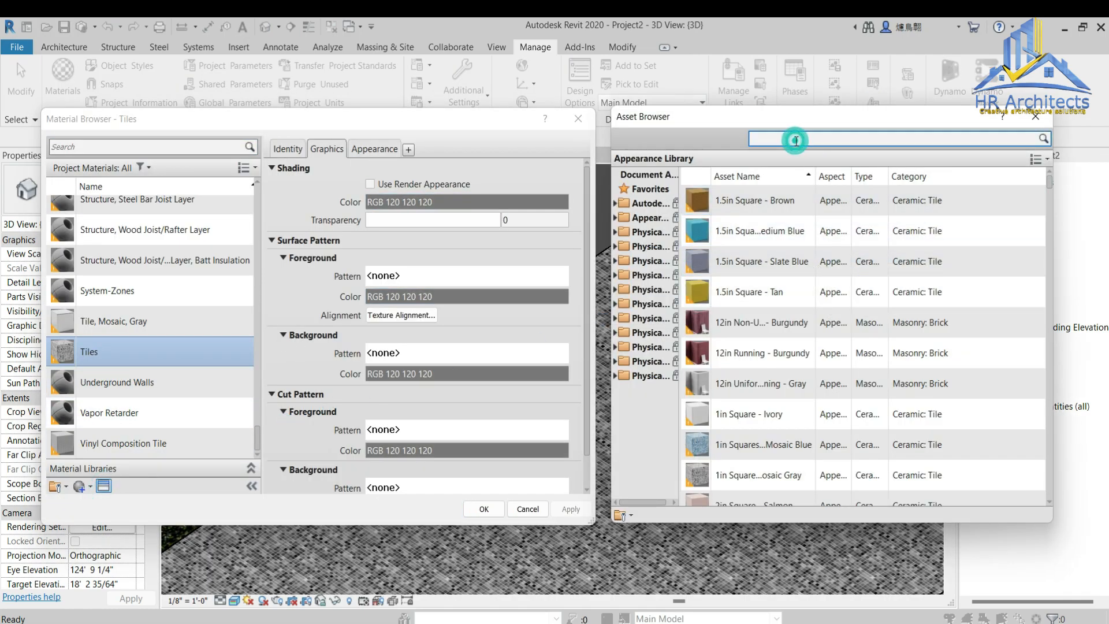
key(Return)
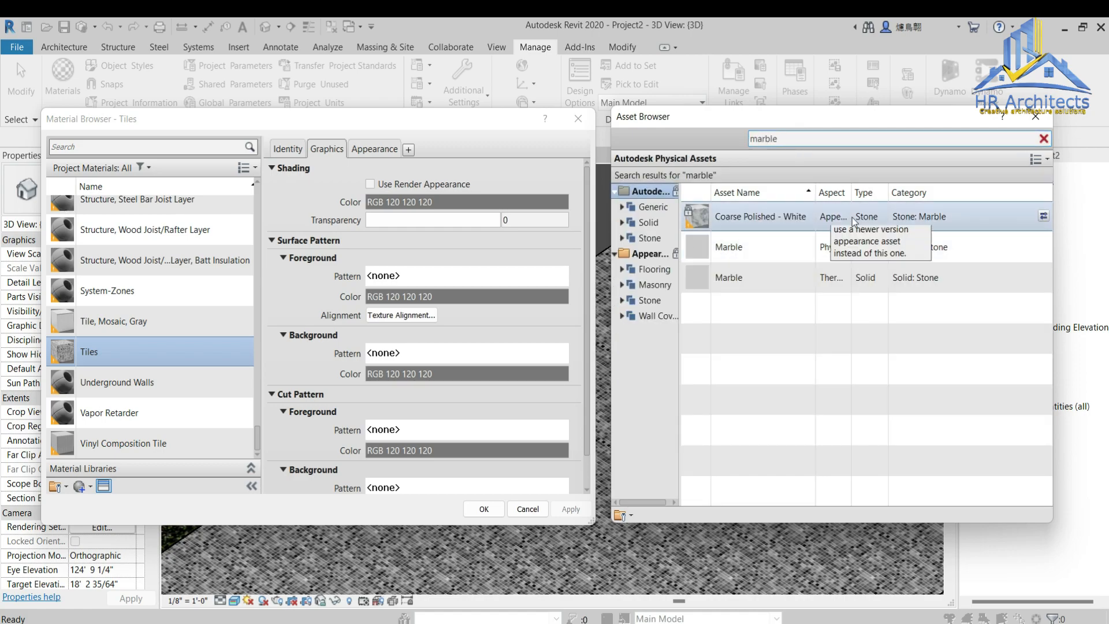
click(1044, 216)
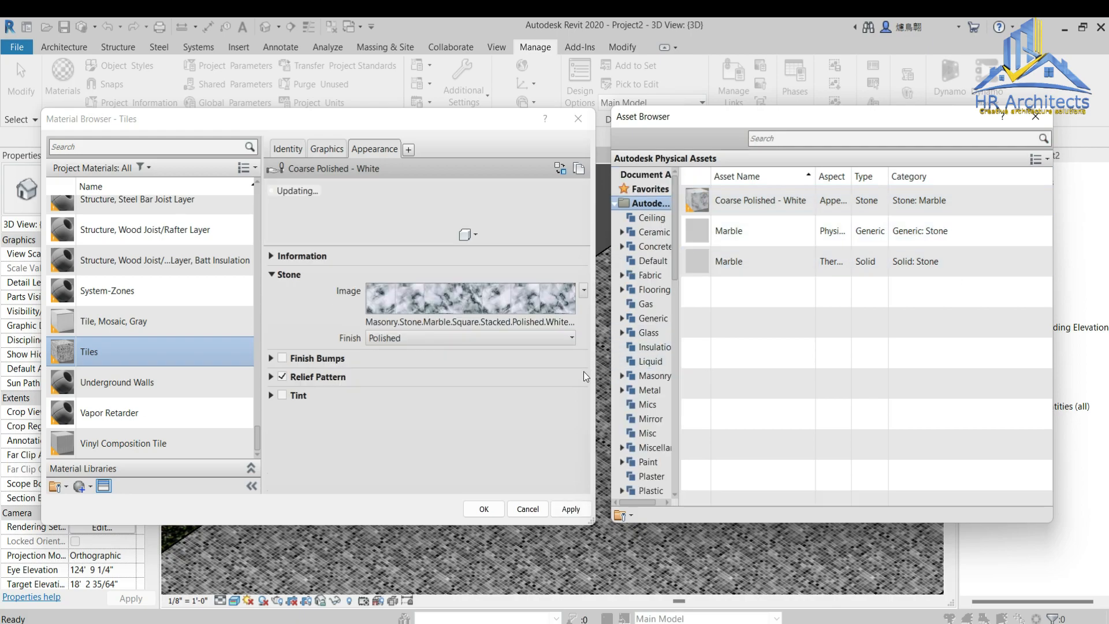
Step: Set the Tiles marble texture's sample size width to 6' and save the material
click(442, 308)
scroll(78, 377, down, 5)
click(173, 389)
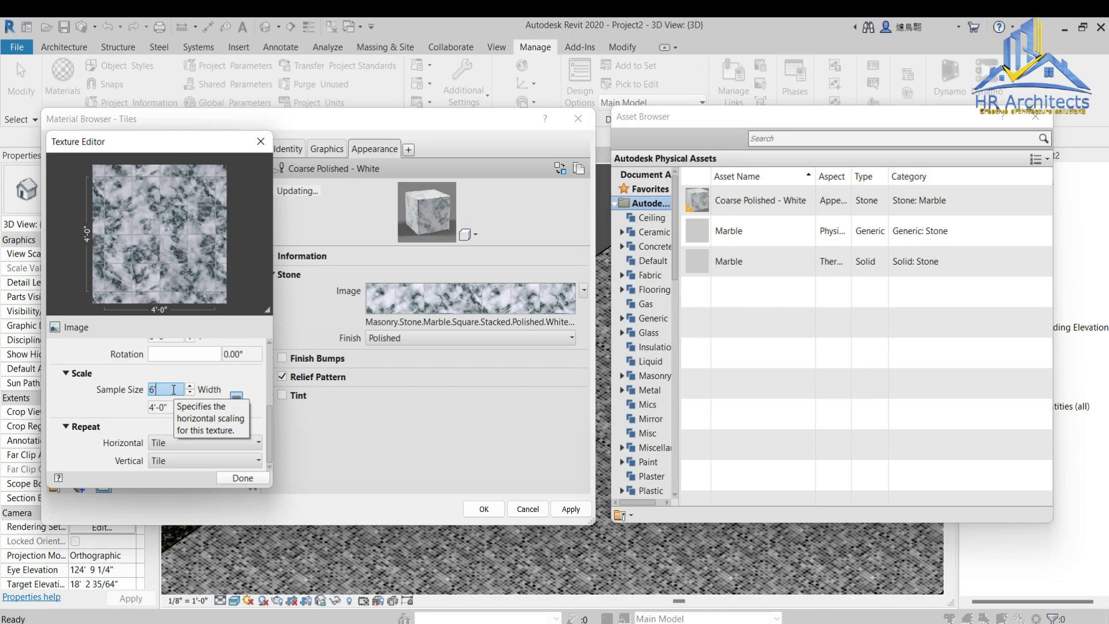
click(243, 479)
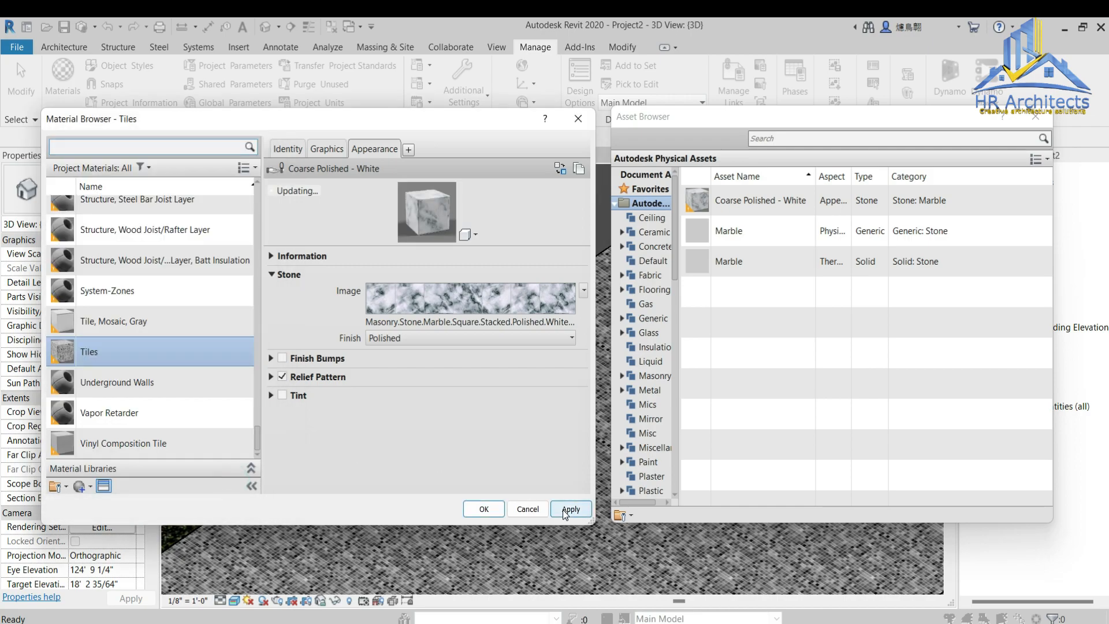
click(562, 509)
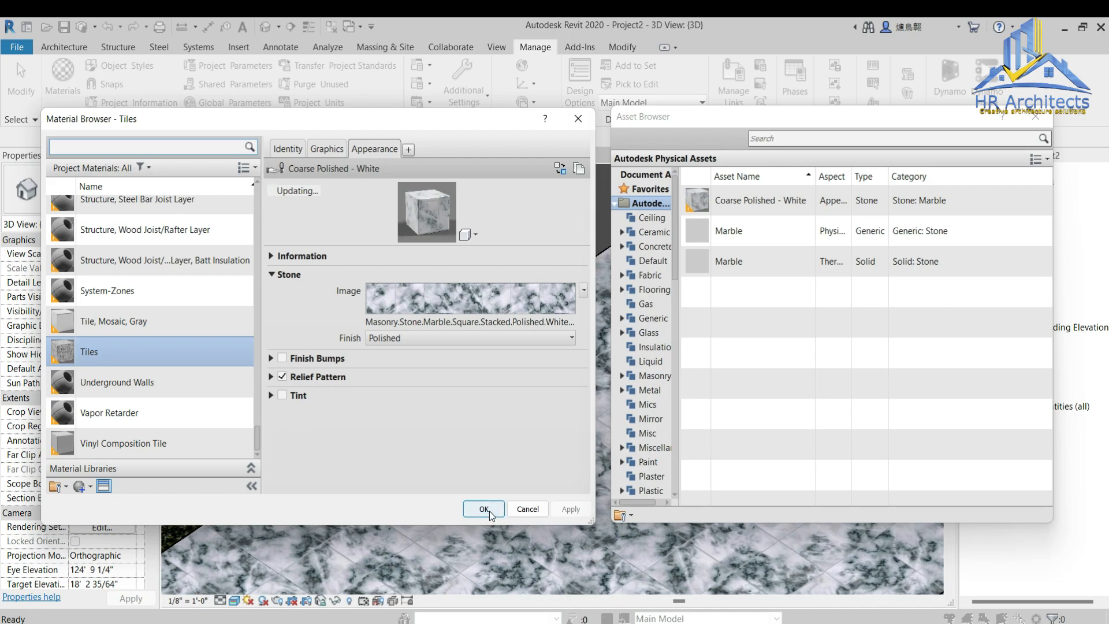
click(484, 509)
scroll(580, 322, down, 5)
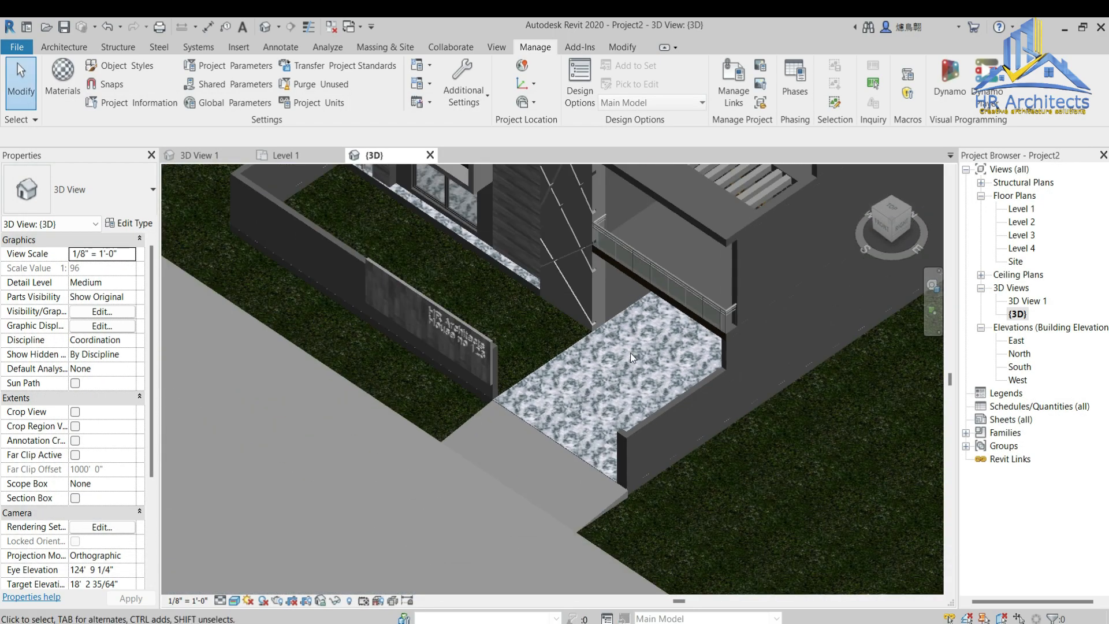
Step: Select the entrance ramp, create a new project material and name it Ramp
scroll(588, 500, up, 2)
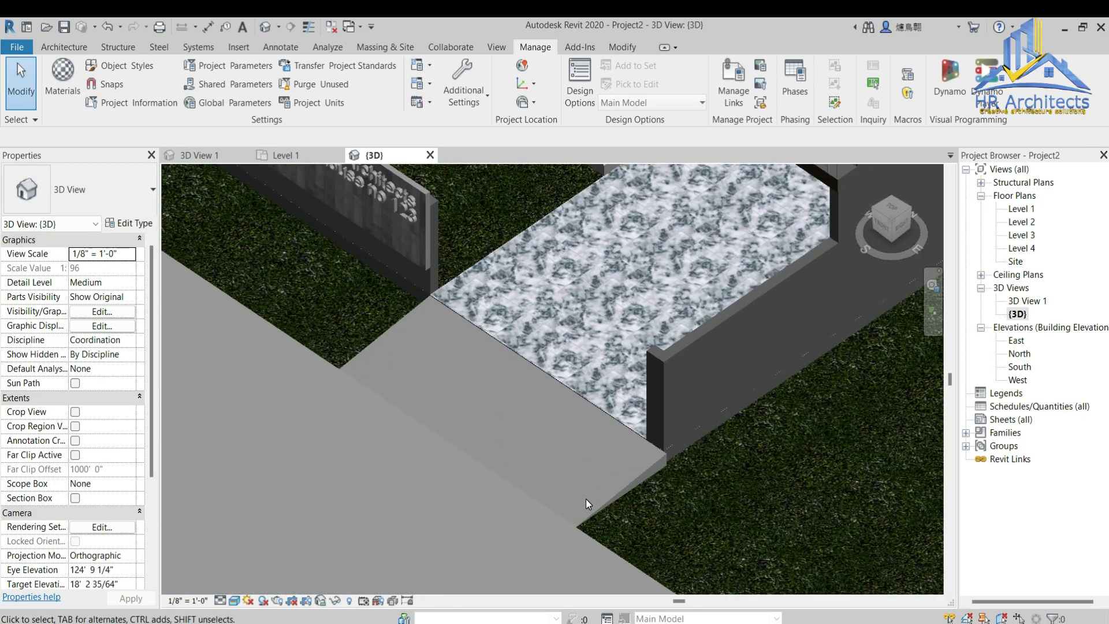
click(610, 499)
scroll(604, 466, up, 3)
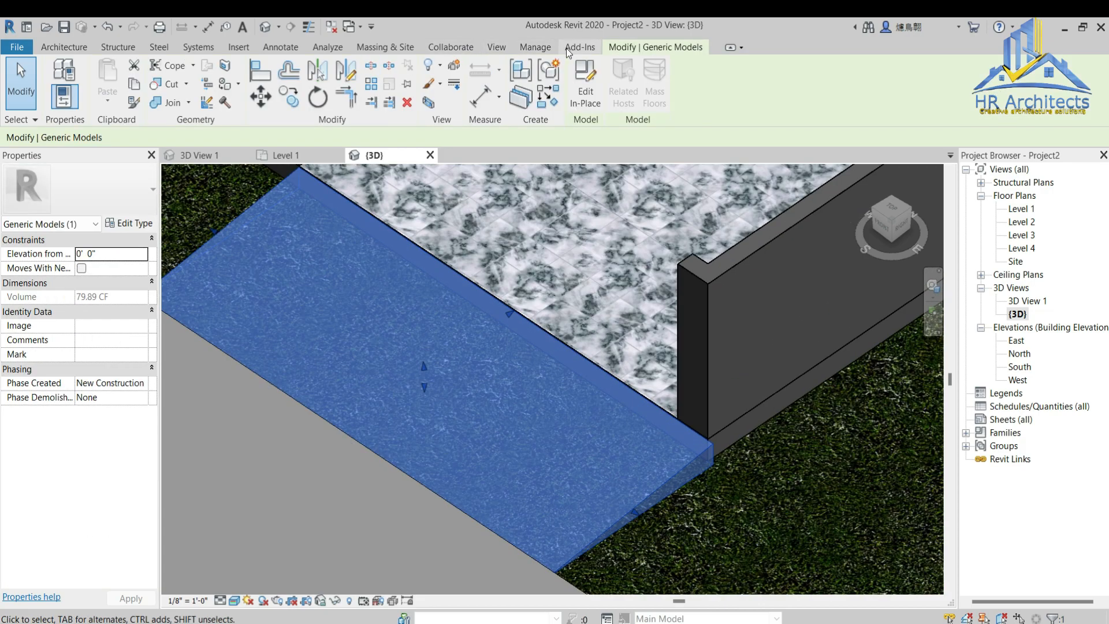
click(534, 47)
click(62, 81)
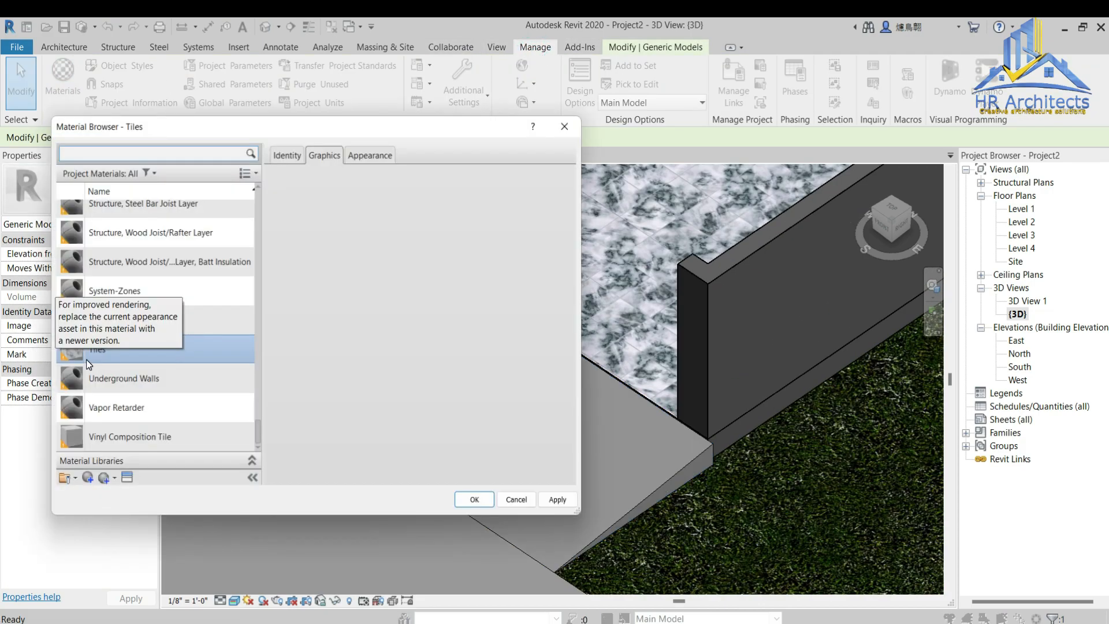
click(80, 486)
click(145, 502)
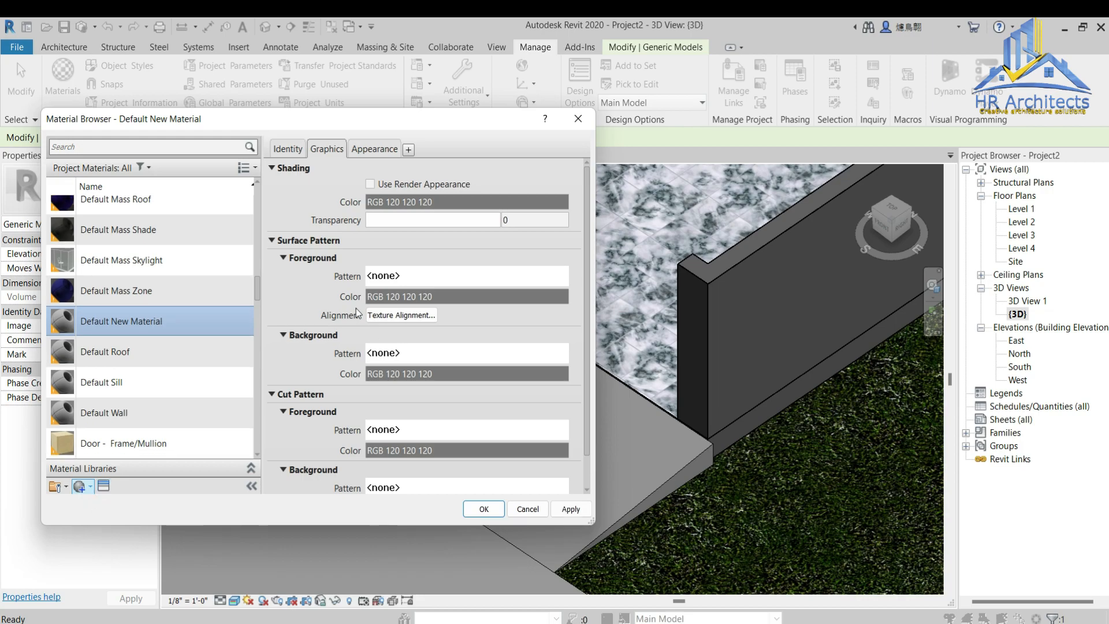
right_click(130, 320)
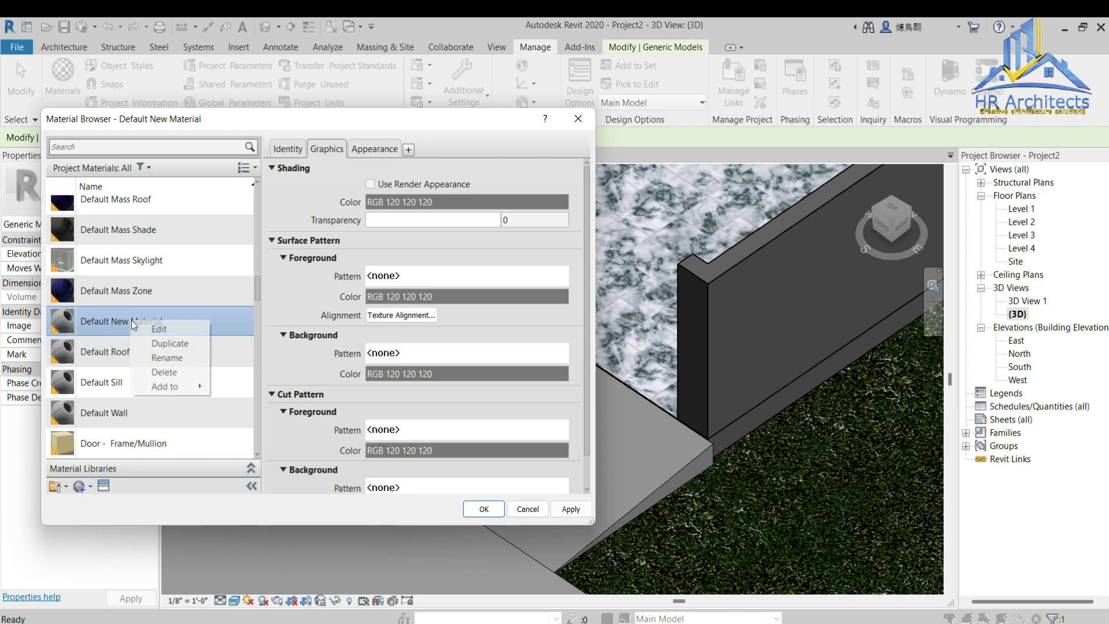
click(166, 358)
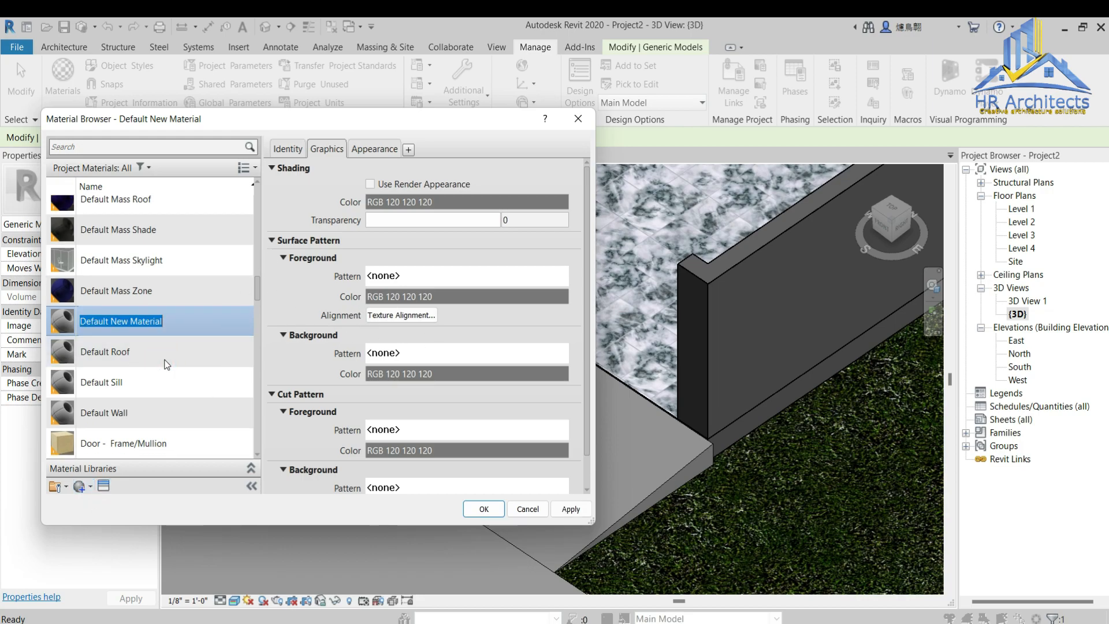
text(Ramp)
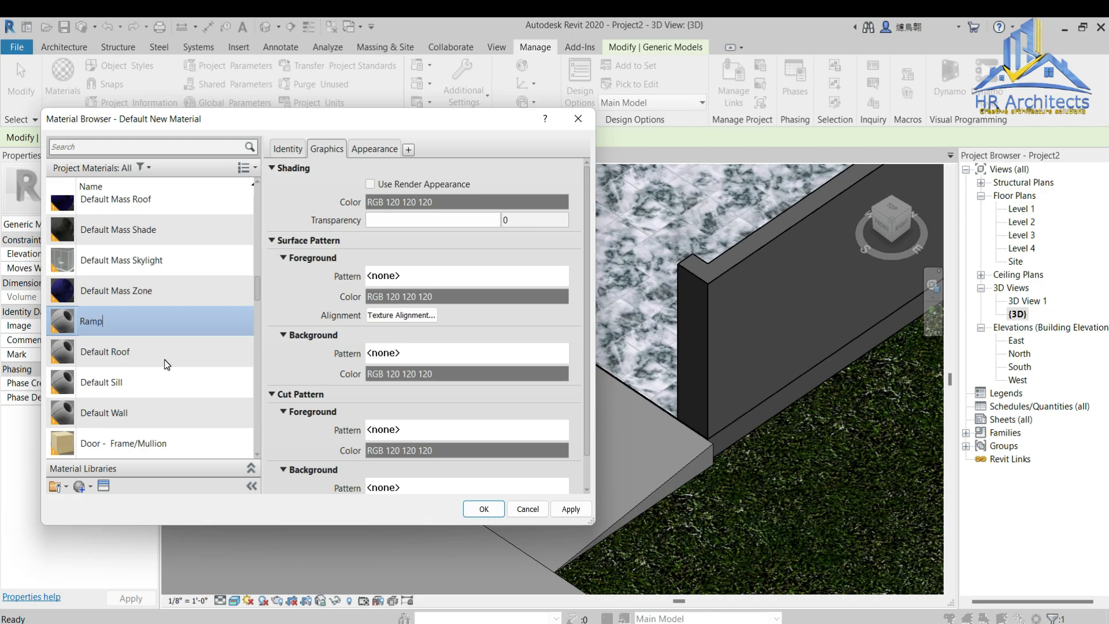
Step: Replace the Ramp material's appearance with the 1in Squares - Mosaic Gray asset, set its texture sample size to 6'-0" and save it
click(105, 487)
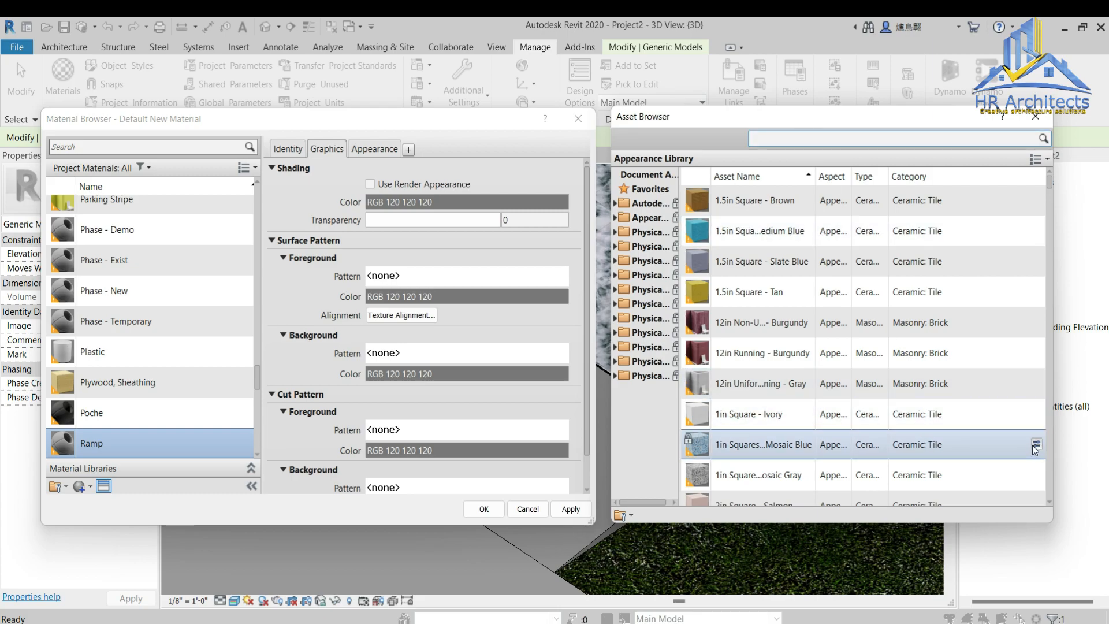
click(1037, 475)
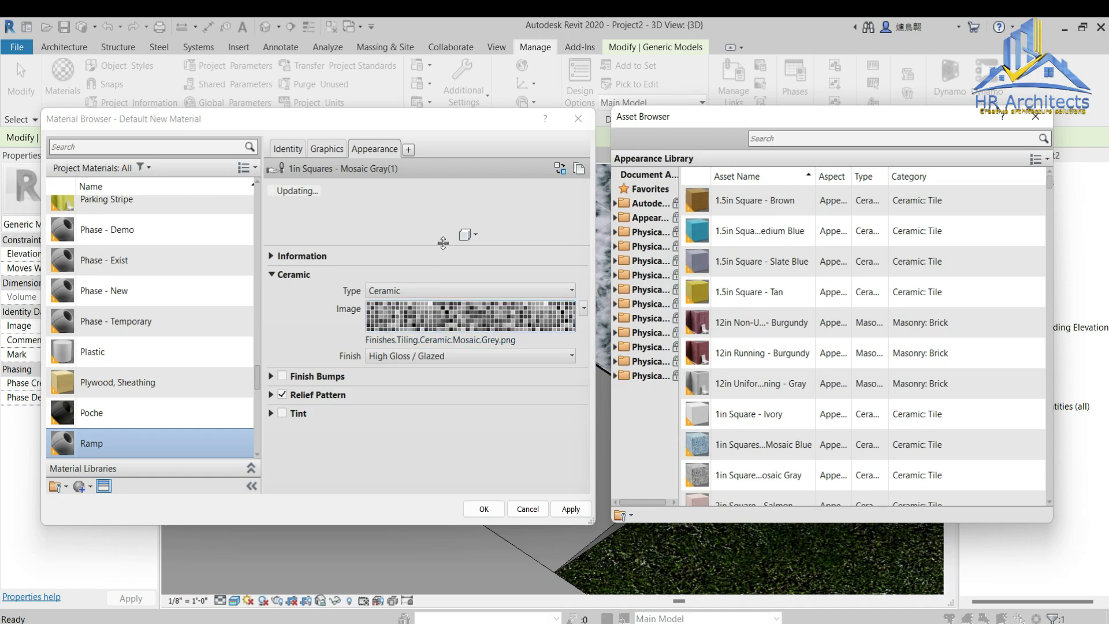
click(432, 325)
scroll(115, 406, down, 3)
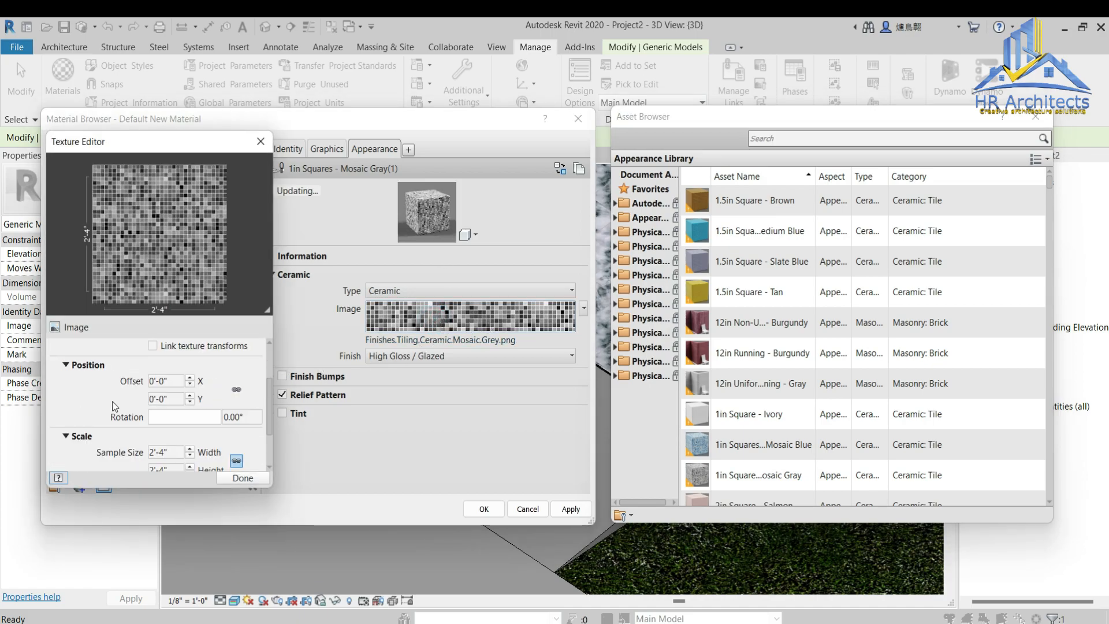
scroll(115, 406, down, 2)
click(173, 391)
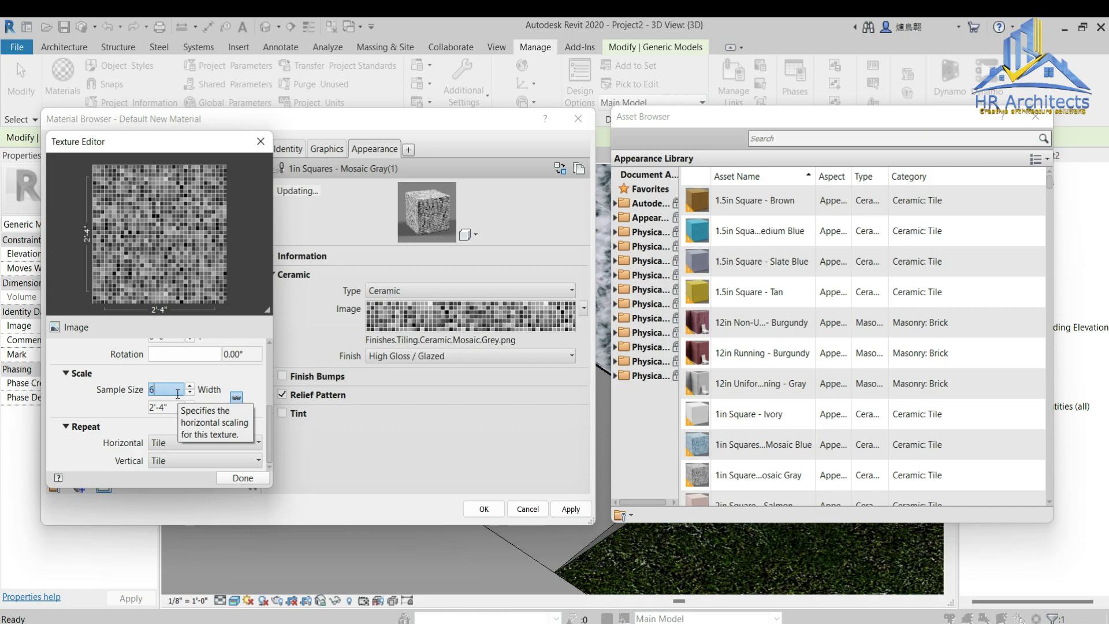
text(6)
key(Tab)
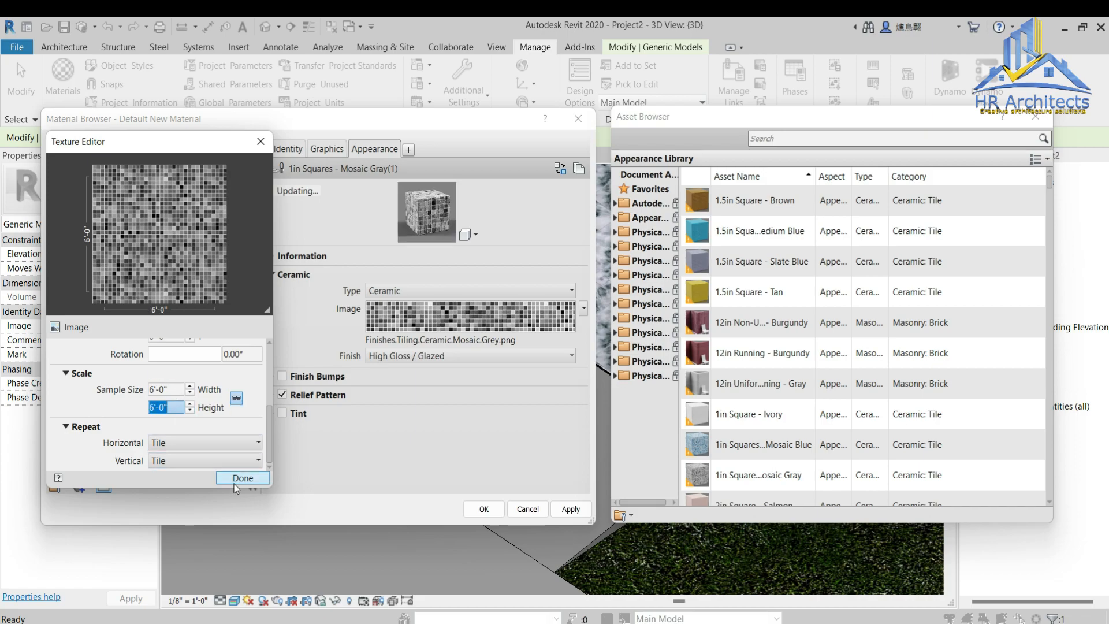
click(234, 478)
click(570, 509)
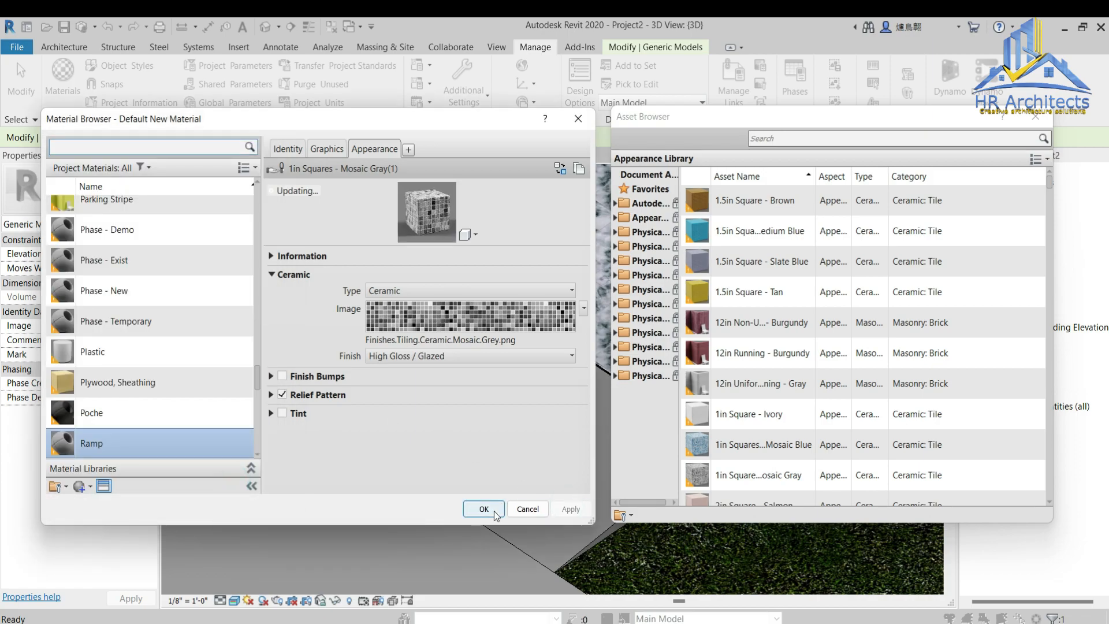
click(483, 509)
Step: Edit the entrance ramp in place and paint its sloping top and triangular side face with the Ramp material
click(716, 474)
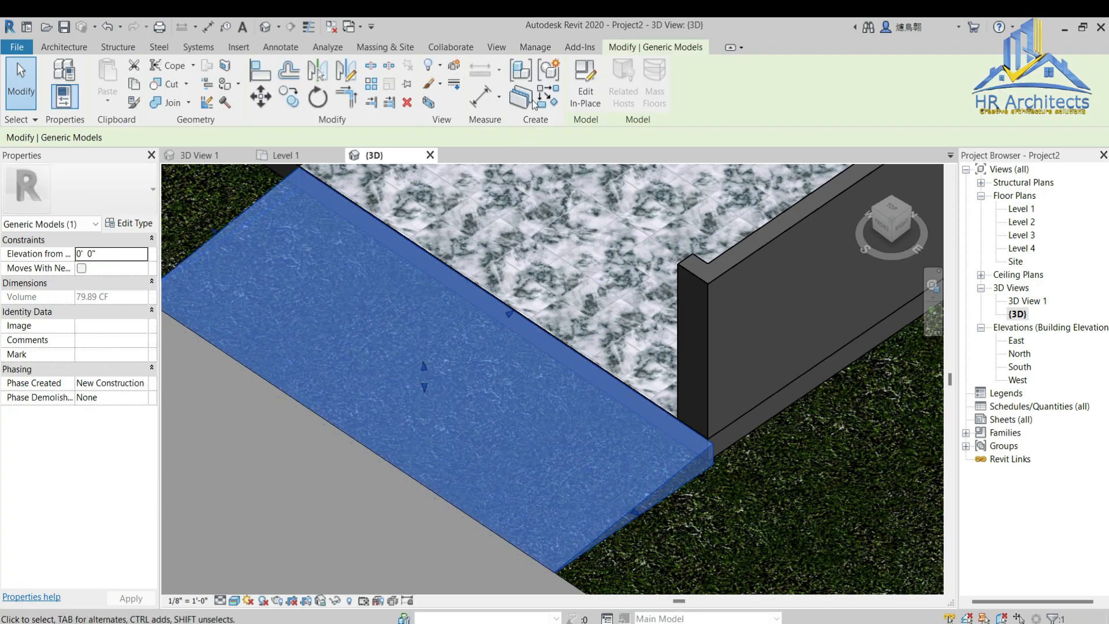
click(585, 81)
click(295, 48)
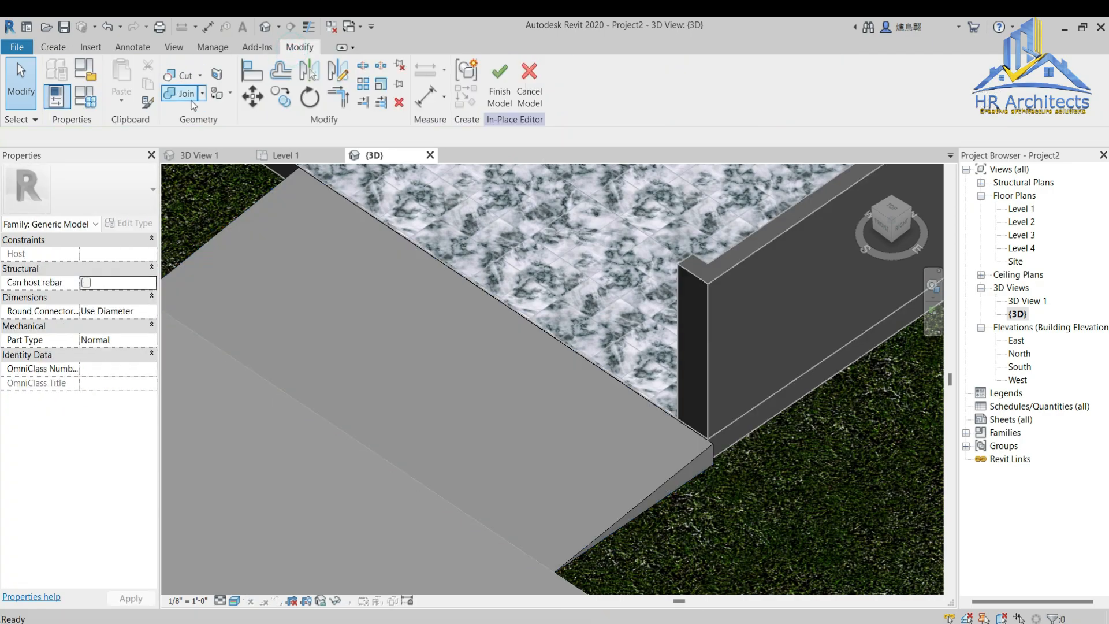
click(214, 94)
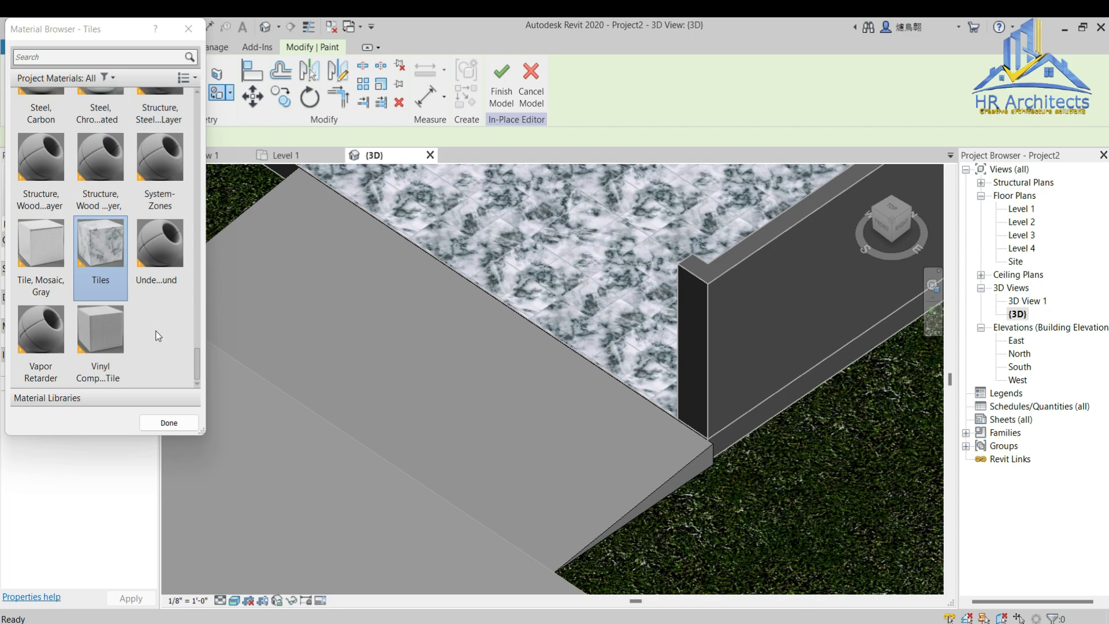
scroll(166, 344, up, 1)
click(71, 58)
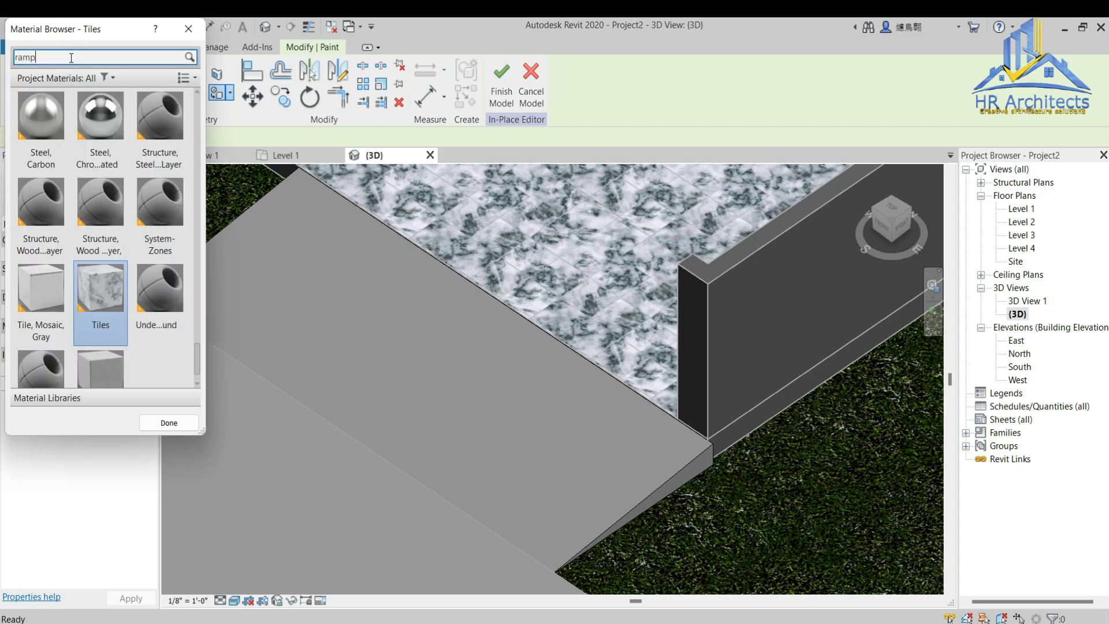
key(Return)
click(49, 138)
click(659, 502)
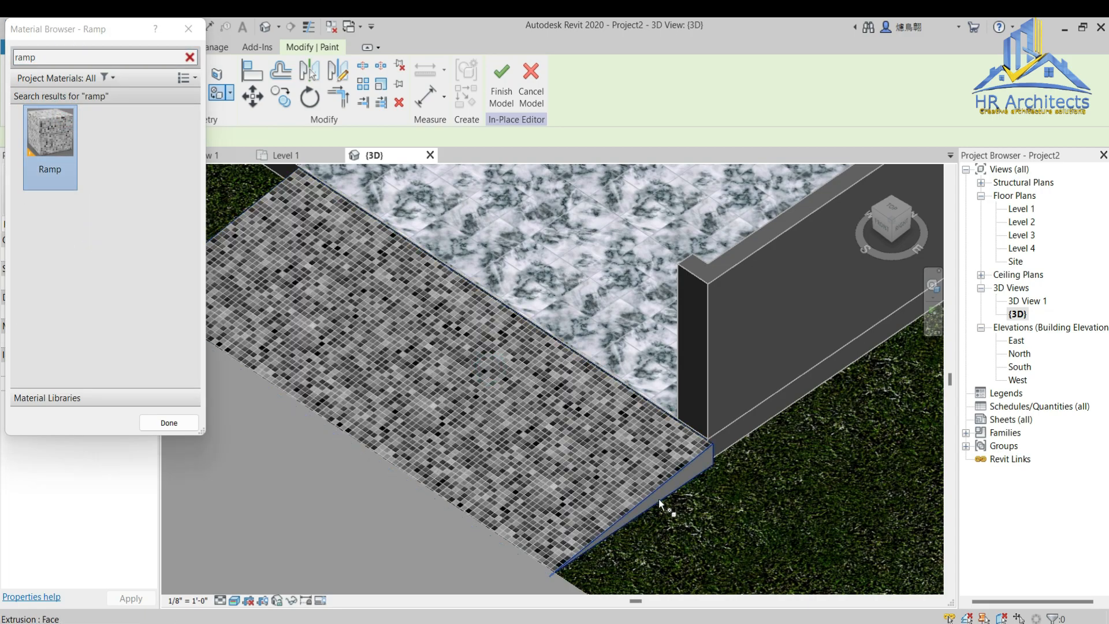
scroll(659, 498, up, 2)
click(716, 445)
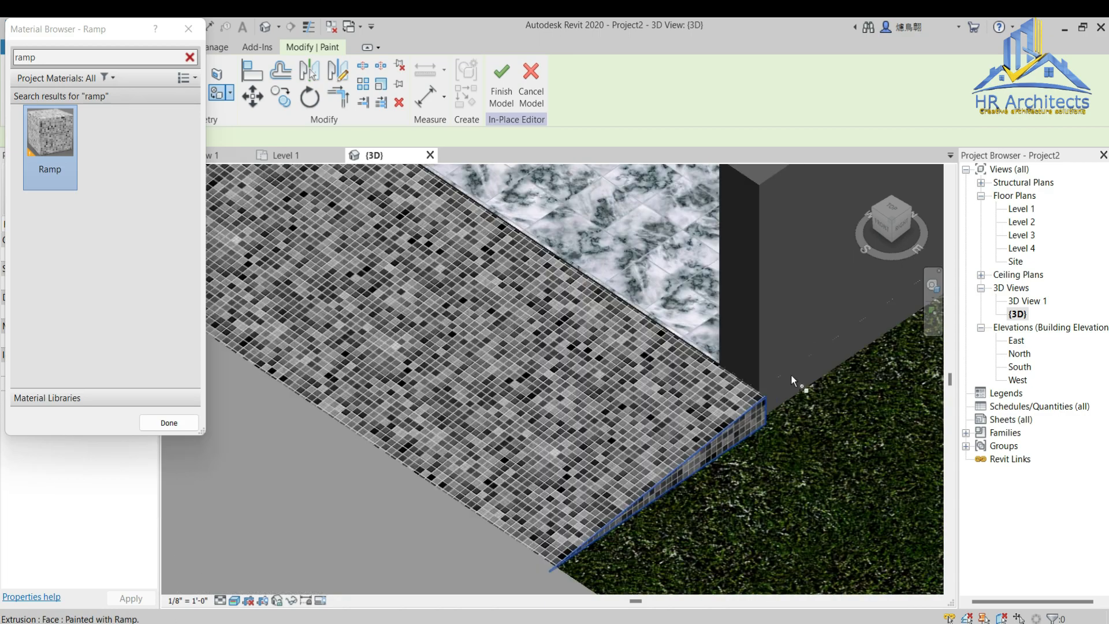
Step: Inspect the ramp's side face from a front-left corner view, finish the in-place model and end painting
click(873, 218)
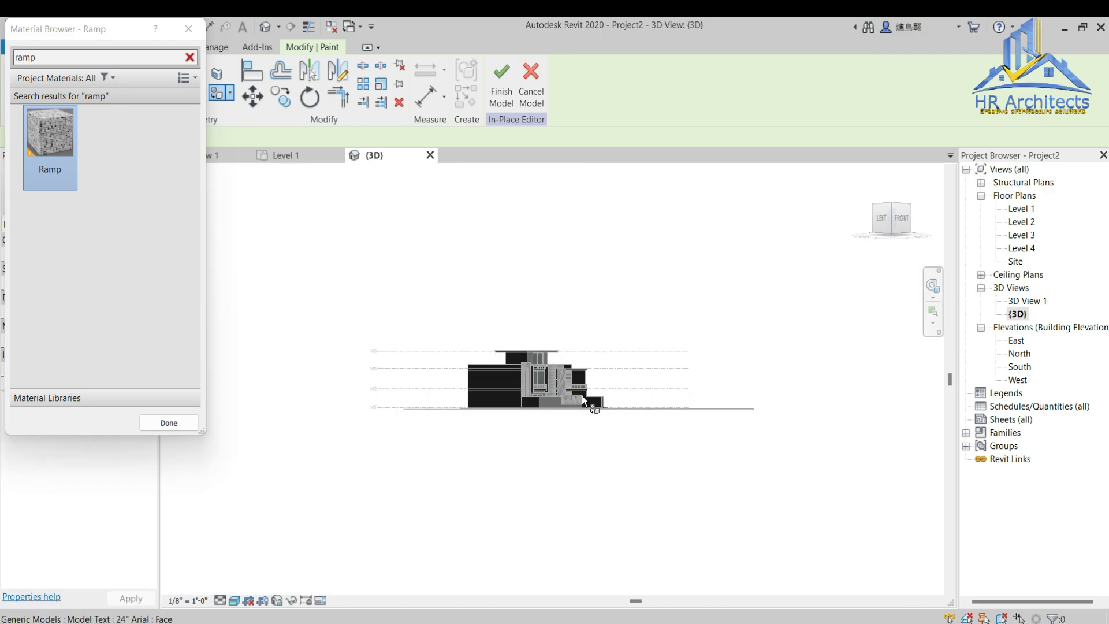
scroll(581, 395, up, 5)
scroll(601, 561, up, 3)
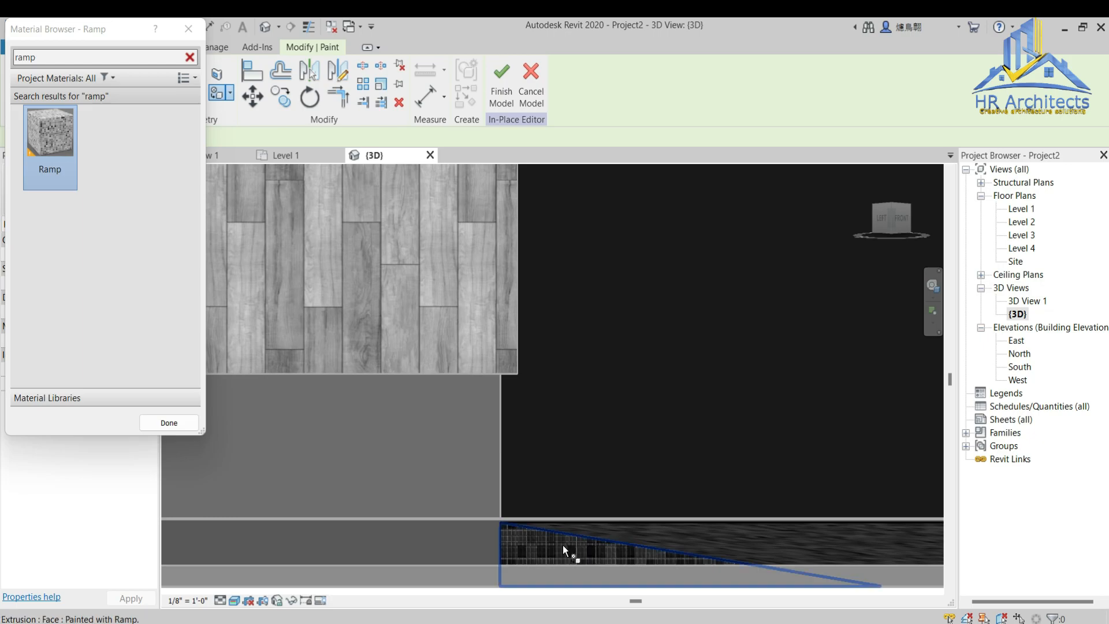
scroll(563, 545, down, 5)
click(502, 92)
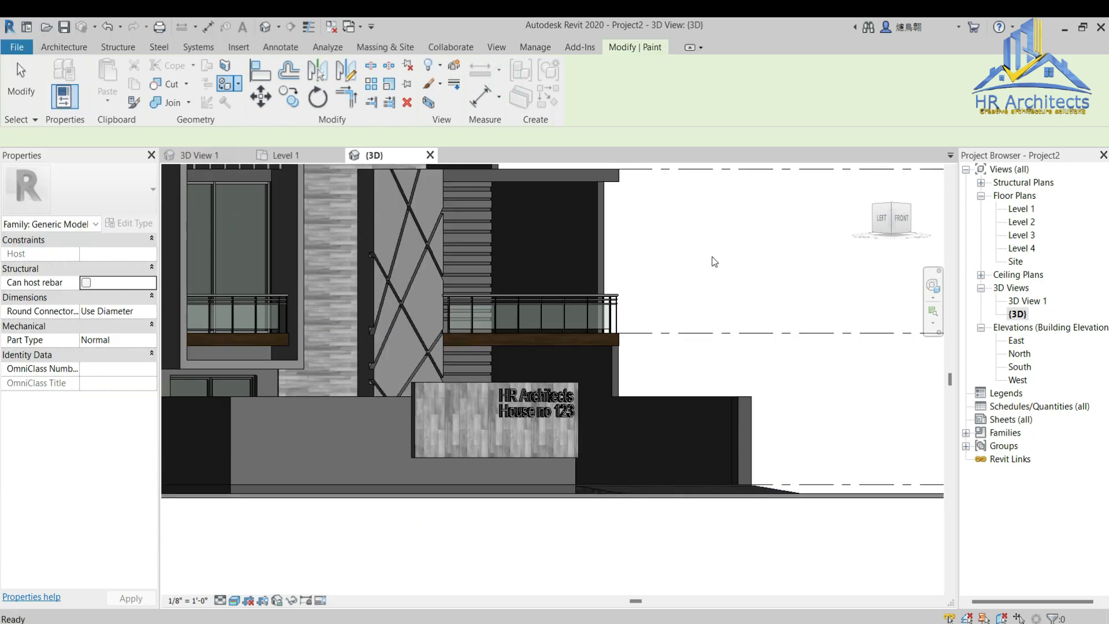
key(Escape)
Step: Create a new project material named Road and open the asset library for its appearance
click(535, 47)
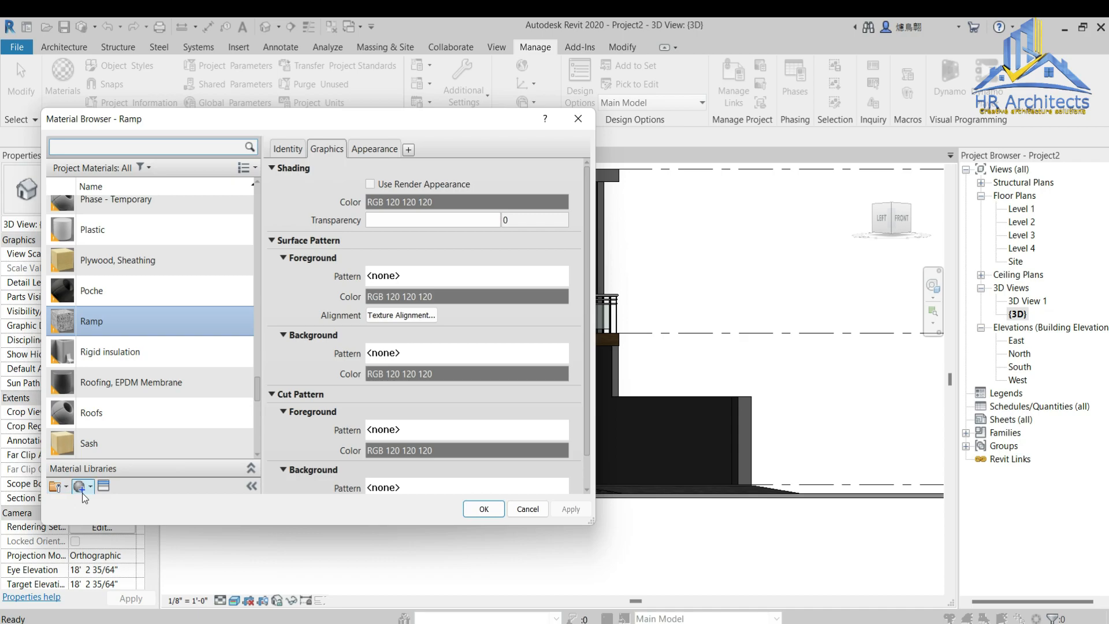
click(56, 553)
click(116, 567)
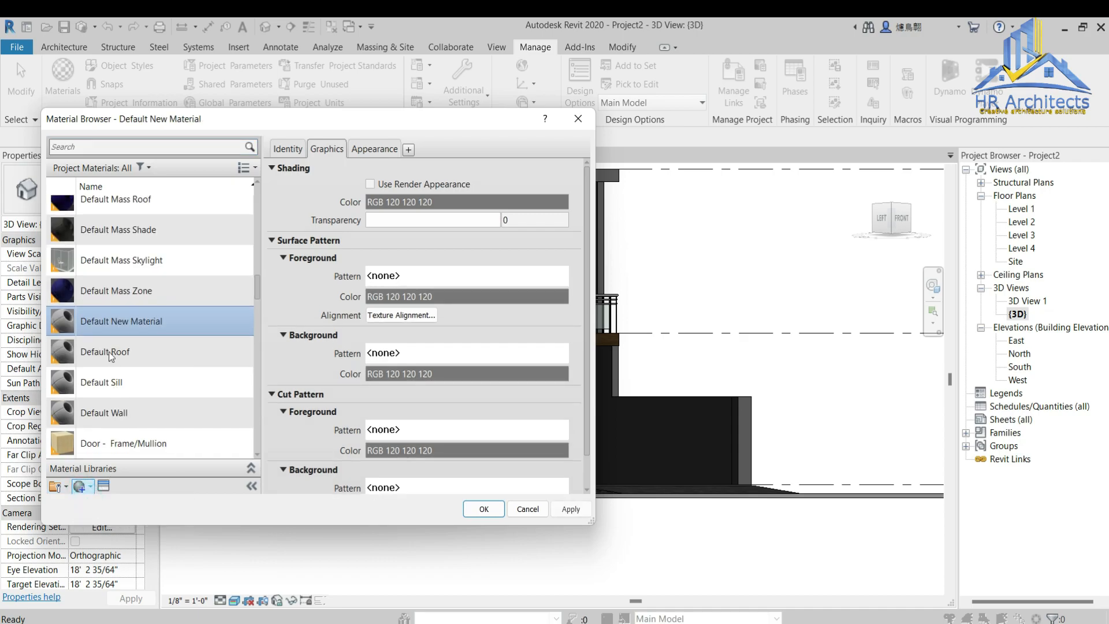
right_click(116, 321)
click(148, 357)
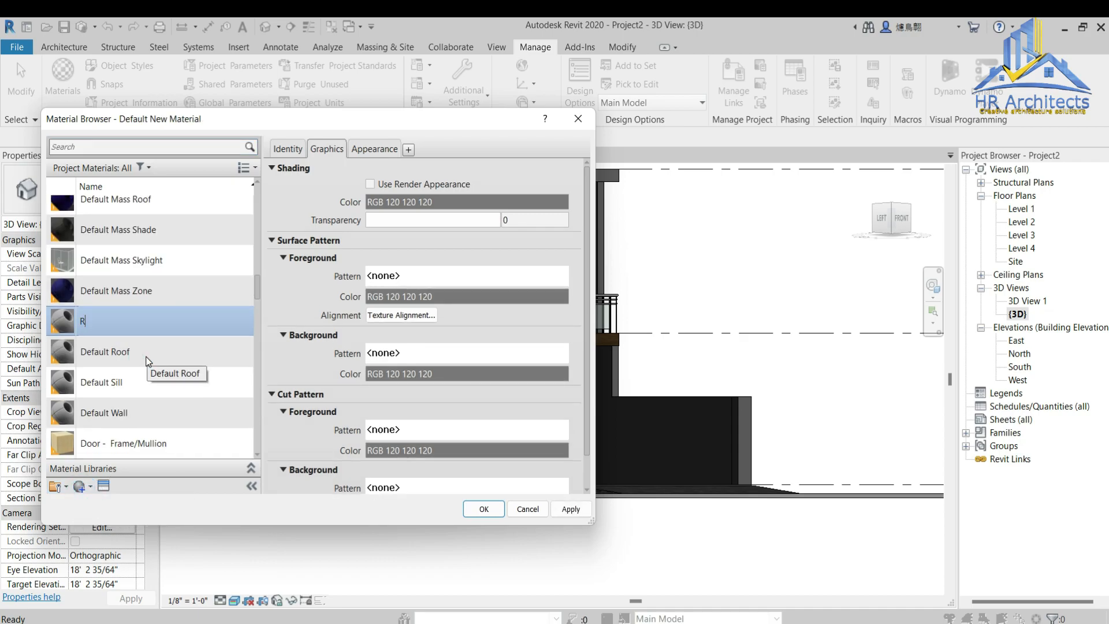
click(103, 486)
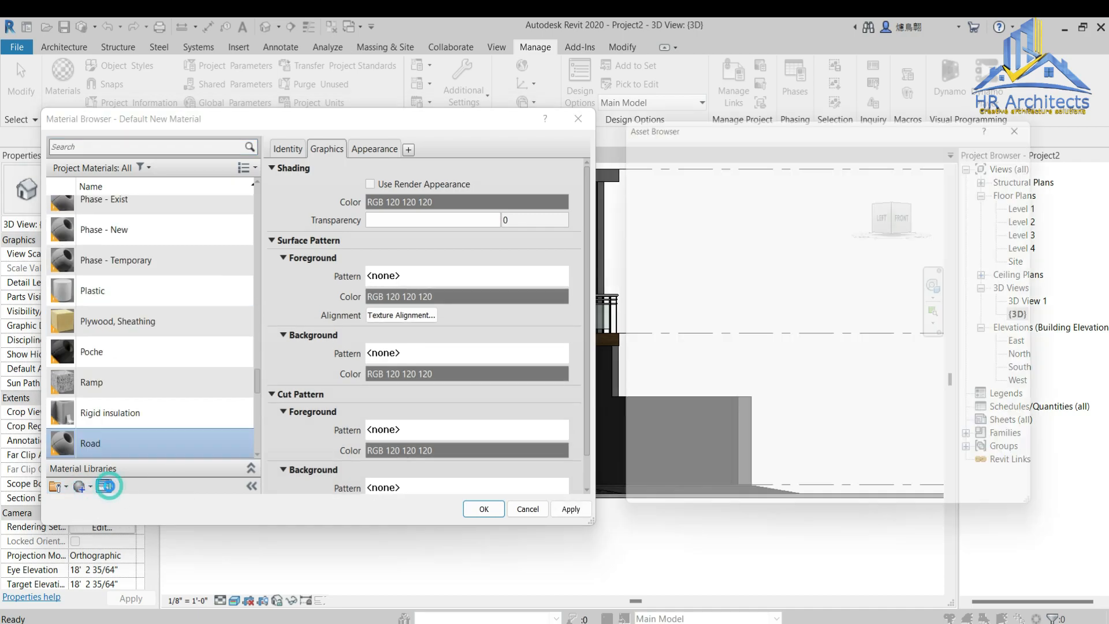
Step: Replace the Road material's appearance with the Asphalt - Wet asset, use its render appearance for shading and save the material
click(794, 140)
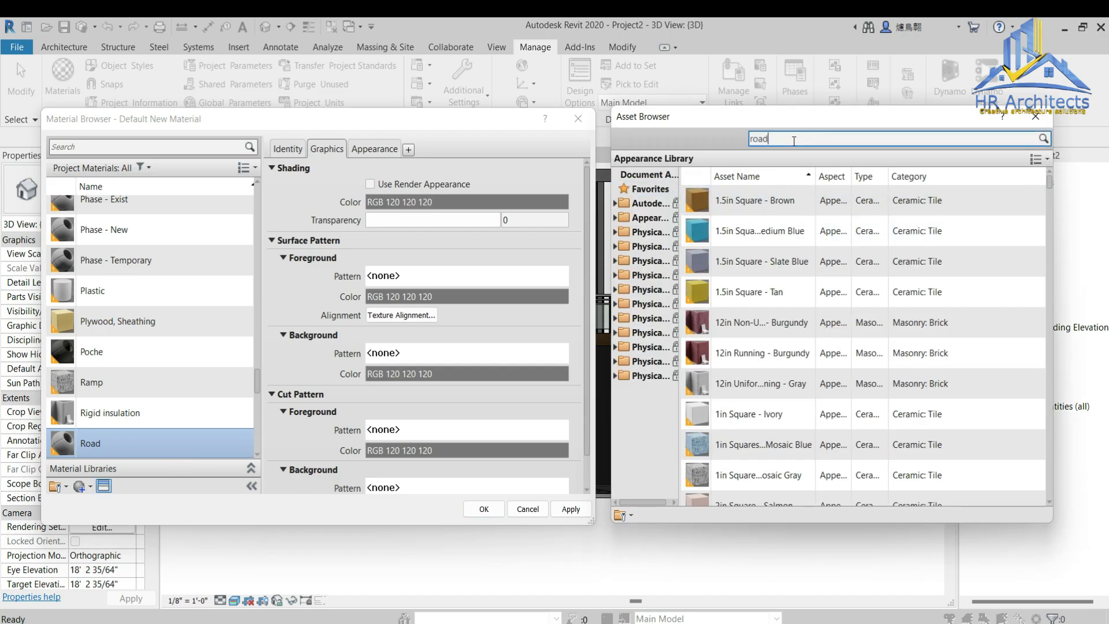
key(Return)
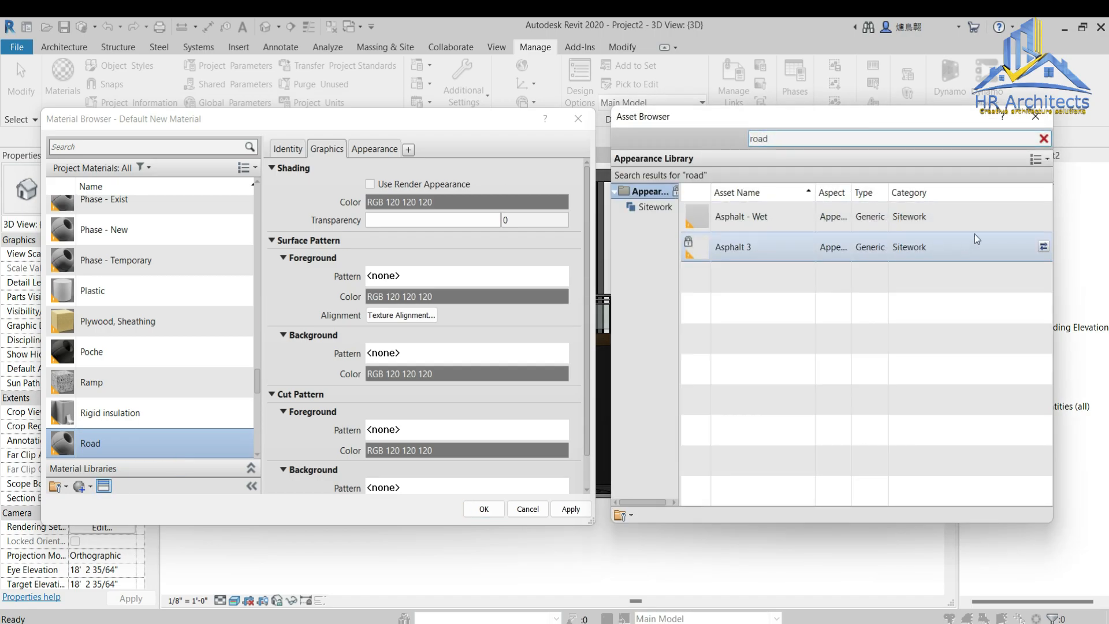
click(1043, 217)
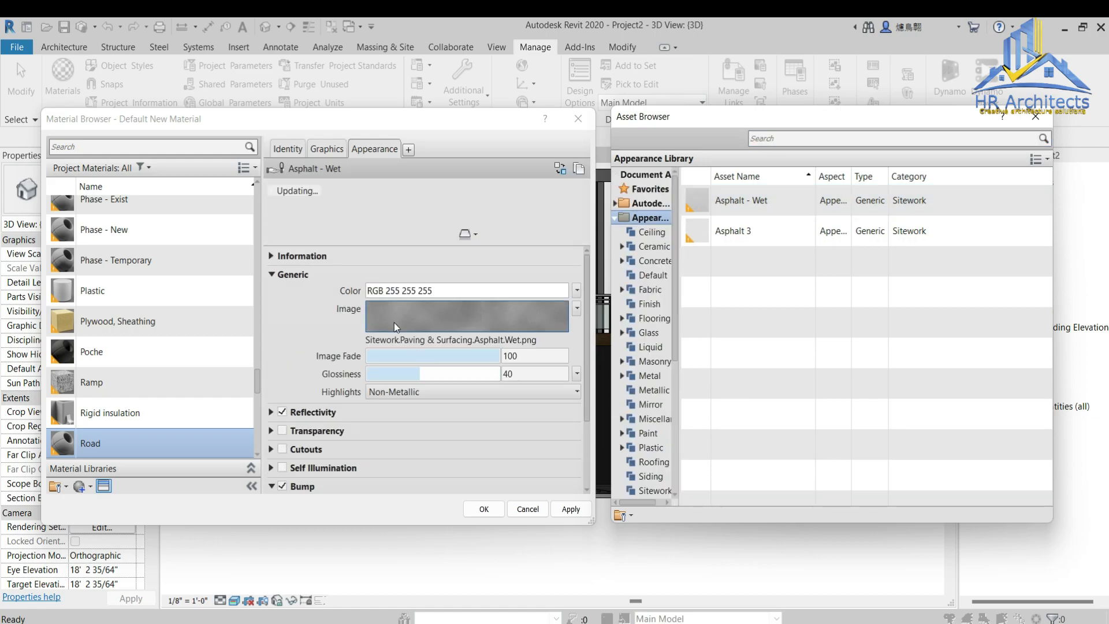
click(327, 149)
click(370, 184)
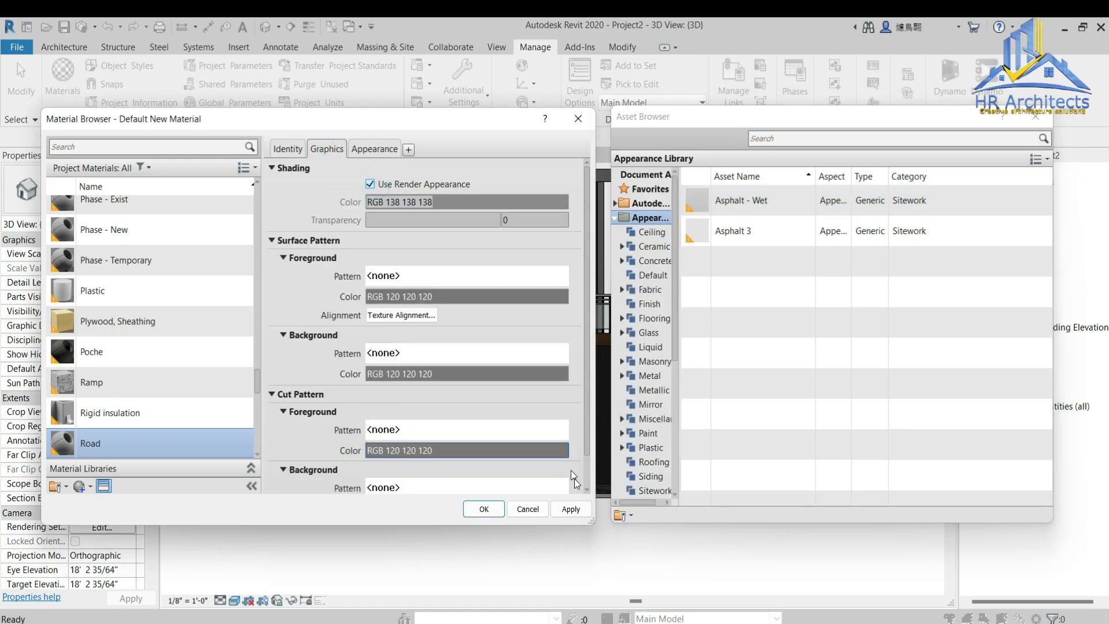
click(484, 509)
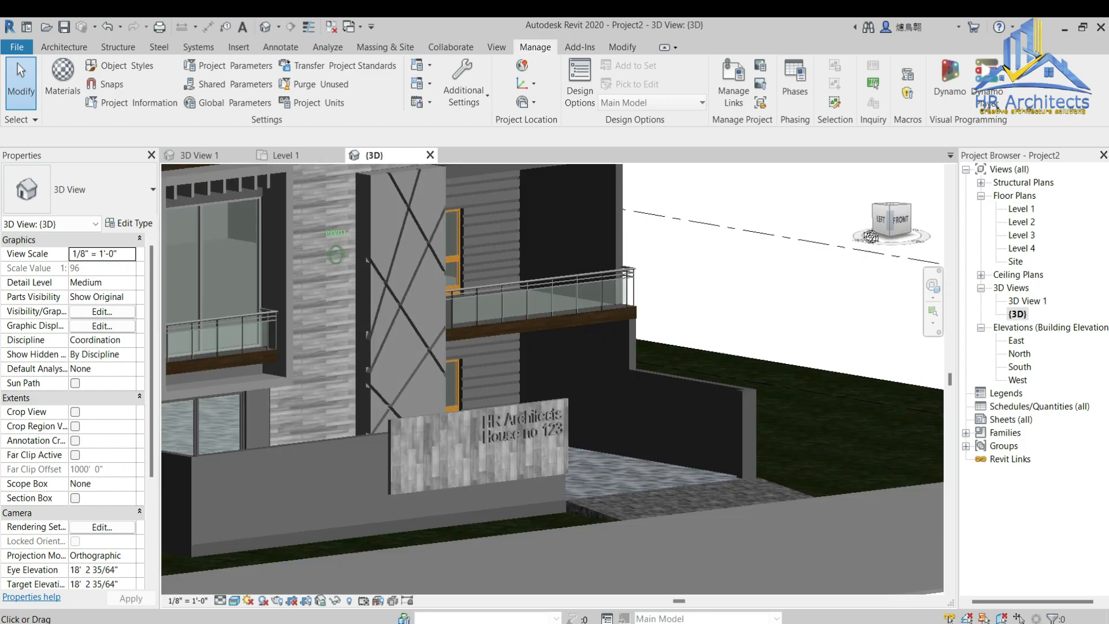
Step: Open the road slab in front of the house for in-place editing
drag(870, 237, 872, 271)
click(896, 218)
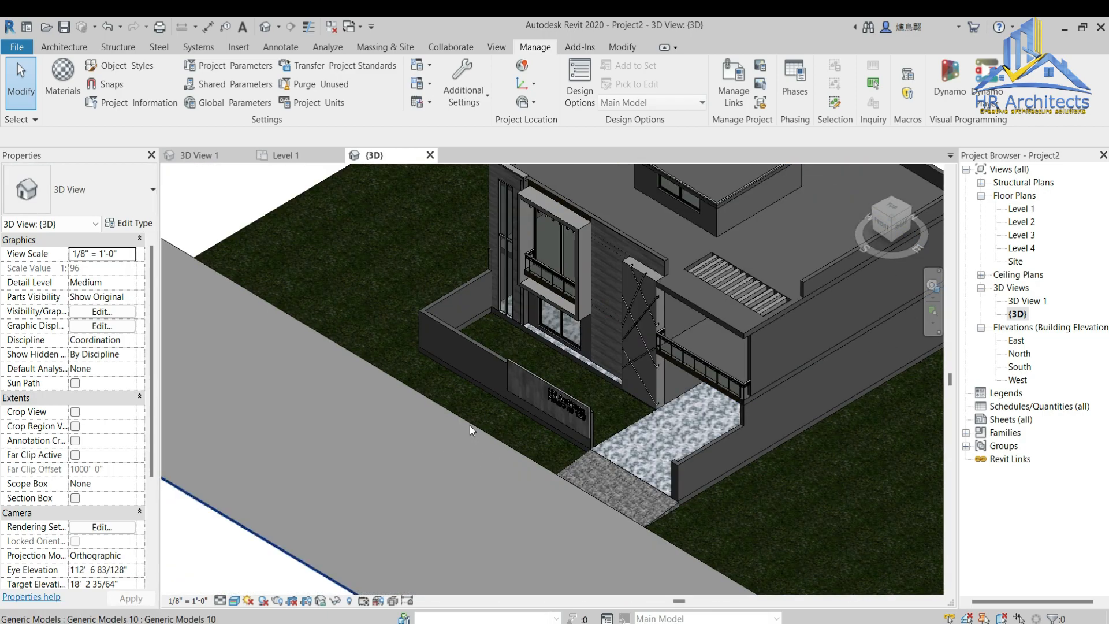
click(462, 428)
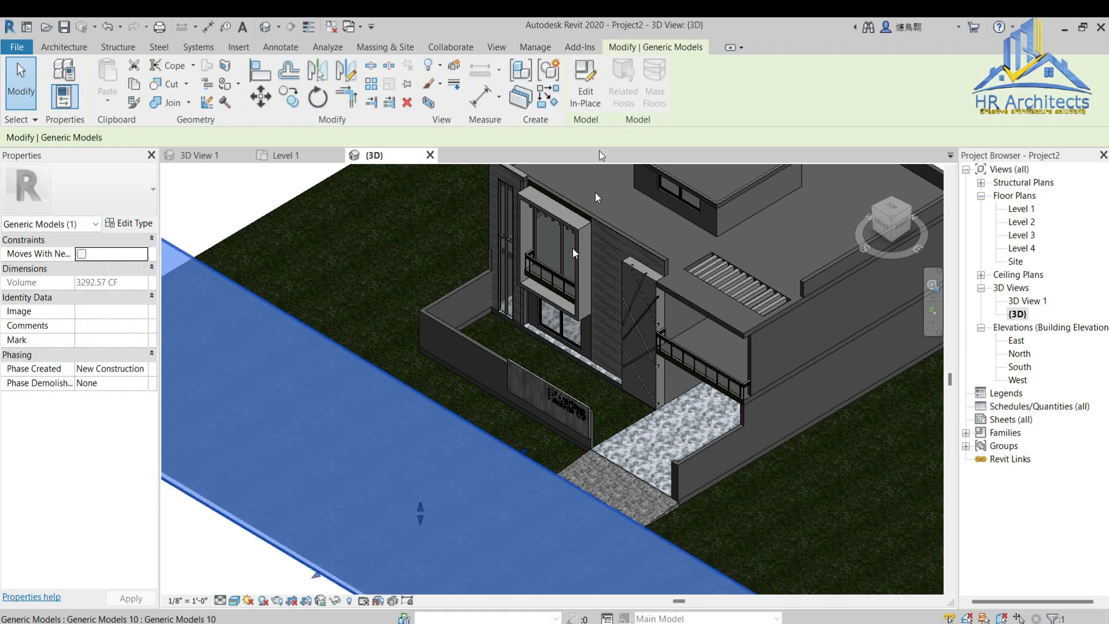
click(587, 81)
Step: Paint the top face of the road slab with the Road material and end painting
click(300, 47)
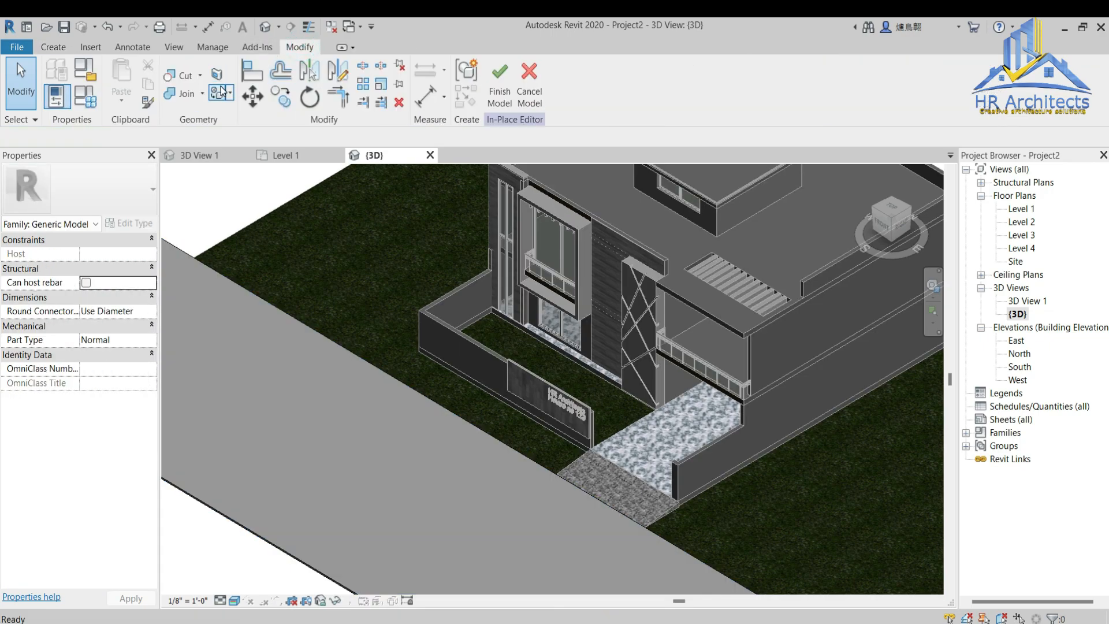
click(218, 92)
scroll(130, 245, up, 1)
click(118, 58)
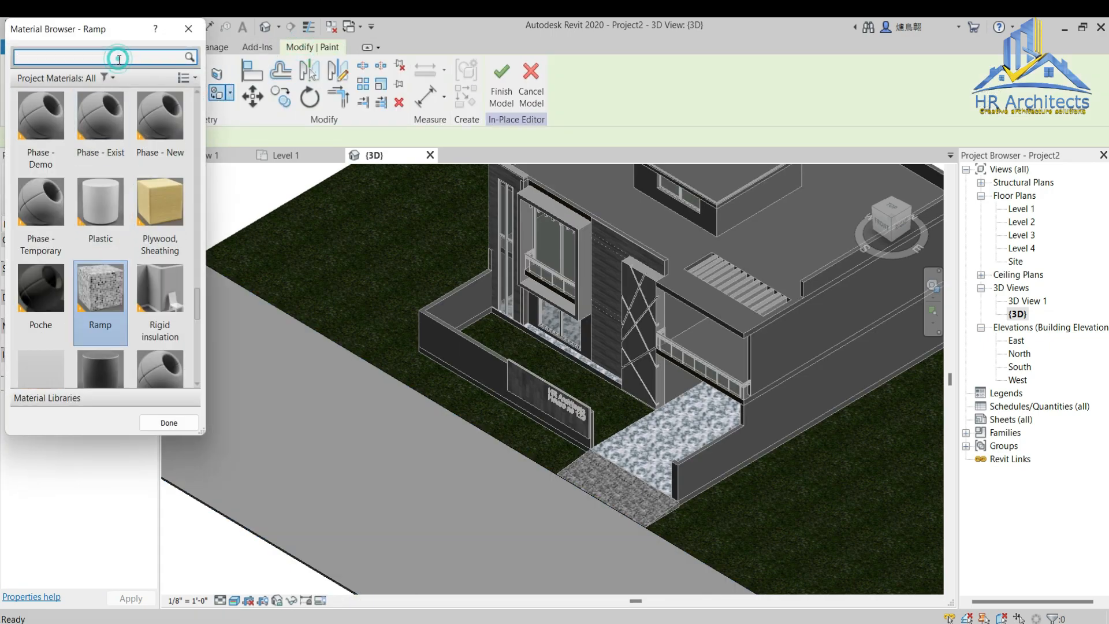
text(roadd)
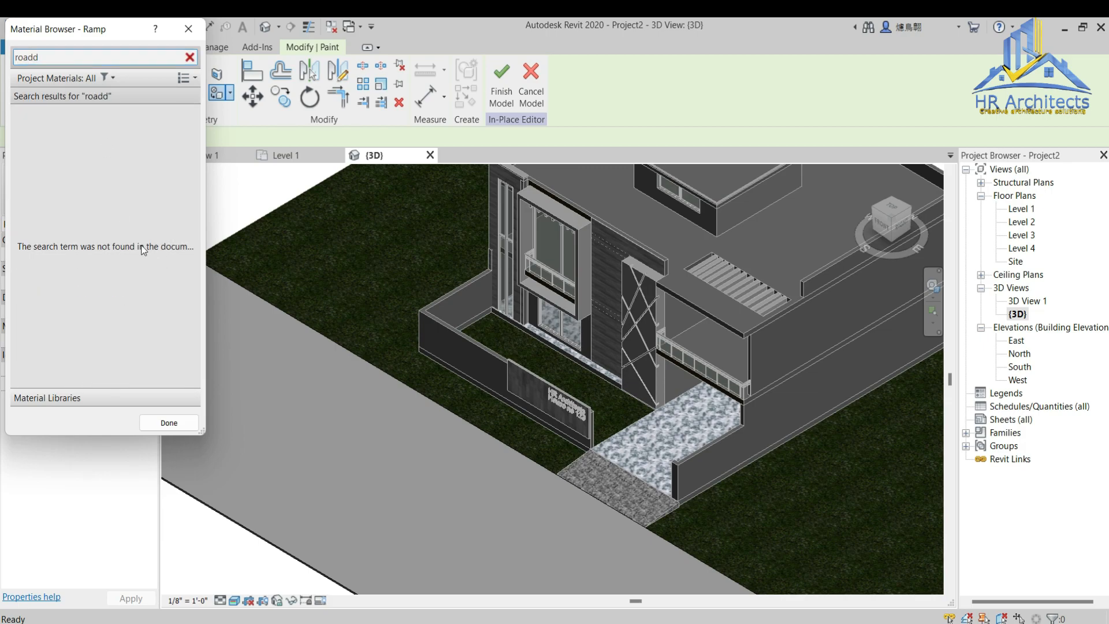
key(BackSpace)
click(57, 130)
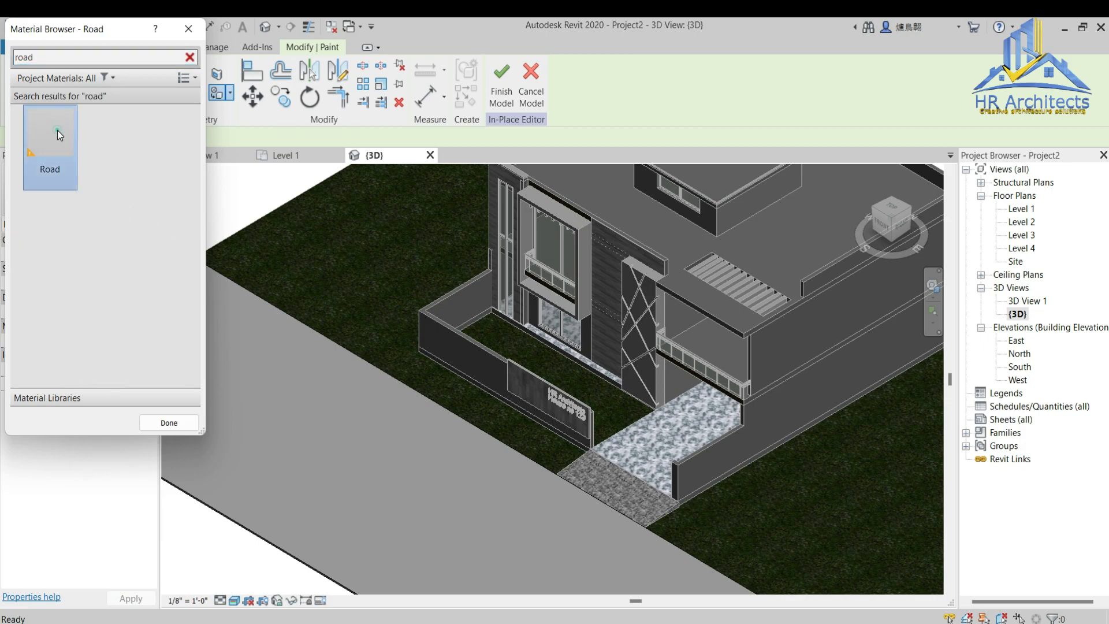
click(377, 510)
scroll(405, 520, up, 5)
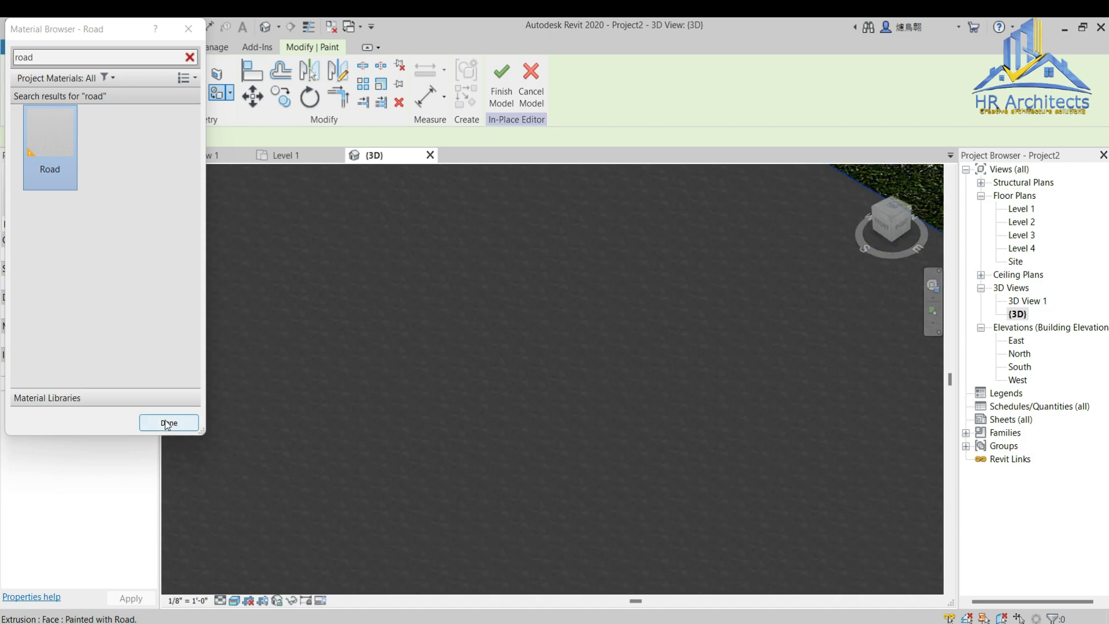
click(168, 422)
Step: Adjust the texture sample size of the Road material's asphalt image and save the material
click(209, 45)
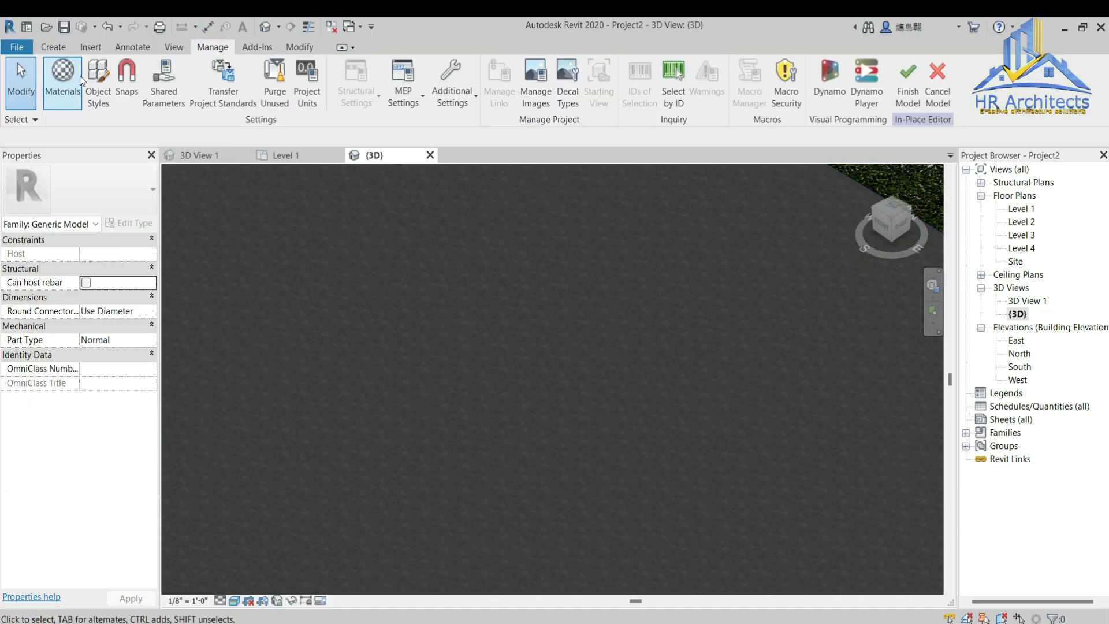
click(62, 78)
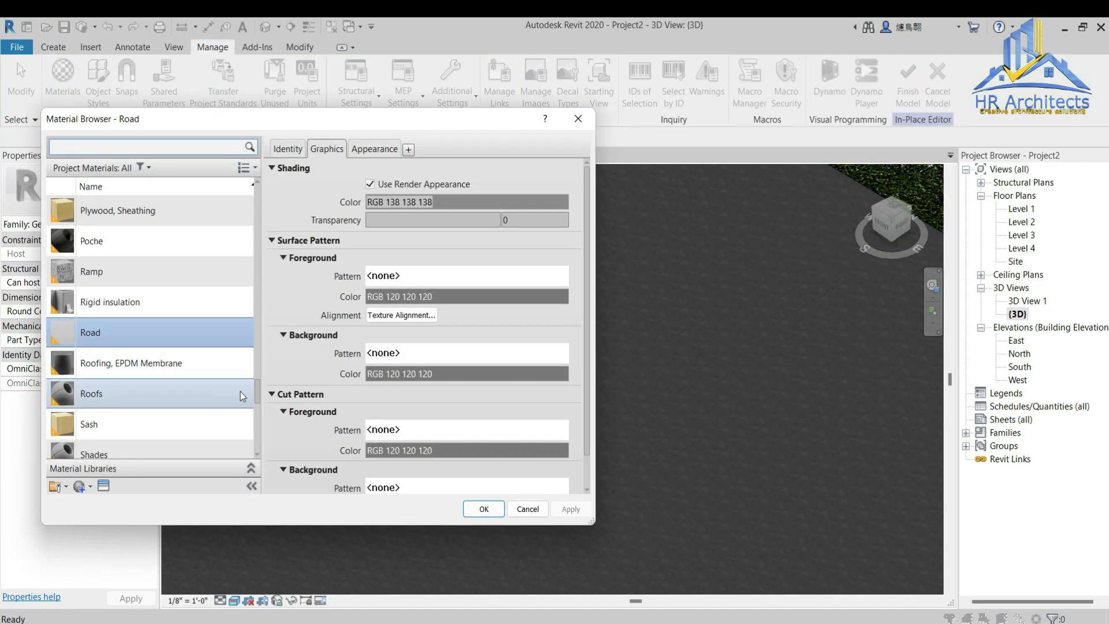
click(374, 148)
click(455, 316)
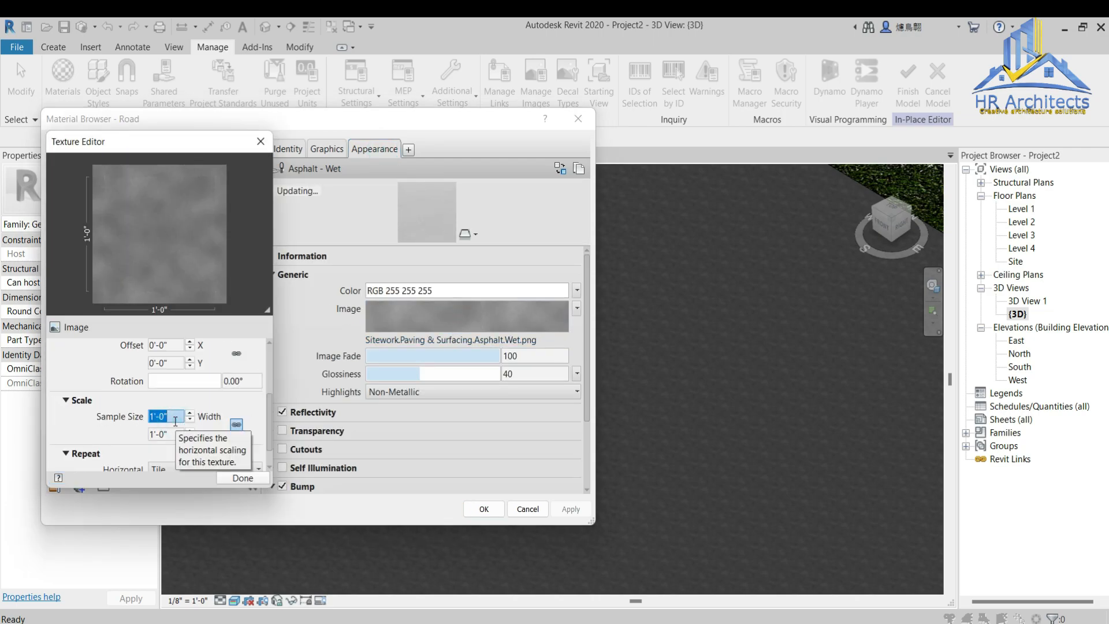
key(Tab)
click(267, 481)
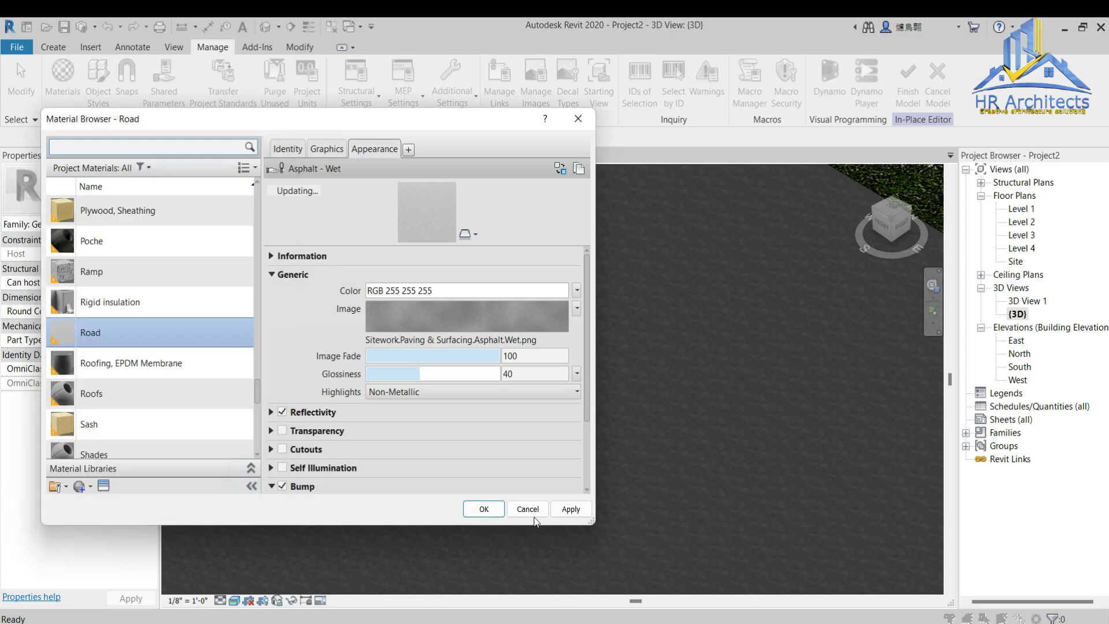
click(570, 509)
click(484, 509)
Step: Check the road surface against the house and finish the road's in-place model
scroll(578, 376, down, 5)
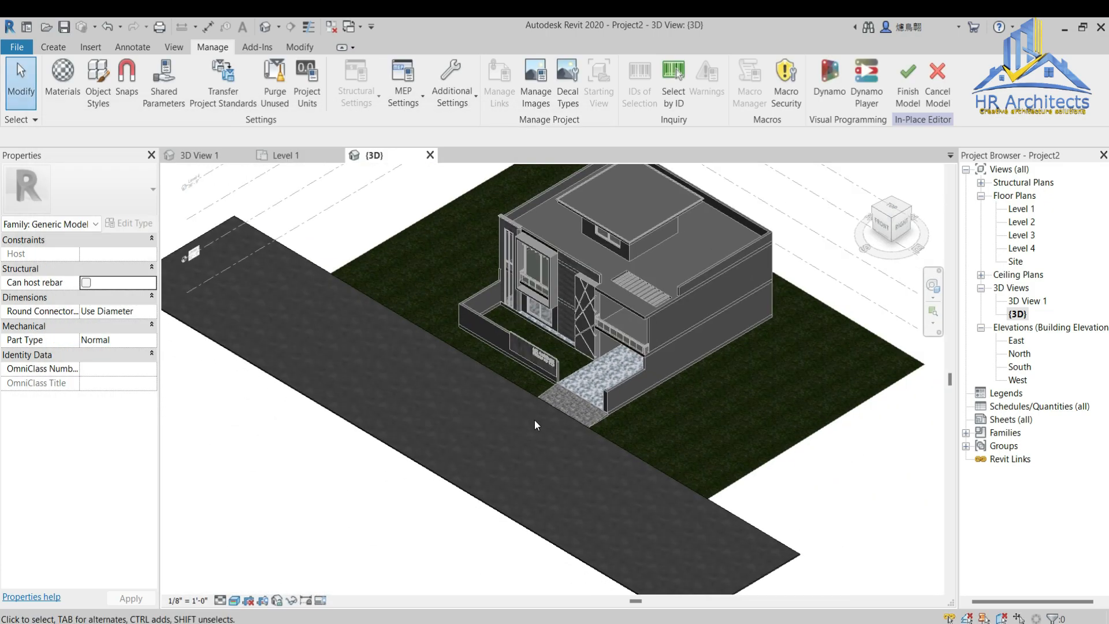
scroll(671, 296, up, 6)
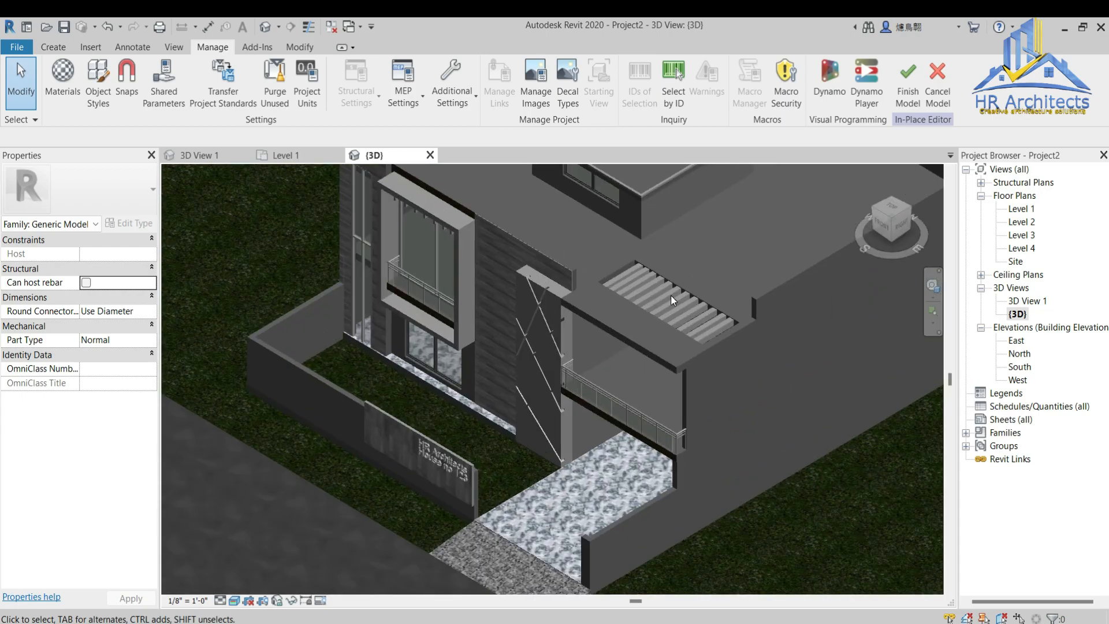
scroll(671, 295, up, 1)
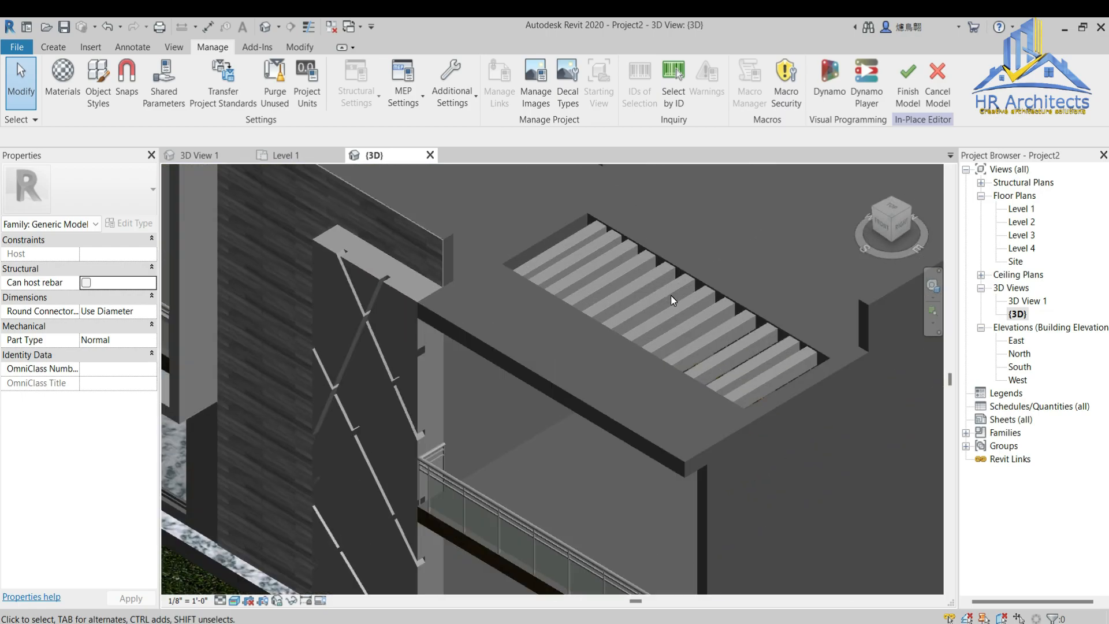
click(911, 95)
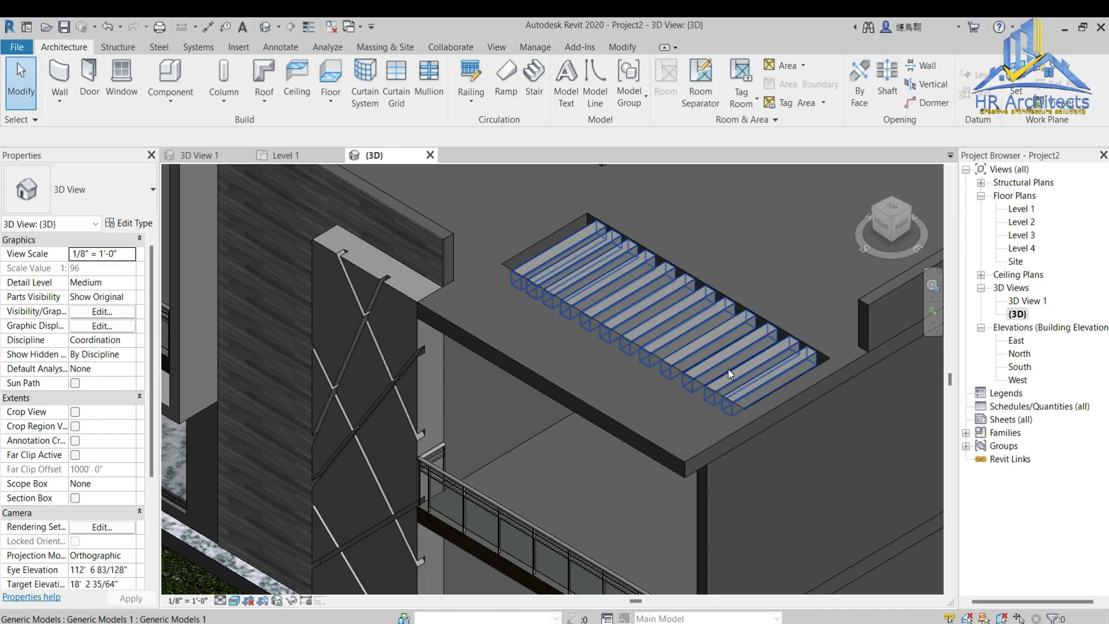
Step: Edit the pergola slats in the roof opening in place and choose Dark brown flooring as the paint material
click(724, 328)
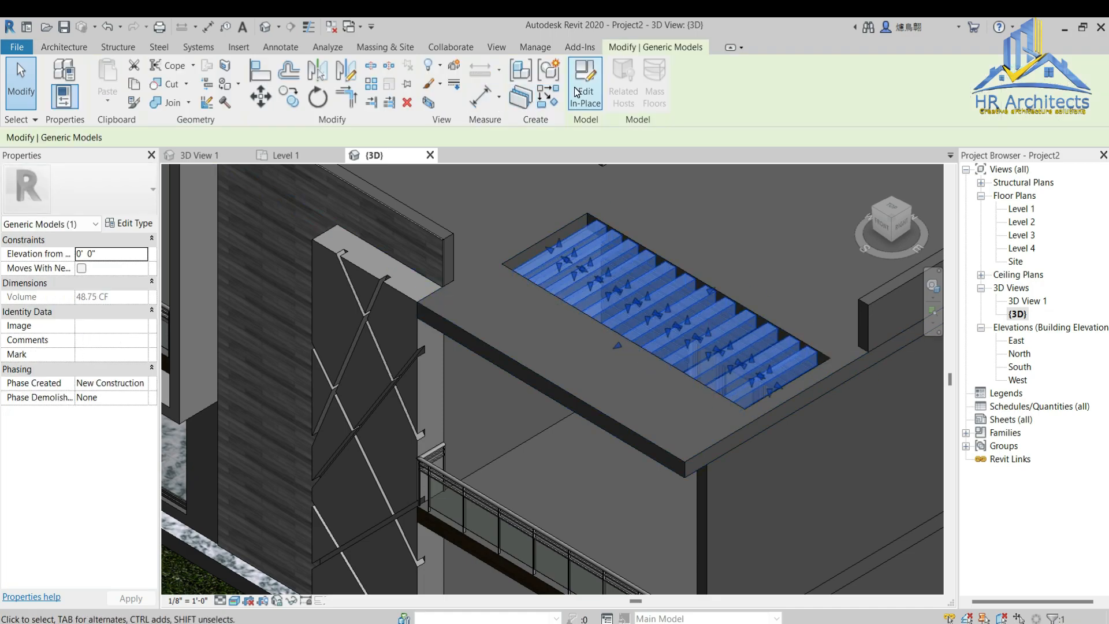
click(585, 83)
click(299, 47)
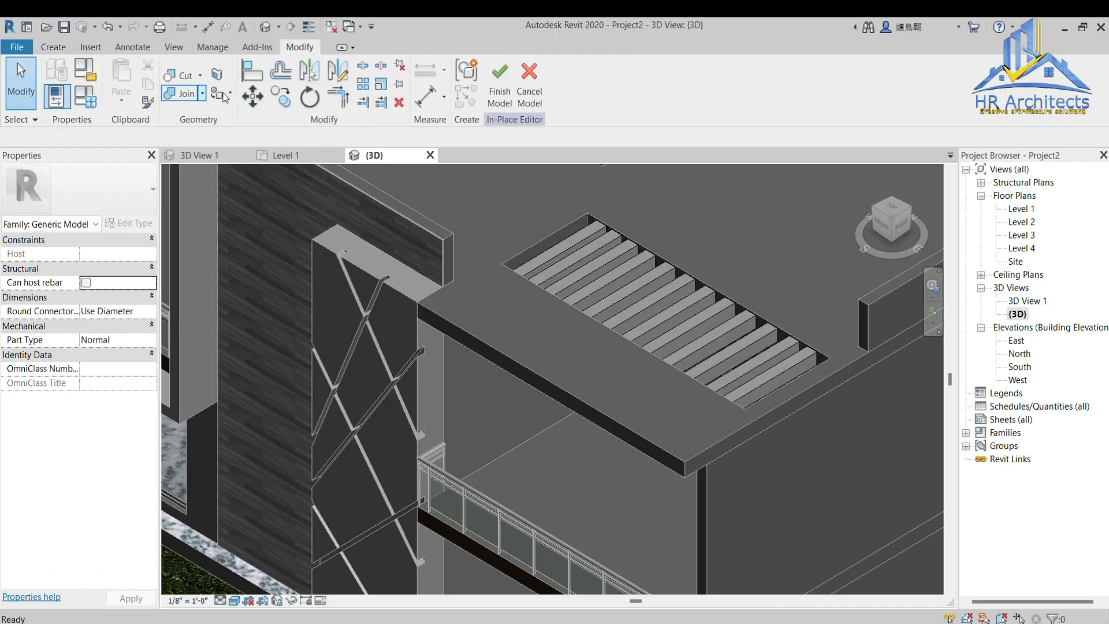
click(214, 94)
text(dark)
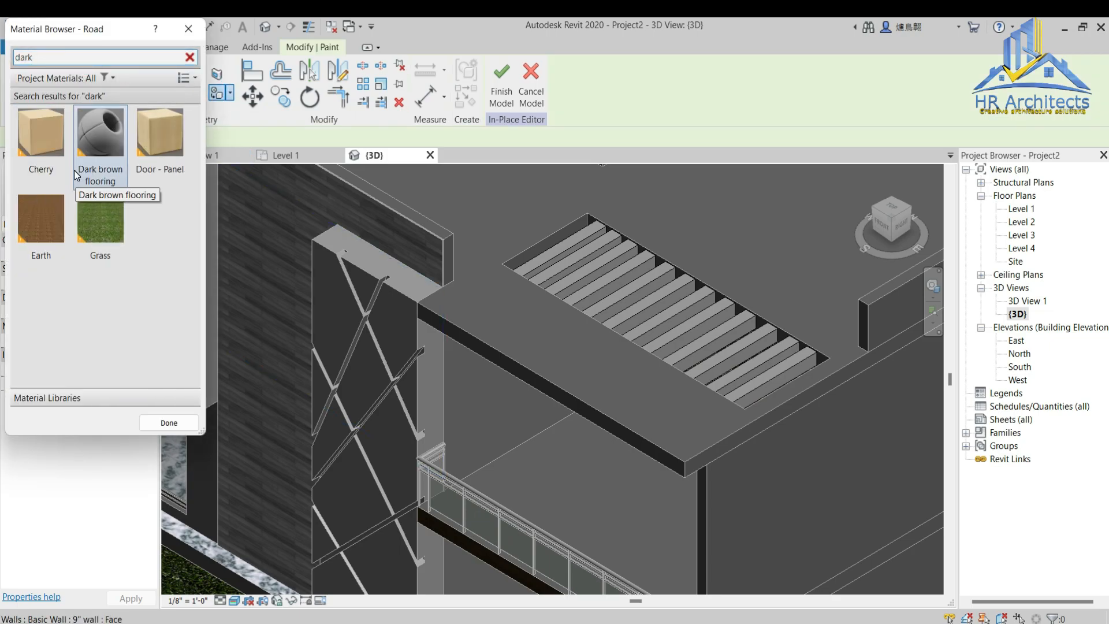
click(100, 136)
Step: Paint the top and visible side faces of the first six pergola slats, from the facade end, with Dark brown flooring
scroll(649, 290, up, 3)
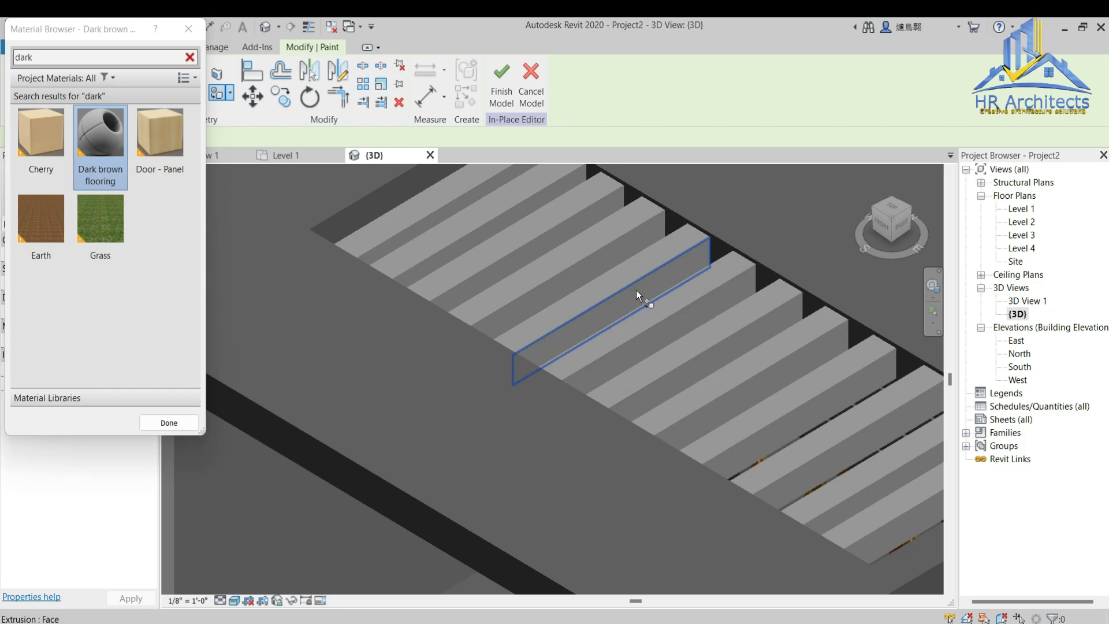
scroll(491, 233, down, 1)
click(493, 234)
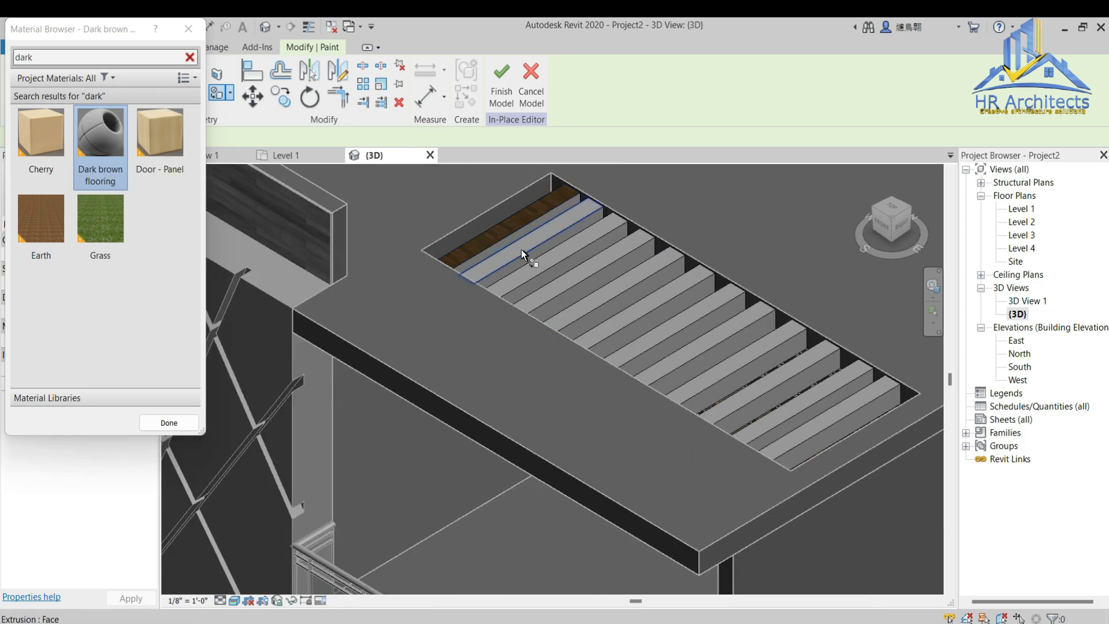
click(521, 248)
scroll(521, 249, up, 4)
click(701, 428)
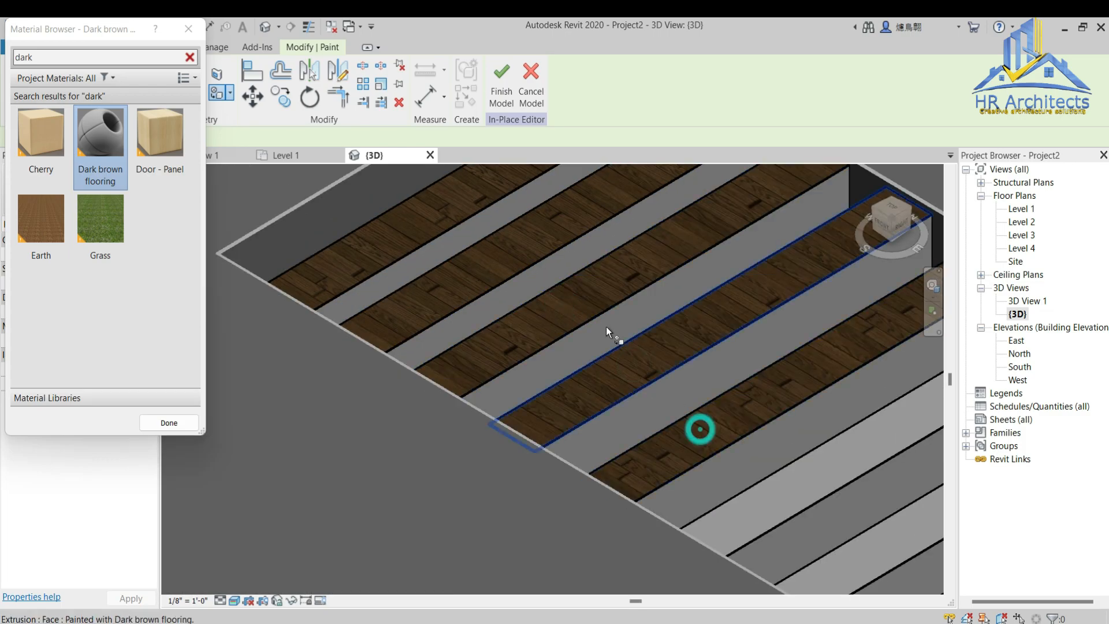
click(605, 326)
click(560, 269)
click(501, 209)
scroll(427, 248, down, 4)
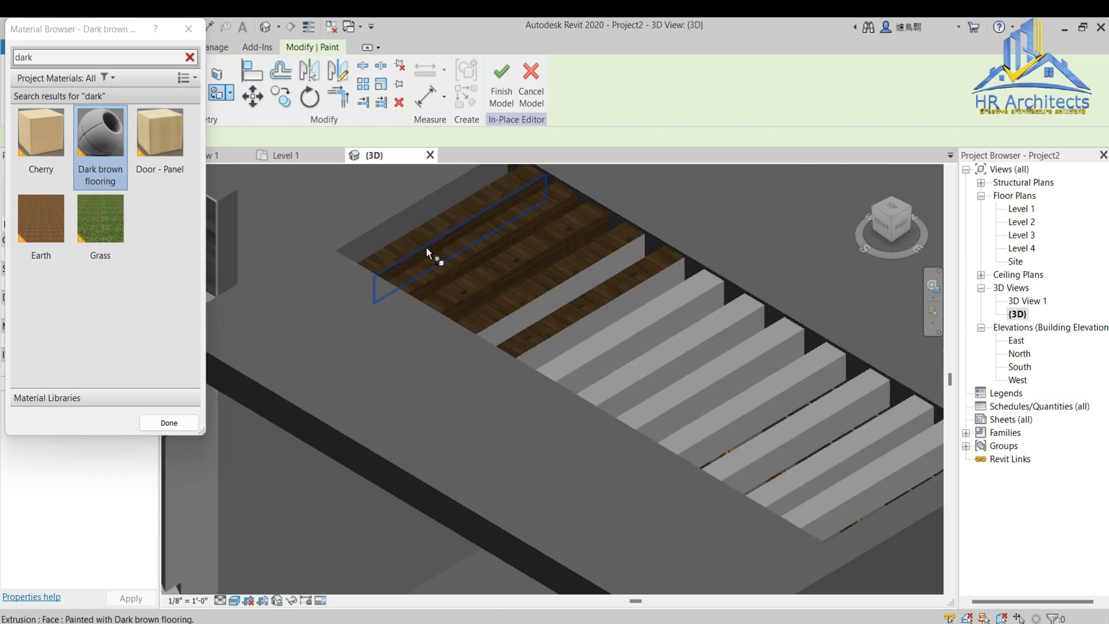
click(566, 292)
click(606, 320)
click(623, 331)
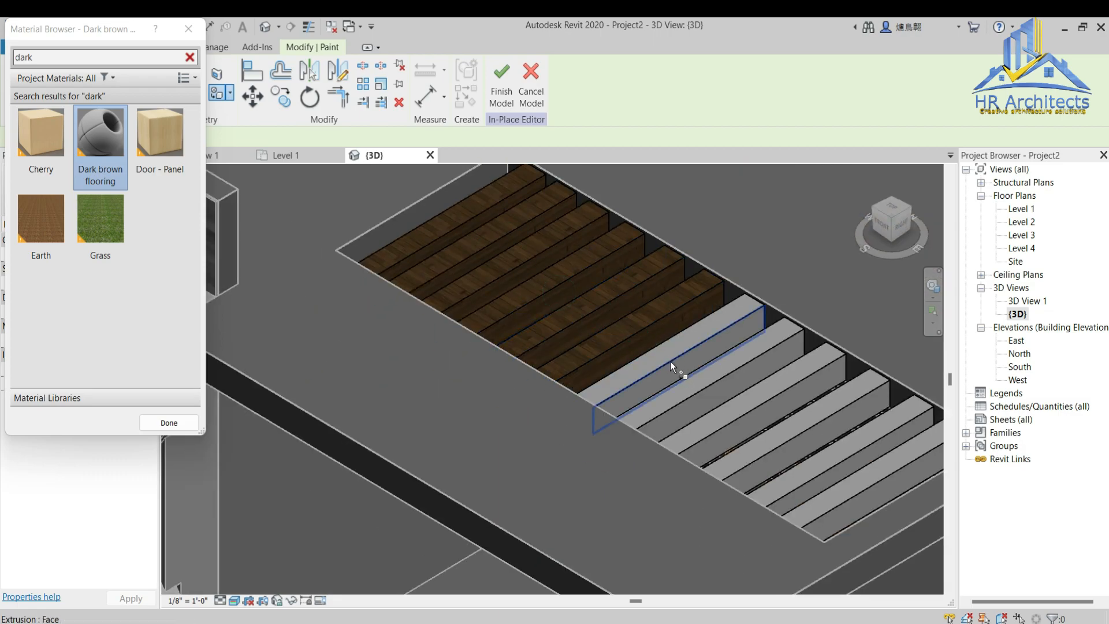
Step: Paint the top and visible side faces of the remaining pergola slats toward the outer parapet with Dark brown flooring
click(671, 363)
click(669, 349)
click(711, 370)
click(739, 387)
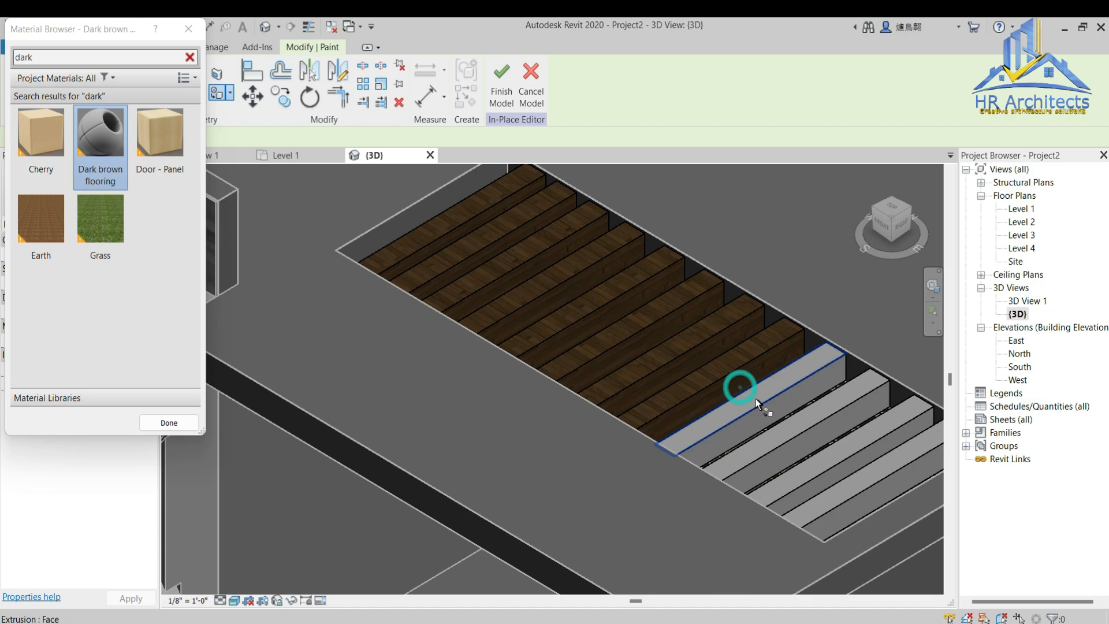
click(751, 397)
click(771, 413)
click(804, 440)
click(796, 425)
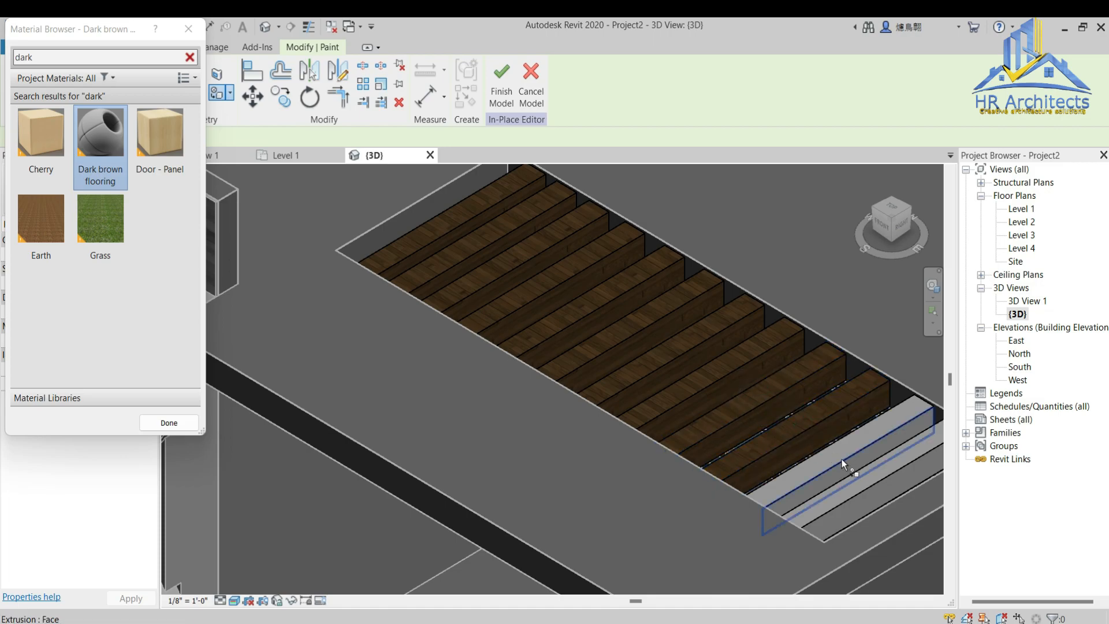
click(843, 460)
click(840, 452)
click(872, 481)
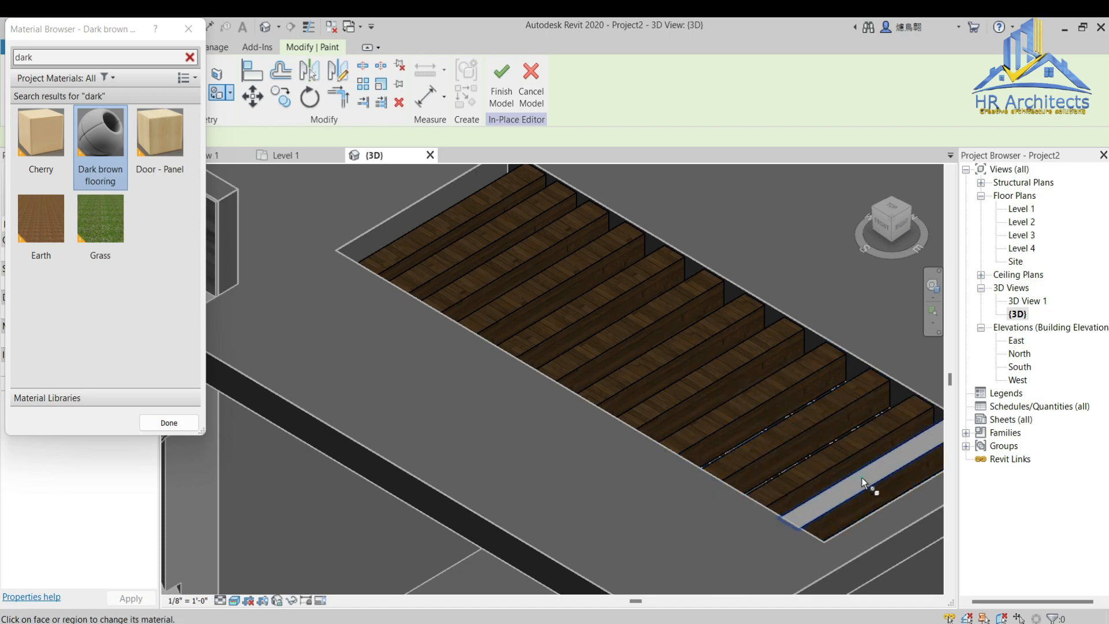
Step: Paint the opposite, still unpainted side faces of the pergola slats nearest the facade with Dark brown flooring
scroll(804, 429, down, 3)
shift+middle_drag(878, 225, 865, 302)
scroll(864, 301, down, 3)
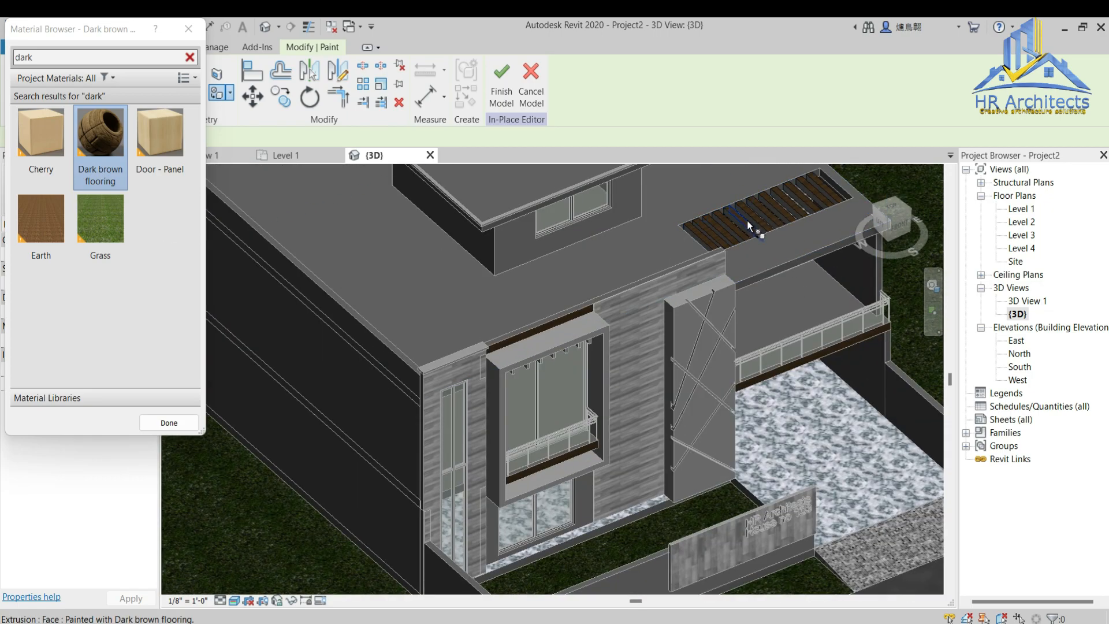
scroll(669, 210, up, 4)
scroll(560, 366, up, 3)
click(553, 383)
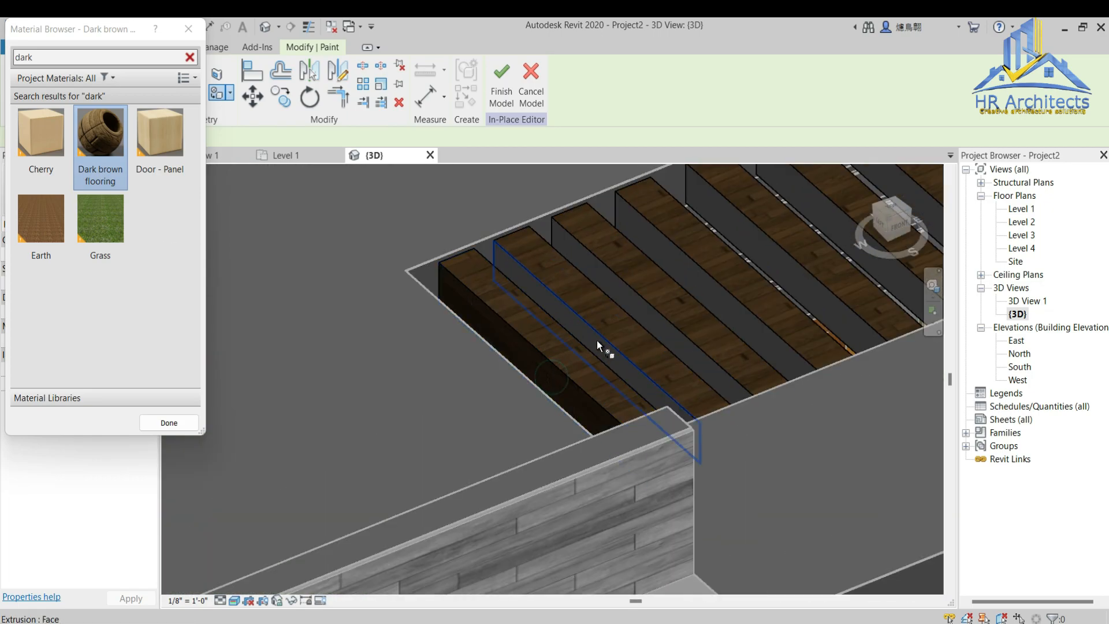
click(606, 346)
click(643, 317)
click(693, 272)
click(749, 240)
click(811, 199)
click(879, 180)
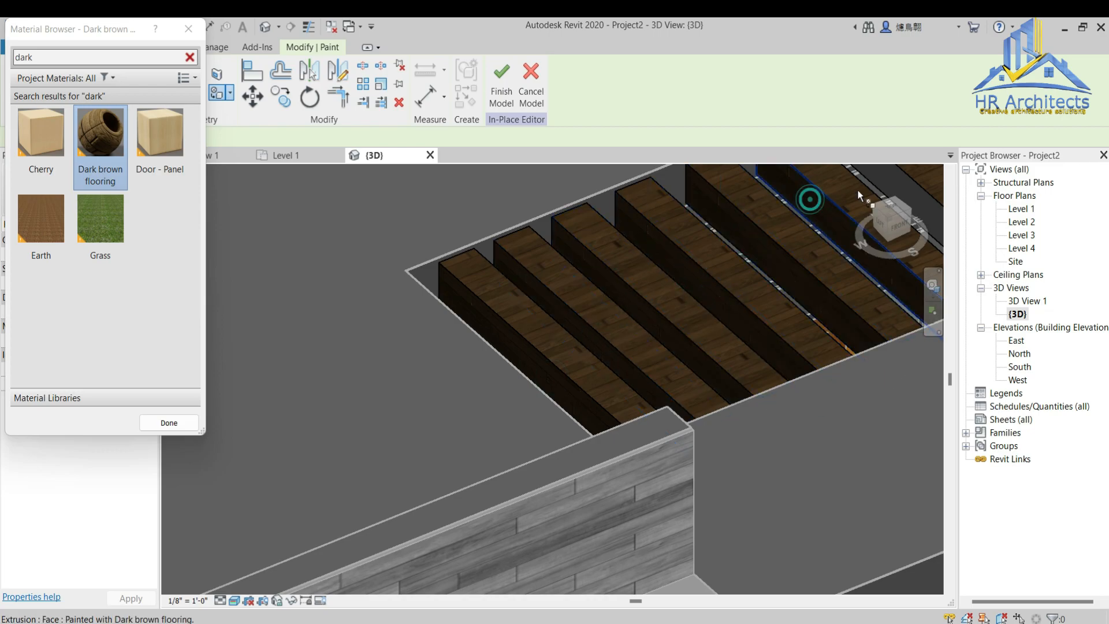
Step: Paint the unpainted side faces of the remaining pergola slats toward the outer parapet with Dark brown flooring
scroll(701, 317, down, 3)
scroll(621, 327, up, 5)
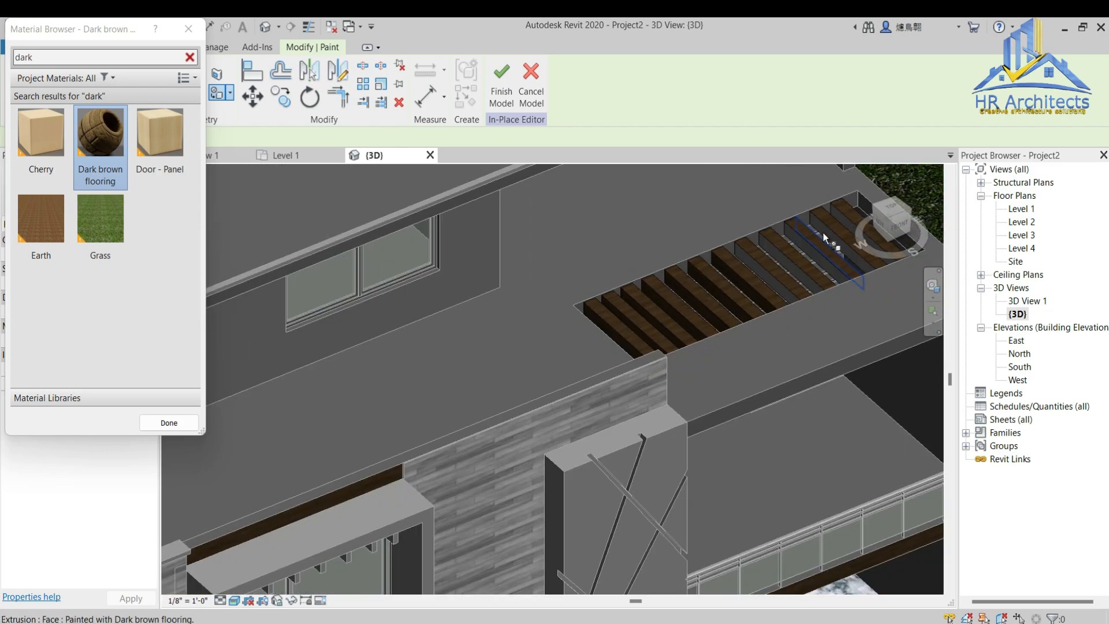
click(716, 355)
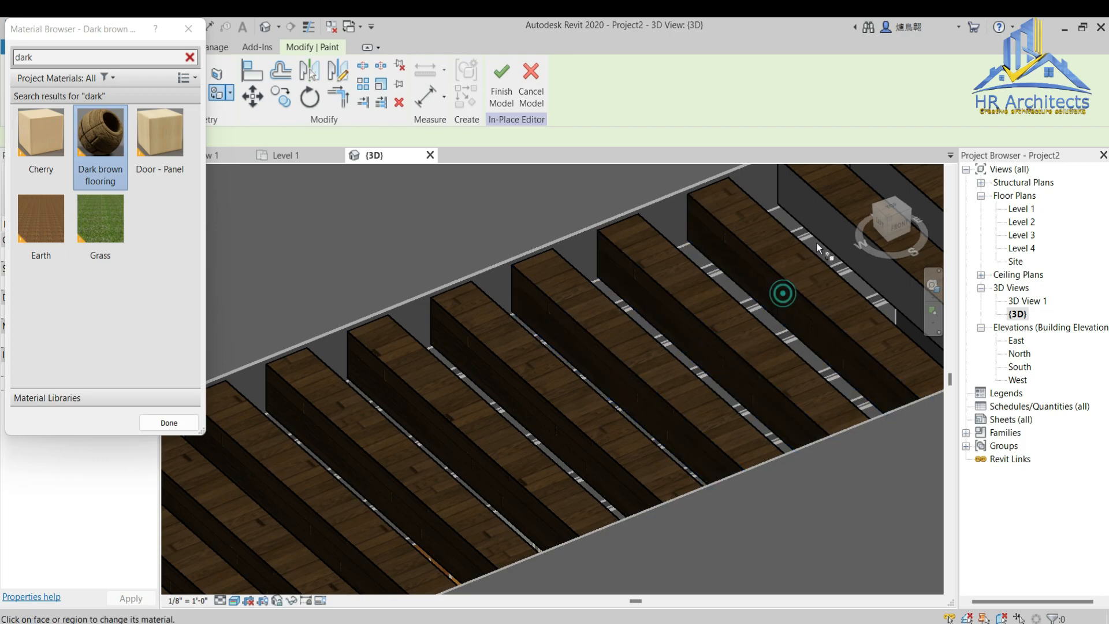
scroll(639, 367, down, 4)
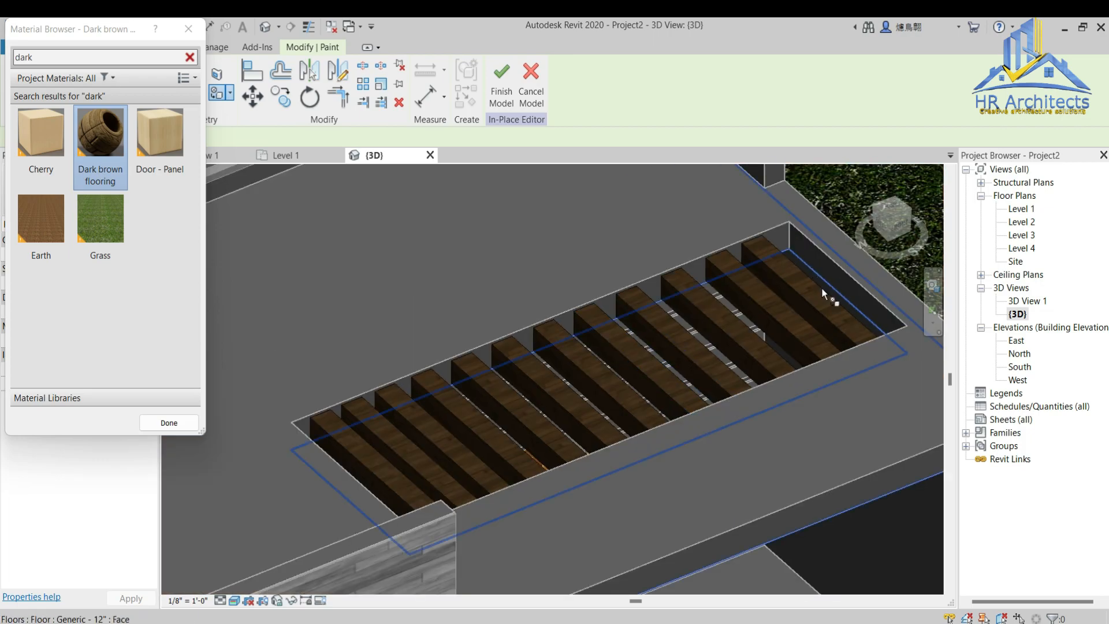
Step: Paint the undersides of the pergola slats with Dark brown flooring from below and finish the in-place model
drag(890, 182, 884, 136)
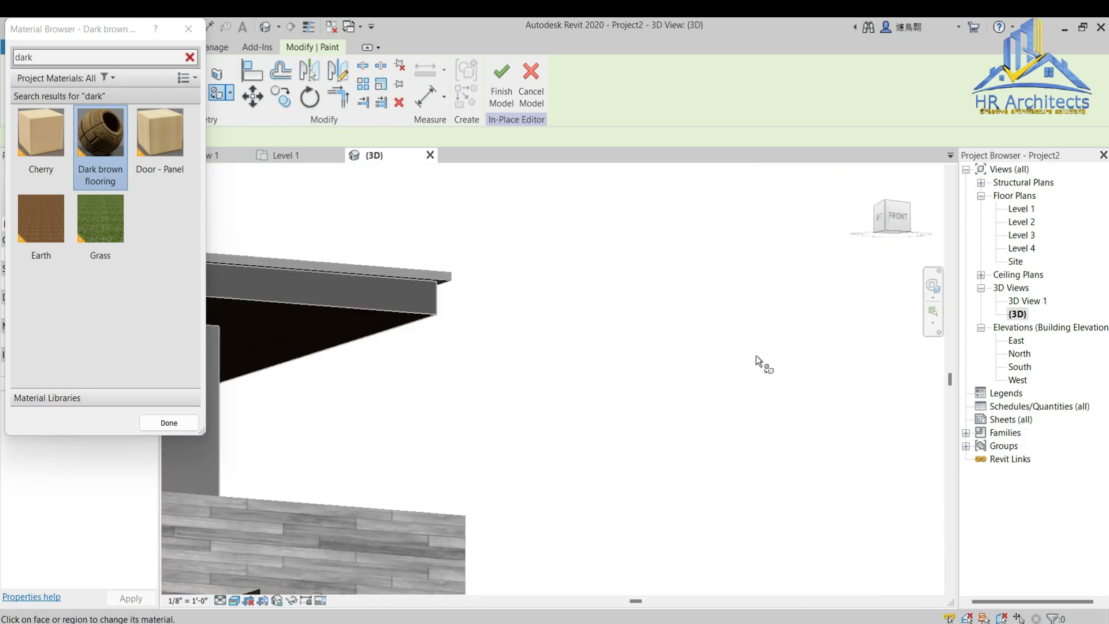
scroll(755, 362, down, 3)
scroll(722, 501, up, 3)
click(480, 530)
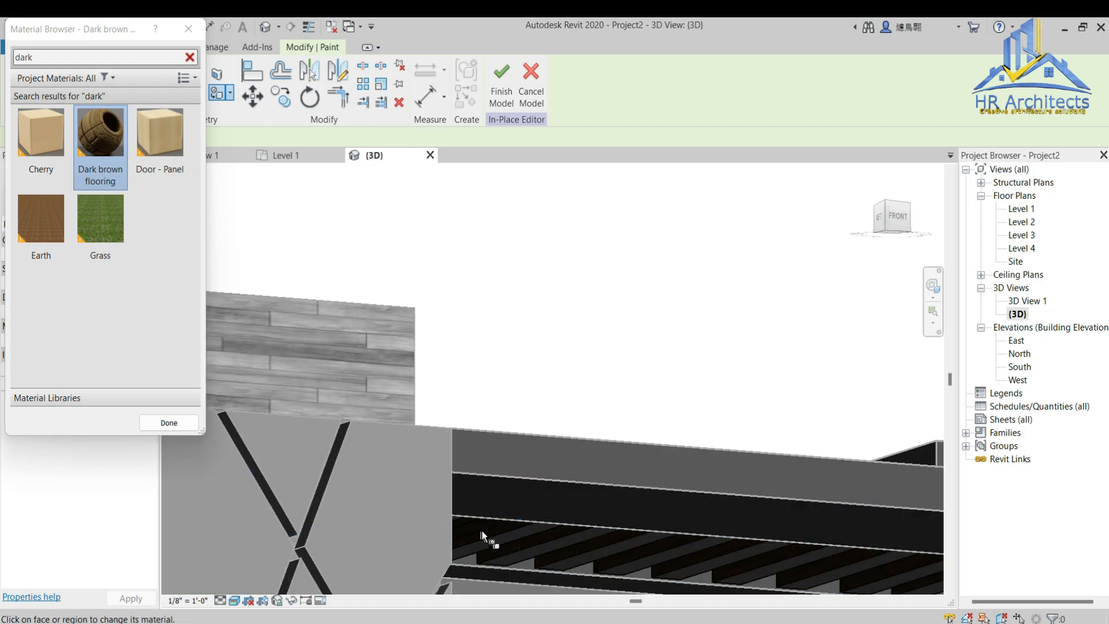
click(527, 535)
click(607, 550)
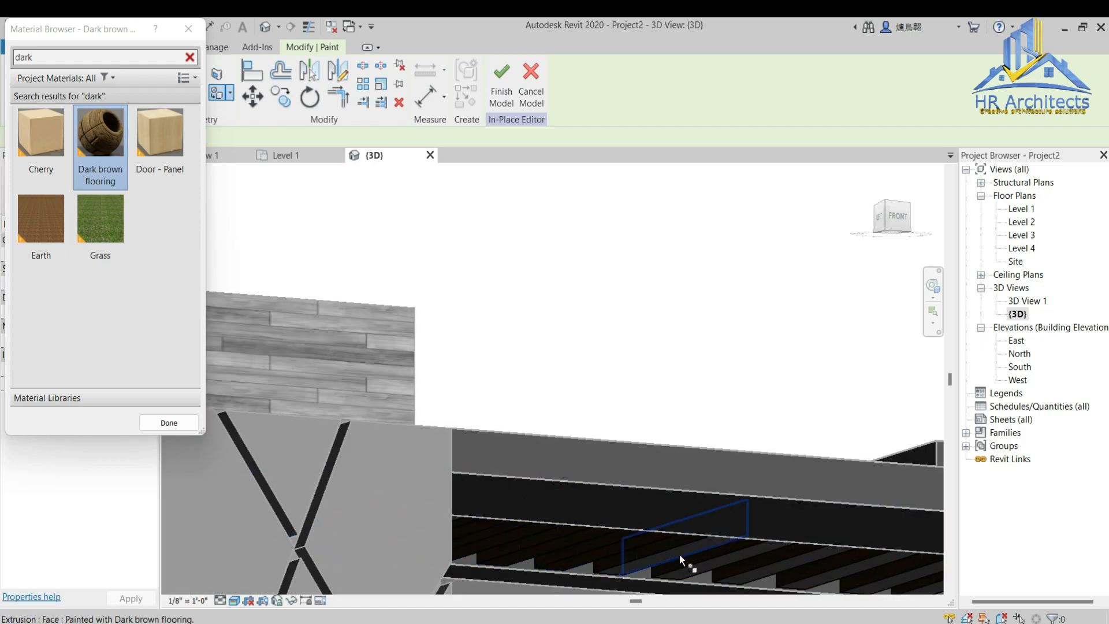
click(699, 545)
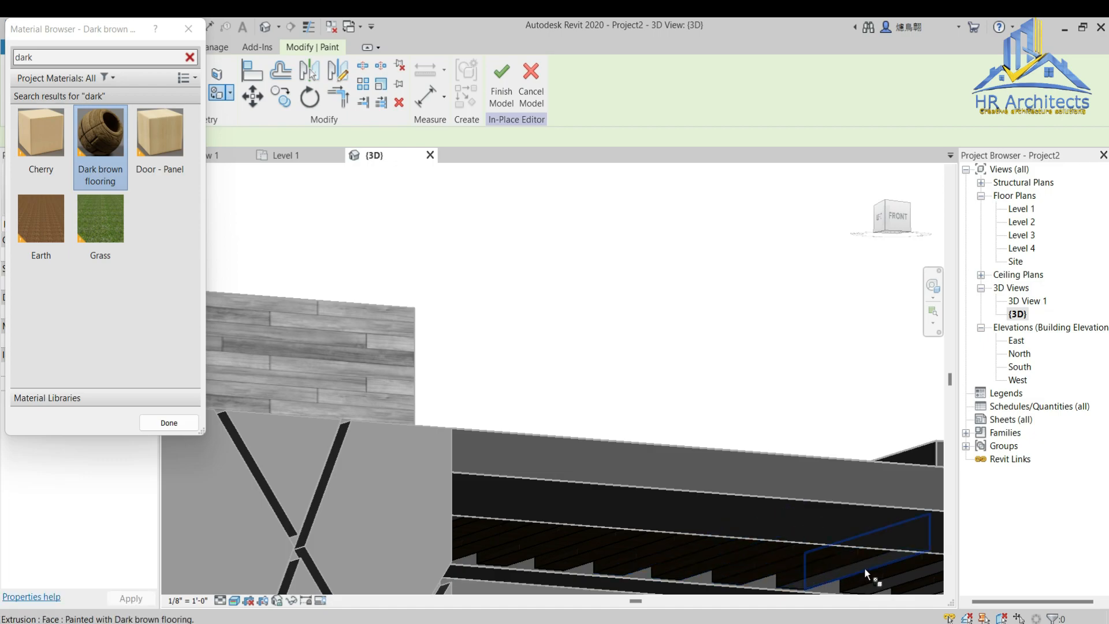
scroll(868, 570, up, 3)
click(866, 540)
scroll(640, 454, down, 4)
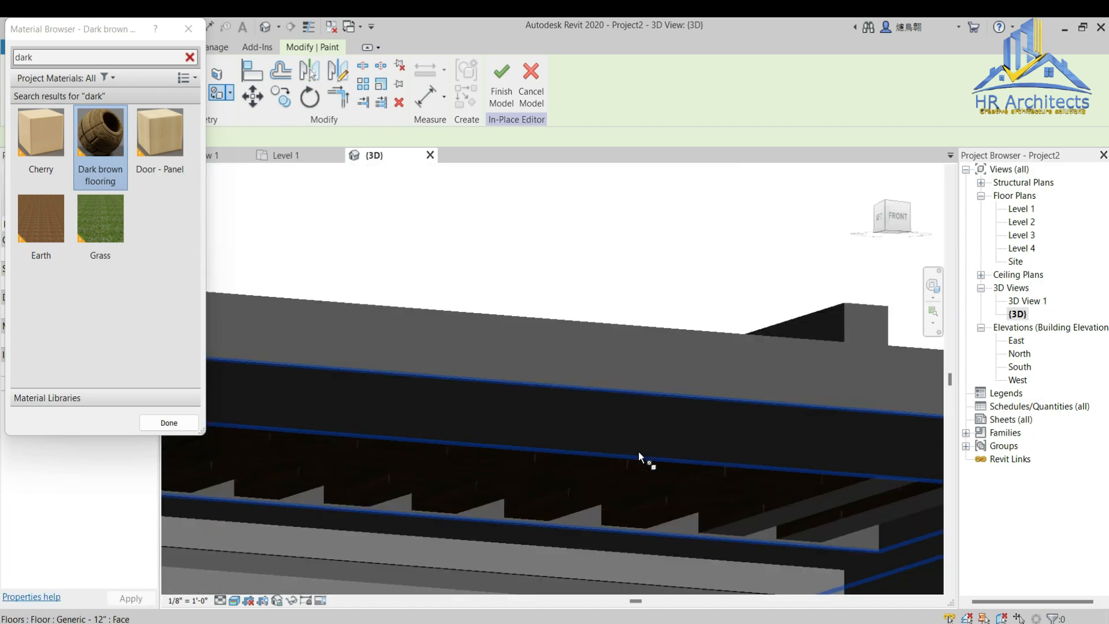
scroll(820, 480, up, 3)
click(671, 454)
scroll(752, 412, down, 5)
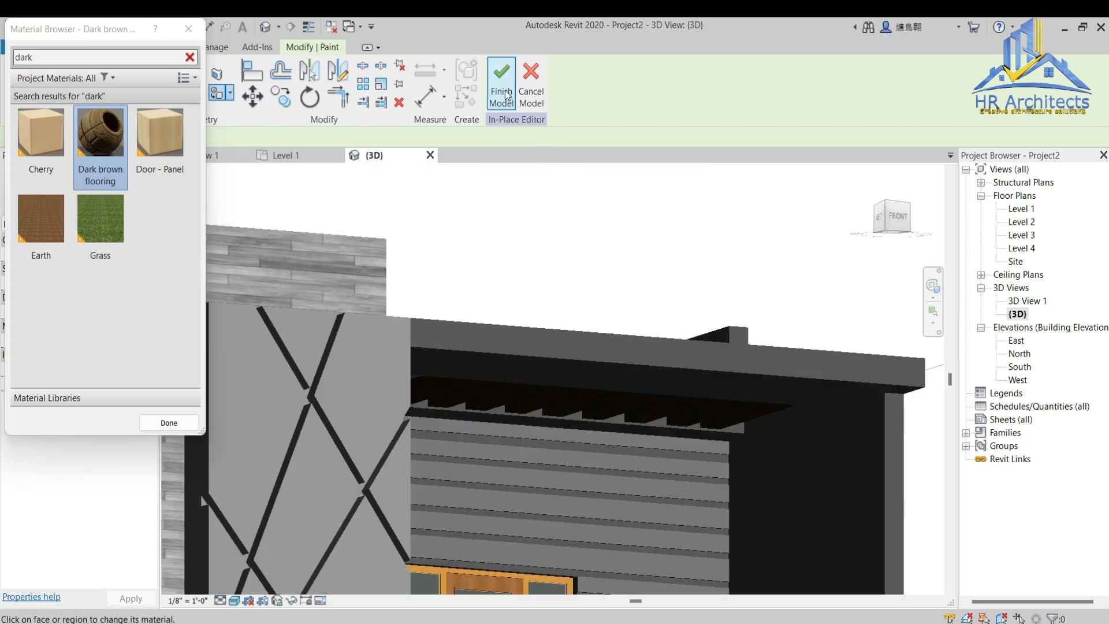
click(500, 78)
Step: Examine the painted roof pergola and the facade panel with the crossing diagonal strips from above
click(890, 217)
click(905, 203)
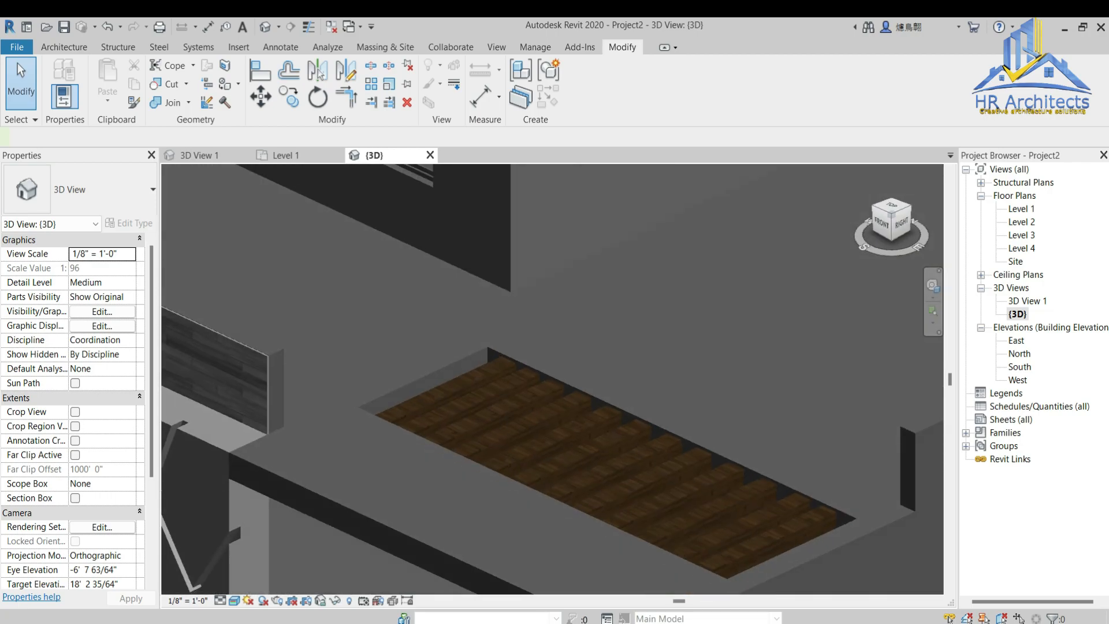
scroll(790, 216, down, 4)
scroll(643, 318, up, 5)
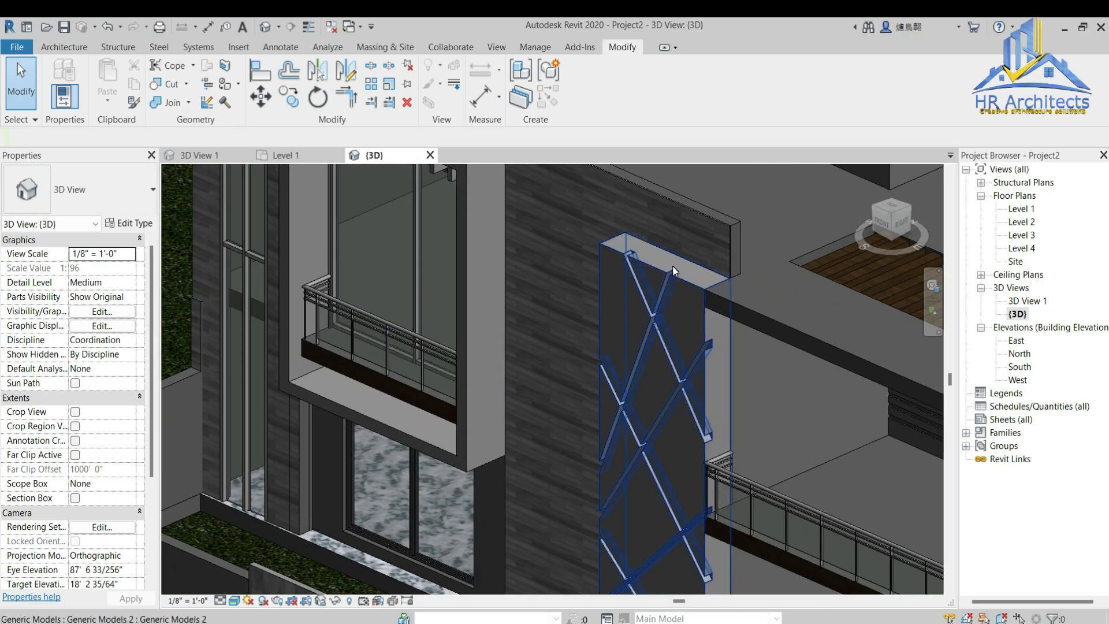
scroll(674, 265, down, 2)
scroll(663, 319, up, 5)
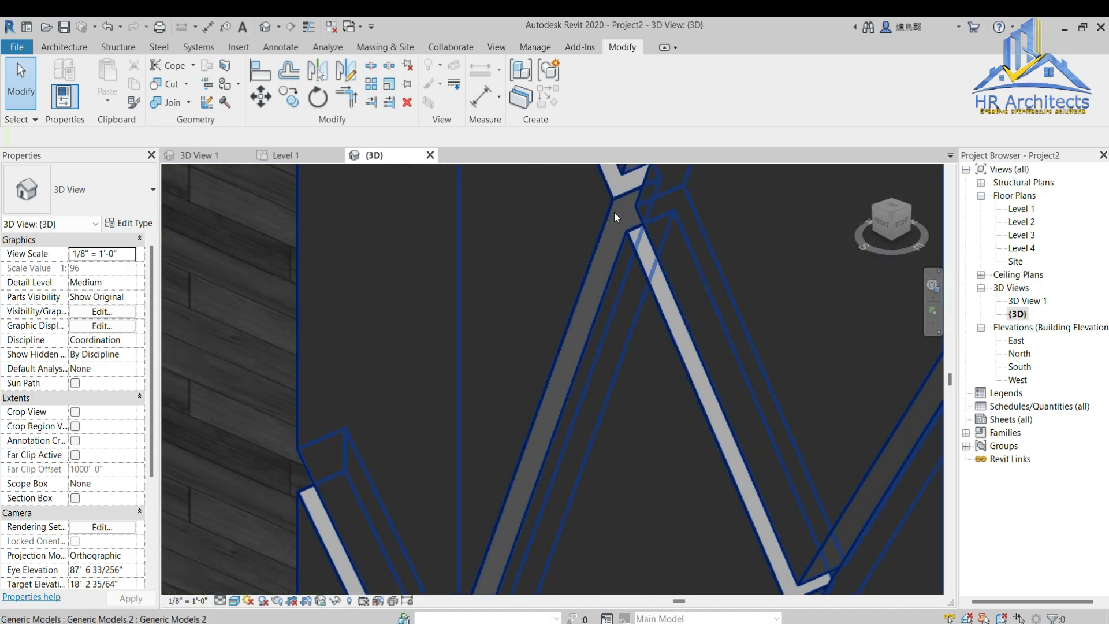
scroll(706, 353, down, 5)
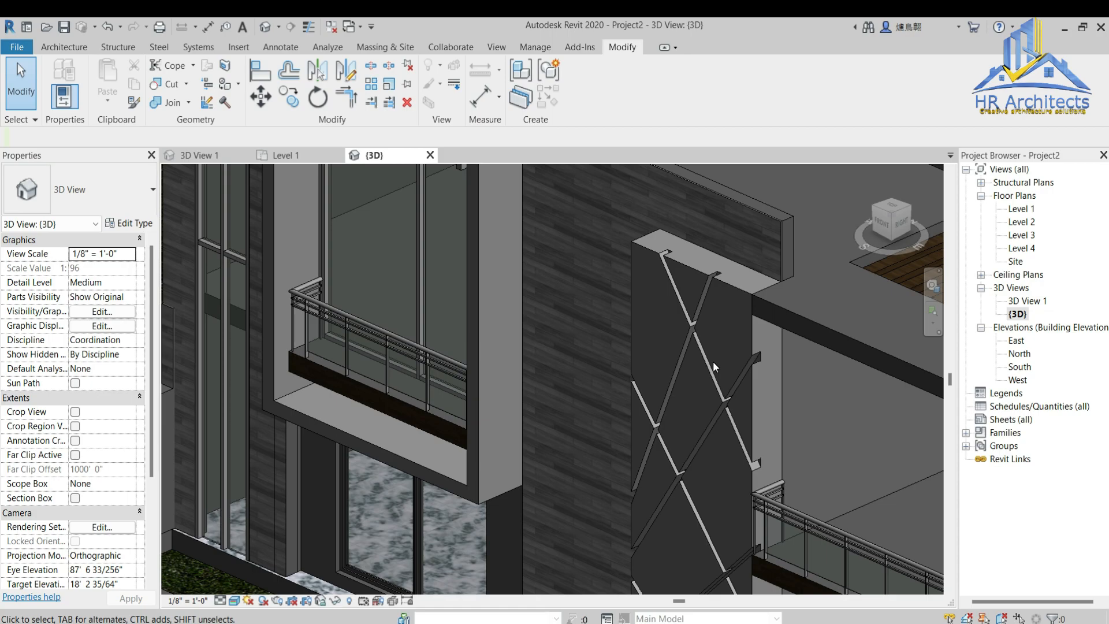
scroll(714, 365, down, 3)
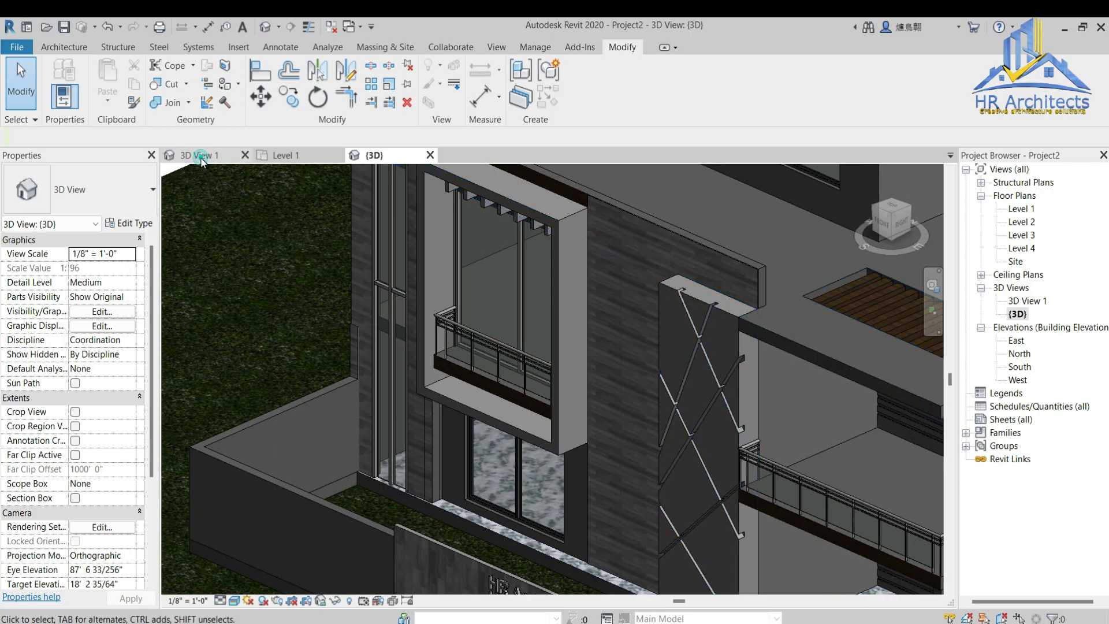
Step: Open the perspective 3D View 1 and set its visual style to Realistic
click(199, 156)
click(234, 601)
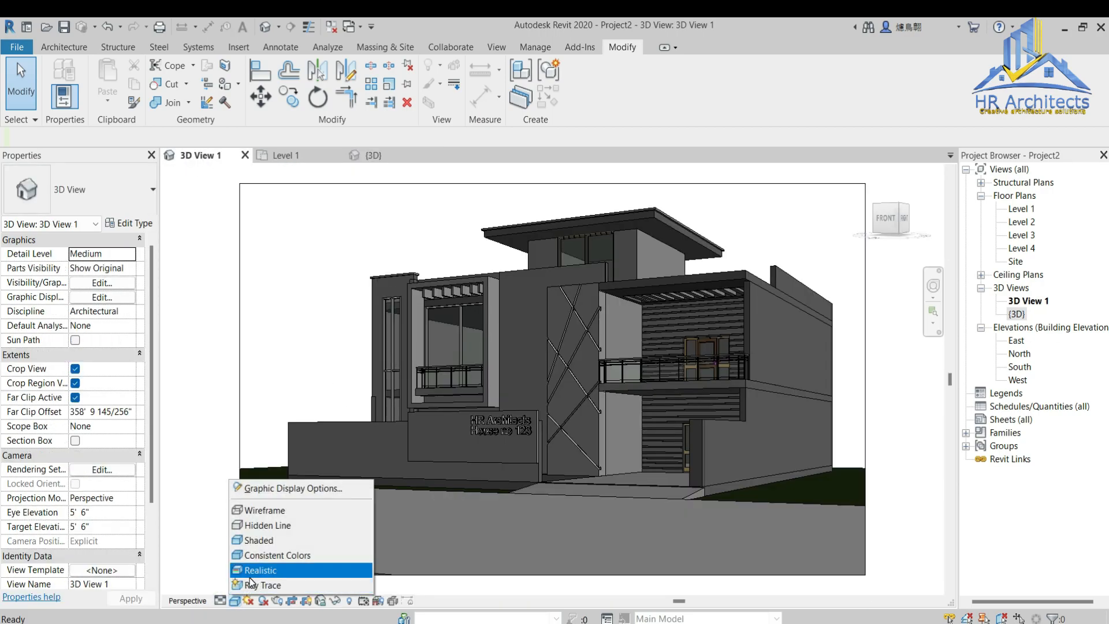
click(271, 567)
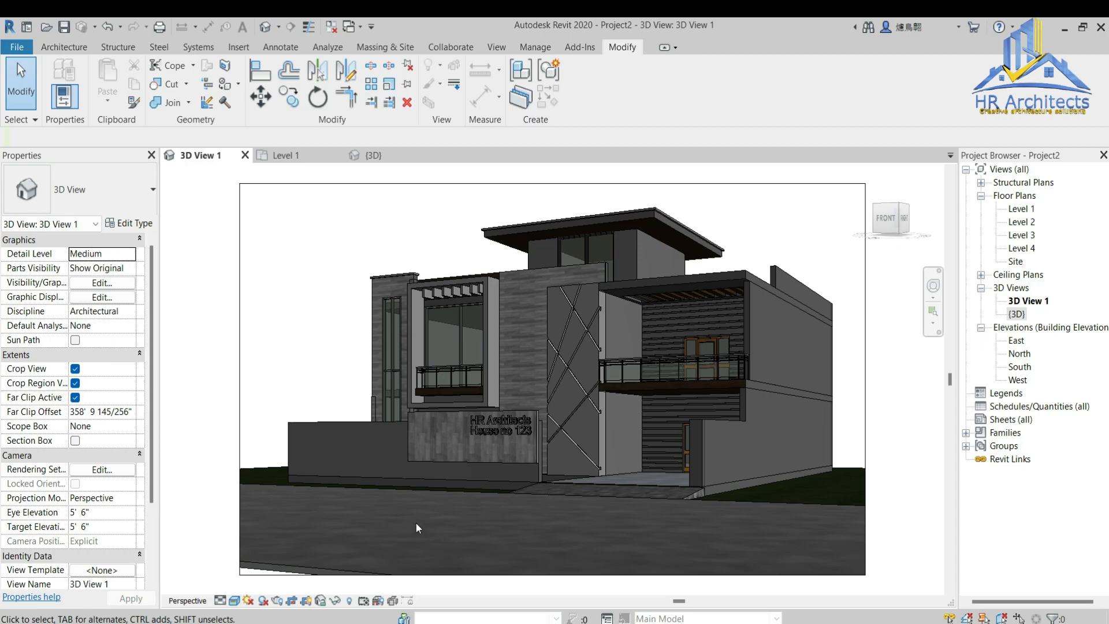